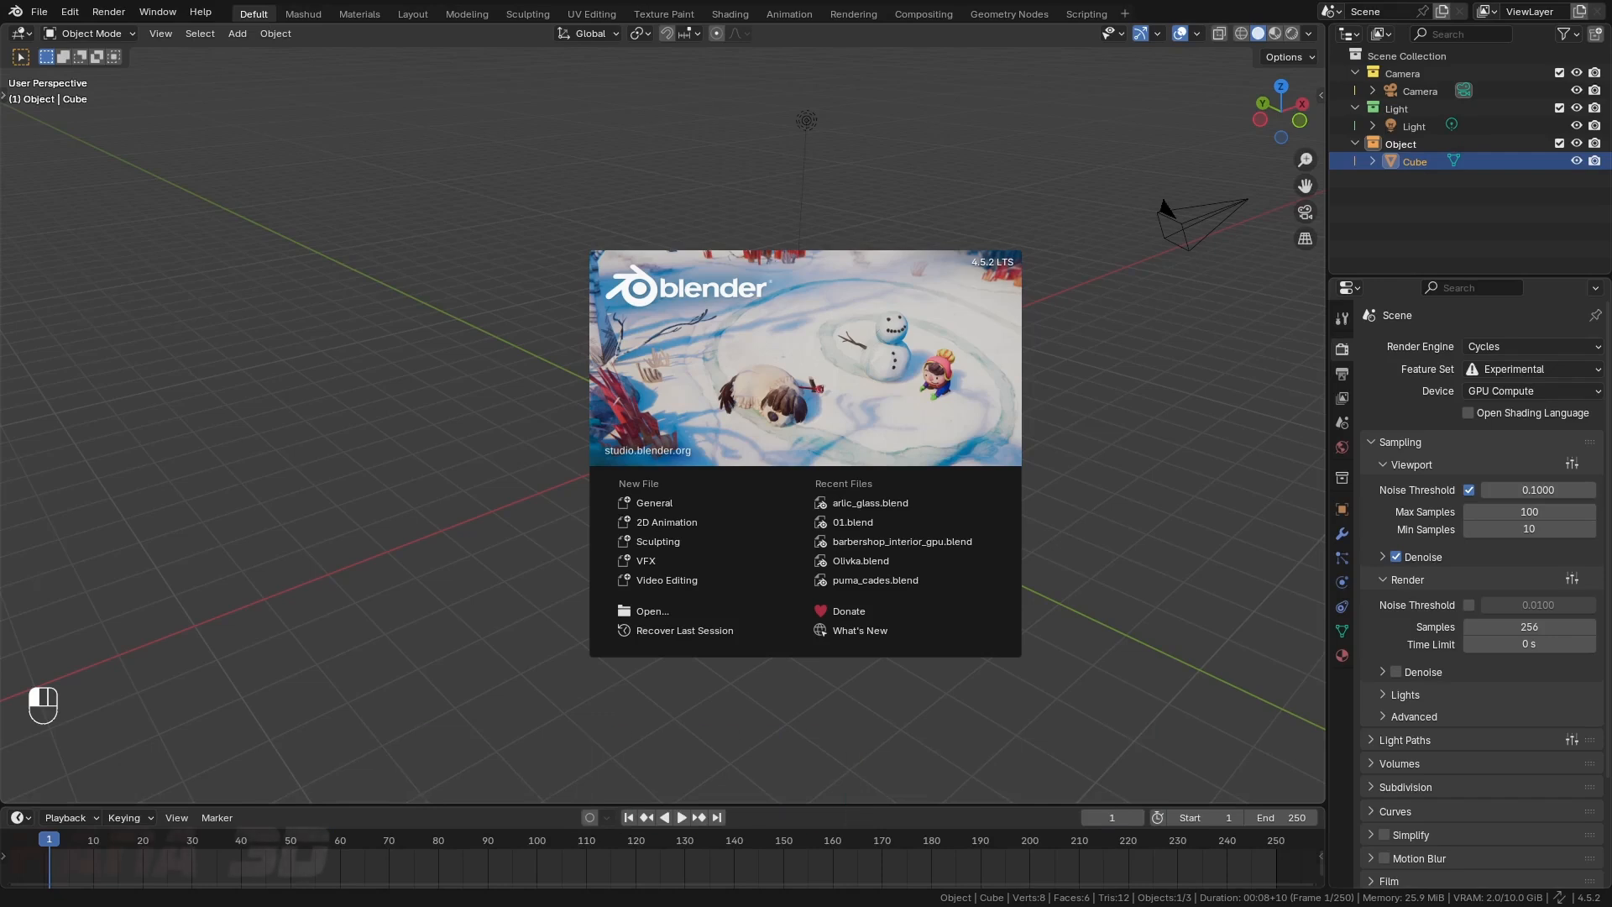
# - Dismiss the splash screen, add a plane mesh and scale it uniformly by a factor of 10
pyautogui.click(539, 375)
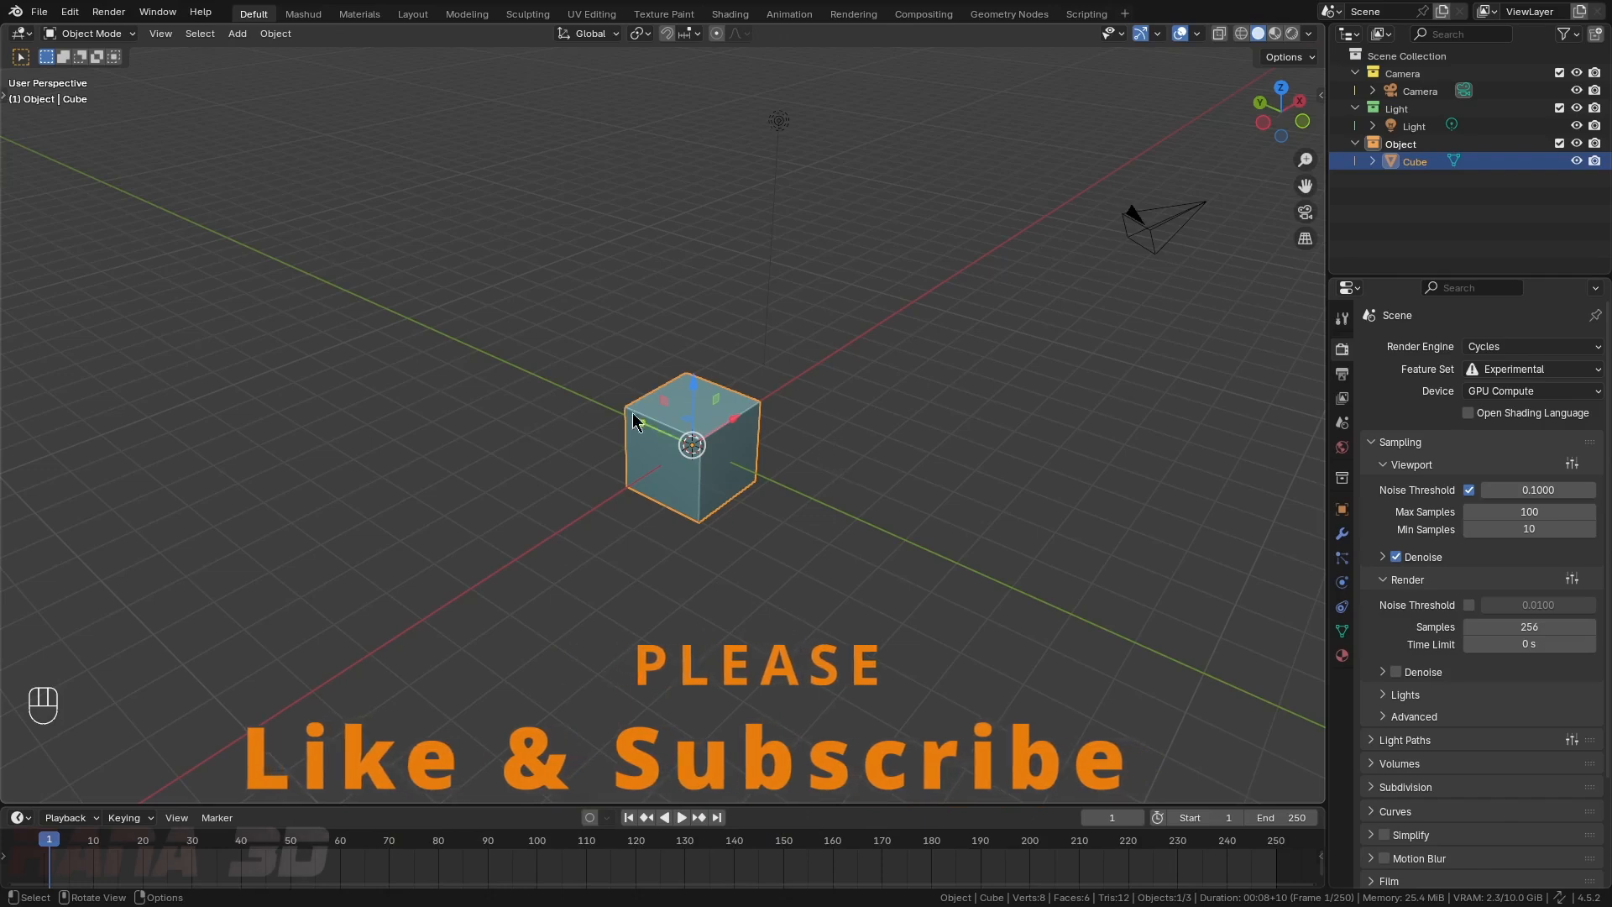
pyautogui.scroll(2, 717, 440)
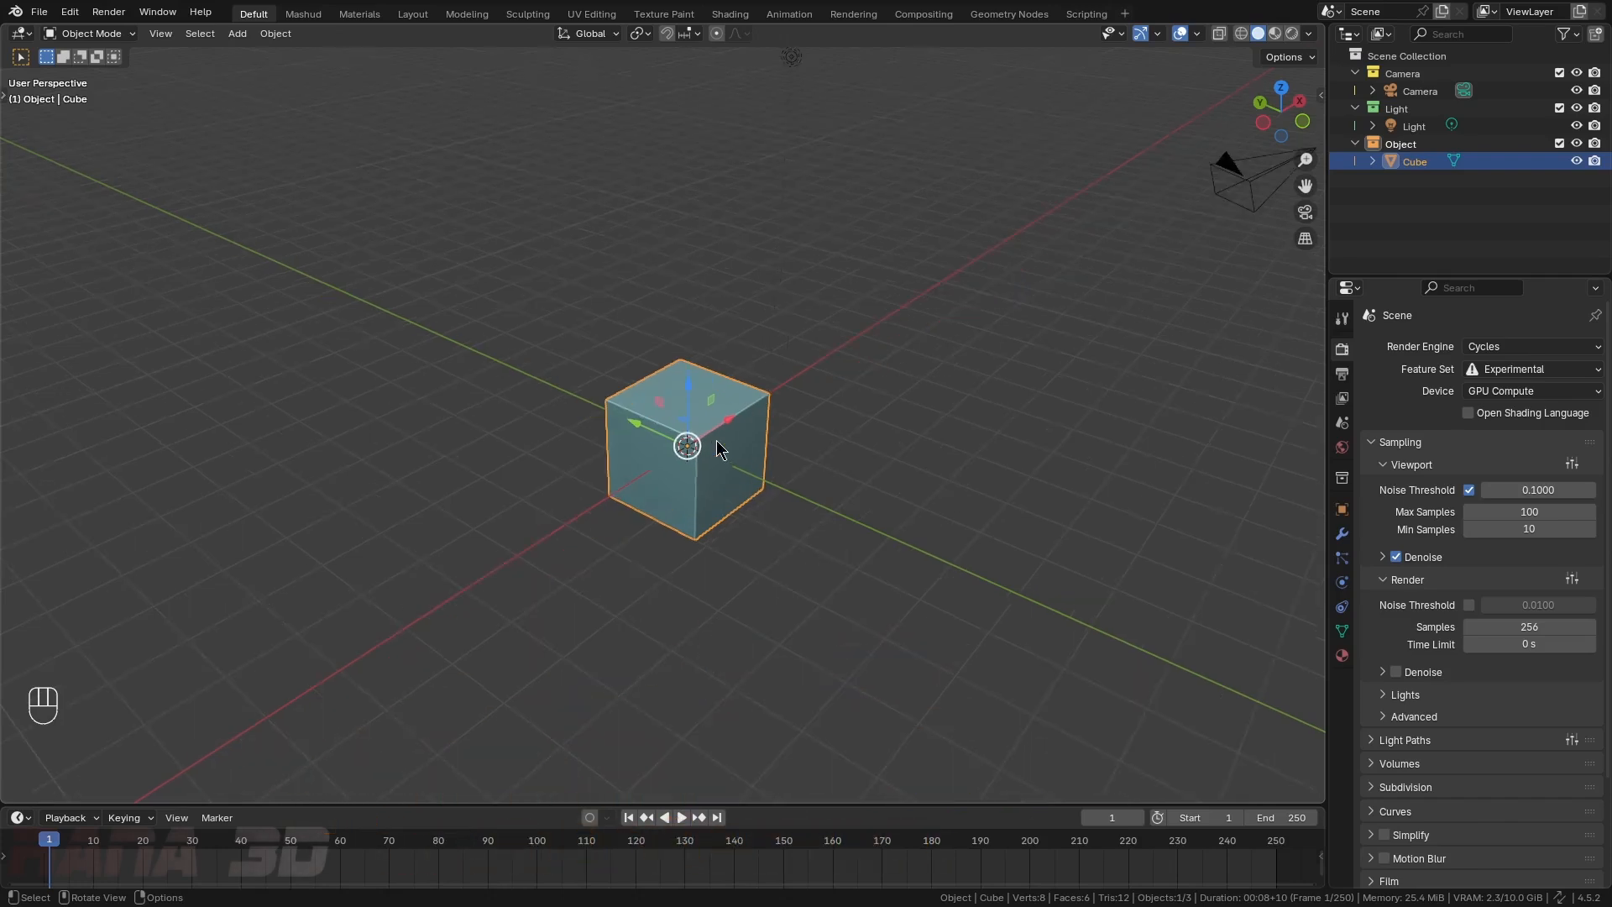
pyautogui.scroll(3, 717, 440)
pyautogui.hotkey('shift', 'a')
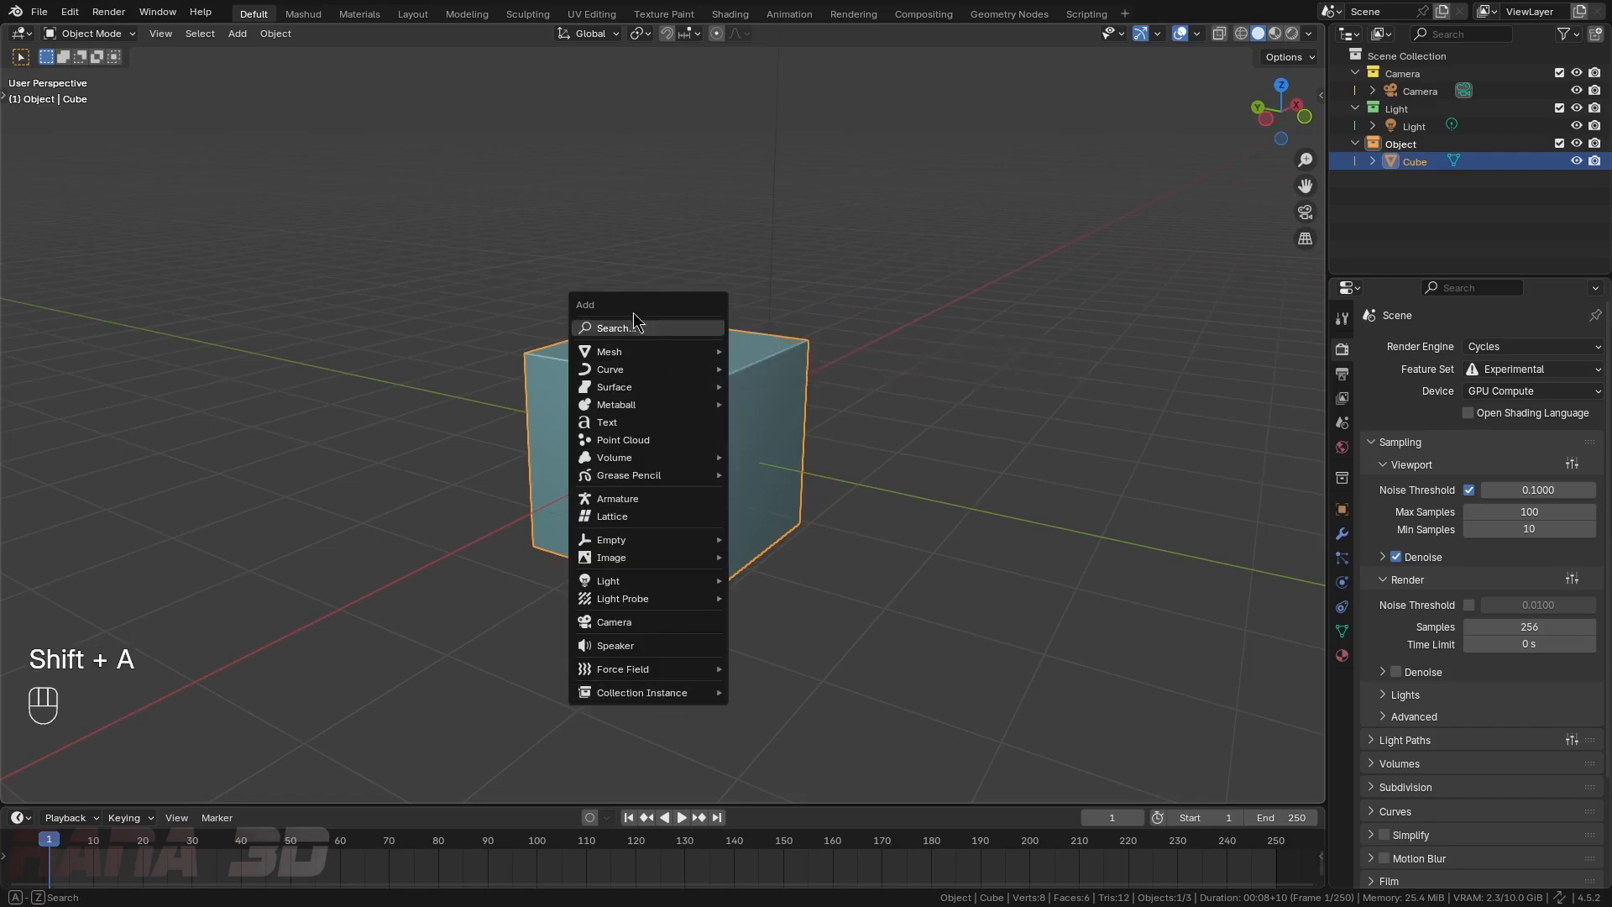
pyautogui.moveTo(601, 352)
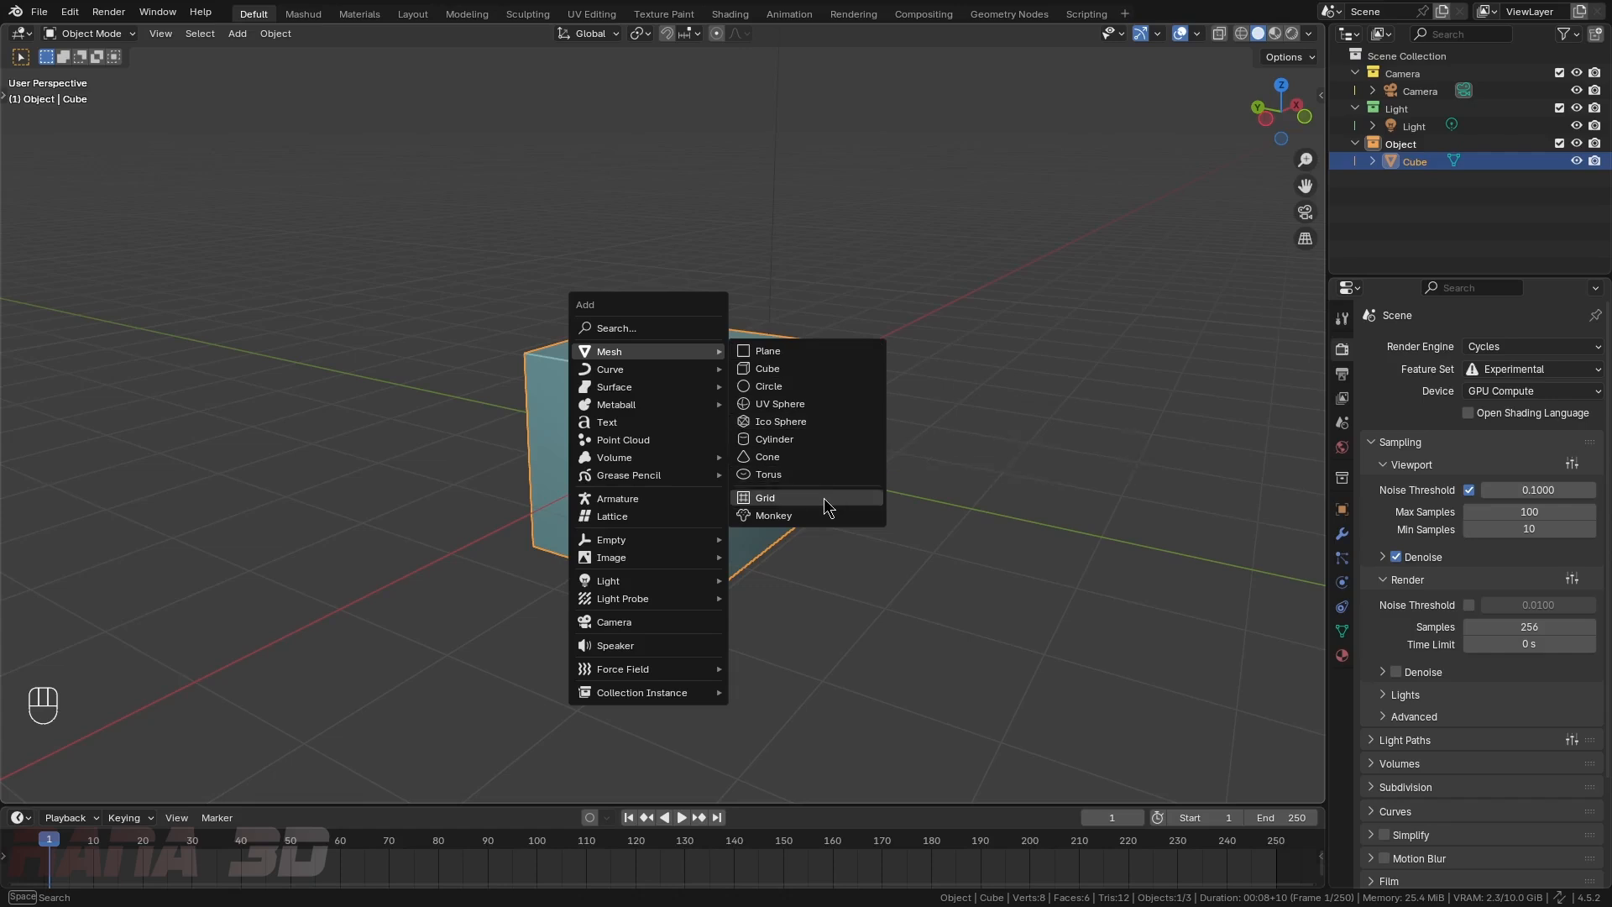
pyautogui.click(812, 355)
pyautogui.press('s')
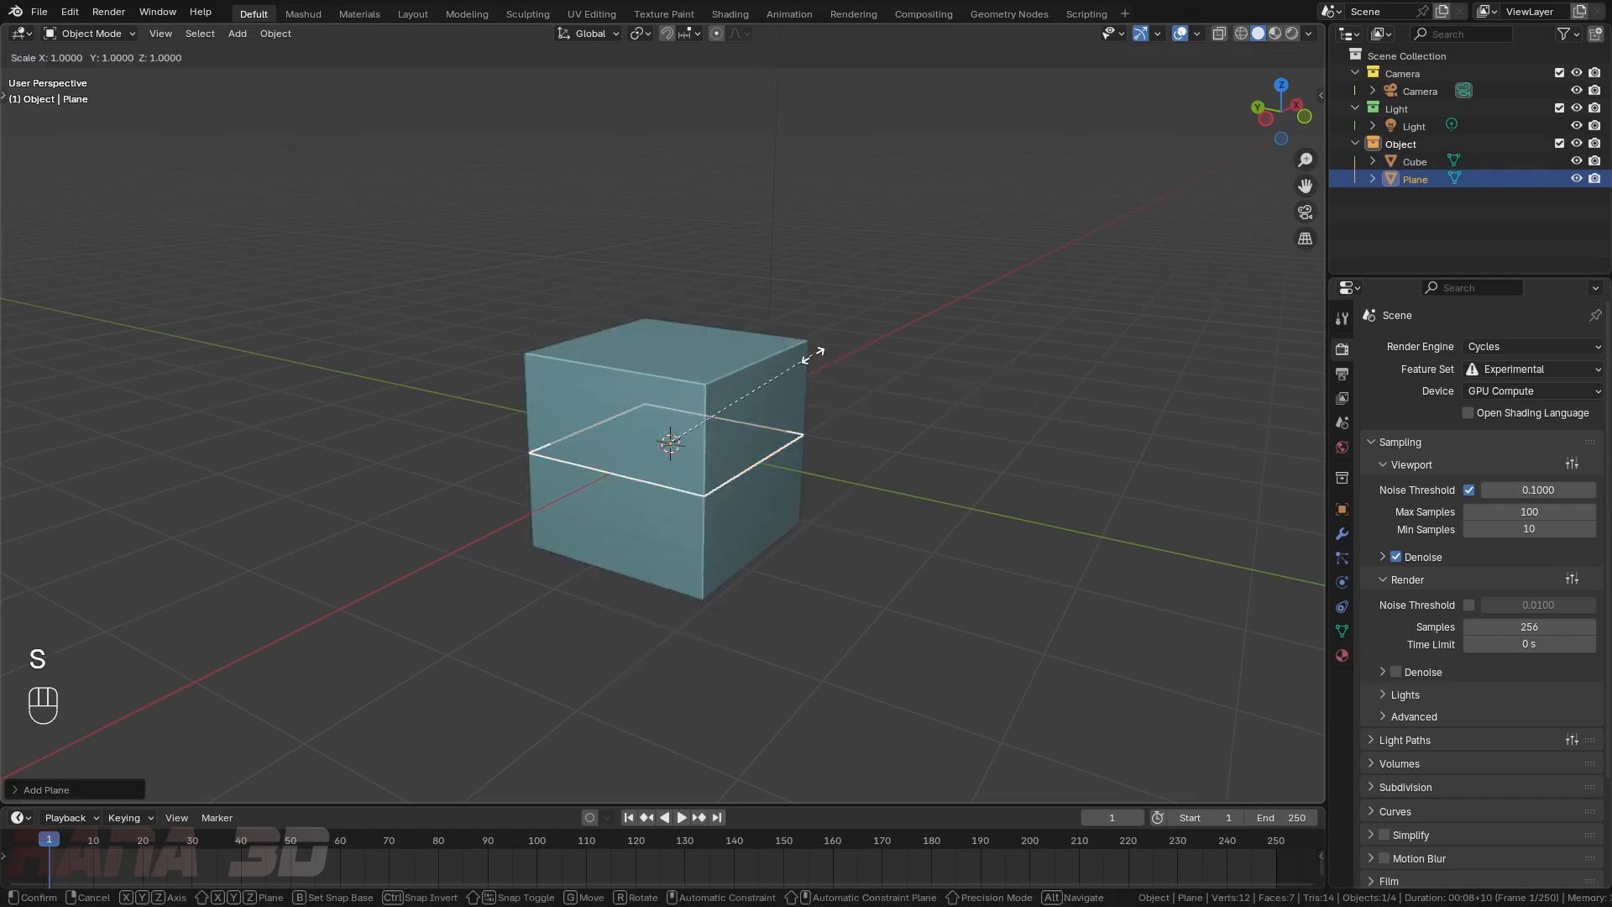
pyautogui.write('10')
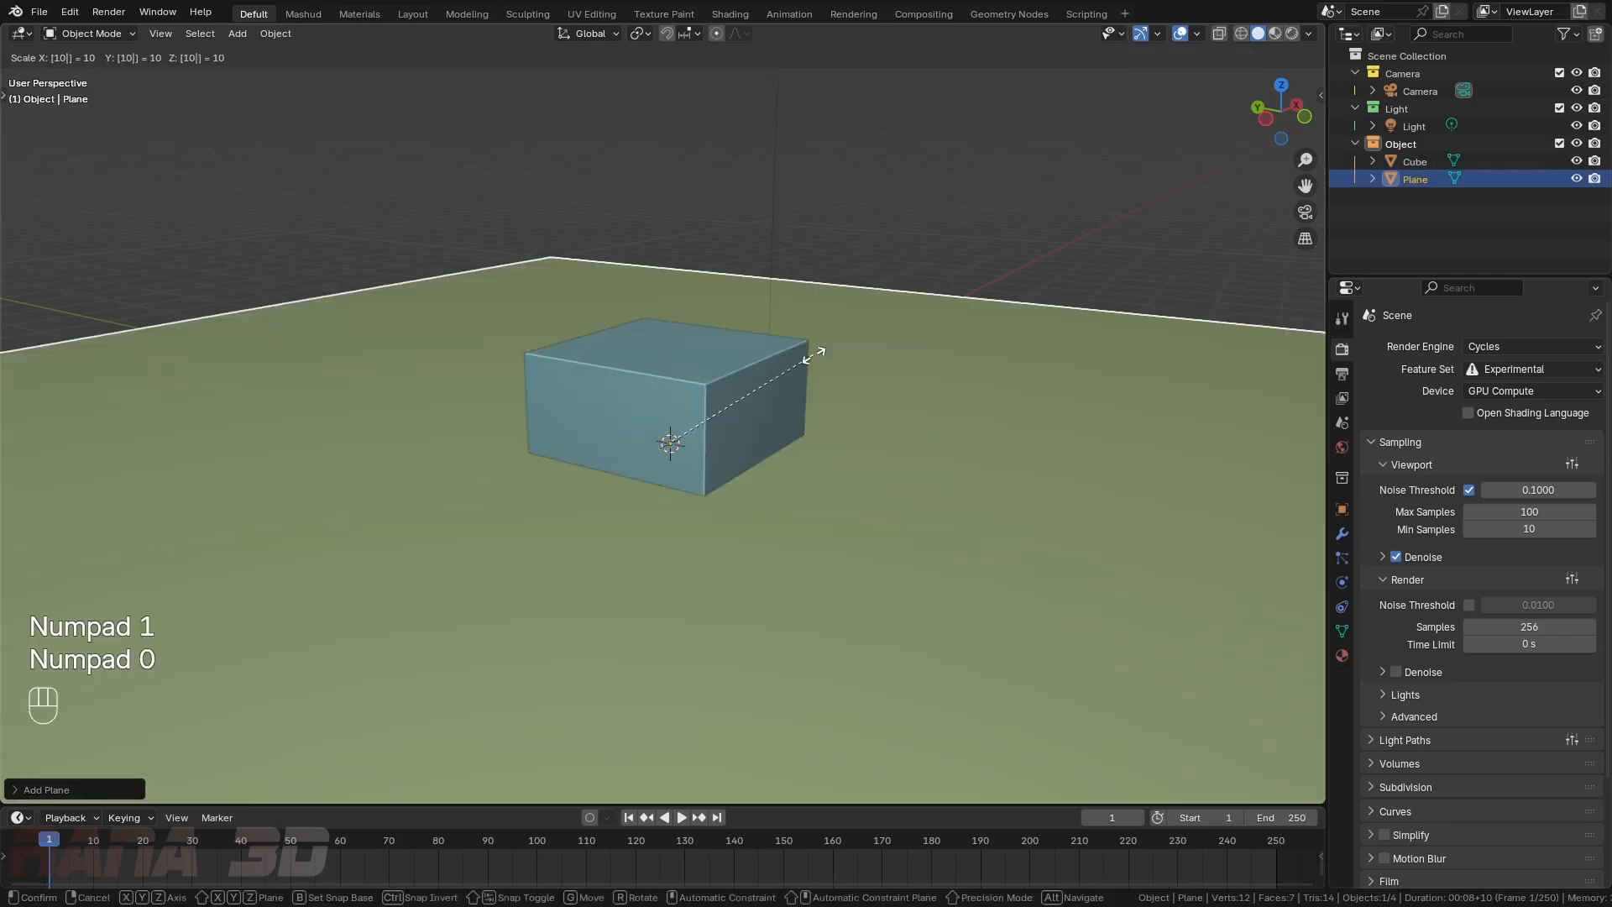
pyautogui.click(813, 355)
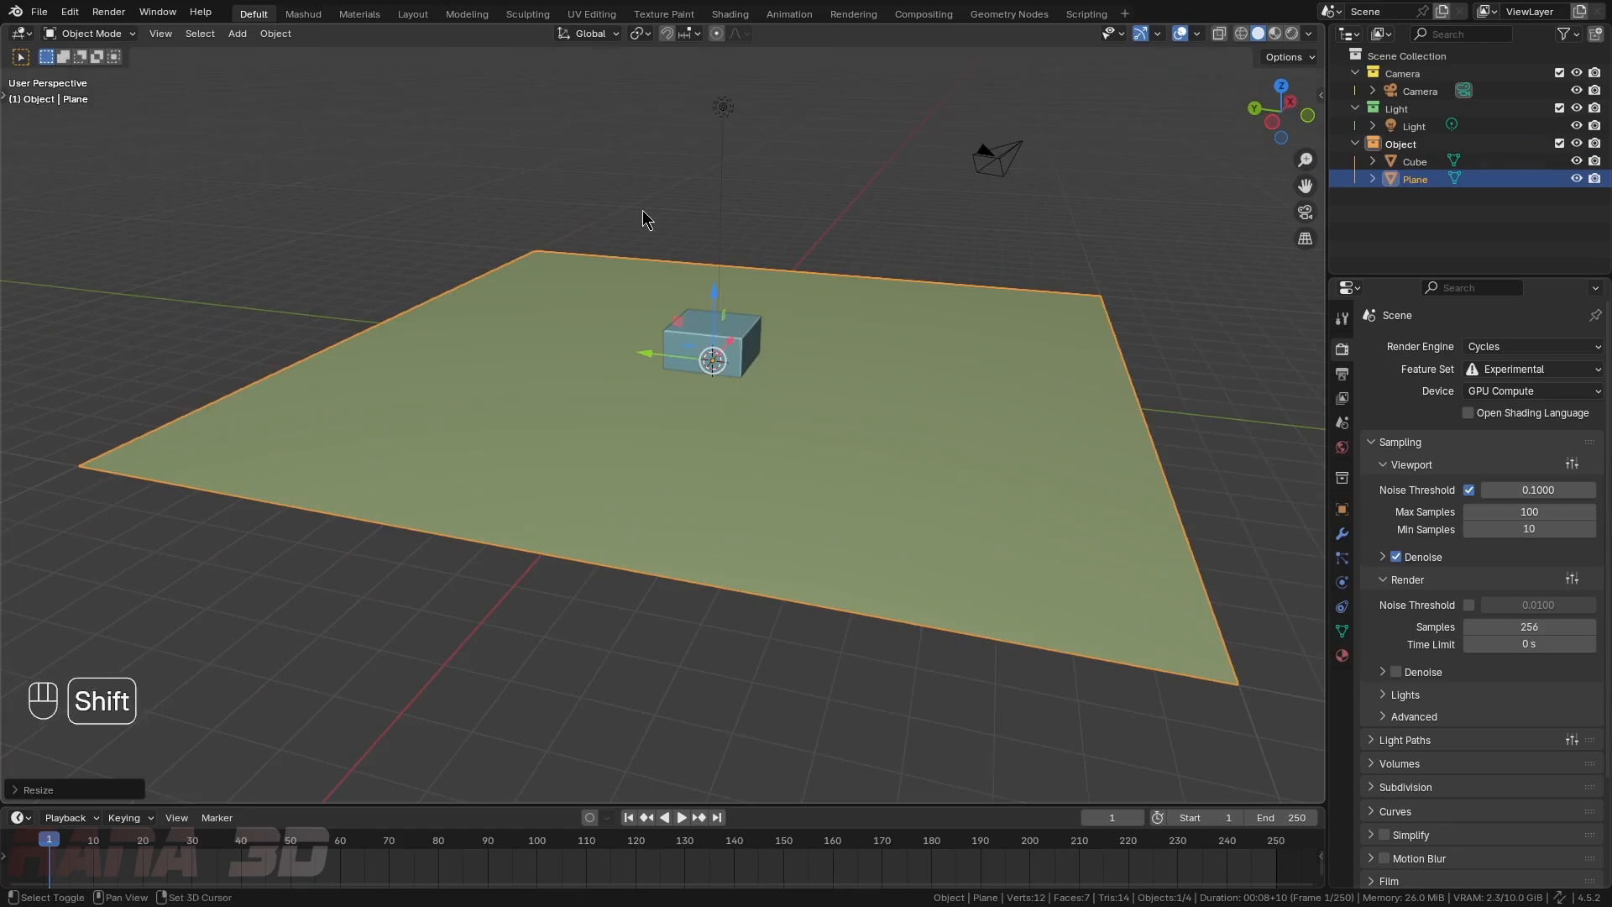
# - Hide the plane and the cube in the viewport
pyautogui.hotkey('shift', 'a')
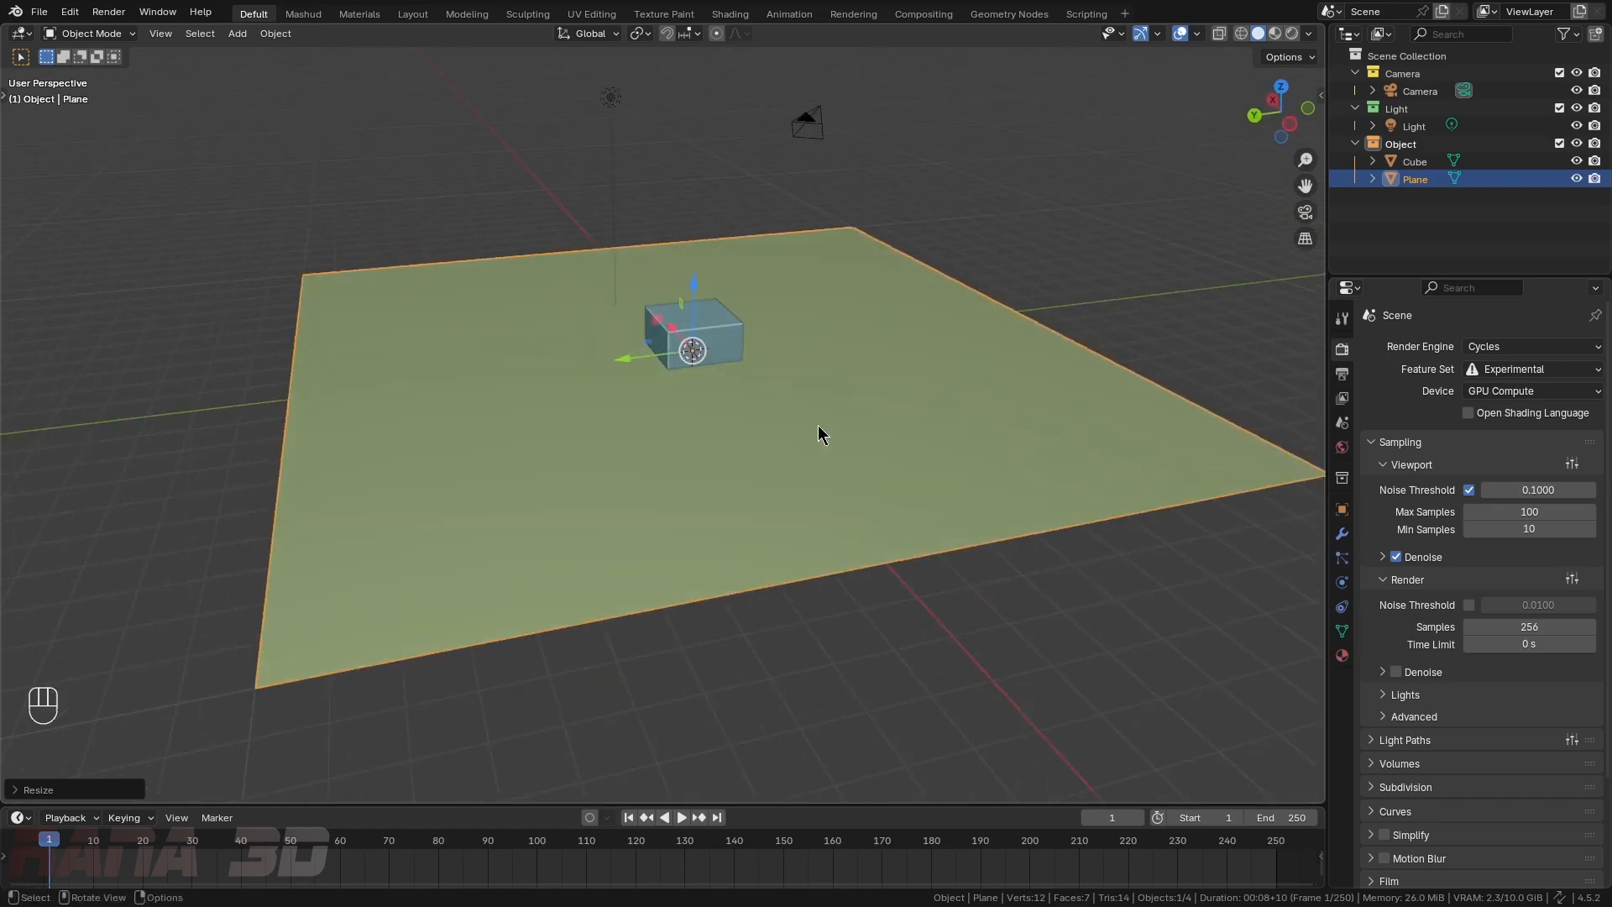
pyautogui.click(1575, 178)
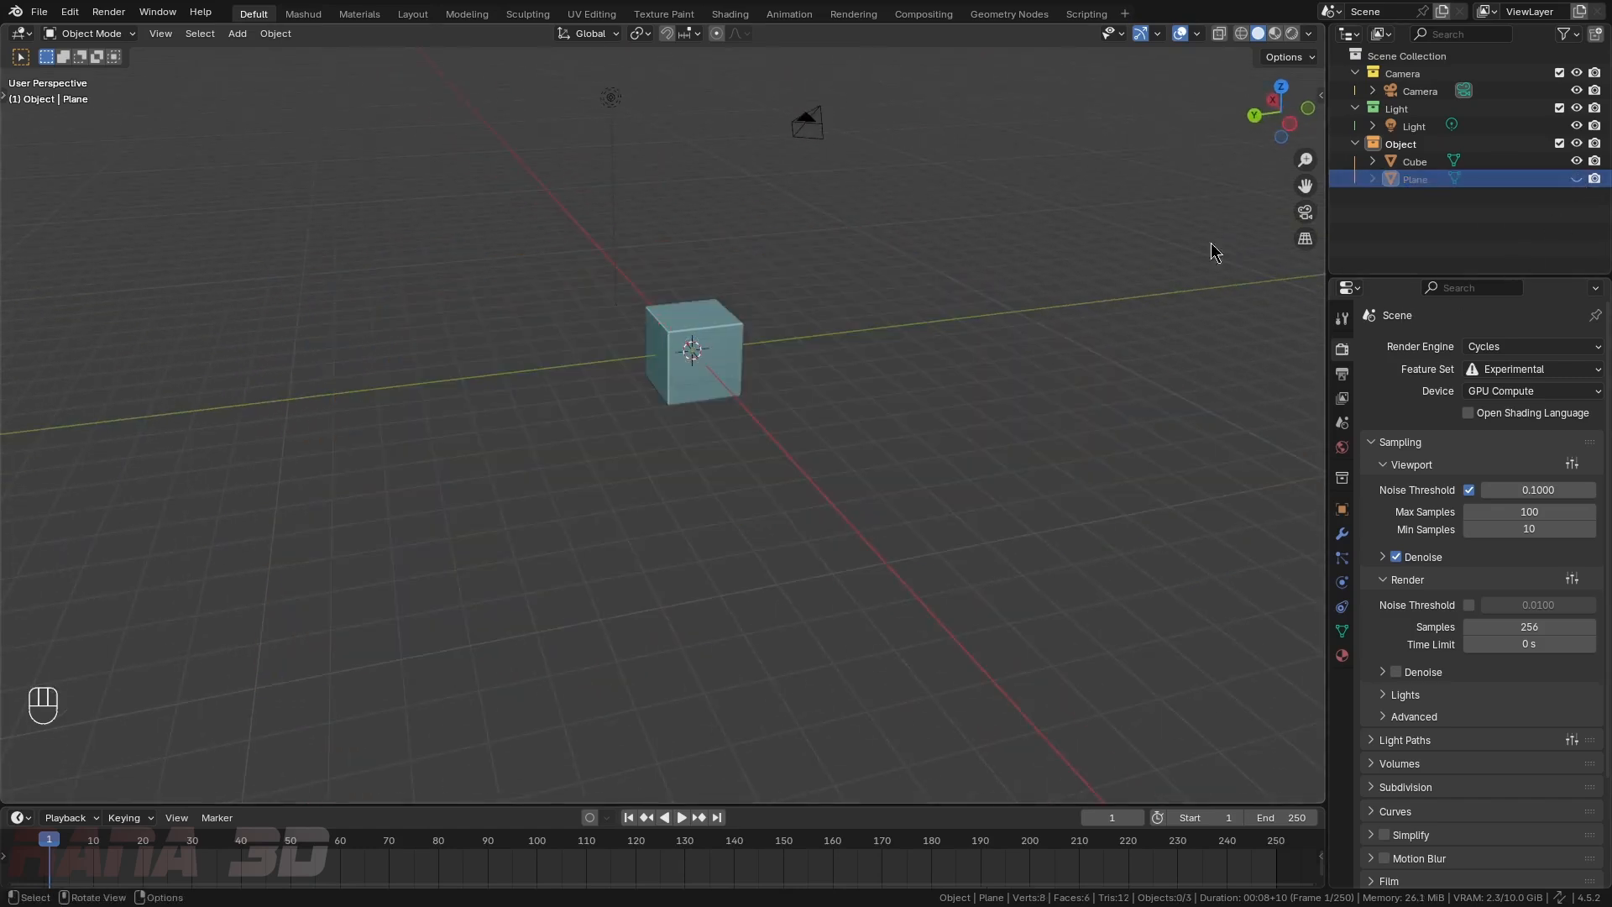
pyautogui.click(1577, 161)
# - Add a UV sphere mesh to the scene
pyautogui.scroll(2, 686, 291)
pyautogui.hotkey('shift', 'a')
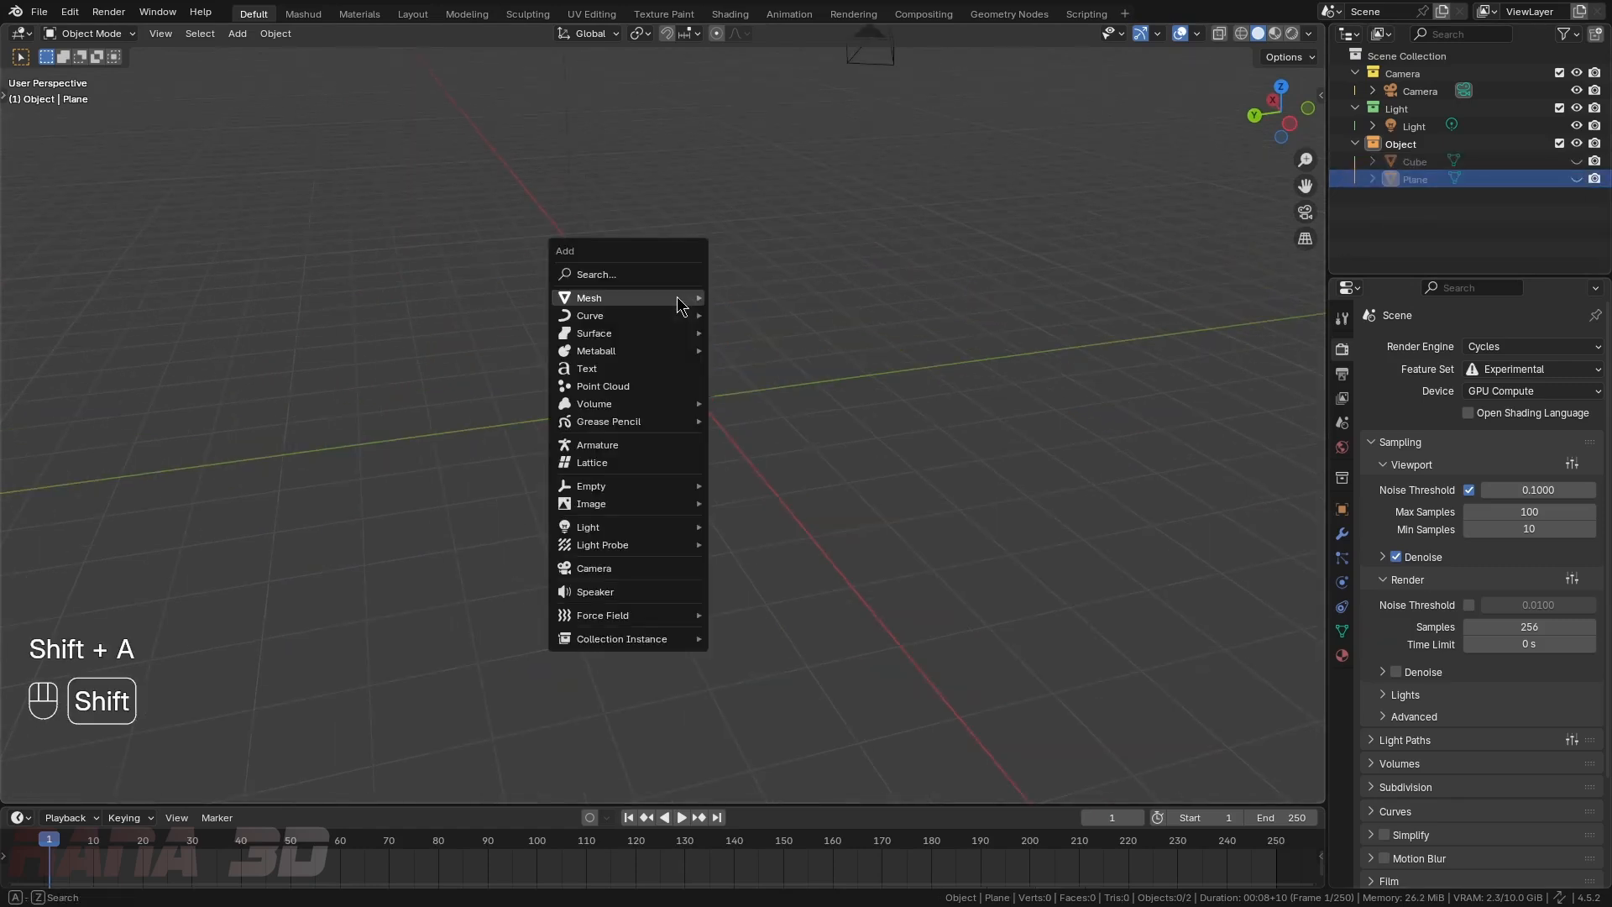
pyautogui.moveTo(678, 303)
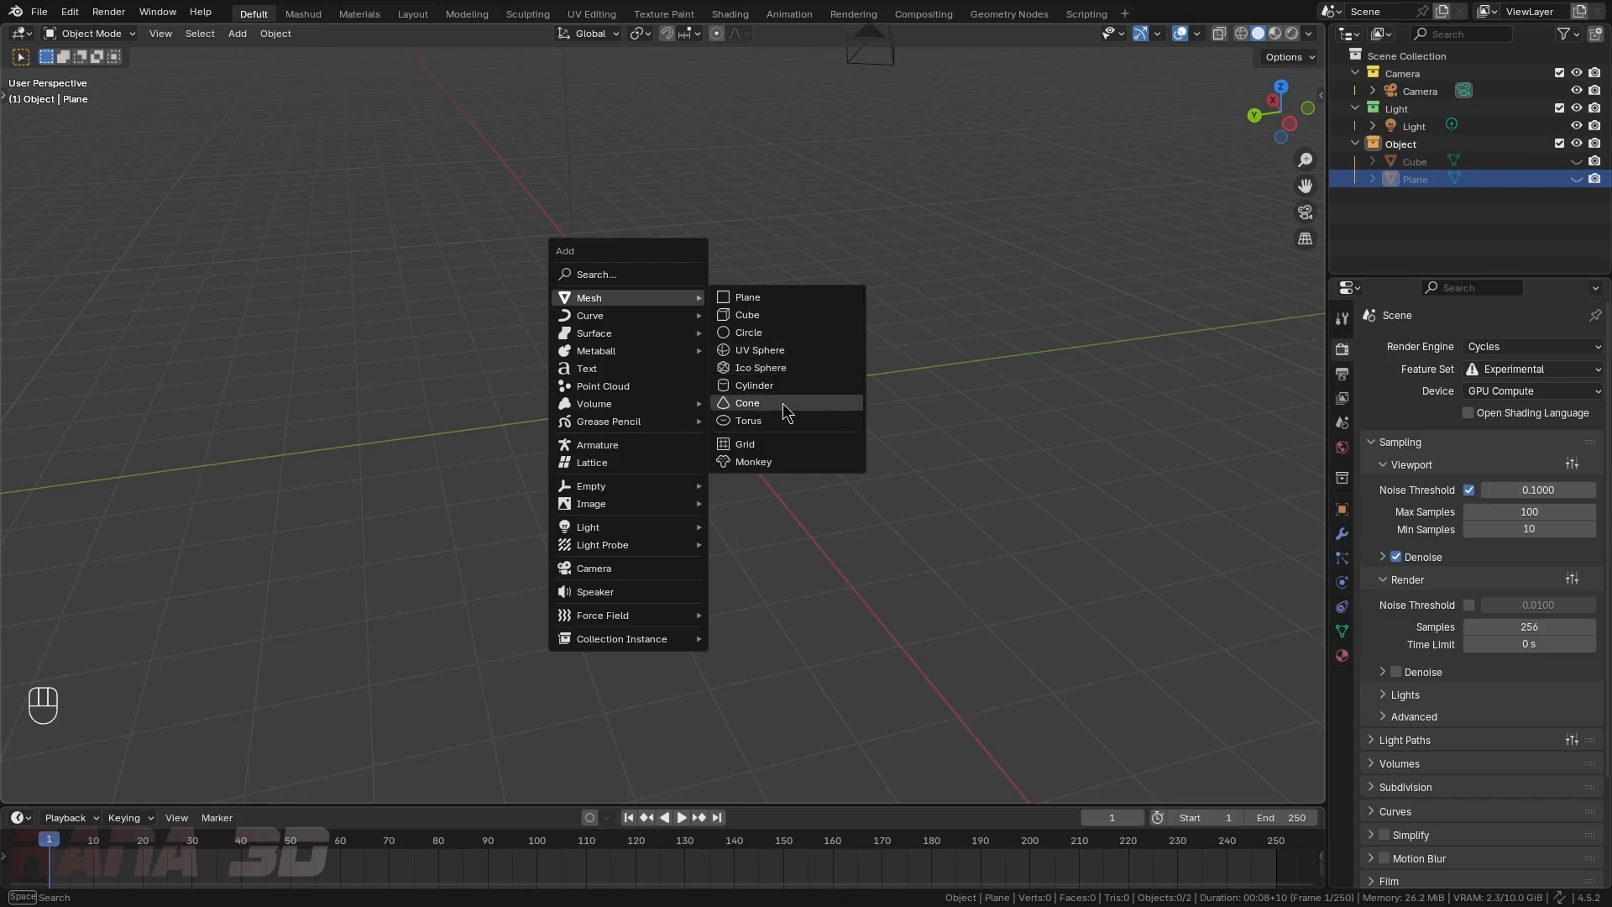
pyautogui.click(773, 352)
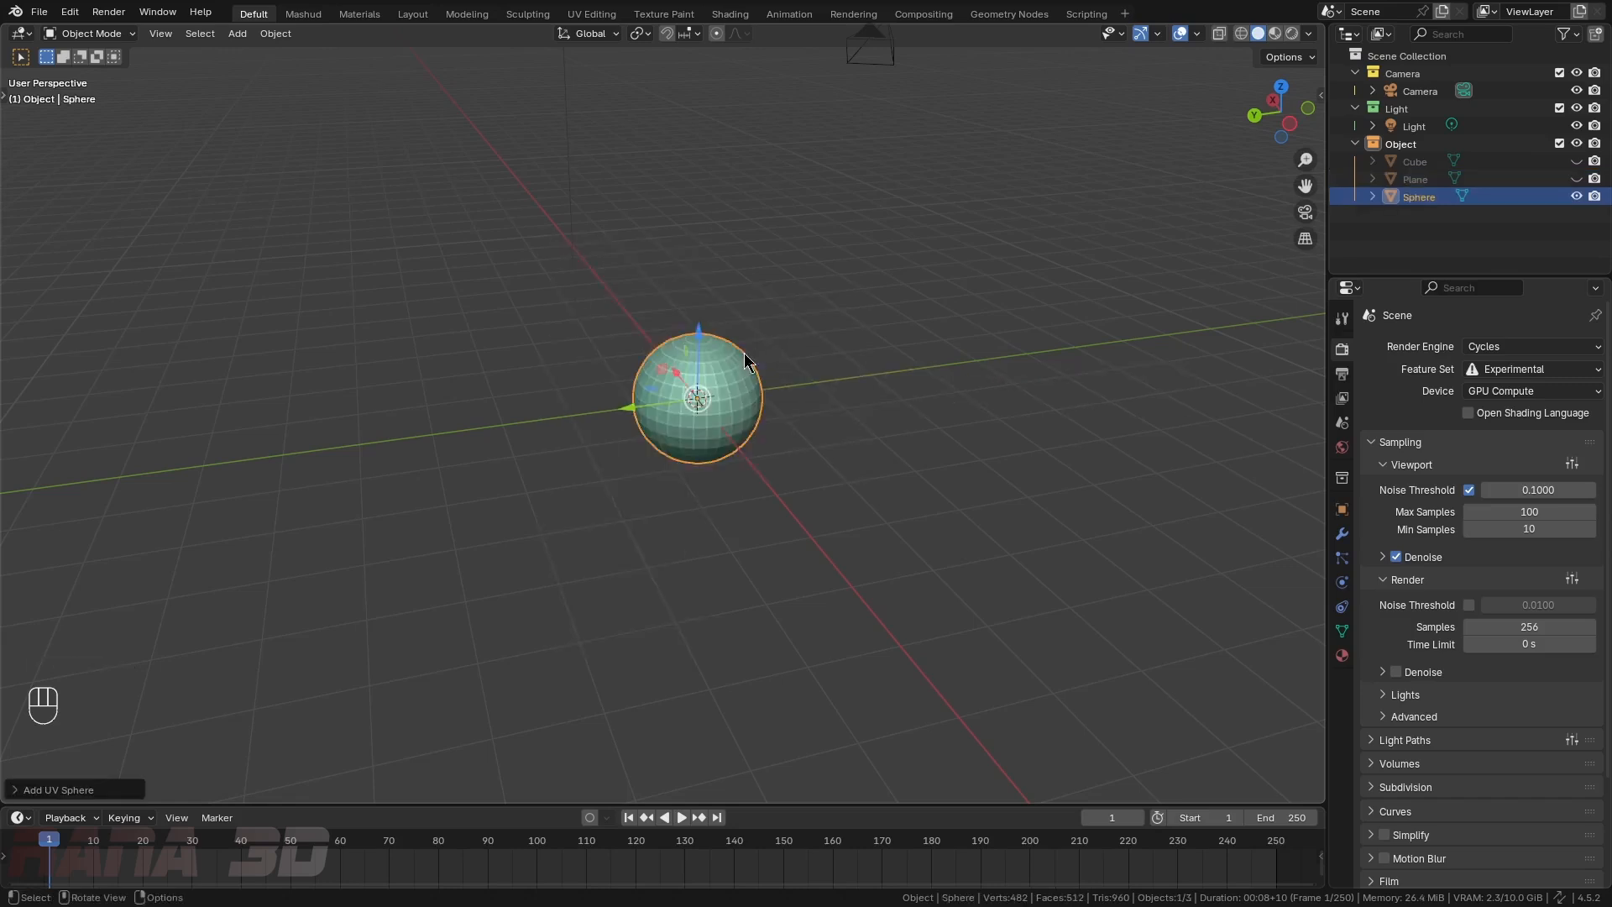
# - Set the new UV sphere's segments to 64 and its rings to 32 in its creation settings
pyautogui.click(38, 788)
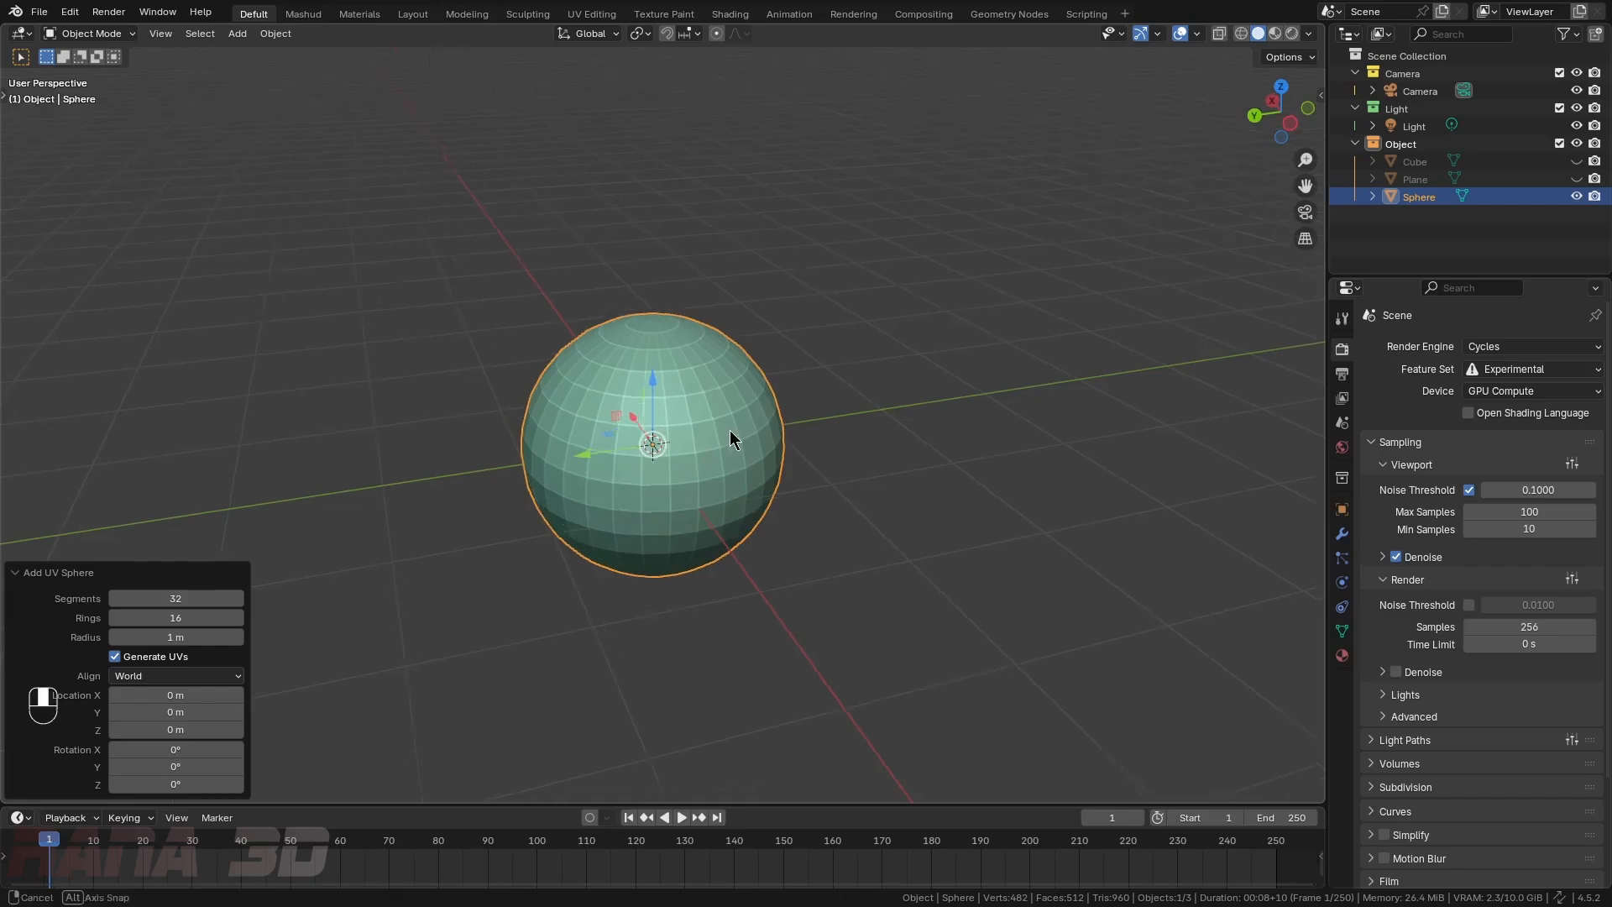
pyautogui.moveTo(734, 439); pyautogui.dragTo(101, 597, button='middle')
pyautogui.click(200, 599)
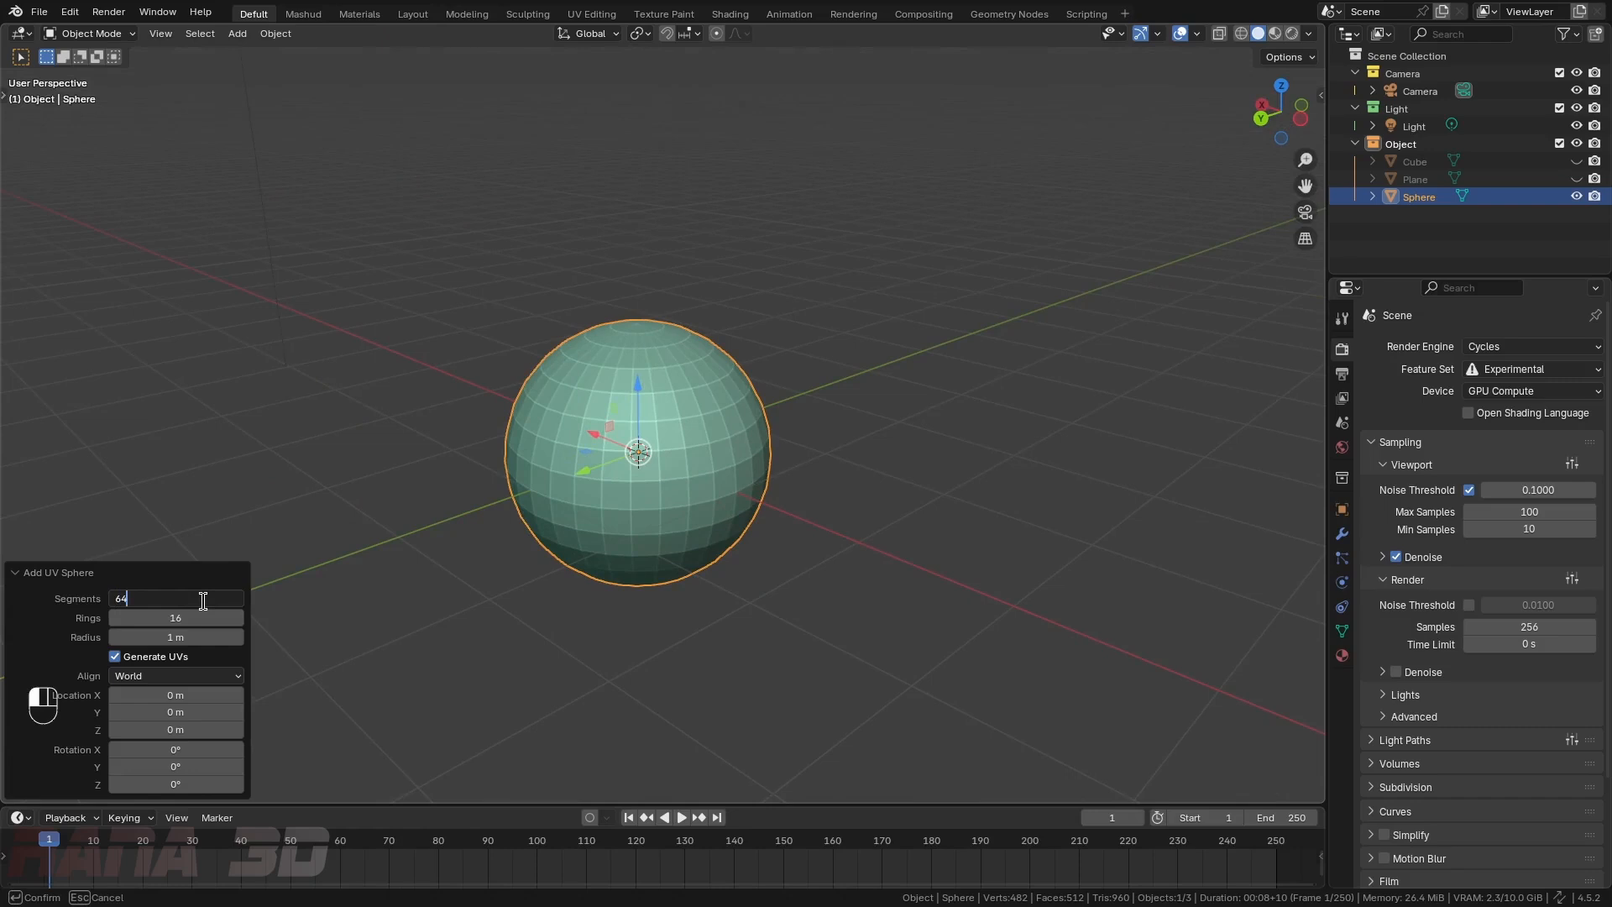
pyautogui.press('Return')
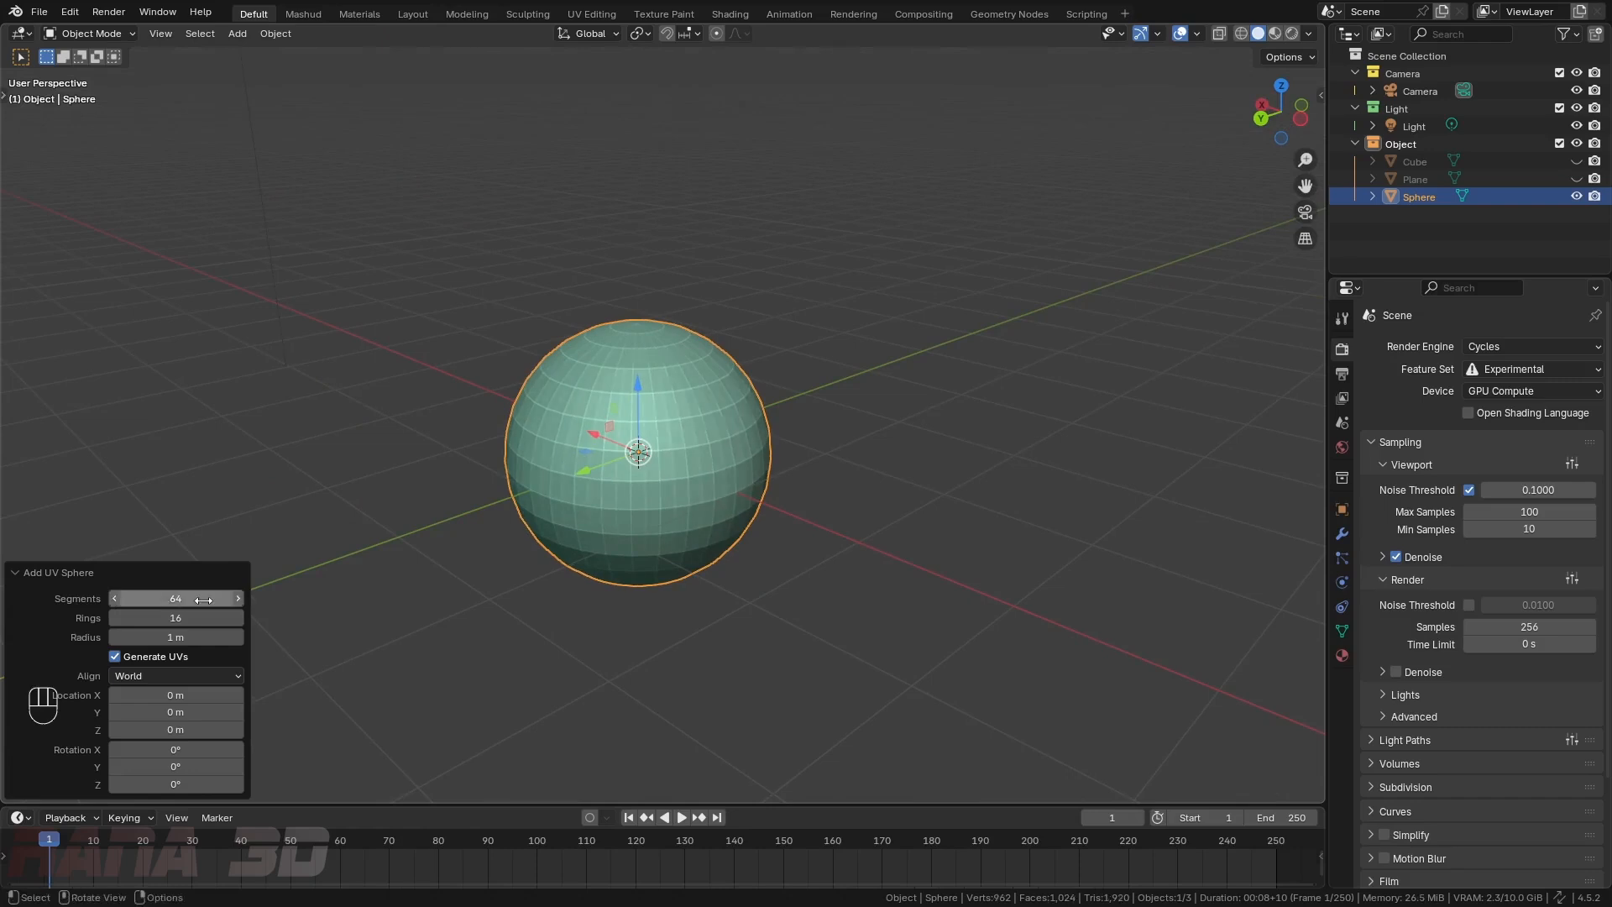
pyautogui.click(183, 619)
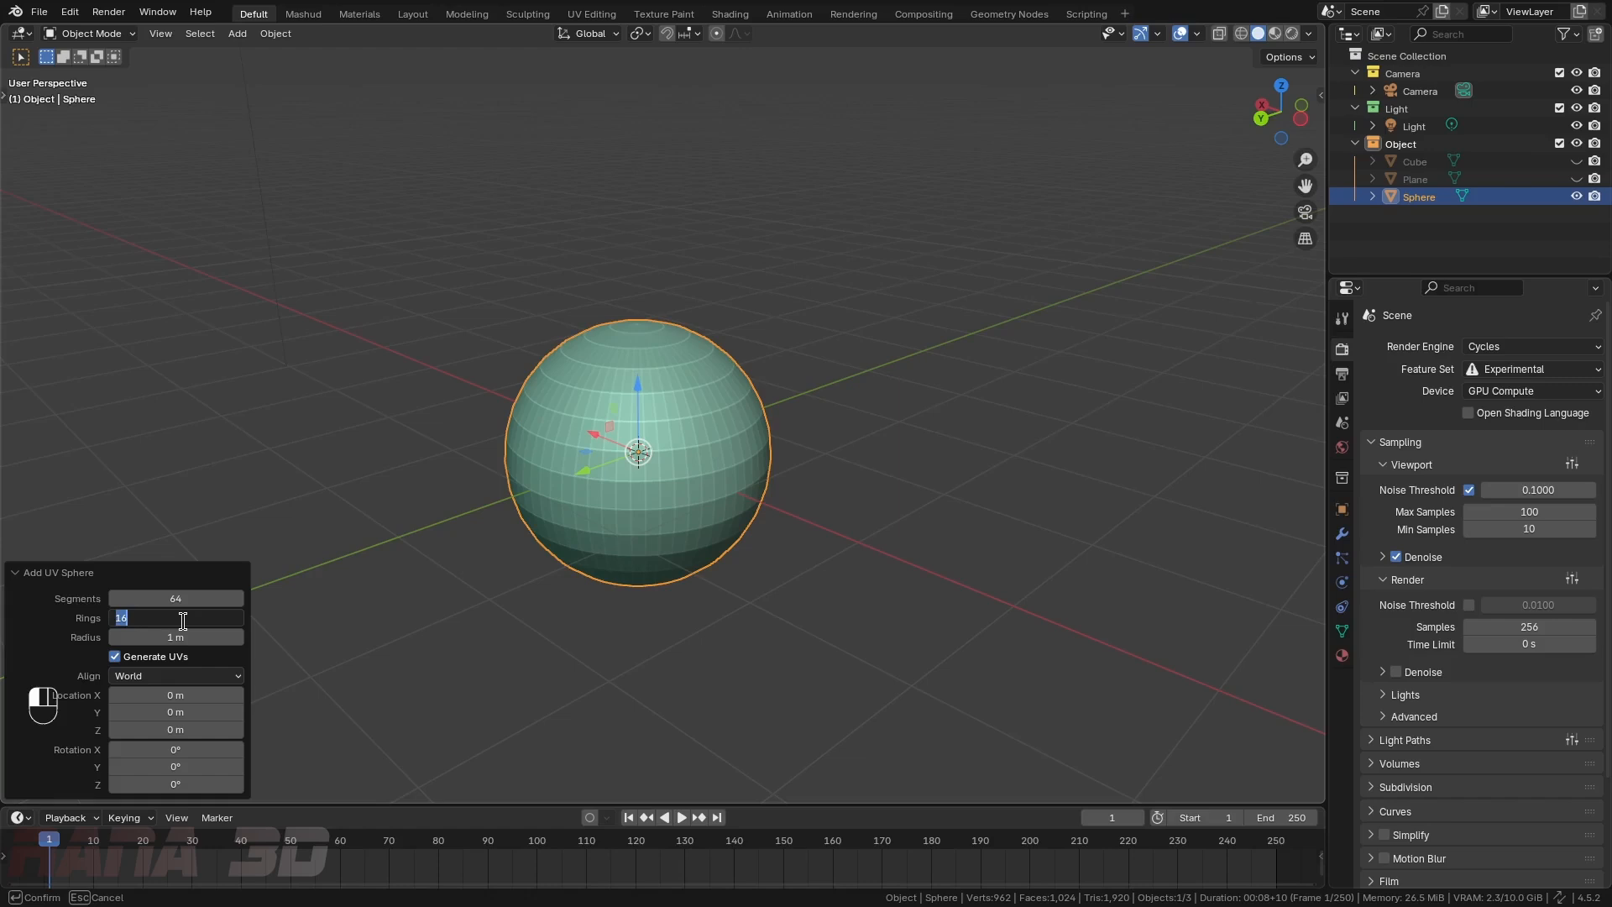
pyautogui.press('Return')
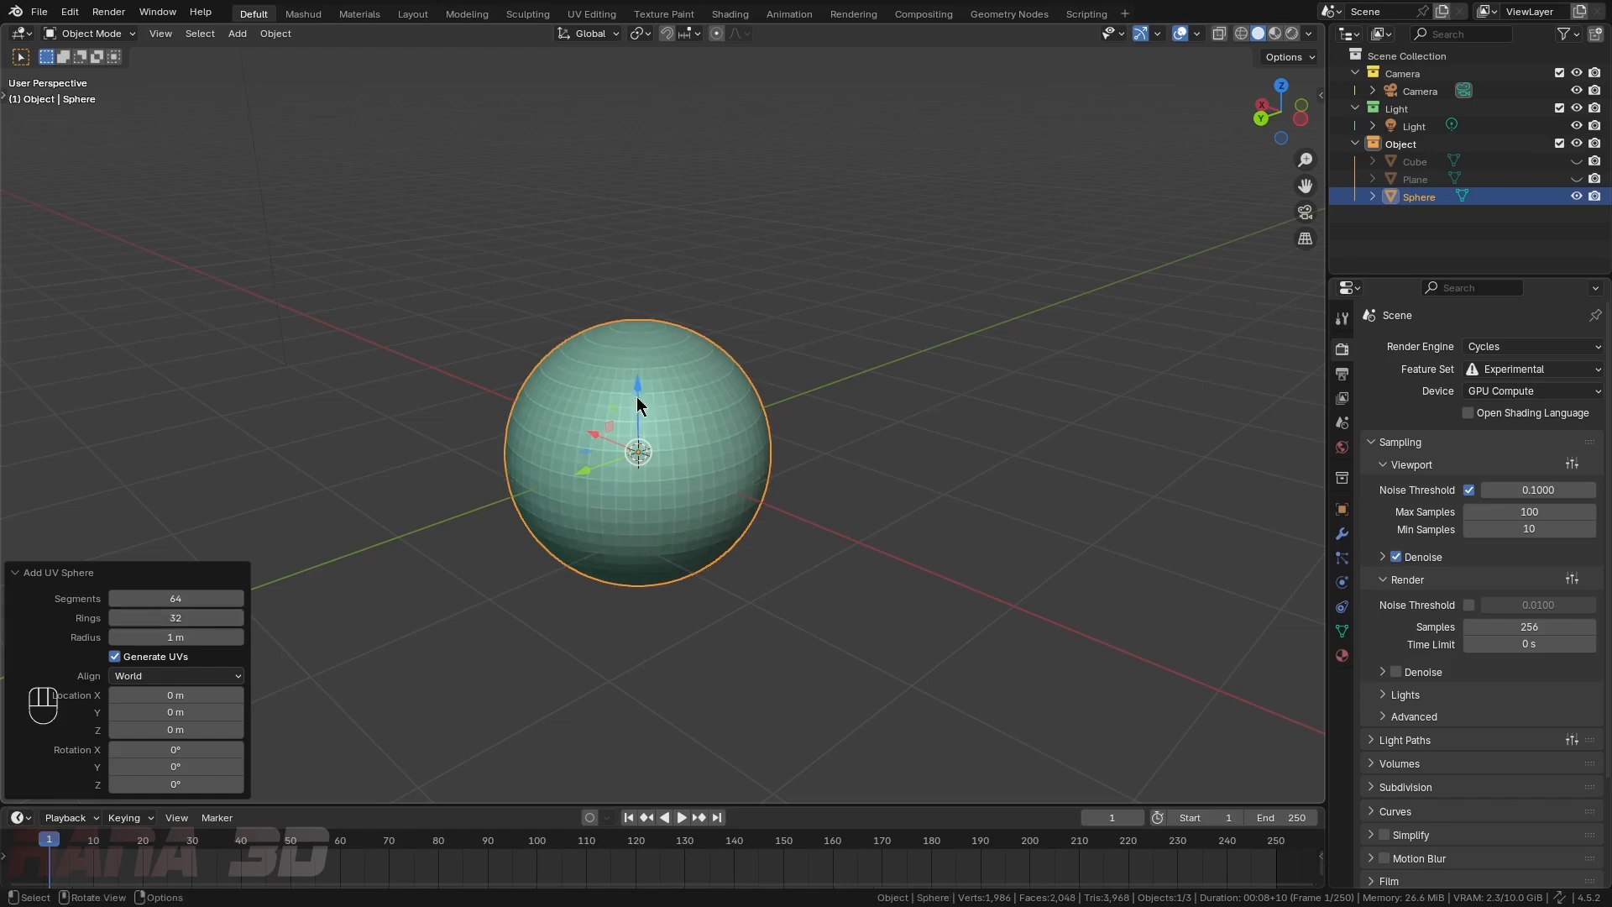
# - Try adjusting the UV sphere's radius in its creation settings, and delete the sphere
pyautogui.scroll(3, 647, 379)
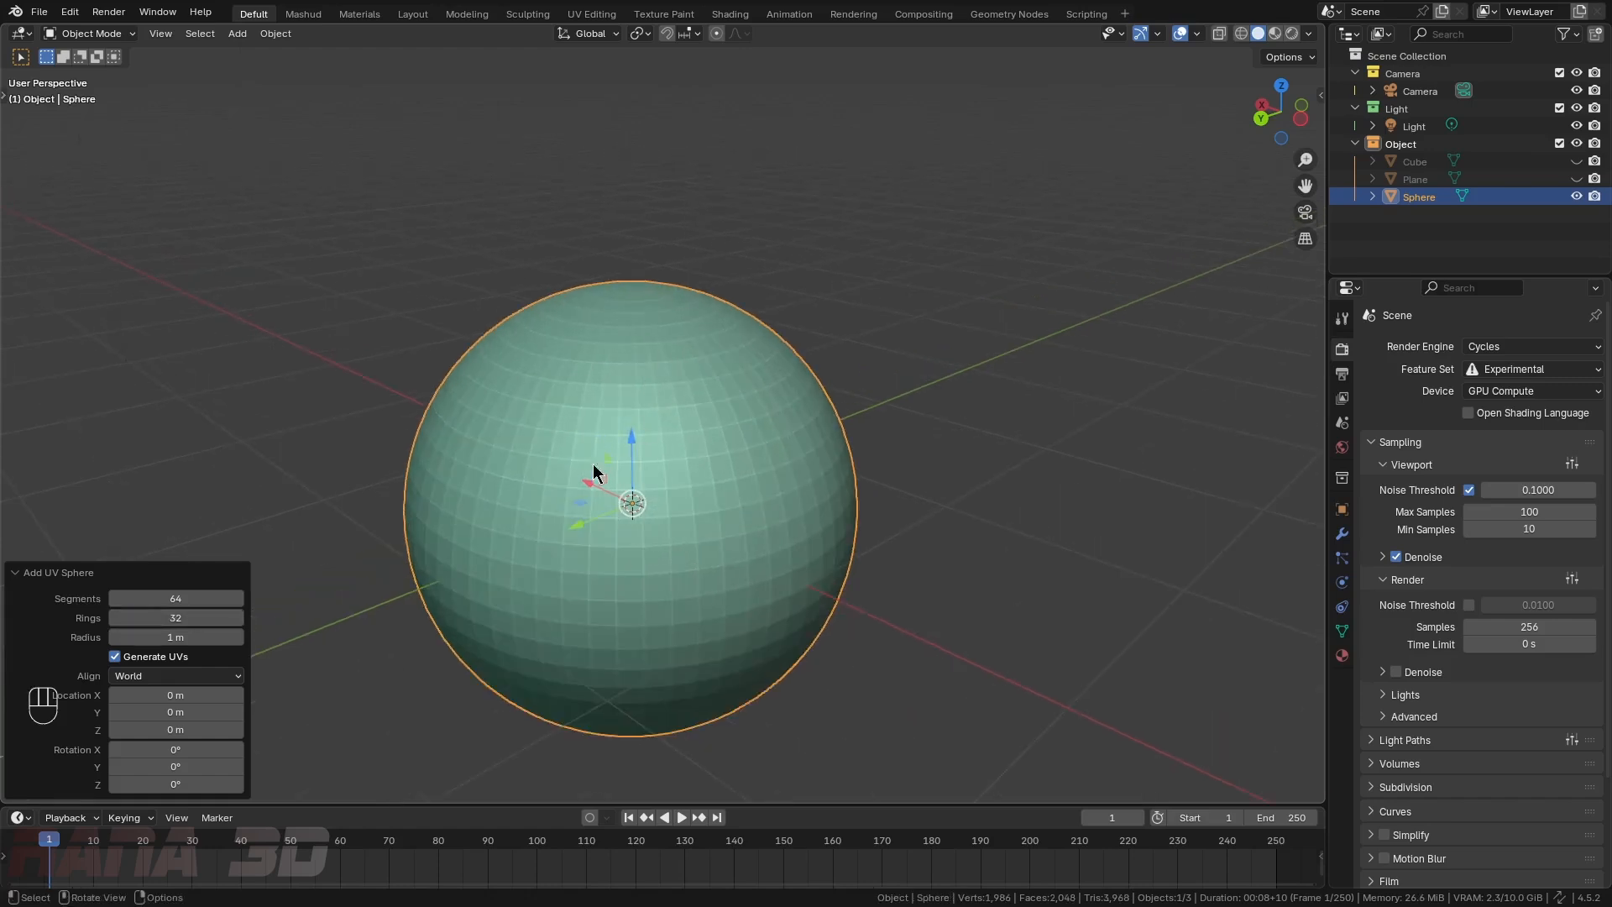
pyautogui.scroll(-2, 641, 349)
pyautogui.moveTo(654, 410); pyautogui.dragTo(706, 401, button='middle')
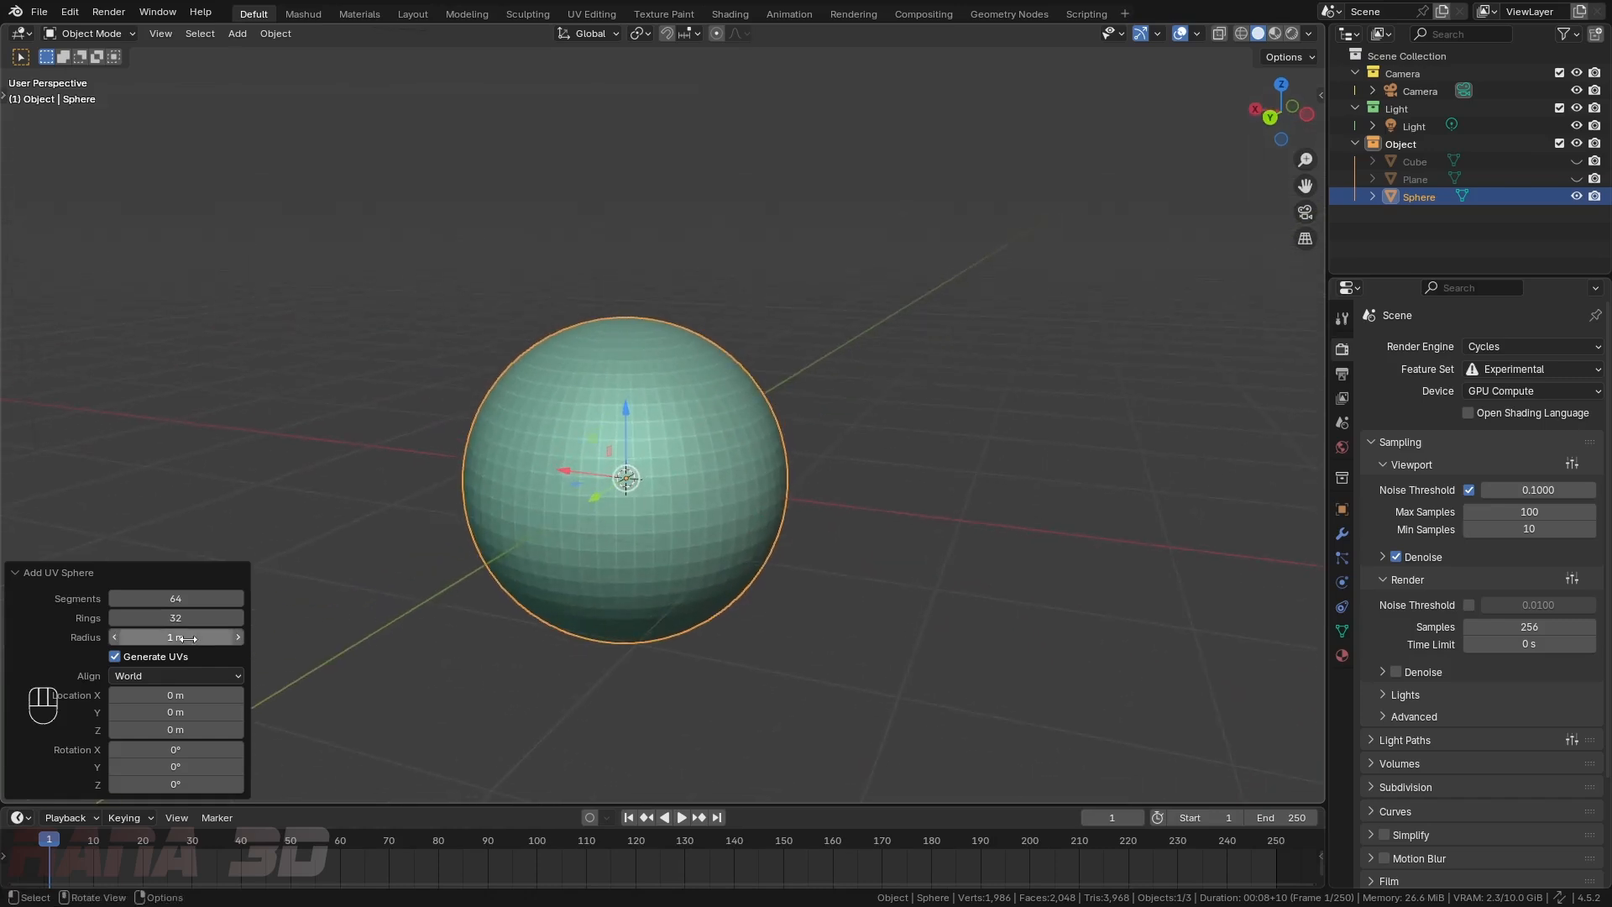
pyautogui.moveTo(175, 637); pyautogui.dragTo(349, 690)
pyautogui.press('x')
pyautogui.click(633, 460)
# - Unhide the original cube and delete it from the scene
pyautogui.scroll(2, 633, 460)
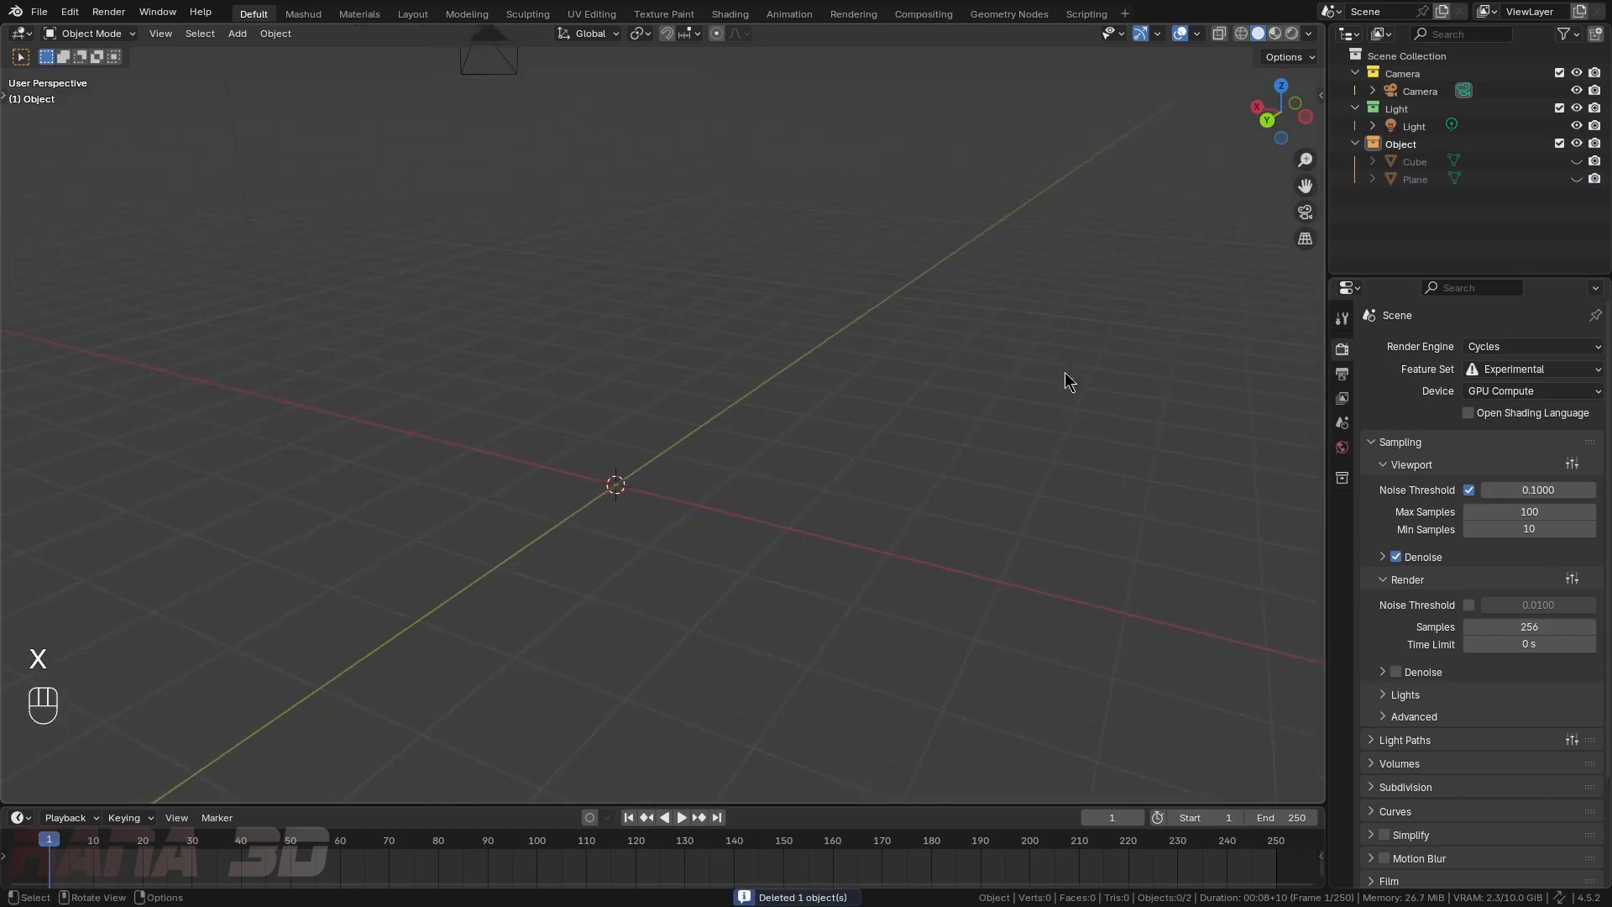
pyautogui.click(1576, 161)
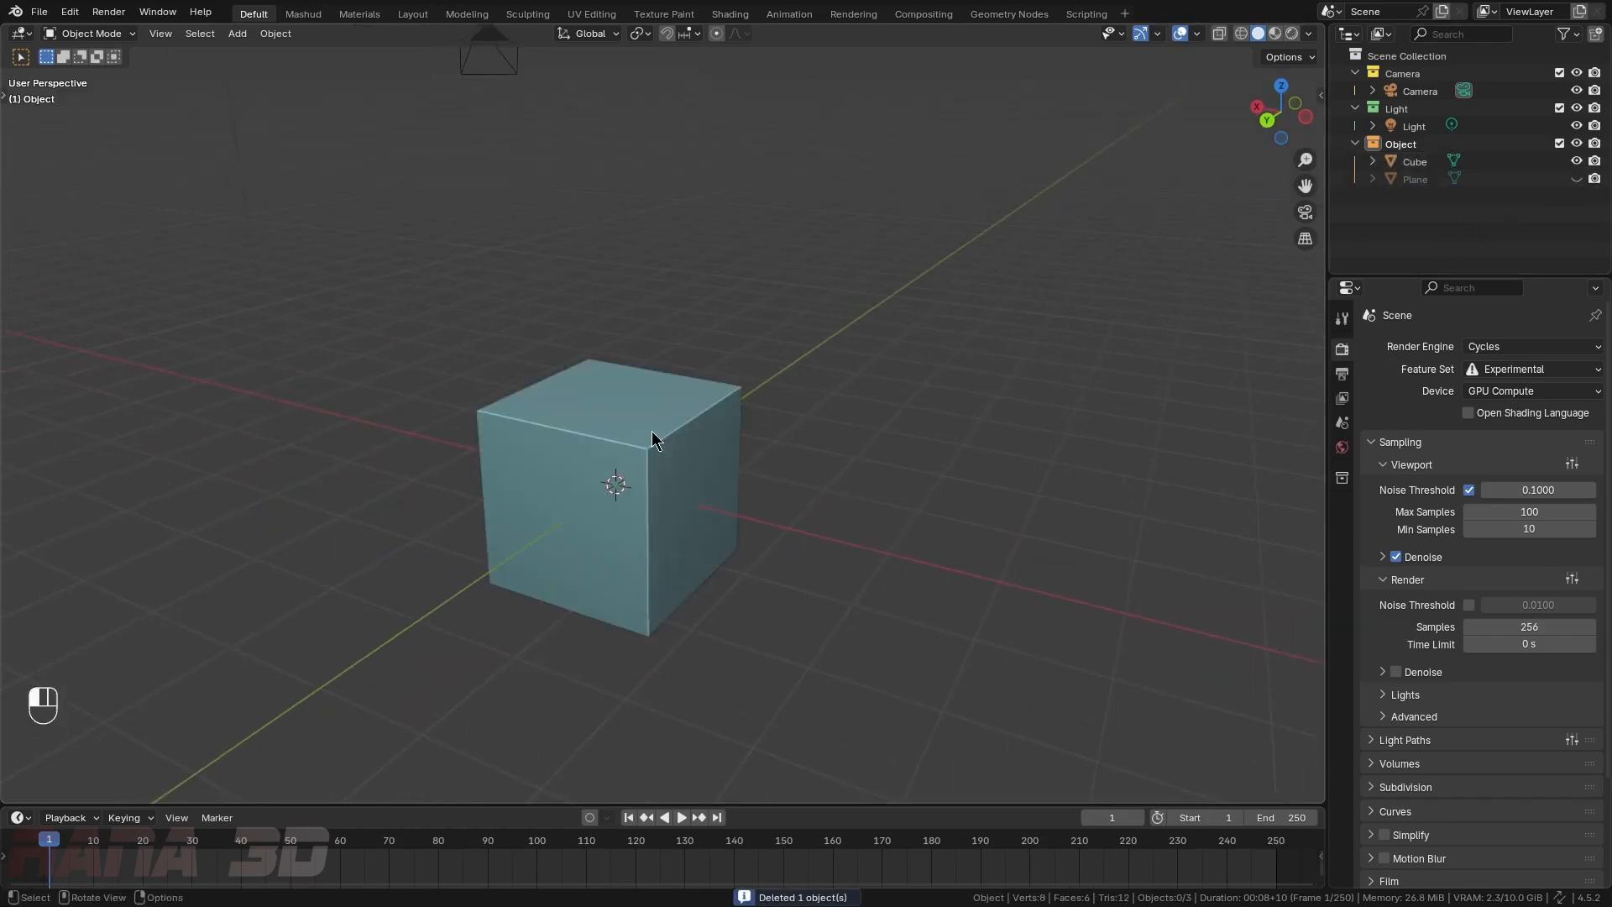
pyautogui.click(640, 453)
pyautogui.press('x')
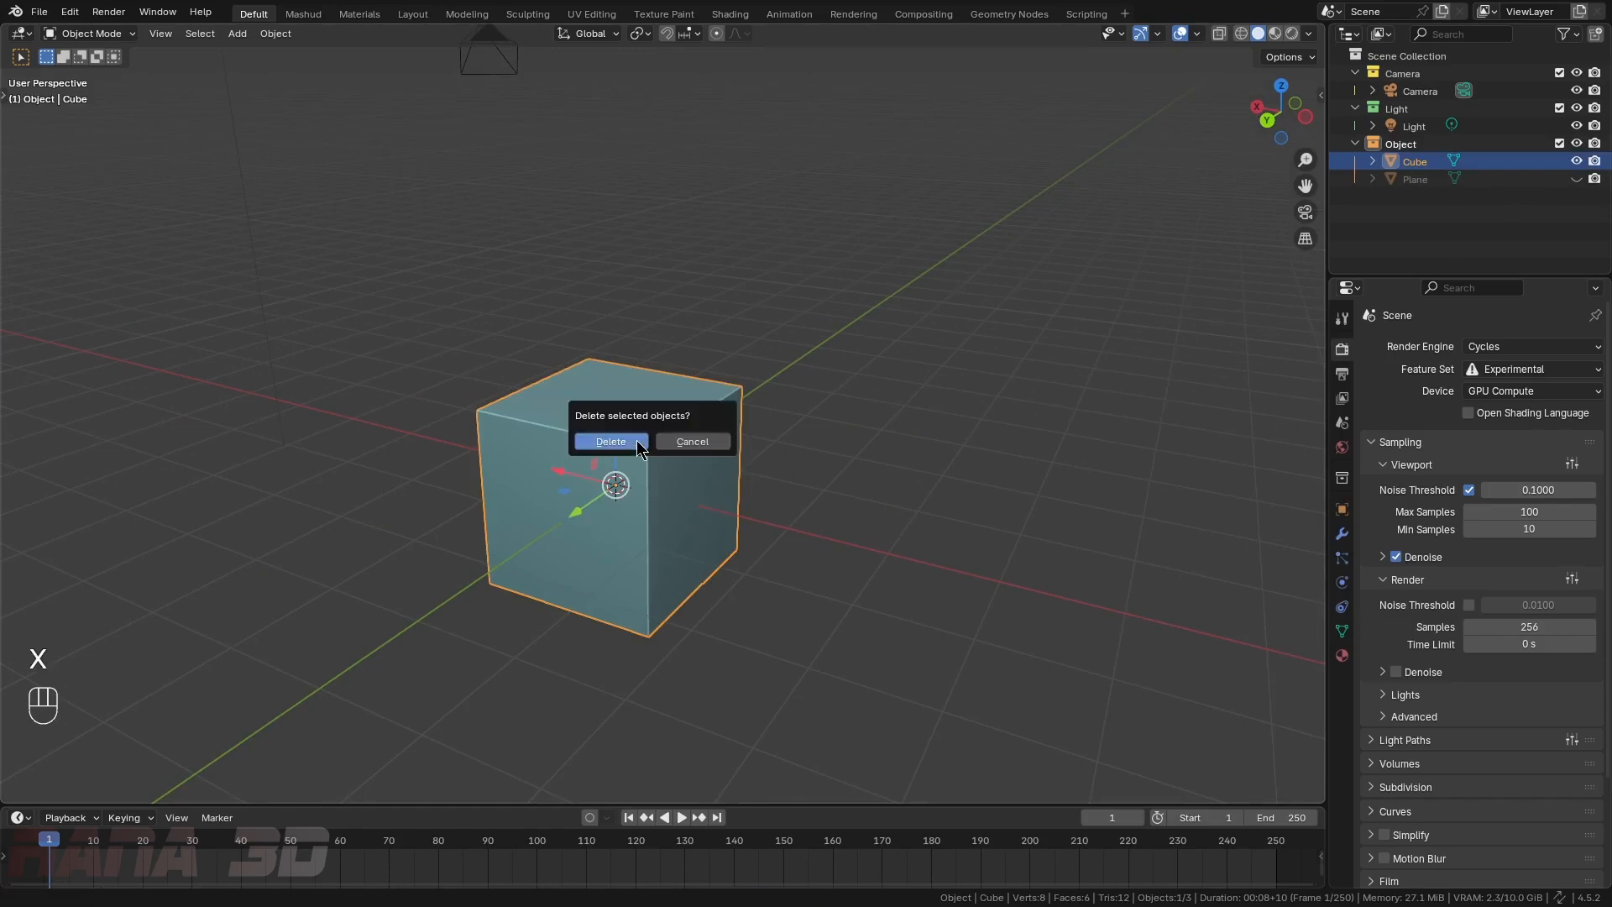
pyautogui.click(636, 440)
# - Add a new cube mesh to the scene
pyautogui.hotkey('shift', 'a')
pyautogui.moveTo(482, 278)
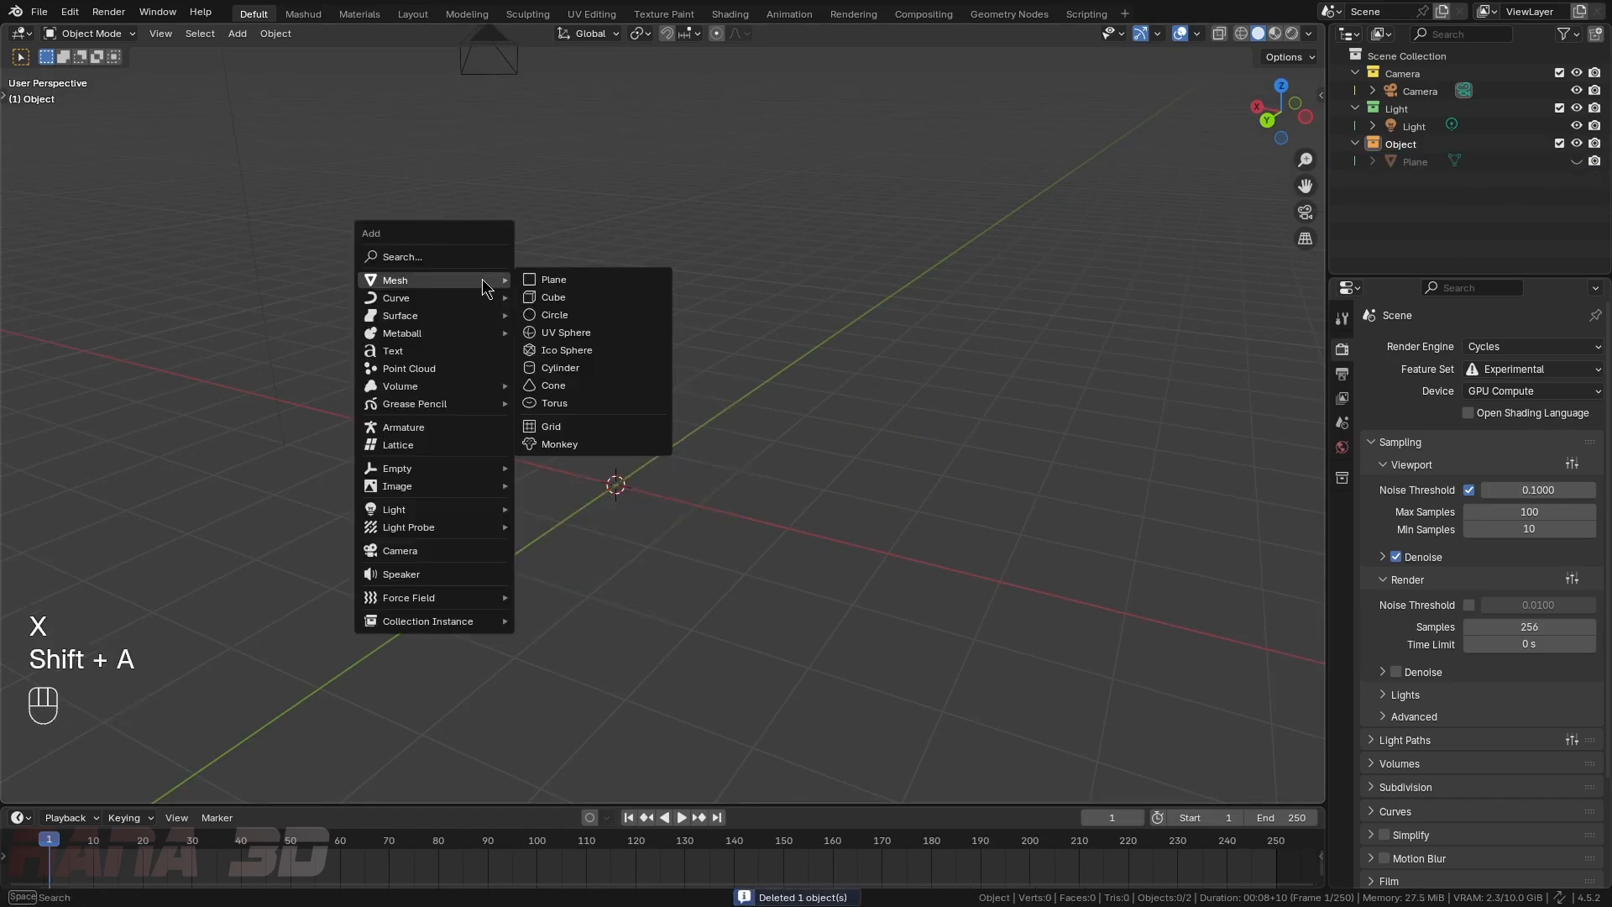
pyautogui.click(579, 299)
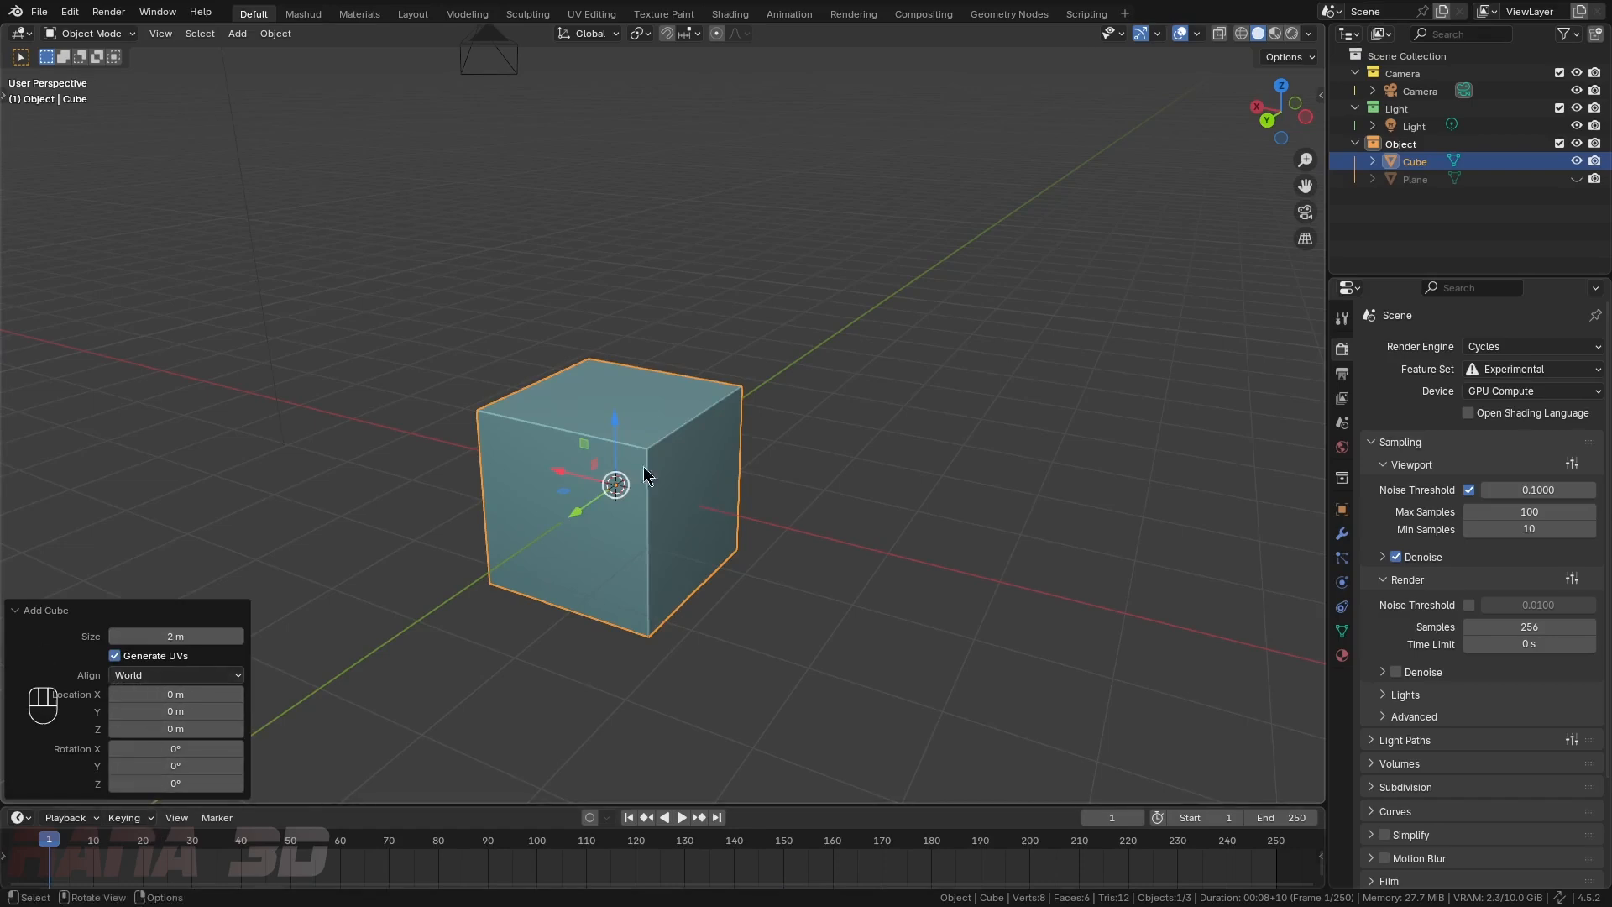
# - Try the View and 3D Cursor alignments on the new cube, and return its alignment to World
pyautogui.scroll(-1, 816, 321)
pyautogui.moveTo(739, 419)
pyautogui.mouseDown(button='middle')
pyautogui.moveTo(773, 440)
pyautogui.moveTo(756, 420)
pyautogui.mouseUp(button='middle')
pyautogui.click(162, 677)
pyautogui.click(153, 715)
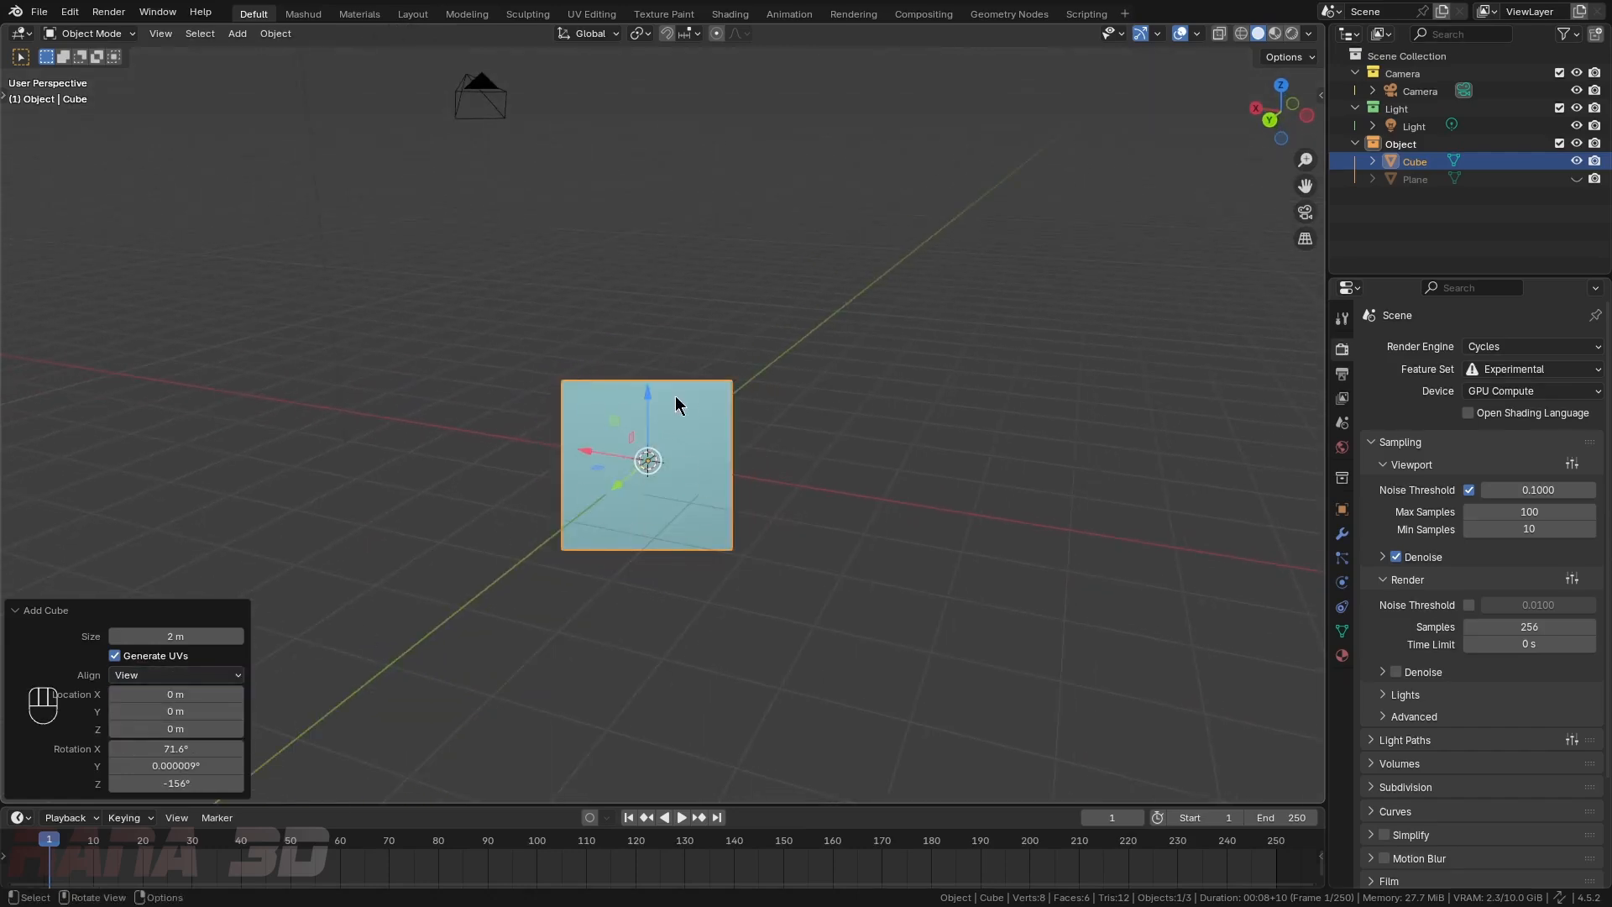
pyautogui.click(234, 674)
pyautogui.click(161, 737)
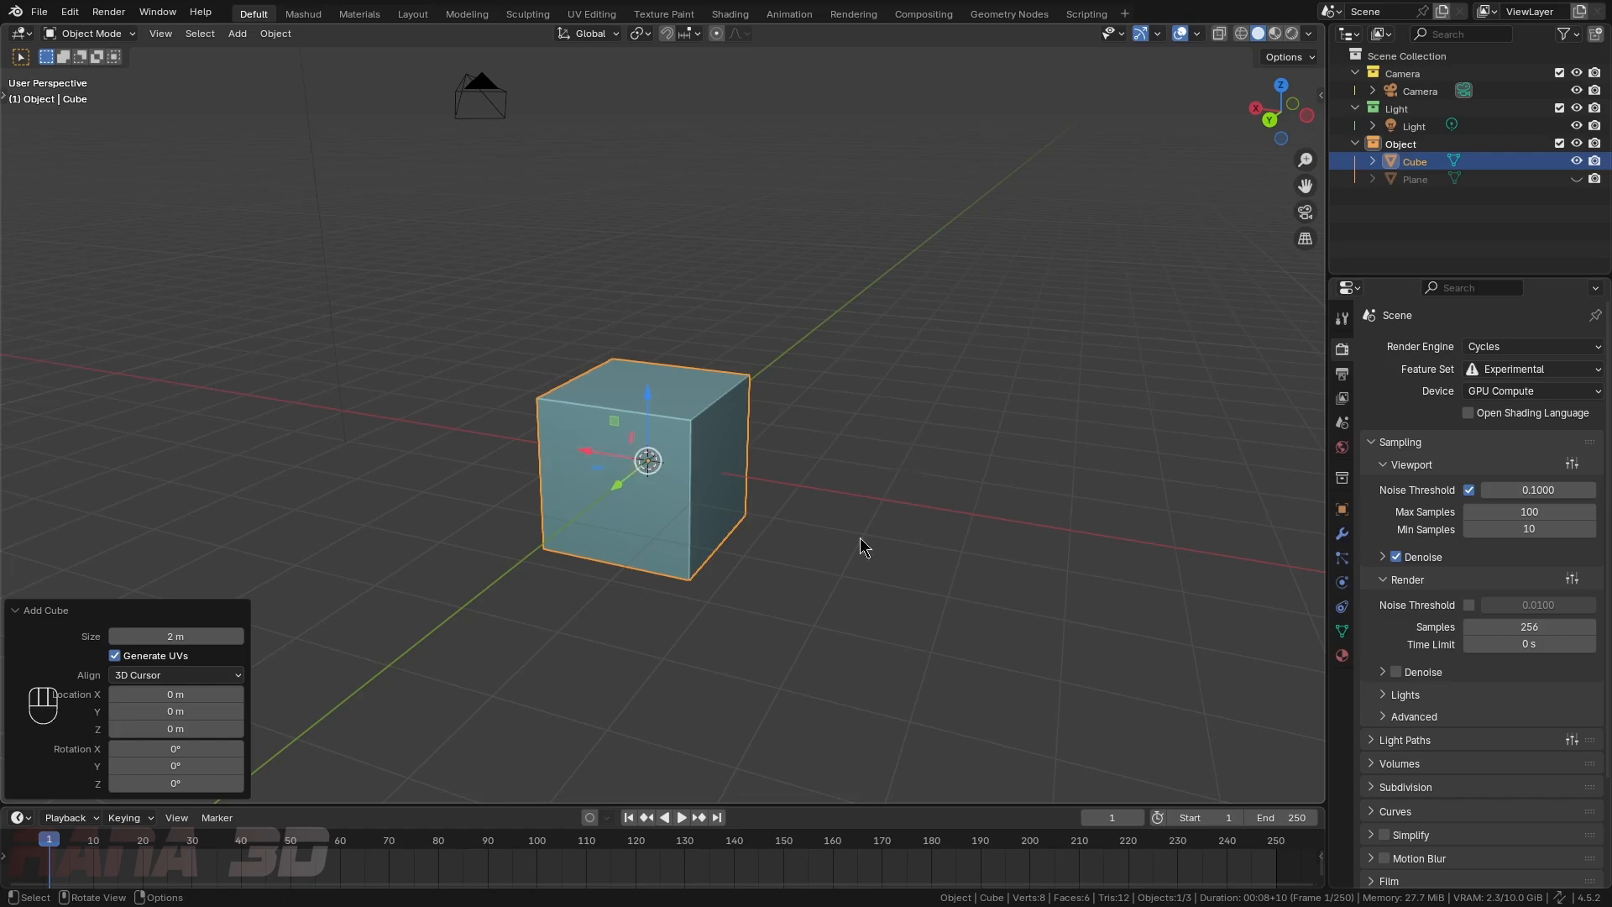
pyautogui.moveTo(859, 541); pyautogui.dragTo(608, 594, button='middle')
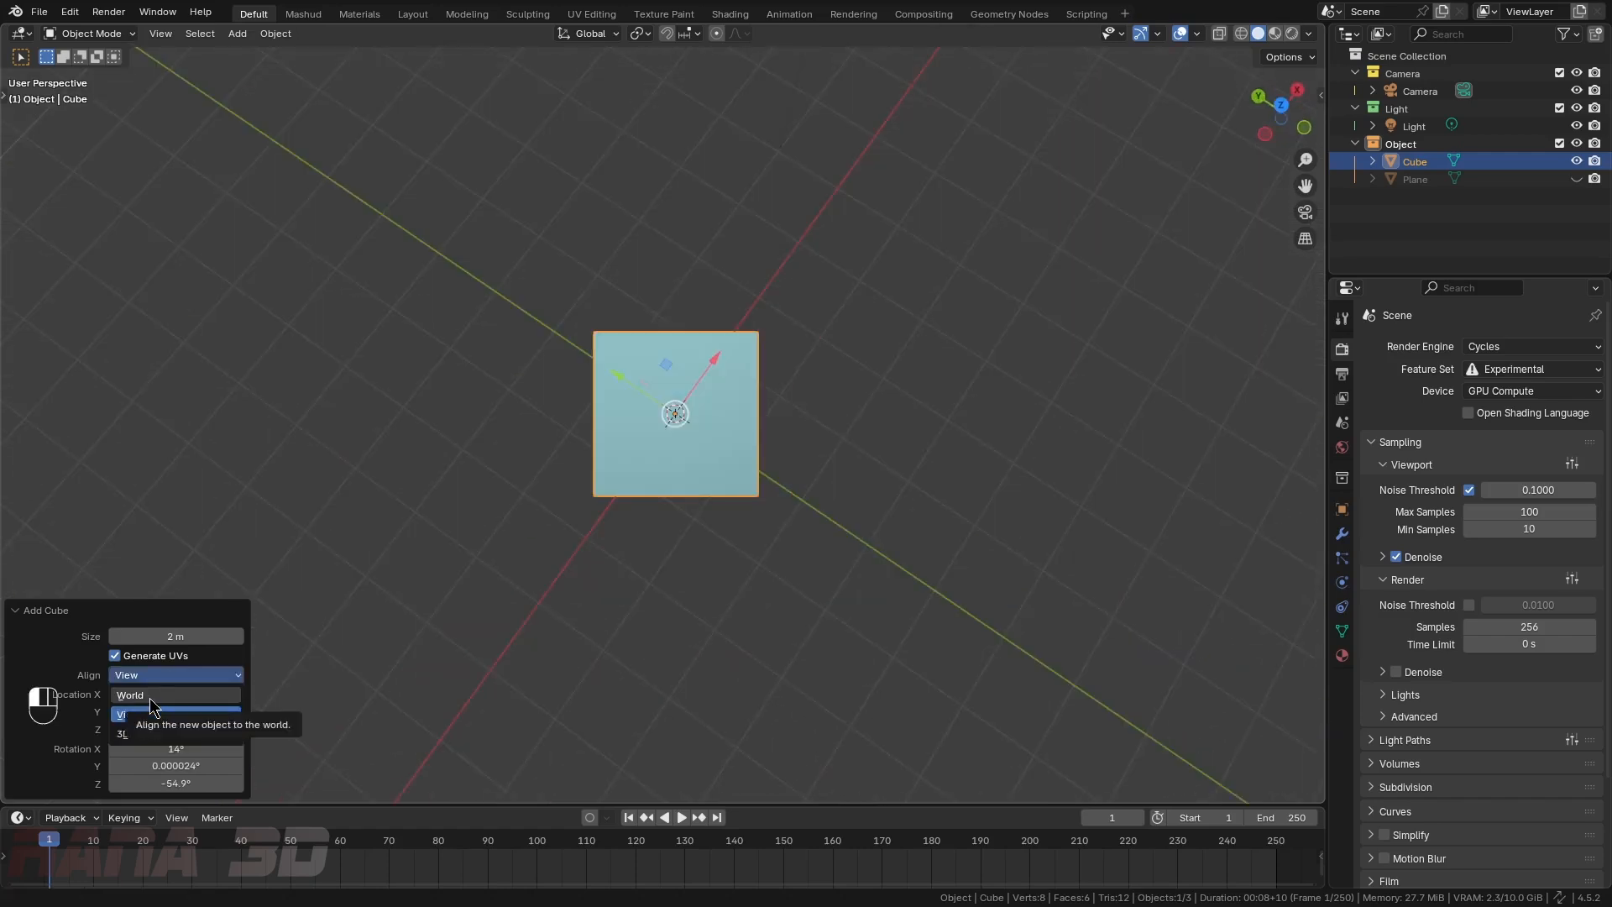
pyautogui.click(149, 698)
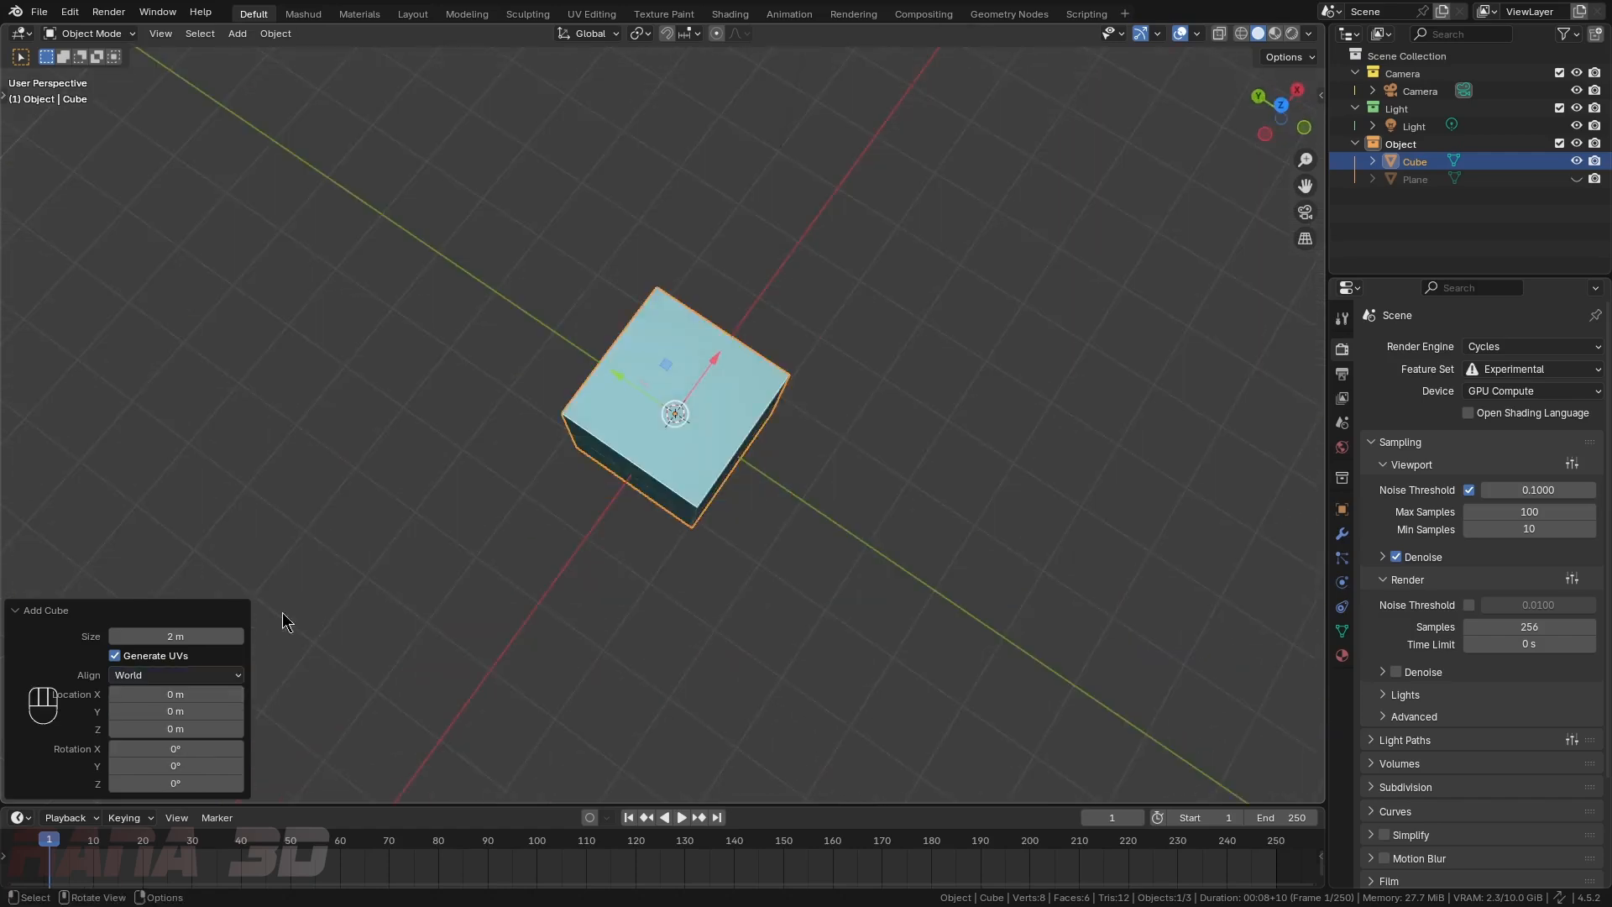
# - Hide the cube in the viewport and add a circle mesh
pyautogui.moveTo(755, 425); pyautogui.dragTo(854, 454, button='middle')
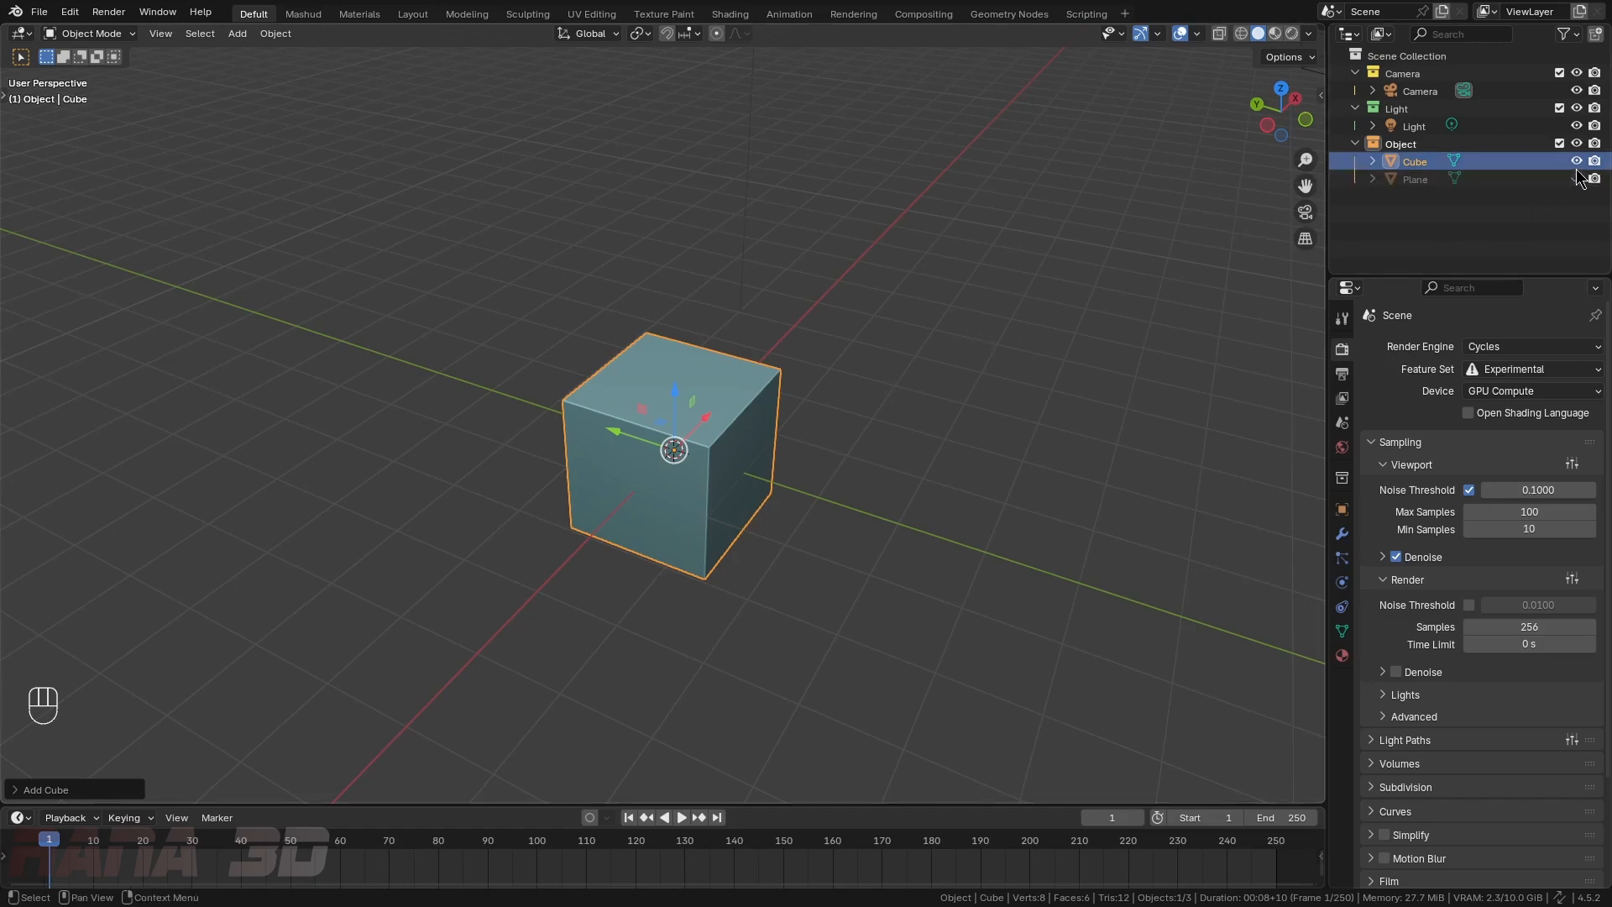
pyautogui.click(1577, 179)
pyautogui.hotkey('shift', 'a')
pyautogui.moveTo(532, 302)
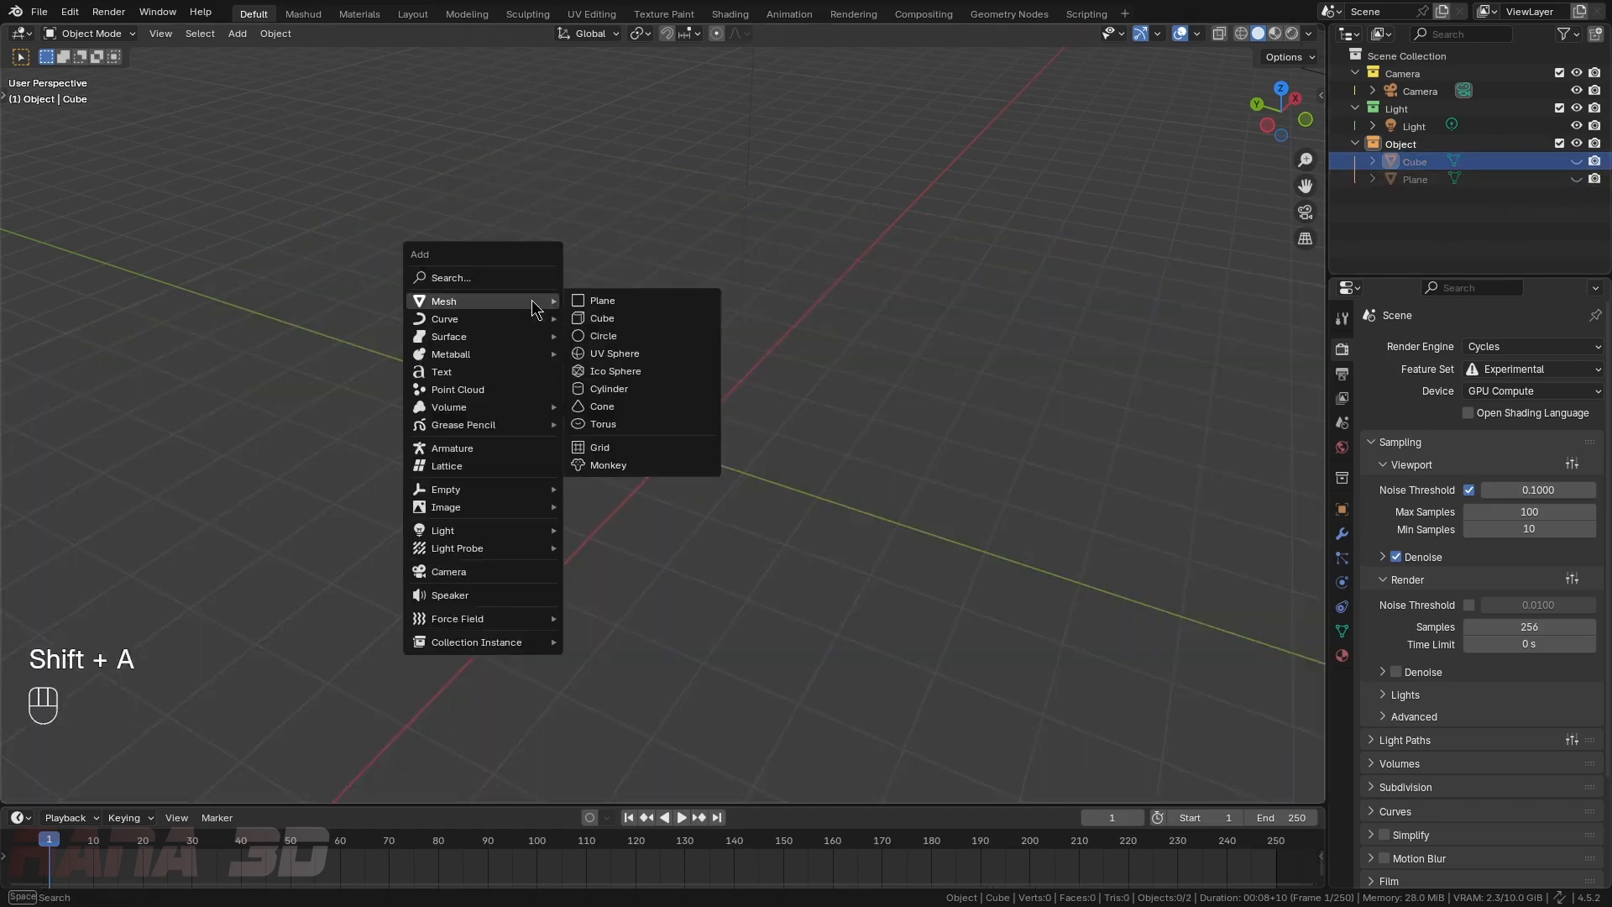
pyautogui.click(621, 335)
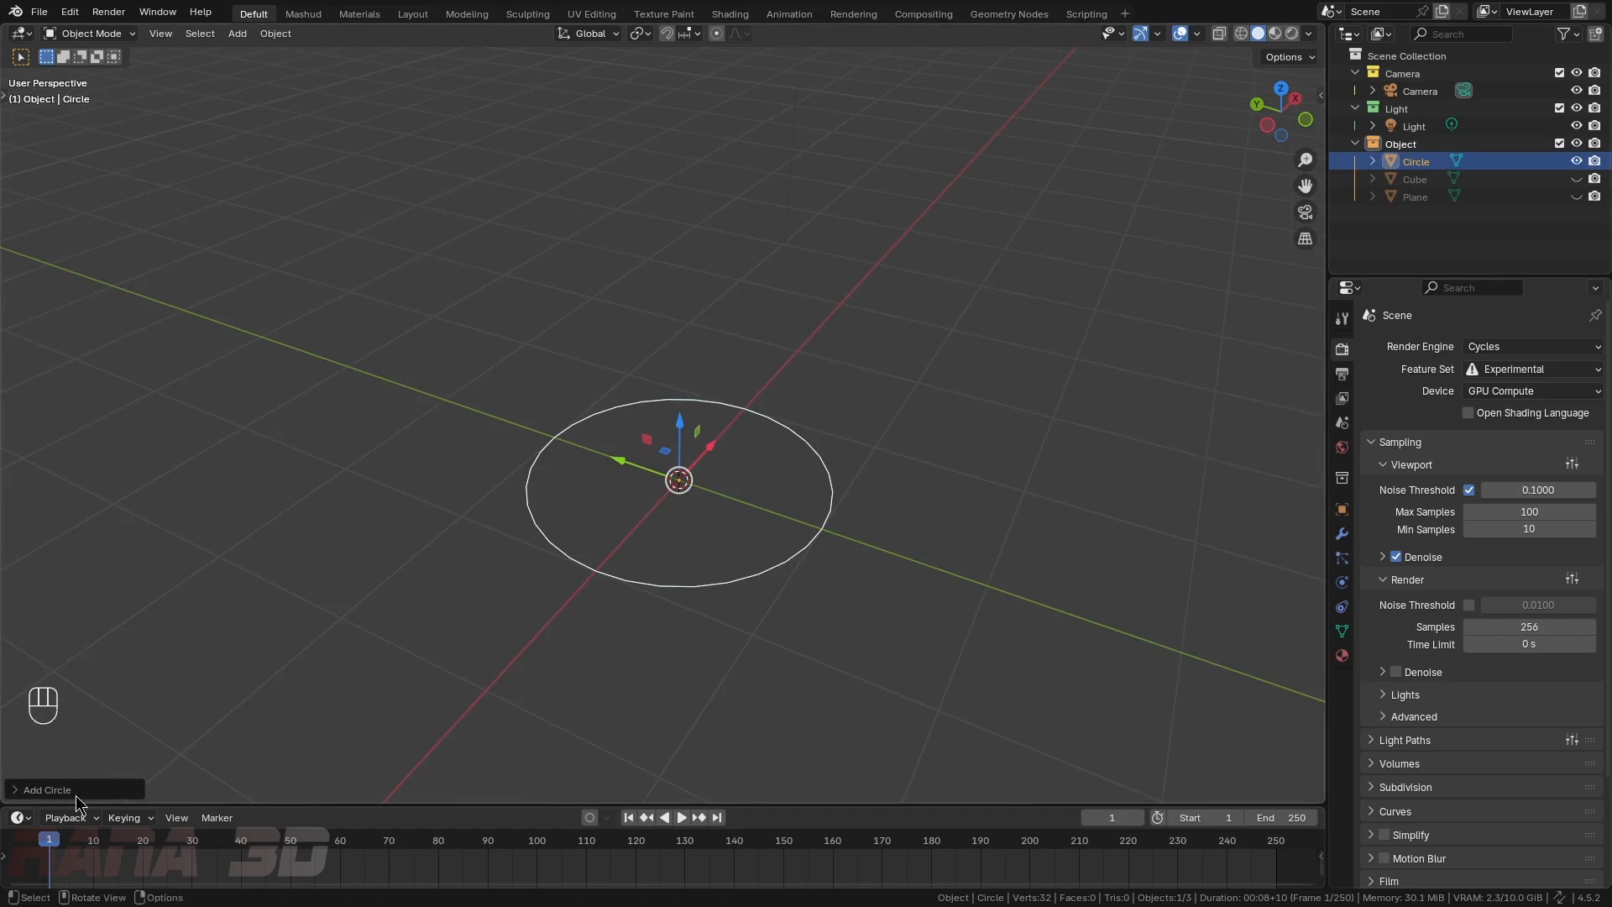
# - Set the new circle's vertices to 3 in its creation settings to form a triangle
pyautogui.click(47, 789)
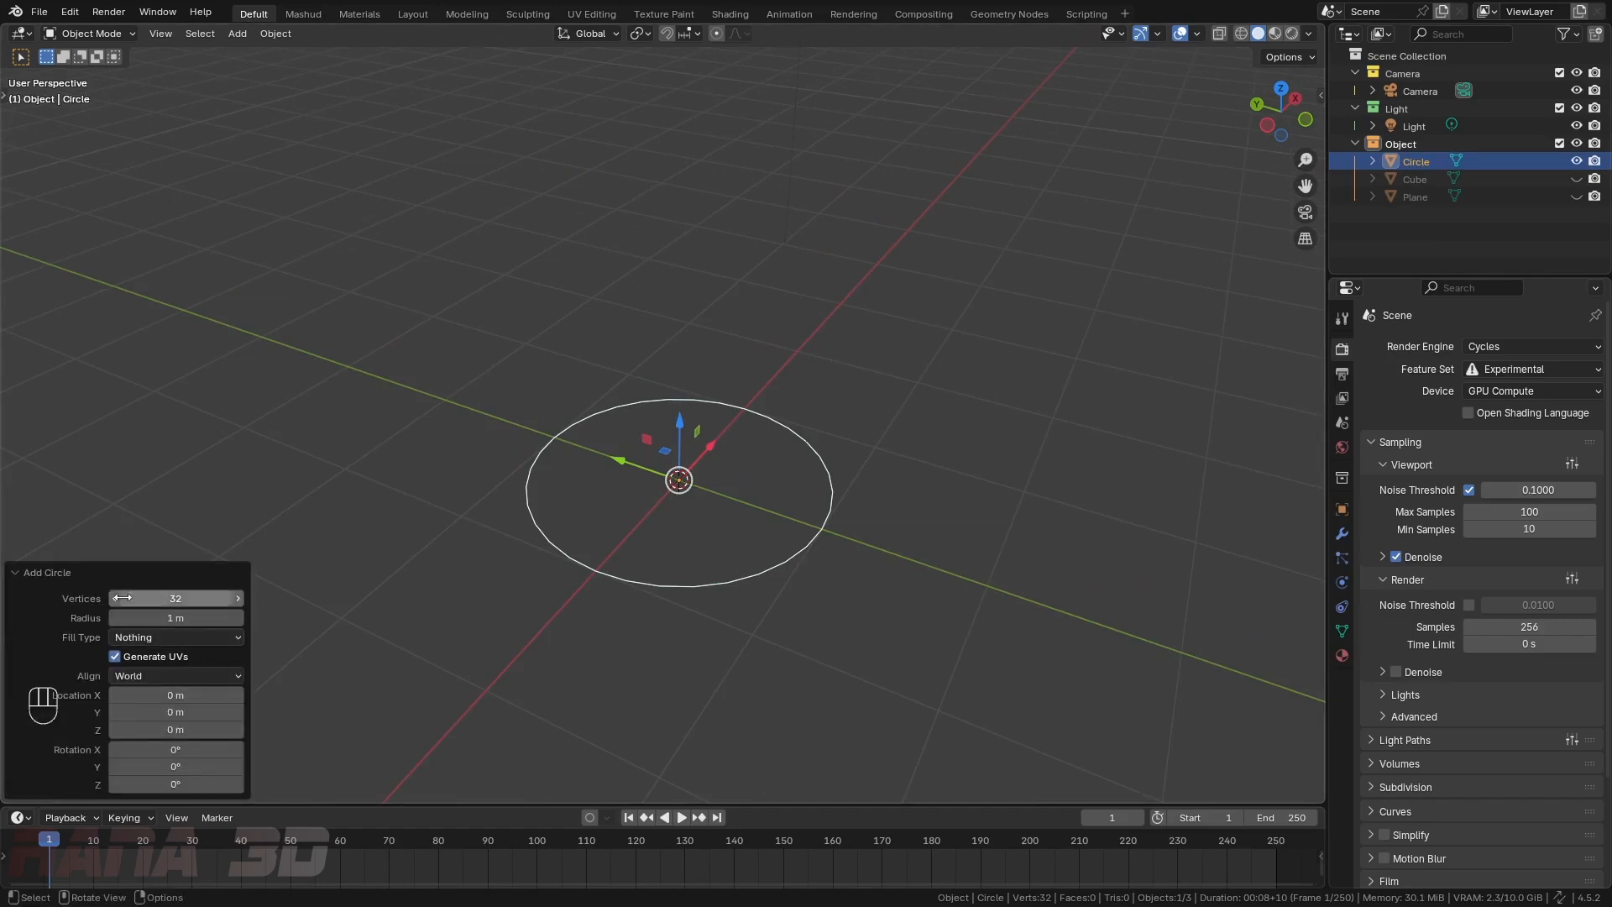
pyautogui.scroll(3, 609, 559)
pyautogui.moveTo(227, 597); pyautogui.dragTo(305, 598)
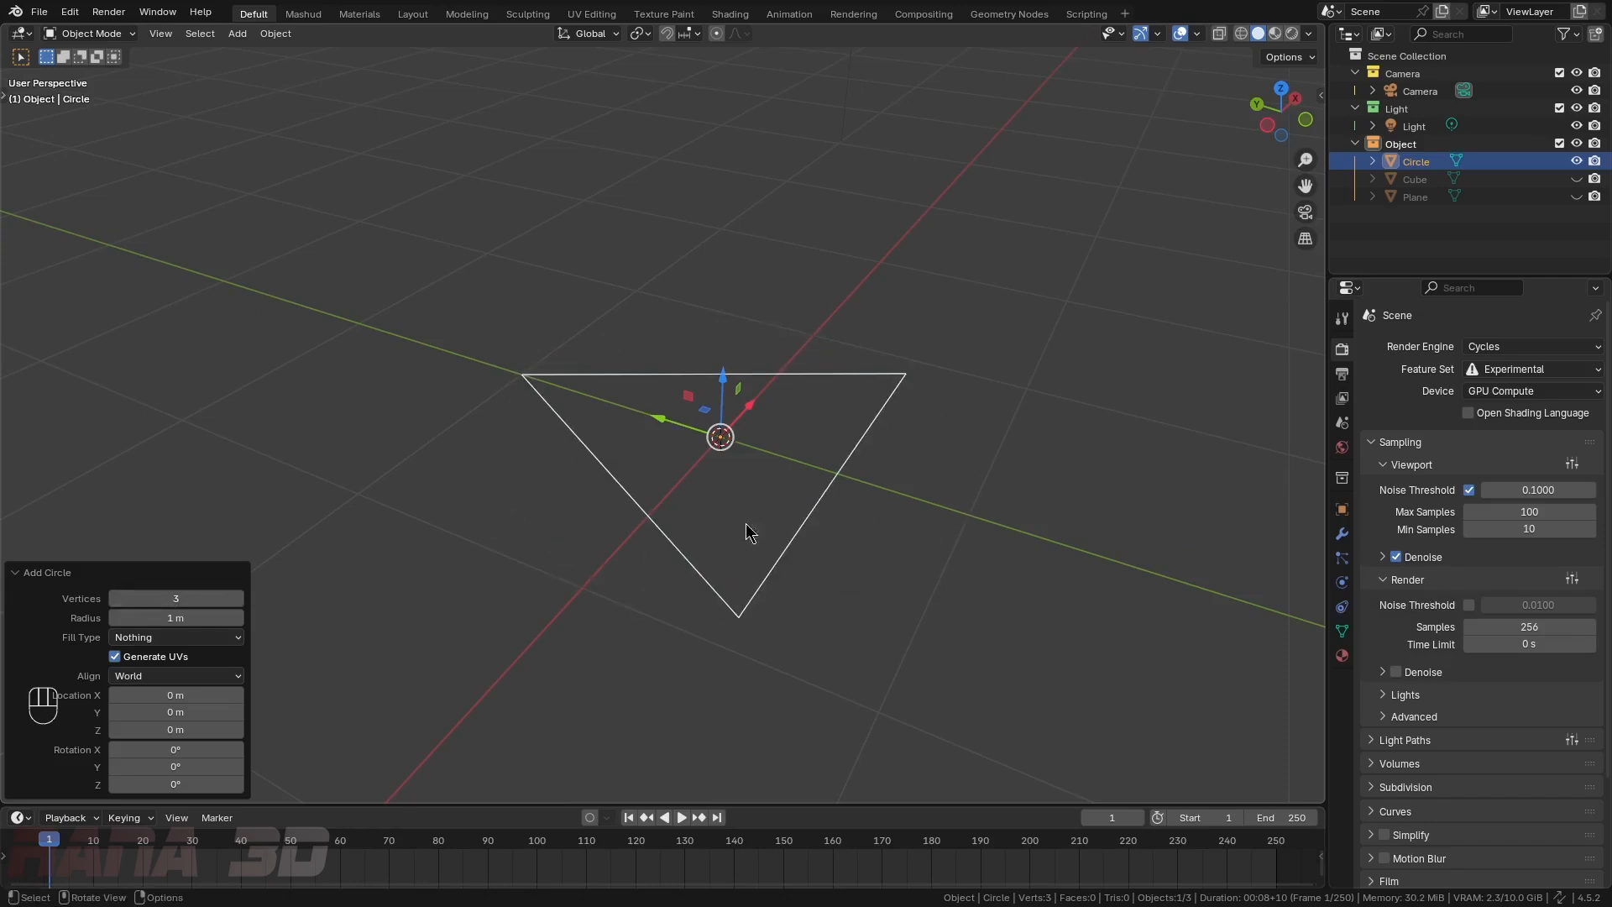
pyautogui.moveTo(900, 435); pyautogui.dragTo(261, 585, button='middle')
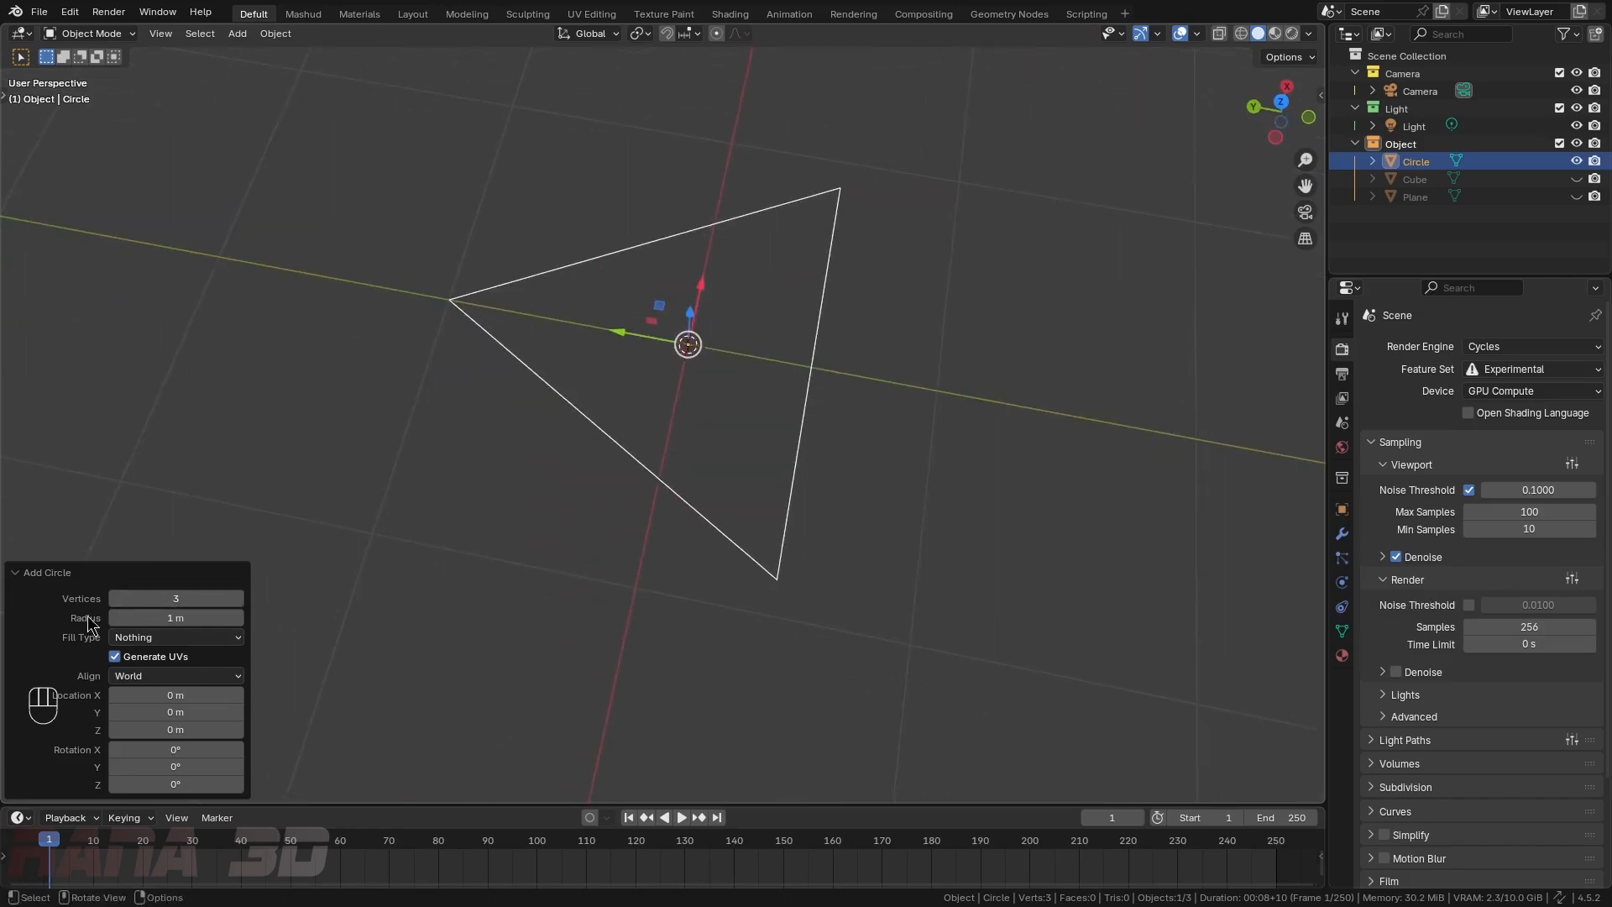
pyautogui.moveTo(728, 303); pyautogui.dragTo(776, 445, button='middle')
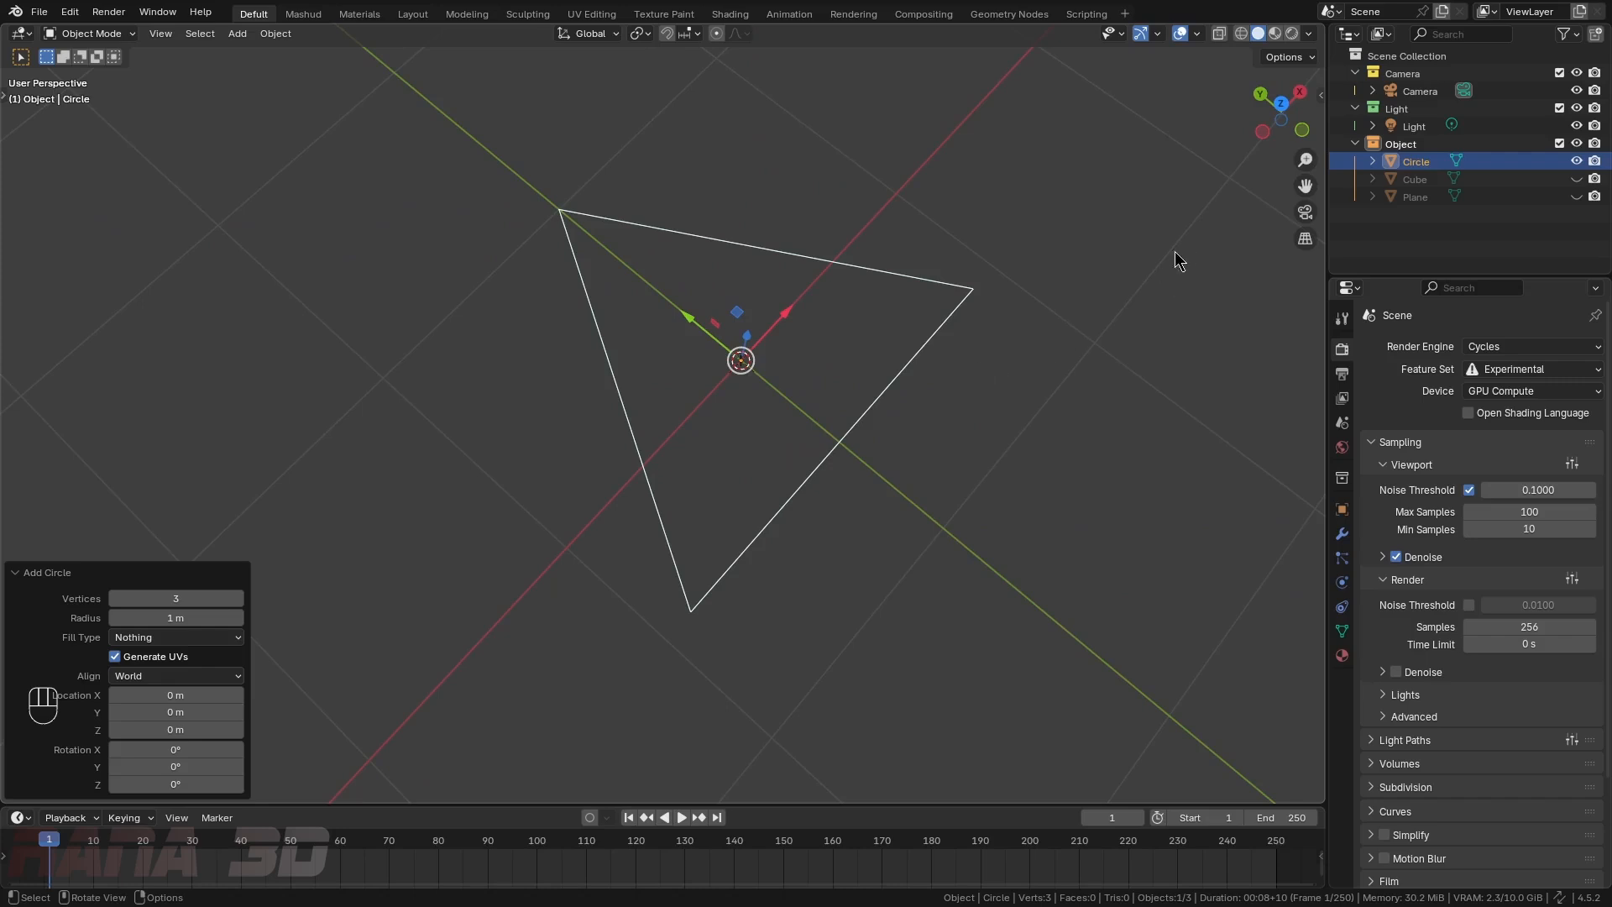
# - From the top view, raise the circle's vertices one at a time to 6 to form a hexagon
pyautogui.press('KP_7')
pyautogui.keyDown('shift'); pyautogui.moveTo(1015, 395); pyautogui.dragTo(959, 435, button='middle'); pyautogui.keyUp('shift')
pyautogui.click(240, 598)
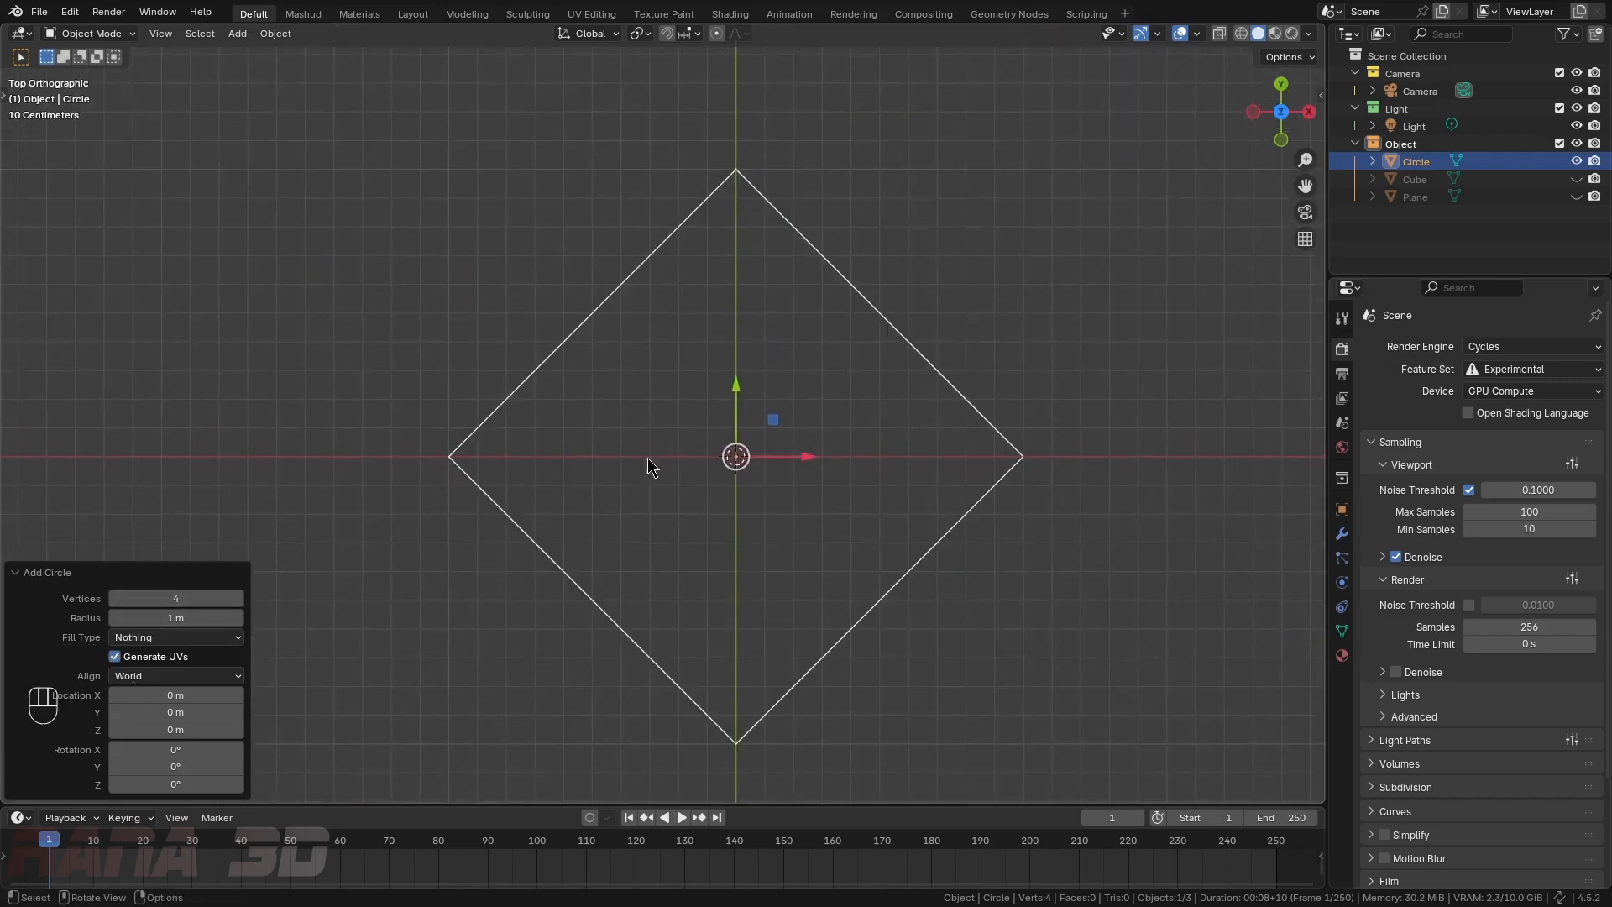
pyautogui.scroll(-3, 588, 251)
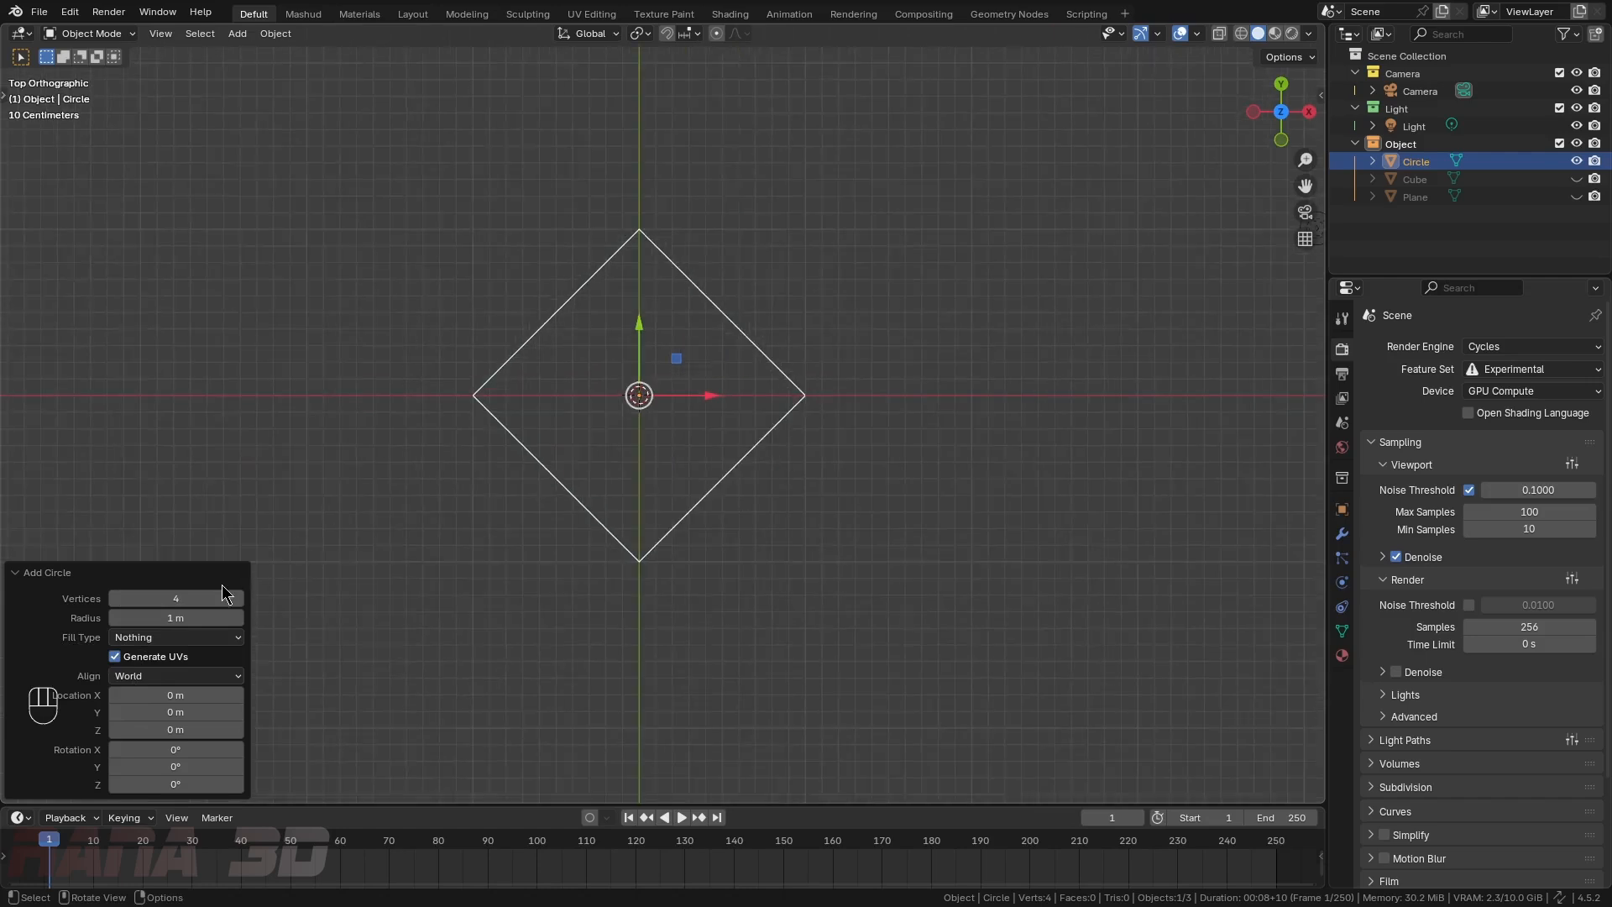
pyautogui.click(239, 598)
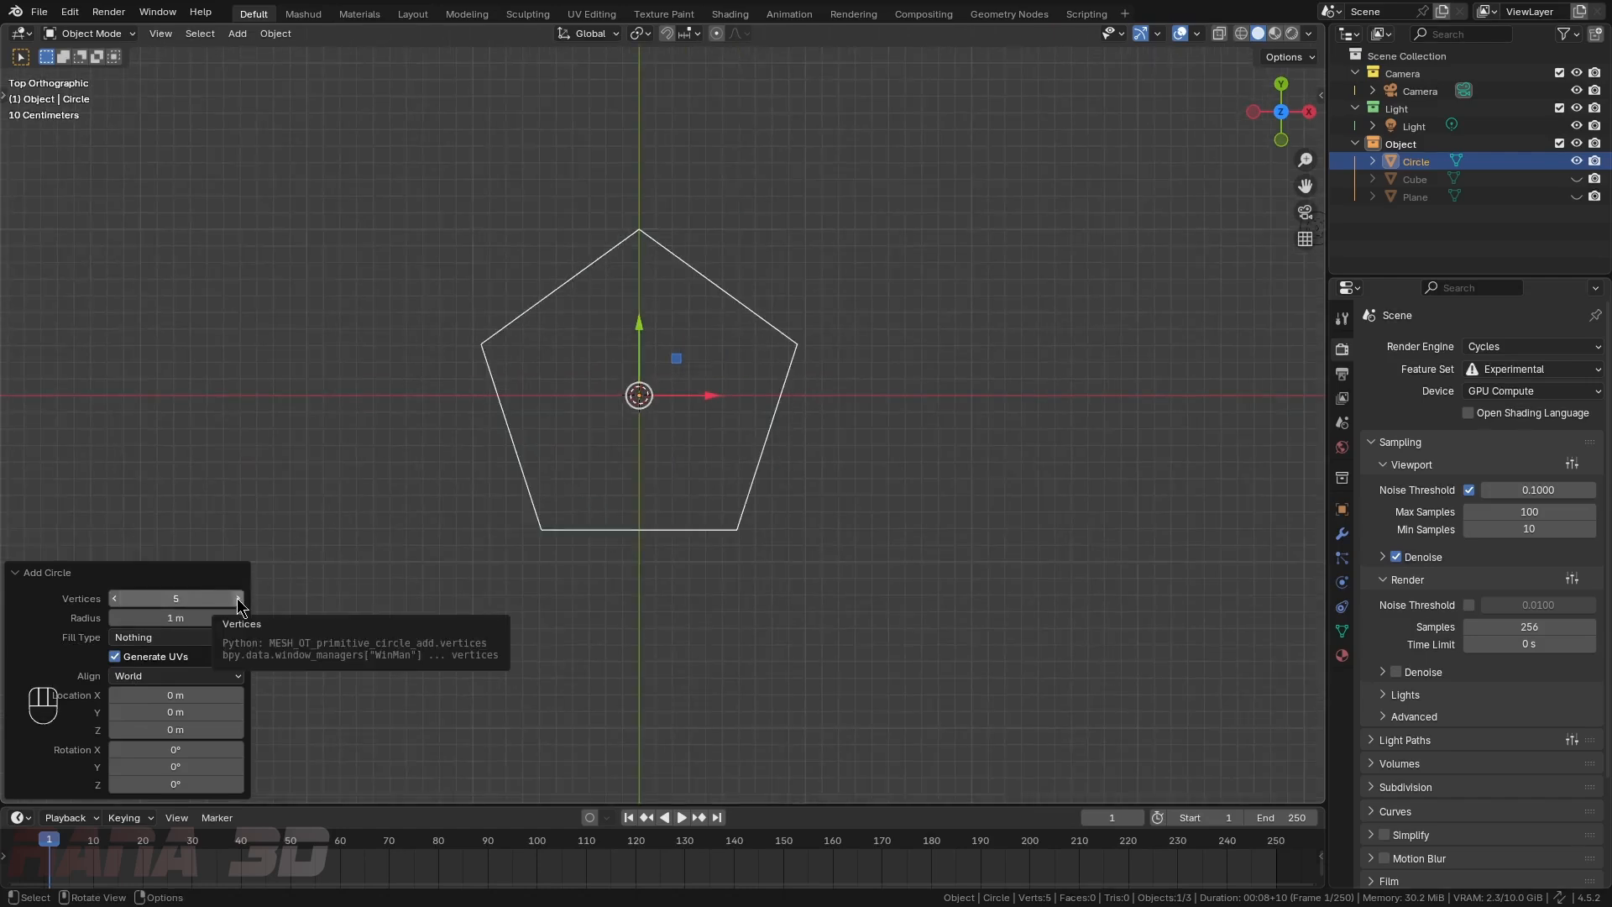
pyautogui.click(239, 598)
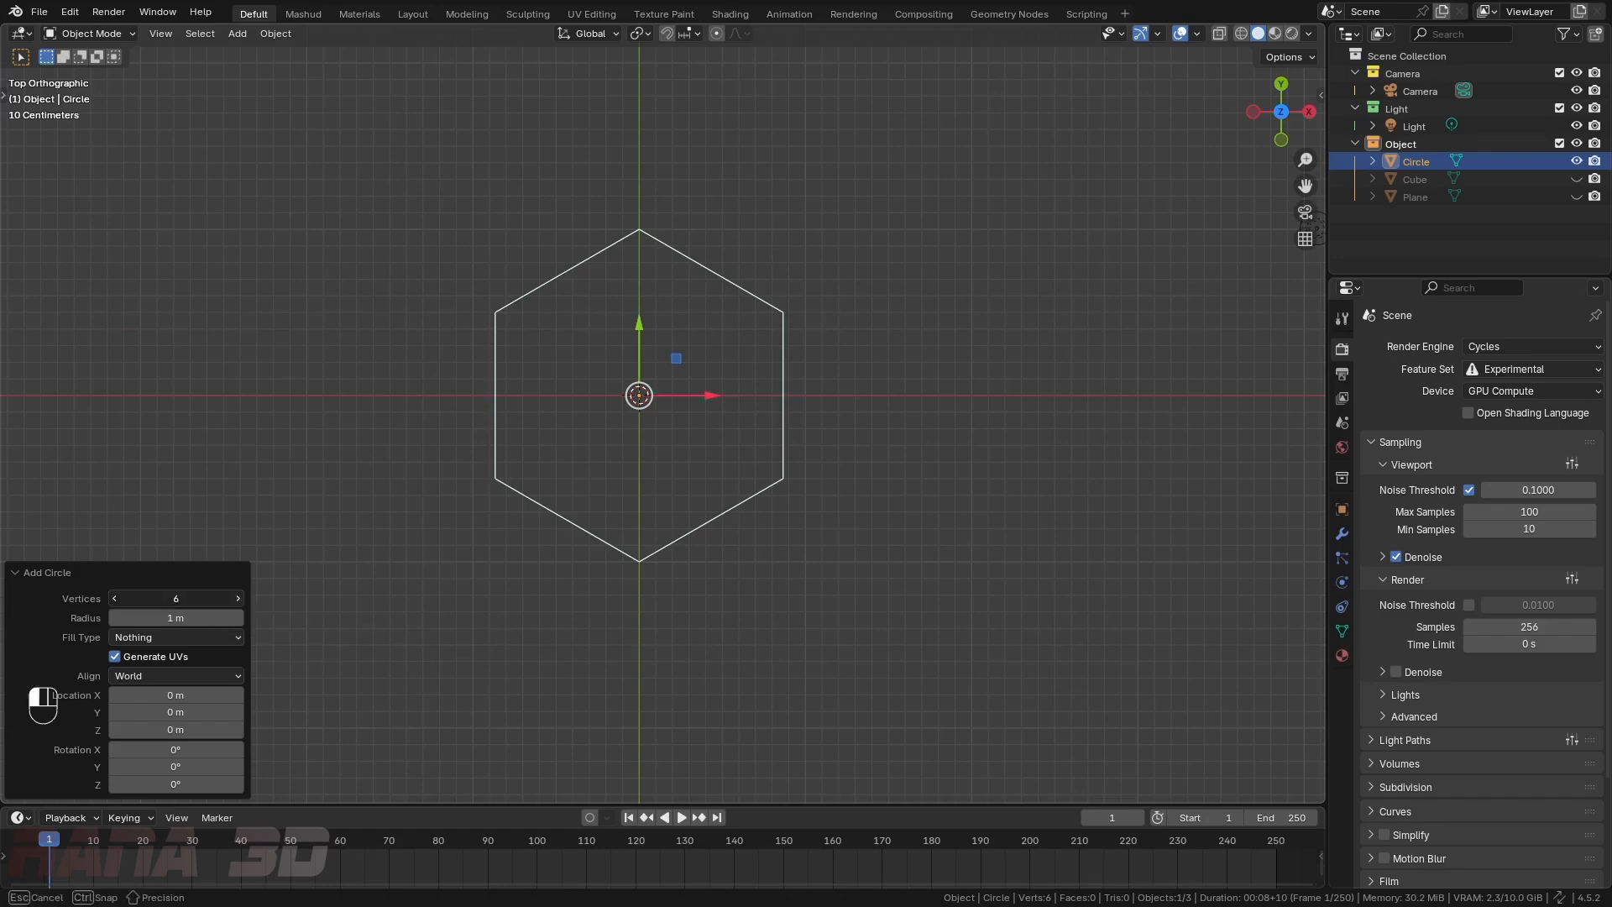
# - Increase the circle's vertices to 54 for a smooth outline and view it in perspective
pyautogui.click(240, 597)
pyautogui.click(239, 597)
pyautogui.click(239, 598)
pyautogui.click(239, 597)
pyautogui.moveTo(153, 597); pyautogui.dragTo(193, 598)
pyautogui.moveTo(189, 617)
pyautogui.mouseDown()
pyautogui.moveTo(216, 619)
pyautogui.moveTo(188, 618)
pyautogui.mouseUp()
pyautogui.moveTo(457, 552); pyautogui.dragTo(493, 477, button='middle')
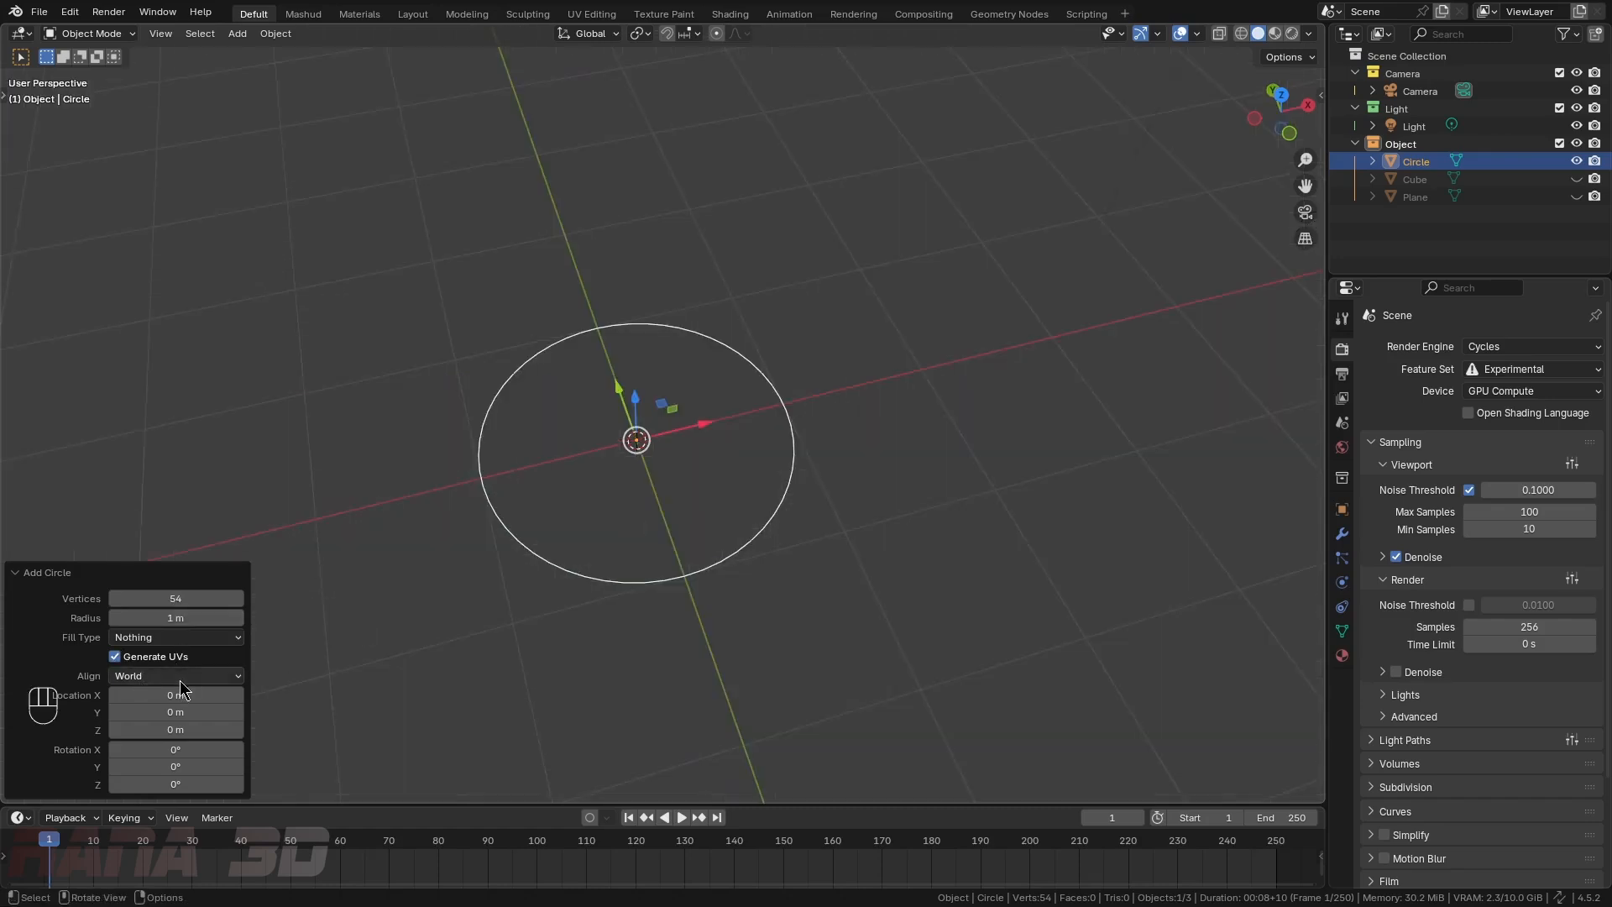
pyautogui.scroll(2, 628, 503)
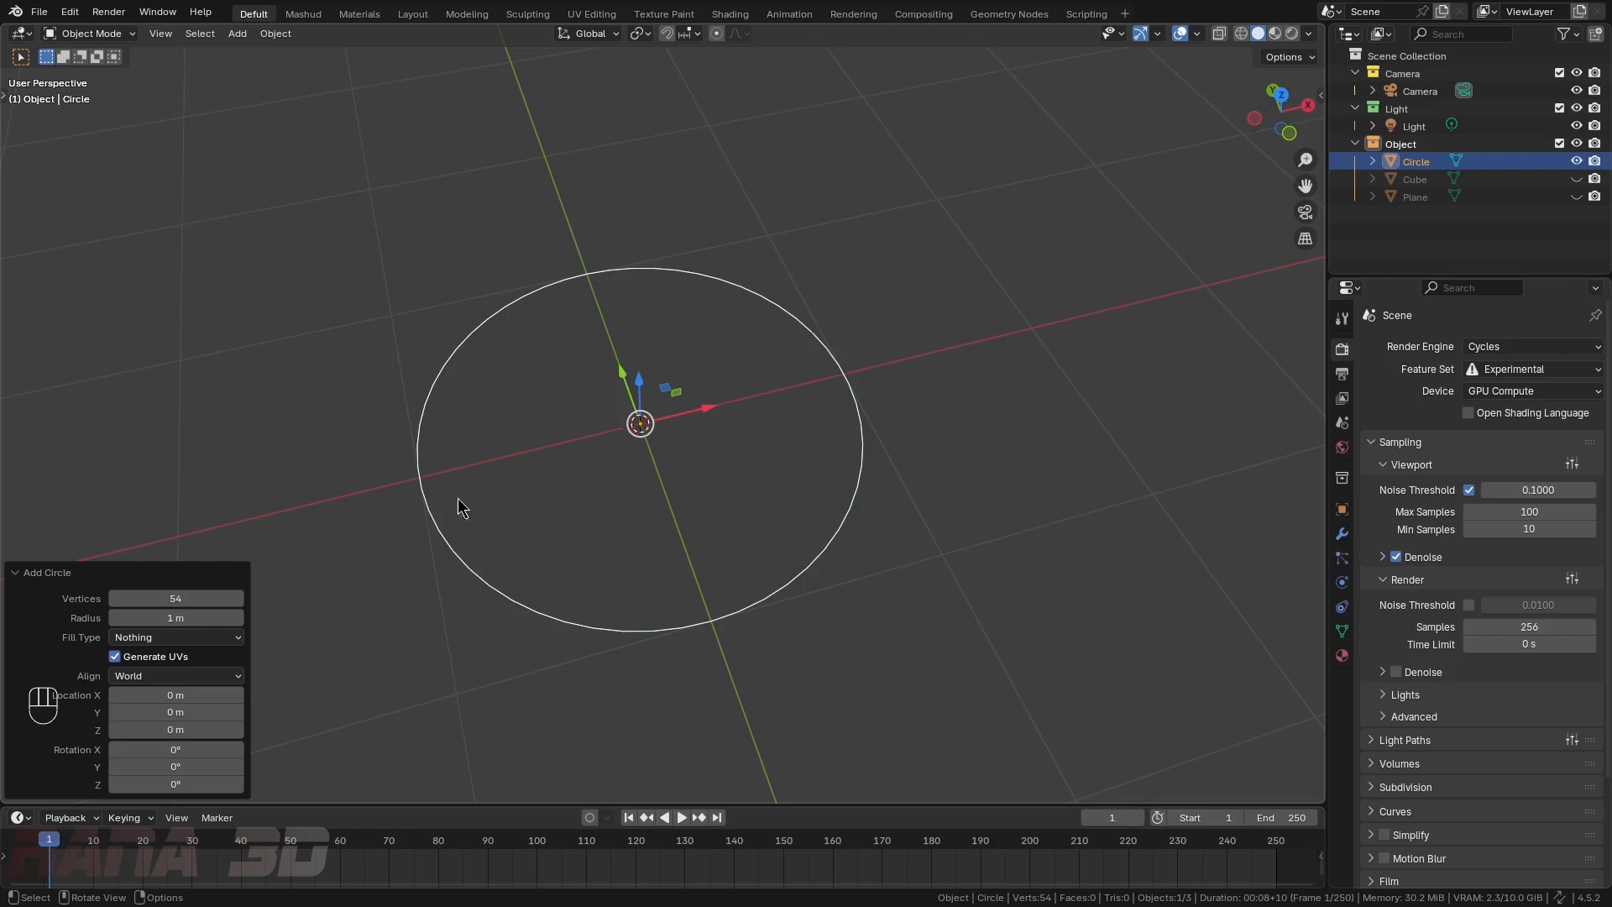
pyautogui.moveTo(550, 524); pyautogui.dragTo(761, 433, button='middle')
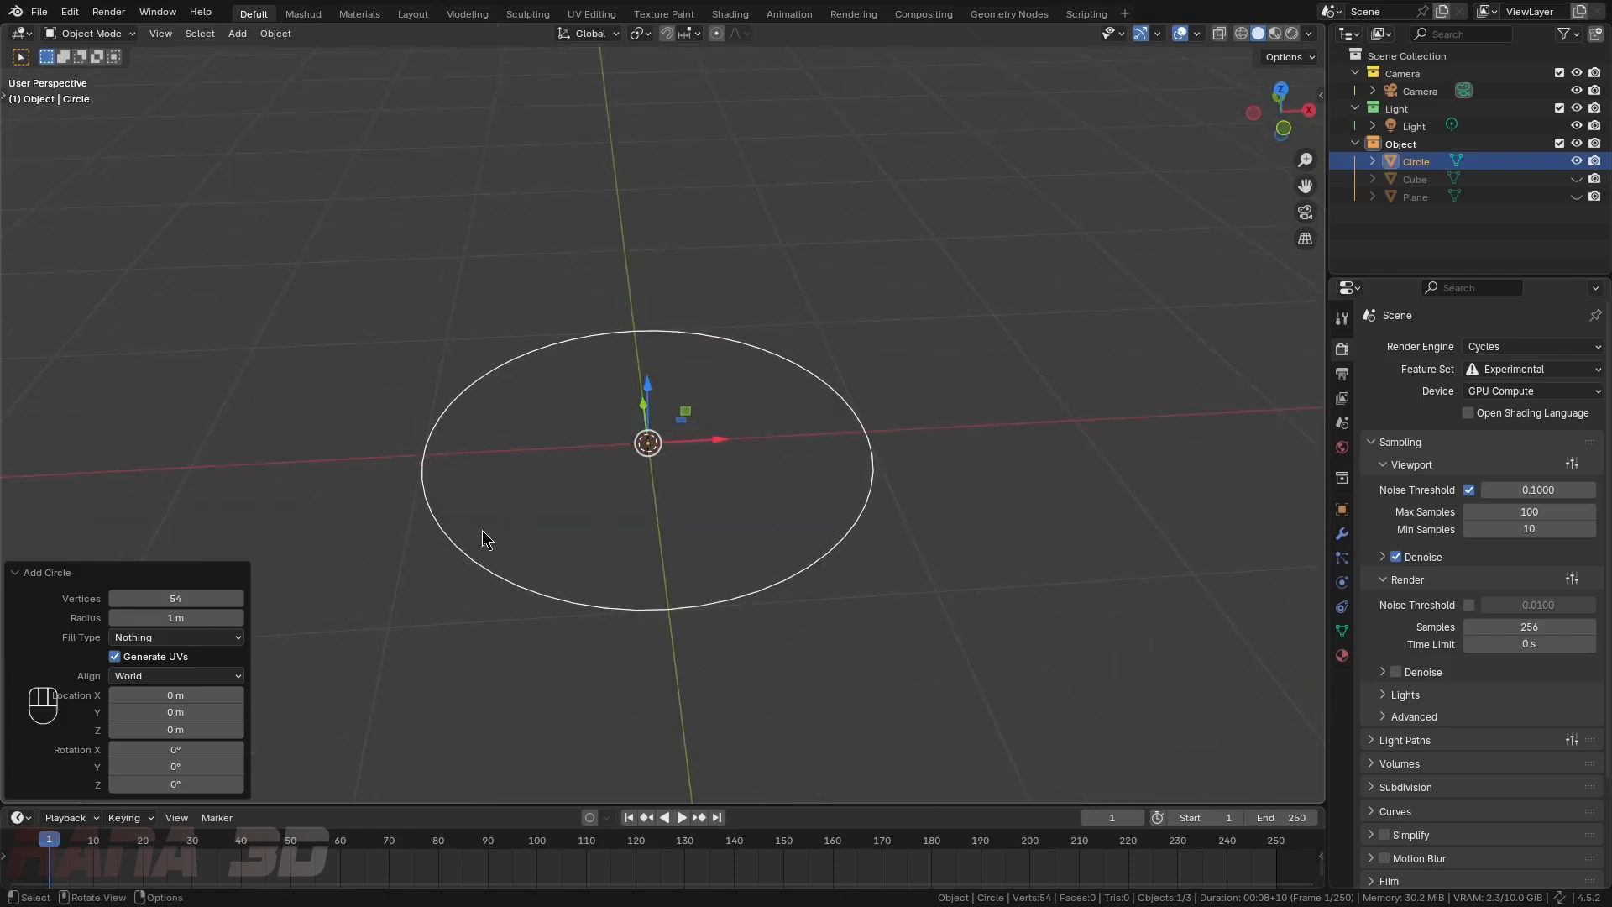
# - Set the circle's fill type to N-Gon to give it a face
pyautogui.click(178, 638)
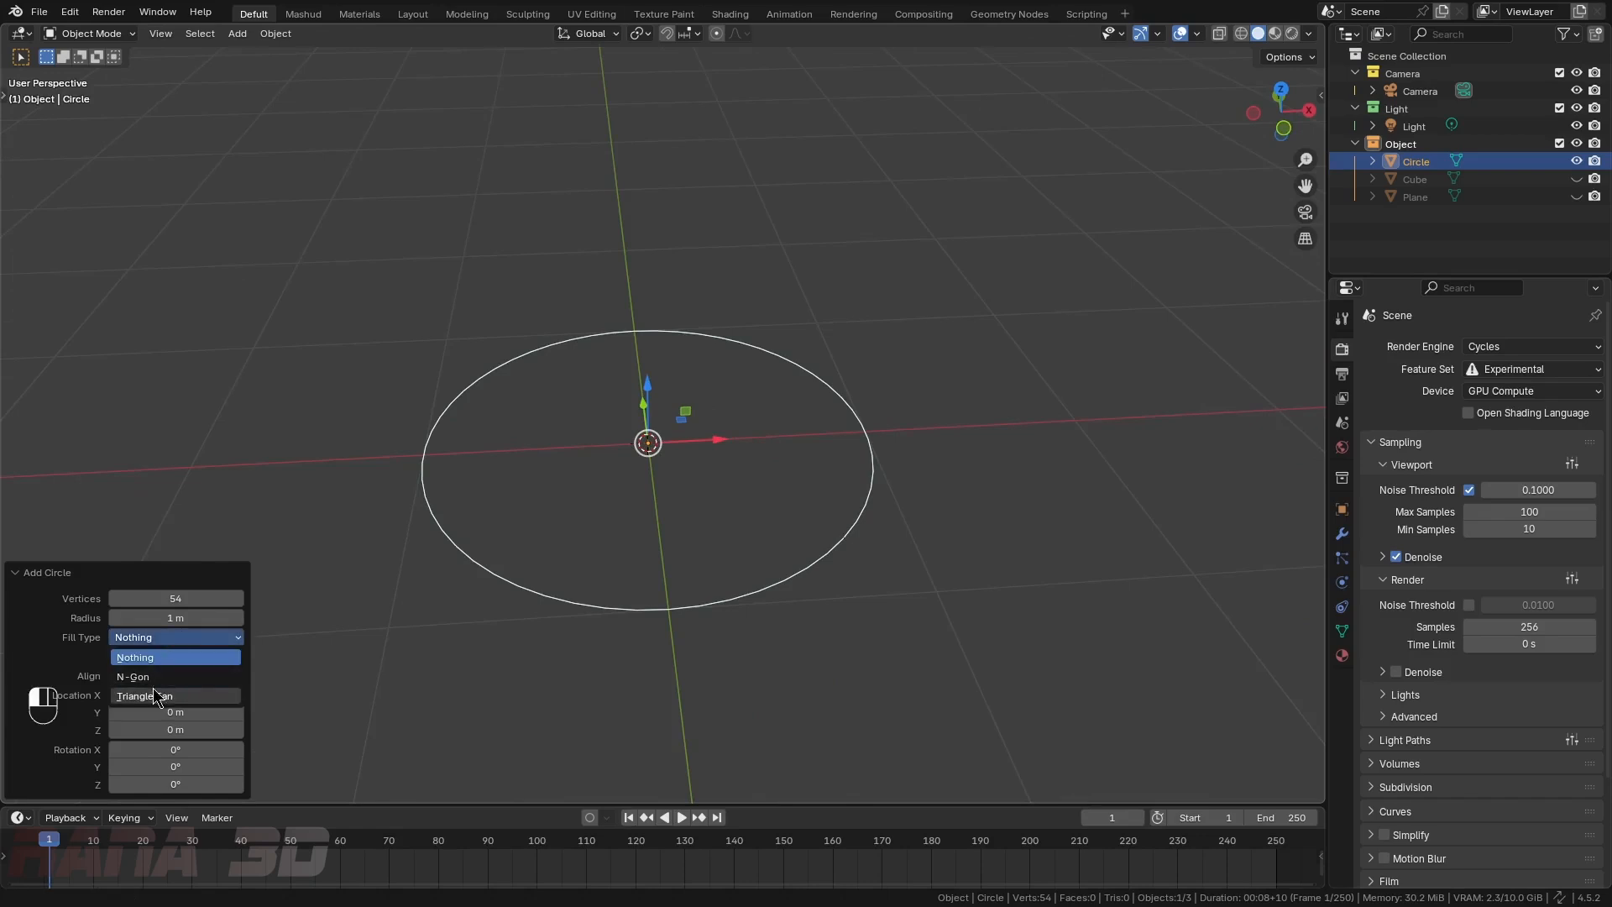
pyautogui.click(189, 677)
pyautogui.moveTo(622, 537); pyautogui.dragTo(646, 441, button='middle')
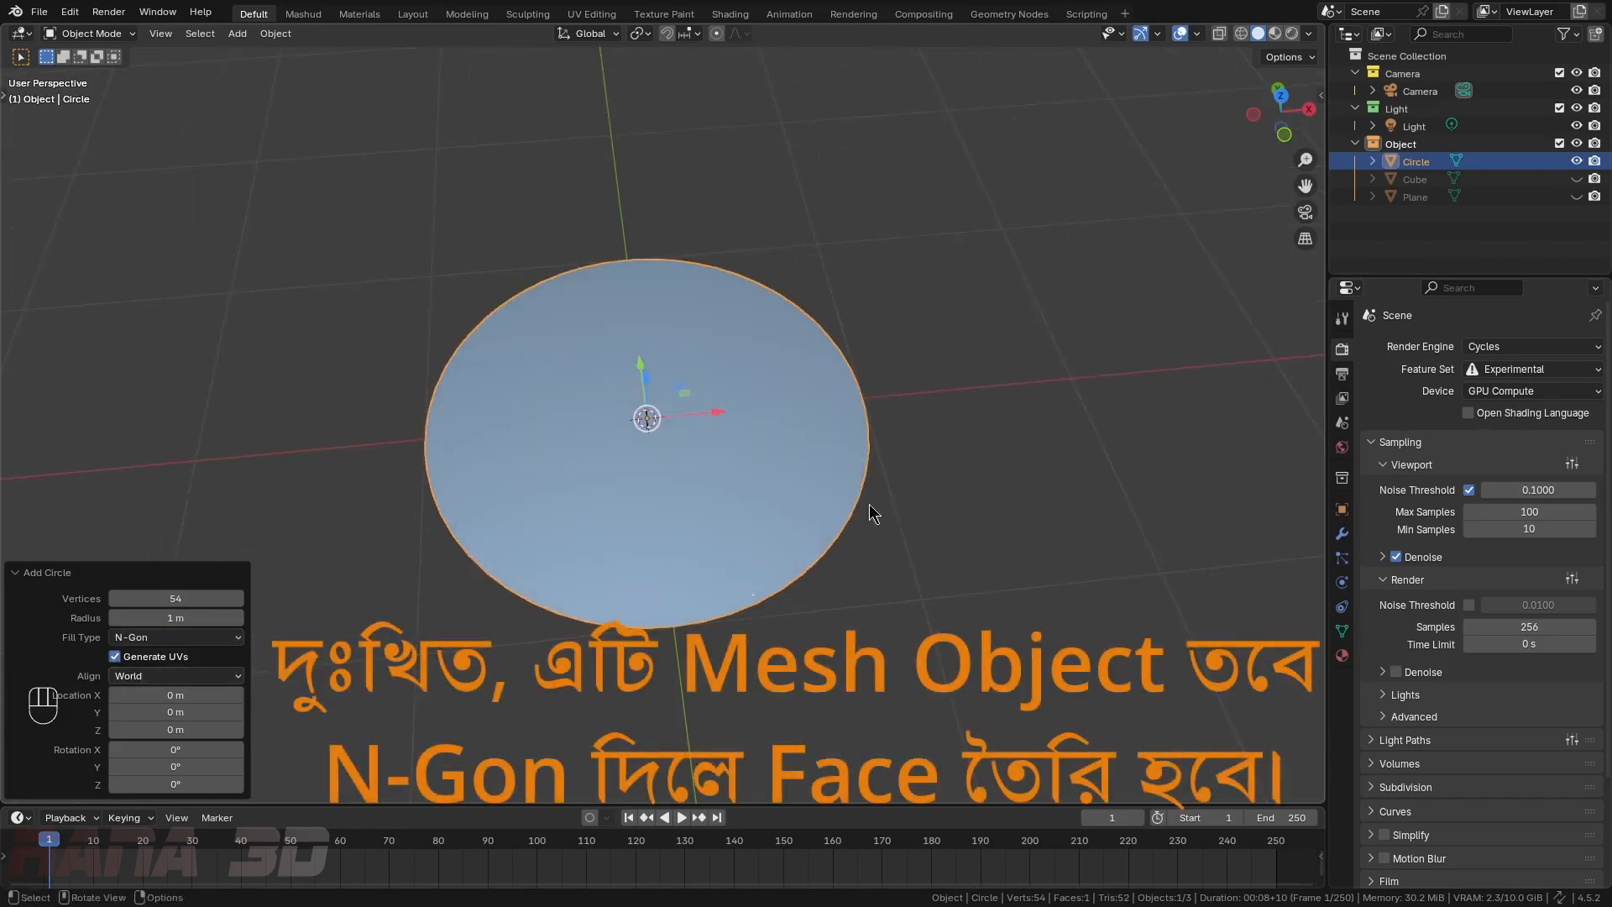
pyautogui.moveTo(869, 504); pyautogui.dragTo(539, 348, button='middle')
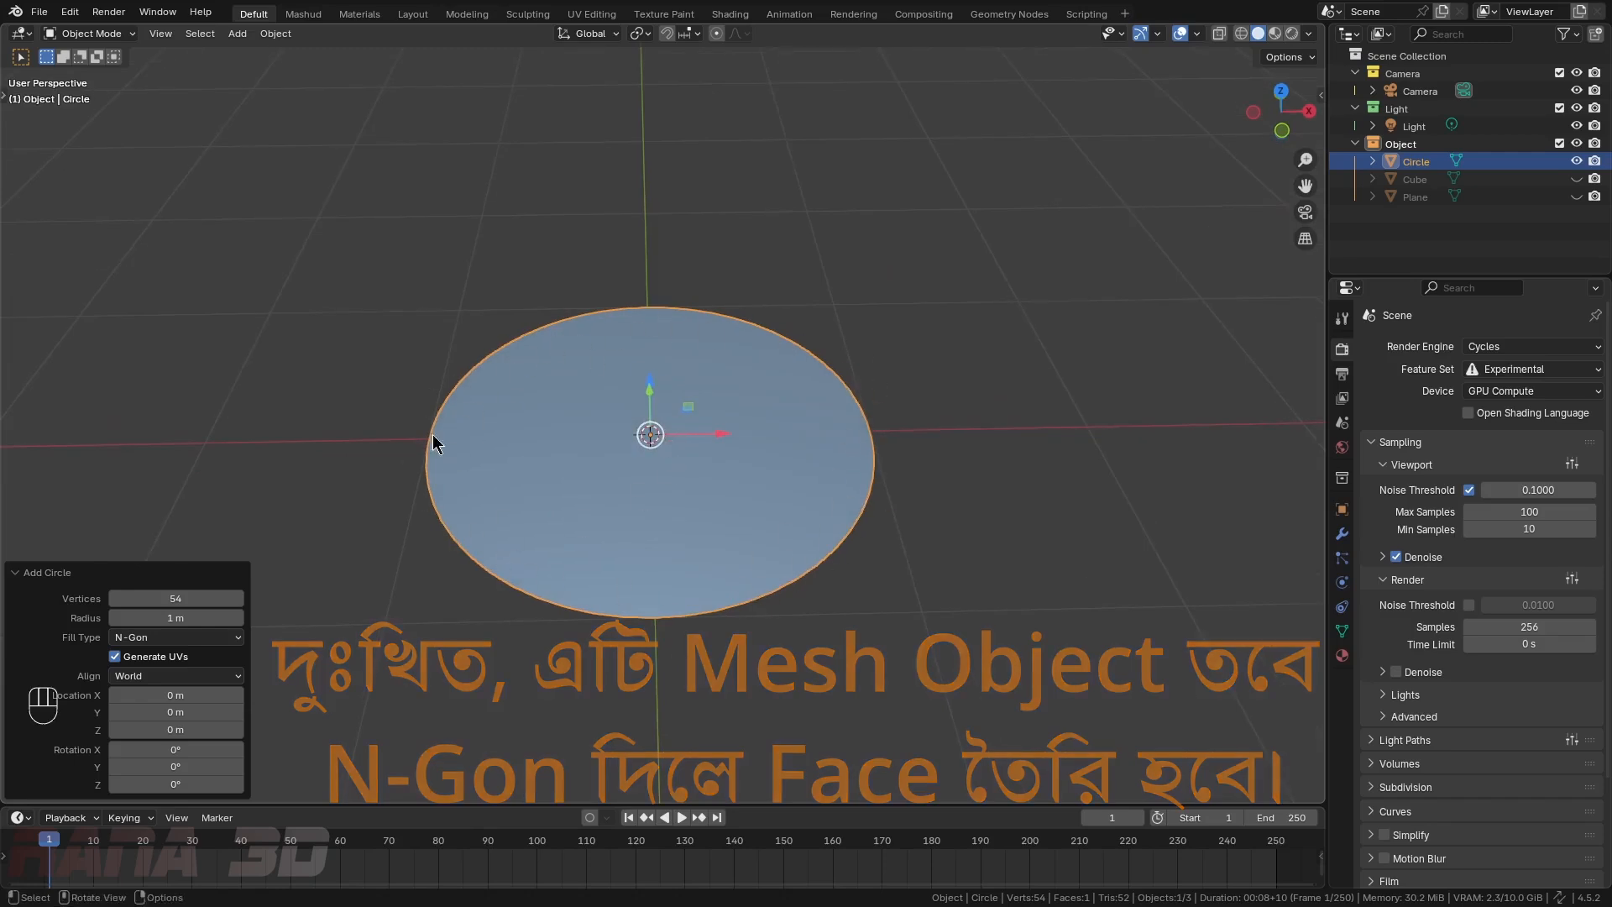
# - Hide the circle in the viewport and add an ico sphere mesh
pyautogui.press('h')
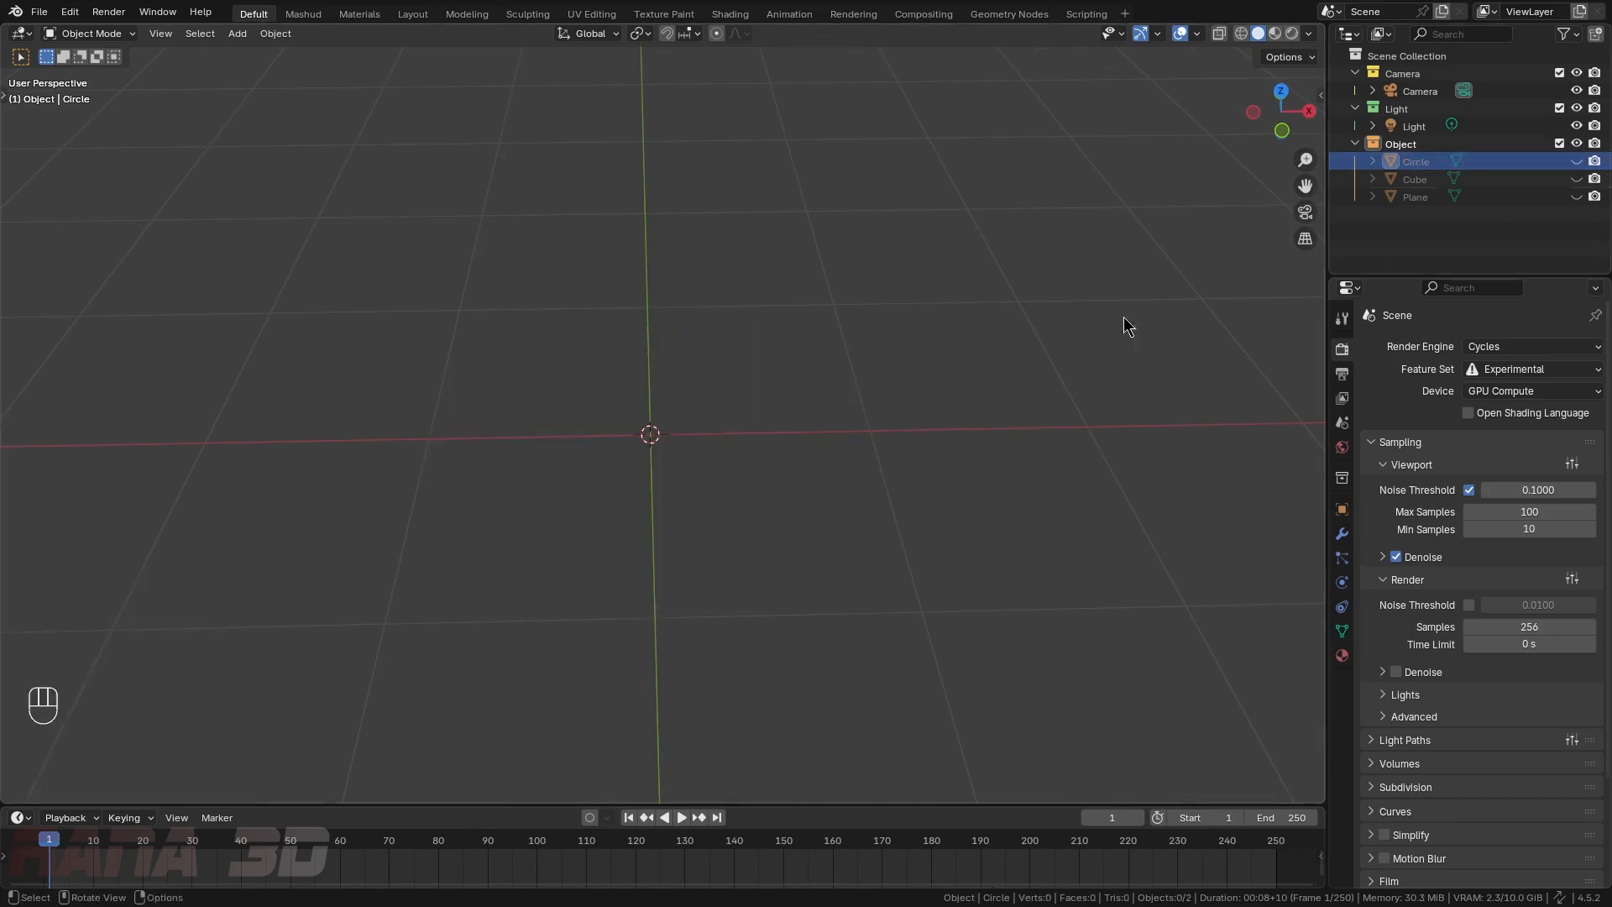
pyautogui.hotkey('shift', 'a')
pyautogui.moveTo(554, 296)
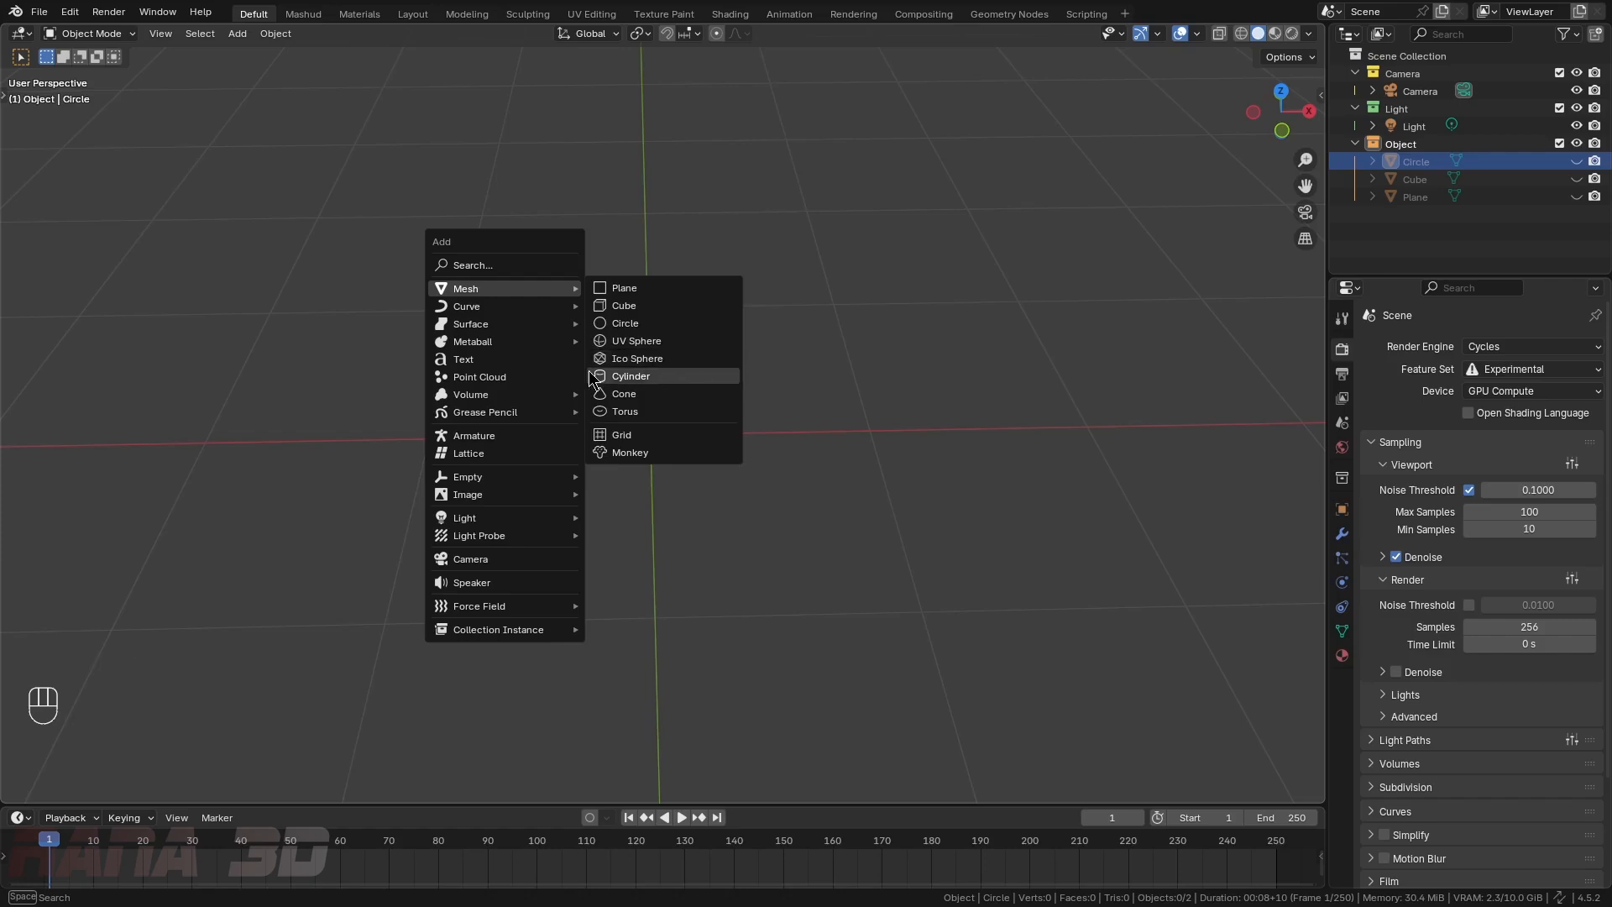
pyautogui.click(663, 362)
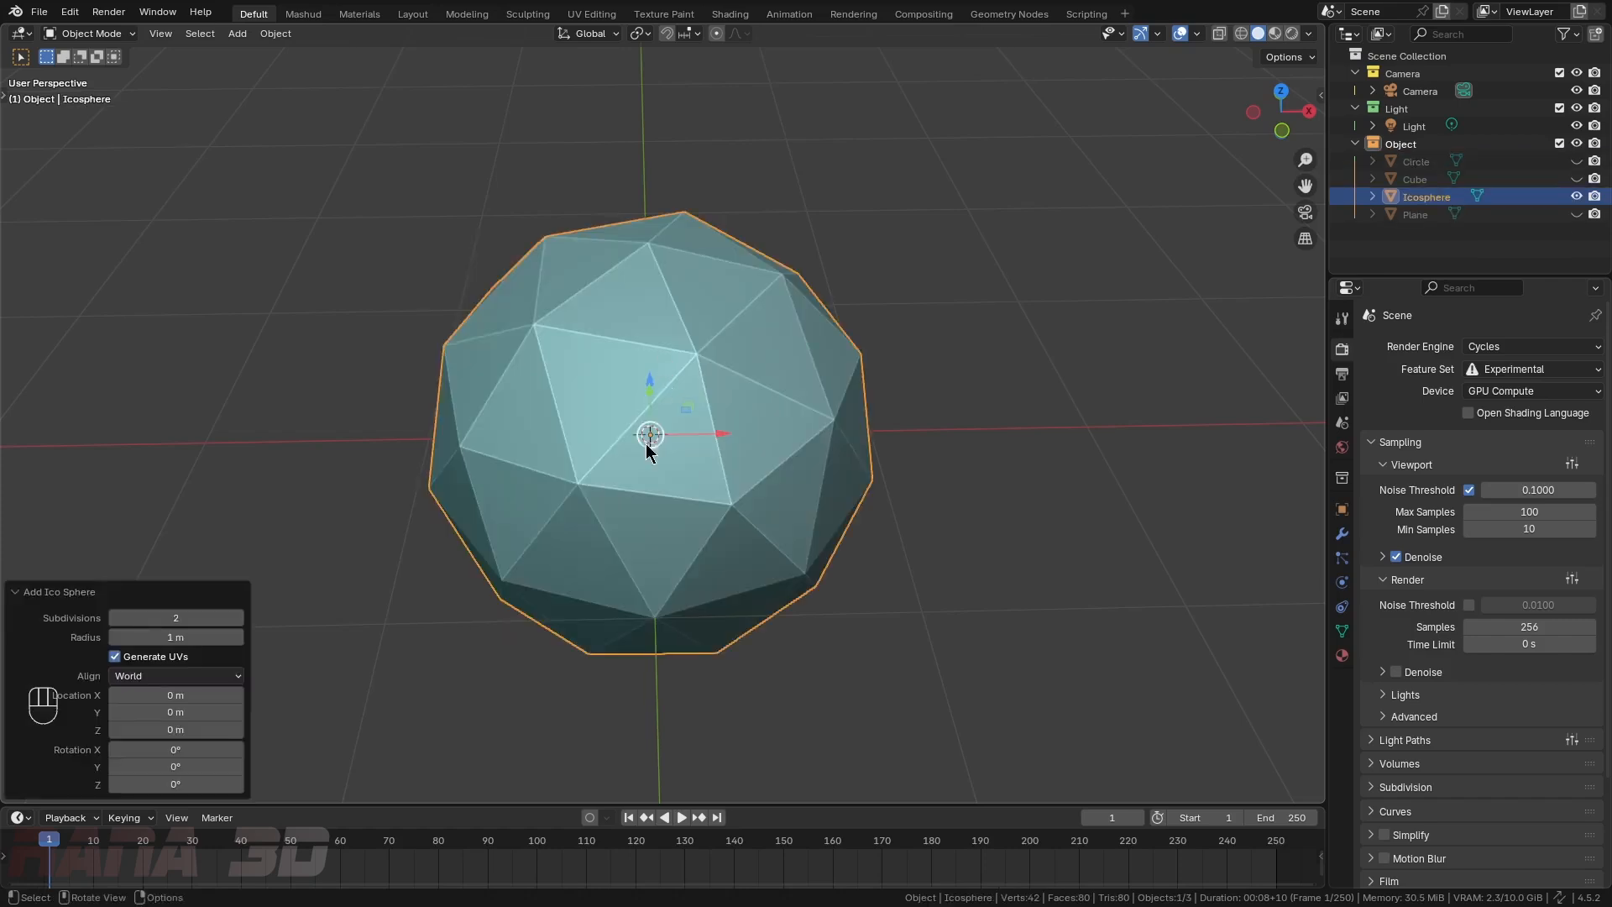
# - Try 3 subdivisions on the ico sphere, and reduce its subdivisions to 1
pyautogui.moveTo(596, 445); pyautogui.dragTo(611, 431, button='middle')
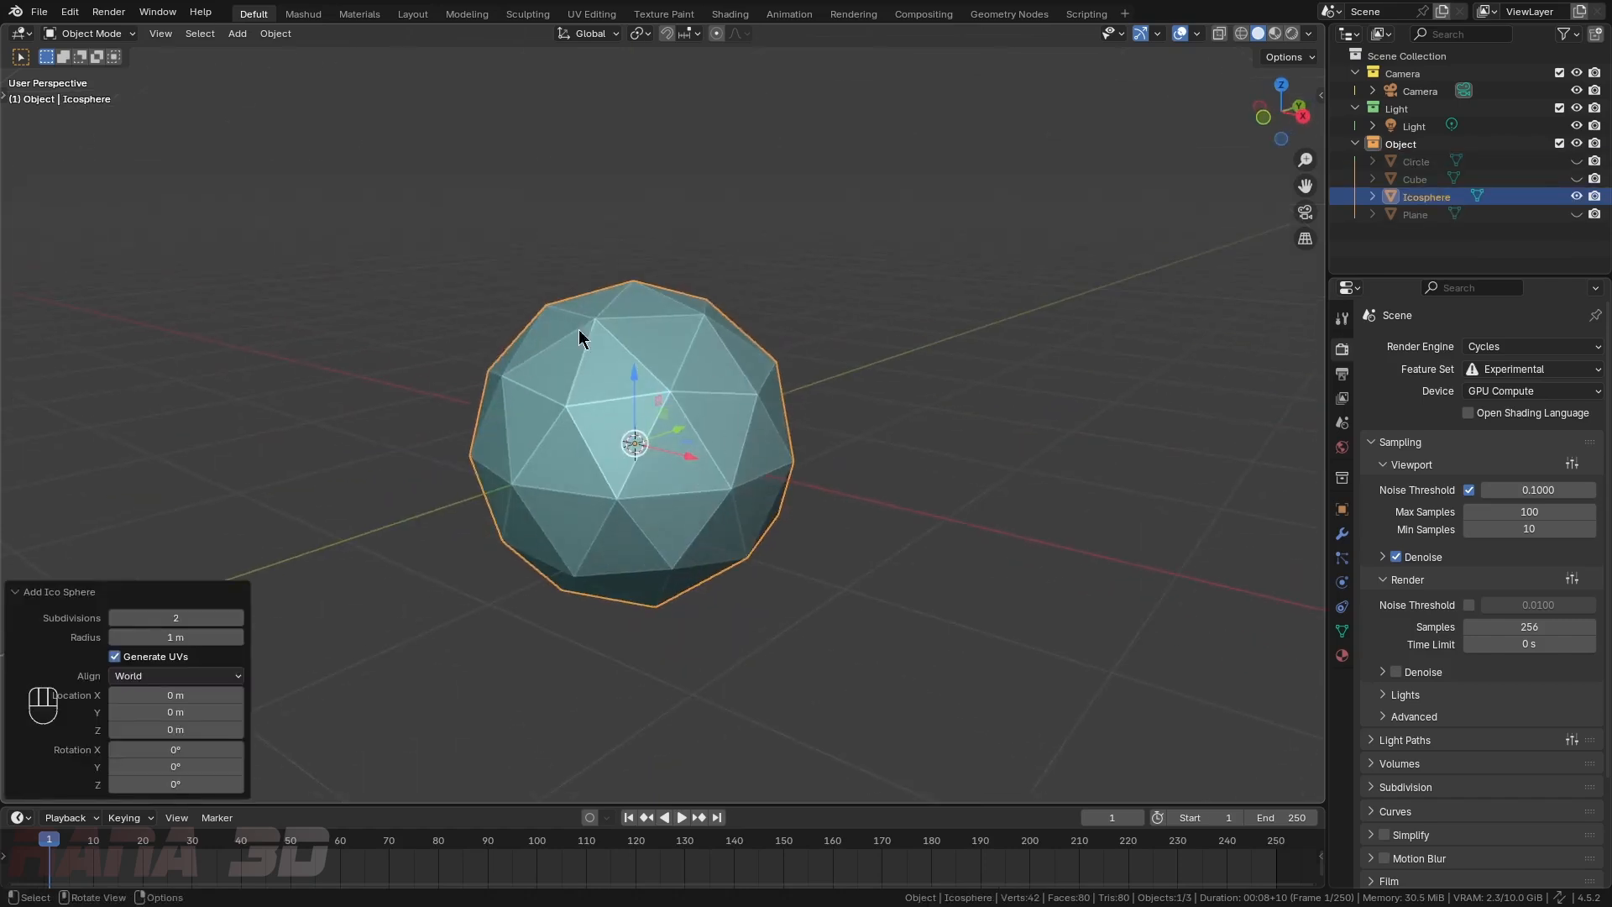
pyautogui.moveTo(579, 336); pyautogui.dragTo(517, 532, button='middle')
pyautogui.click(239, 617)
pyautogui.moveTo(656, 467); pyautogui.dragTo(672, 467, button='middle')
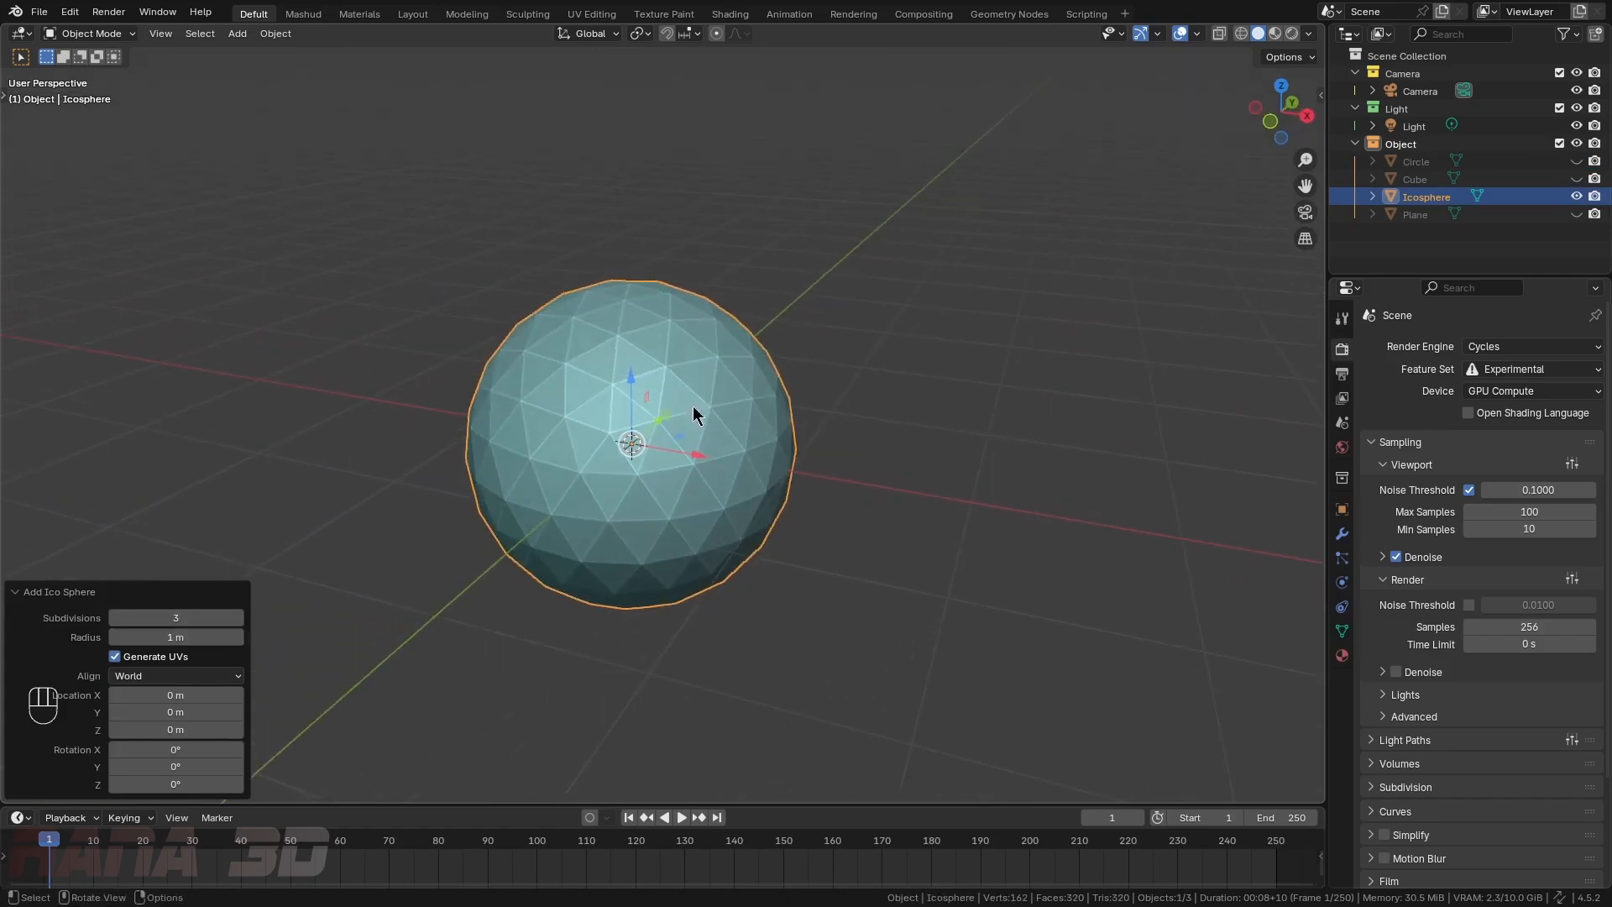
pyautogui.moveTo(198, 617); pyautogui.dragTo(160, 618)
pyautogui.moveTo(678, 463); pyautogui.dragTo(722, 528, button='middle')
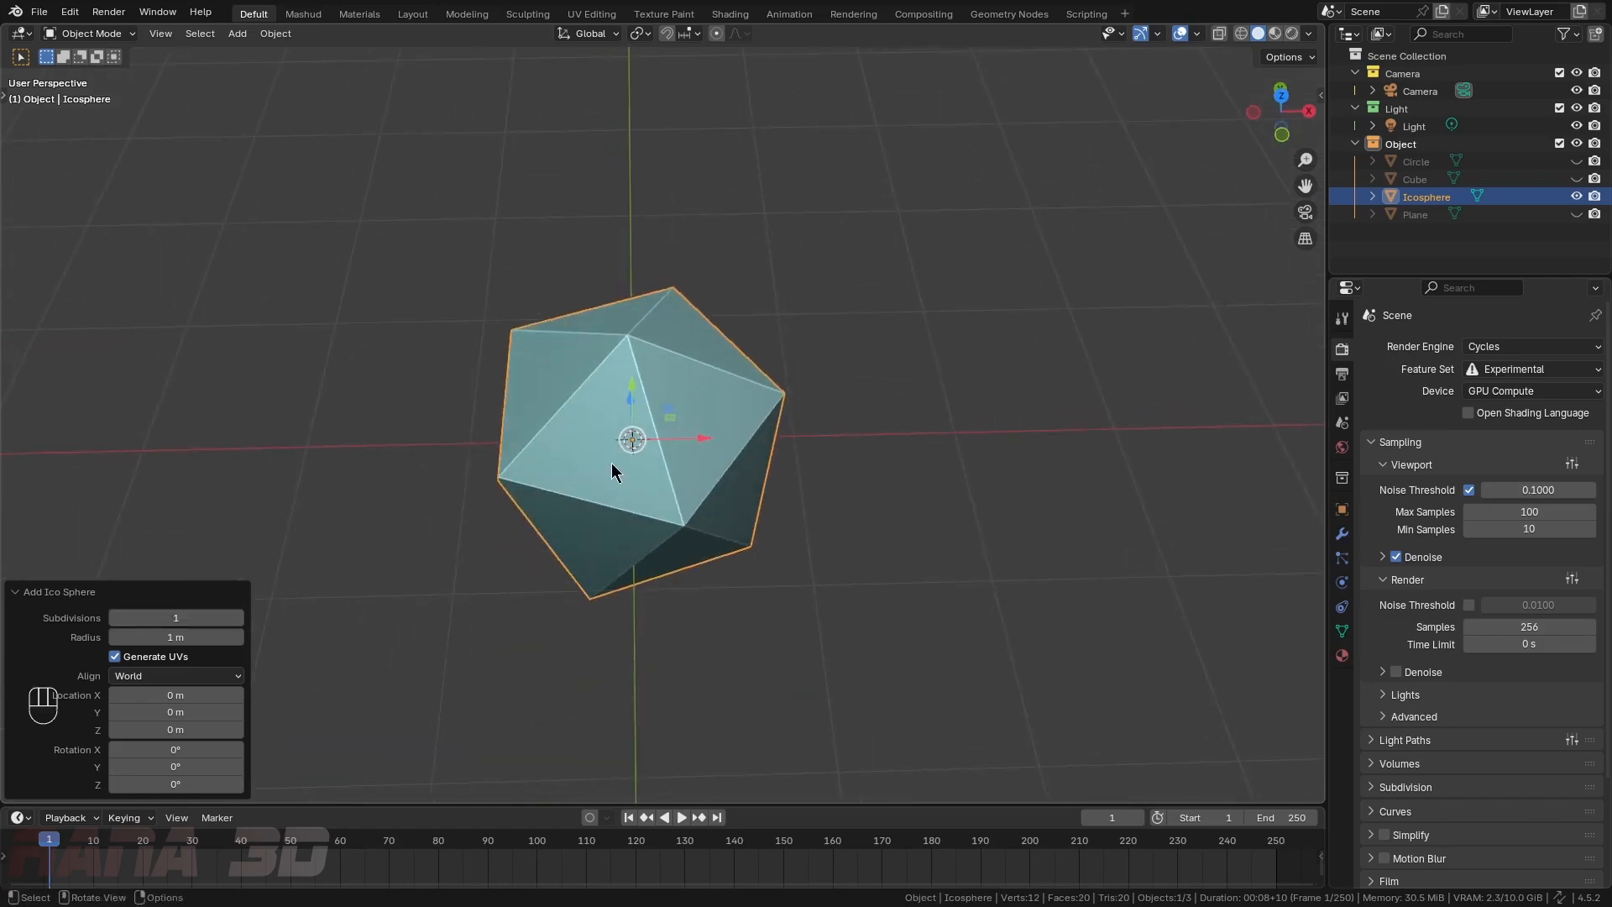
pyautogui.moveTo(669, 457); pyautogui.dragTo(560, 522, button='middle')
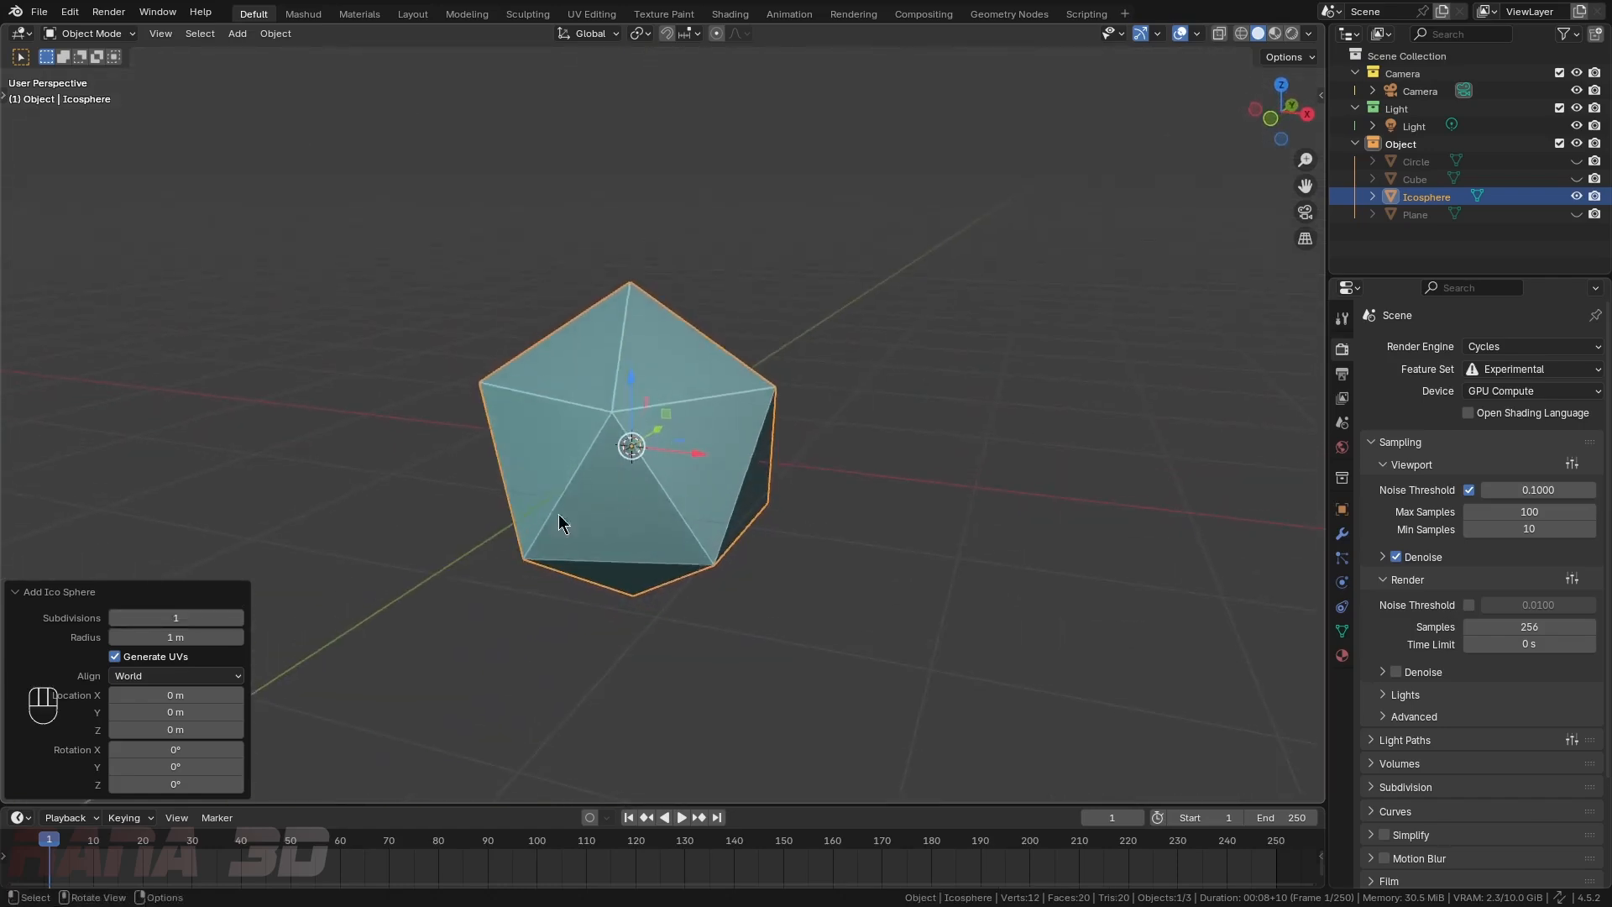
# - Delete the ico sphere and add a cylinder mesh
pyautogui.press('x')
pyautogui.hotkey('shift', 'a')
pyautogui.moveTo(613, 333)
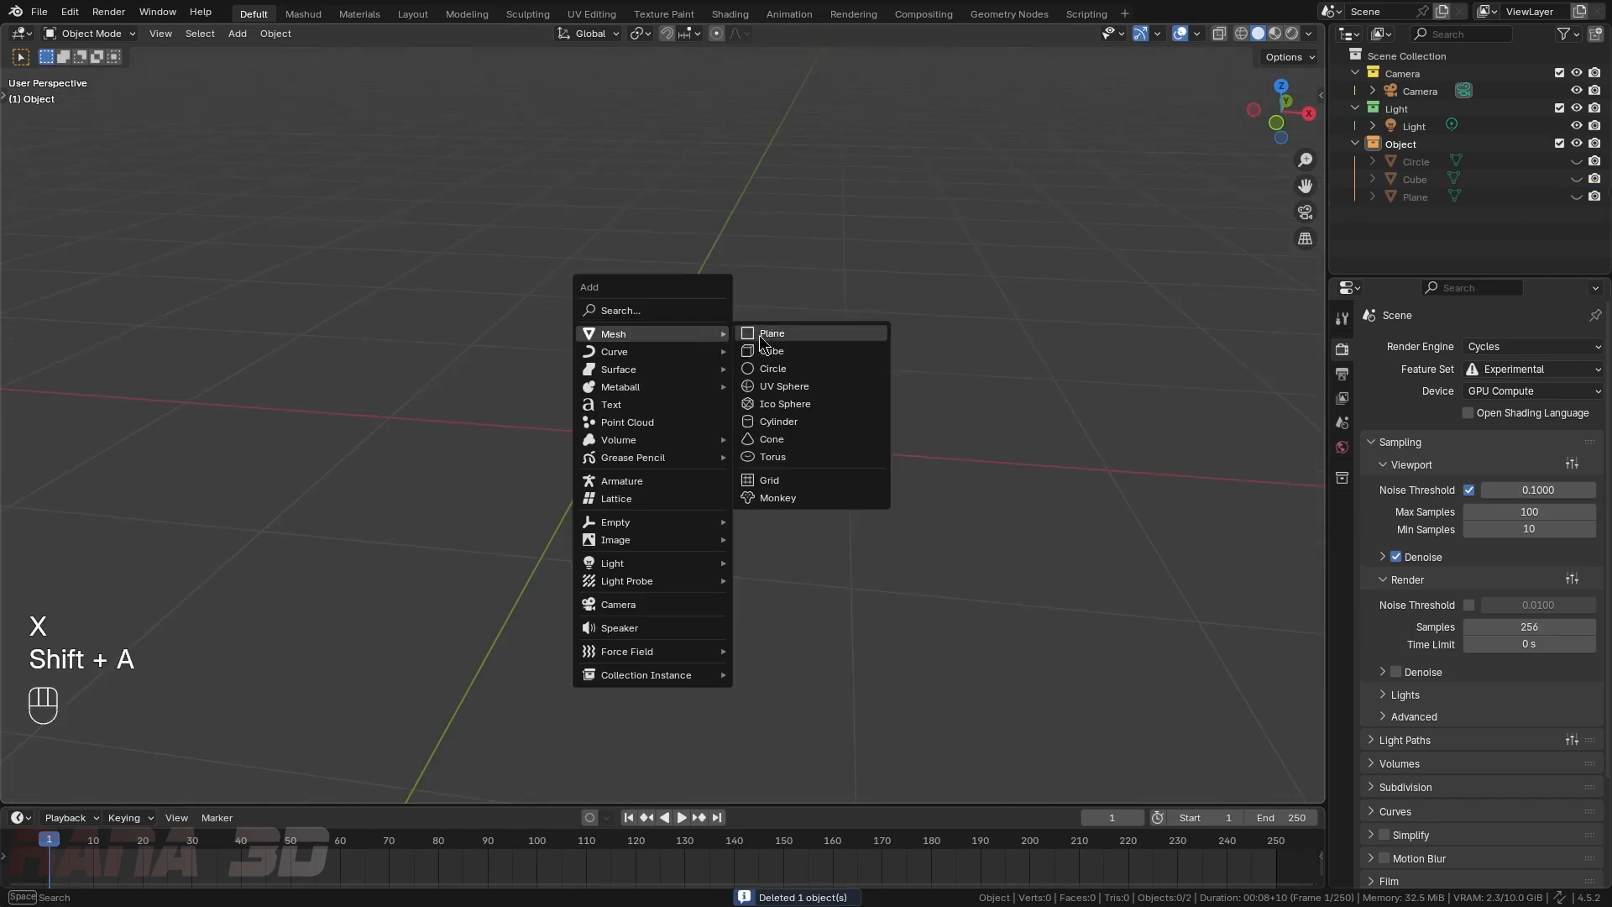
pyautogui.click(804, 423)
# - Try a different vertex count on the cylinder, cancel it, and set the radius to 0.37 m and the depth to 0.05 m
pyautogui.moveTo(171, 579); pyautogui.dragTo(613, 569)
pyautogui.press('Escape')
pyautogui.moveTo(174, 600); pyautogui.dragTo(1158, 604)
# - Try the Nothing and Triangle Fan cap fill types on the cylinder
pyautogui.click(176, 638)
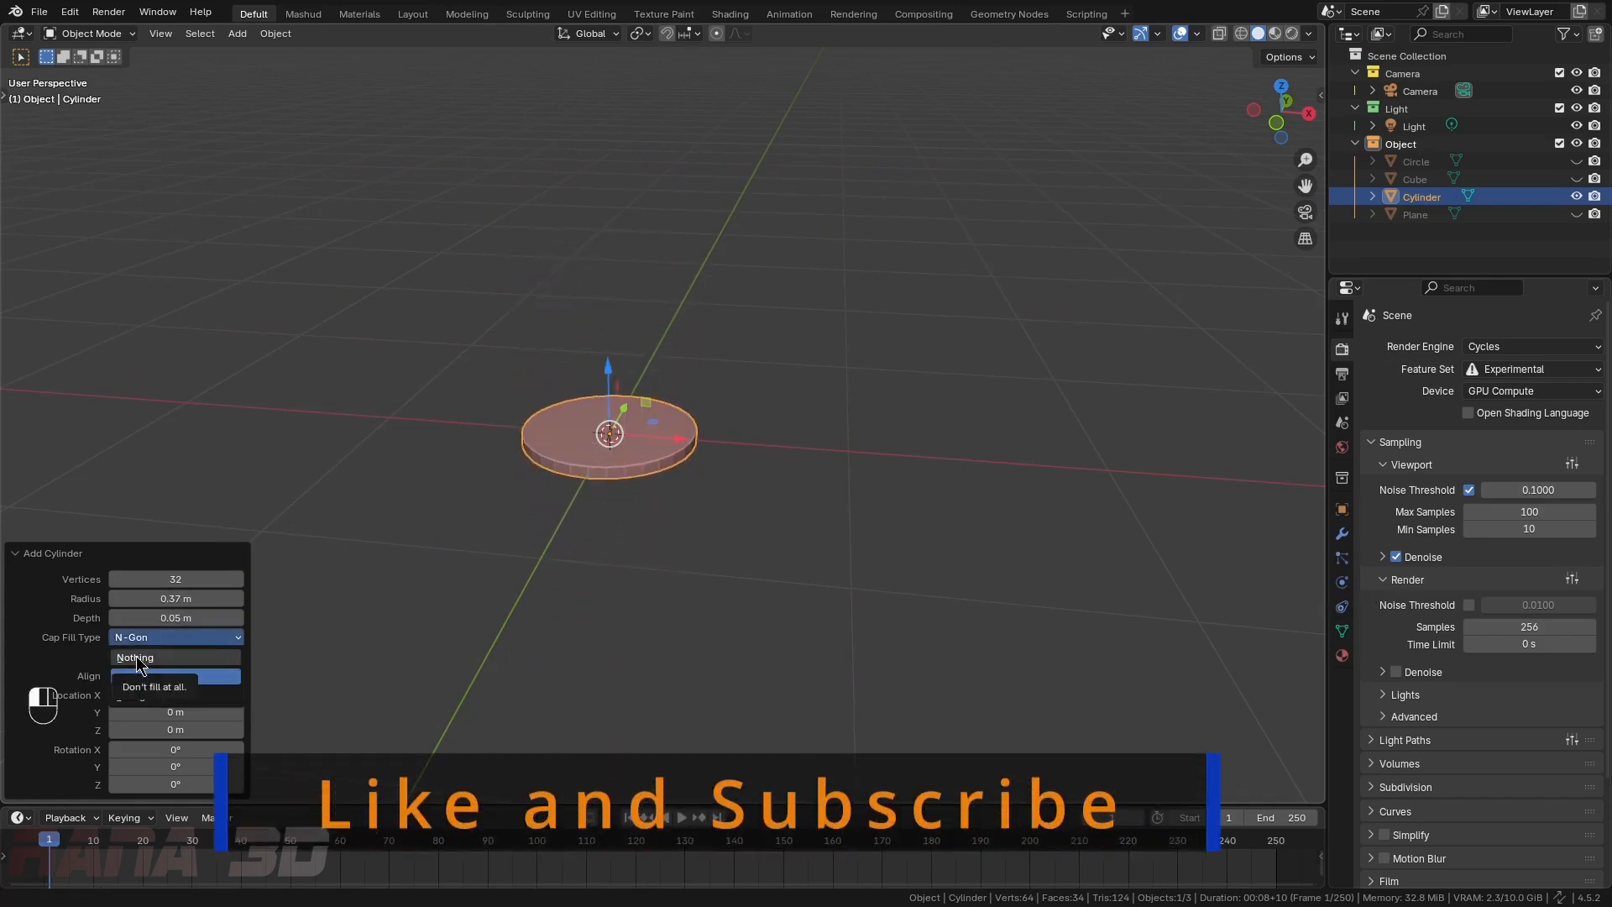
pyautogui.click(137, 658)
pyautogui.click(156, 676)
pyautogui.click(153, 640)
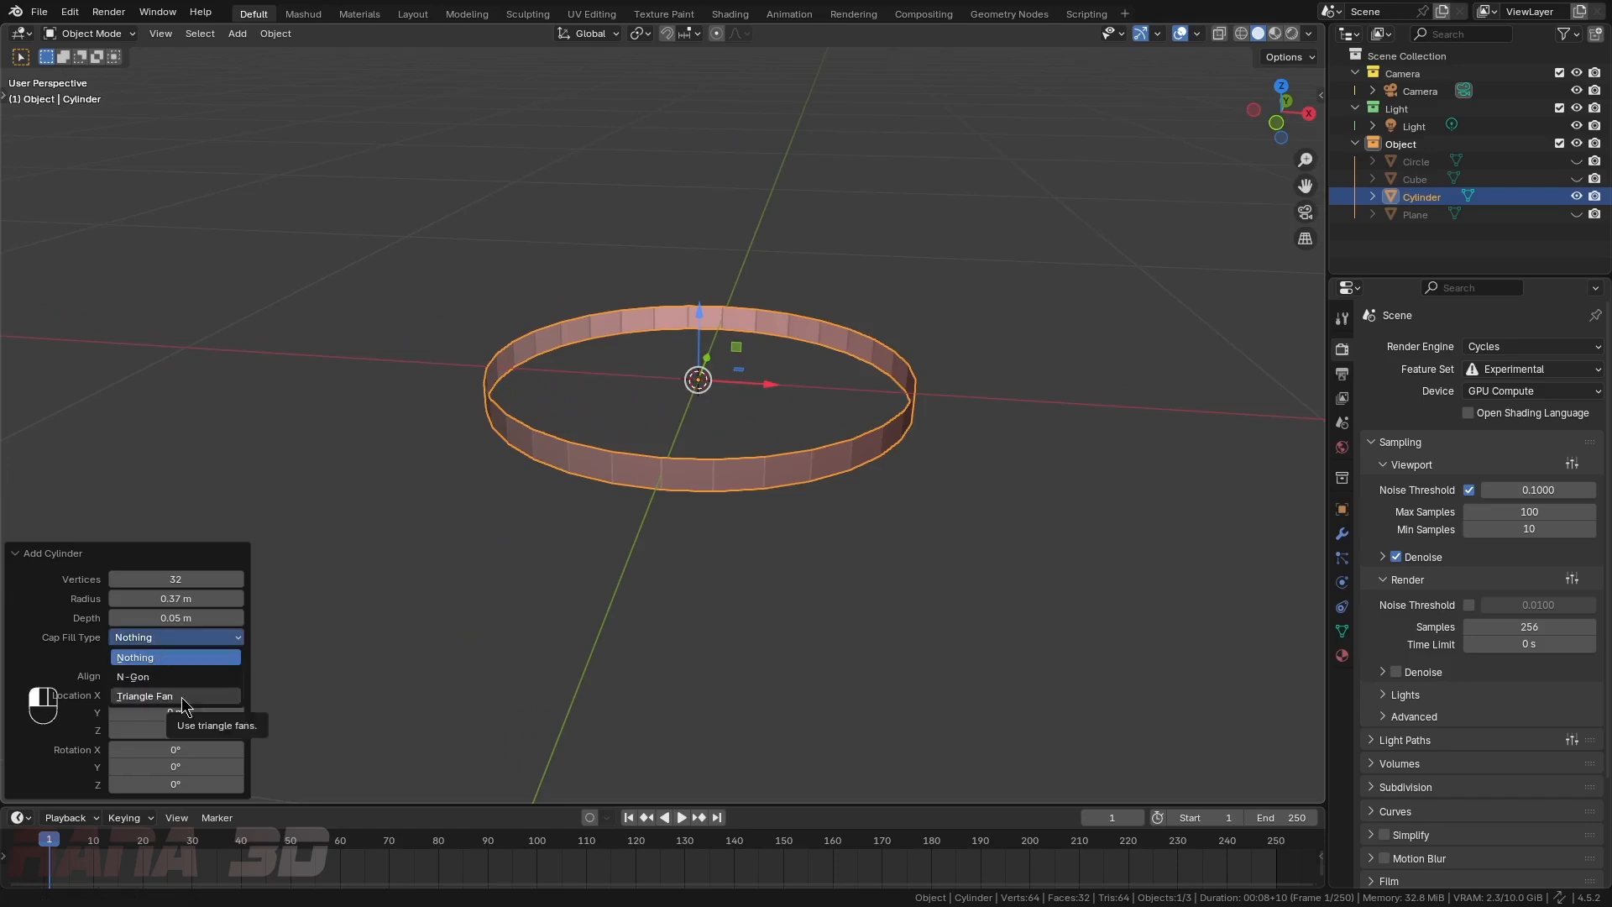
pyautogui.click(168, 696)
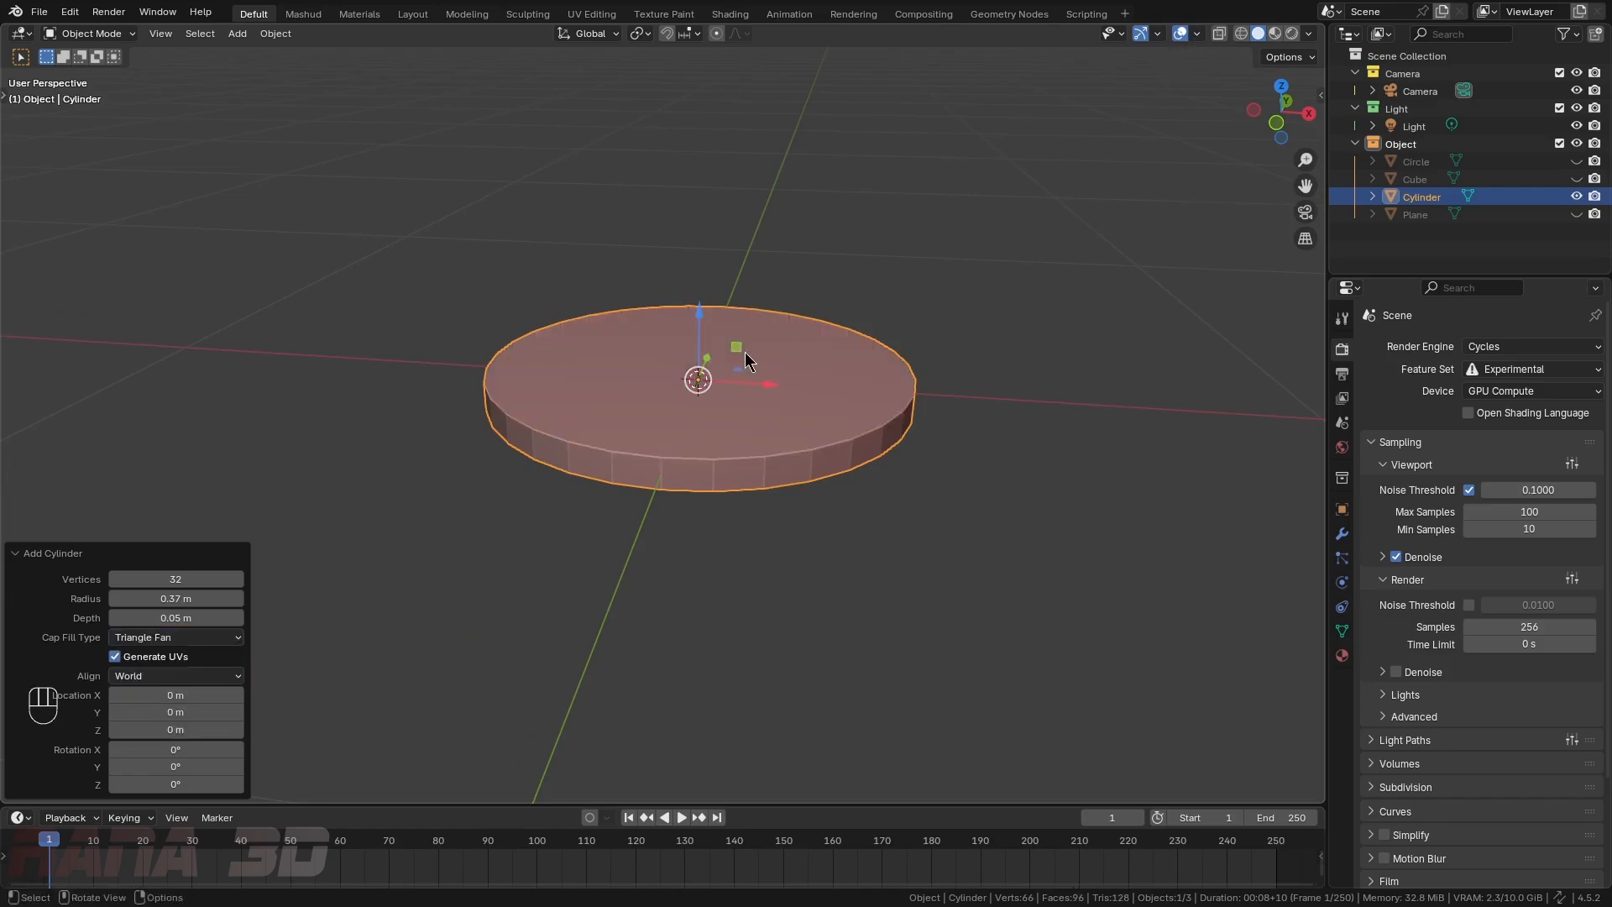
# - Set the cylinder's cap fill type to N-Gon, inspect the caps in wireframe, and return to solid shading
pyautogui.press('z')
pyautogui.scroll(2, 668, 370)
pyautogui.moveTo(663, 332); pyautogui.dragTo(739, 313, button='middle')
pyautogui.moveTo(739, 312); pyautogui.dragTo(745, 327, button='middle')
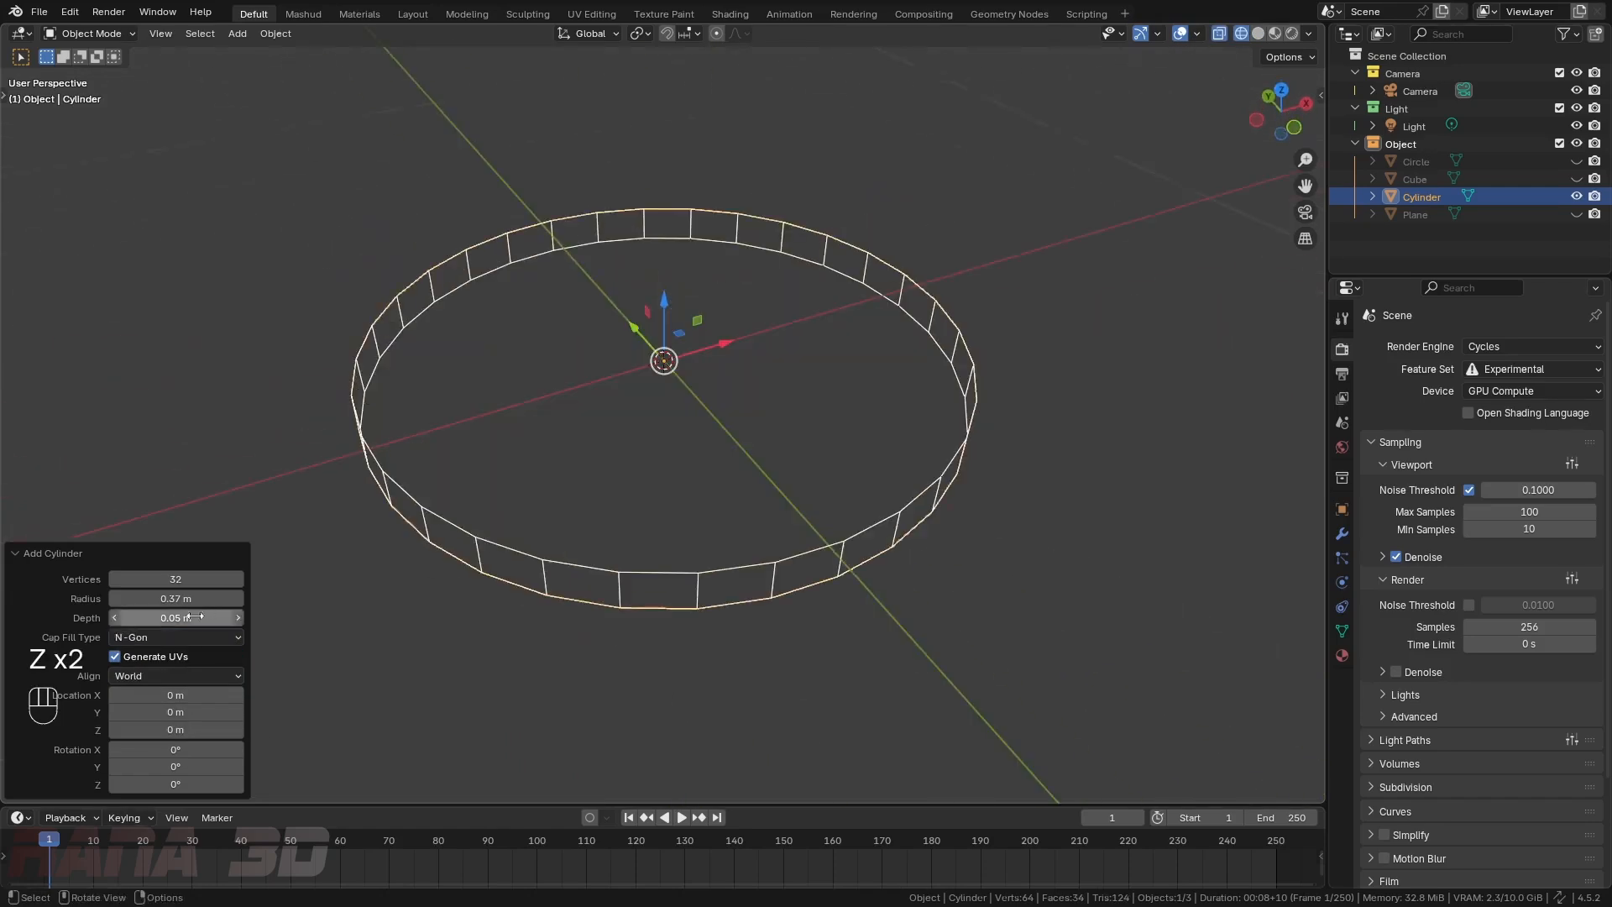
pyautogui.click(166, 634)
pyautogui.click(189, 638)
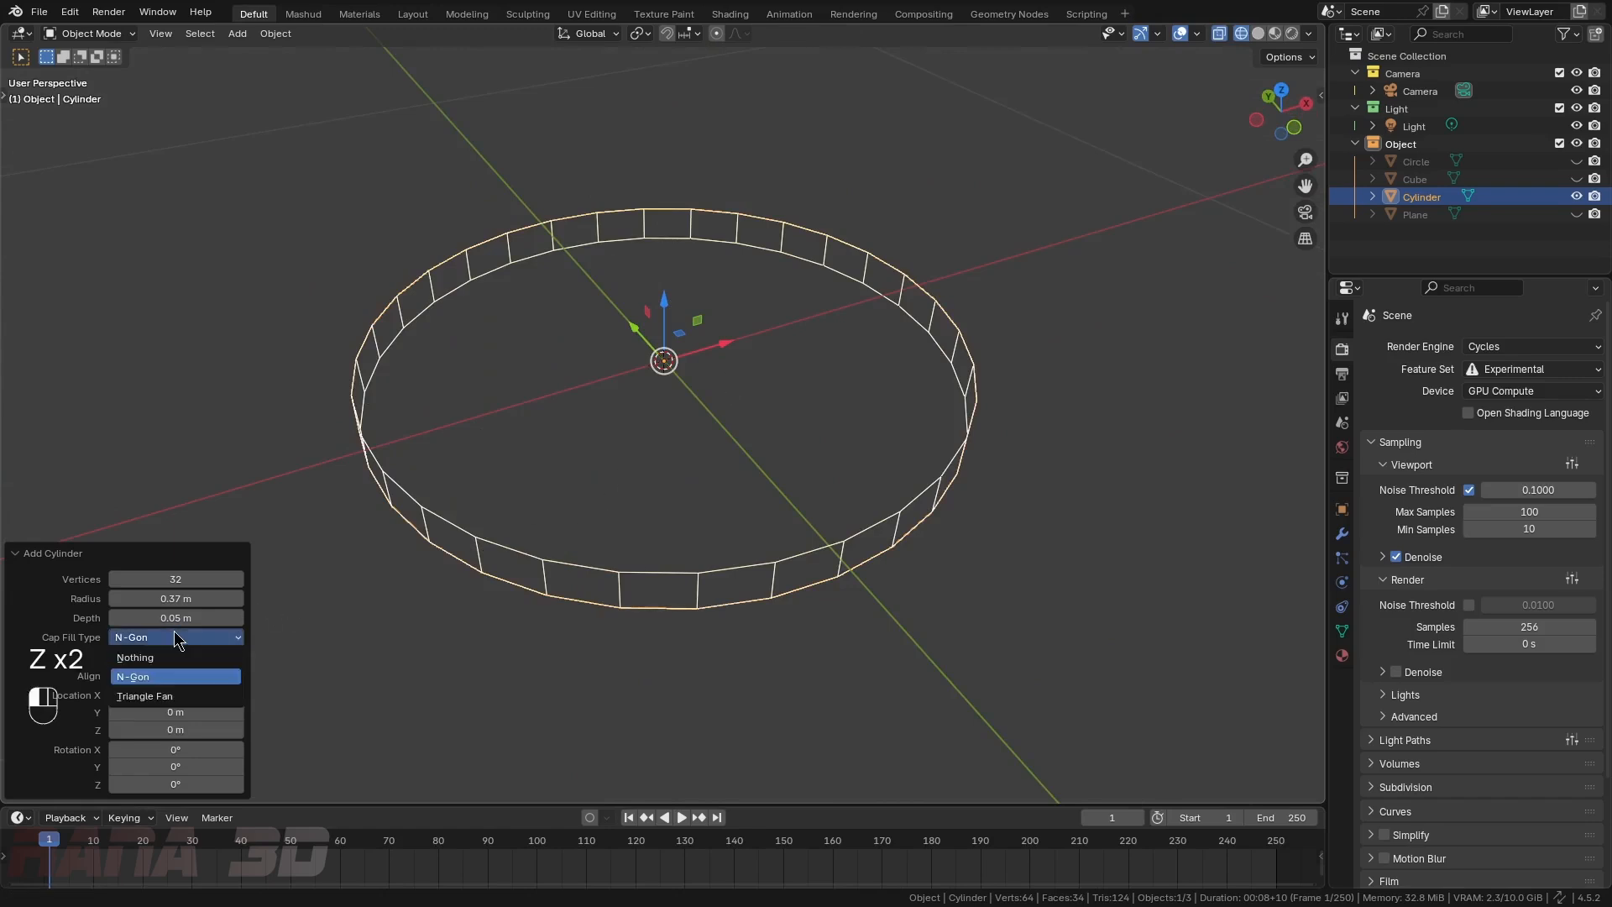
pyautogui.press('z')
pyautogui.click(727, 445)
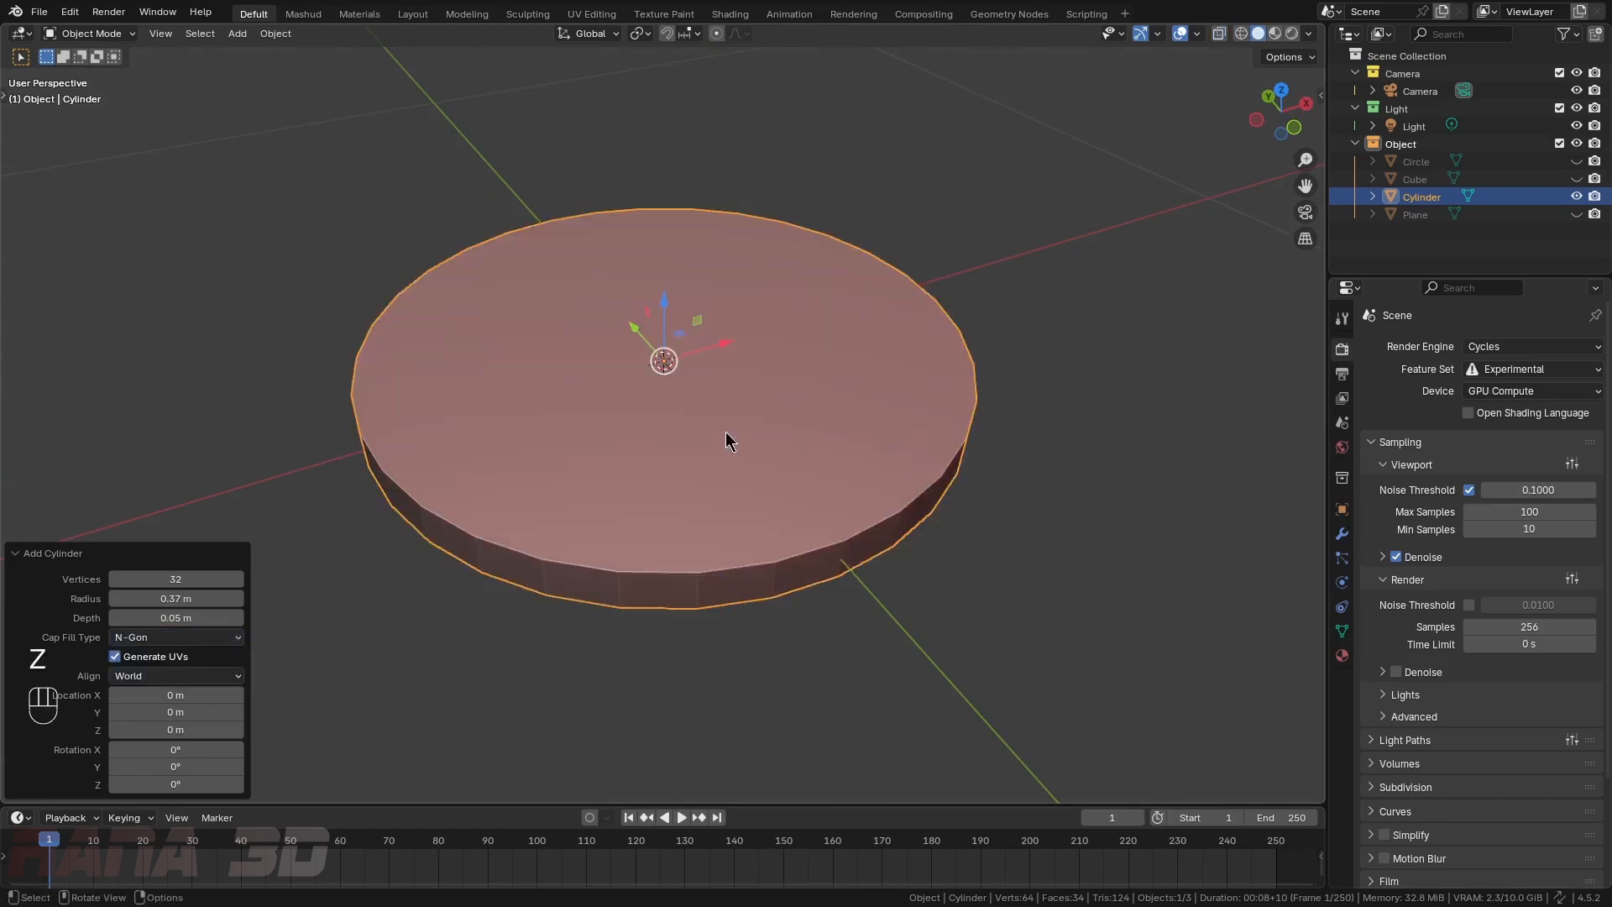
pyautogui.moveTo(655, 461); pyautogui.dragTo(504, 541, button='middle')
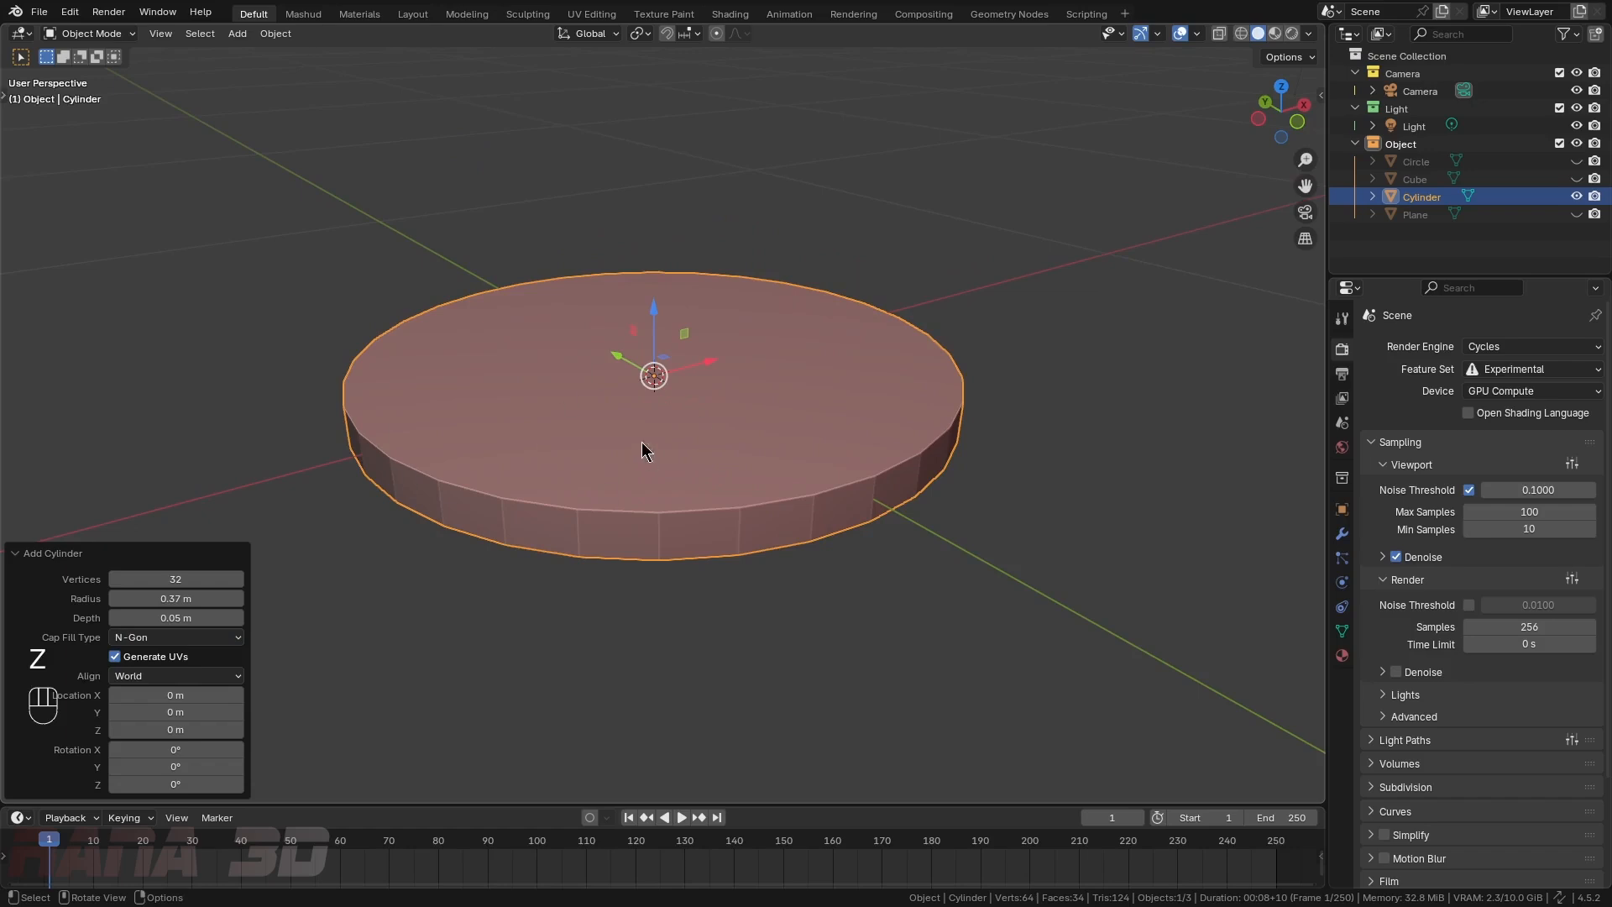
# - Set the cylinder's cap fill type to Triangle Fan, inspect the caps in wireframe, and restore solid shading
pyautogui.click(146, 637)
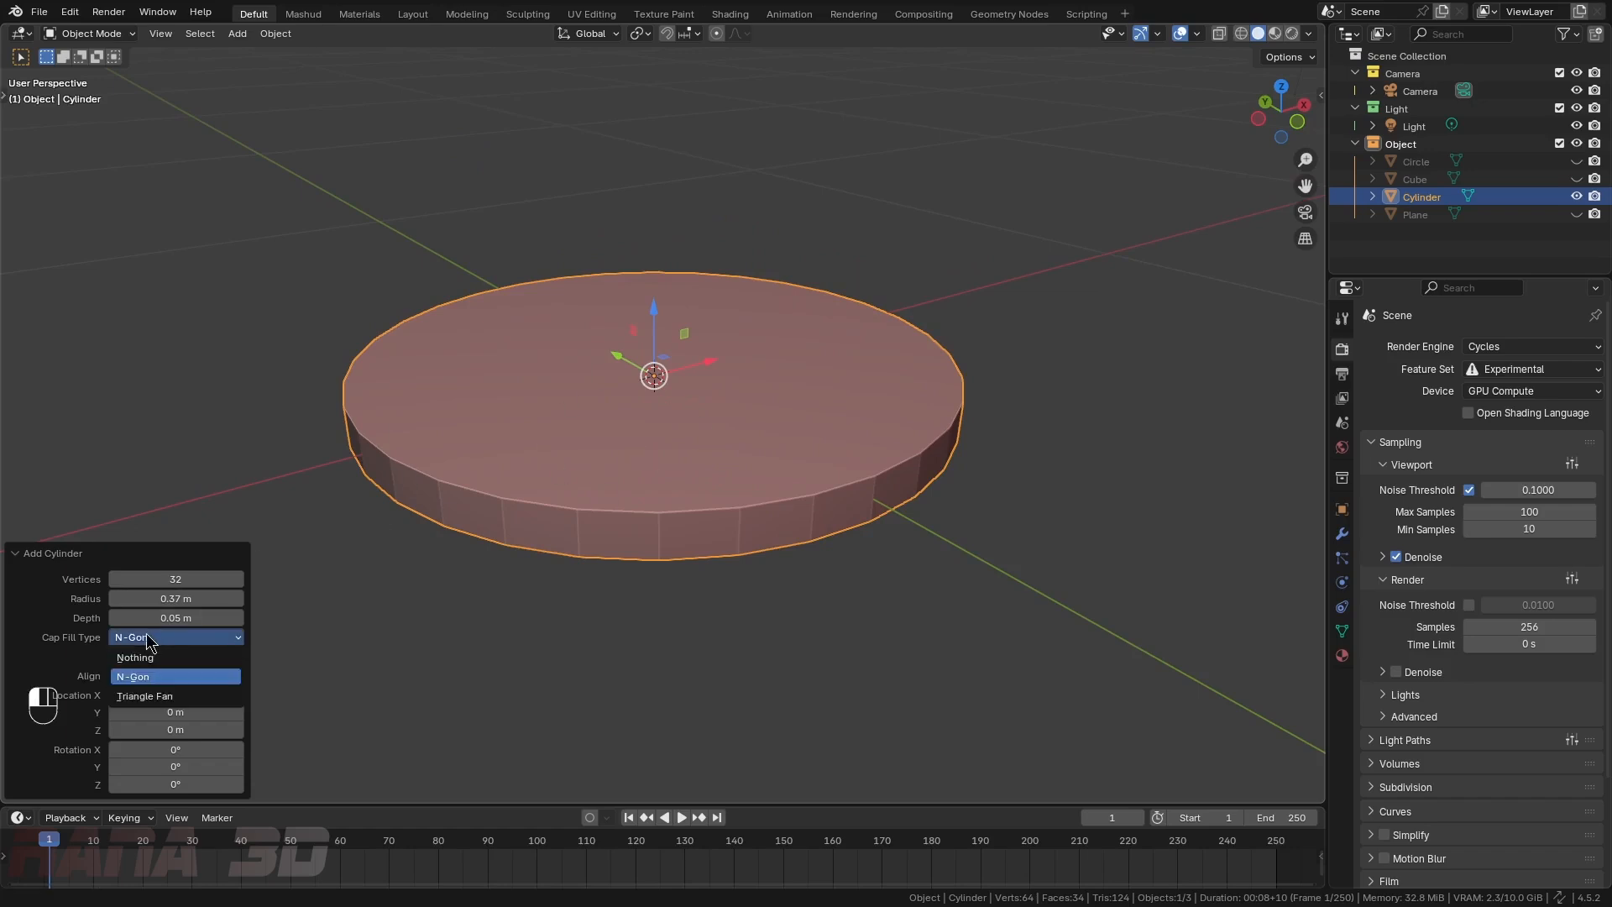
pyautogui.click(156, 702)
pyautogui.moveTo(651, 437); pyautogui.dragTo(661, 465, button='middle')
pyautogui.hotkey('shift', 'z')
pyautogui.moveTo(722, 408); pyautogui.dragTo(727, 435, button='middle')
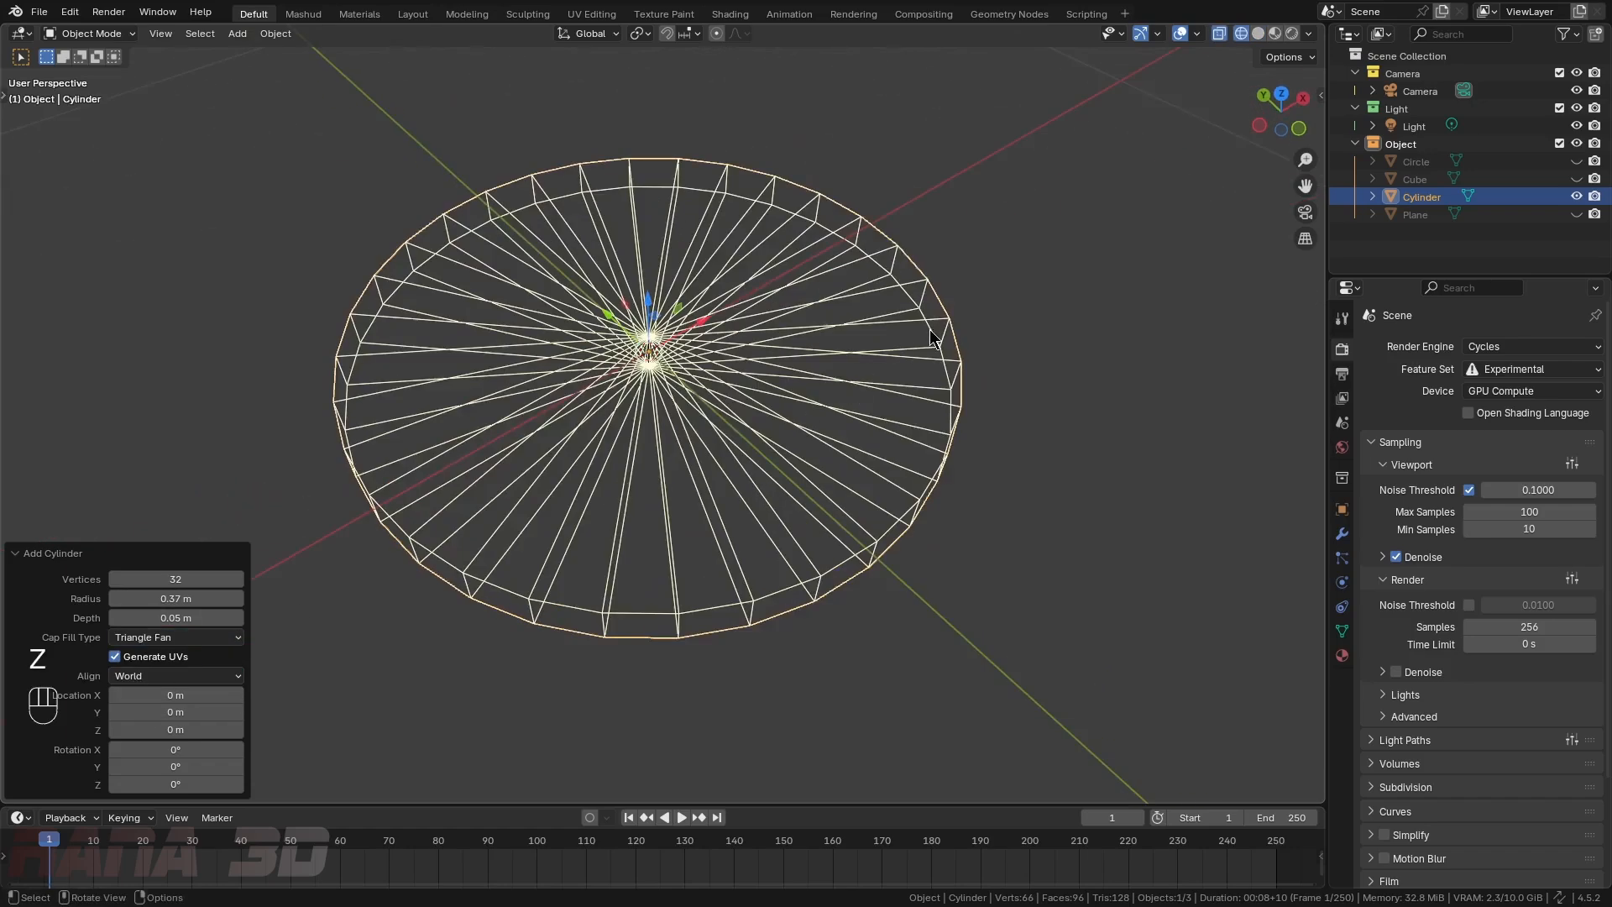
pyautogui.moveTo(929, 329); pyautogui.dragTo(922, 301, button='middle')
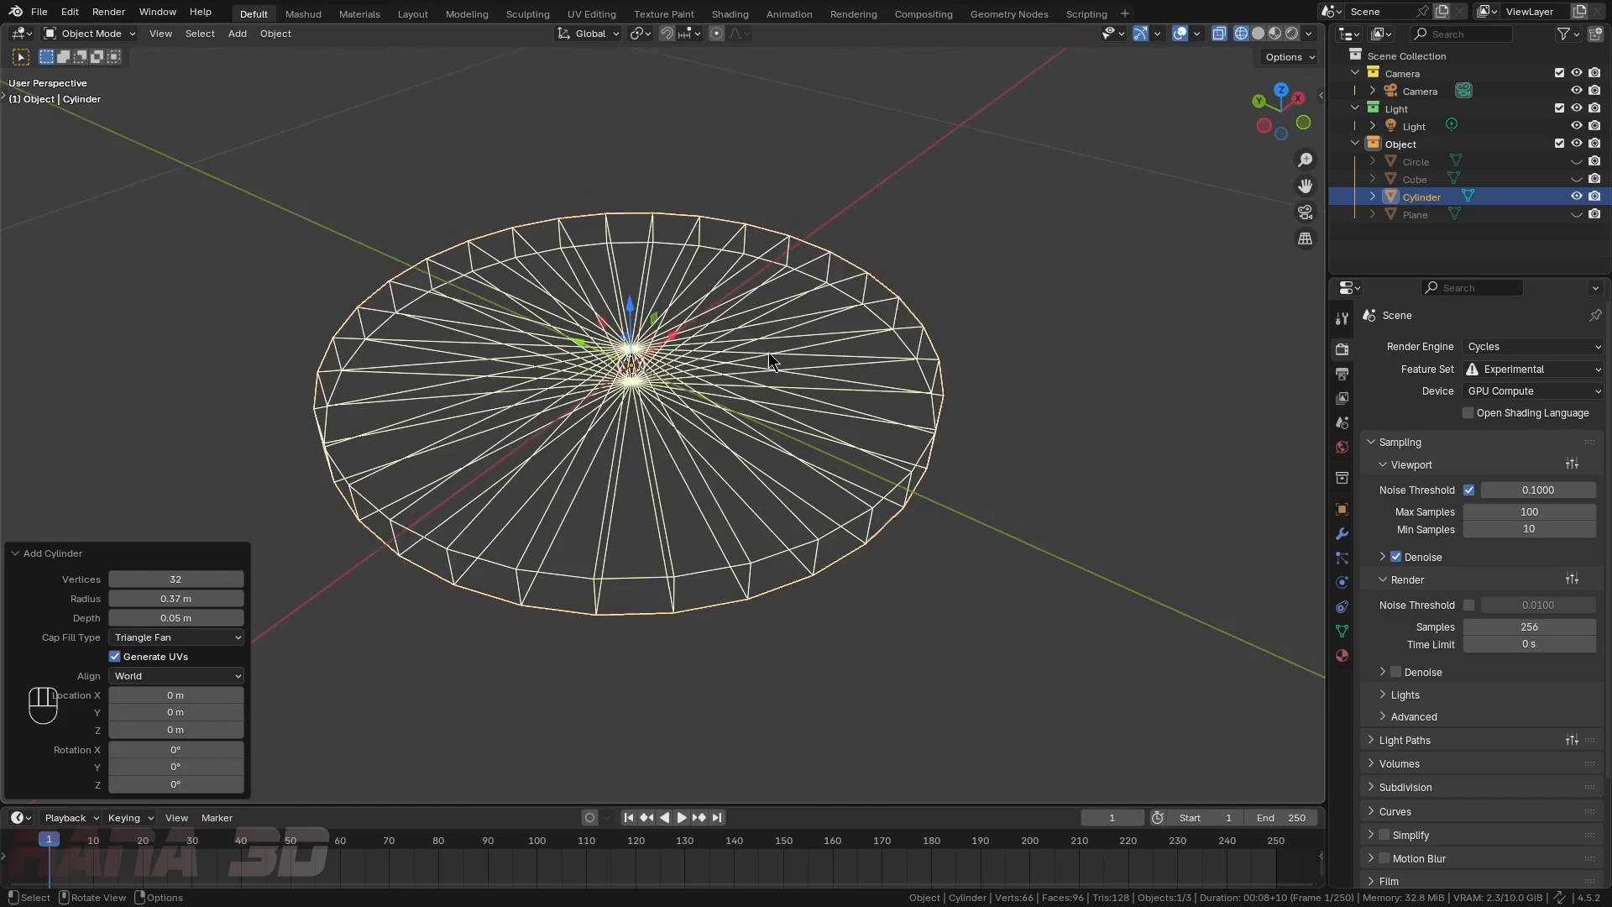
pyautogui.moveTo(639, 358); pyautogui.dragTo(613, 400, button='middle')
pyautogui.press('z')
# - Delete the cylinder and add a cone mesh
pyautogui.press('x')
pyautogui.hotkey('shift', 'a')
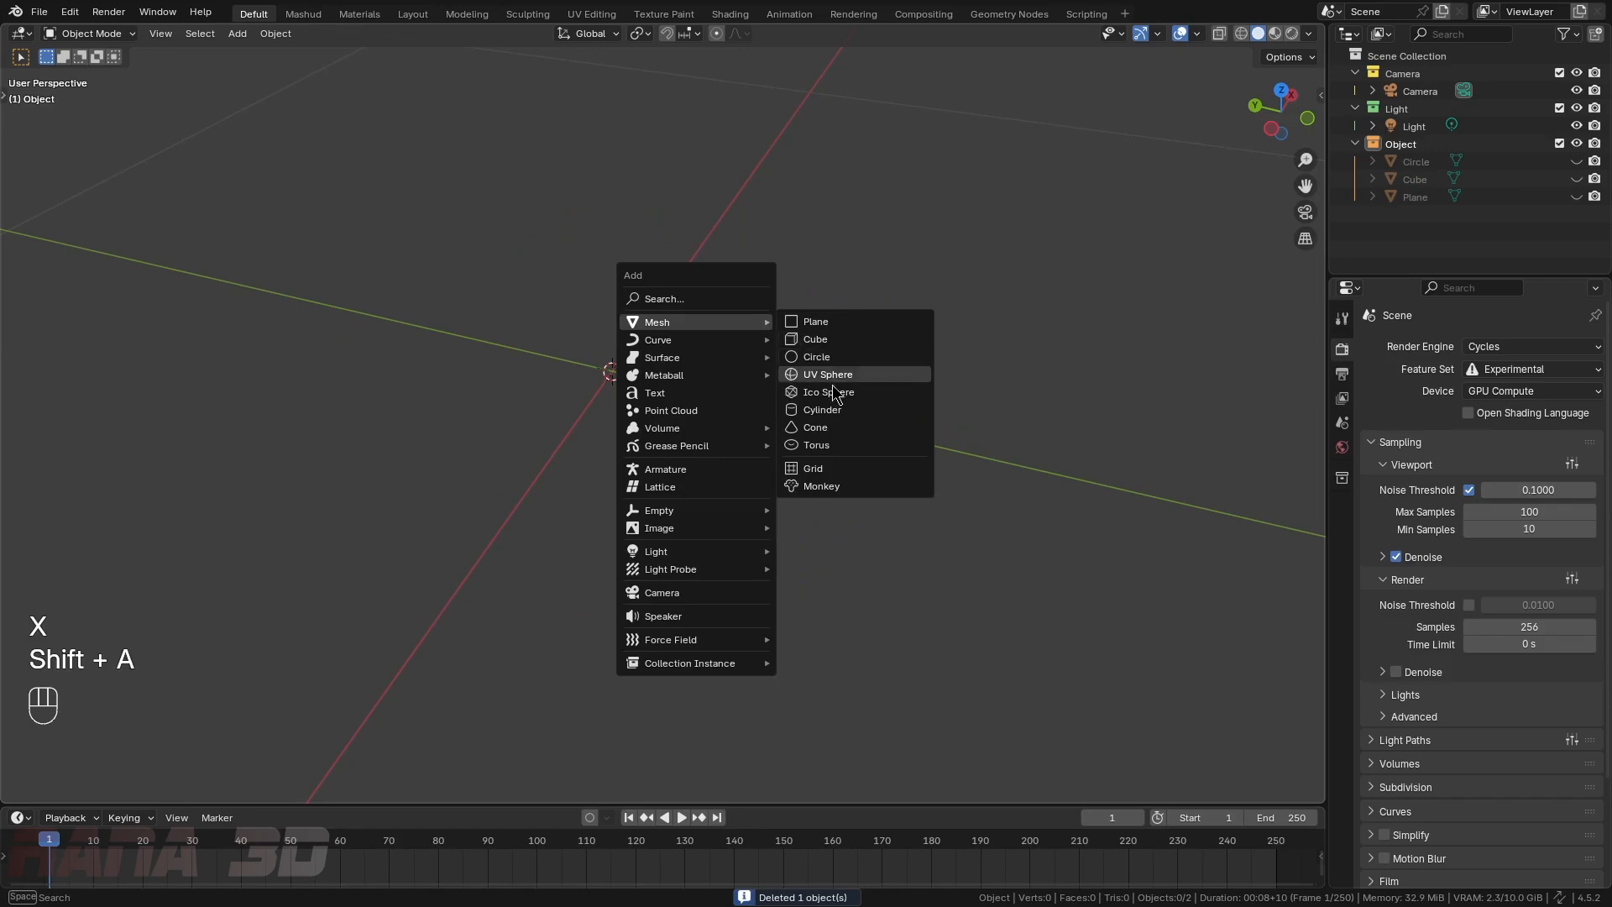
pyautogui.click(838, 431)
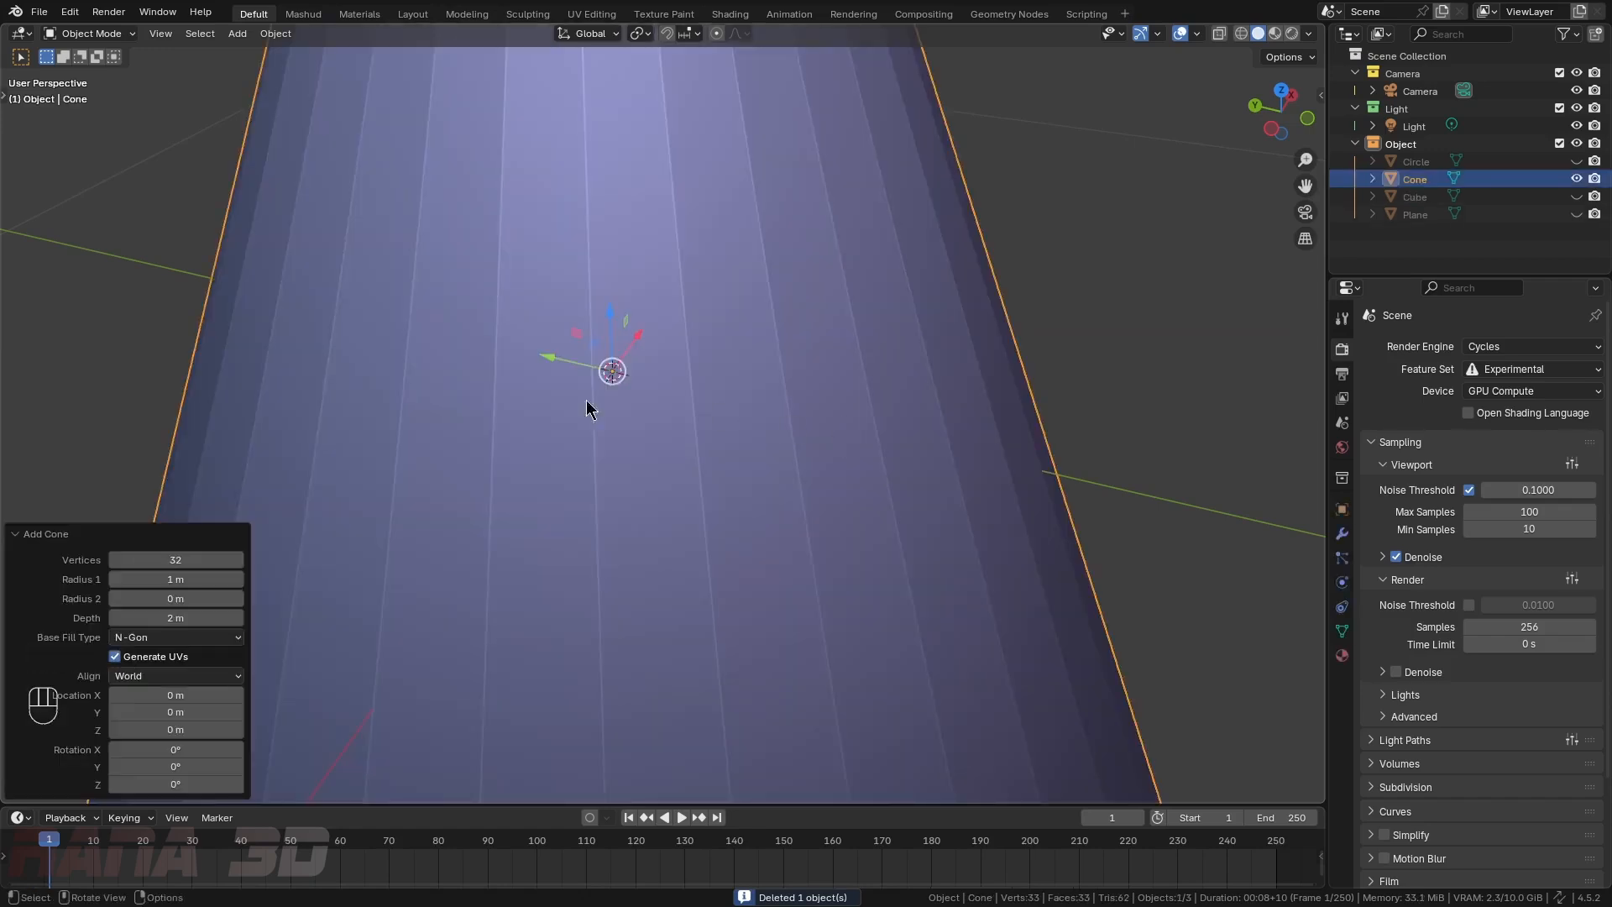
# - Try a different vertex count on the cone, cancel it, and adjust the cone's Radius 2
pyautogui.moveTo(587, 407); pyautogui.dragTo(676, 332, button='middle')
pyautogui.moveTo(176, 559); pyautogui.dragTo(376, 549)
pyautogui.rightClick(420, 545)
pyautogui.moveTo(173, 597); pyautogui.dragTo(219, 609)
pyautogui.moveTo(219, 609); pyautogui.dragTo(218, 606)
# - Delete the cone and add a torus mesh
pyautogui.press('x')
pyautogui.hotkey('shift', 'a')
pyautogui.moveTo(653, 362)
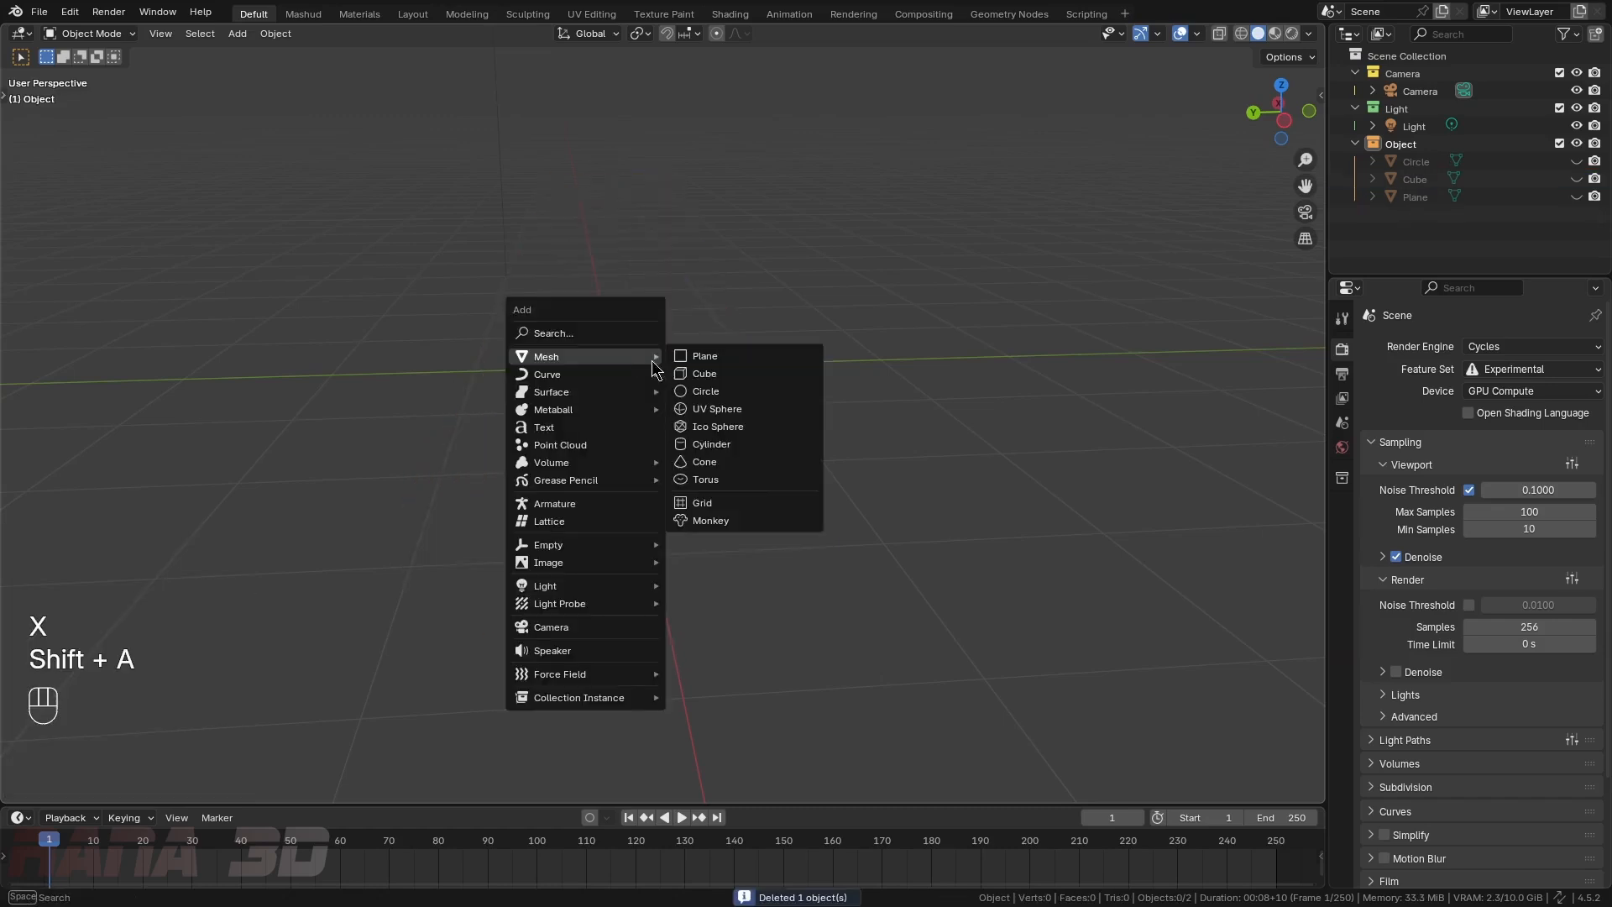
pyautogui.click(725, 479)
# - Adjust the torus's minor radius in its creation settings
pyautogui.moveTo(586, 395); pyautogui.dragTo(611, 411, button='middle')
pyautogui.scroll(2, 611, 411)
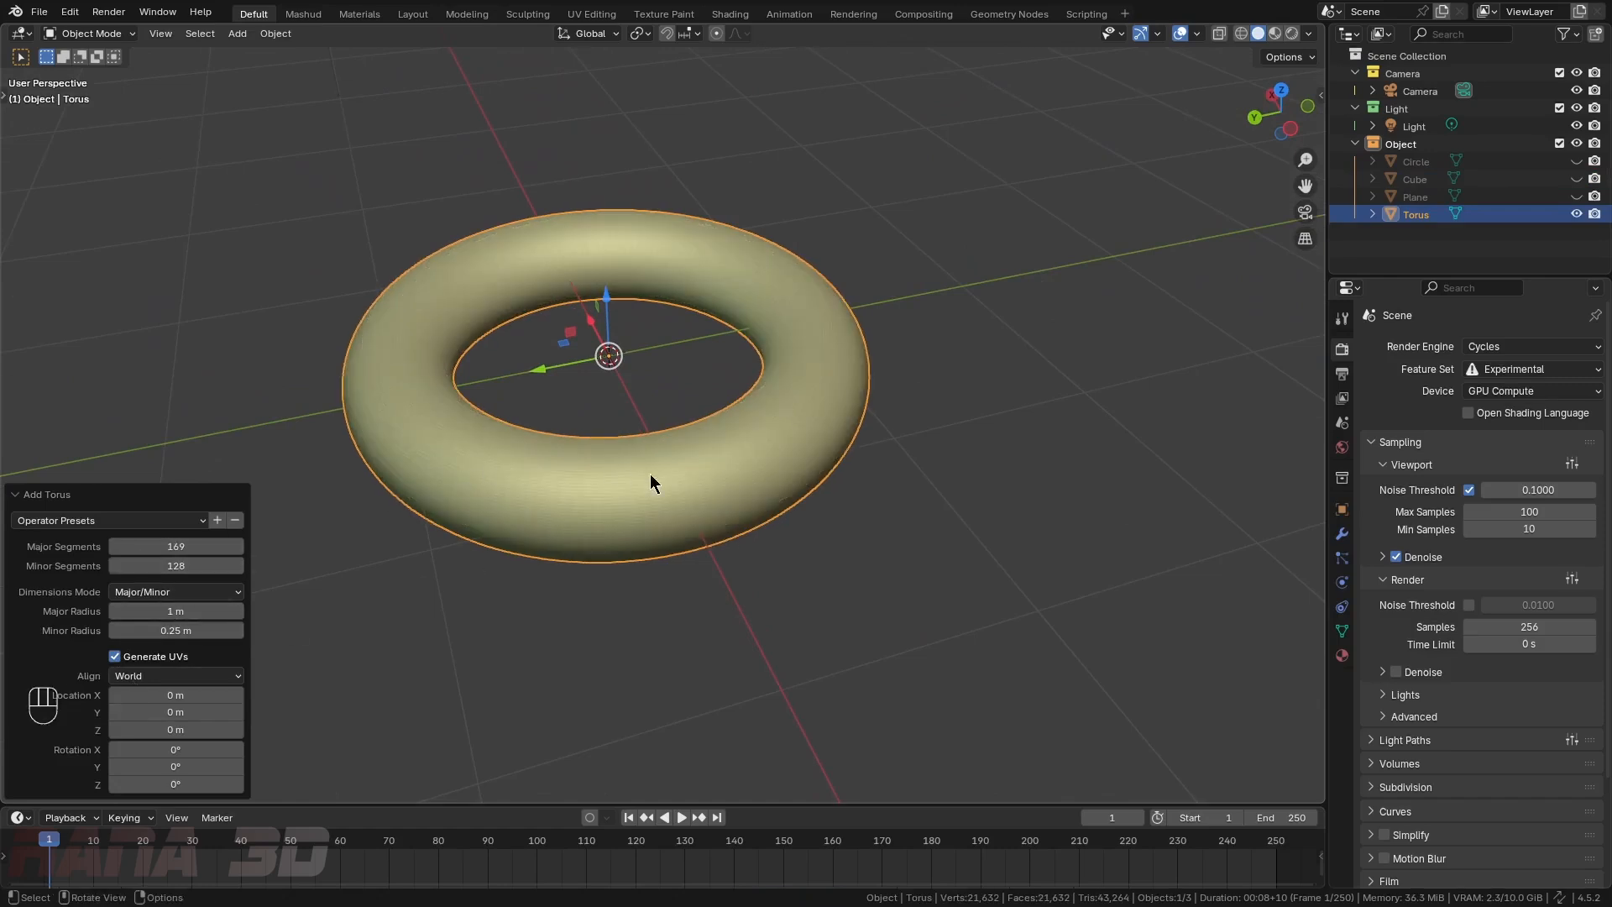
pyautogui.moveTo(175, 630)
pyautogui.mouseDown()
pyautogui.moveTo(252, 630)
pyautogui.moveTo(181, 610)
pyautogui.moveTo(220, 610)
pyautogui.moveTo(197, 610)
pyautogui.mouseUp()
# - Delete the torus and add a grid mesh
pyautogui.press('x')
pyautogui.hotkey('shift', 'a')
pyautogui.moveTo(806, 400)
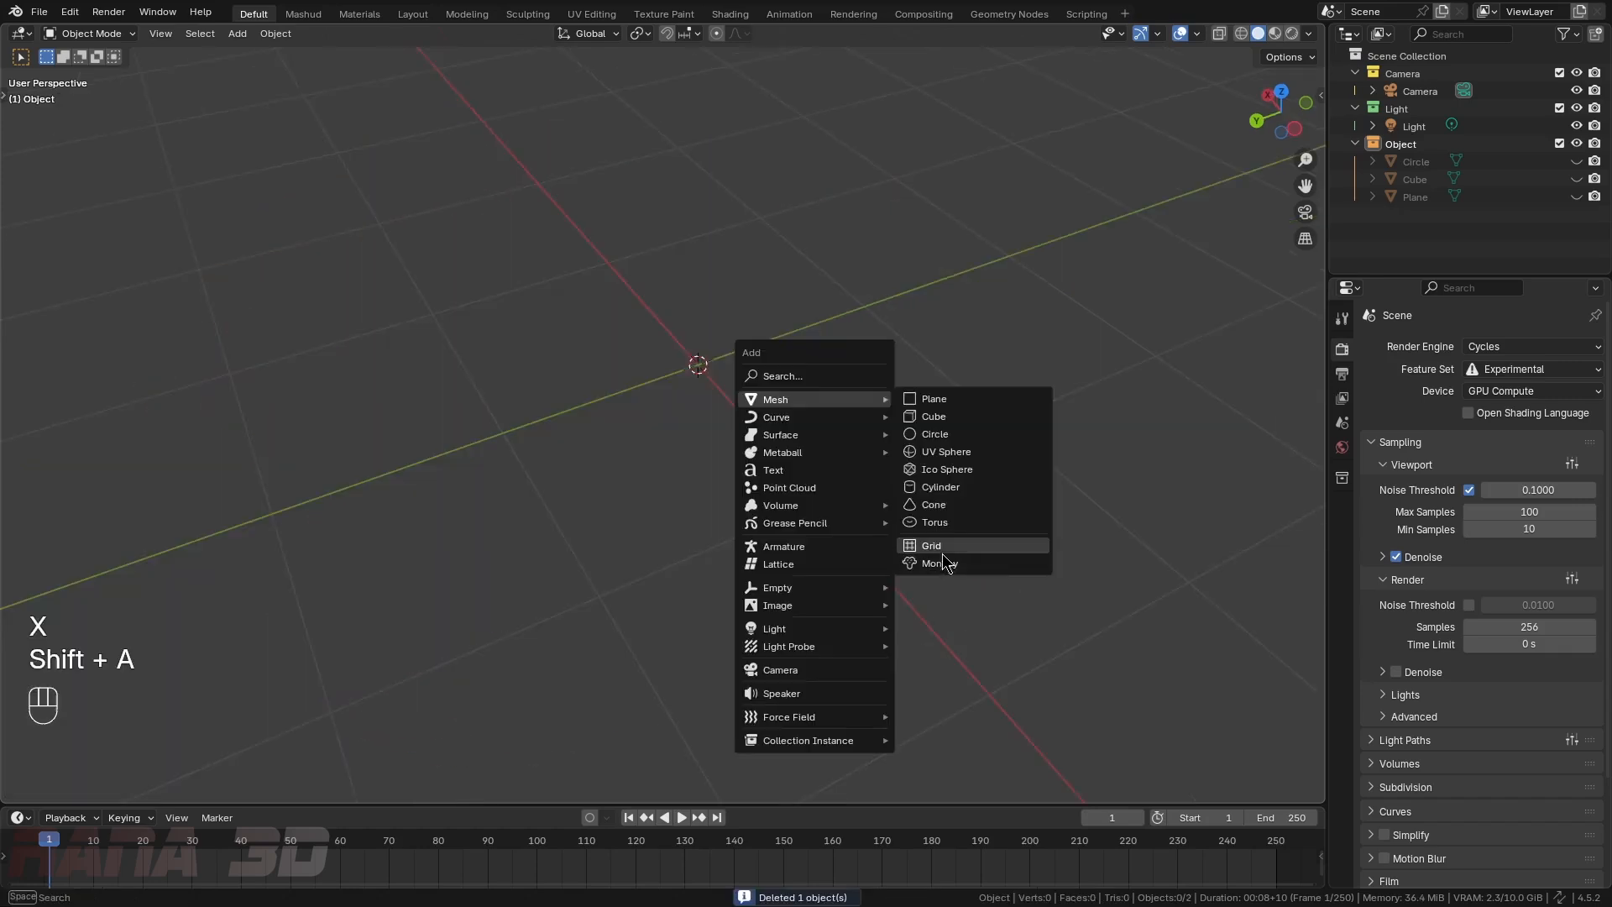
pyautogui.click(957, 546)
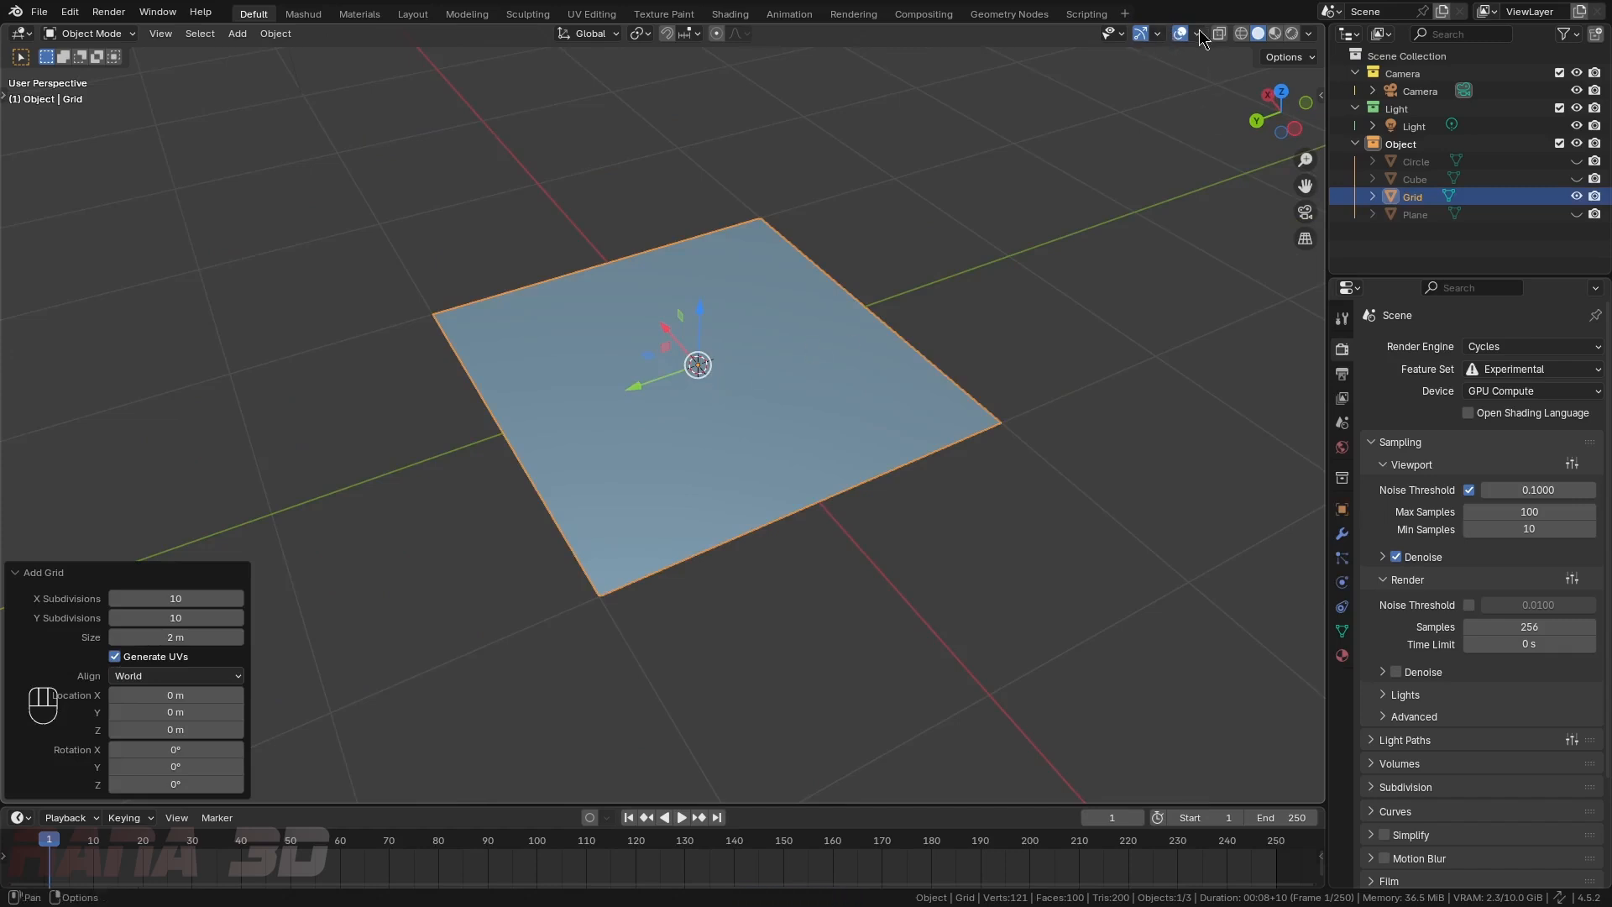
# - Switch the viewport to wireframe shading to expose the grid's subdivisions
pyautogui.press('x')
pyautogui.press('z')
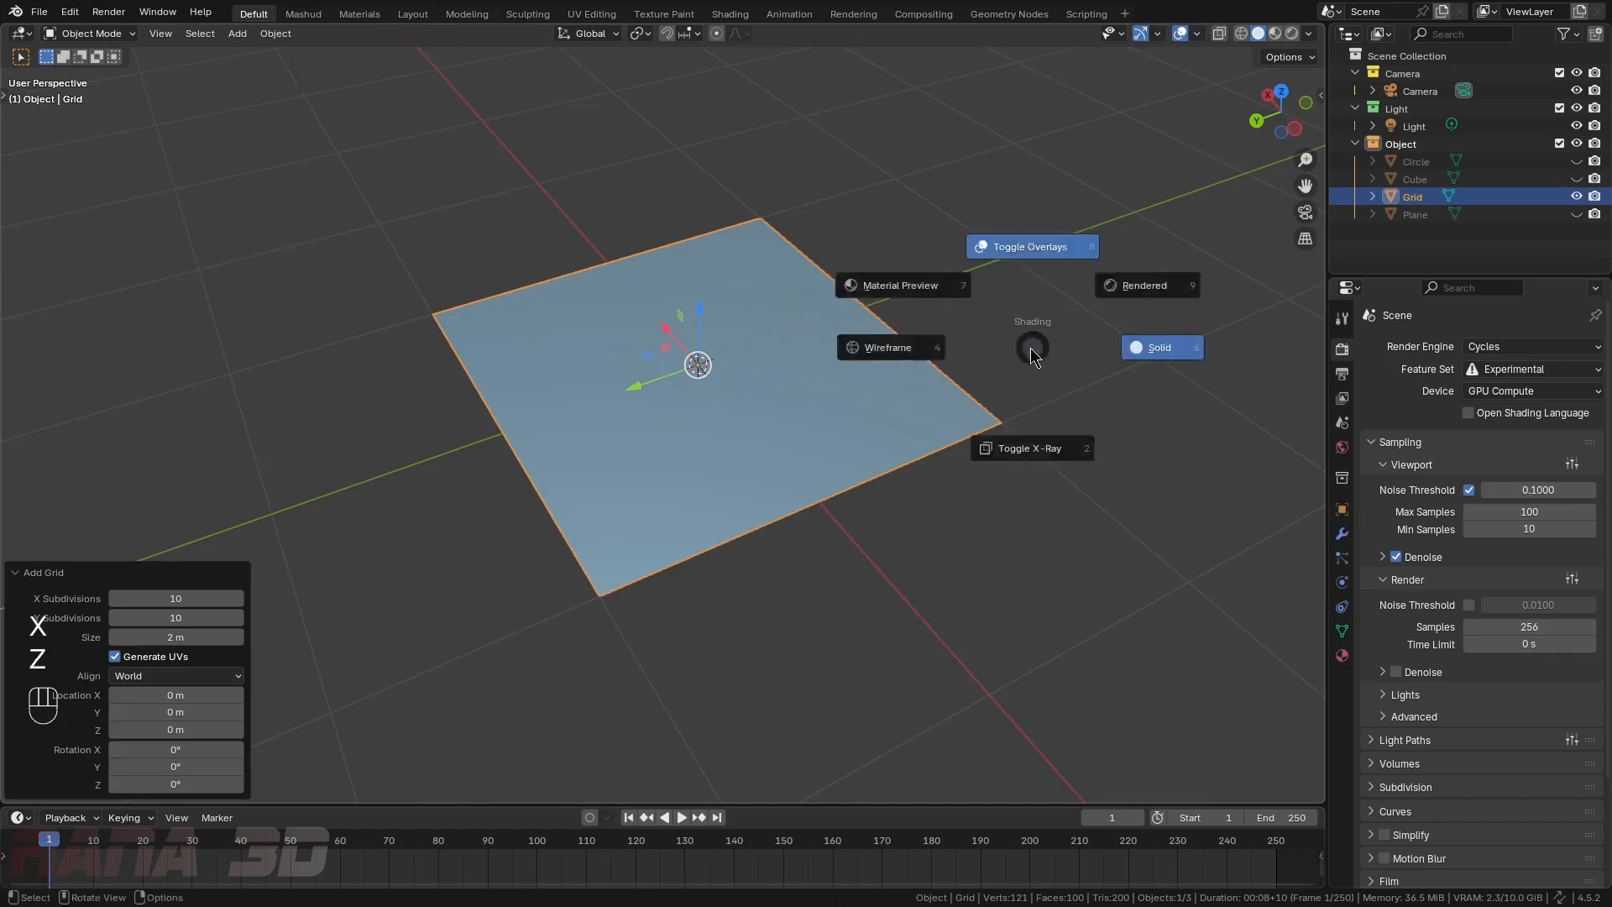
pyautogui.click(864, 369)
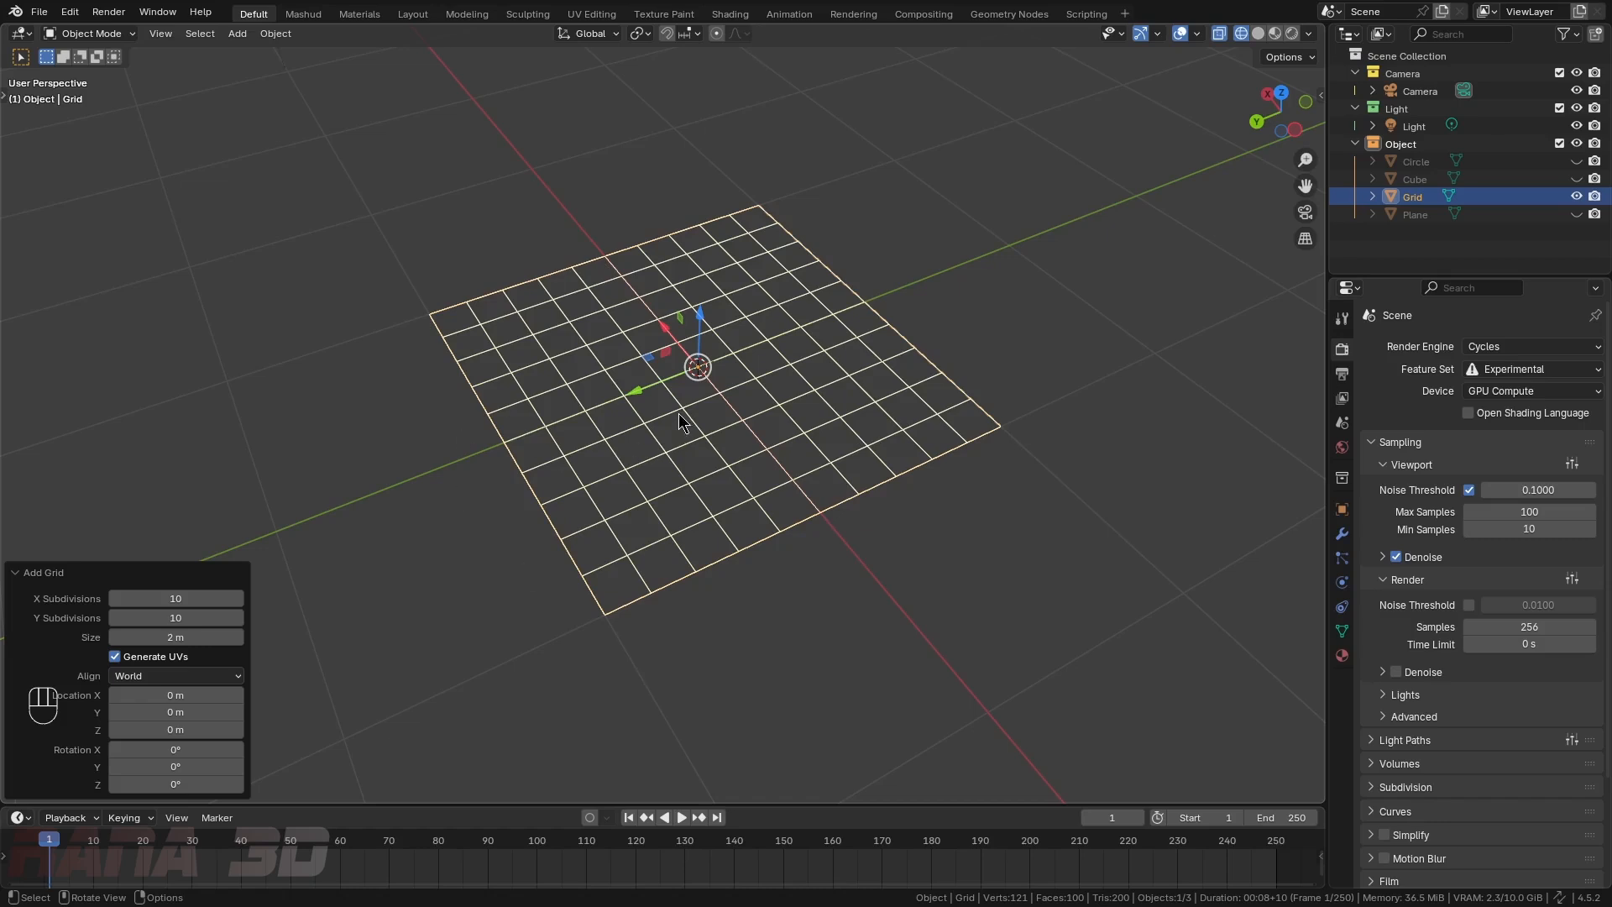
pyautogui.moveTo(710, 411); pyautogui.dragTo(653, 412, button='middle')
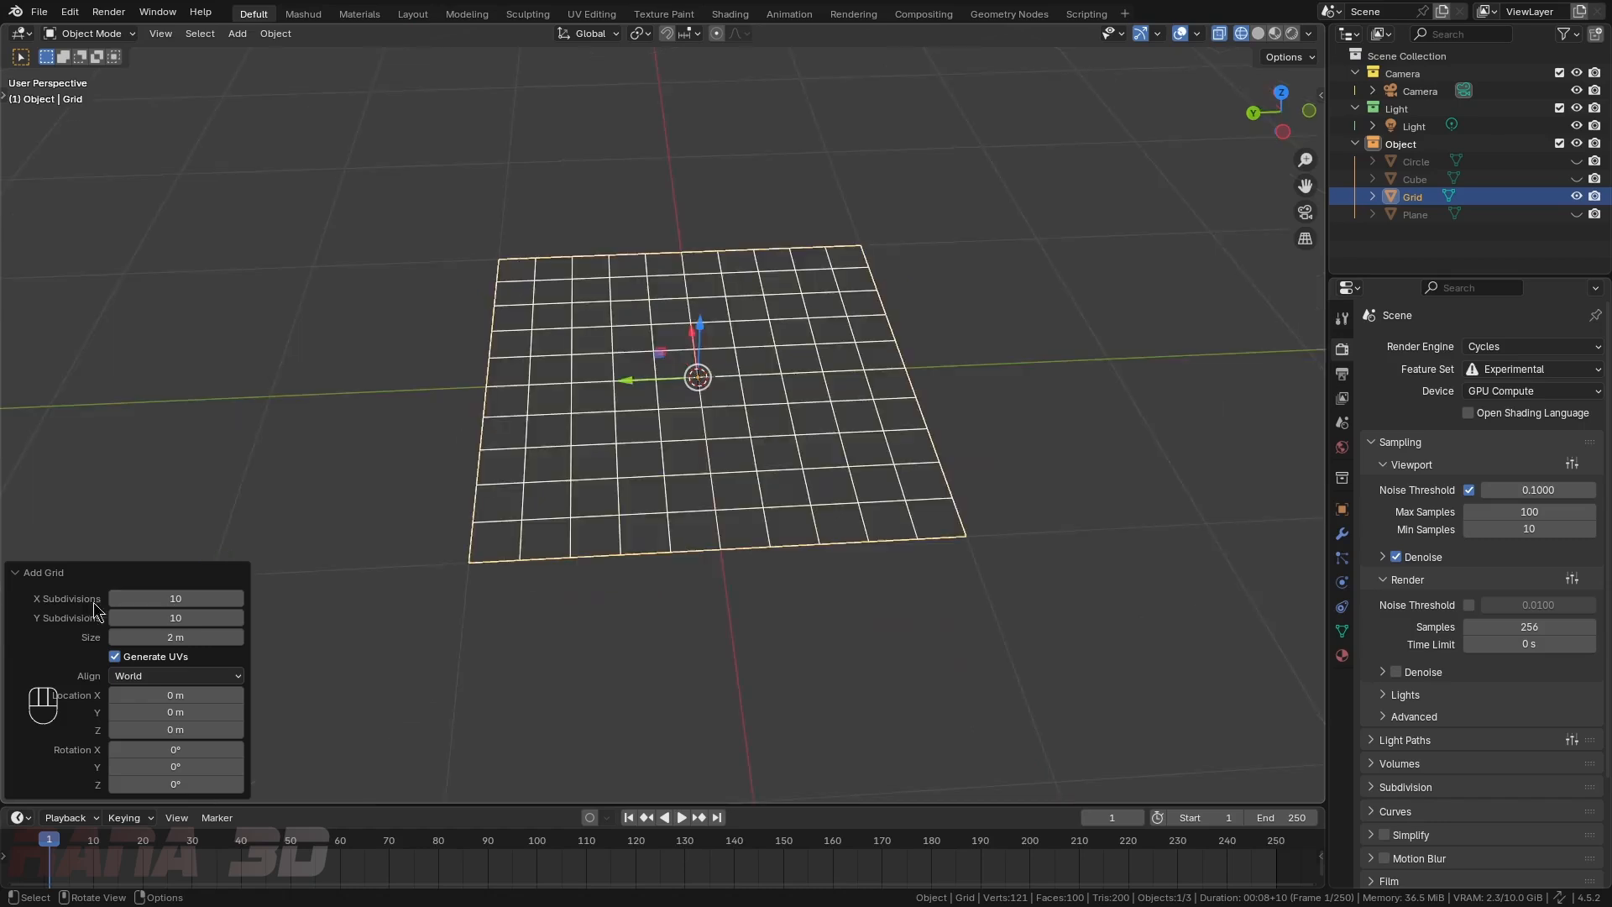
# - Set the grid's subdivisions to 51 in X and 71 in Y, rotate it 23.2°, 40.6° and 43.5°, and offset its Z location
pyautogui.moveTo(141, 597); pyautogui.dragTo(225, 618)
pyautogui.moveTo(195, 637)
pyautogui.mouseDown()
pyautogui.moveTo(421, 597)
pyautogui.moveTo(181, 636)
pyautogui.mouseUp()
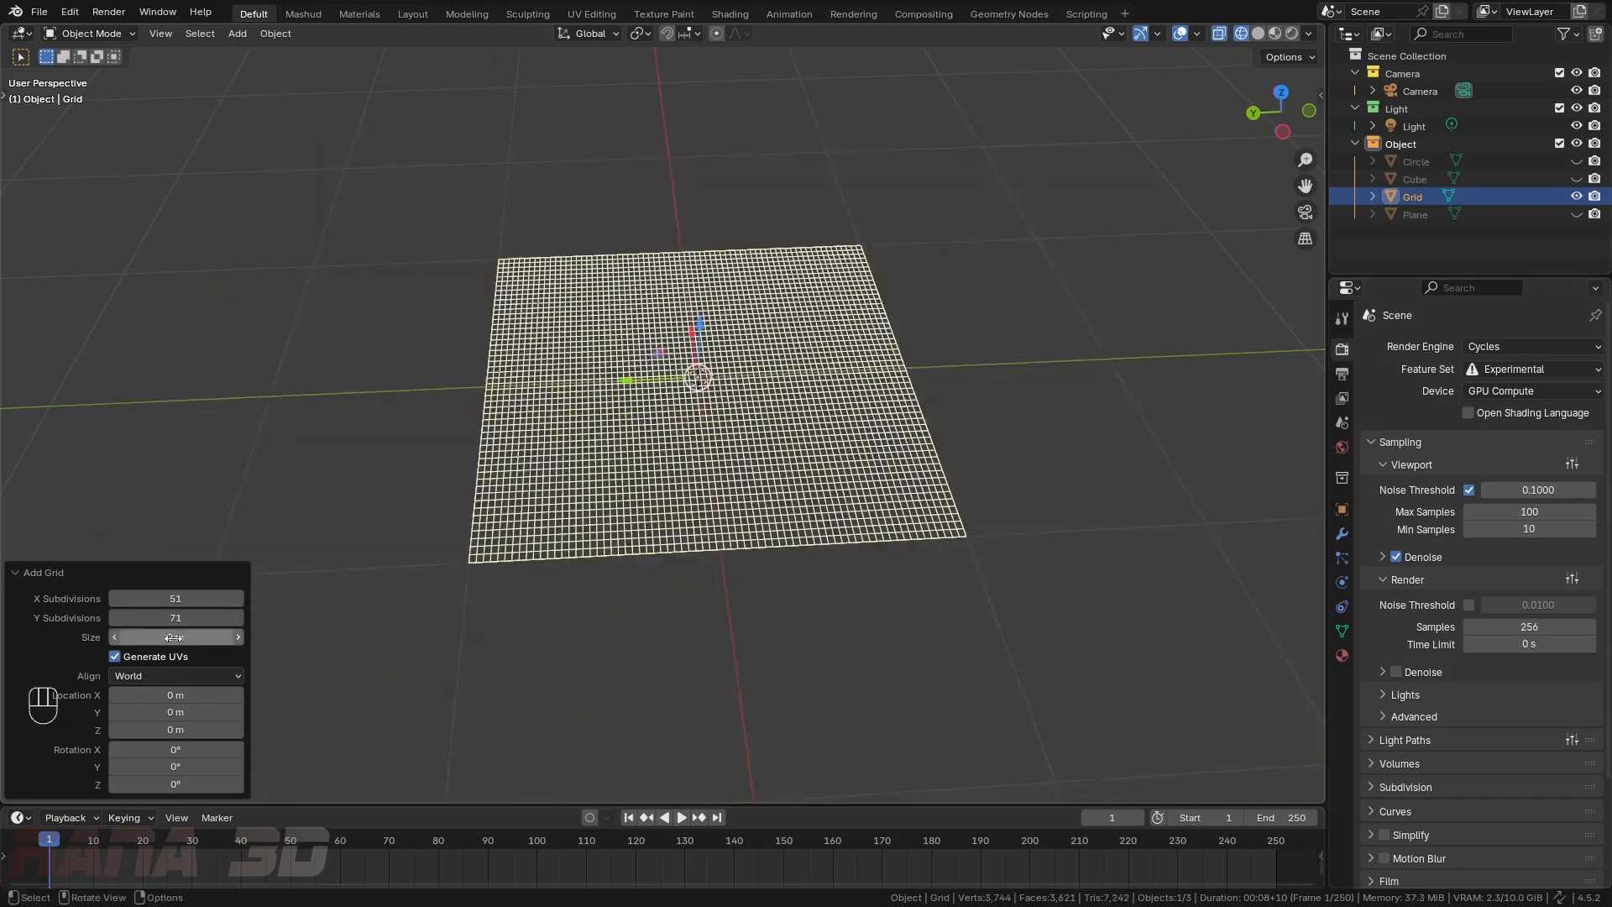
pyautogui.moveTo(136, 782); pyautogui.dragTo(159, 748)
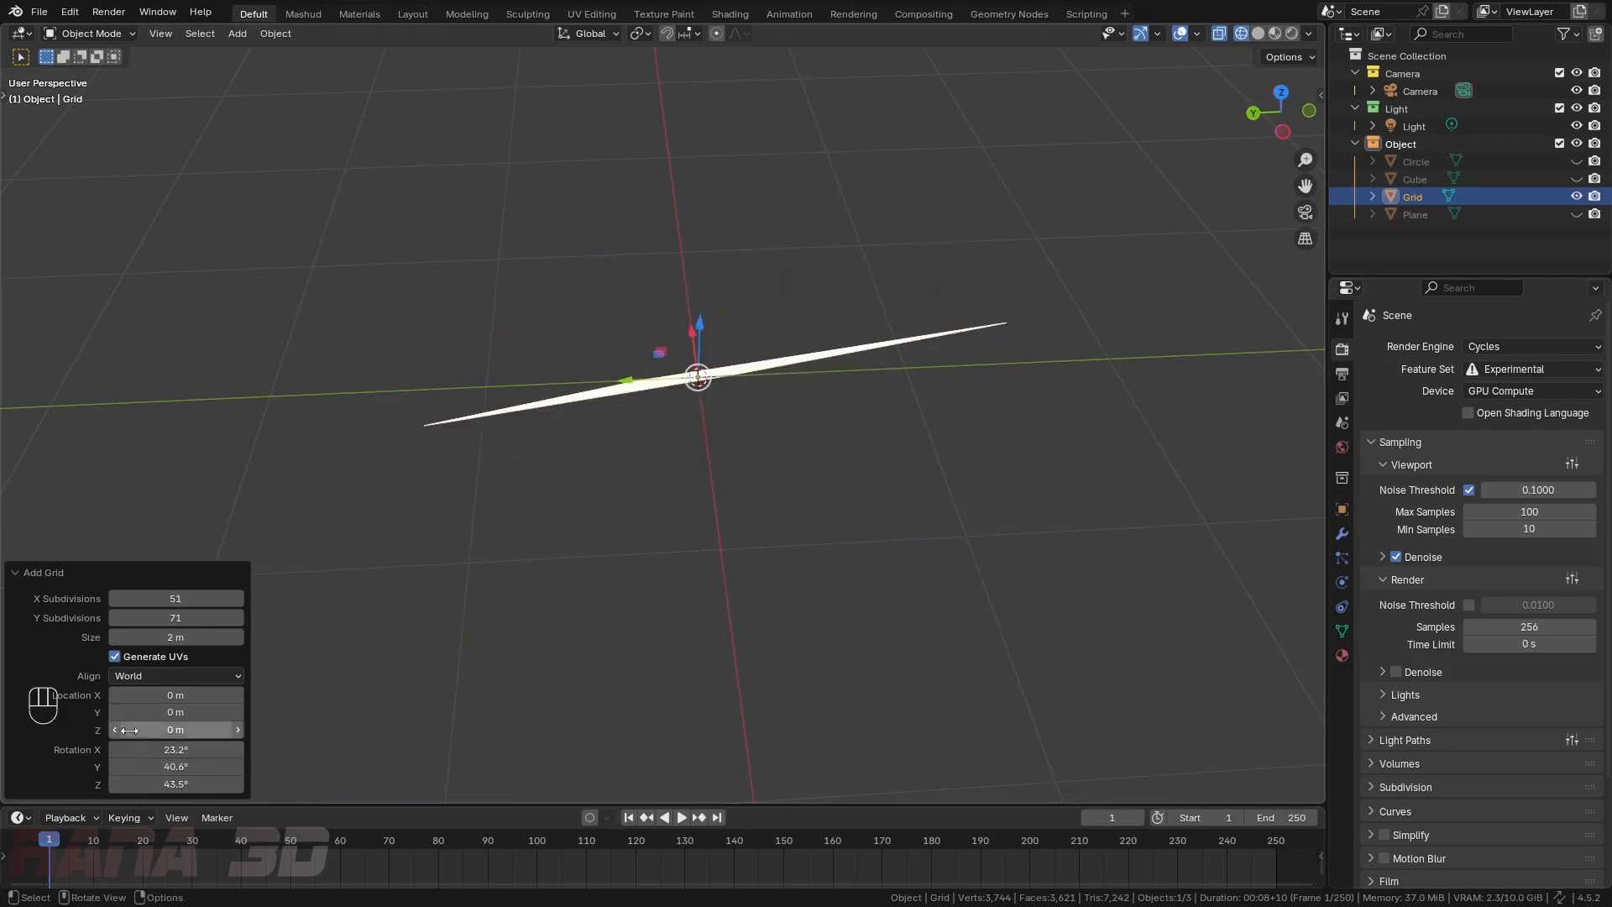
pyautogui.moveTo(136, 725); pyautogui.dragTo(181, 725)
# - Delete the grid and add a monkey mesh
pyautogui.press('x')
pyautogui.hotkey('shift', 'a')
pyautogui.moveTo(579, 396)
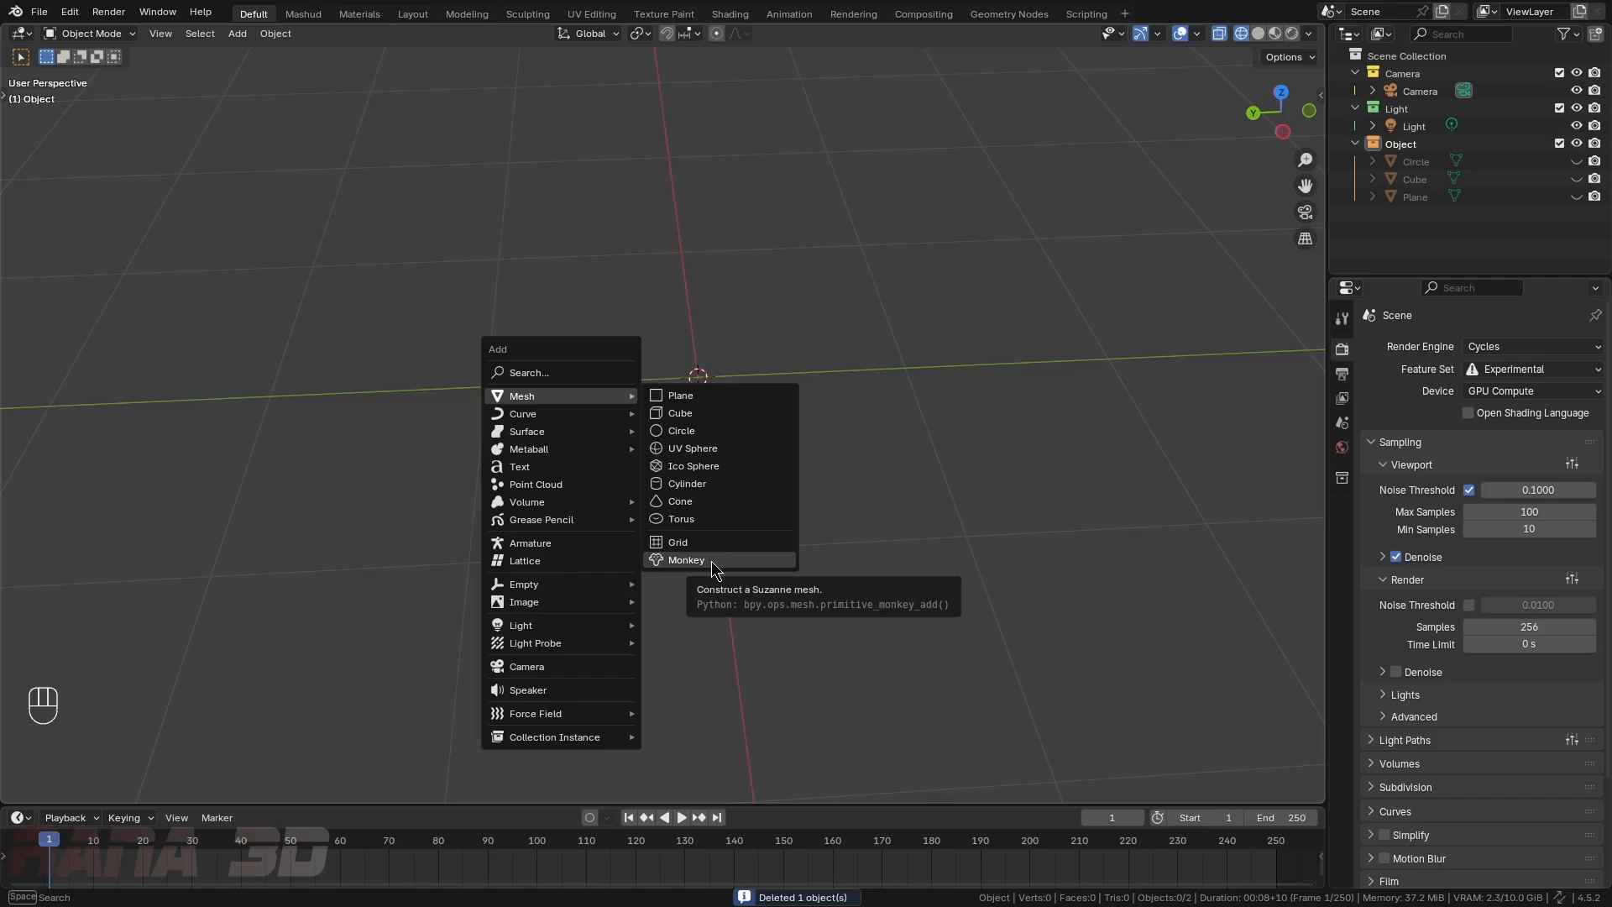
pyautogui.click(711, 564)
# - Return the viewport to solid shading and delete the monkey mesh
pyautogui.scroll(-4, 699, 378)
pyautogui.press('z')
pyautogui.moveTo(940, 401); pyautogui.dragTo(713, 369, button='middle')
pyautogui.press('x')
# - Unhide the circle, cube and plane, and delete the circle
pyautogui.click(1576, 161)
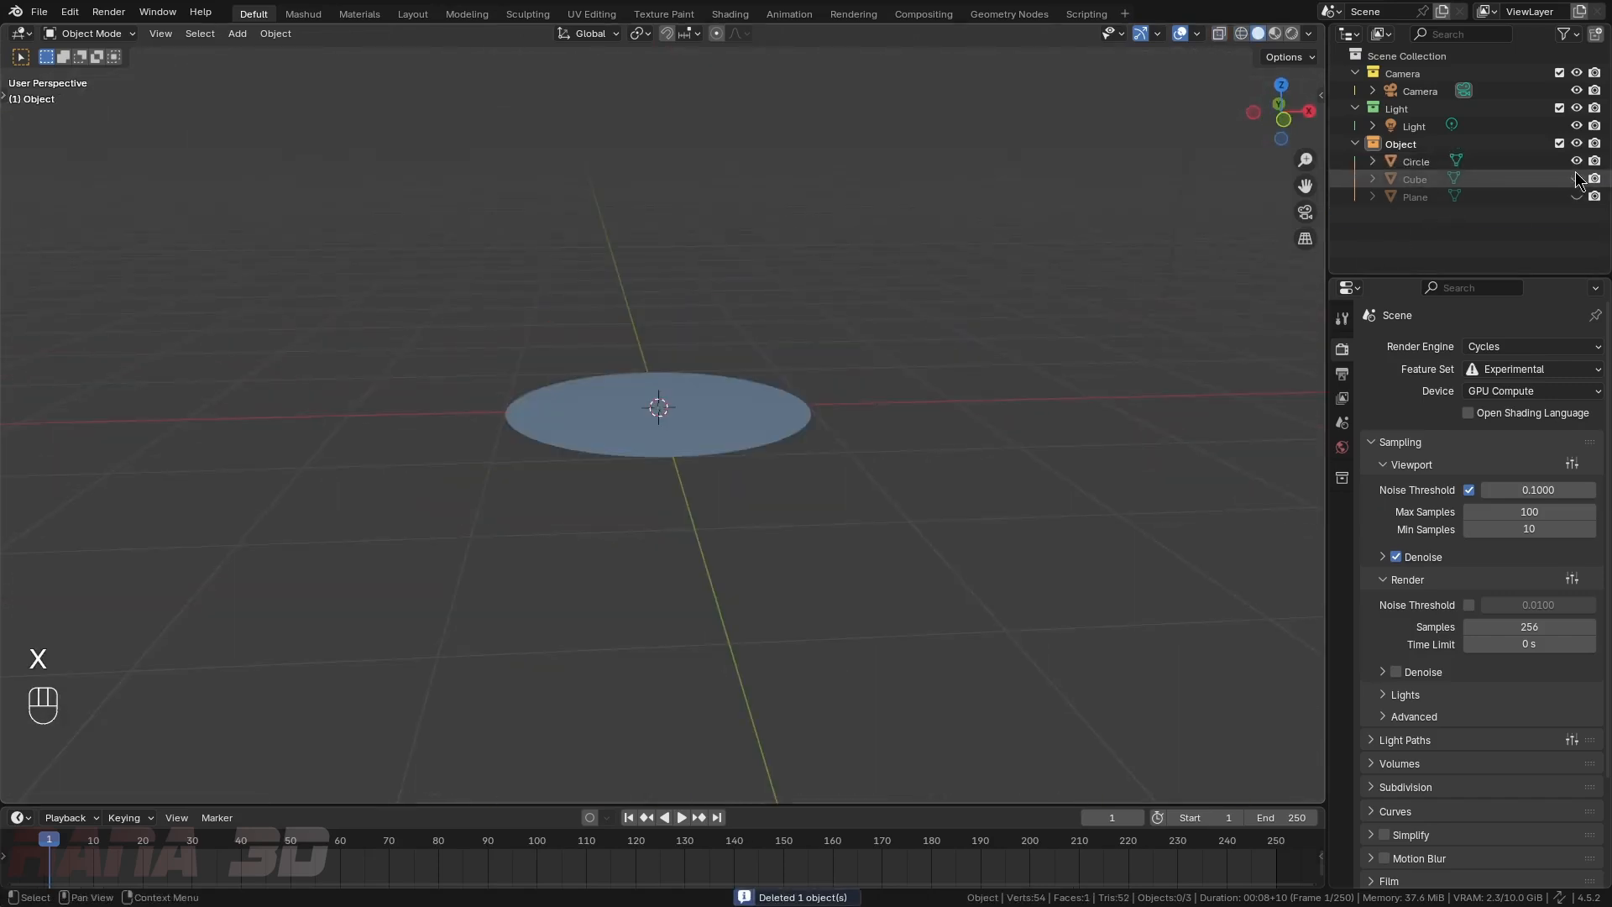
pyautogui.click(1577, 179)
pyautogui.click(1577, 197)
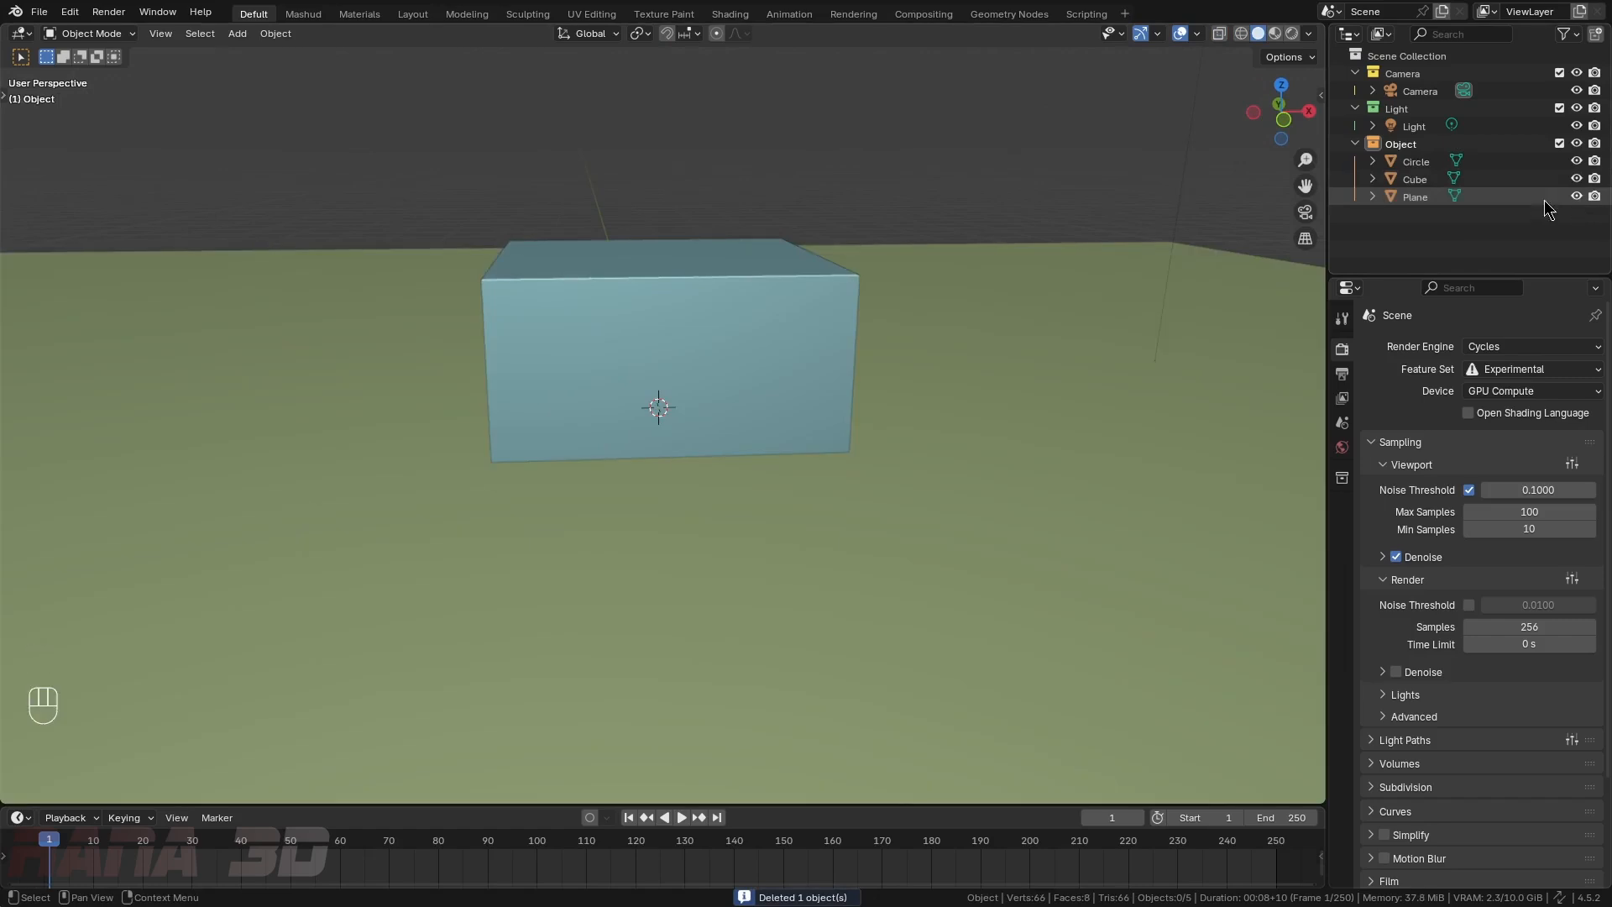
pyautogui.click(1418, 162)
pyautogui.press('x')
pyautogui.click(737, 373)
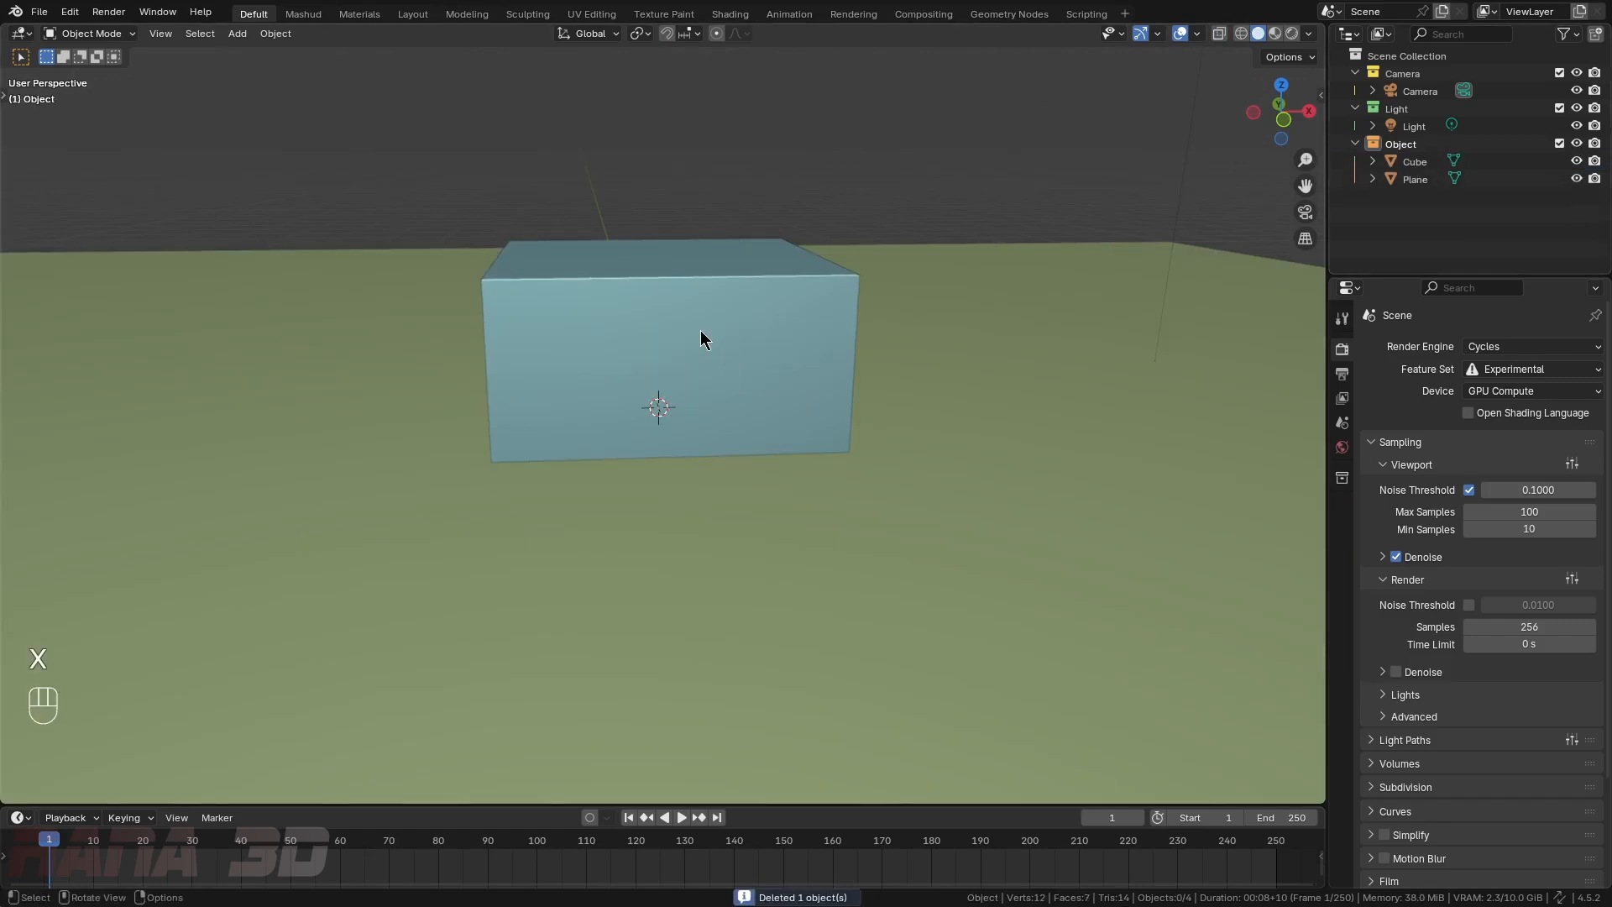
# - Move the cube up 1 m along the Z axis
pyautogui.moveTo(701, 339); pyautogui.dragTo(753, 421, button='middle')
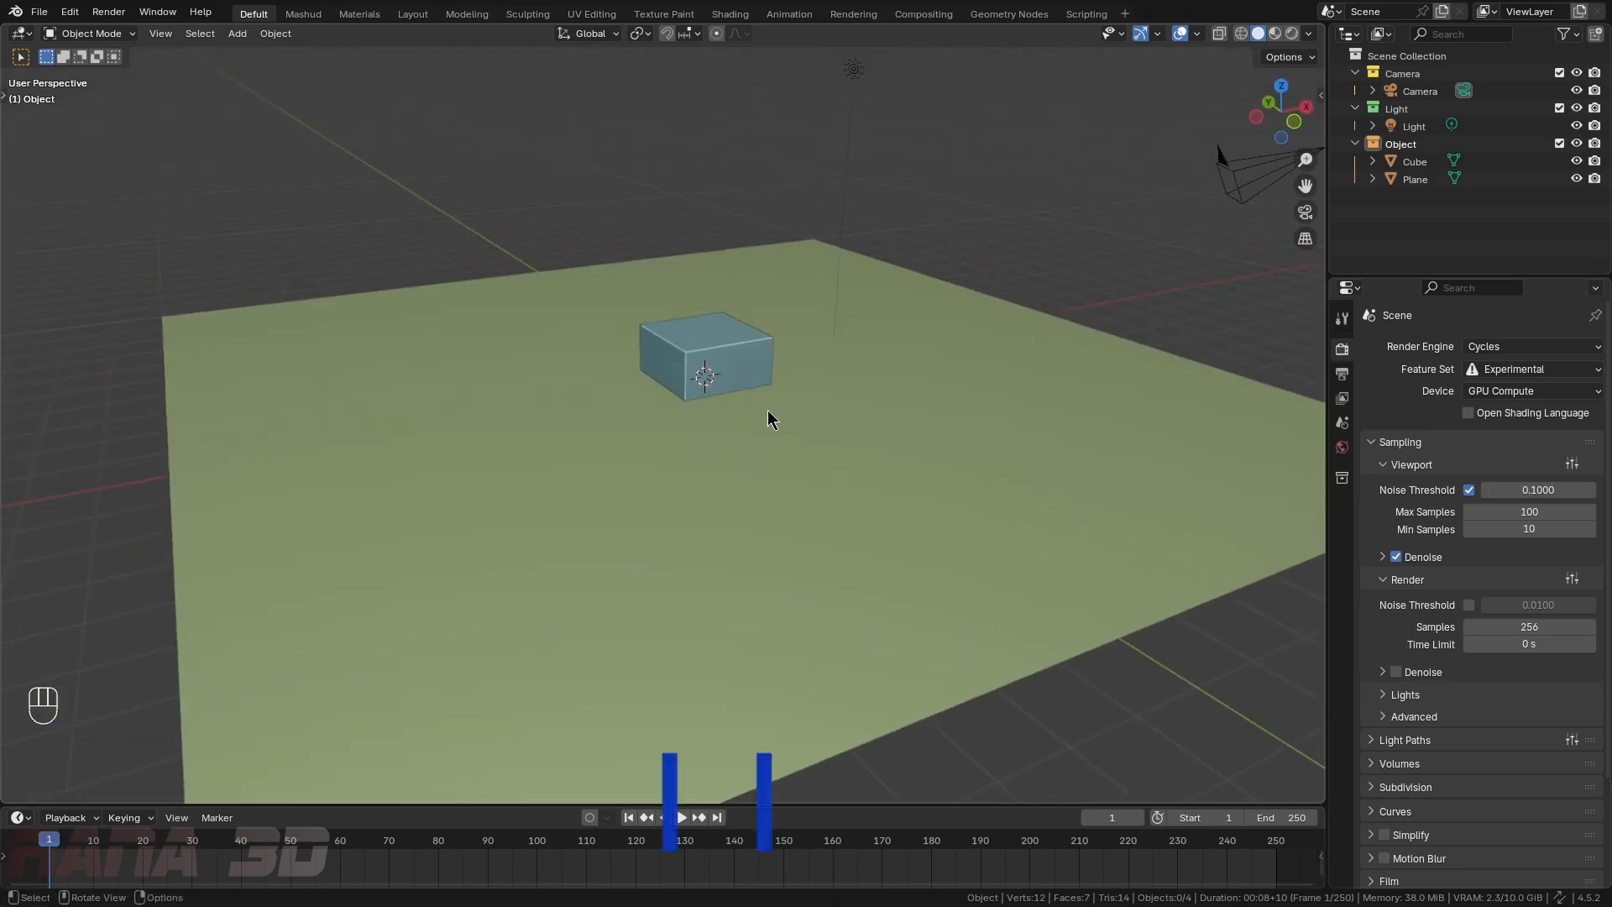
pyautogui.click(724, 357)
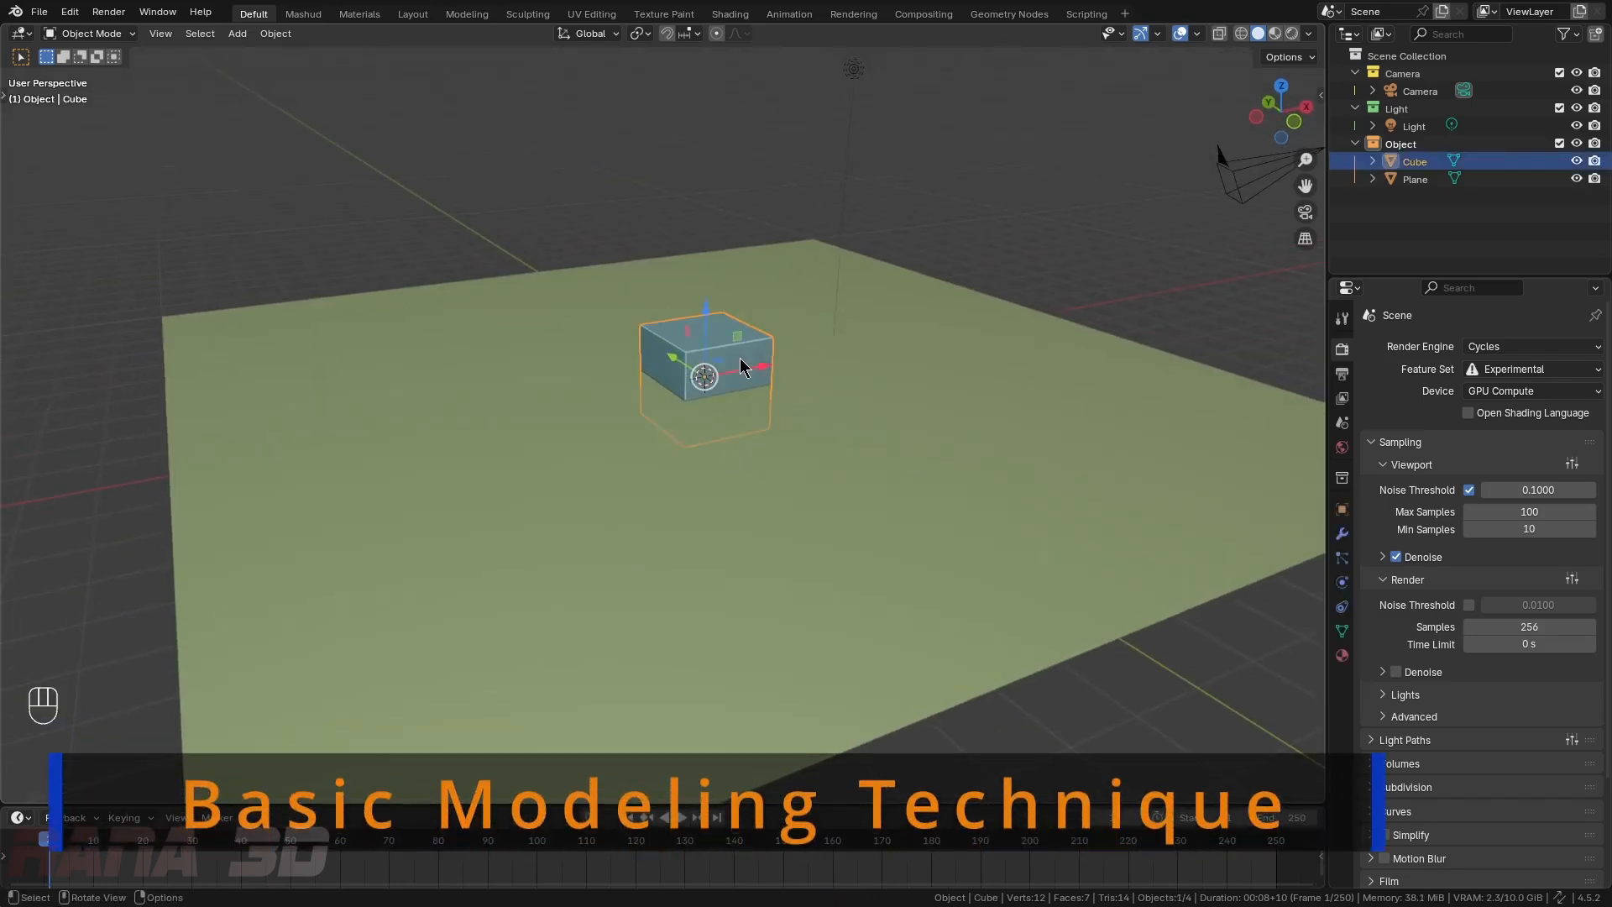
pyautogui.press('g')
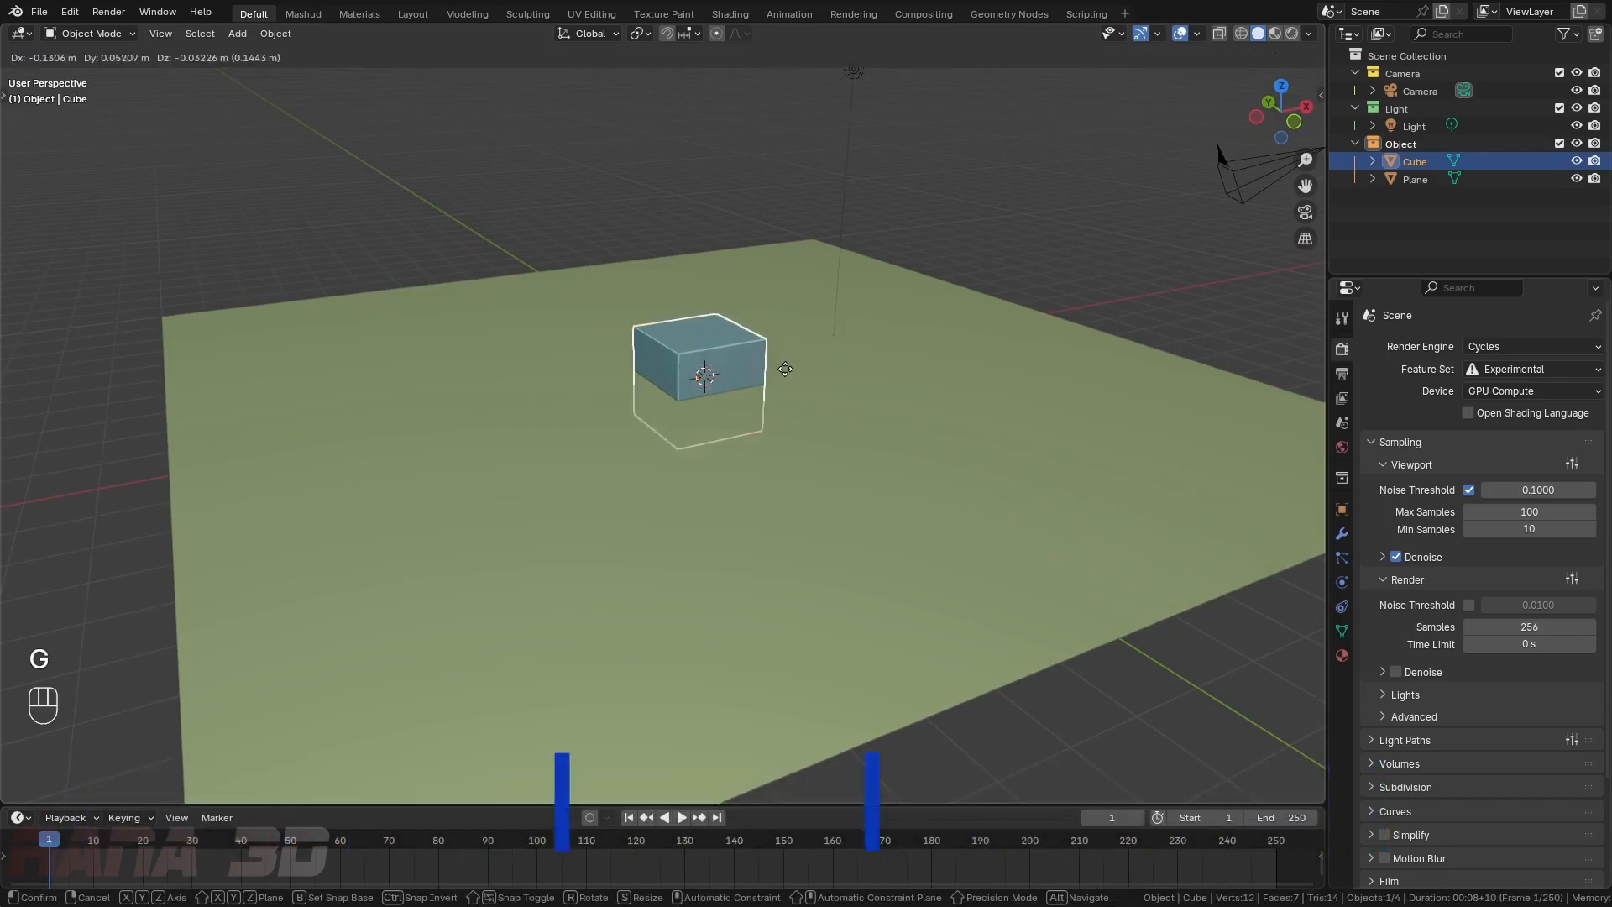
pyautogui.press('z')
pyautogui.press('KP_1')
pyautogui.press('KP_Enter')
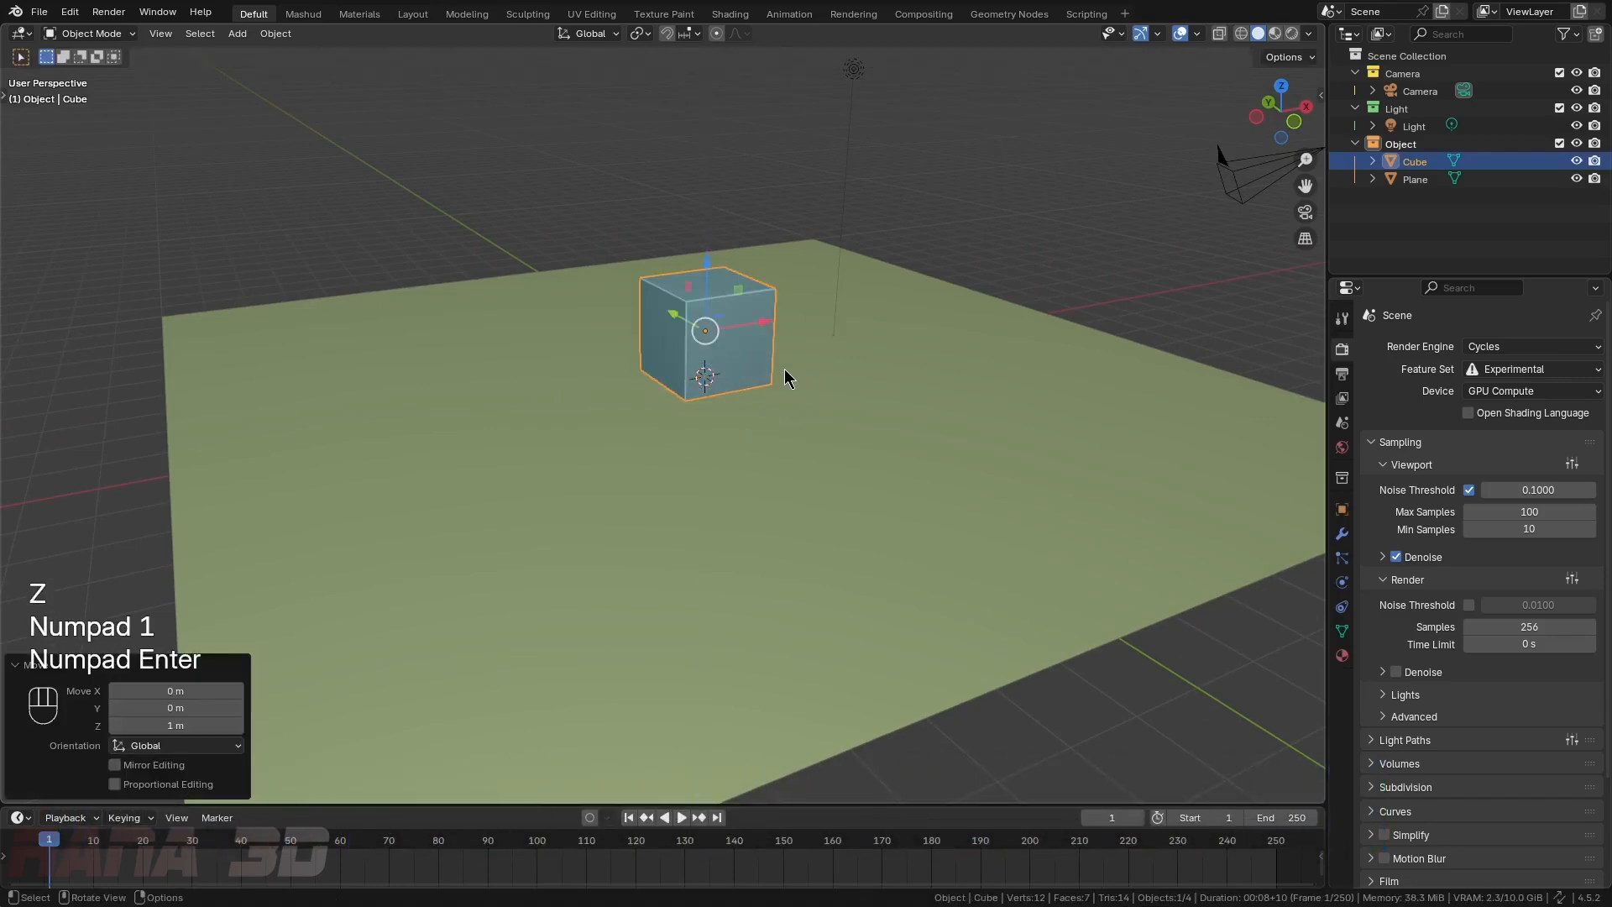
# - Select the plane and switch it to Edit Mode
pyautogui.moveTo(733, 379)
pyautogui.mouseDown(button='middle')
pyautogui.moveTo(757, 320)
pyautogui.moveTo(694, 370)
pyautogui.moveTo(738, 349)
pyautogui.mouseUp(button='middle')
pyautogui.click(579, 433)
pyautogui.moveTo(579, 432); pyautogui.dragTo(735, 384, button='middle')
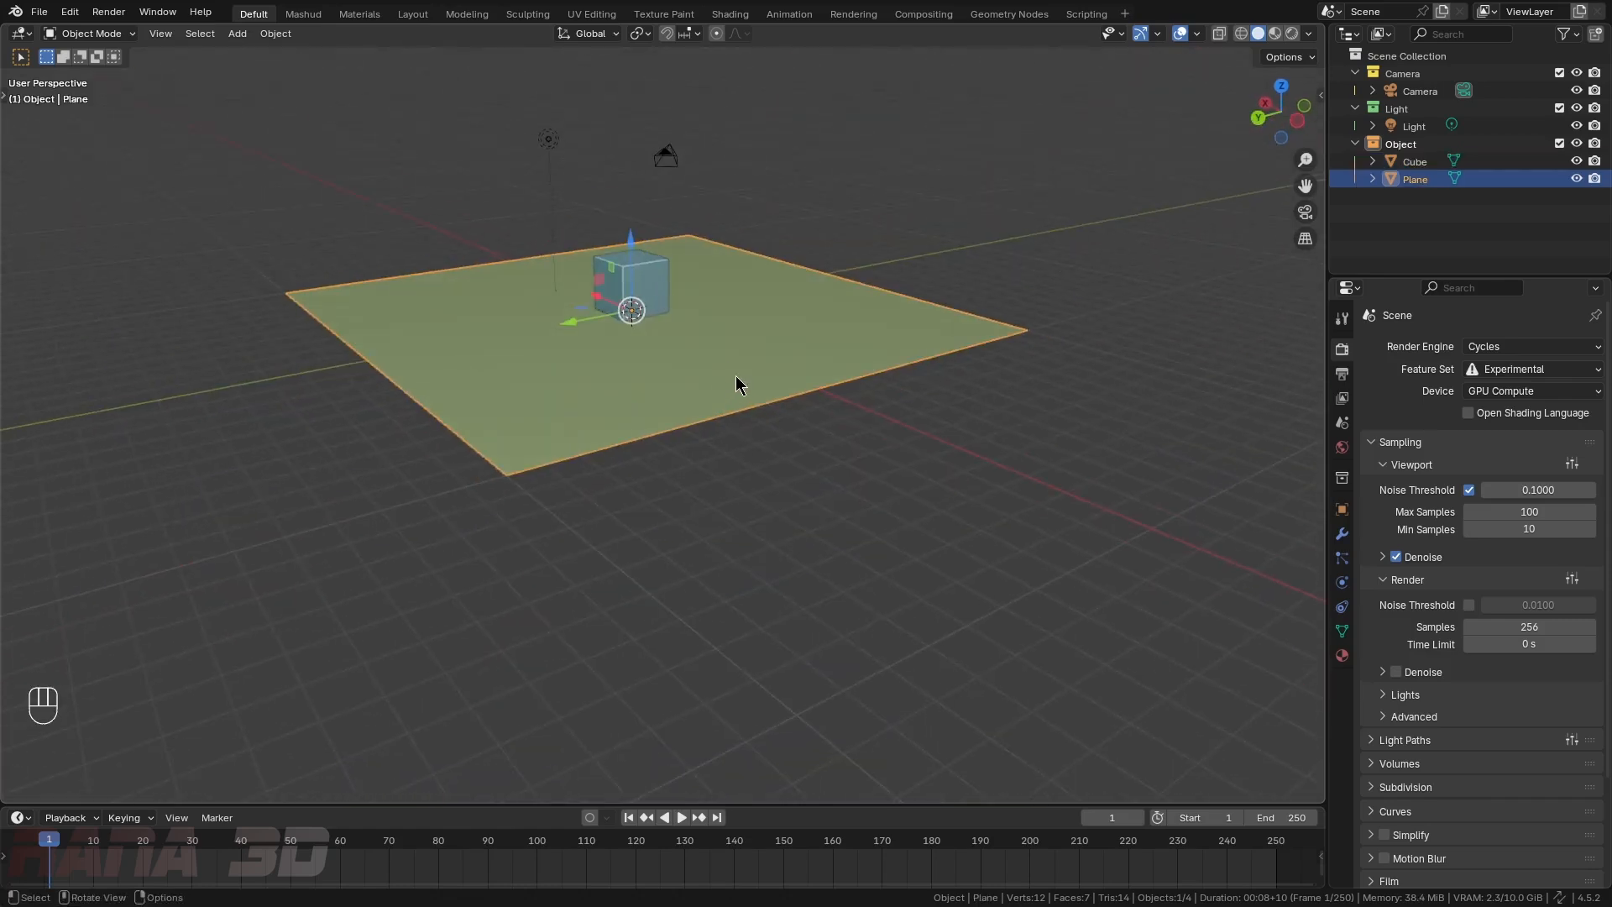
pyautogui.keyDown('shift'); pyautogui.moveTo(677, 340); pyautogui.dragTo(824, 406, button='middle'); pyautogui.keyUp('shift')
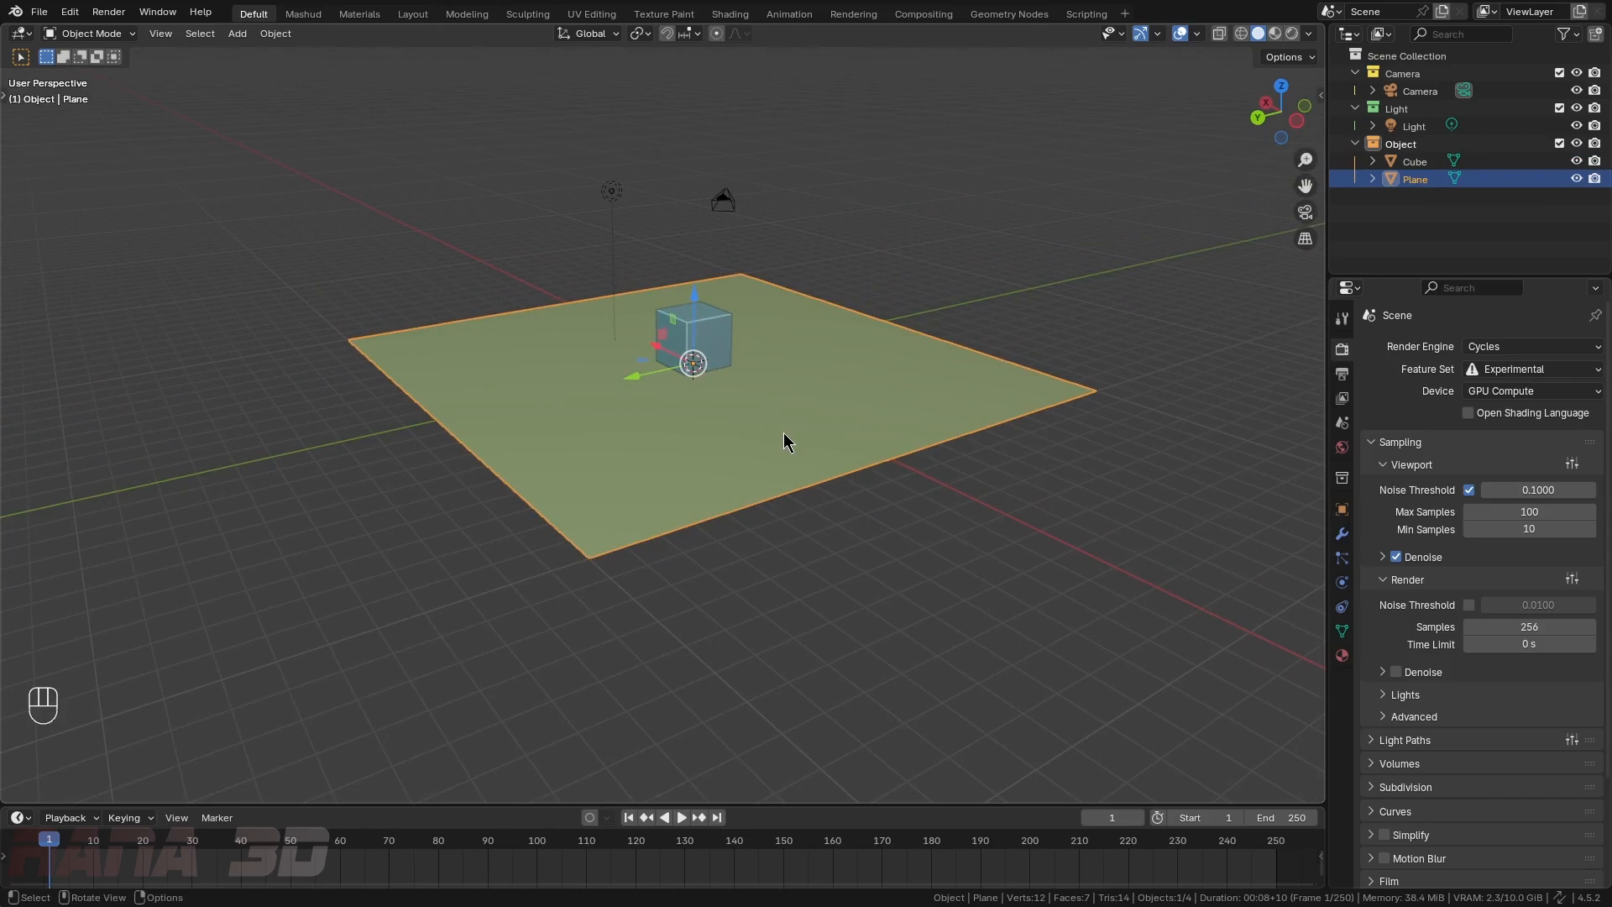
pyautogui.moveTo(965, 417); pyautogui.dragTo(856, 394, button='middle')
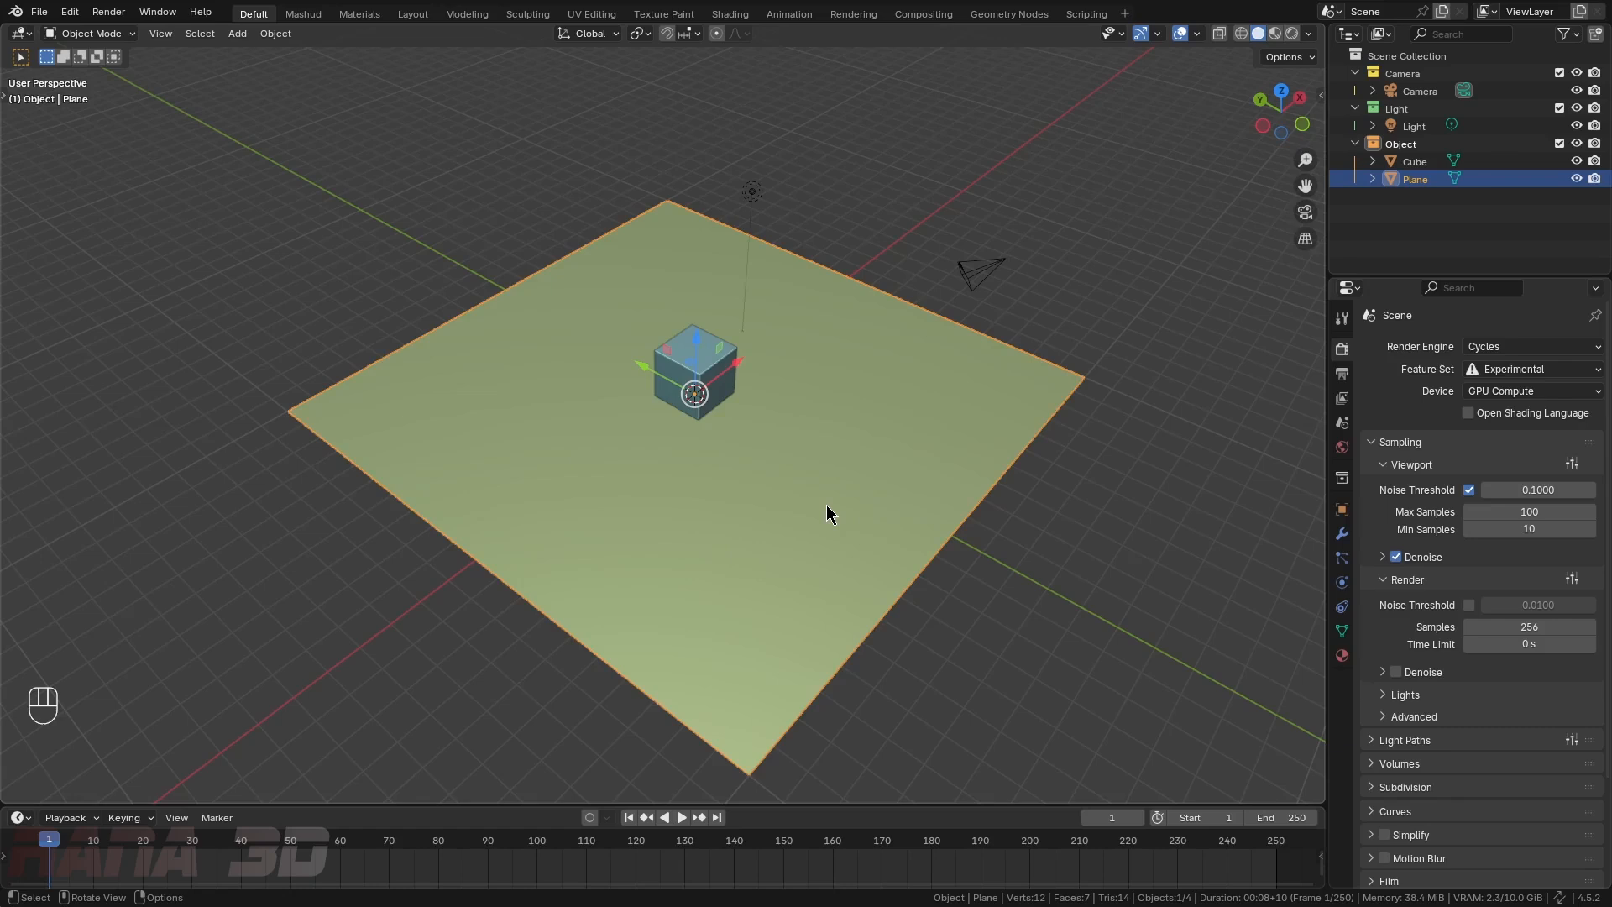
pyautogui.moveTo(827, 506); pyautogui.dragTo(774, 541, button='middle')
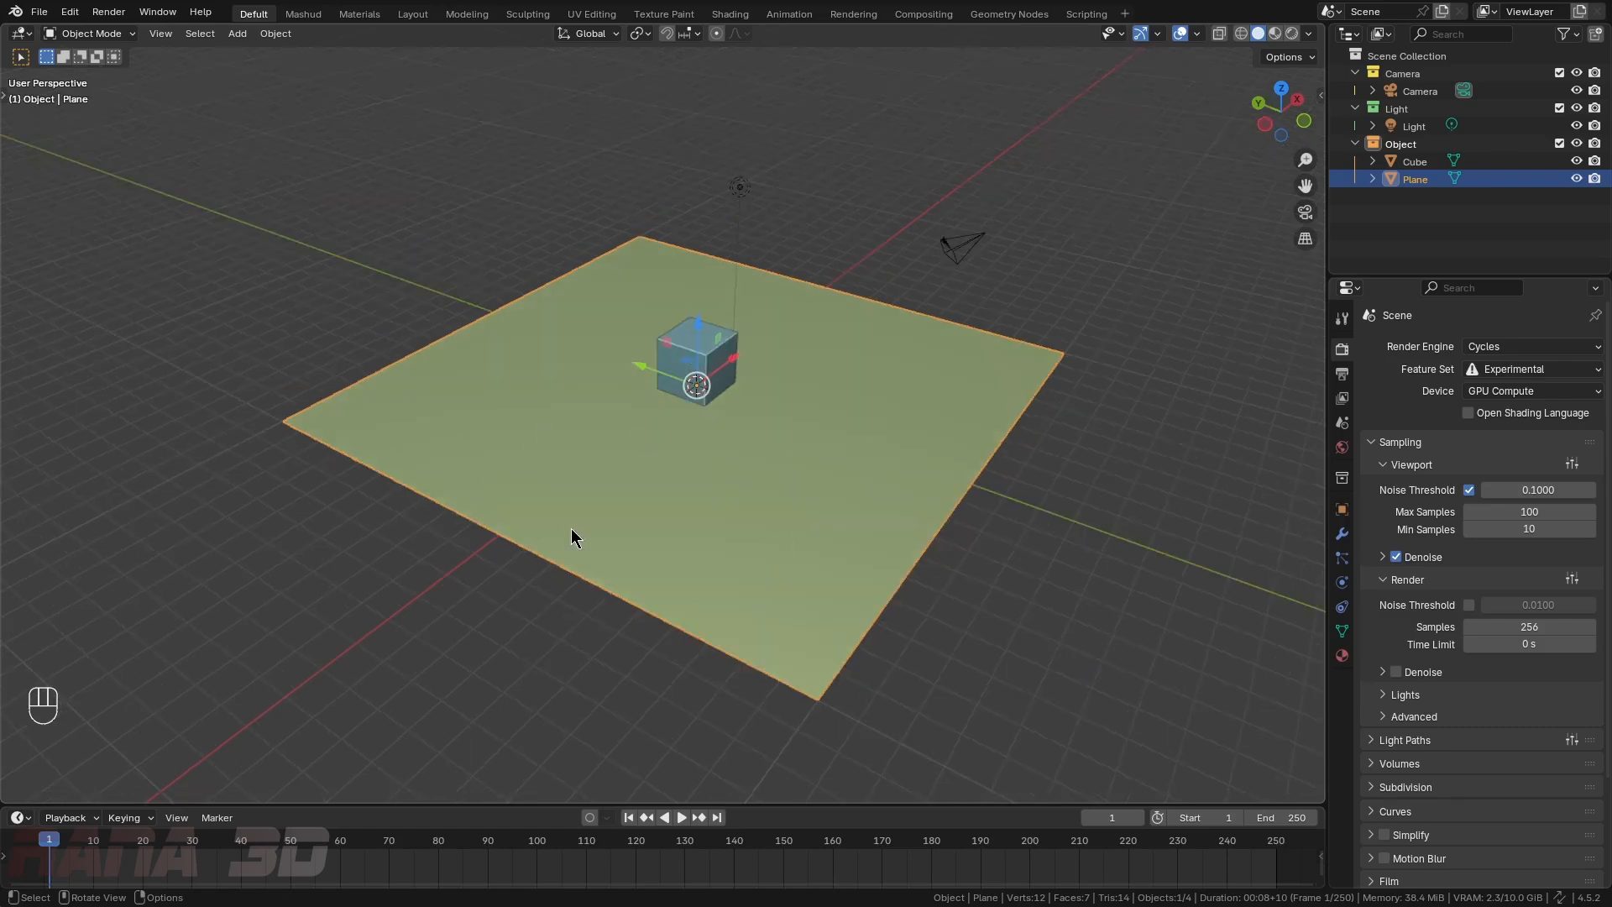
pyautogui.press('Tab')
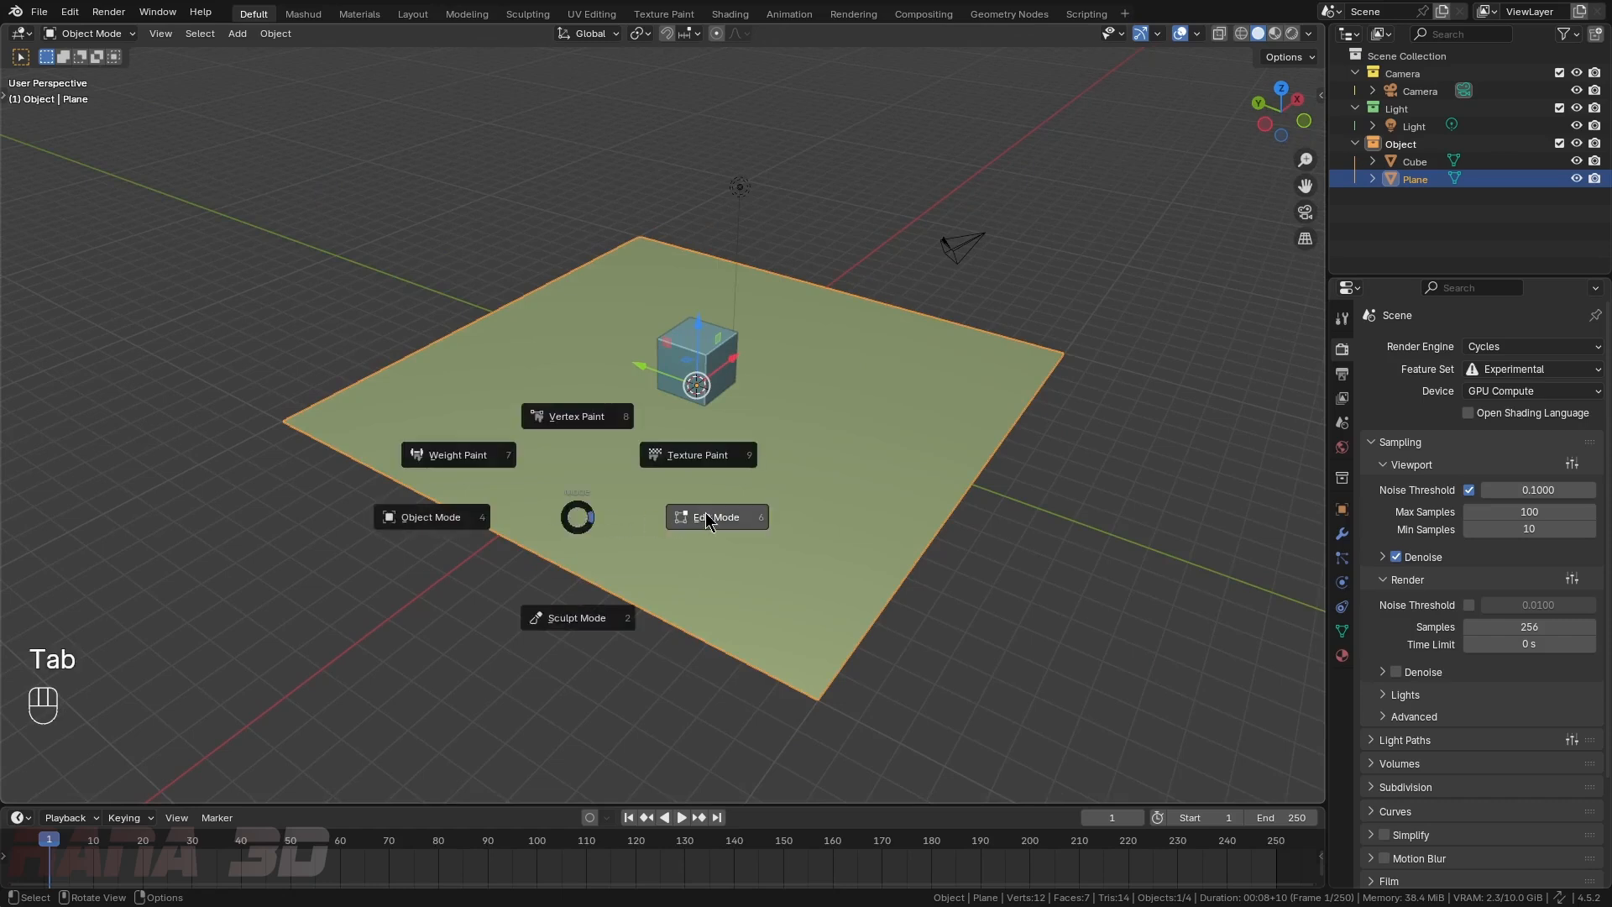
# - Subdivide the plane and set the number of cuts to 10
pyautogui.moveTo(712, 512); pyautogui.dragTo(698, 425, button='middle')
pyautogui.rightClick(698, 425)
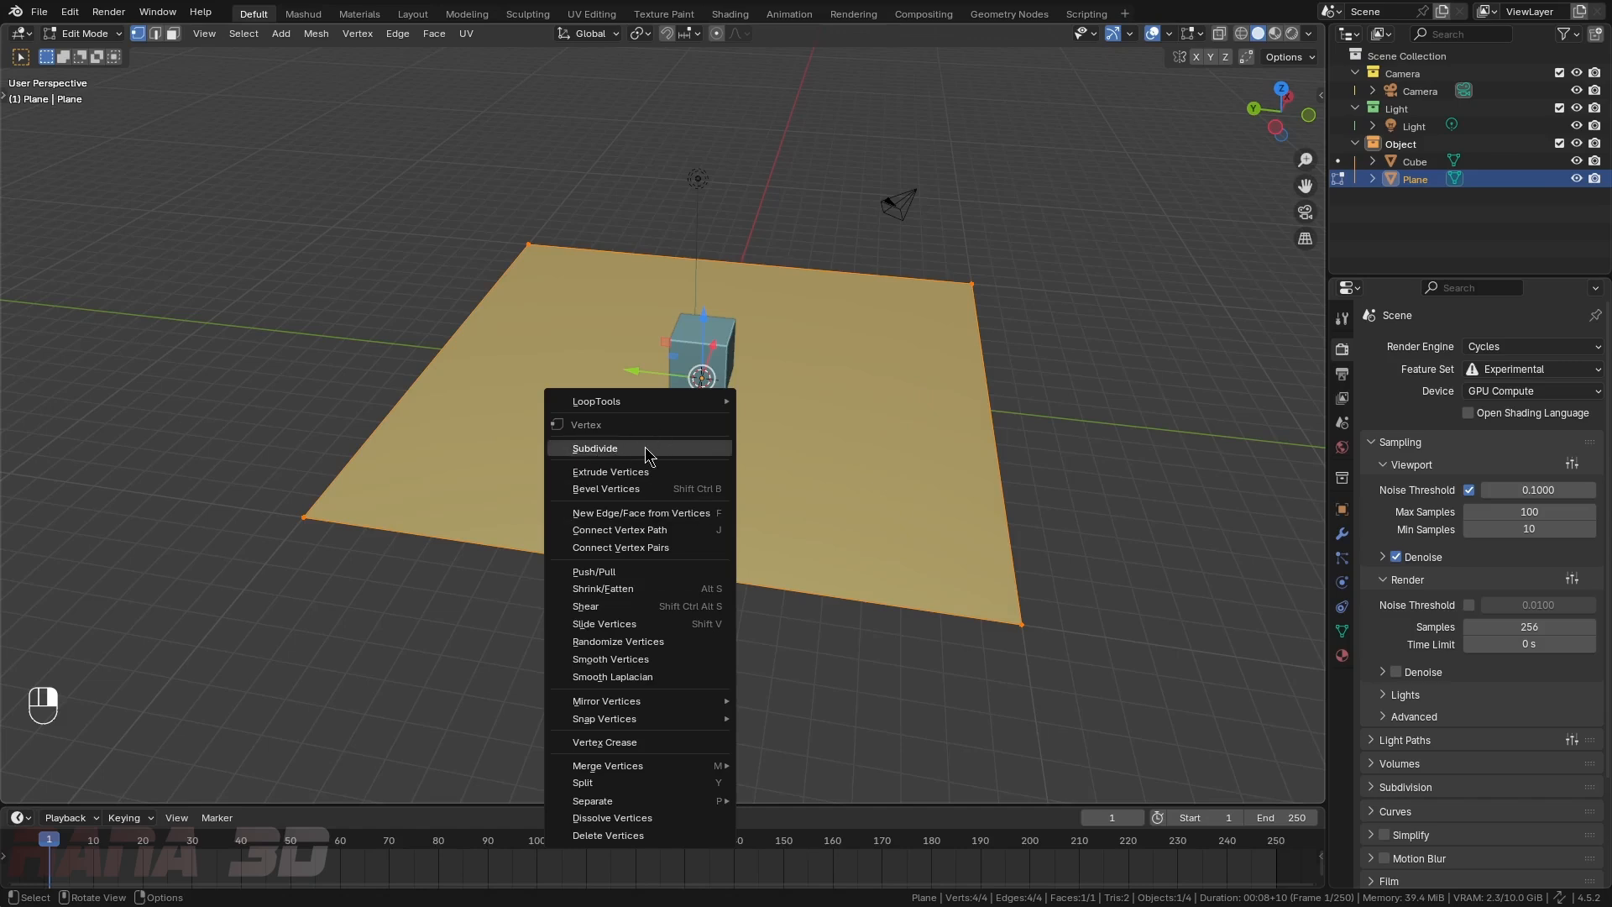
pyautogui.click(595, 448)
pyautogui.moveTo(612, 449); pyautogui.dragTo(464, 194, button='middle')
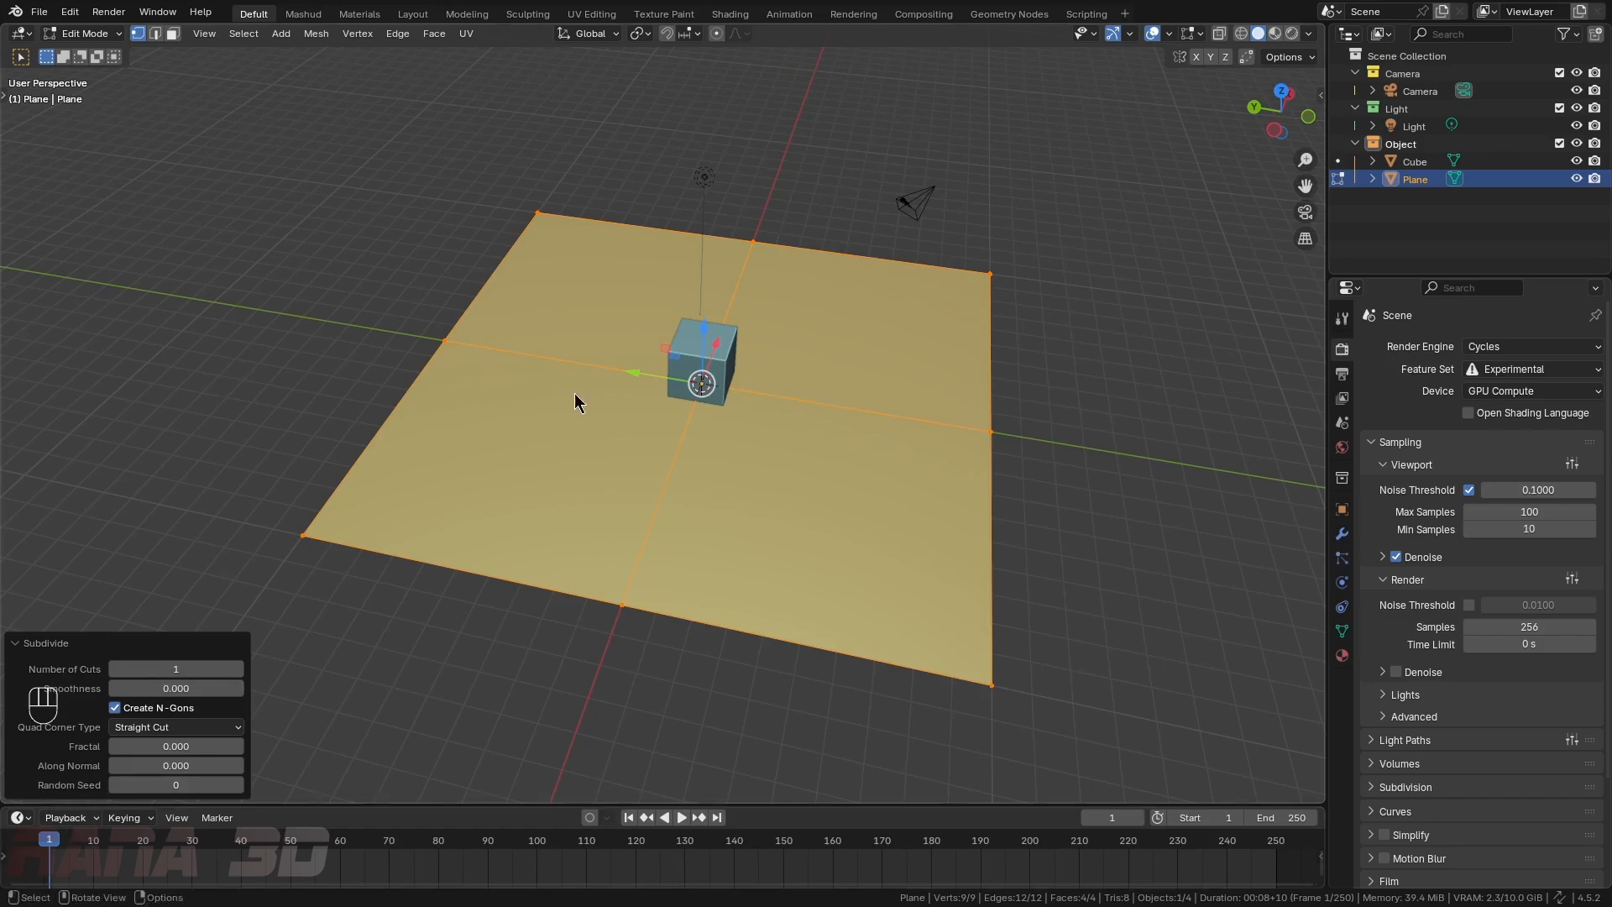
pyautogui.click(187, 668)
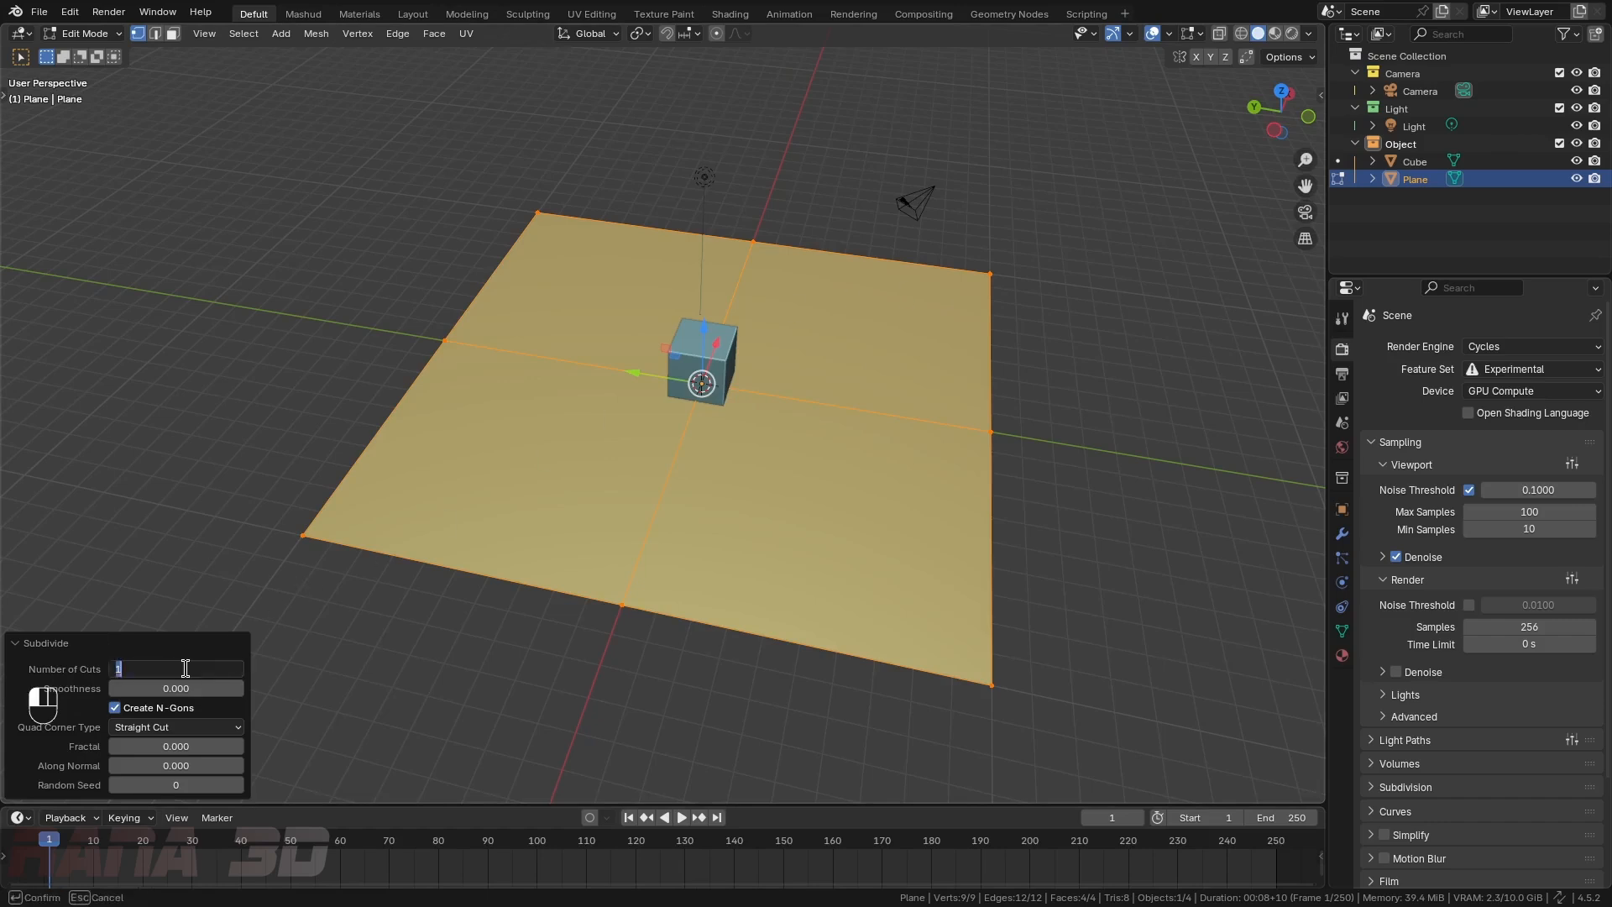
pyautogui.write('10')
pyautogui.press('Return')
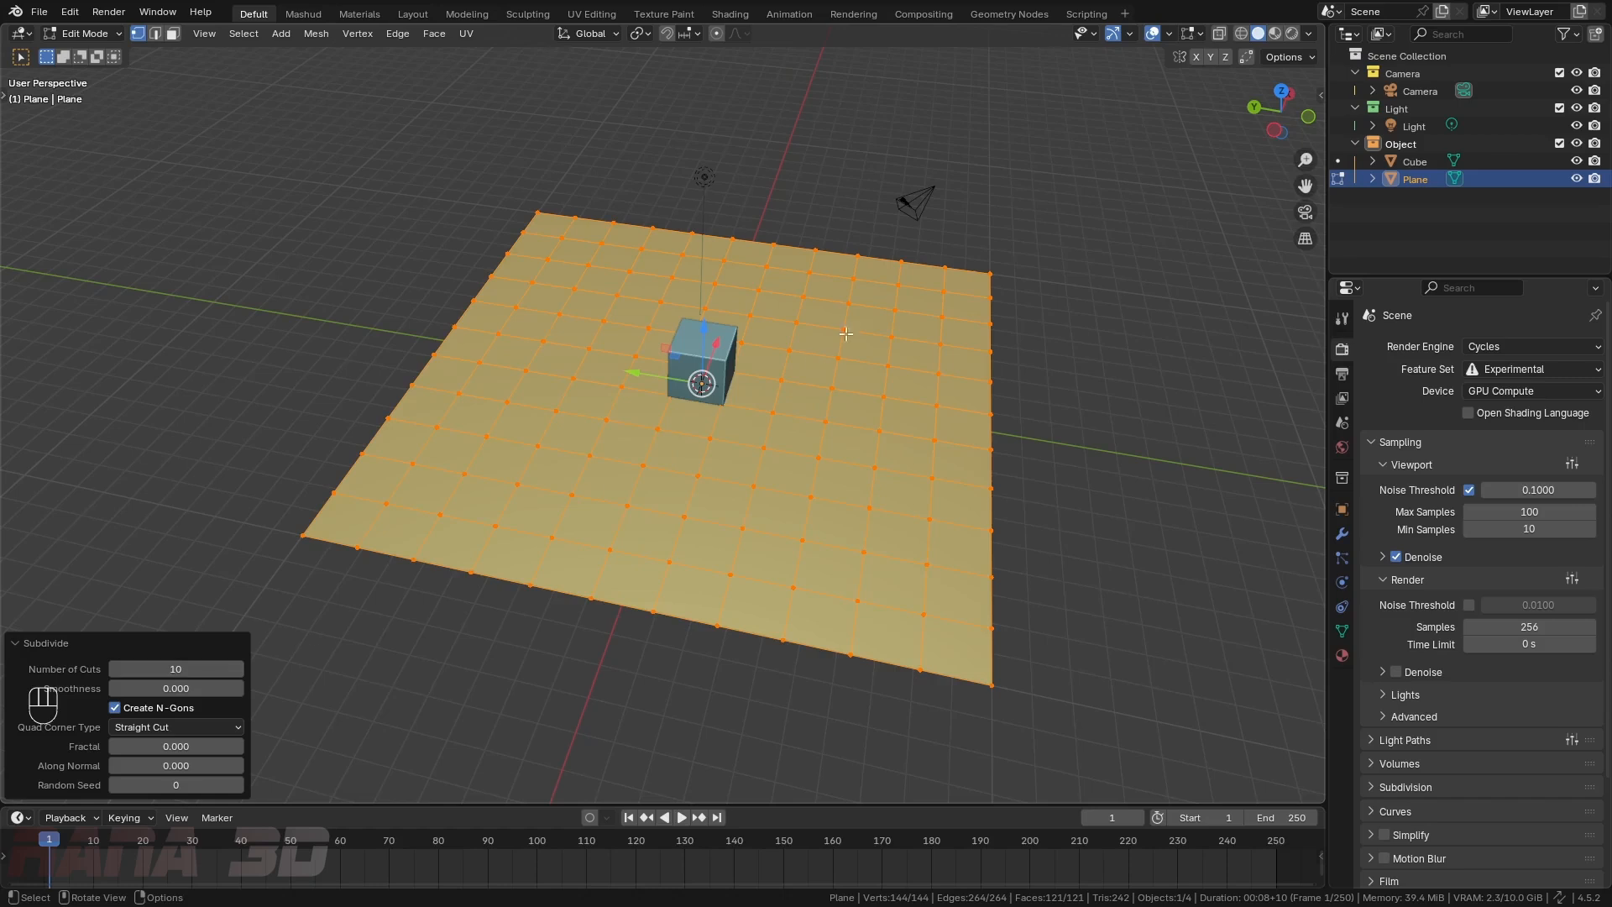
# - Set the subdivision's Fractal value to 0.380 to roughen the plane into uneven terrain
pyautogui.moveTo(930, 476); pyautogui.dragTo(839, 448, button='middle')
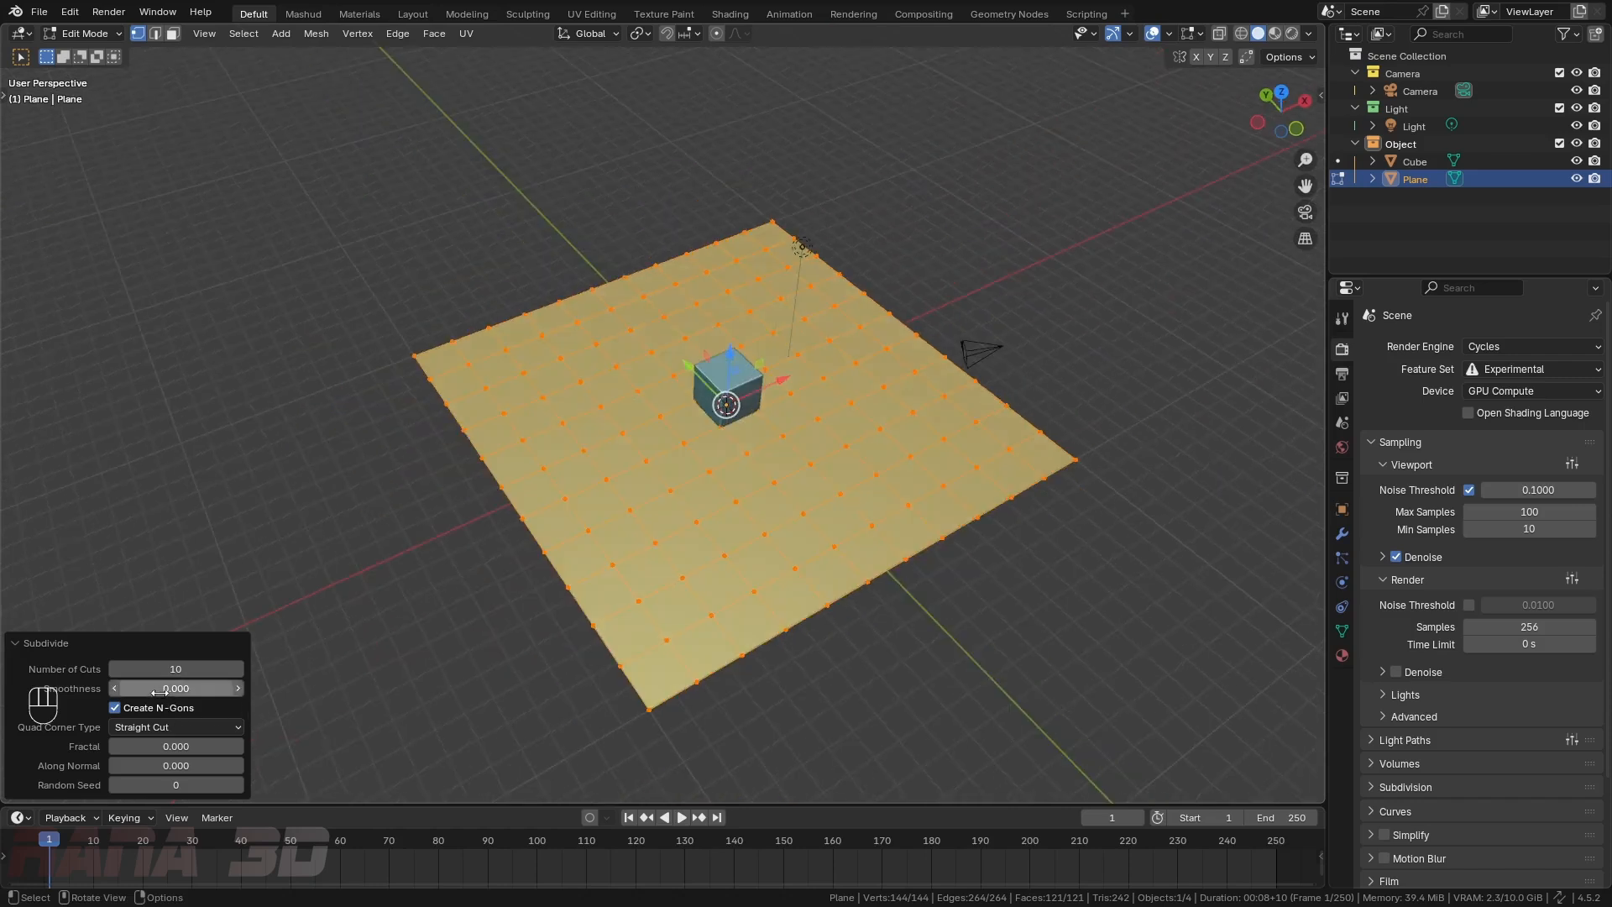
pyautogui.moveTo(176, 687)
pyautogui.mouseDown()
pyautogui.moveTo(195, 688)
pyautogui.moveTo(176, 689)
pyautogui.mouseUp()
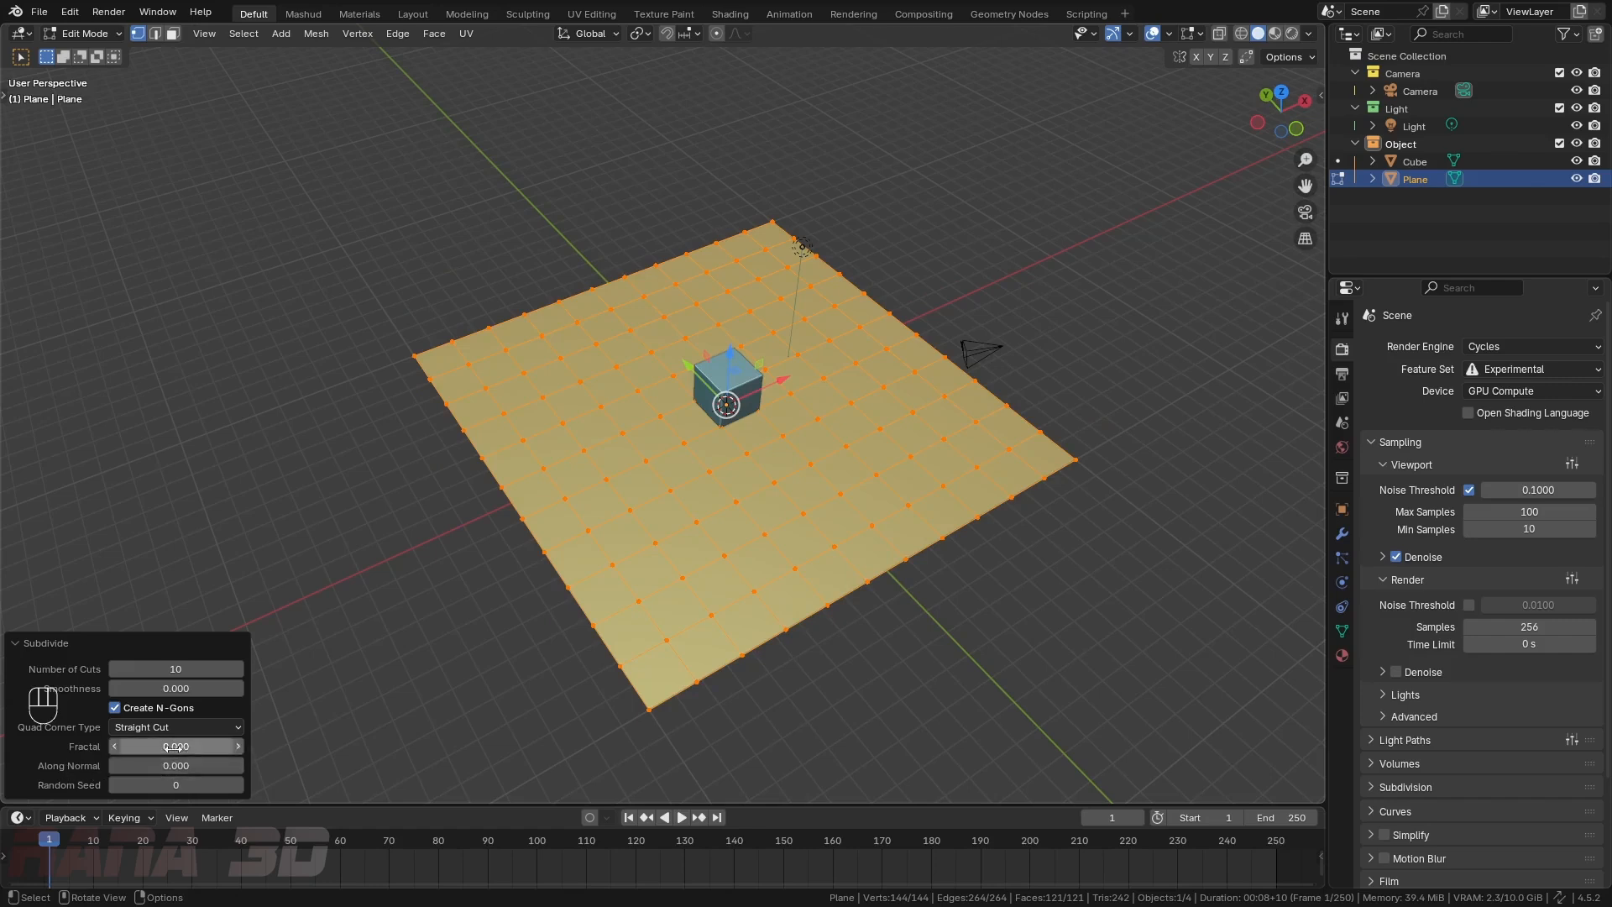
pyautogui.moveTo(176, 746); pyautogui.dragTo(210, 746)
pyautogui.moveTo(739, 453); pyautogui.dragTo(801, 382, button='middle')
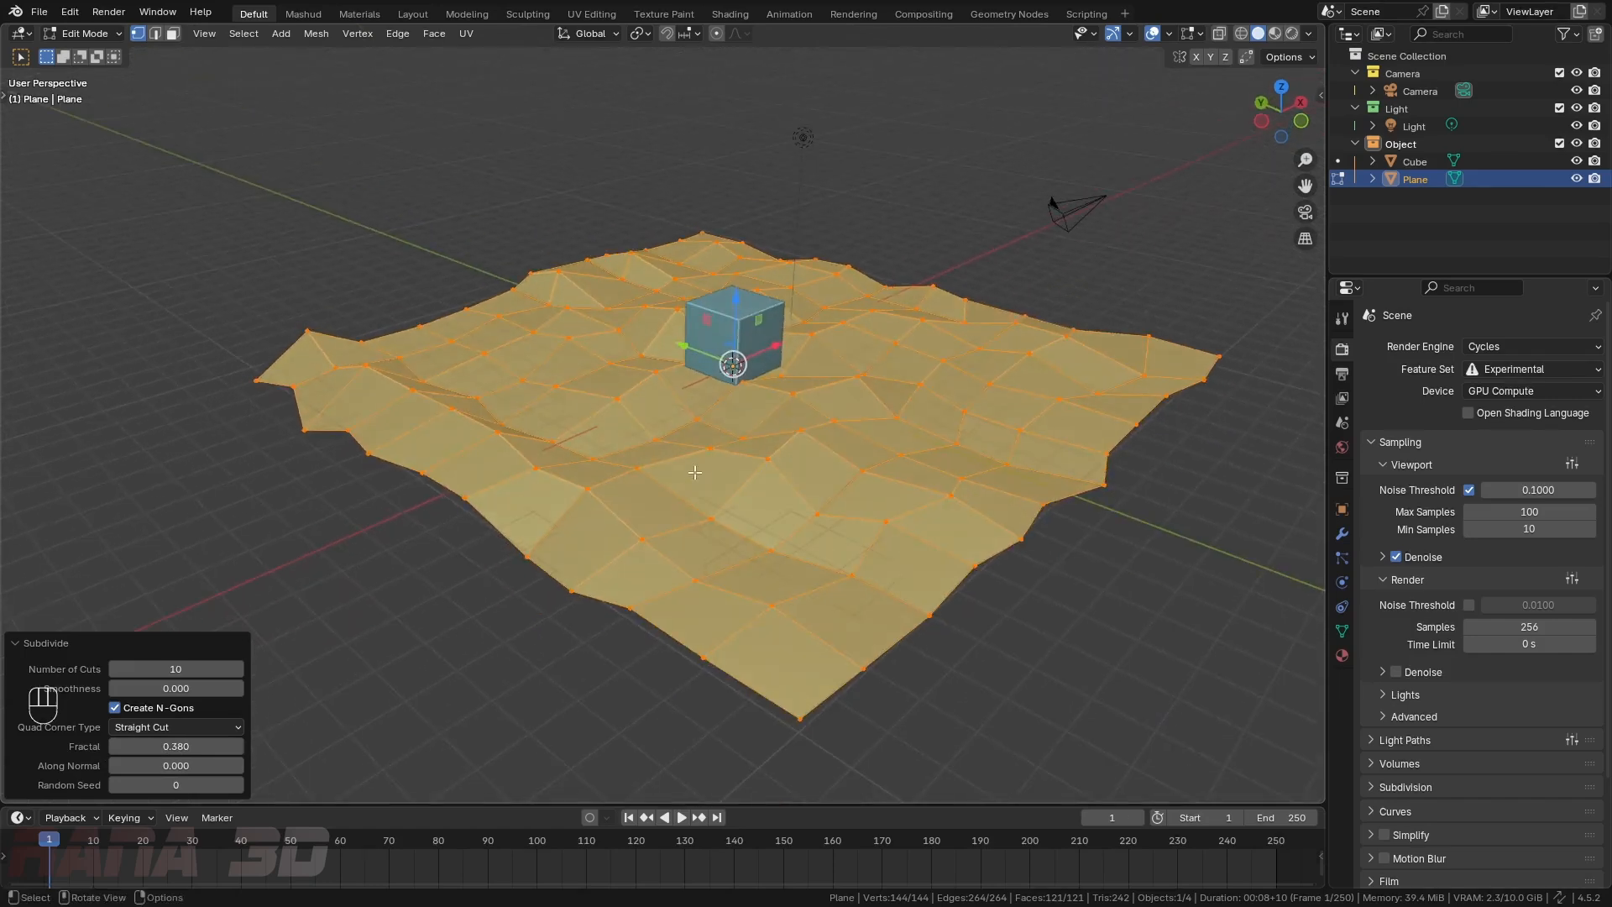
pyautogui.moveTo(695, 471)
pyautogui.mouseDown(button='middle')
pyautogui.moveTo(695, 425)
pyautogui.moveTo(680, 454)
pyautogui.mouseUp(button='middle')
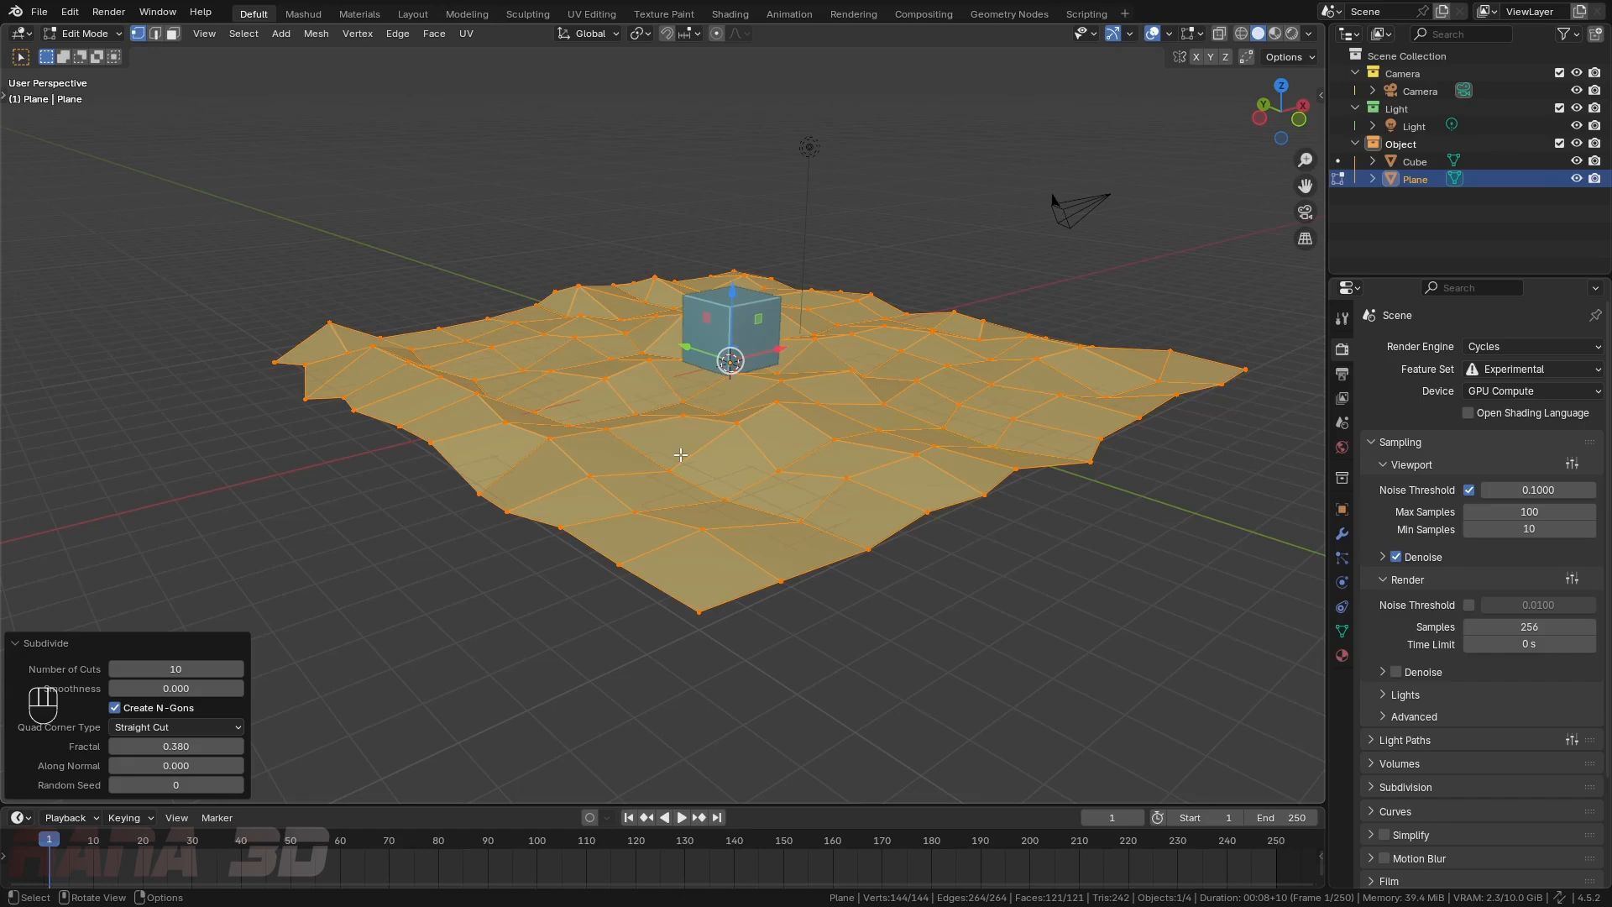
pyautogui.moveTo(650, 475); pyautogui.dragTo(362, 733, button='middle')
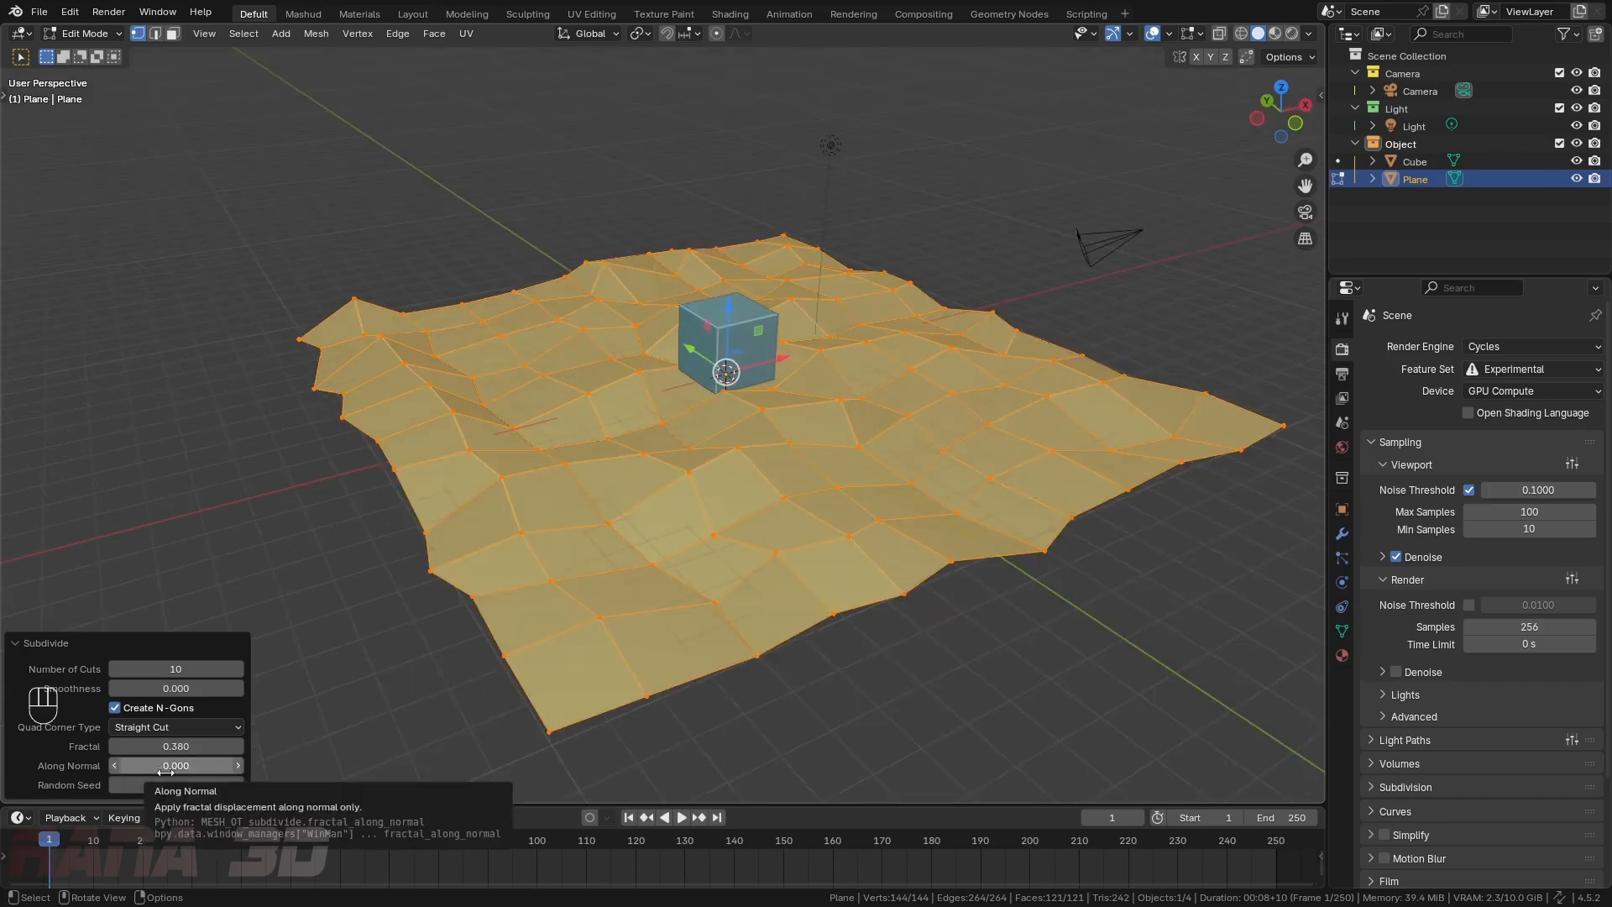
# - Try an Along Normal value of 1.000 and a different Random Seed on the plane's subdivision
pyautogui.moveTo(226, 765); pyautogui.dragTo(289, 765)
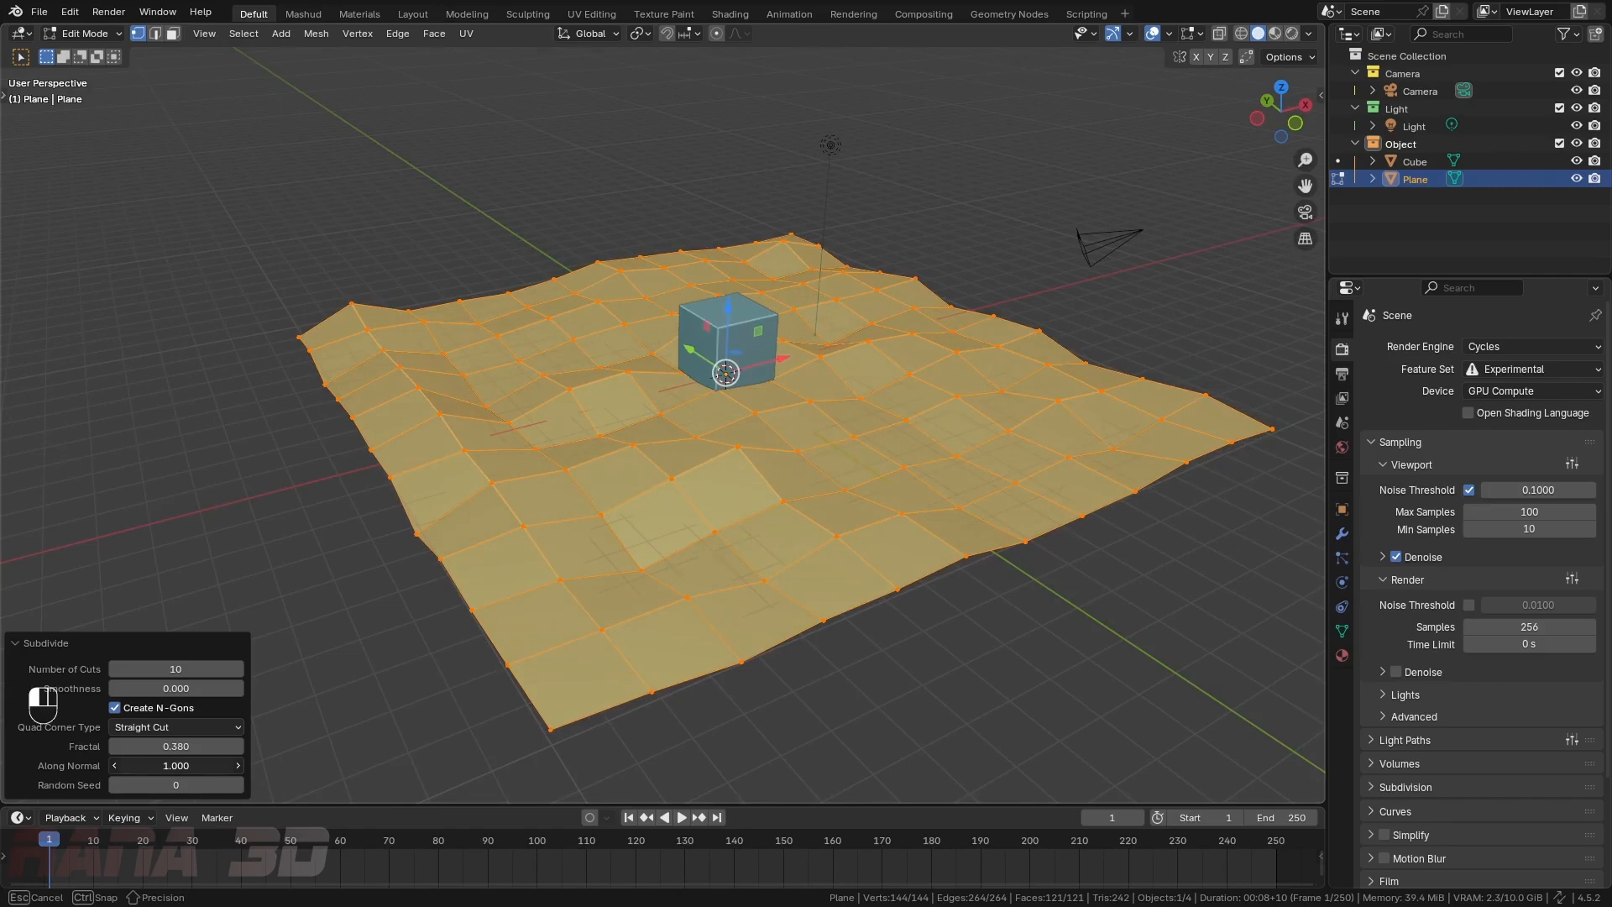
pyautogui.moveTo(722, 470); pyautogui.dragTo(434, 466, button='middle')
pyautogui.moveTo(575, 573); pyautogui.dragTo(470, 580, button='middle')
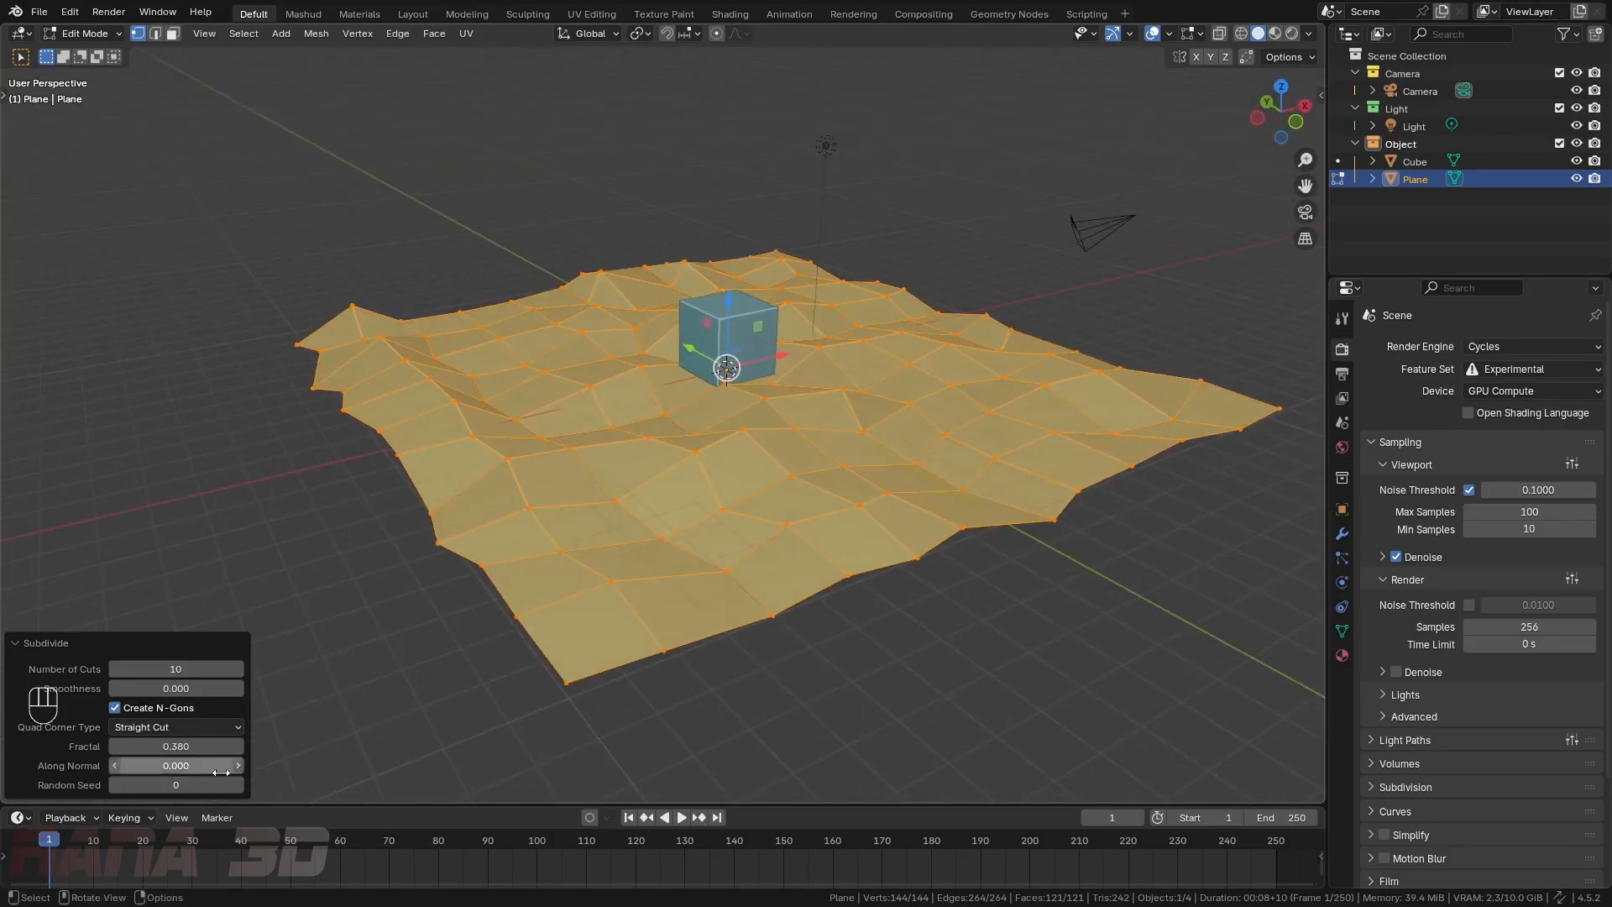
pyautogui.moveTo(220, 784); pyautogui.dragTo(277, 784)
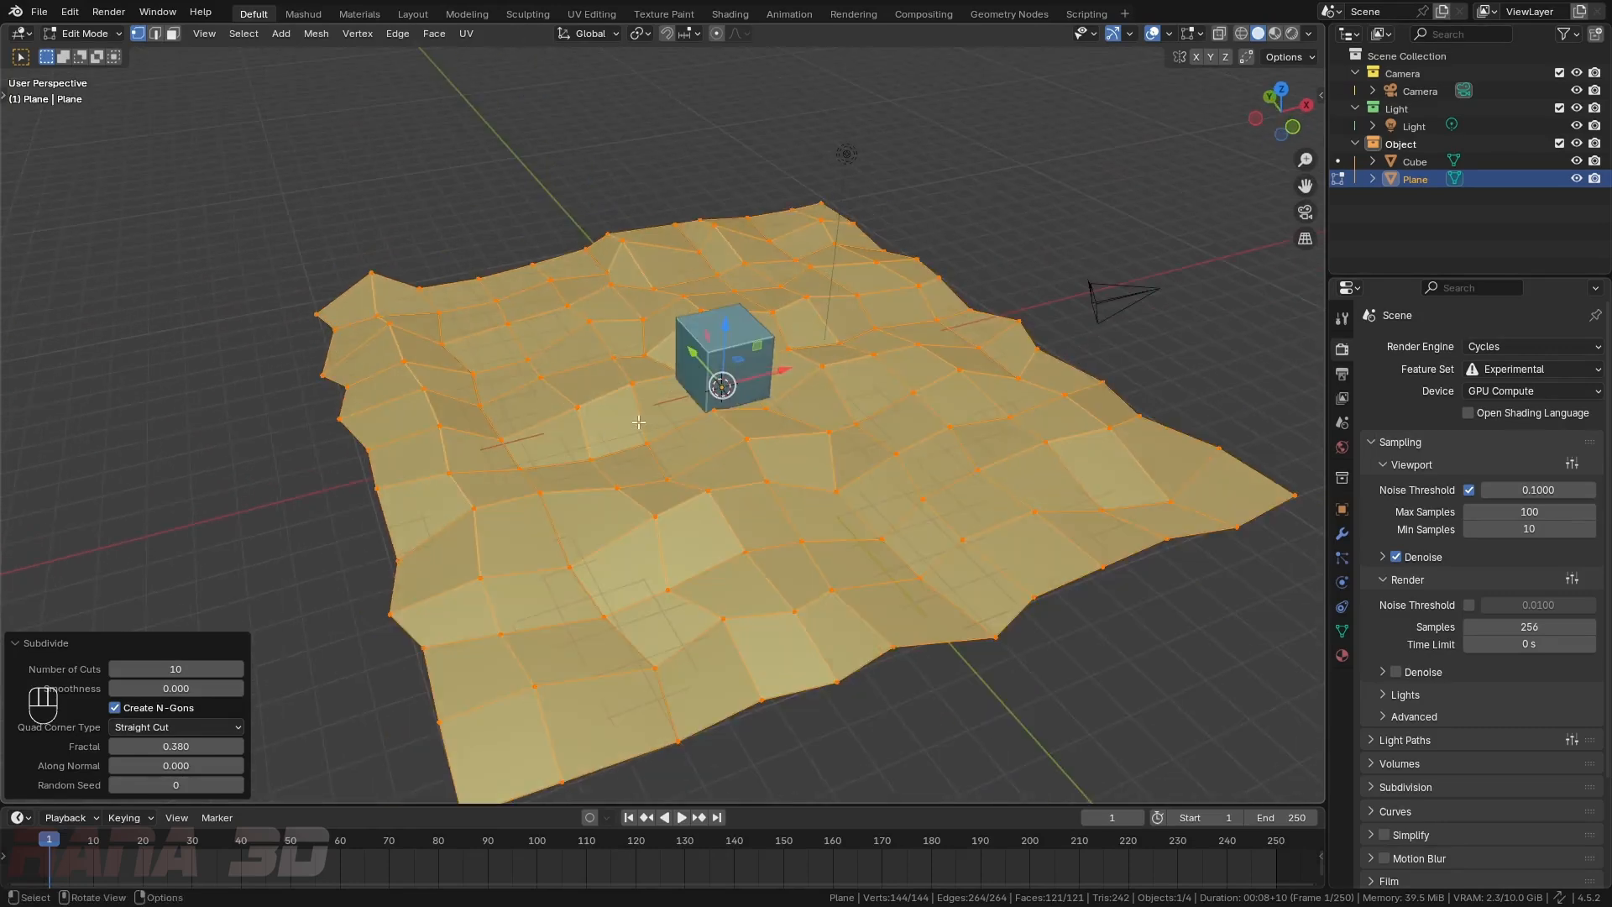
pyautogui.moveTo(639, 423); pyautogui.dragTo(709, 451, button='middle')
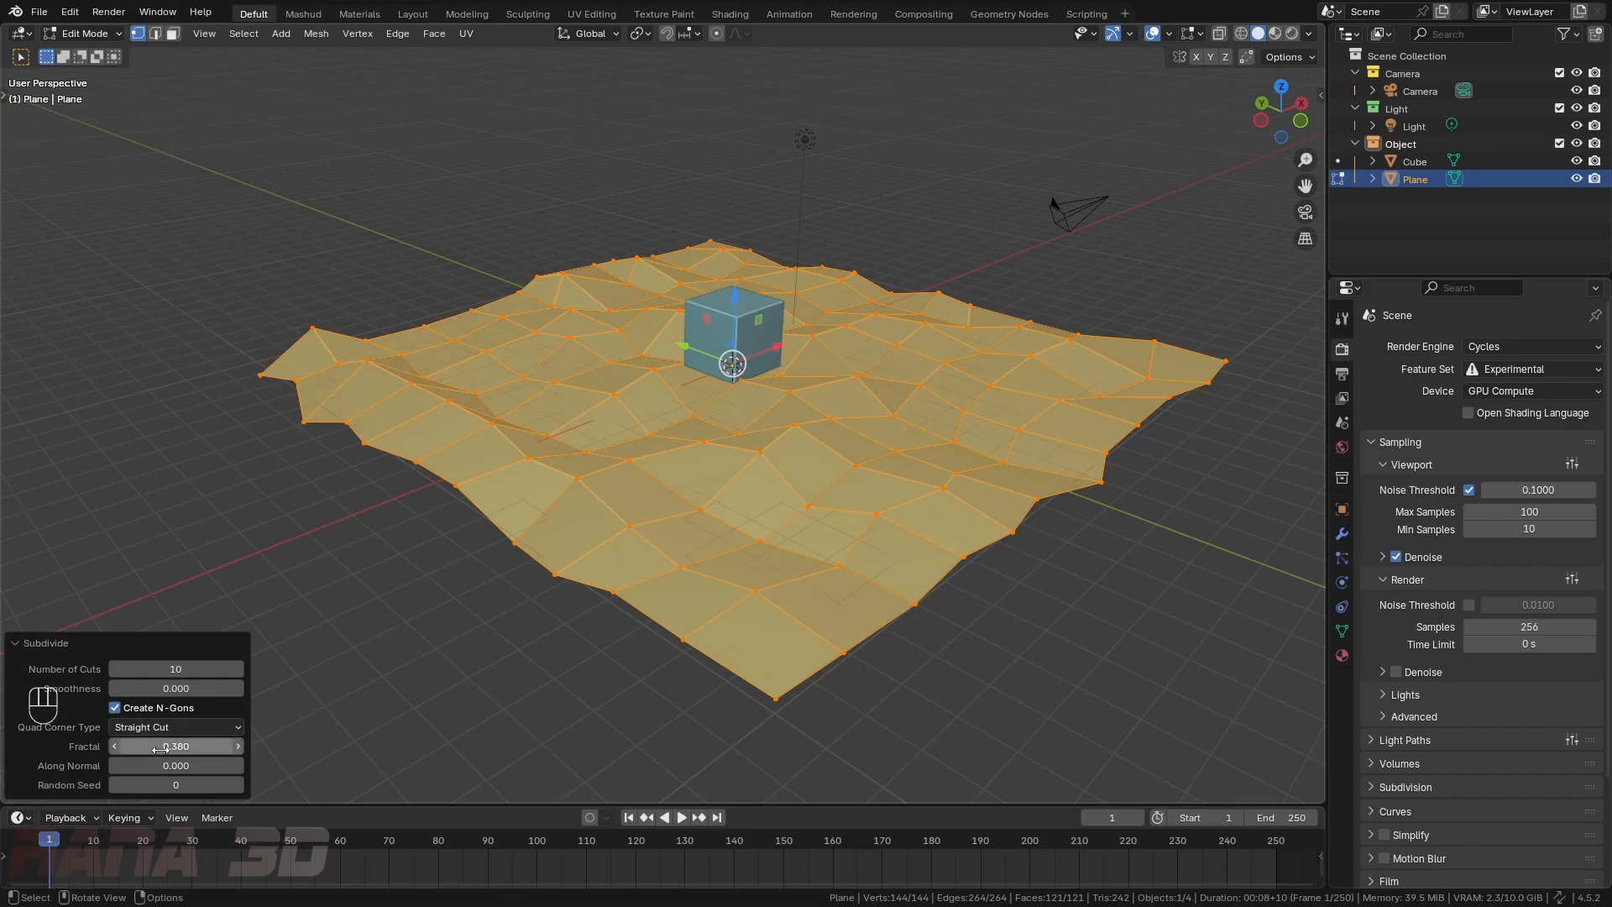
# - Raise the subdivision's Fractal value to 0.670 and set the number of cuts to 20
pyautogui.moveTo(173, 746); pyautogui.dragTo(239, 746)
pyautogui.click(171, 670)
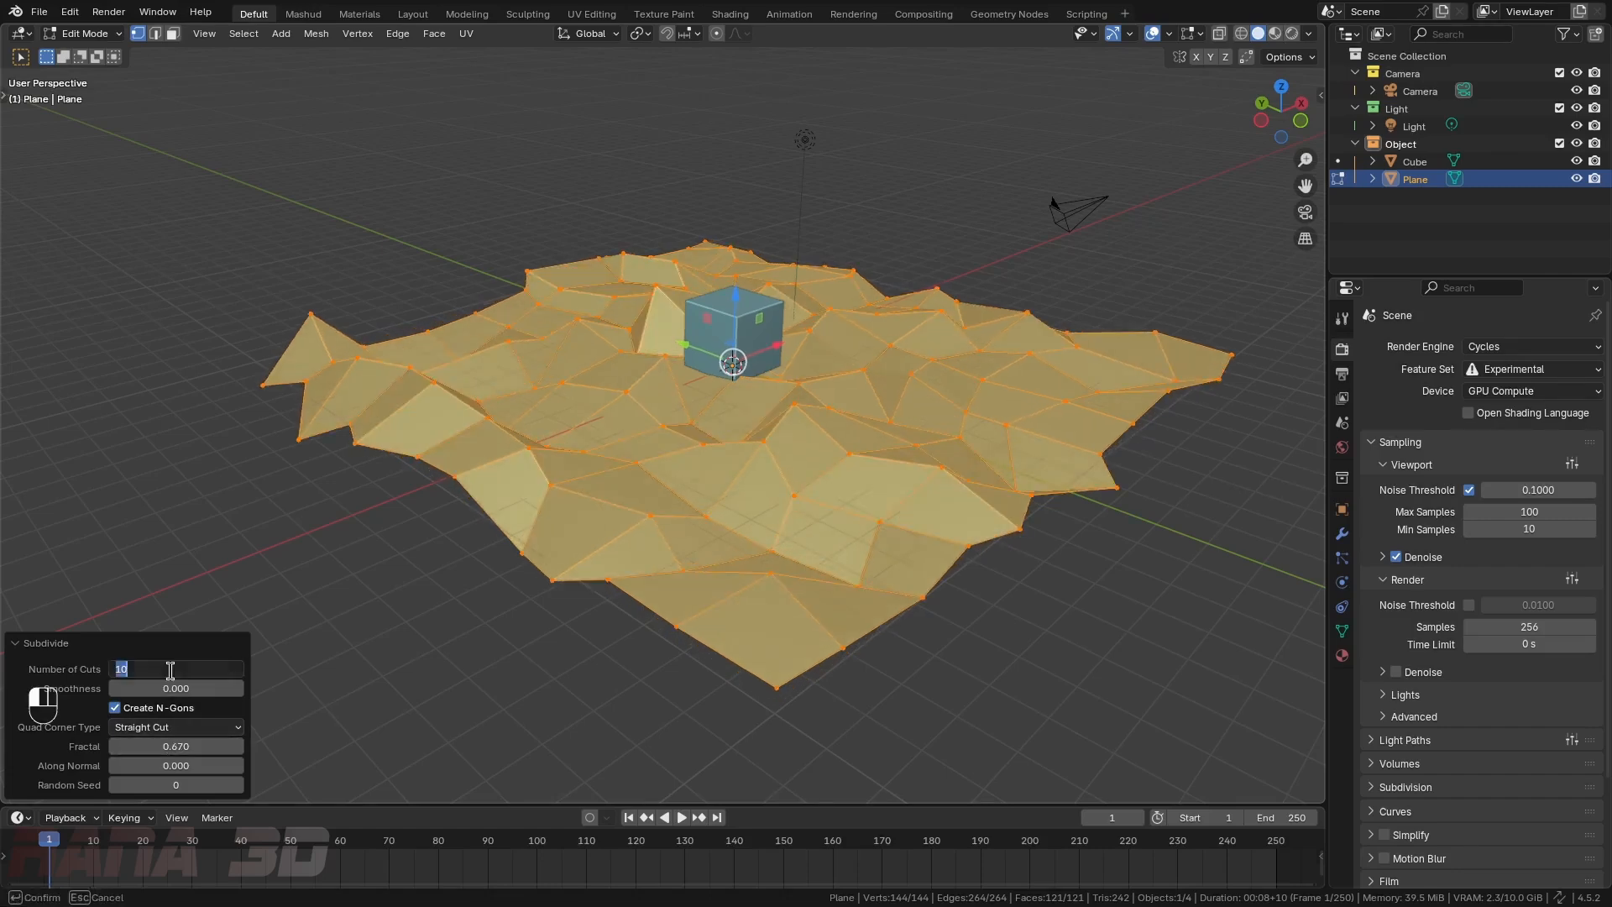
pyautogui.write('20')
pyautogui.press('Return')
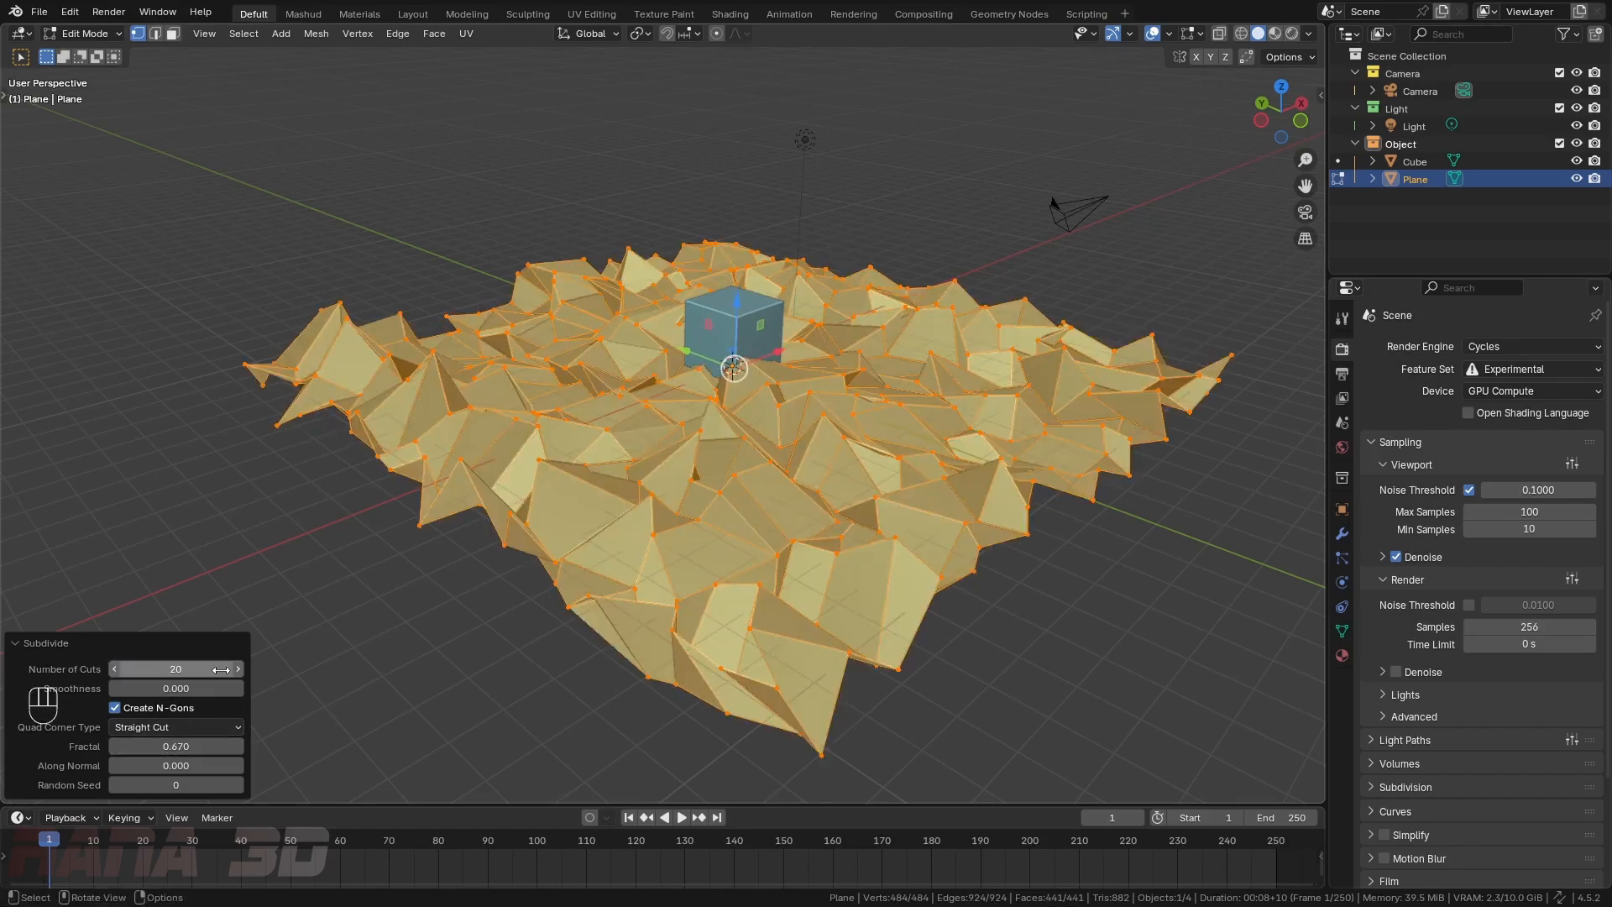
# - Set the plane subdivision's Smoothness to 1.000 and view the terrain from another angle
pyautogui.click(151, 688)
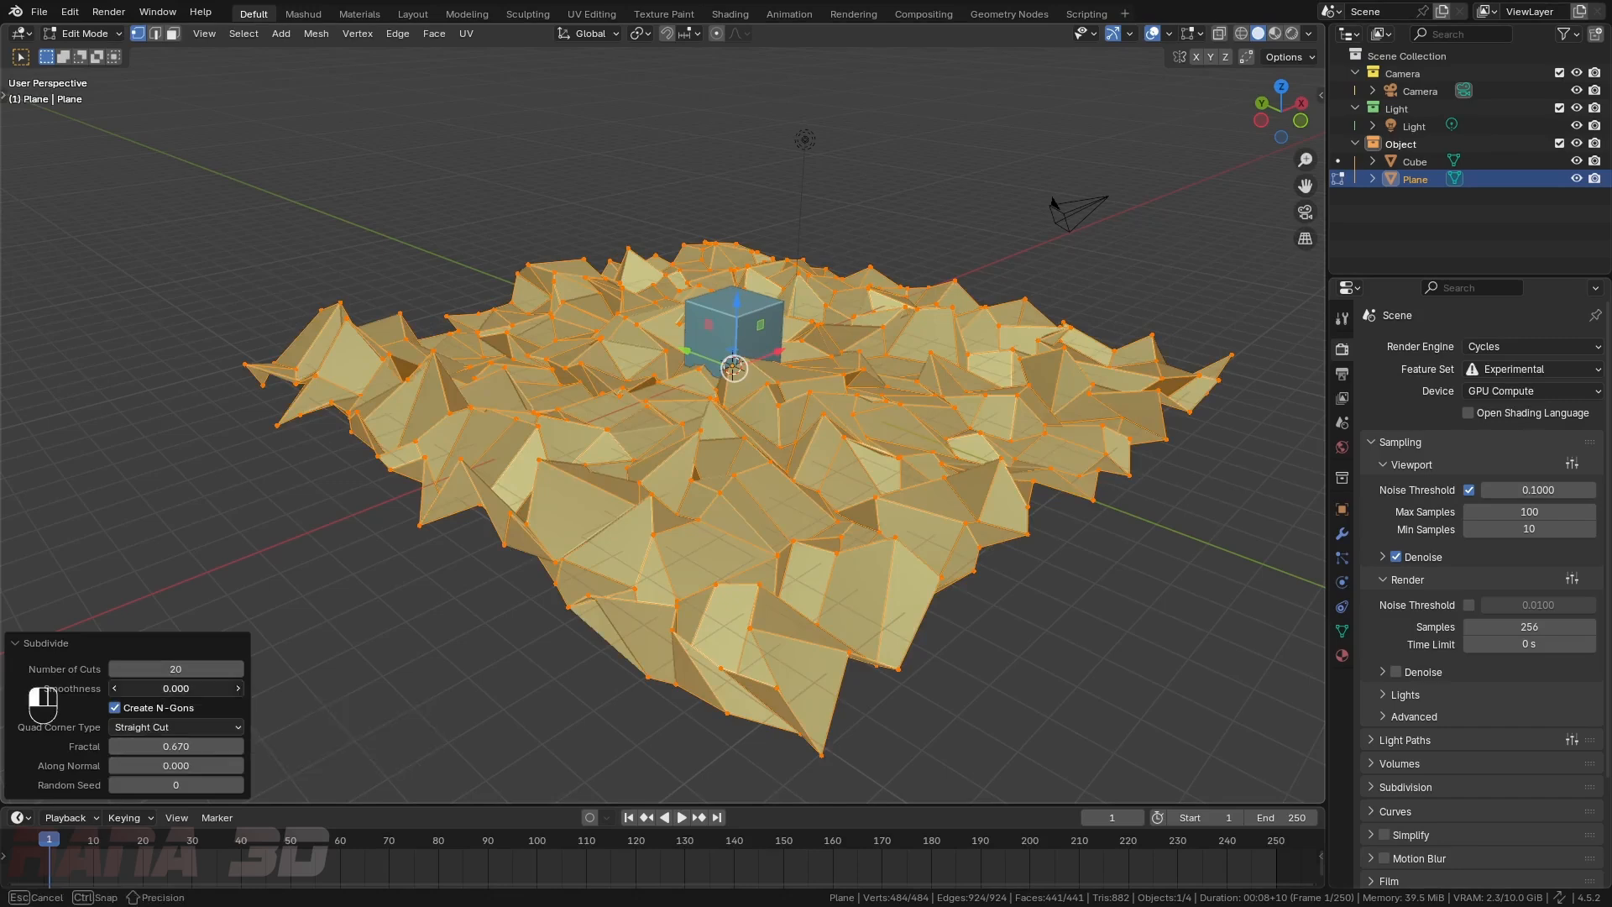
pyautogui.write('1')
pyautogui.press('Return')
pyautogui.moveTo(764, 508); pyautogui.dragTo(672, 529, button='middle')
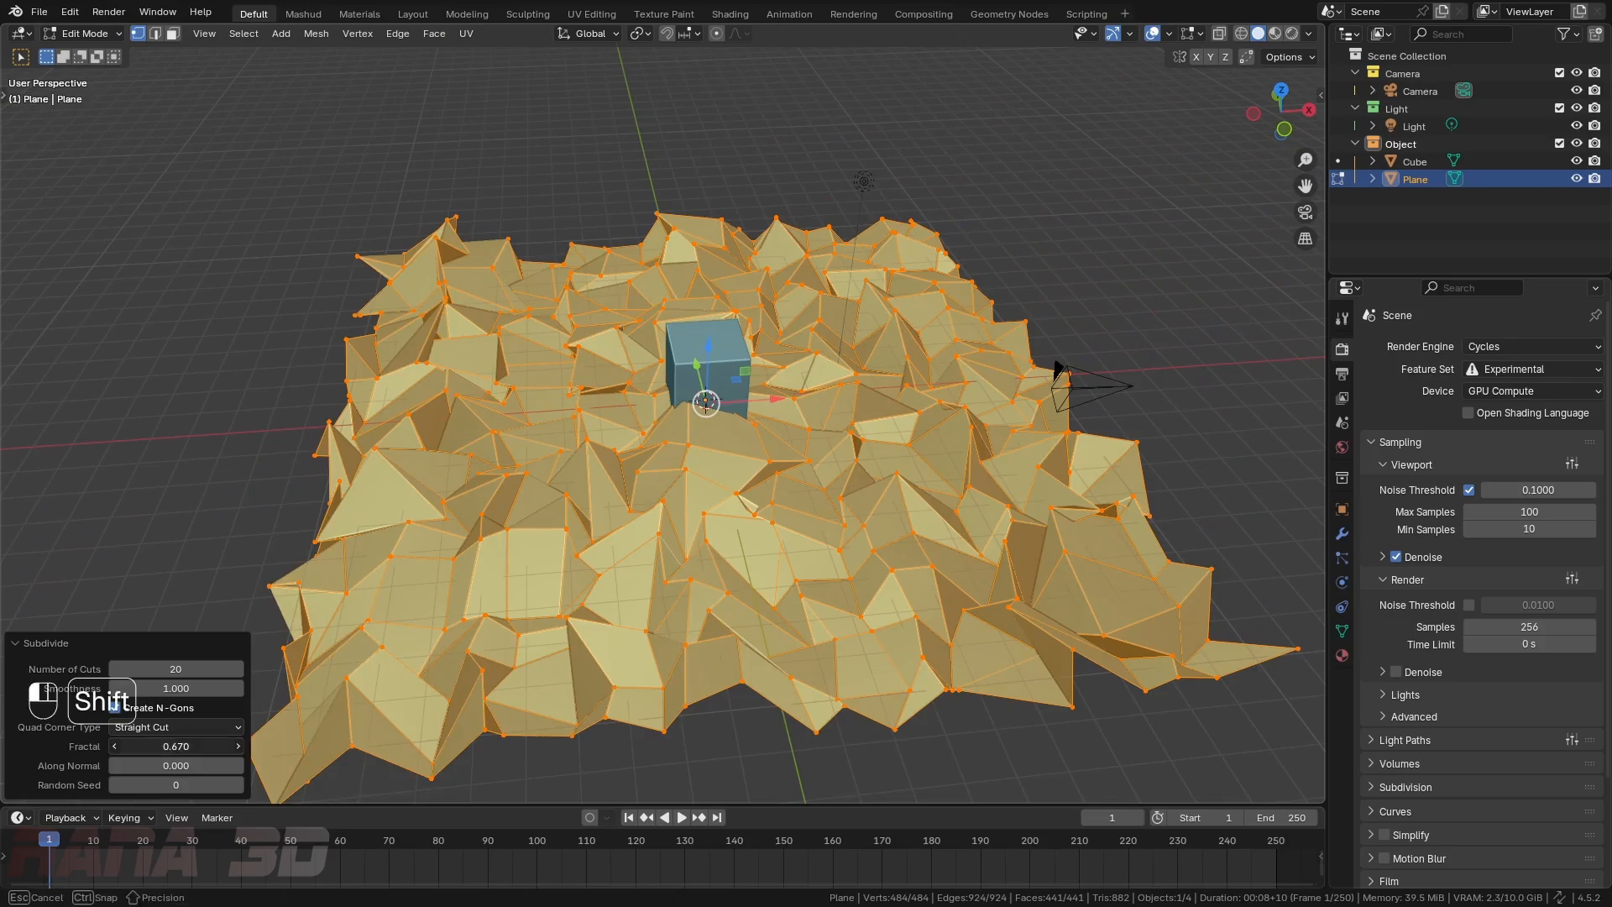
# - Undo the rough subdivision of the plane and enter Edit Mode on it again
pyautogui.hotkey('ctrl', 'z')
pyautogui.hotkey('ctrl', 'z')
pyautogui.hotkey('ctrl', 'Tab')
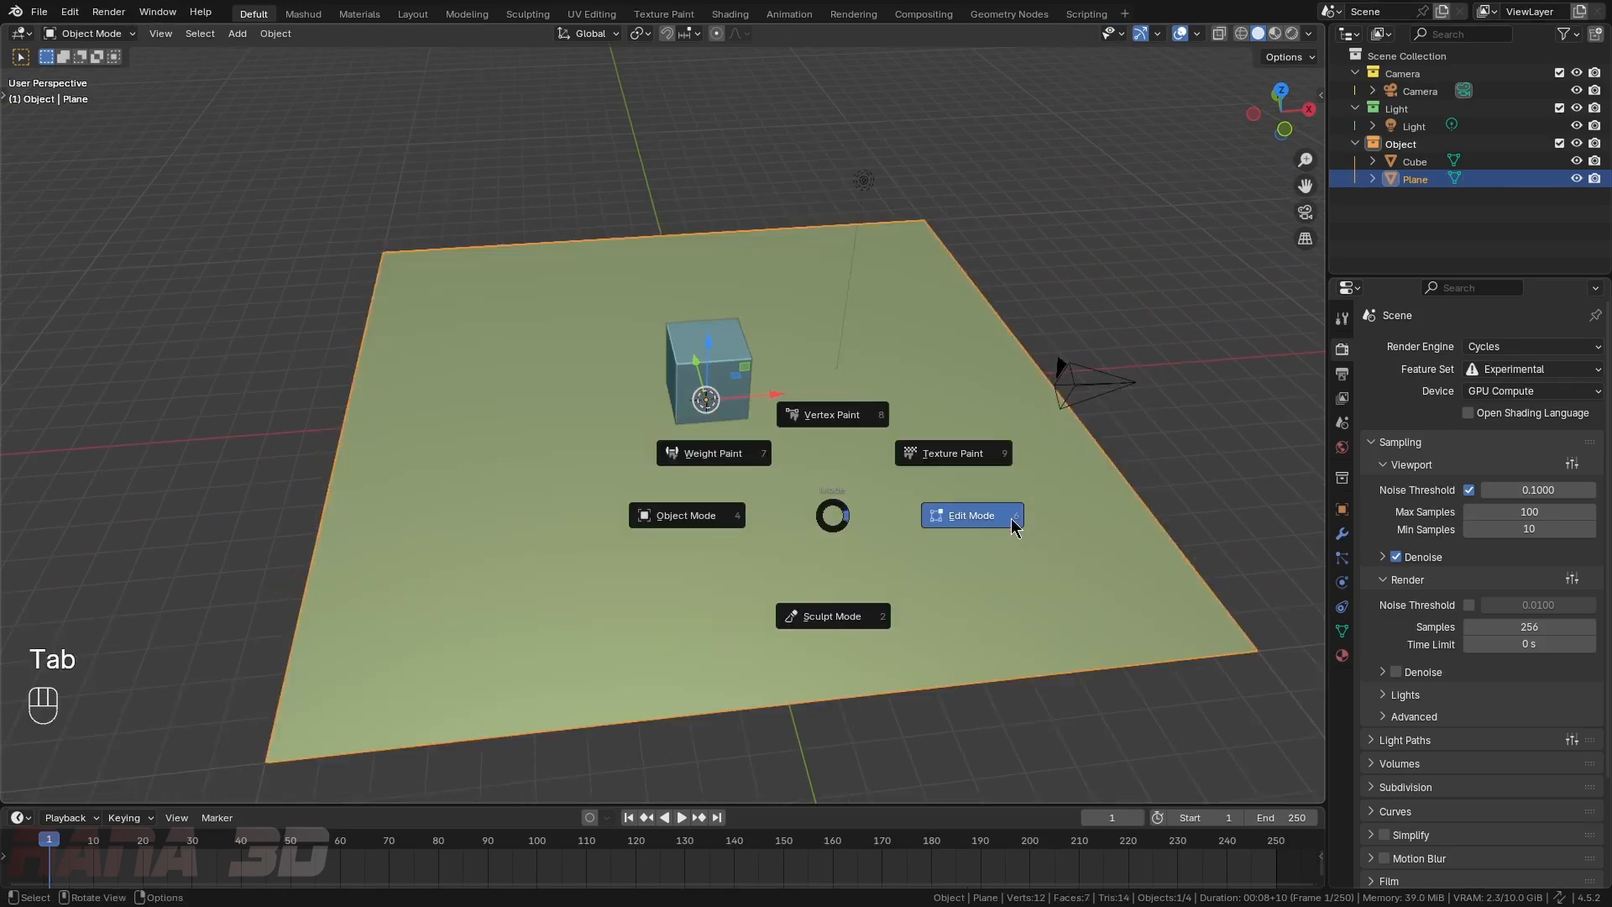
pyautogui.click(1011, 517)
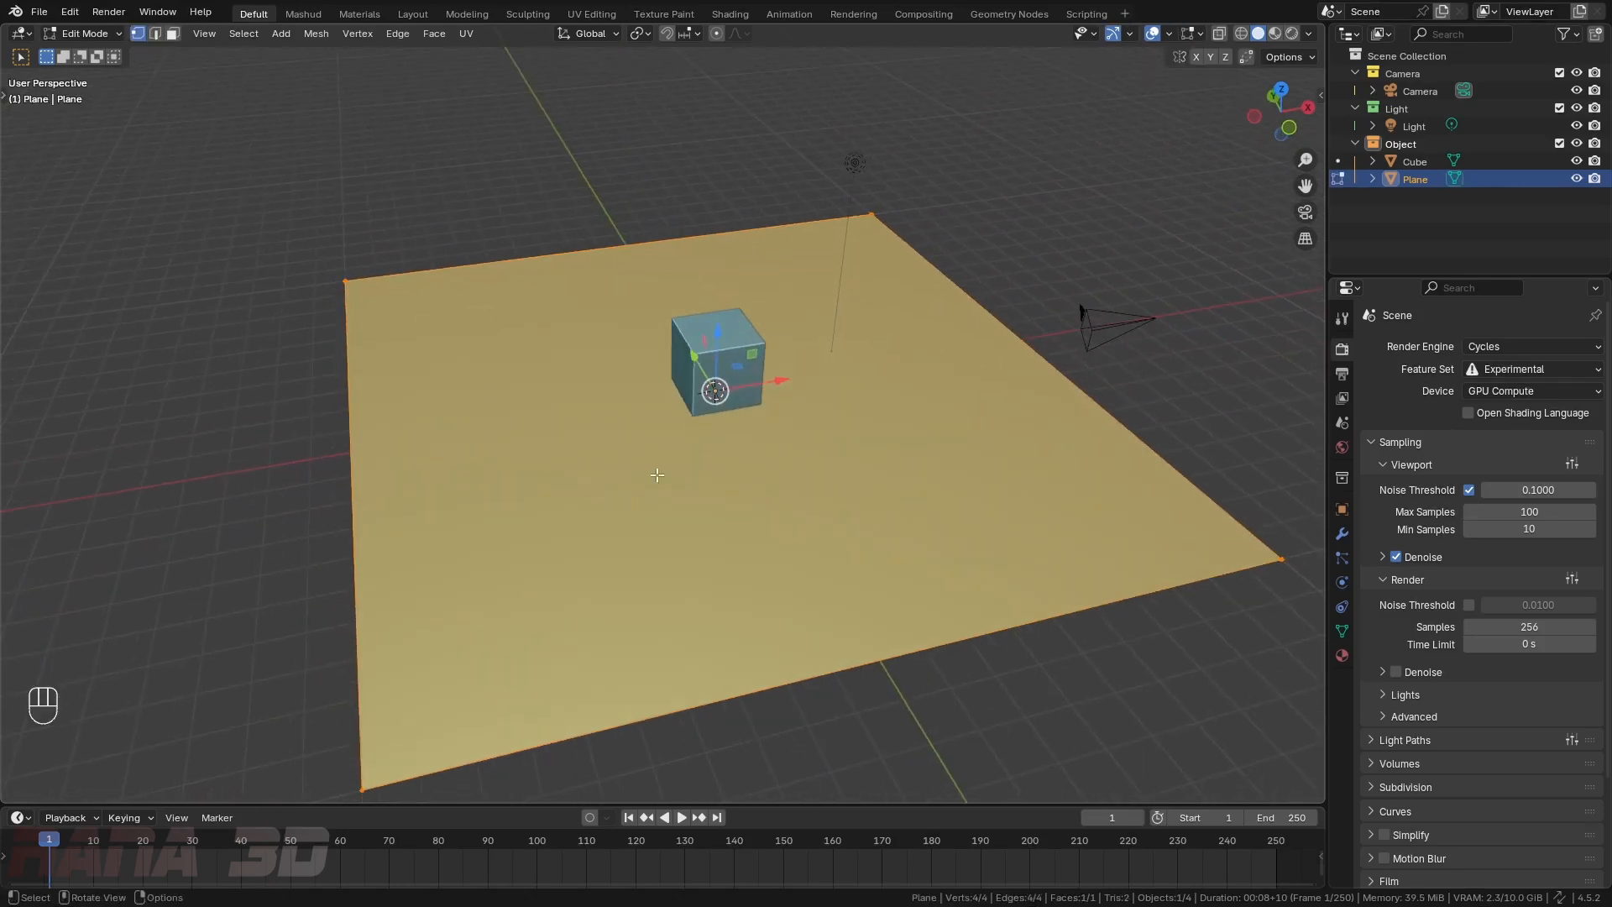
# - Subdivide the plane with one cut and set both Fractal and Smoothness to 0.000
pyautogui.rightClick(730, 414)
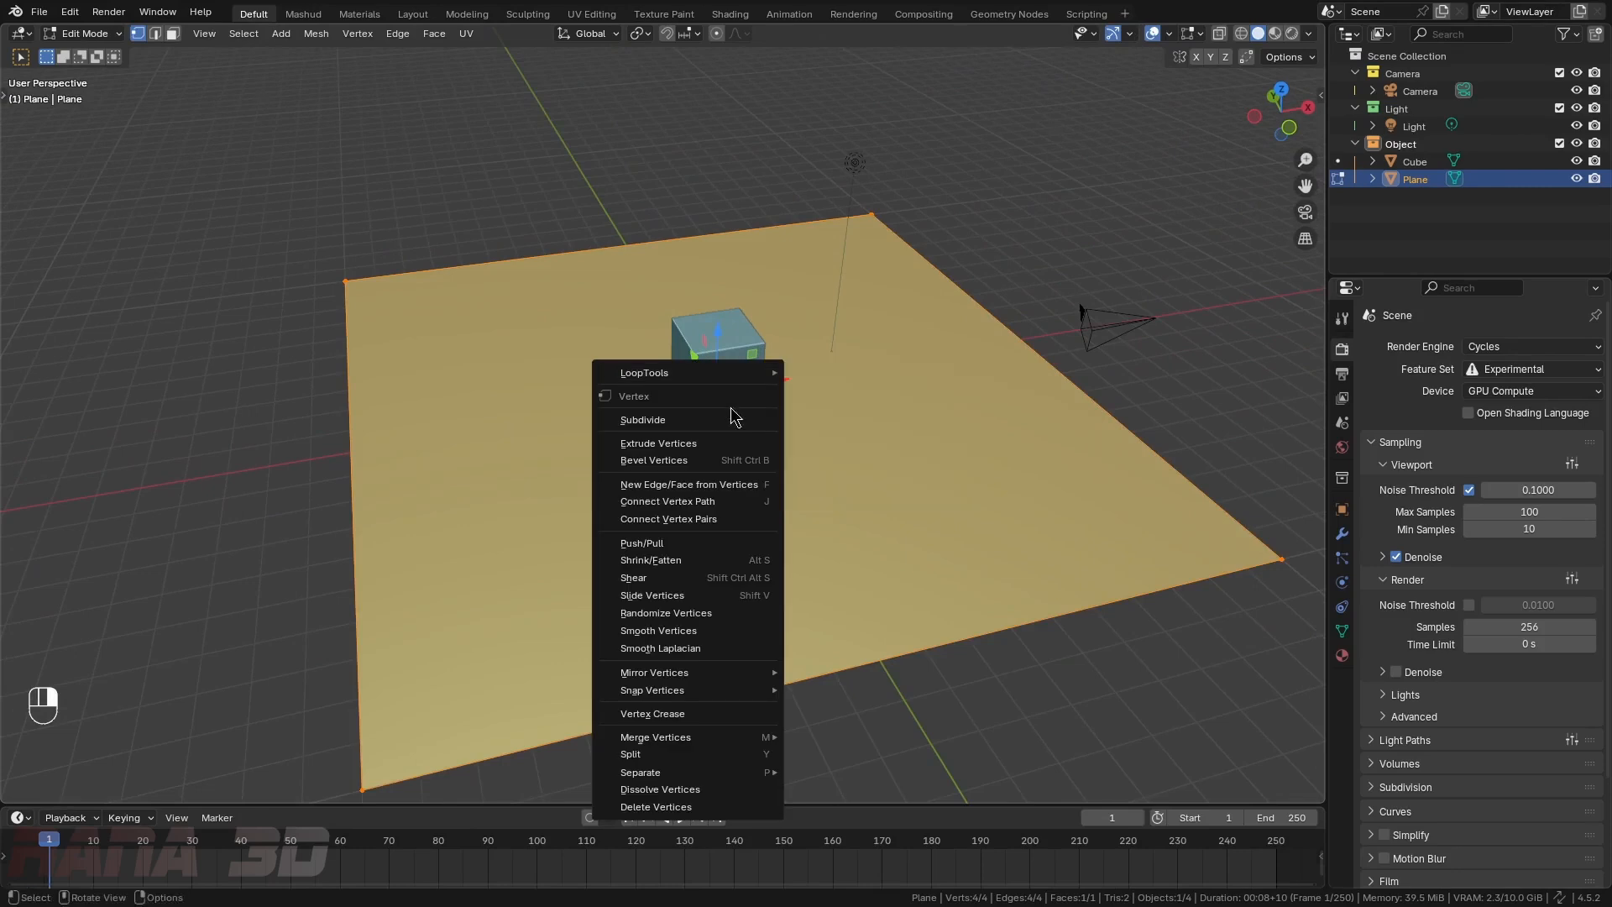
pyautogui.click(669, 420)
pyautogui.moveTo(751, 414); pyautogui.dragTo(803, 389, button='middle')
pyautogui.click(190, 745)
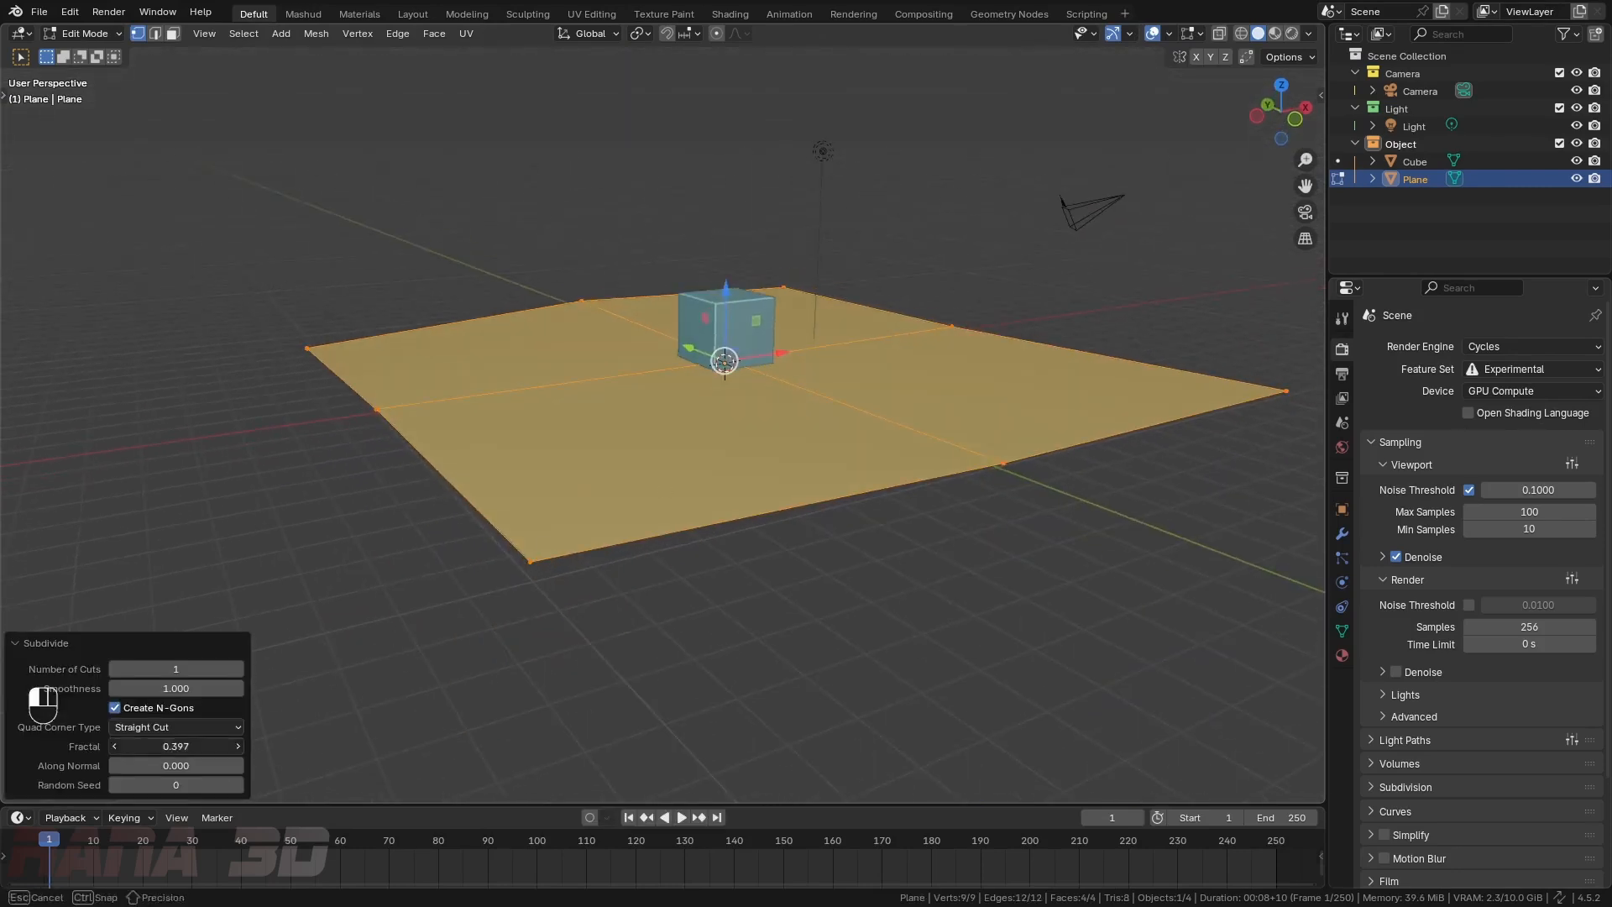
pyautogui.write('0')
pyautogui.press('Return')
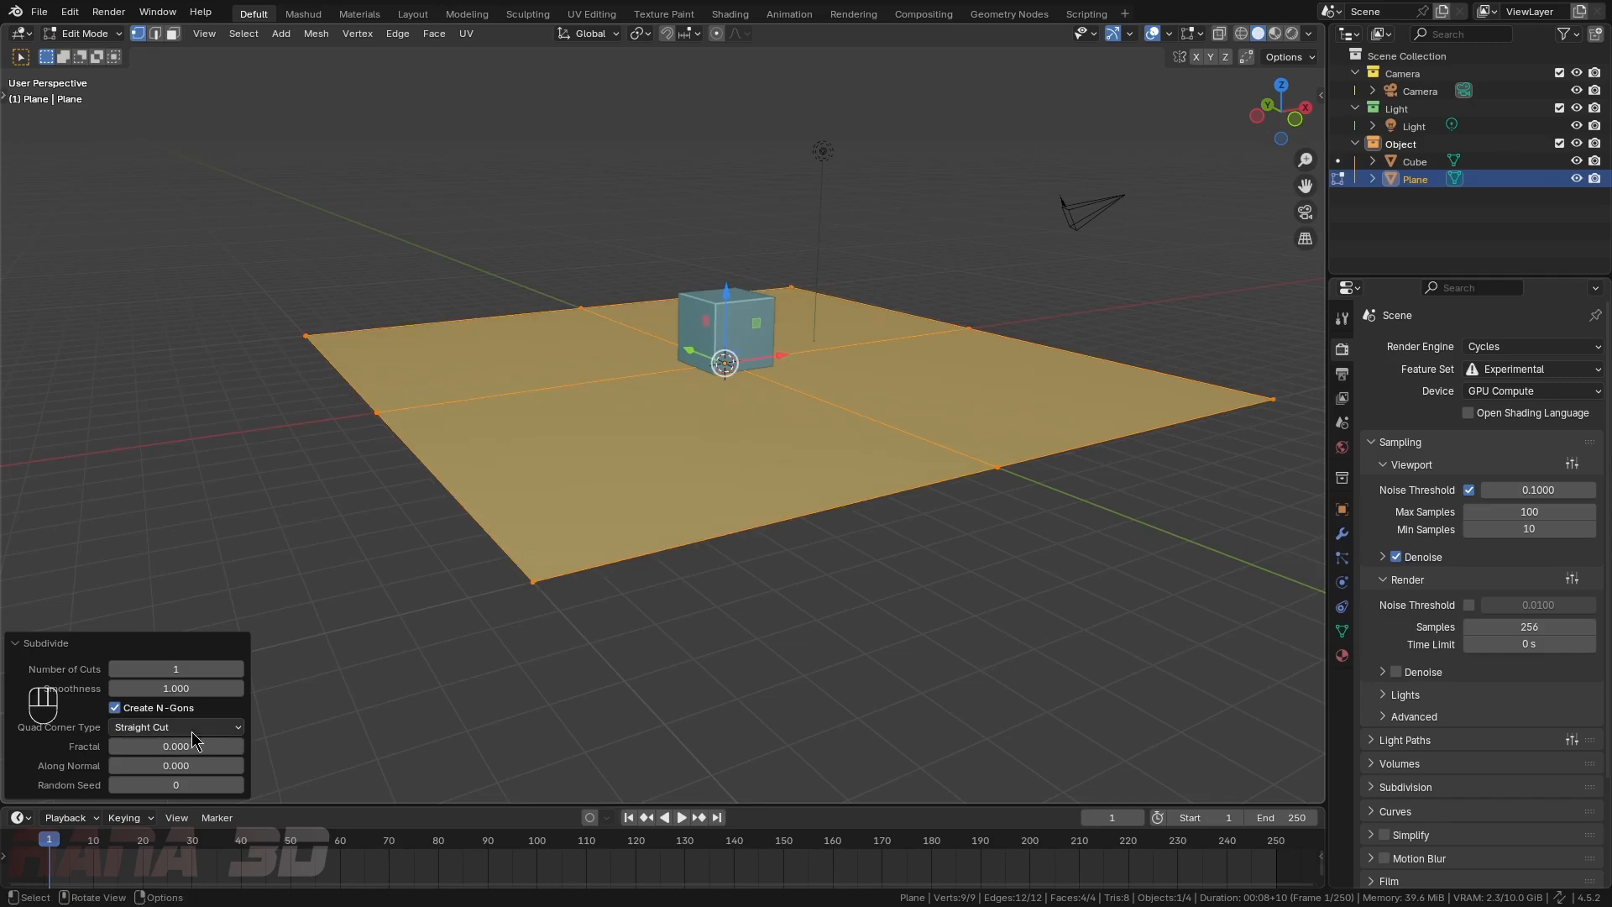
pyautogui.moveTo(134, 689); pyautogui.dragTo(92, 688)
# - Repeat the plane's single-cut subdivision five more times to build a dense, flat grid
pyautogui.moveTo(954, 502); pyautogui.dragTo(933, 531, button='middle')
pyautogui.hotkey('shift', 'r')
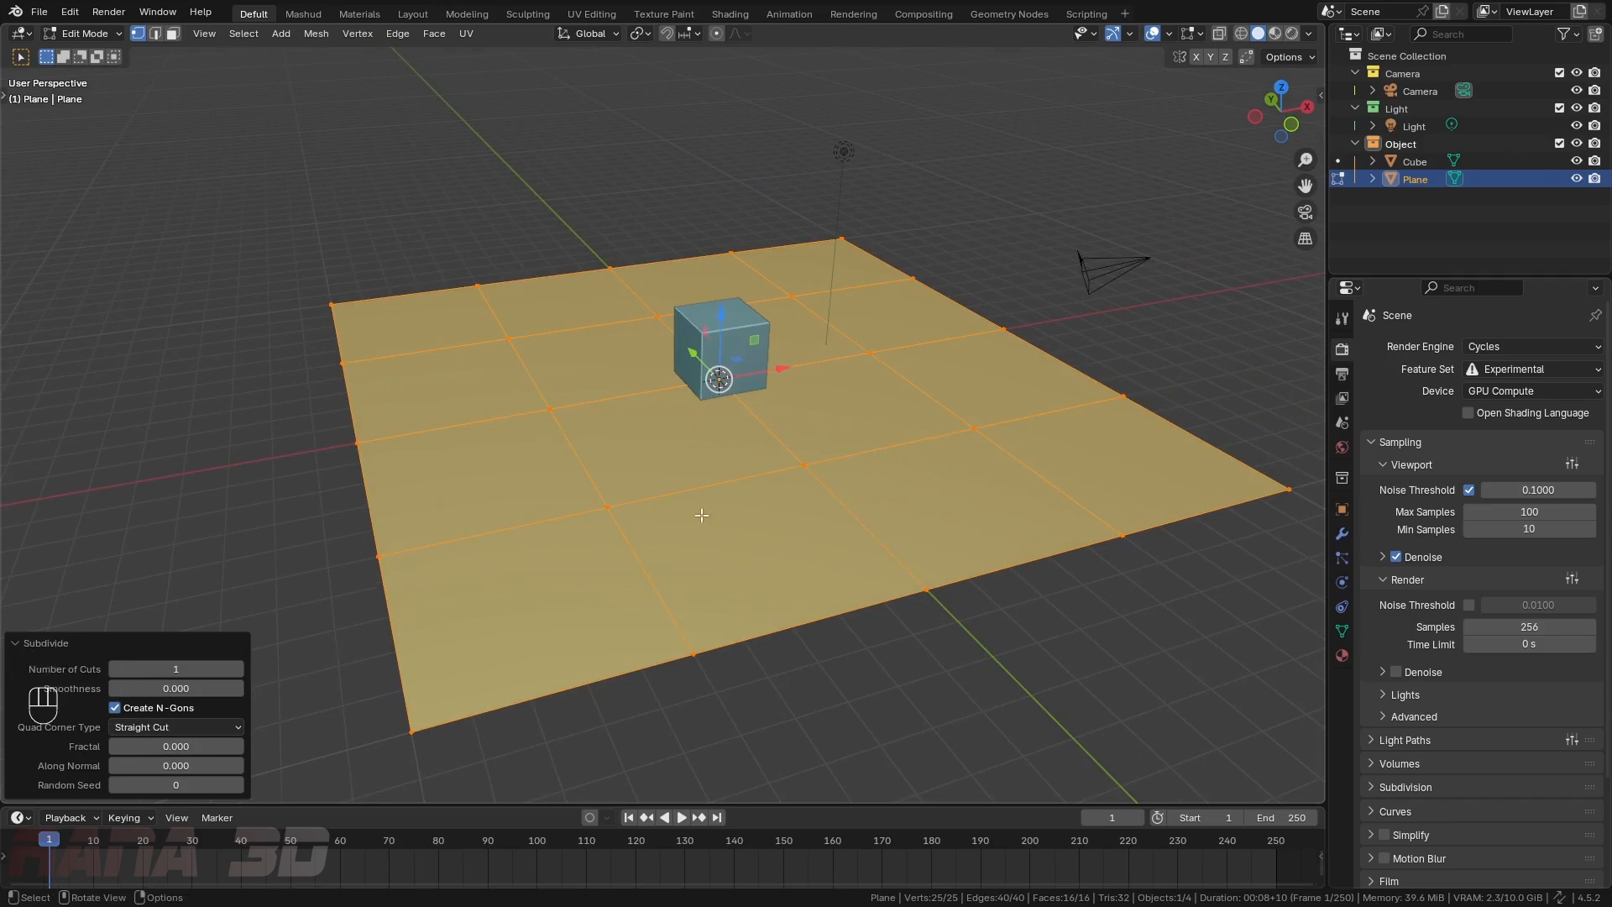
pyautogui.rightClick(906, 274)
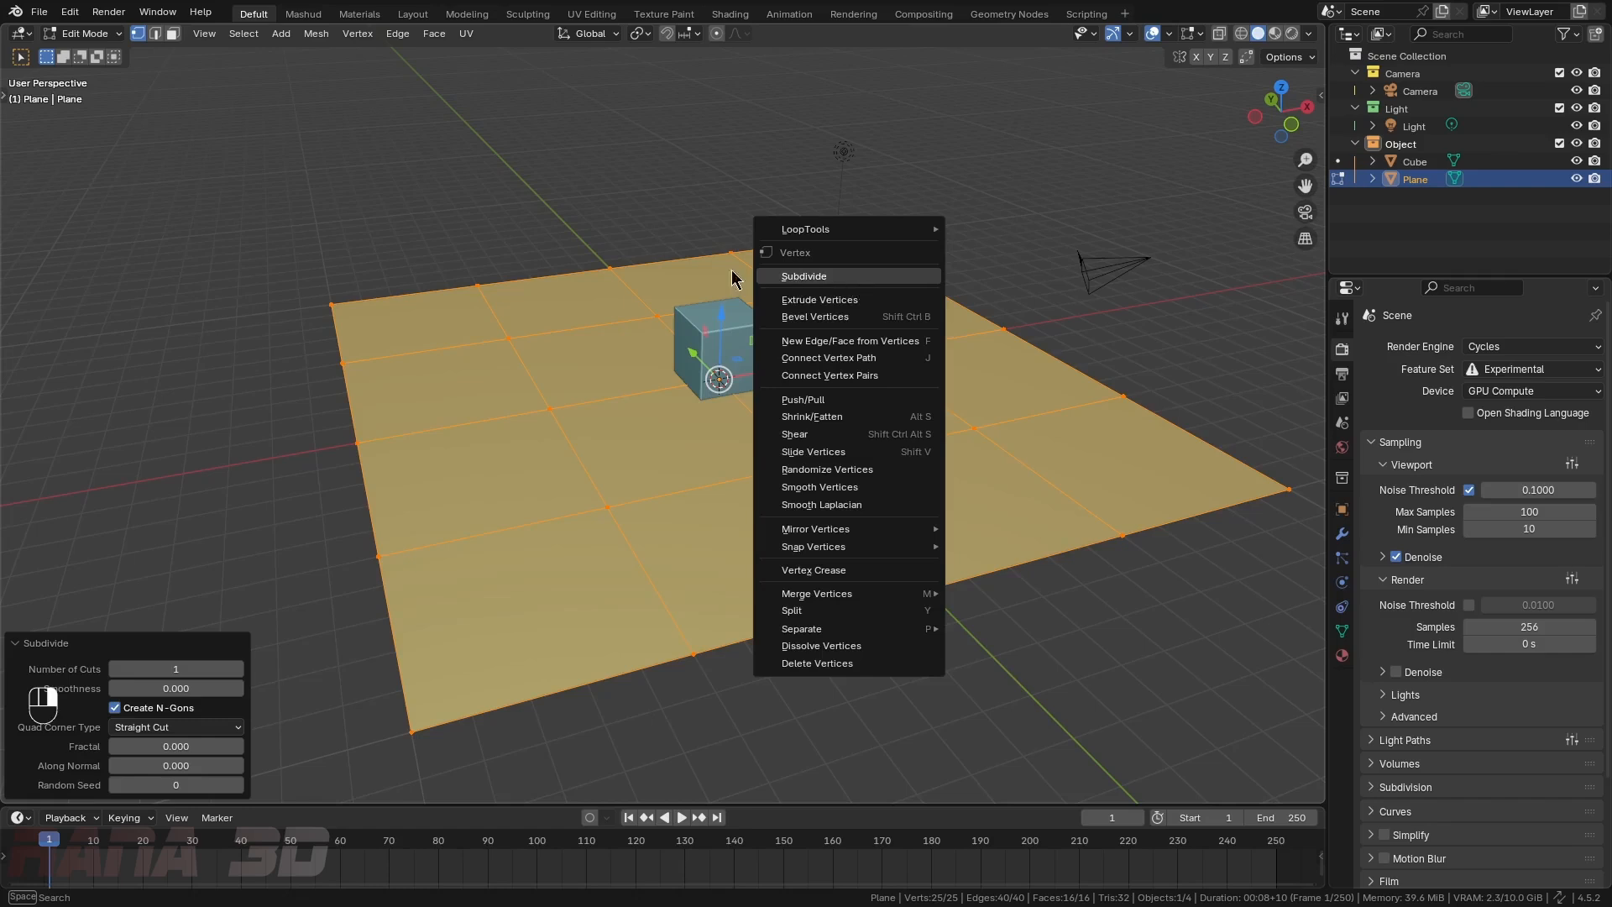
pyautogui.hotkey('shift', 'r')
pyautogui.hotkey('shift', 'r')
pyautogui.hotkey('shift', 'r')
pyautogui.hotkey('shift', 'r')
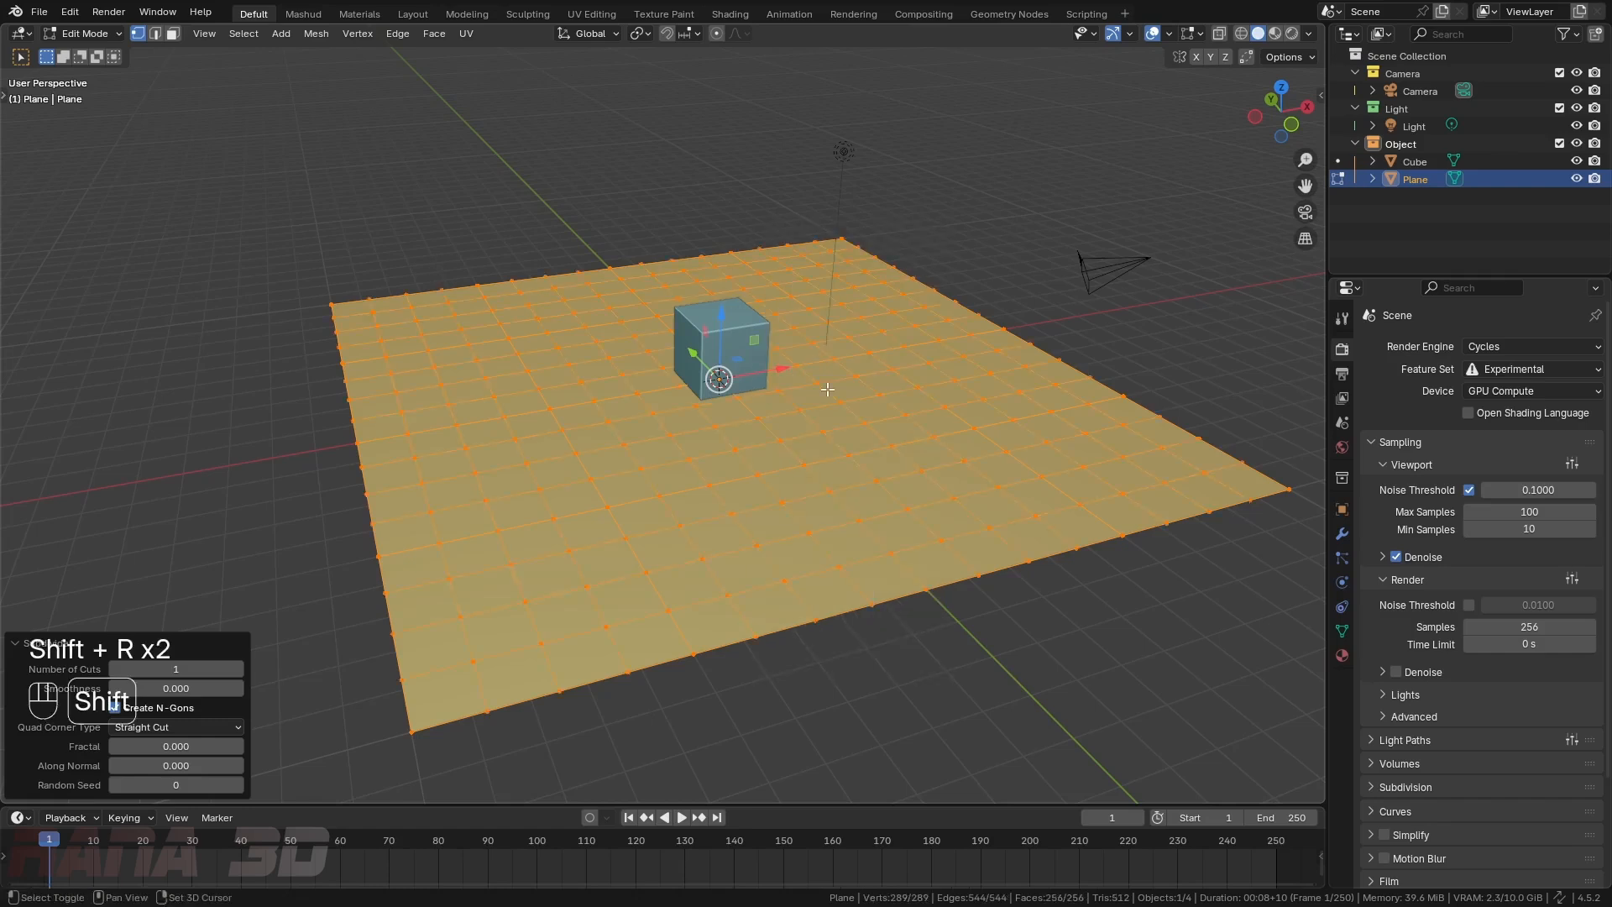
pyautogui.moveTo(864, 449); pyautogui.dragTo(559, 459, button='middle')
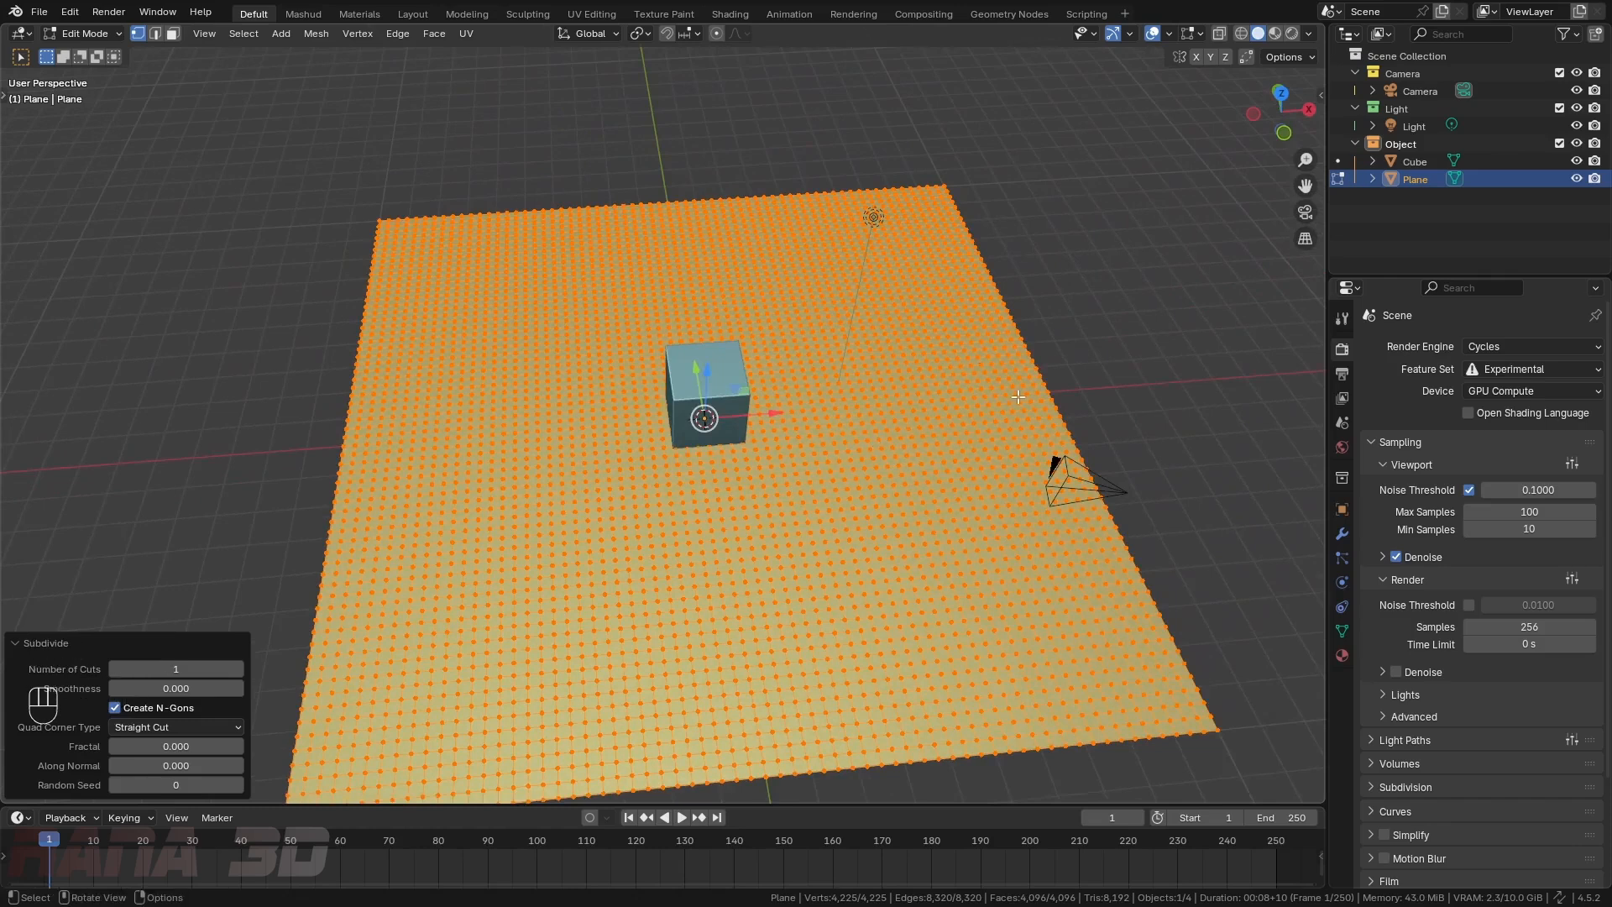
# - Inspect the densely subdivided plane in Object Mode and return to Edit Mode
pyautogui.press('Tab')
pyautogui.moveTo(1018, 397); pyautogui.dragTo(869, 429, button='middle')
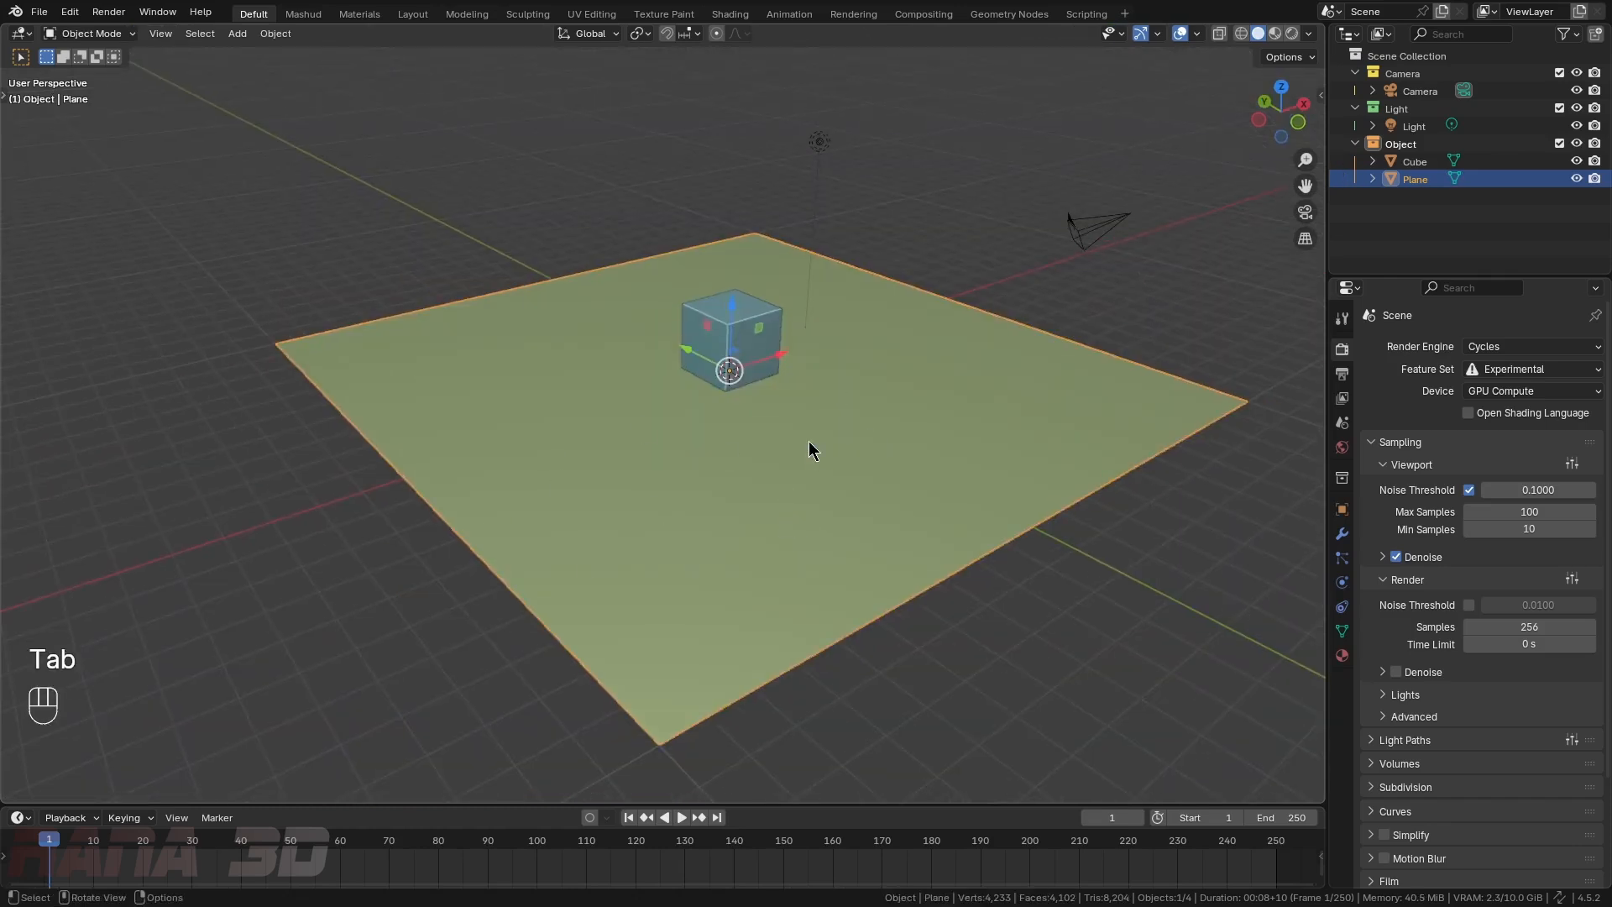
pyautogui.moveTo(856, 460); pyautogui.dragTo(740, 502, button='middle')
pyautogui.press('Tab')
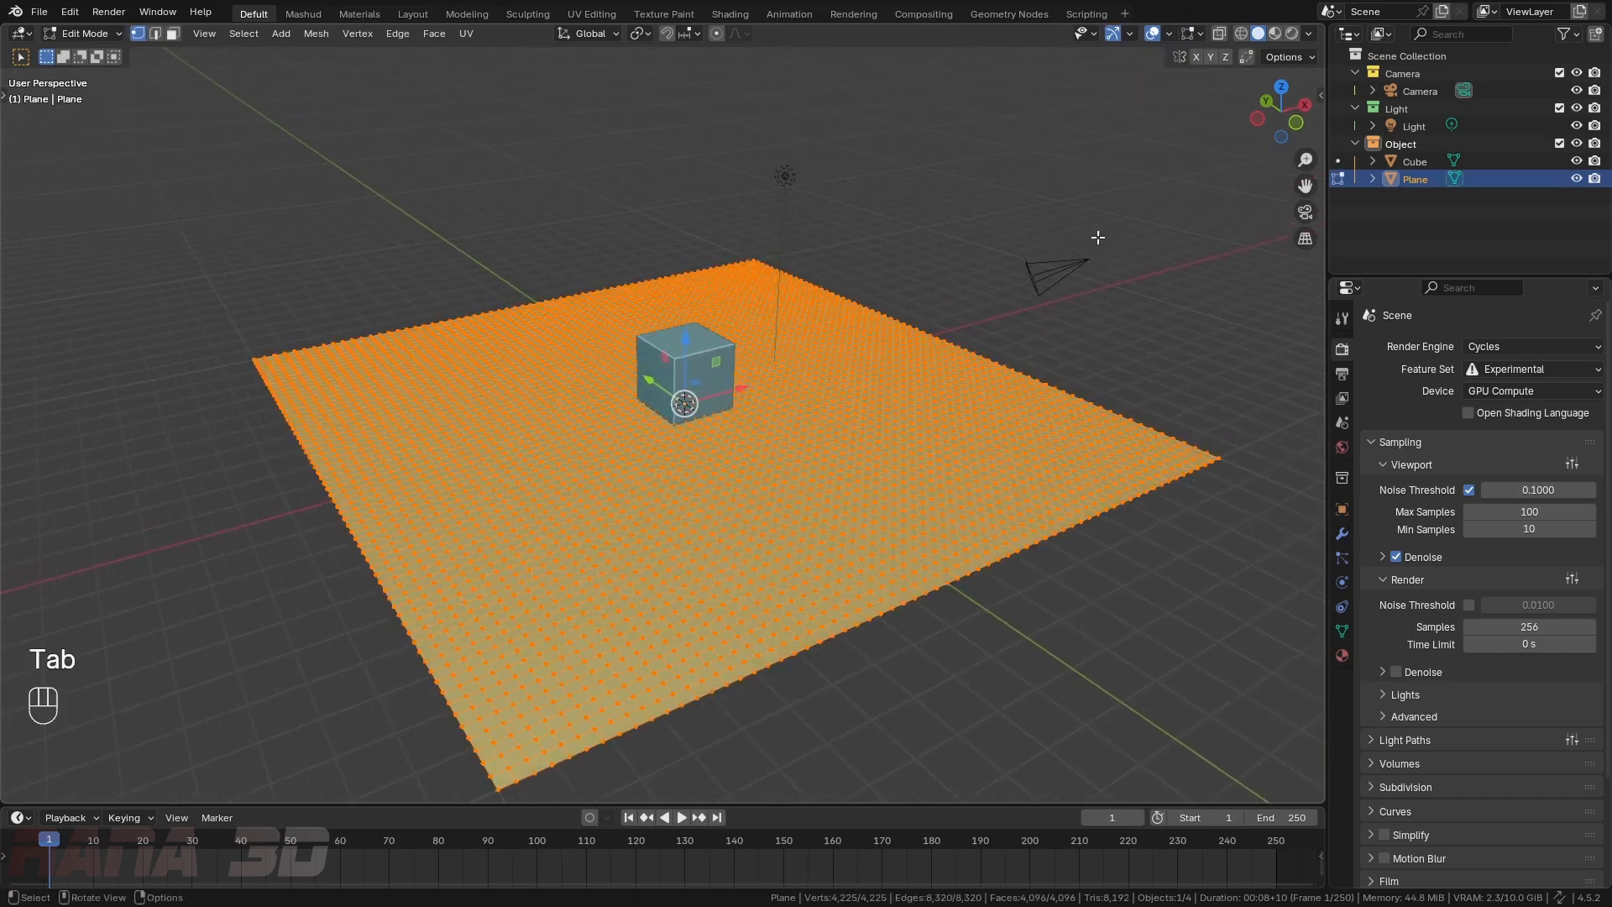
# - Turn on proportional editing with Smooth falloff and move single vertices along Z with a widened influence to form two hills and a dip
pyautogui.click(717, 35)
pyautogui.click(740, 34)
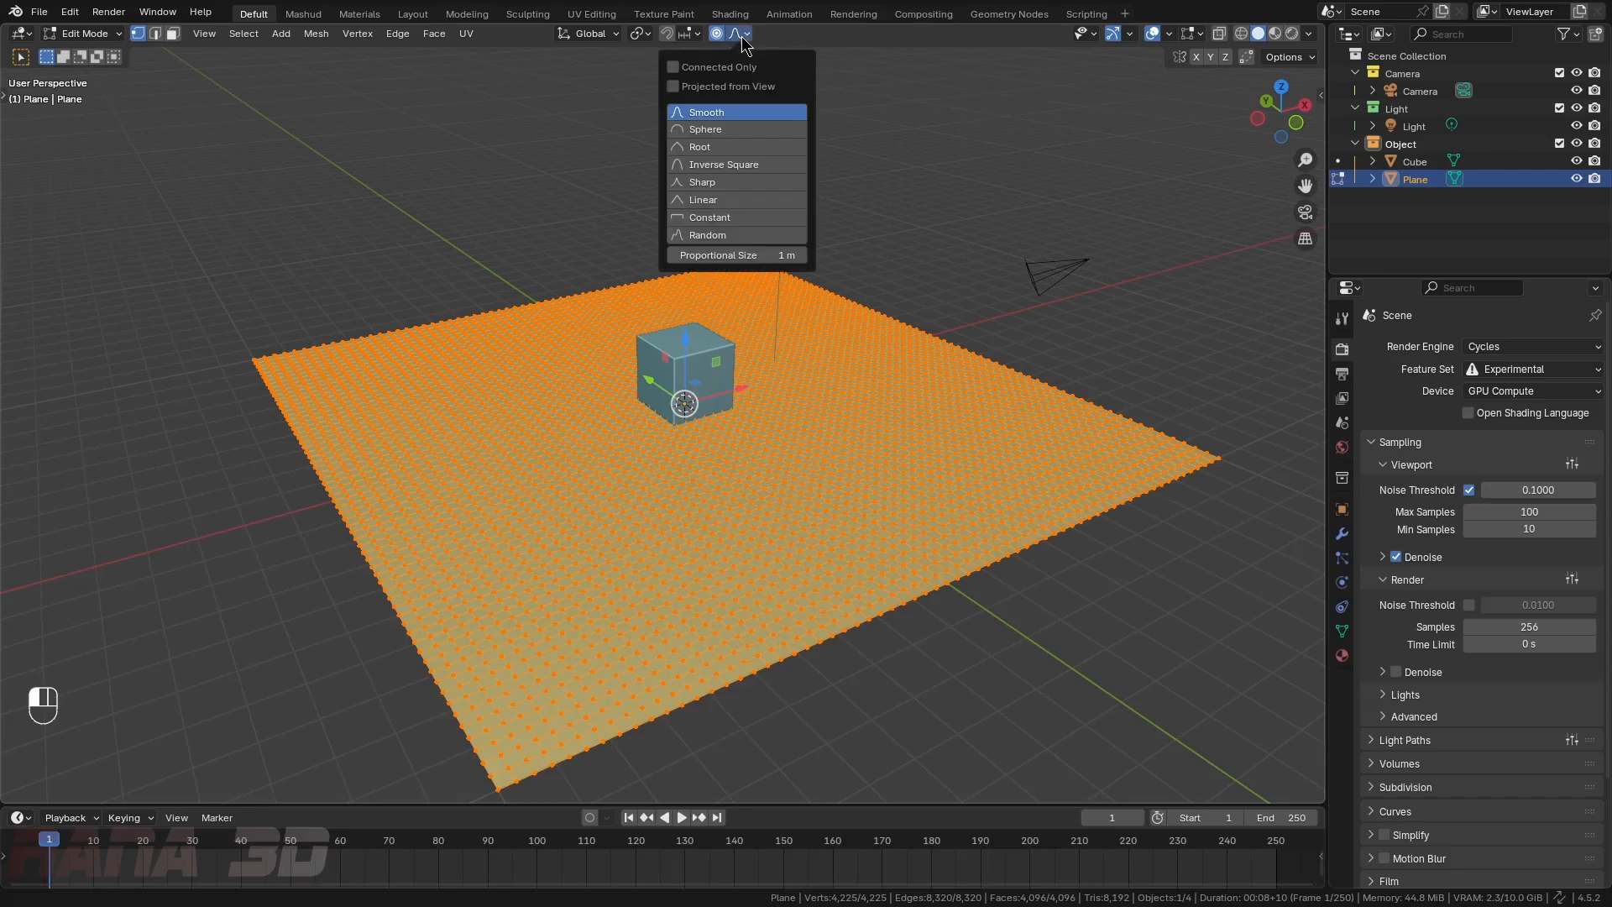
pyautogui.click(463, 397)
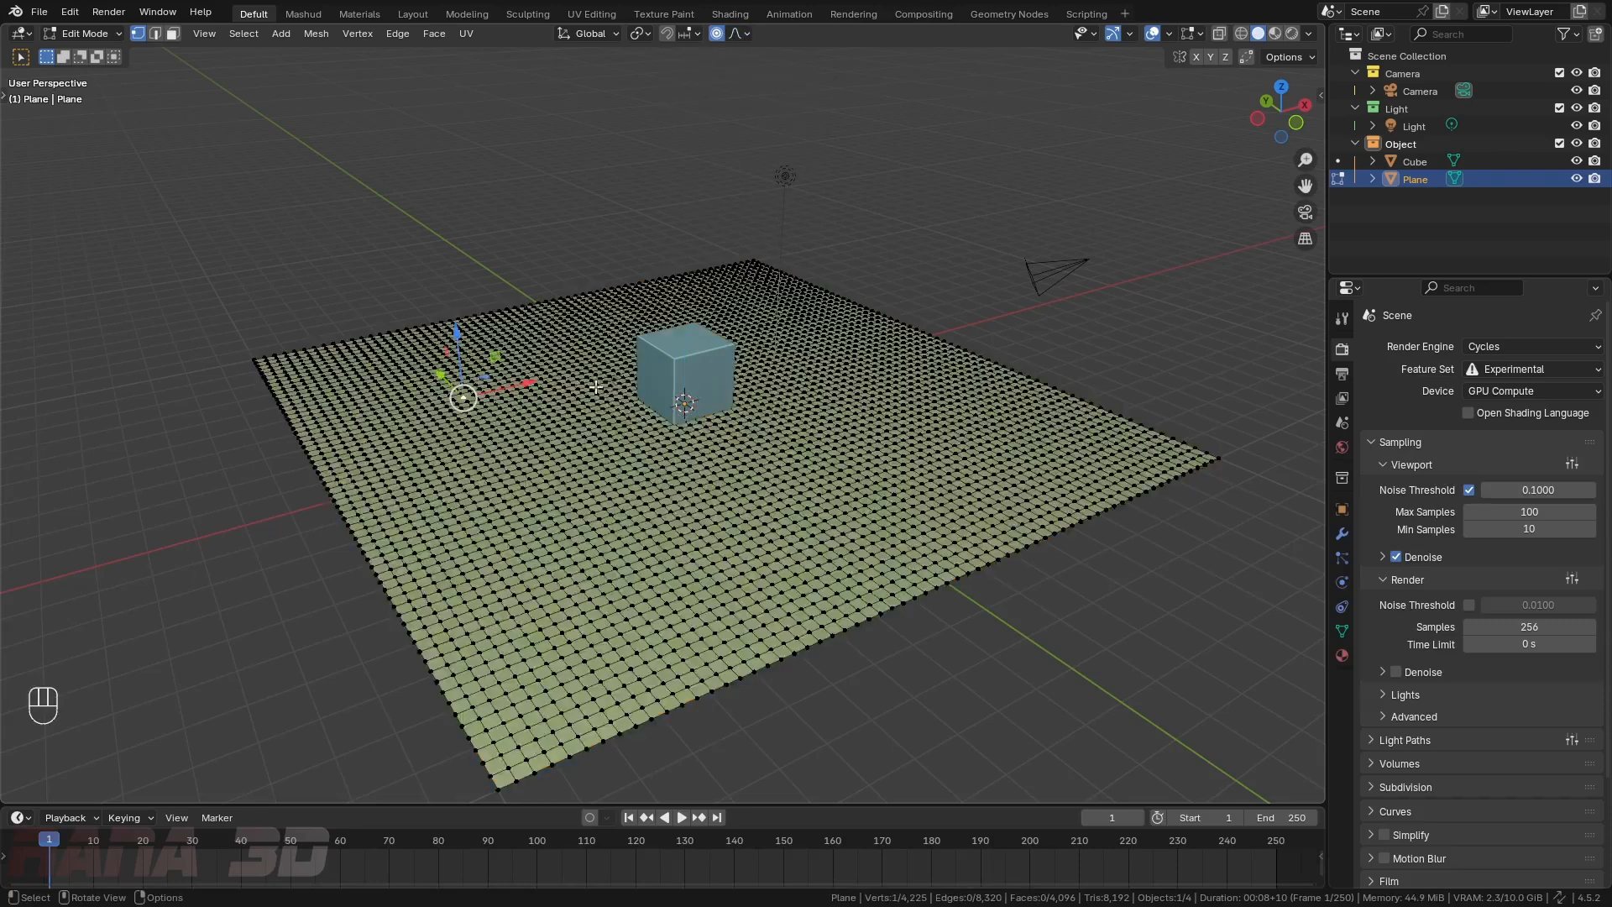
pyautogui.press('g')
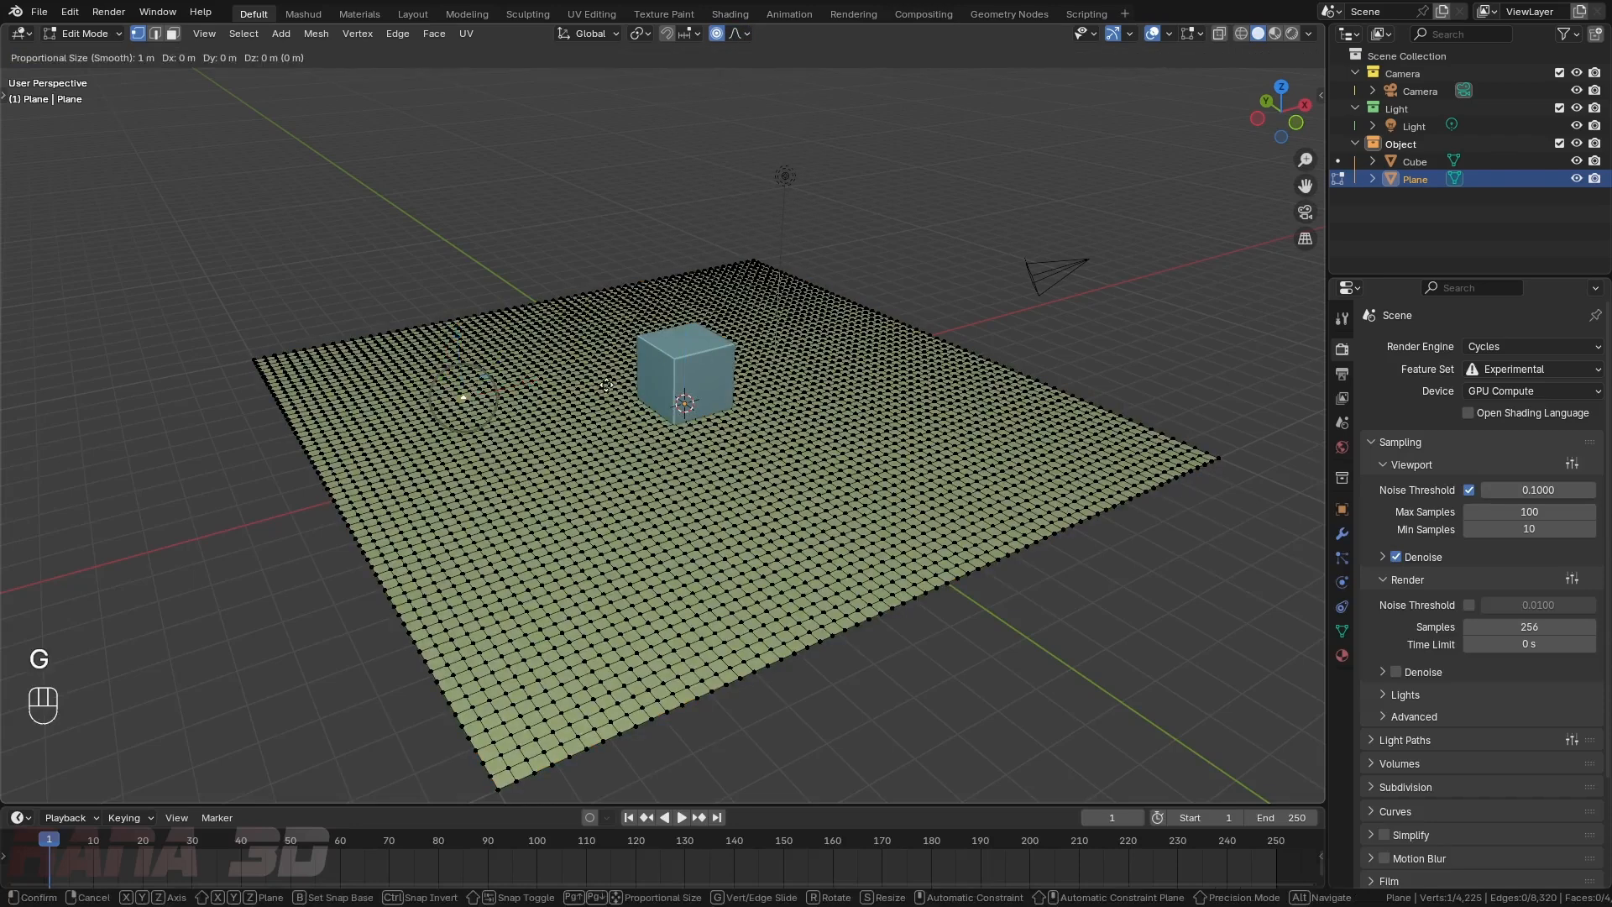
pyautogui.press('z')
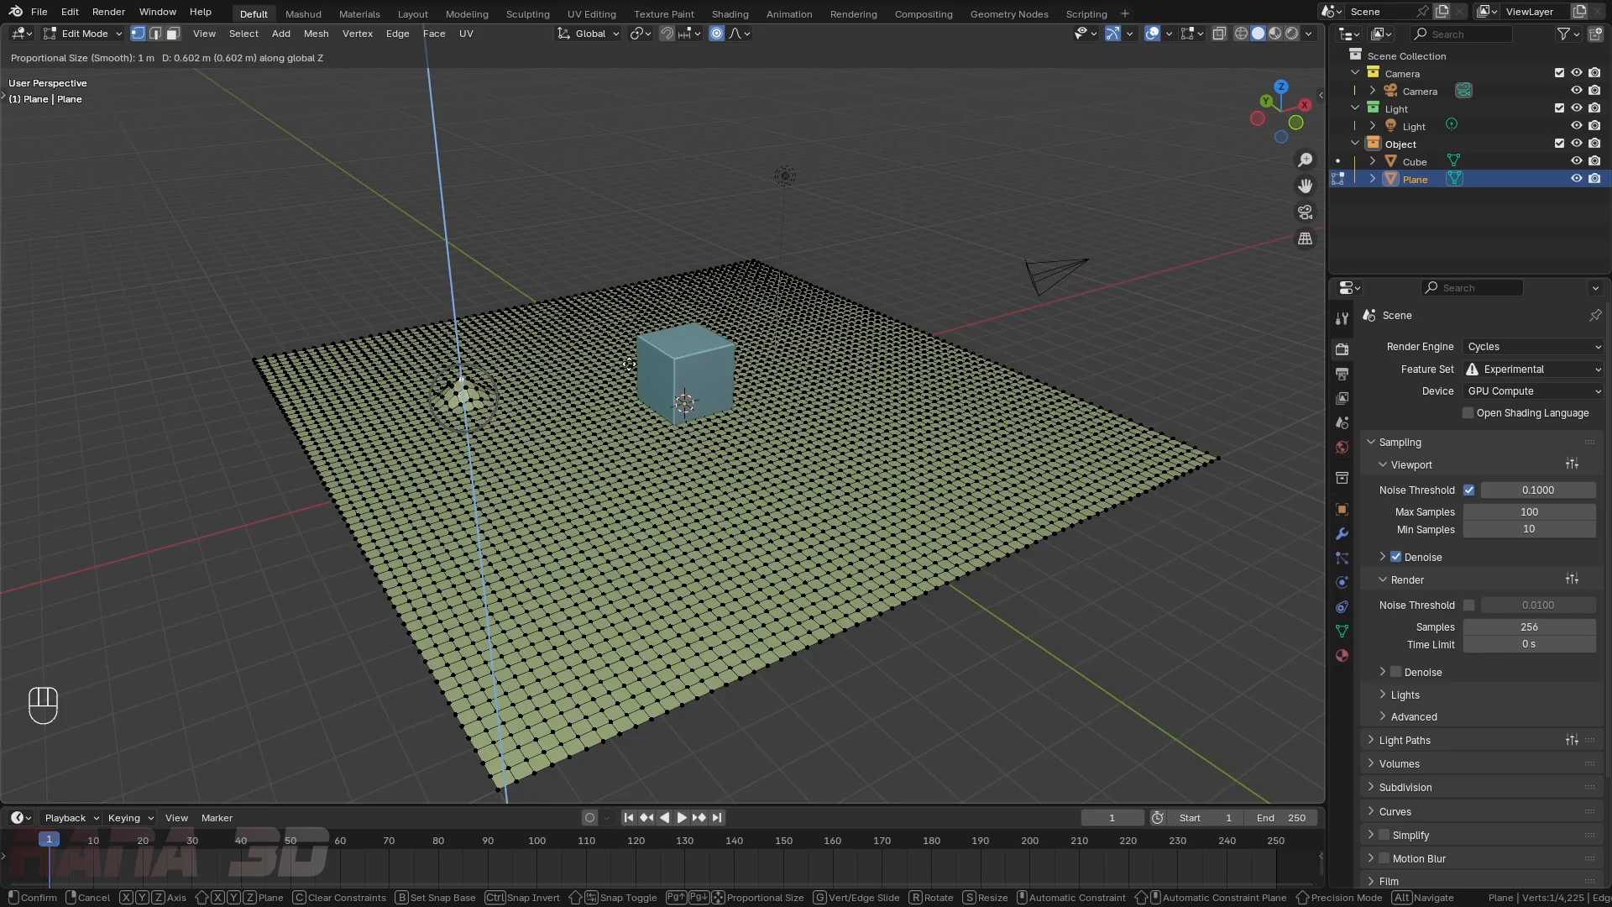
pyautogui.scroll(-7, 629, 363)
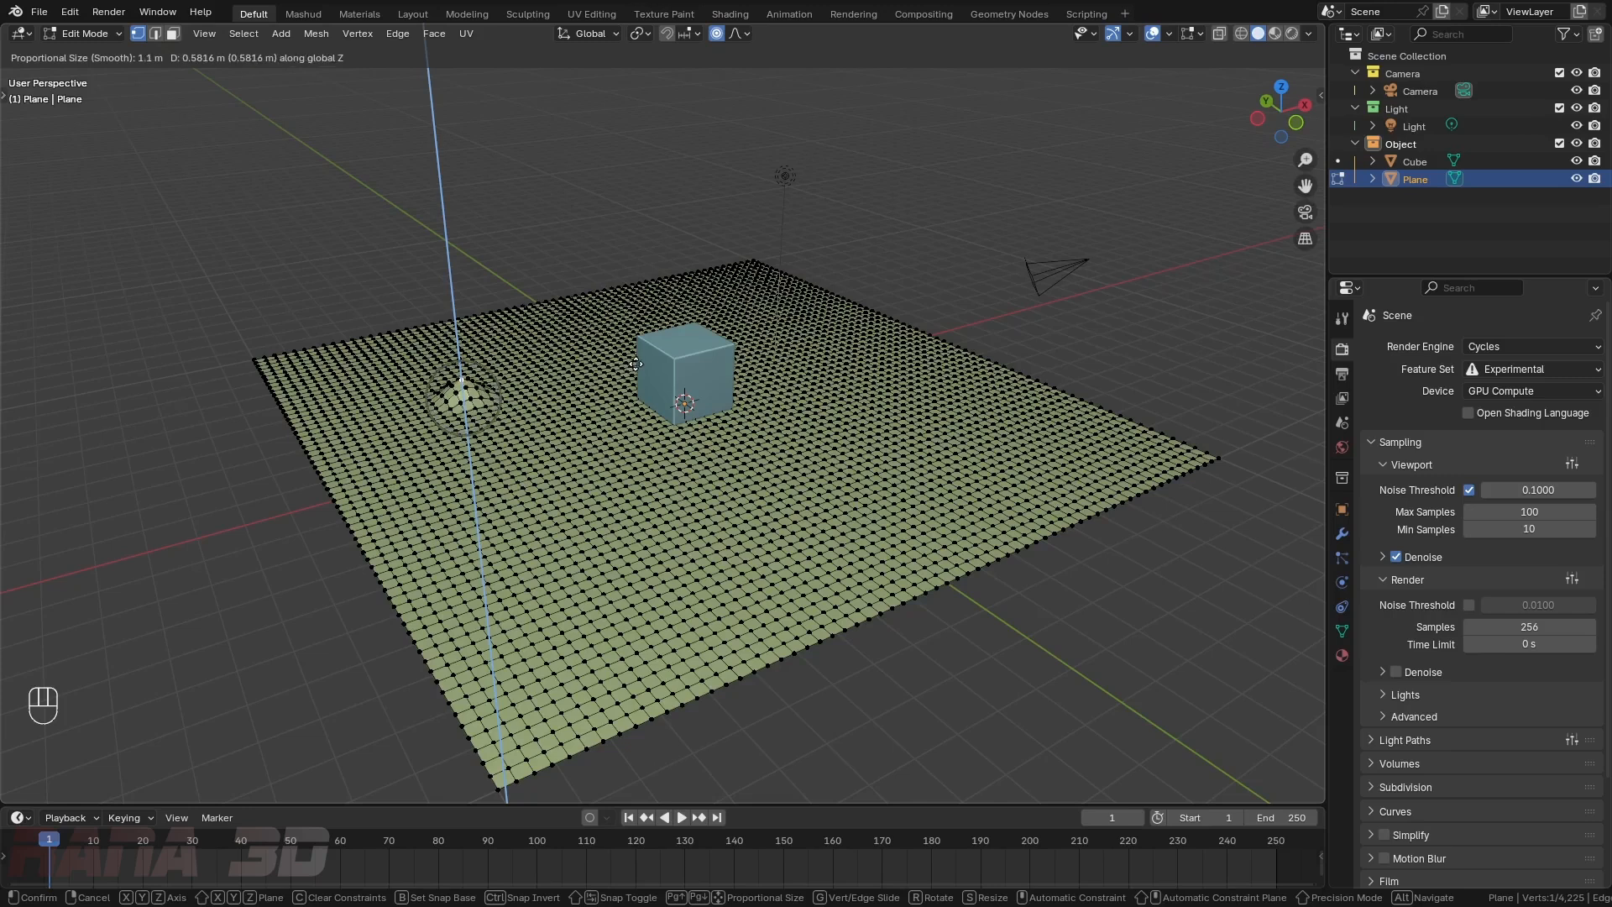
pyautogui.scroll(-6, 635, 364)
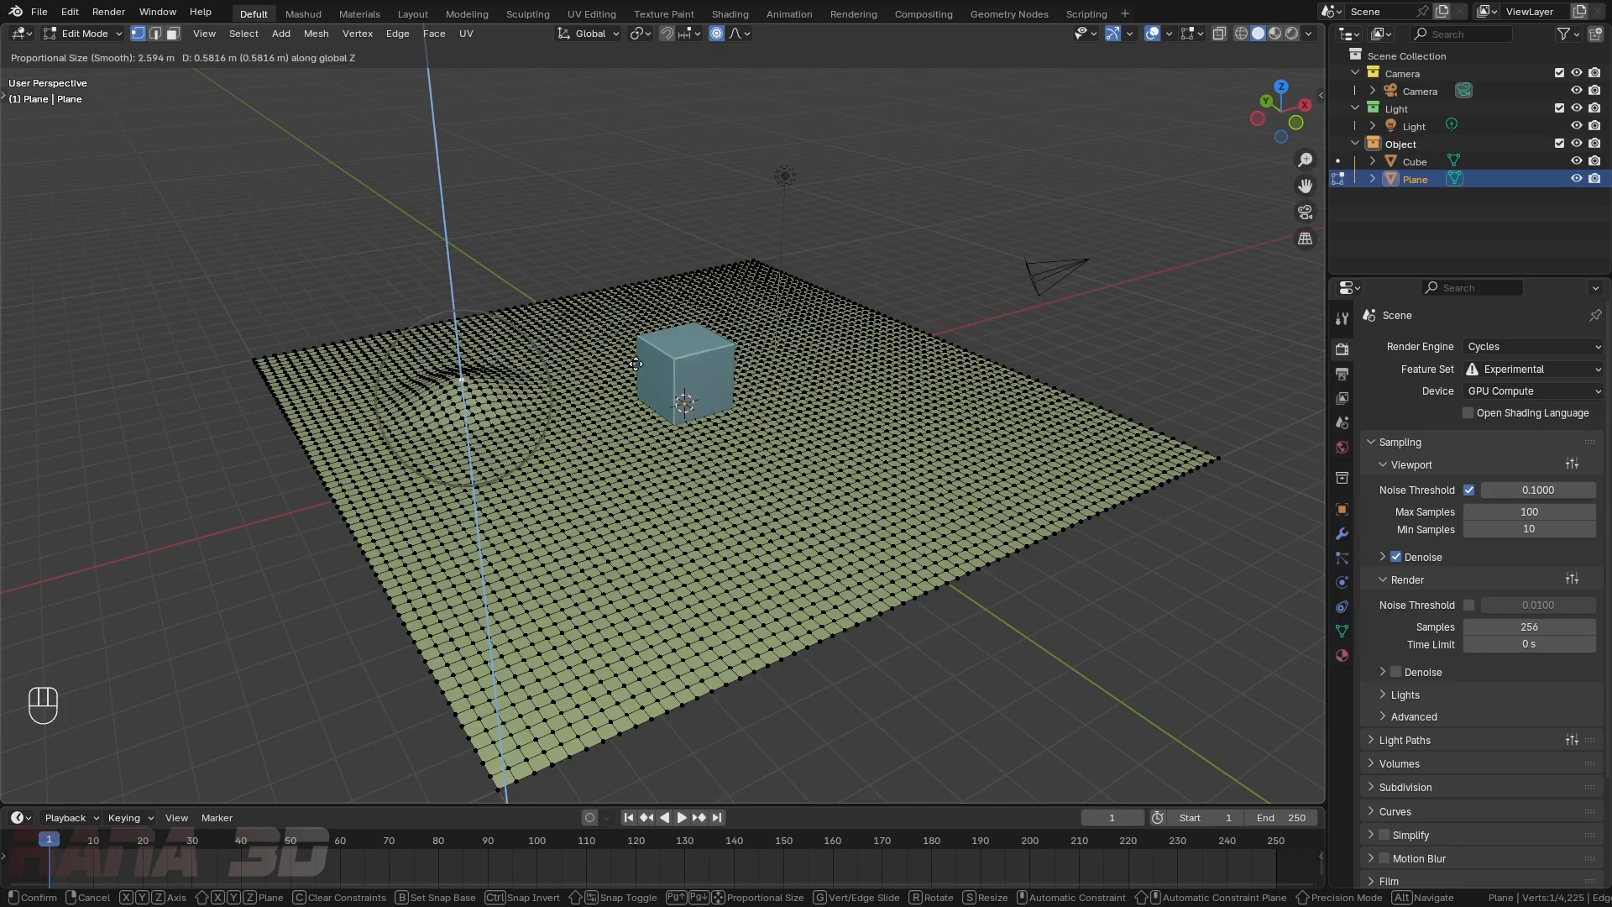
pyautogui.scroll(-2, 638, 361)
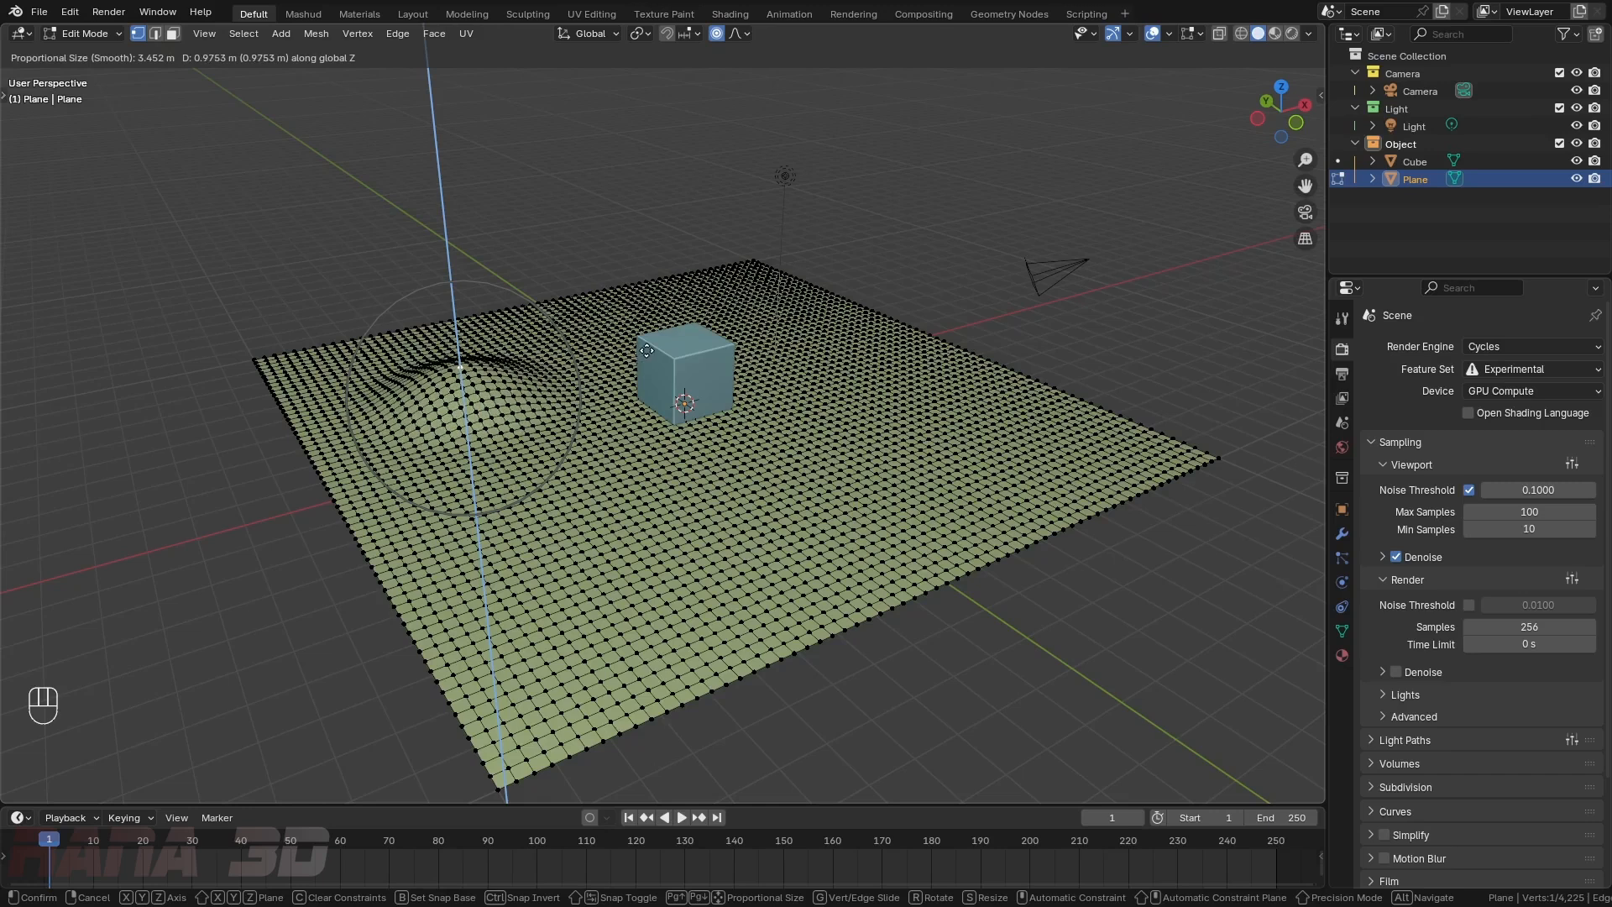
pyautogui.scroll(-1, 646, 350)
pyautogui.click(655, 335)
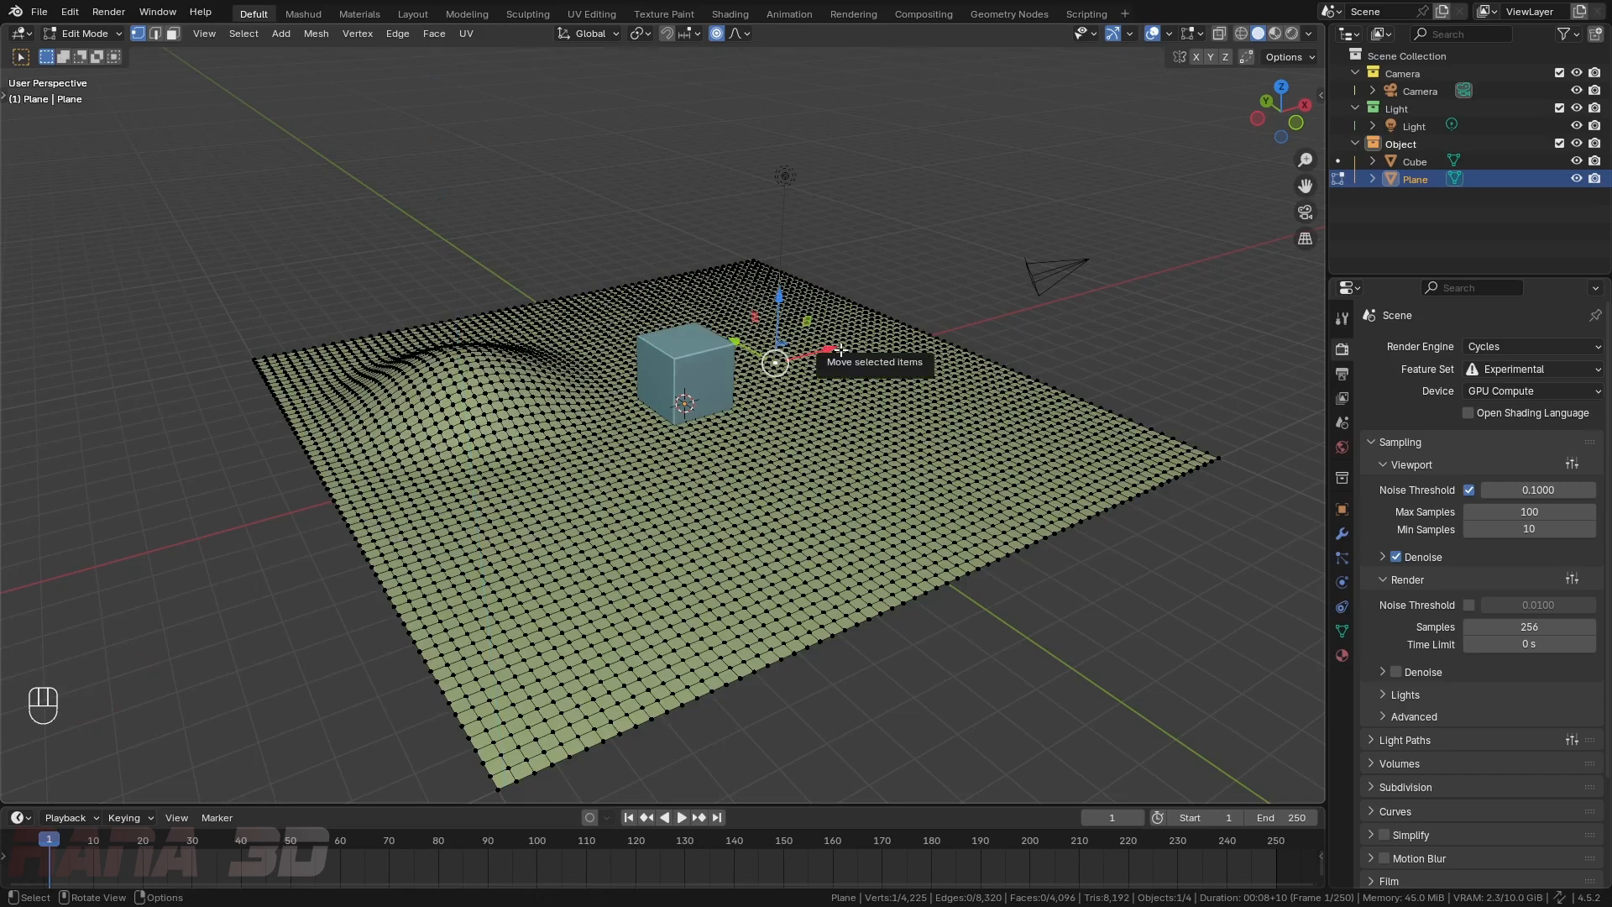
pyautogui.press('g')
# - Switch the proportional falloff to Linear and raise a vertex near the plane's still flat corner by about 1.34 m along Z
pyautogui.click(739, 36)
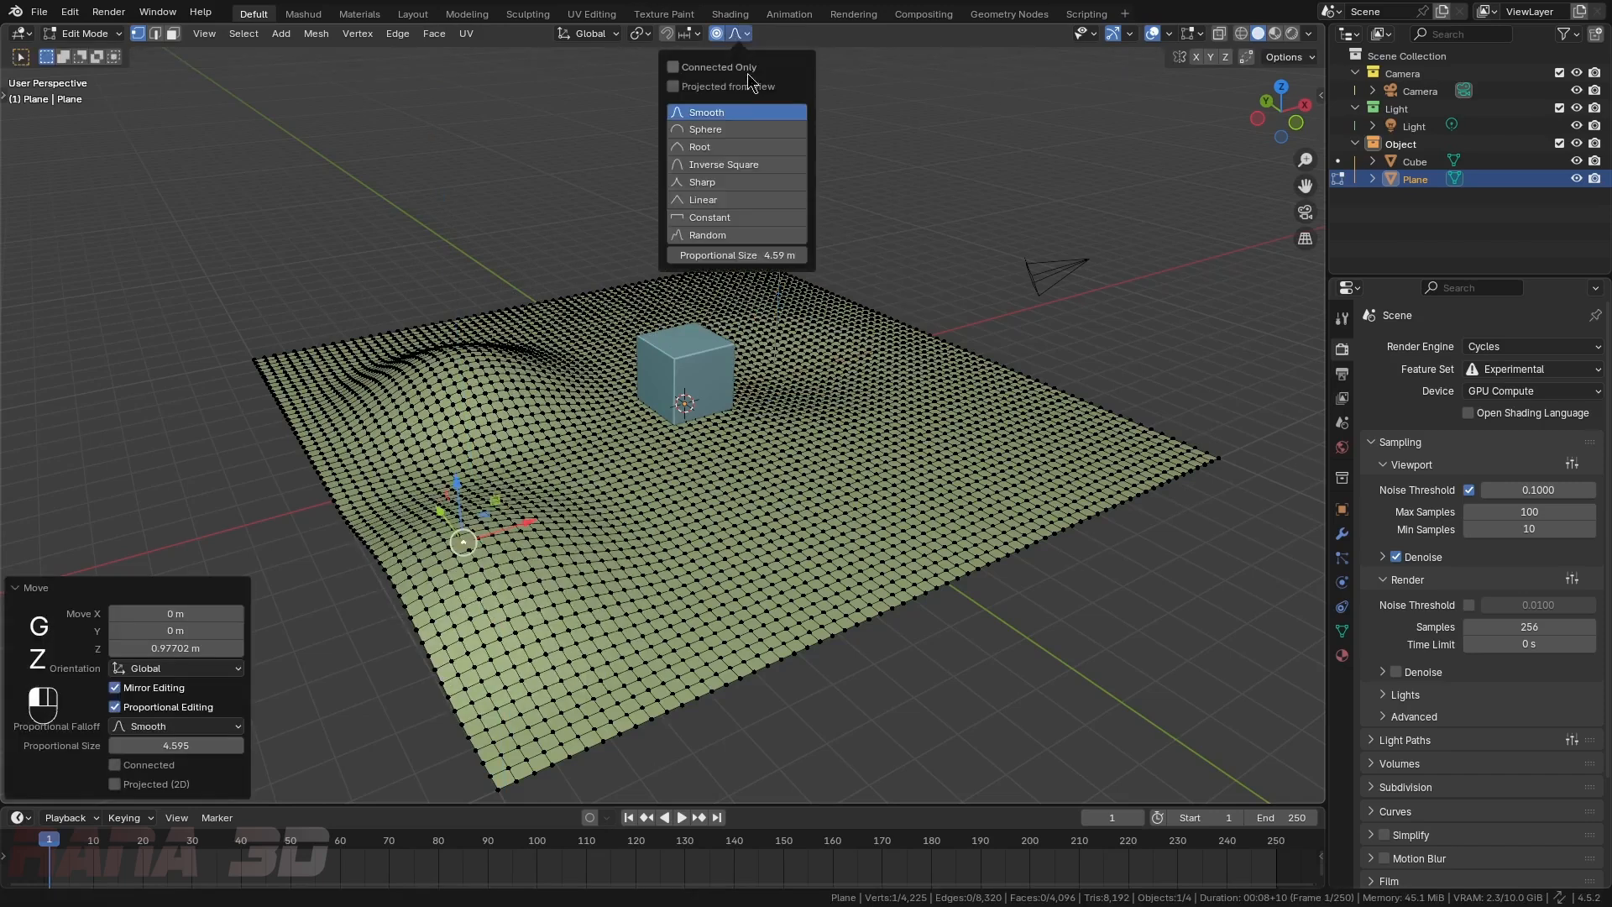
pyautogui.click(703, 200)
pyautogui.click(1035, 449)
pyautogui.press('g')
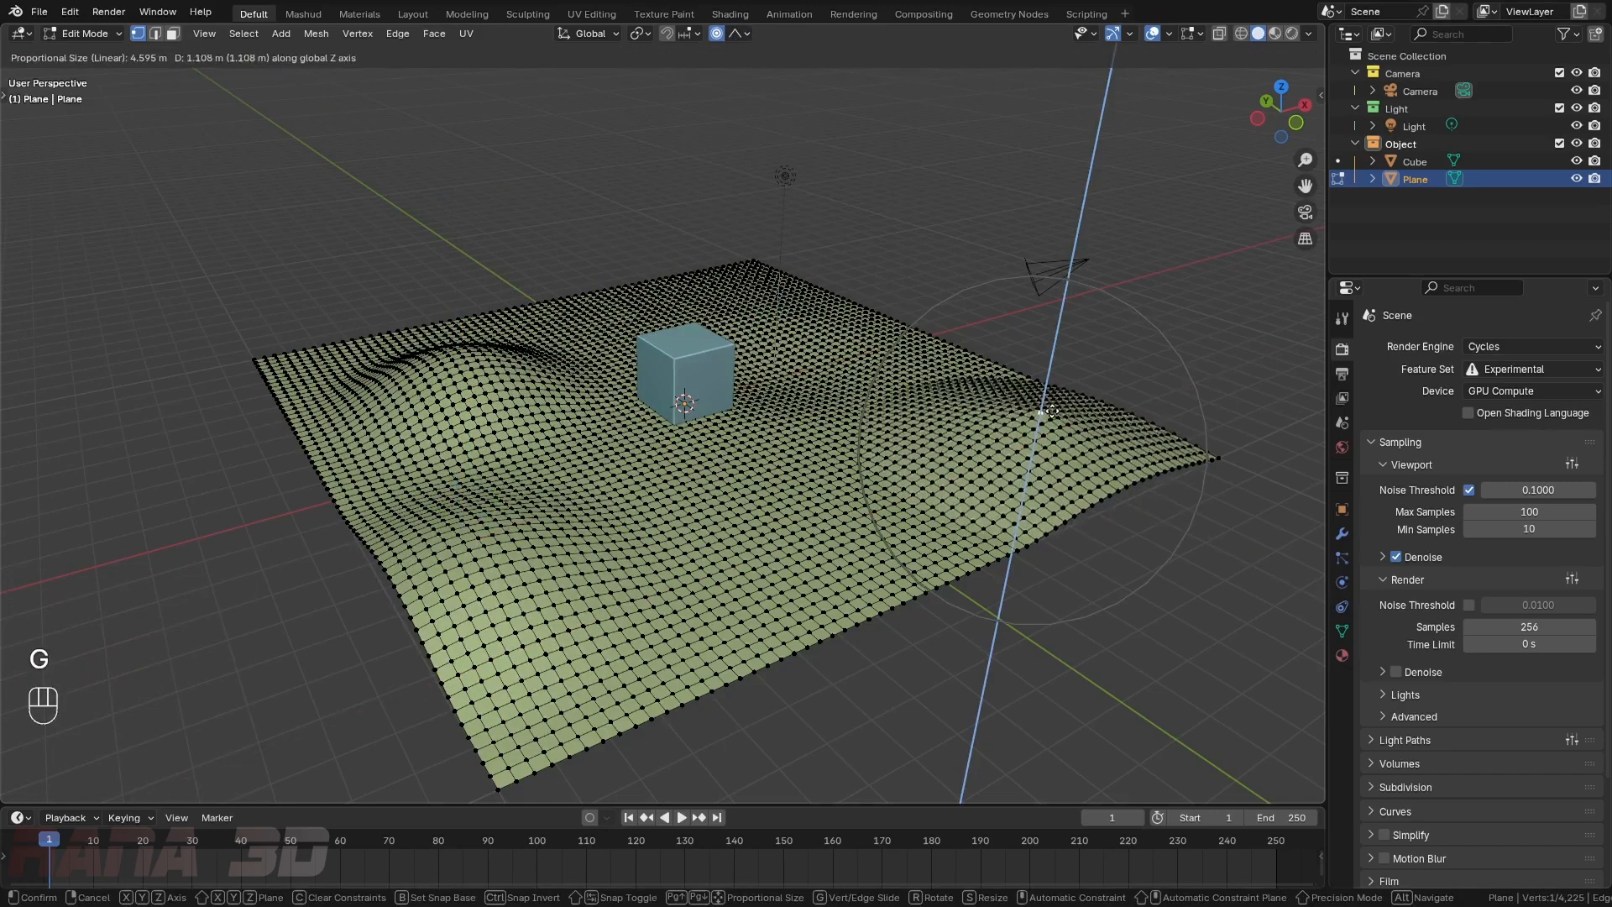
pyautogui.click(1051, 404)
pyautogui.moveTo(1029, 478); pyautogui.dragTo(814, 514, button='middle')
# - Try the Sharp proportional falloff by raising a corner of the plane and pulling another vertex up about 4.36 m into a peak
pyautogui.click(745, 37)
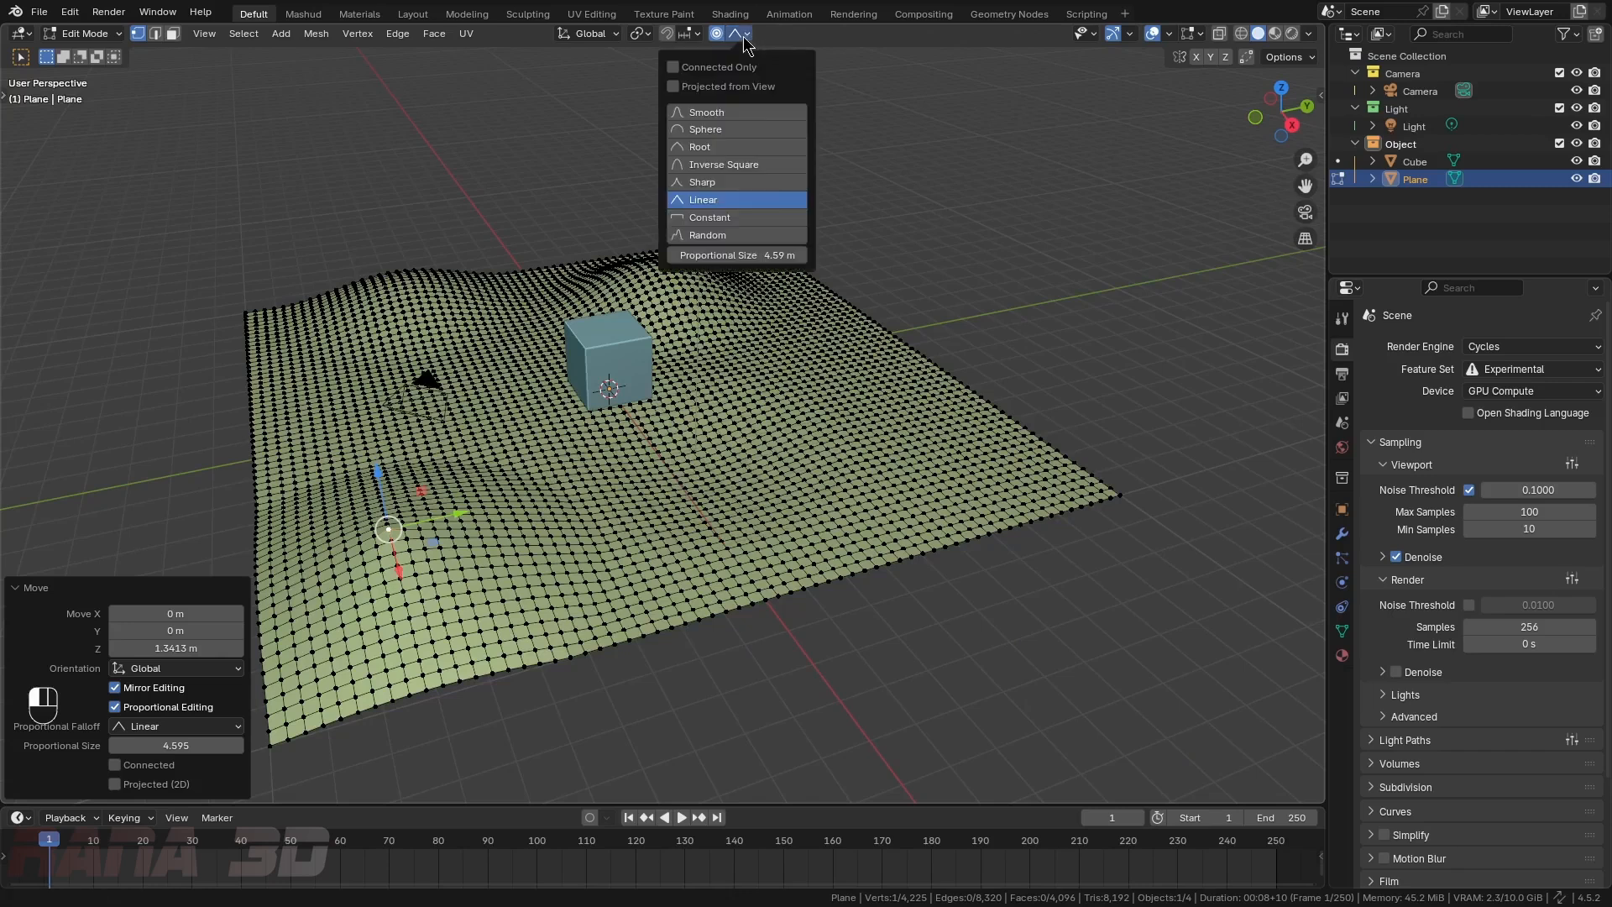
pyautogui.click(714, 181)
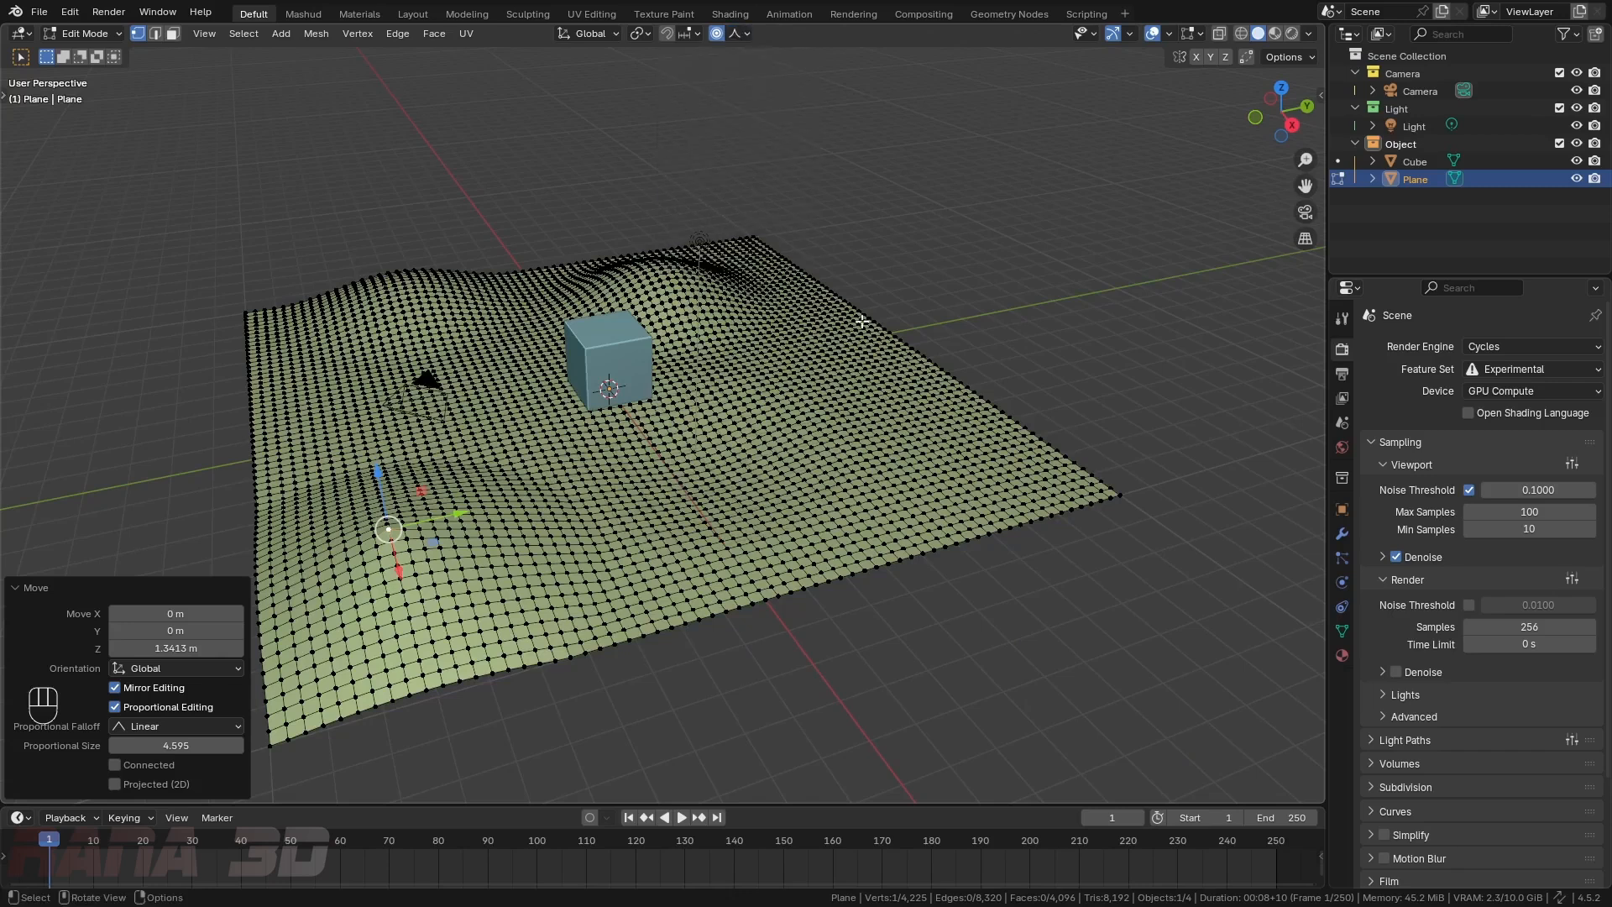
pyautogui.click(1124, 499)
pyautogui.press('g')
pyautogui.click(1148, 405)
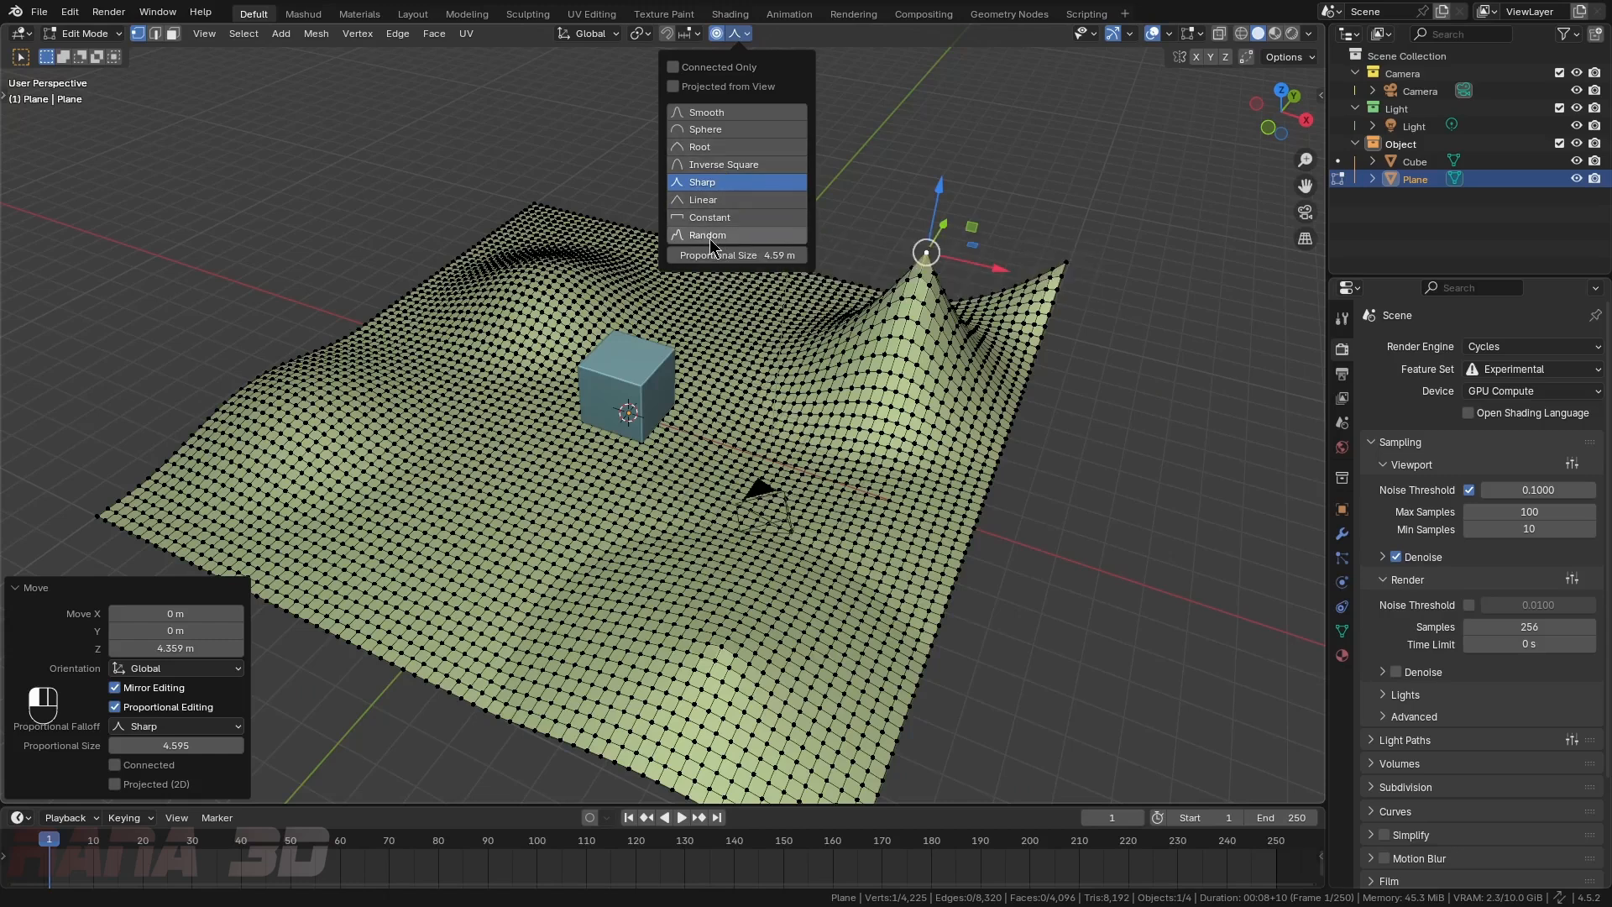
# - Try the Random falloff on a flat area, raising a vertex about 0.26 m with proportional size 5.560, and return to Object Mode
pyautogui.click(708, 236)
pyautogui.click(521, 494)
pyautogui.press('g')
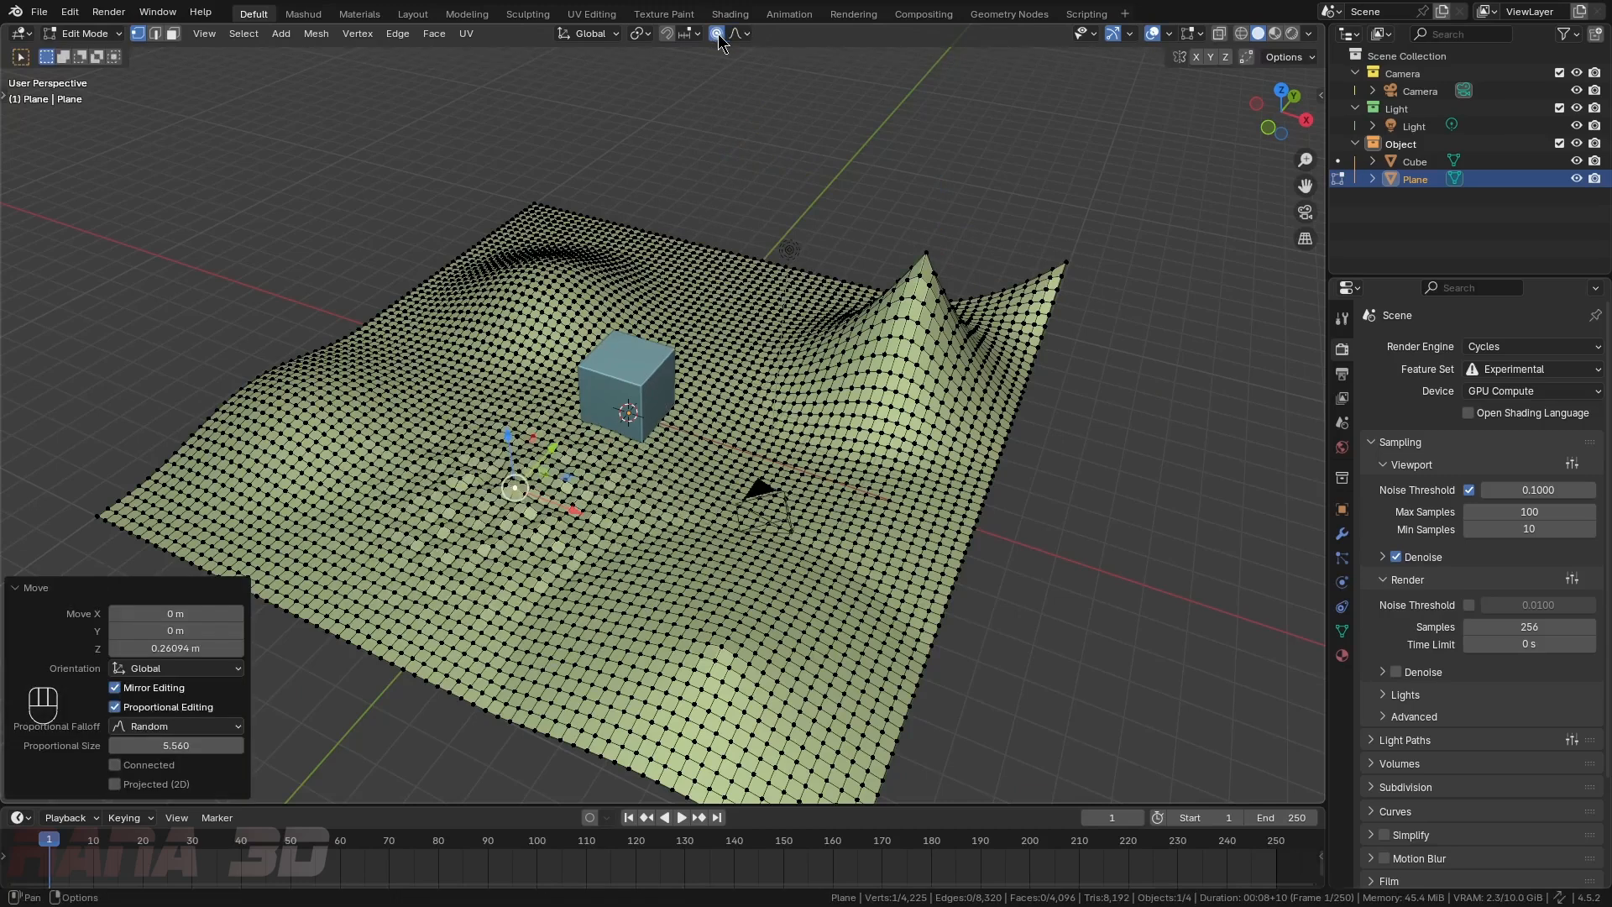
pyautogui.press('Tab')
pyautogui.click(878, 452)
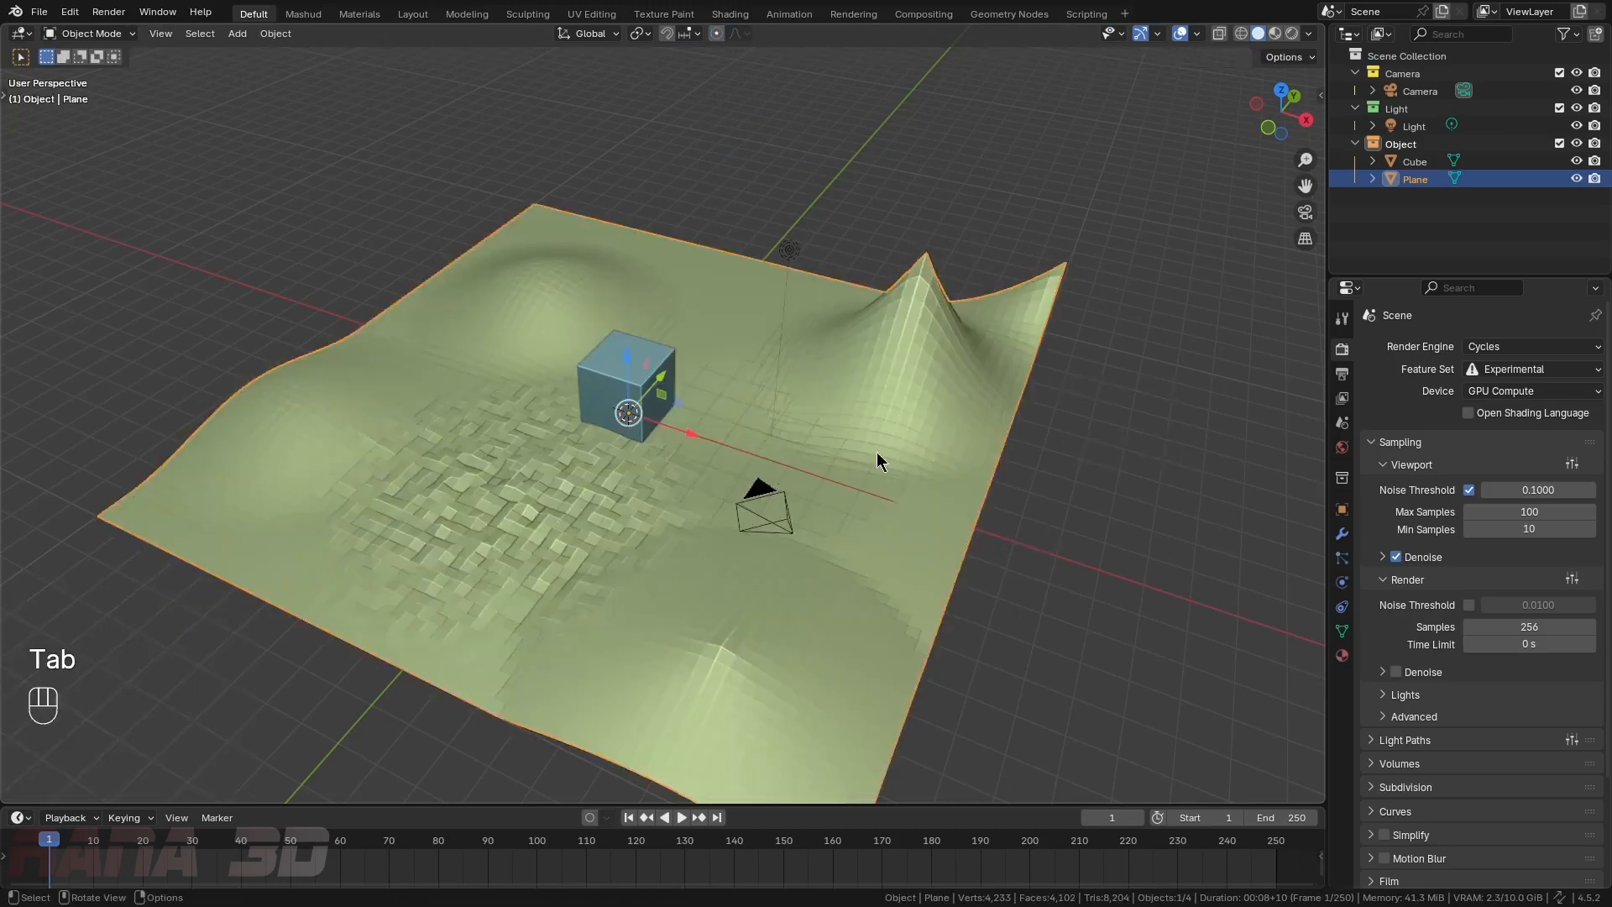
# - Apply Shade Smooth to the terrain with the sharp peak and view it from a lower angle
pyautogui.rightClick(789, 453)
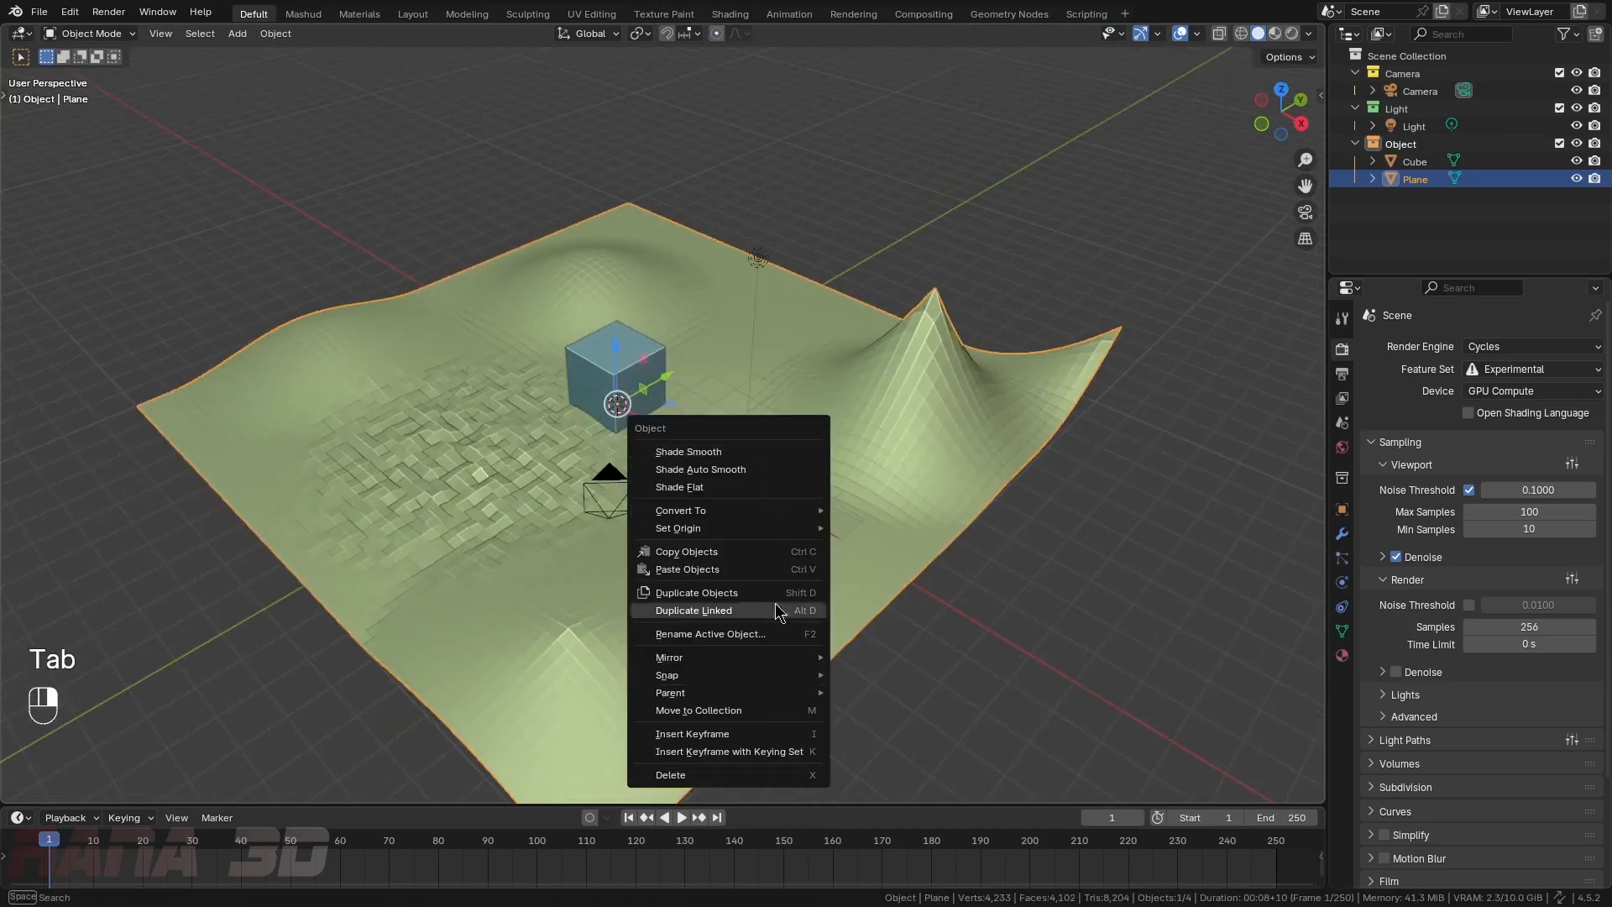
pyautogui.click(712, 458)
pyautogui.moveTo(703, 453); pyautogui.dragTo(648, 447, button='middle')
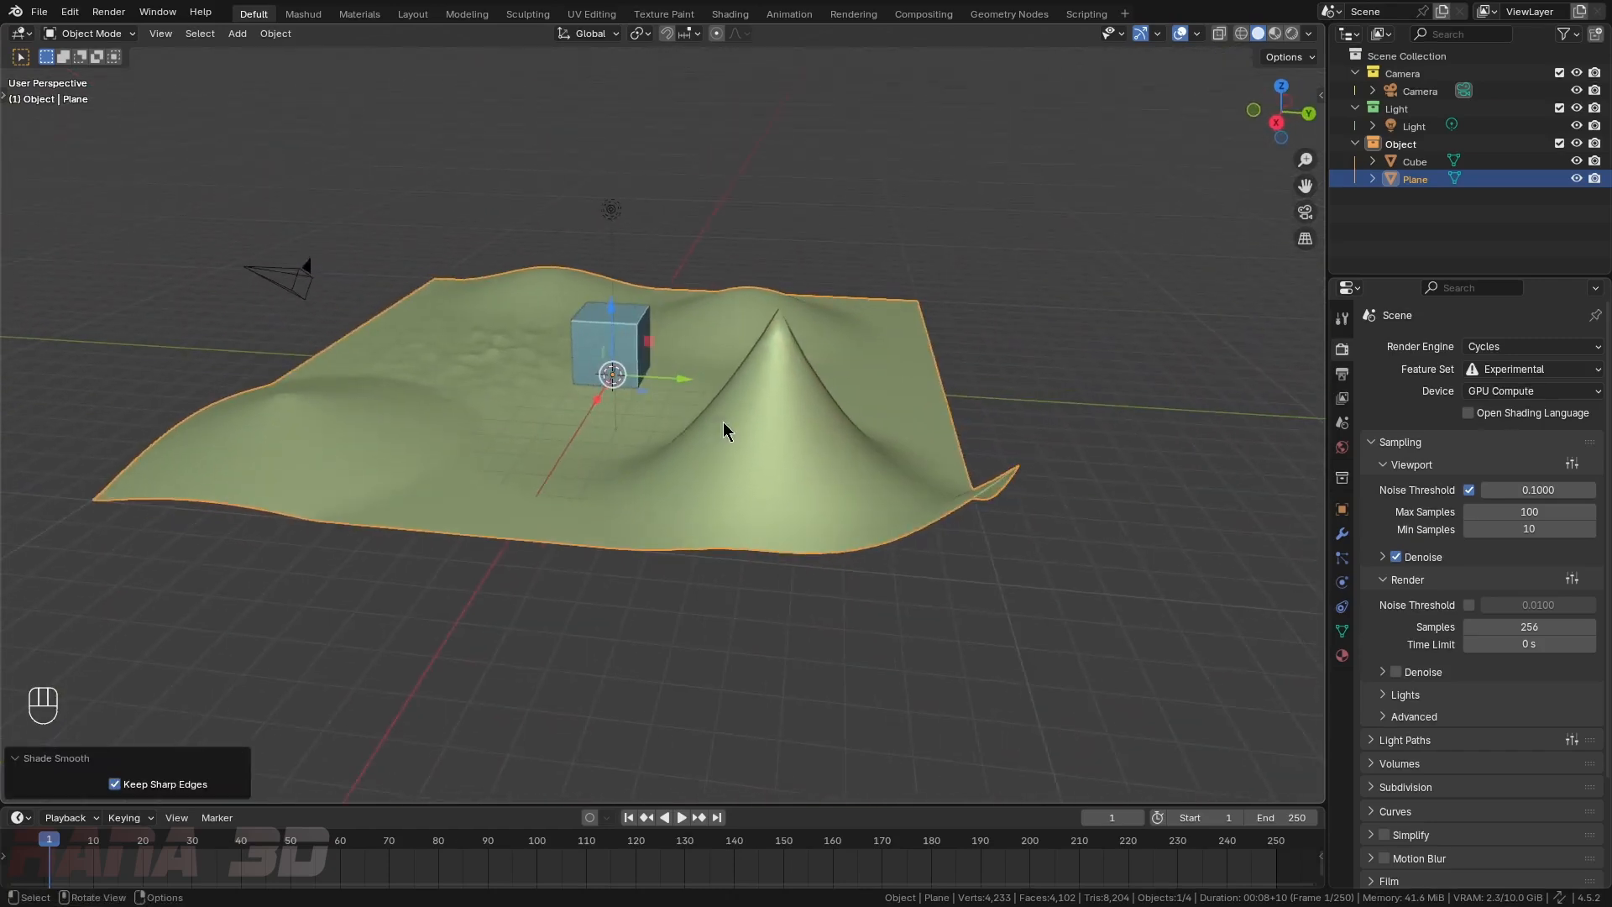
# - Undo the smooth shading and the Random and Sharp falloff edits on the plane
pyautogui.hotkey('ctrl', 'z')
pyautogui.hotkey('ctrl', 'z')
pyautogui.hotkey('ctrl', 'z')
pyautogui.hotkey('ctrl', 'z')
pyautogui.hotkey('ctrl', 'z')
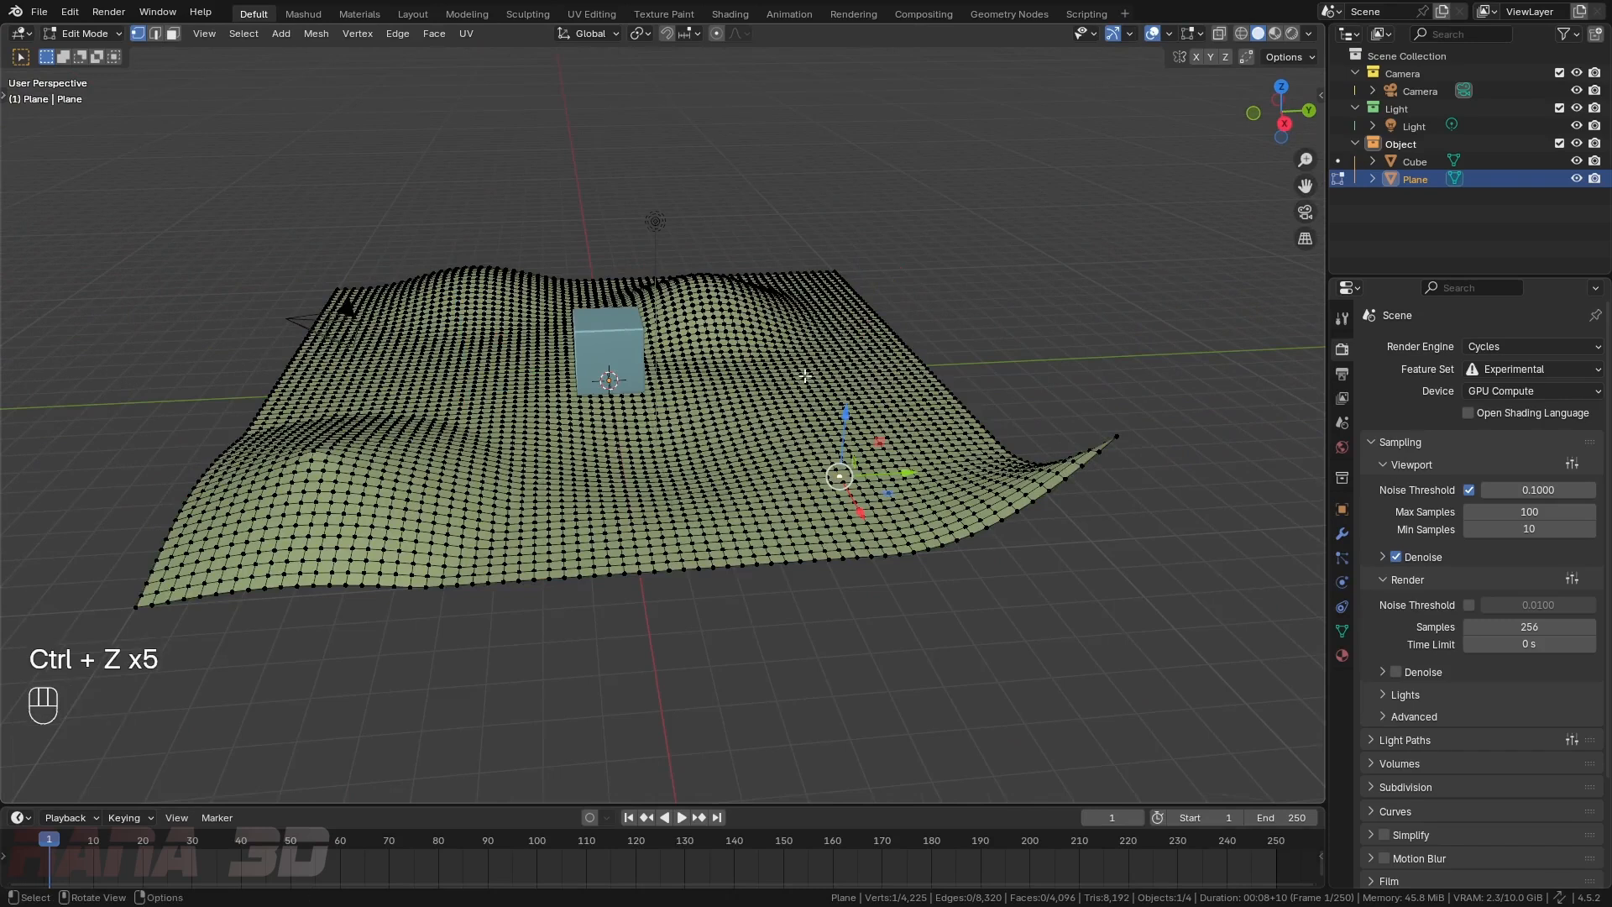
# - Return to Object Mode and apply Shade Smooth to the plane with its soft hills
pyautogui.press('Tab')
pyautogui.moveTo(408, 391); pyautogui.dragTo(602, 416, button='middle')
pyautogui.rightClick(592, 472)
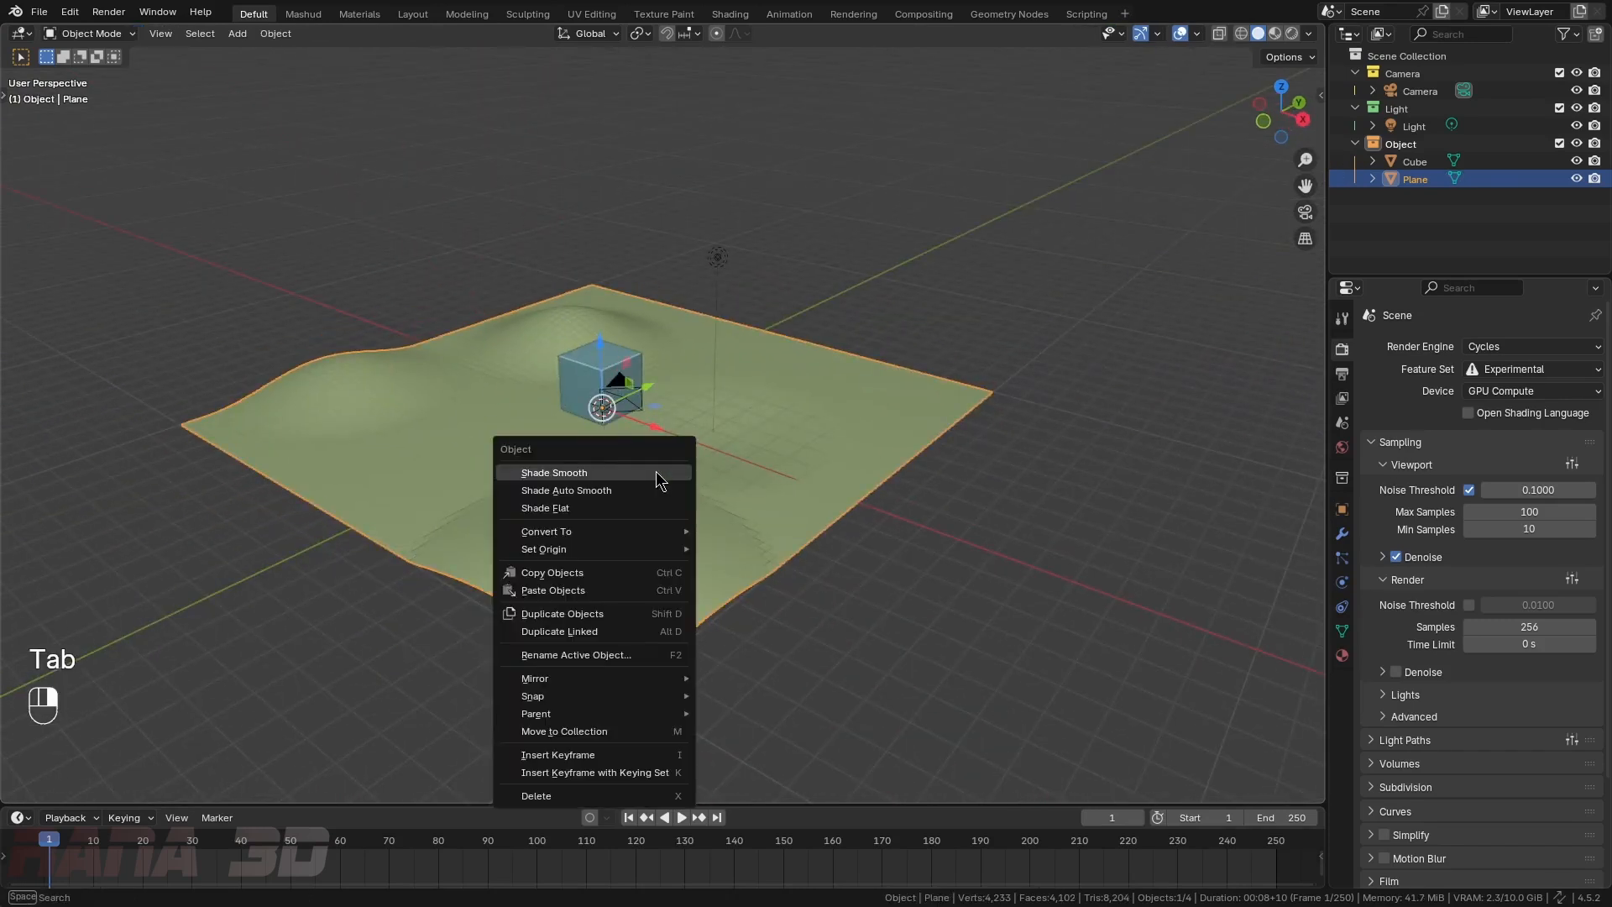
pyautogui.click(576, 472)
pyautogui.moveTo(576, 472); pyautogui.dragTo(757, 475, button='middle')
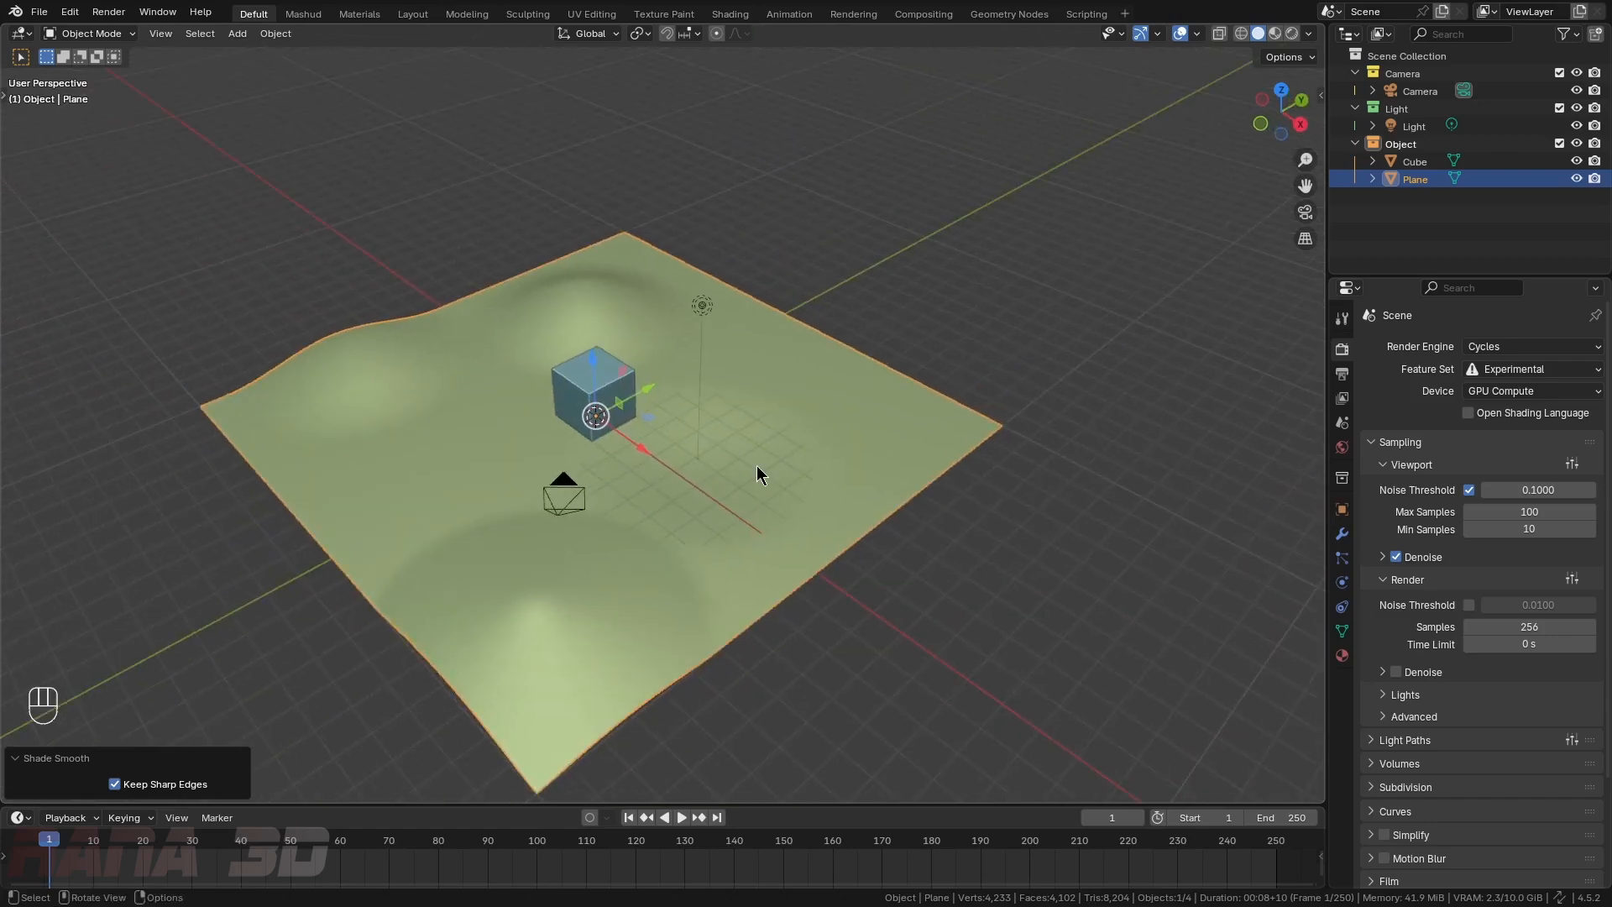
pyautogui.moveTo(1005, 495); pyautogui.dragTo(831, 536, button='middle')
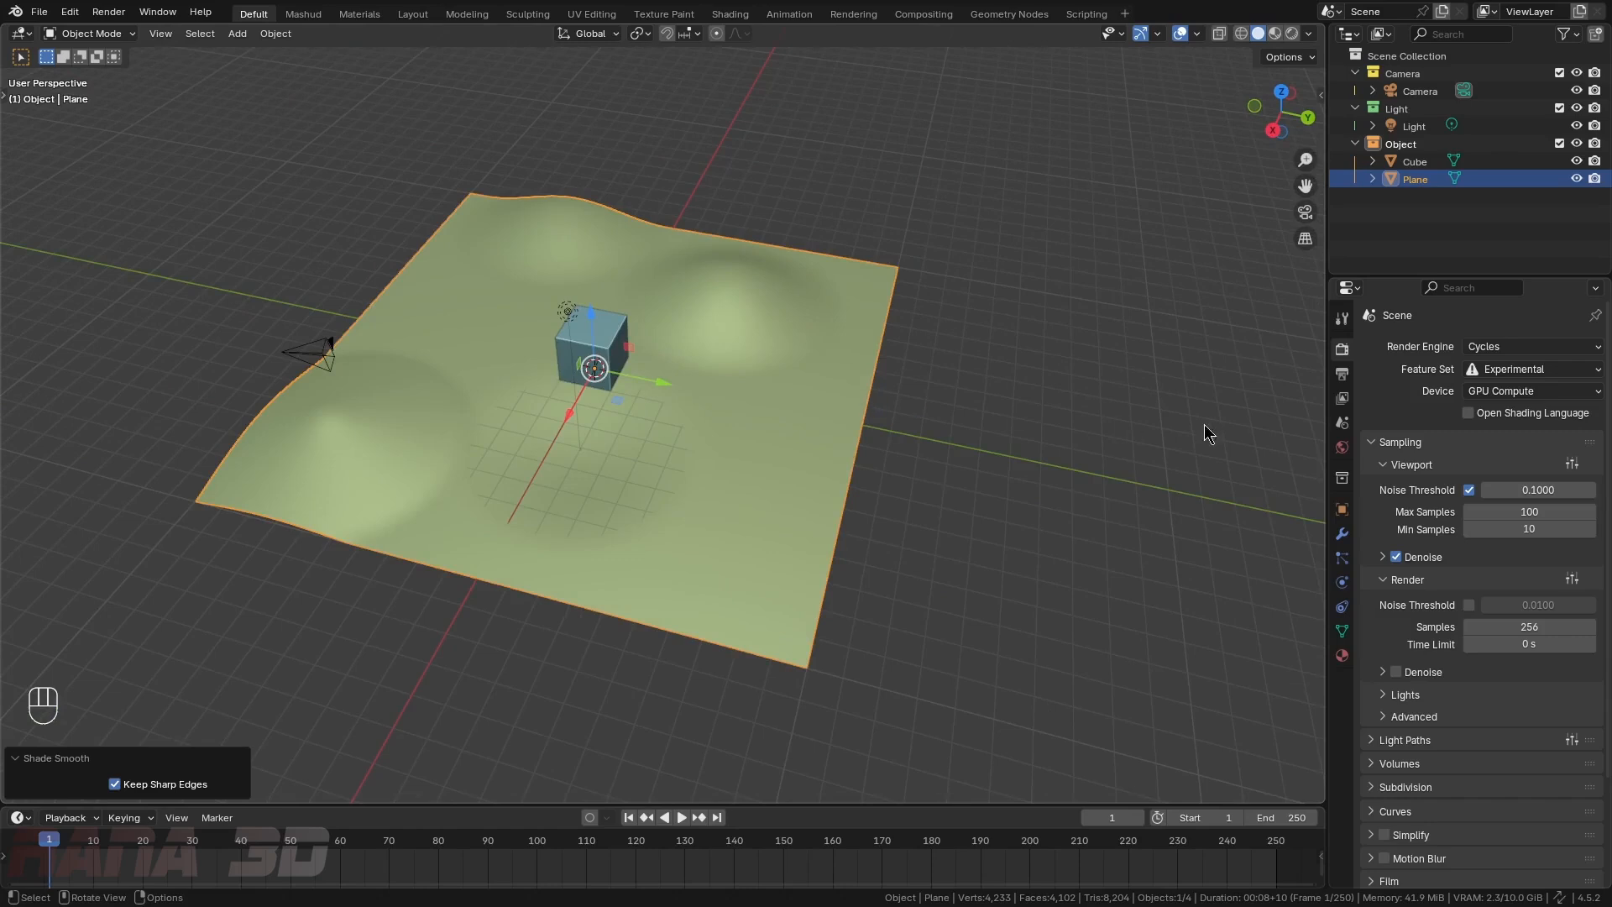
# - Add a Displace modifier to the plane
pyautogui.click(1341, 534)
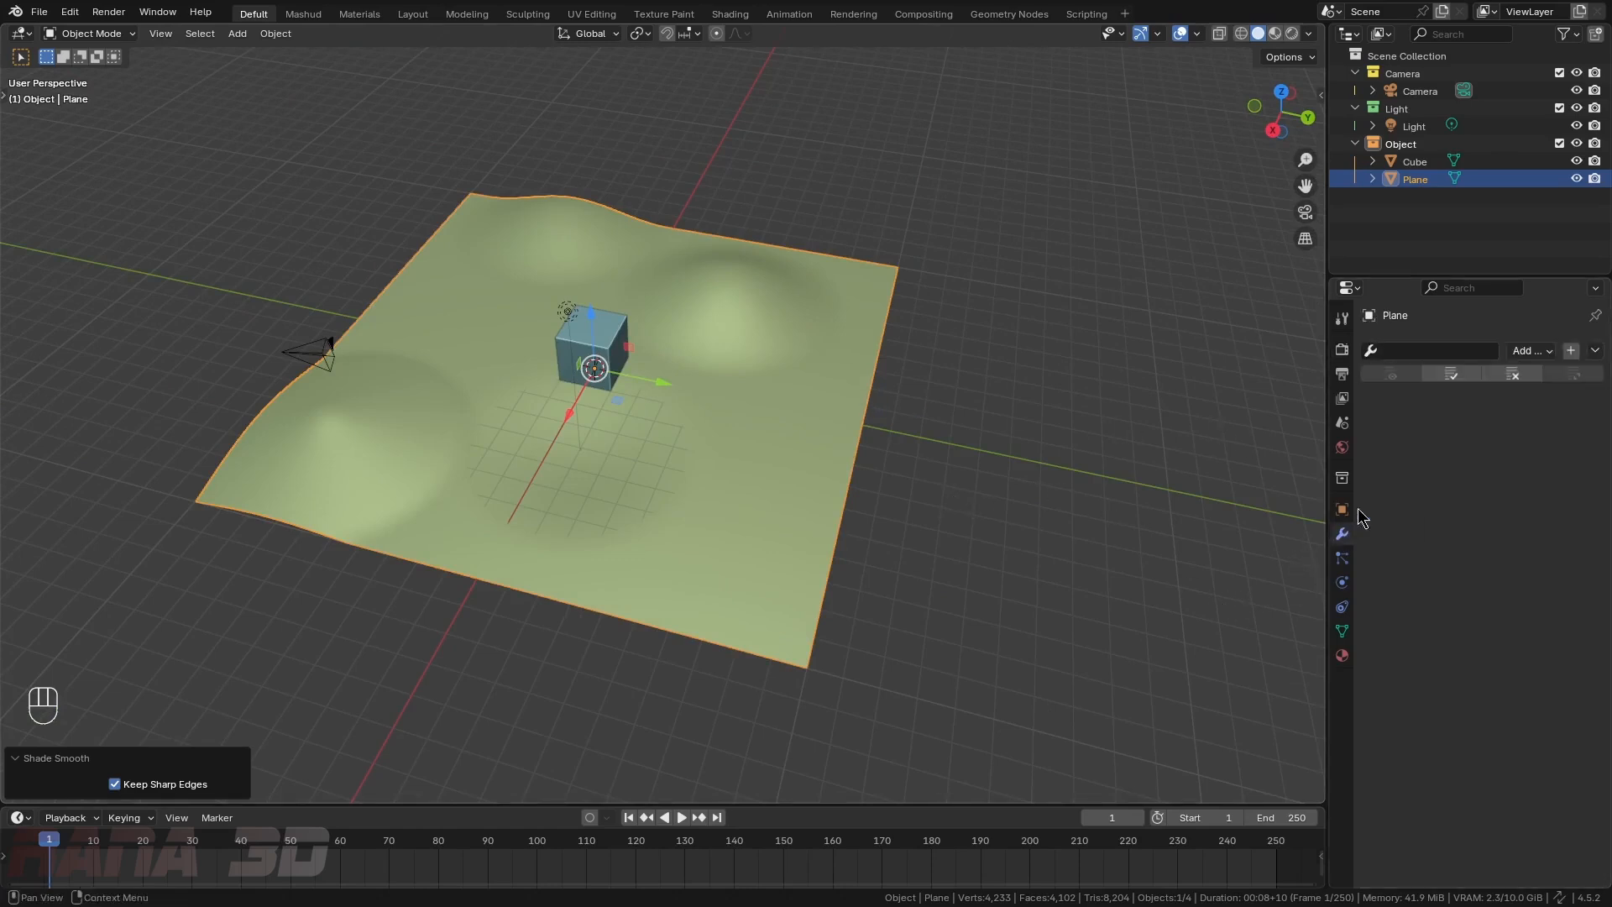
pyautogui.click(1542, 353)
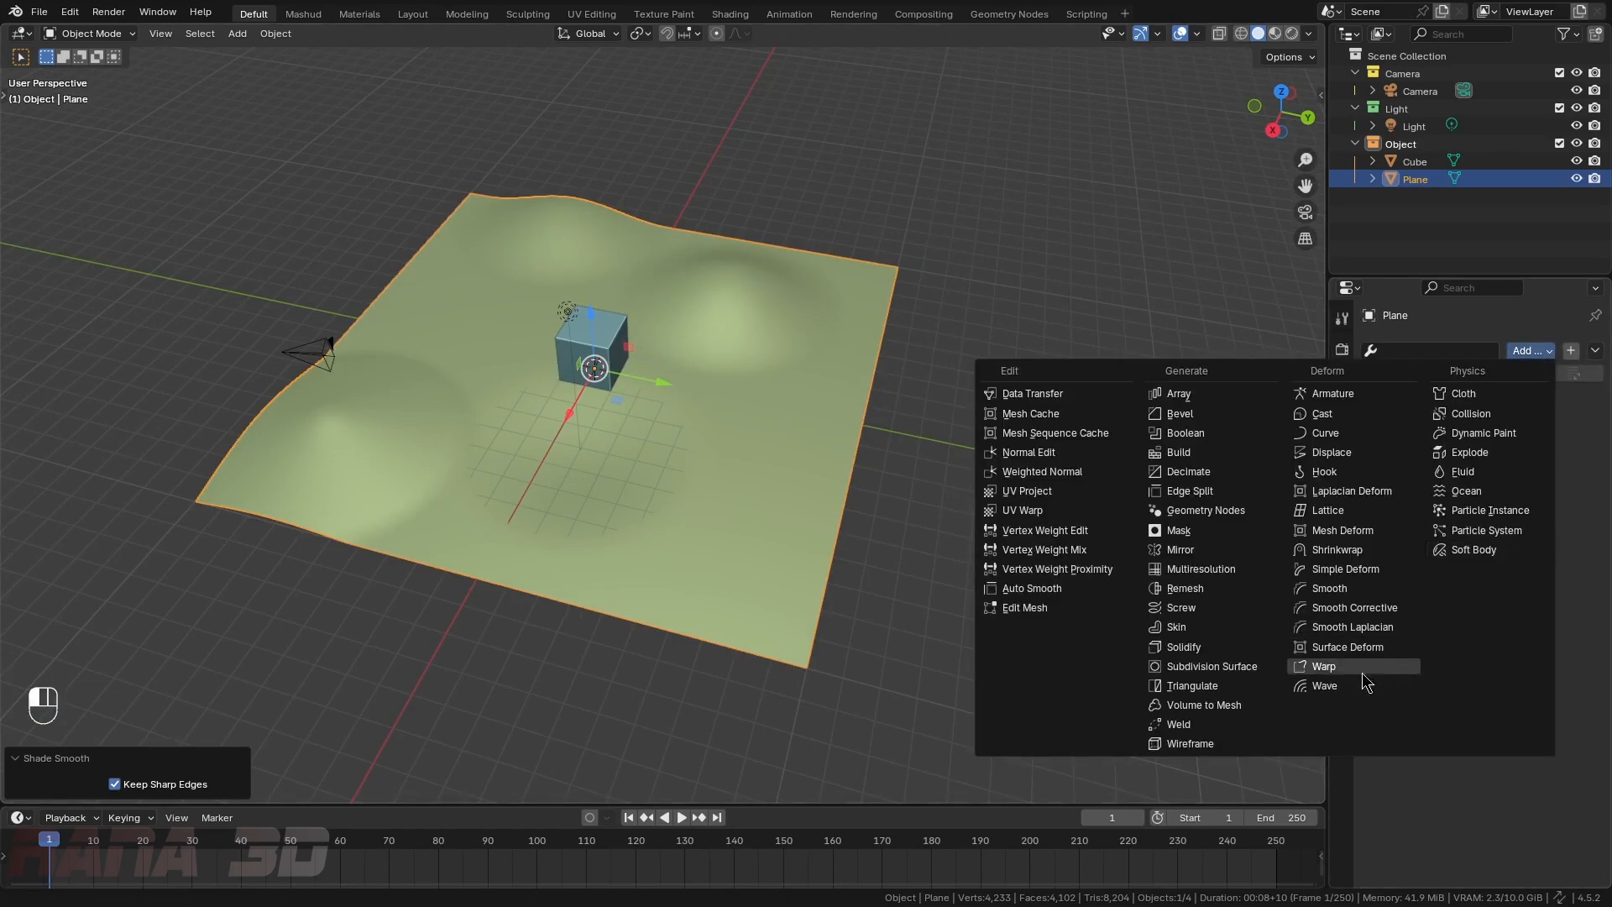
pyautogui.click(1330, 456)
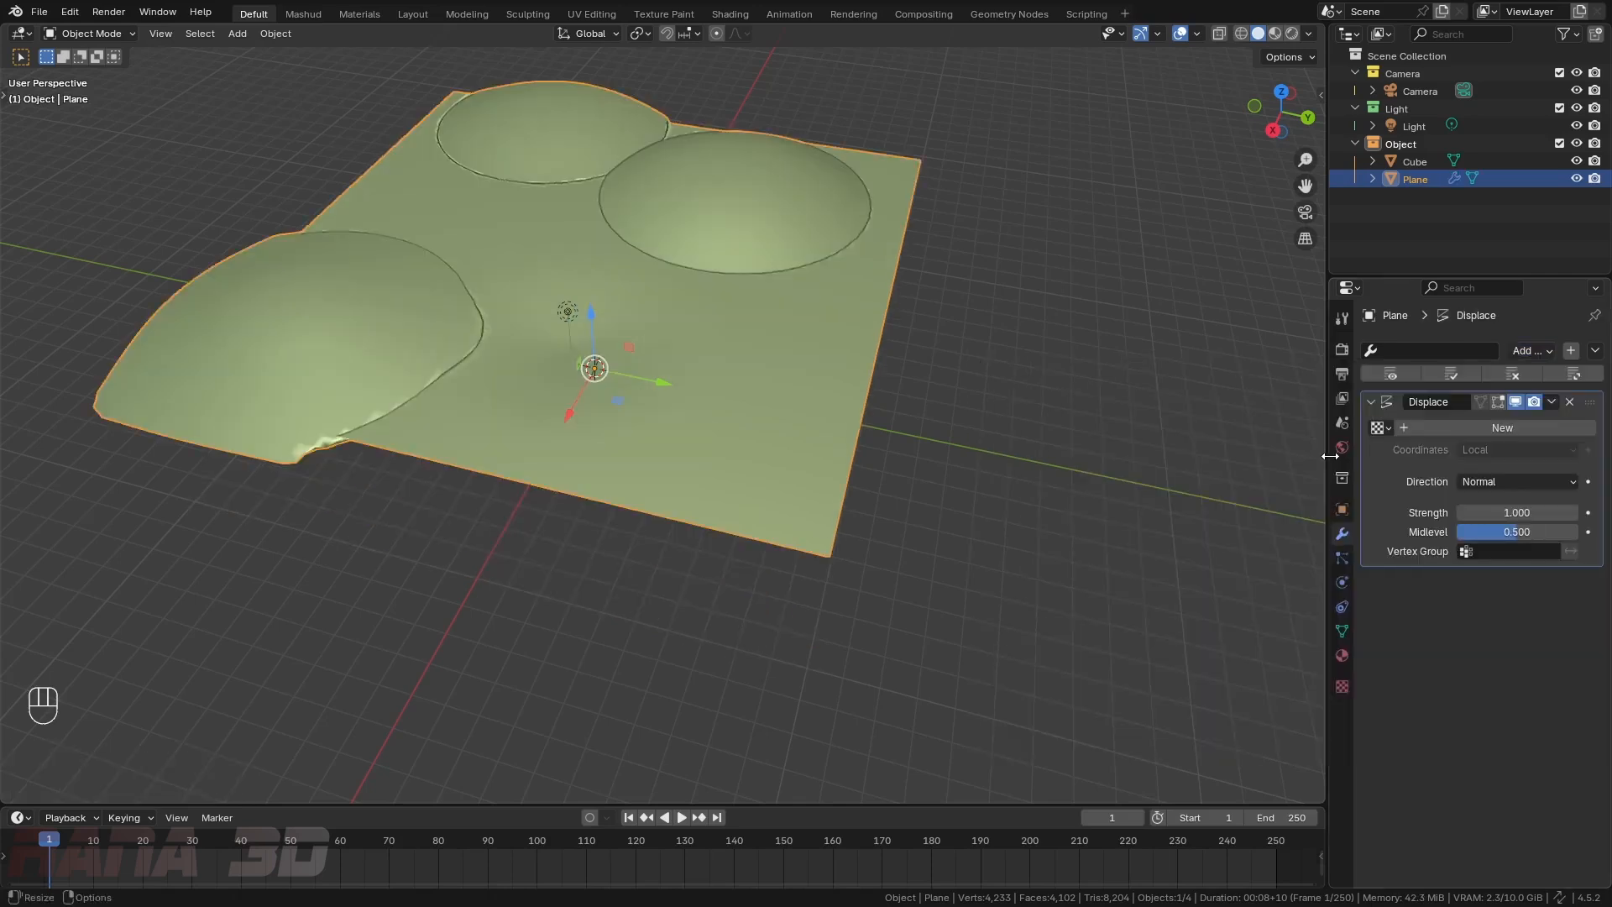
# - Create a new texture for the plane's Displace modifier, set its type to Clouds and its size to 0.32
pyautogui.click(1501, 428)
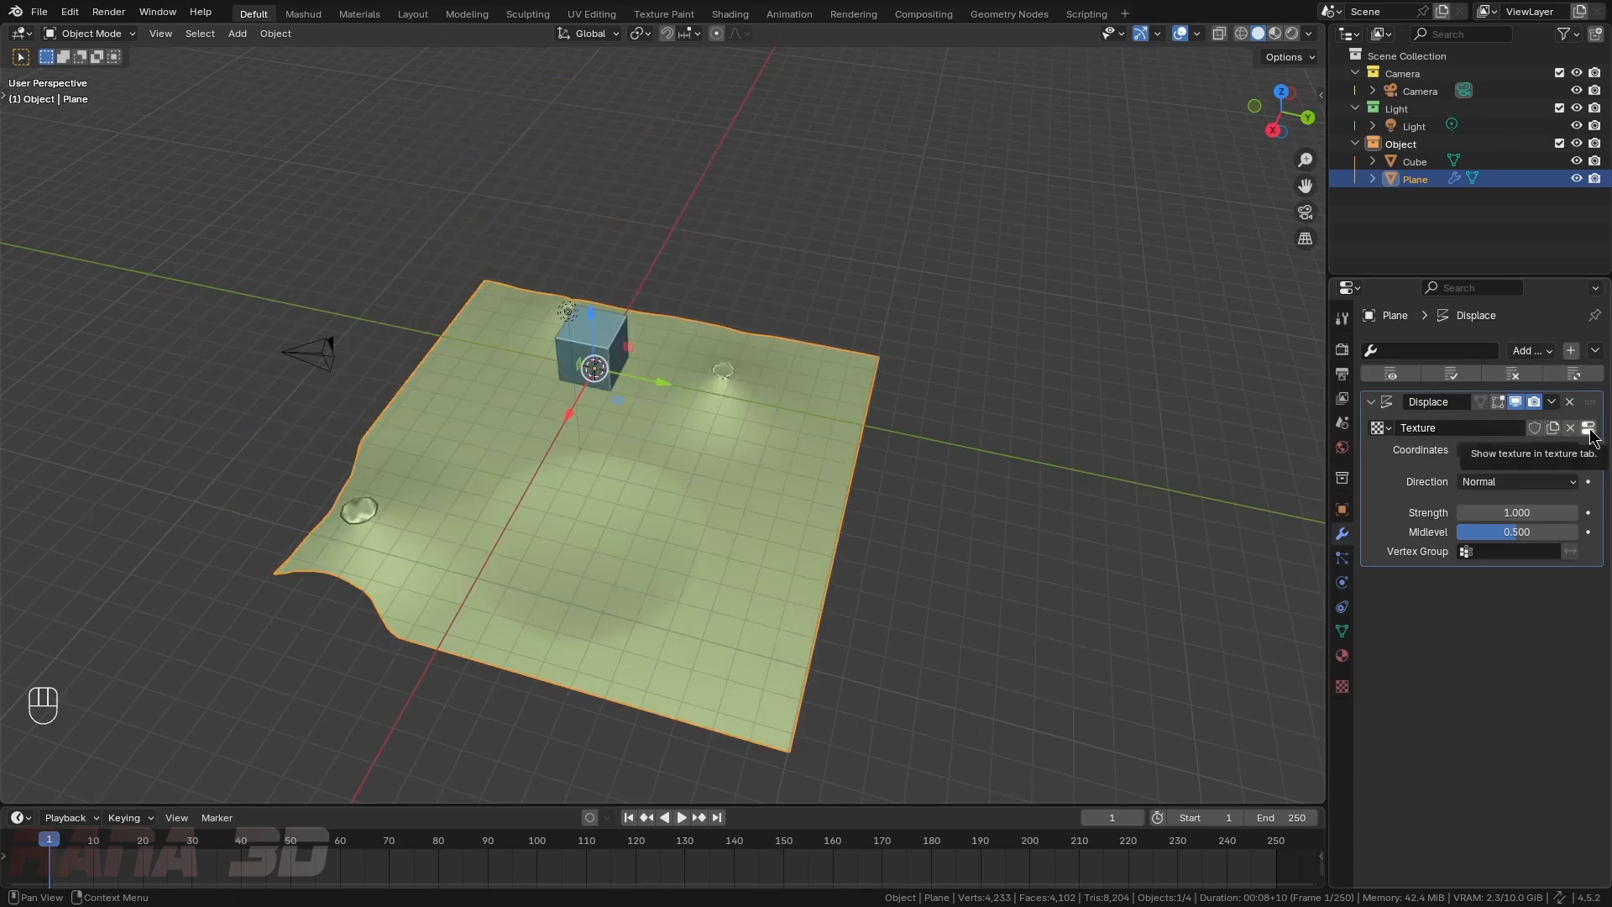
pyautogui.click(1588, 429)
pyautogui.click(1517, 403)
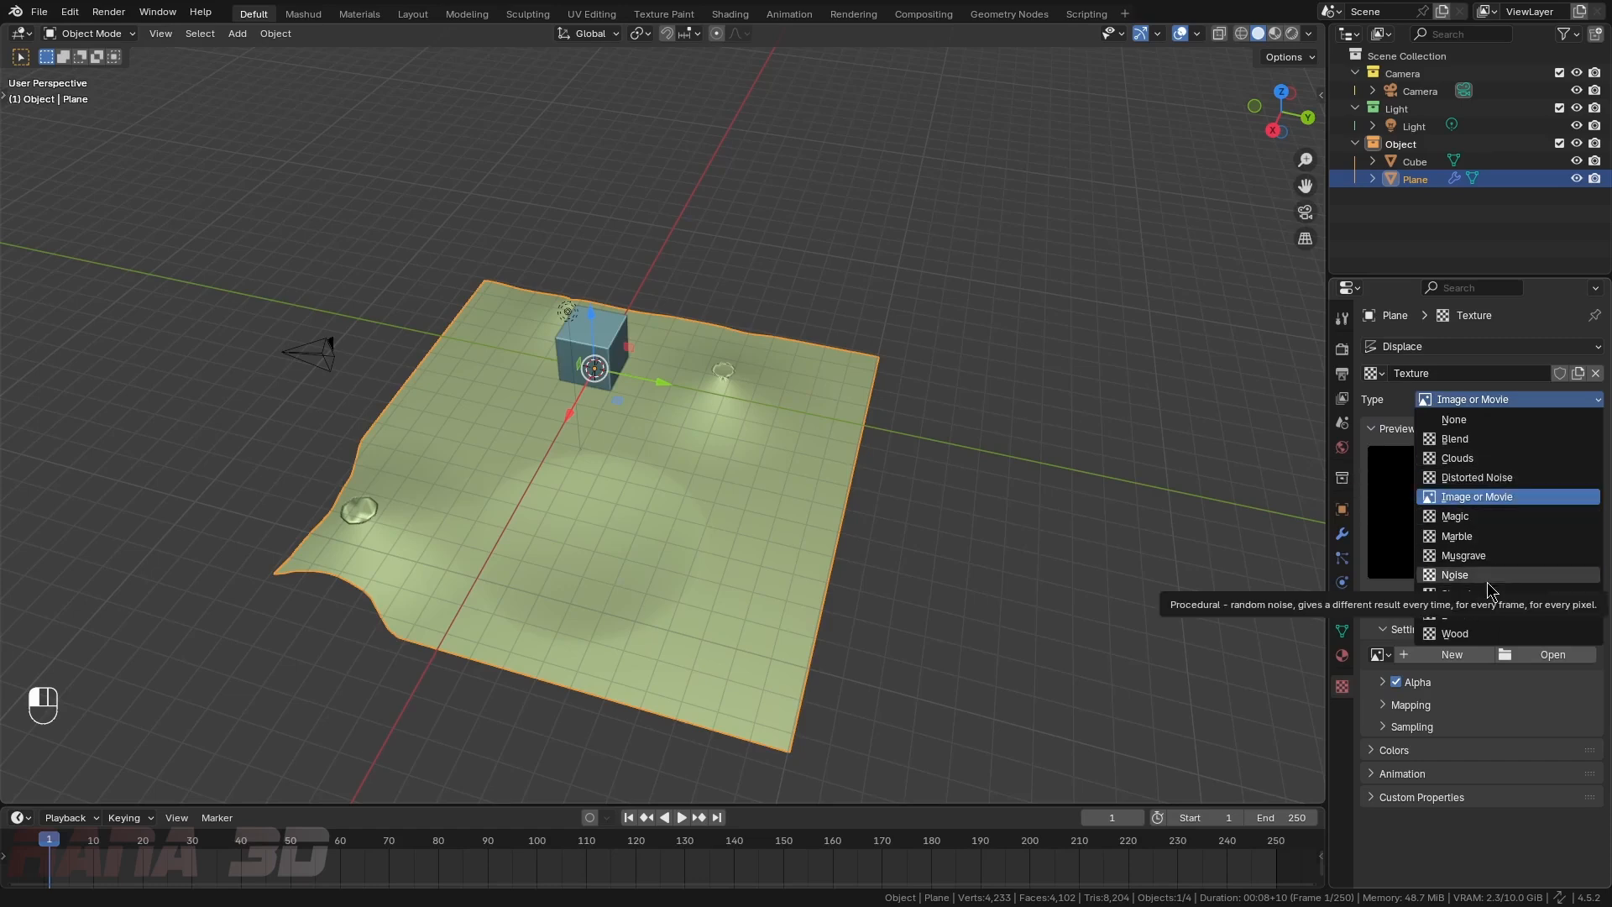
pyautogui.click(1476, 458)
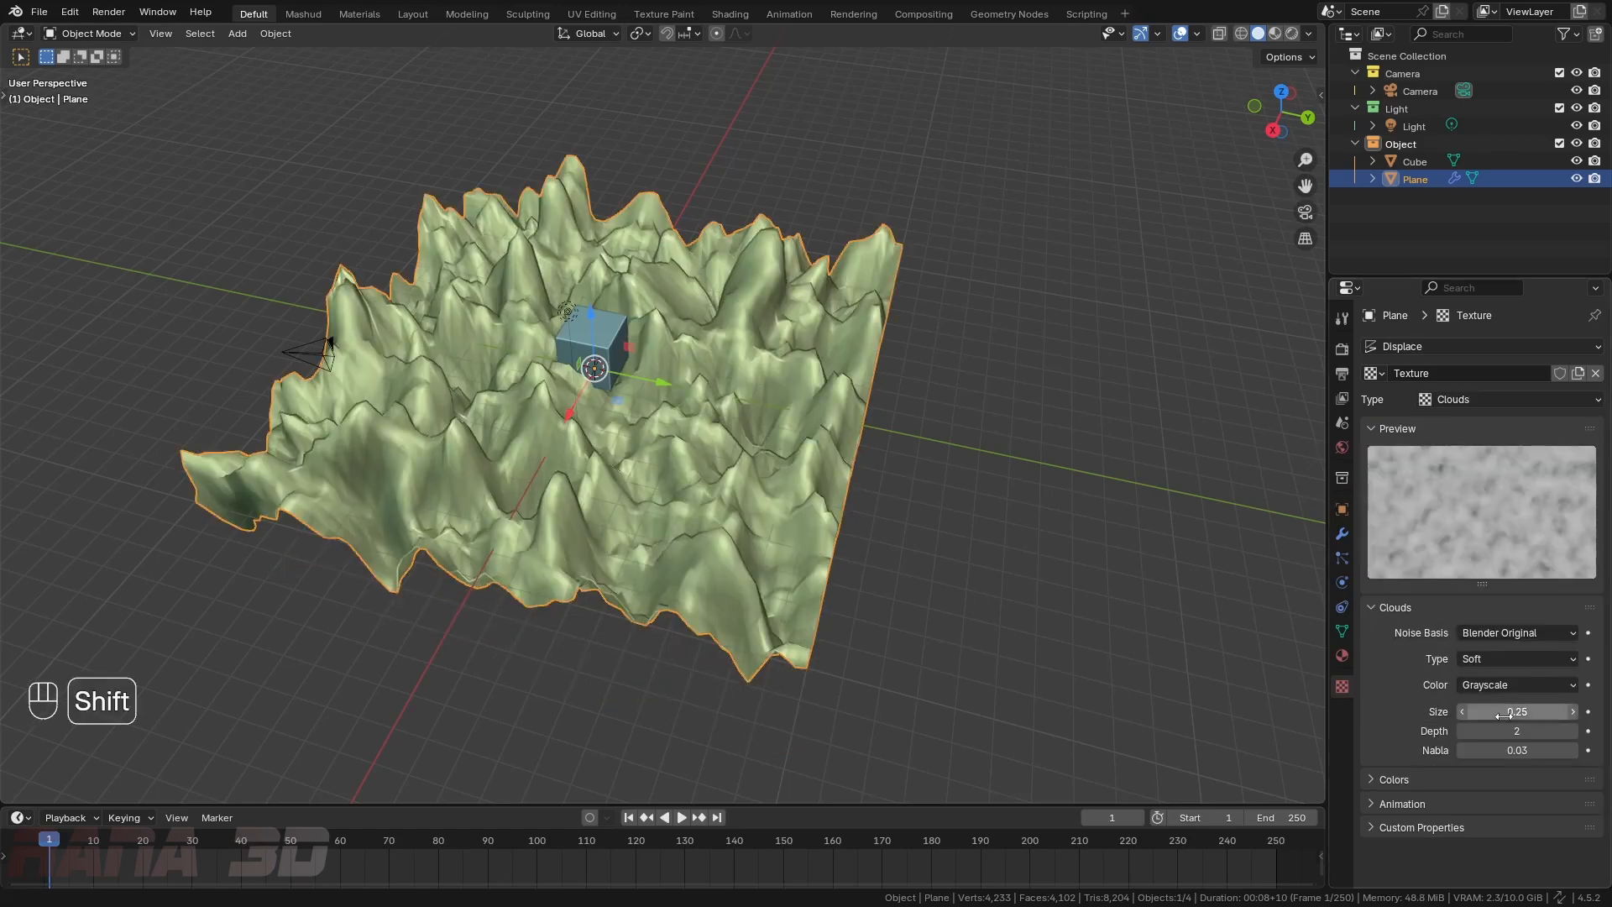
pyautogui.keyDown('shift'); pyautogui.moveTo(1516, 711); pyautogui.dragTo(1544, 711); pyautogui.keyUp('shift')
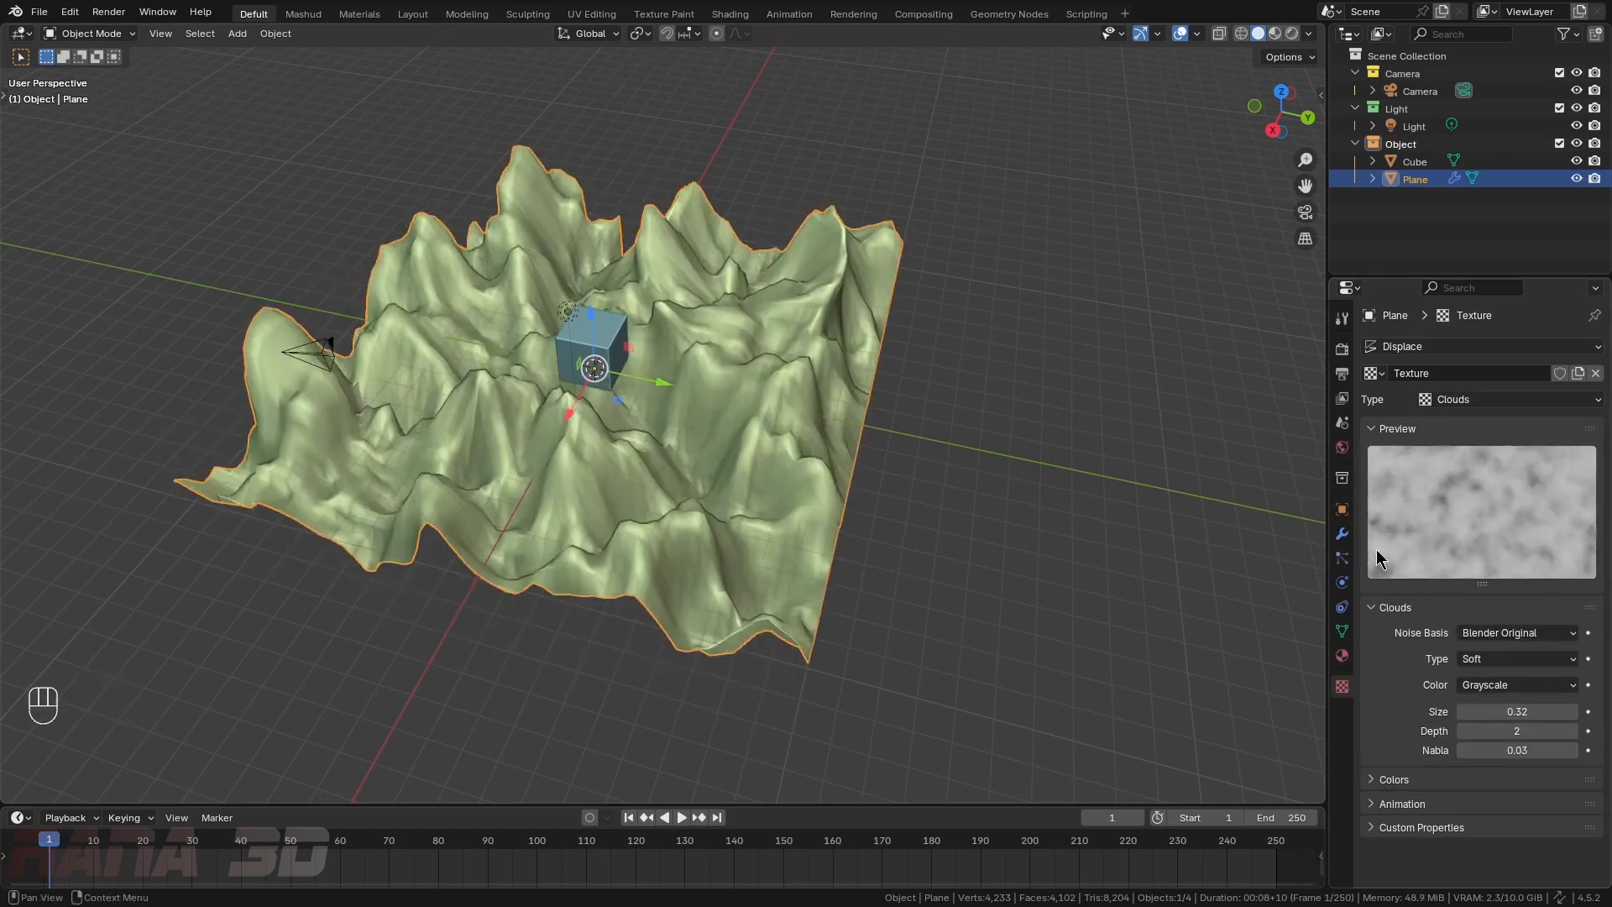
# - Set the Displace modifier's strength to 0.14 and inspect the softened terrain from several angles
pyautogui.click(1343, 534)
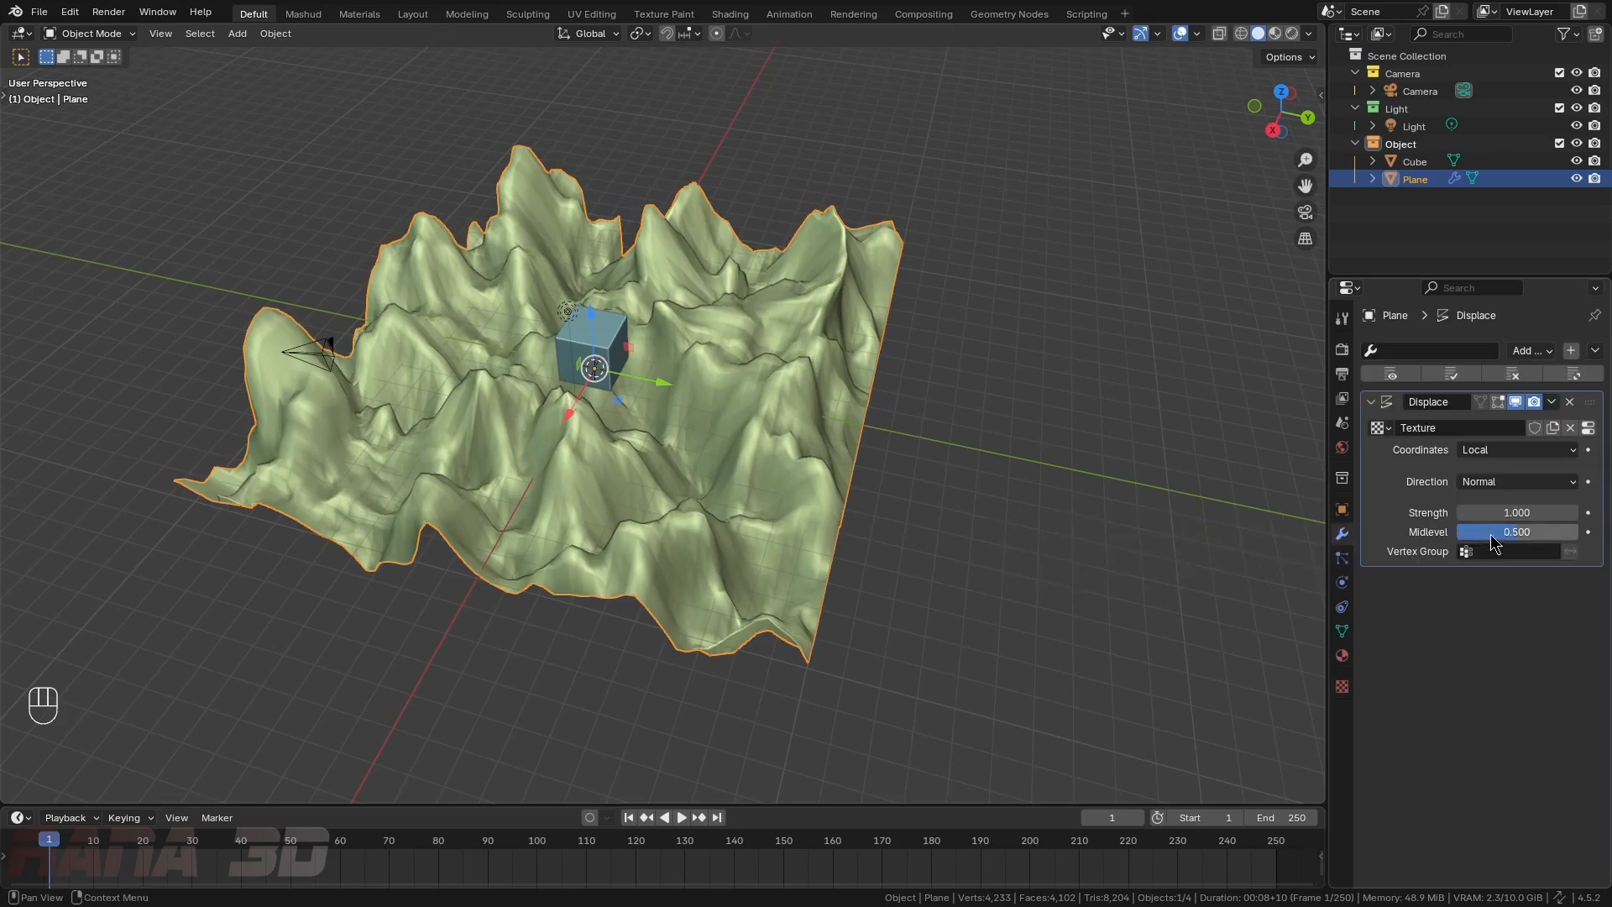
pyautogui.moveTo(1515, 512); pyautogui.dragTo(1515, 512)
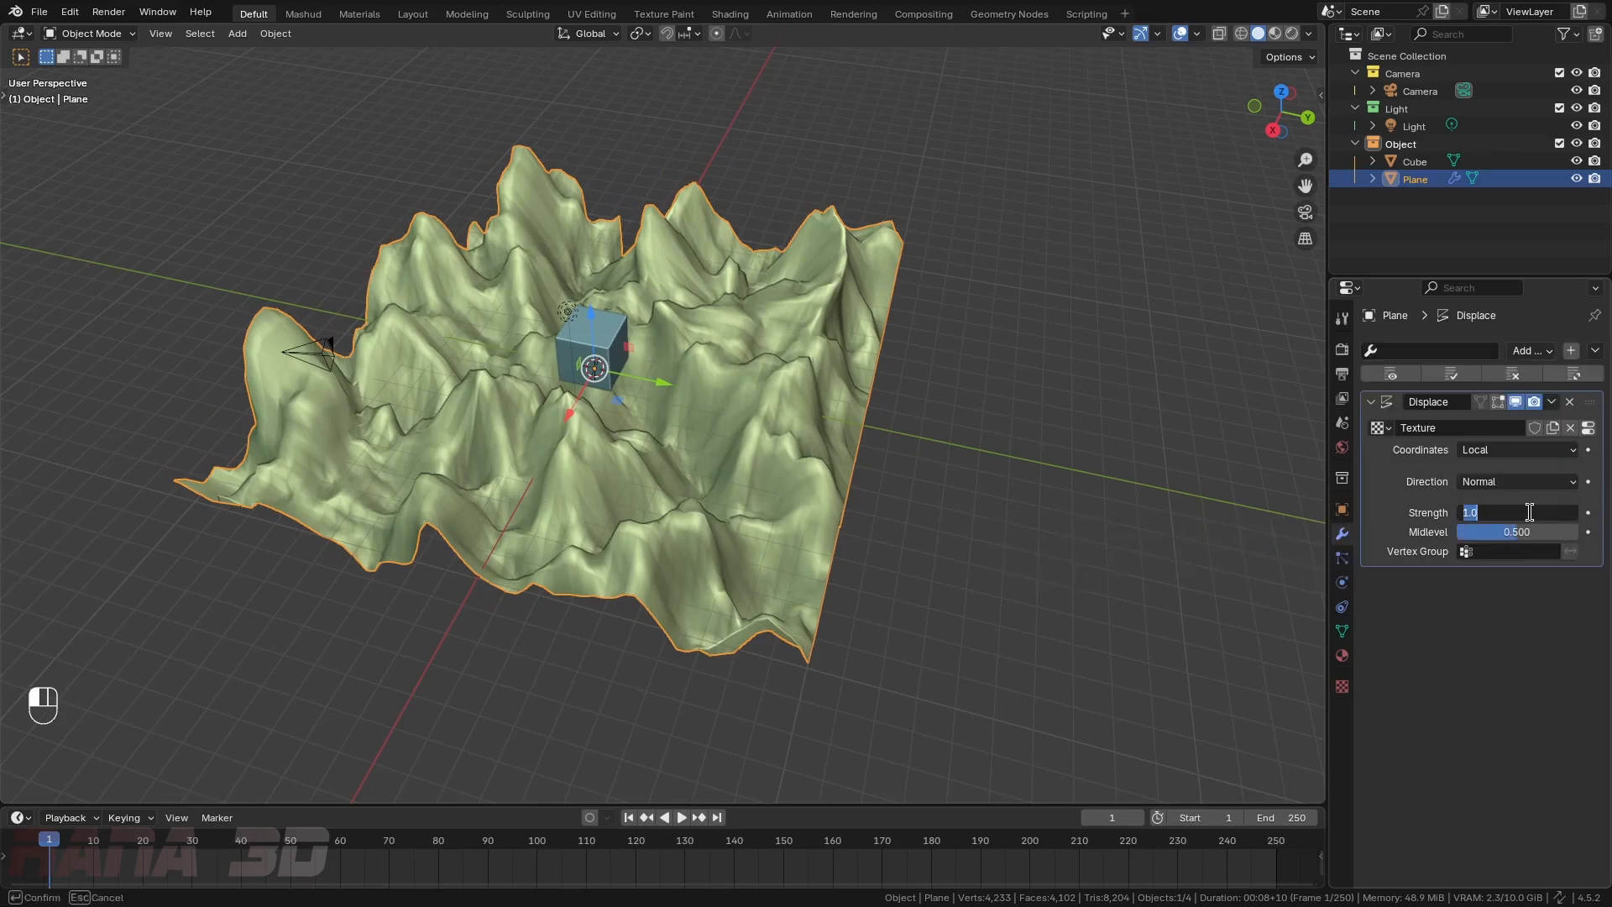
pyautogui.write('0.14')
pyautogui.press('Return')
pyautogui.moveTo(940, 521); pyautogui.dragTo(858, 483, button='middle')
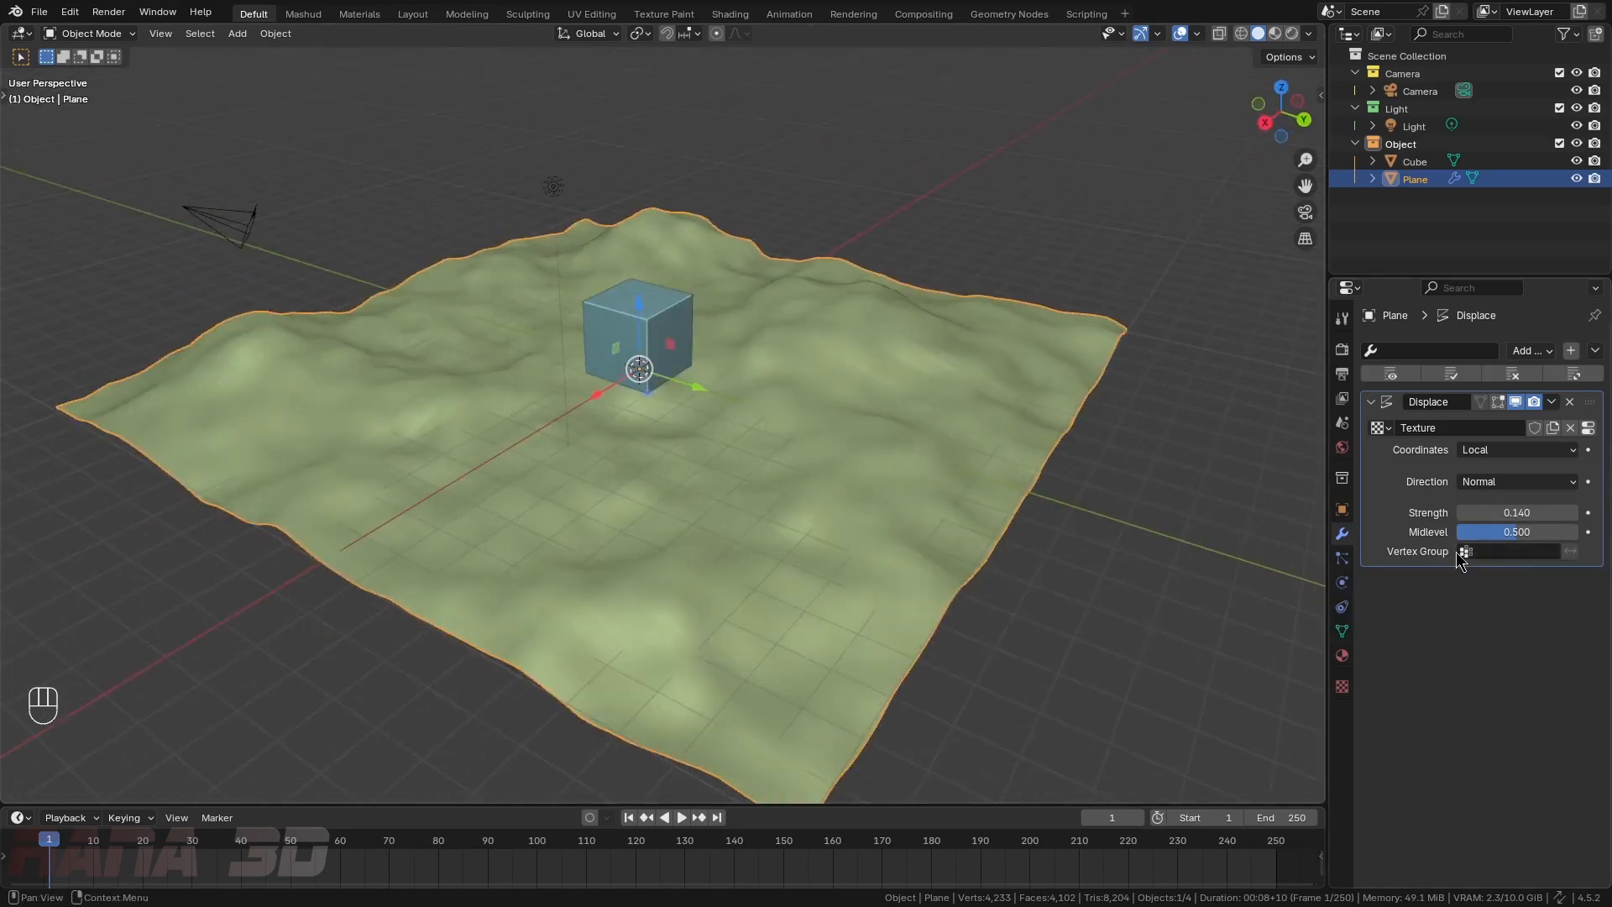
pyautogui.moveTo(730, 414); pyautogui.dragTo(1007, 416, button='middle')
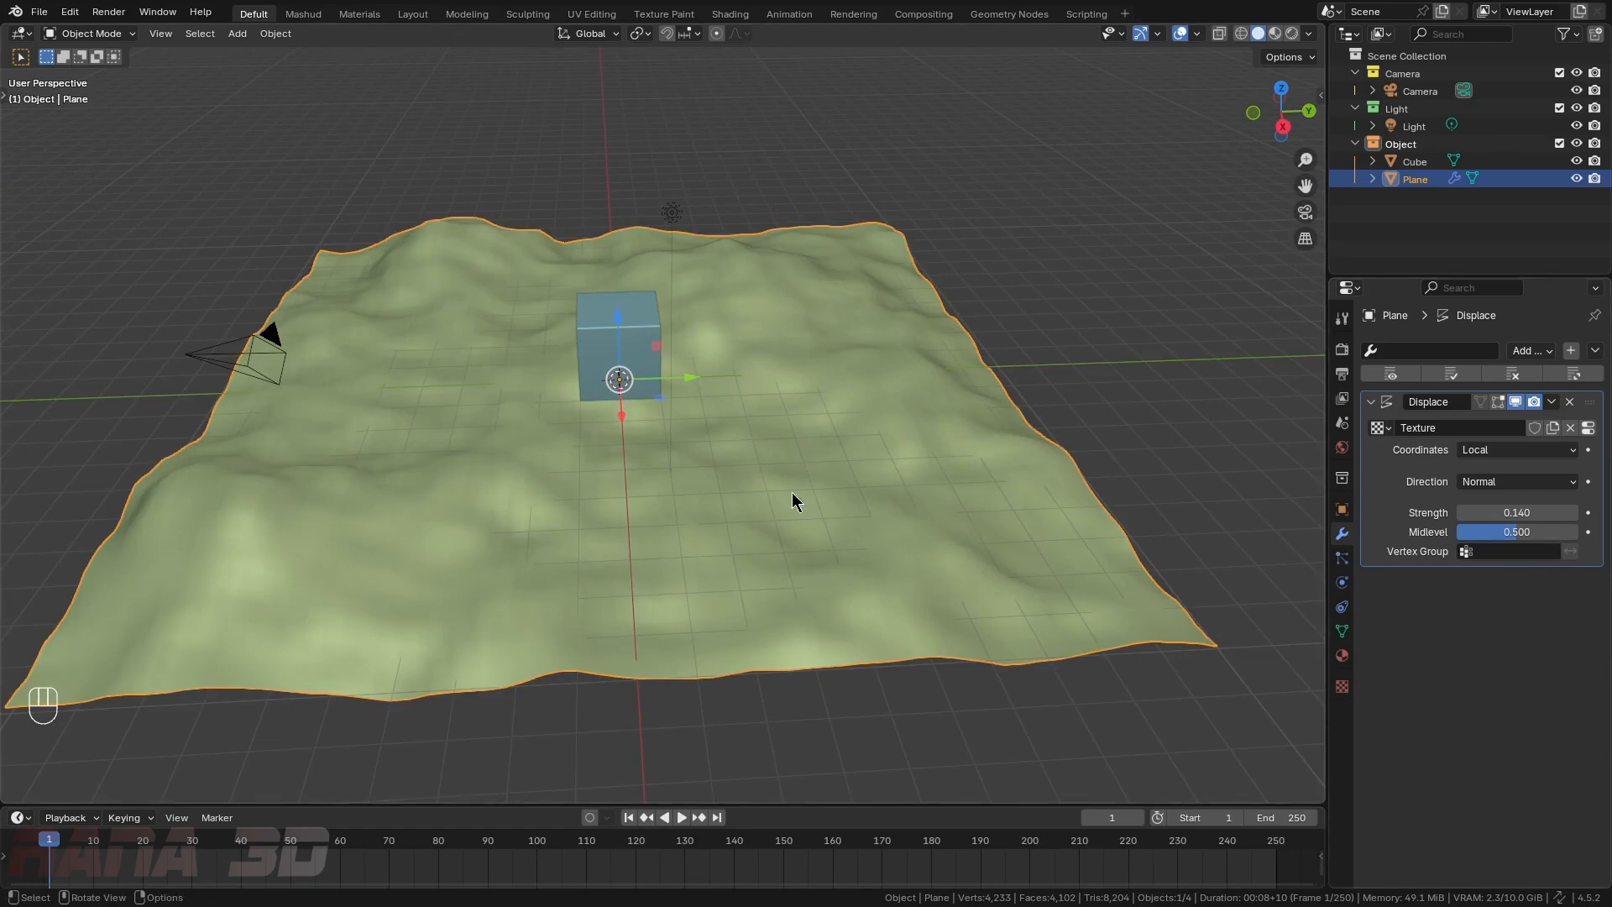
pyautogui.moveTo(795, 496); pyautogui.dragTo(834, 540, button='middle')
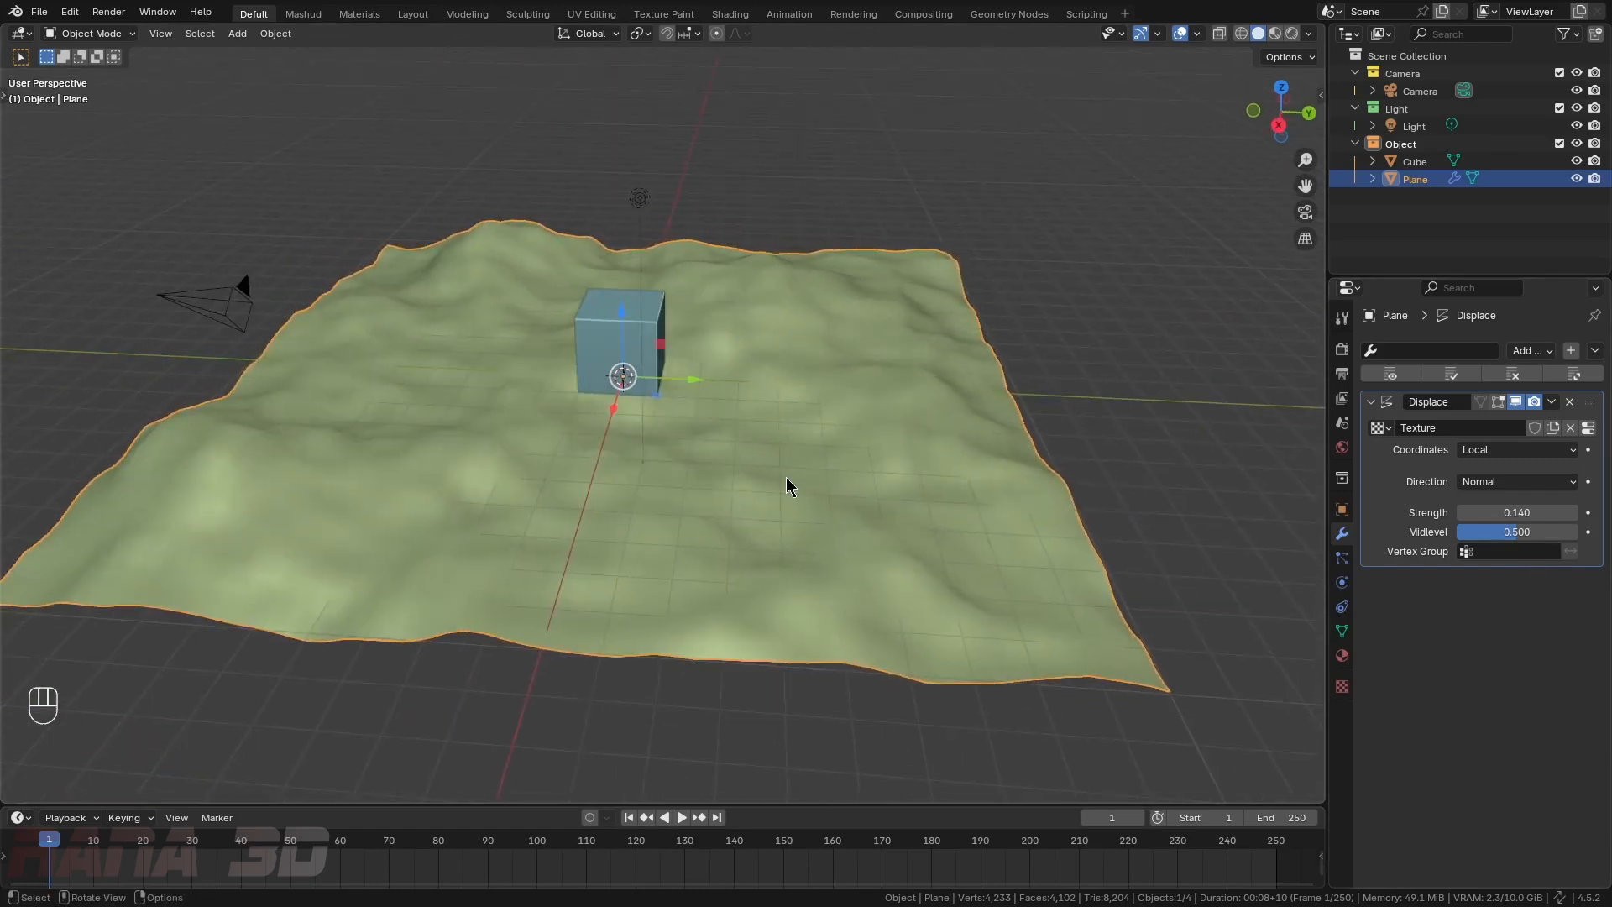
# - In Edit Mode with X-ray on and a top view, box-select a rectangular block of vertices around the plane's centre and grow the selection
pyautogui.press('Tab')
pyautogui.click(940, 504)
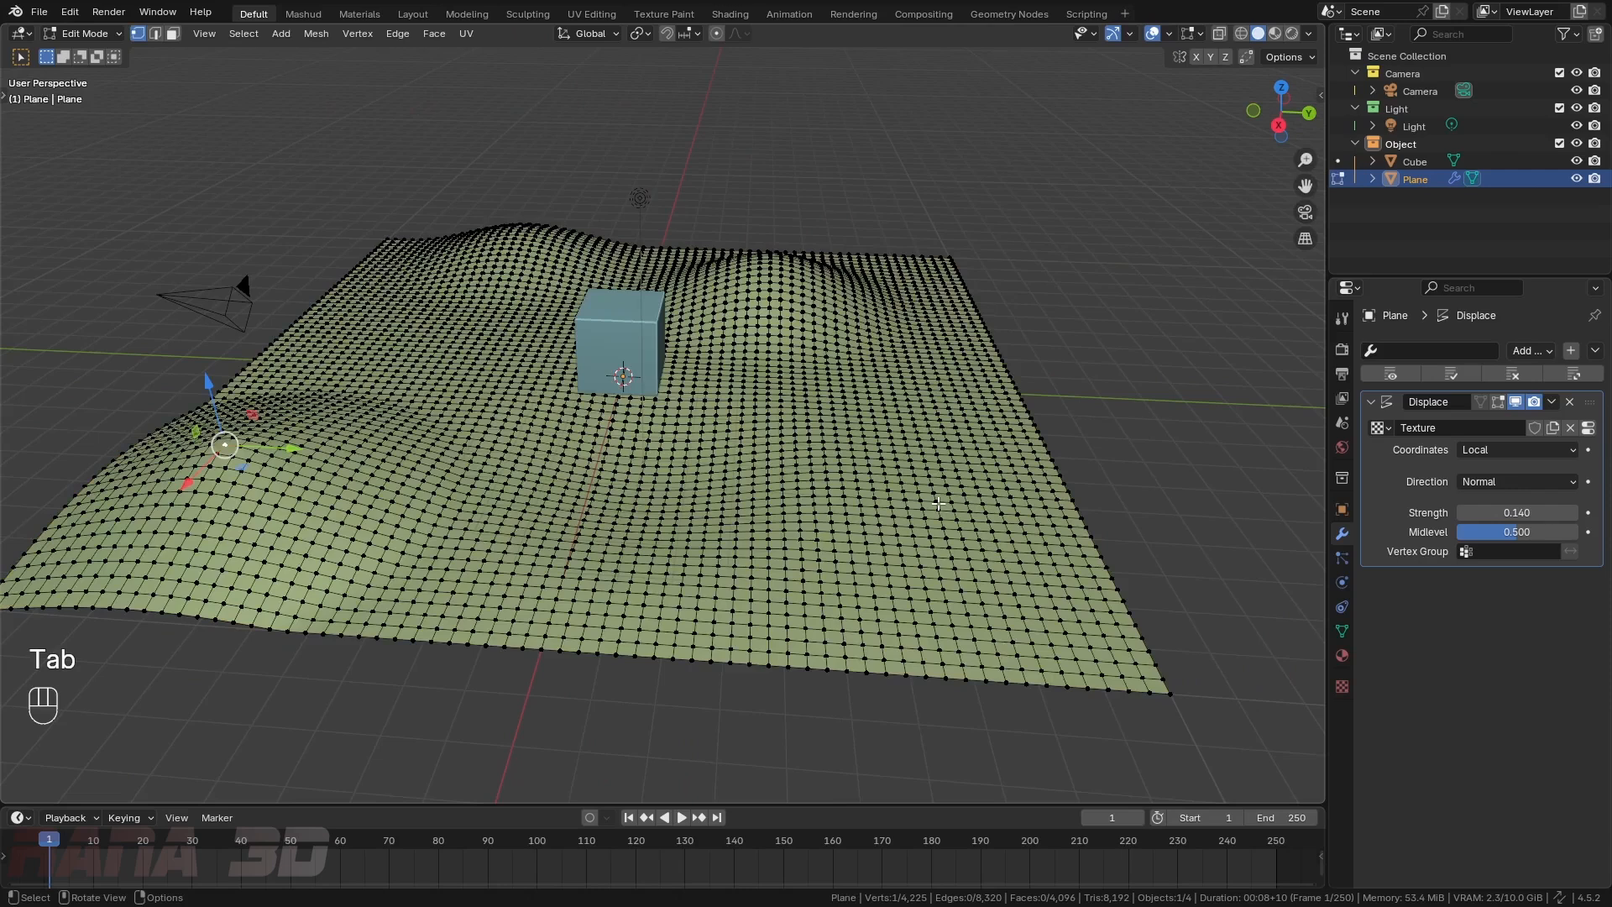
pyautogui.click(1343, 636)
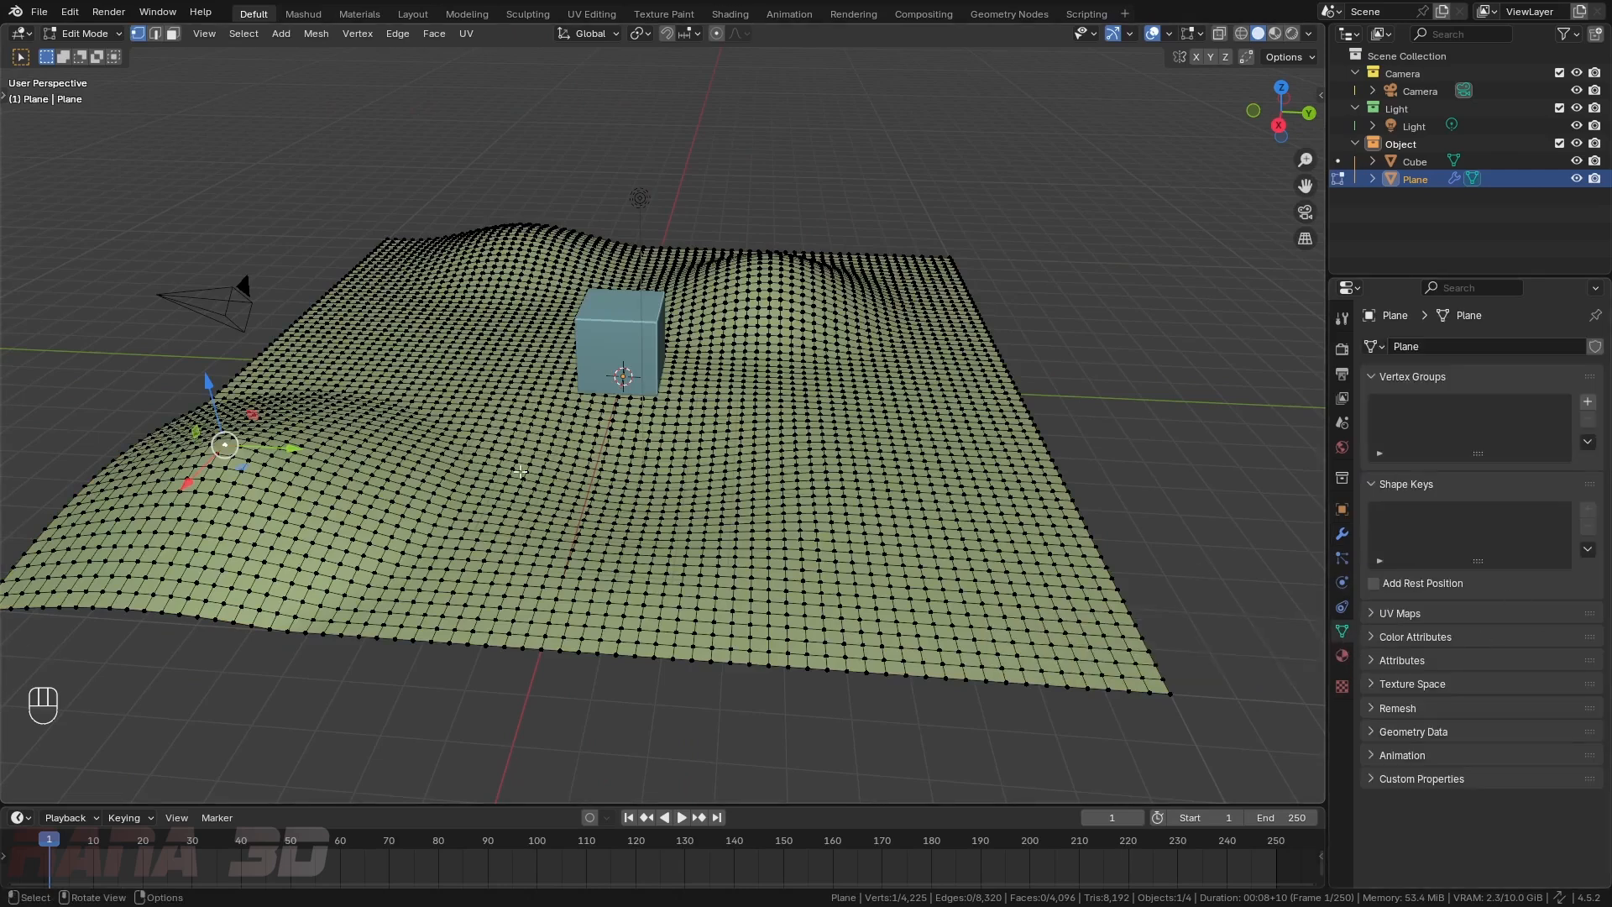
pyautogui.press('KP_7')
pyautogui.hotkey('alt', 'z')
pyautogui.hotkey('alt', 'z')
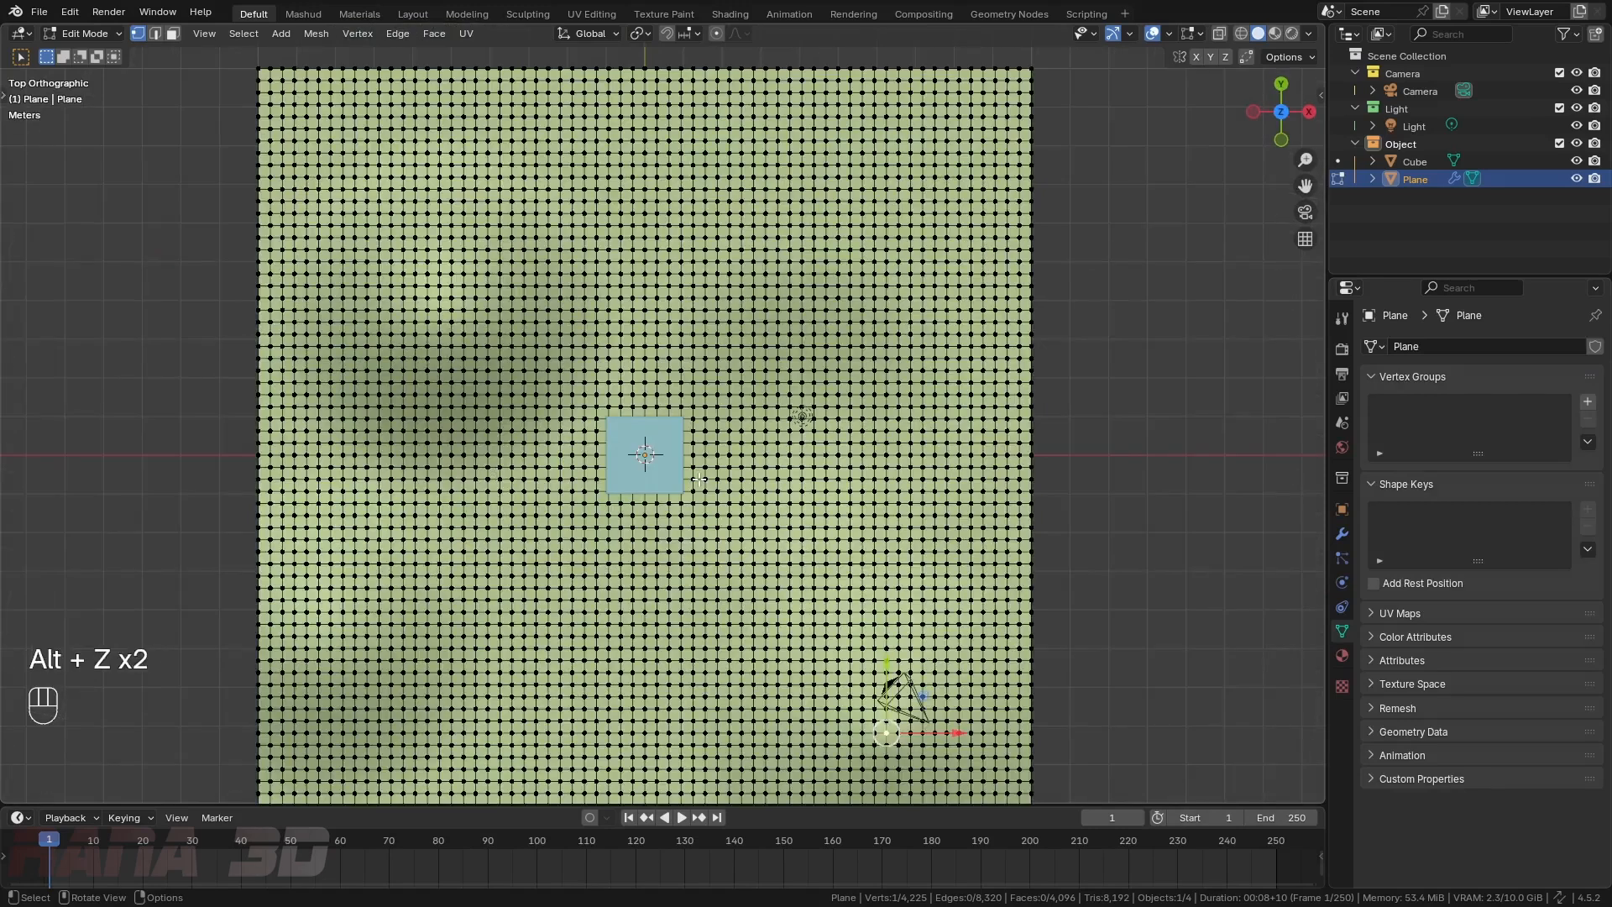
pyautogui.hotkey('alt', 'z')
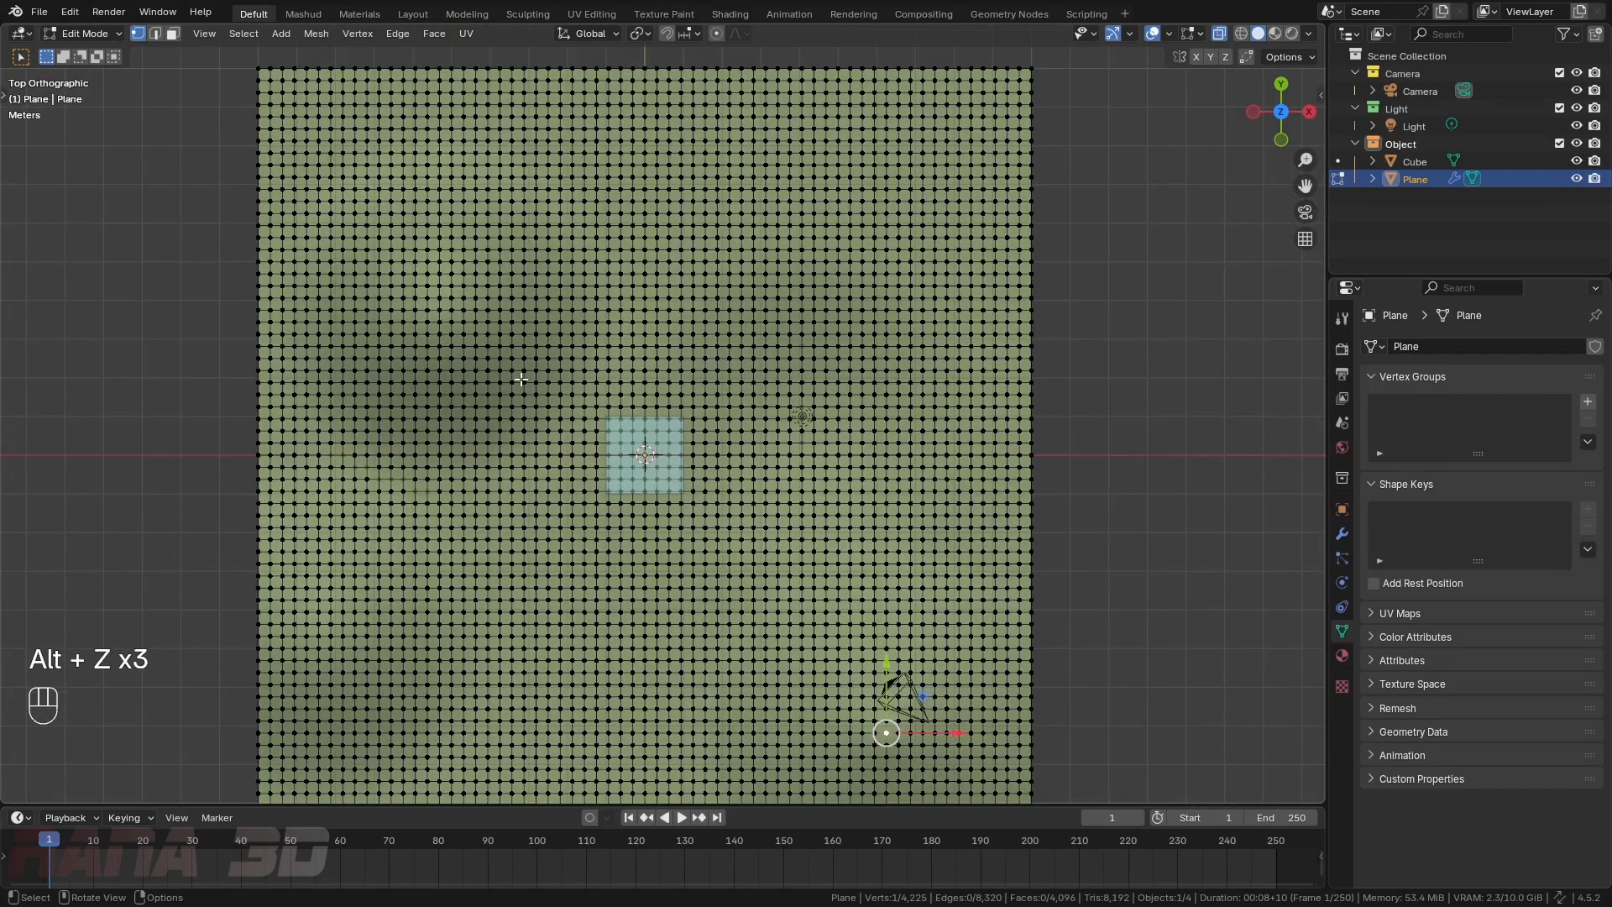
pyautogui.moveTo(521, 380); pyautogui.dragTo(864, 627)
pyautogui.moveTo(495, 340); pyautogui.dragTo(544, 385)
pyautogui.press('ctrl+KP_Add')
pyautogui.press('ctrl+KP_Add')
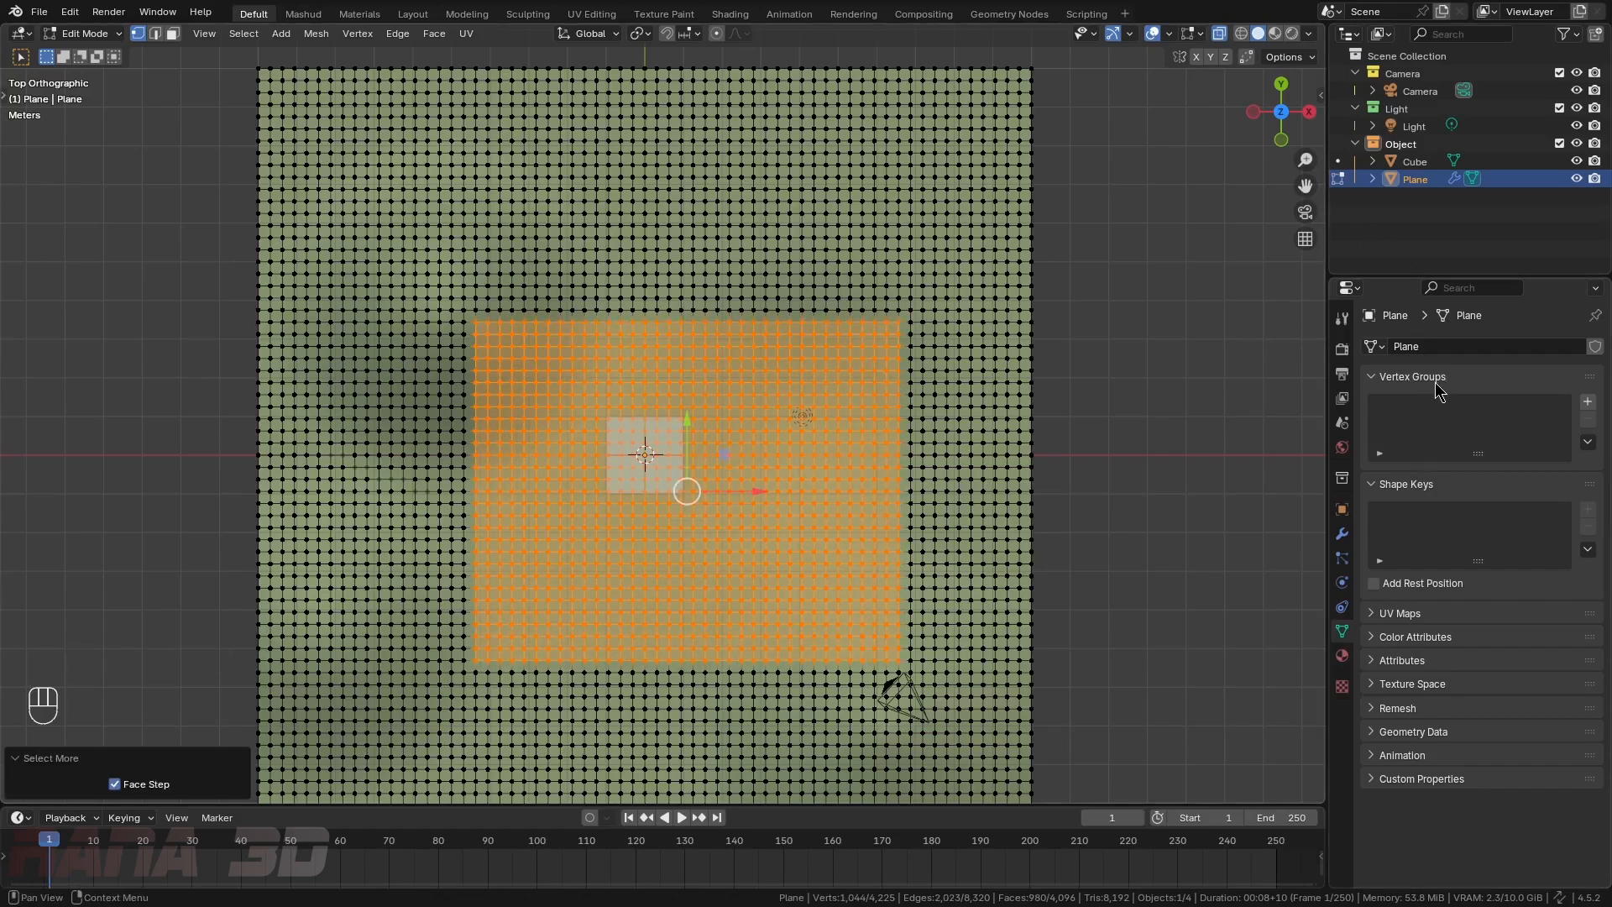
# - Add a vertex group, assign the selected central vertices to it and clear the selection
pyautogui.click(1587, 402)
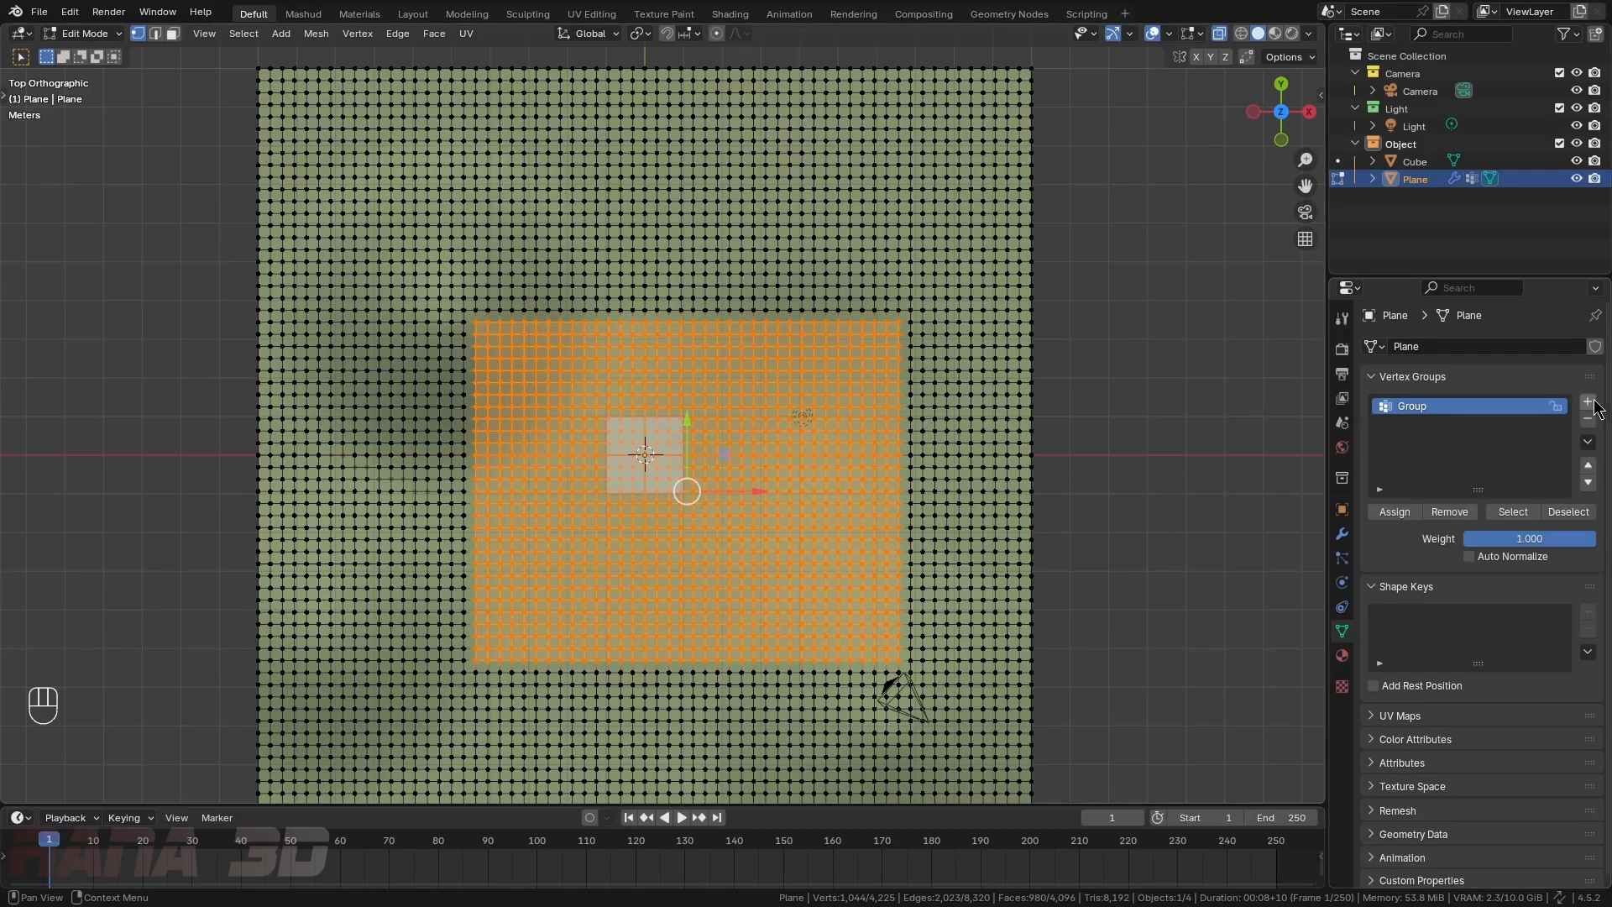
pyautogui.click(1404, 517)
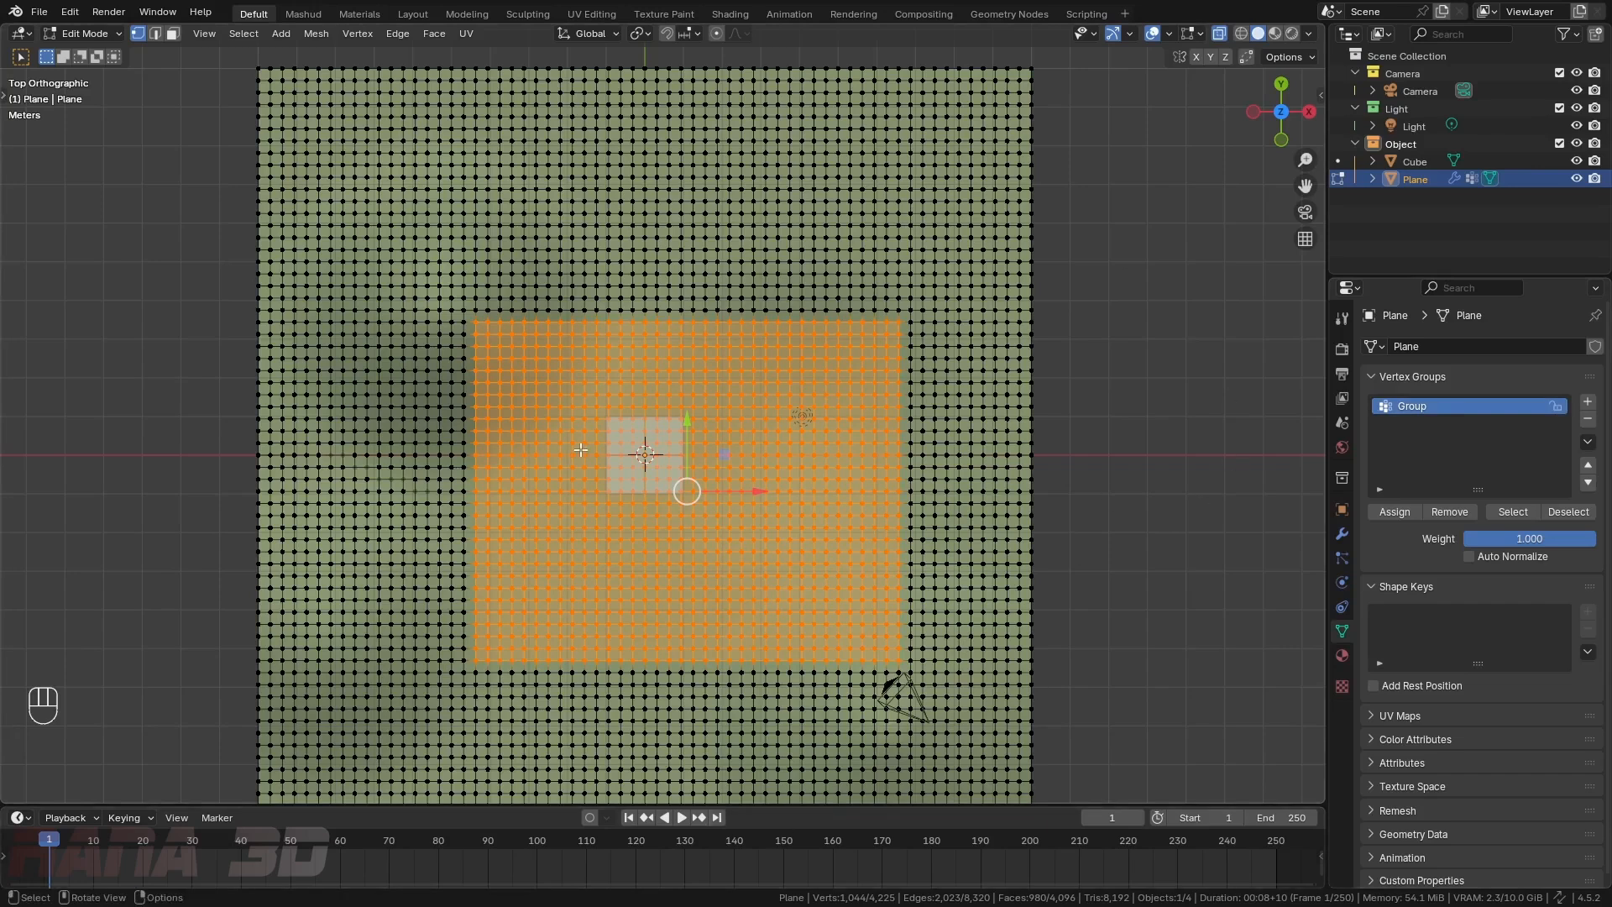
pyautogui.press('a')
pyautogui.press('a')
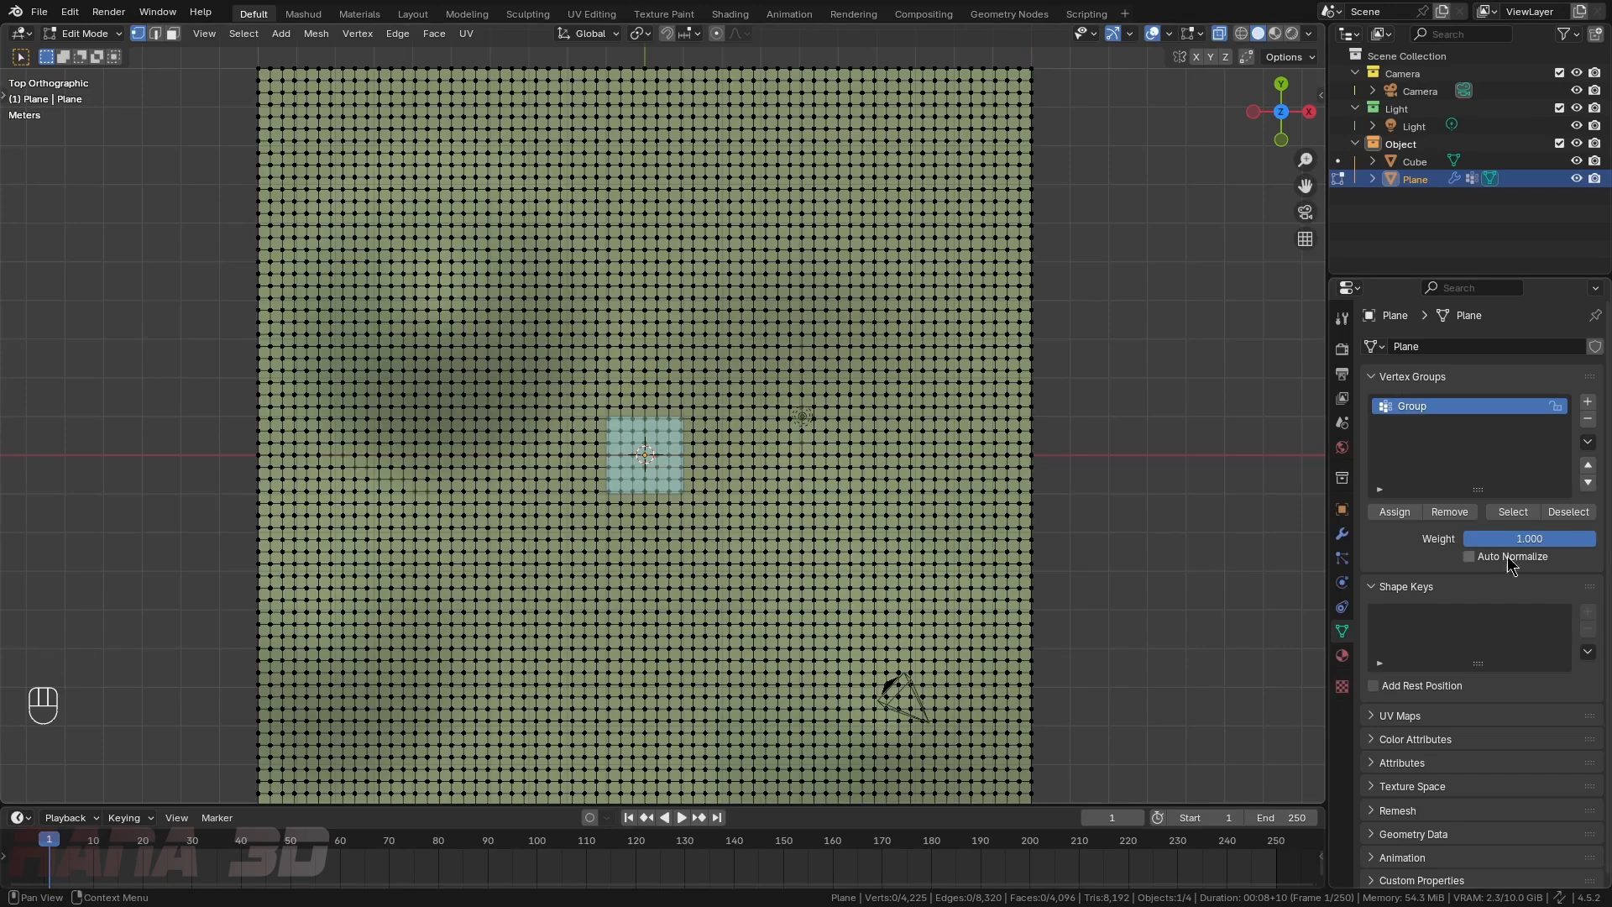
# - Assign all vertices outside the first group to a second vertex group by inverting the first group's selection, and clear the selection
pyautogui.click(1511, 513)
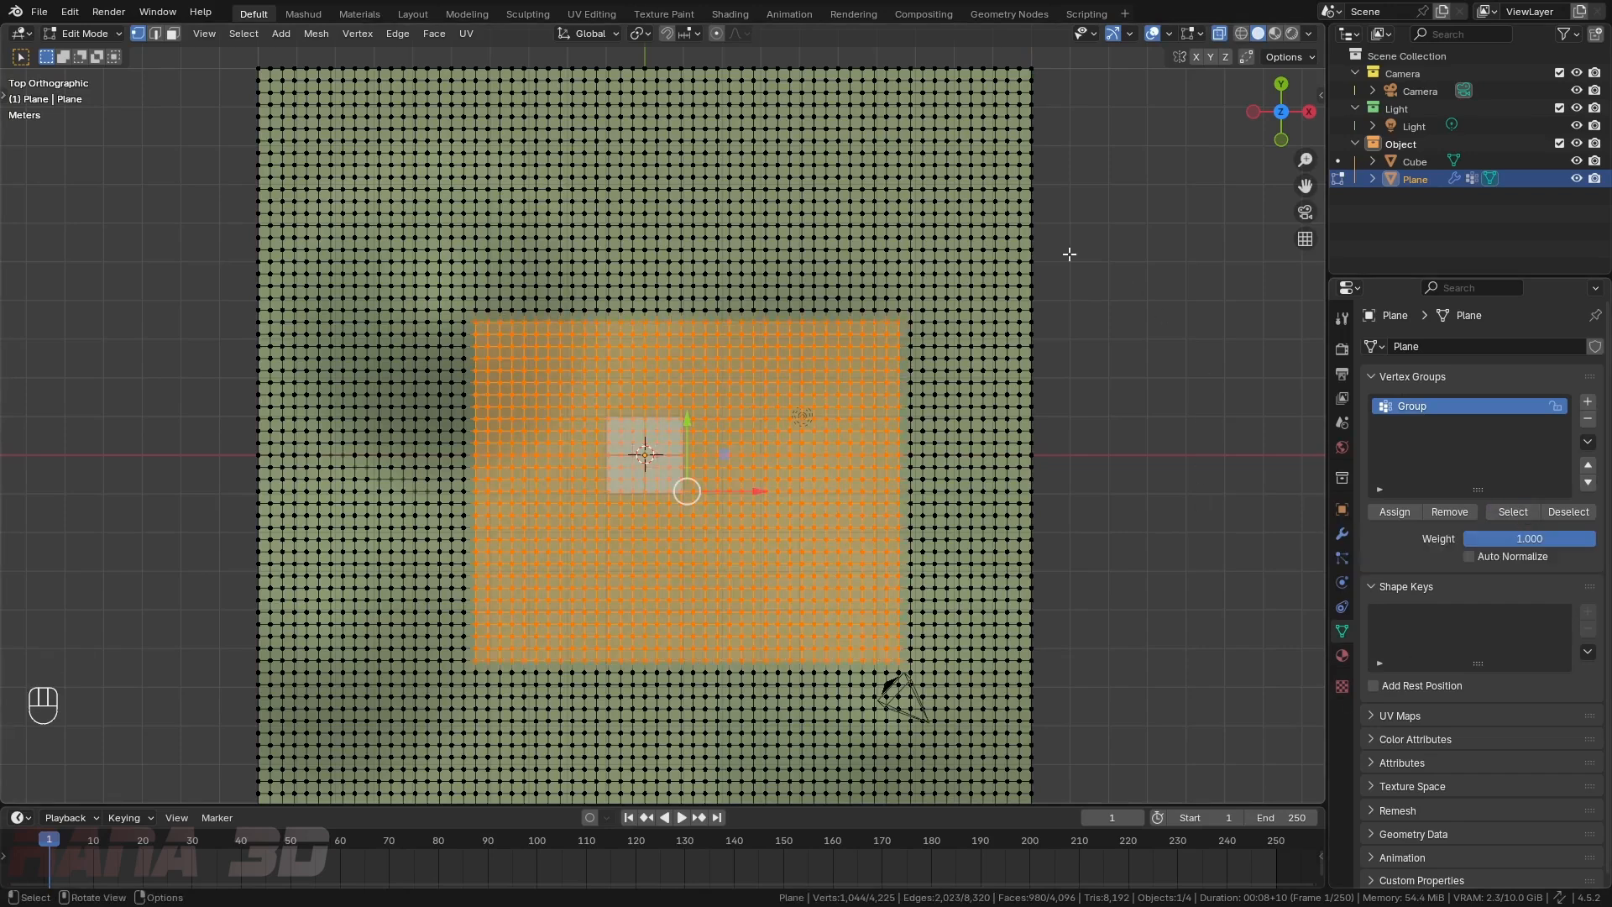
pyautogui.hotkey('ctrl', 'i')
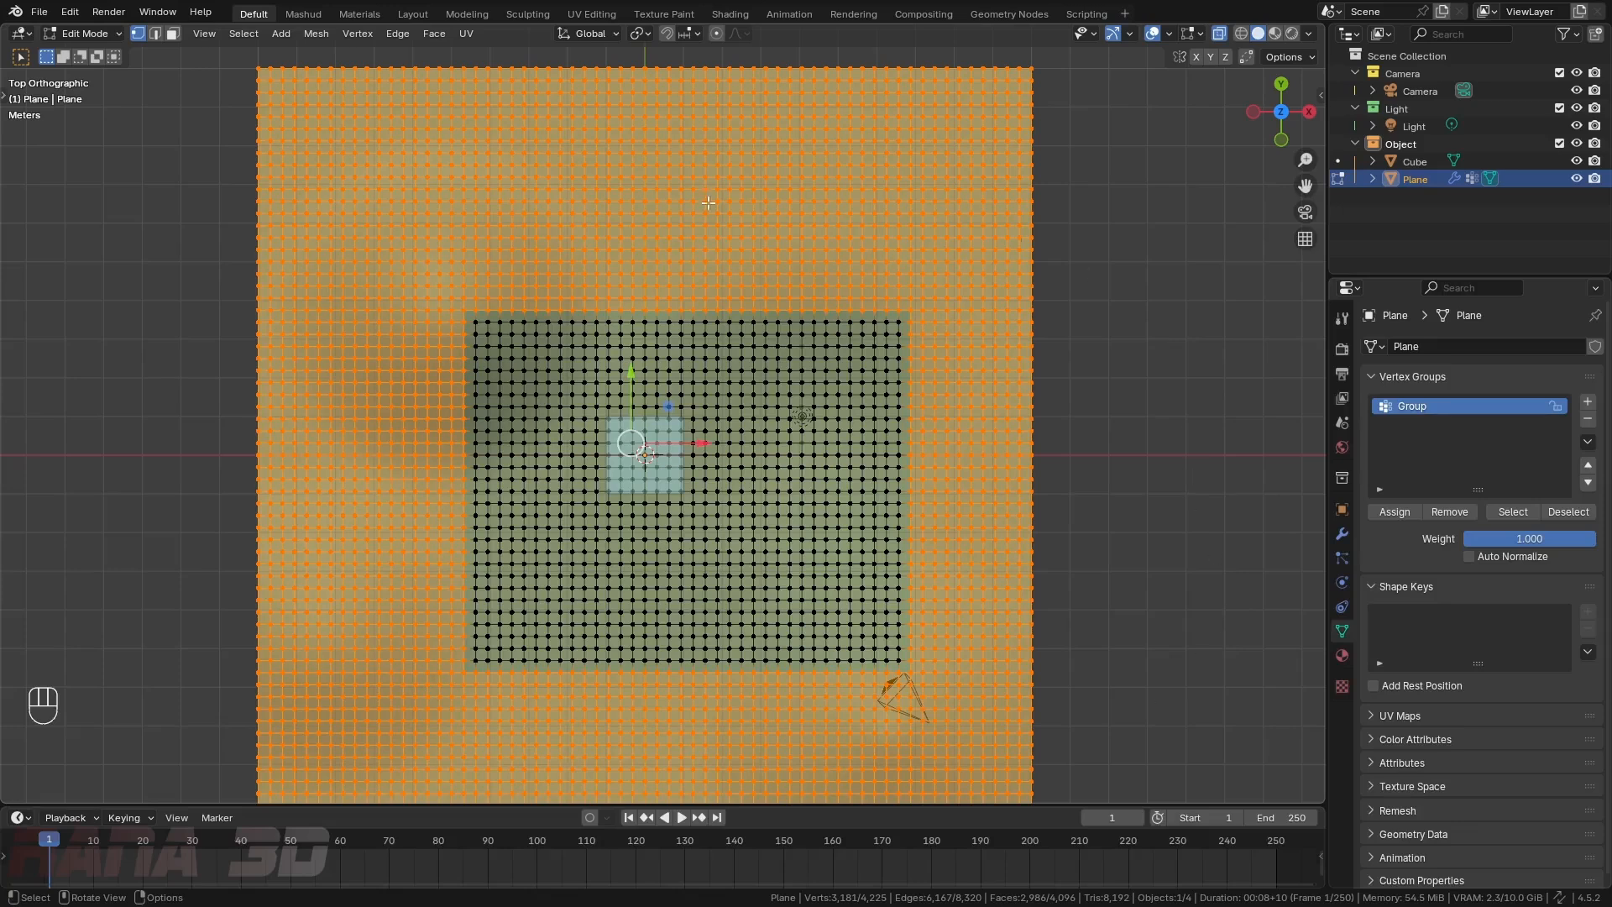
pyautogui.click(1587, 402)
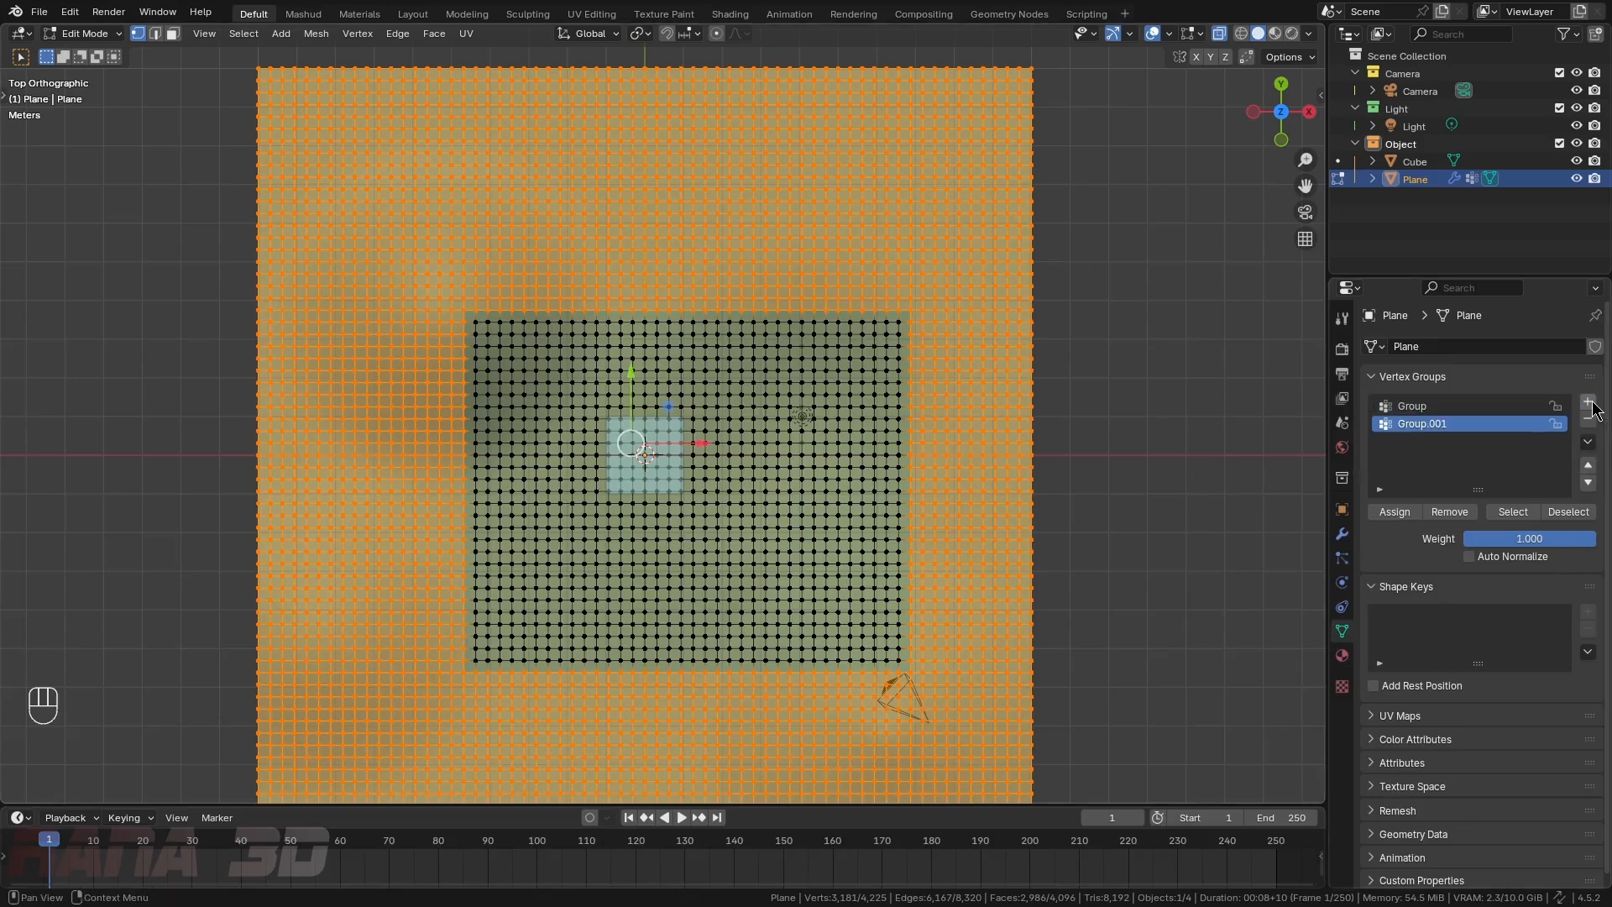
pyautogui.click(1400, 513)
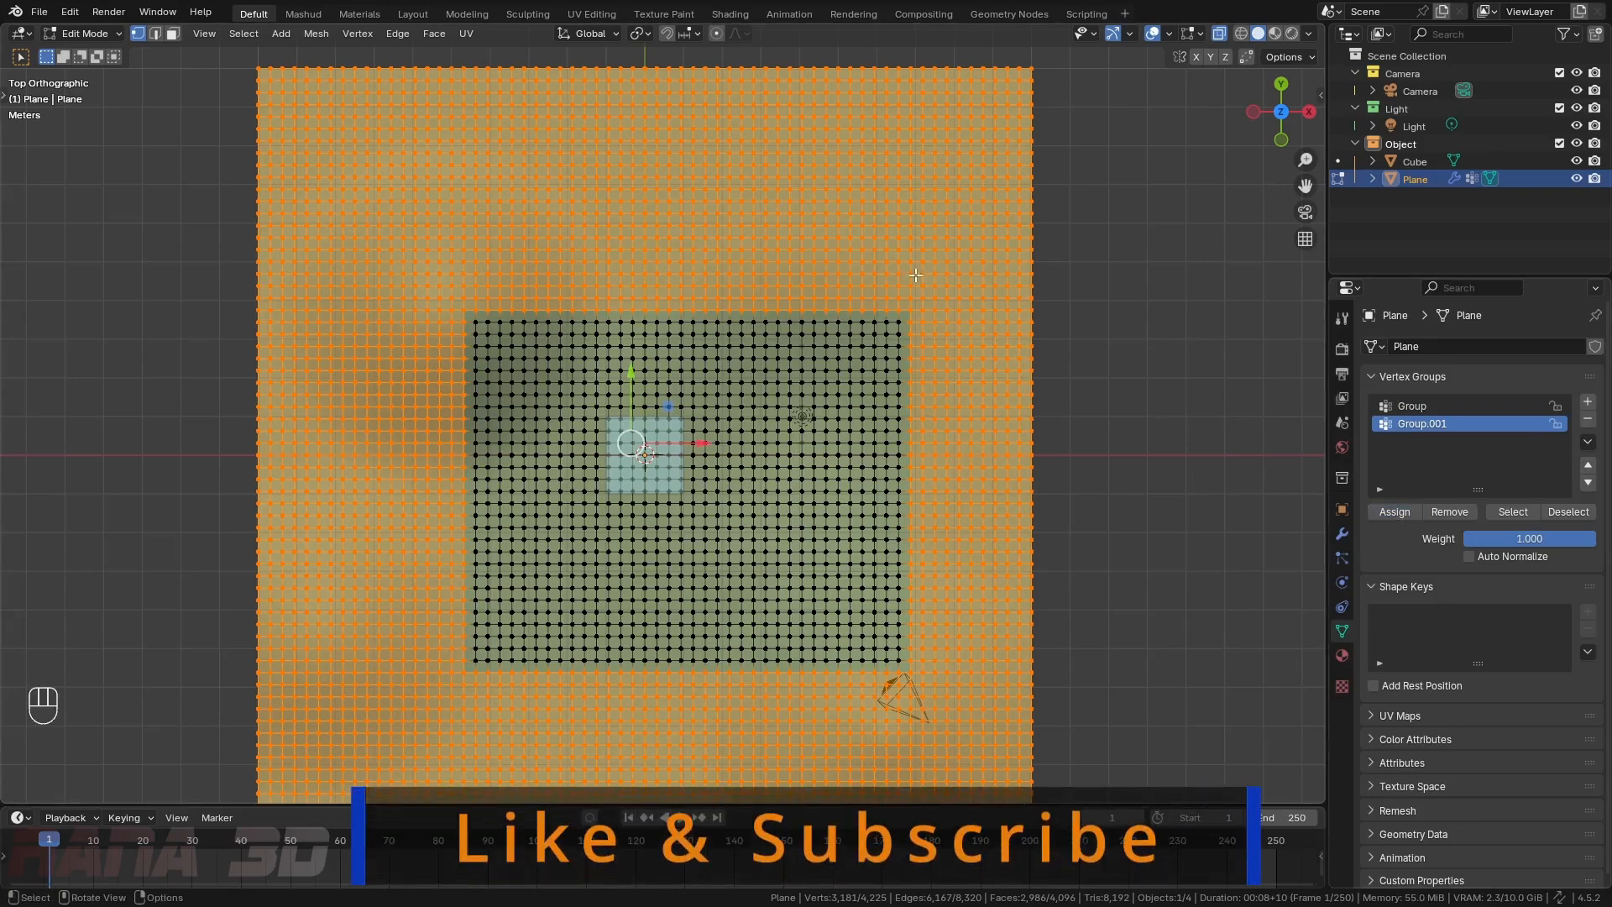
pyautogui.press('a')
pyautogui.press('a')
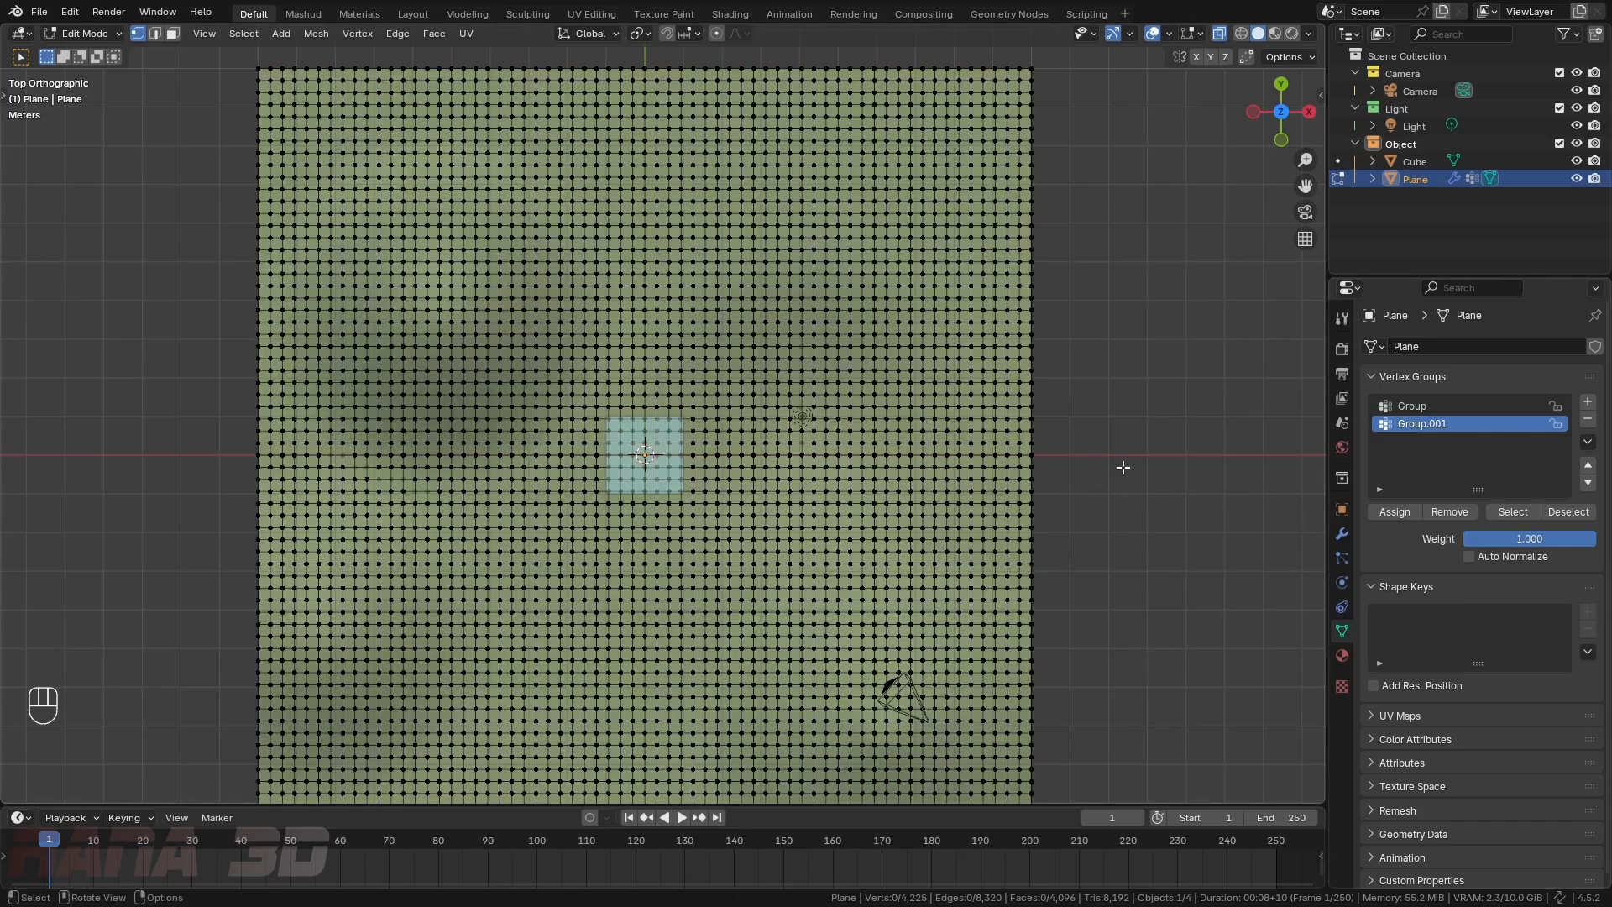
# - Check the coverage of the inner and outer vertex groups by selecting each group's vertices in turn
pyautogui.click(1427, 406)
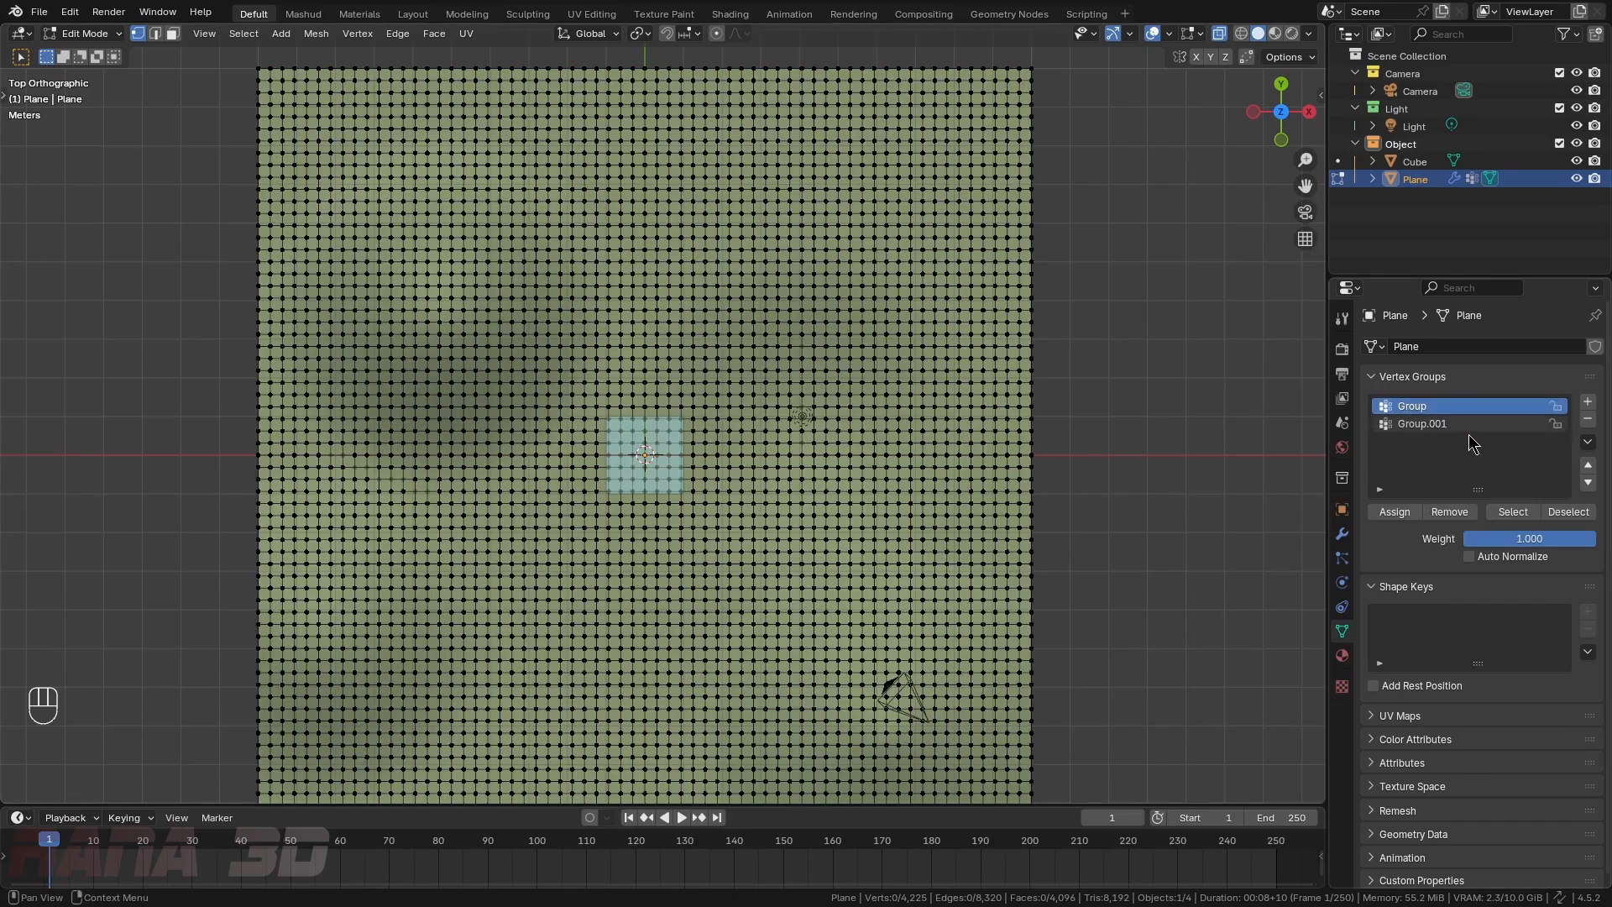
pyautogui.click(1513, 511)
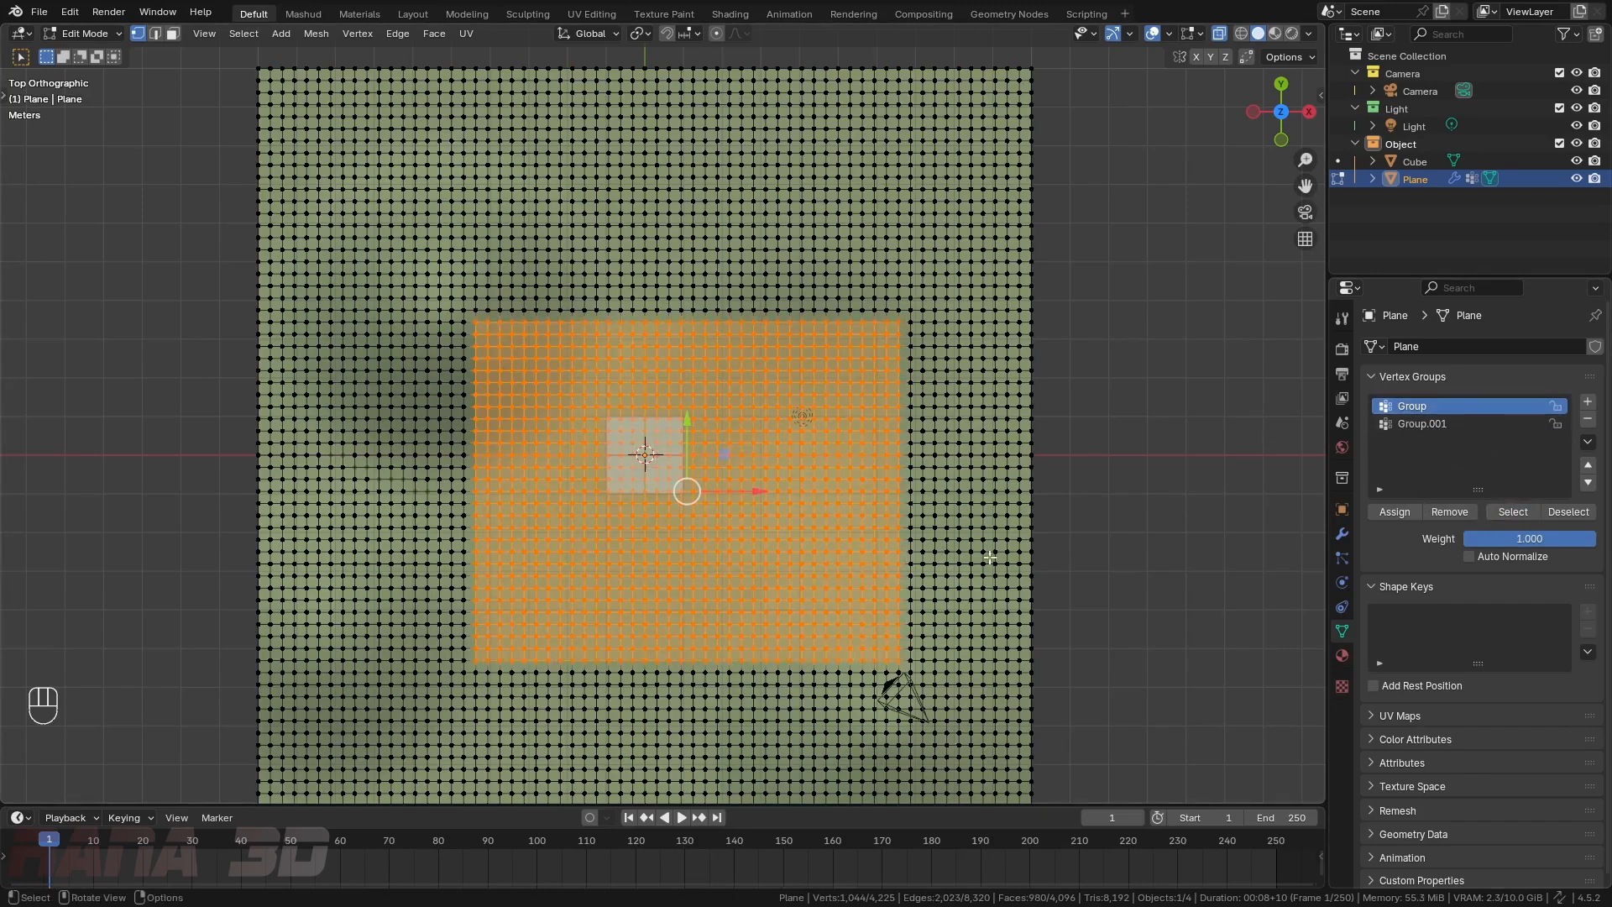
pyautogui.press('a')
pyautogui.press('a')
pyautogui.click(1452, 424)
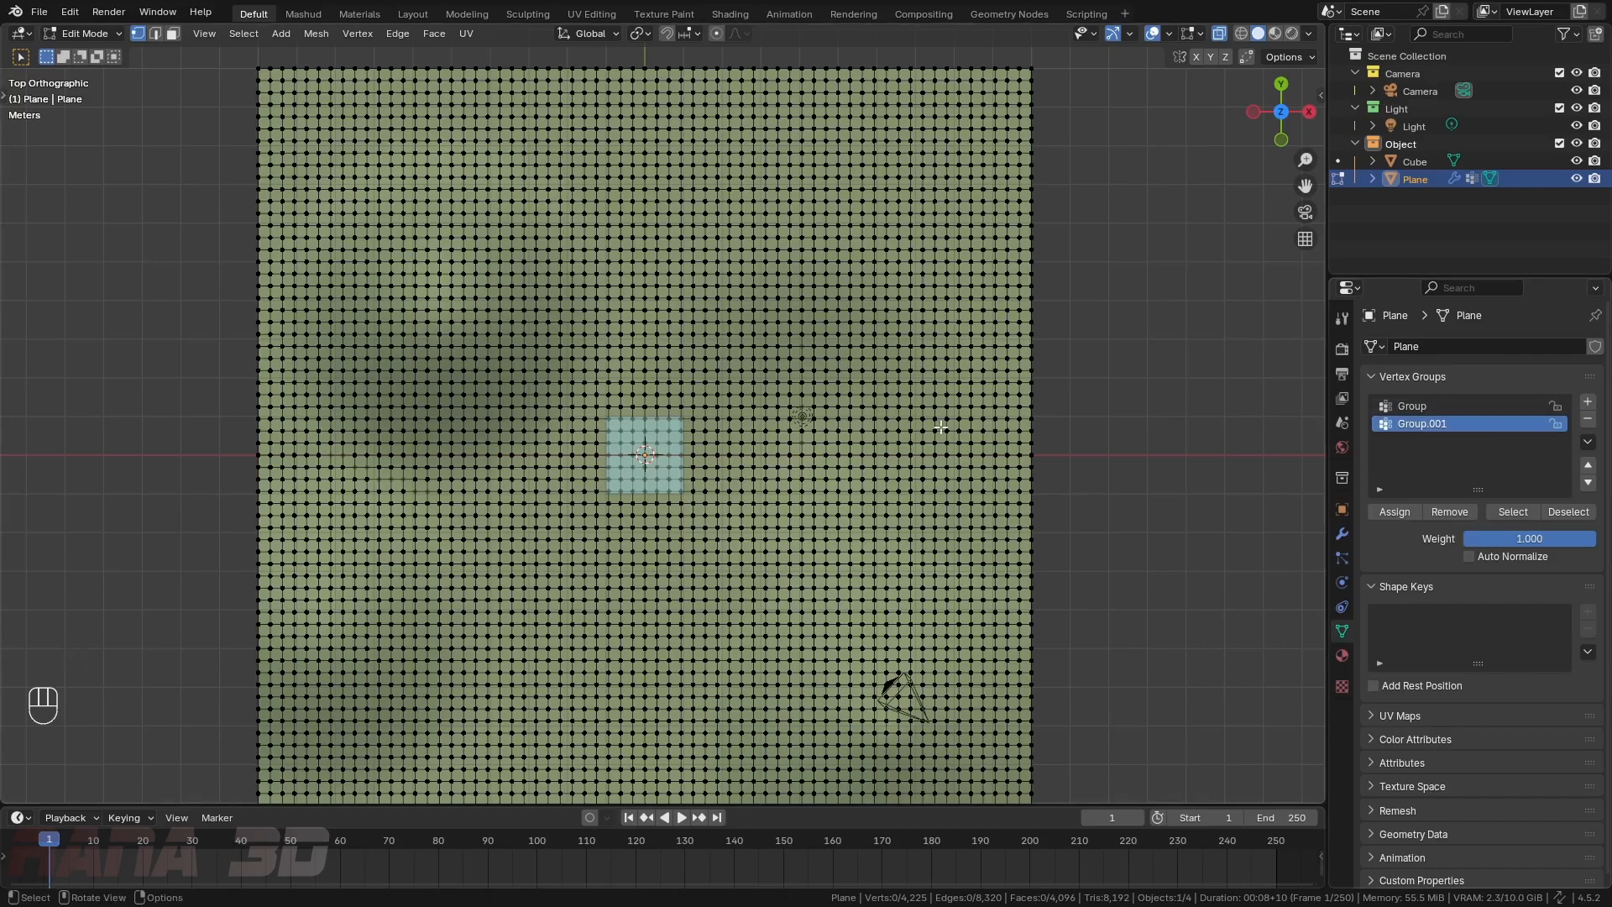
pyautogui.click(1529, 515)
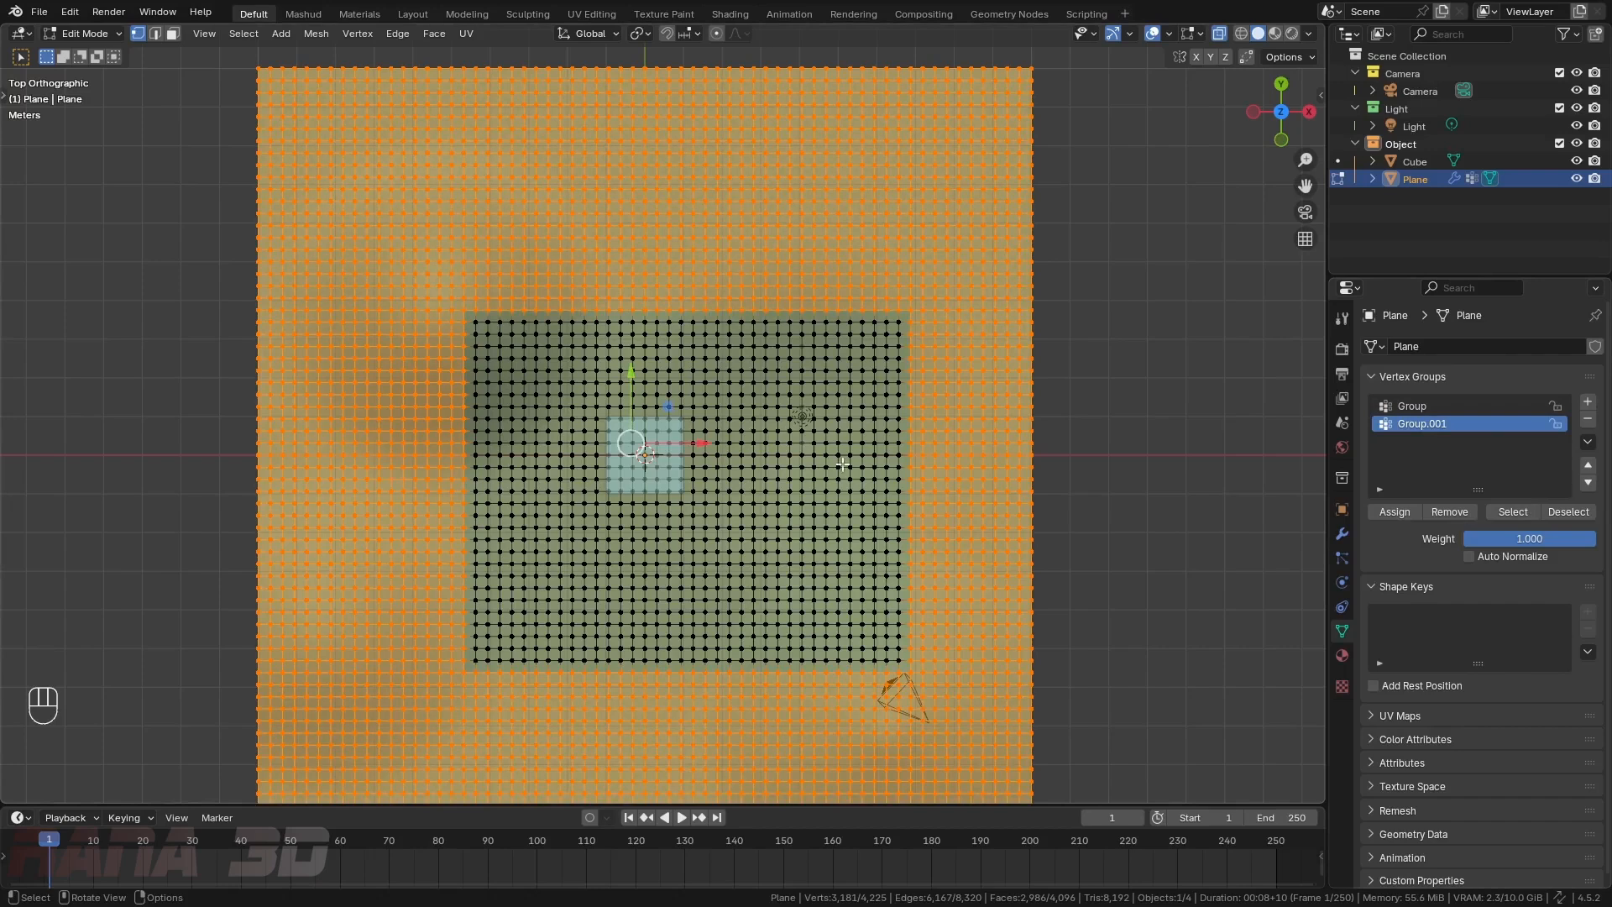
pyautogui.press('a')
# - Return to Object Mode with X-ray off, show the plane's Displace modifier settings and deselect the plane
pyautogui.moveTo(998, 425); pyautogui.dragTo(763, 351, button='middle')
pyautogui.press('Tab')
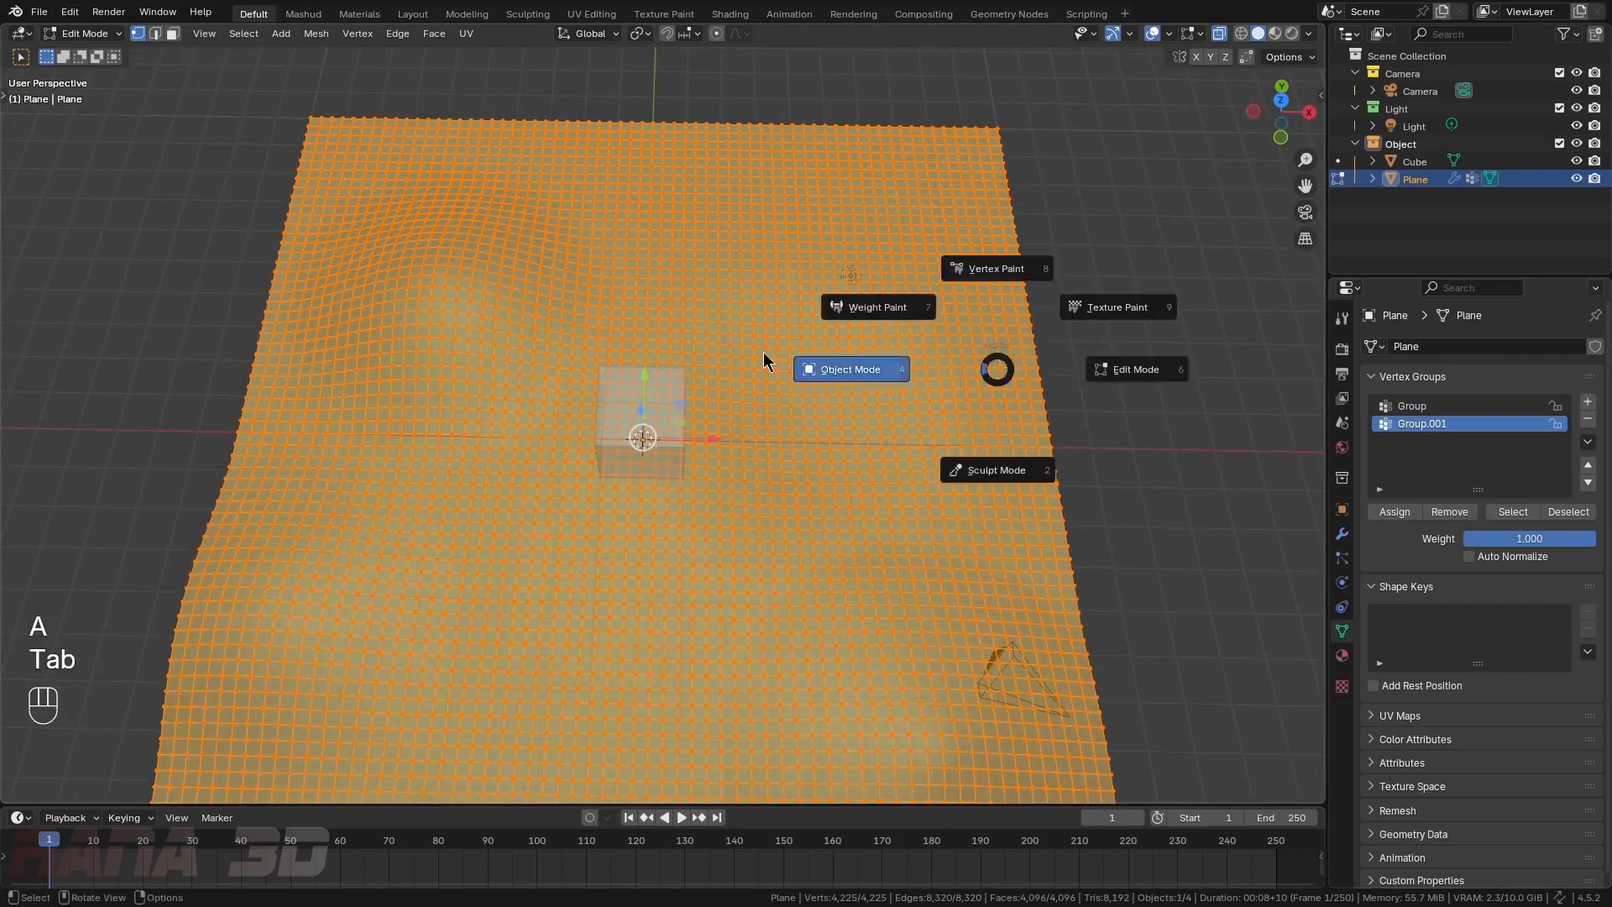
pyautogui.hotkey('alt', 'z')
pyautogui.moveTo(940, 425); pyautogui.dragTo(1122, 503, button='middle')
pyautogui.click(1341, 534)
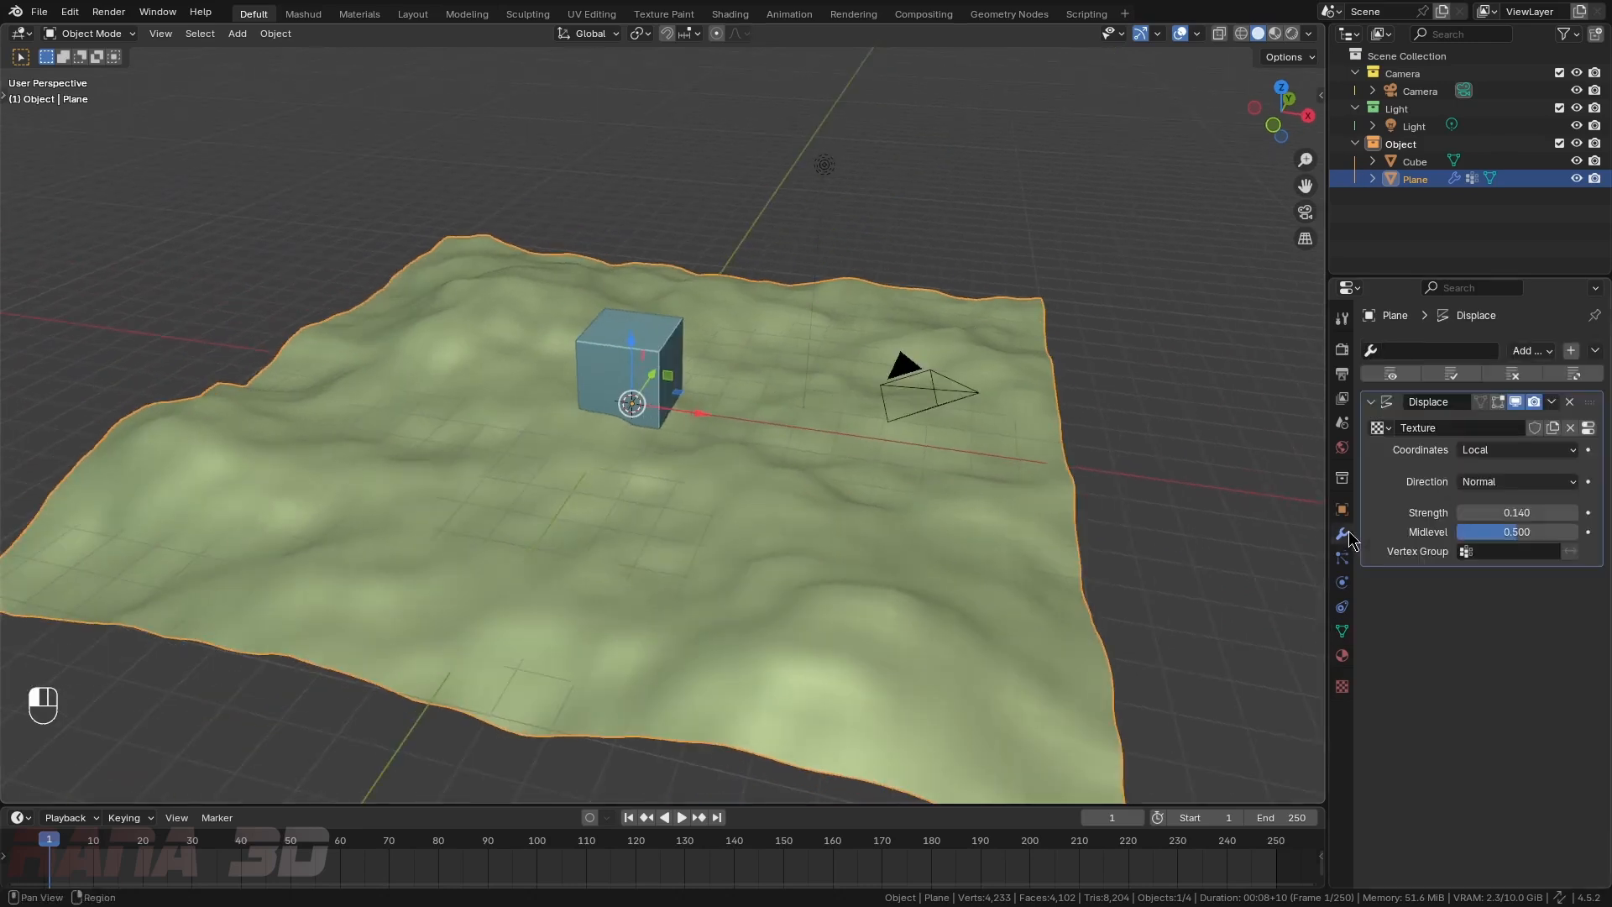
pyautogui.click(1176, 525)
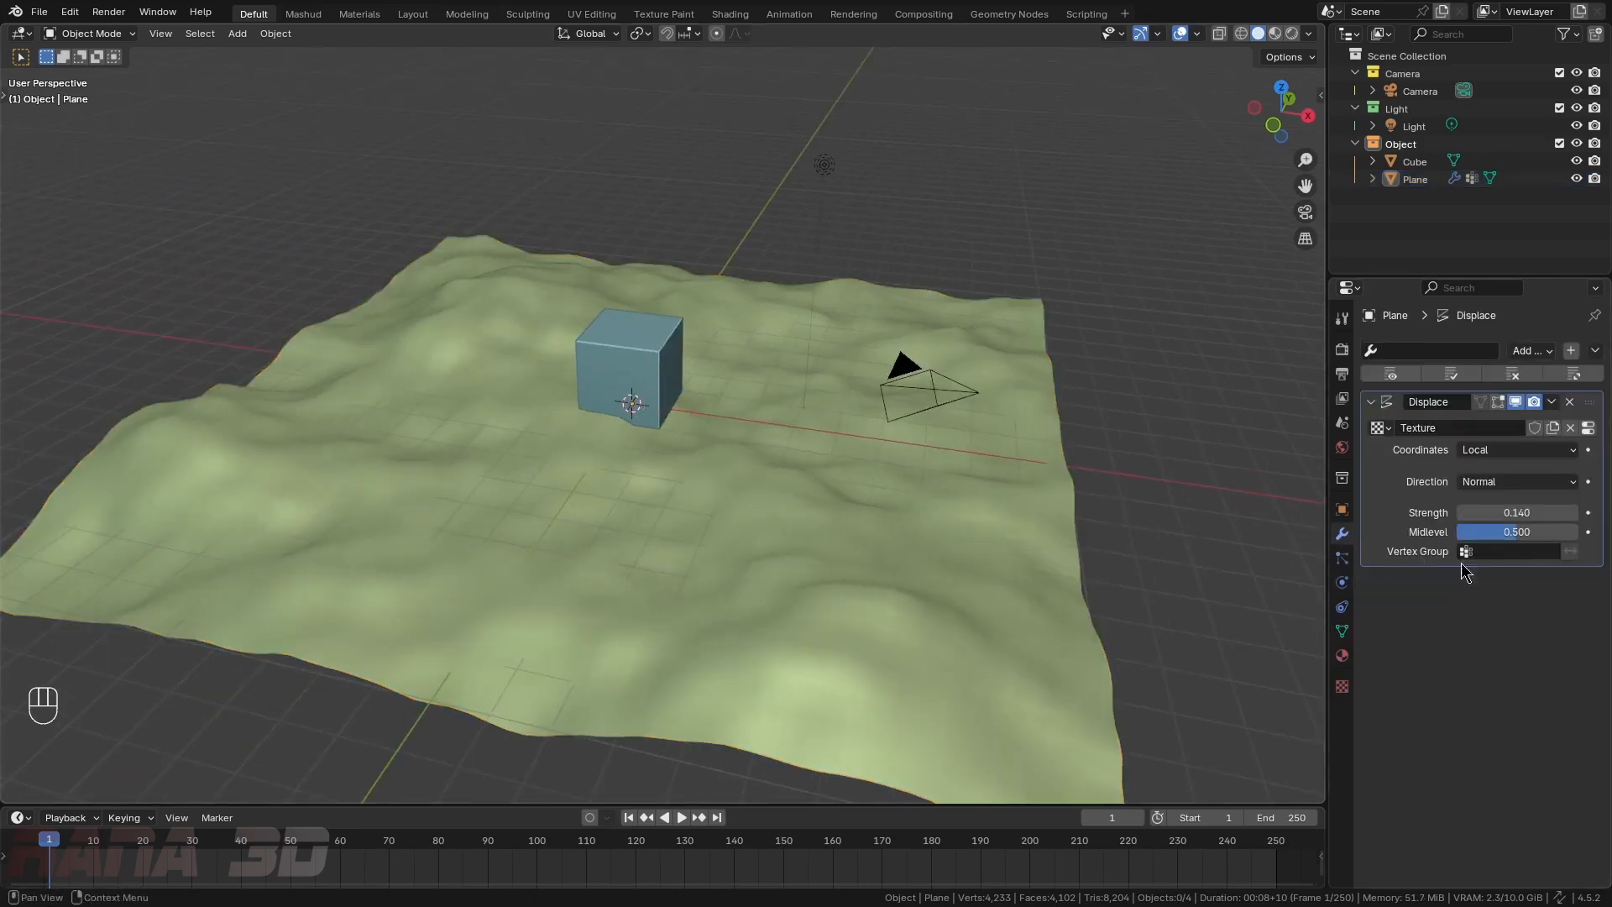
# - Limit the Displace modifier to the vertex group Group and examine the displaced central area from several angles
pyautogui.click(1499, 554)
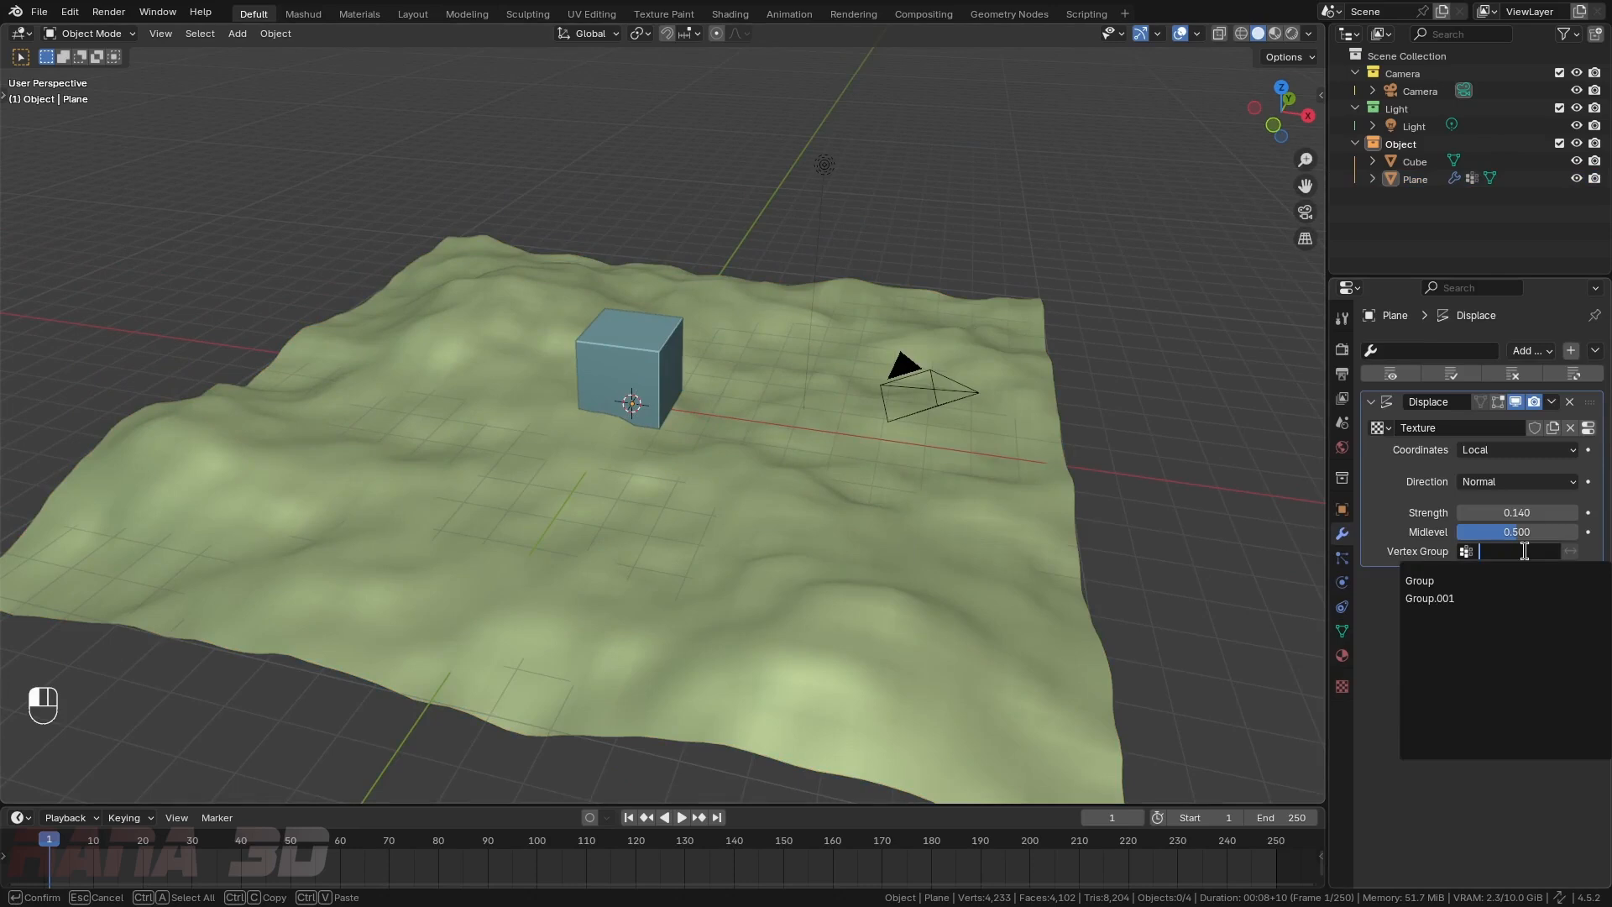
pyautogui.click(1455, 581)
pyautogui.moveTo(686, 527); pyautogui.dragTo(601, 369, button='middle')
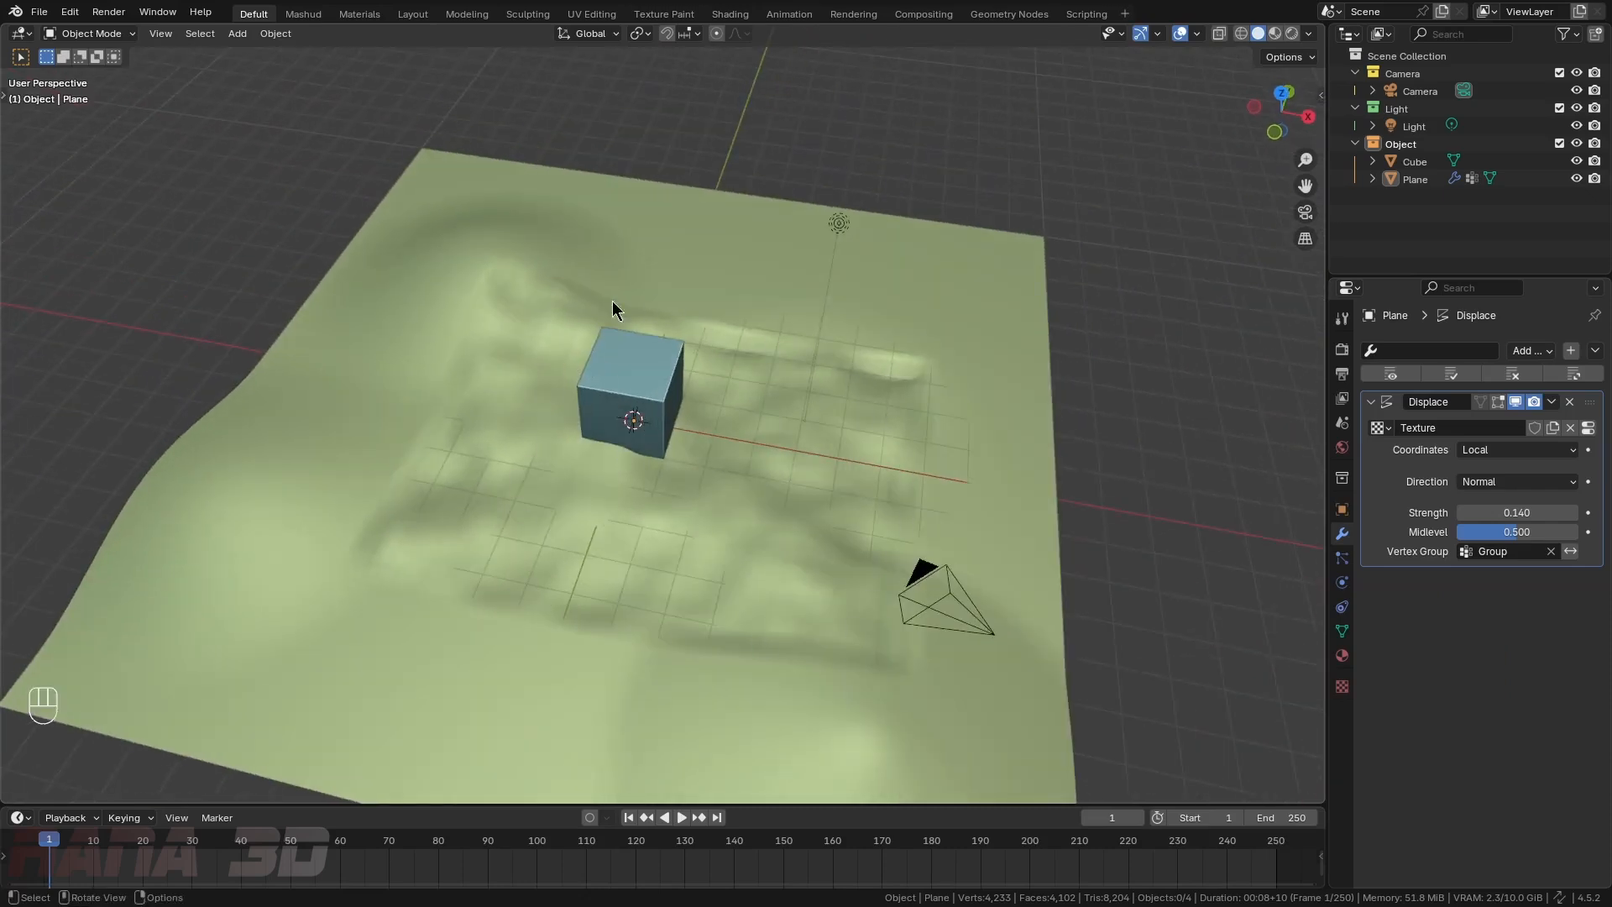
pyautogui.moveTo(712, 438); pyautogui.dragTo(759, 389, button='middle')
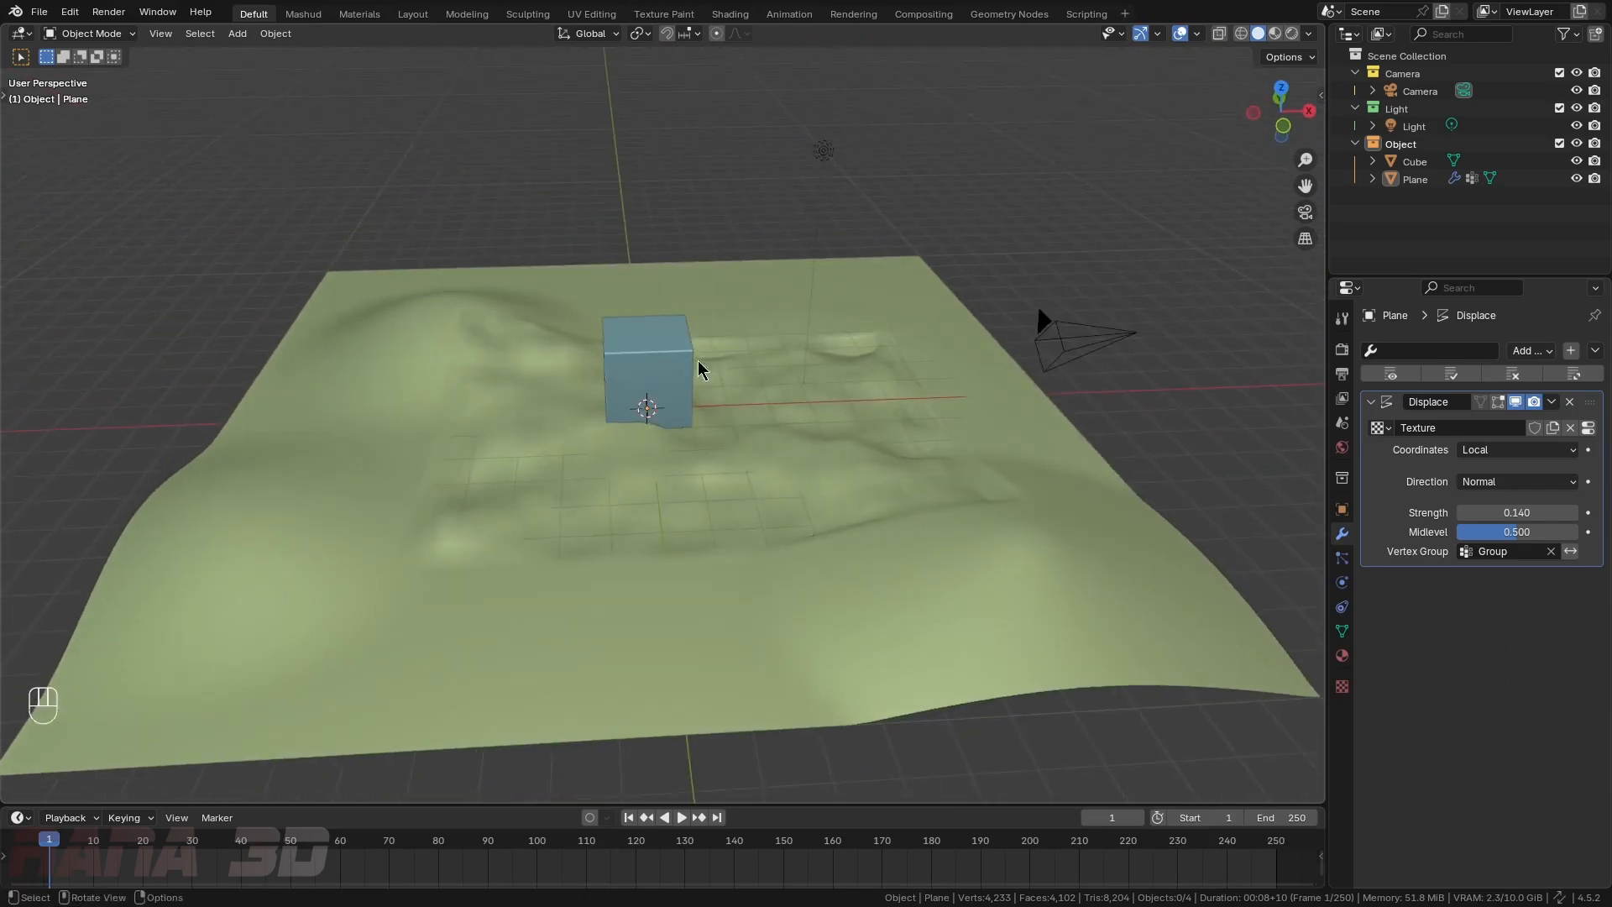
pyautogui.moveTo(763, 576); pyautogui.dragTo(766, 432, button='middle')
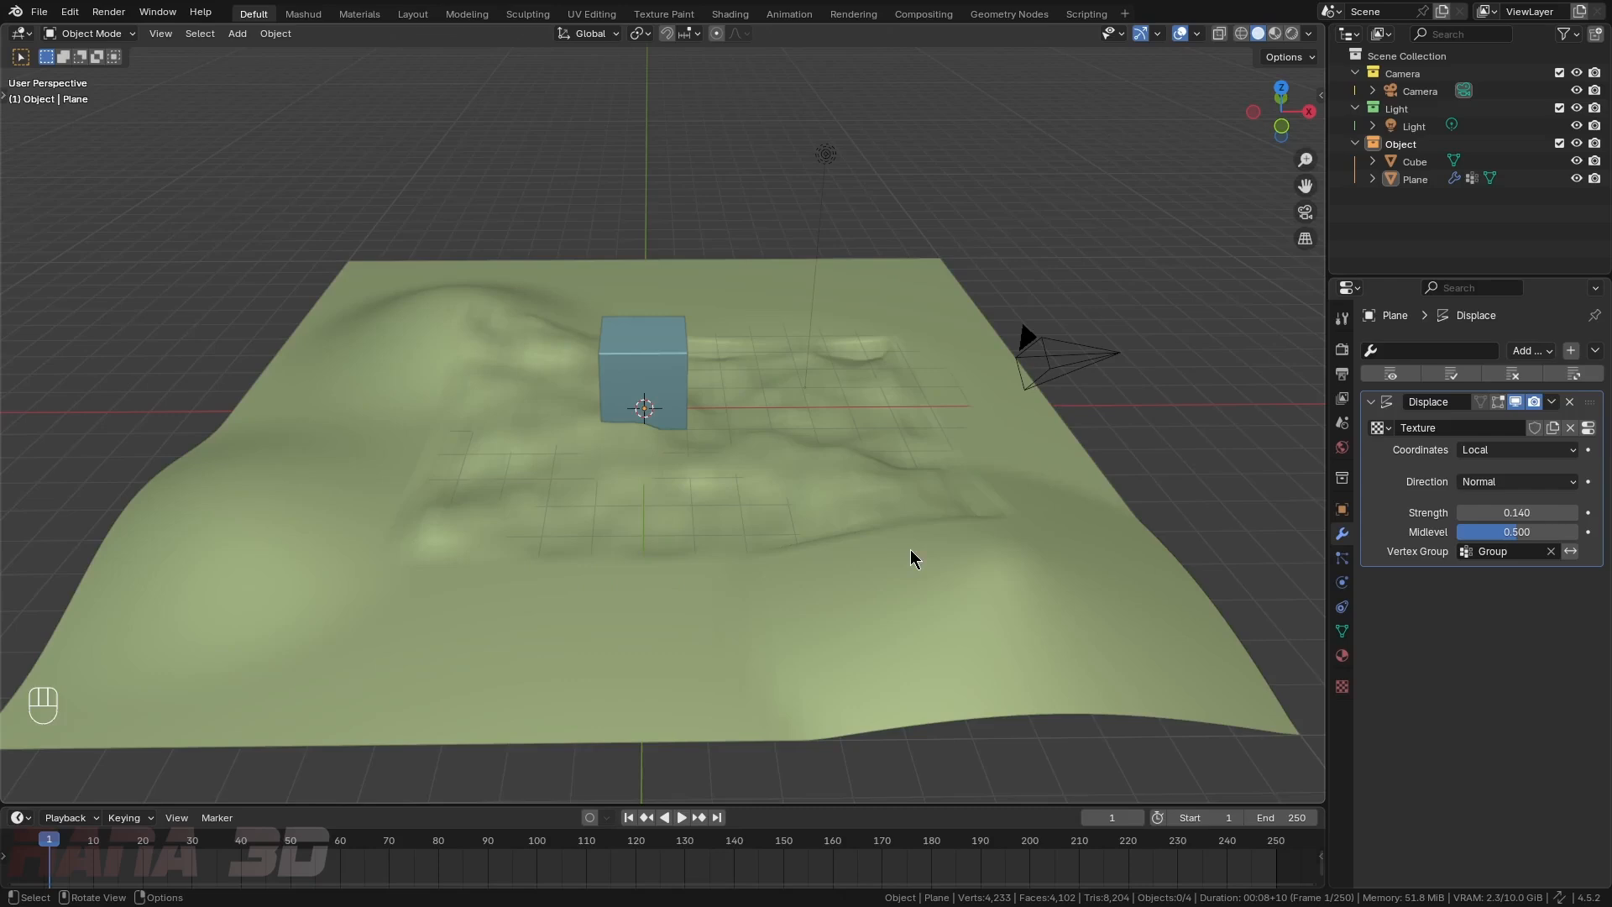
# - Set the Displace modifier's vertex group to Group.001 and inspect the displaced surroundings
pyautogui.click(1516, 554)
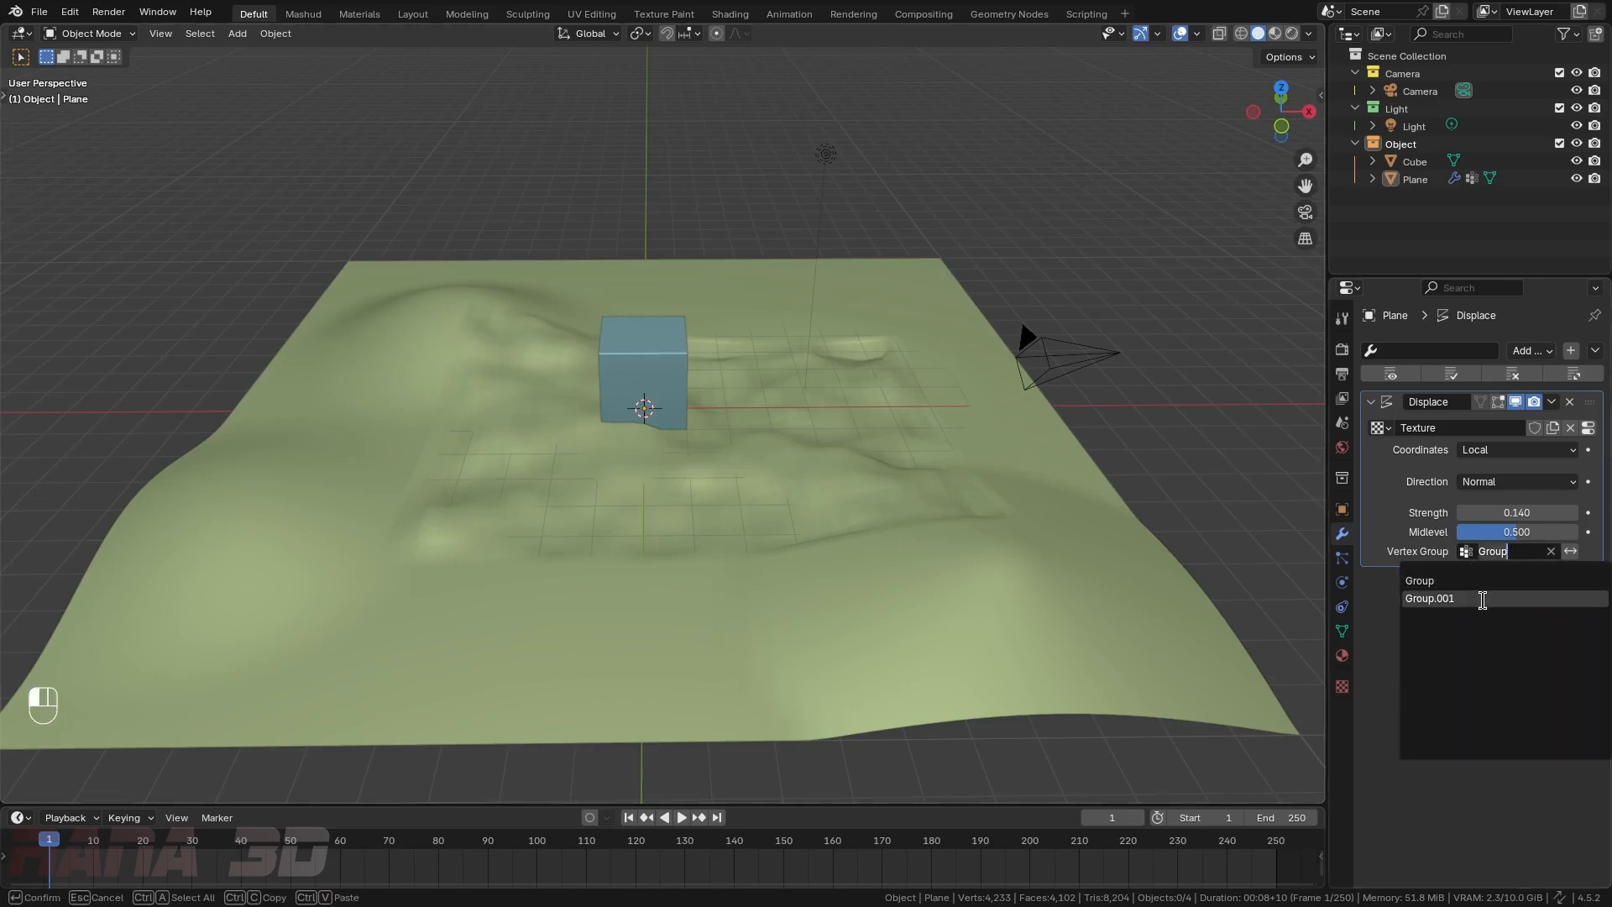
pyautogui.click(1484, 600)
pyautogui.moveTo(1091, 587); pyautogui.dragTo(909, 581, button='middle')
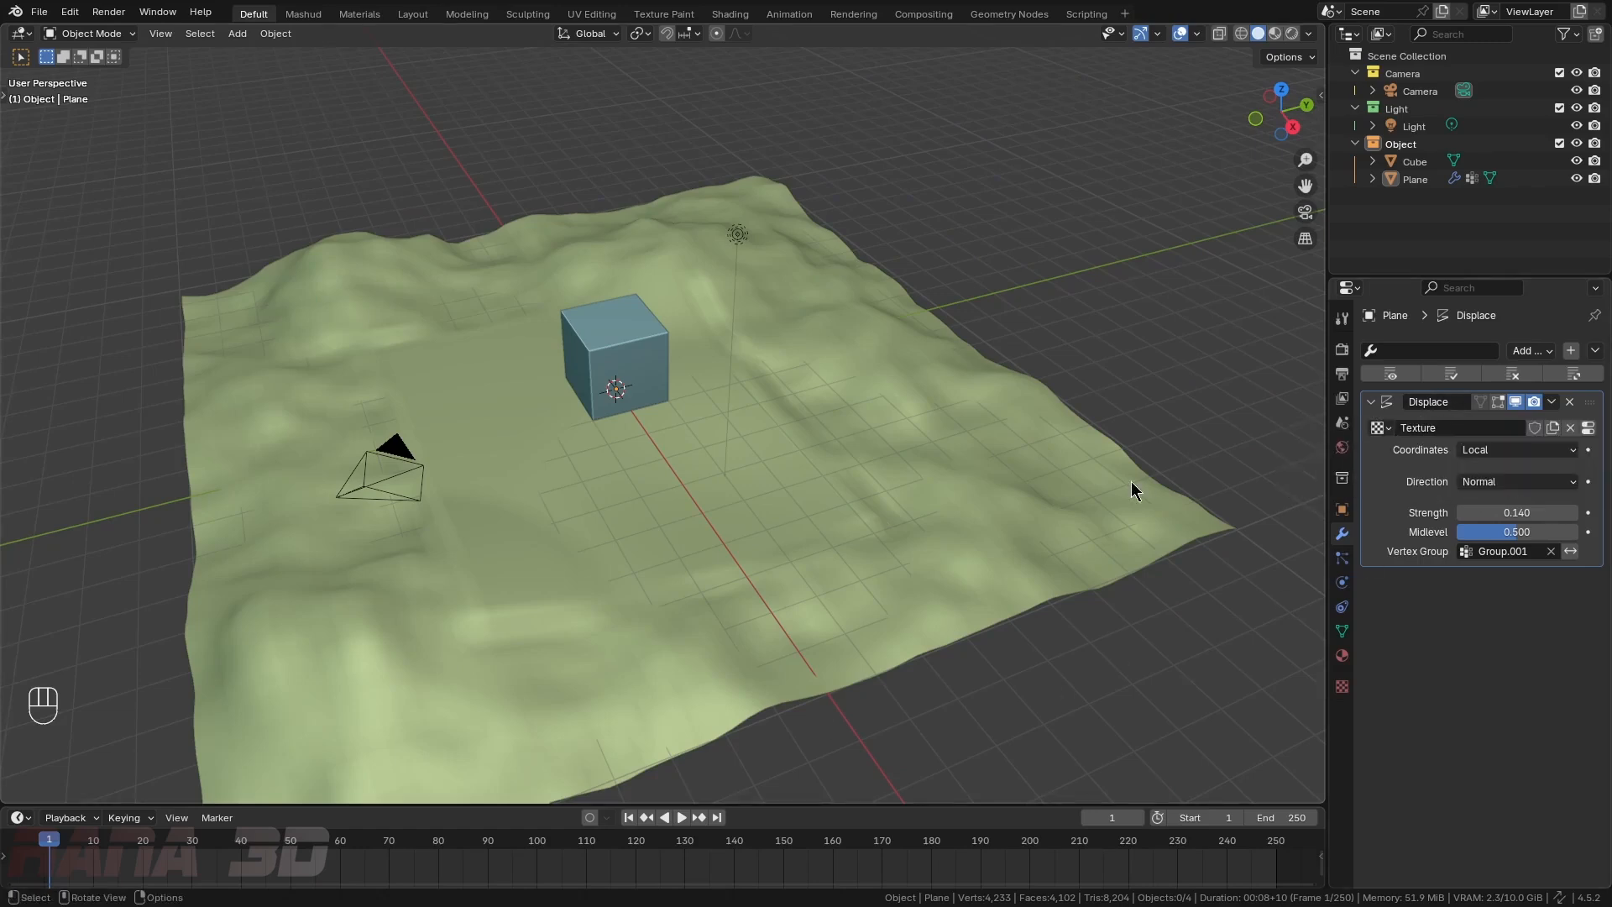
# - Invert the vertex group influence of the plane's Displace modifier, inspect the terrain, and clear the modifier's vertex group
pyautogui.moveTo(1134, 489); pyautogui.dragTo(1311, 635, button='middle')
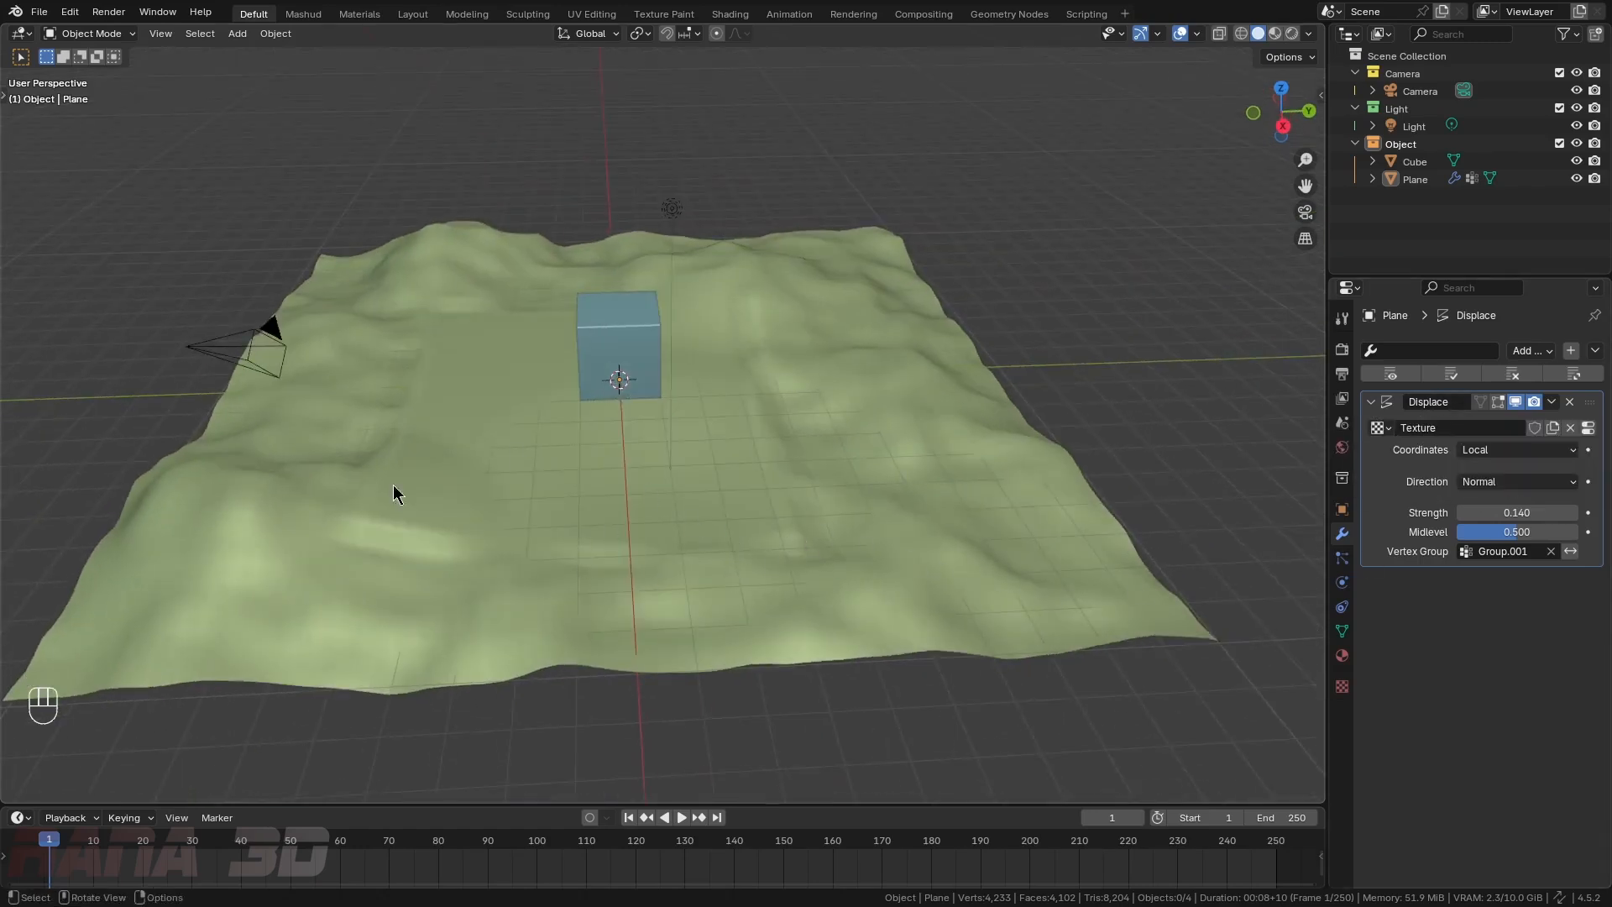
pyautogui.click(1571, 552)
pyautogui.moveTo(470, 486); pyautogui.dragTo(515, 523, button='middle')
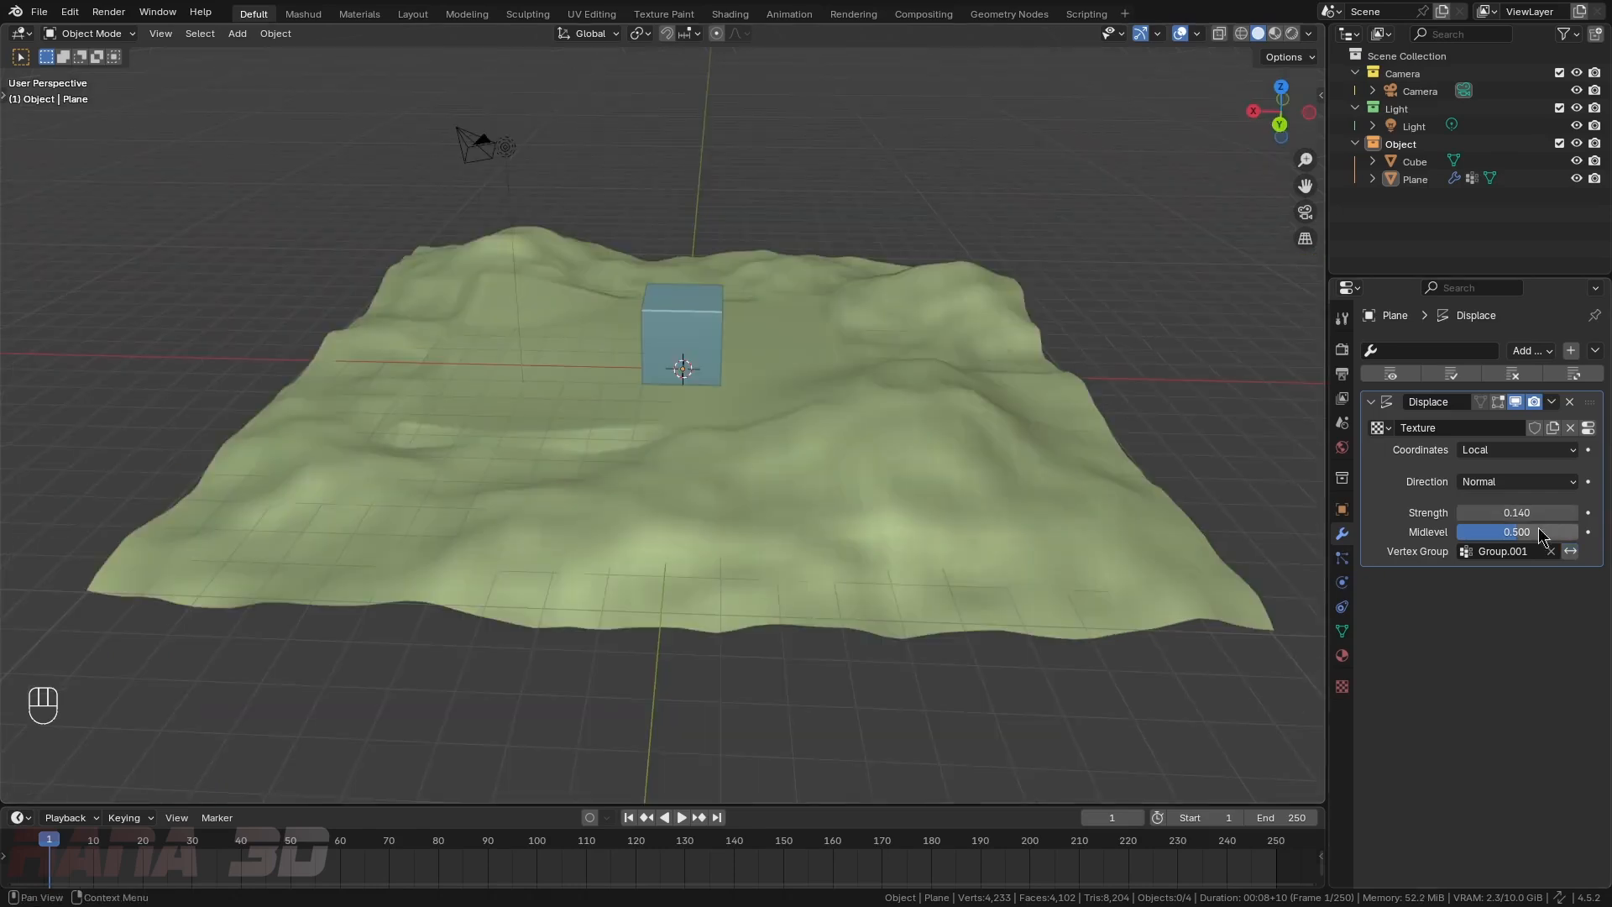
pyautogui.click(1550, 551)
pyautogui.moveTo(873, 420); pyautogui.dragTo(1061, 442, button='middle')
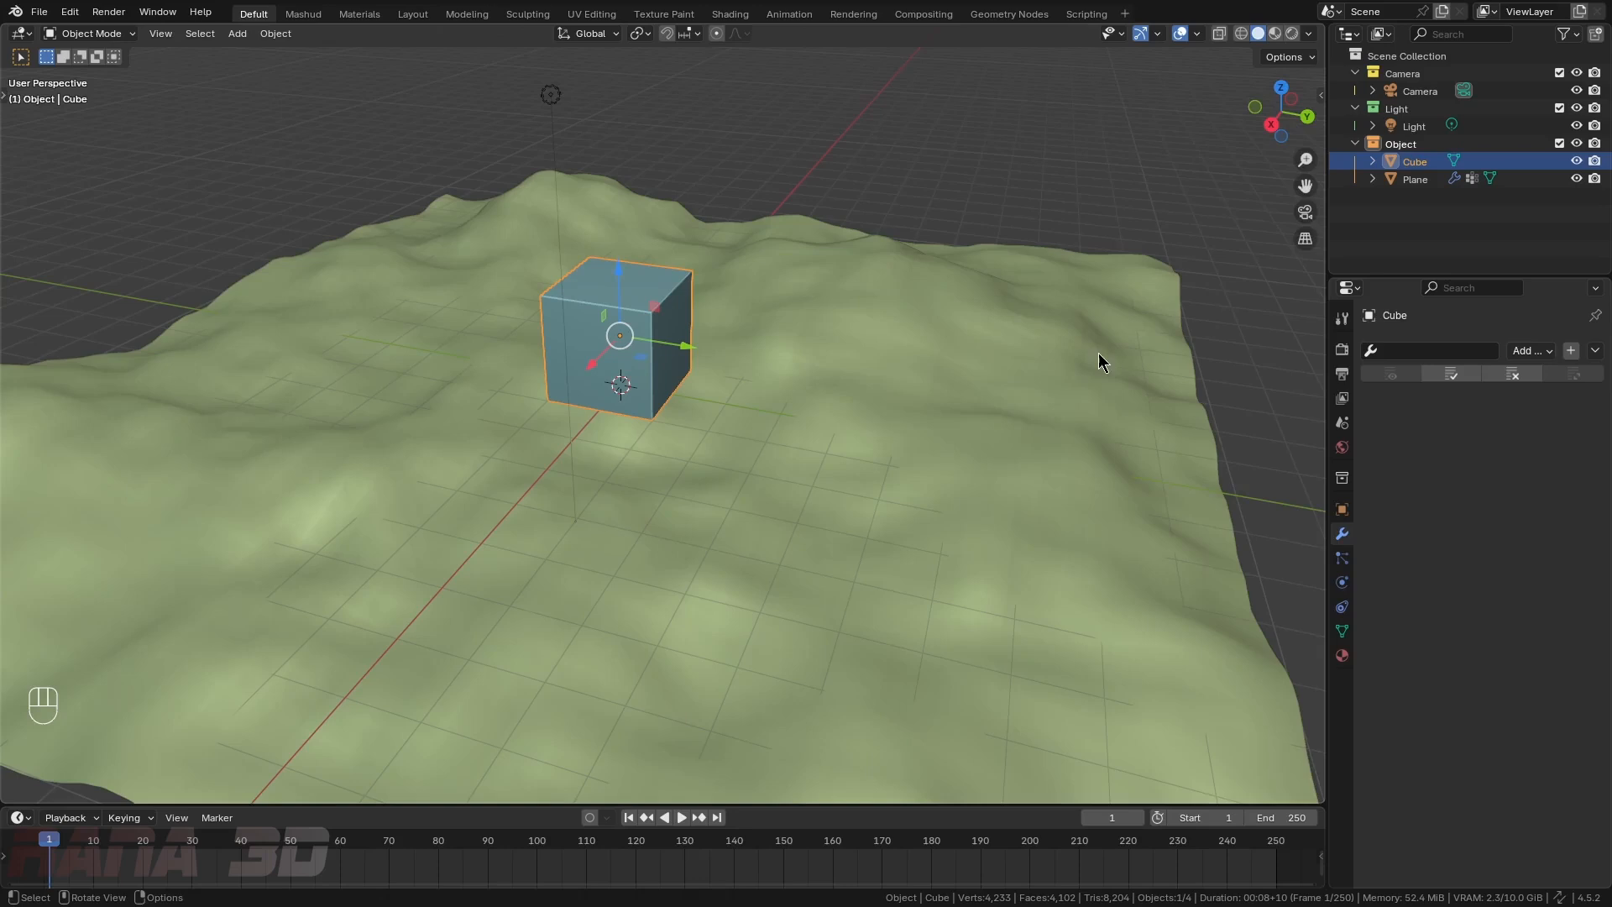
# - Select the cube and display its location, rotation, scale and dimension values in the viewport
pyautogui.press('n')
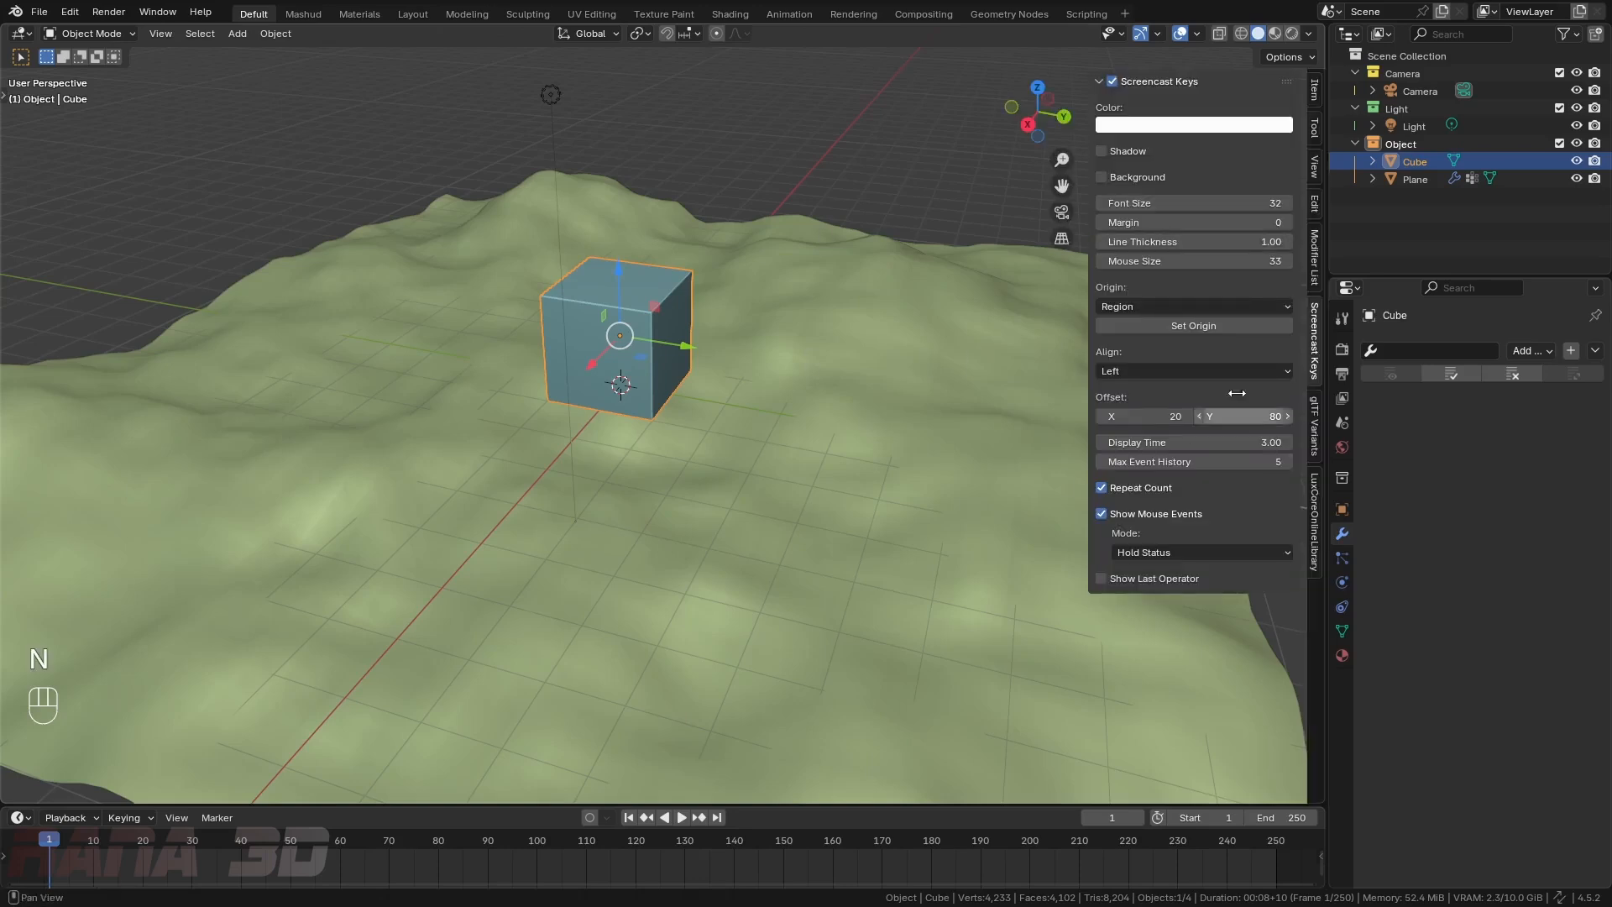
pyautogui.click(1314, 90)
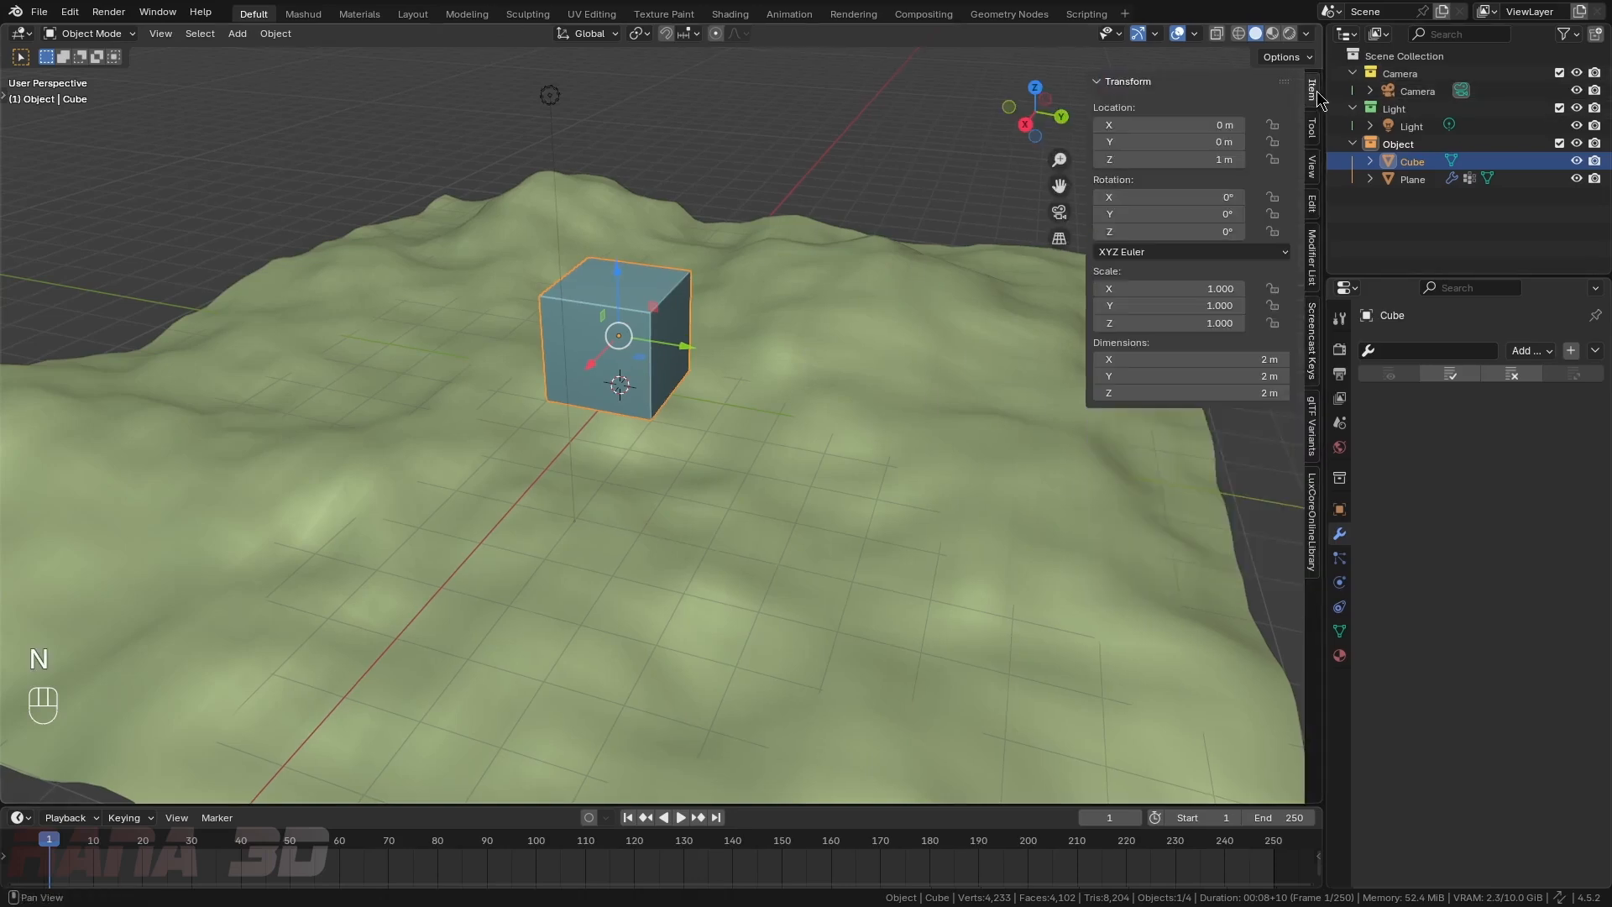
# - Try a Z dimension of 3 m on the cube and undo it
pyautogui.click(1133, 394)
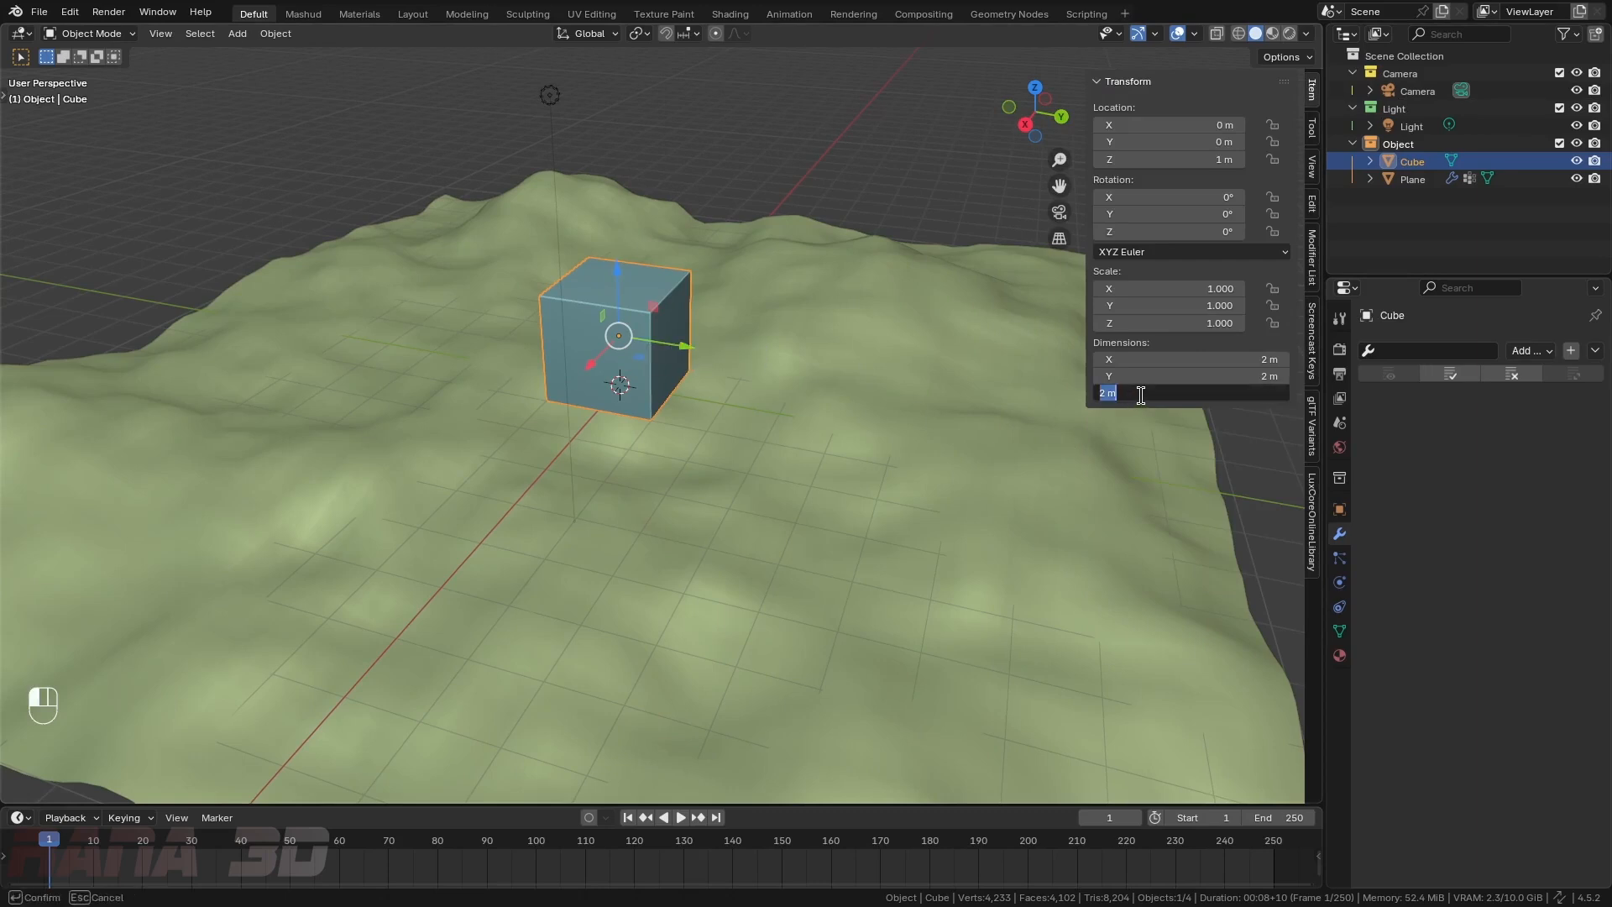
pyautogui.write('3')
pyautogui.press('Return')
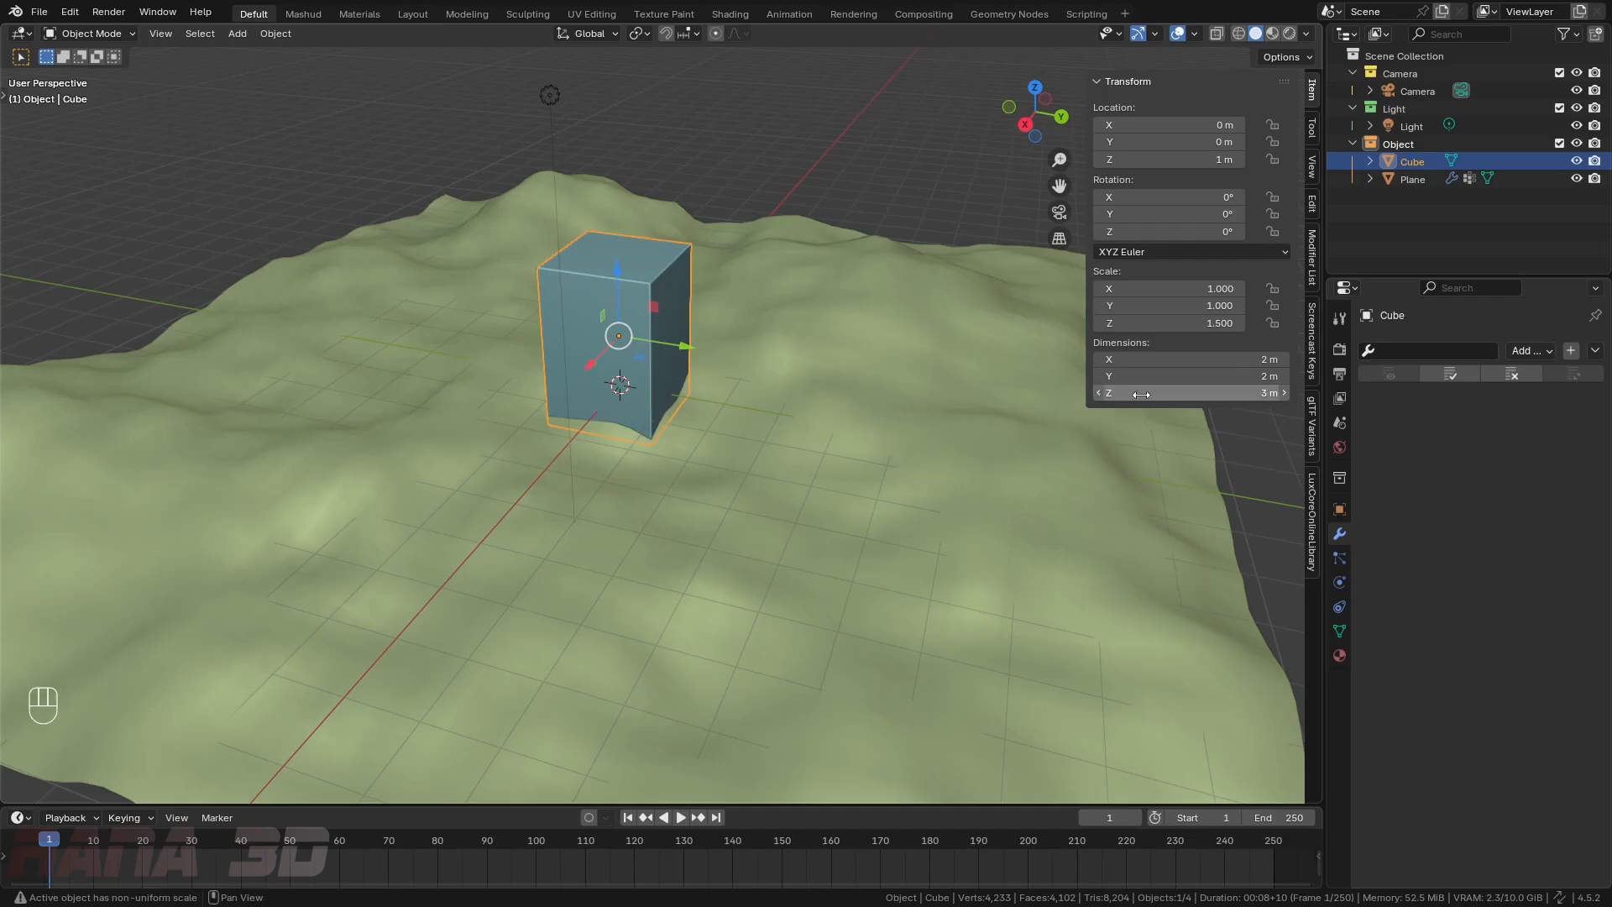
pyautogui.hotkey('ctrl', 'z')
# - Select the cube's four bottom vertices in Edit Mode with X-ray on and snap the 3D cursor to them
pyautogui.moveTo(718, 345); pyautogui.dragTo(609, 414, button='middle')
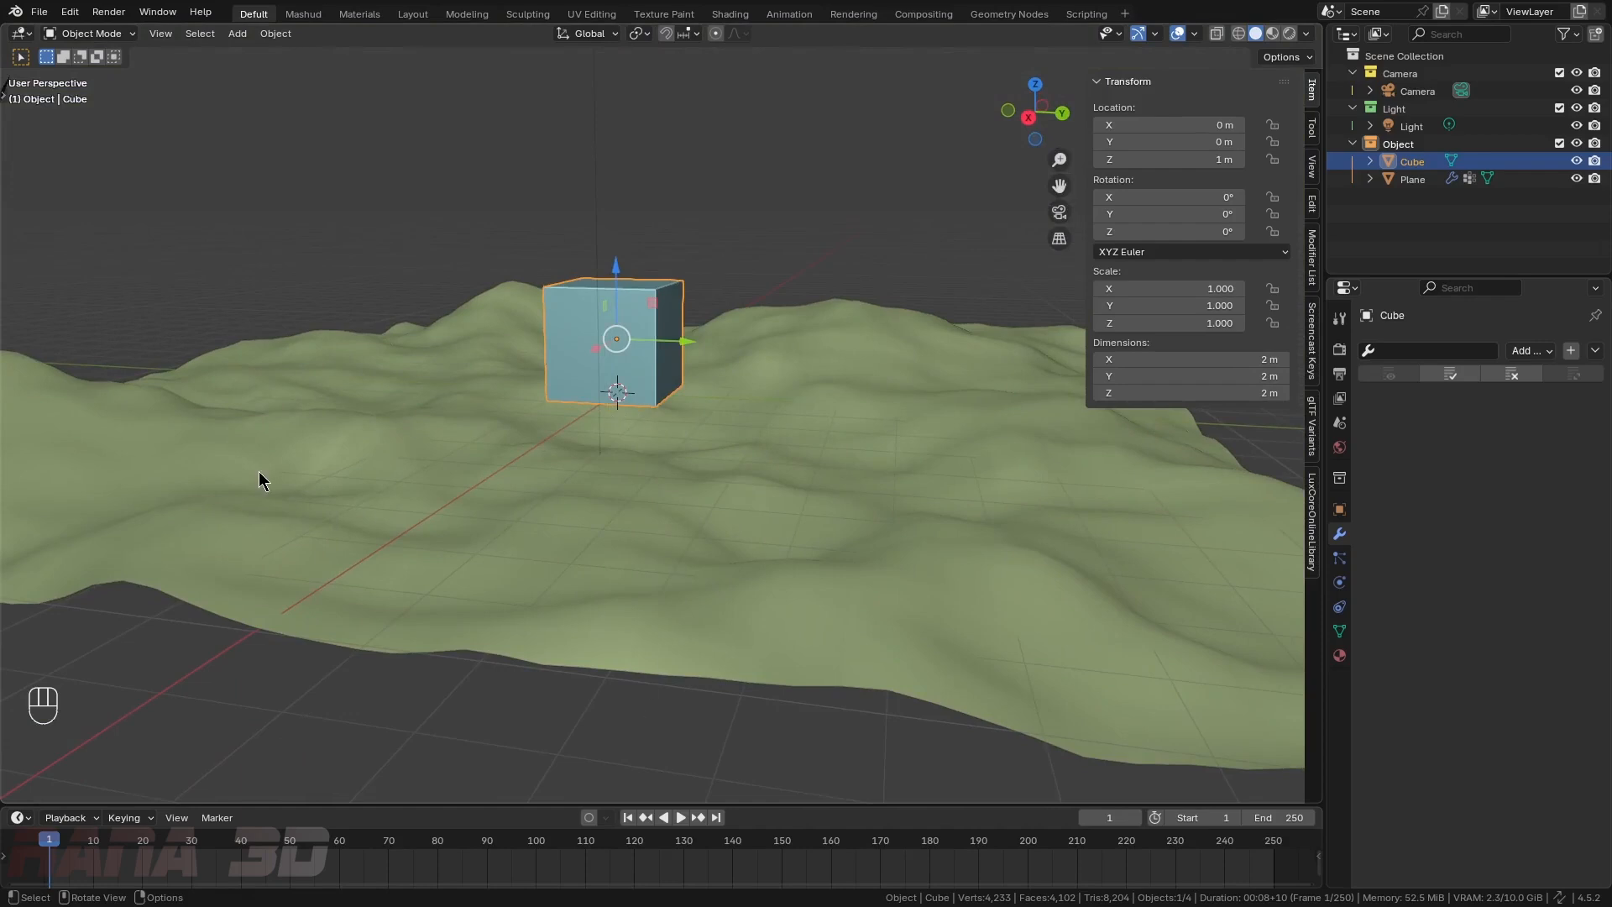
pyautogui.hotkey('alt', 'z')
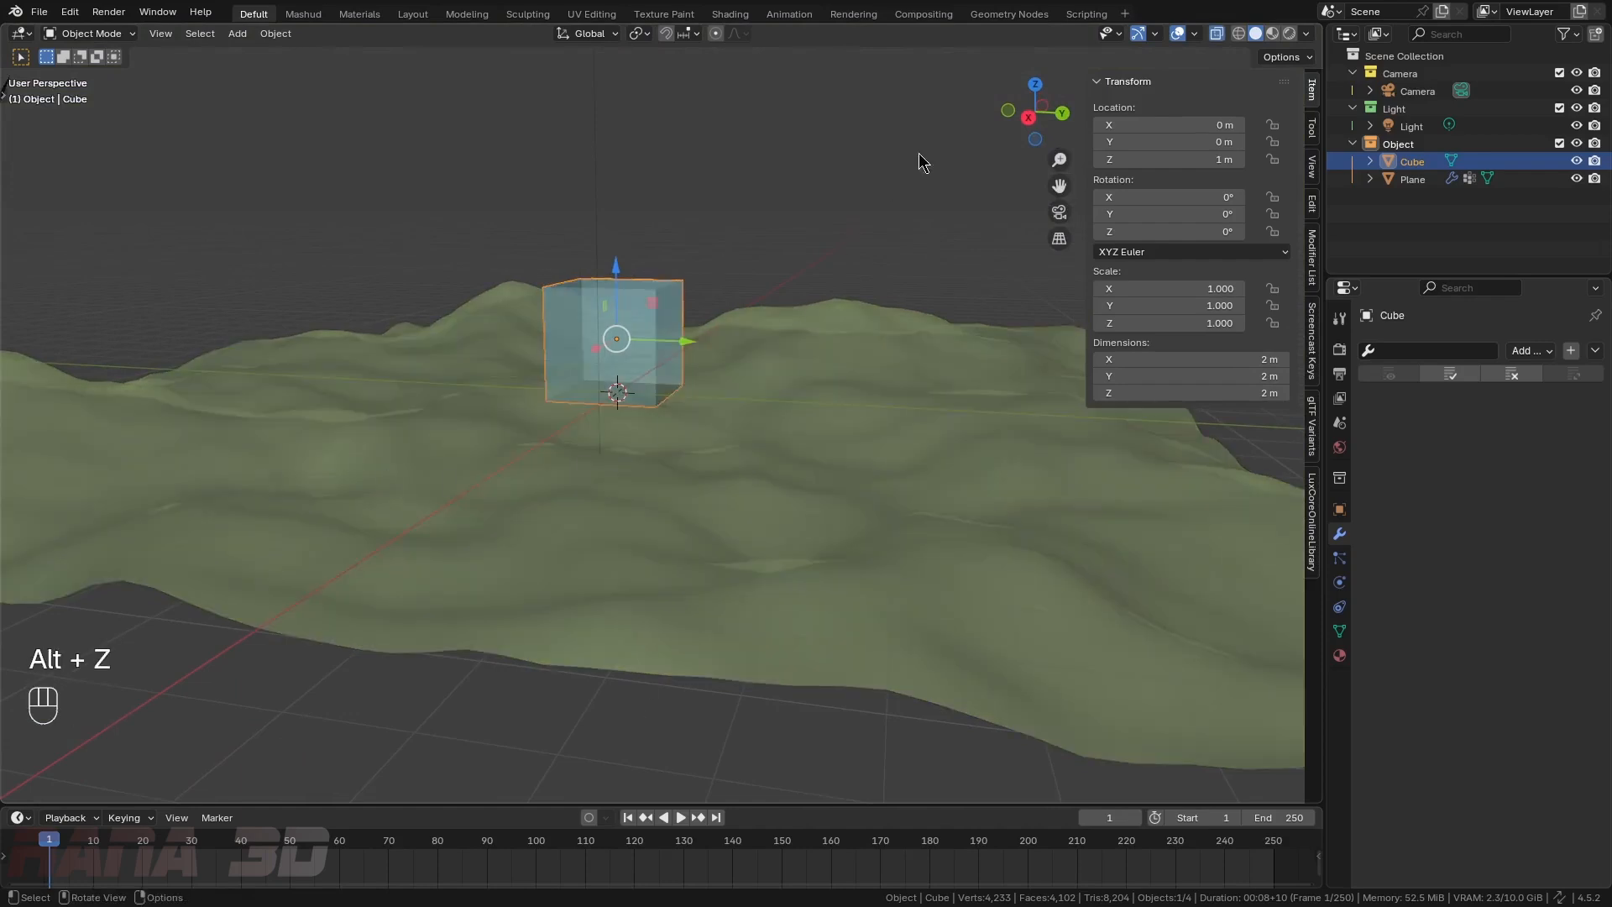
pyautogui.press('Tab')
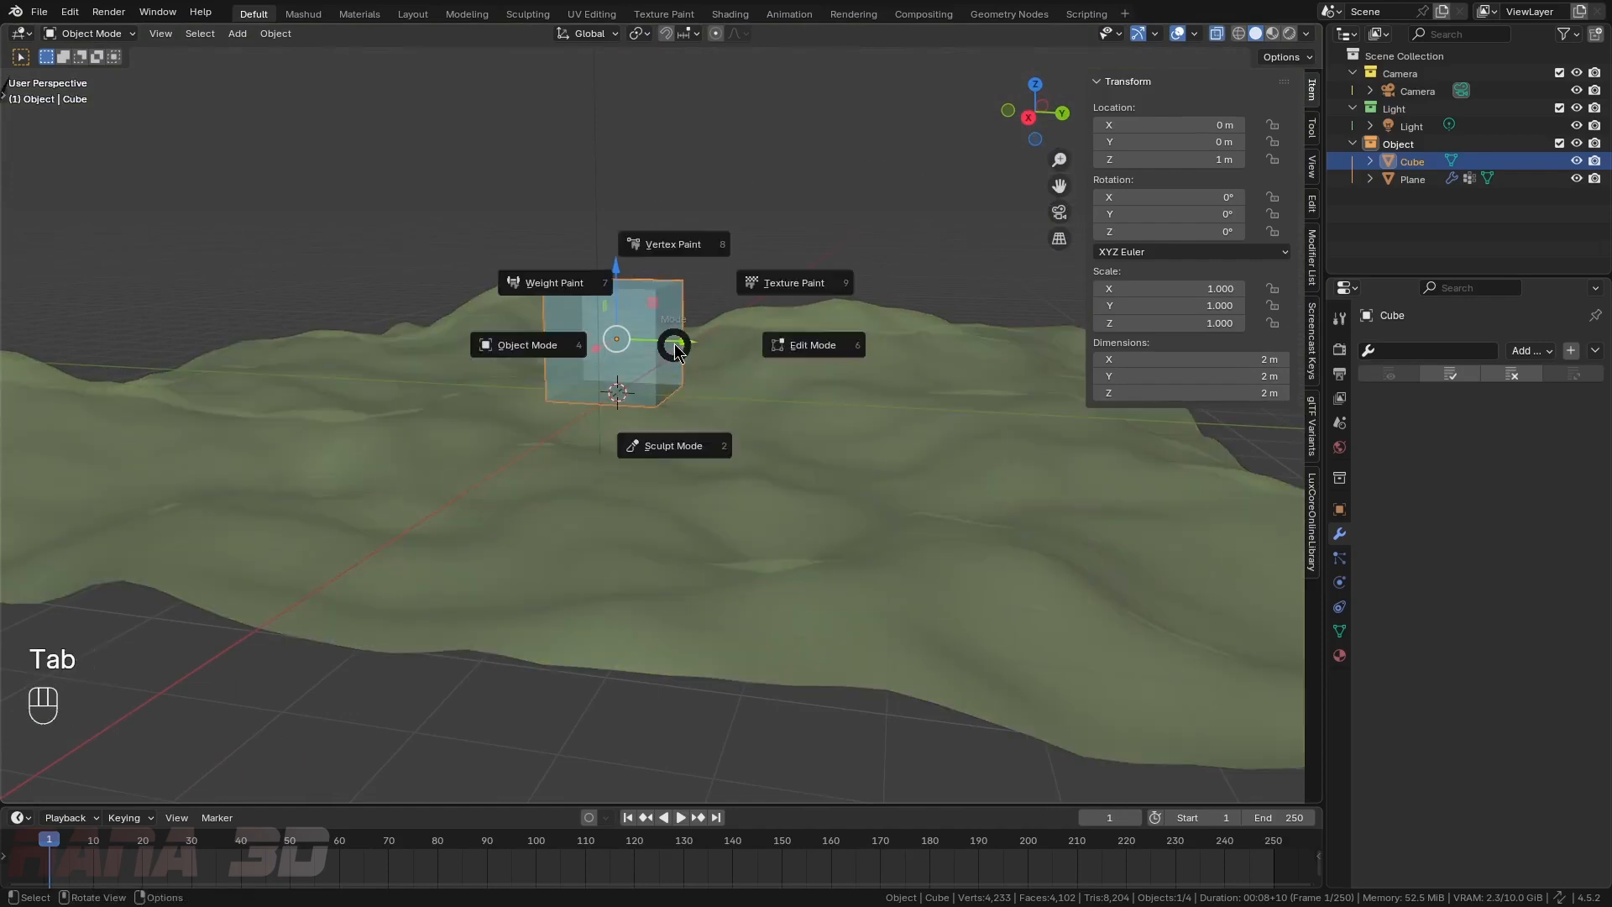
pyautogui.click(843, 349)
pyautogui.moveTo(502, 353); pyautogui.dragTo(1064, 480)
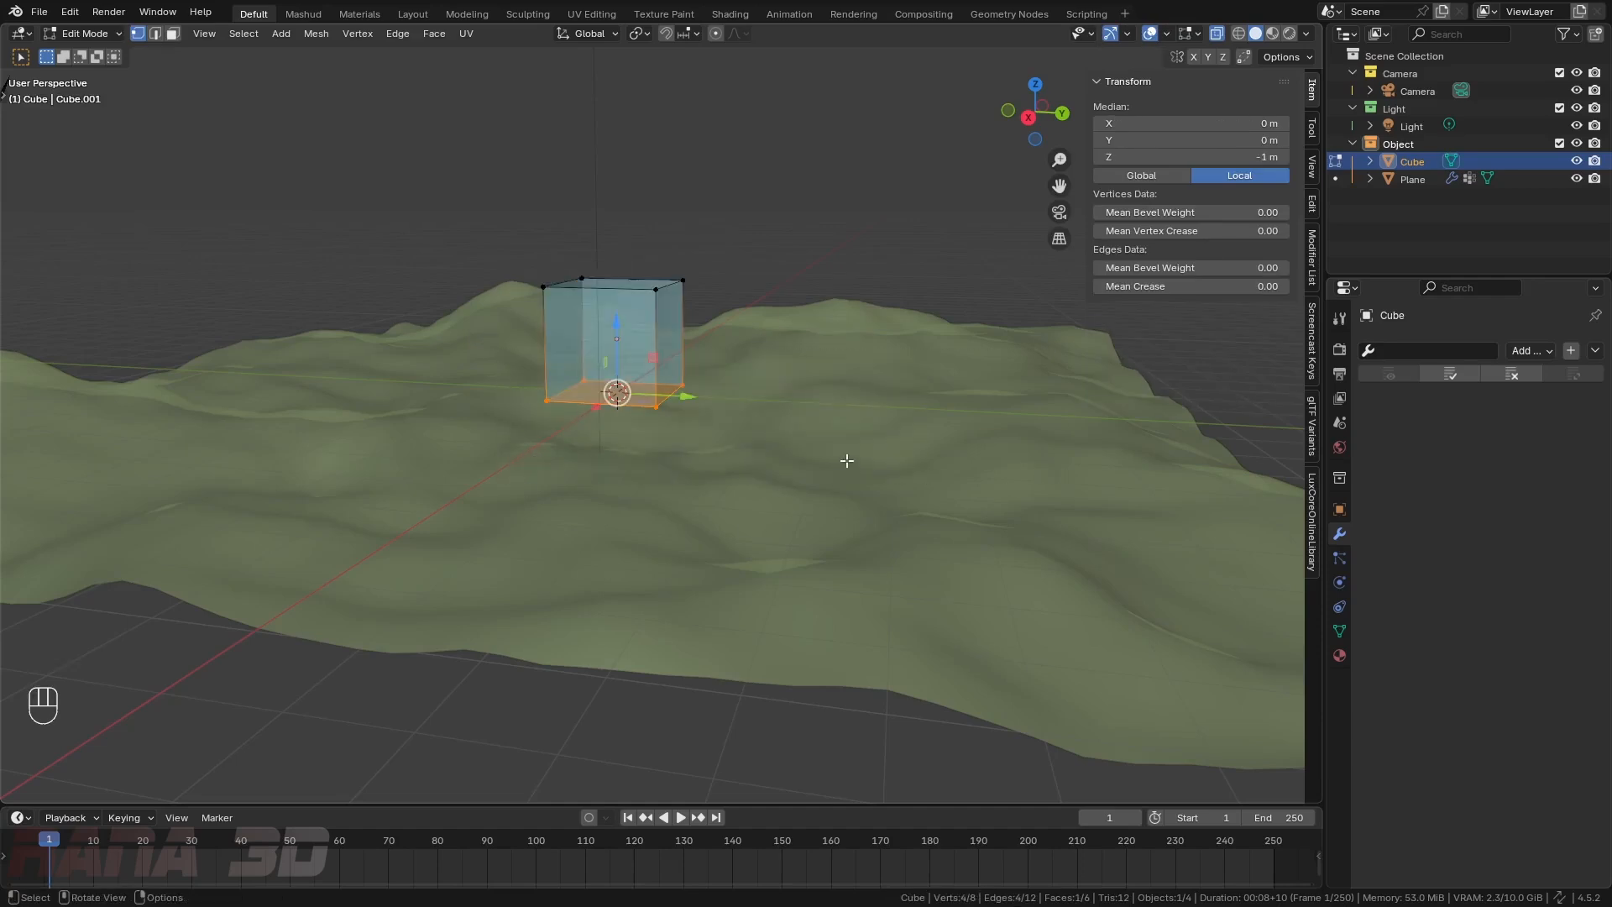
pyautogui.hotkey('shift', 's')
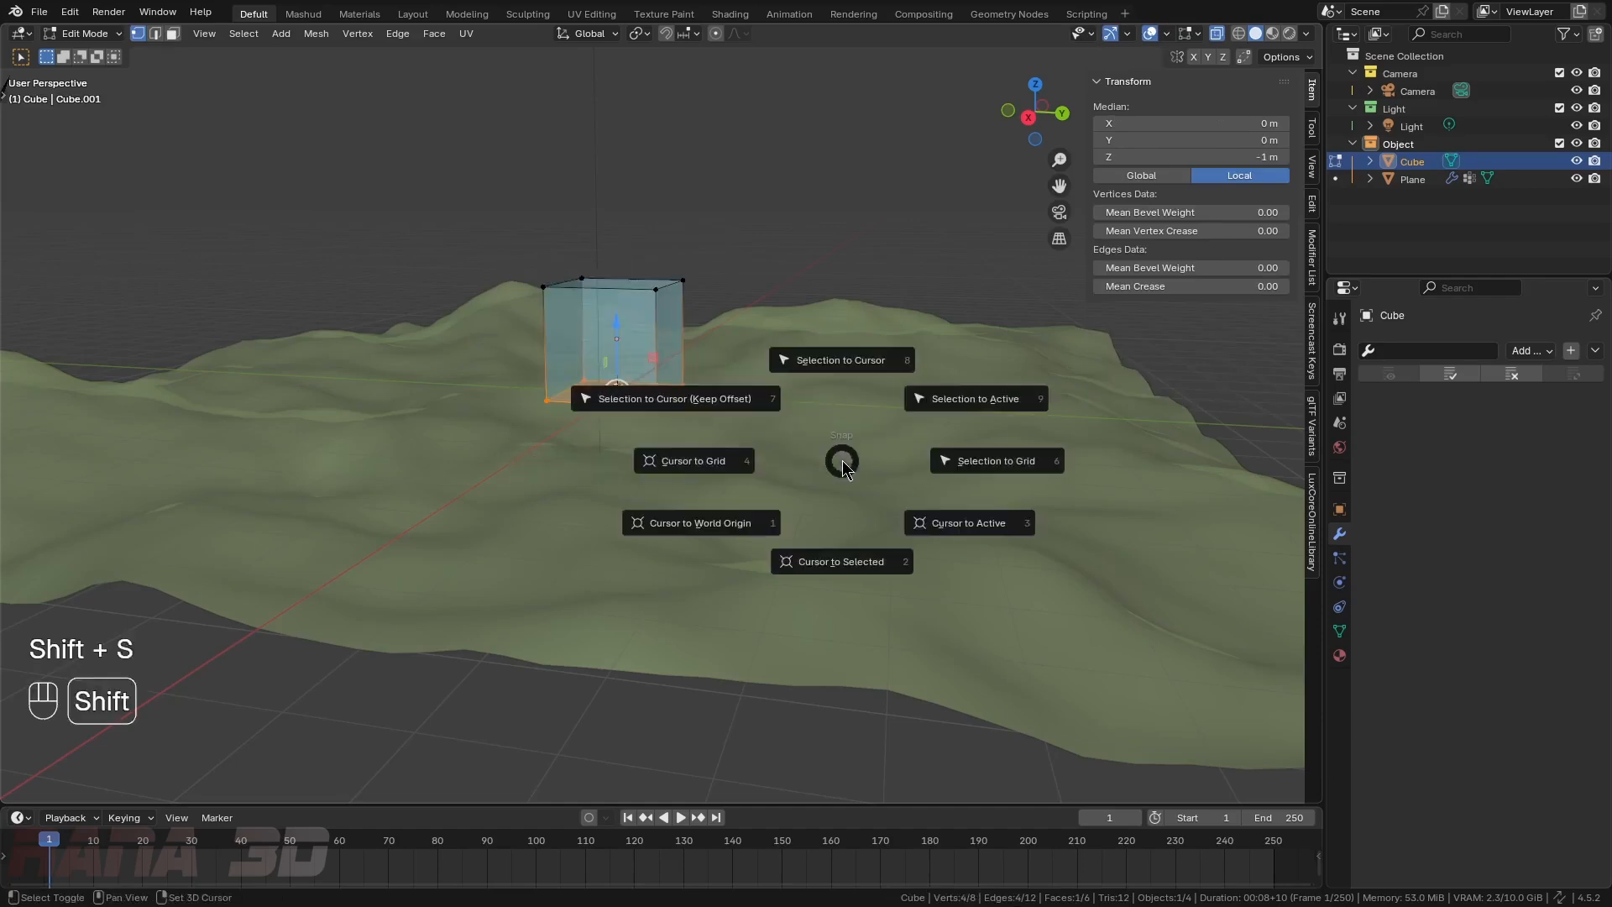
pyautogui.click(858, 570)
pyautogui.moveTo(763, 433); pyautogui.dragTo(787, 430, button='middle')
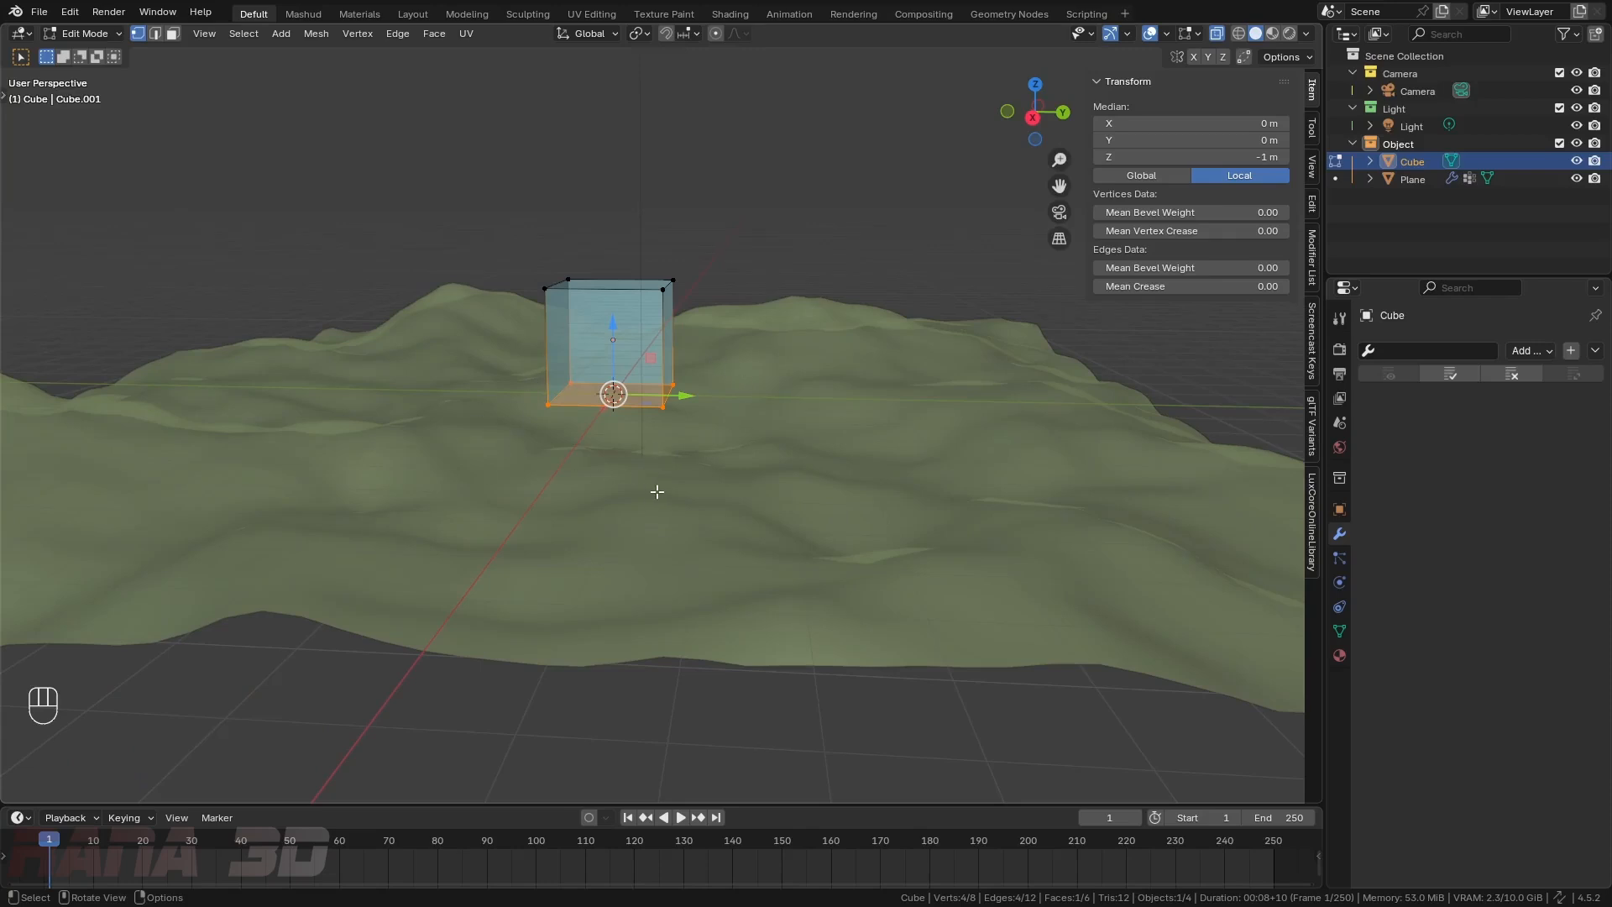
# - Return to Object Mode, set the cube's origin to the 3D cursor and turn X-ray off
pyautogui.press('Tab')
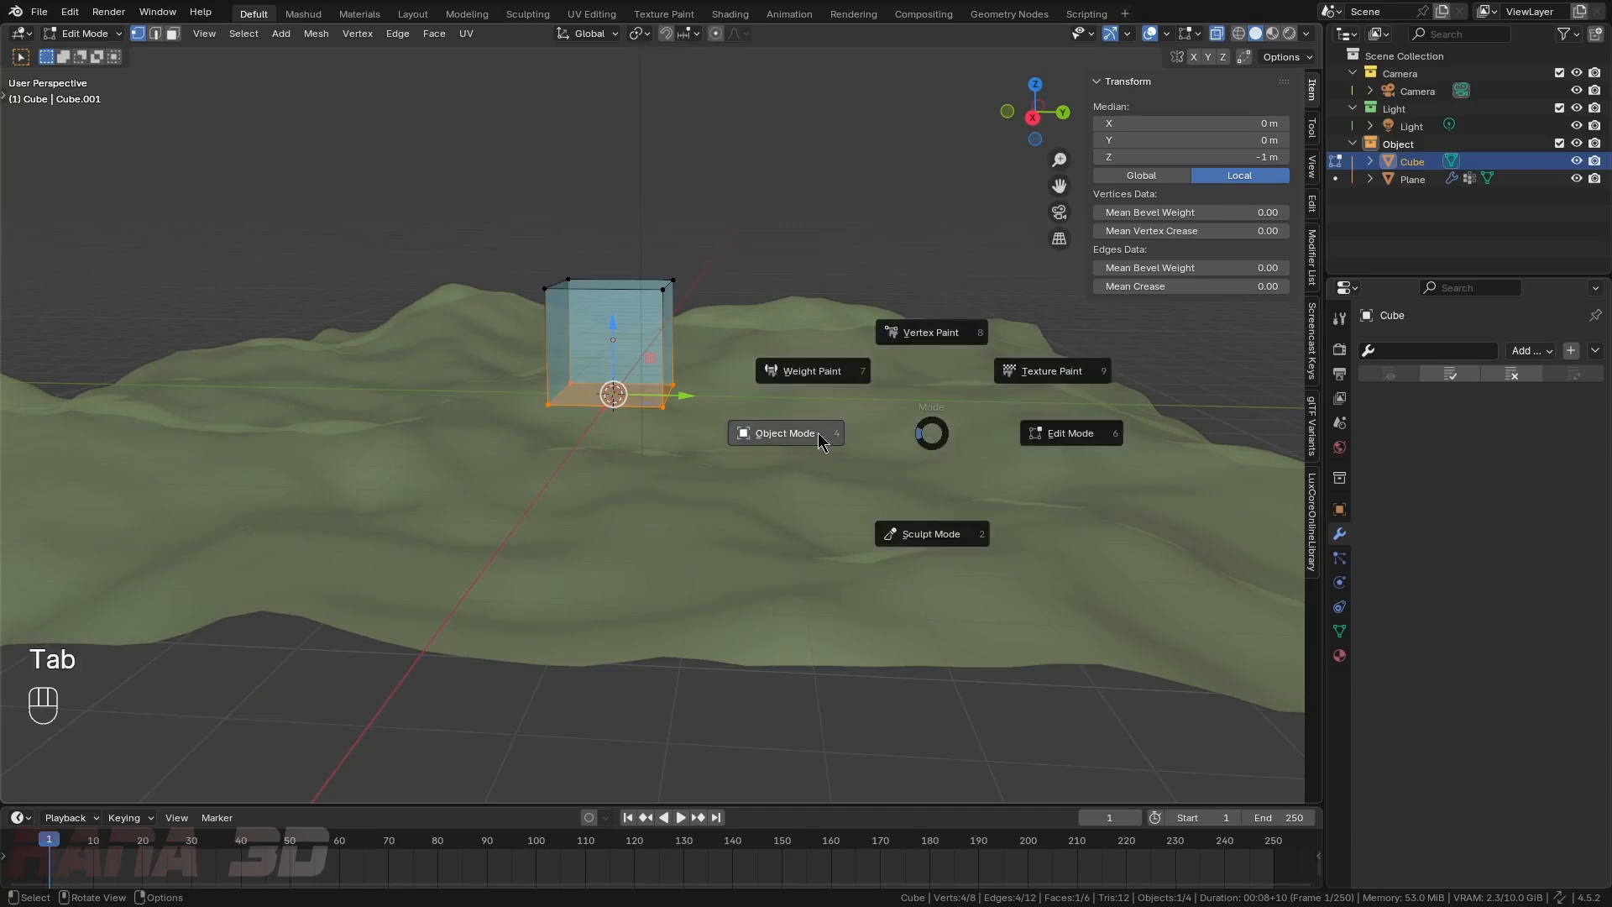
pyautogui.click(782, 435)
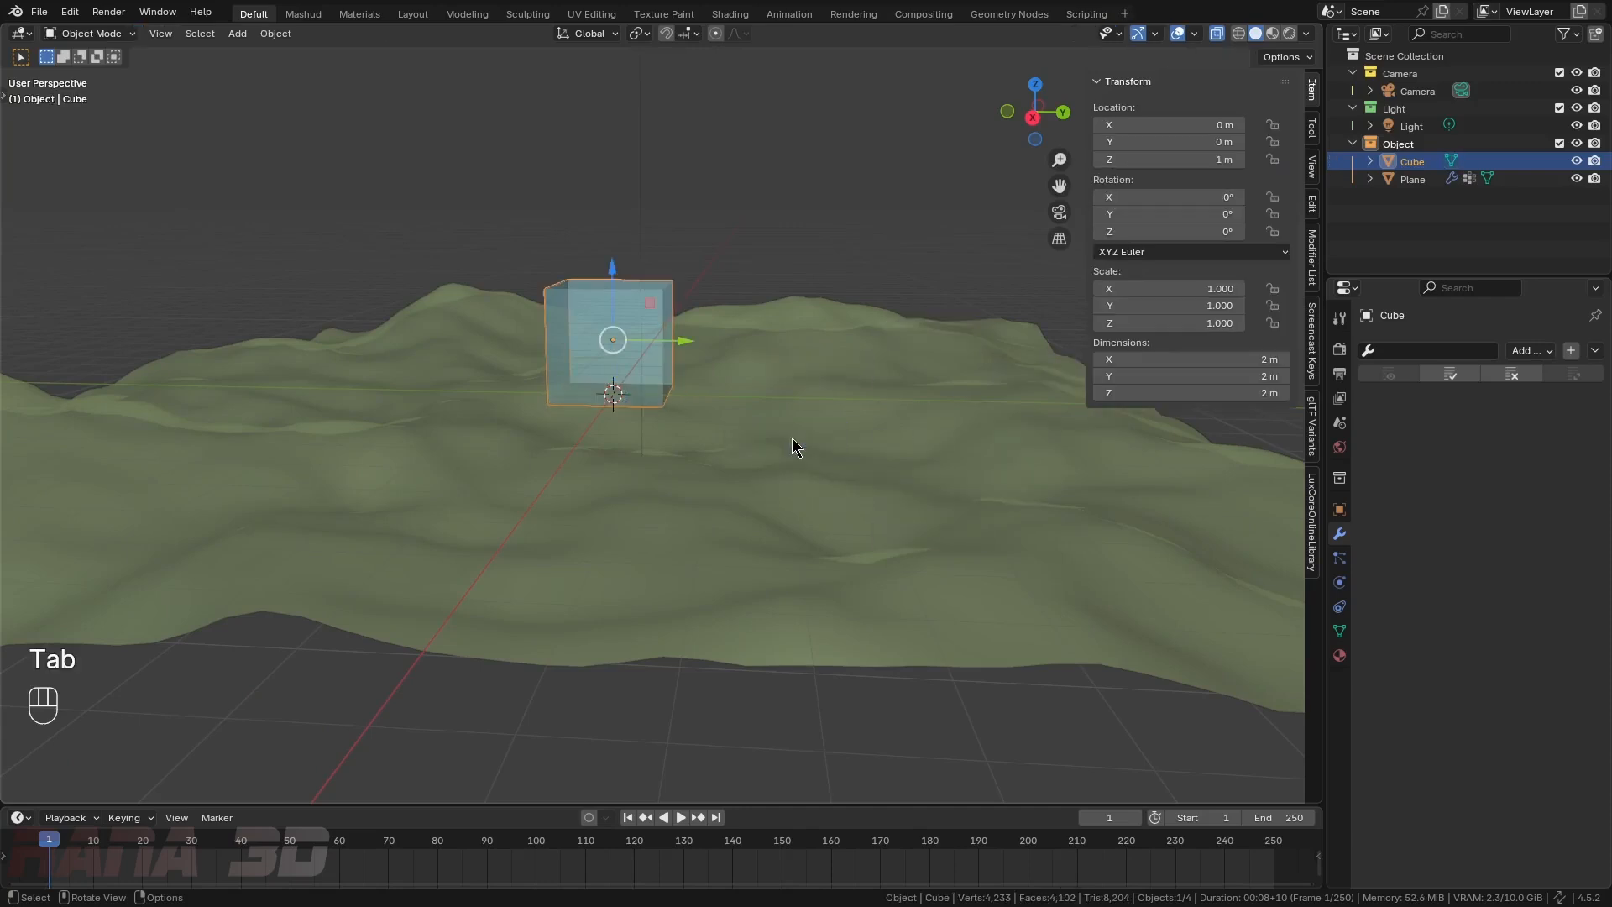
pyautogui.rightClick(792, 436)
pyautogui.moveTo(810, 376)
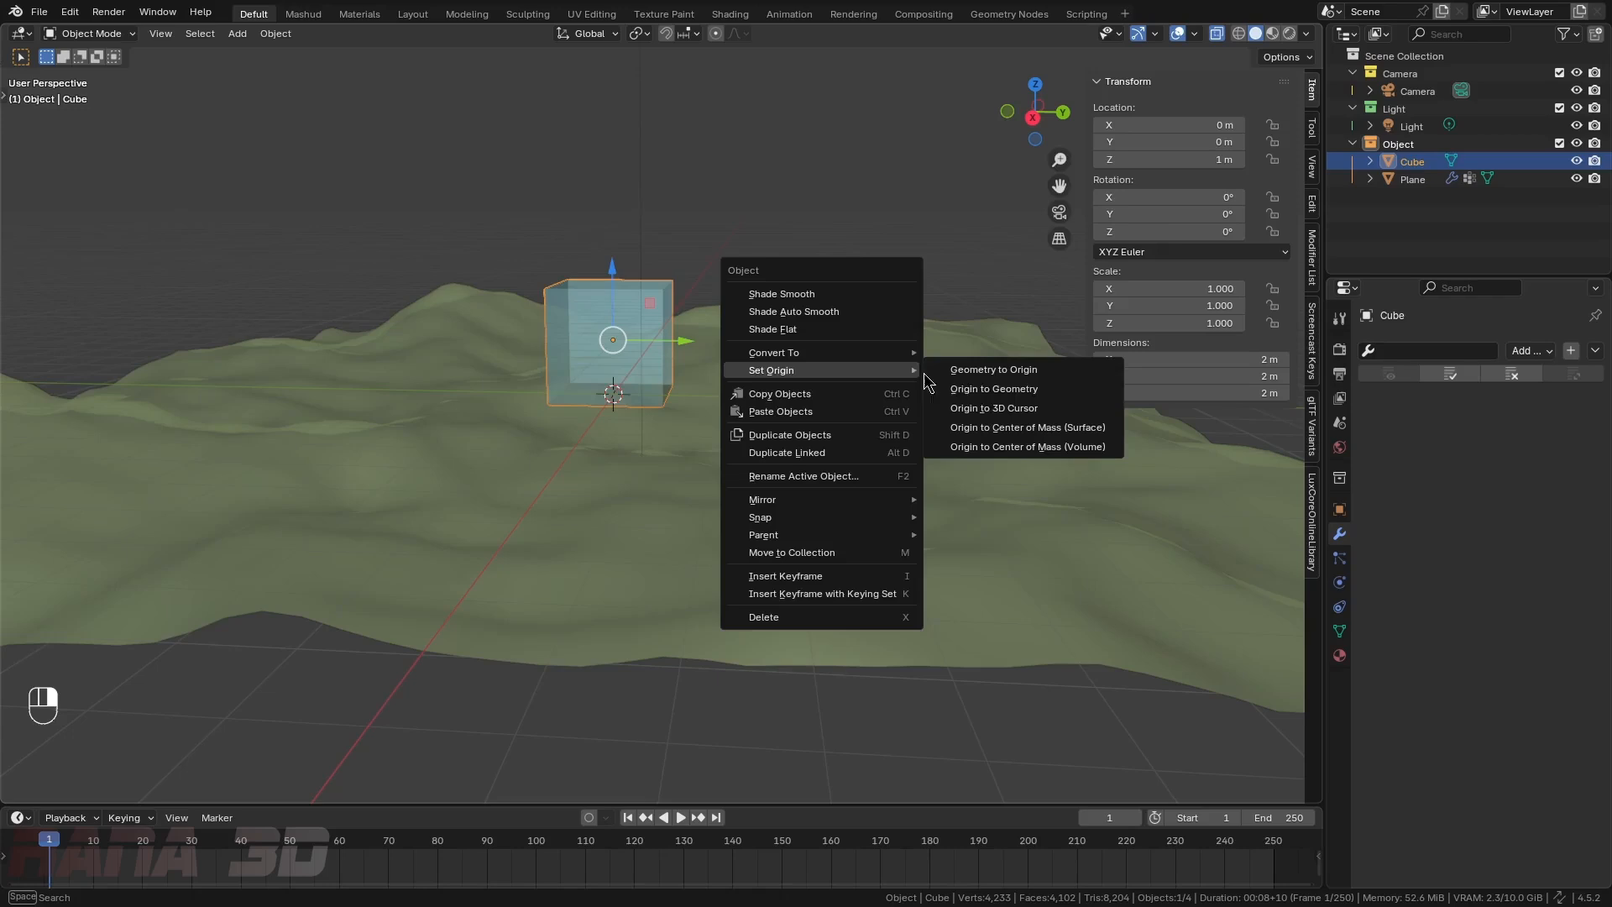
pyautogui.click(1006, 409)
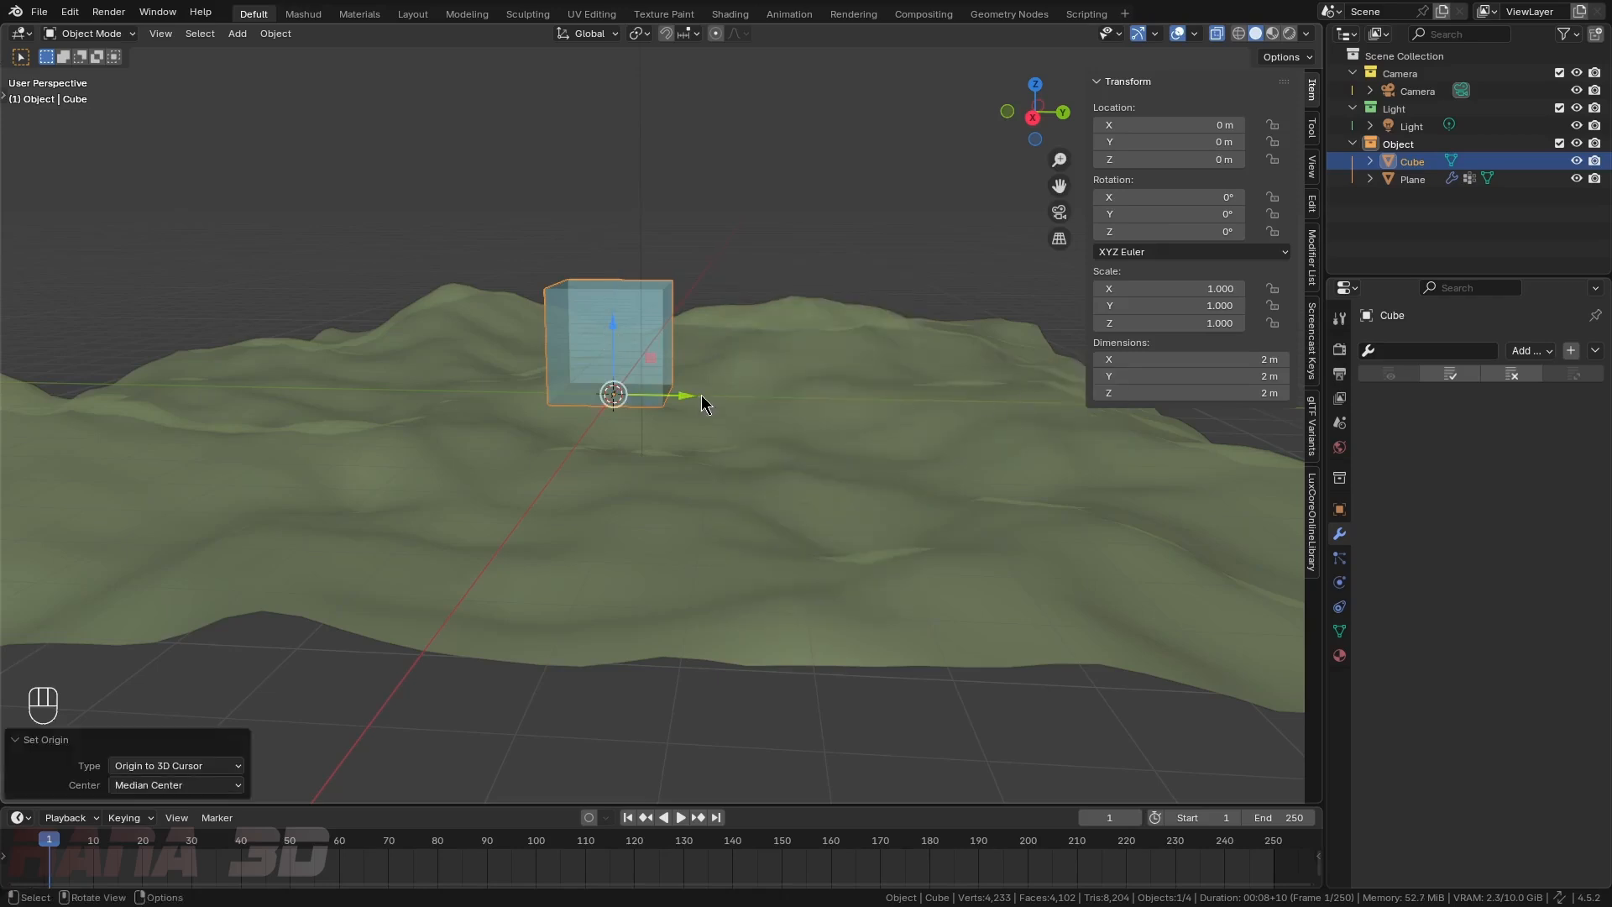
pyautogui.hotkey('alt', 'z')
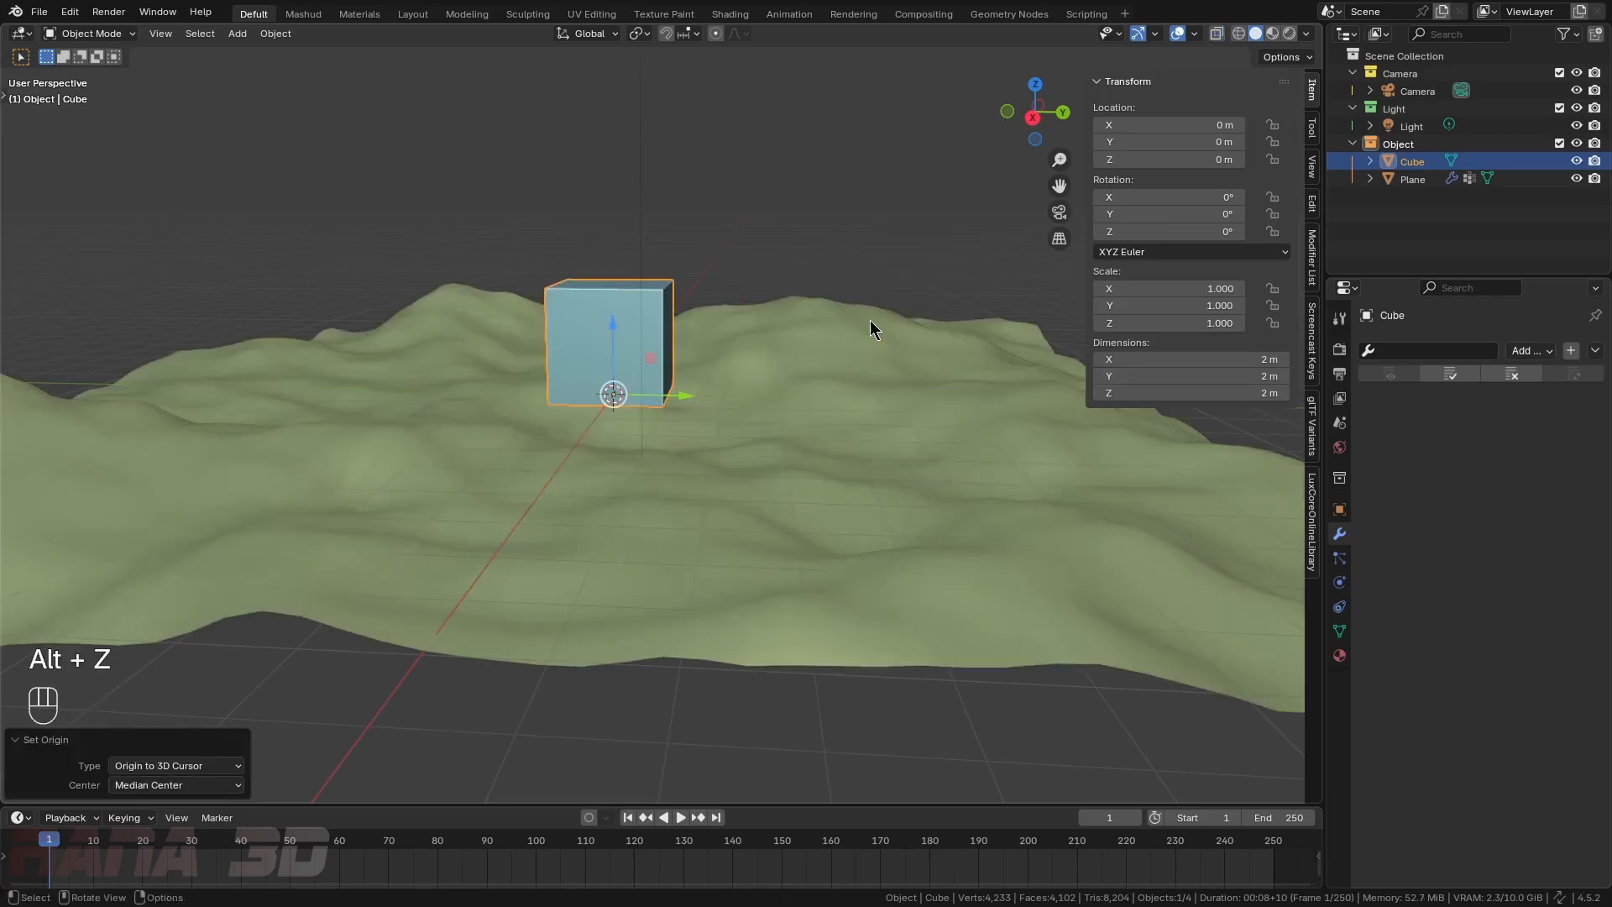
# - Inspect the cube's origin on its base and set the cube's Z dimension to 3 m
pyautogui.moveTo(818, 336); pyautogui.dragTo(850, 326, button='middle')
pyautogui.scroll(3, 844, 327)
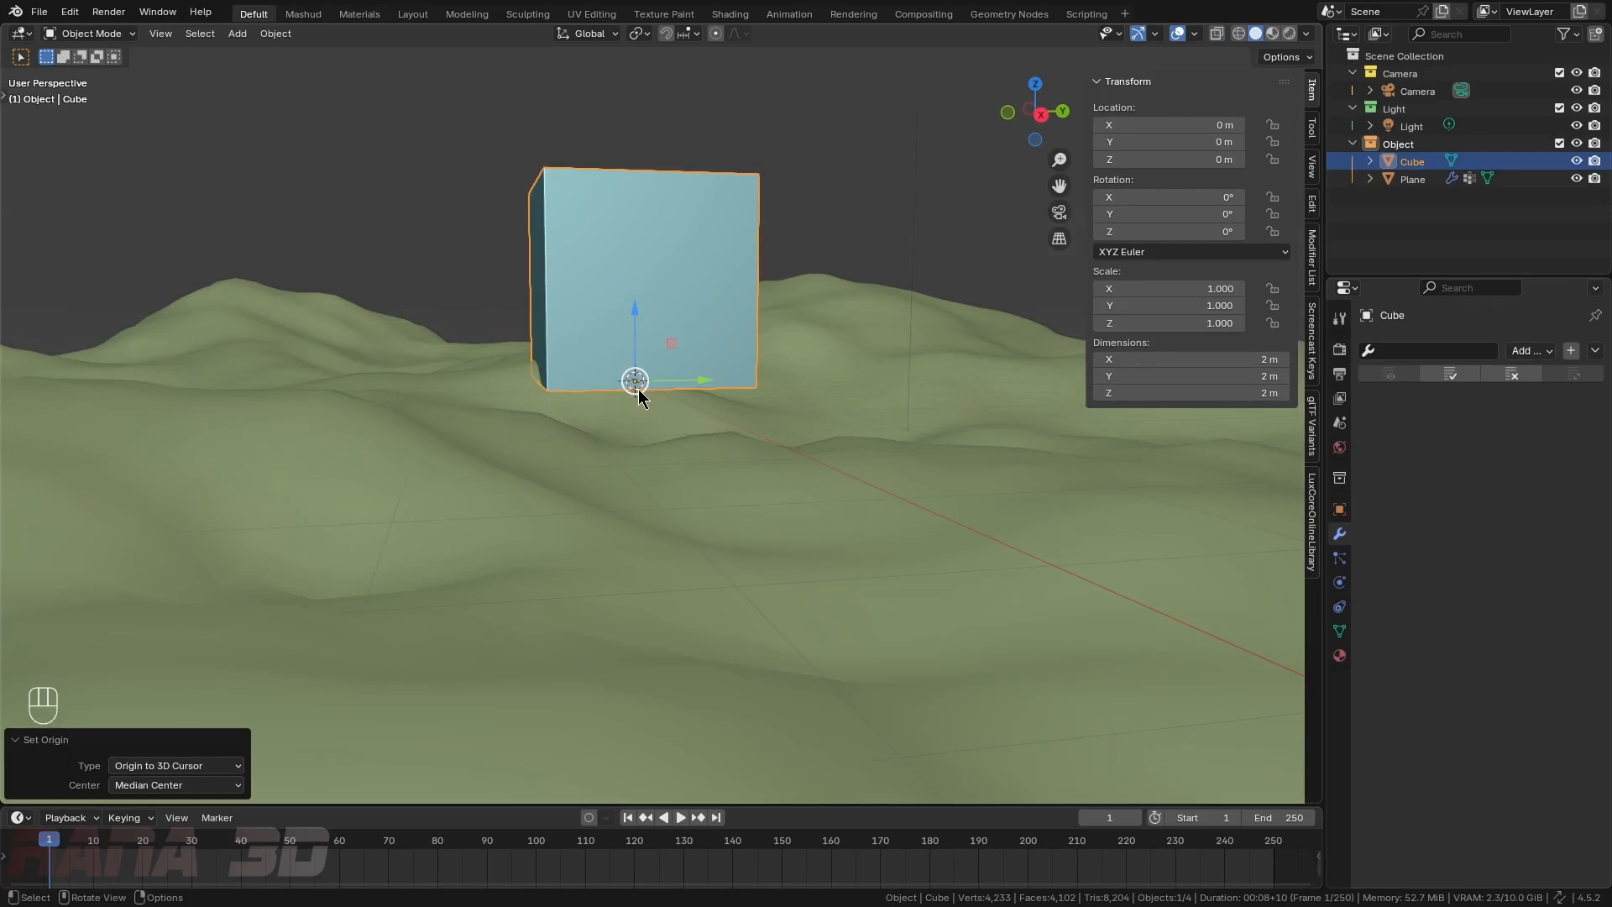
pyautogui.moveTo(638, 389); pyautogui.dragTo(802, 502, button='middle')
pyautogui.moveTo(663, 331); pyautogui.dragTo(806, 449, button='middle')
pyautogui.click(1144, 393)
pyautogui.write('3')
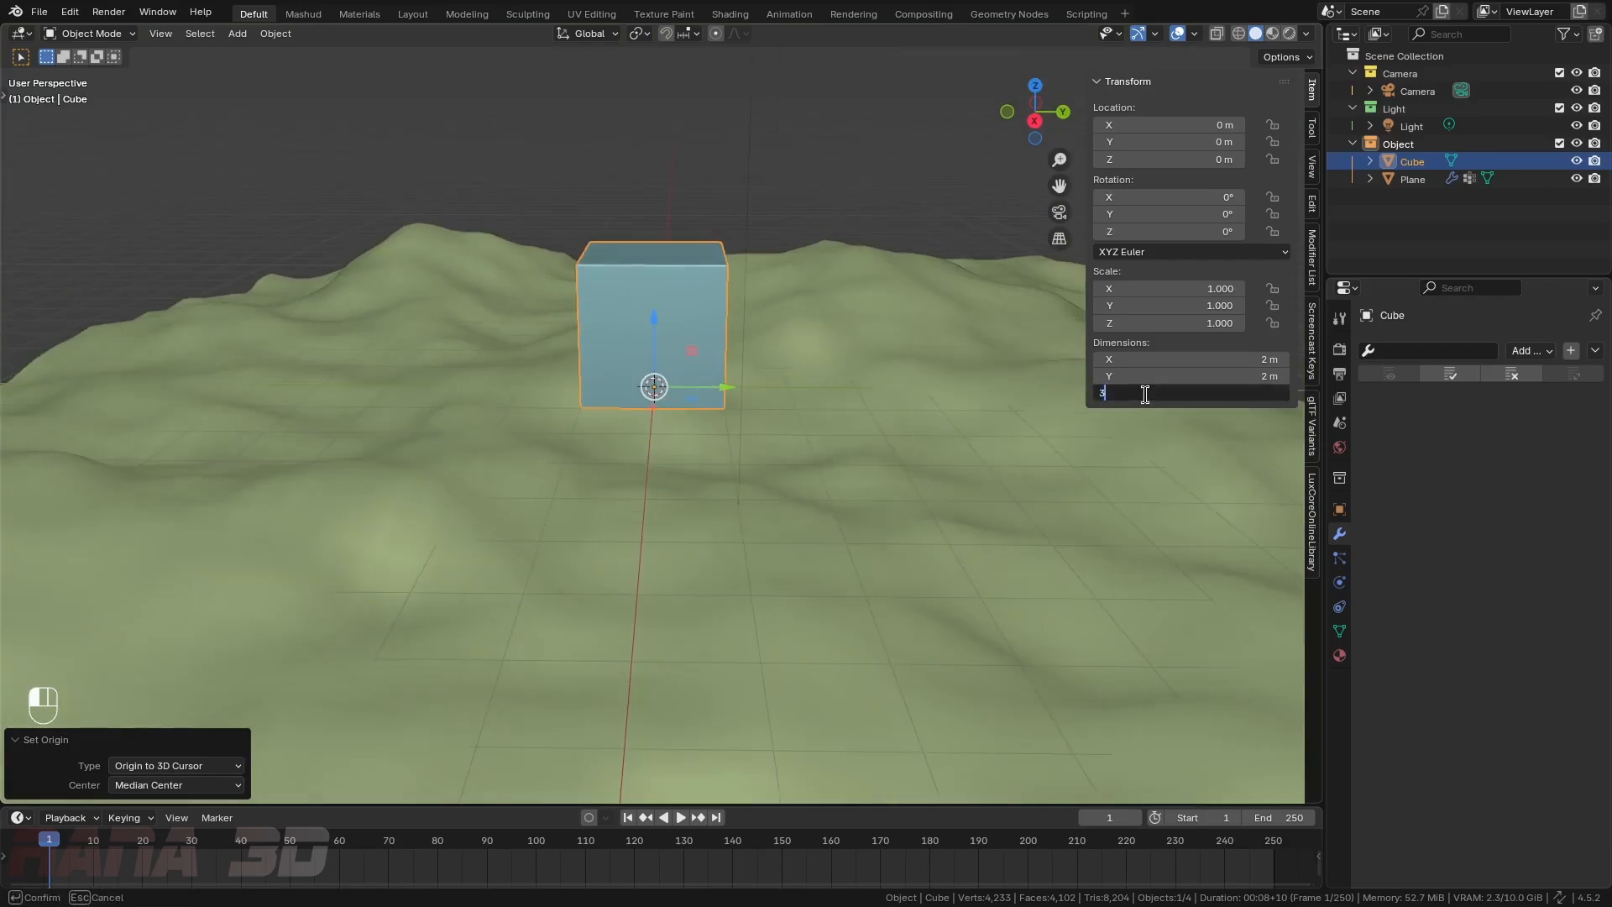
pyautogui.press('Return')
pyautogui.scroll(-4, 931, 413)
pyautogui.moveTo(877, 413); pyautogui.dragTo(755, 445, button='middle')
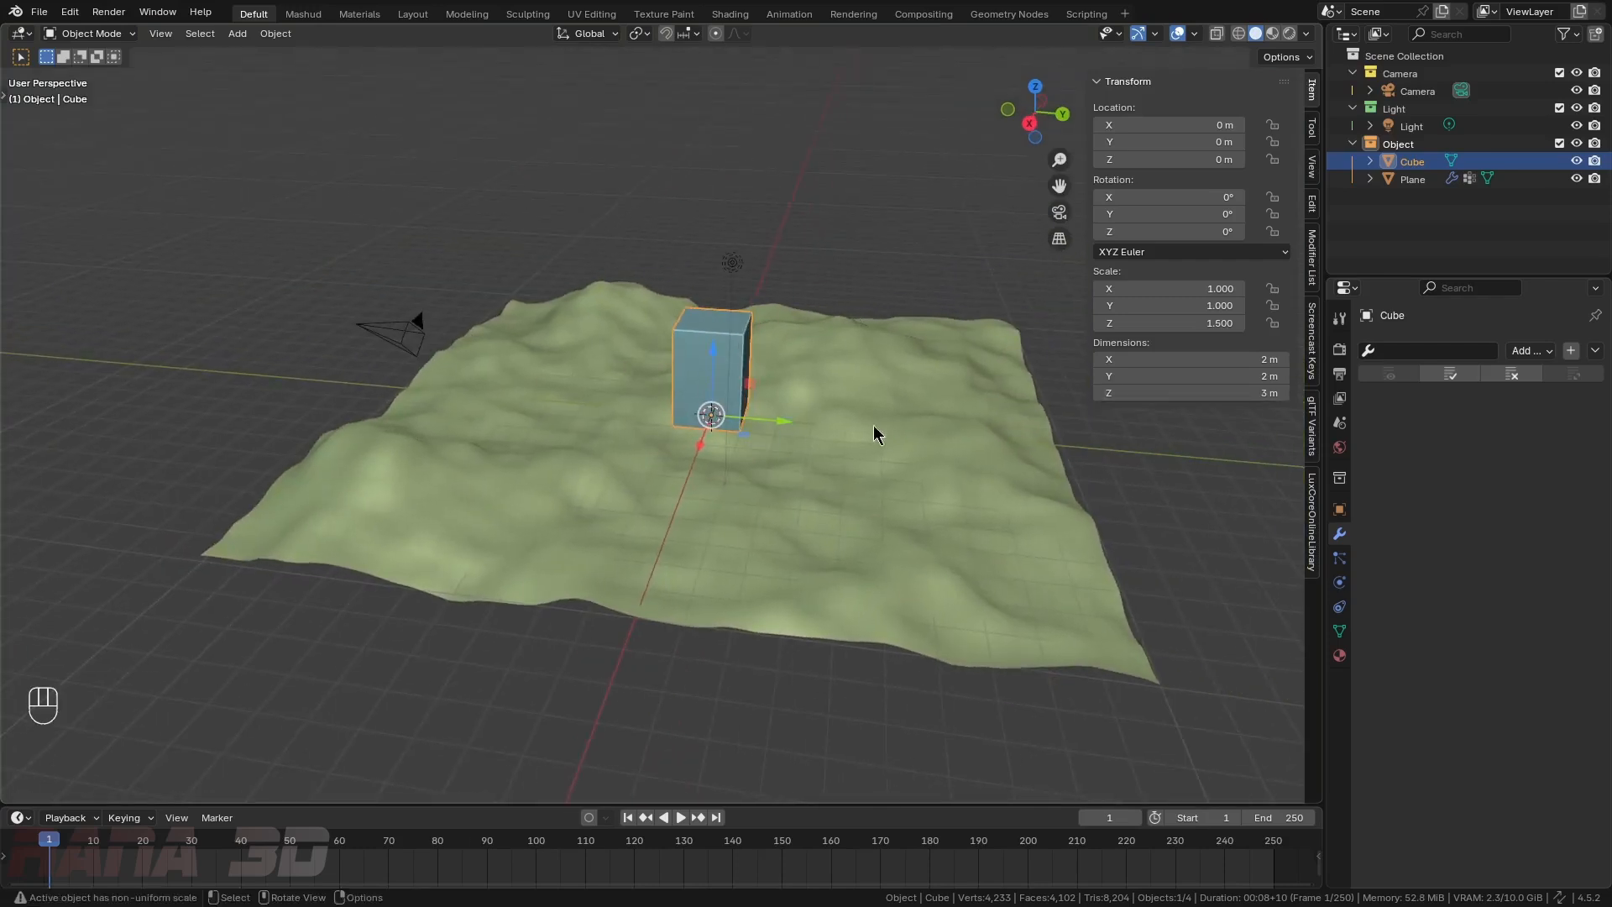
# - Set the cube's Y dimension to 7 m and its X dimension to 5 m
pyautogui.click(1159, 382)
pyautogui.write('7')
pyautogui.press('Return')
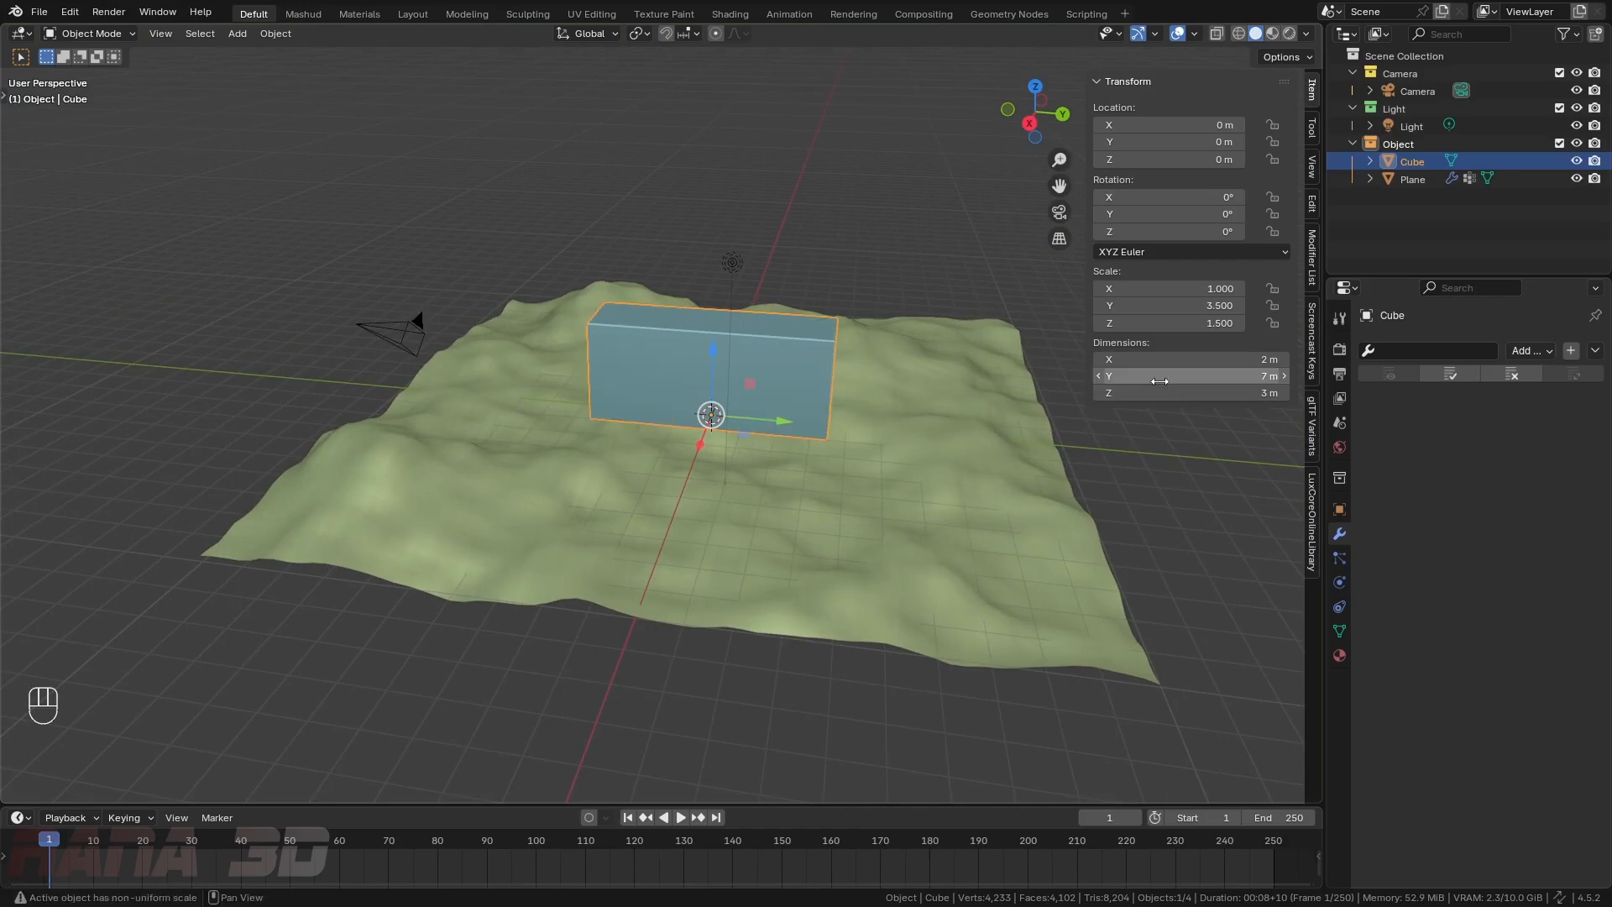
pyautogui.click(1126, 359)
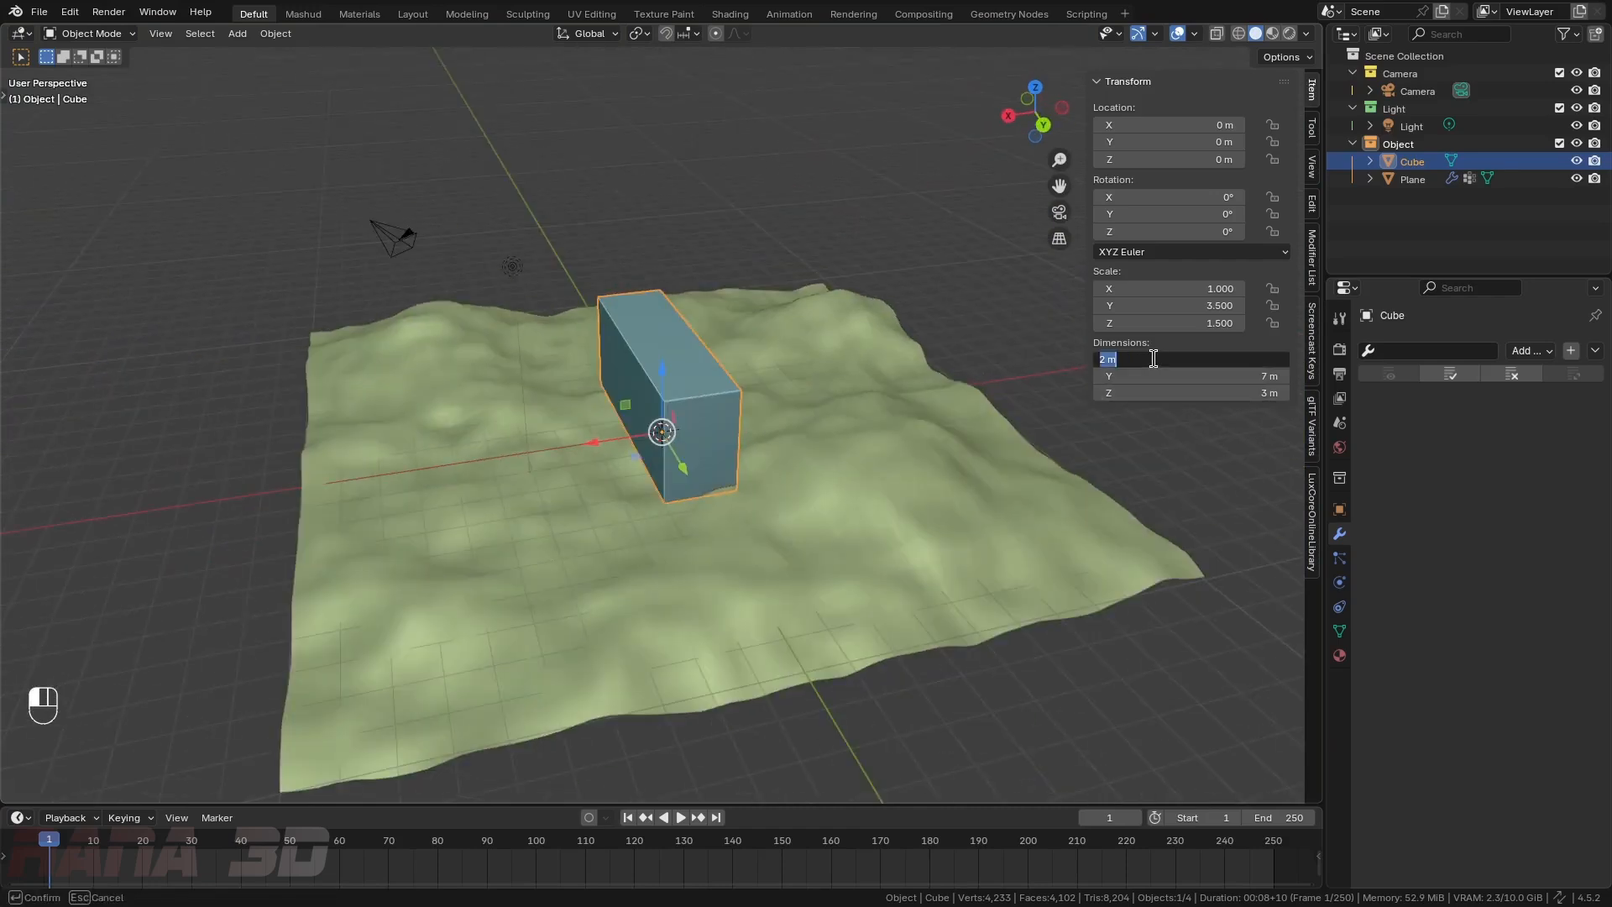
pyautogui.write('5')
pyautogui.press('Return')
pyautogui.moveTo(659, 430); pyautogui.dragTo(764, 411, button='middle')
pyautogui.moveTo(663, 380); pyautogui.dragTo(625, 392, button='middle')
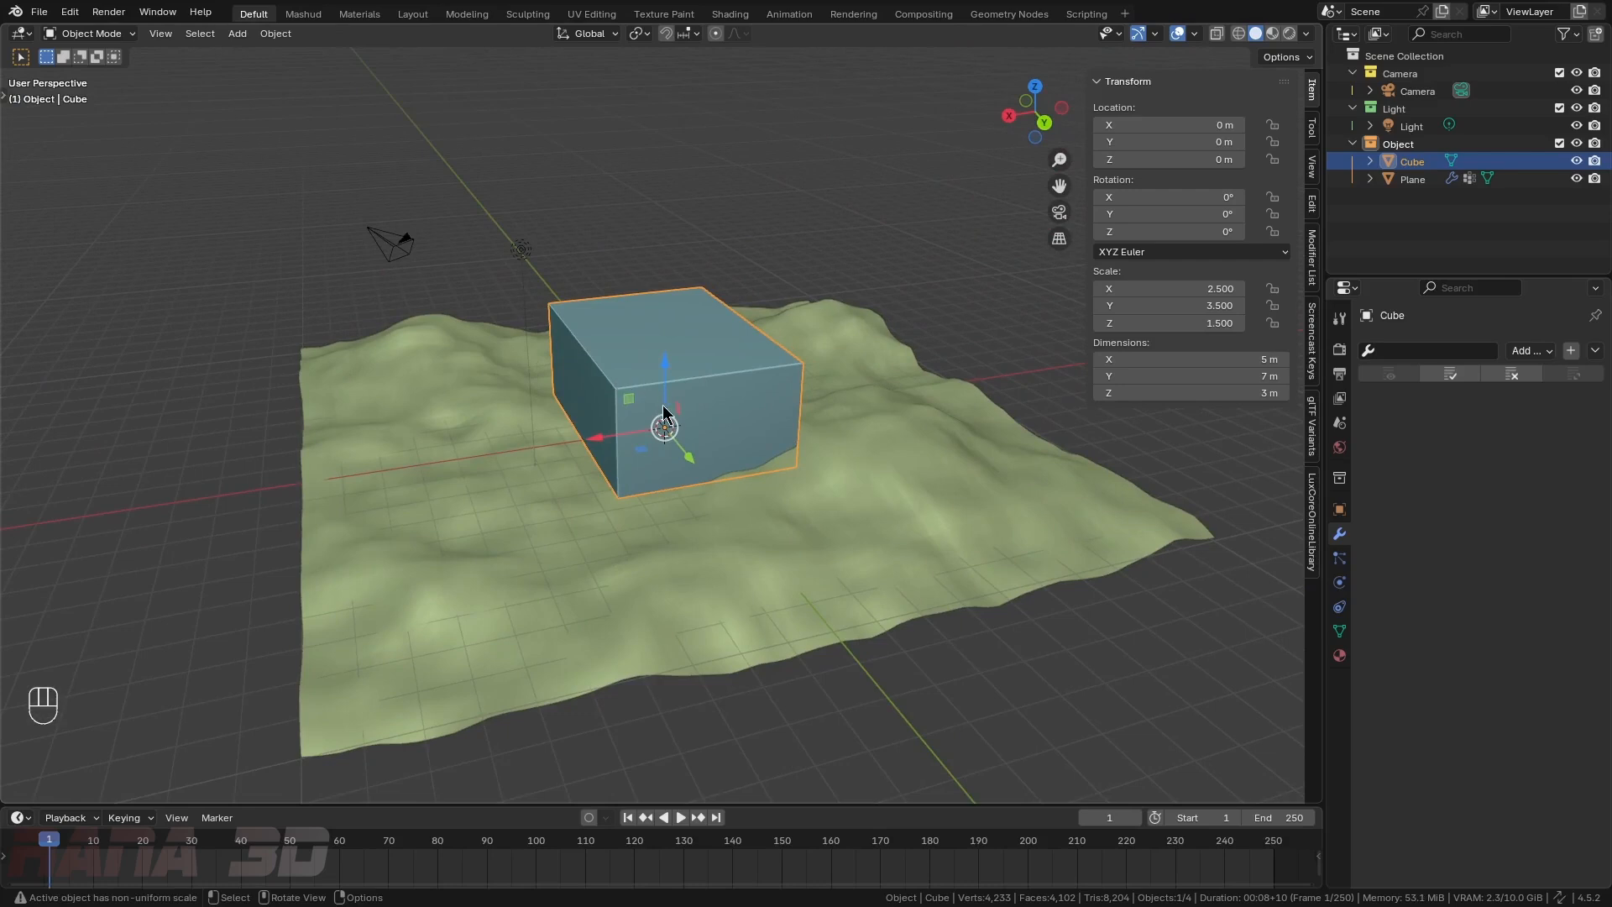
# - In Edit Mode, add one centred loop cut running along the box's 7 m length
pyautogui.moveTo(661, 404)
pyautogui.mouseDown(button='middle')
pyautogui.moveTo(634, 400)
pyautogui.moveTo(703, 432)
pyautogui.moveTo(643, 430)
pyautogui.mouseUp(button='middle')
pyautogui.press('Tab')
pyautogui.hotkey('ctrl', 'Tab')
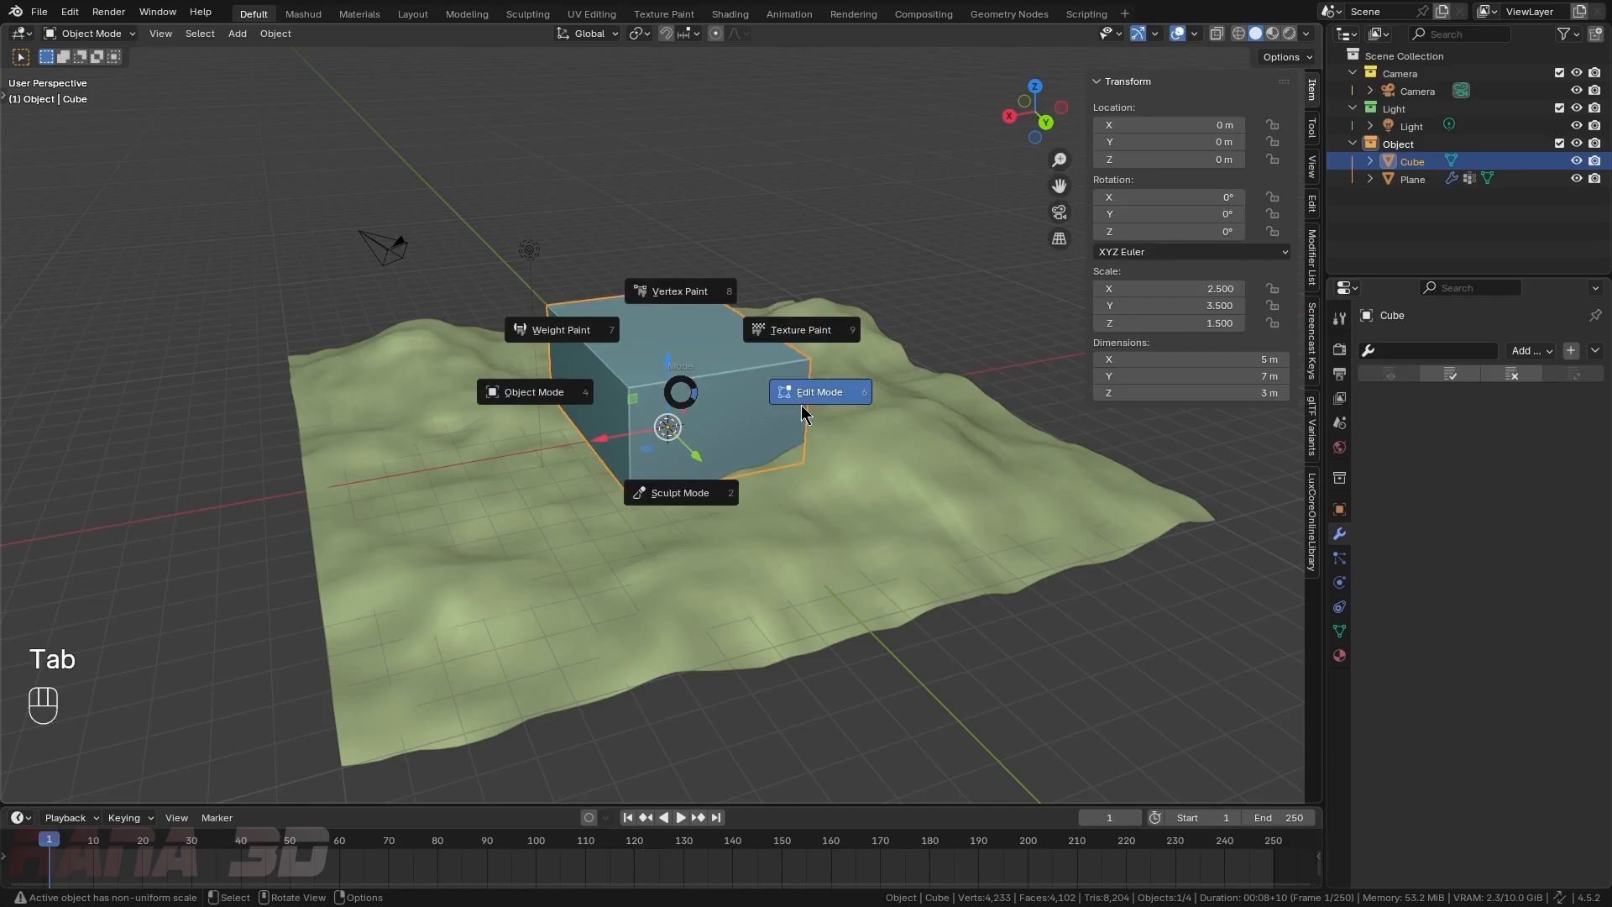
pyautogui.click(801, 395)
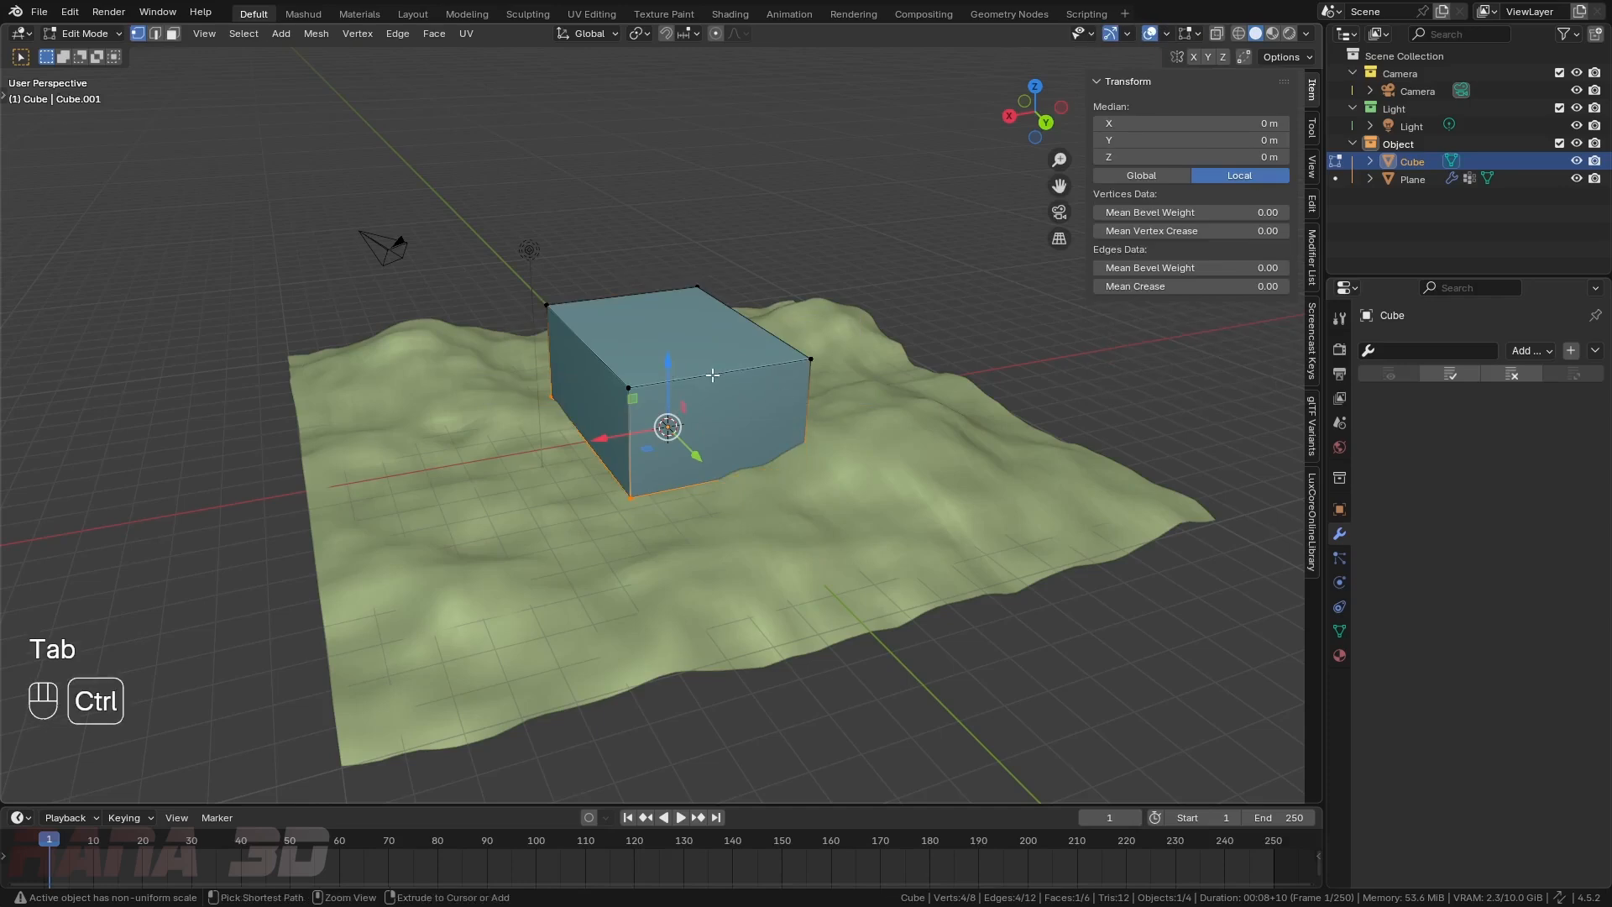
pyautogui.hotkey('ctrl', 'r')
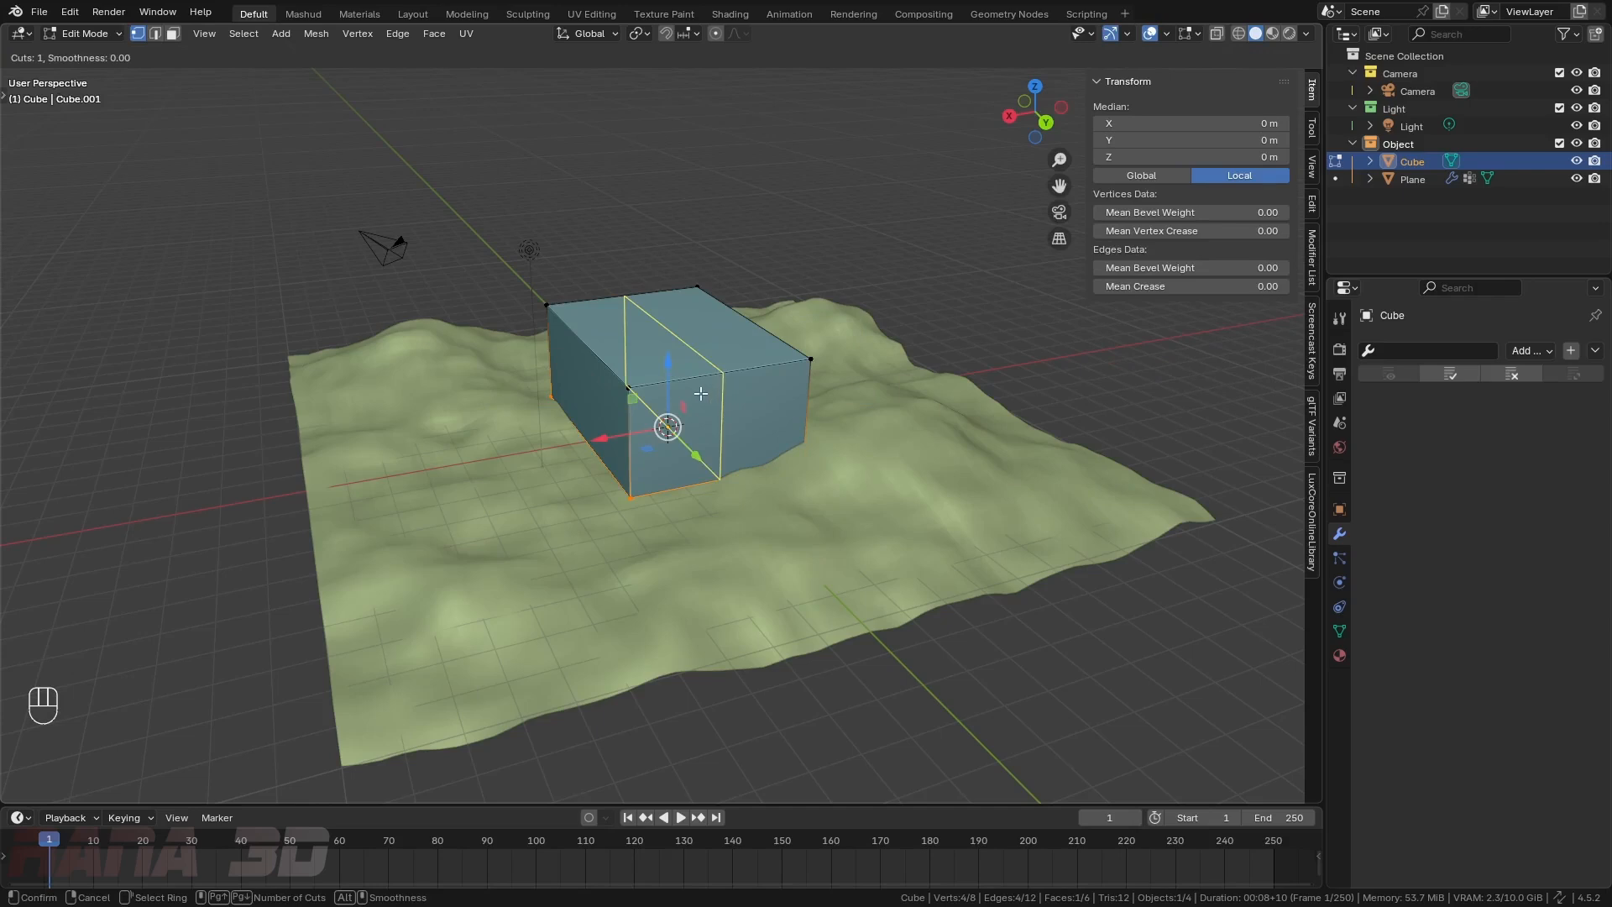
pyautogui.click(709, 394)
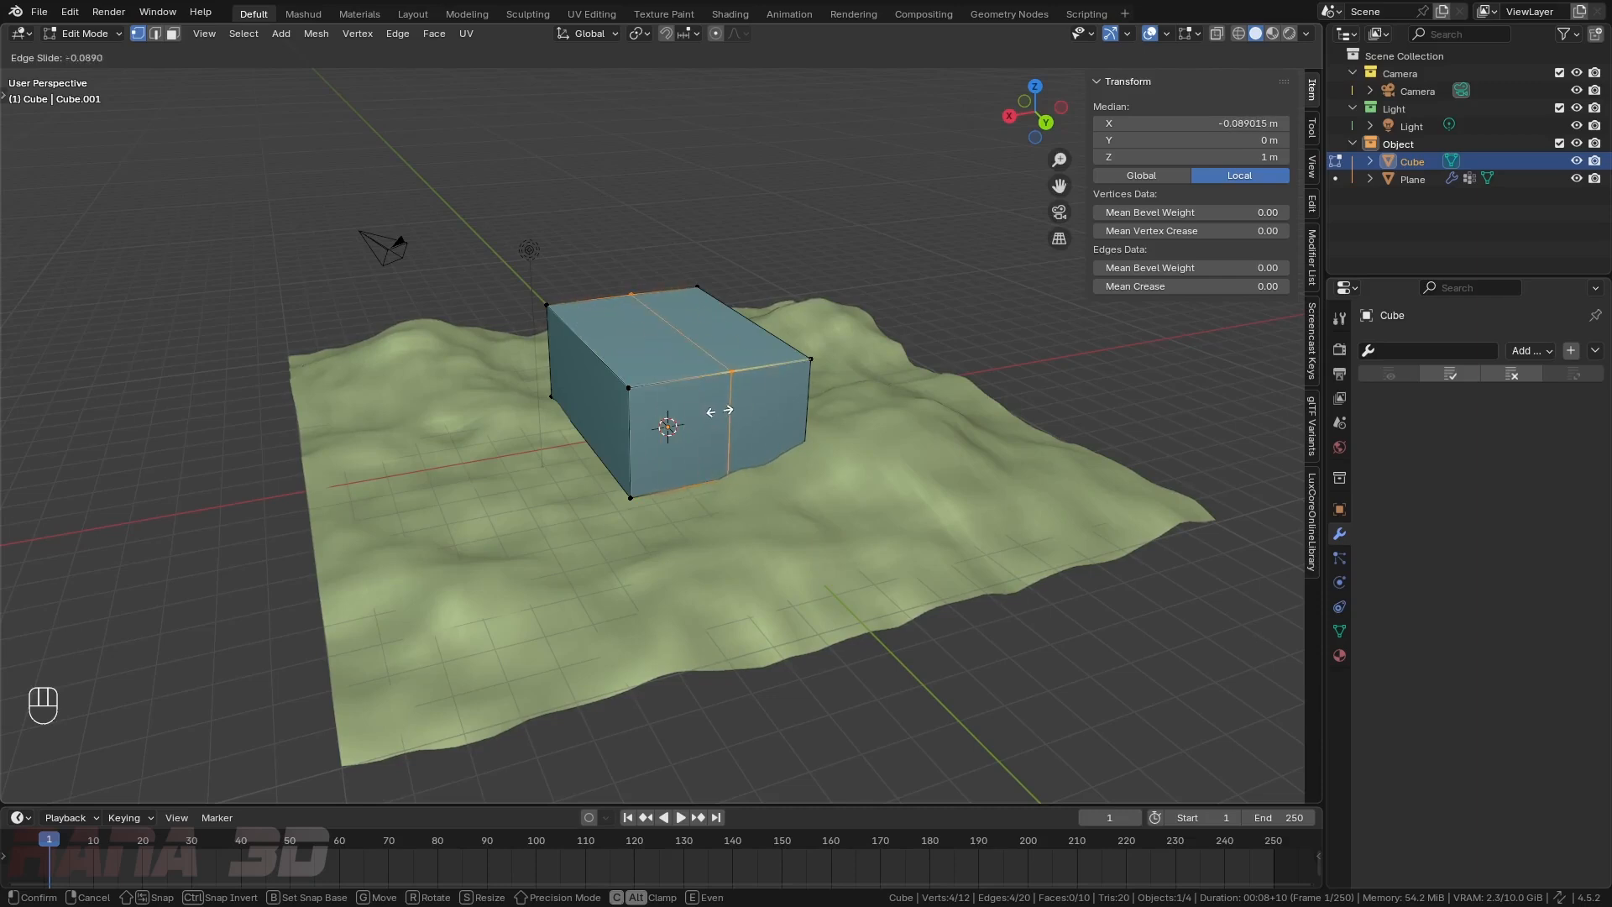
pyautogui.rightClick(721, 407)
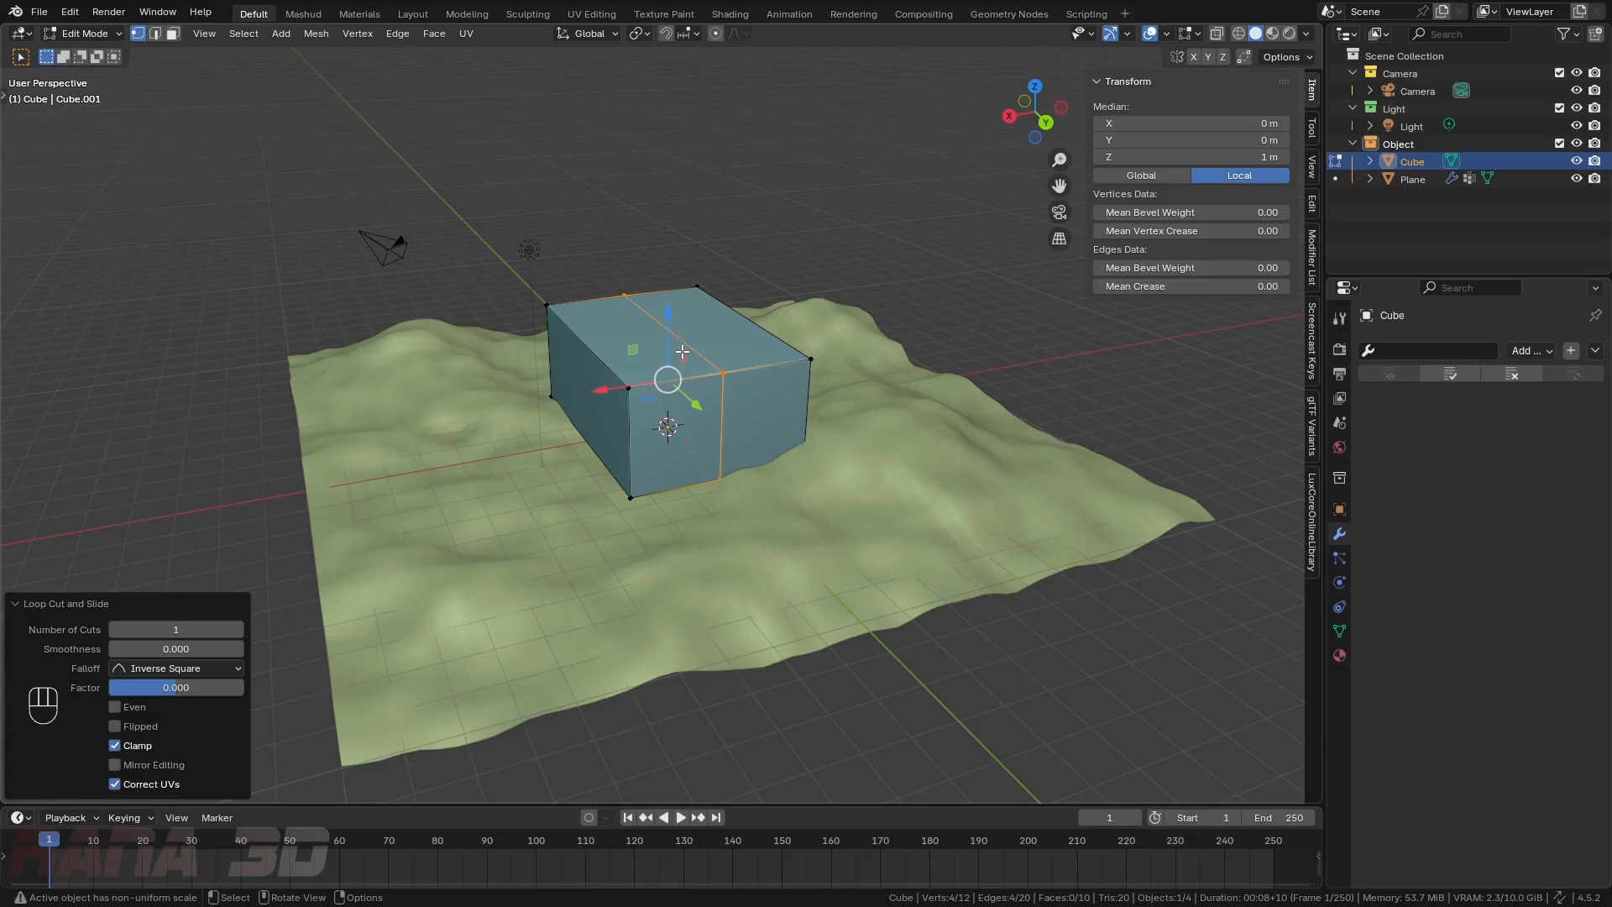
# - Raise the loop cut's two top vertices 2 m along Z to form a gable roof ridge and return to Object Mode
pyautogui.scroll(1, 716, 388)
pyautogui.click(620, 295)
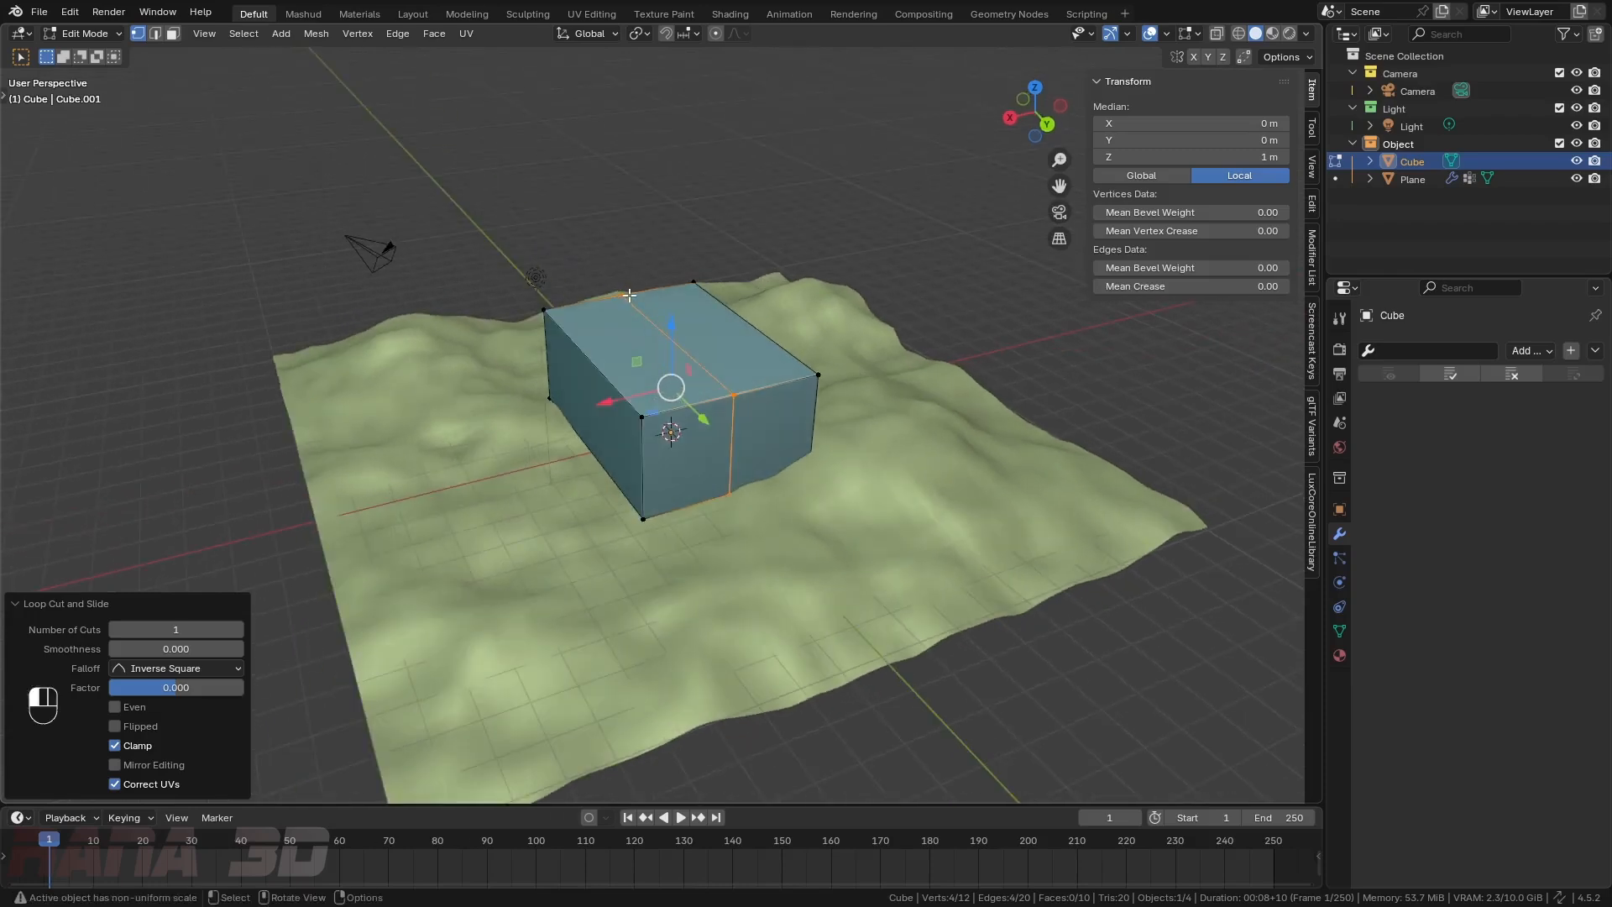
pyautogui.keyDown('shift'); pyautogui.click(733, 394); pyautogui.keyUp('shift')
pyautogui.moveTo(734, 395); pyautogui.dragTo(743, 368, button='middle')
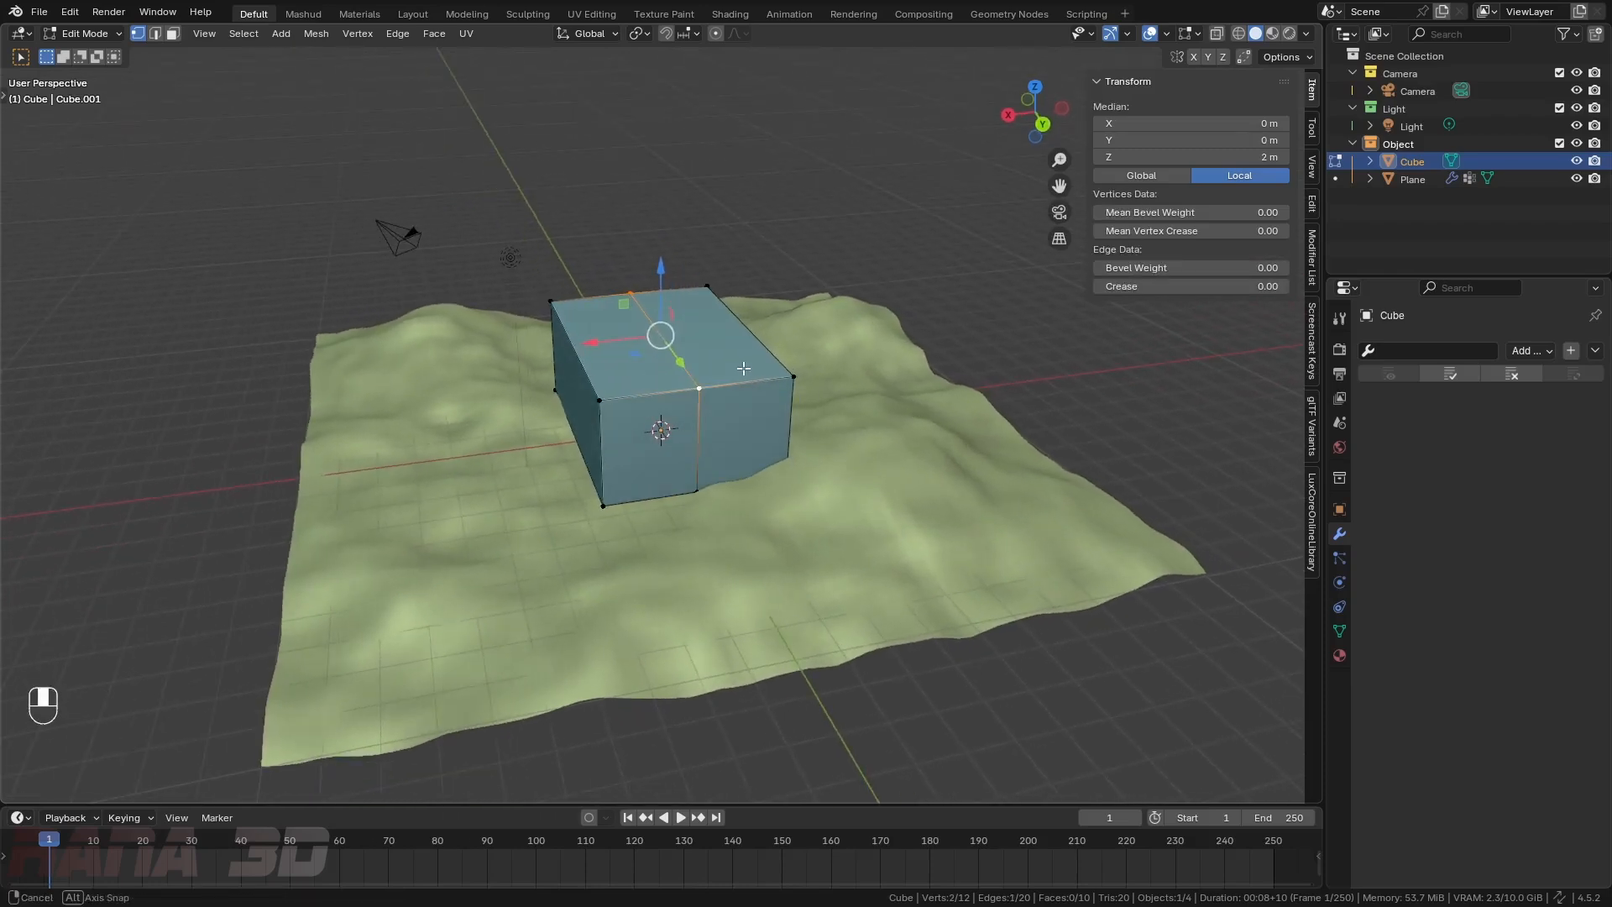
pyautogui.press('g')
pyautogui.press('z')
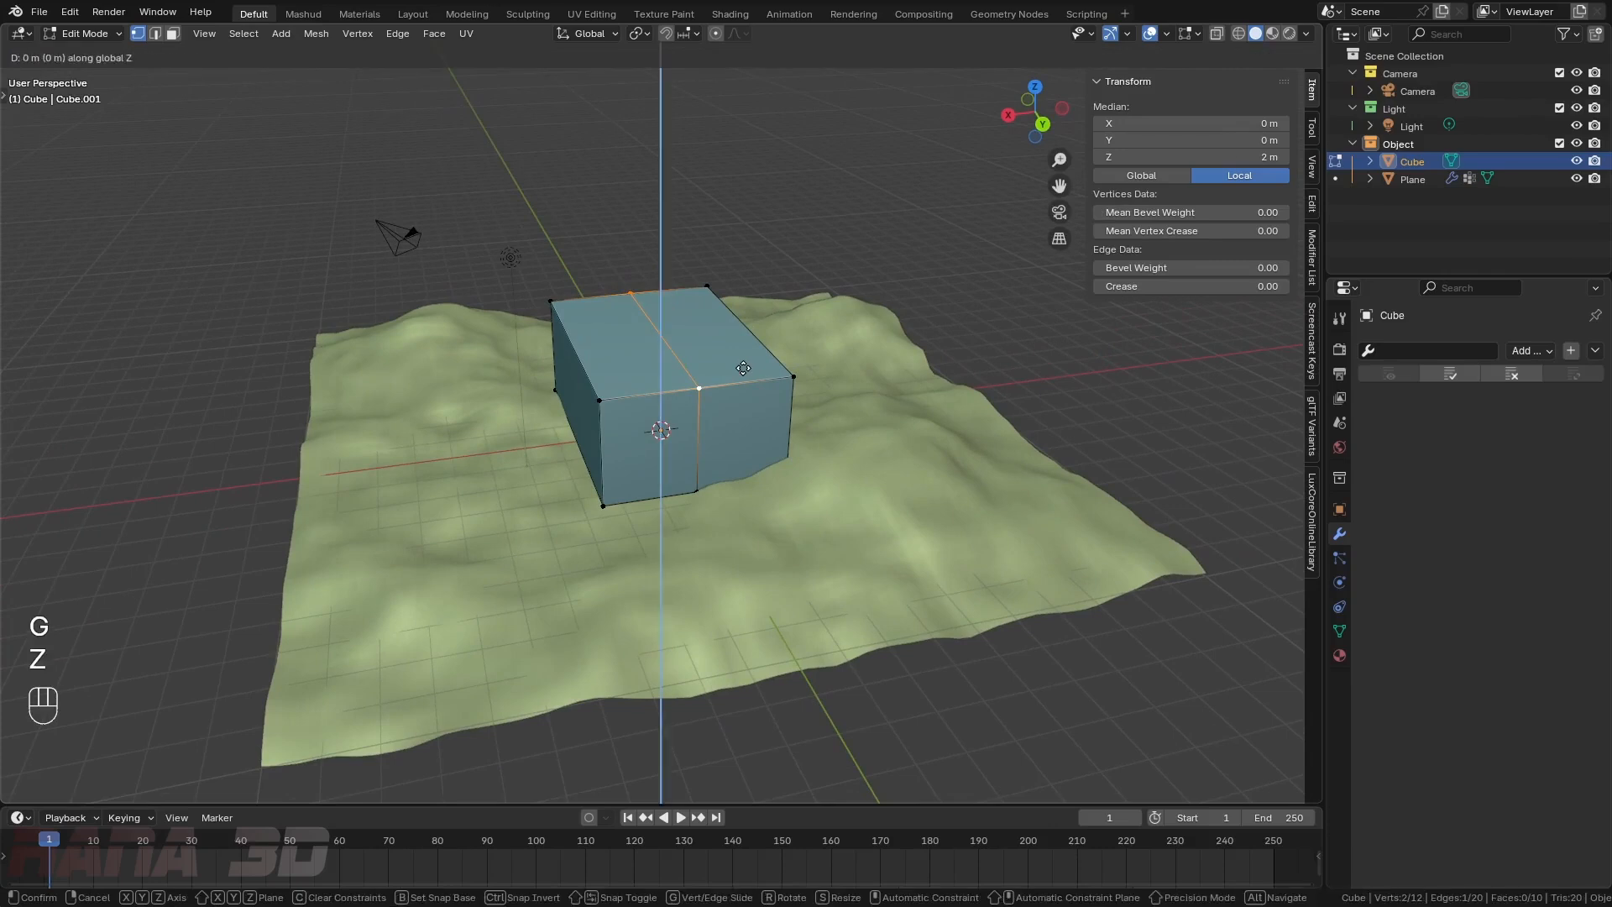
pyautogui.click(755, 312)
pyautogui.moveTo(755, 313); pyautogui.dragTo(756, 357, button='middle')
pyautogui.press('Tab')
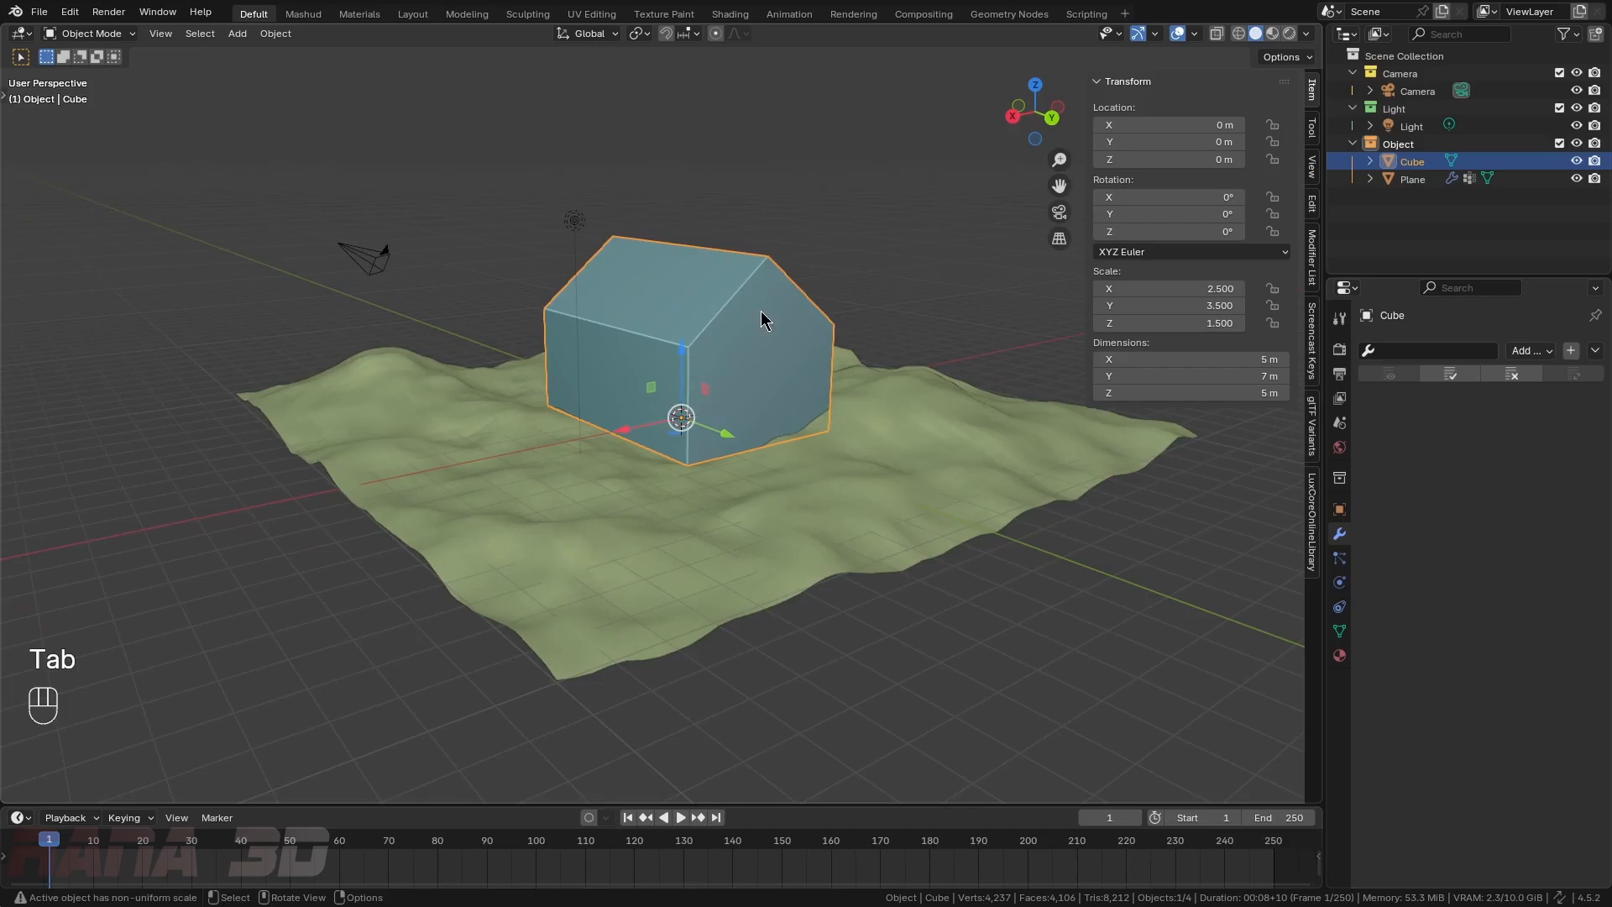
# - Re-enter Edit Mode and add one centred loop cut across the house, perpendicular to the roof ridge
pyautogui.moveTo(752, 385)
pyautogui.mouseDown(button='middle')
pyautogui.moveTo(720, 316)
pyautogui.moveTo(698, 355)
pyautogui.moveTo(703, 439)
pyautogui.moveTo(878, 453)
pyautogui.moveTo(827, 453)
pyautogui.moveTo(727, 384)
pyautogui.mouseUp(button='middle')
pyautogui.scroll(3, 698, 356)
pyautogui.press('Tab')
pyautogui.keyDown('shift'); pyautogui.moveTo(928, 383); pyautogui.dragTo(748, 396, button='middle'); pyautogui.keyUp('shift')
pyautogui.hotkey('ctrl', 'r')
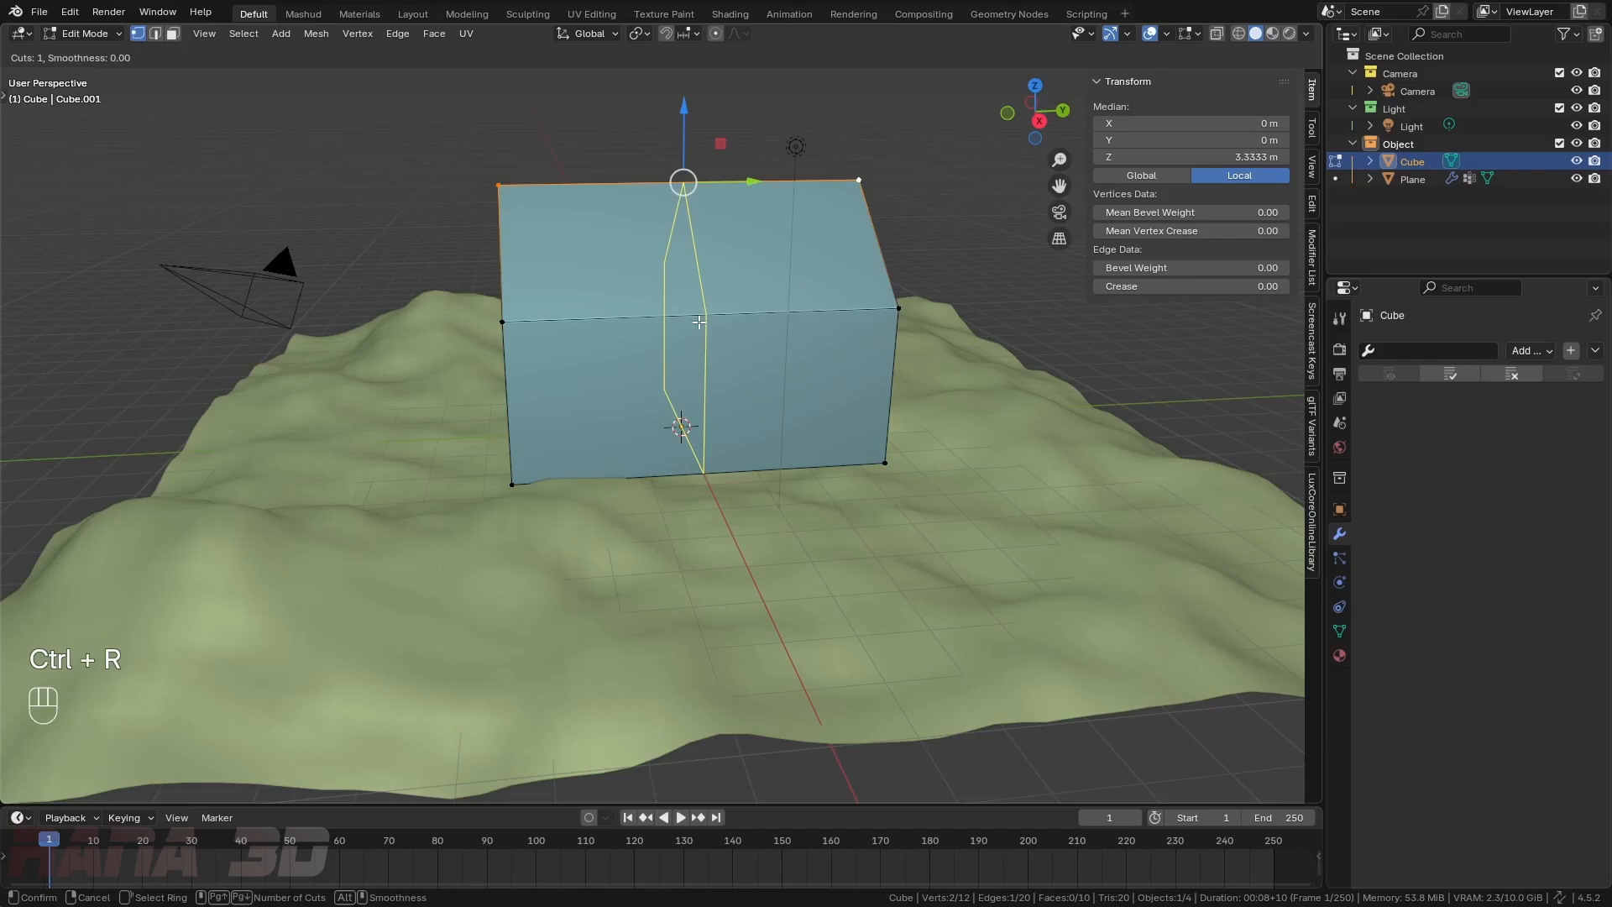
pyautogui.click(698, 322)
pyautogui.rightClick(723, 347)
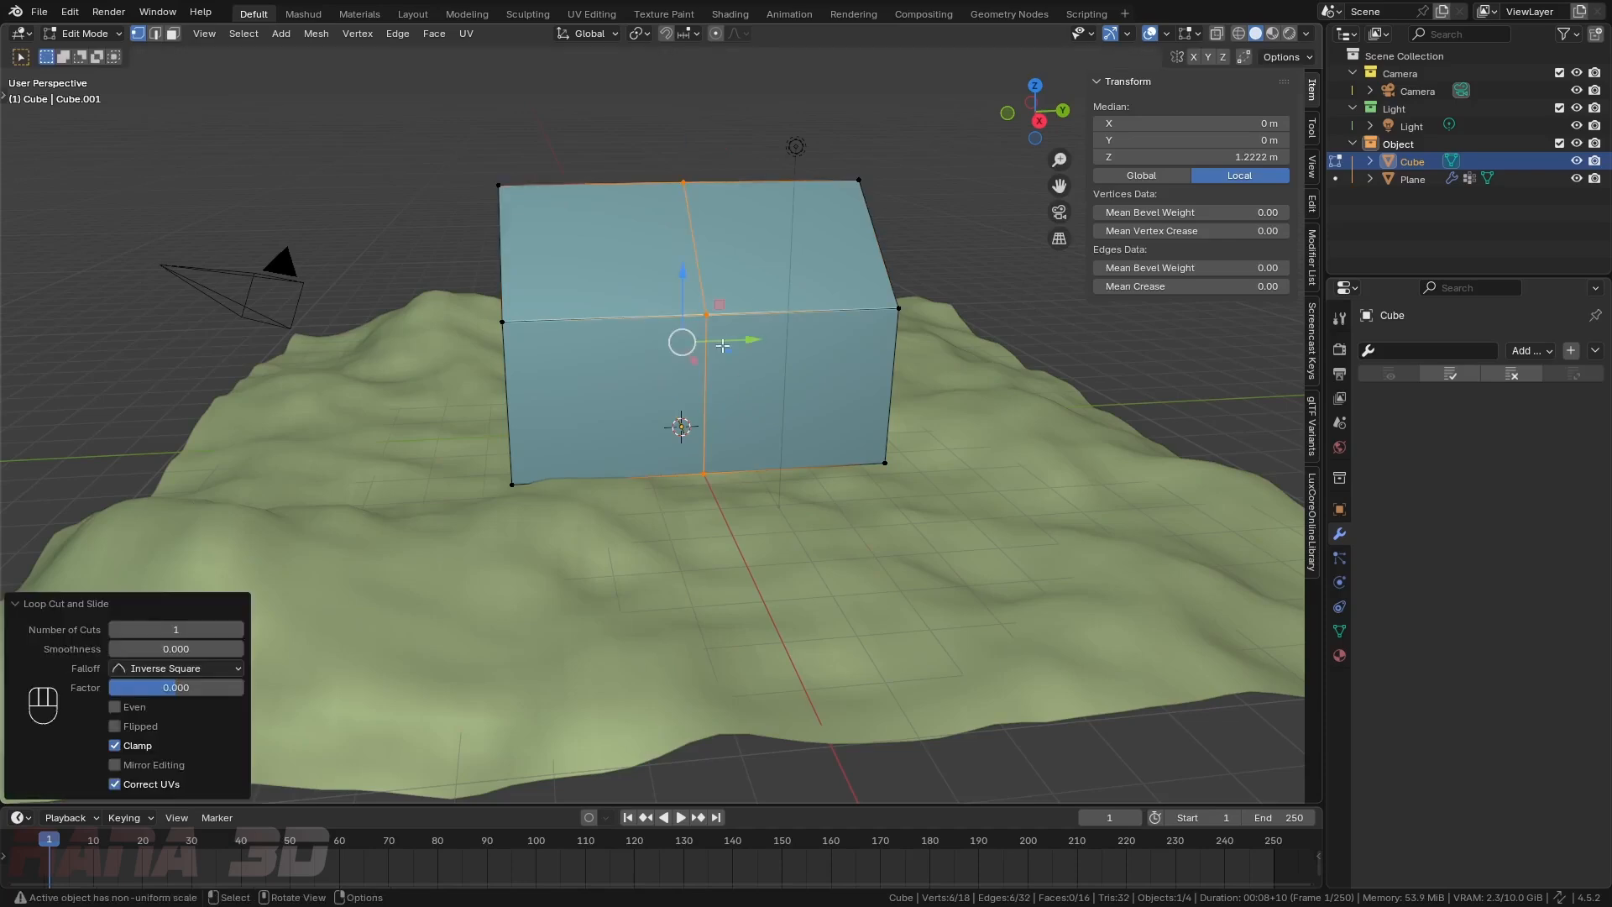
# - Bevel the cross-wise loop cut into a strip with a width of 0.1 m
pyautogui.hotkey('ctrl', 'b')
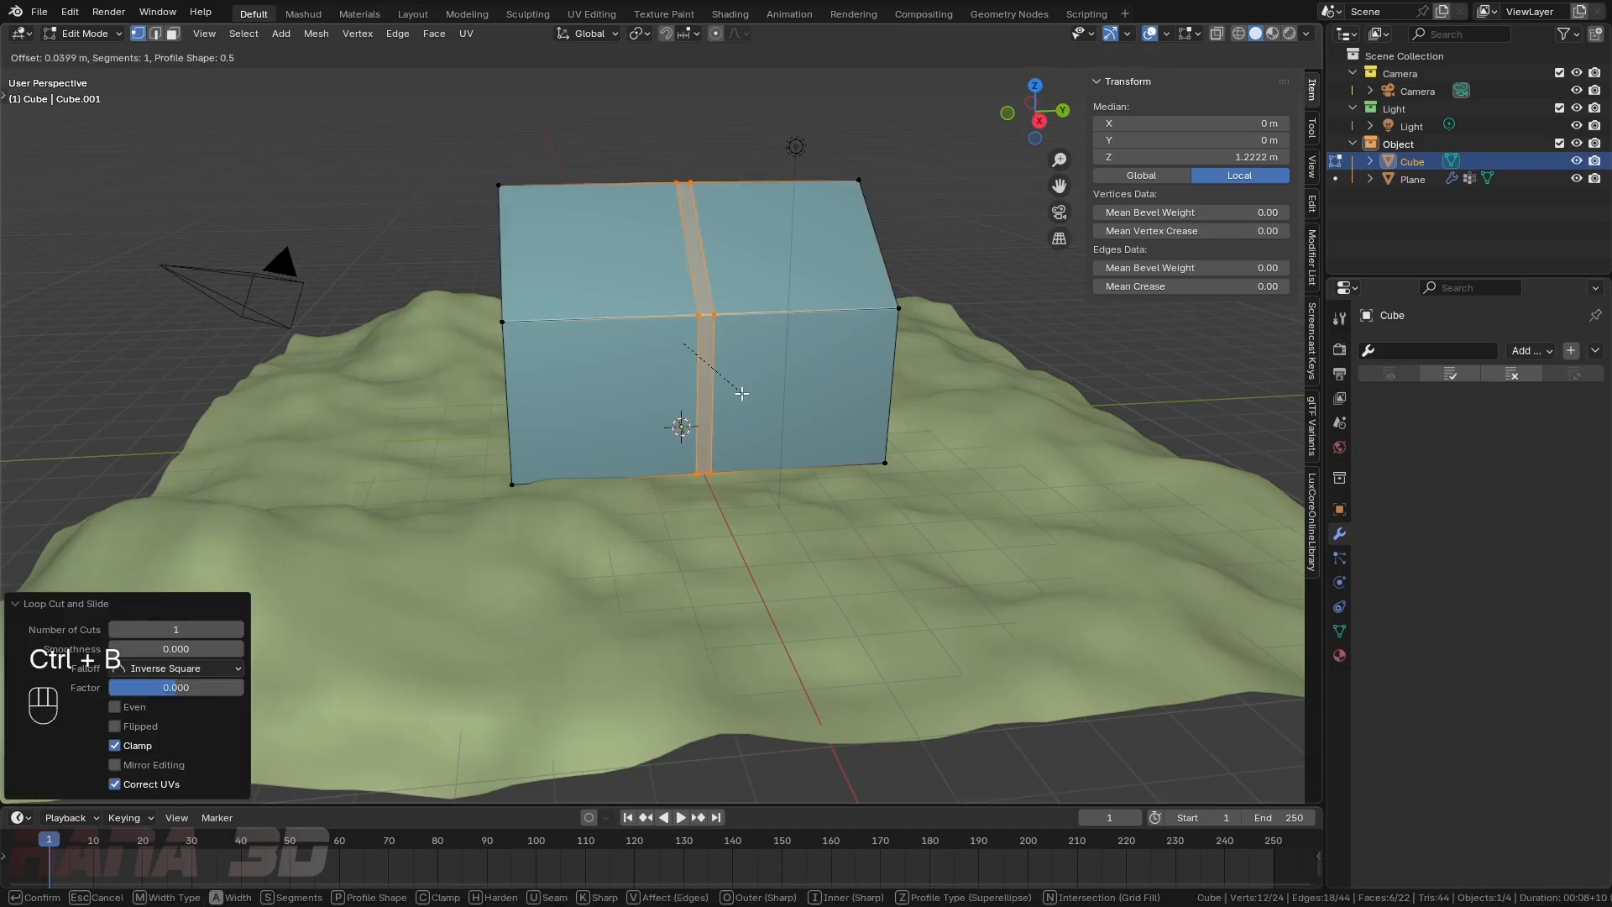
pyautogui.click(739, 388)
pyautogui.click(176, 518)
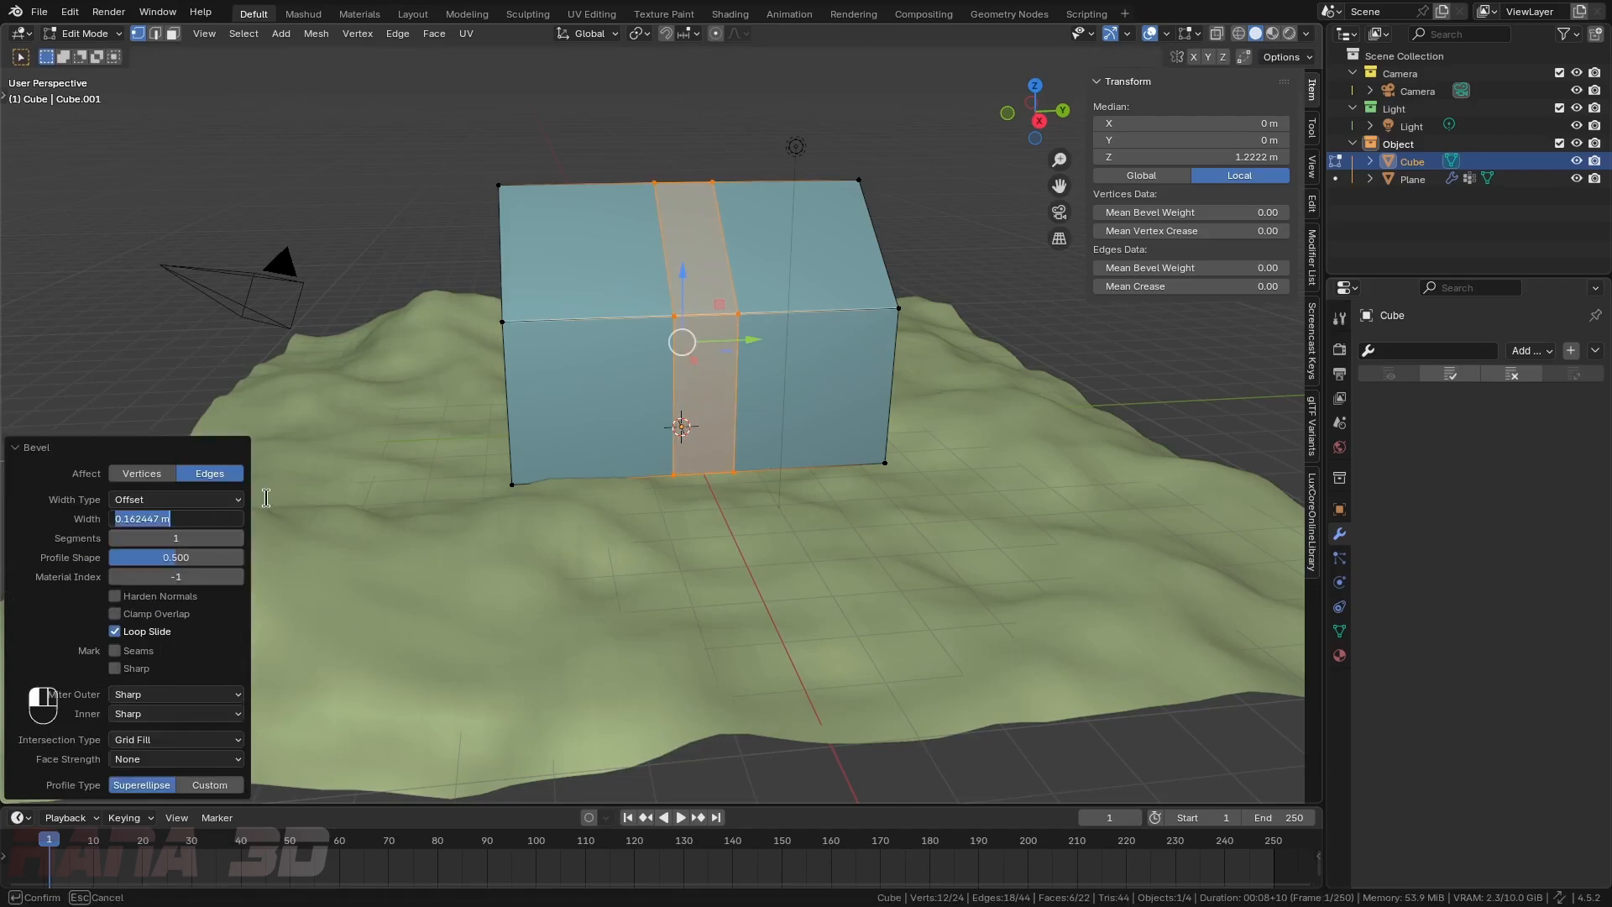
pyautogui.write('0.1')
pyautogui.press('Return')
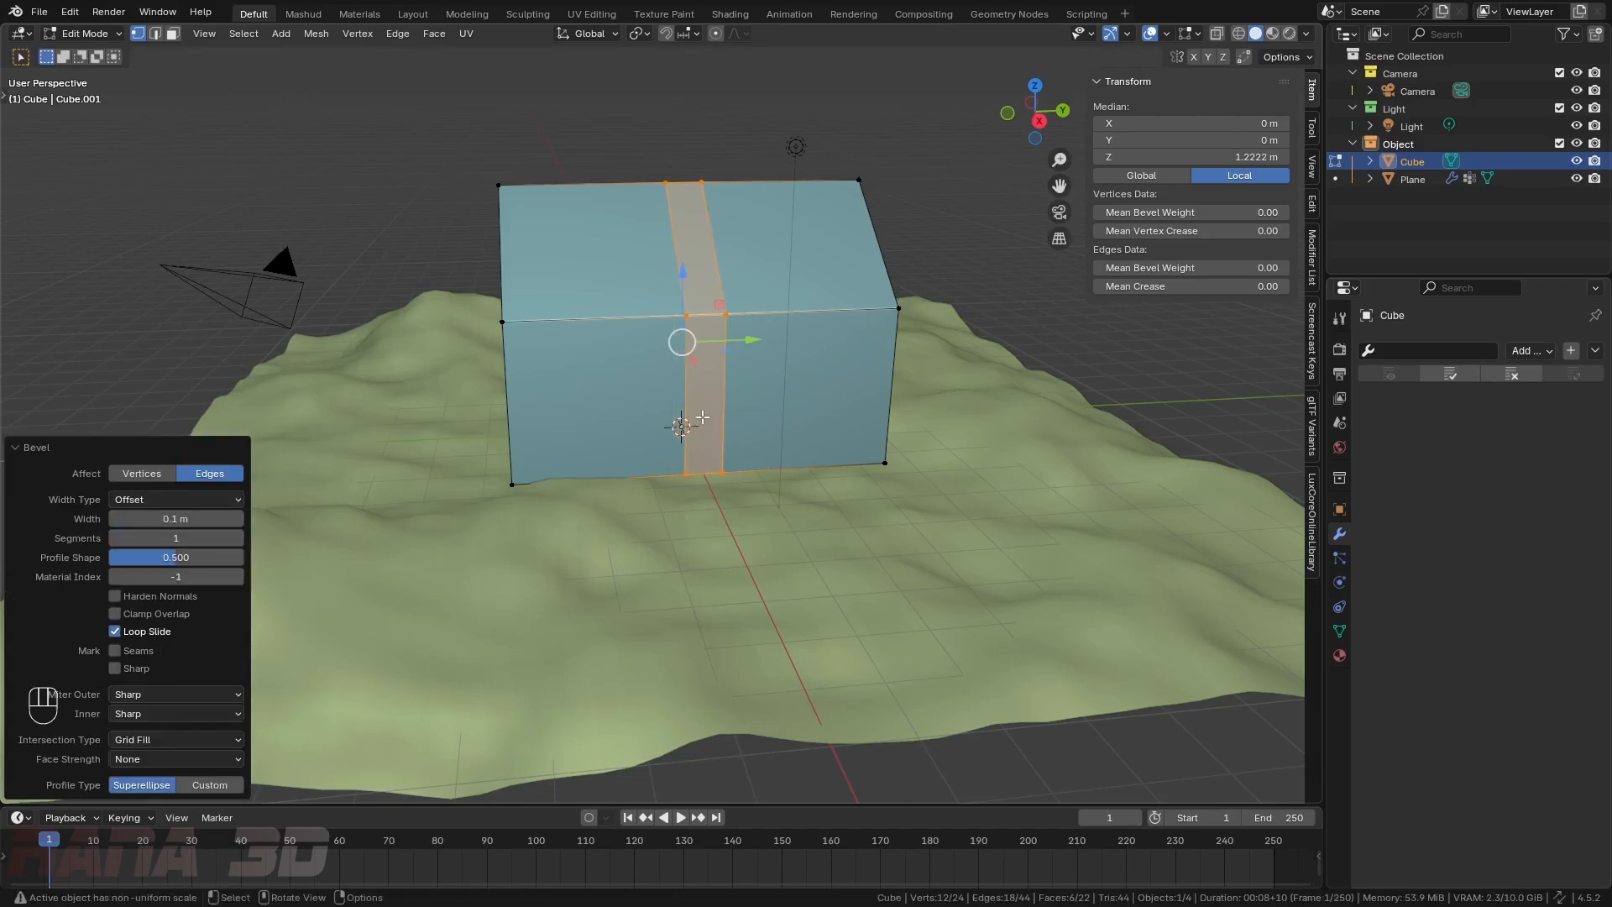
# - Enable the Edge Length measurement overlay for the mesh in Edit Mode
pyautogui.scroll(3, 702, 417)
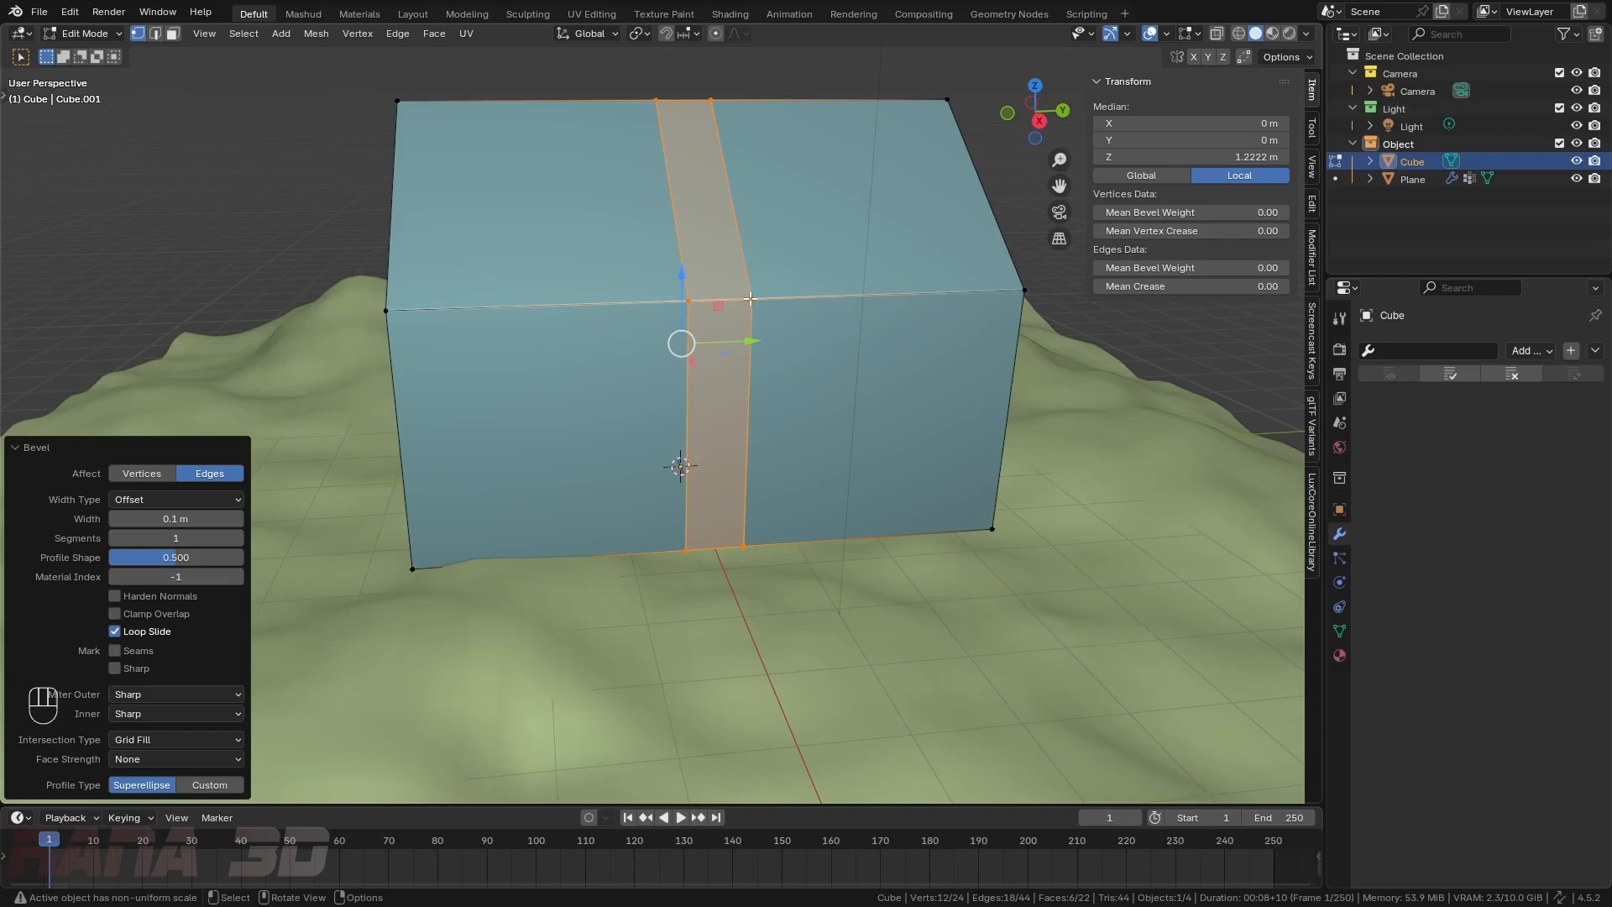
pyautogui.click(1195, 34)
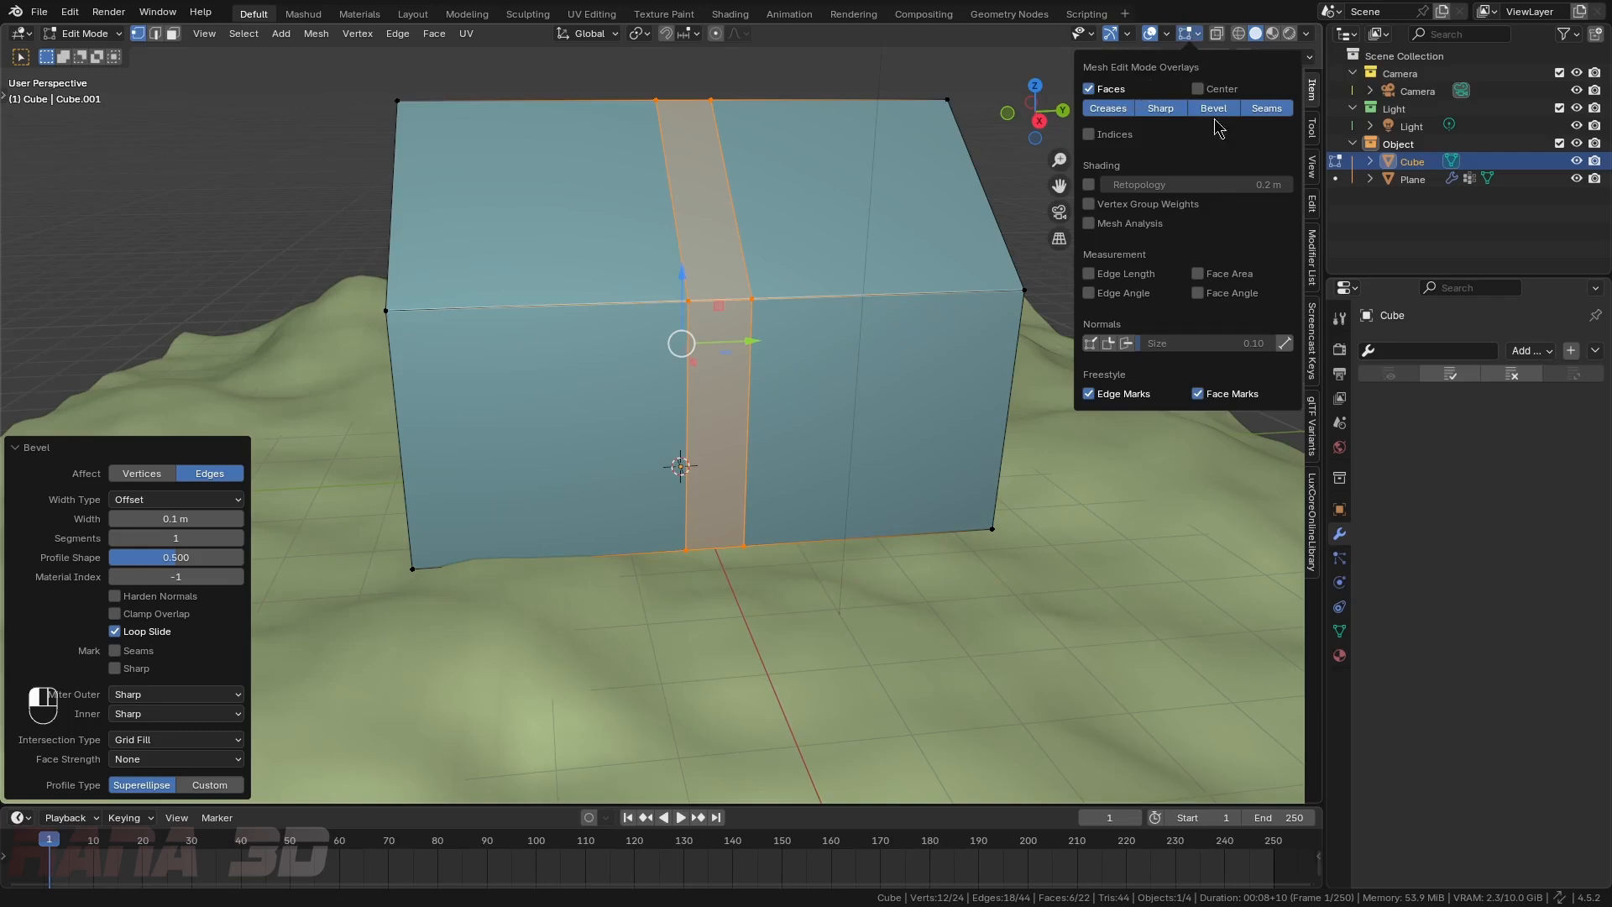
pyautogui.click(1125, 275)
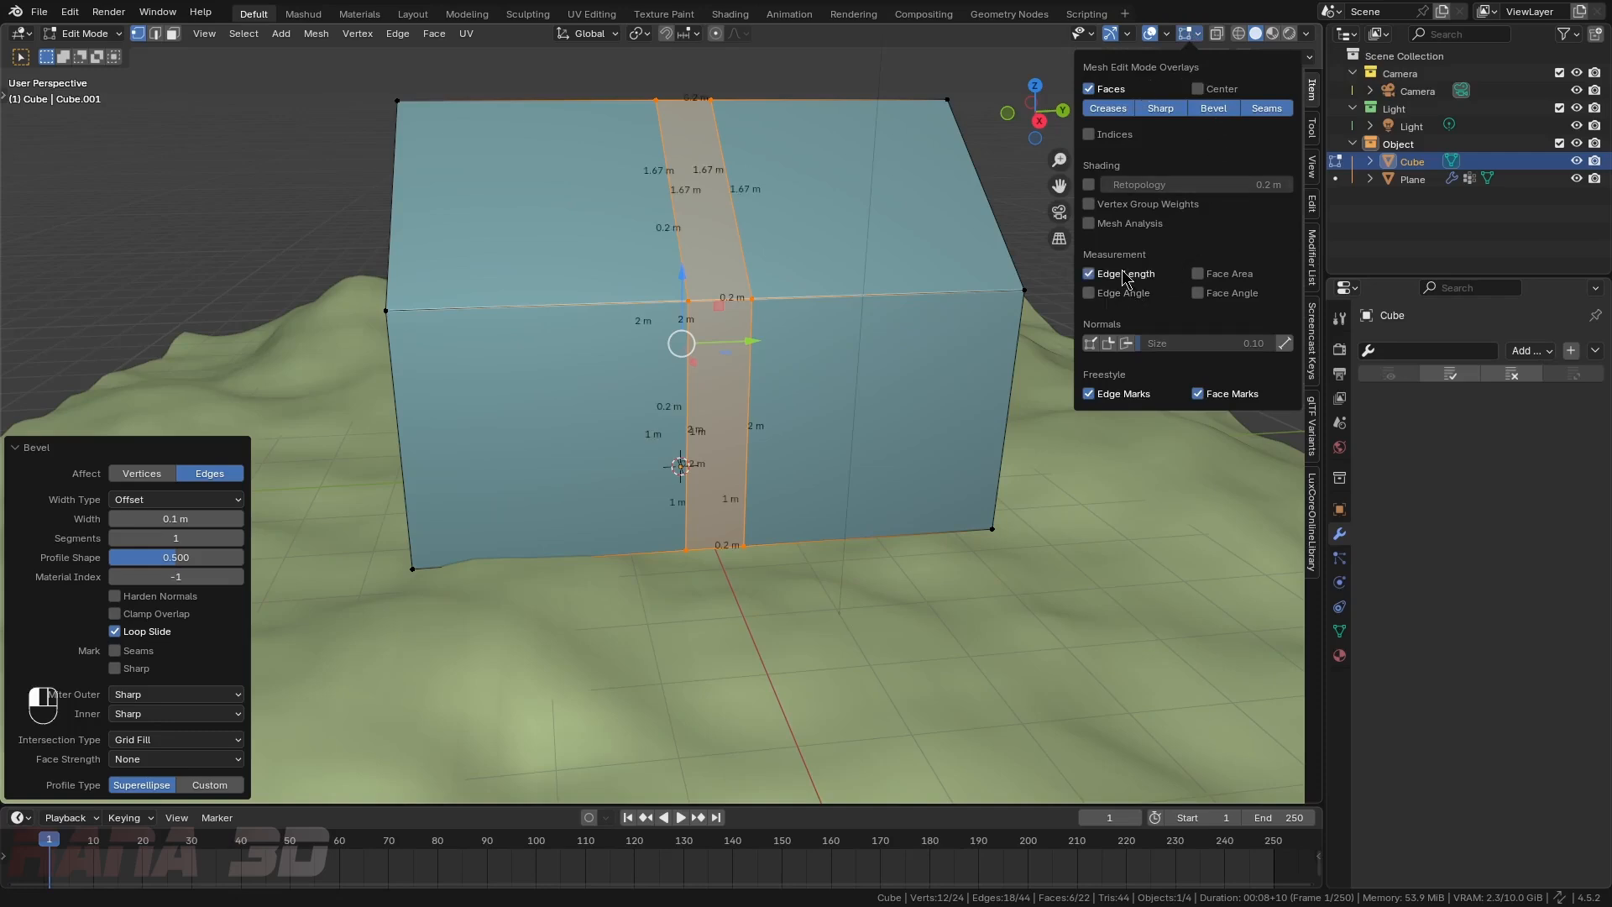
# - Increase the bevel width to 0.279 m and select the strip's front eave edge to check its length
pyautogui.keyDown('shift'); pyautogui.moveTo(175, 519); pyautogui.dragTo(290, 519); pyautogui.keyUp('shift')
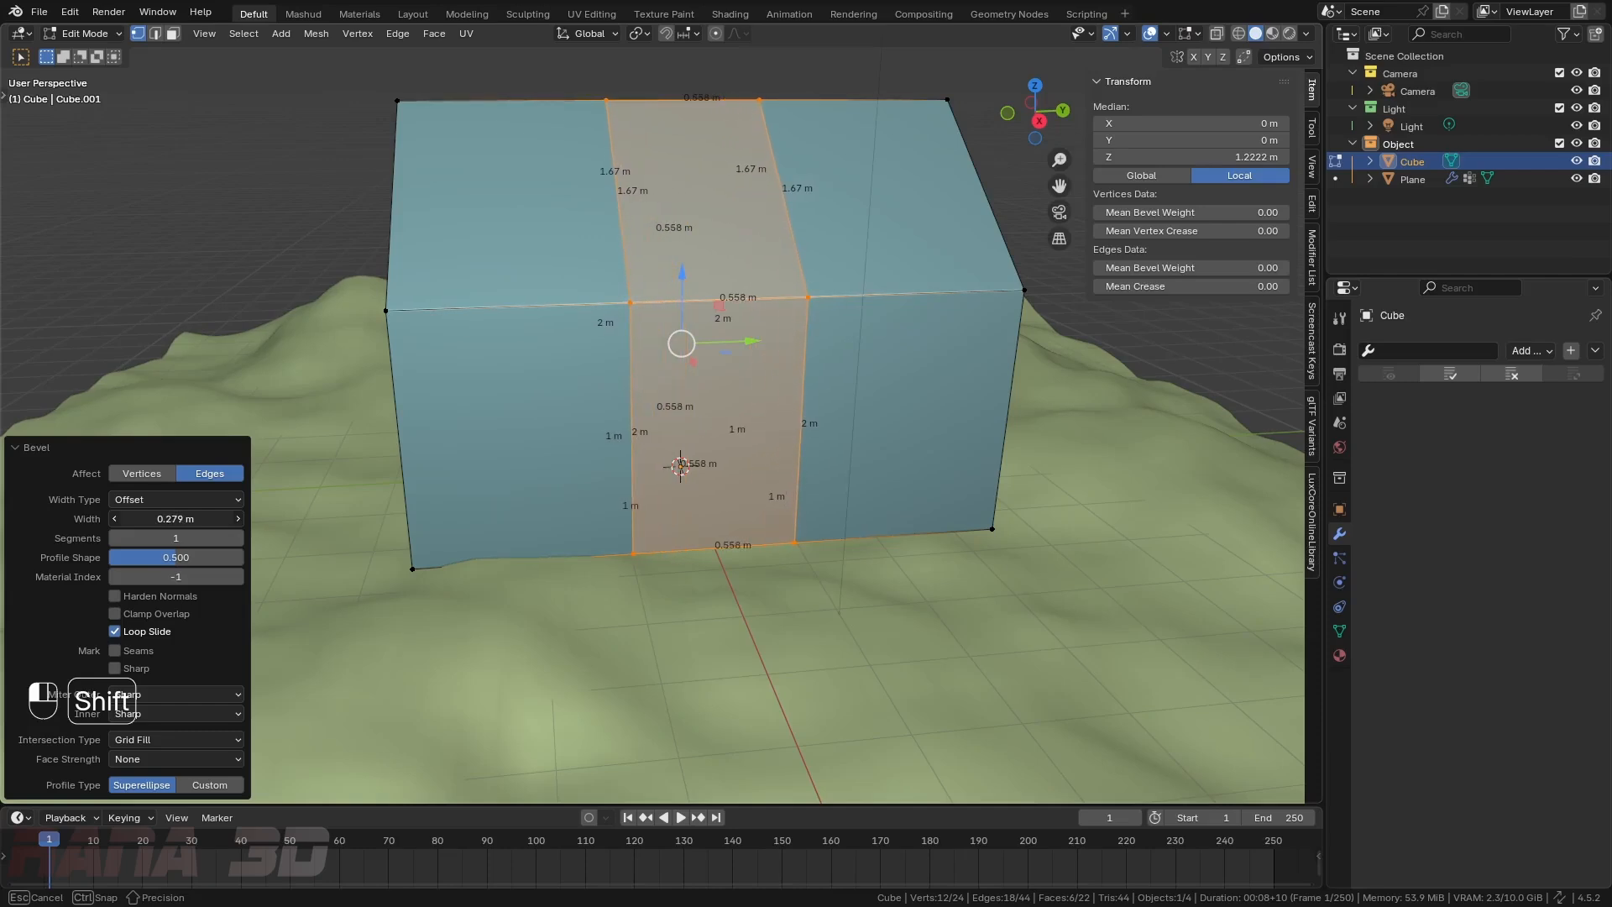
pyautogui.keyDown('shift'); pyautogui.moveTo(290, 519); pyautogui.dragTo(290, 519); pyautogui.keyUp('shift')
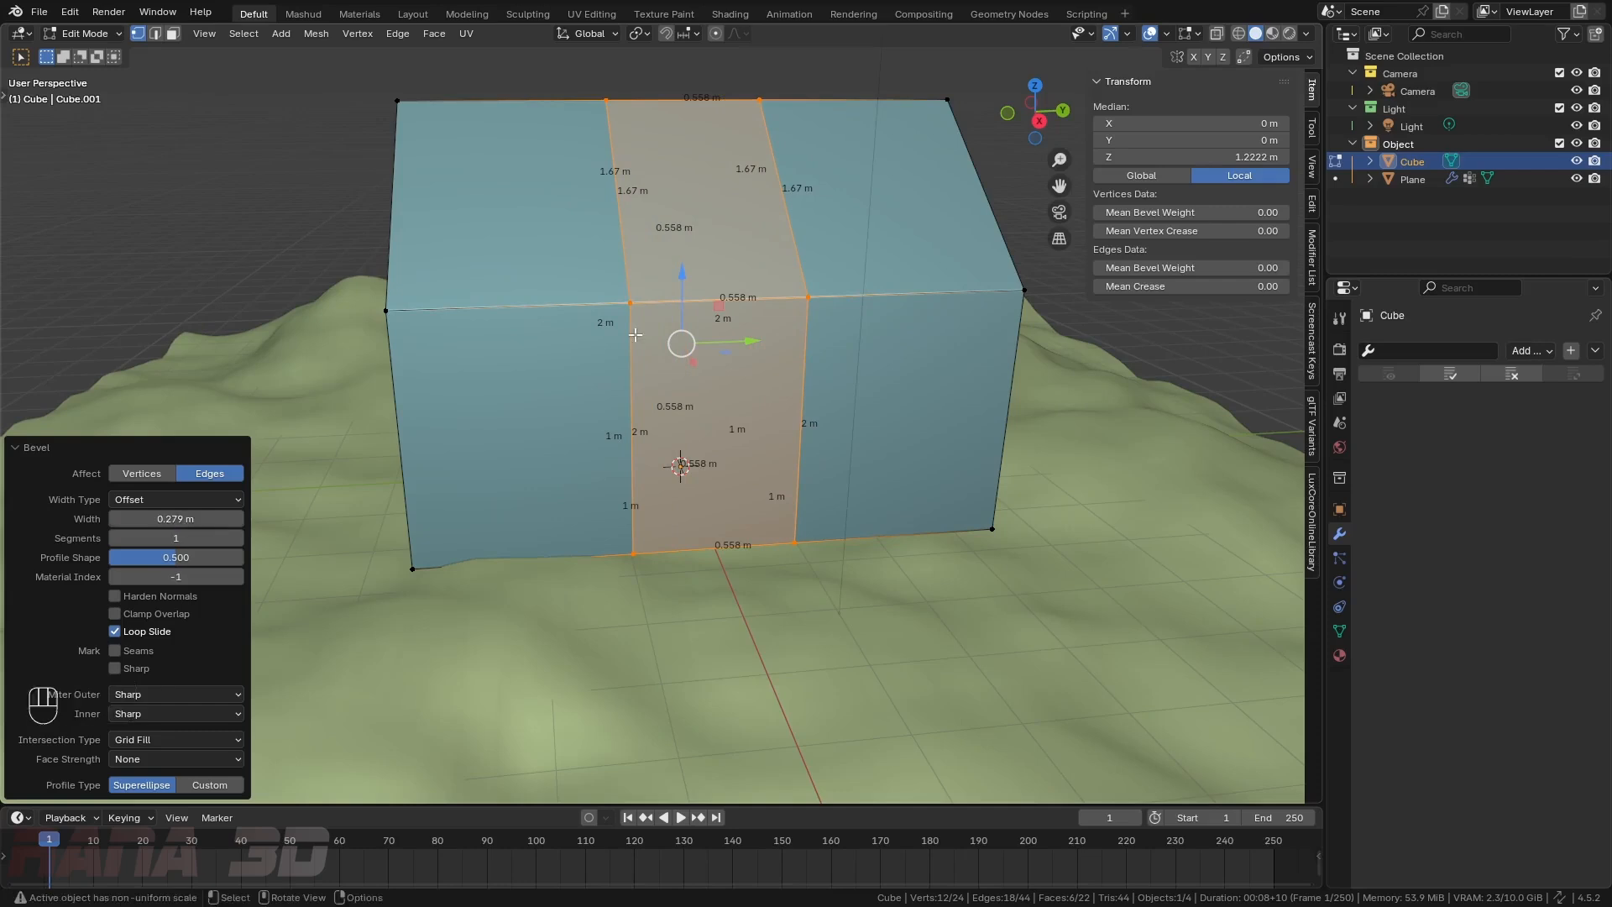
pyautogui.click(629, 302)
pyautogui.keyDown('shift'); pyautogui.click(822, 331); pyautogui.keyUp('shift')
pyautogui.moveTo(830, 369); pyautogui.dragTo(775, 333, button='middle')
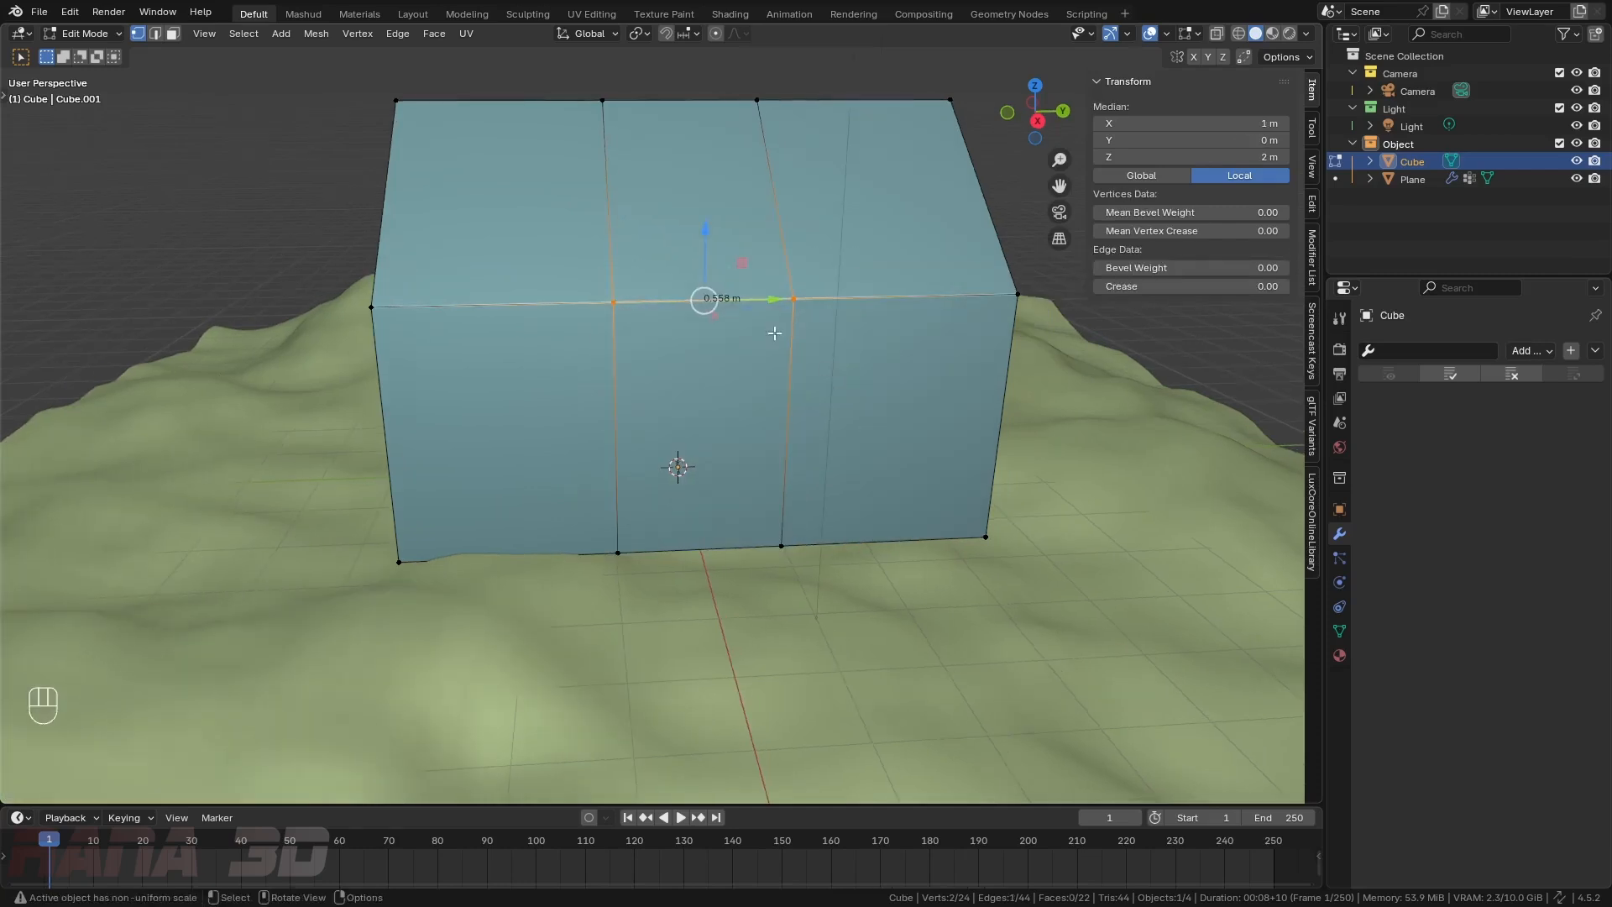
# - Duplicate the two outer front eave corner vertices, joined by an edge raised about 0.426 m along Z, as a length reference
pyautogui.click(378, 313)
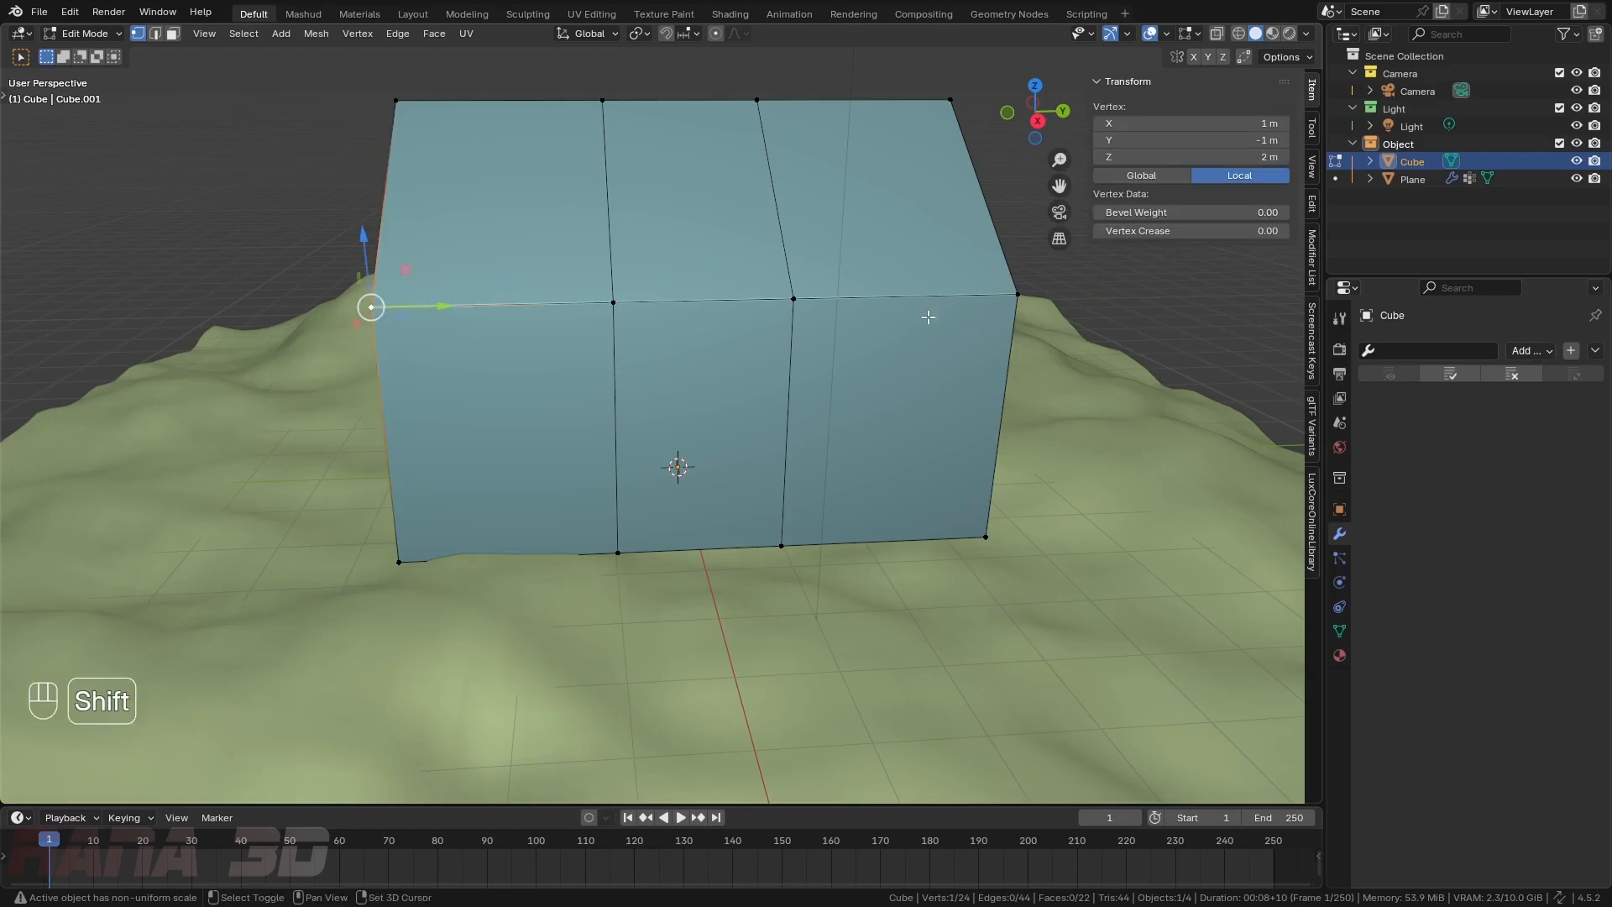
pyautogui.keyDown('shift'); pyautogui.click(978, 298); pyautogui.keyUp('shift')
pyautogui.hotkey('shift', 'd')
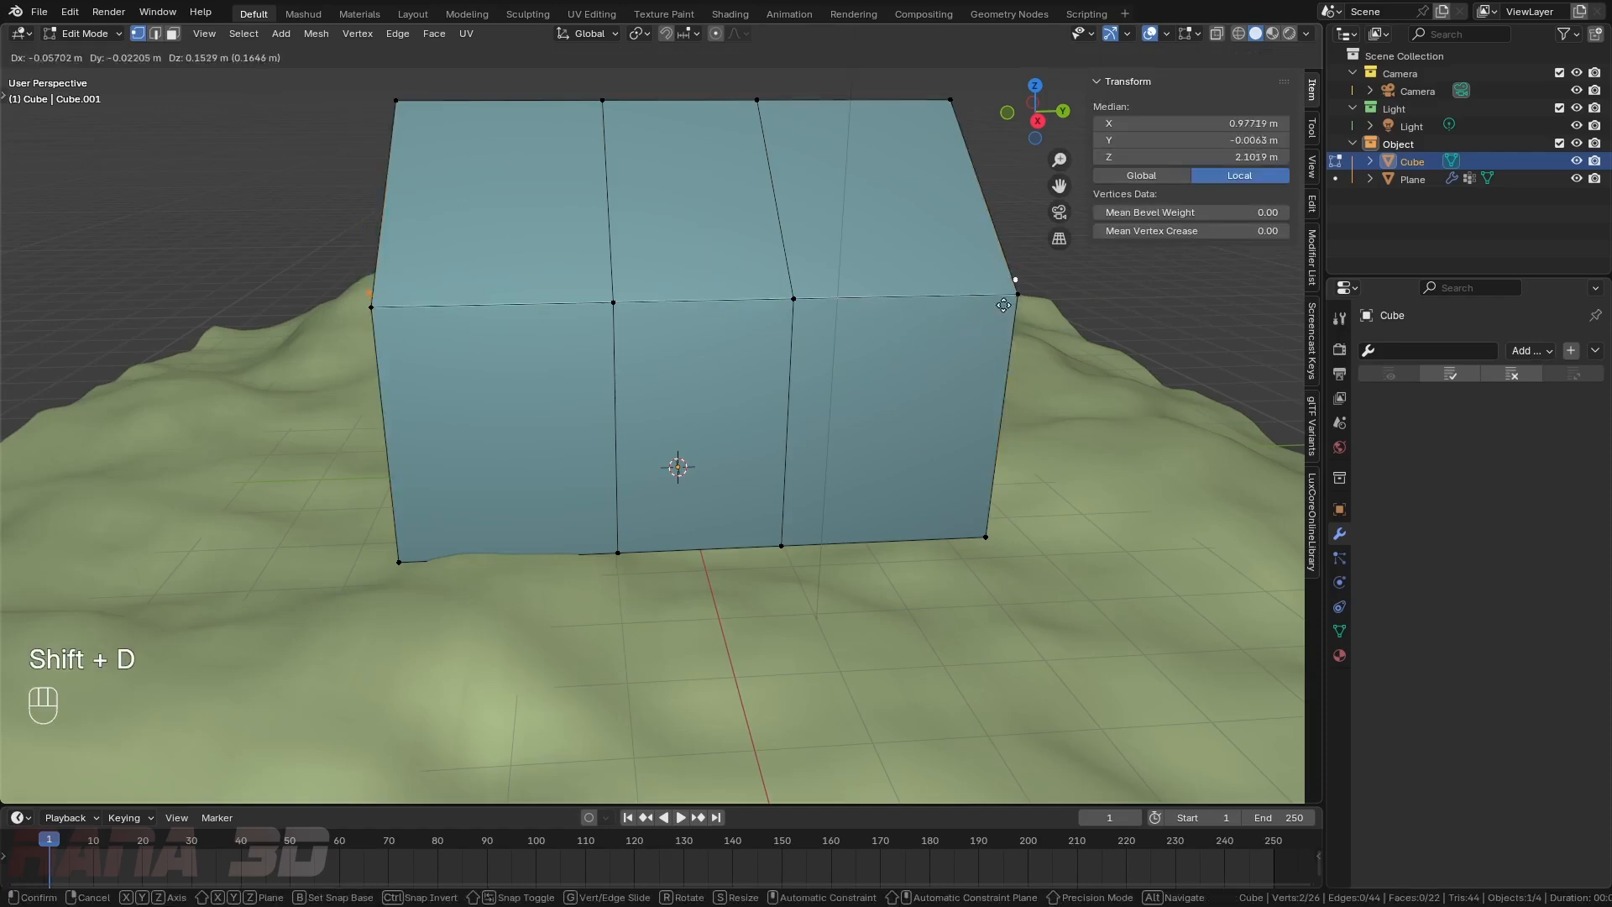
pyautogui.rightClick(1011, 312)
pyautogui.press('f')
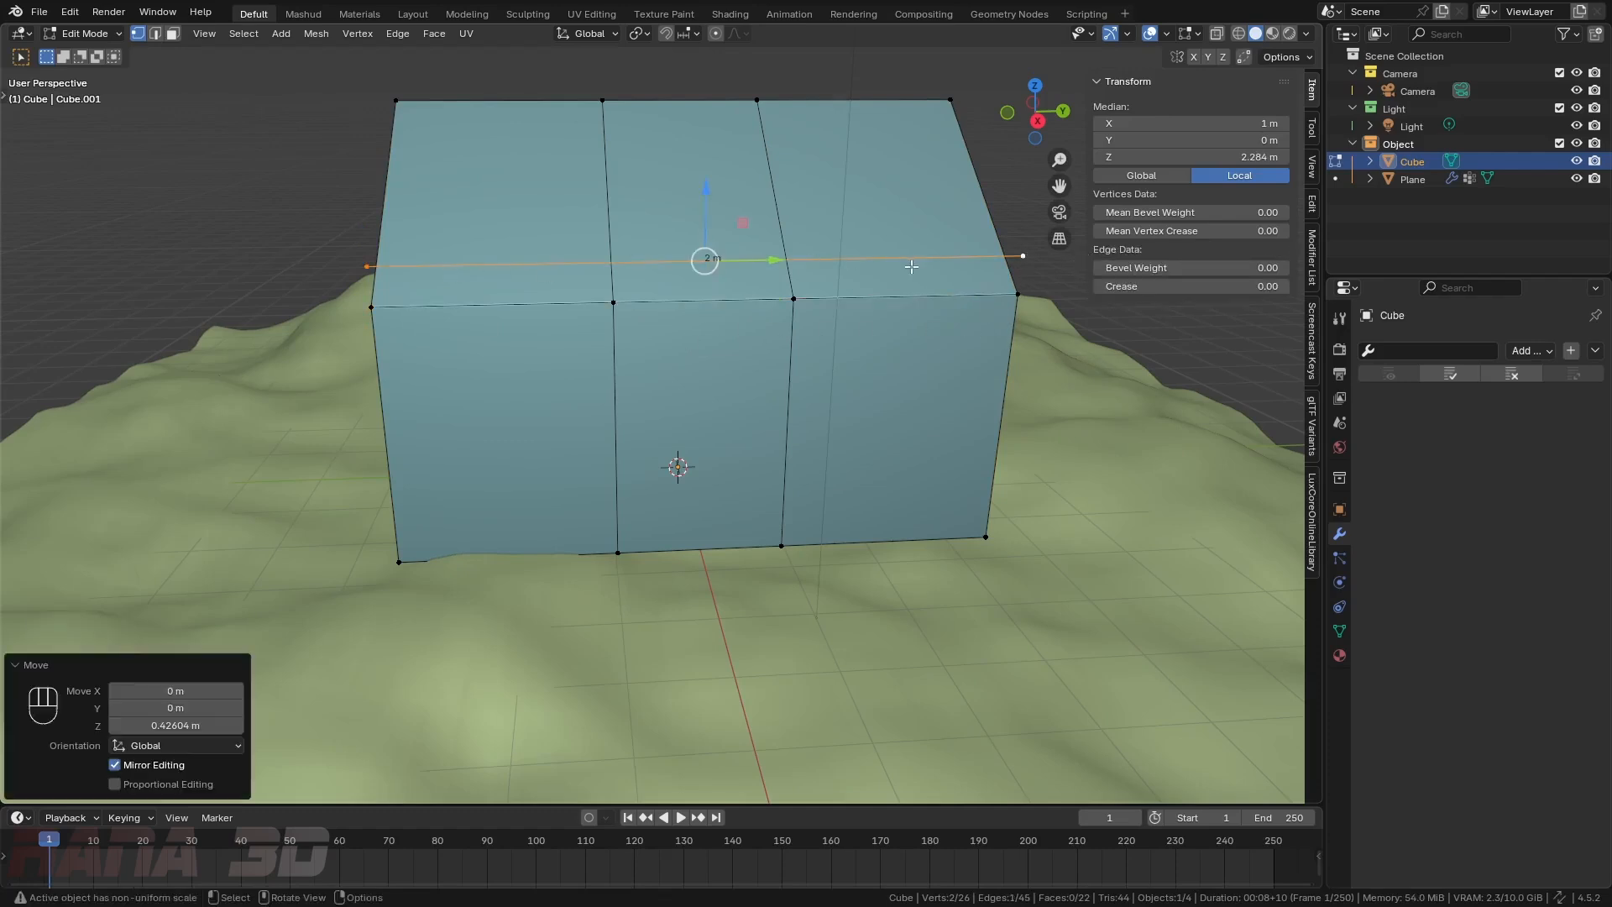
# - Return to Object Mode and apply the house's scale
pyautogui.press('Tab')
pyautogui.click(758, 263)
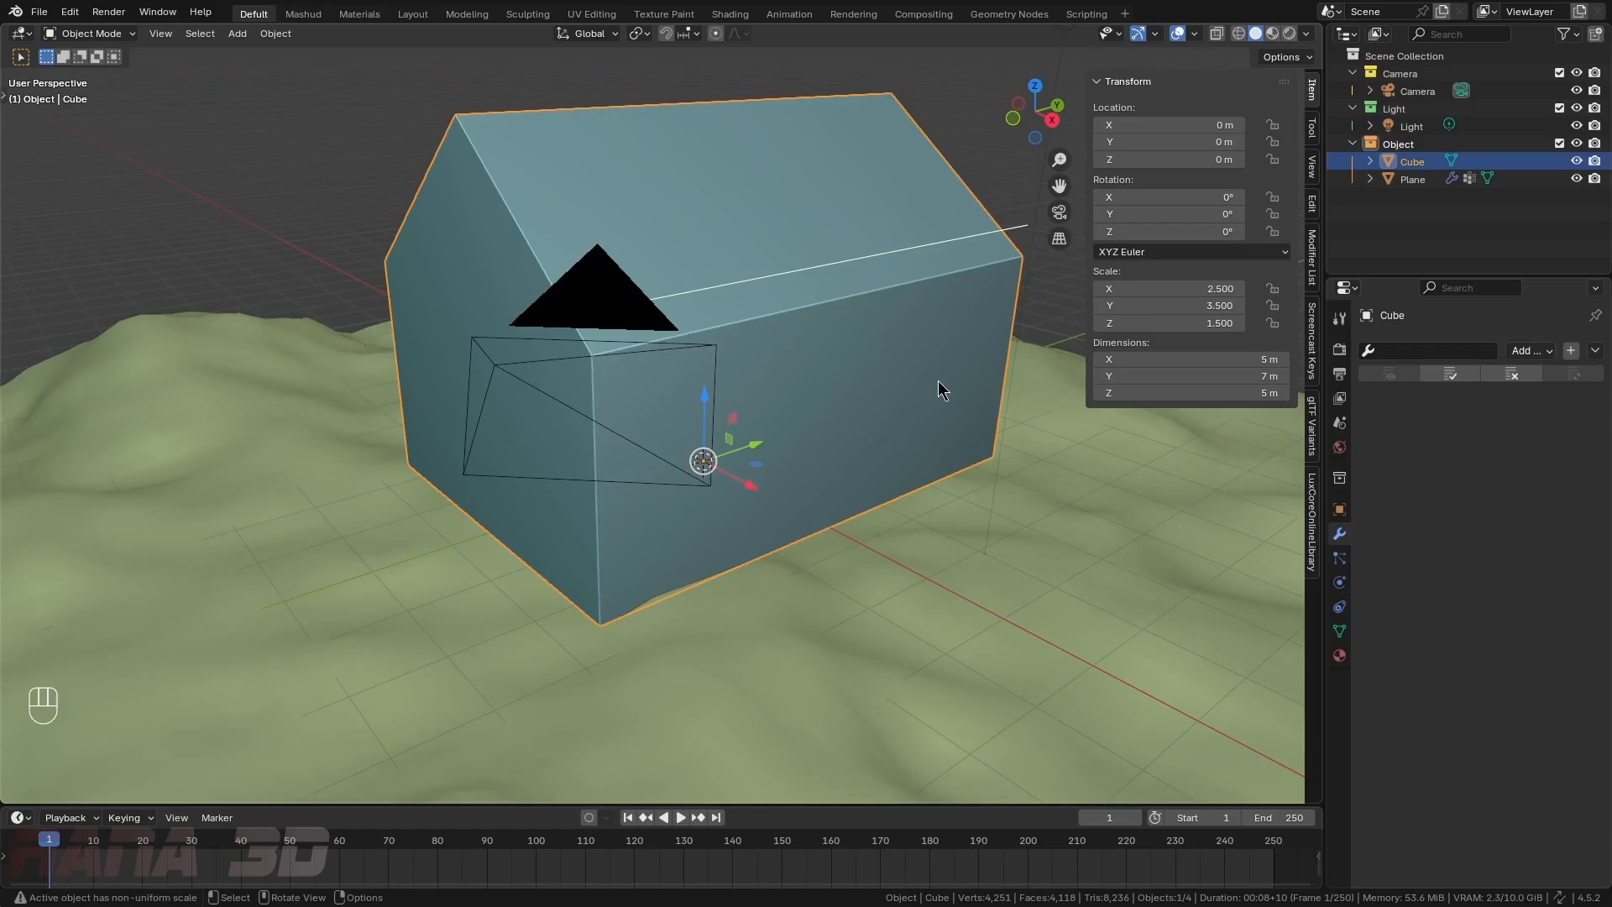
pyautogui.moveTo(939, 385); pyautogui.dragTo(874, 381, button='middle')
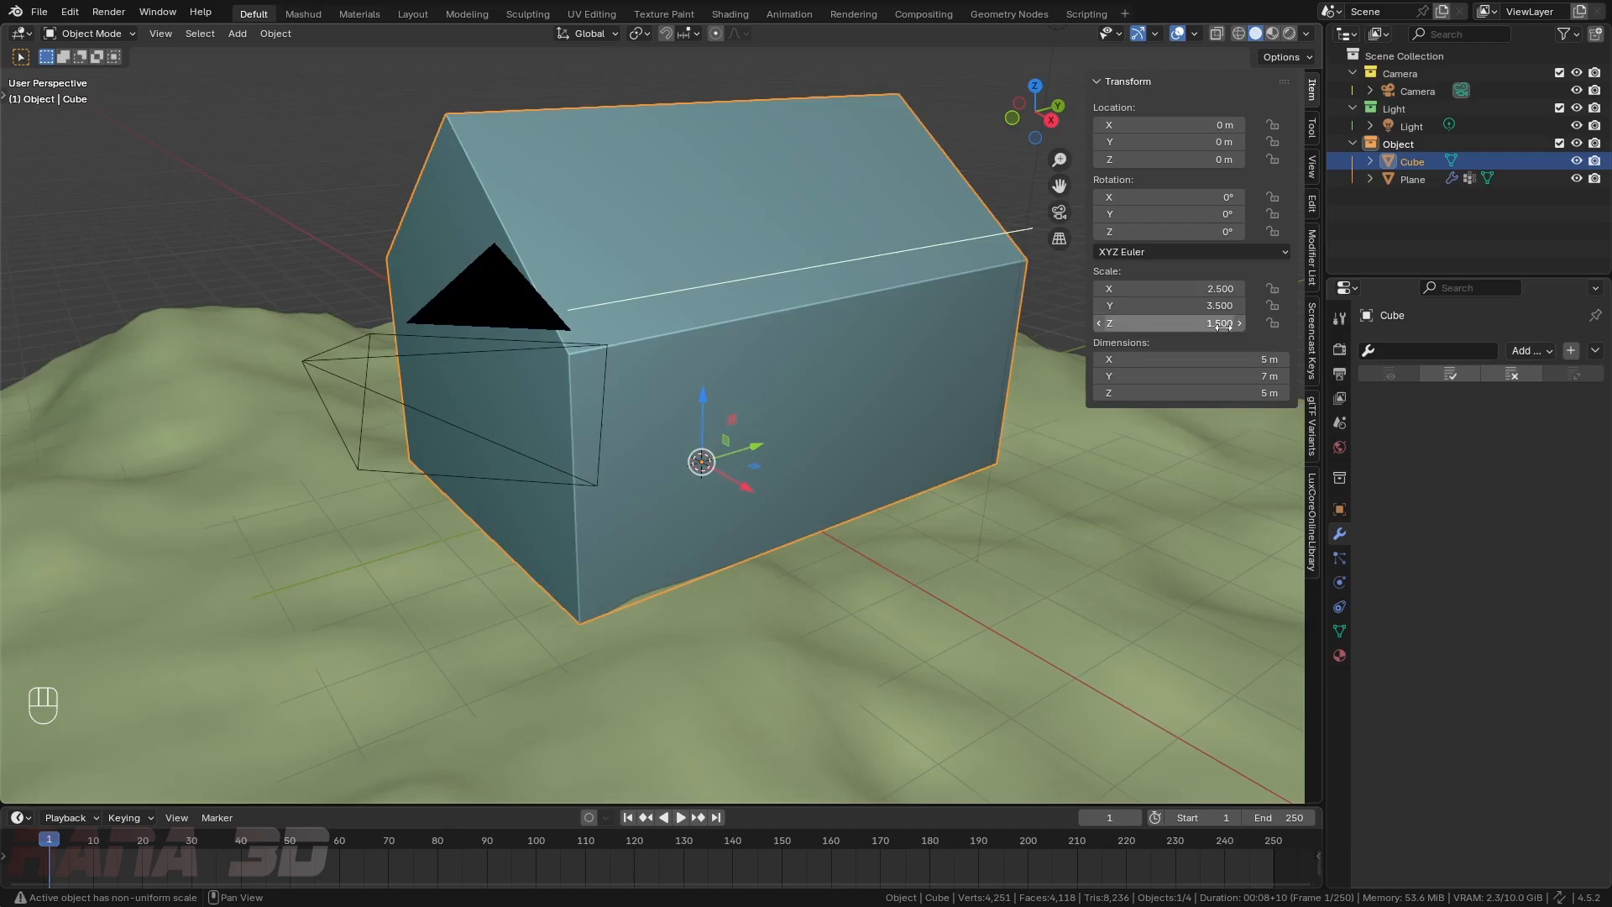
pyautogui.moveTo(729, 331); pyautogui.dragTo(690, 330, button='middle')
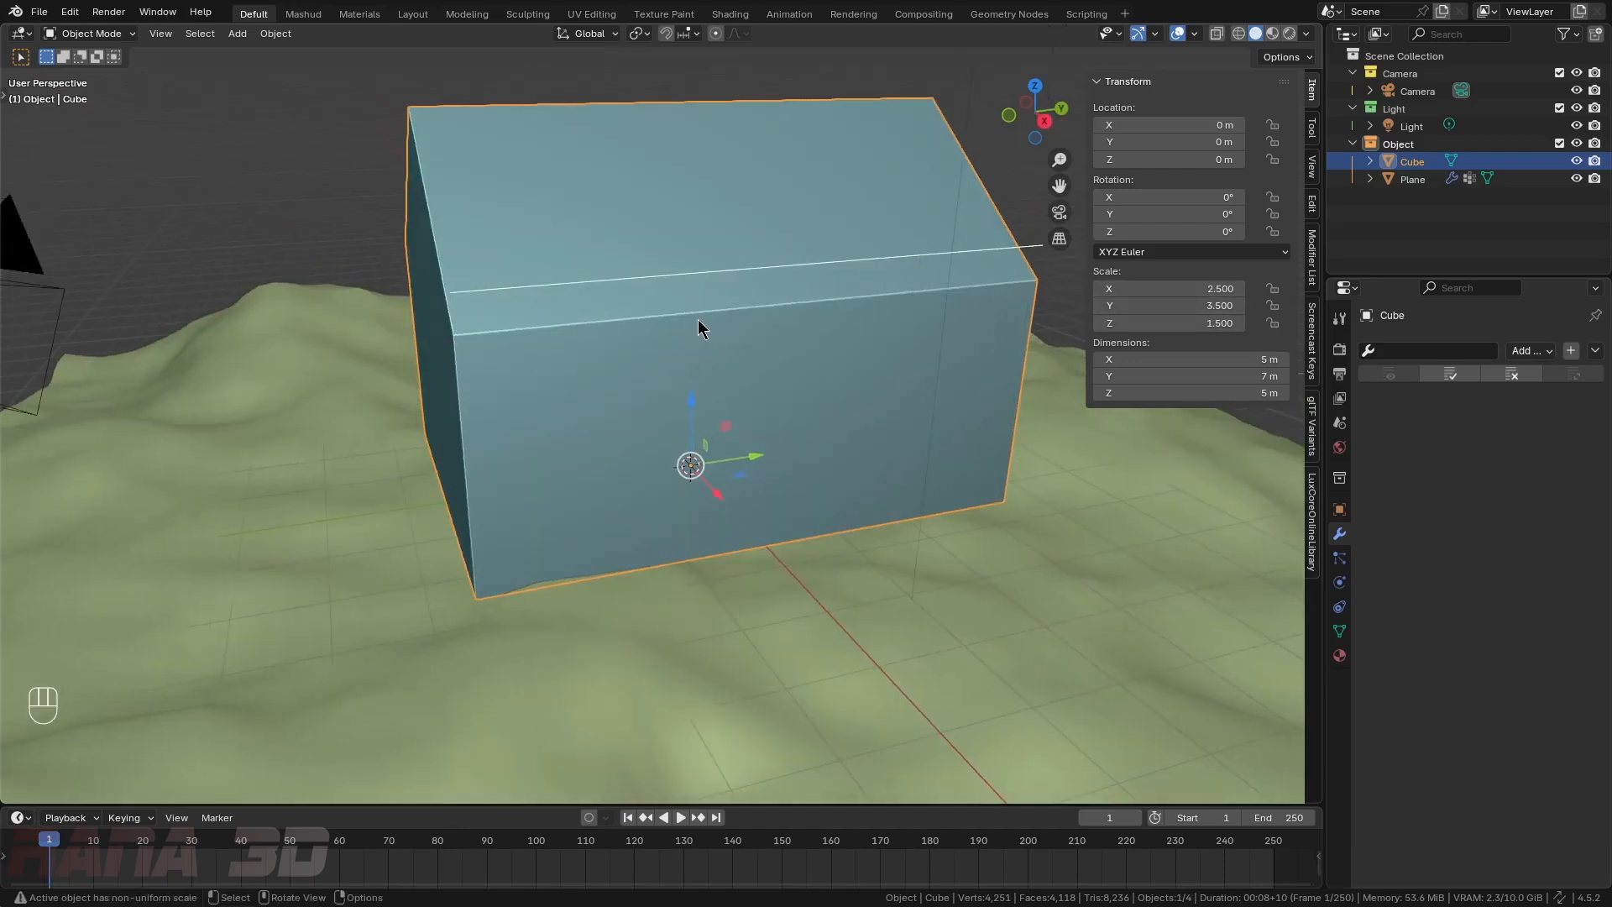
pyautogui.press('ctrl')
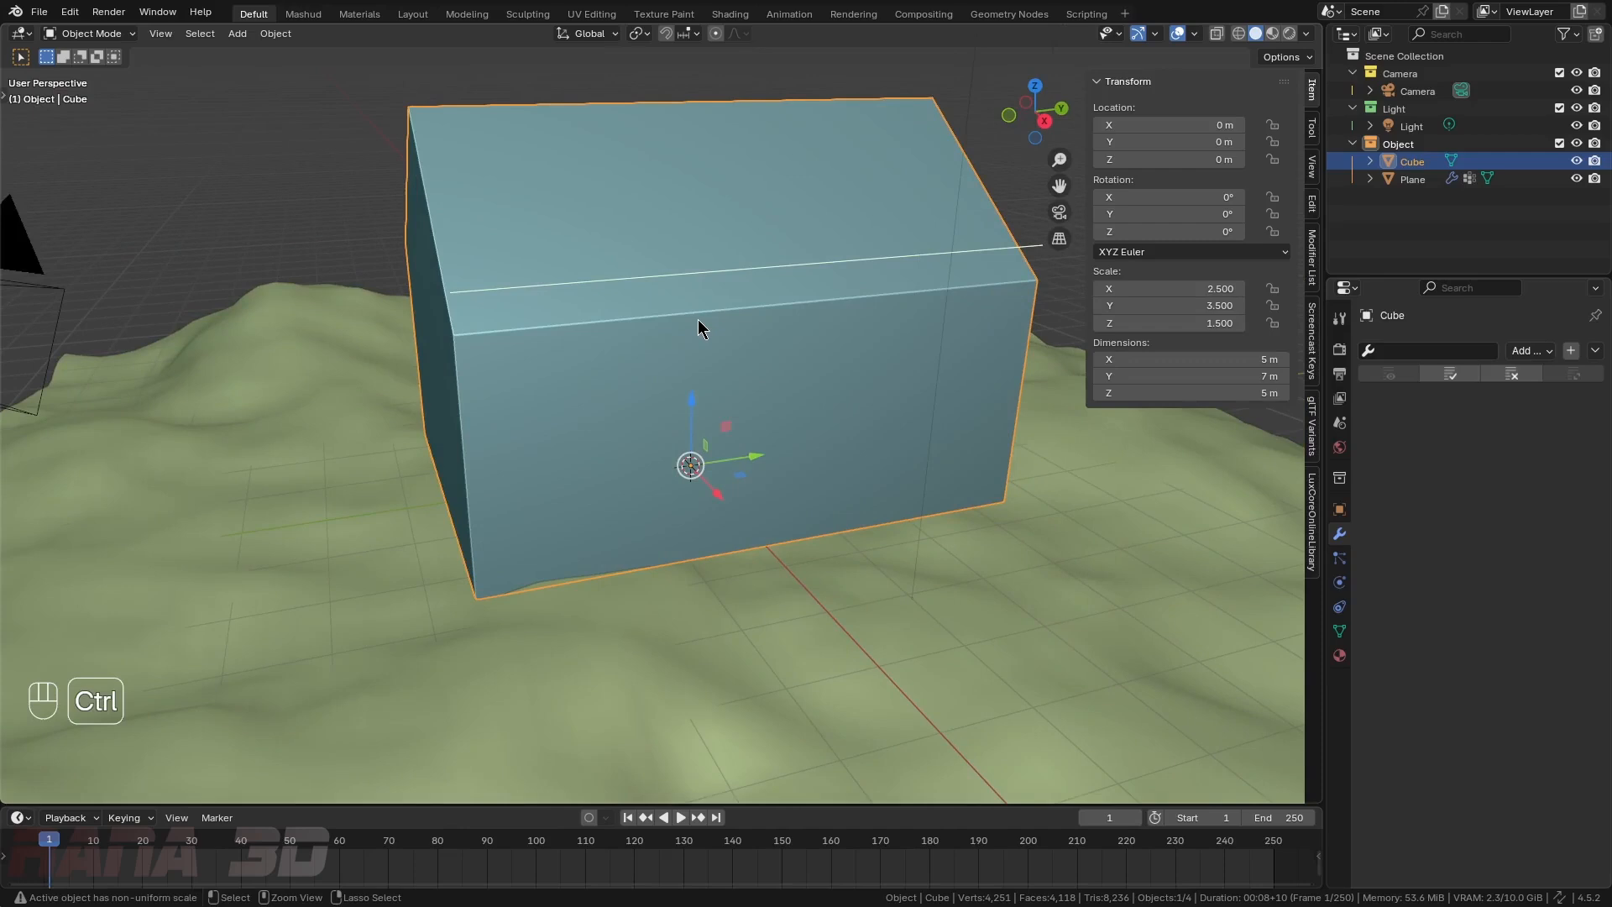
pyautogui.hotkey('ctrl', 'a')
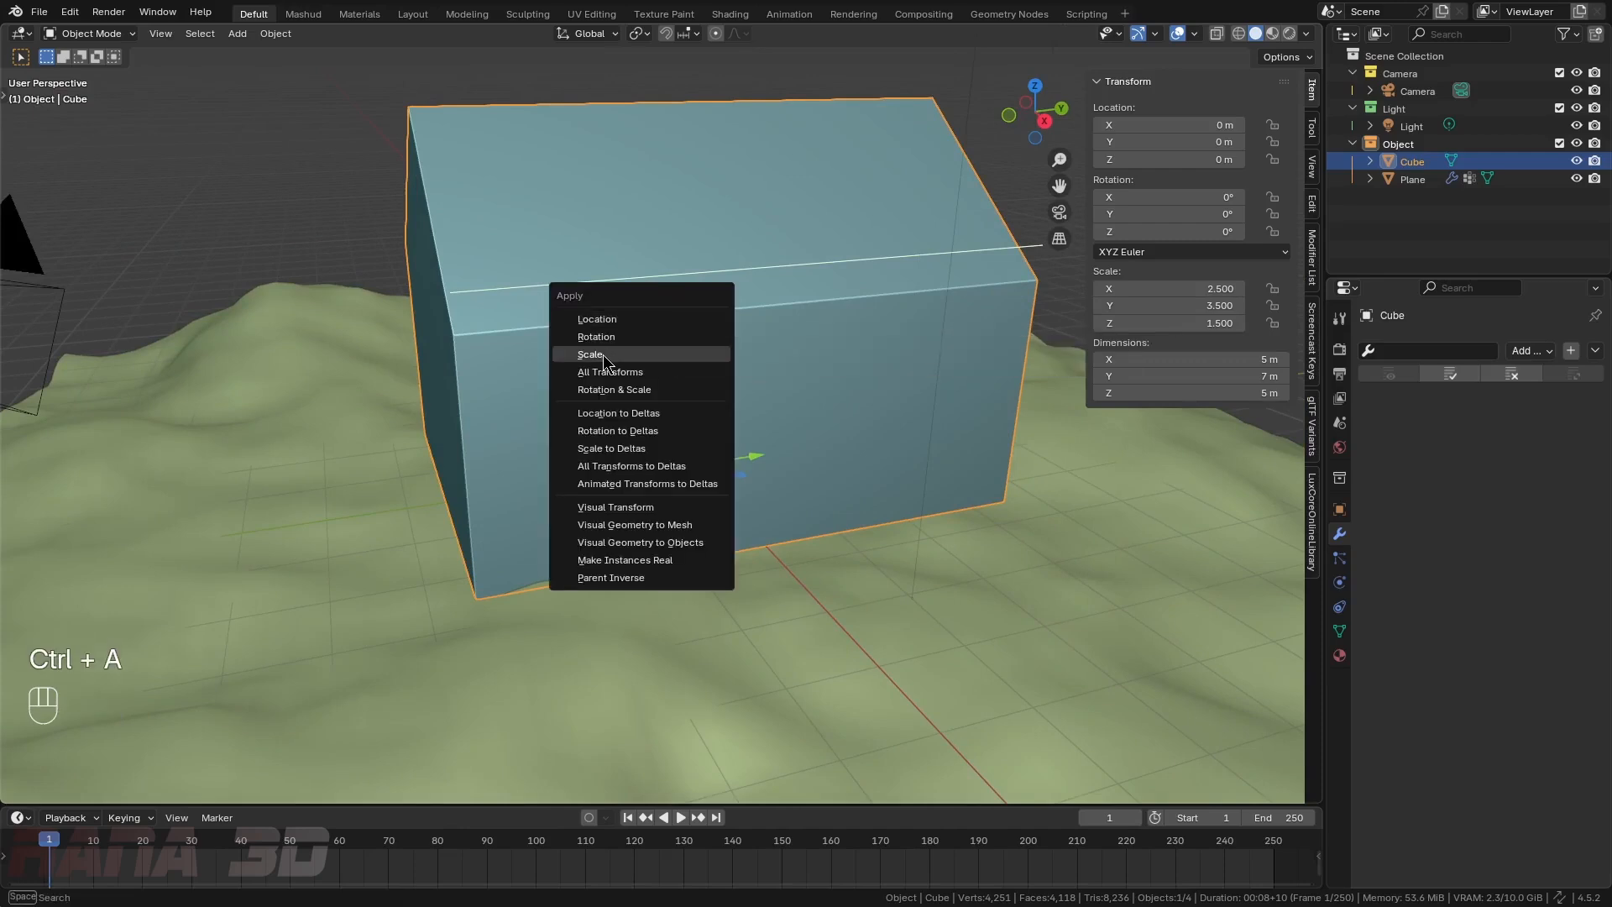
pyautogui.click(657, 355)
pyautogui.moveTo(685, 356); pyautogui.dragTo(712, 368, button='middle')
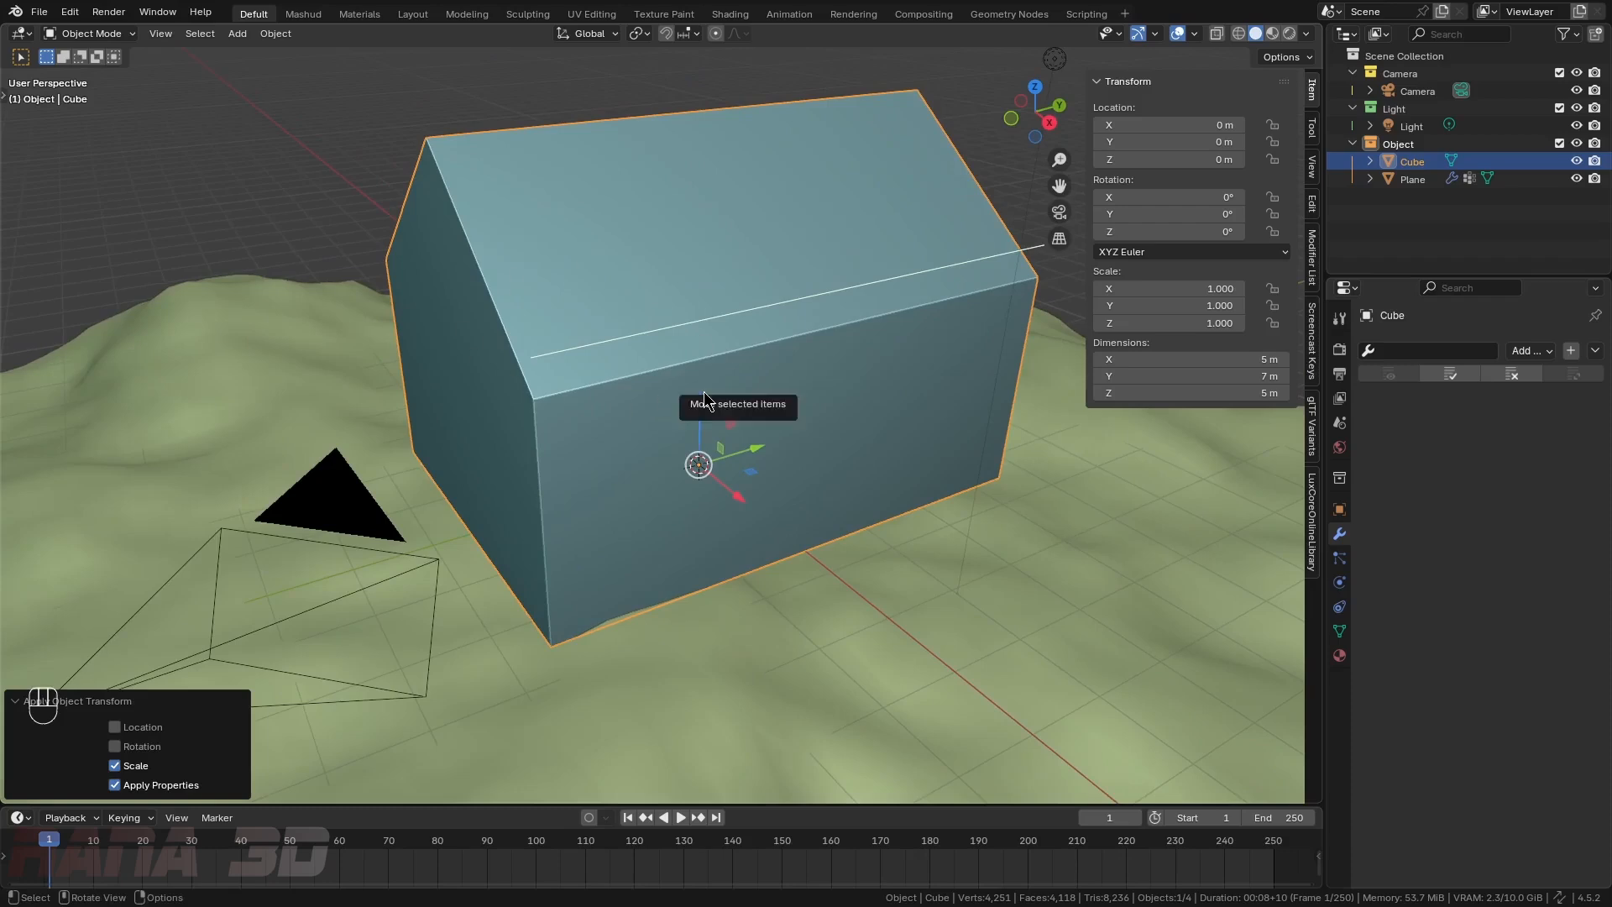
# - Re-enter Edit Mode and delete the loose reference edge with its two vertices above the front eave
pyautogui.press('Tab')
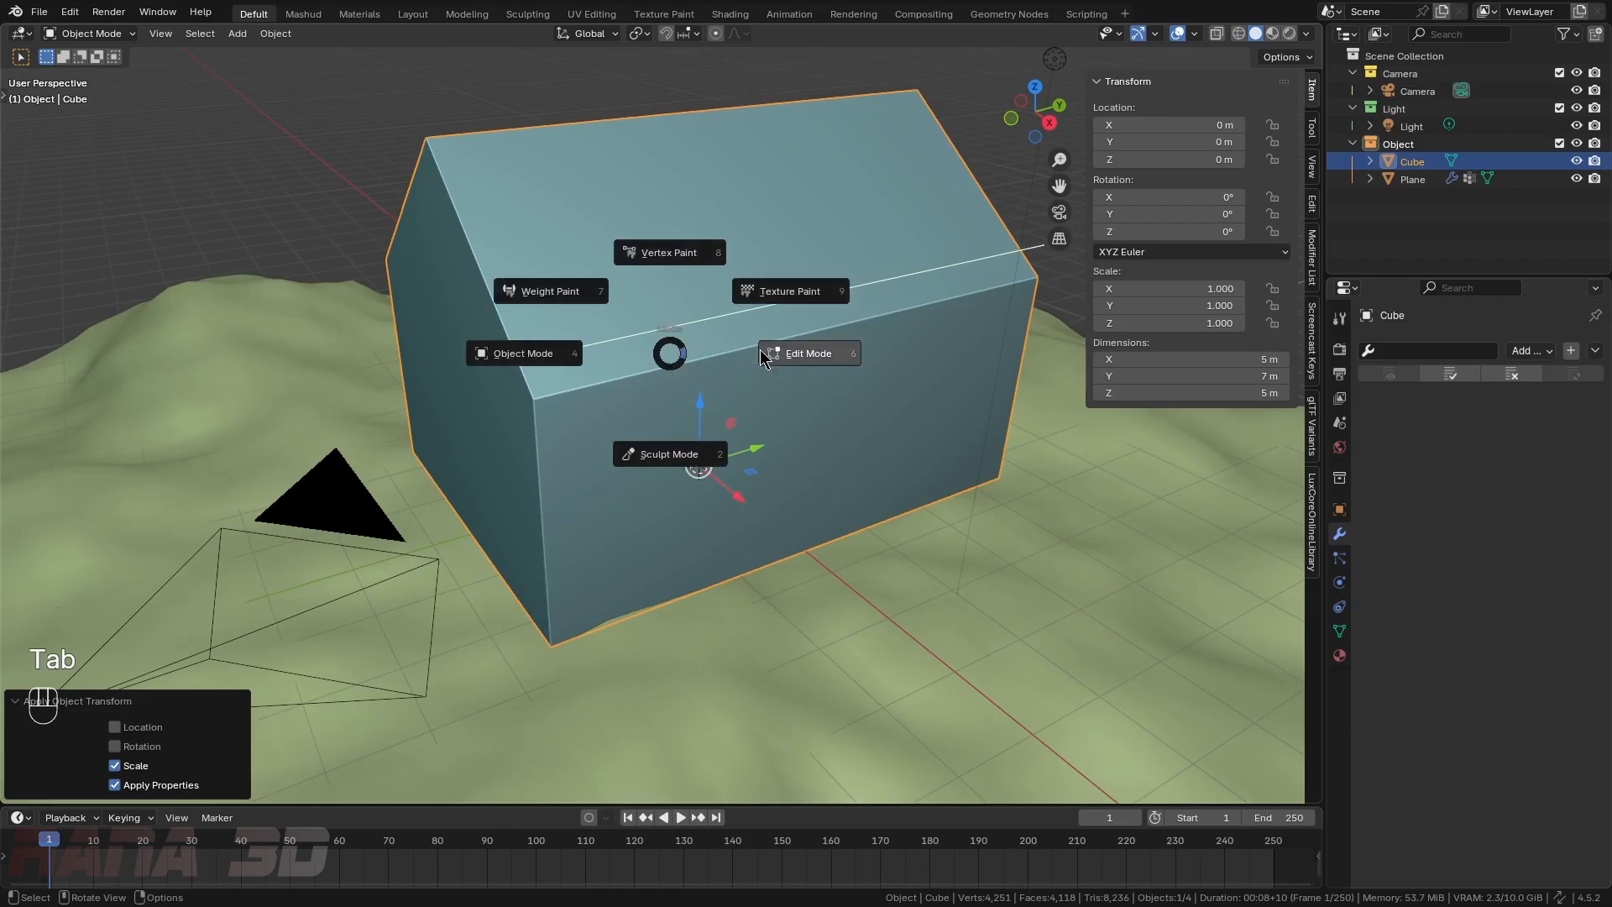
pyautogui.click(823, 357)
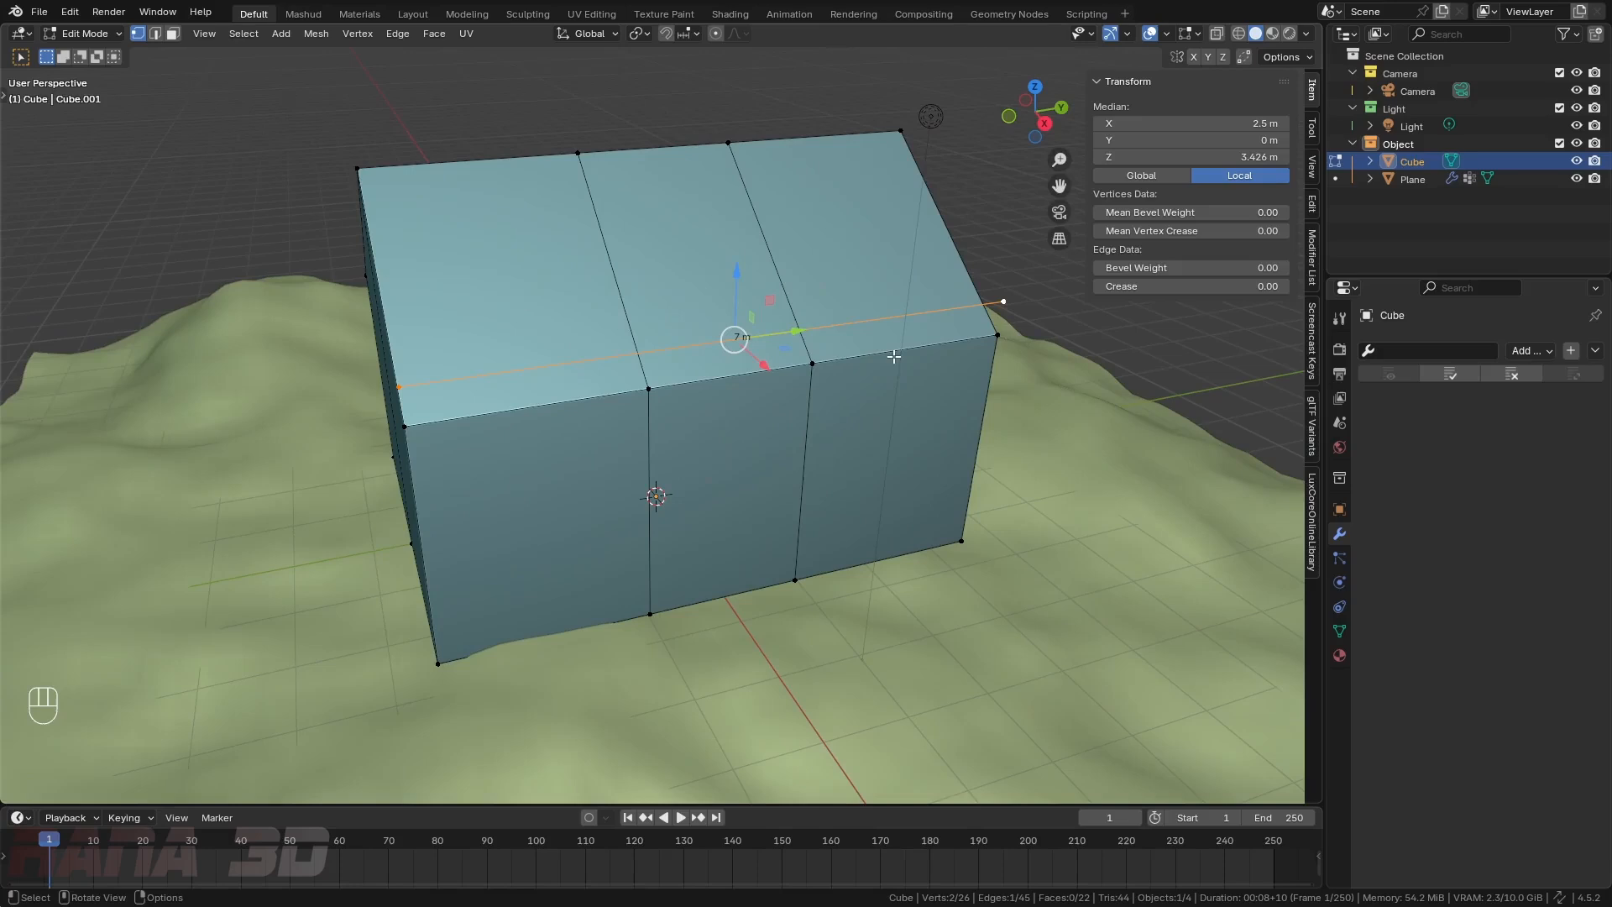
pyautogui.press('x')
pyautogui.click(895, 326)
# - Select the two inner vertices on the front eave to check the middle strip's width
pyautogui.moveTo(895, 327); pyautogui.dragTo(873, 326, button='middle')
pyautogui.moveTo(873, 324); pyautogui.dragTo(608, 430)
pyautogui.moveTo(748, 441); pyautogui.dragTo(657, 381, button='middle')
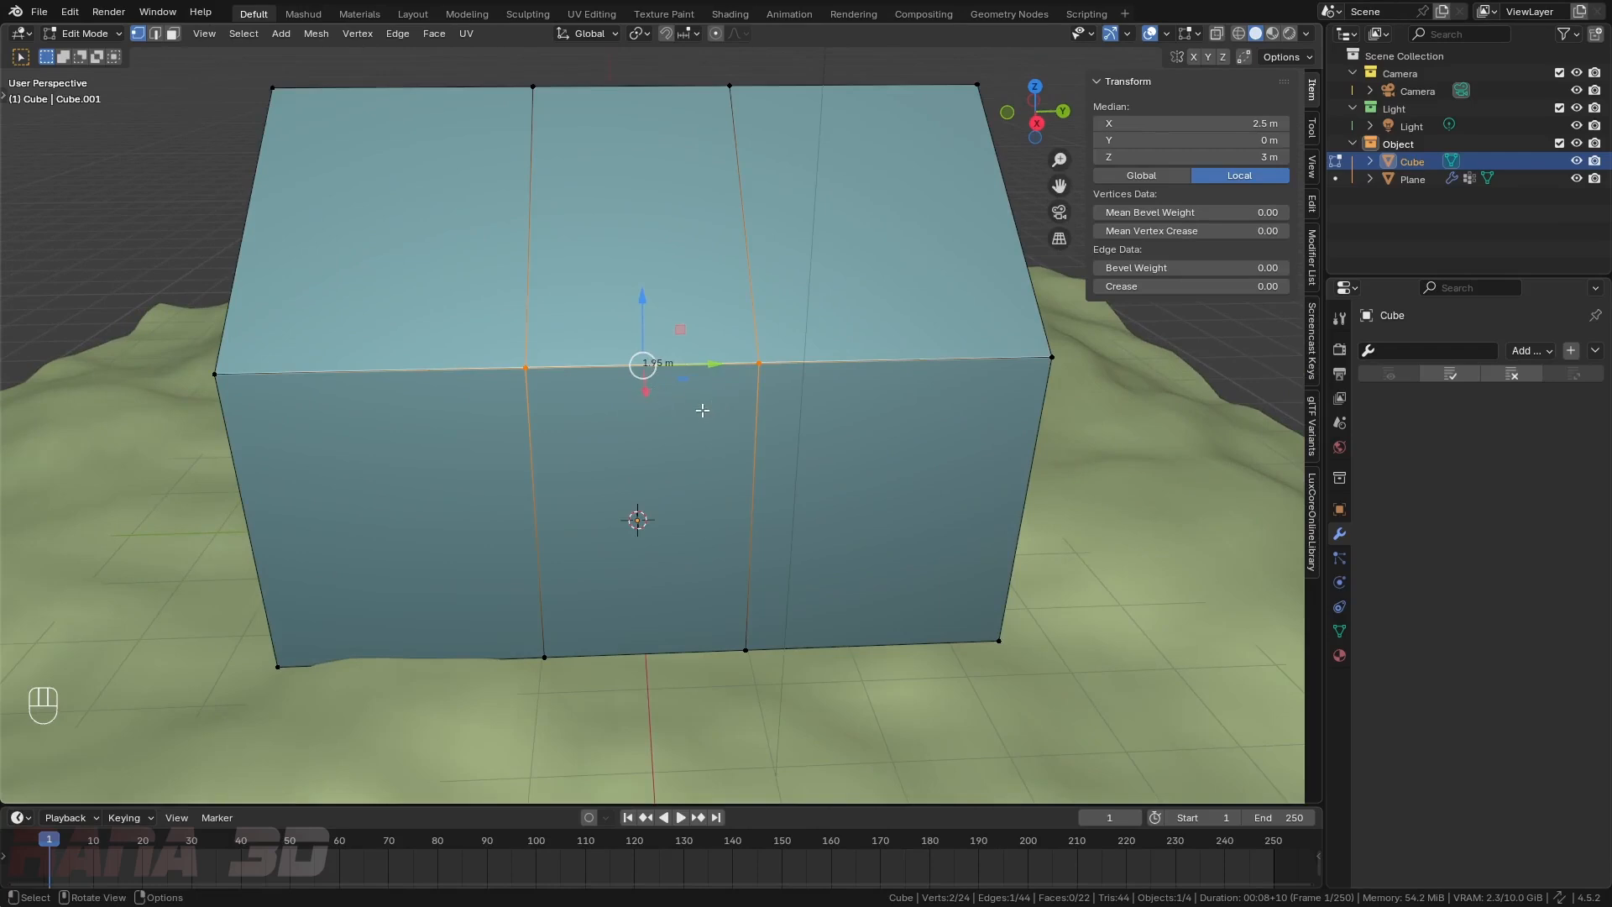
# - In edge selection, select the cross-wise edge loop on the house's positive Y side and dissolve it
pyautogui.press('2')
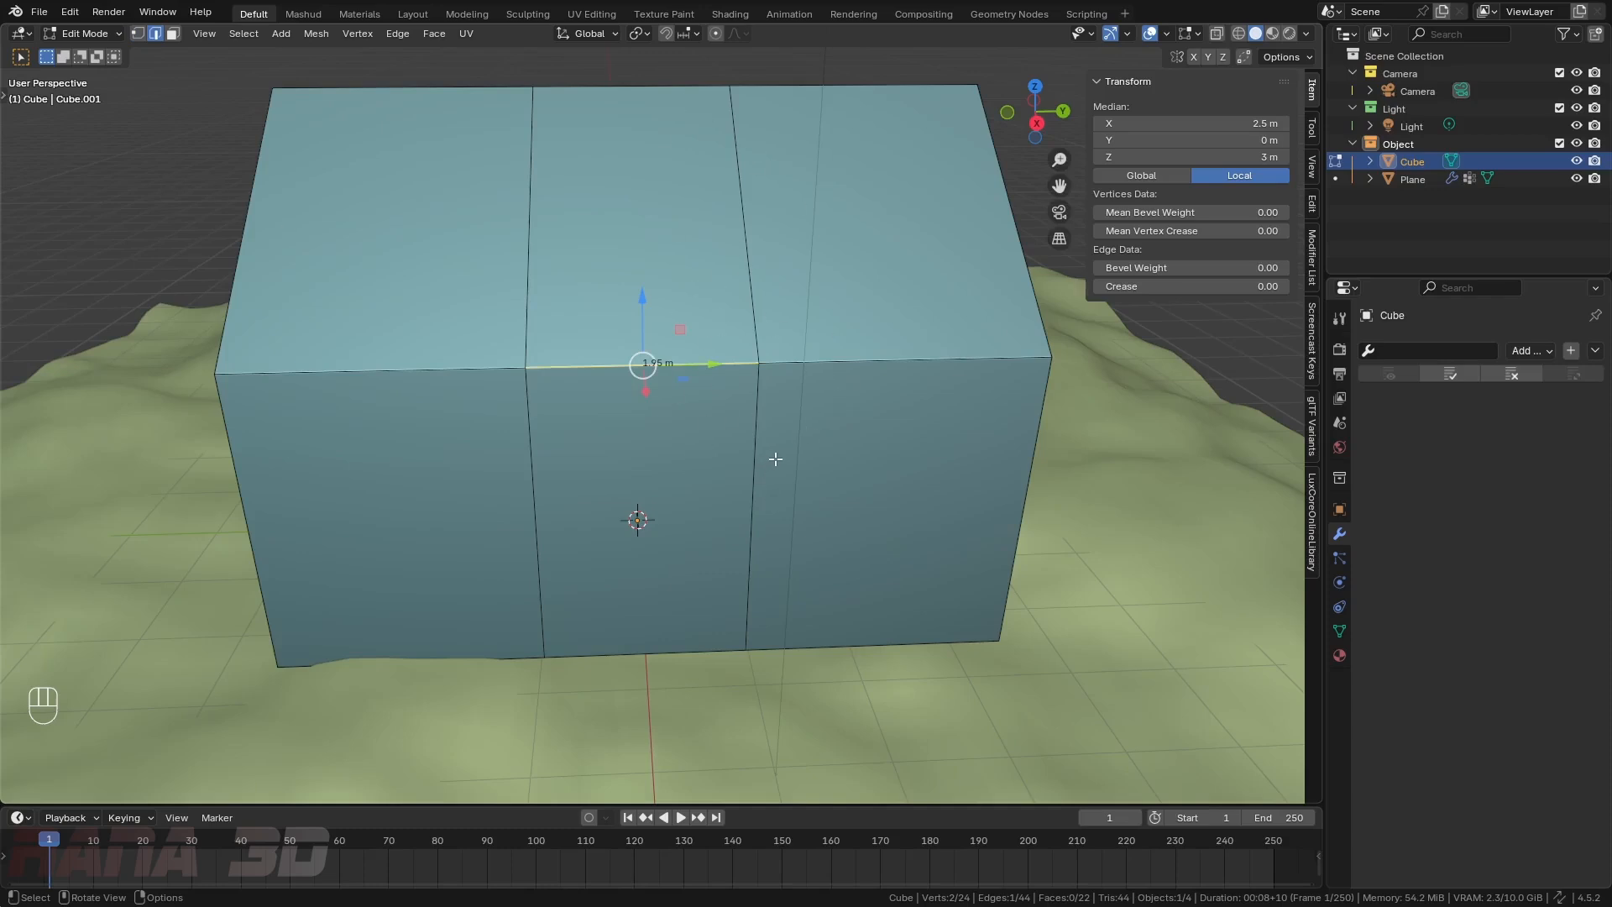
pyautogui.moveTo(766, 450); pyautogui.dragTo(770, 417, button='middle')
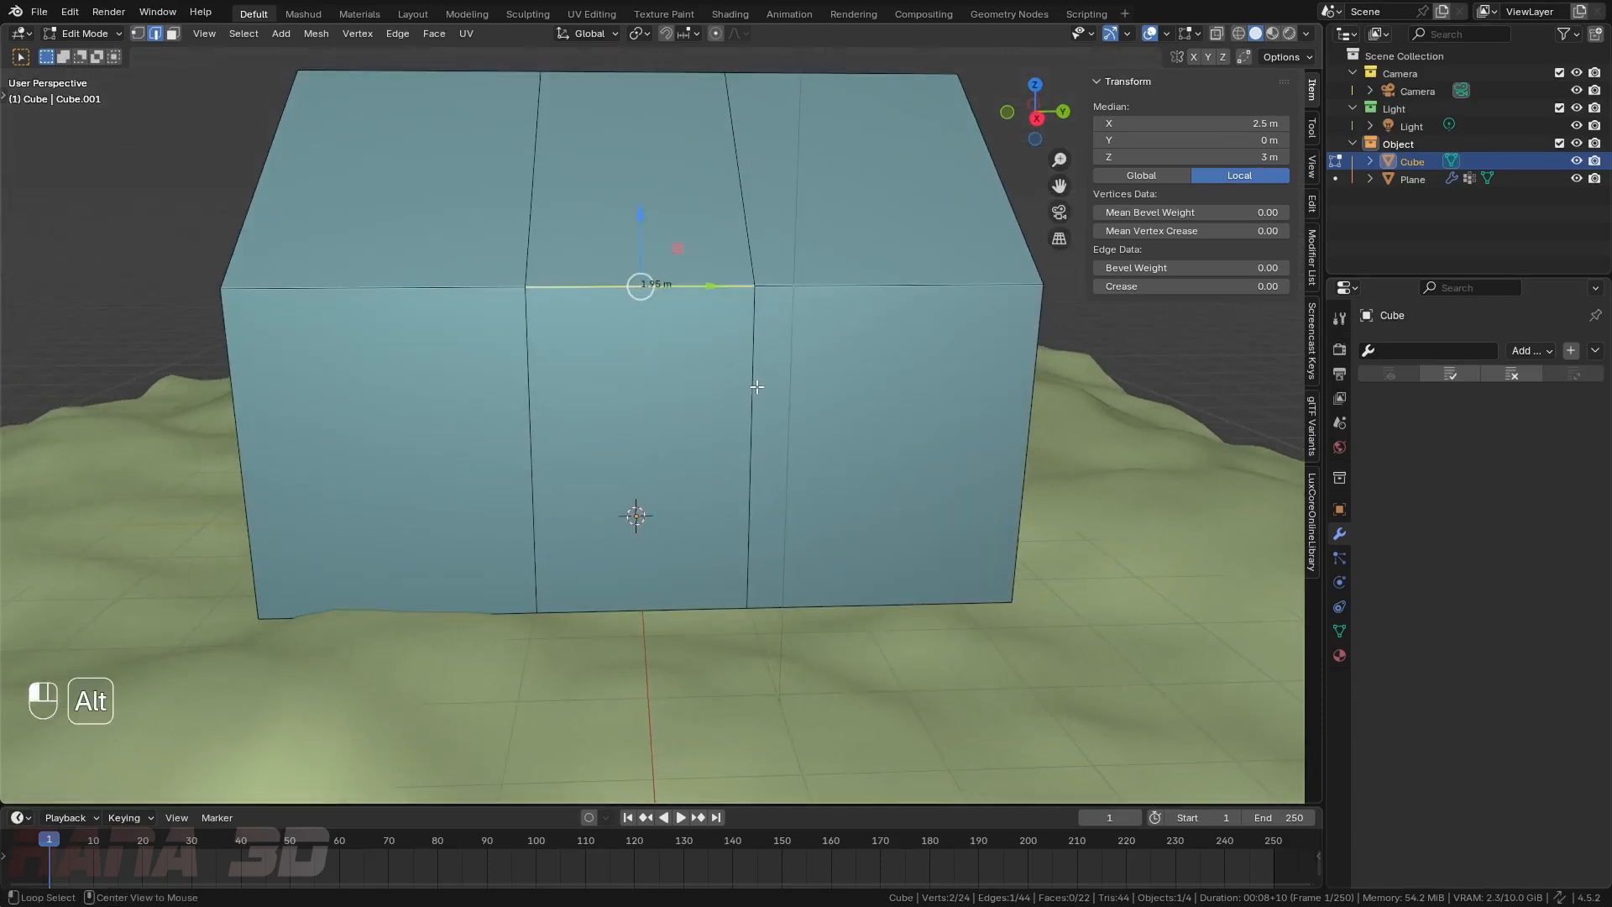
pyautogui.keyDown('alt'); pyautogui.click(760, 387); pyautogui.keyUp('alt')
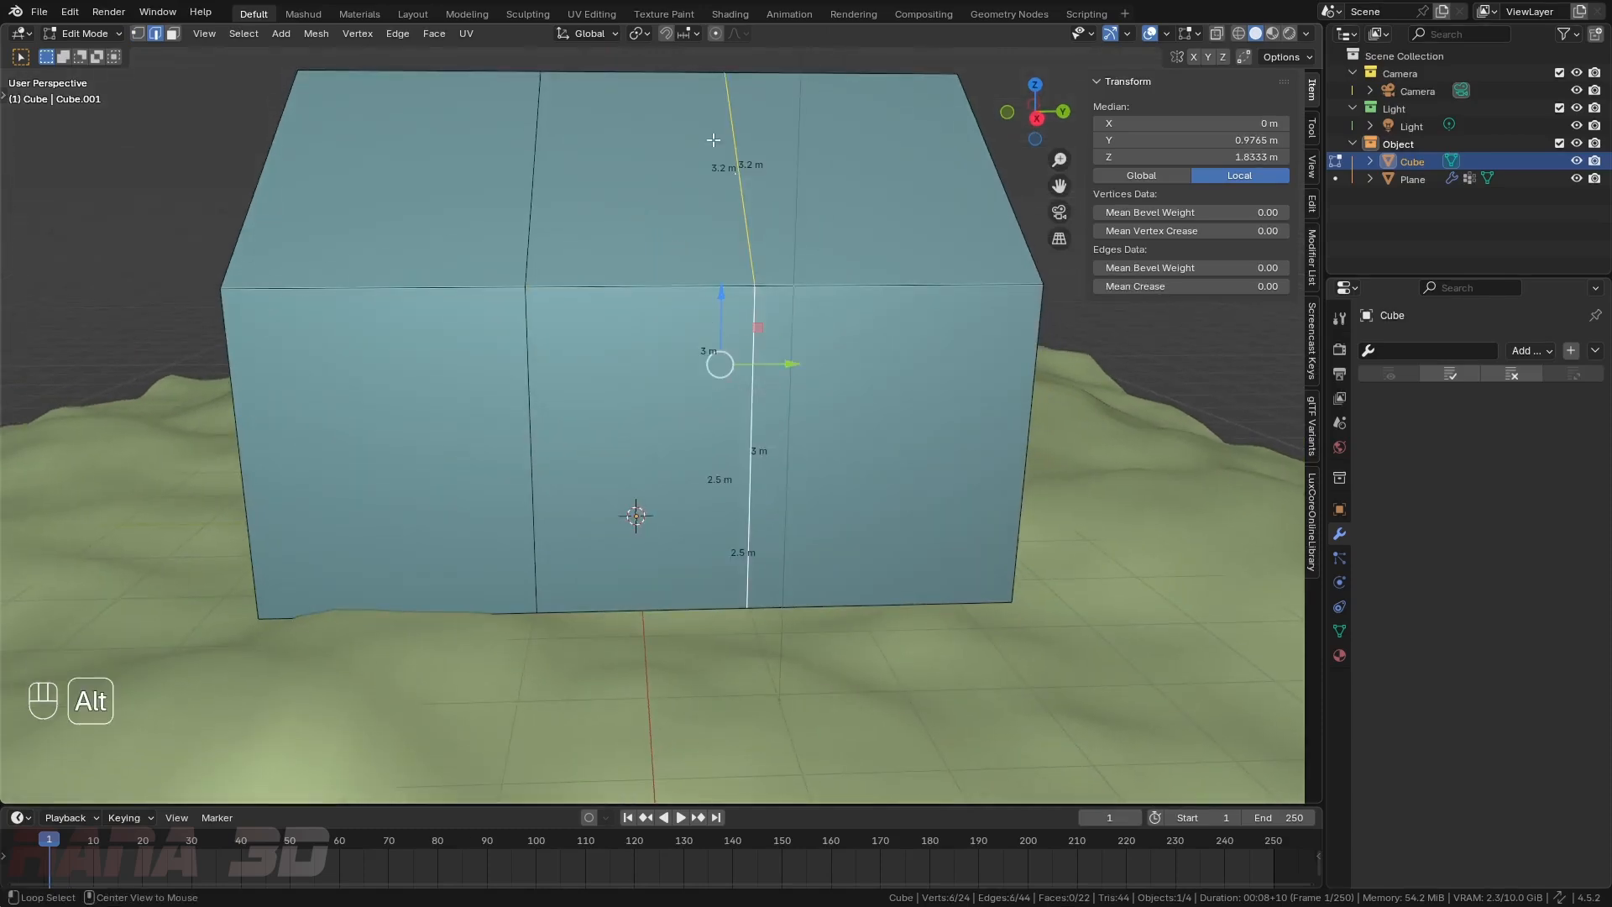
pyautogui.moveTo(748, 274); pyautogui.dragTo(767, 448, button='middle')
pyautogui.hotkey('ctrl', 'x')
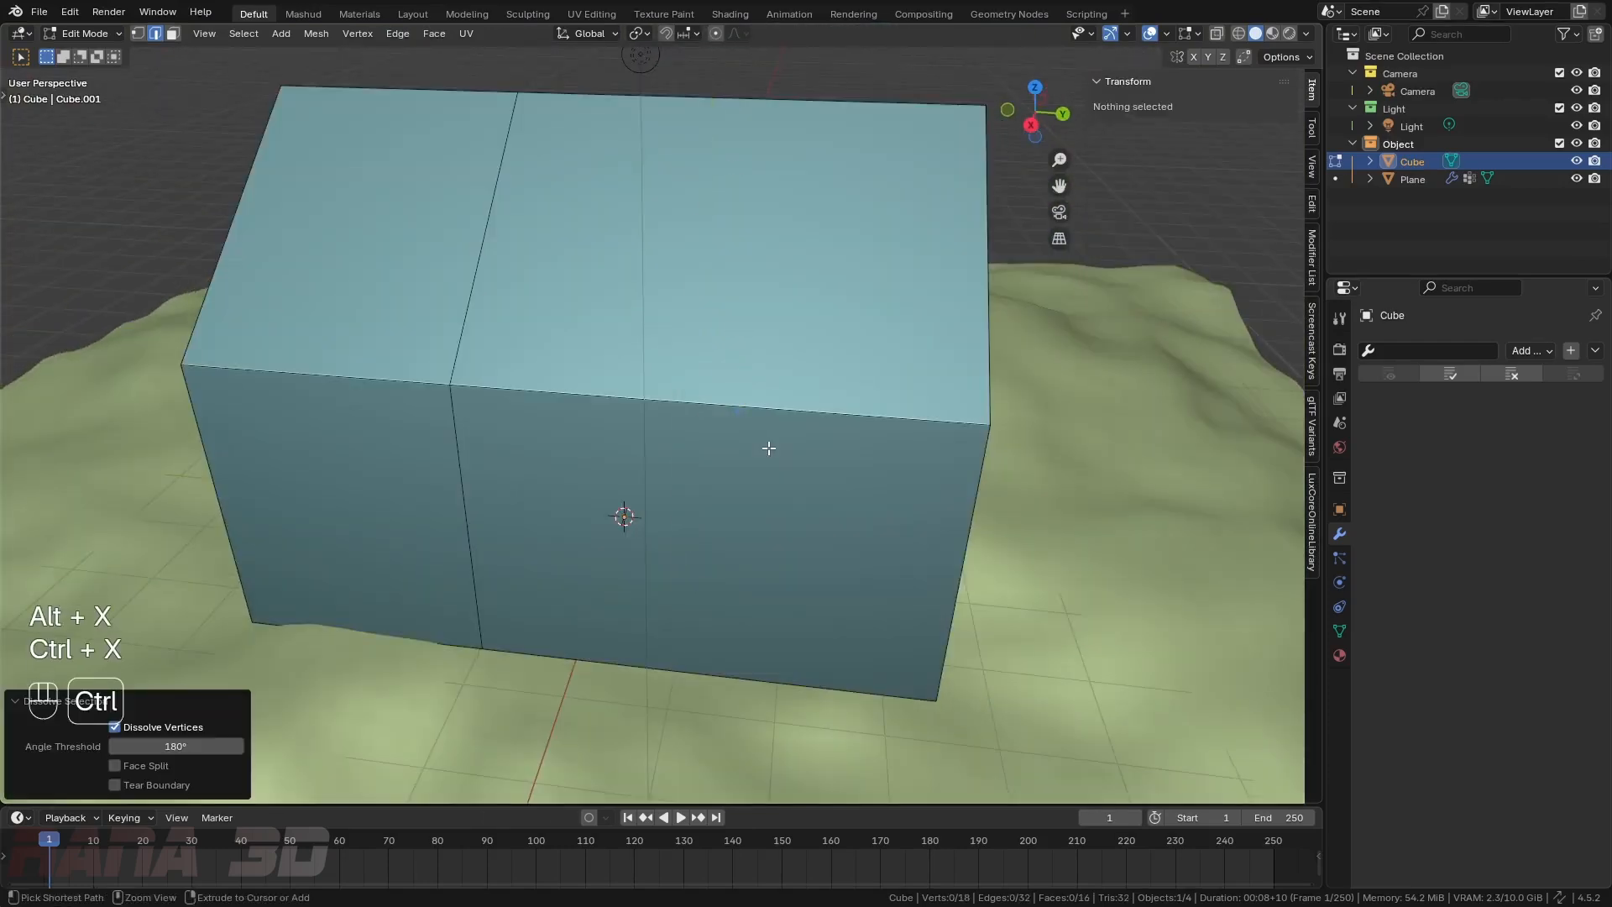
# - Select the remaining cross-wise loop on the negative Y side and delete it with the Edge Loops option
pyautogui.scroll(-4, 771, 362)
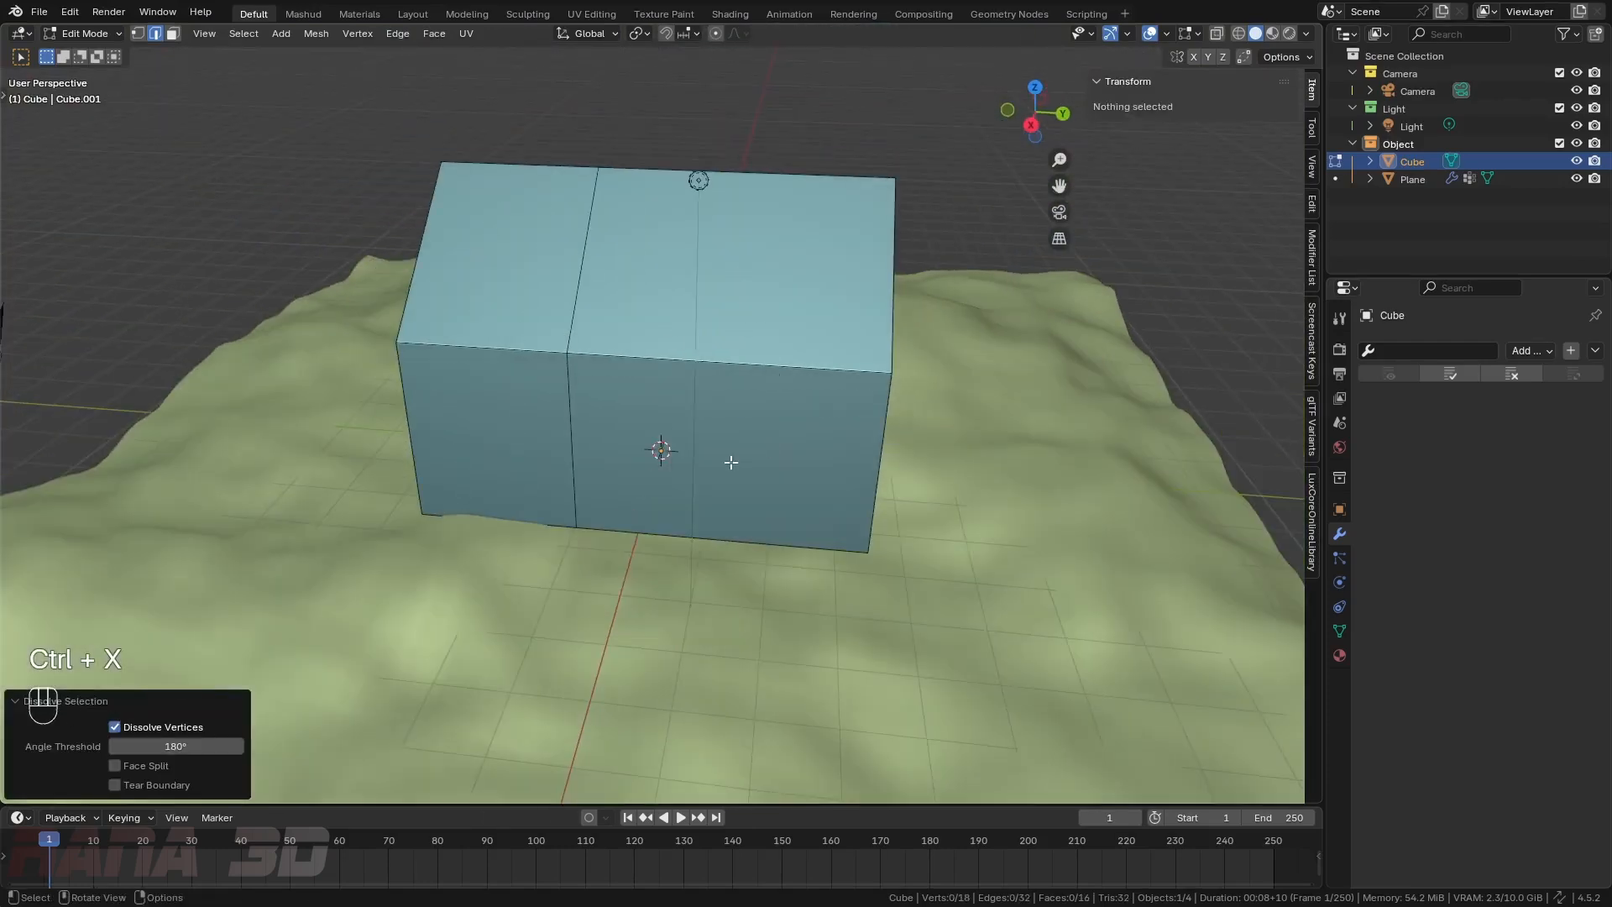
pyautogui.moveTo(773, 424); pyautogui.dragTo(761, 192, button='middle')
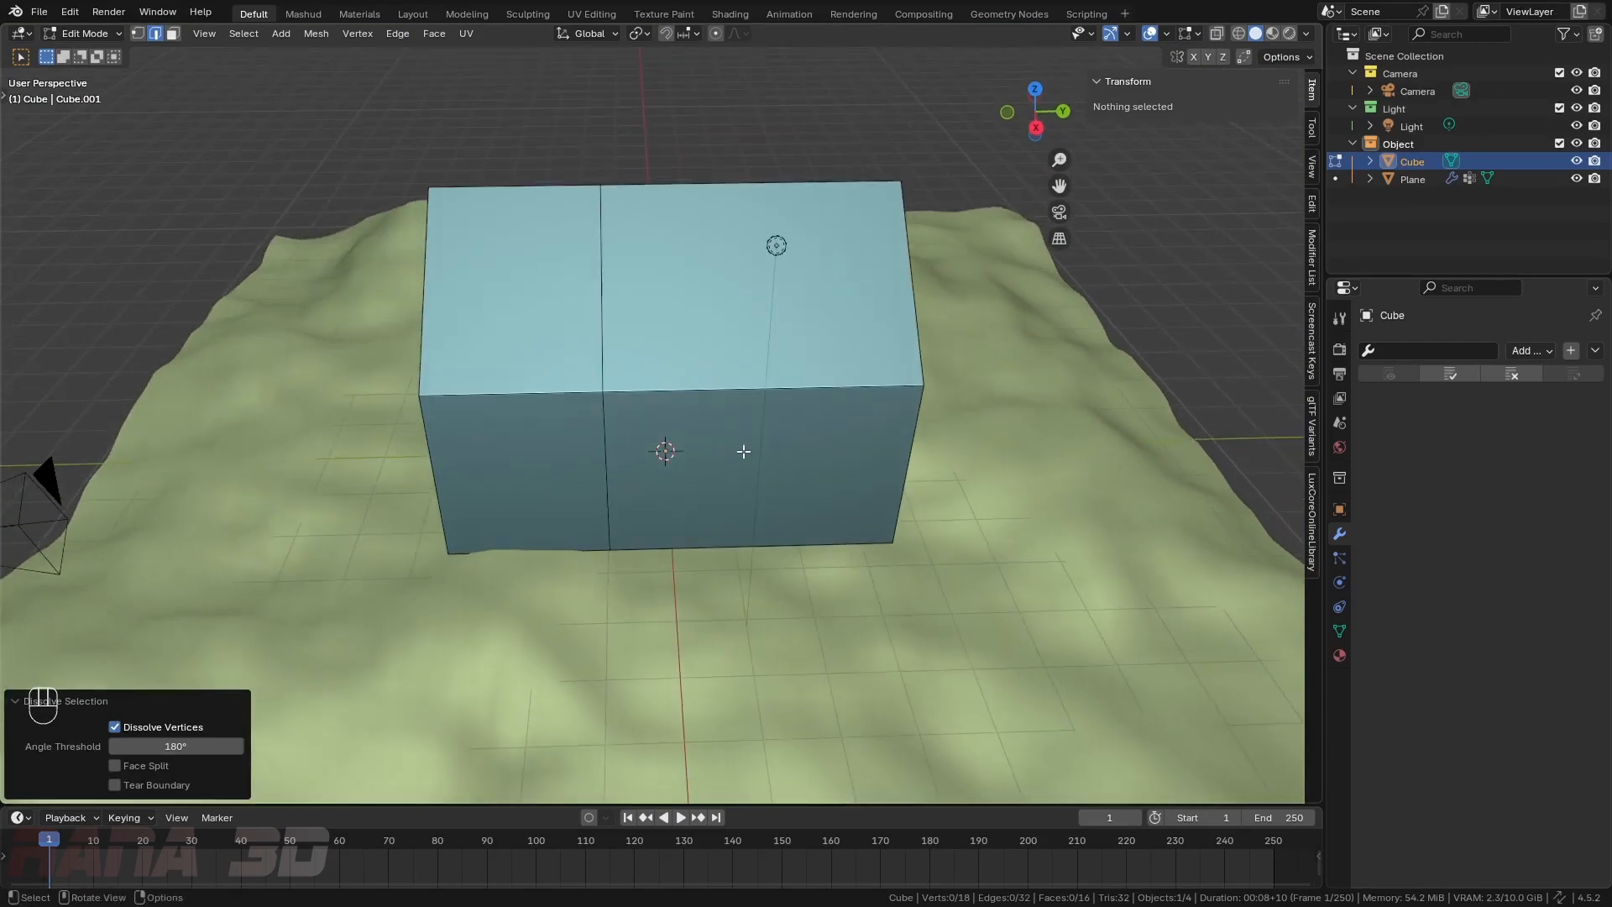
pyautogui.keyDown('alt'); pyautogui.click(609, 454); pyautogui.keyUp('alt')
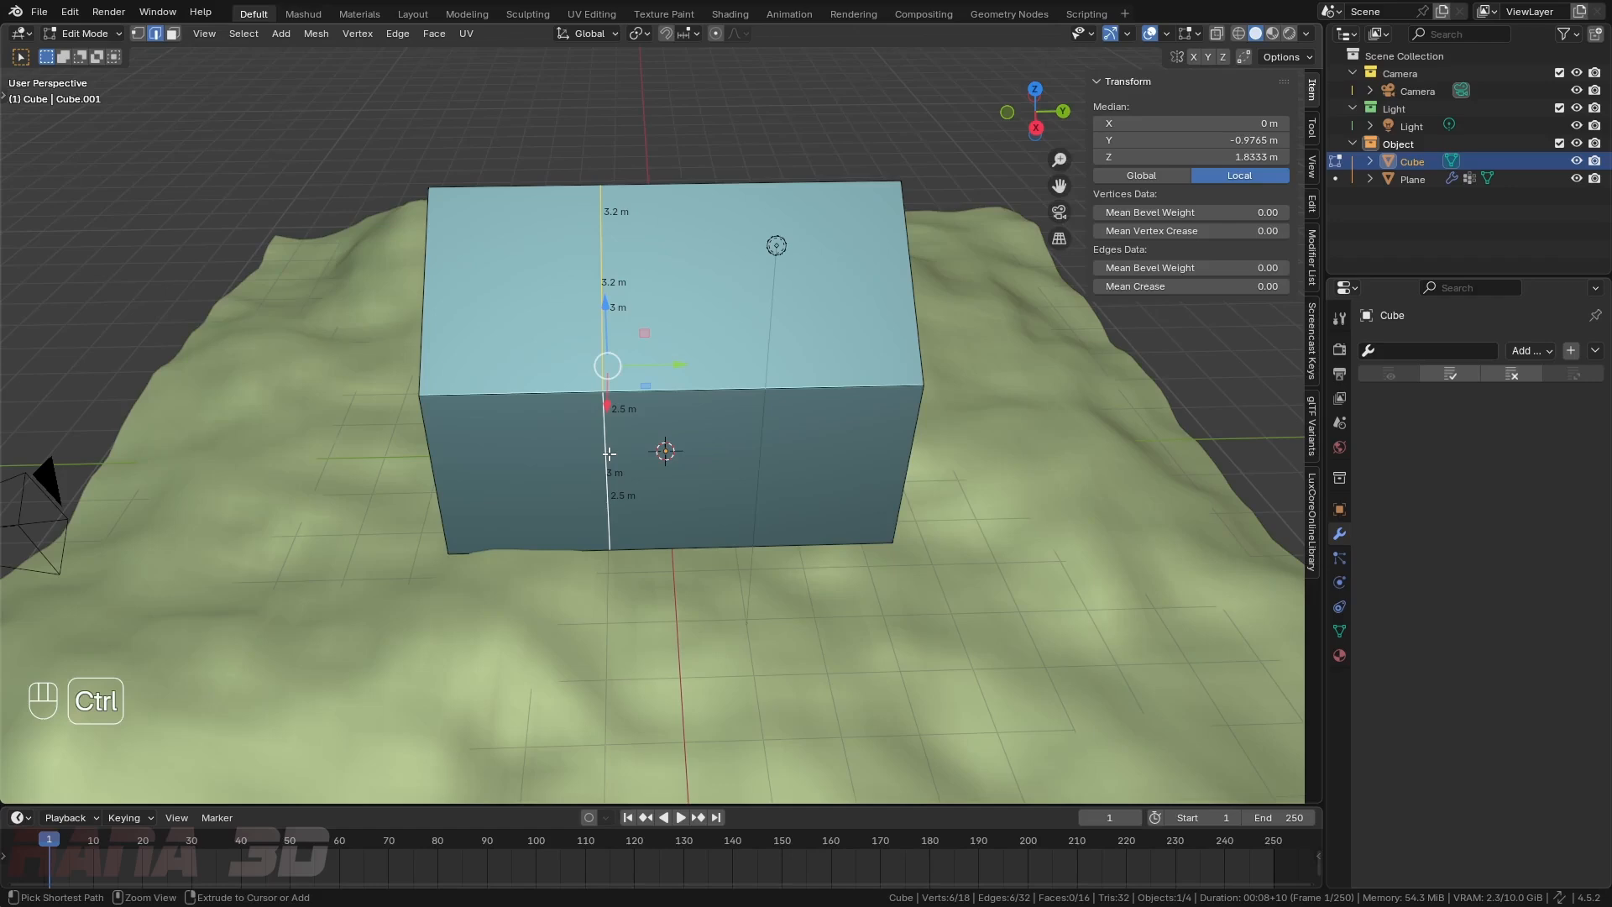
pyautogui.hotkey('ctrl', 'z')
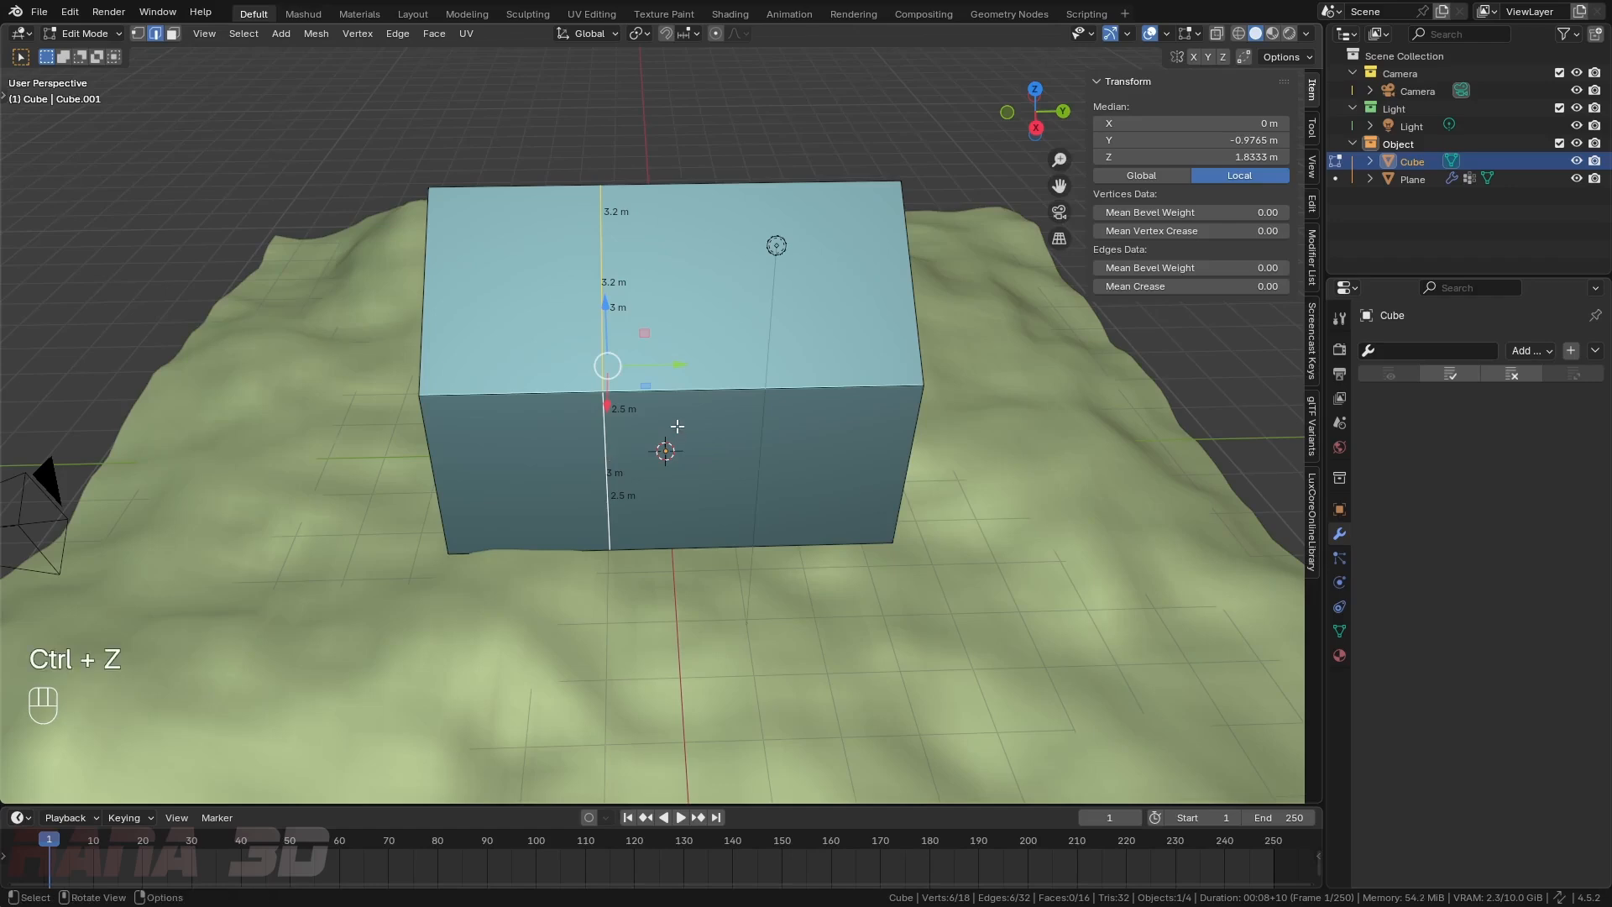
pyautogui.press('x')
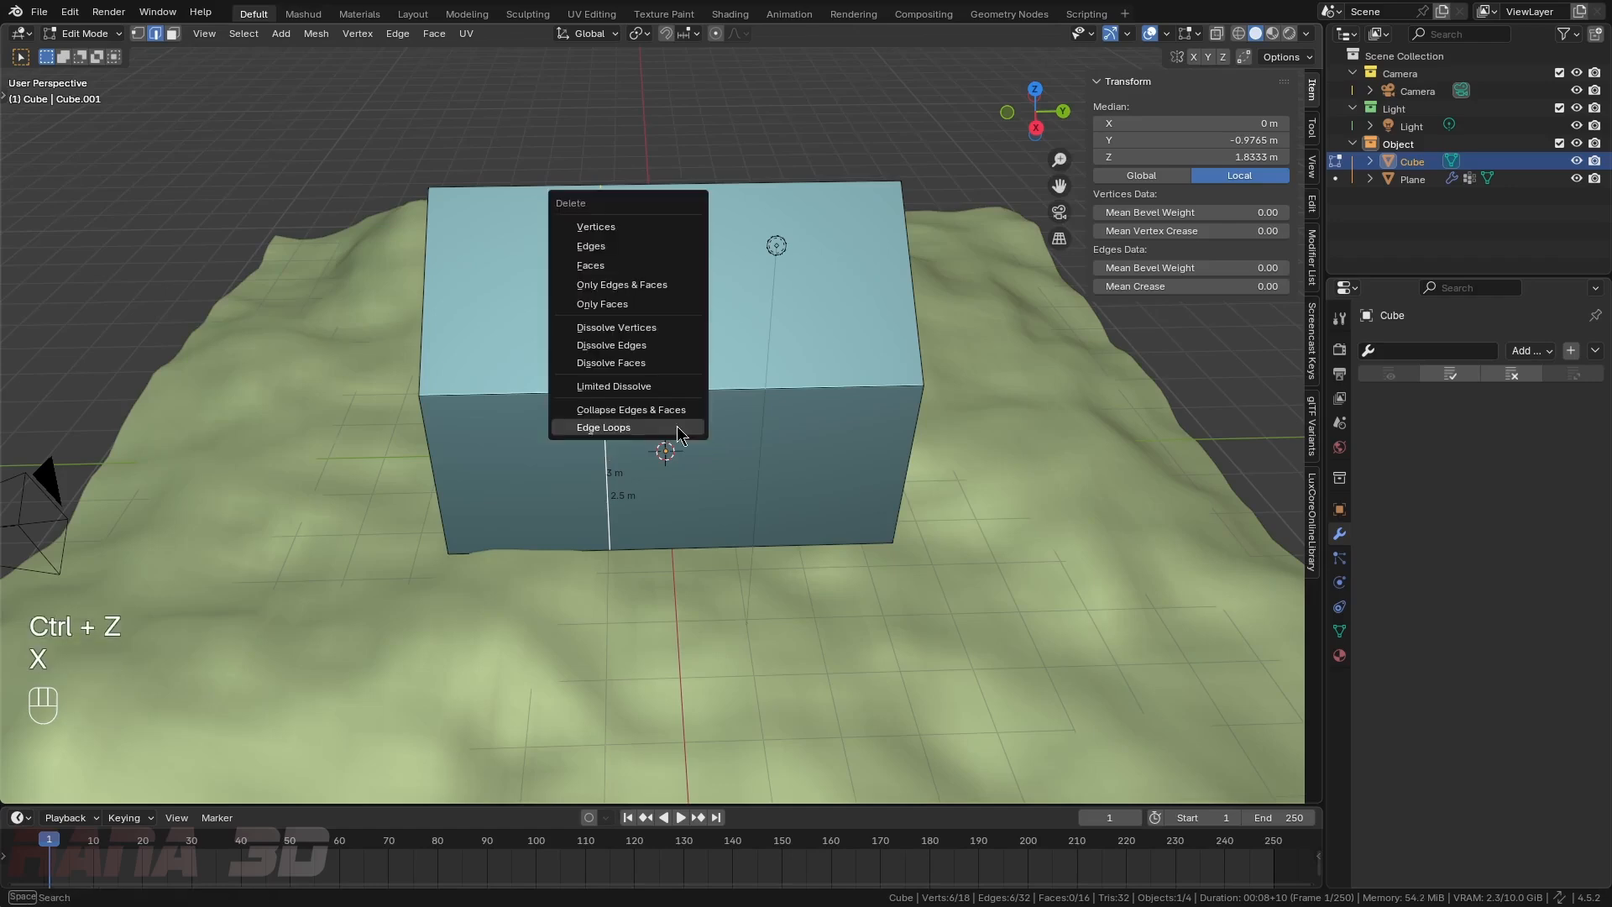
pyautogui.click(617, 429)
pyautogui.moveTo(691, 473); pyautogui.dragTo(539, 249, button='middle')
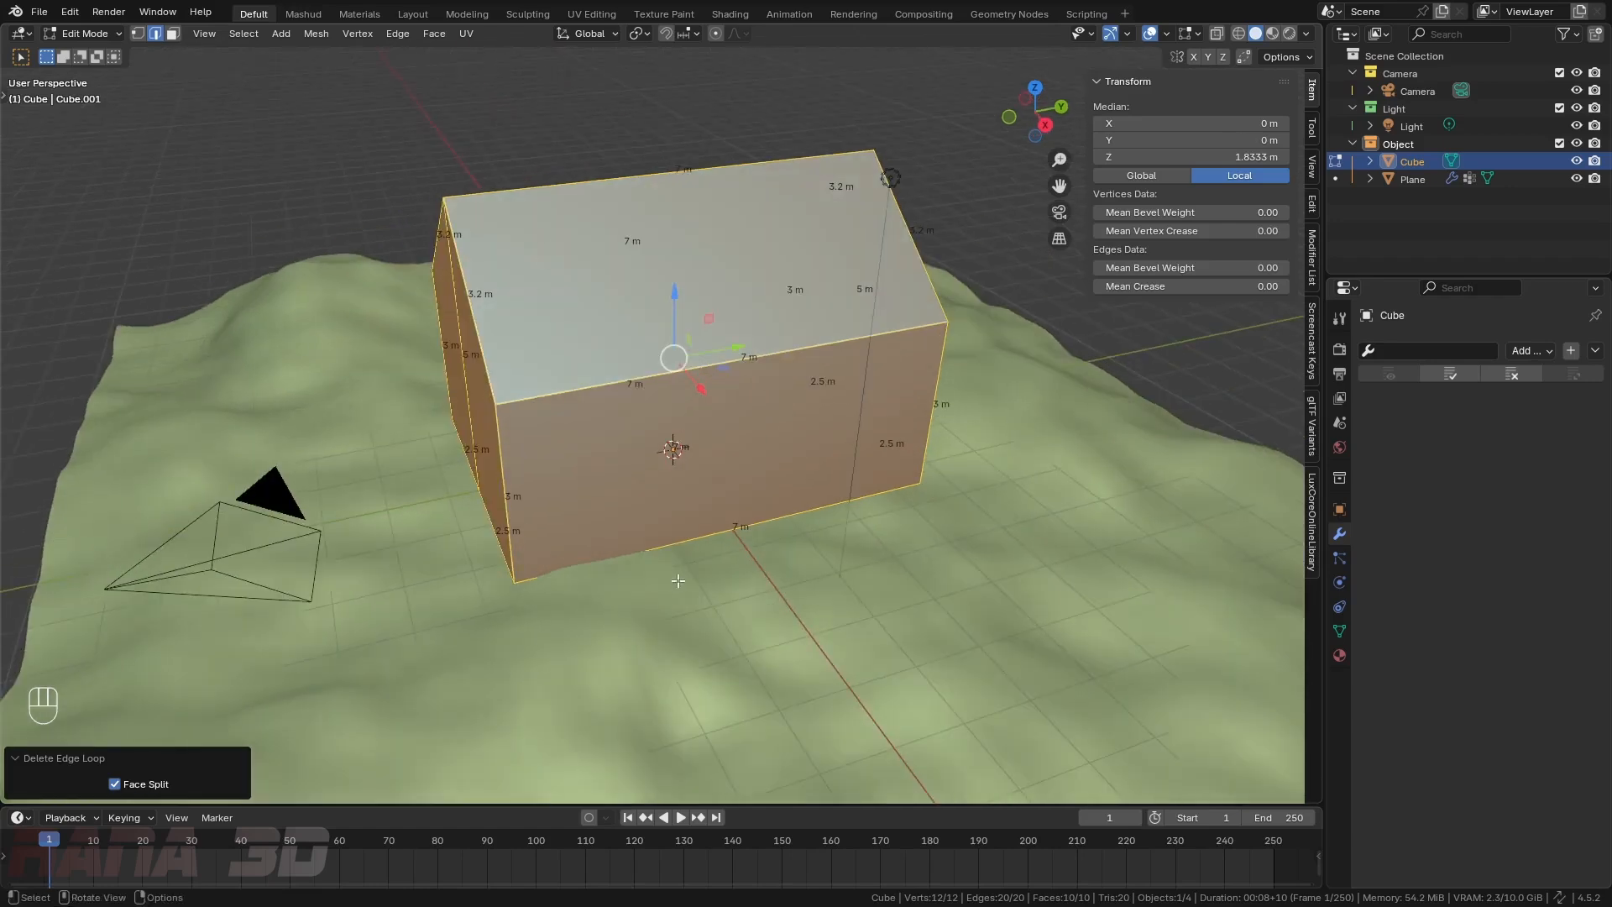
# - Add one centred loop cut across the house, perpendicular to the roof ridge
pyautogui.press('ctrl')
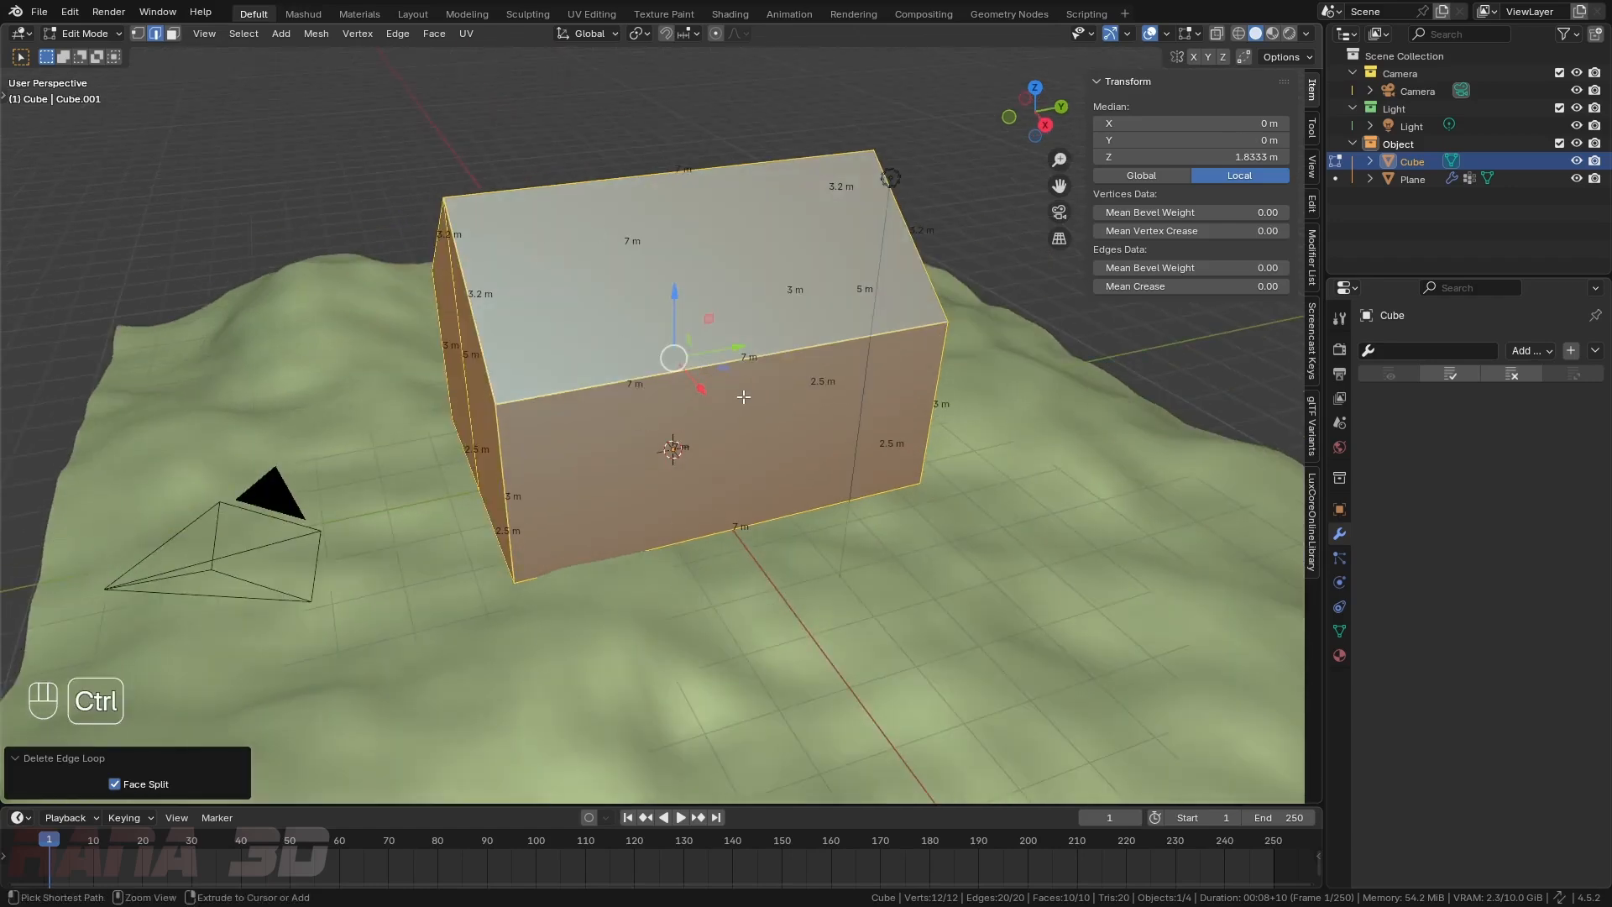
pyautogui.hotkey('ctrl', 'r')
pyautogui.click(747, 411)
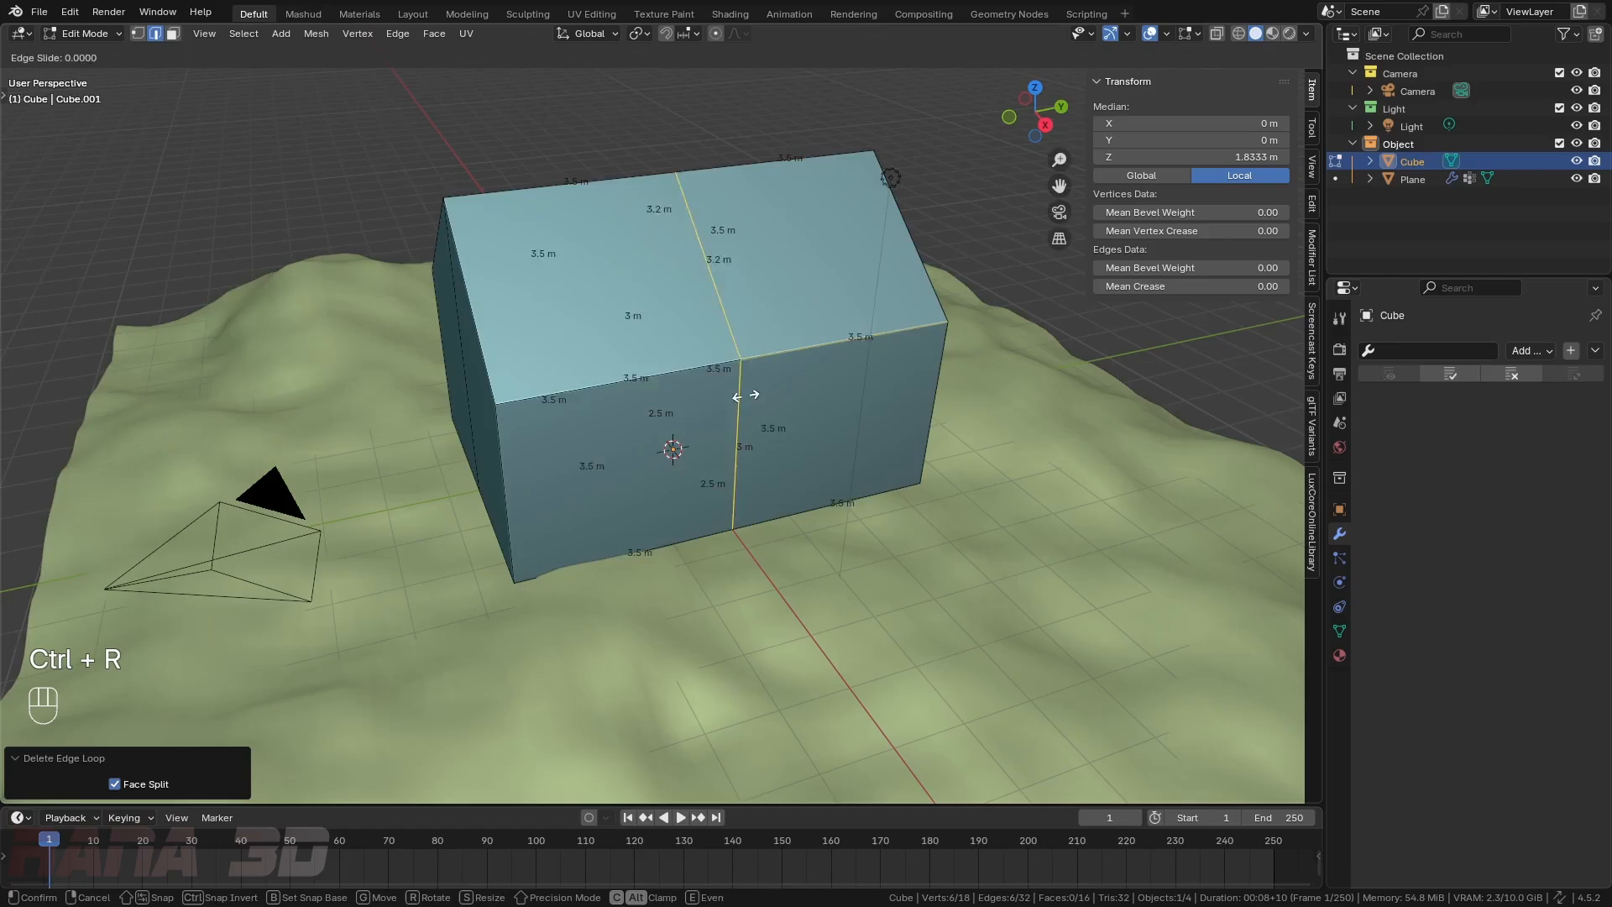
pyautogui.rightClick(768, 434)
# - Bevel the new centred loop cut into a strip with a width of about 0.514 m
pyautogui.moveTo(798, 449); pyautogui.dragTo(748, 425, button='middle')
pyautogui.scroll(1, 750, 426)
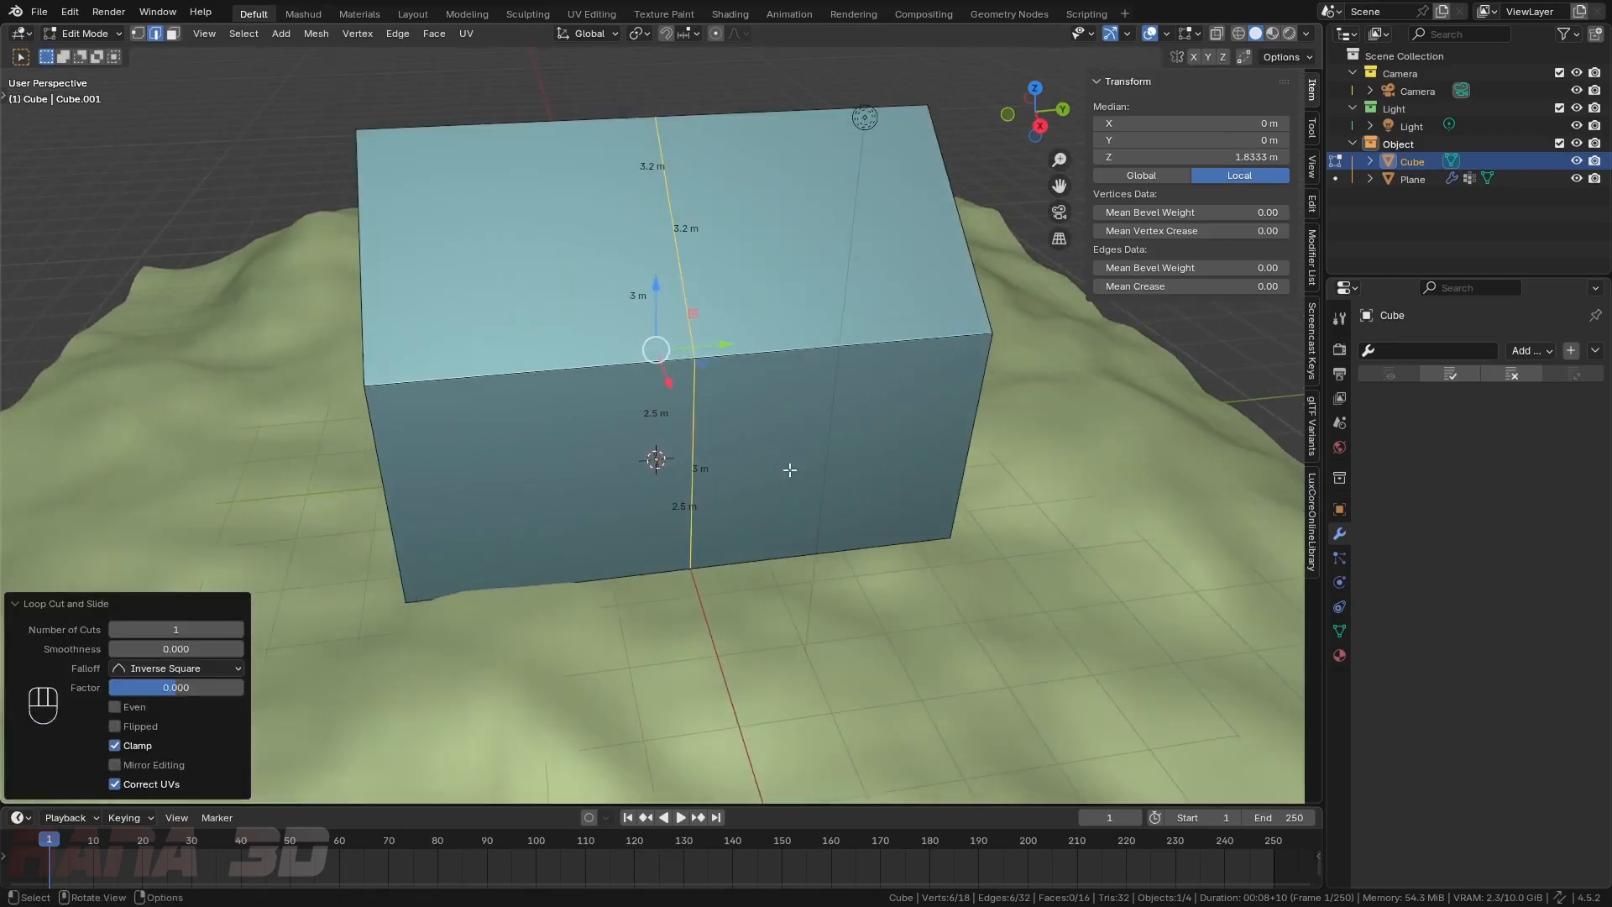
pyautogui.hotkey('ctrl', 'b')
pyautogui.click(838, 463)
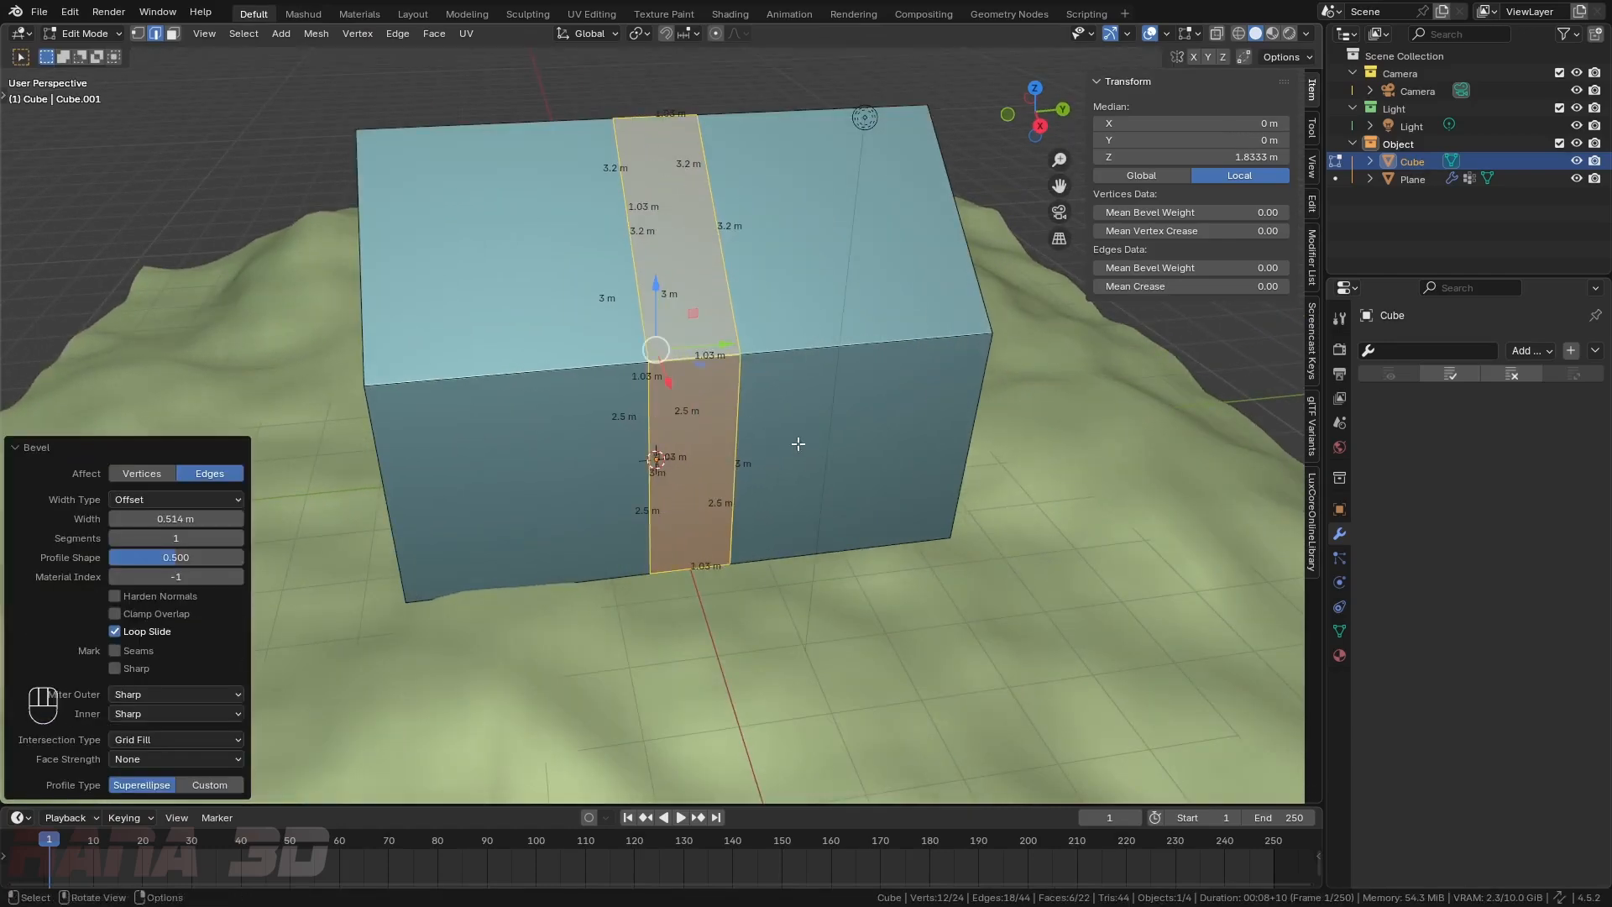
# - Add one horizontal loop cut around the house walls with a slide factor of 0, and enable Auto Merge Vertices
pyautogui.moveTo(799, 442); pyautogui.dragTo(792, 425, button='middle')
pyautogui.hotkey('ctrl', 'r')
pyautogui.click(726, 395)
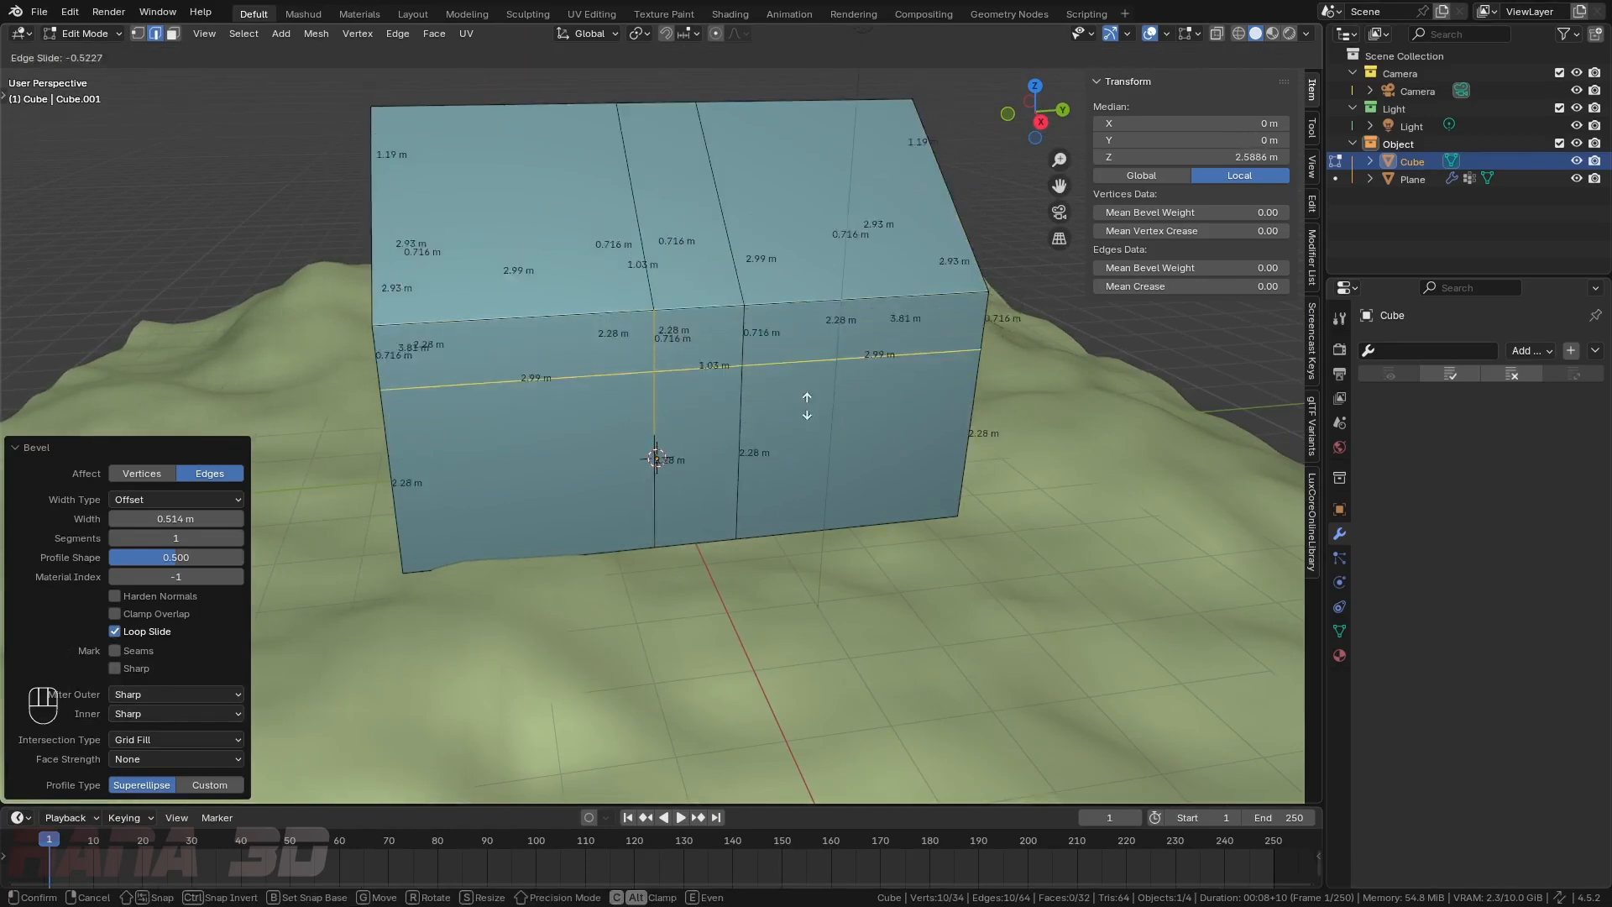
pyautogui.click(807, 432)
pyautogui.moveTo(807, 433); pyautogui.dragTo(966, 403, button='middle')
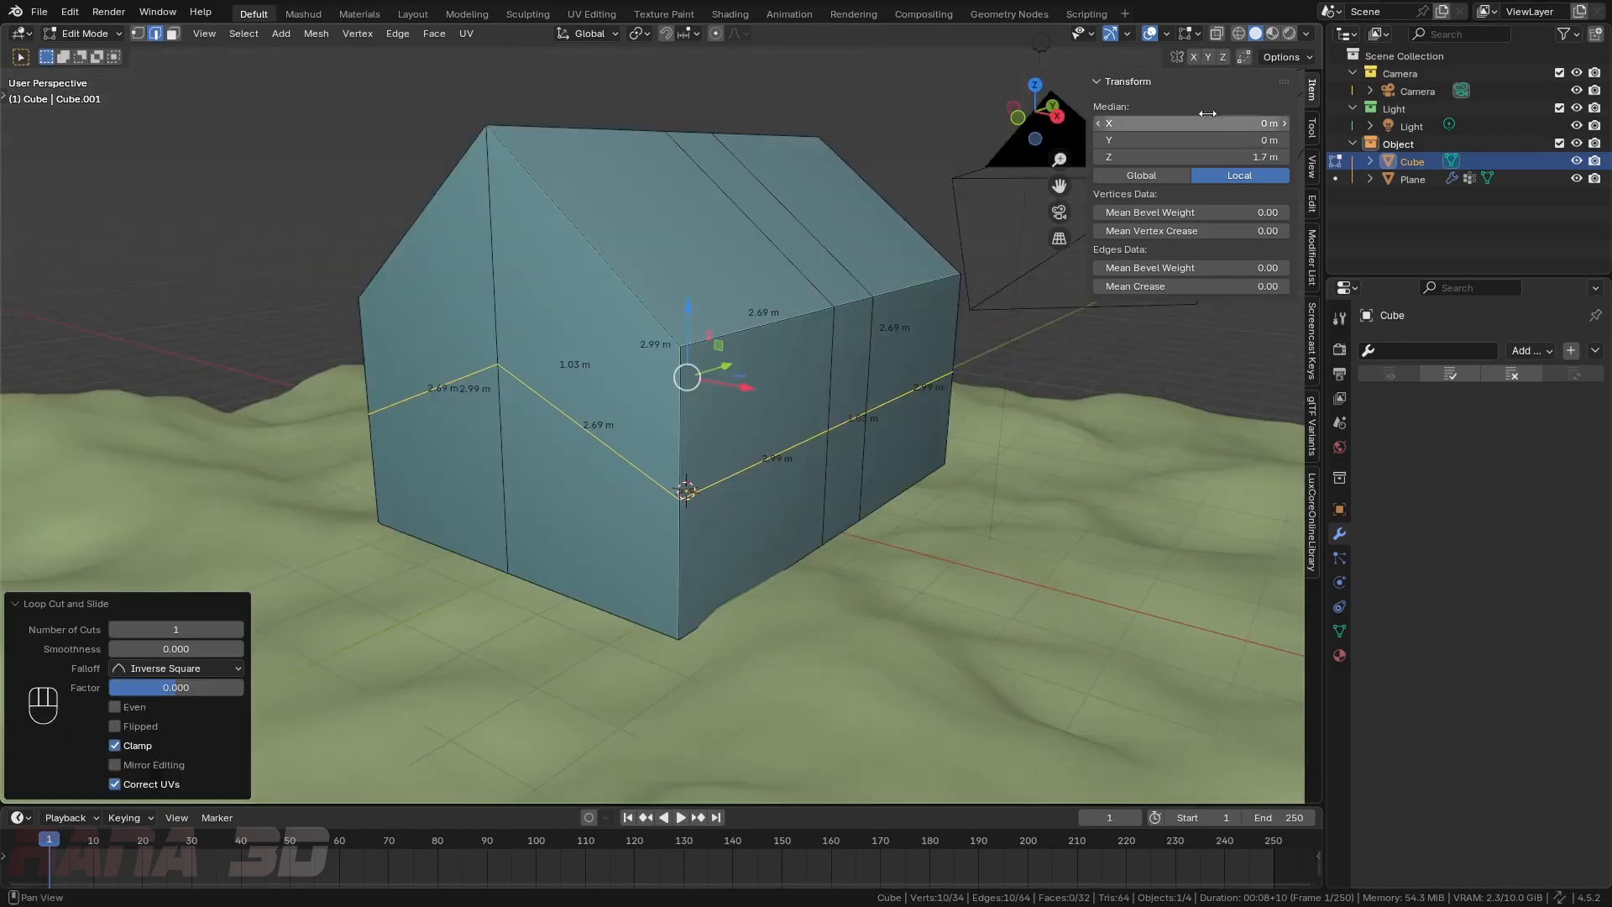
pyautogui.click(1246, 57)
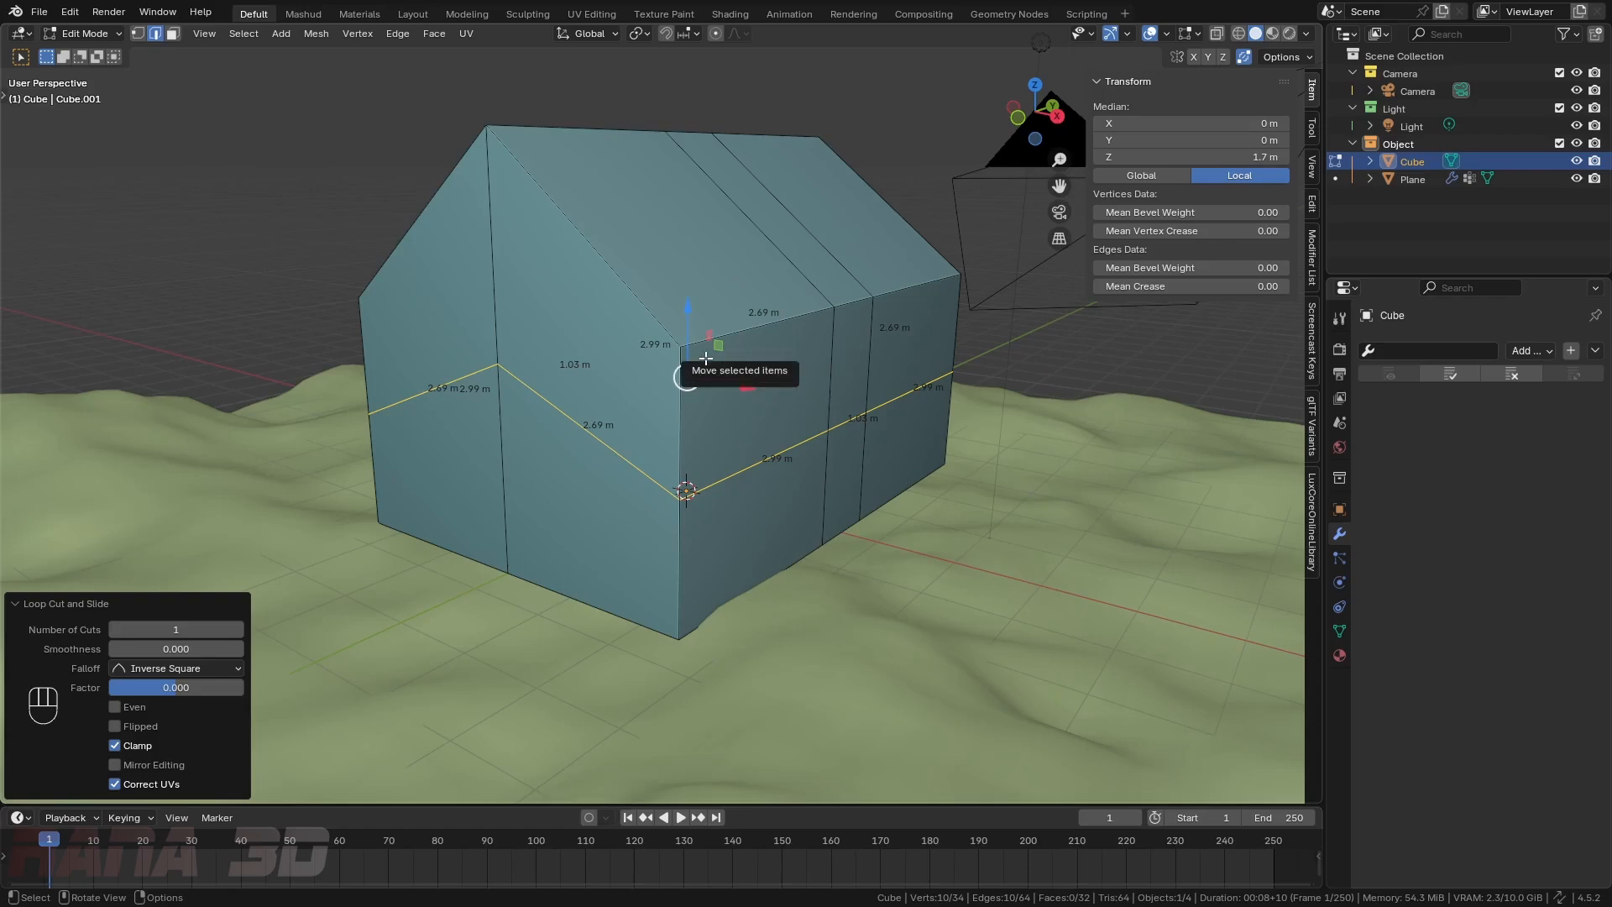
# - Select both eave corner vertices of the negative Y gable and Knife a straight cut between them, starting from the negative X corner
pyautogui.moveTo(705, 361); pyautogui.dragTo(781, 437, button='middle')
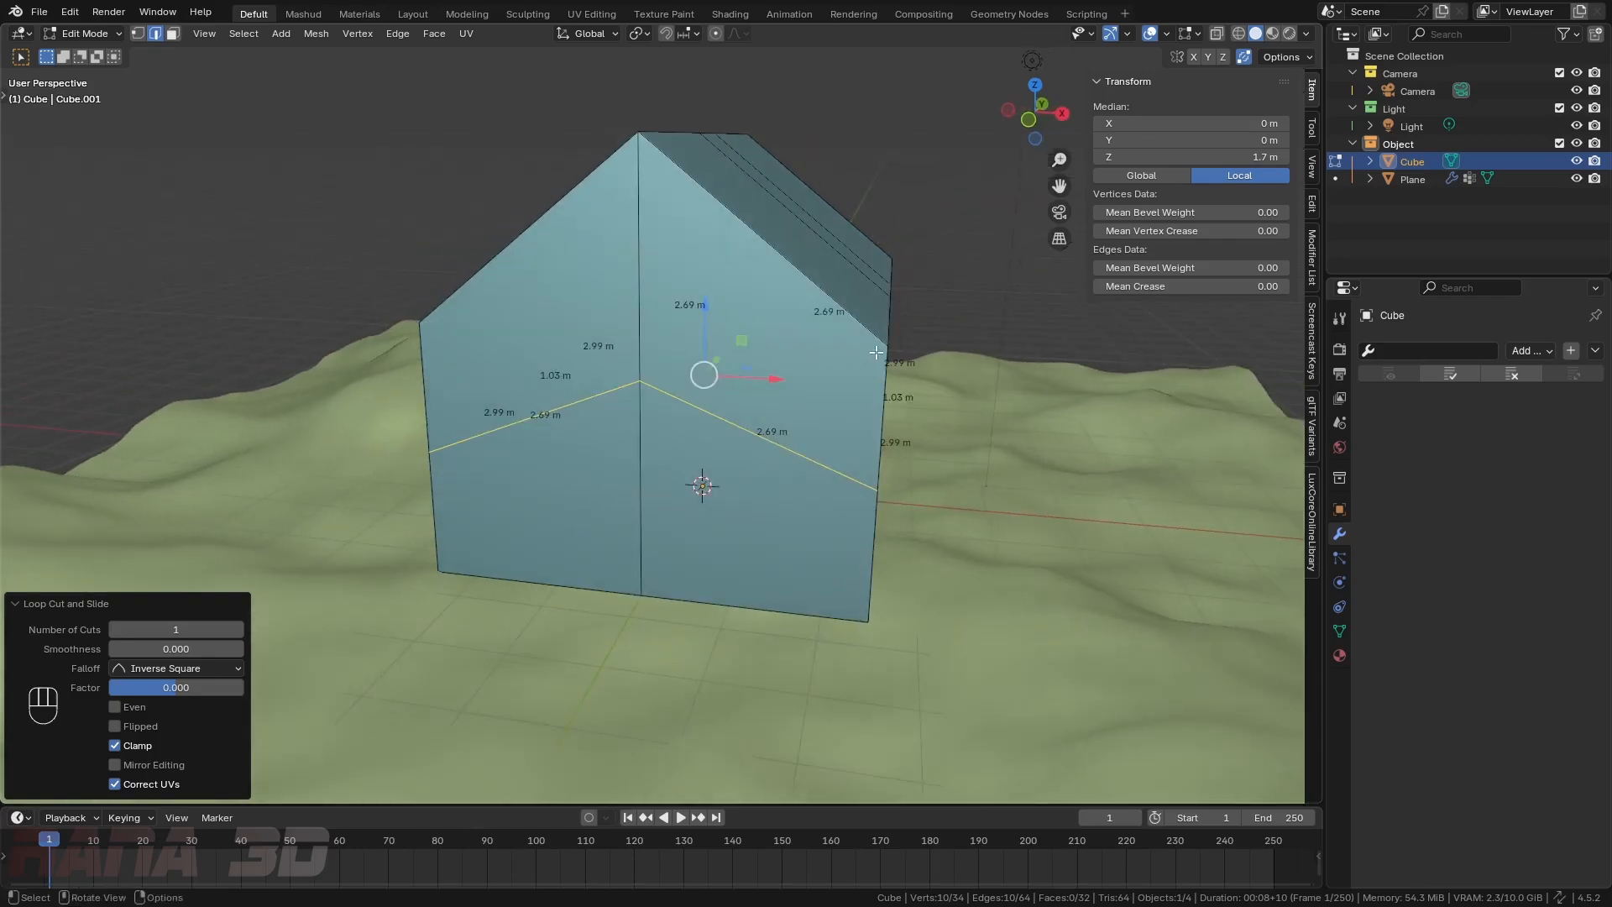
pyautogui.click(420, 321)
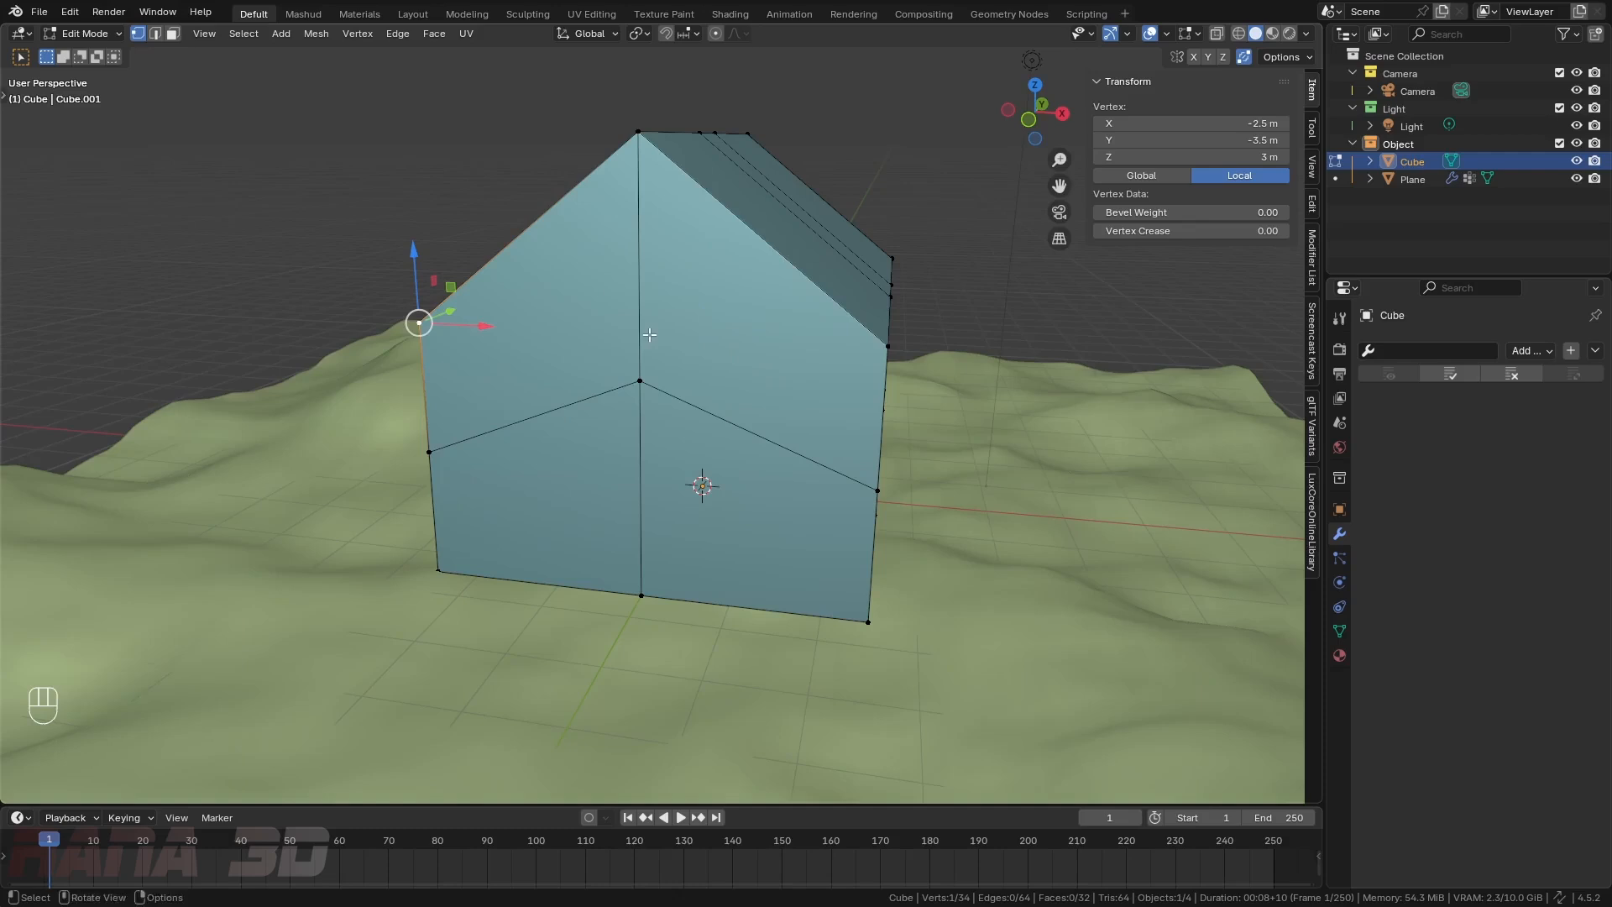
pyautogui.keyDown('shift'); pyautogui.click(888, 345); pyautogui.keyUp('shift')
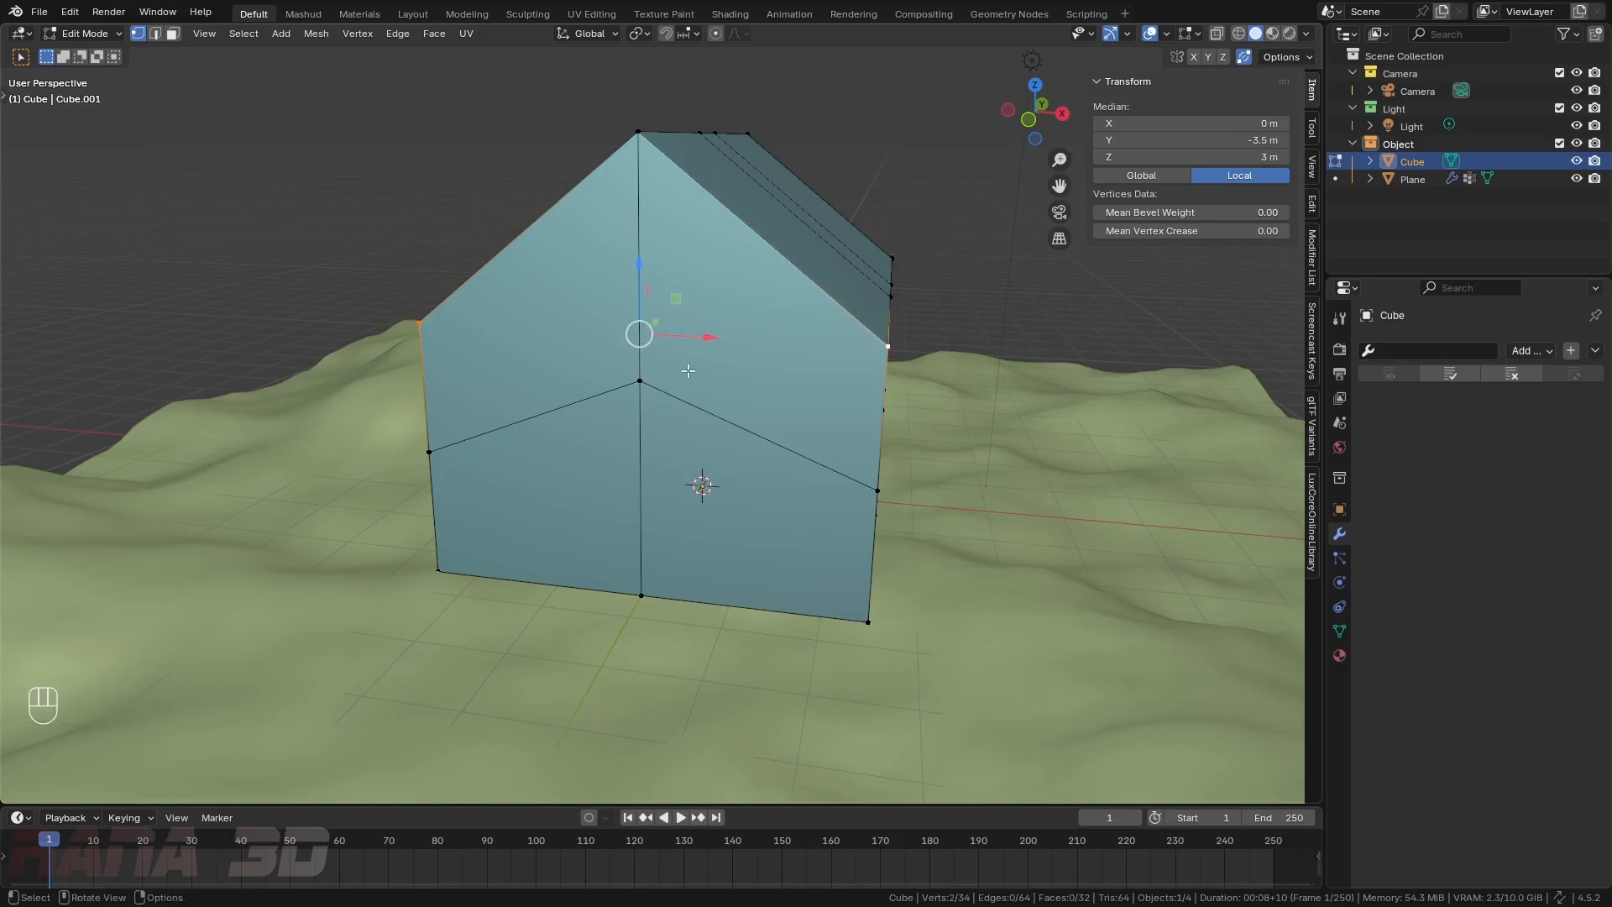
pyautogui.press('k')
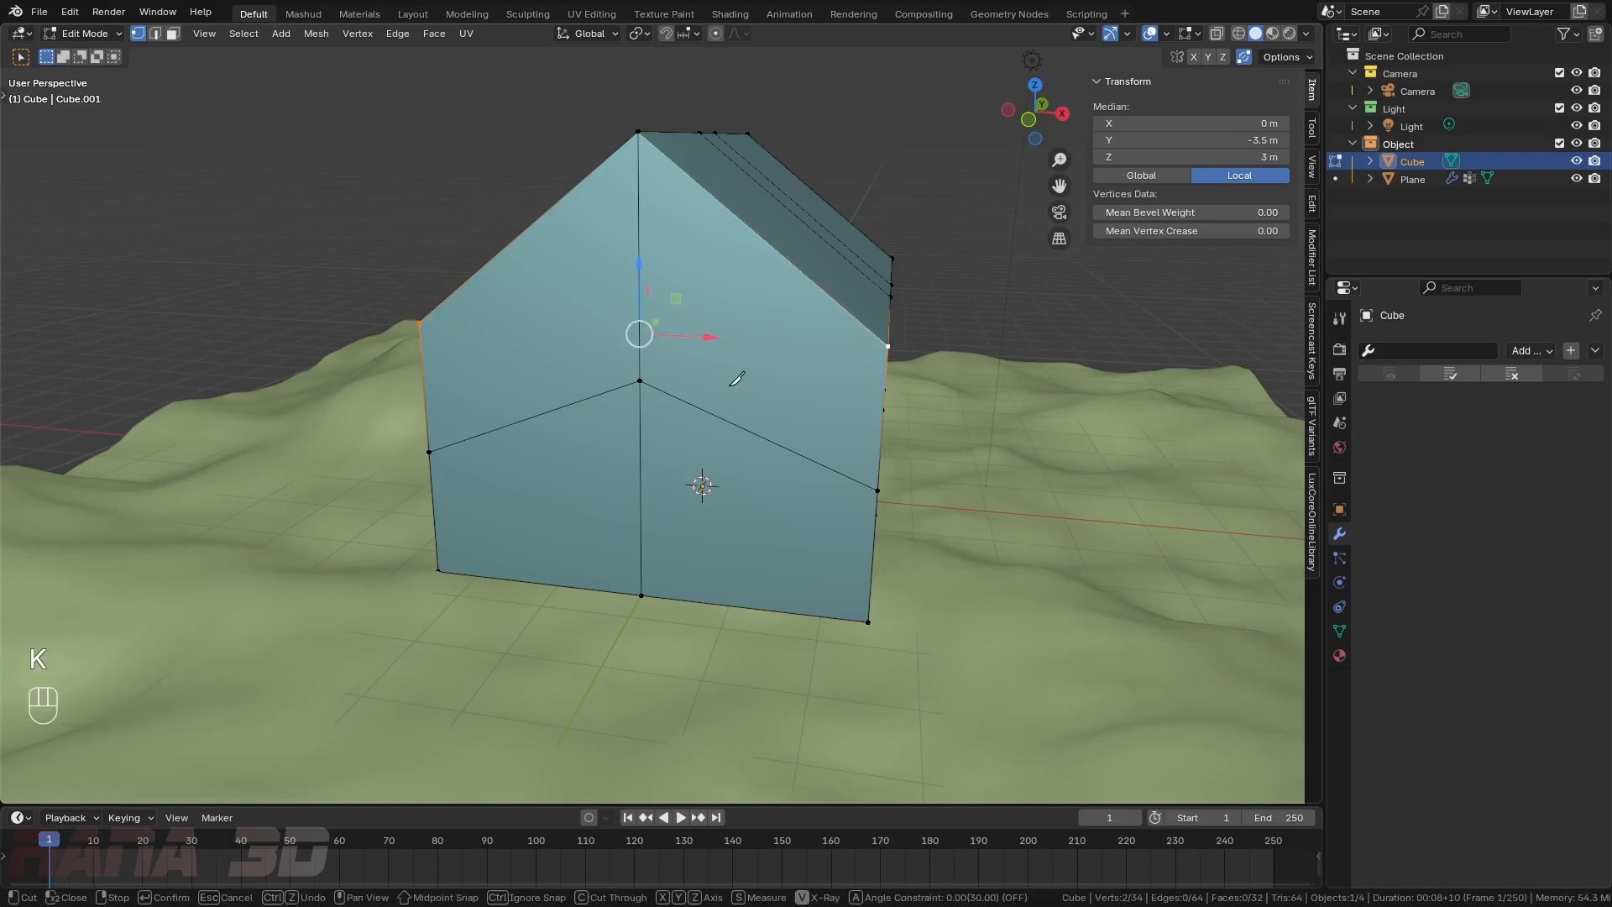
pyautogui.click(419, 322)
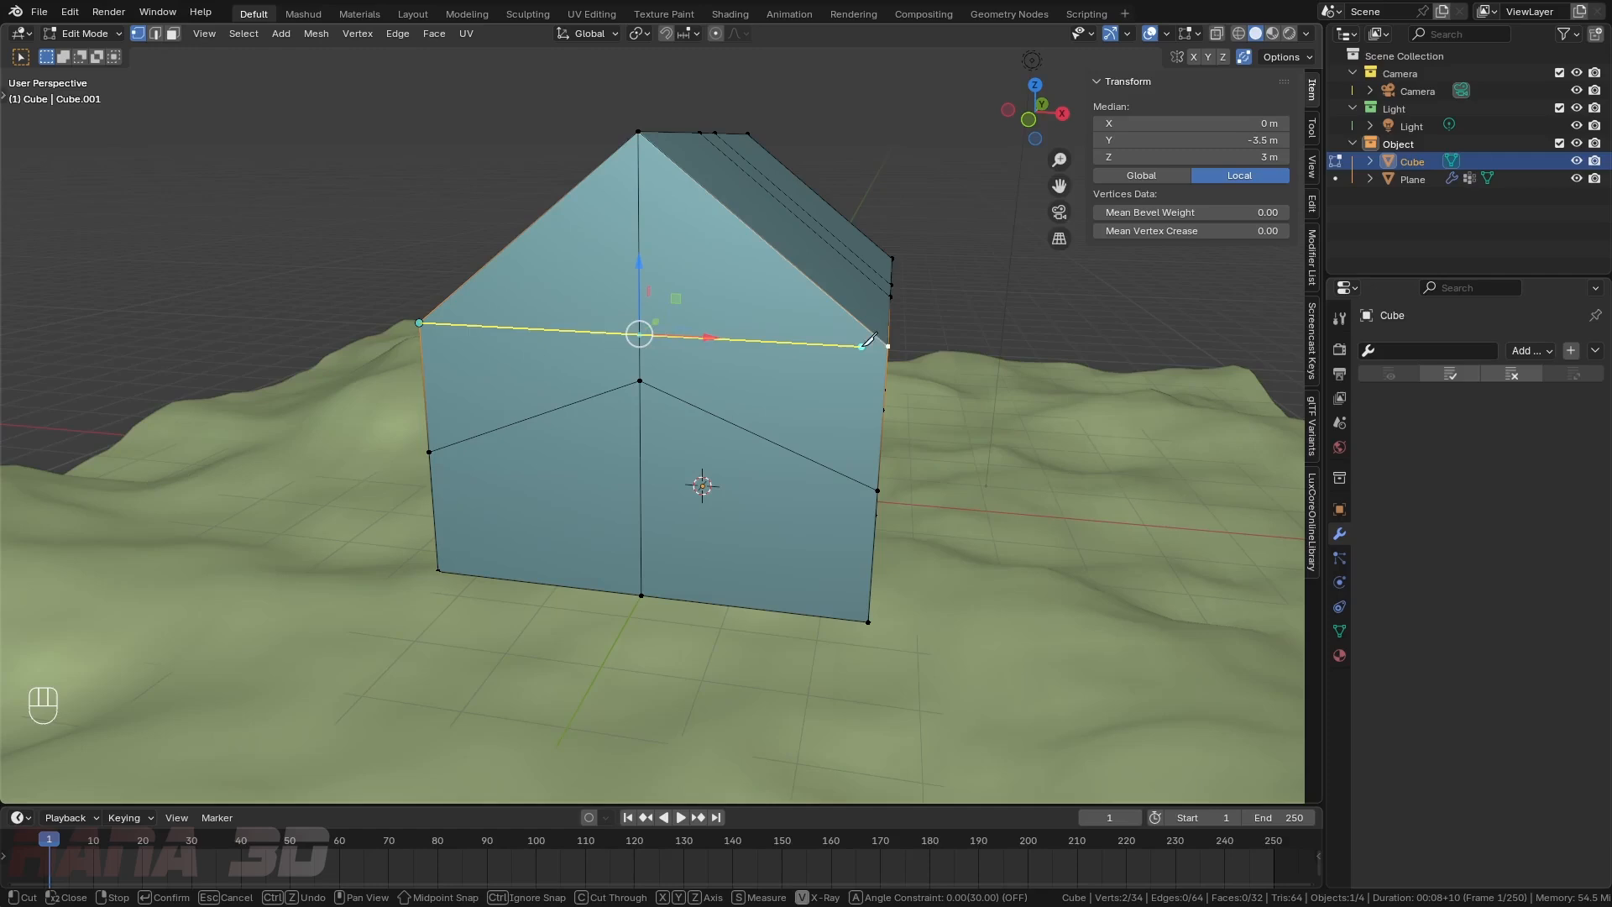
# - Try a Knife cut straight across the front gable wall between the two eave corners, and undo it
pyautogui.click(890, 341)
pyautogui.press('Return')
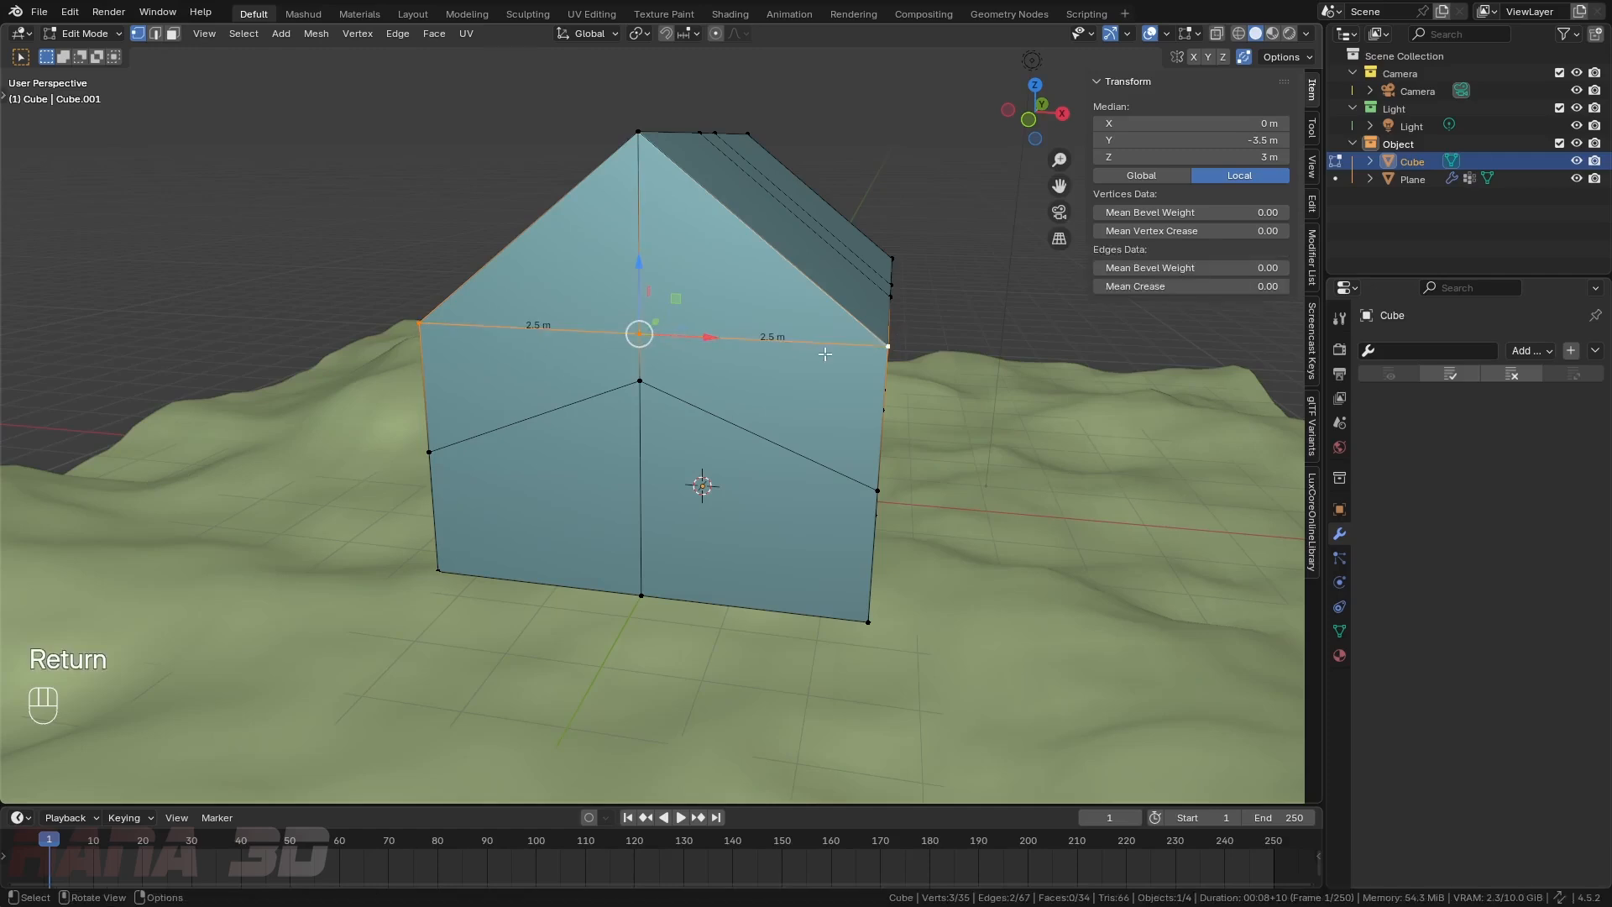
pyautogui.moveTo(624, 361); pyautogui.dragTo(730, 360, button='middle')
pyautogui.moveTo(966, 390); pyautogui.dragTo(872, 406, button='middle')
pyautogui.hotkey('ctrl', 'z')
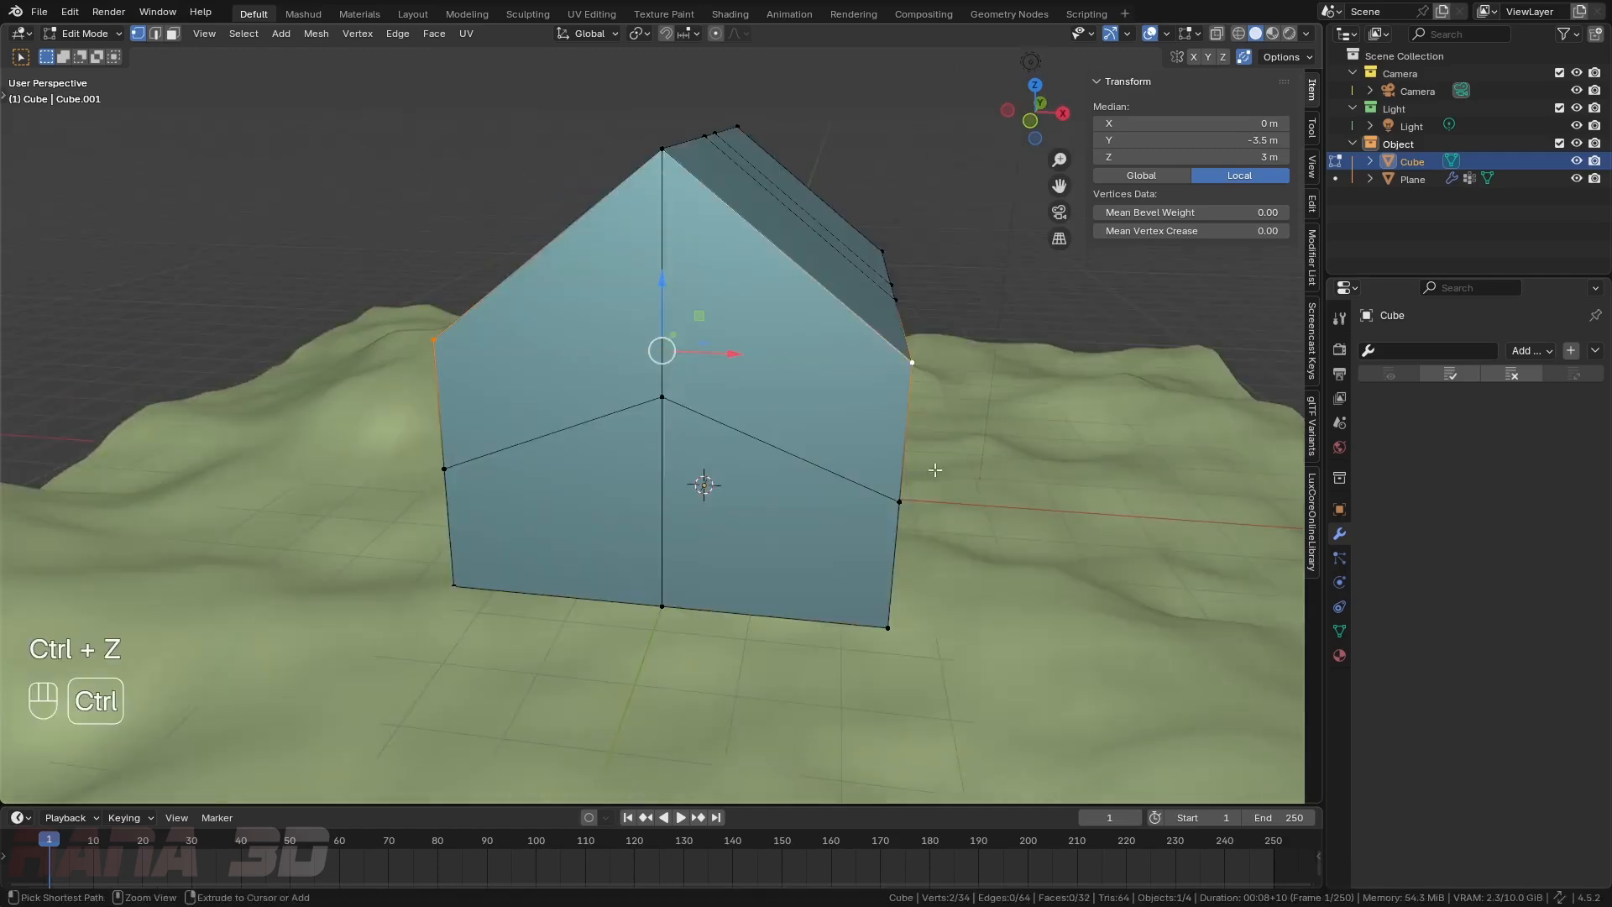
# - Select the horizontal edge loop running around the middle of the house walls
pyautogui.moveTo(934, 470); pyautogui.dragTo(823, 470, button='middle')
pyautogui.keyDown('alt'); pyautogui.click(669, 472); pyautogui.keyUp('alt')
pyautogui.moveTo(669, 473); pyautogui.dragTo(718, 486, button='middle')
pyautogui.moveTo(833, 470); pyautogui.dragTo(808, 471, button='middle')
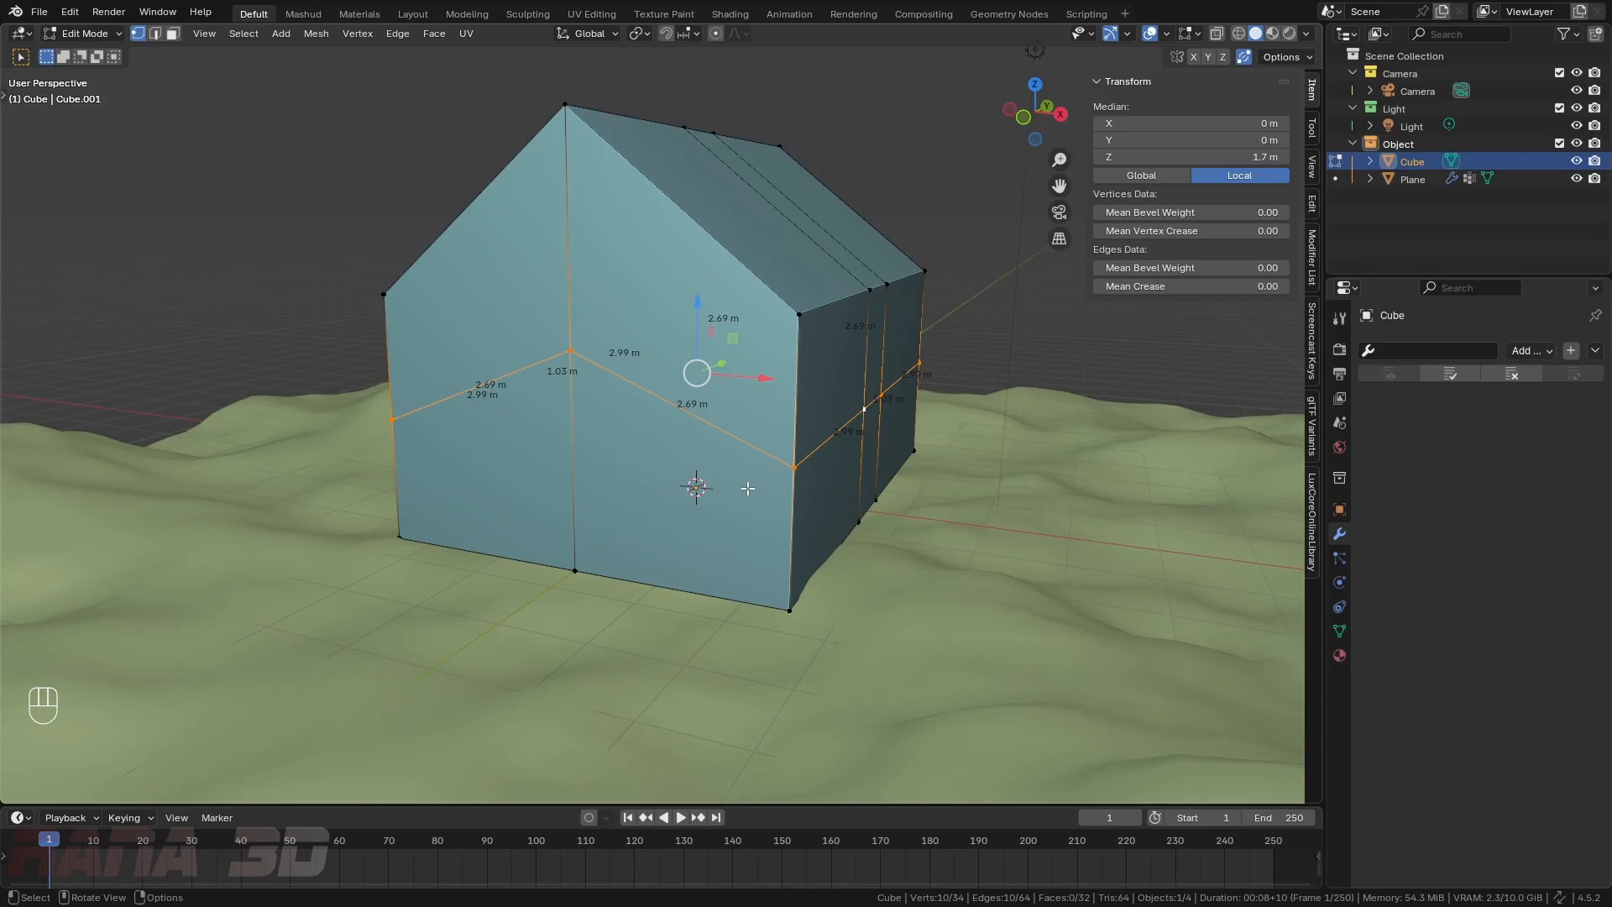
# - Try sliding the selected wall loop up to the eaves with Even and Flipped edge sliding, and undo the slide
pyautogui.press('g')
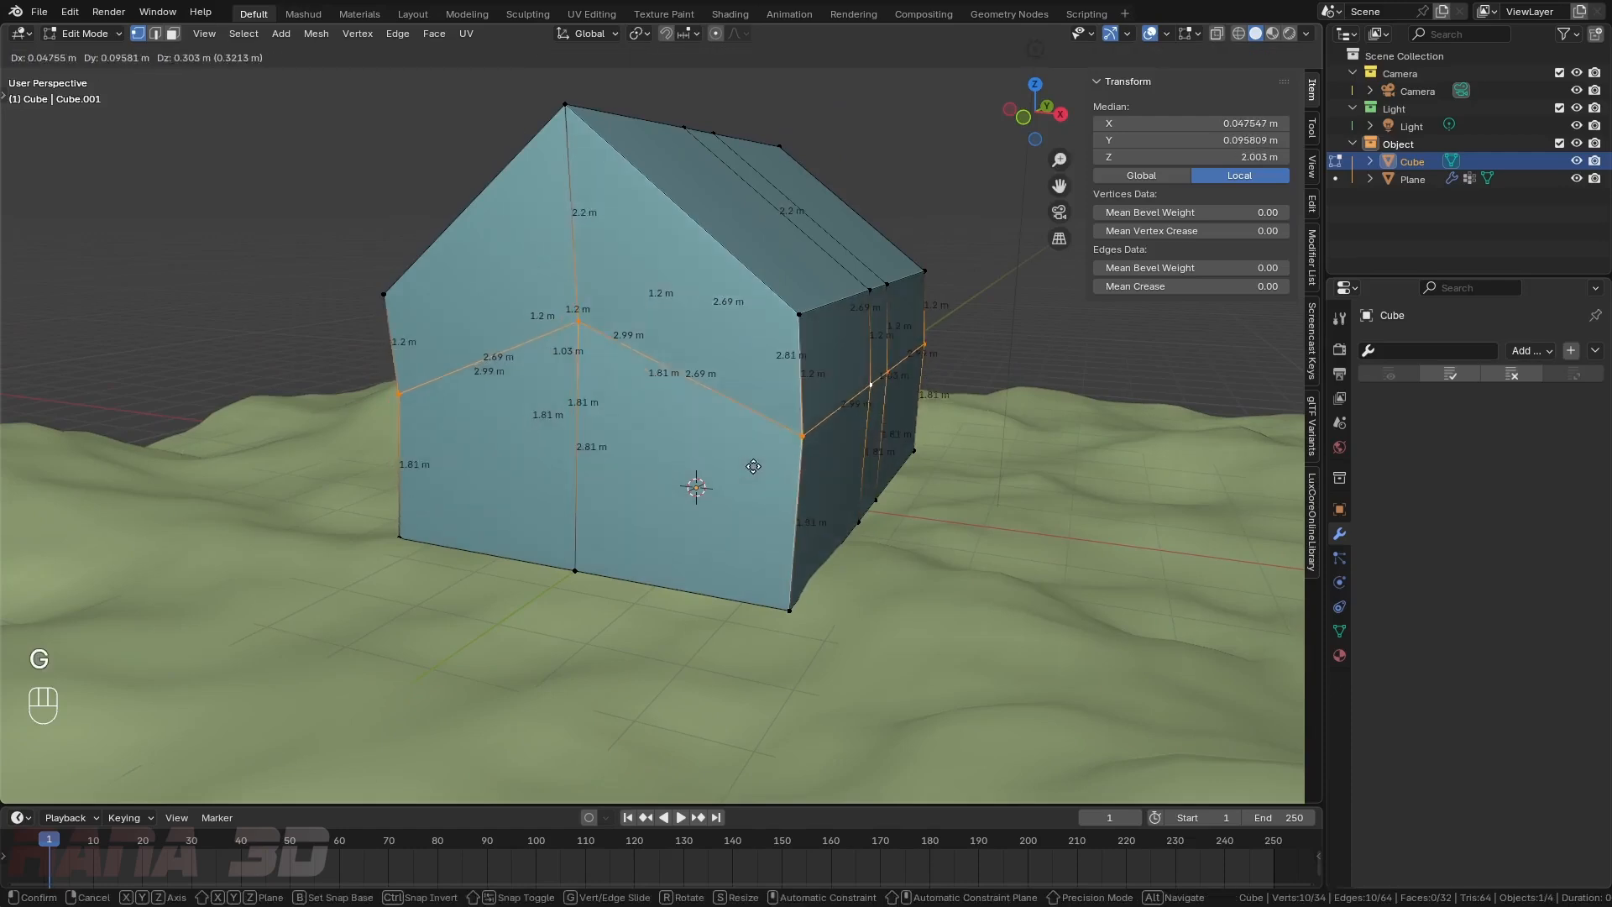
pyautogui.press('g')
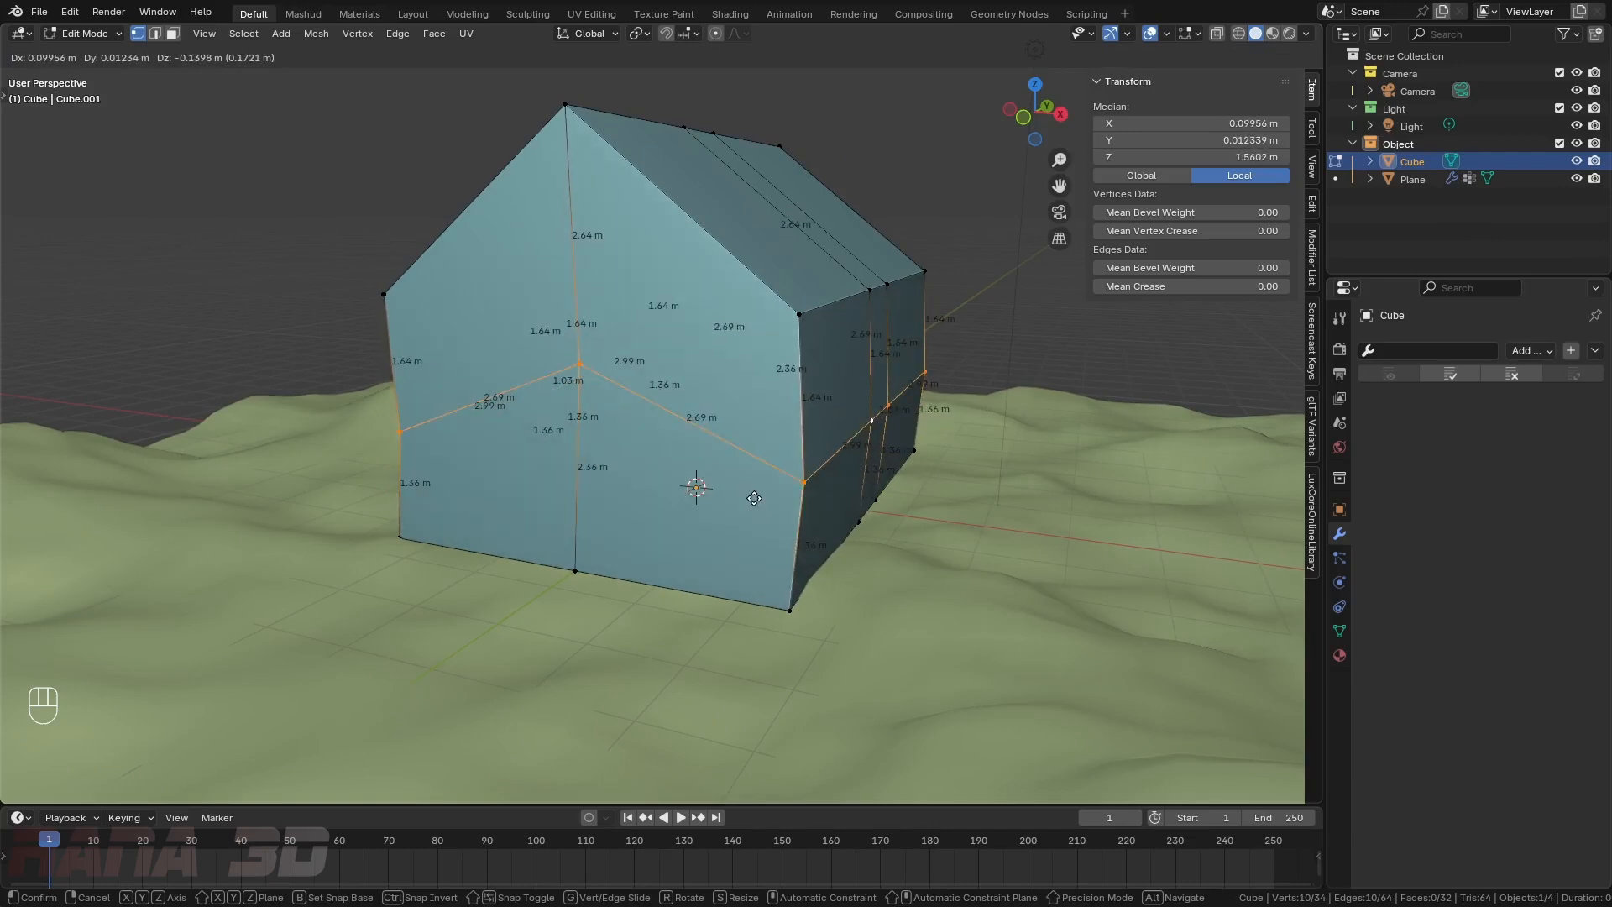
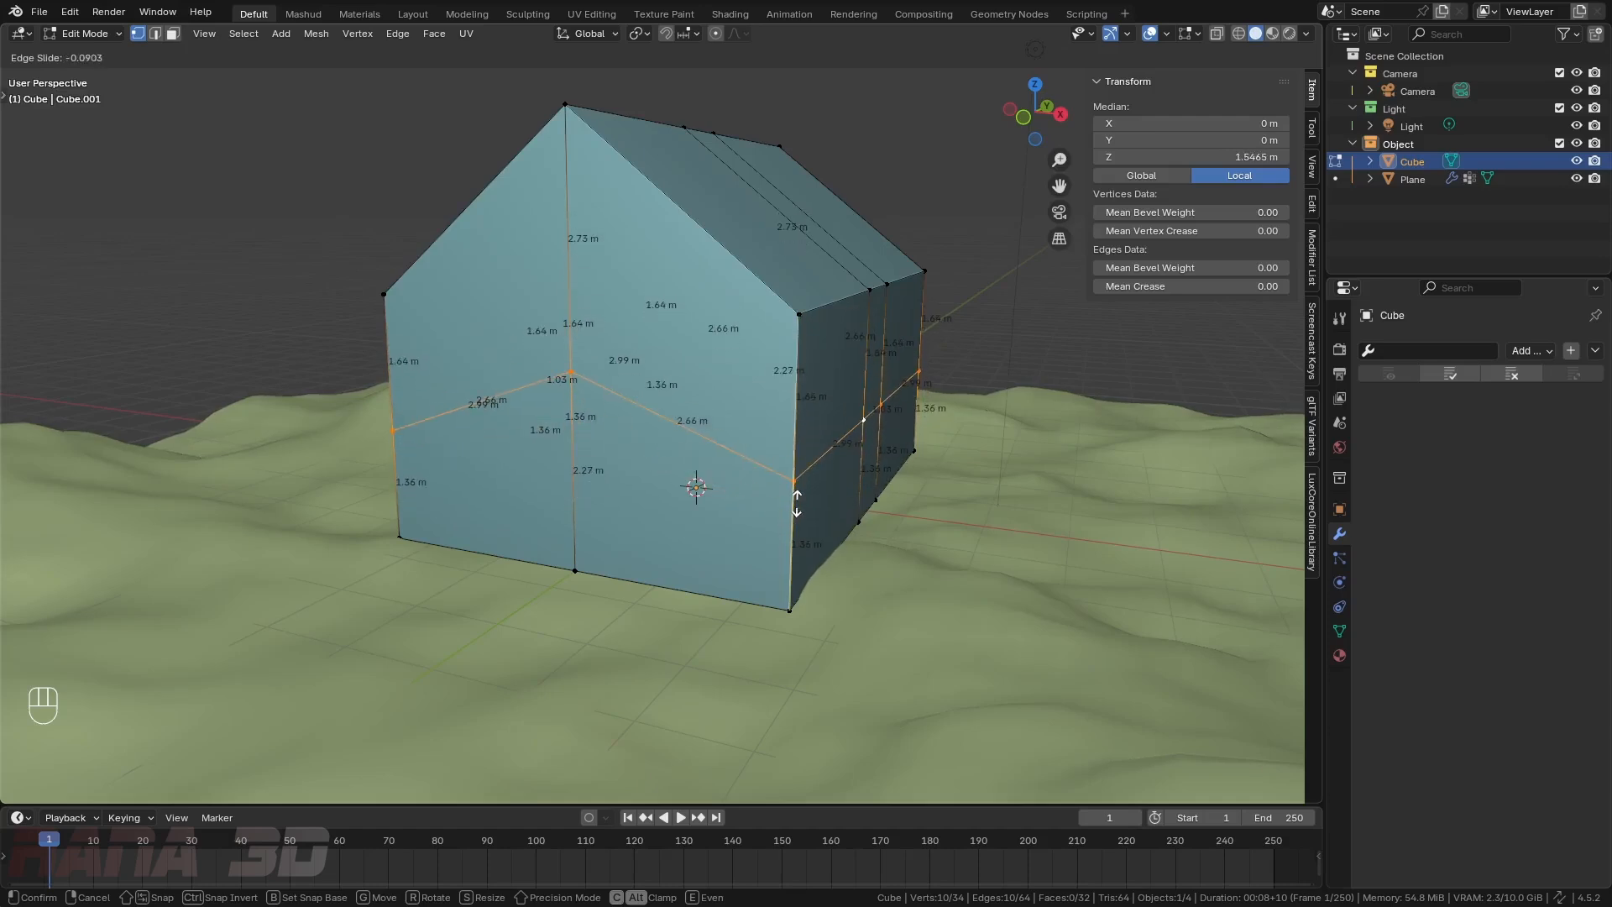
pyautogui.press('e')
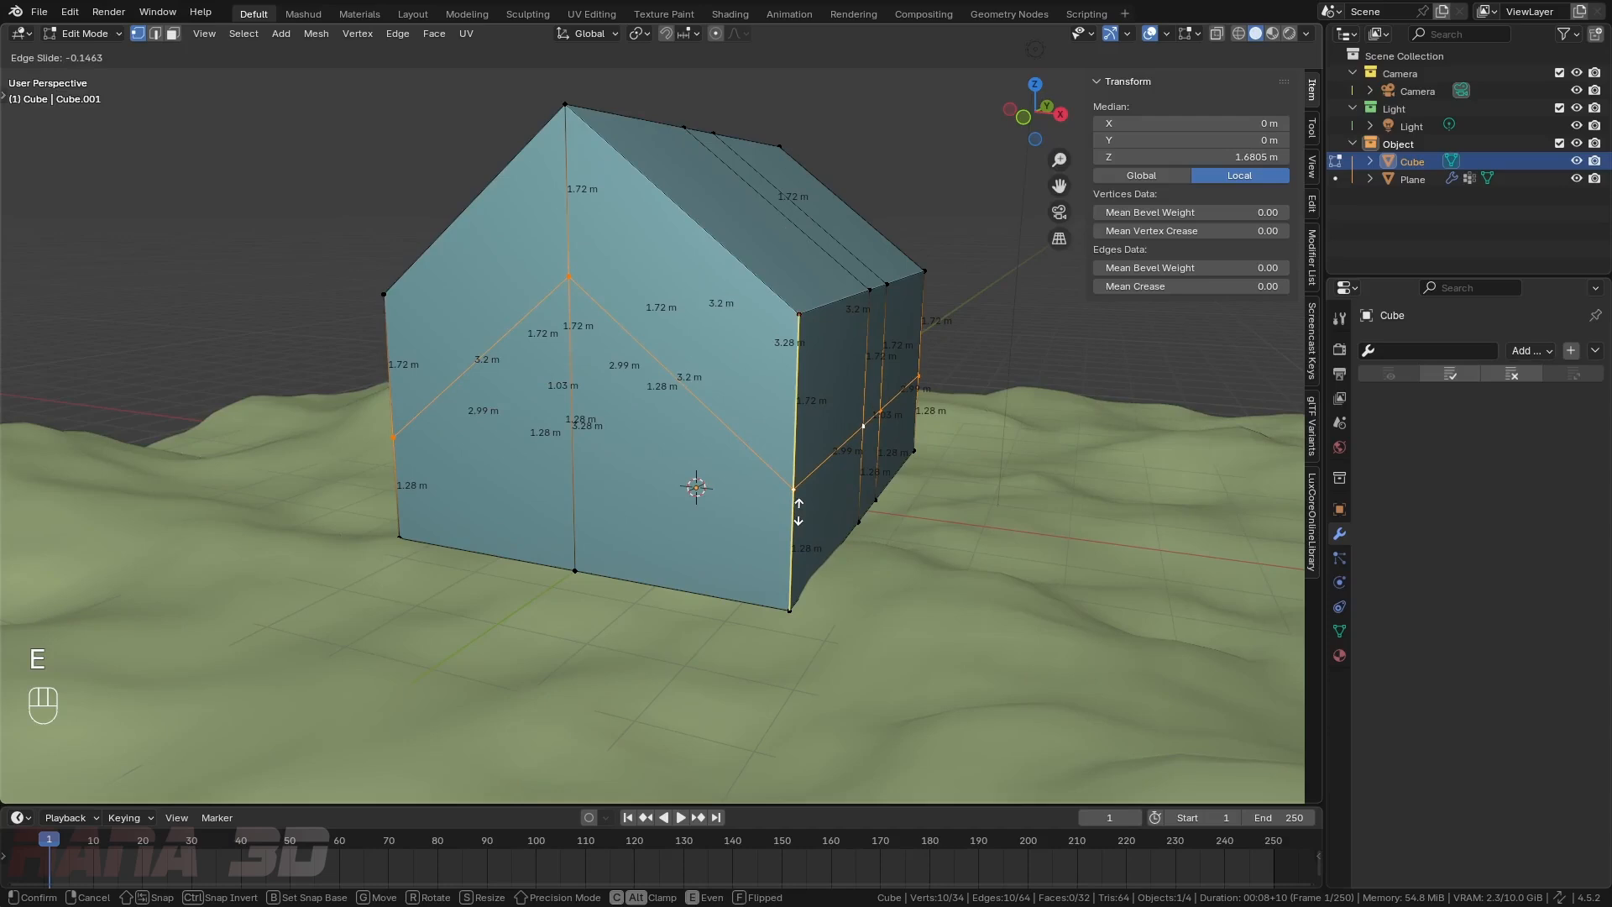
pyautogui.press('f')
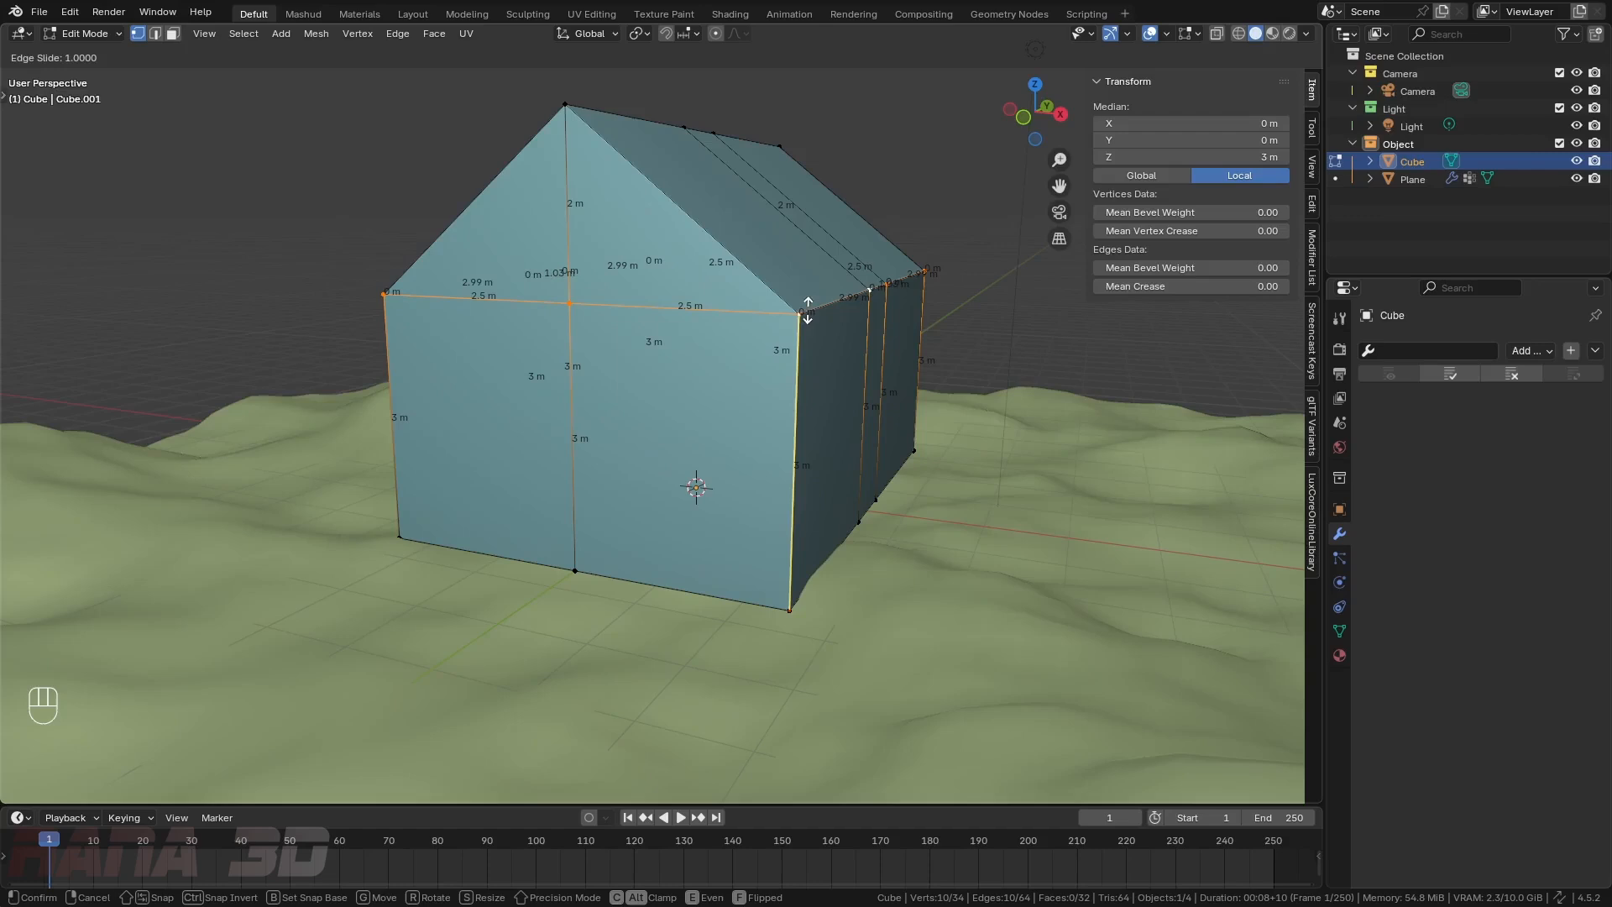
pyautogui.click(802, 191)
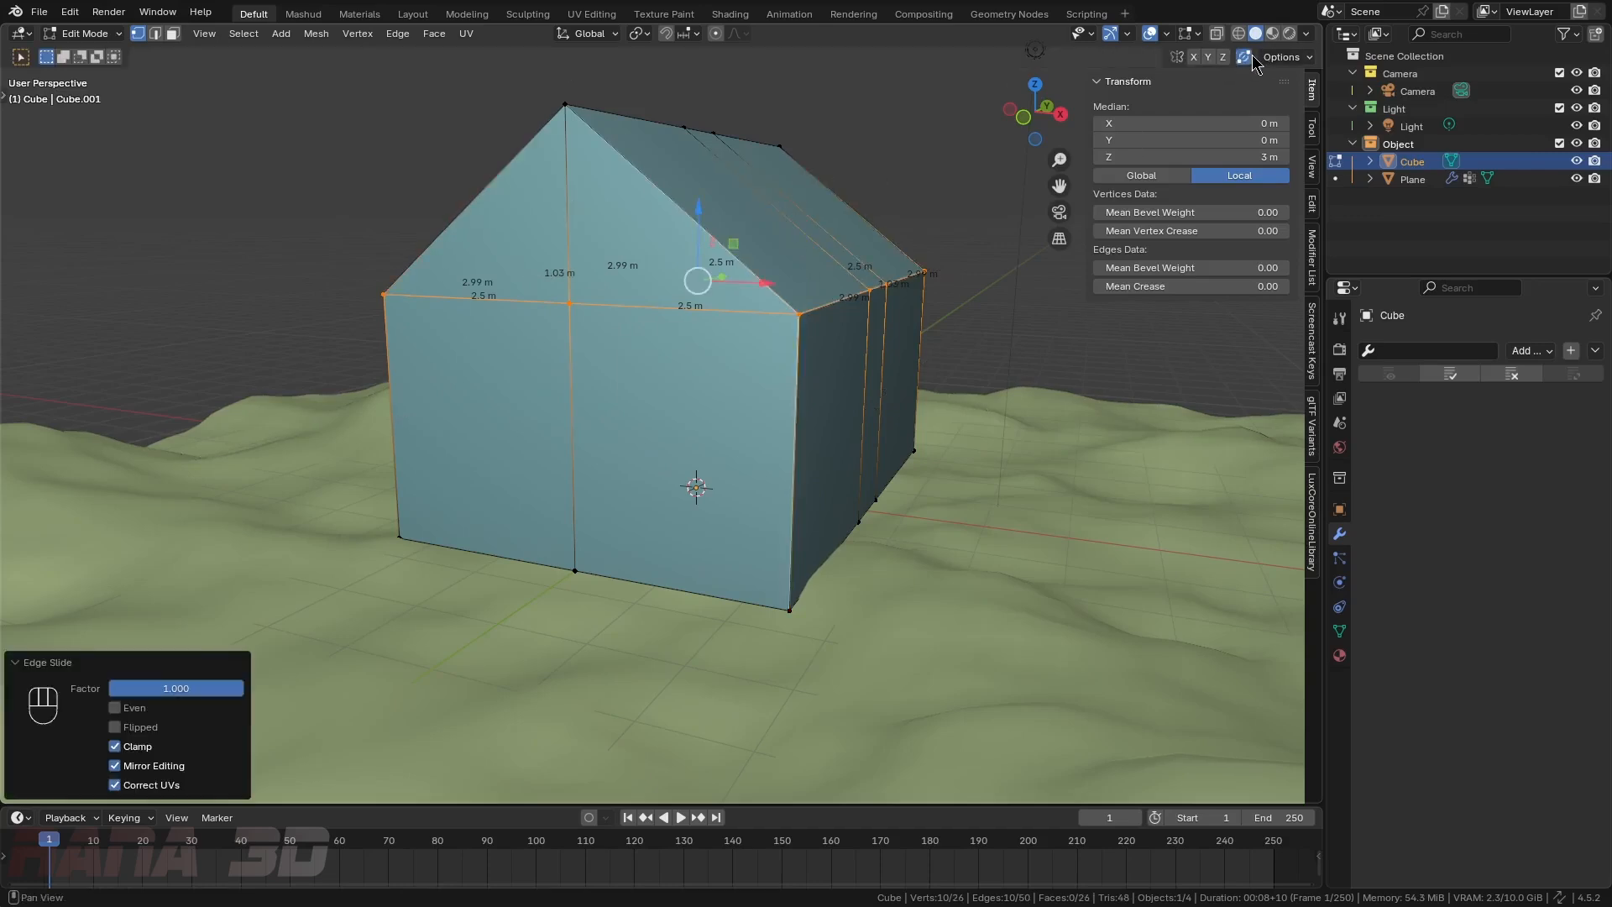
pyautogui.scroll(3, 804, 310)
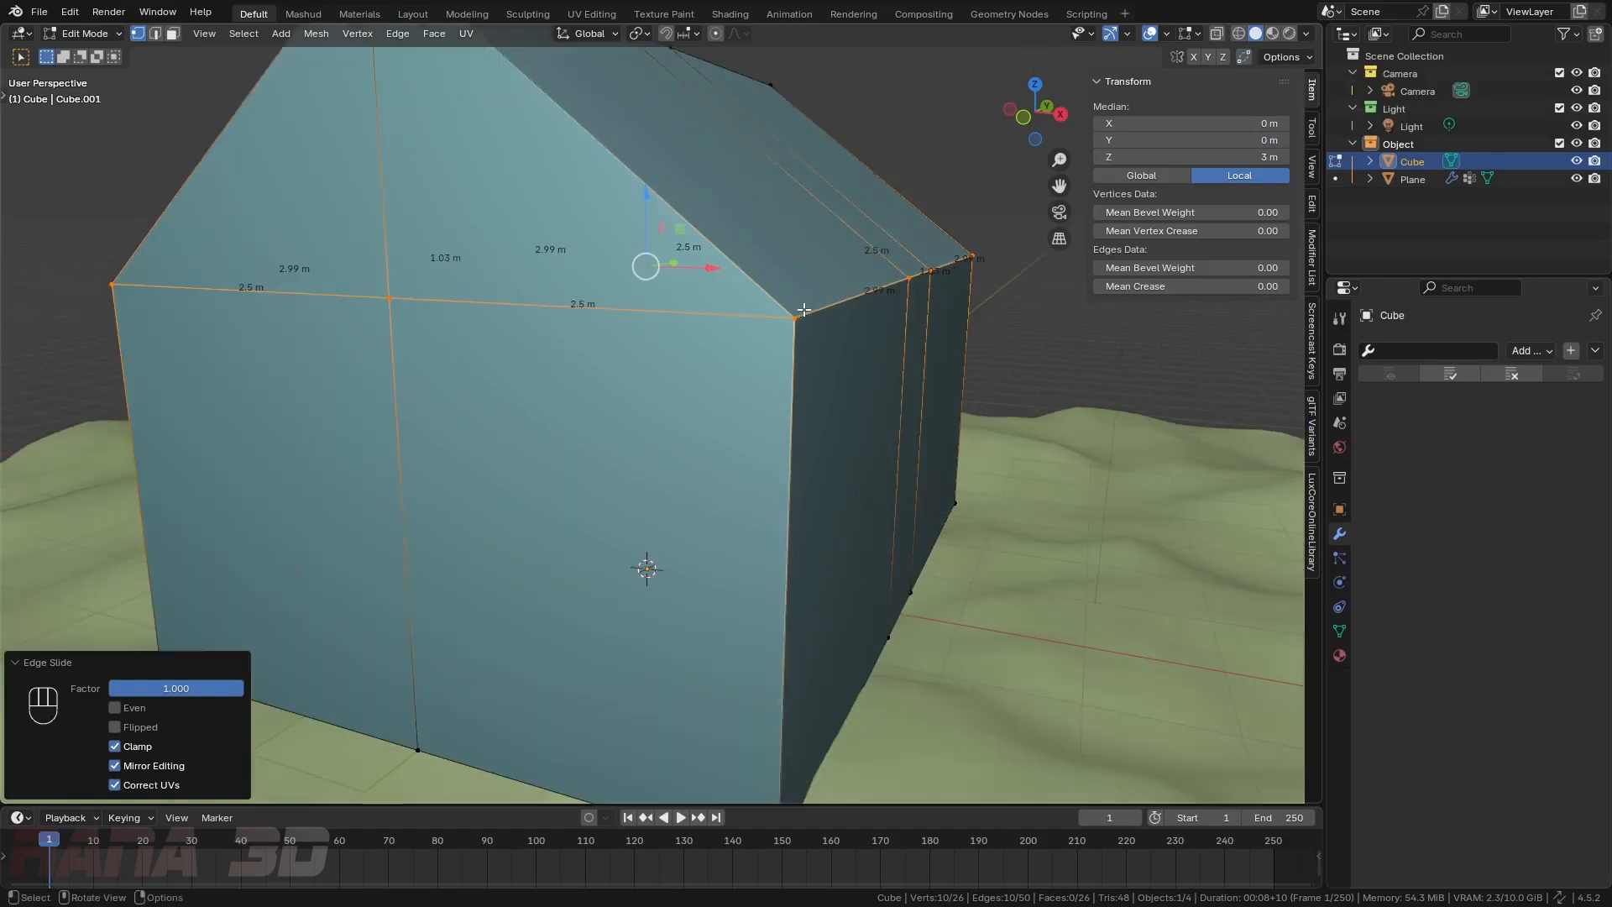
pyautogui.scroll(-3, 779, 274)
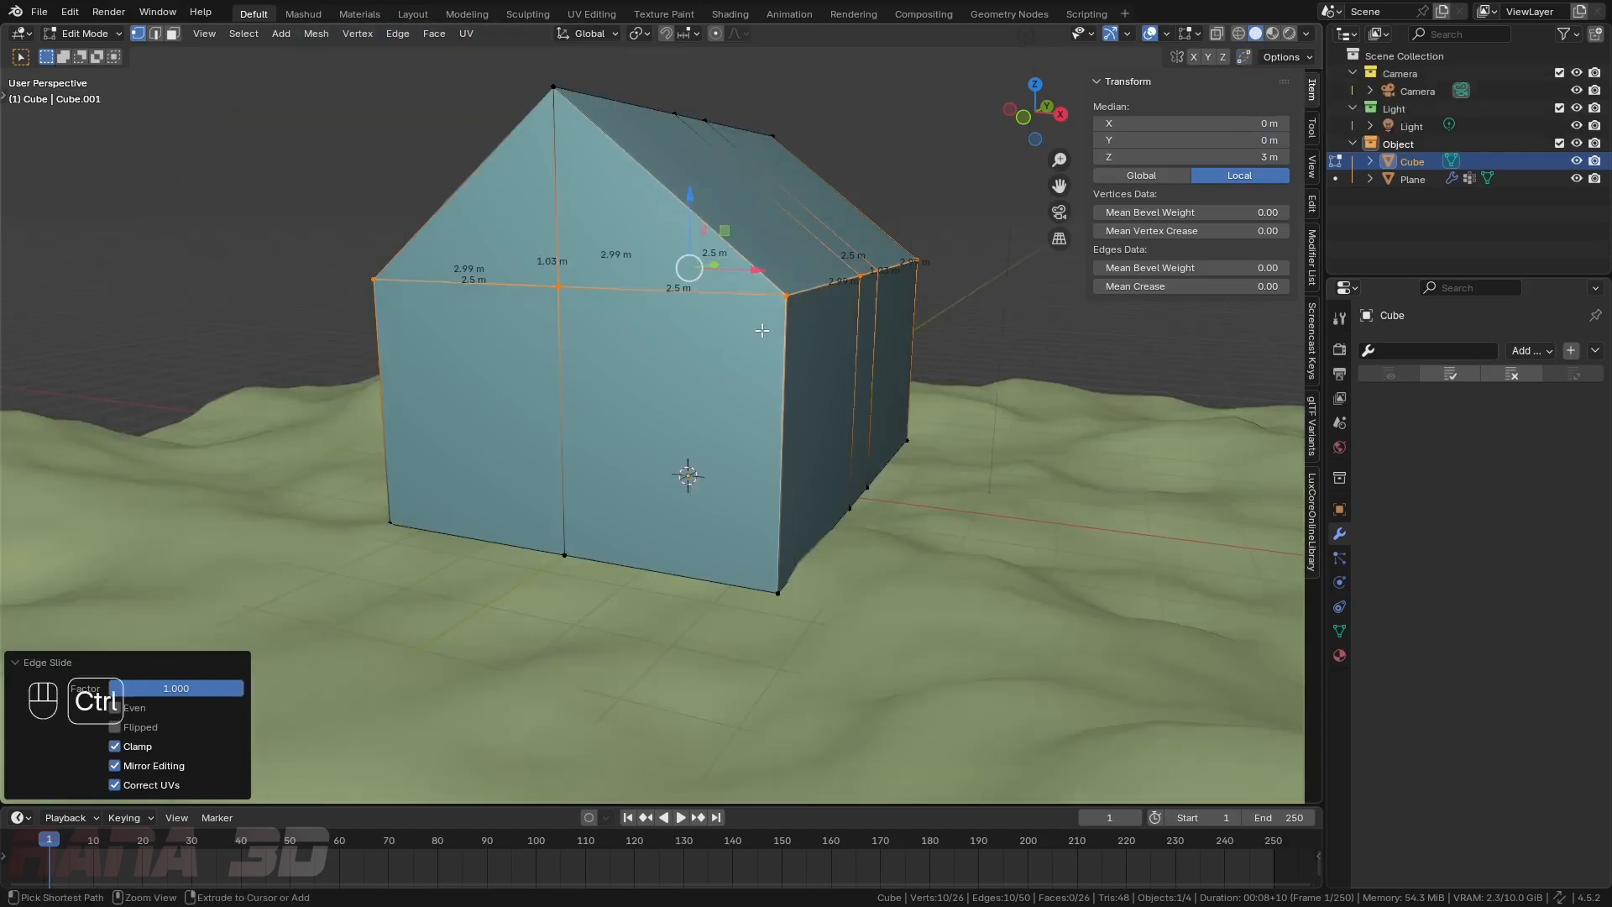
pyautogui.hotkey('ctrl', 'z')
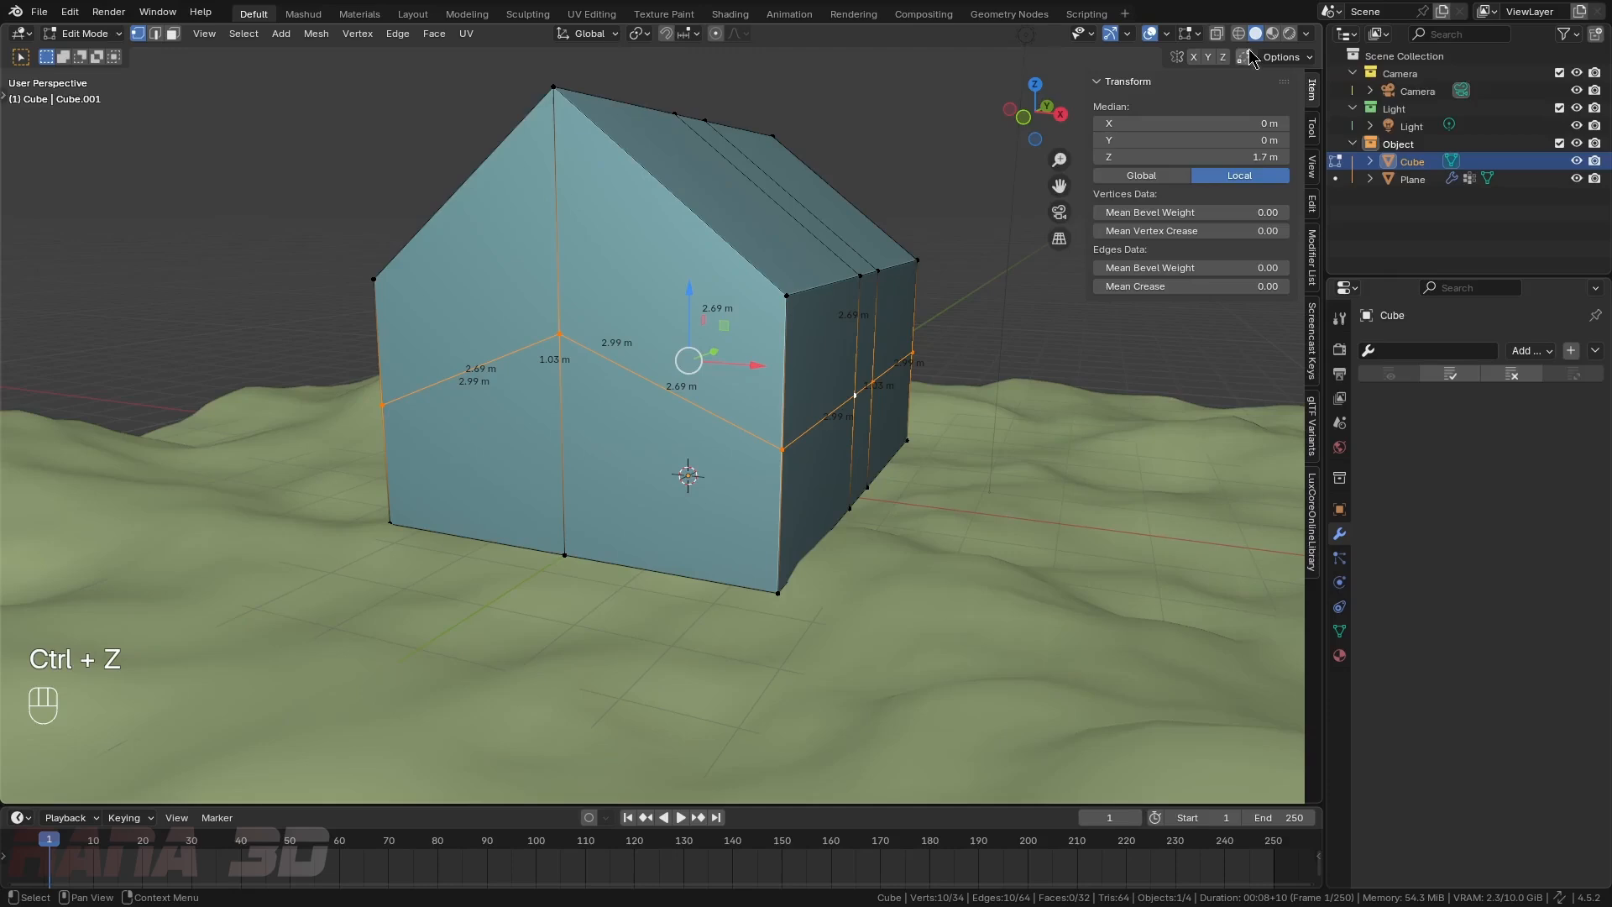
# - Turn off Auto Merge and edge slide the selected wall loop up to the eaves, using Flipped and Even
pyautogui.press('g')
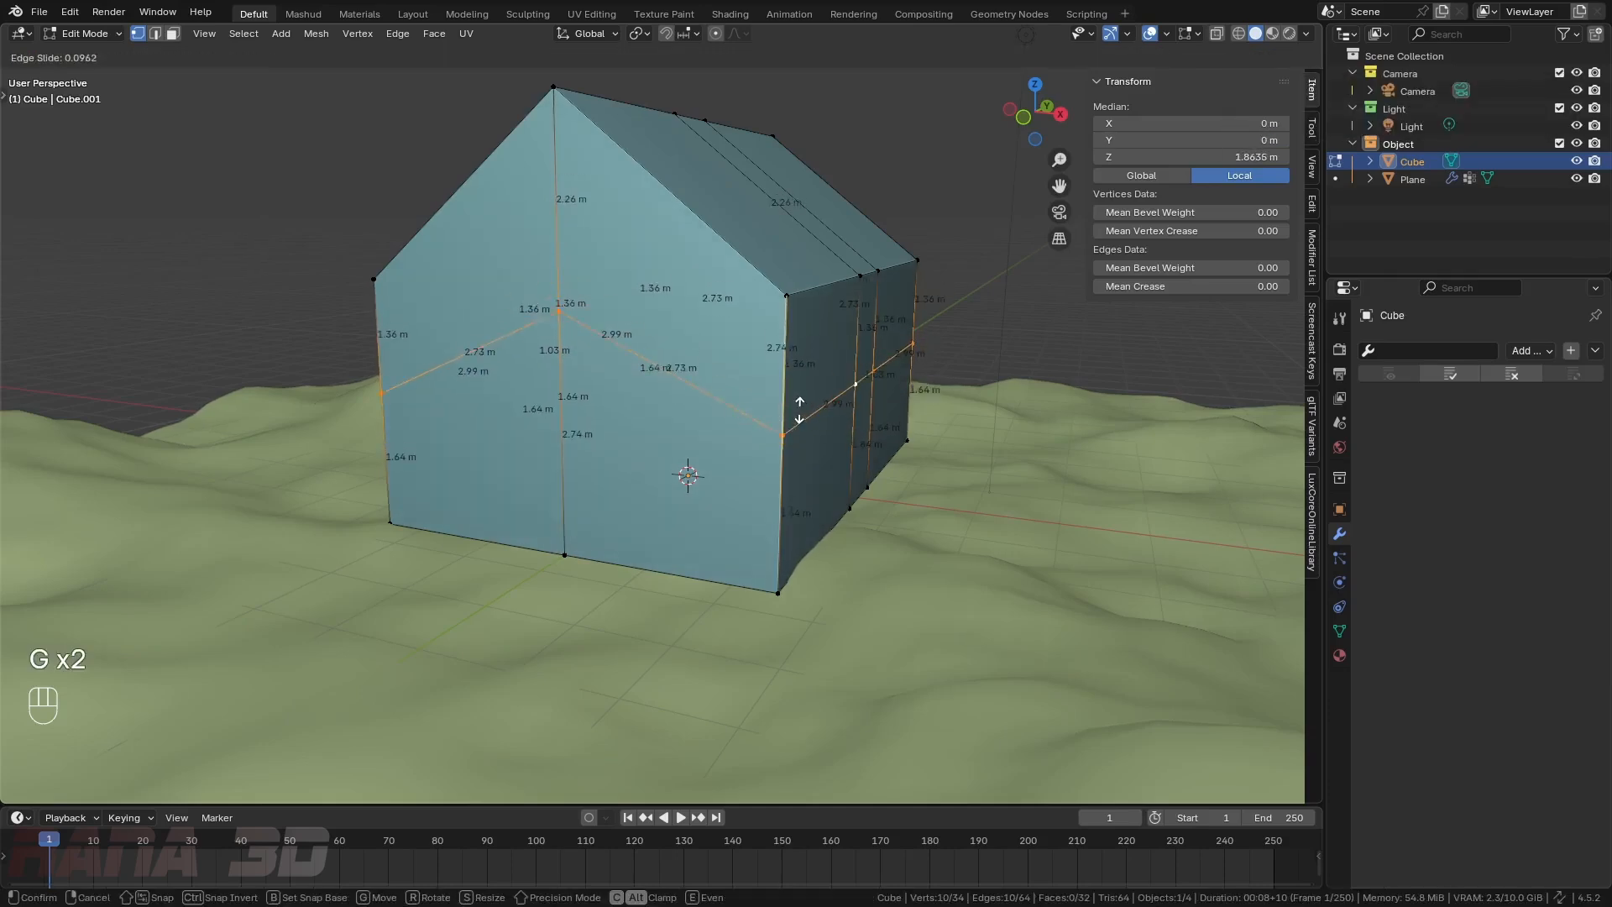
pyautogui.press('f')
pyautogui.press('e')
pyautogui.click(822, 337)
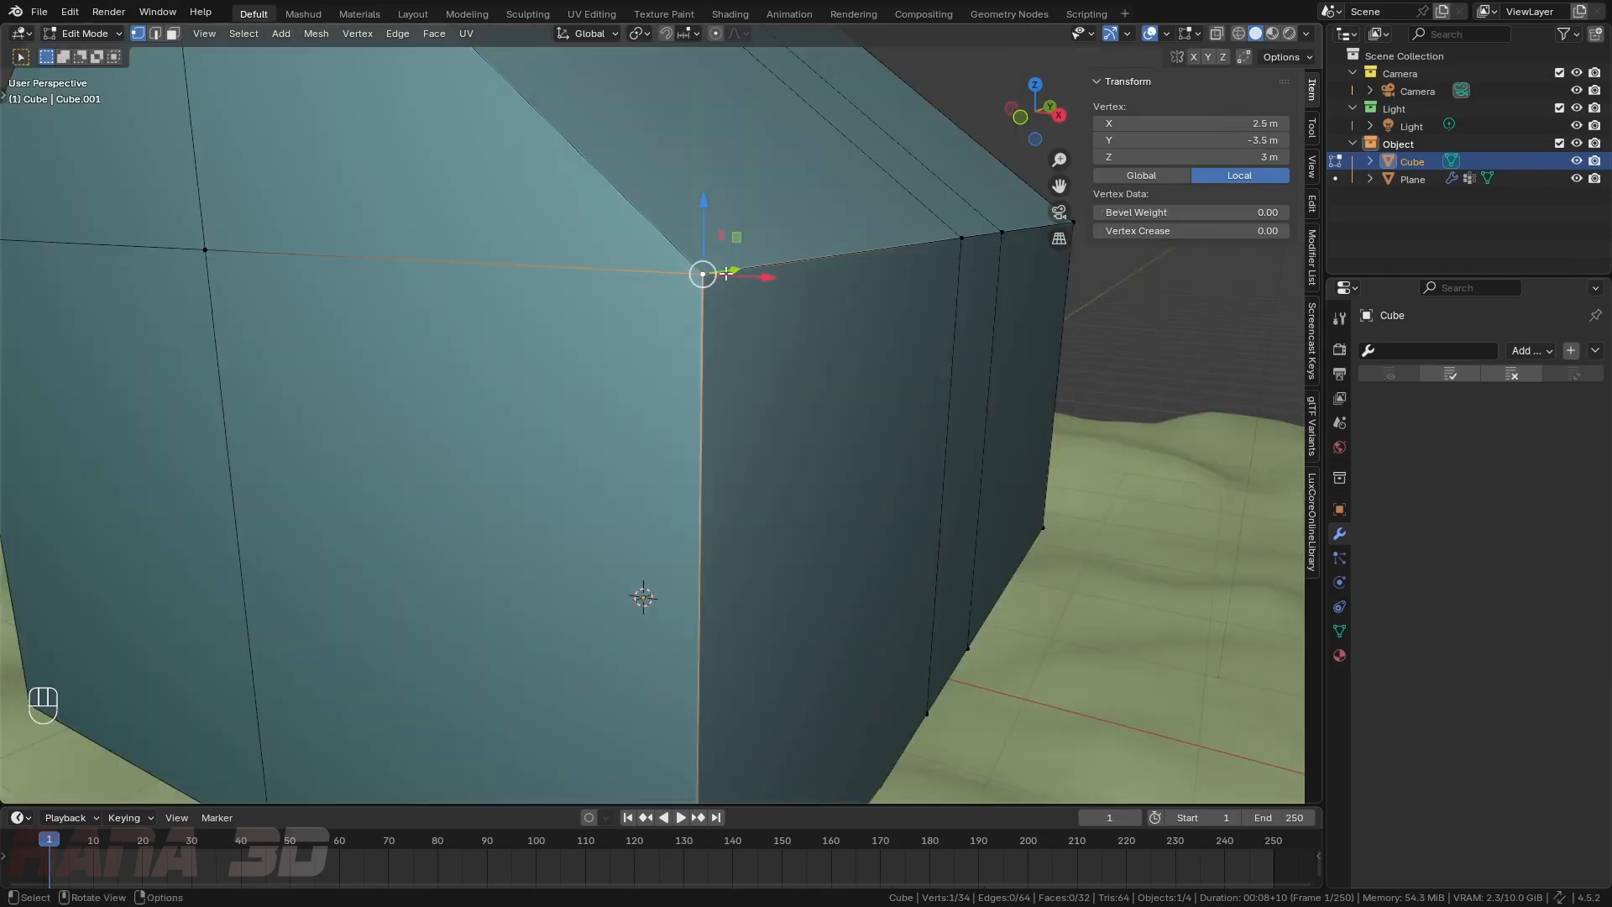
# - Pull several eave vertices away from the roof line to check for duplicate vertices
pyautogui.moveTo(702, 274); pyautogui.dragTo(692, 328)
pyautogui.hotkey('ctrl', 'z')
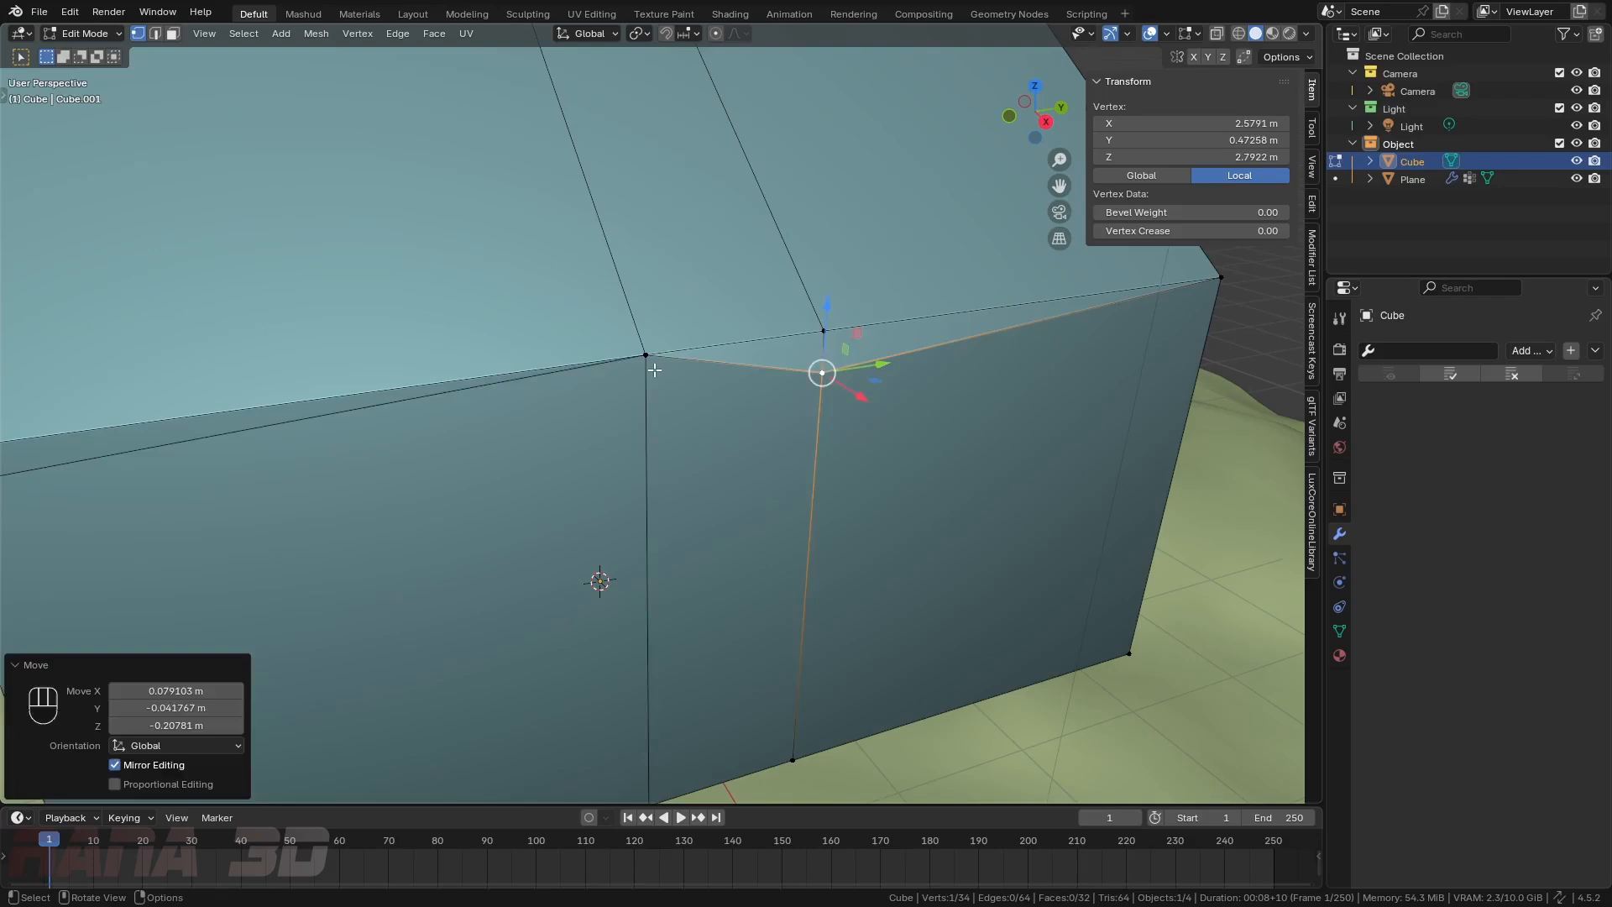
pyautogui.click(638, 361)
pyautogui.moveTo(638, 363)
pyautogui.mouseDown()
pyautogui.moveTo(640, 408)
pyautogui.moveTo(648, 335)
pyautogui.mouseUp()
pyautogui.click(645, 358)
pyautogui.scroll(-6, 697, 336)
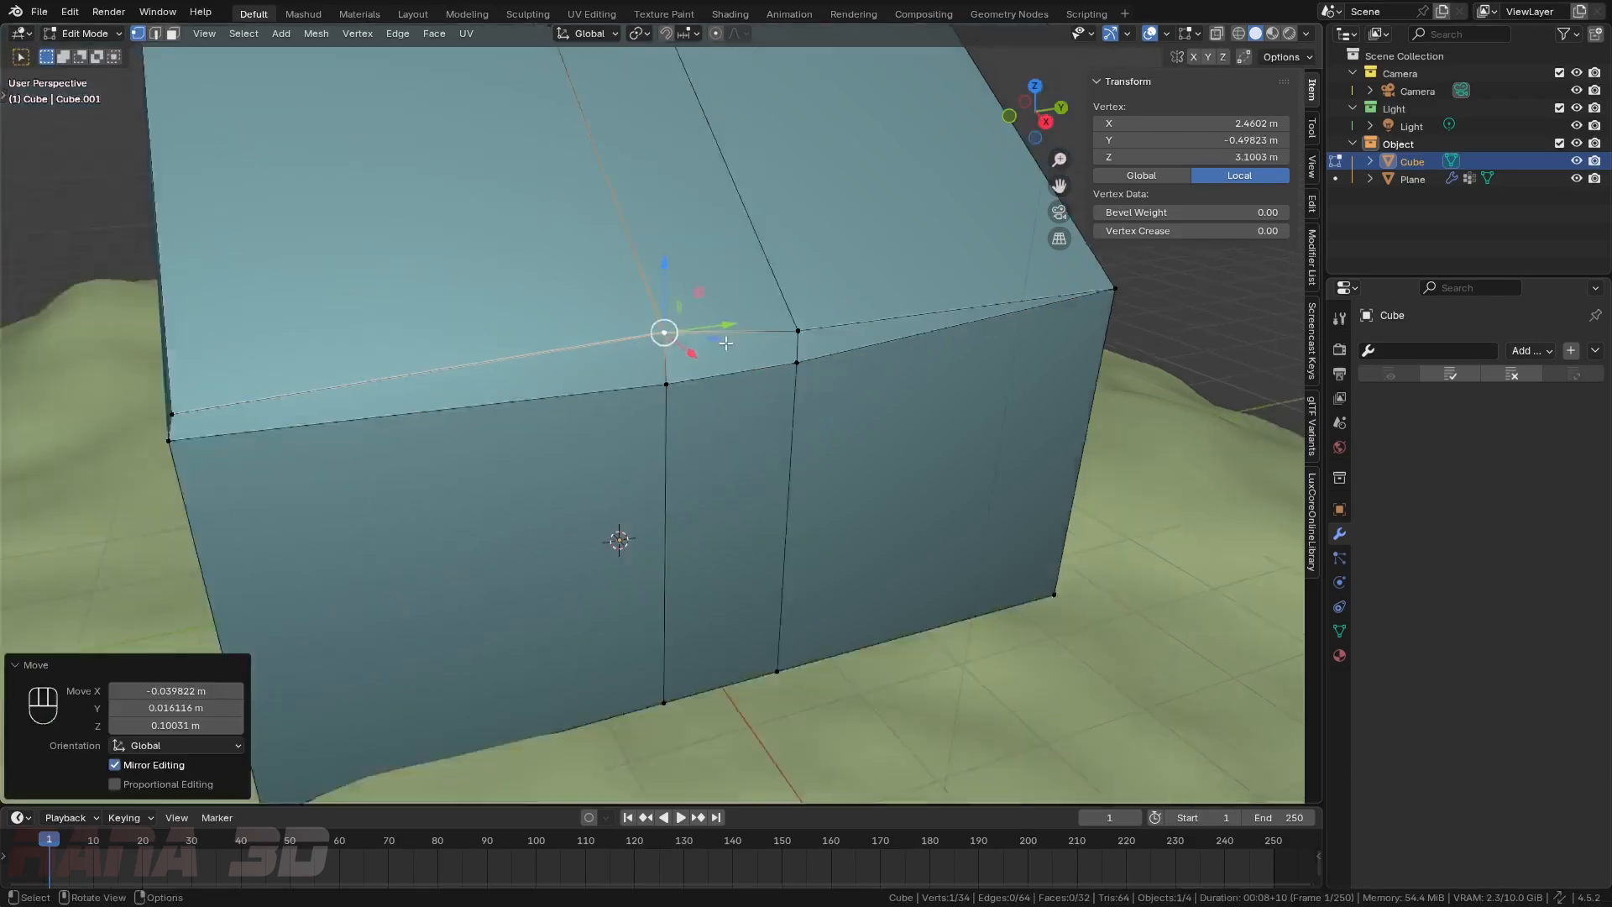
# - Undo all the test moves of the eave vertices
pyautogui.moveTo(742, 383); pyautogui.dragTo(753, 377, button='middle')
pyautogui.hotkey('ctrl', 'z')
pyautogui.hotkey('ctrl', 'z')
pyautogui.hotkey('ctrl', 'z')
pyautogui.hotkey('ctrl', 'z')
pyautogui.hotkey('ctrl', 'z')
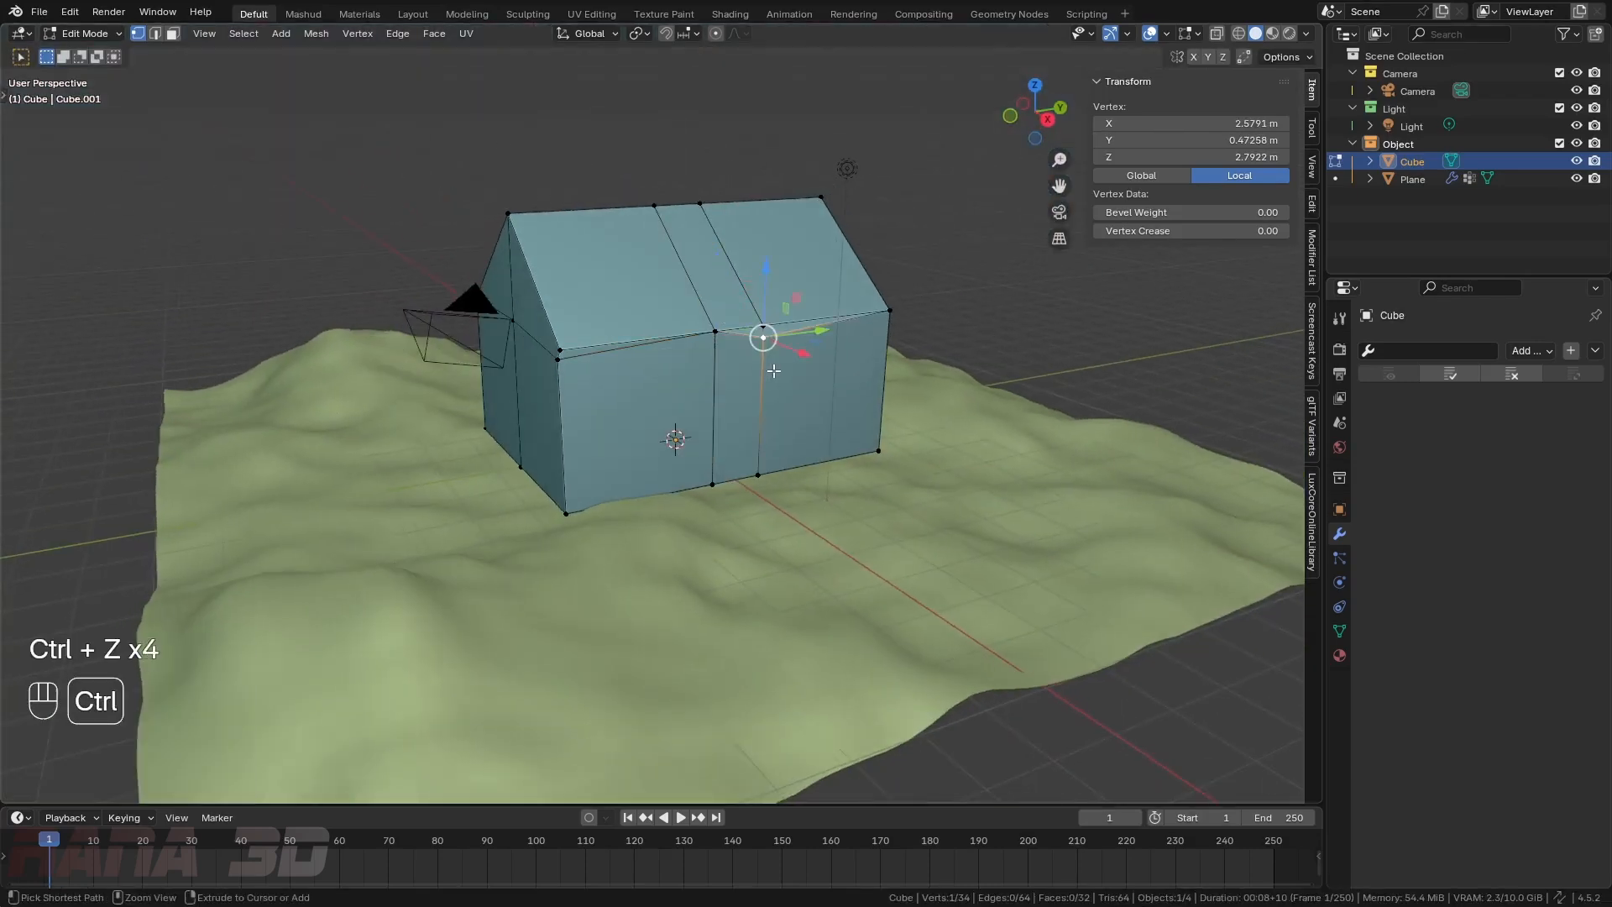
pyautogui.hotkey('ctrl', 'z')
pyautogui.hotkey('ctrl', 'z')
pyautogui.hotkey('ctrl', 'z')
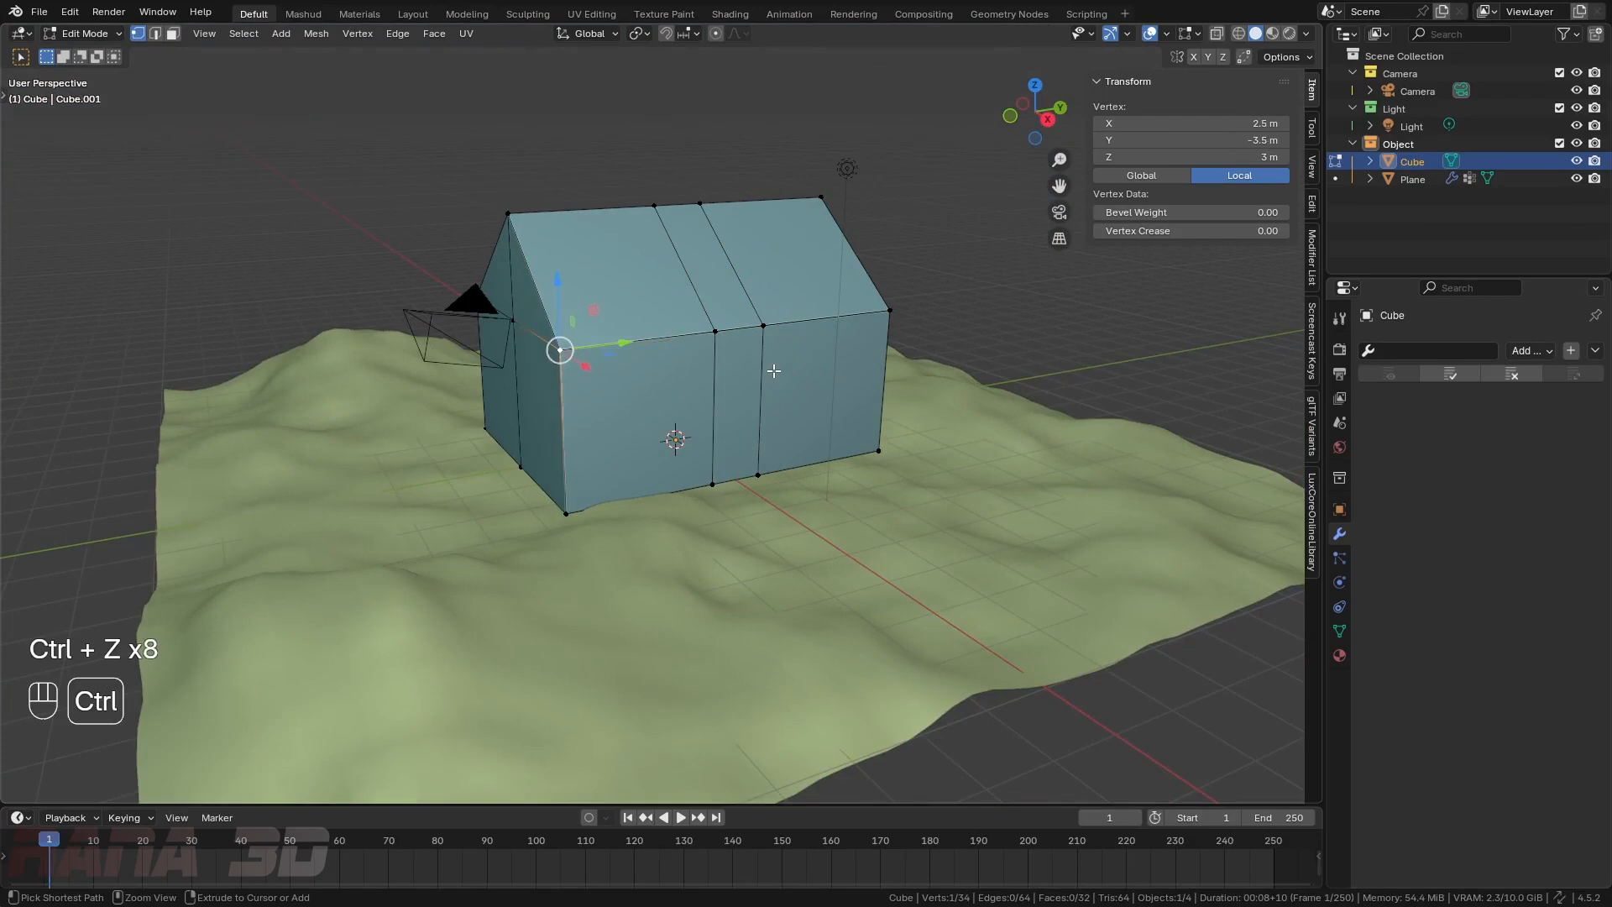
# - Add a Bevel modifier to the house in Object Mode and set its amount to 0.145 m
pyautogui.press('Tab')
pyautogui.click(1528, 351)
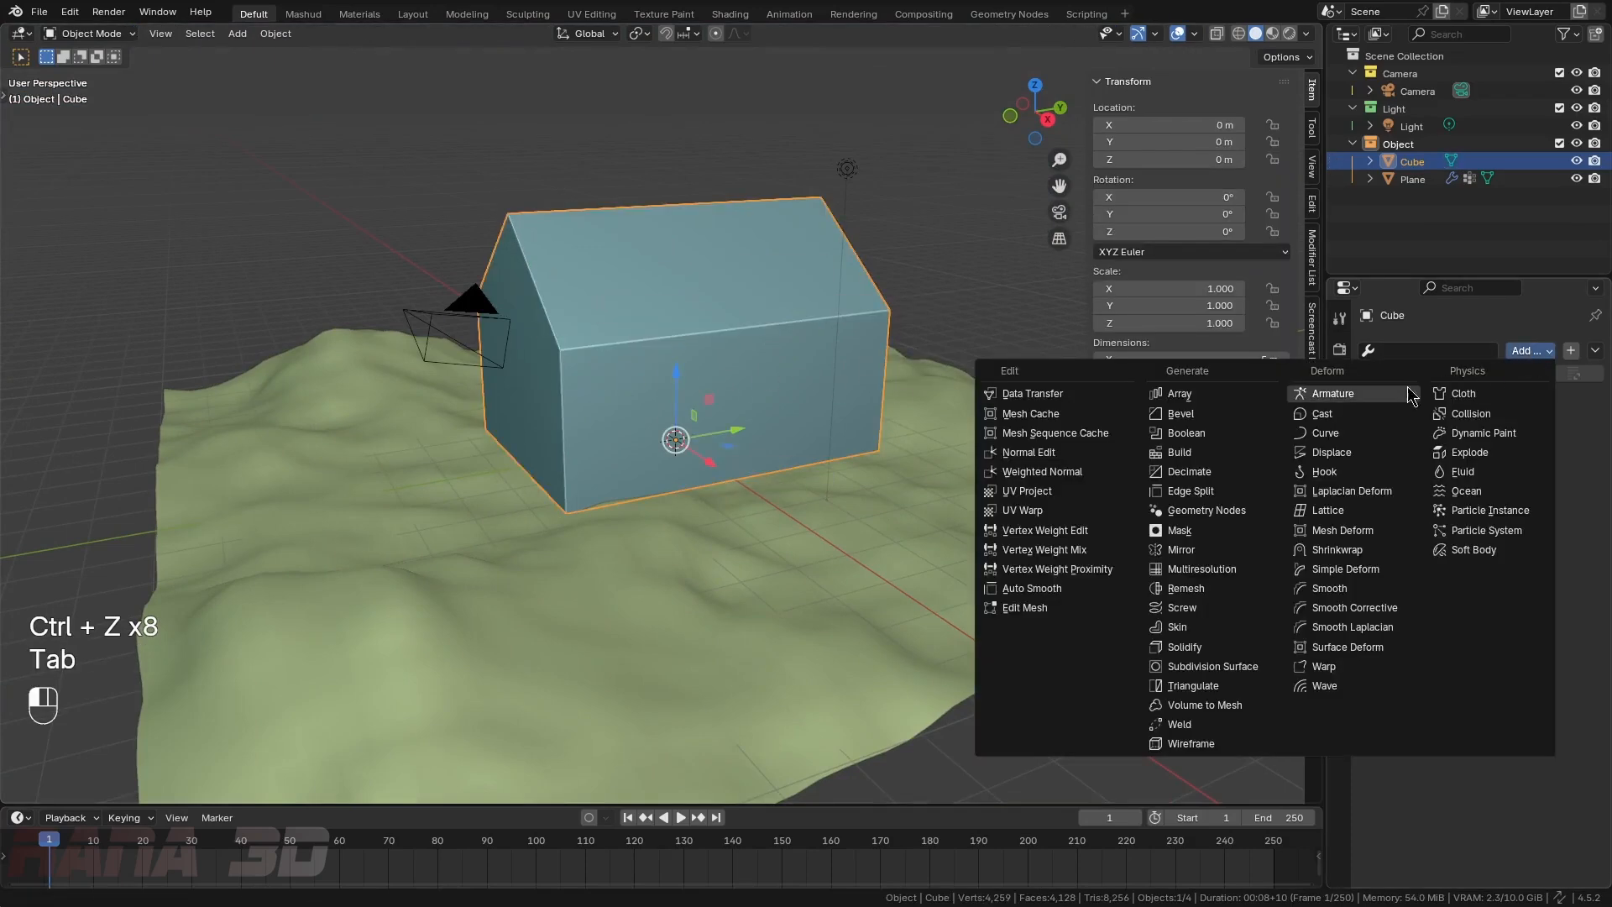
pyautogui.click(1206, 420)
pyautogui.moveTo(803, 396); pyautogui.dragTo(686, 359, button='middle')
pyautogui.keyDown('shift'); pyautogui.moveTo(1507, 469); pyautogui.dragTo(1525, 469); pyautogui.keyUp('shift')
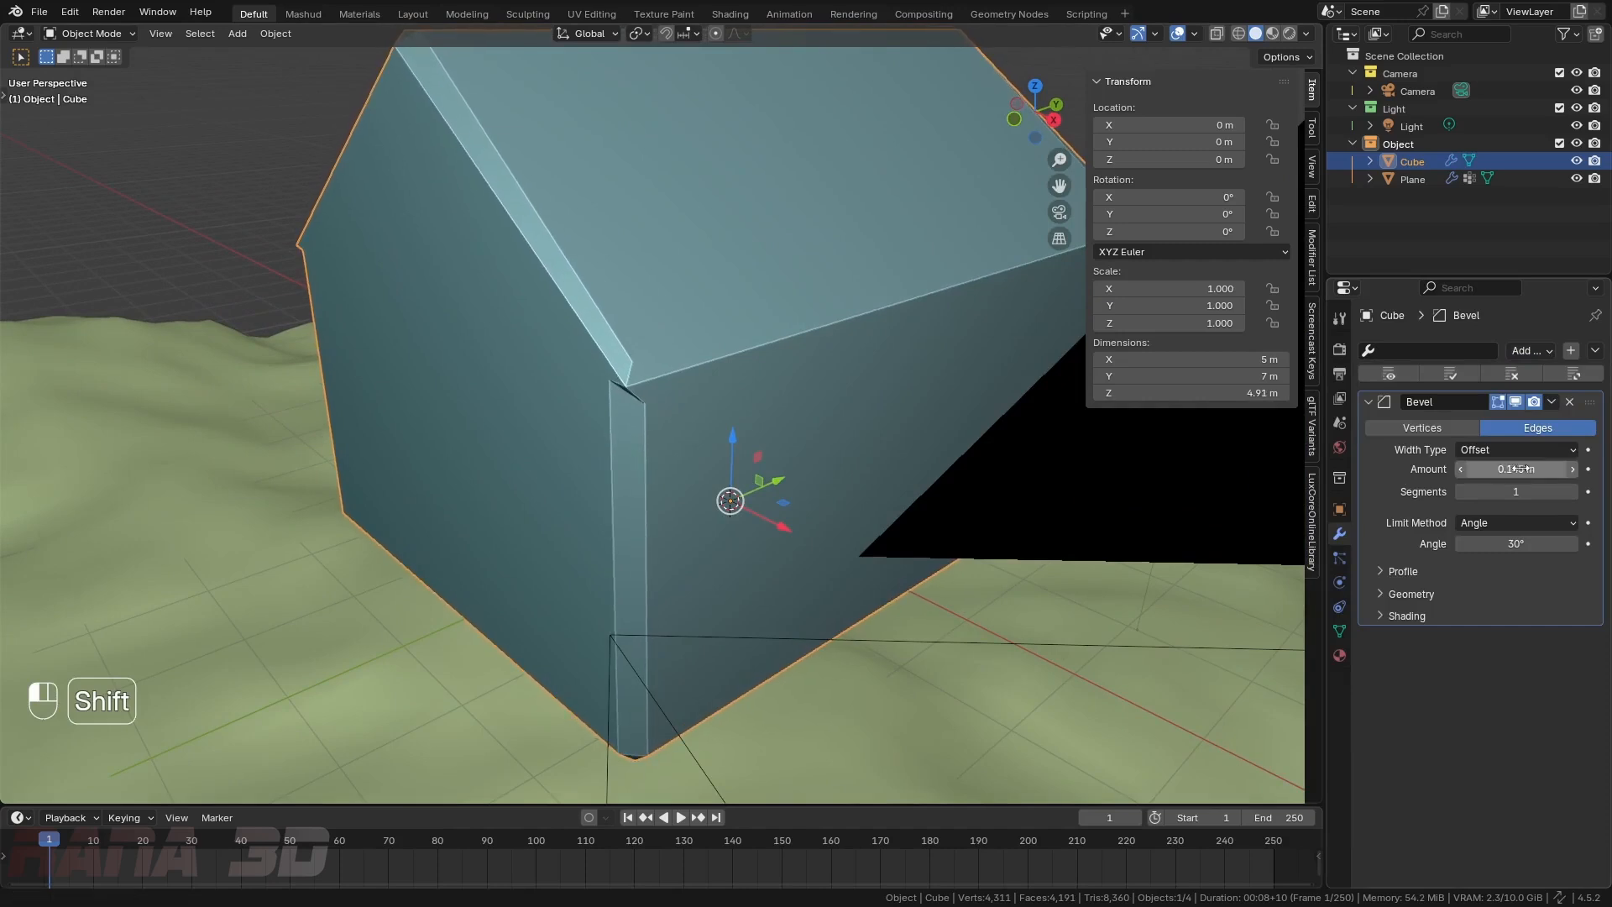
pyautogui.scroll(-3, 648, 422)
pyautogui.scroll(3, 649, 422)
# - Select the whole house mesh in Edit Mode, merge its vertices by distance, and return to Object Mode
pyautogui.press('Tab')
pyautogui.moveTo(797, 430); pyautogui.dragTo(742, 433, button='middle')
pyautogui.click(943, 455)
pyautogui.scroll(-3, 739, 432)
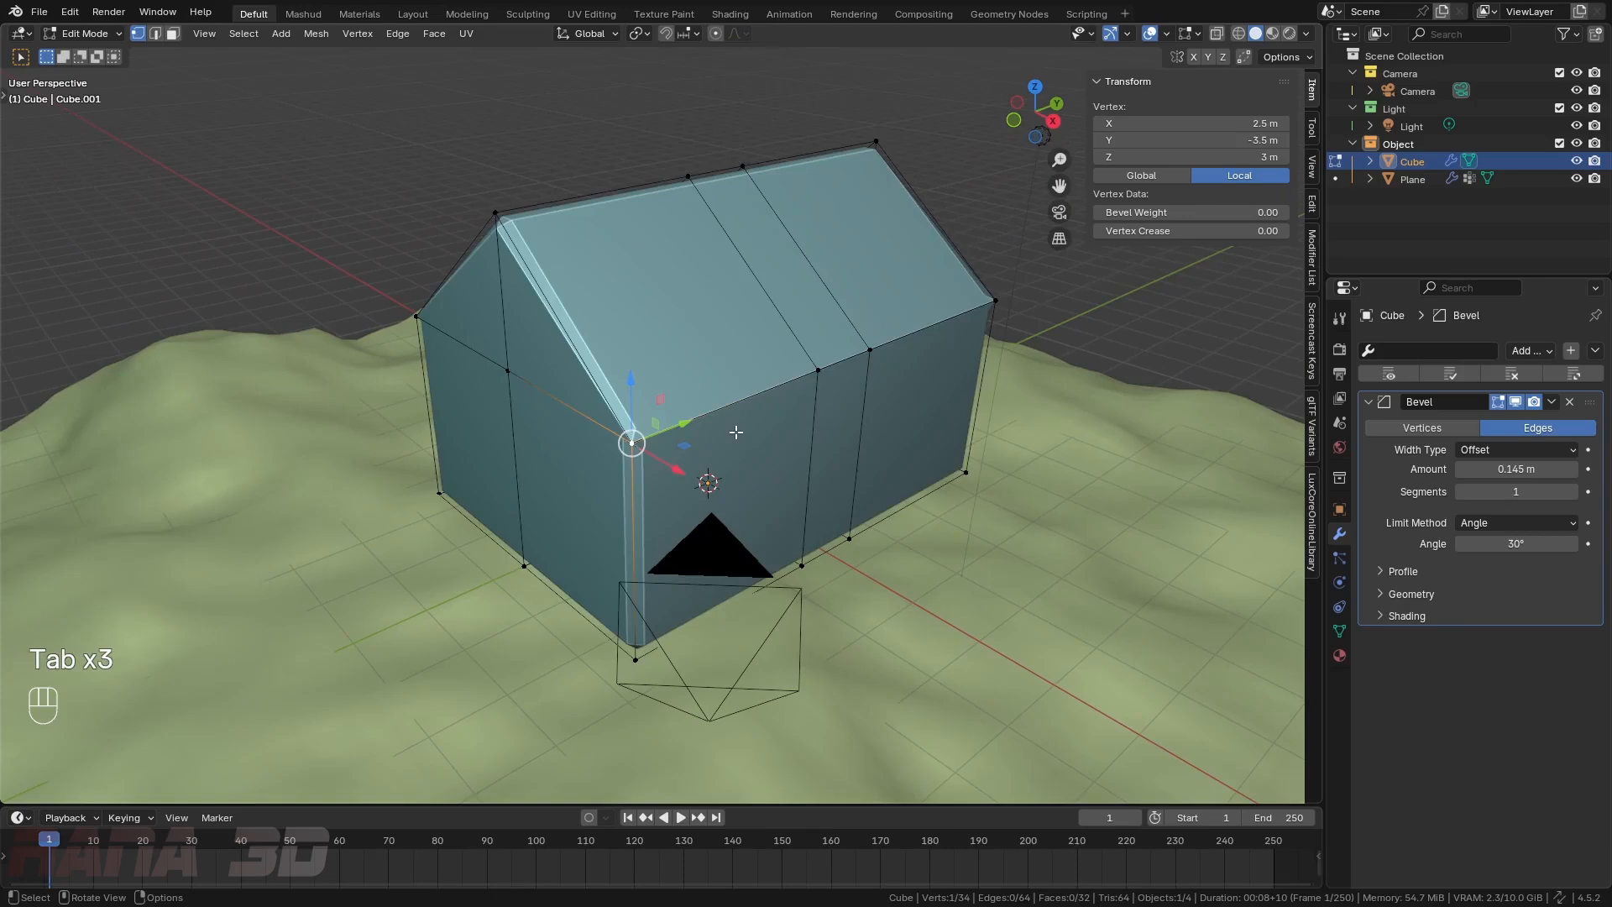
pyautogui.press('a')
pyautogui.press('m')
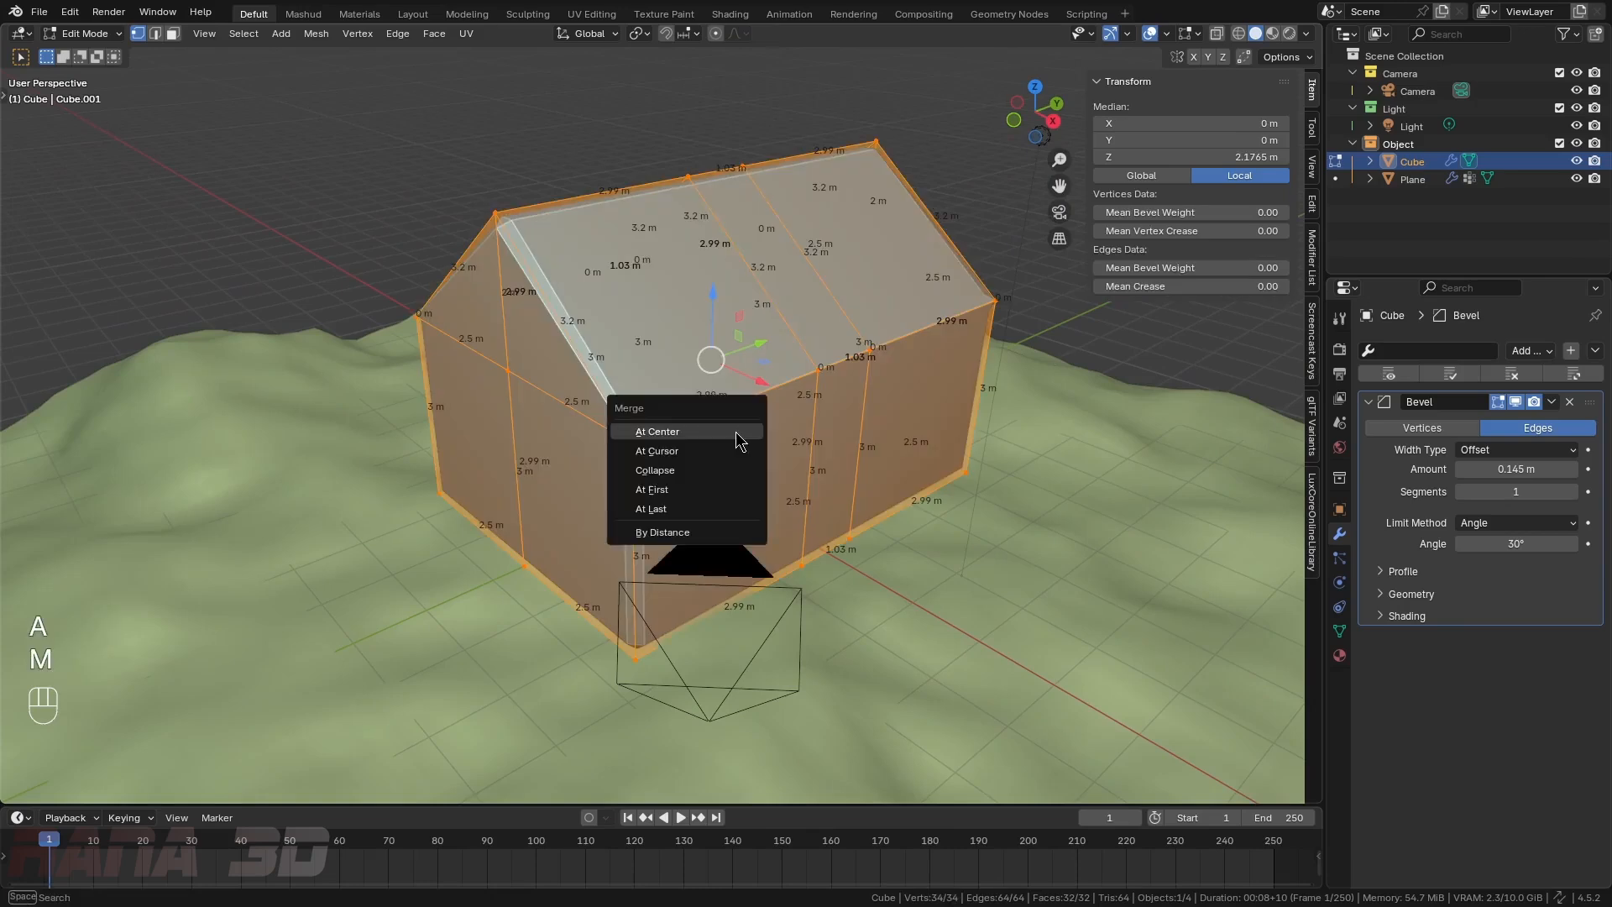
pyautogui.click(679, 534)
pyautogui.press('Tab')
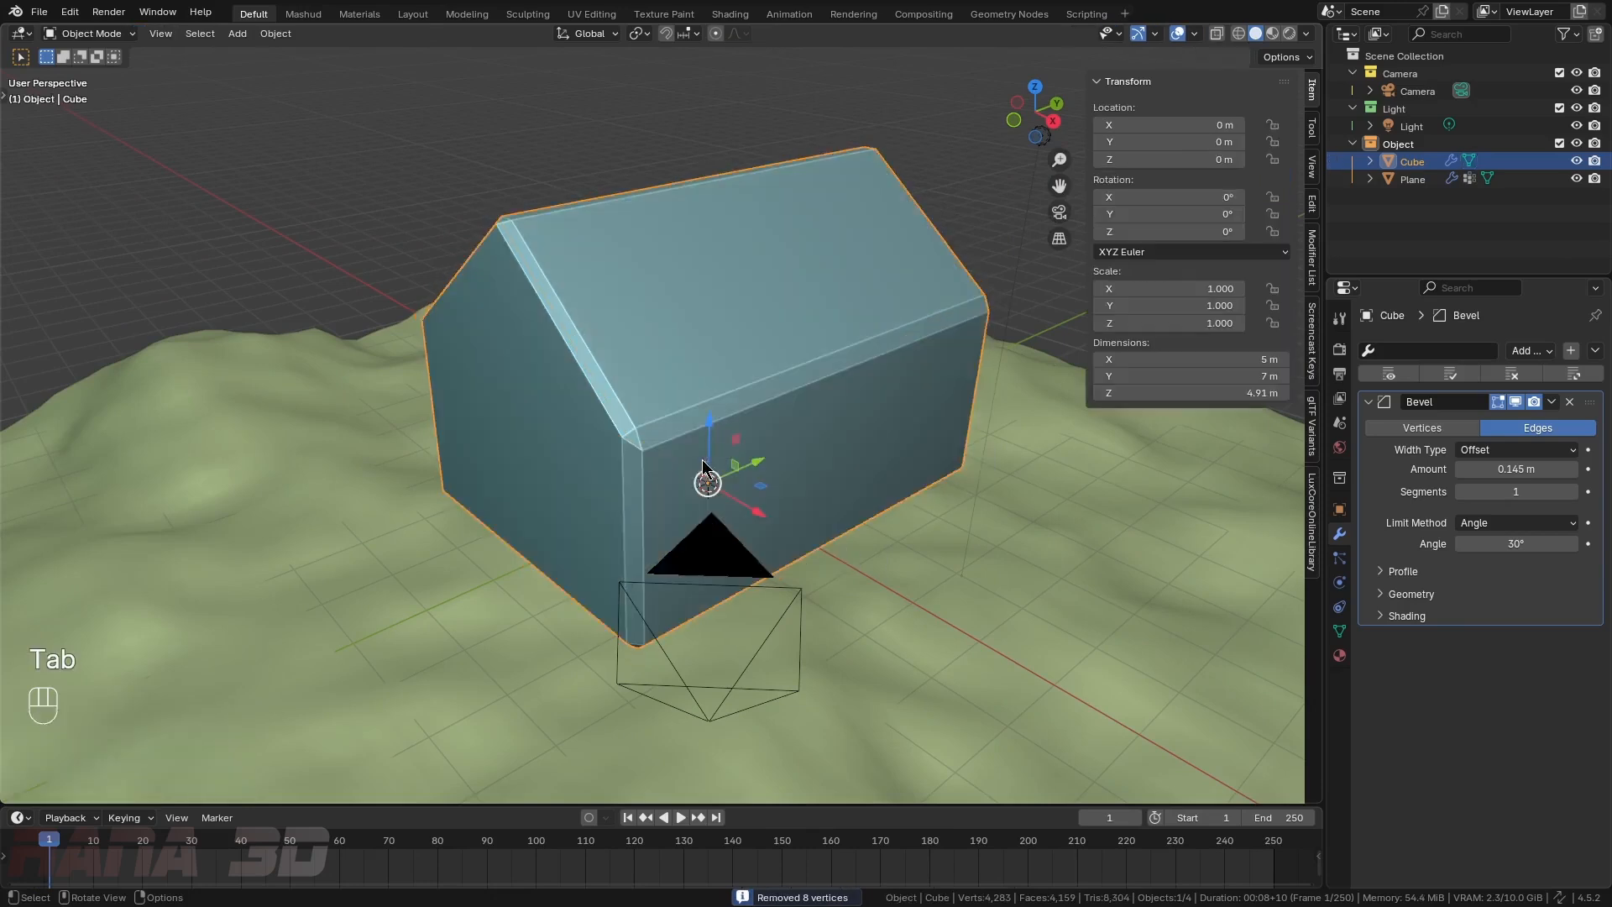
# - Inspect the bevelled eave corner and remove the Bevel modifier from the house
pyautogui.moveTo(908, 485); pyautogui.dragTo(822, 460, button='middle')
pyautogui.scroll(4, 827, 454)
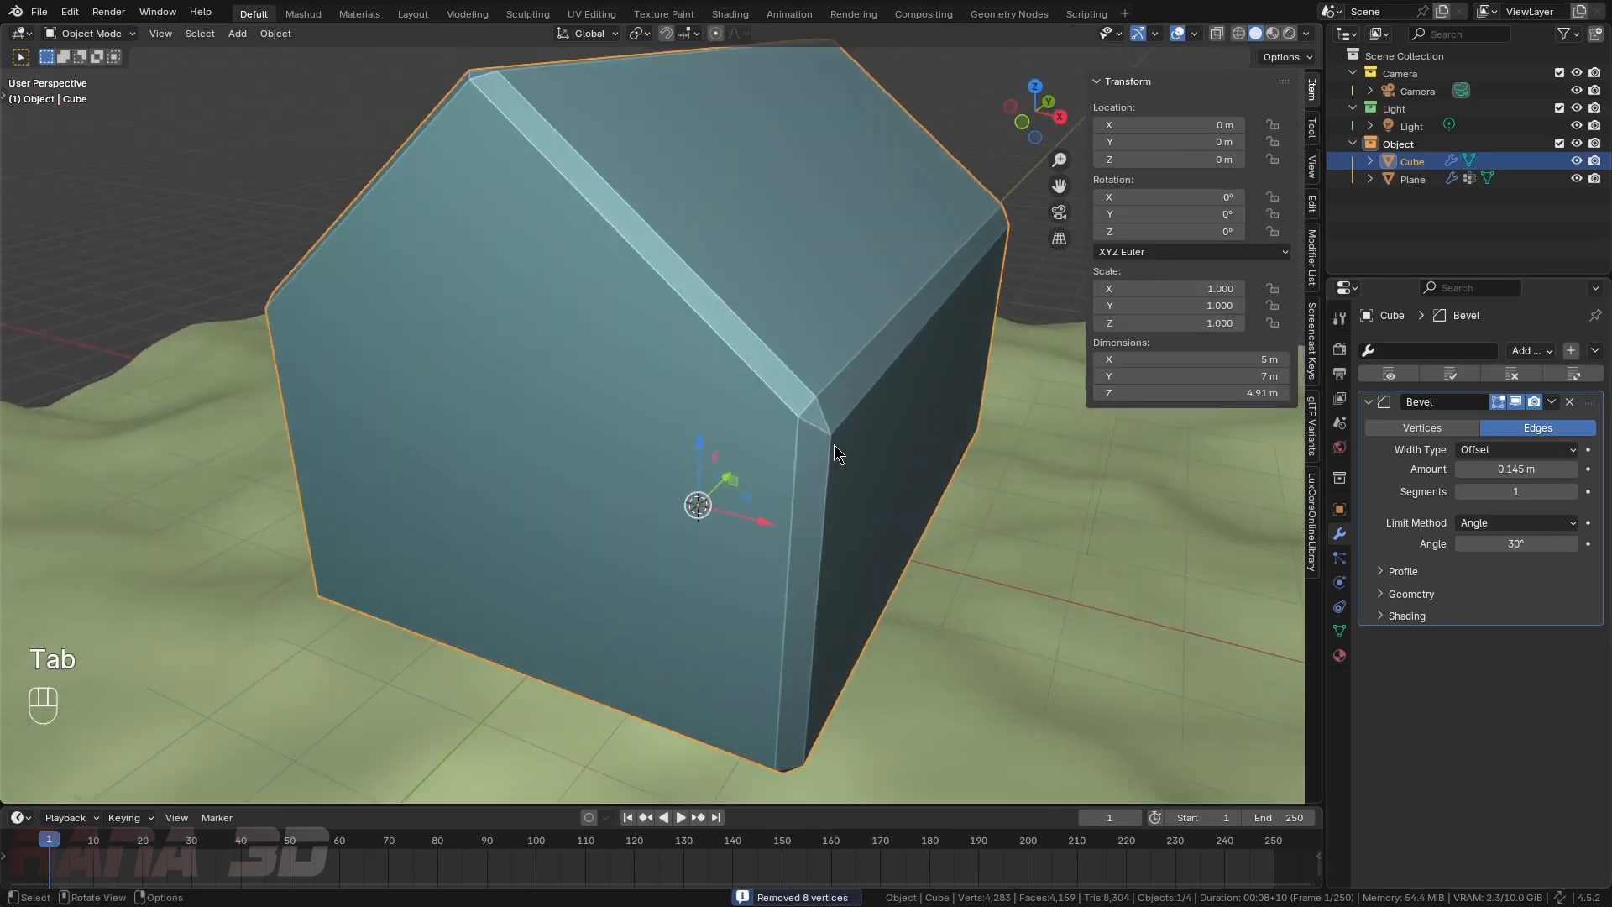
pyautogui.hotkey('ctrl', 'a')
pyautogui.click(837, 454)
# - Add one horizontal loop cut around the house walls in Edit Mode, slid fully down to the base
pyautogui.press('Tab')
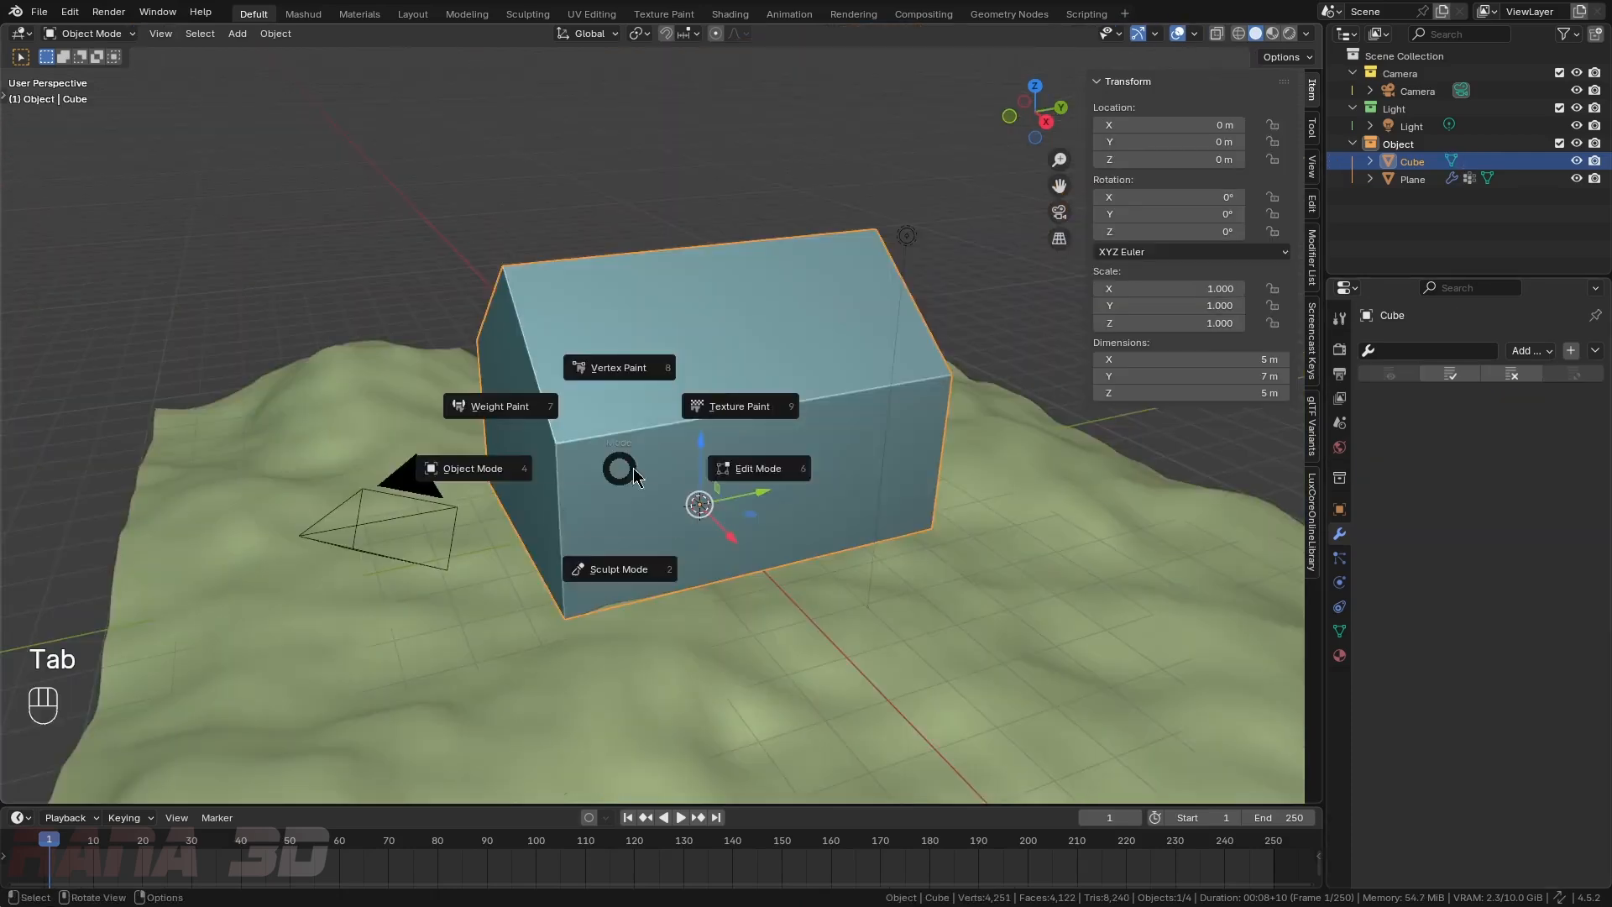
pyautogui.press('Tab')
pyautogui.keyDown('shift'); pyautogui.moveTo(726, 538); pyautogui.dragTo(635, 496, button='middle'); pyautogui.keyUp('shift')
pyautogui.scroll(2, 652, 439)
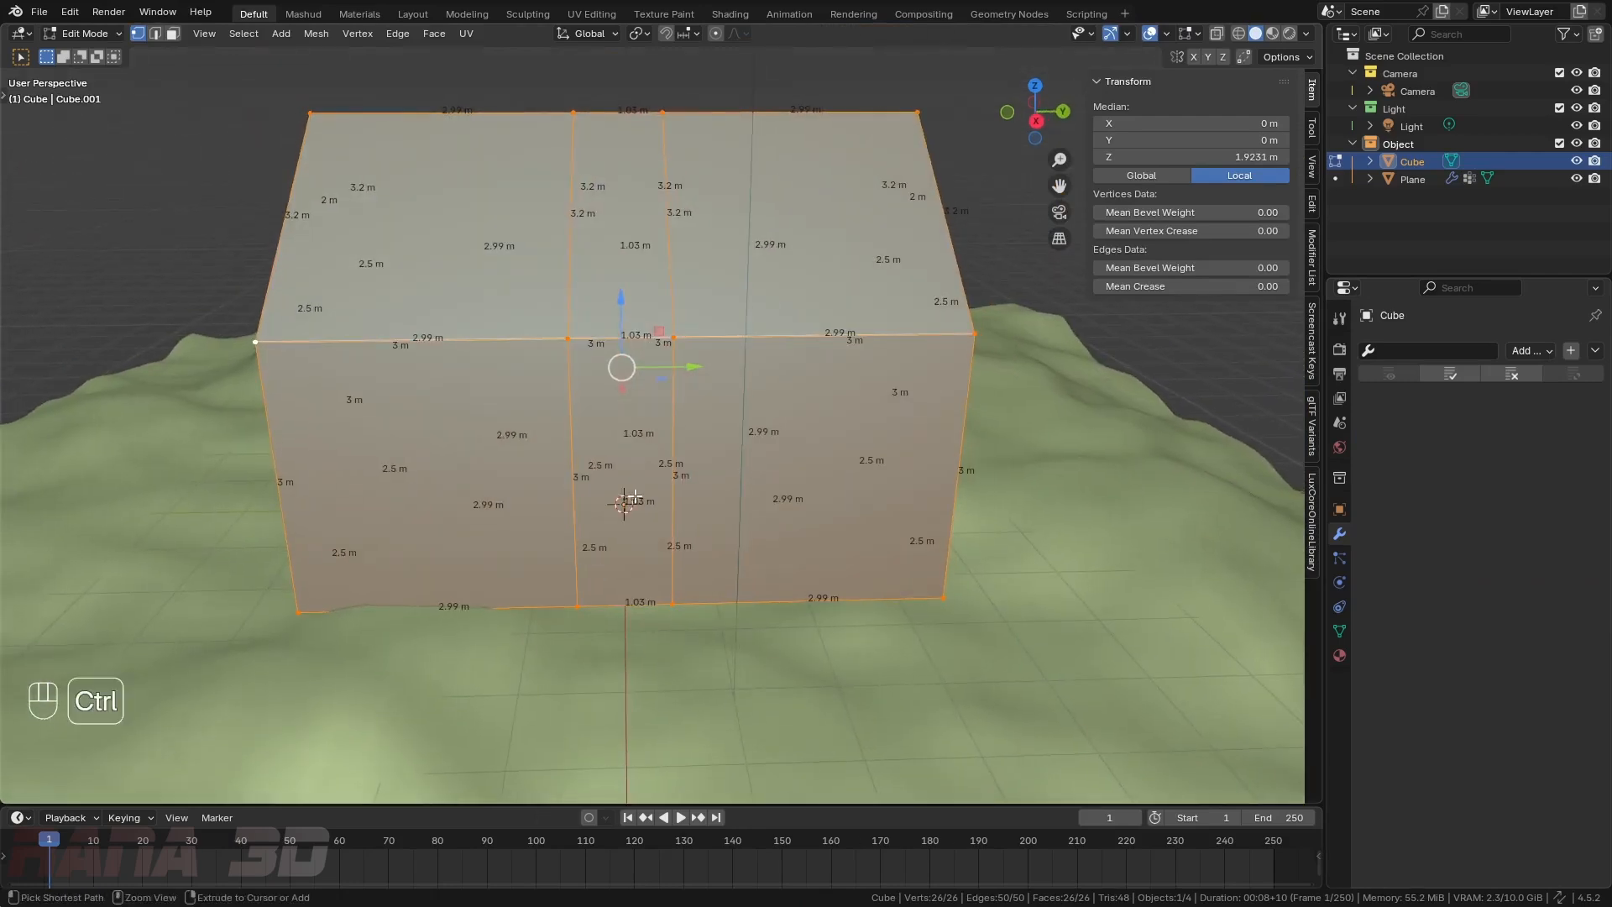
pyautogui.hotkey('ctrl', 'r')
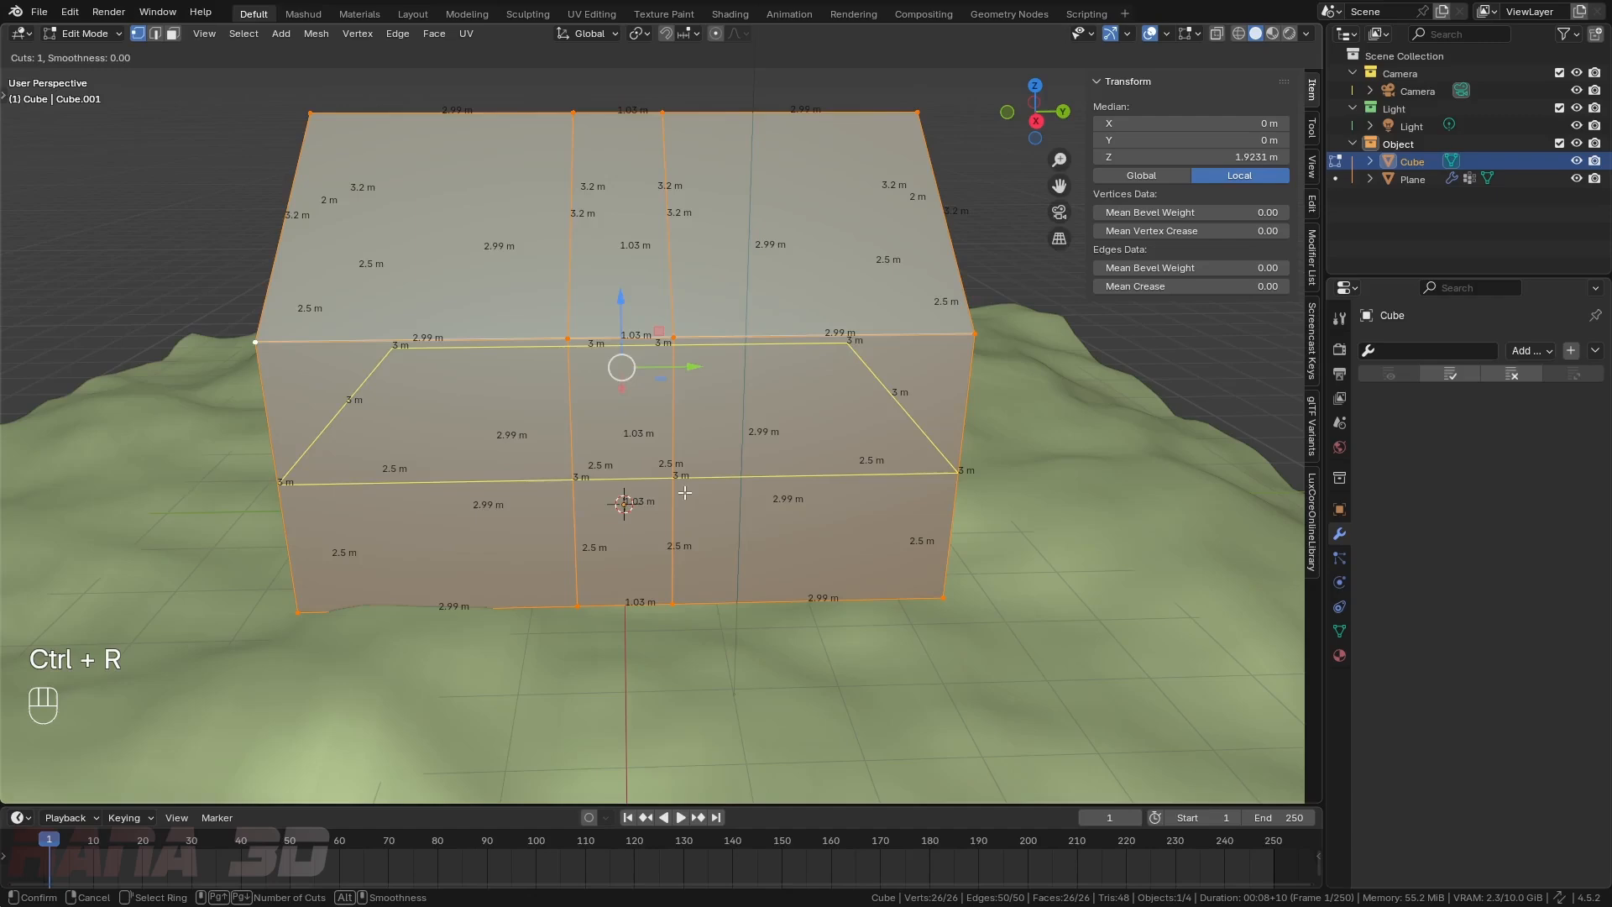
pyautogui.click(685, 493)
pyautogui.click(711, 692)
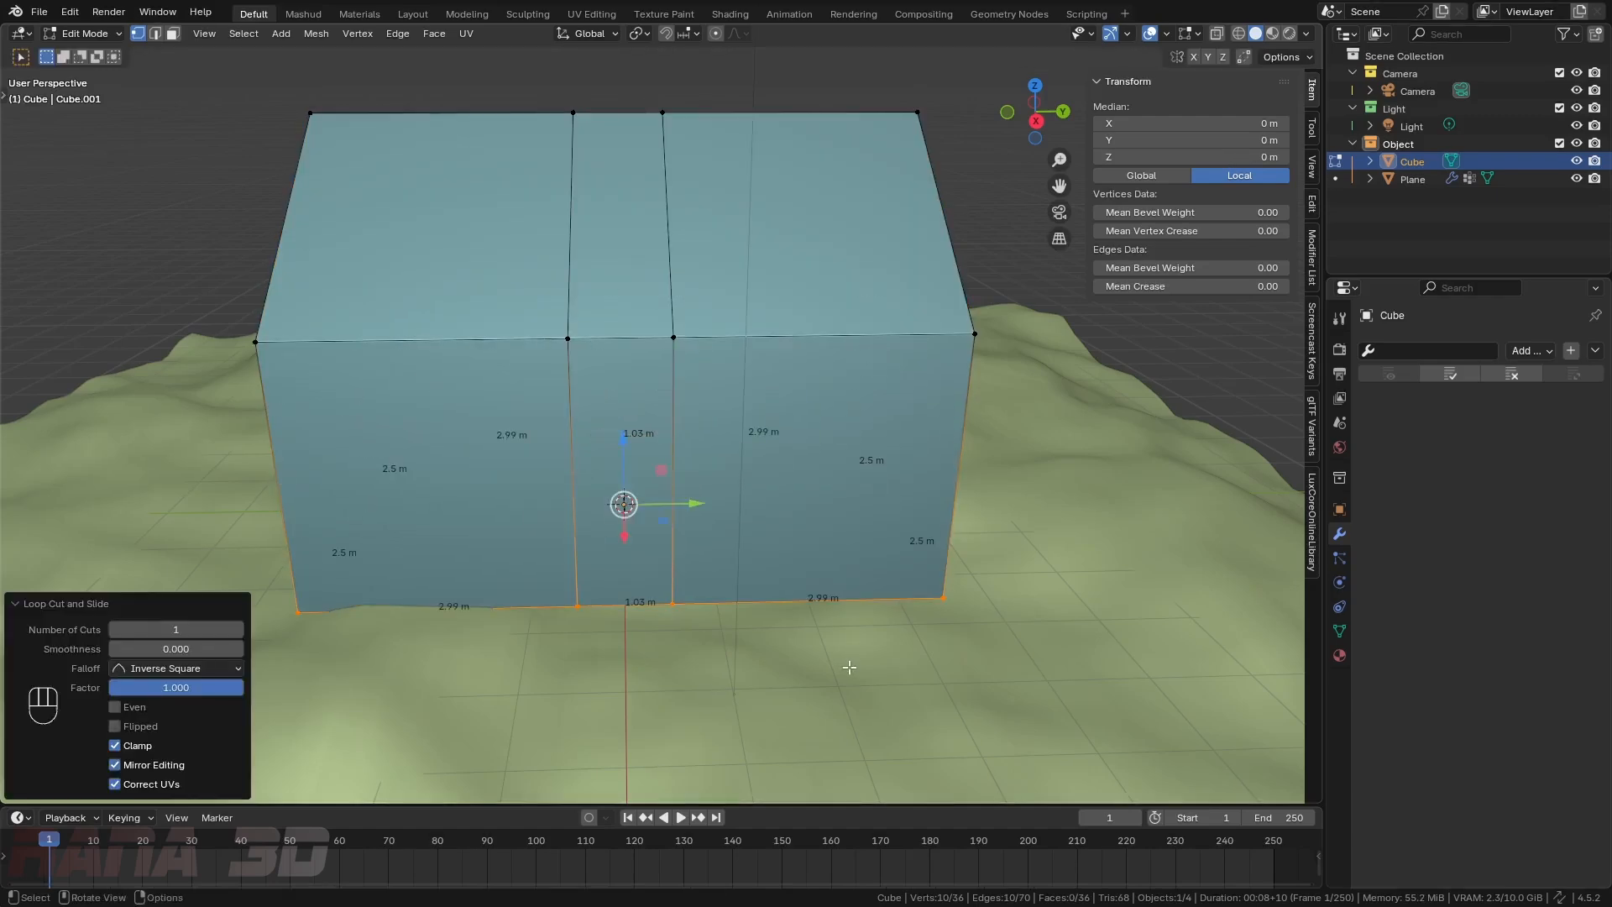
# - Move the new base loop up 1 m along Z
pyautogui.moveTo(624, 452); pyautogui.dragTo(649, 411)
pyautogui.click(172, 727)
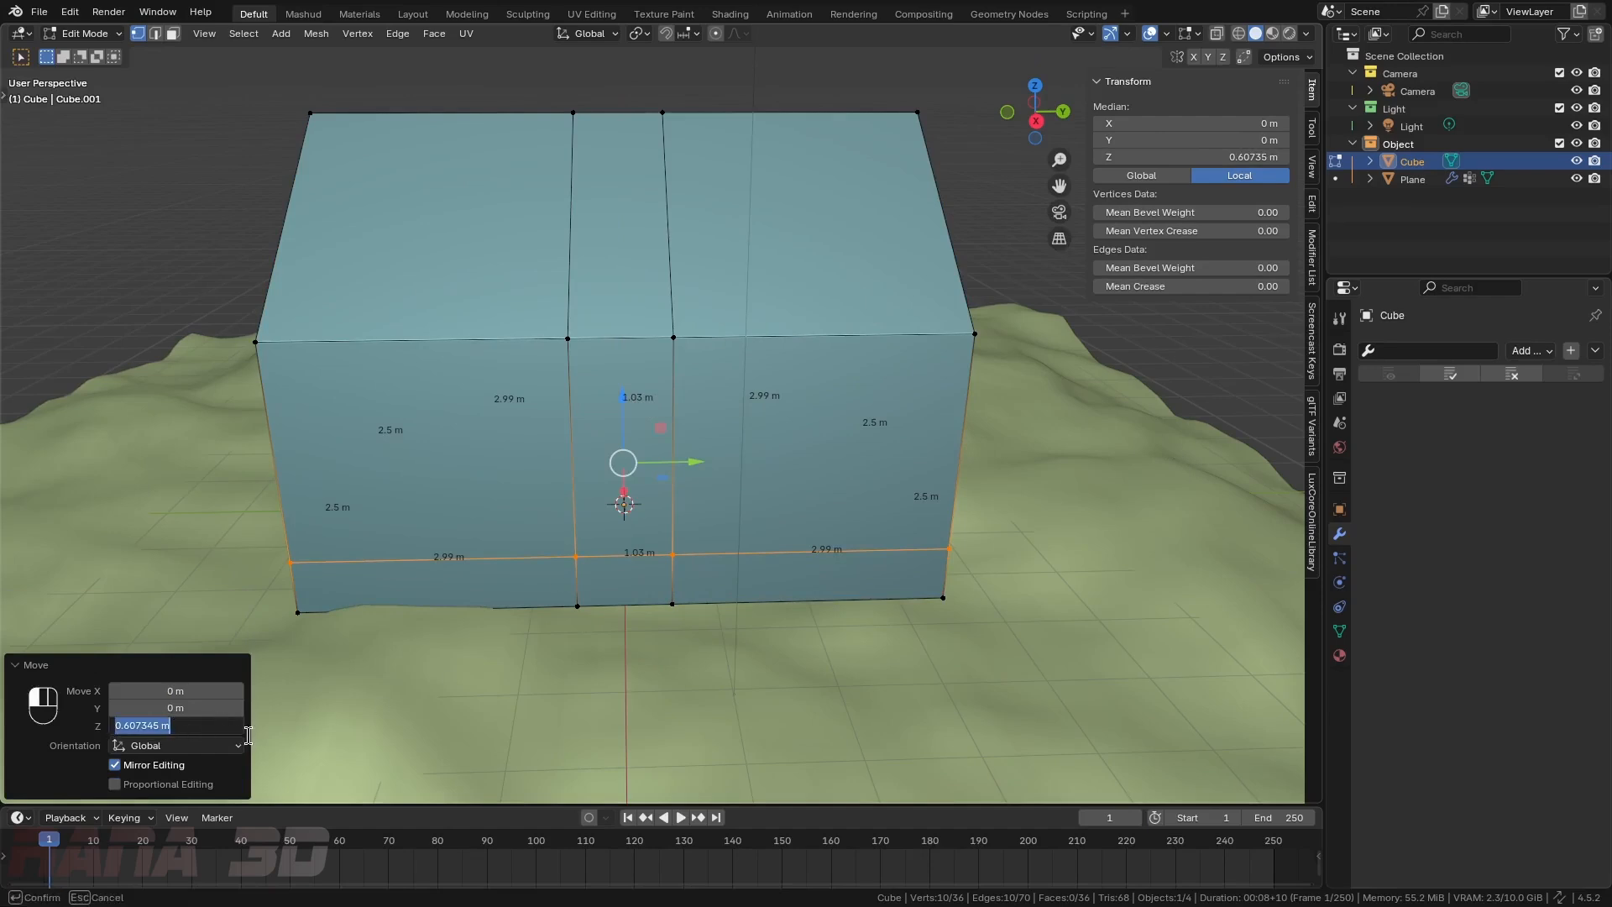
pyautogui.write('1')
pyautogui.press('Return')
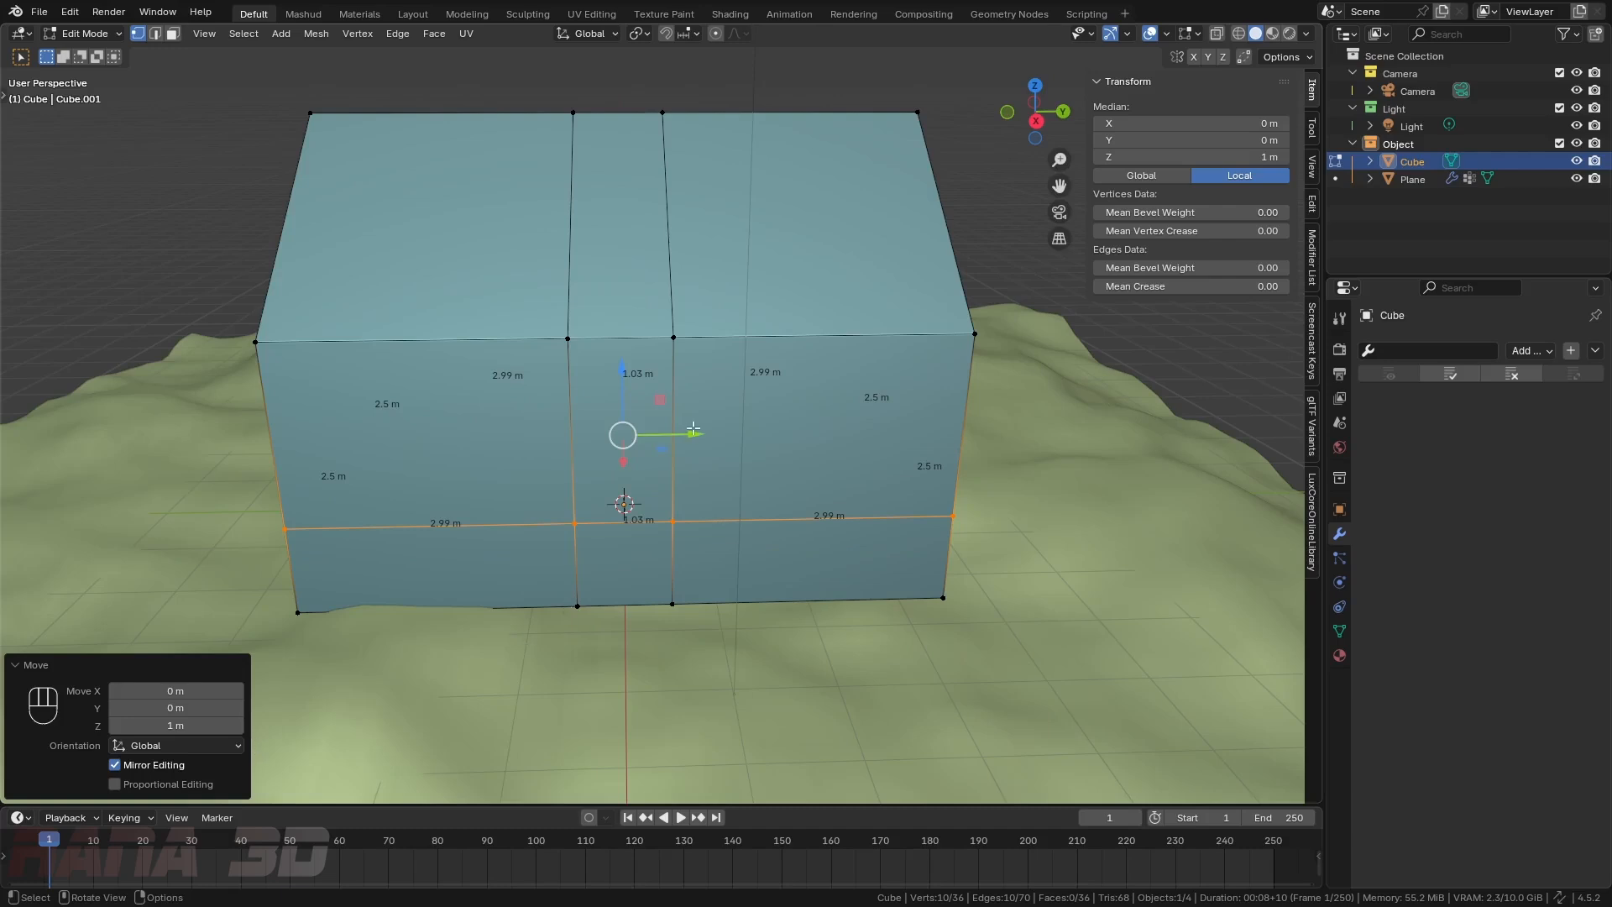
# - Add a second horizontal loop cut around the upper part of the walls, slid fully up to the eaves
pyautogui.moveTo(927, 560); pyautogui.dragTo(874, 461, button='middle')
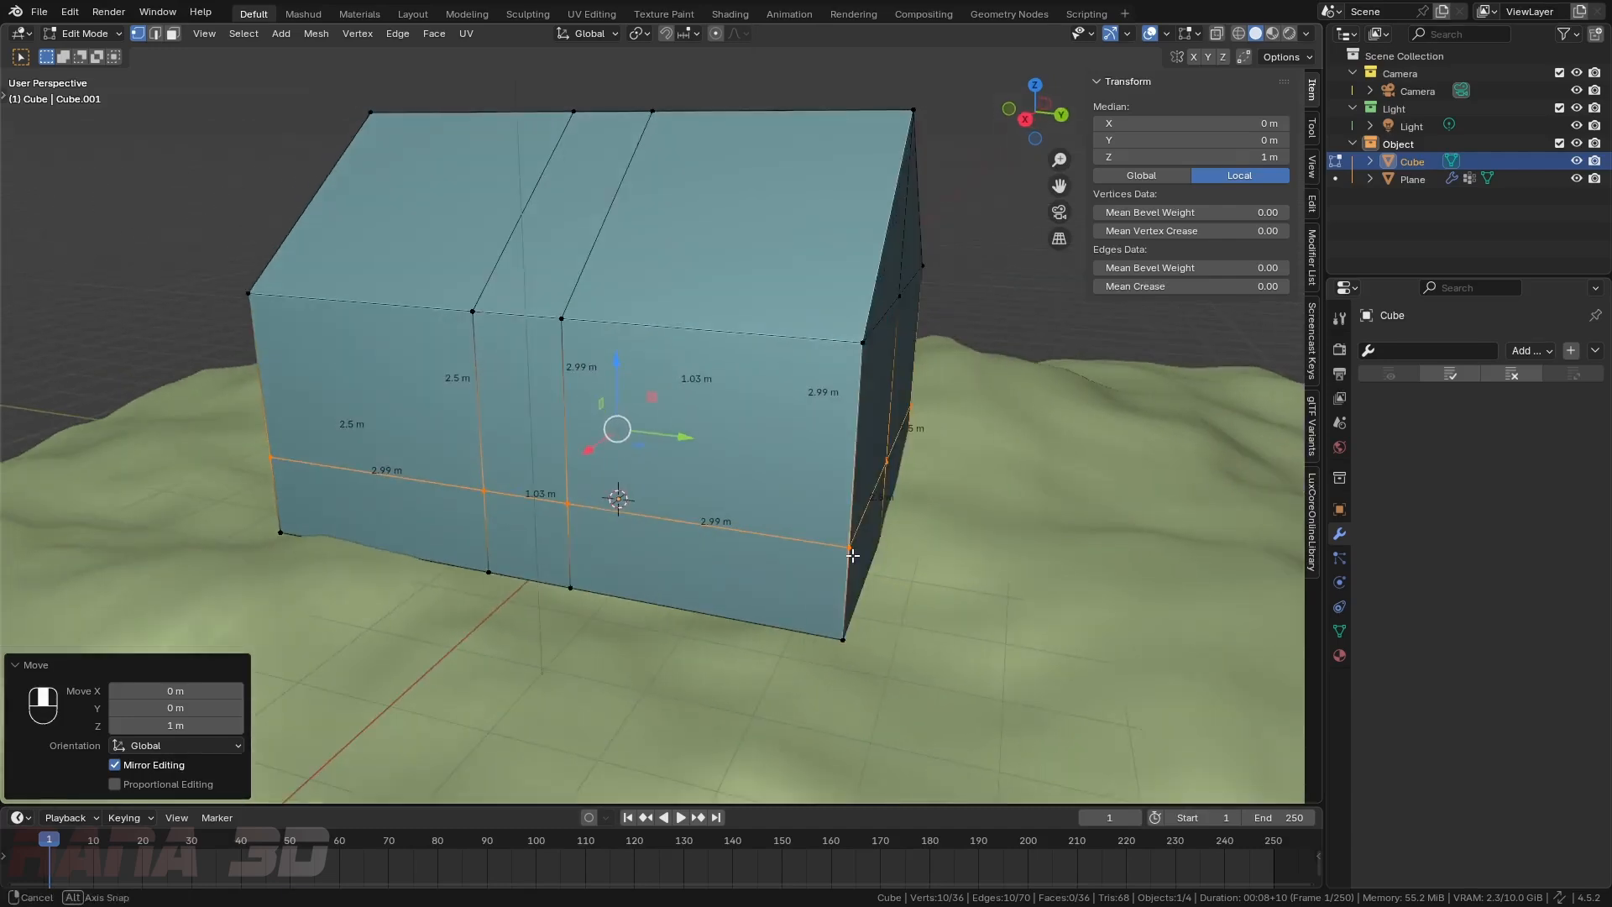
pyautogui.hotkey('ctrl', 'r')
pyautogui.click(874, 461)
pyautogui.click(909, 290)
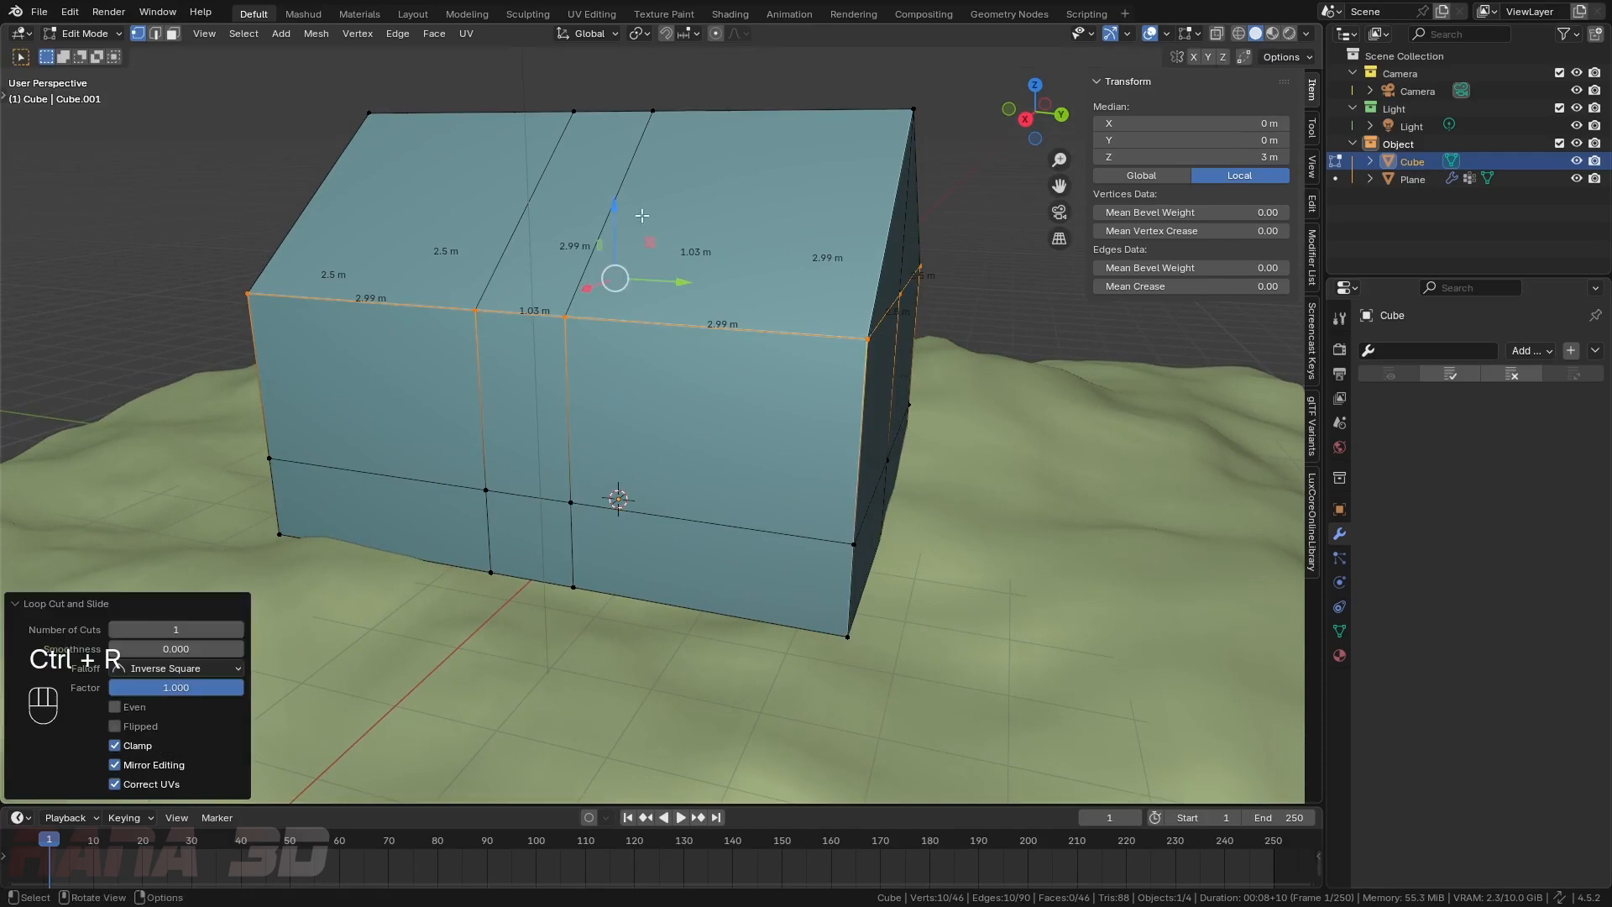
# - Move the new eave loop by -1 m along Z
pyautogui.moveTo(622, 204); pyautogui.dragTo(622, 270)
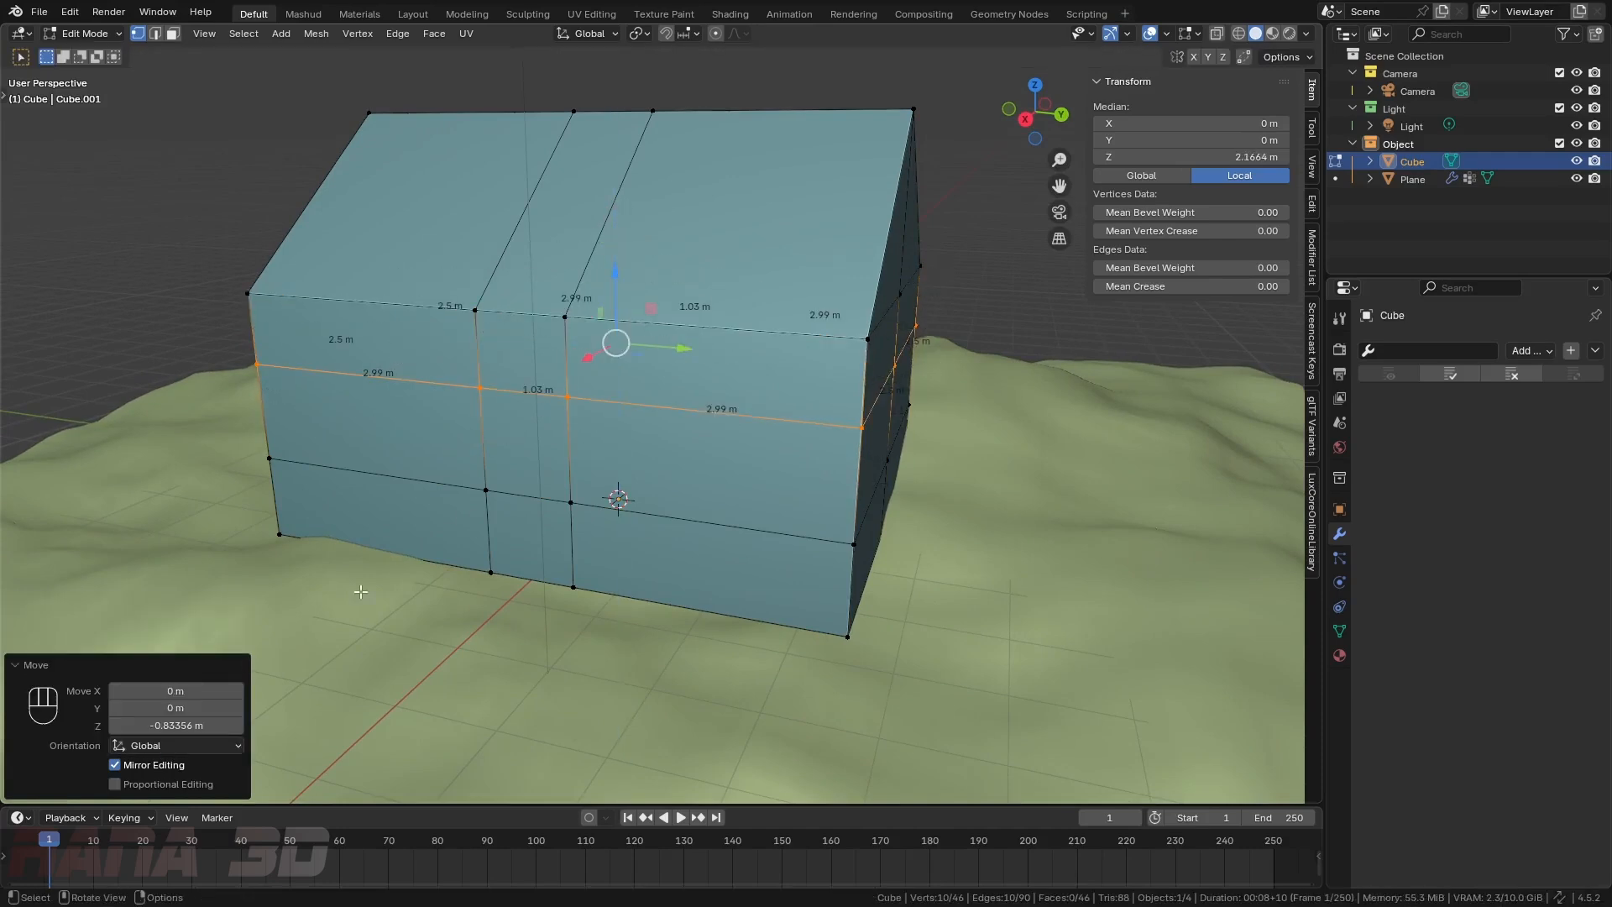
pyautogui.click(171, 725)
pyautogui.write('-')
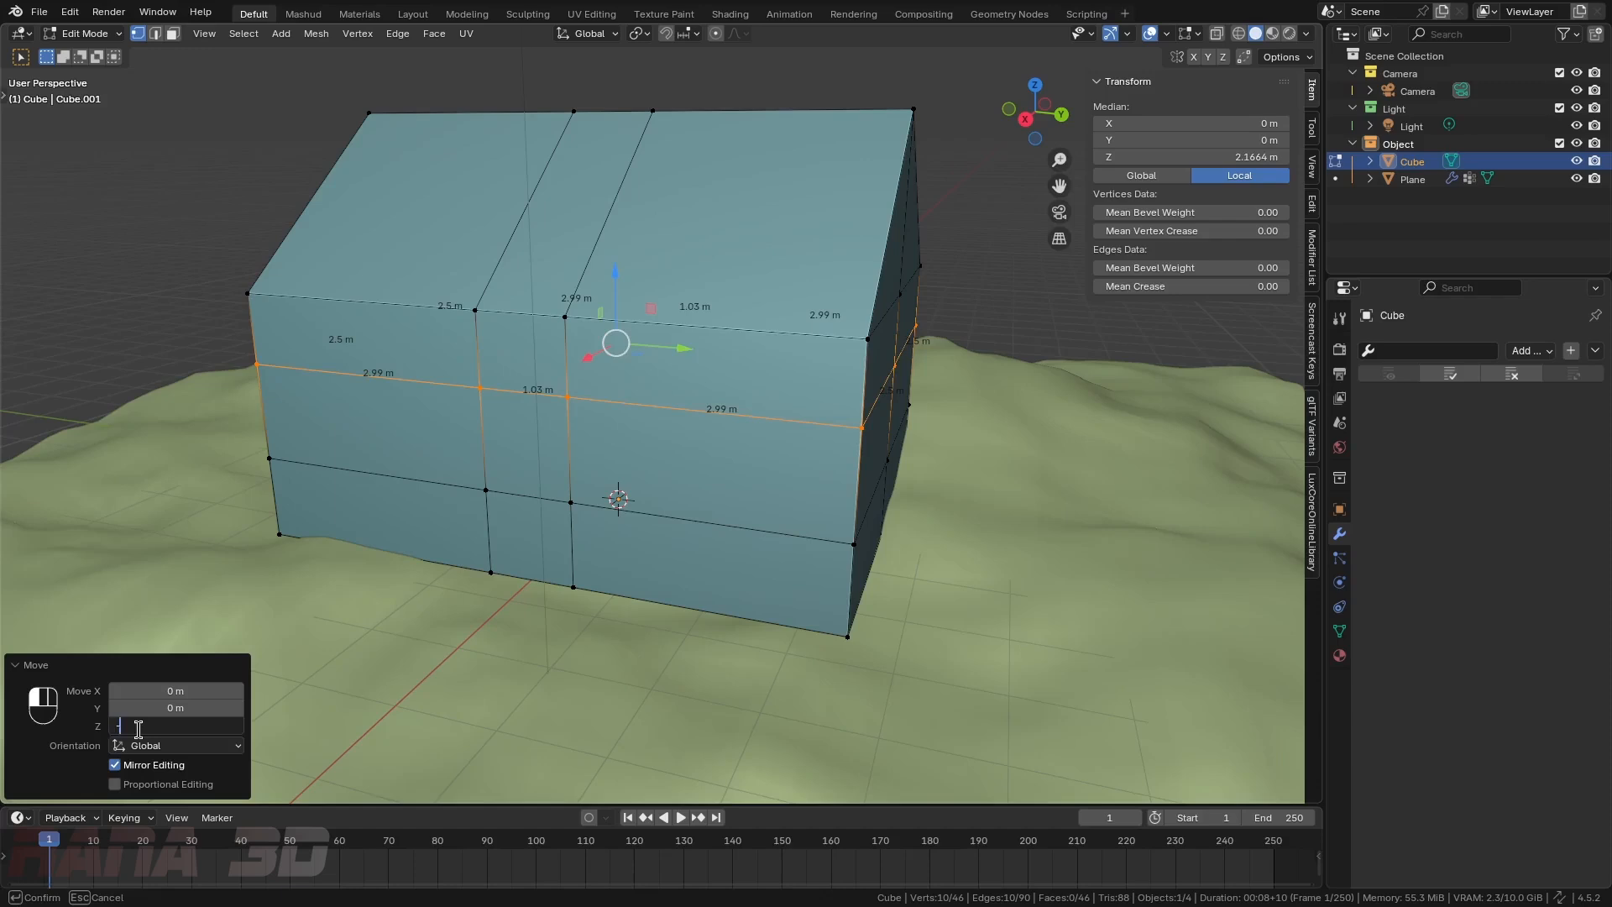
pyautogui.write('1')
pyautogui.press('Return')
pyautogui.moveTo(399, 445); pyautogui.dragTo(463, 438, button='middle')
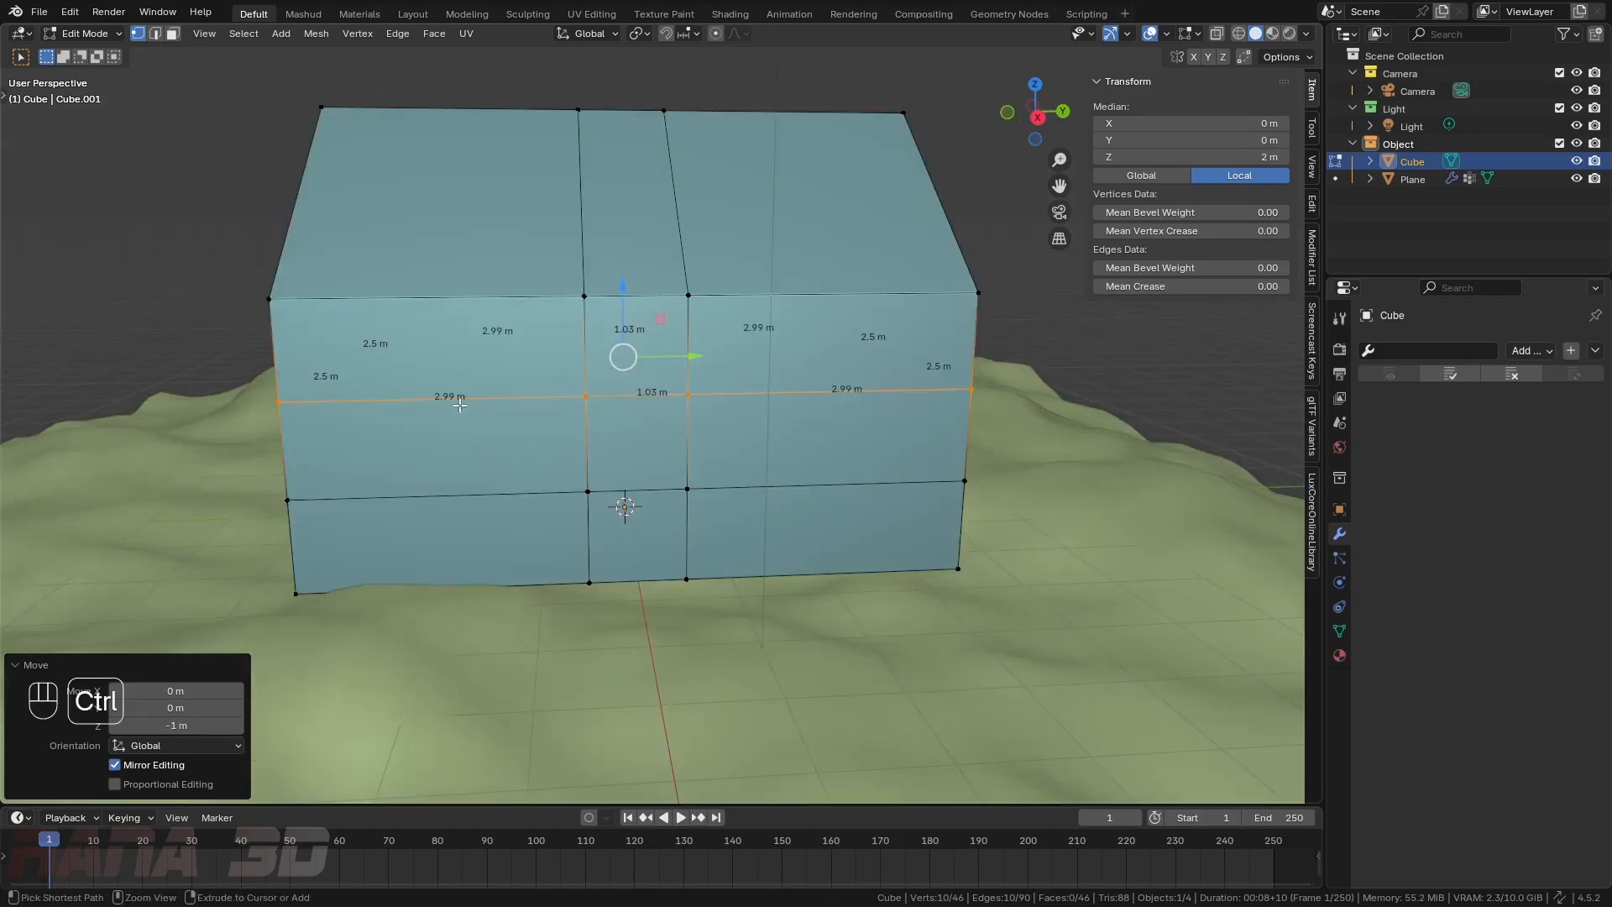
# - Add two vertical loop cuts to the house, one centred in each wide wall section on either side of the door column
pyautogui.hotkey('ctrl', 'r')
pyautogui.click(403, 442)
pyautogui.hotkey('ctrl', 'r')
pyautogui.click(854, 420)
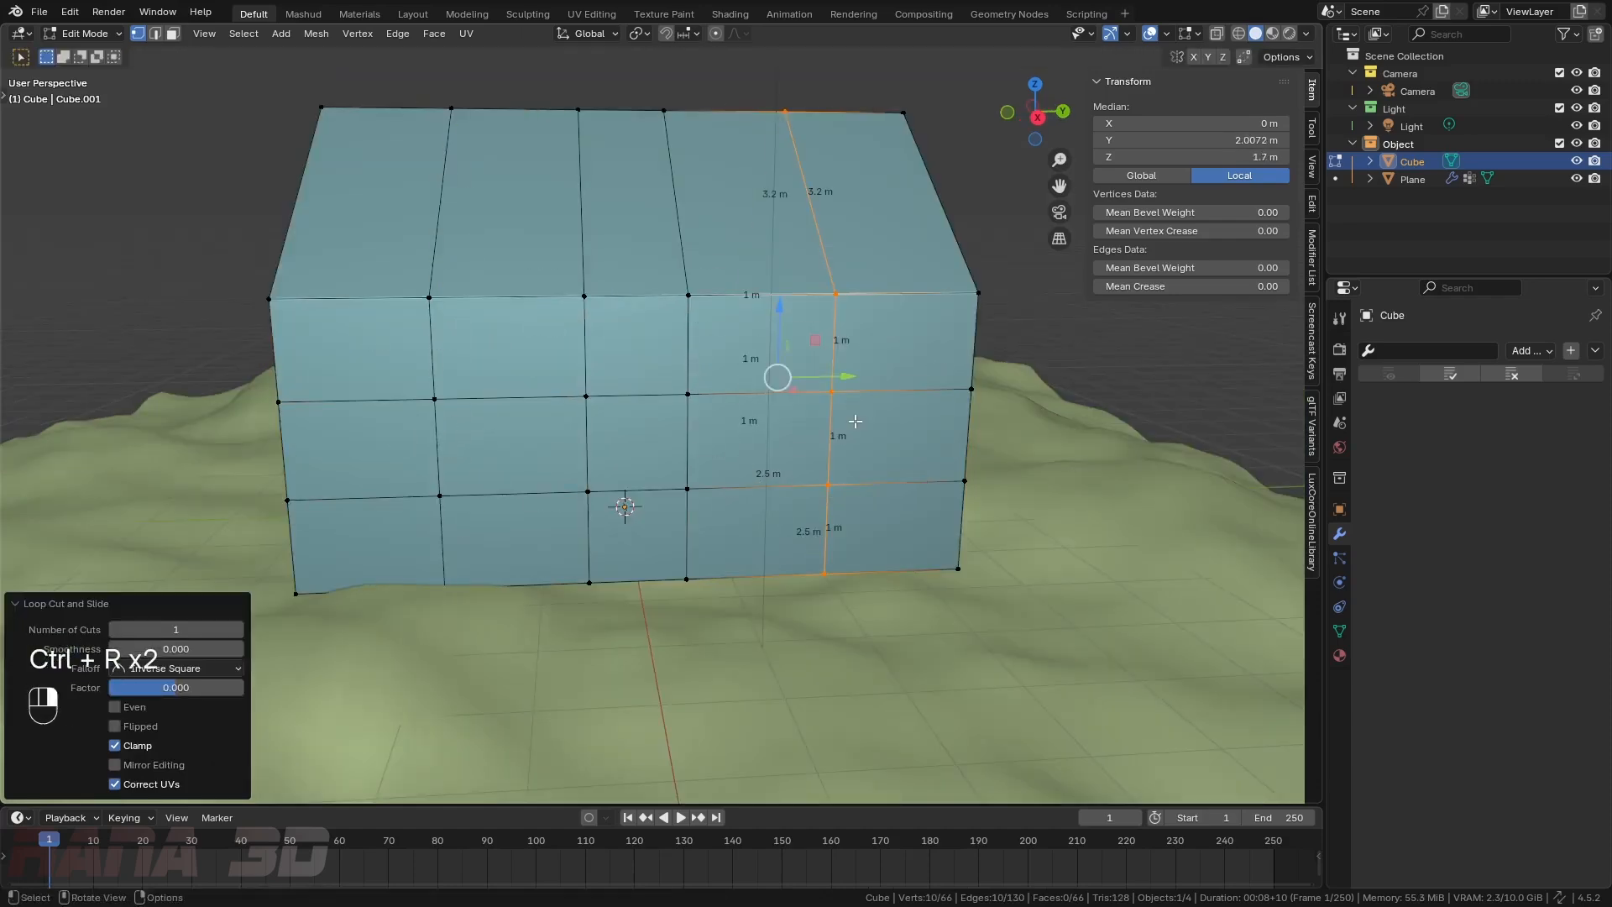
# - Bevel both new vertical loops together by about 0.533 m with one segment to form the window columns
pyautogui.keyDown('alt'); pyautogui.click(443, 471); pyautogui.keyUp('alt')
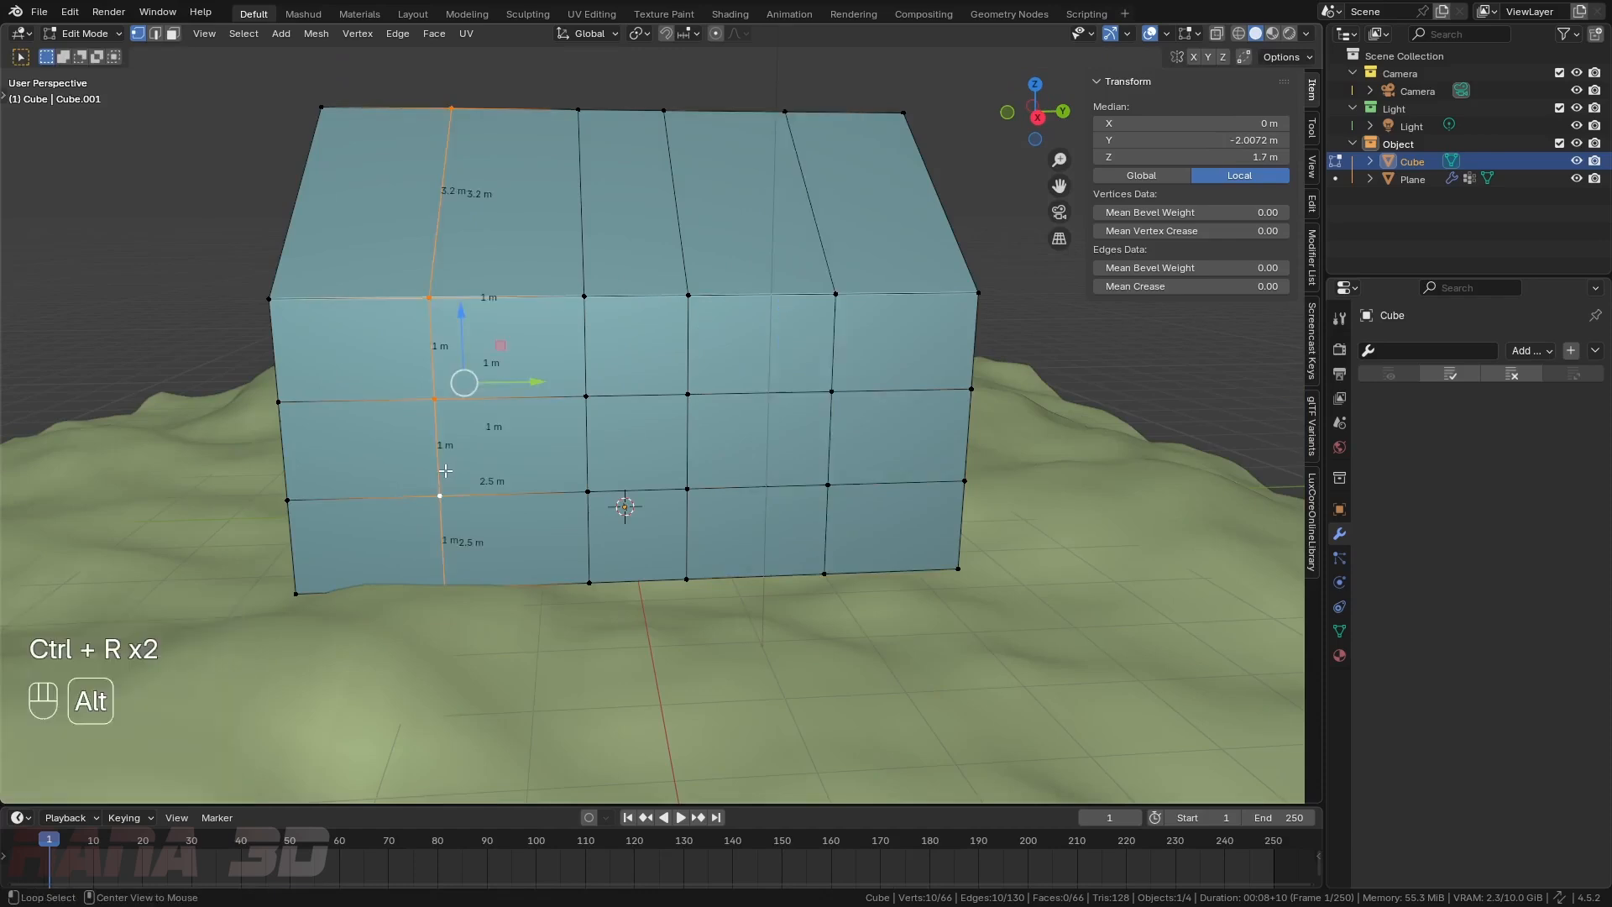
pyautogui.keyDown('alt'); pyautogui.keyDown('shift'); pyautogui.click(826, 435); pyautogui.keyUp('shift'); pyautogui.keyUp('alt')
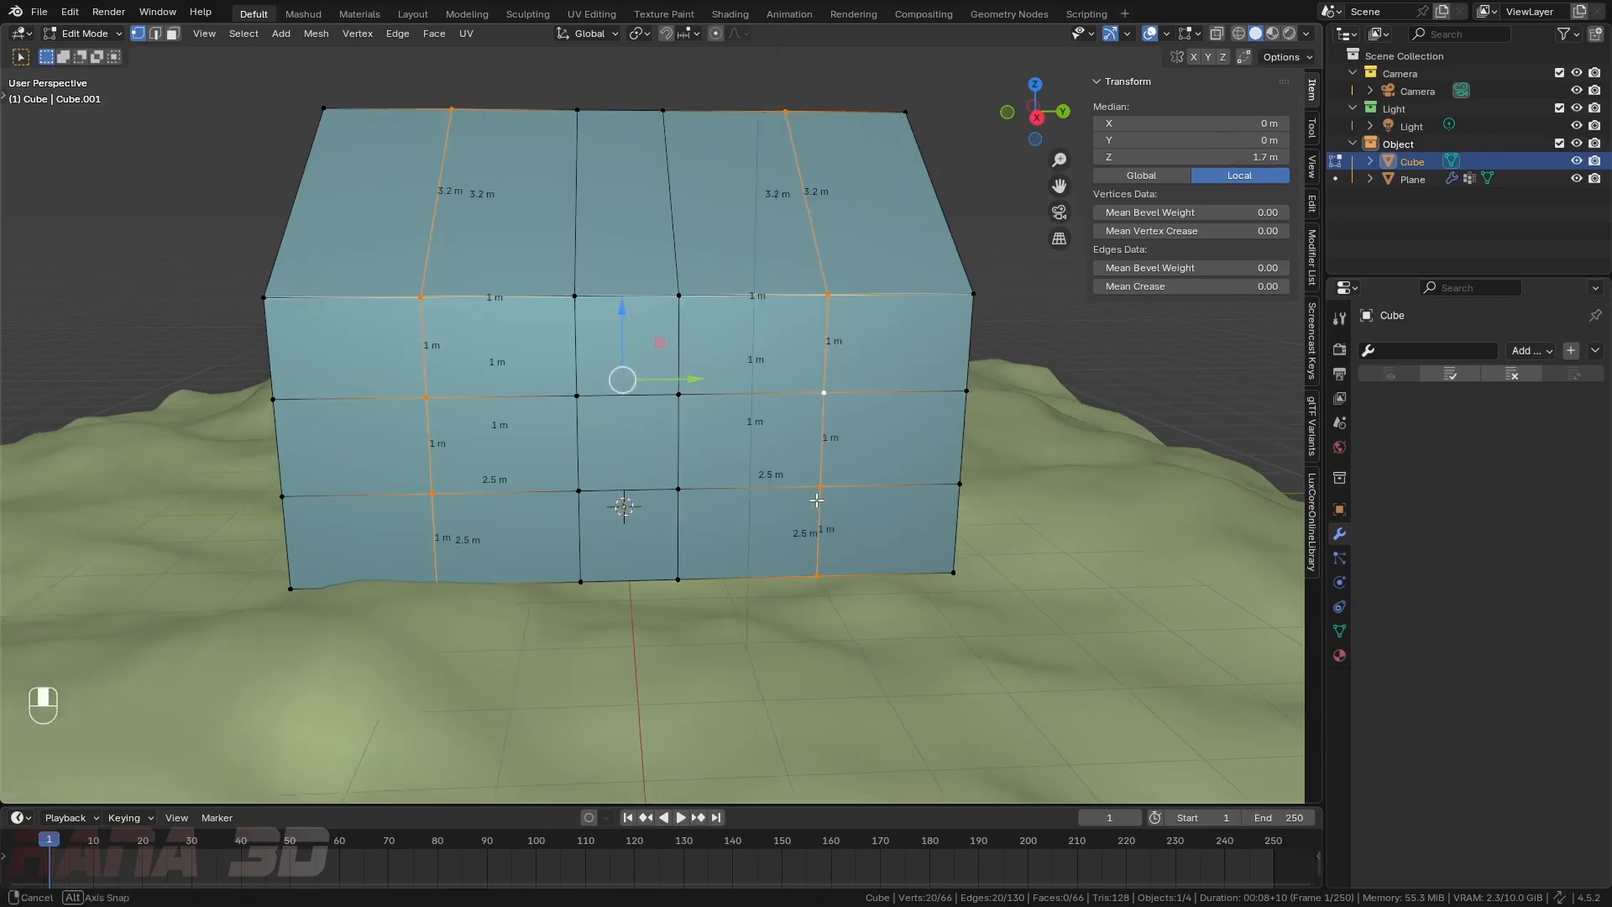
pyautogui.hotkey('ctrl', 'b')
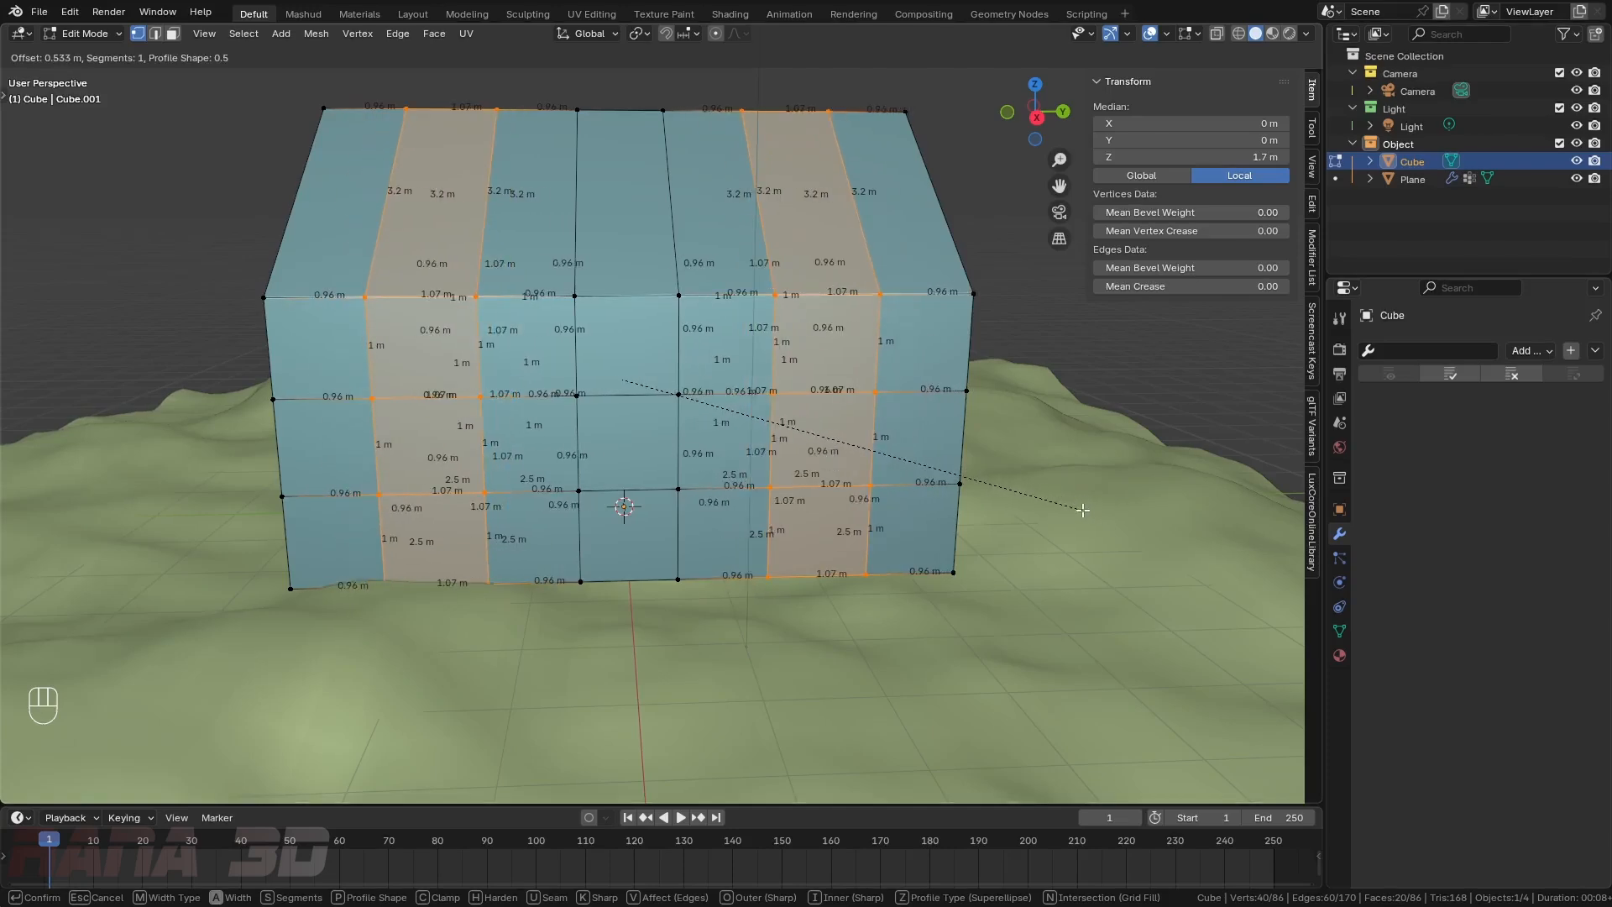
pyautogui.click(1082, 510)
# - Inset the middle-row faces of both window columns on the front wall by about 0.058 m, and extrude them about 0.145 m inward
pyautogui.moveTo(873, 525); pyautogui.dragTo(479, 471, button='middle')
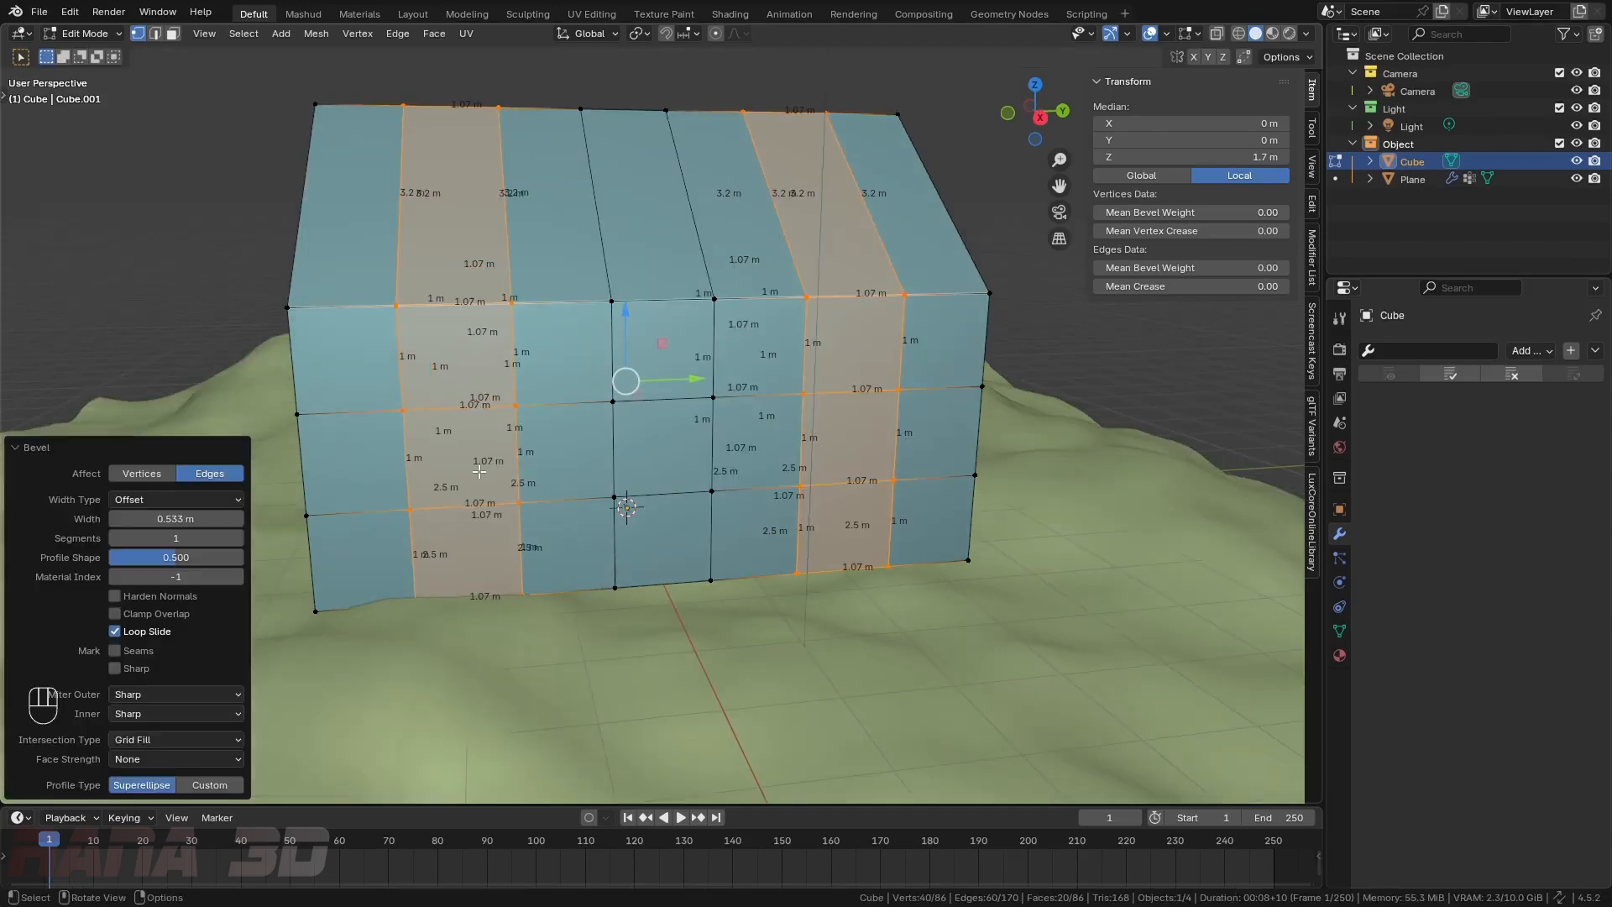
pyautogui.press('3')
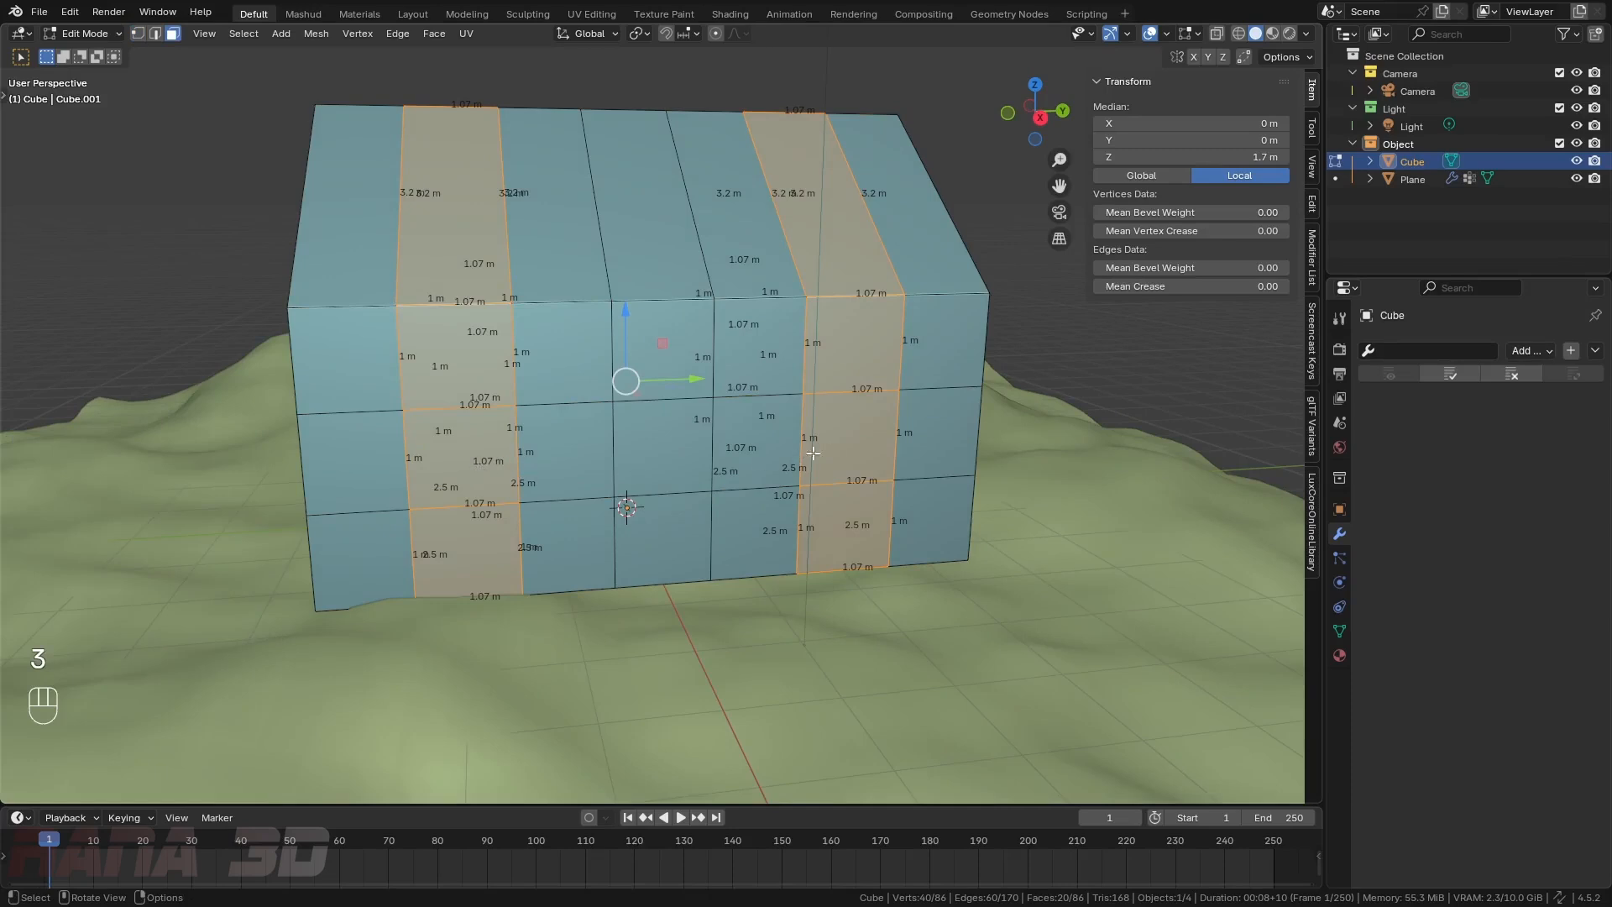
pyautogui.click(479, 462)
pyautogui.keyDown('shift'); pyautogui.click(845, 448); pyautogui.keyUp('shift')
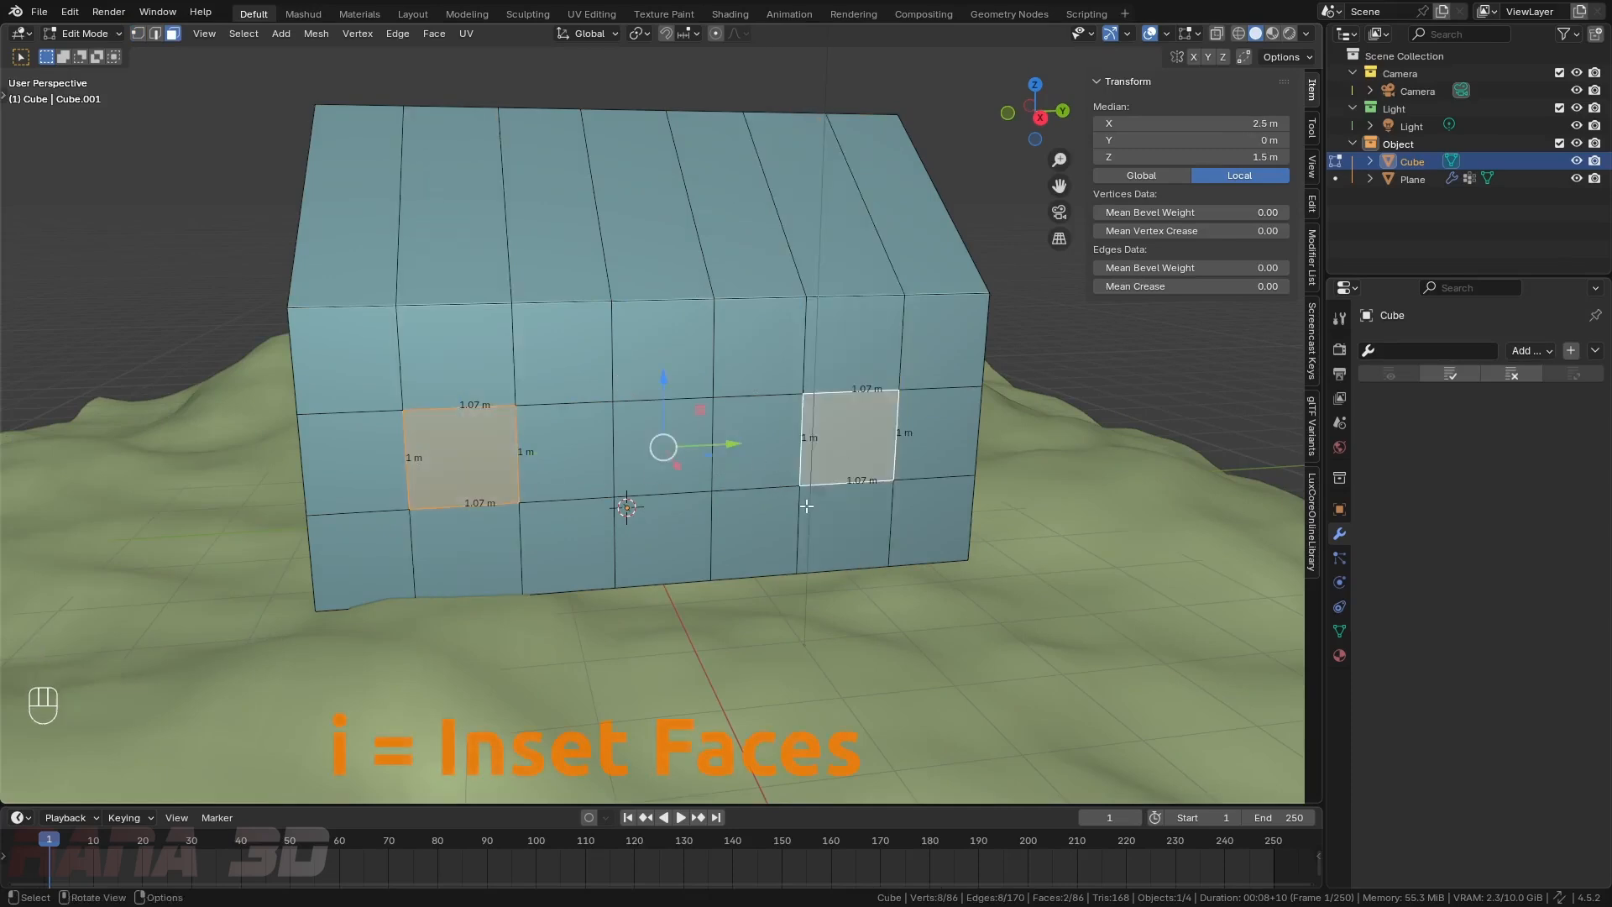
pyautogui.moveTo(845, 448); pyautogui.dragTo(967, 515, button='middle')
pyautogui.press('i')
pyautogui.click(1018, 487)
pyautogui.press('e')
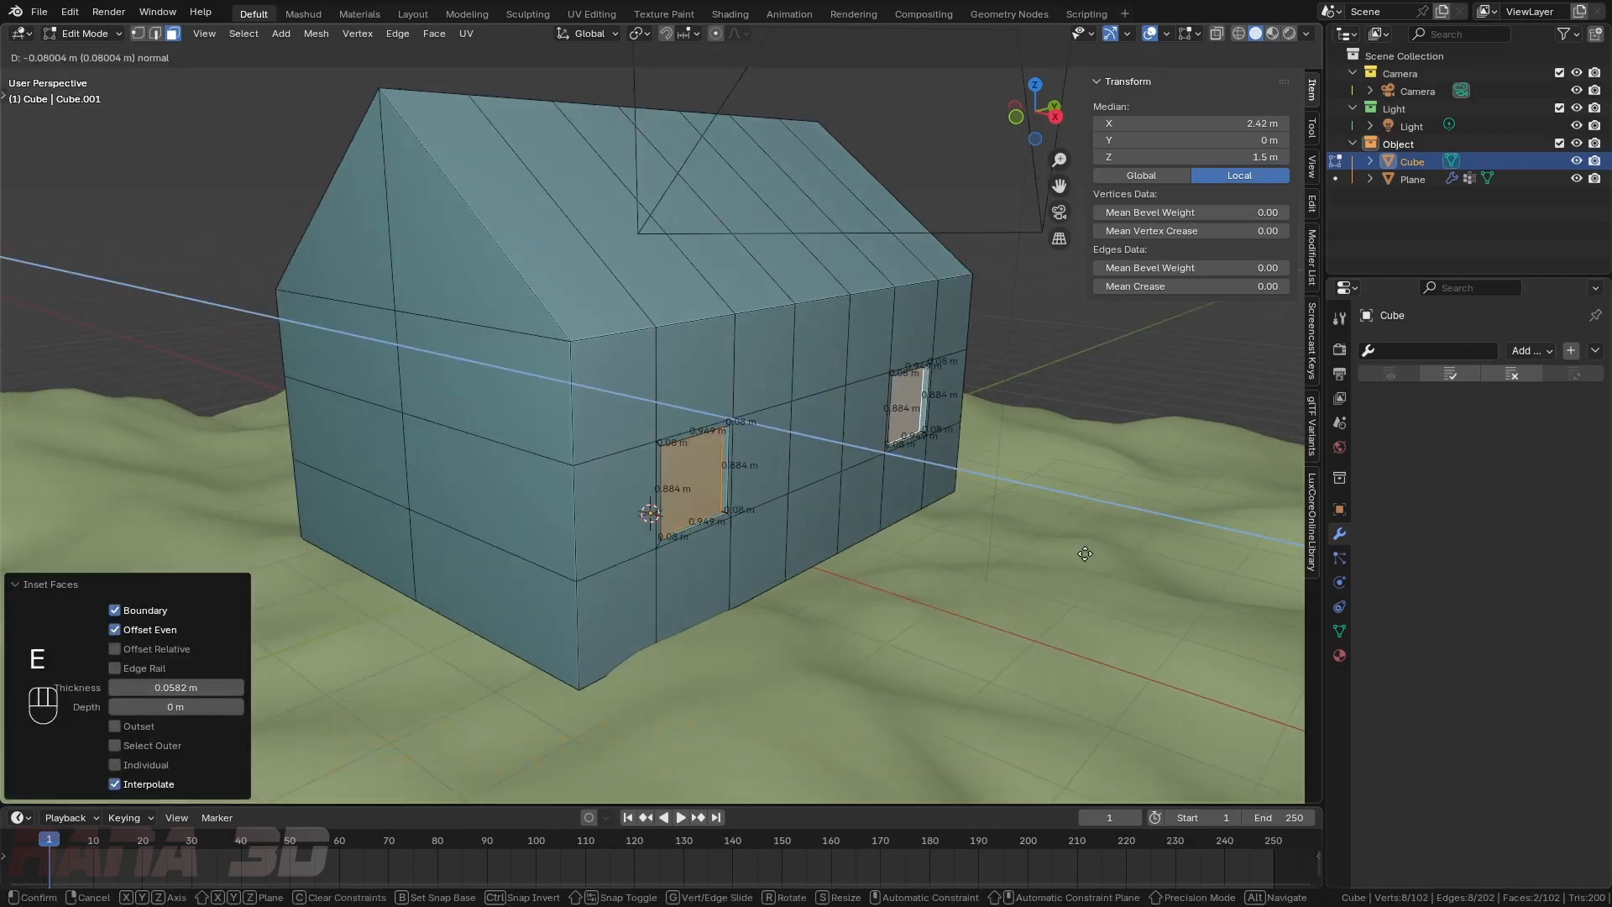
pyautogui.click(1083, 551)
# - Inset the two stacked door faces between the front windows by about 0.048 m, and extrude them about 0.104 m inward
pyautogui.moveTo(726, 470); pyautogui.dragTo(625, 462, button='middle')
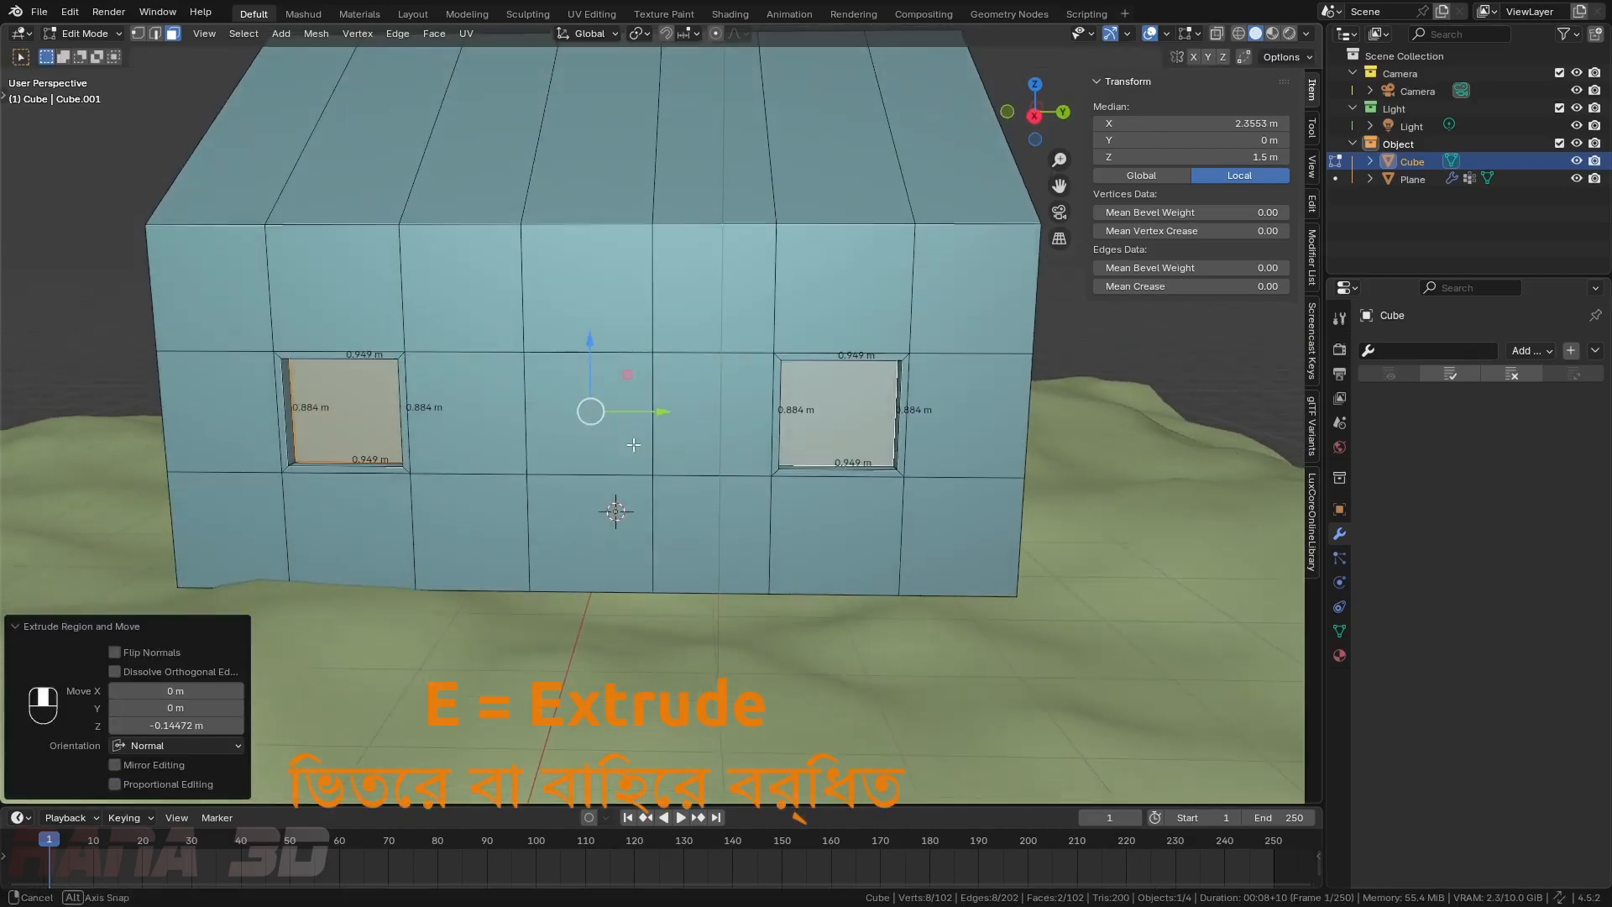
pyautogui.click(613, 433)
pyautogui.keyDown('shift'); pyautogui.click(570, 515); pyautogui.keyUp('shift')
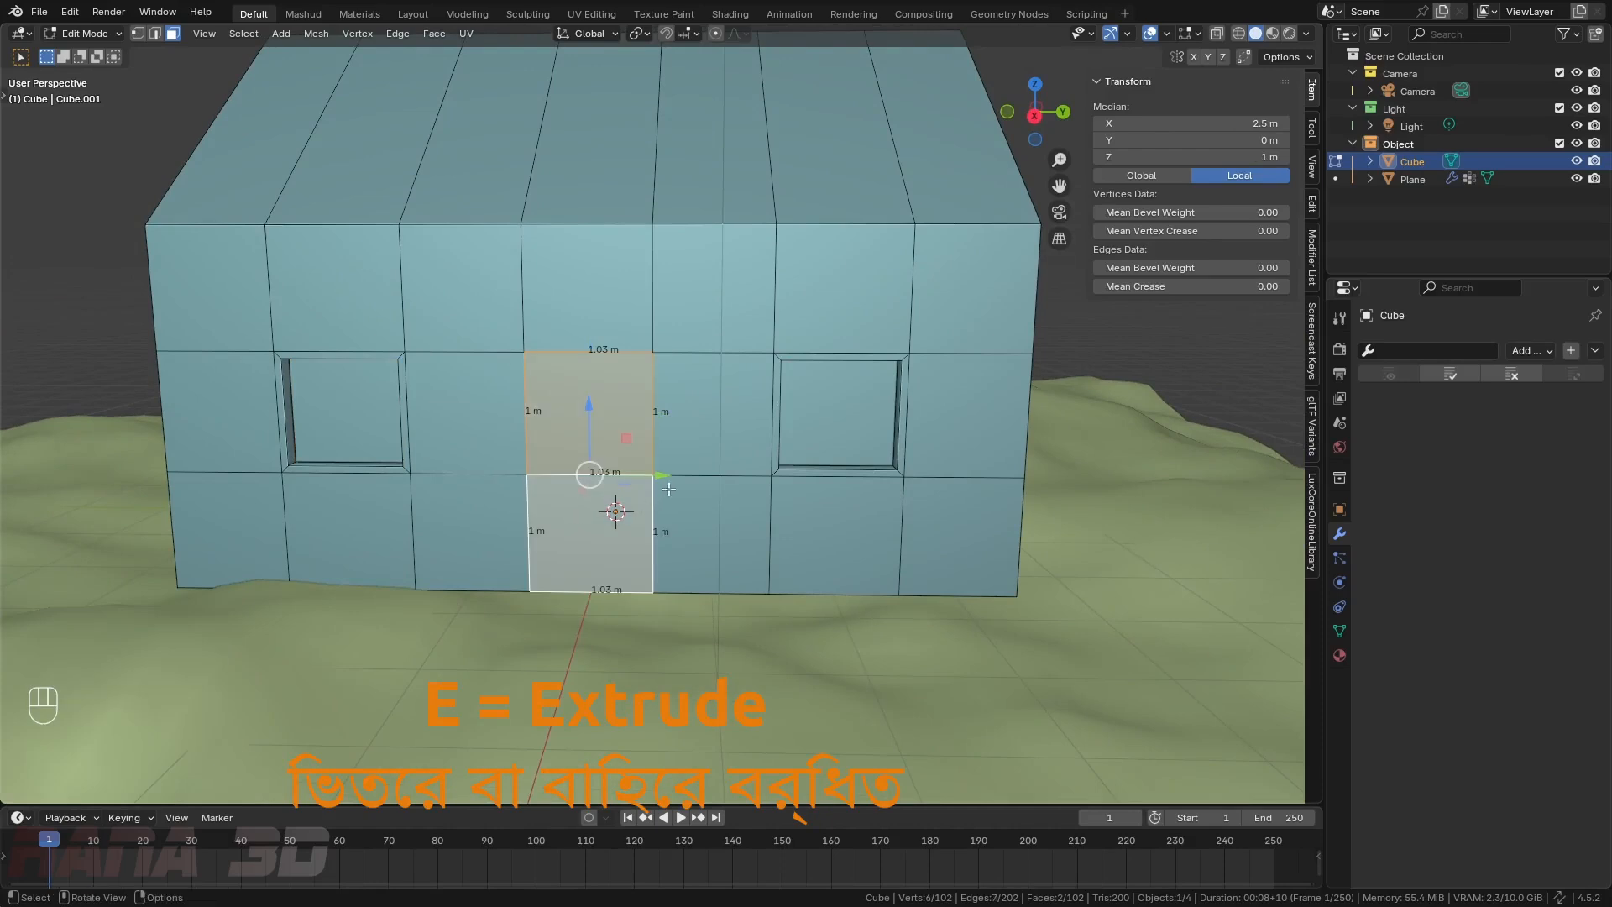
pyautogui.press('i')
pyautogui.click(638, 524)
pyautogui.moveTo(638, 525); pyautogui.dragTo(712, 559, button='middle')
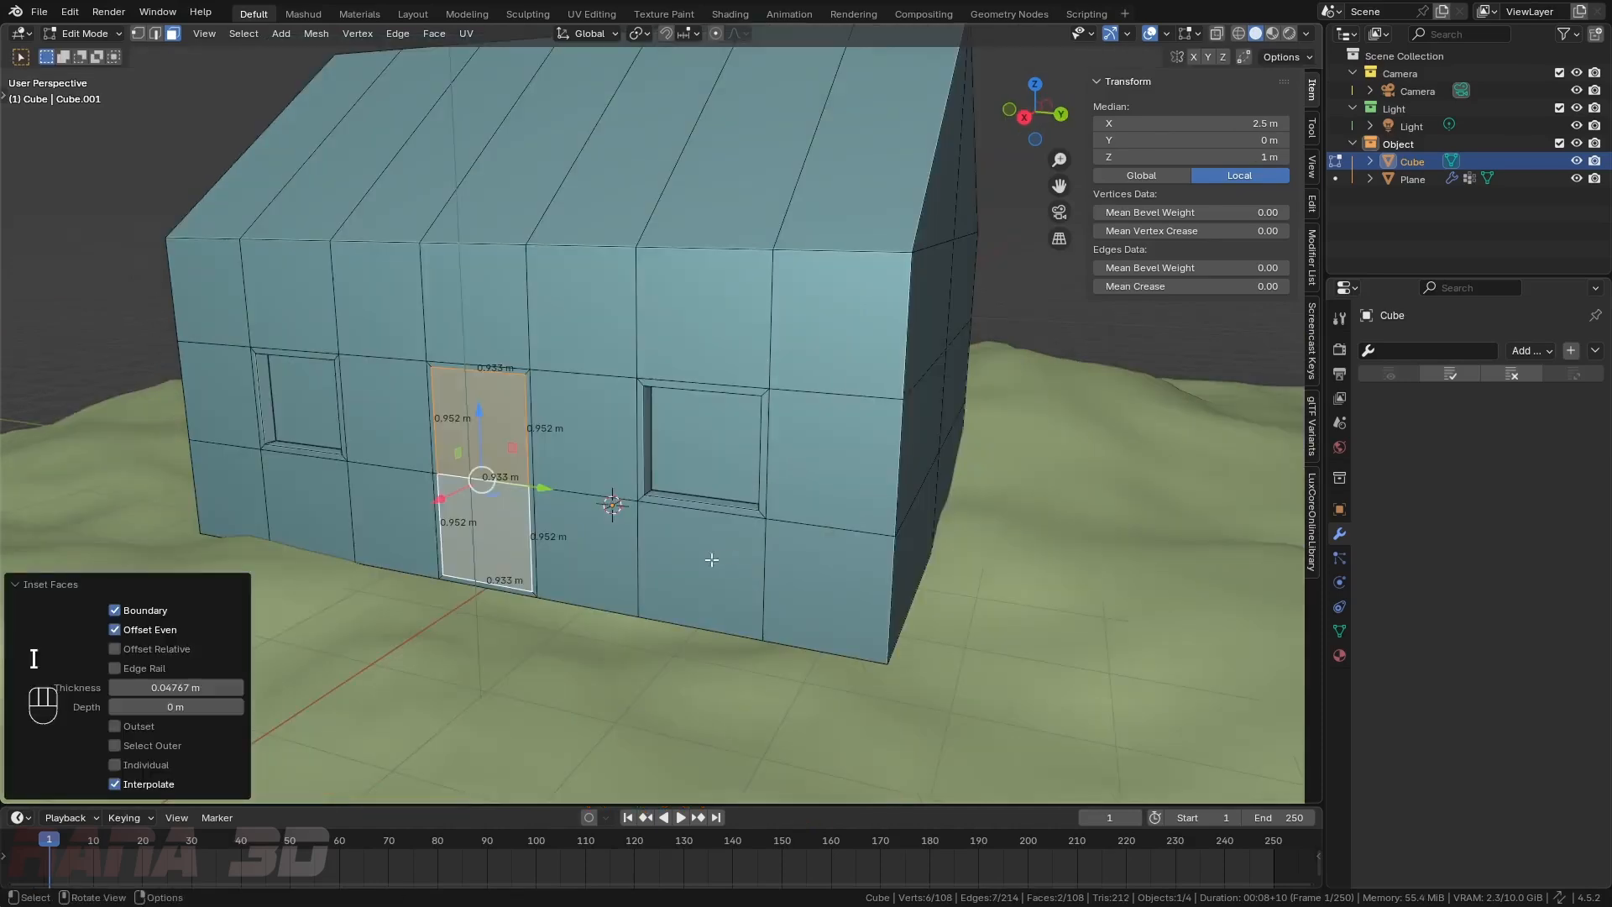
pyautogui.press('e')
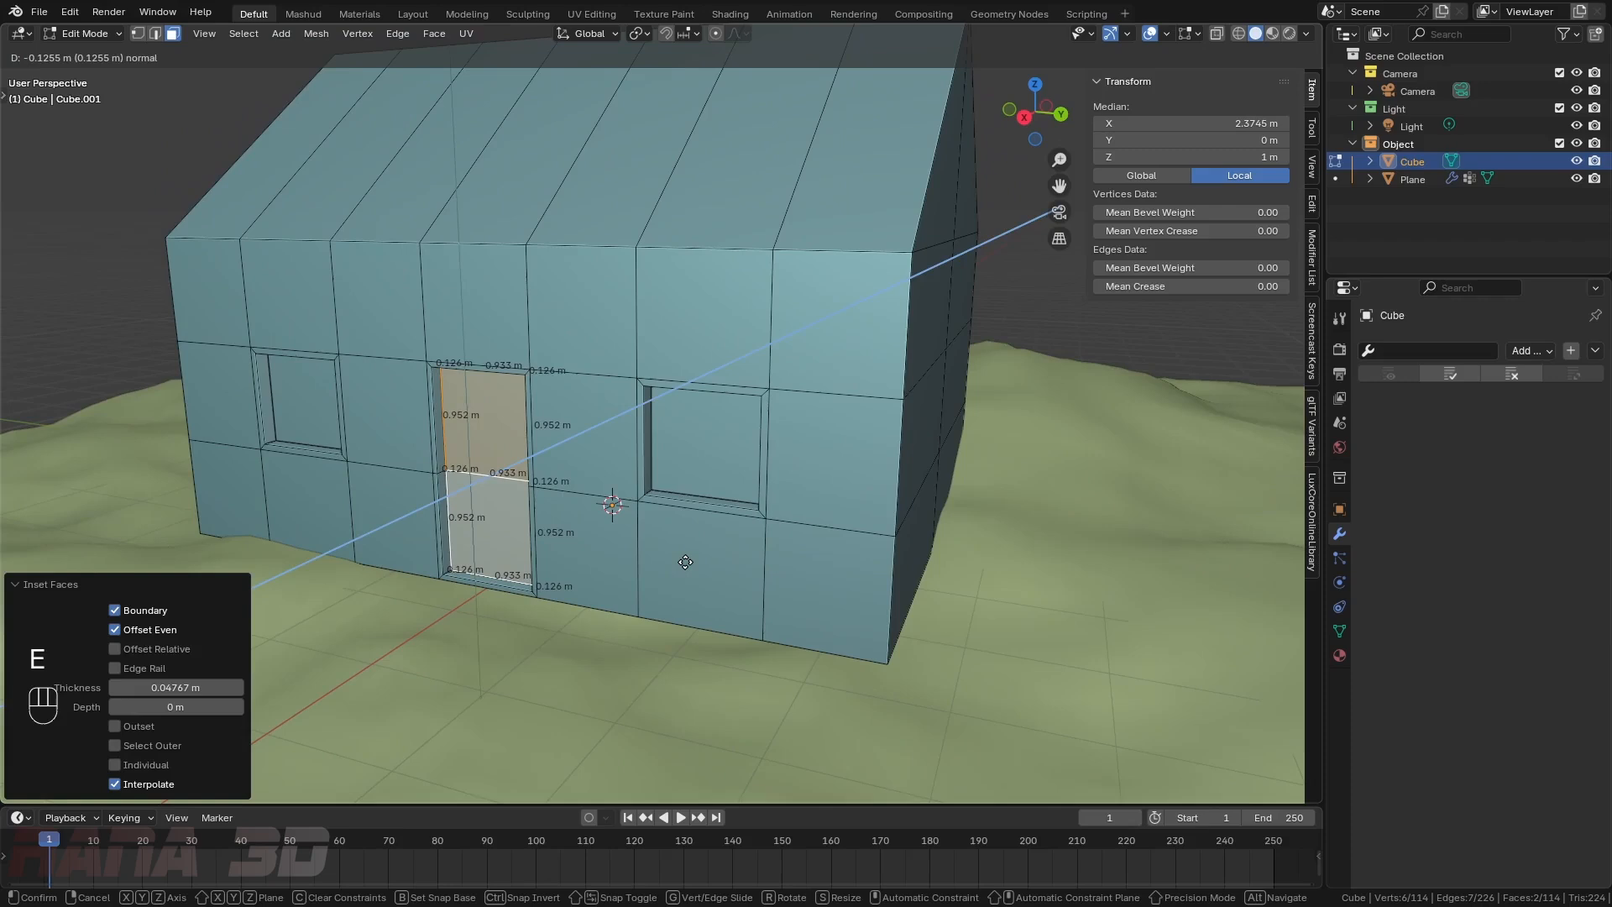
pyautogui.click(685, 562)
# - Delete the recessed door faces to open the doorway, and return to Object Mode
pyautogui.press('x')
pyautogui.press('x')
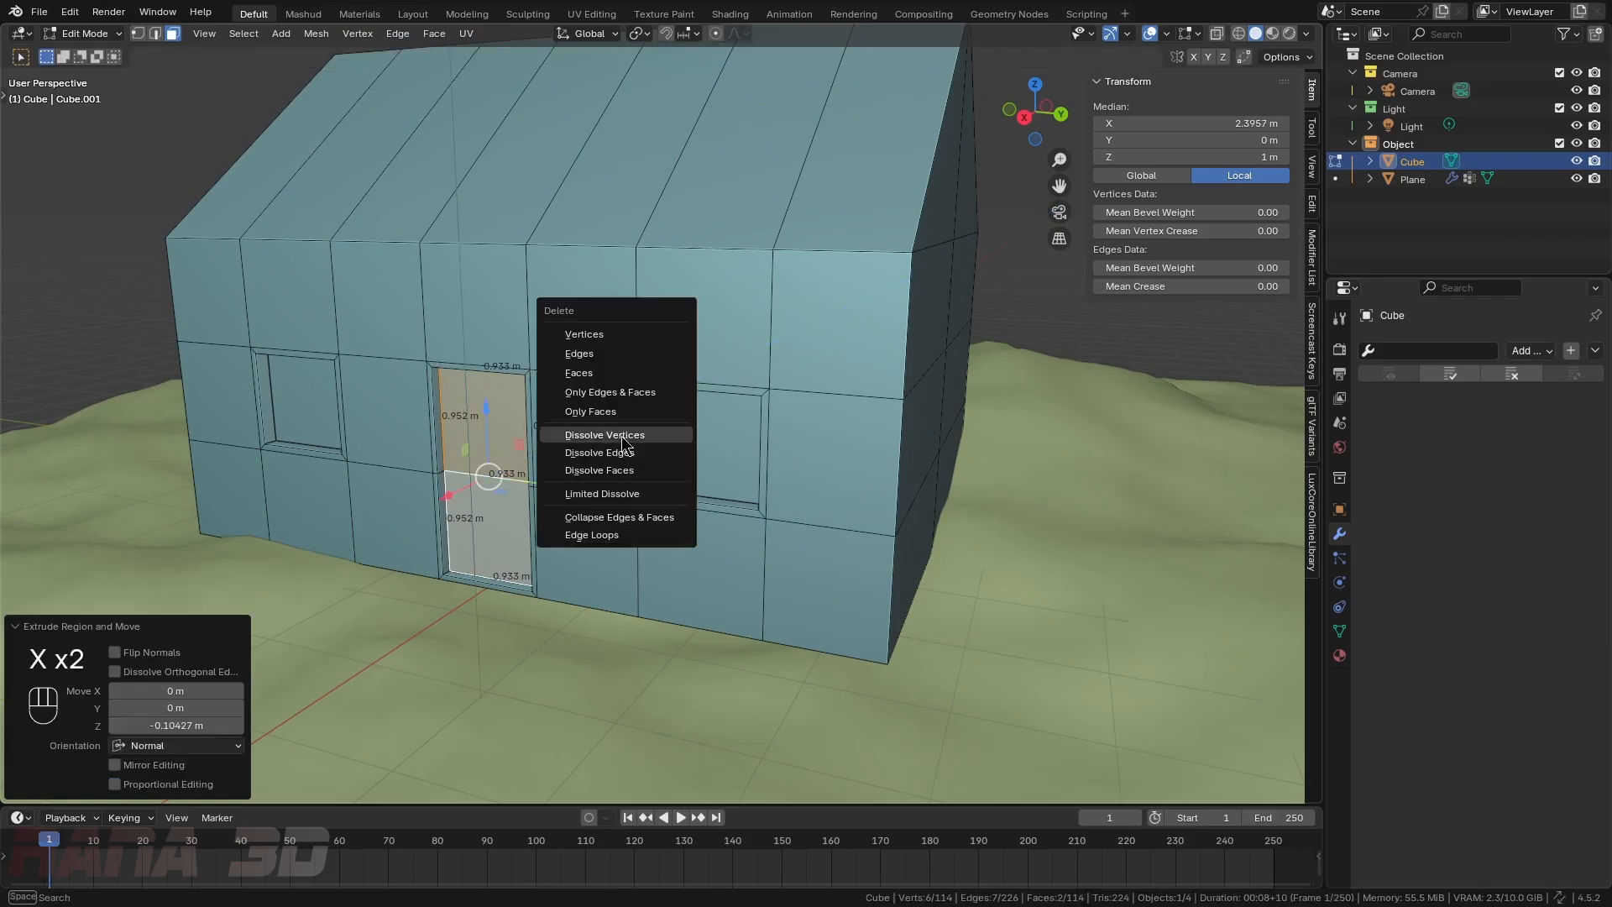
pyautogui.click(613, 361)
pyautogui.moveTo(613, 361); pyautogui.dragTo(867, 432, button='middle')
pyautogui.press('Tab')
pyautogui.click(616, 431)
# - Inset the two window faces on the rear wall by about 0.059 m, extrude them about 0.098 m inward, and return to Object Mode
pyautogui.moveTo(570, 451); pyautogui.dragTo(819, 476, button='middle')
pyautogui.press('Tab')
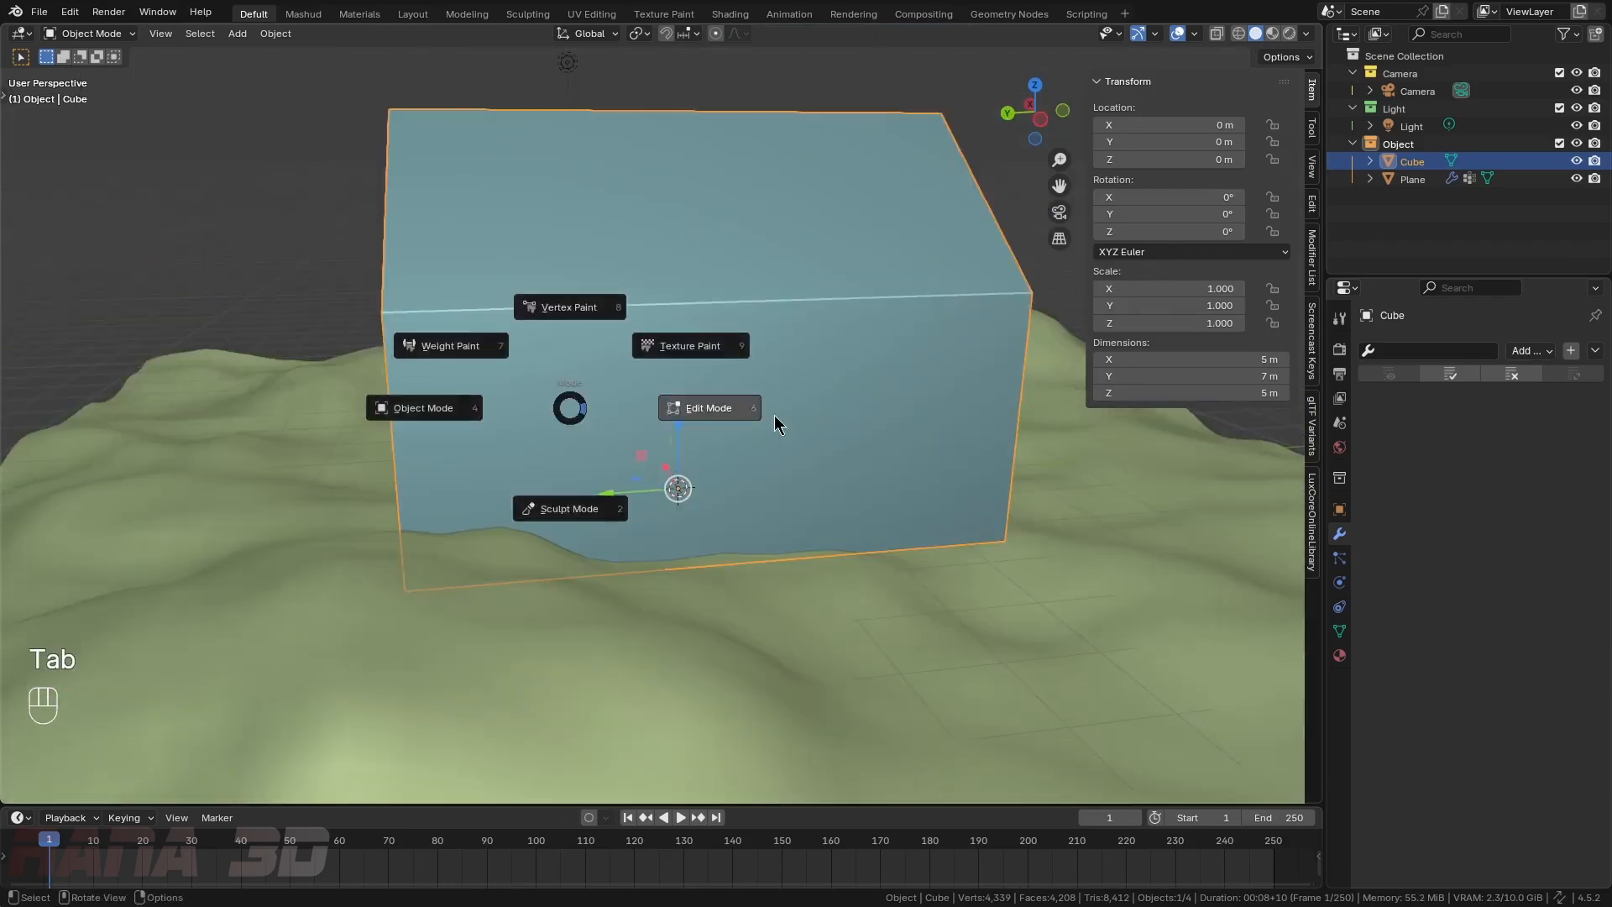
pyautogui.click(771, 419)
pyautogui.click(533, 452)
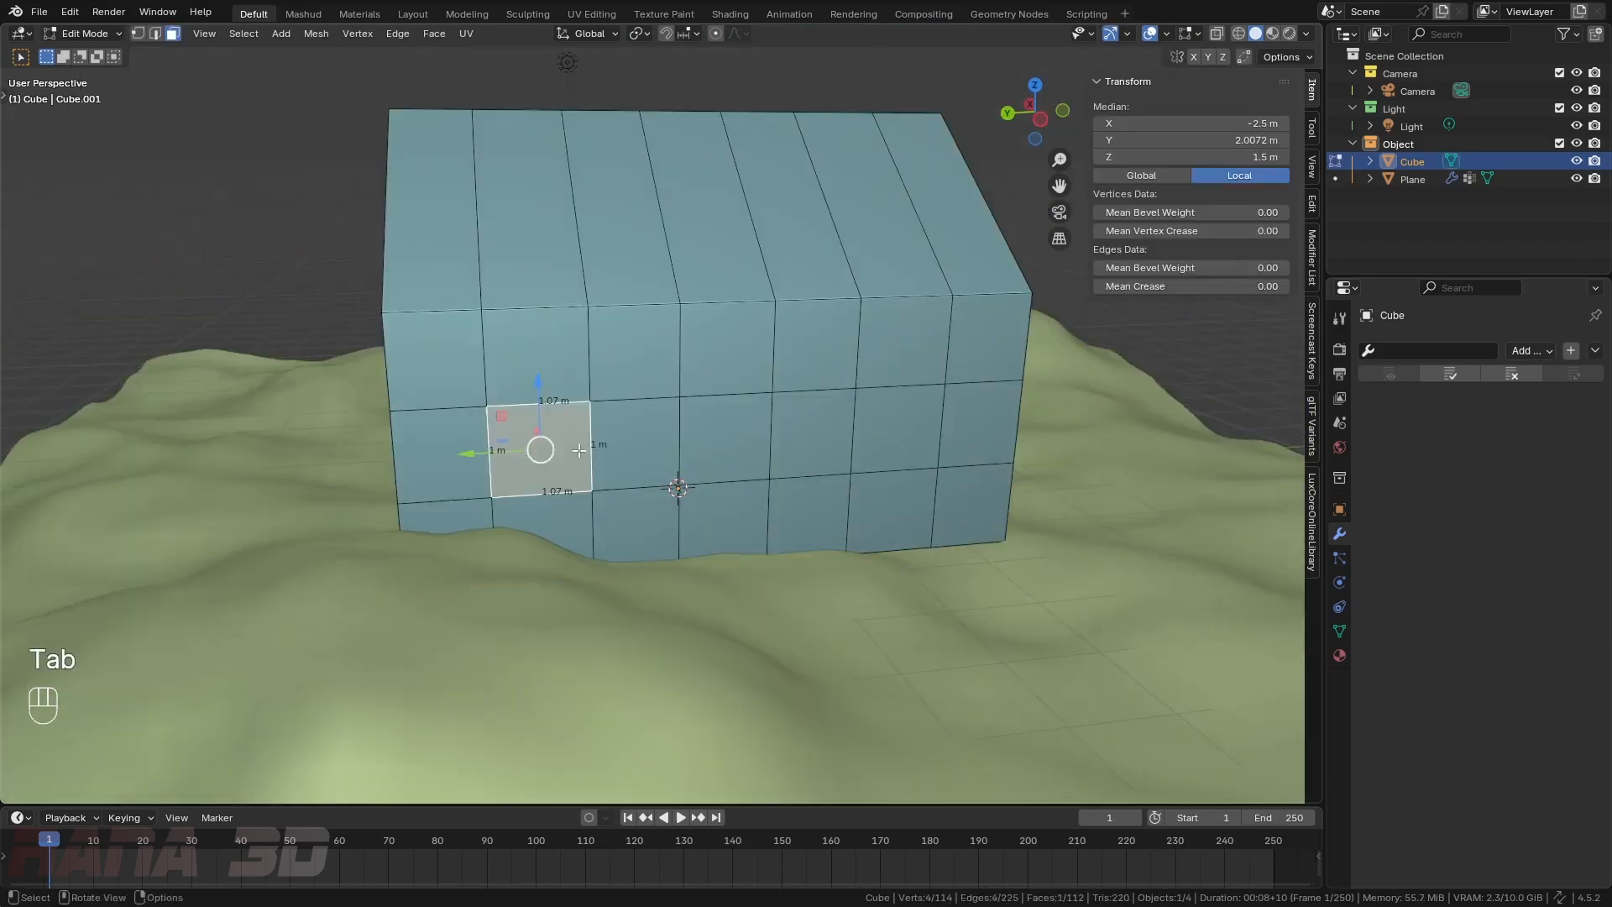
pyautogui.keyDown('shift'); pyautogui.click(918, 430); pyautogui.keyUp('shift')
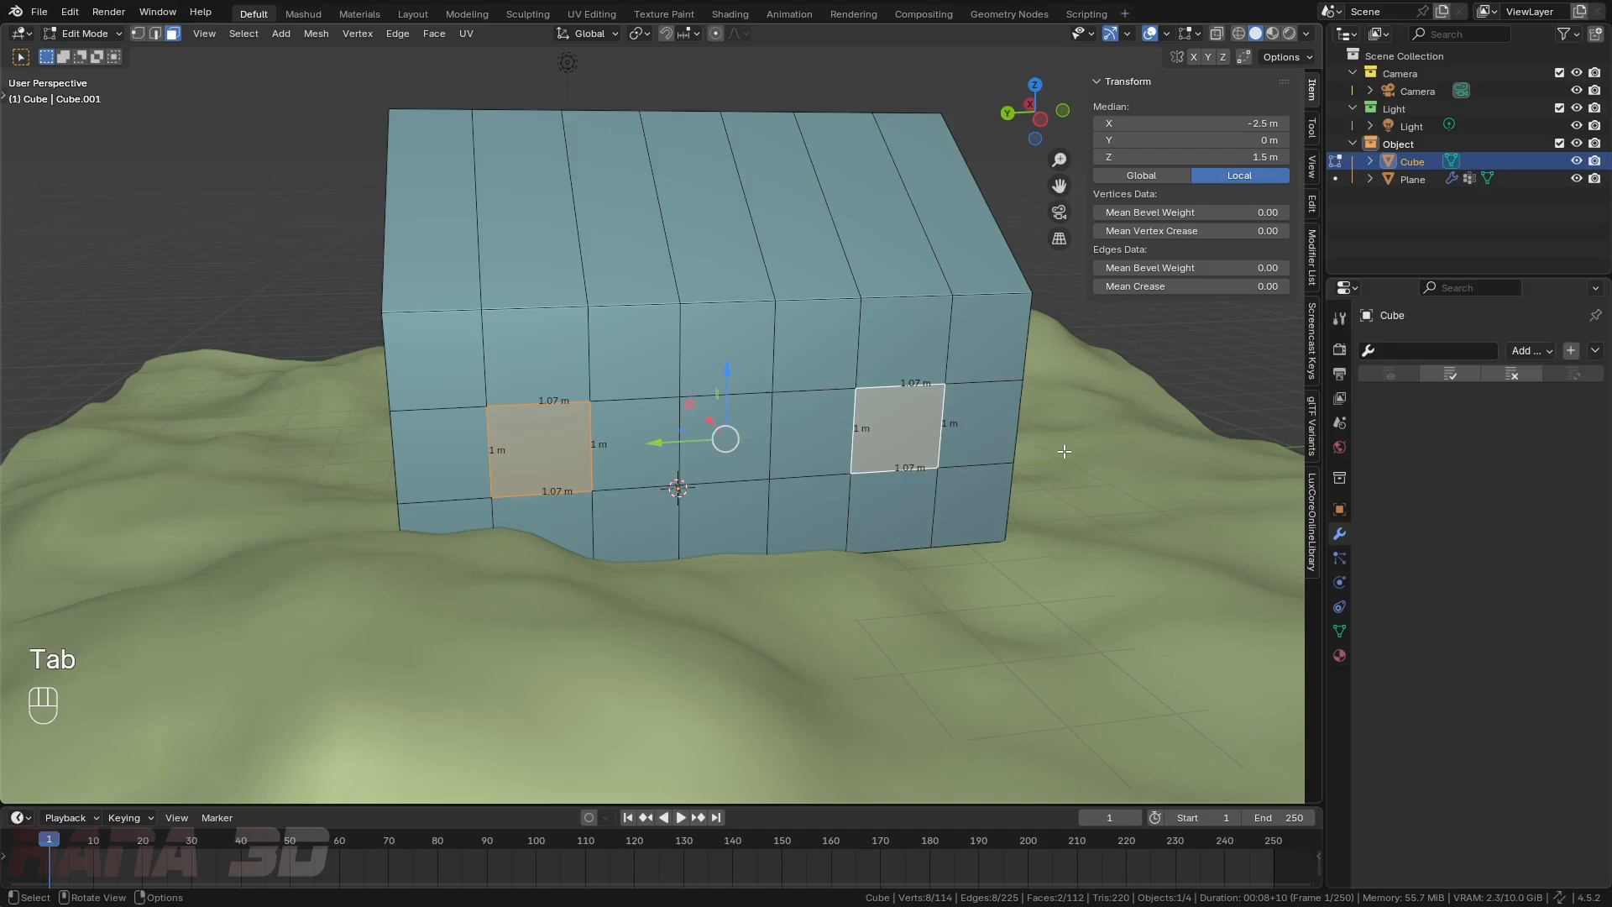
pyautogui.scroll(2, 937, 396)
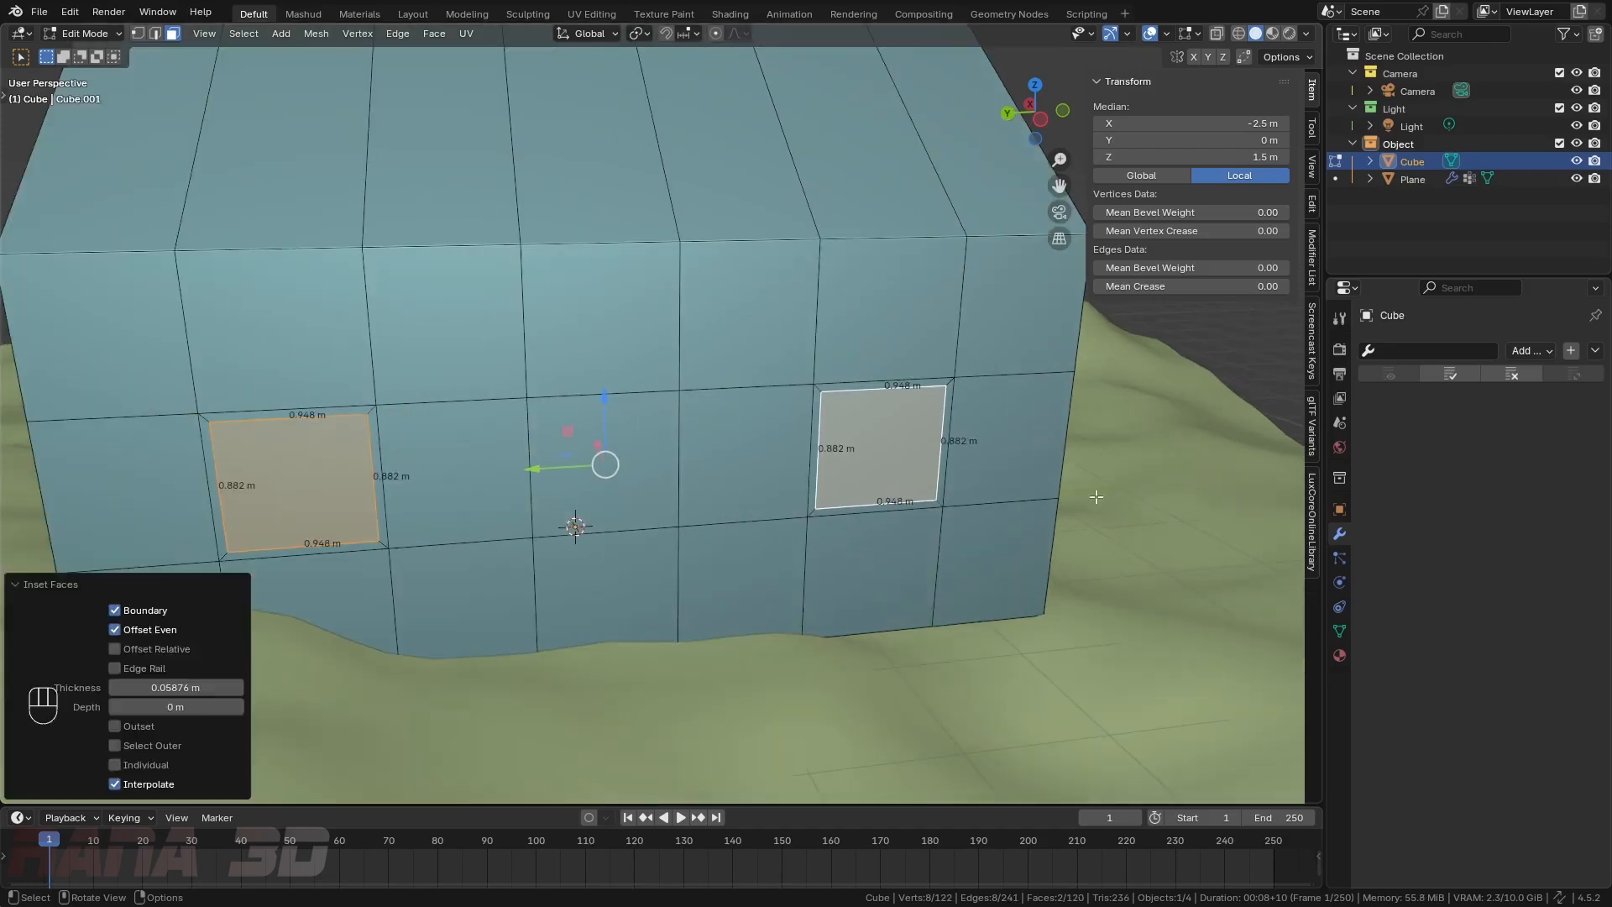
pyautogui.press('e')
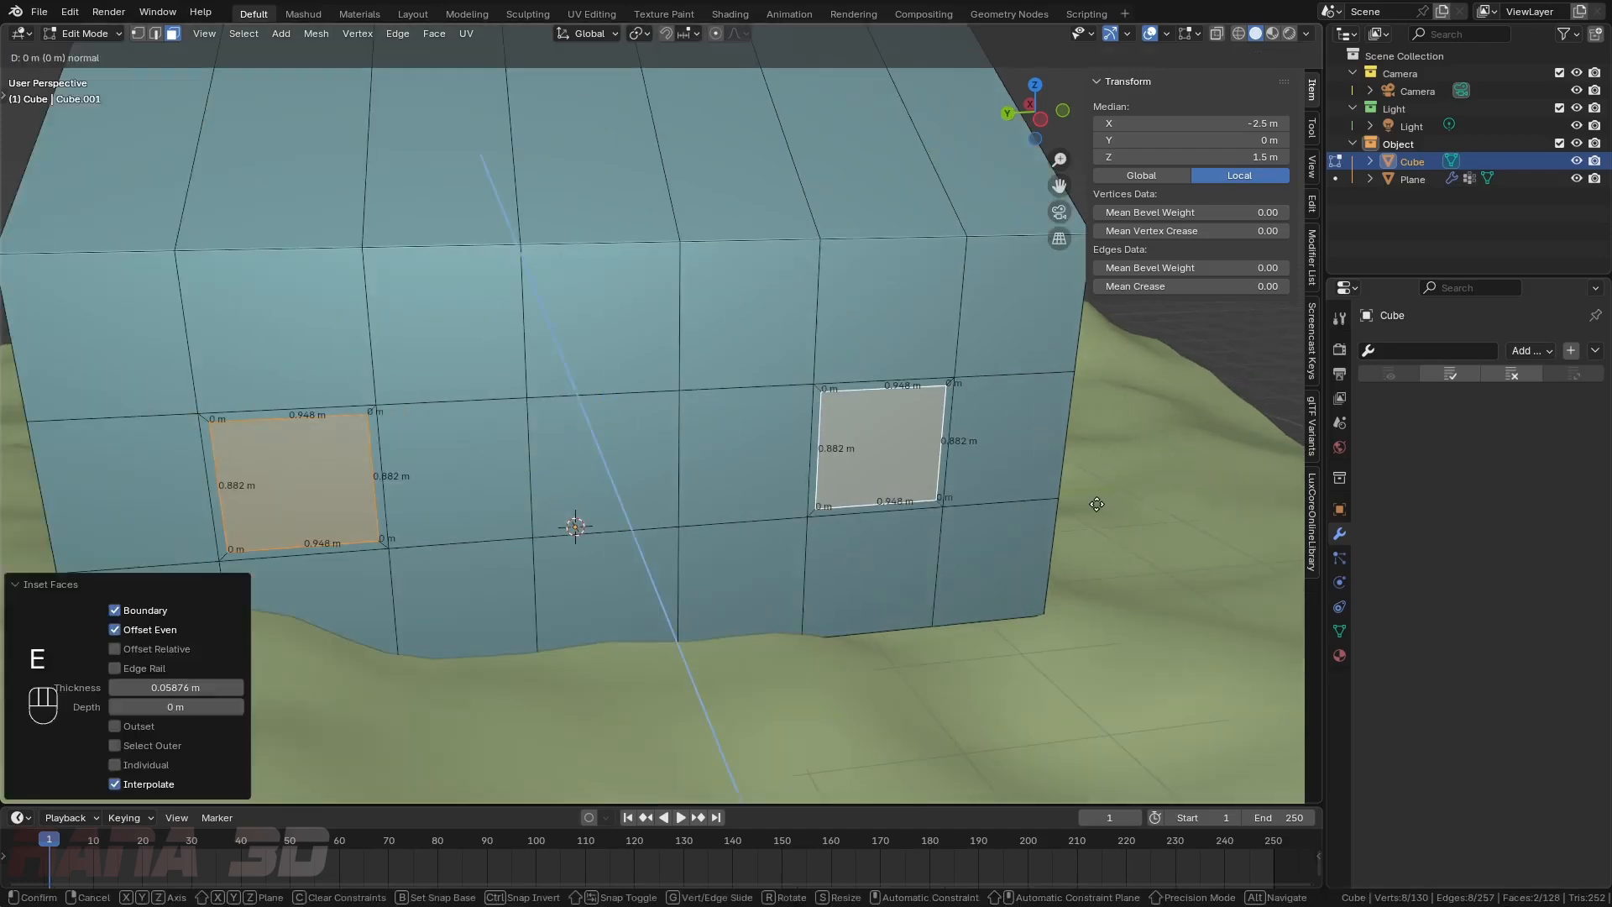
pyautogui.click(774, 516)
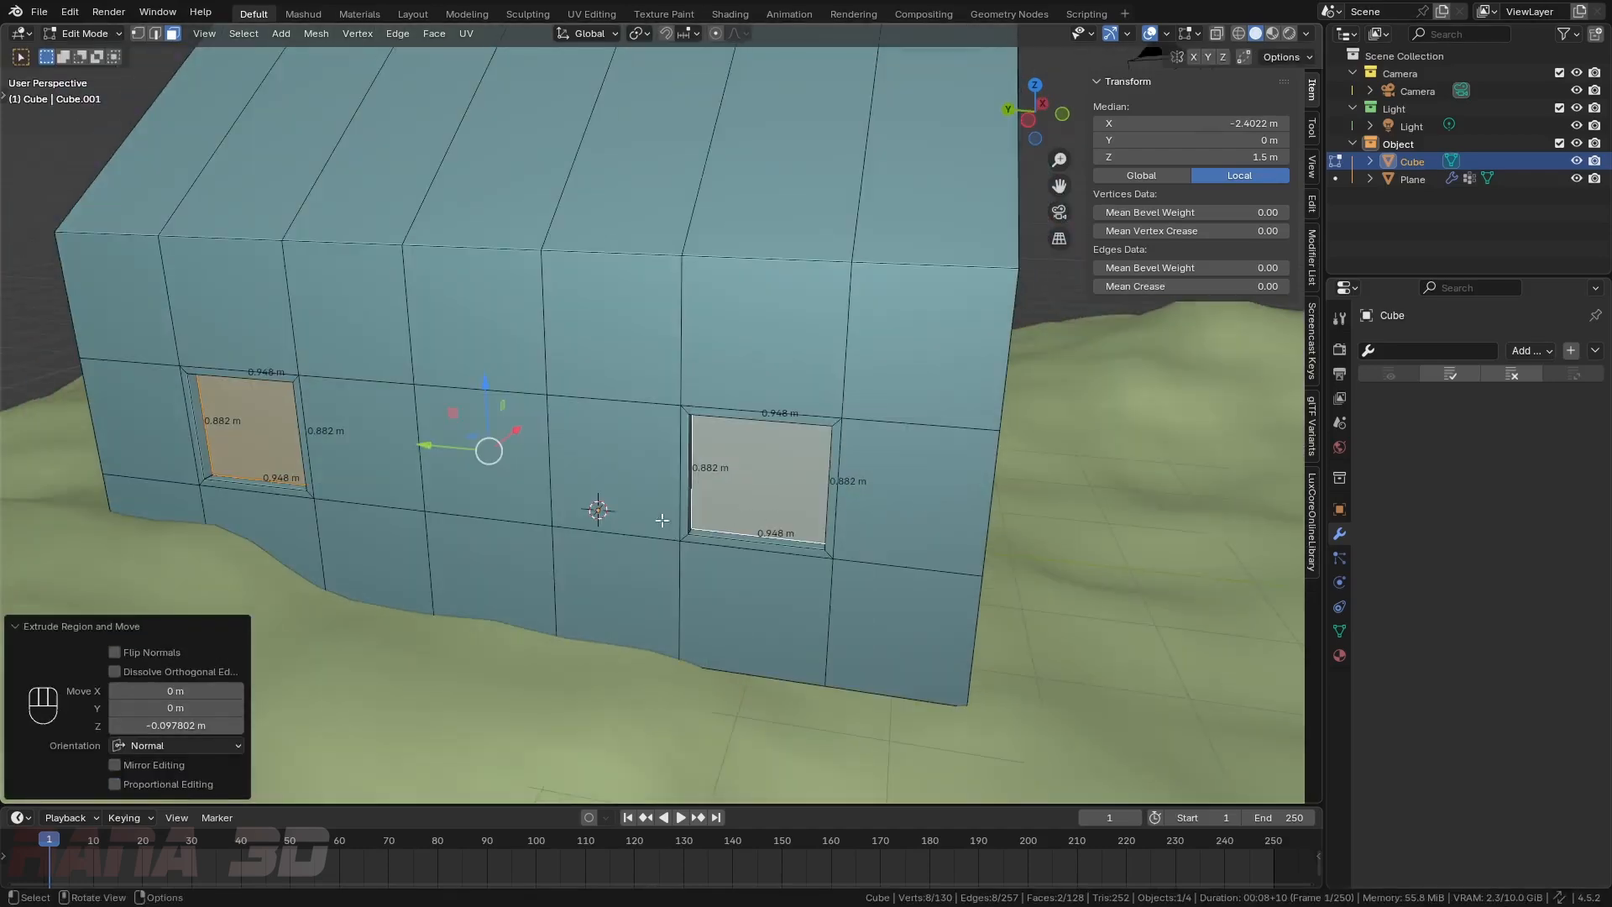
pyautogui.moveTo(448, 461); pyautogui.dragTo(842, 493, button='middle')
pyautogui.scroll(-4, 839, 492)
pyautogui.moveTo(696, 471); pyautogui.dragTo(881, 479, button='middle')
pyautogui.press('Tab')
pyautogui.click(751, 487)
# - Add a plane at the base of the house and scale it up by about 3.7 to extend past the walls
pyautogui.moveTo(788, 497); pyautogui.dragTo(771, 507, button='middle')
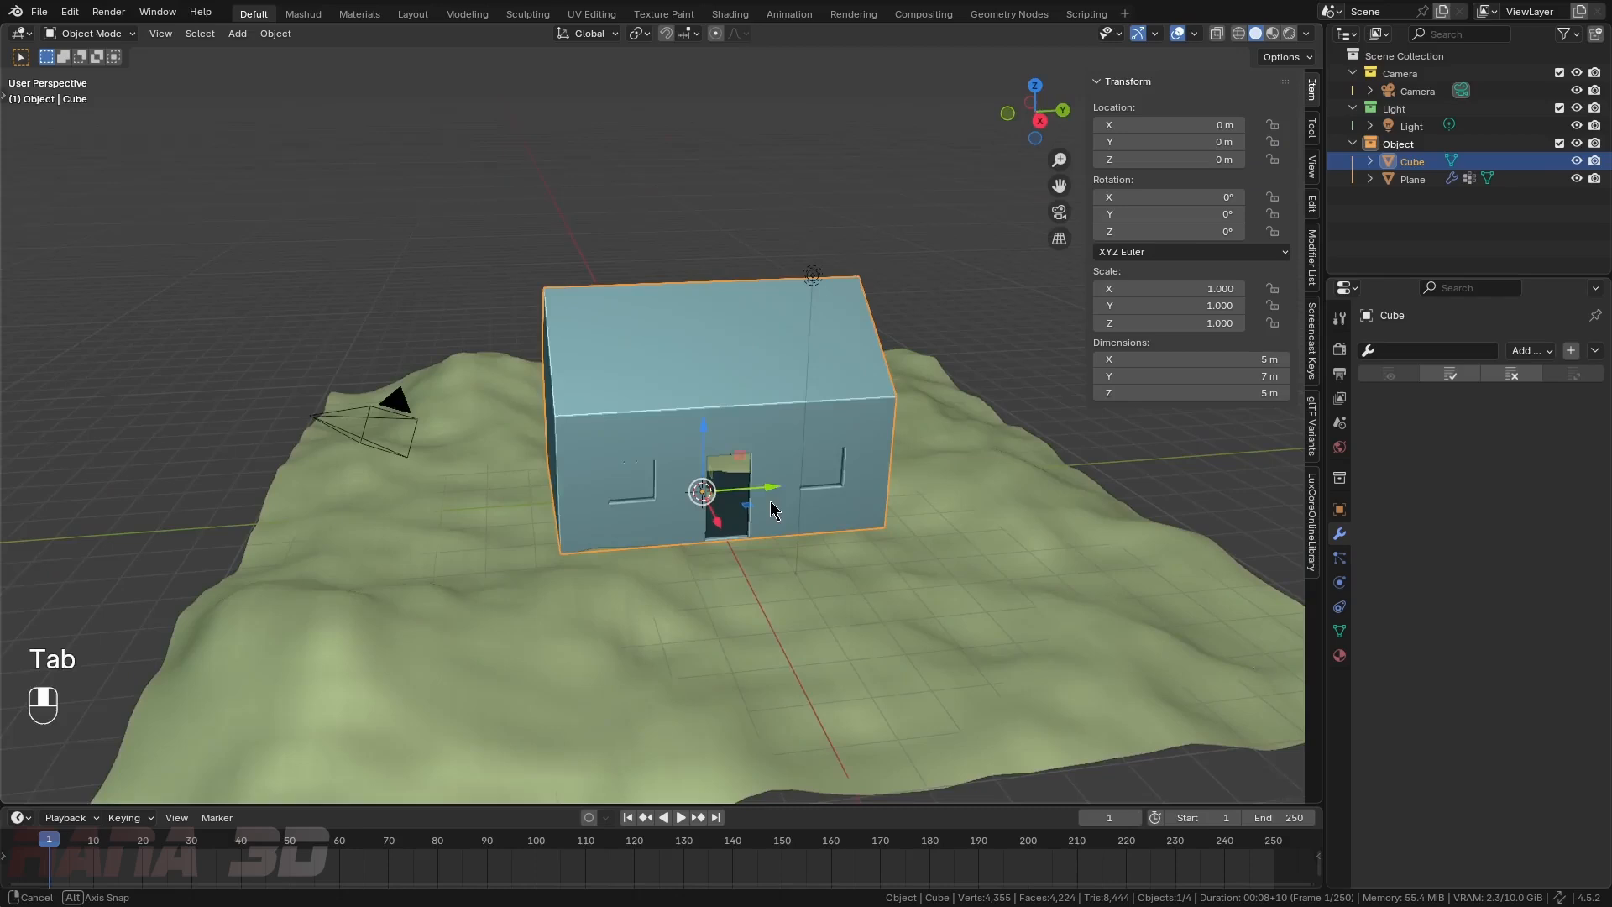
pyautogui.moveTo(619, 367); pyautogui.dragTo(648, 370, button='middle')
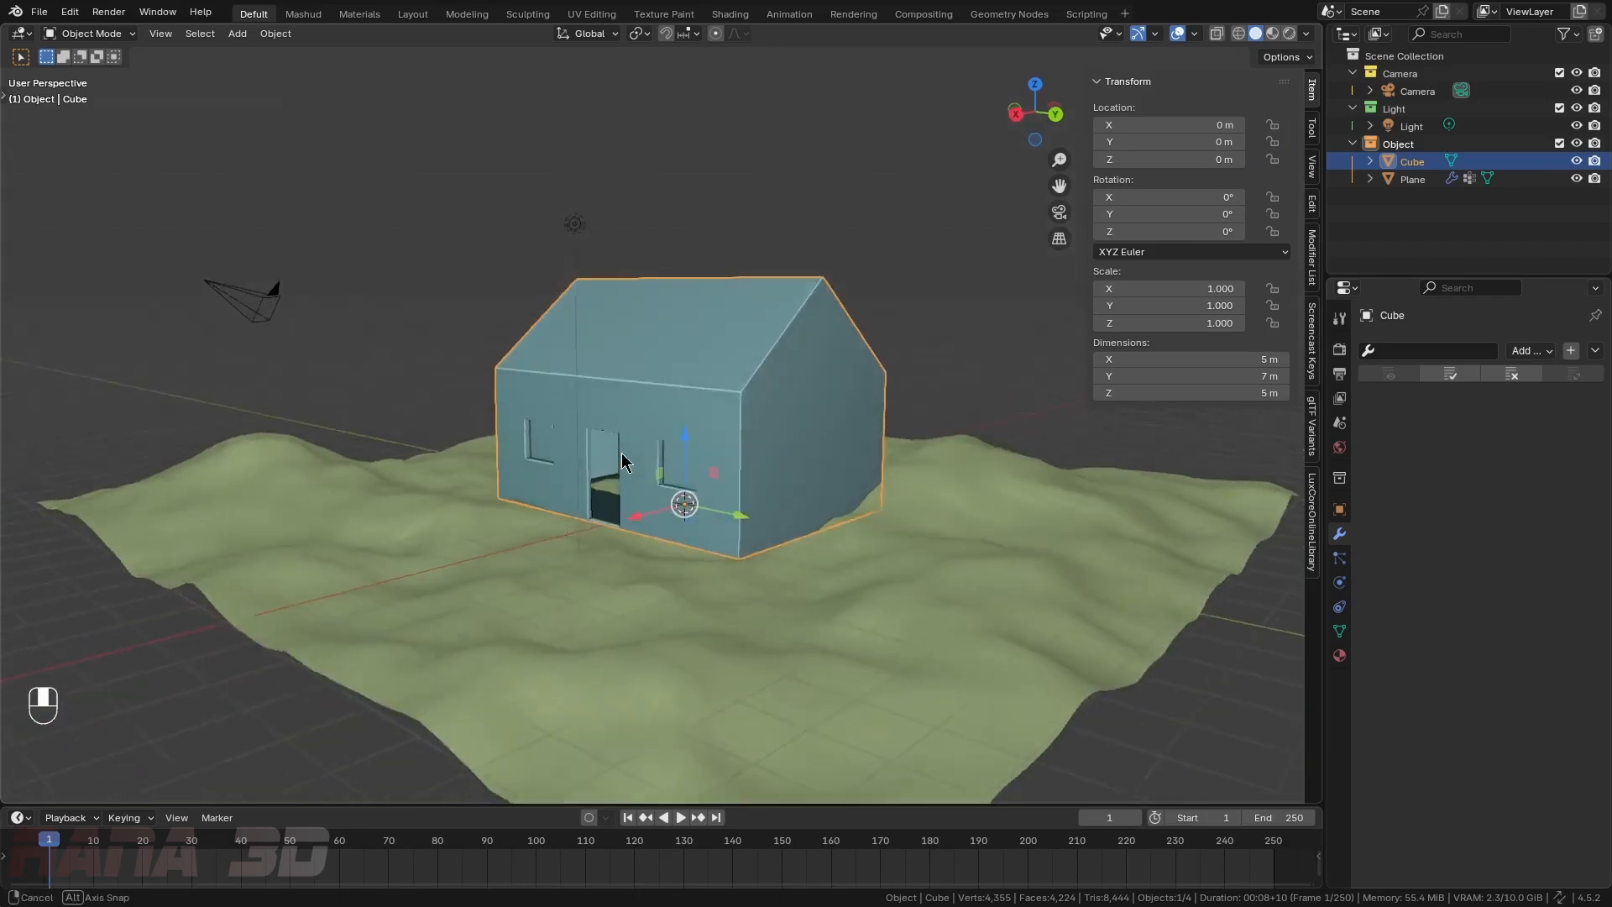
pyautogui.scroll(4, 619, 460)
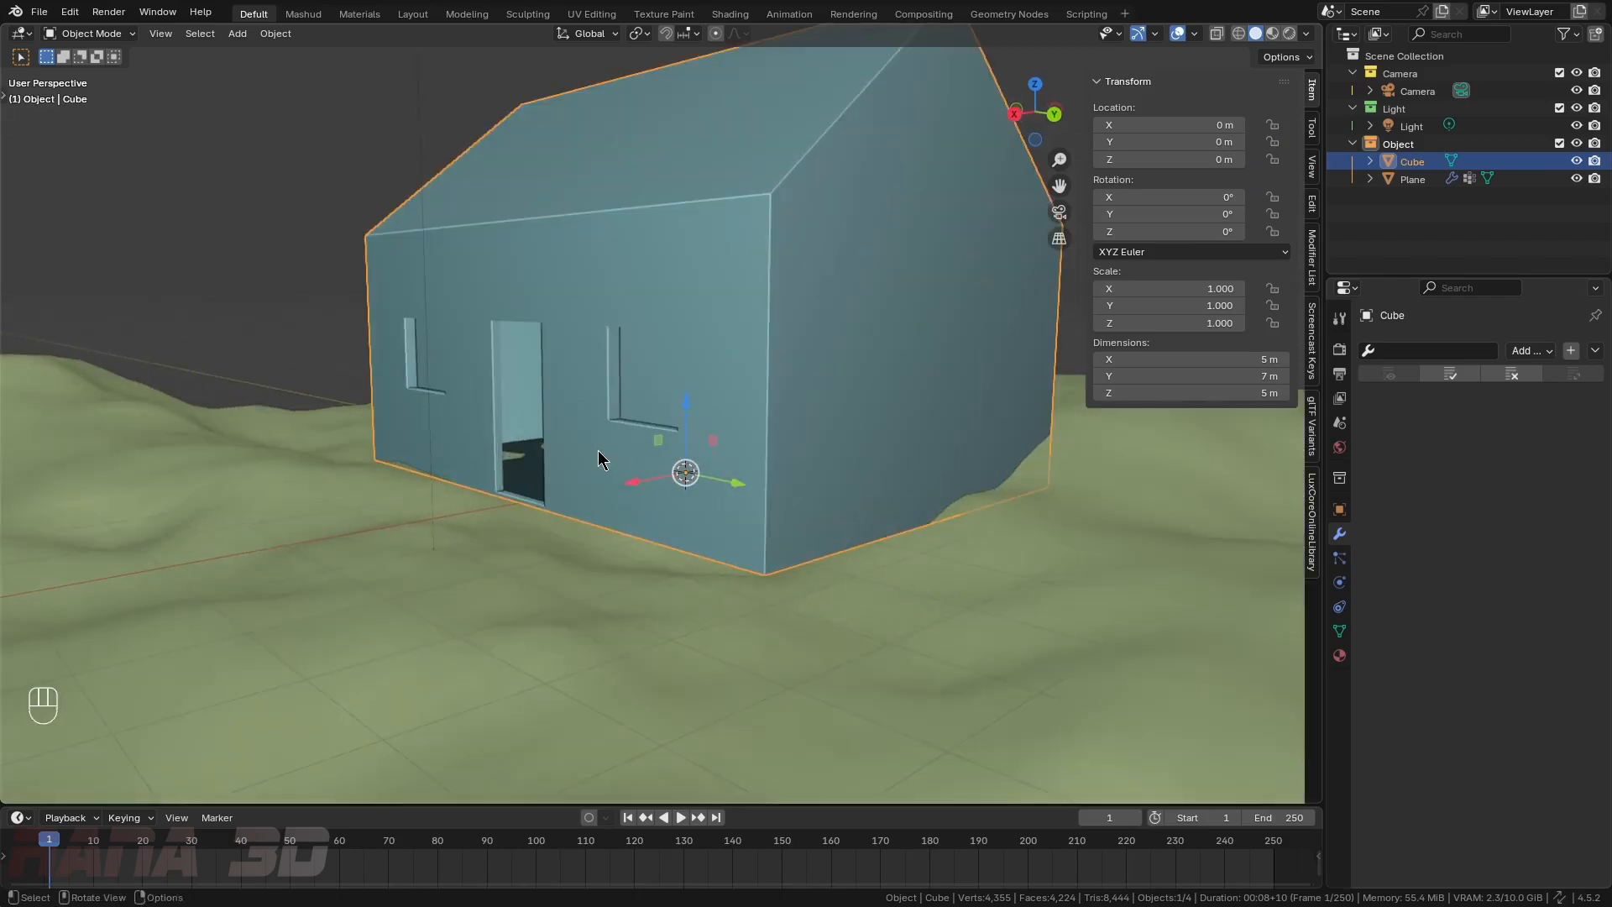
pyautogui.scroll(-4, 788, 502)
pyautogui.scroll(-3, 662, 385)
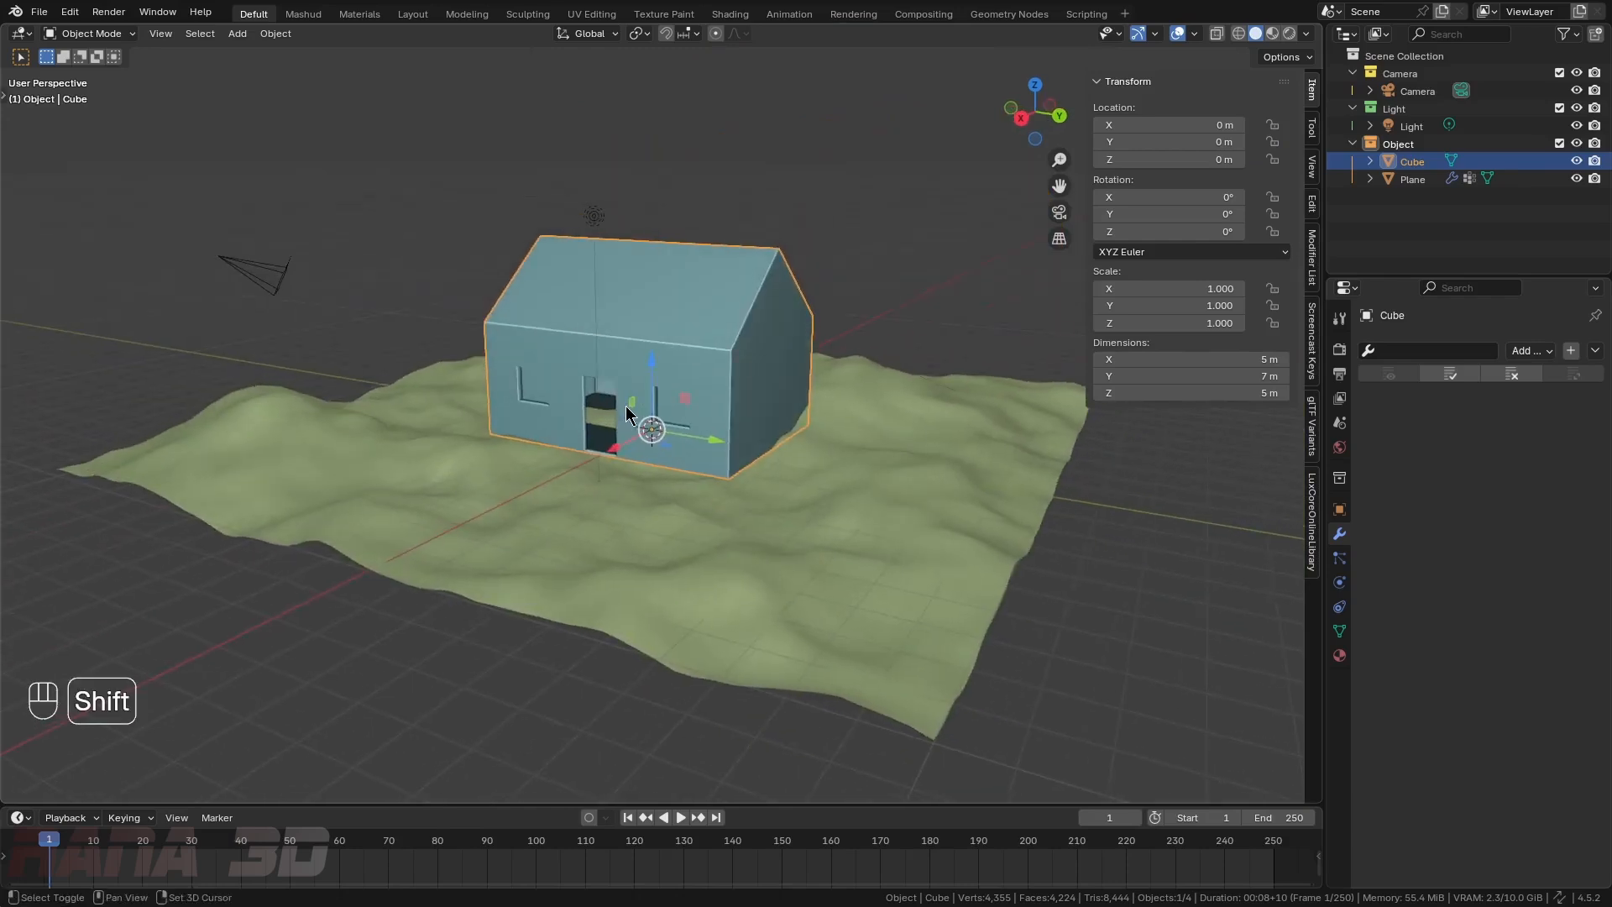
pyautogui.hotkey('shift', 'a')
pyautogui.click(723, 411)
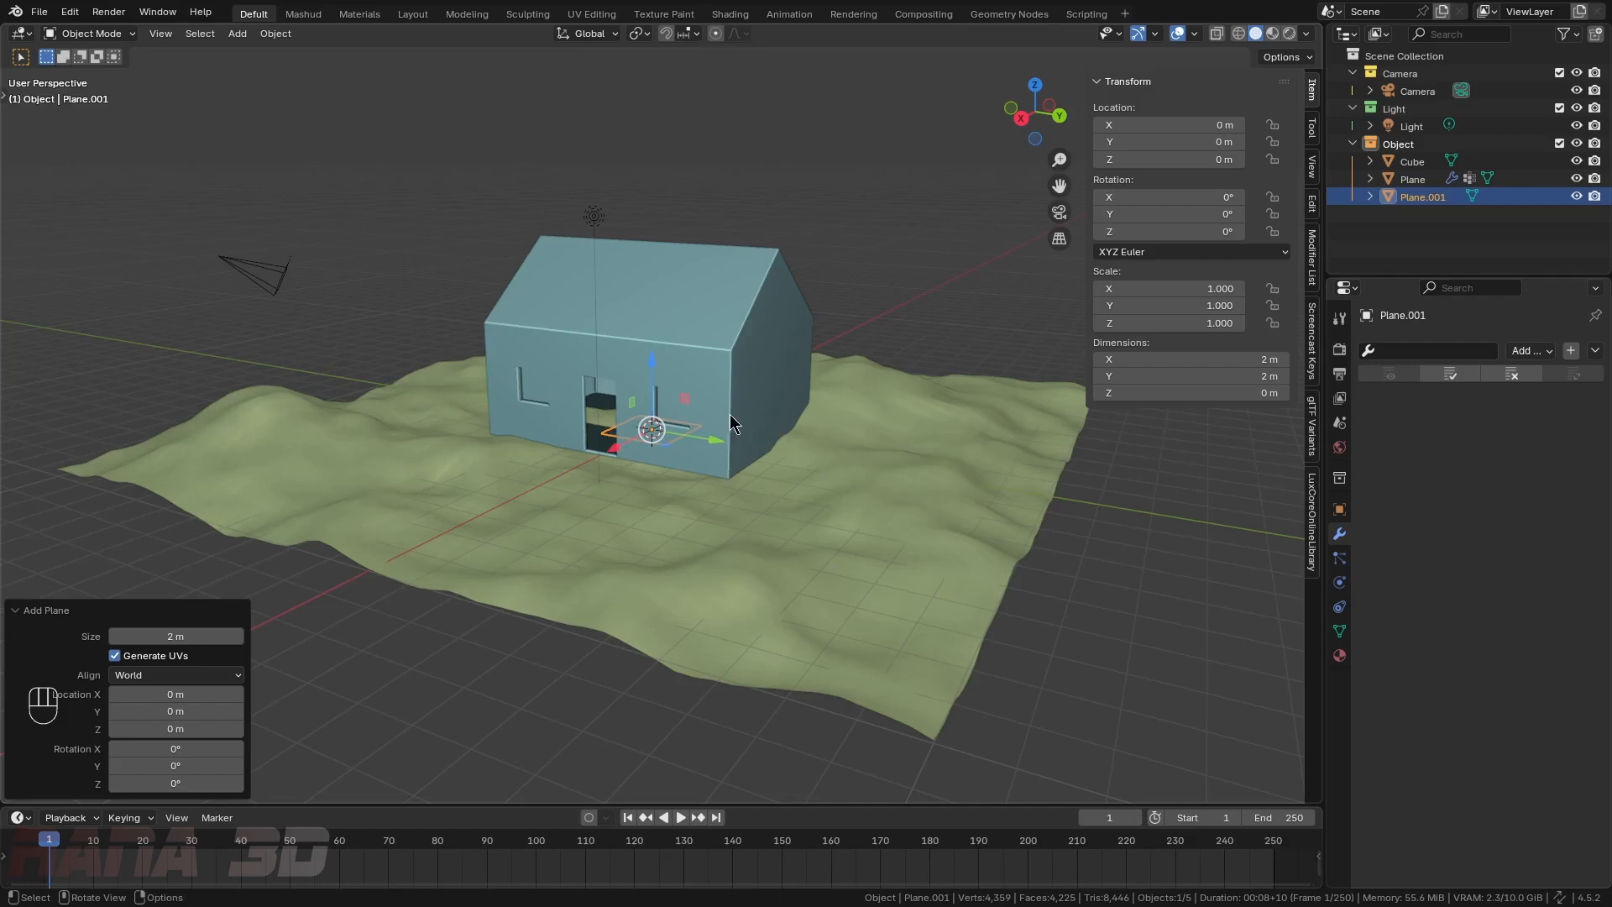
pyautogui.press('s')
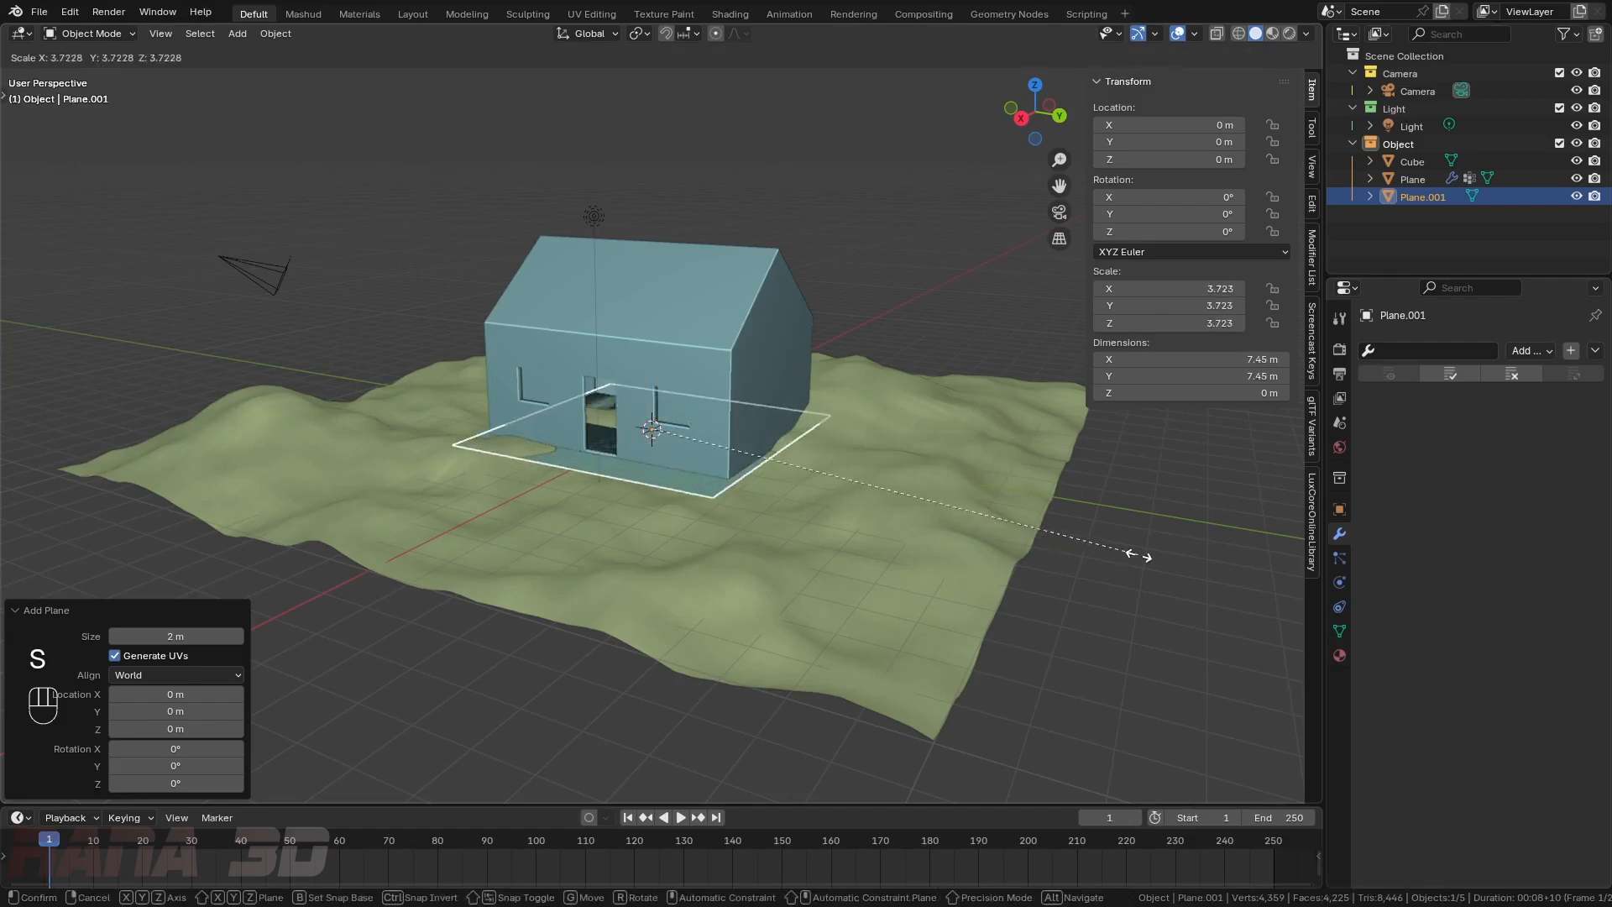
pyautogui.click(1134, 552)
# - Extrude the plane 1 m upward into a foundation block about 6.6 m by 8 m, and return to Object Mode with solid shading
pyautogui.press('KP_3')
pyautogui.press('z')
pyautogui.press('Tab')
pyautogui.press('e')
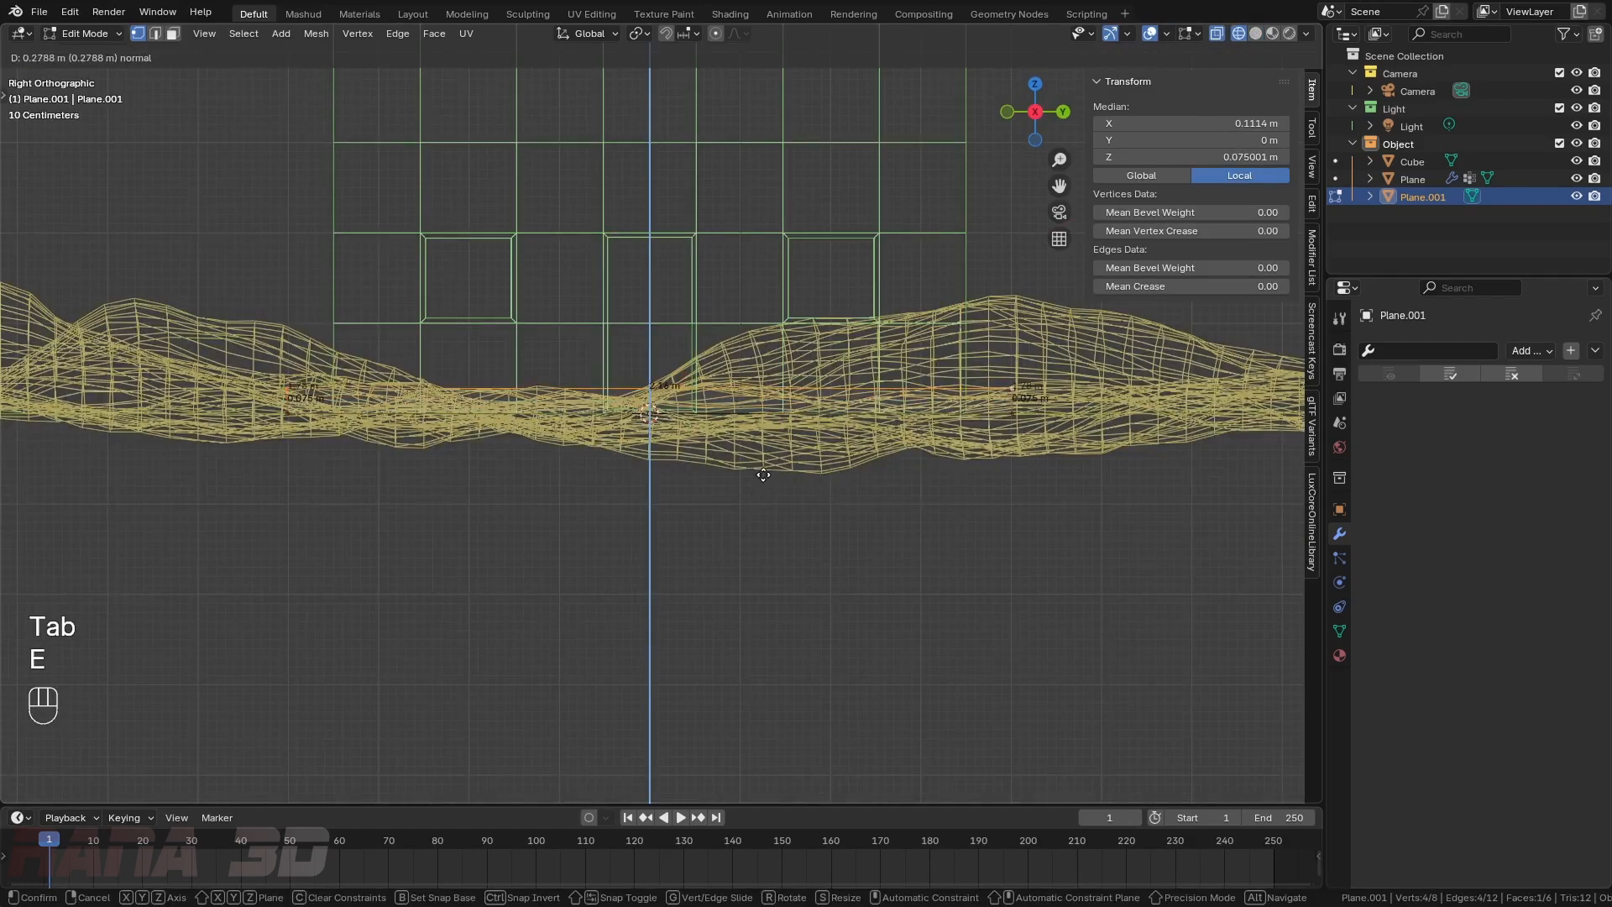
pyautogui.press('KP_1')
pyautogui.press('KP_Enter')
pyautogui.press('Tab')
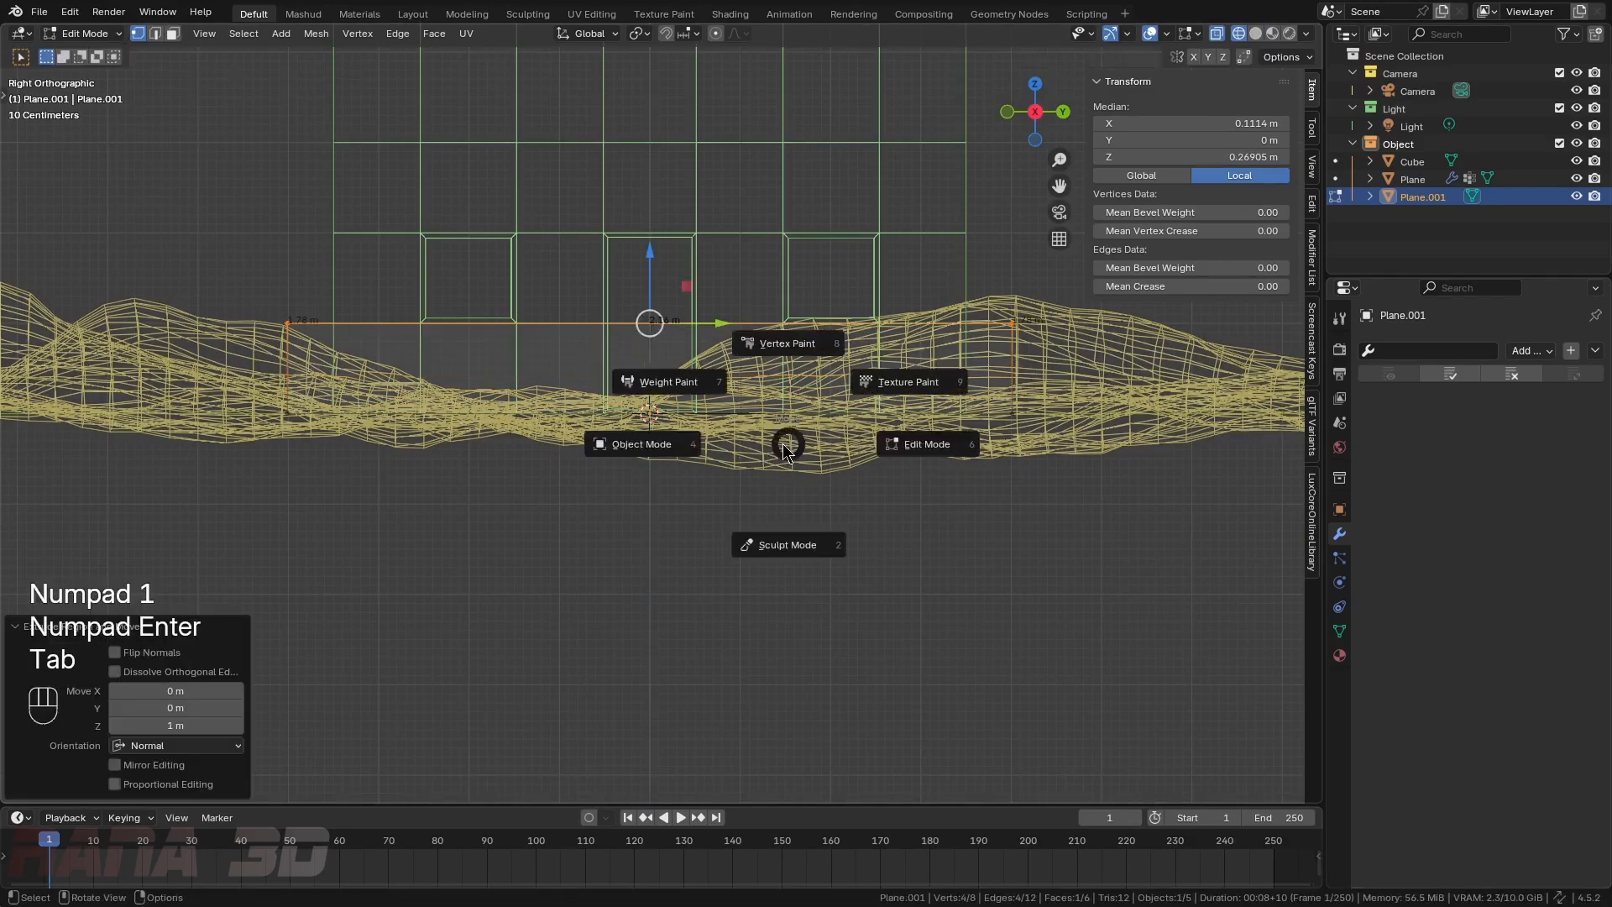
pyautogui.click(644, 442)
pyautogui.scroll(-2, 576, 386)
pyautogui.moveTo(576, 385); pyautogui.dragTo(514, 465, button='middle')
pyautogui.press('z')
pyautogui.click(934, 309)
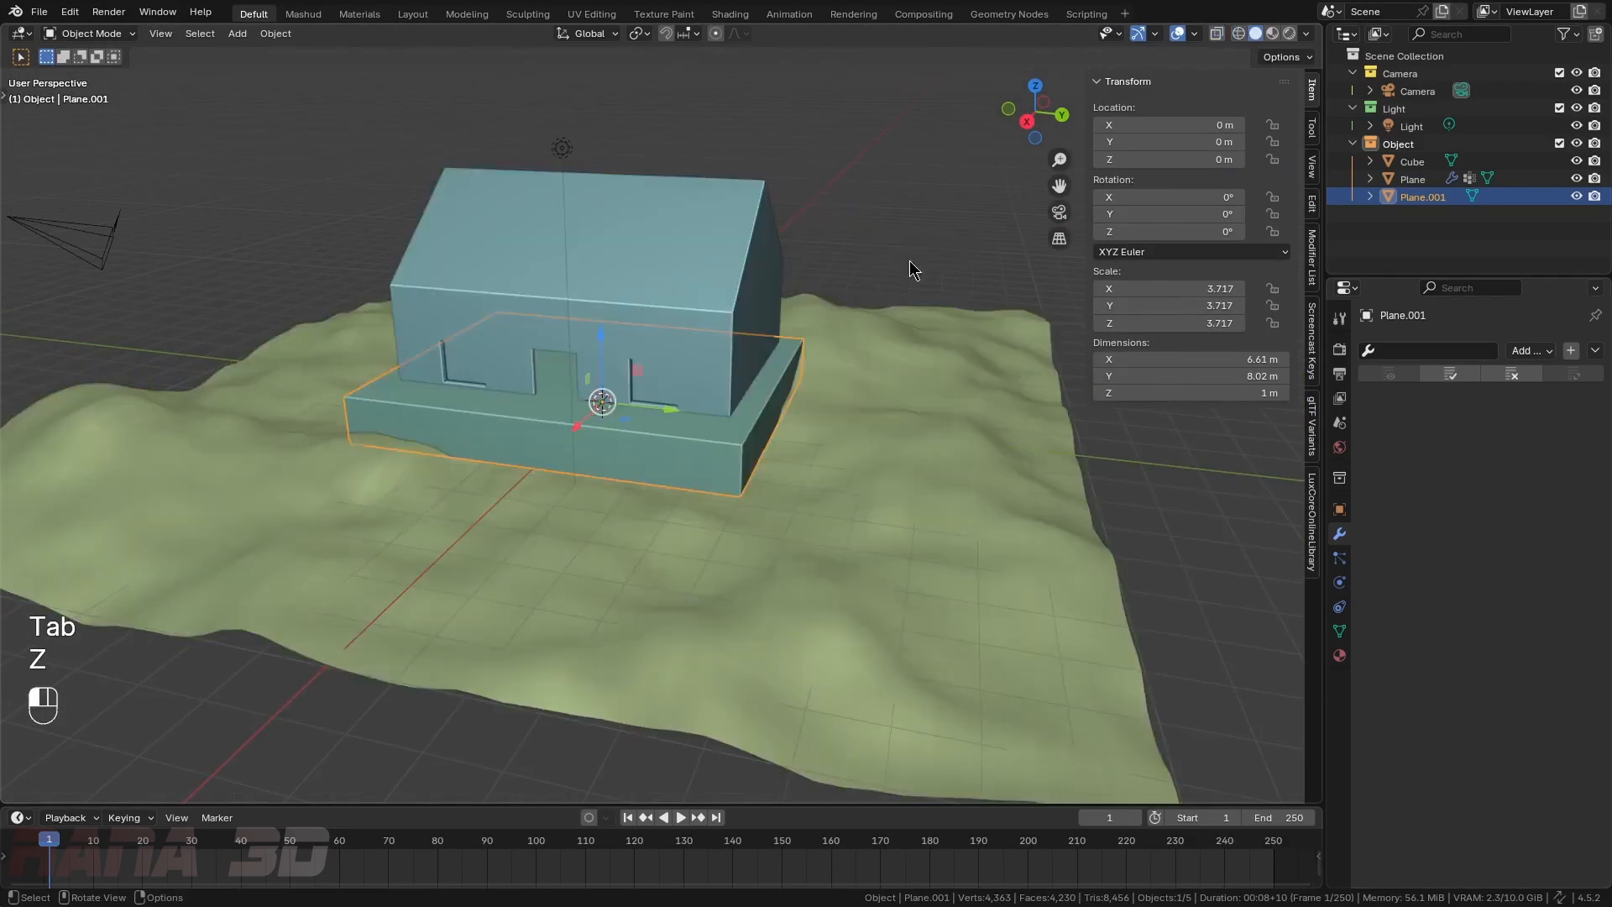
# - Move the house up 1 m along Z to rest on top of the foundation
pyautogui.click(909, 260)
pyautogui.moveTo(776, 346)
pyautogui.mouseDown(button='middle')
pyautogui.moveTo(712, 373)
pyautogui.moveTo(528, 377)
pyautogui.moveTo(737, 350)
pyautogui.mouseUp(button='middle')
pyautogui.click(737, 350)
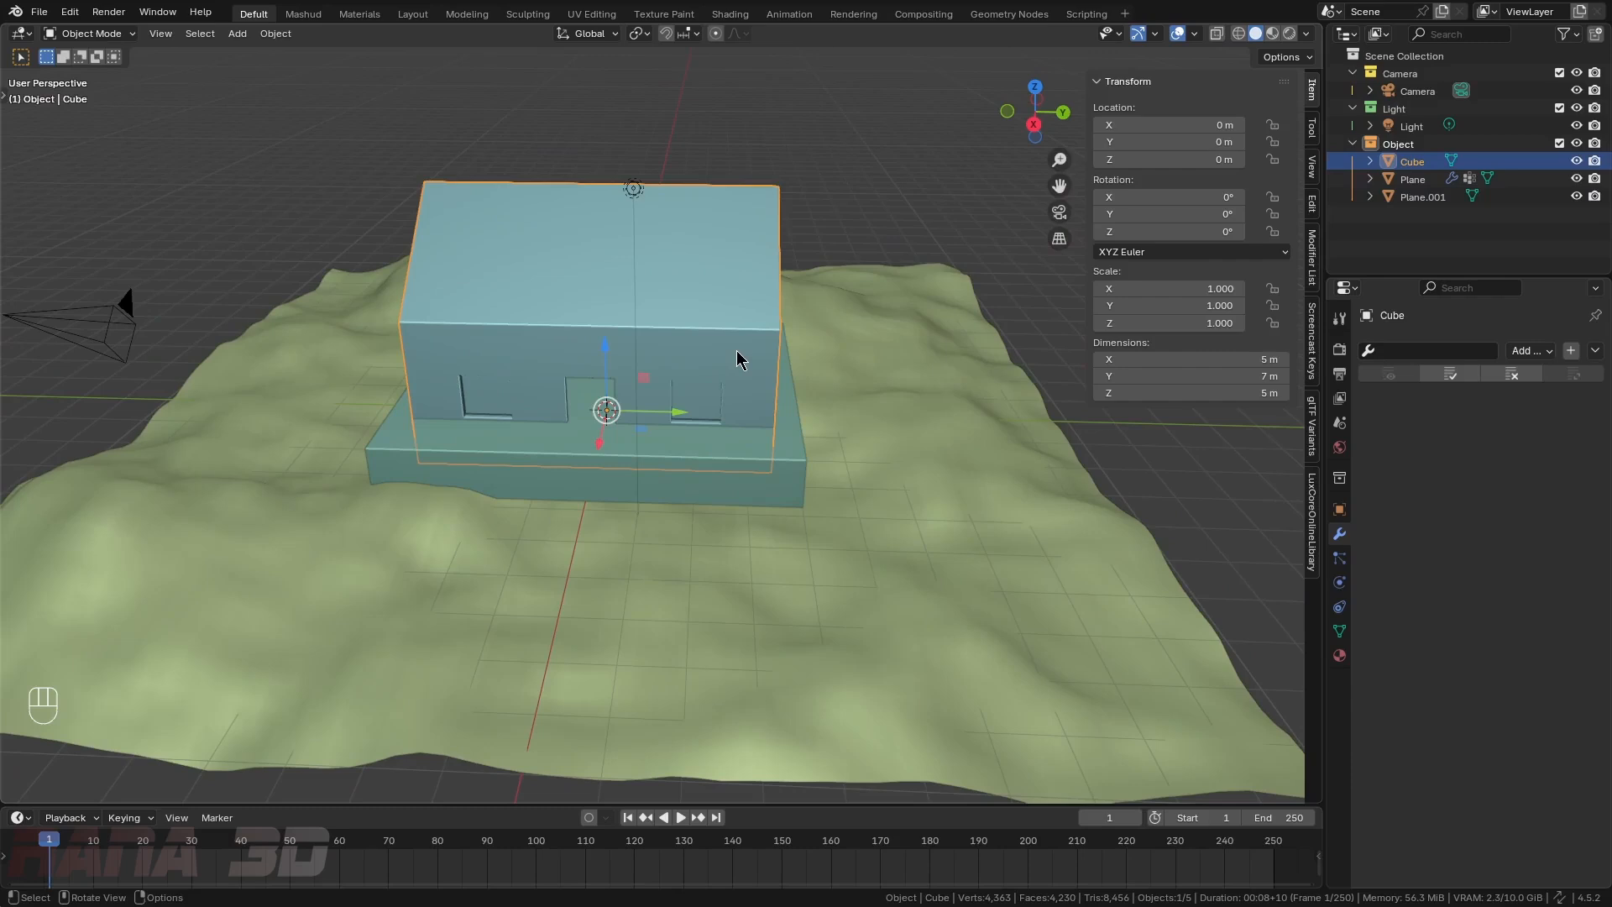
pyautogui.press('g')
pyautogui.press('z')
pyautogui.press('KP_1')
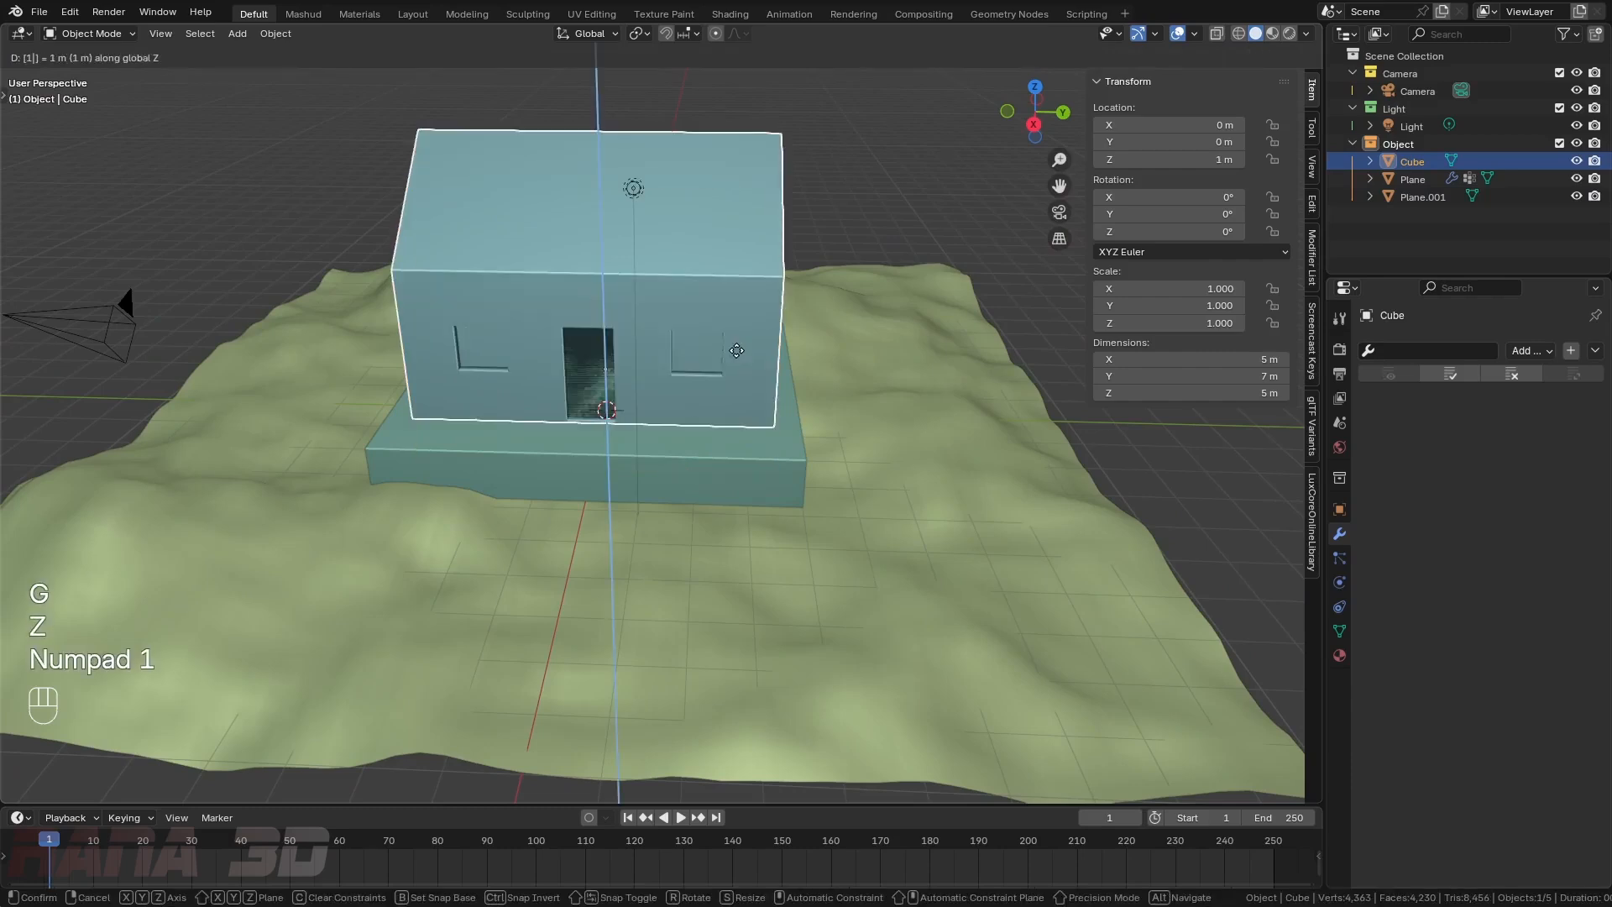
pyautogui.press('KP_Enter')
# - Separate the four window pane faces on the front and rear walls into their own object and return to Object Mode
pyautogui.moveTo(804, 459); pyautogui.dragTo(732, 444, button='middle')
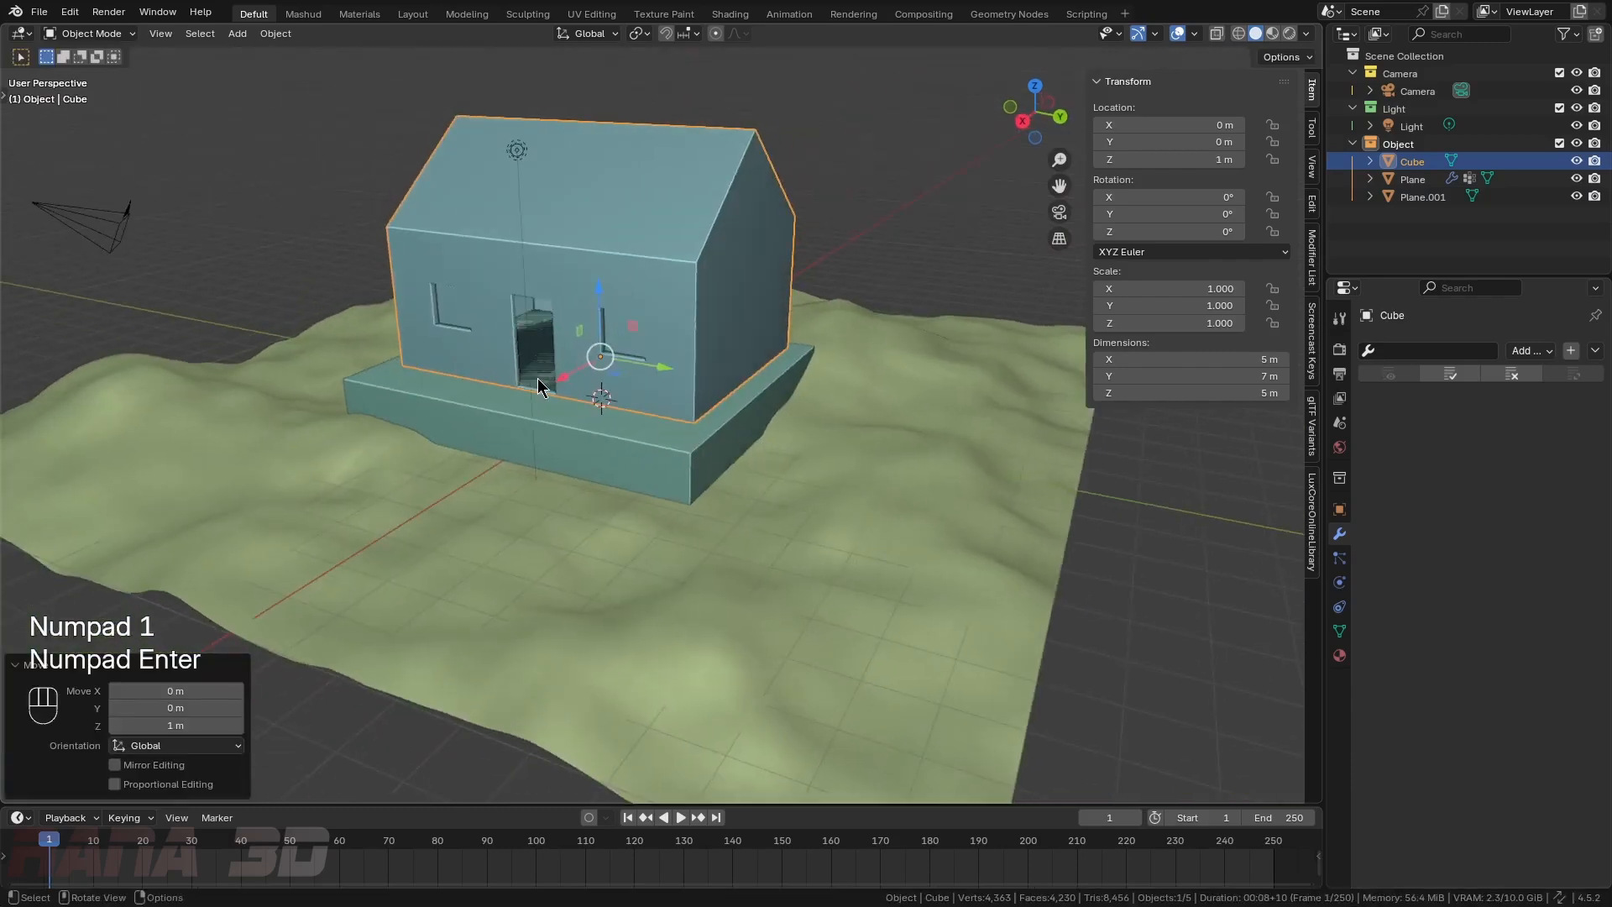
pyautogui.scroll(3, 537, 377)
pyautogui.moveTo(731, 380); pyautogui.dragTo(683, 422, button='middle')
pyautogui.press('Tab')
pyautogui.press('3')
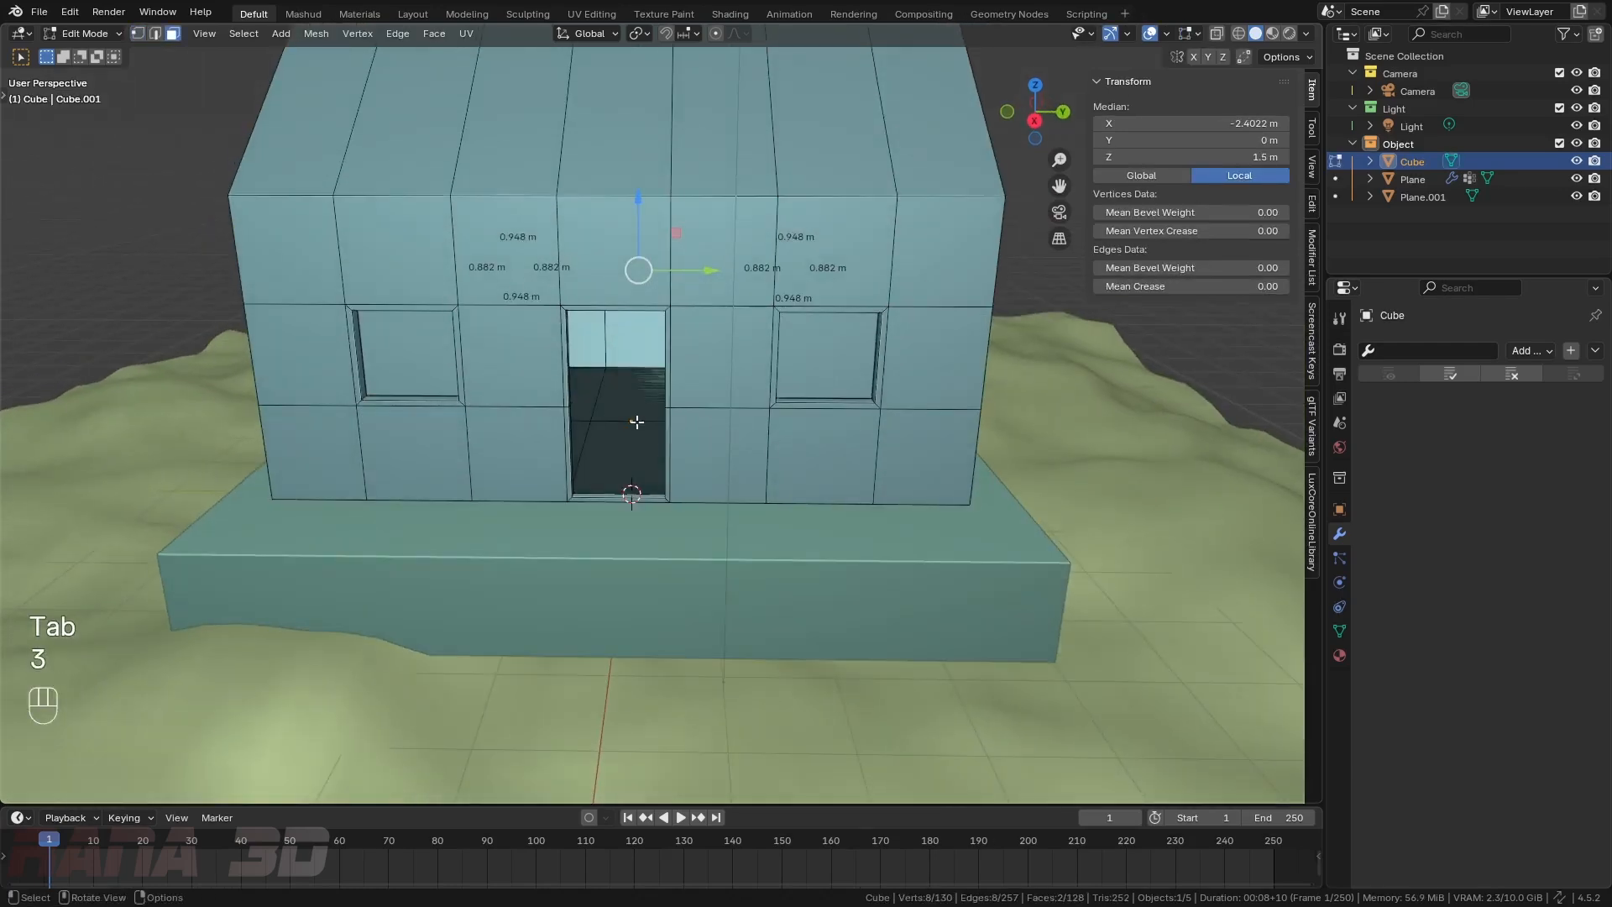
pyautogui.click(411, 368)
pyautogui.keyDown('shift'); pyautogui.click(844, 349); pyautogui.keyUp('shift')
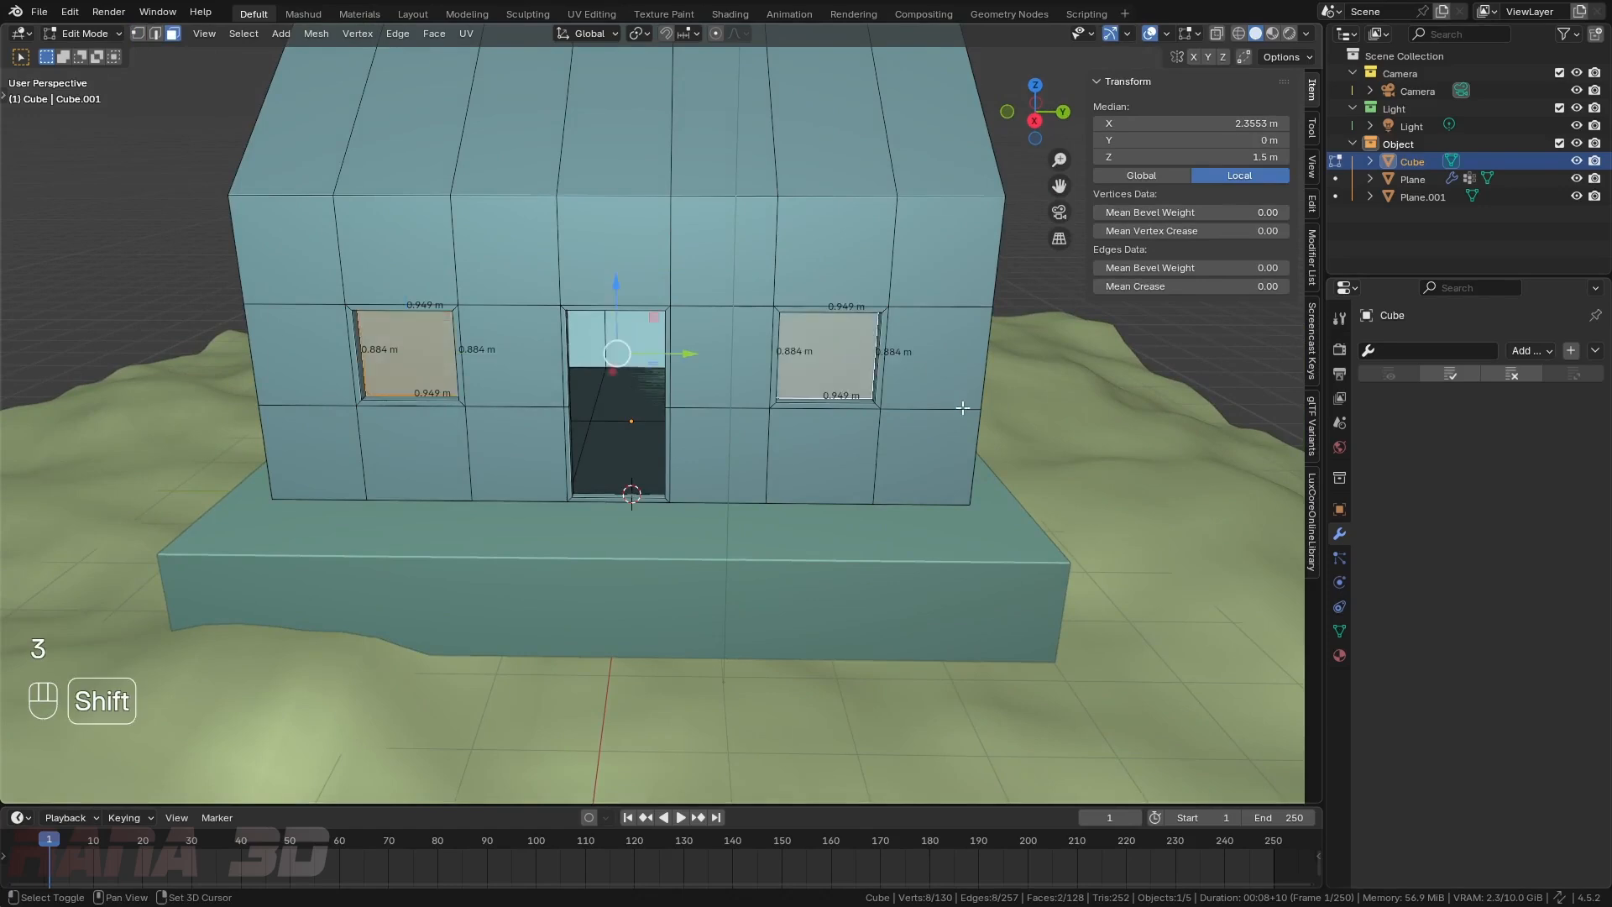
pyautogui.moveTo(844, 349); pyautogui.dragTo(592, 369, button='middle')
pyautogui.keyDown('shift'); pyautogui.click(596, 371); pyautogui.keyUp('shift')
pyautogui.keyDown('shift'); pyautogui.click(895, 328); pyautogui.keyUp('shift')
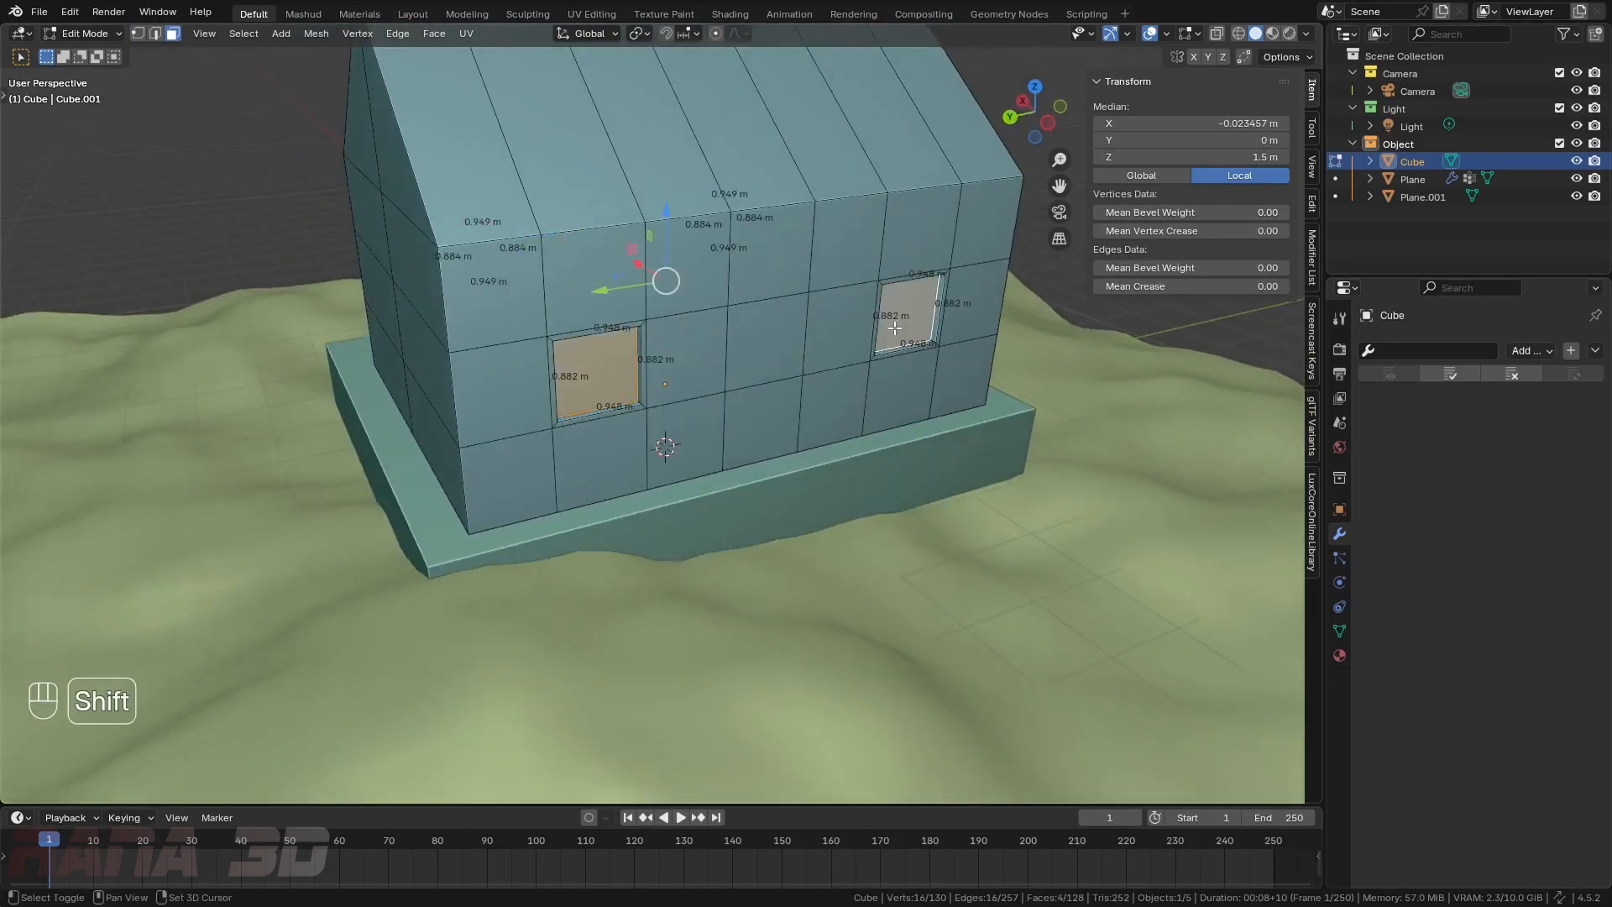
pyautogui.press('p')
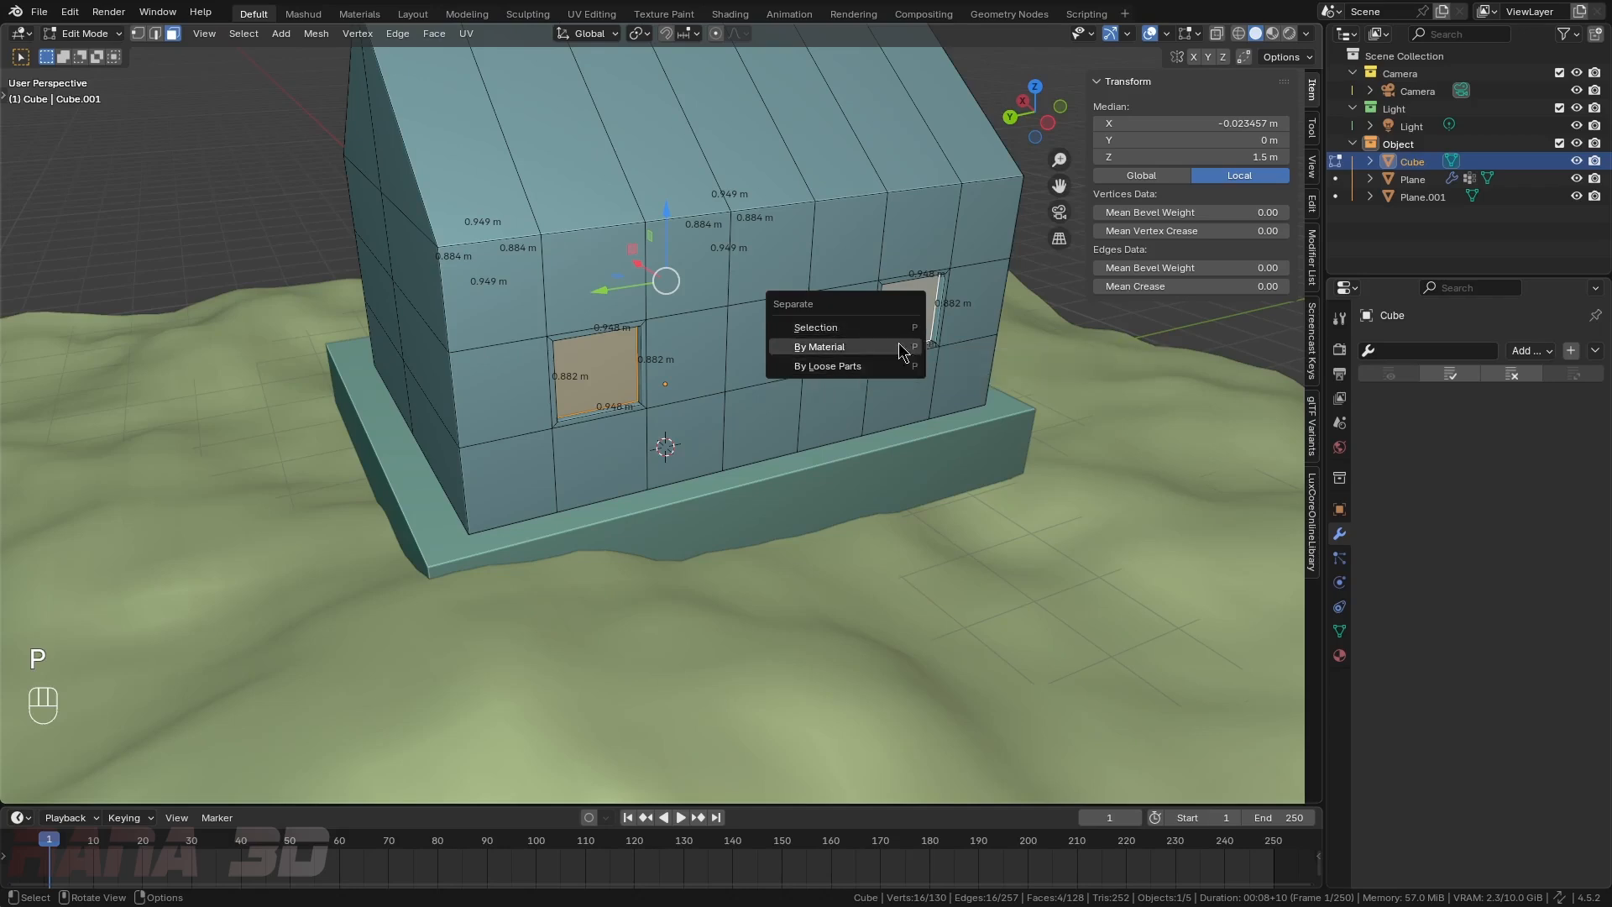
pyautogui.click(844, 328)
pyautogui.moveTo(700, 369); pyautogui.dragTo(999, 378, button='middle')
pyautogui.press('Tab')
# - Try to separate all faces of the window pane object by loose parts, and return to Object Mode
pyautogui.click(675, 395)
pyautogui.click(727, 398)
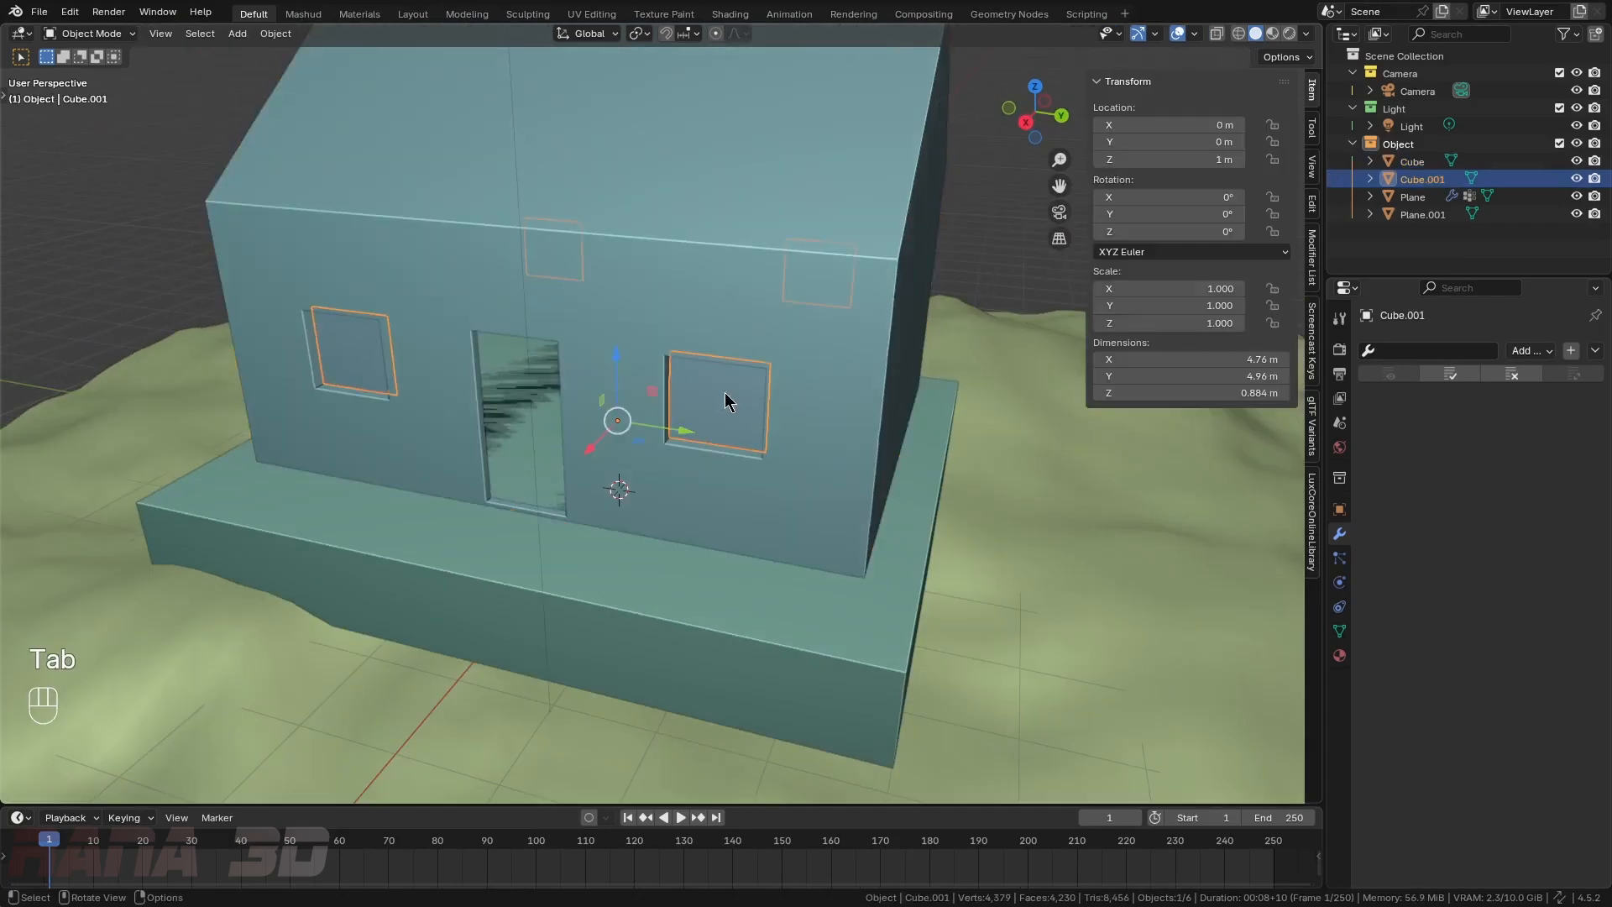
pyautogui.press('Tab')
pyautogui.click(862, 400)
pyautogui.press('a')
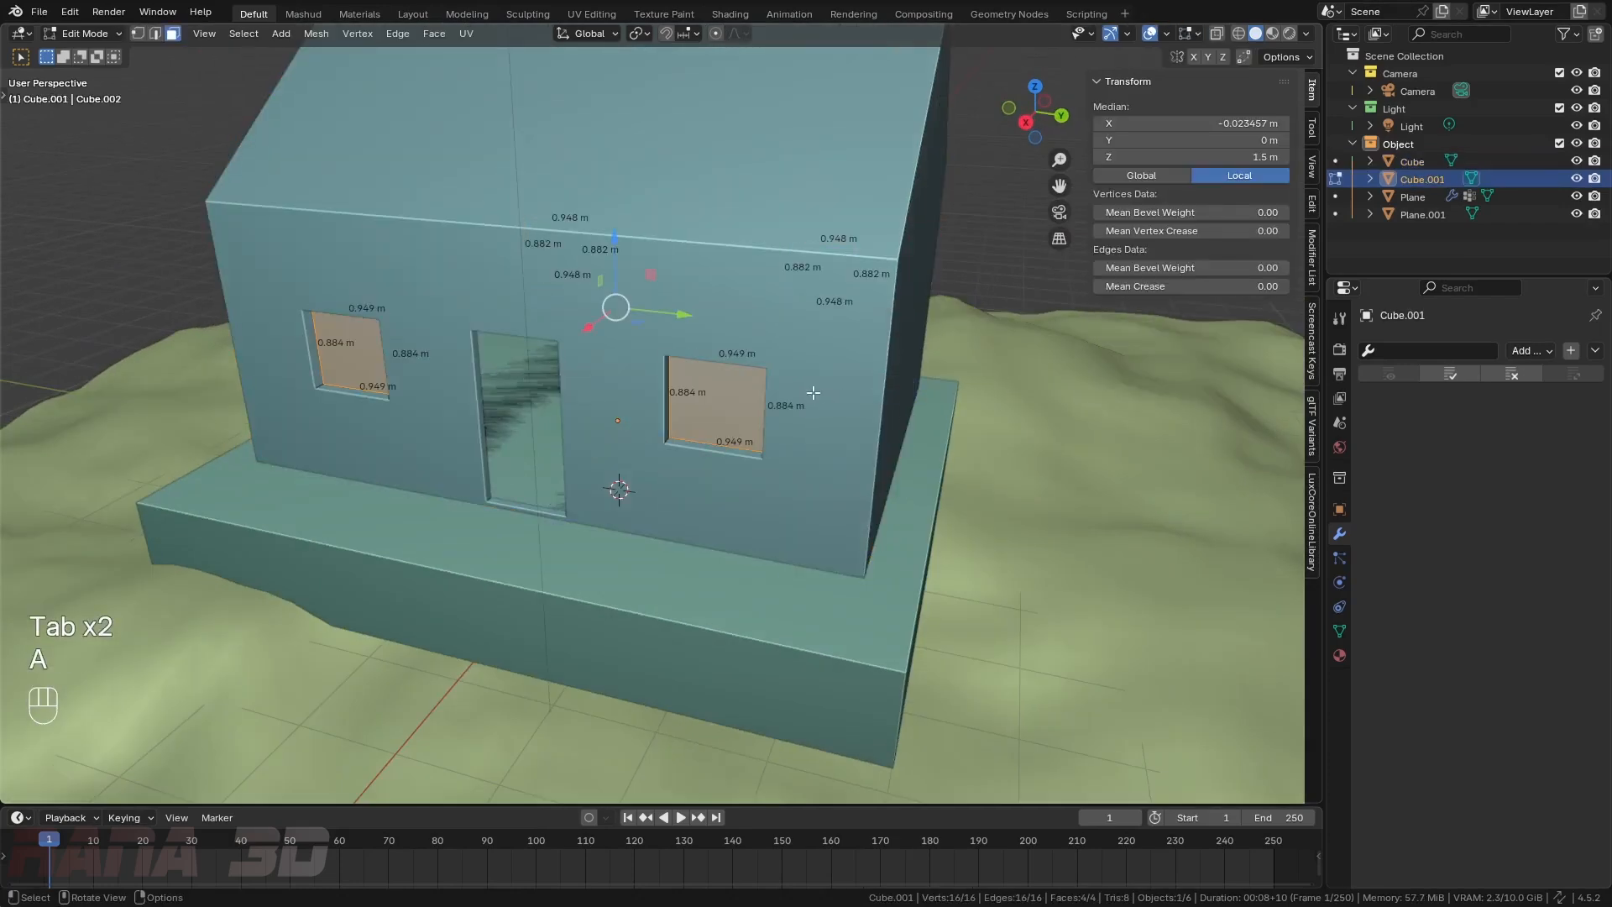
pyautogui.press('p')
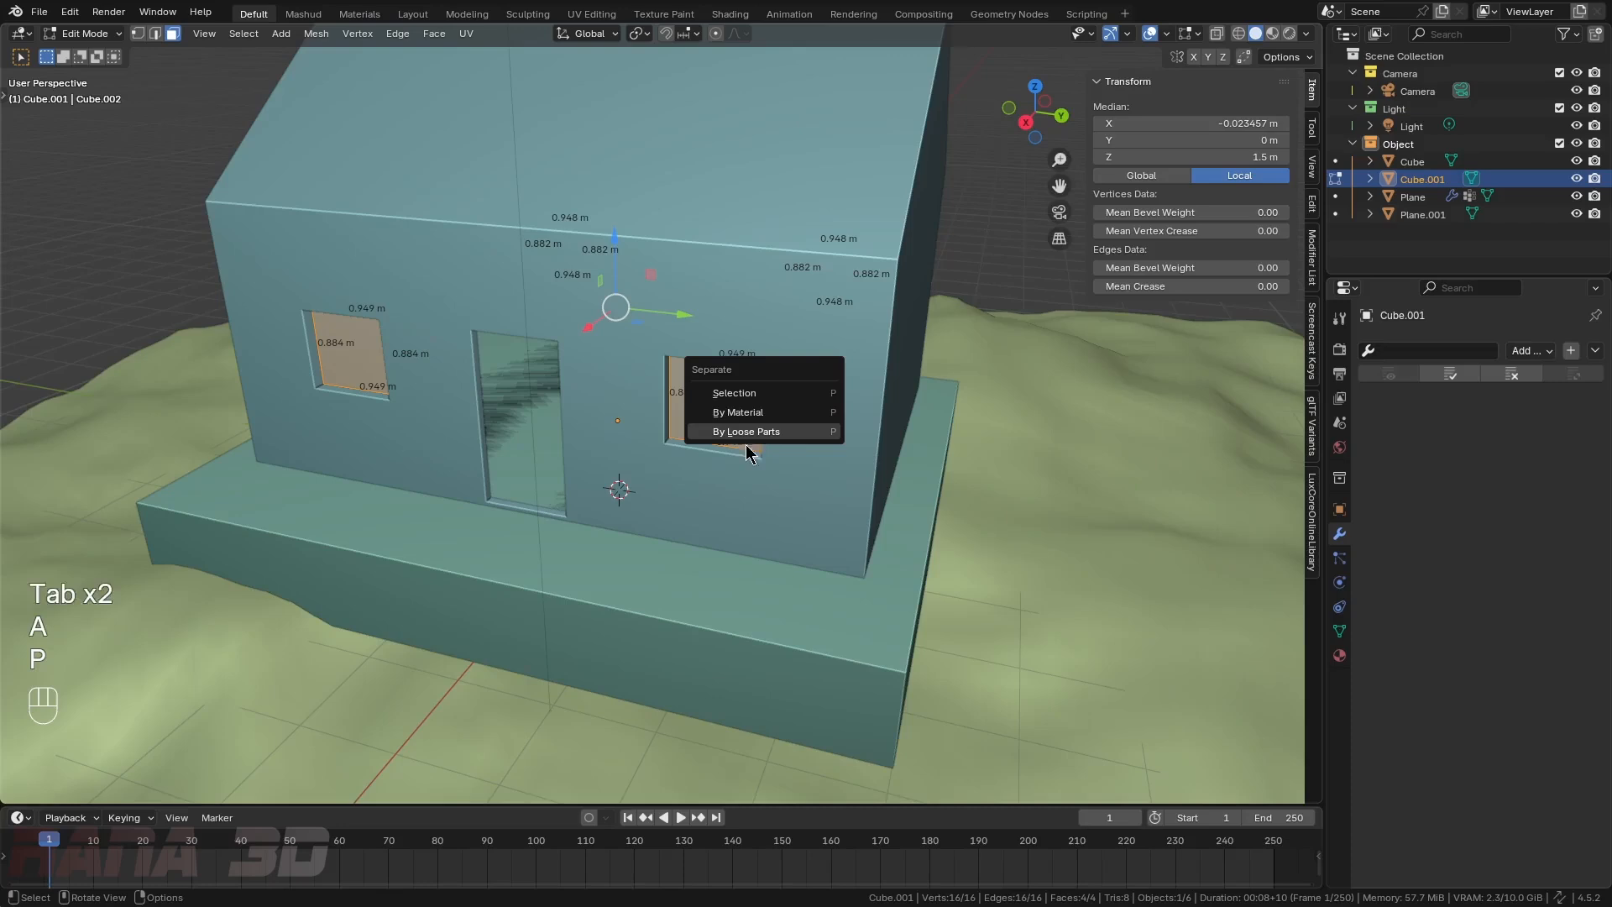
pyautogui.click(774, 431)
pyautogui.press('Tab')
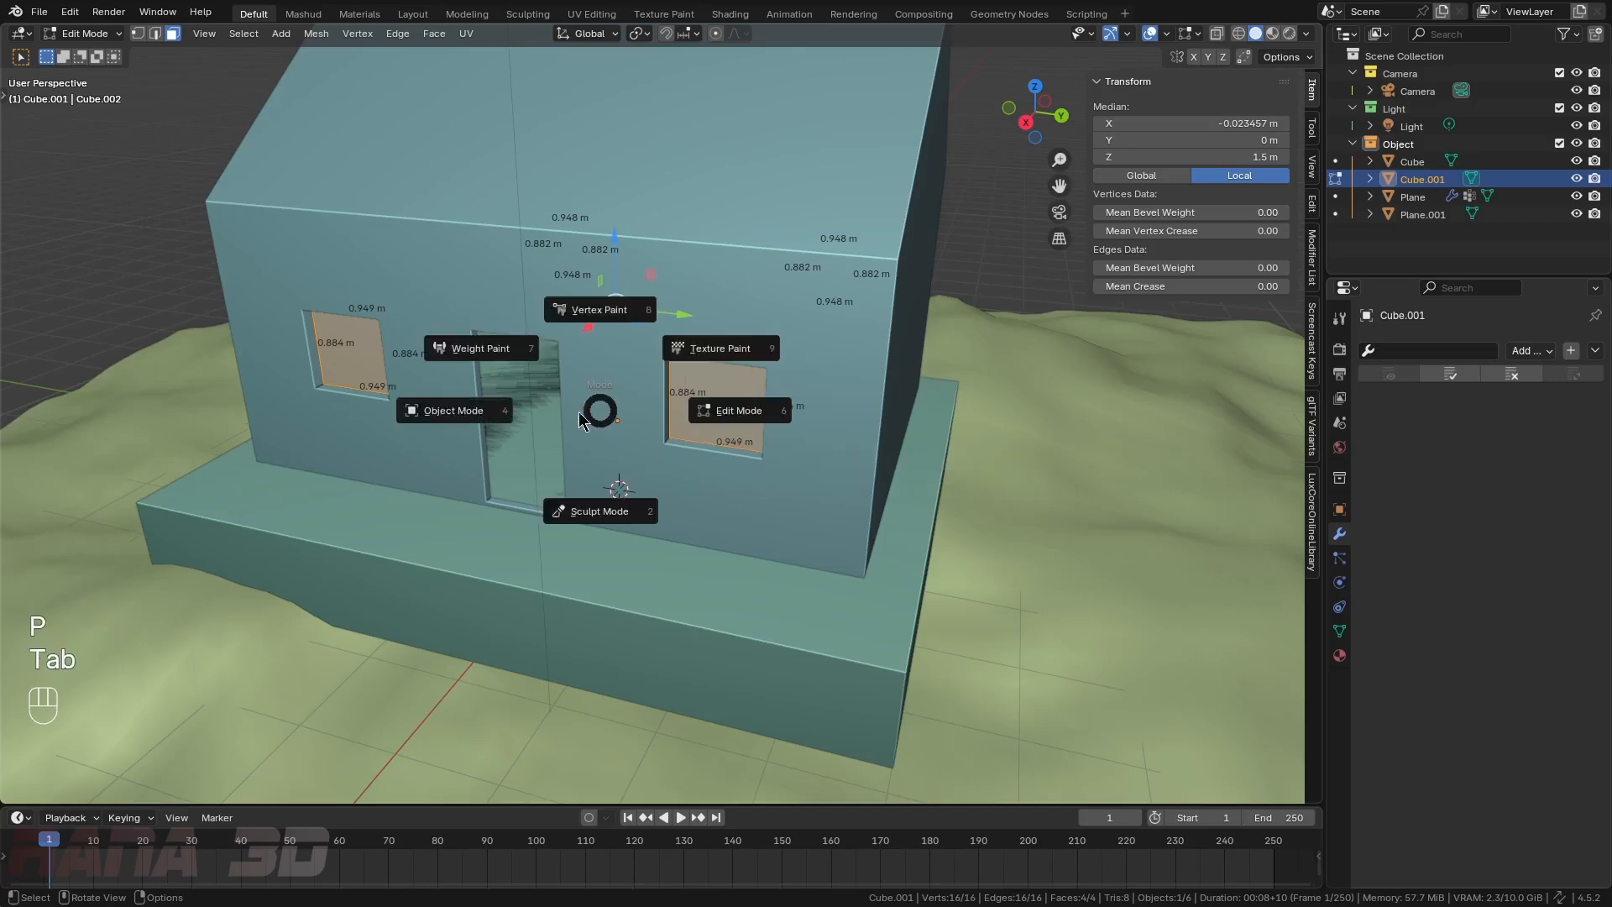
pyautogui.click(628, 412)
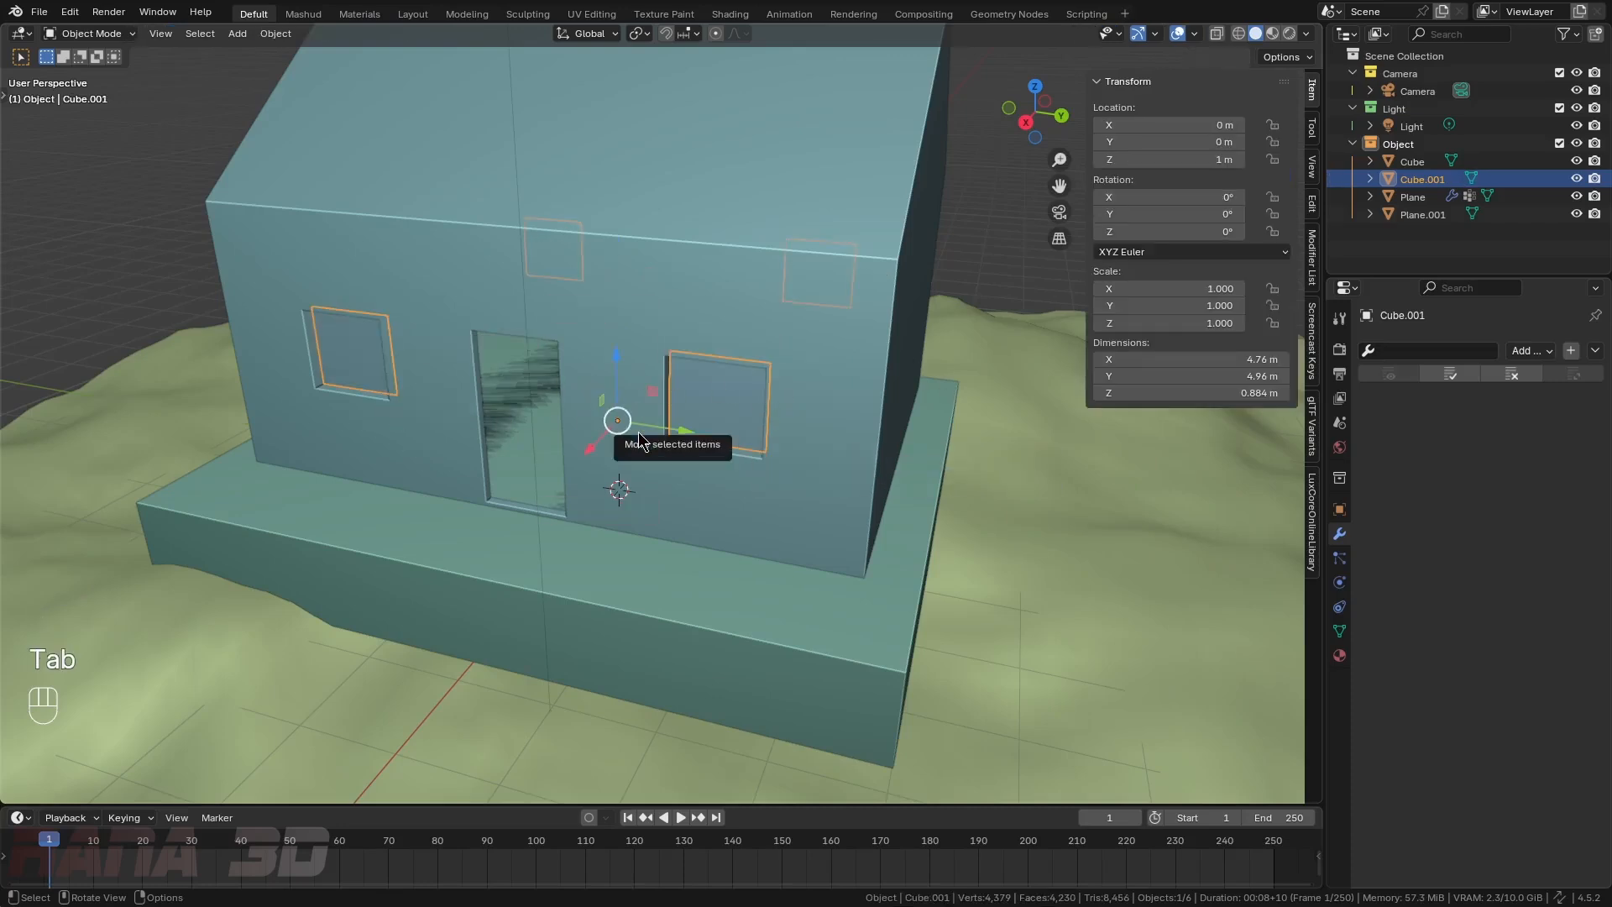
# - Try raising the house and its window panes together by about 0.002 m along Z, and undo the move
pyautogui.click(777, 517)
pyautogui.scroll(4, 554, 493)
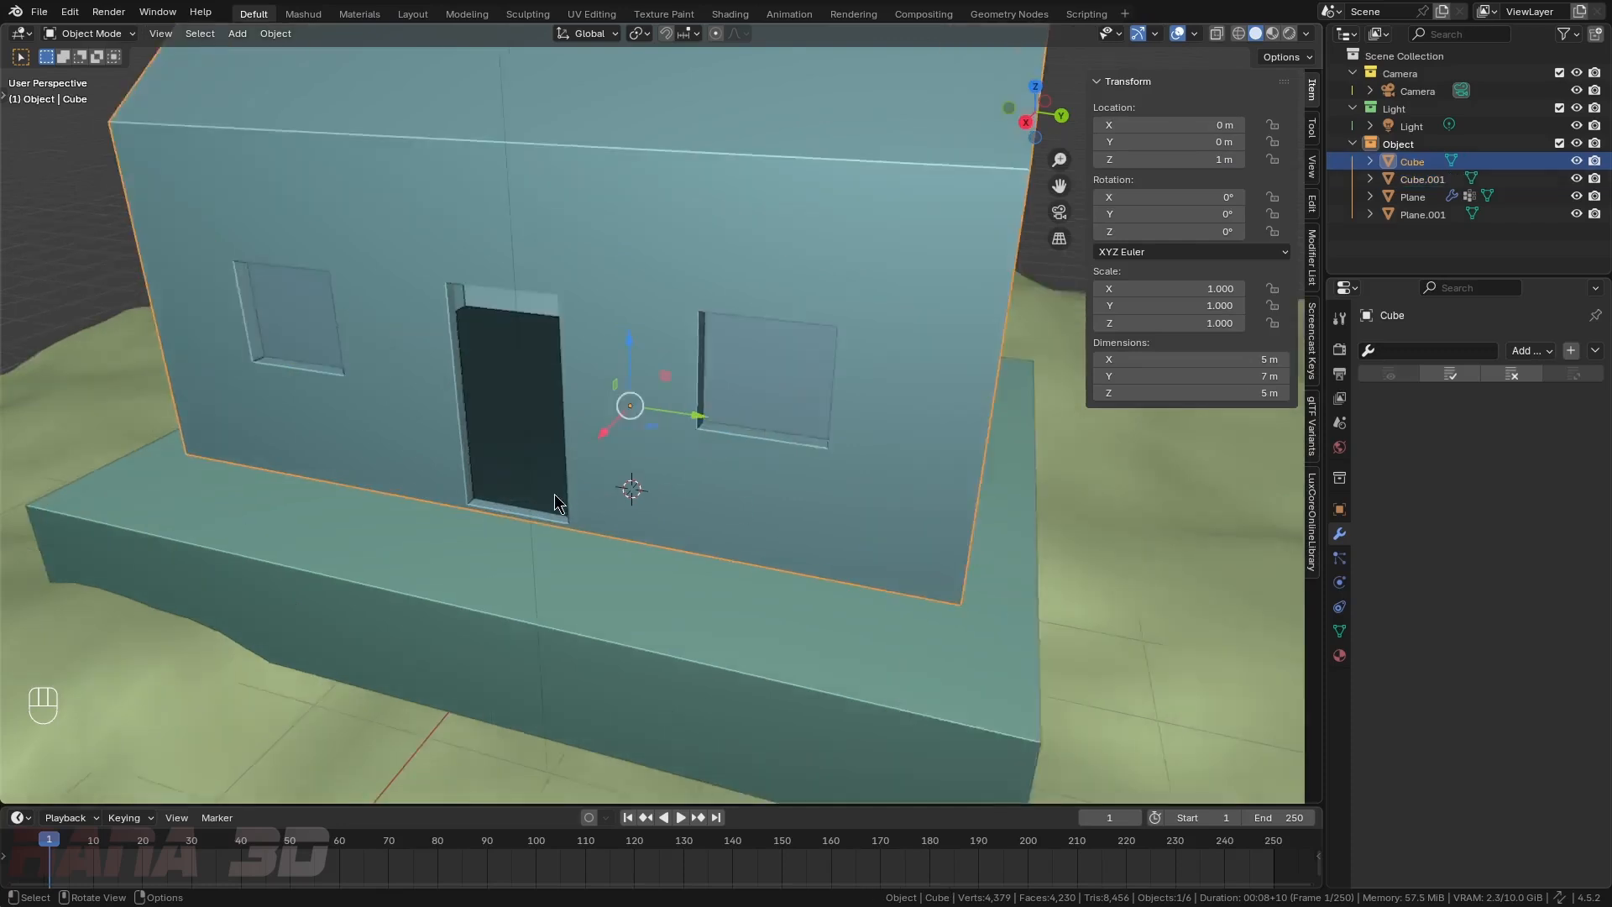
pyautogui.keyDown('shift'); pyautogui.click(838, 344); pyautogui.keyUp('shift')
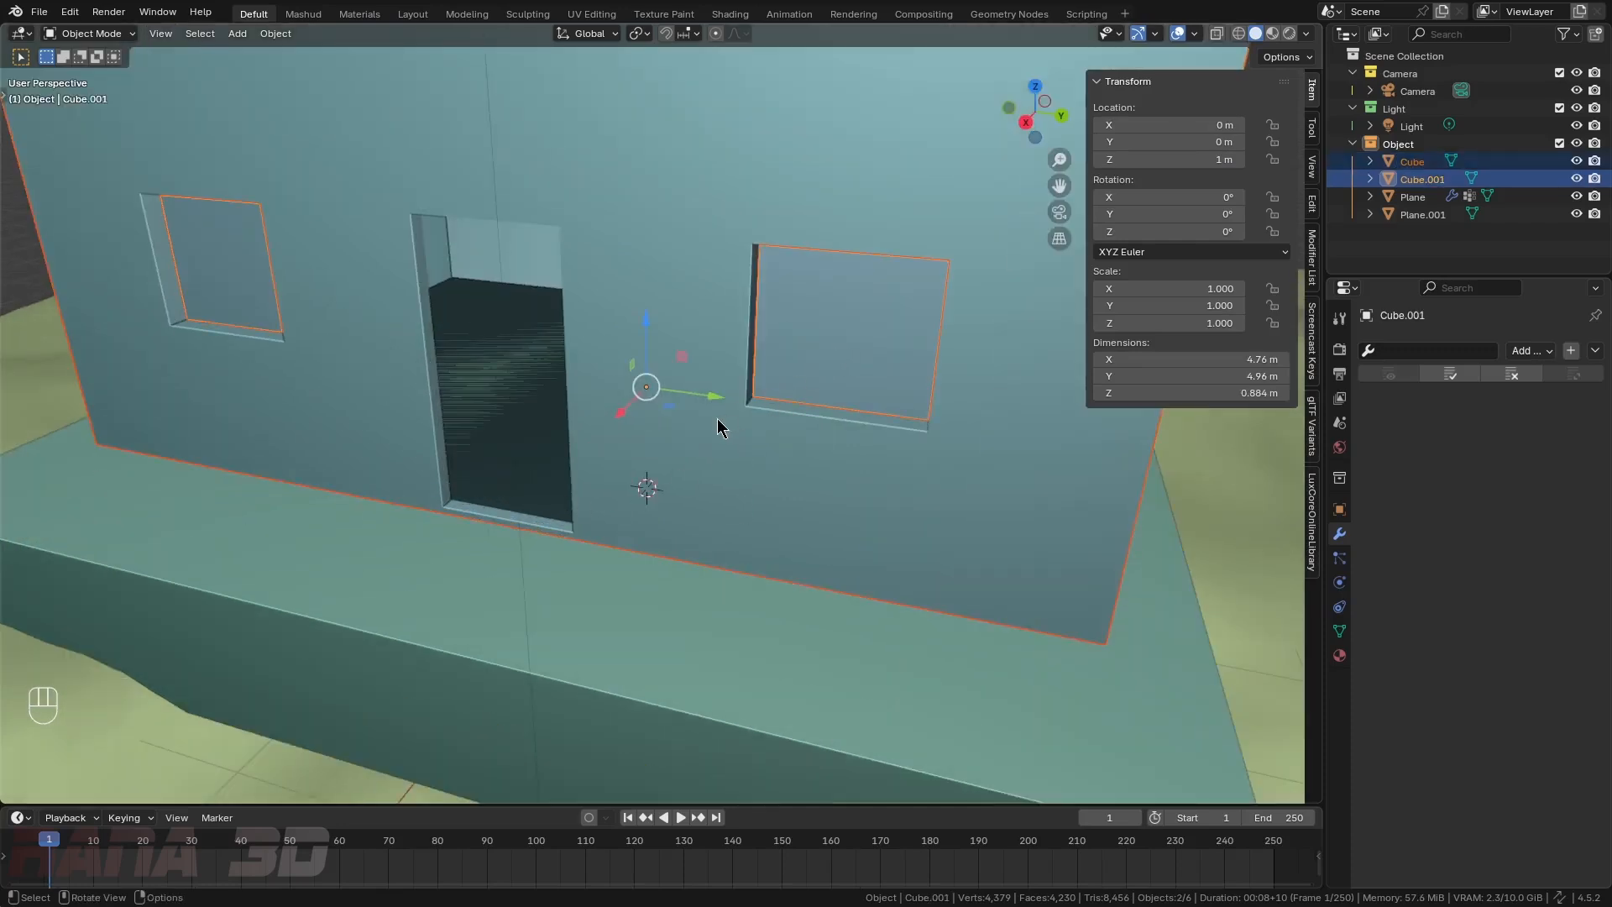
pyautogui.press('g')
pyautogui.press('z')
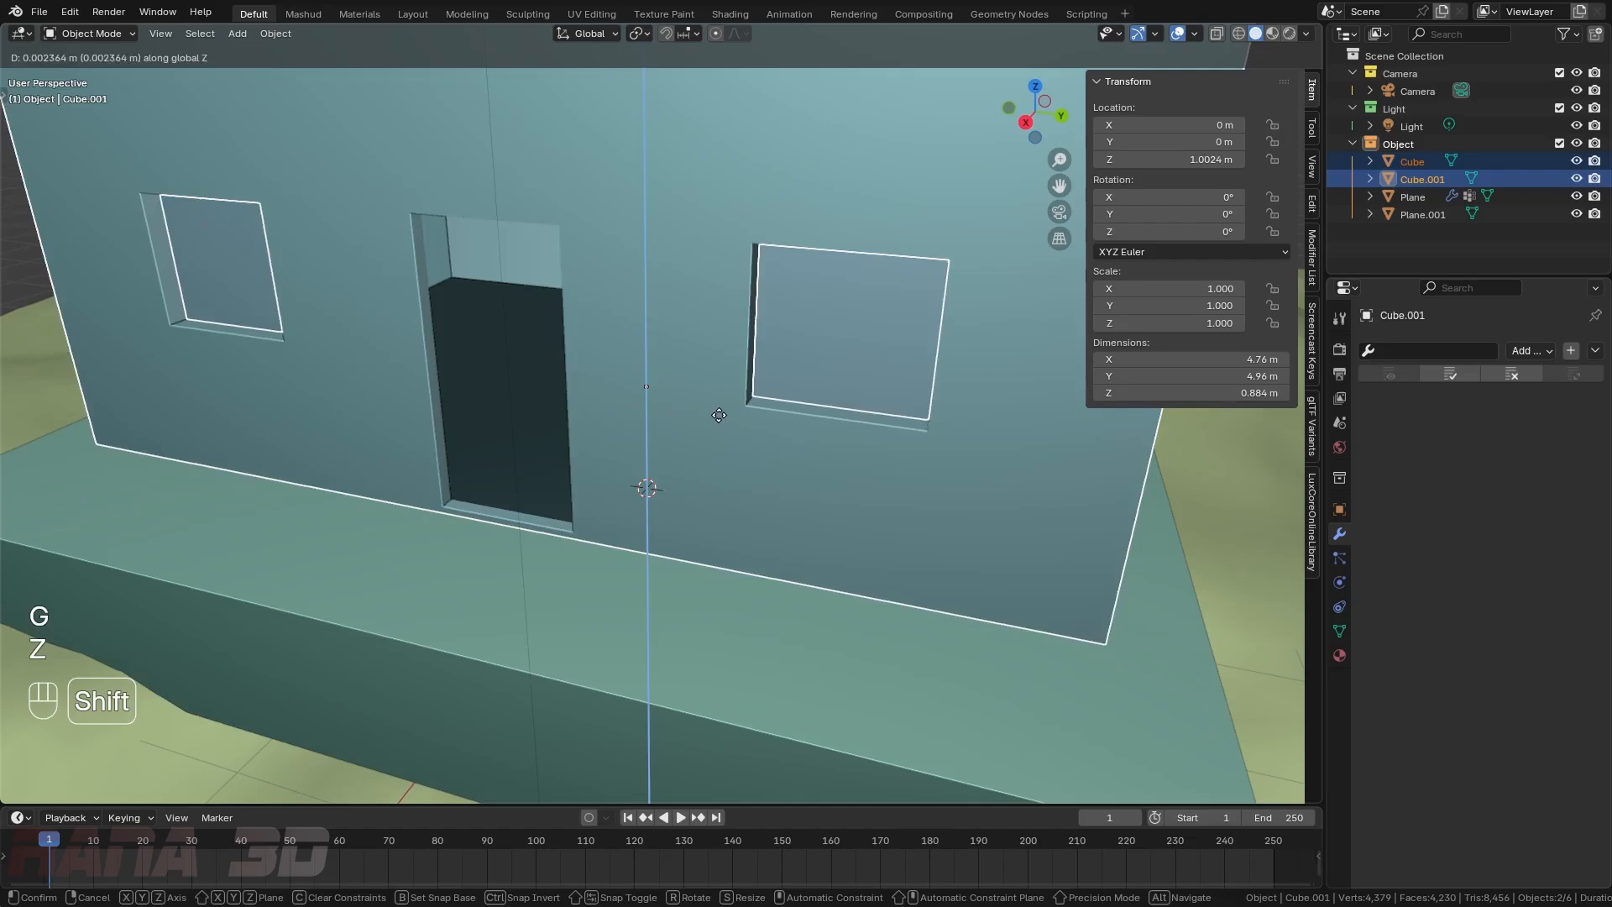
pyautogui.click(722, 415)
pyautogui.hotkey('ctrl', 's')
pyautogui.moveTo(722, 414); pyautogui.dragTo(654, 431, button='middle')
pyautogui.hotkey('ctrl', 'z')
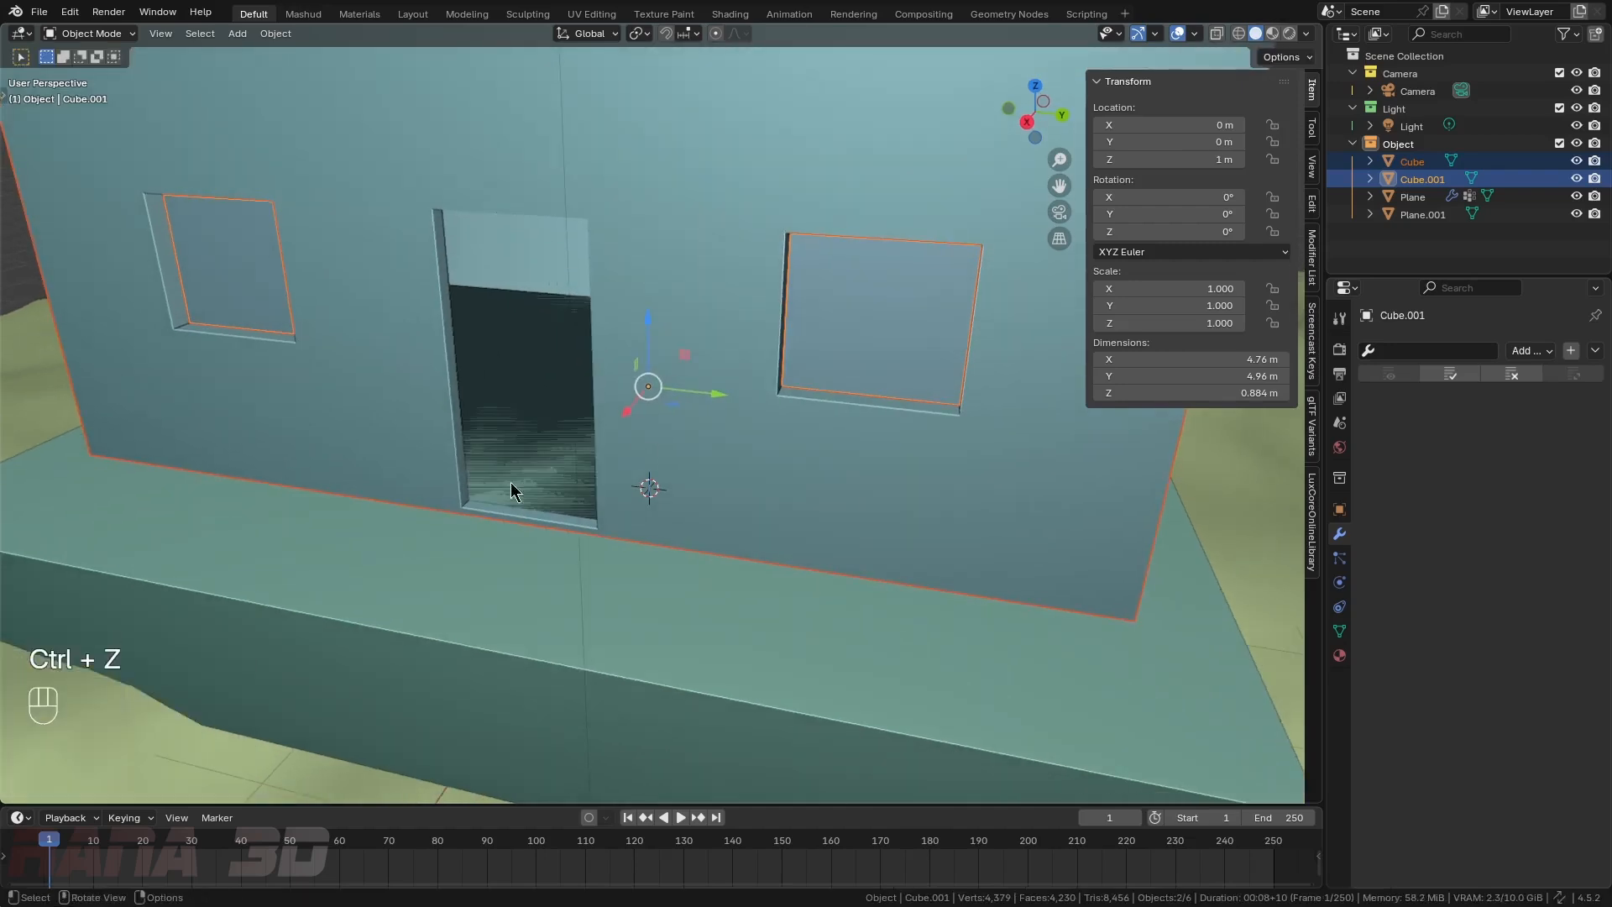
pyautogui.moveTo(510, 482); pyautogui.dragTo(702, 456, button='middle')
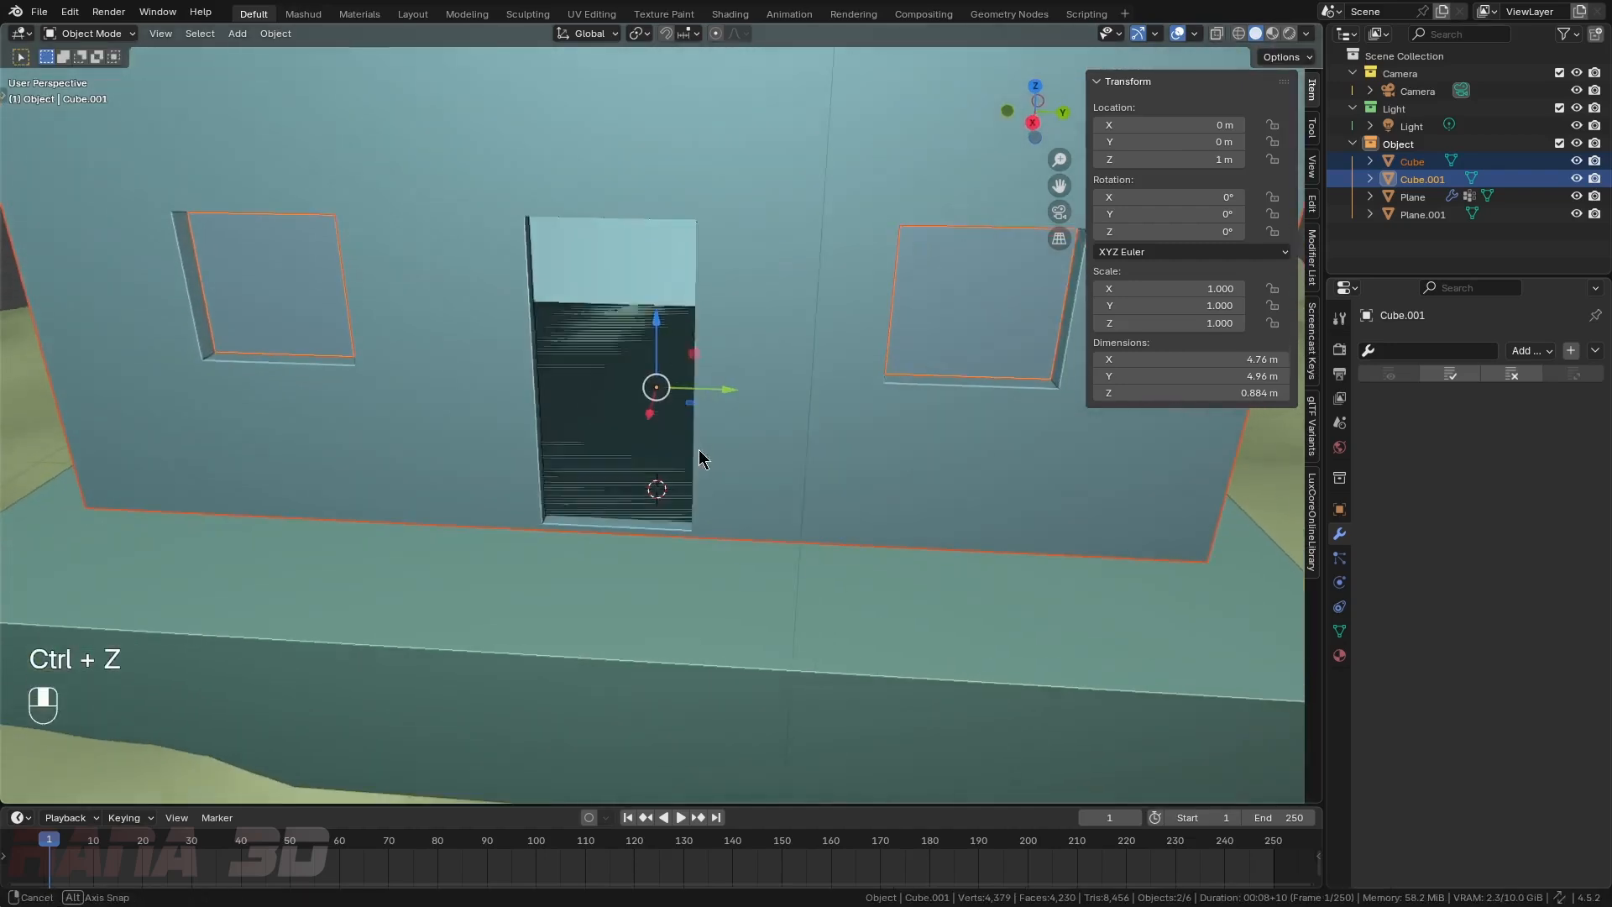
pyautogui.click(635, 556)
pyautogui.scroll(-5, 603, 482)
pyautogui.moveTo(602, 482); pyautogui.dragTo(868, 432, button='middle')
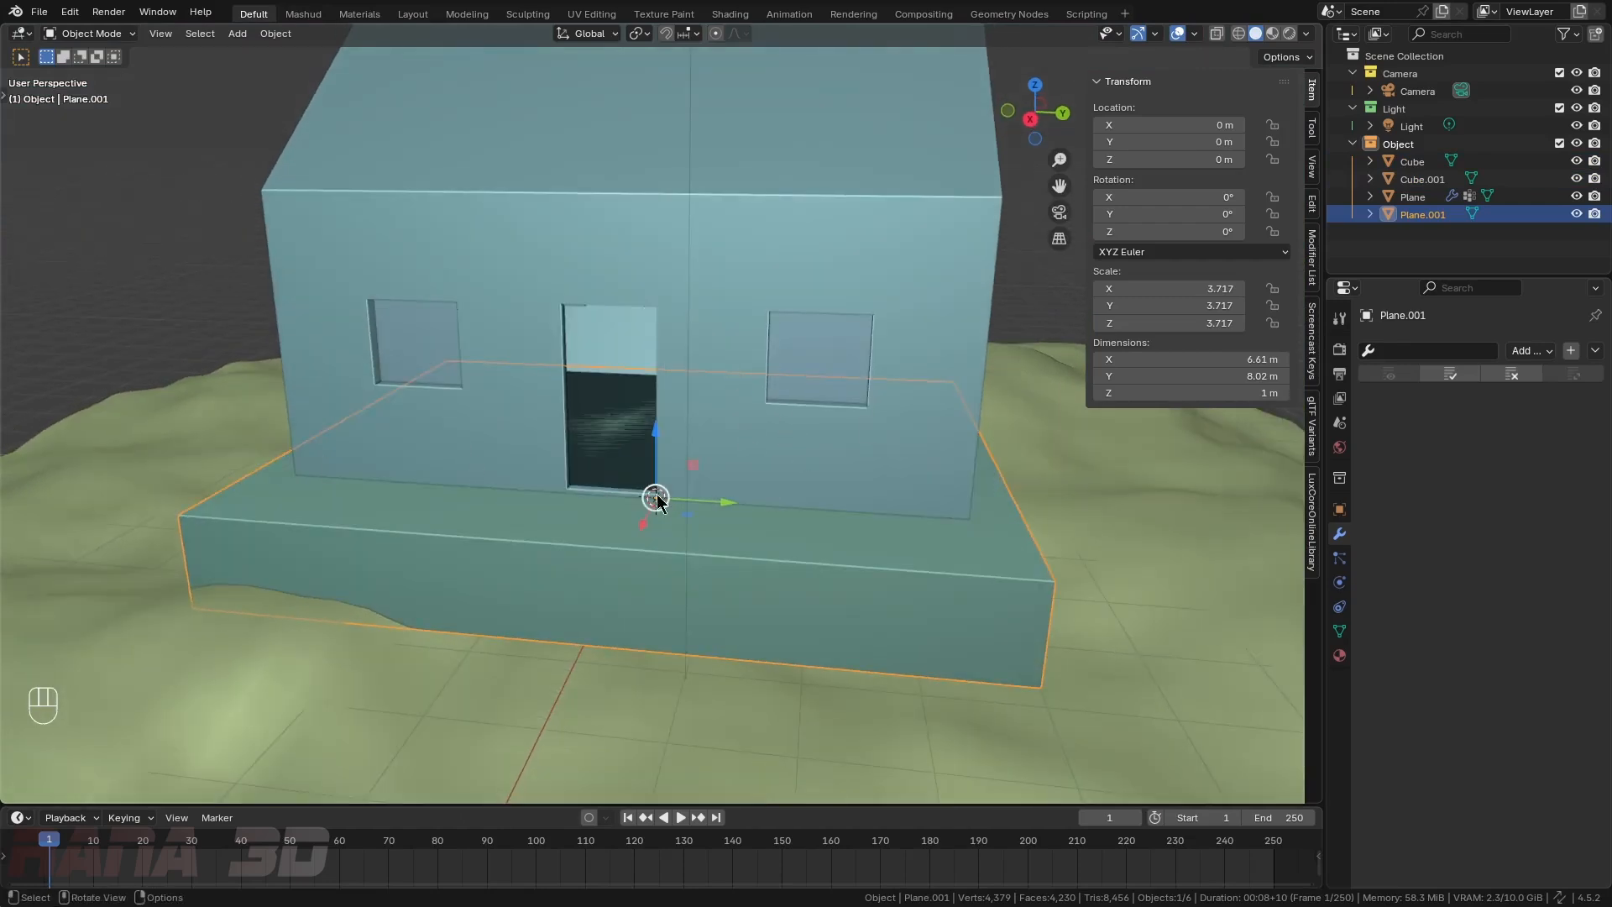
# - Delete the loop of narrow faces lining the house's doorway and return to Object Mode
pyautogui.scroll(6, 648, 500)
pyautogui.click(398, 594)
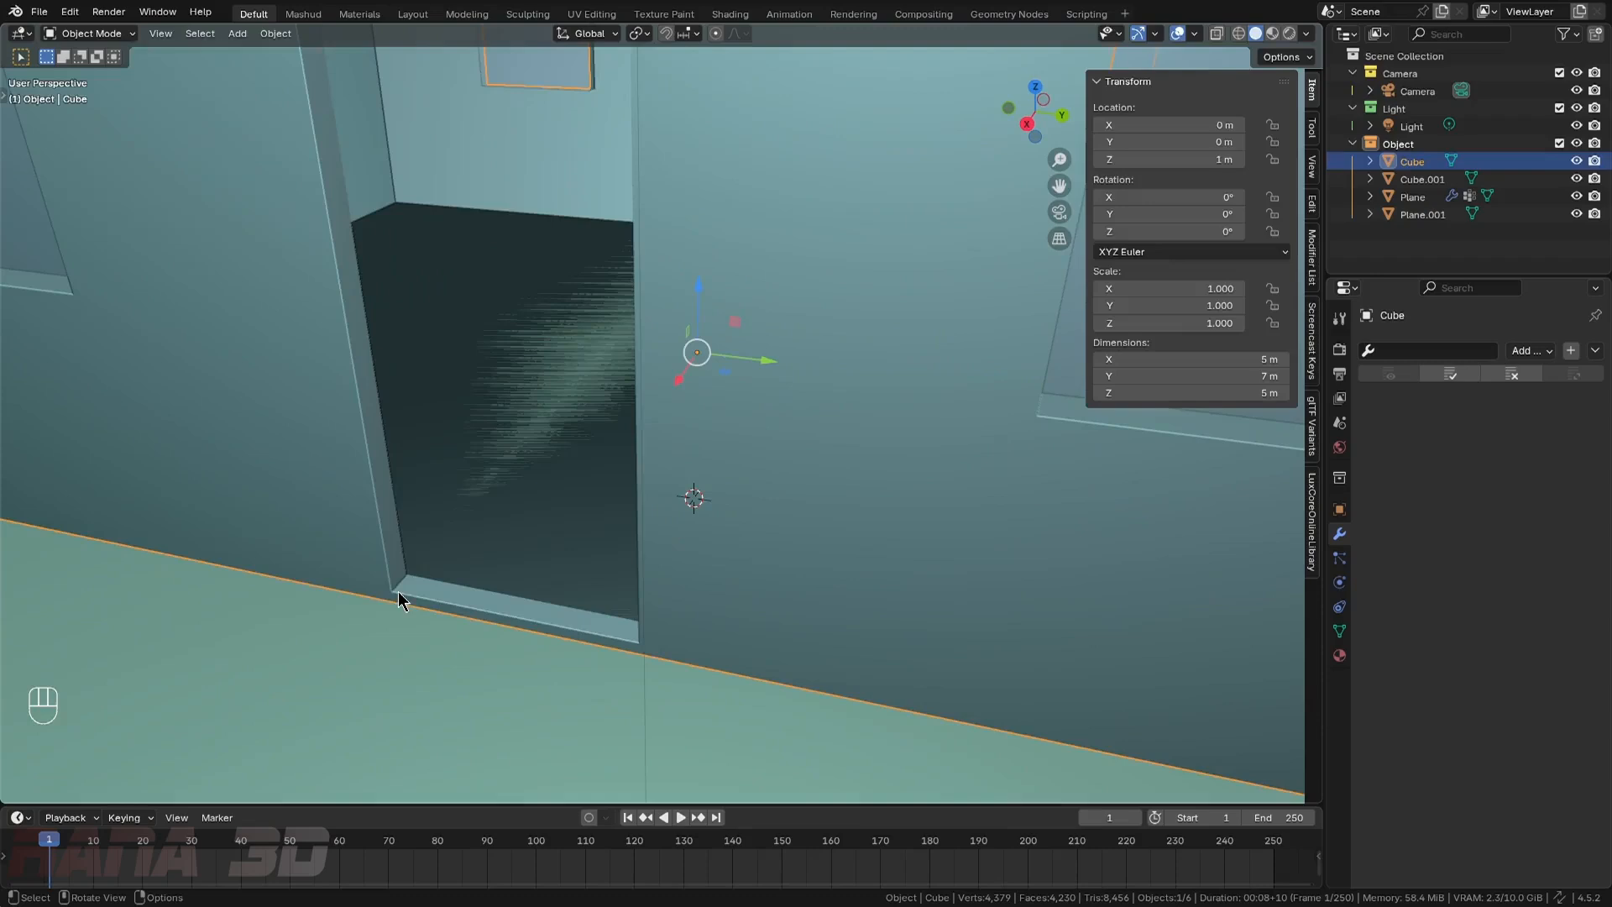
pyautogui.press('Tab')
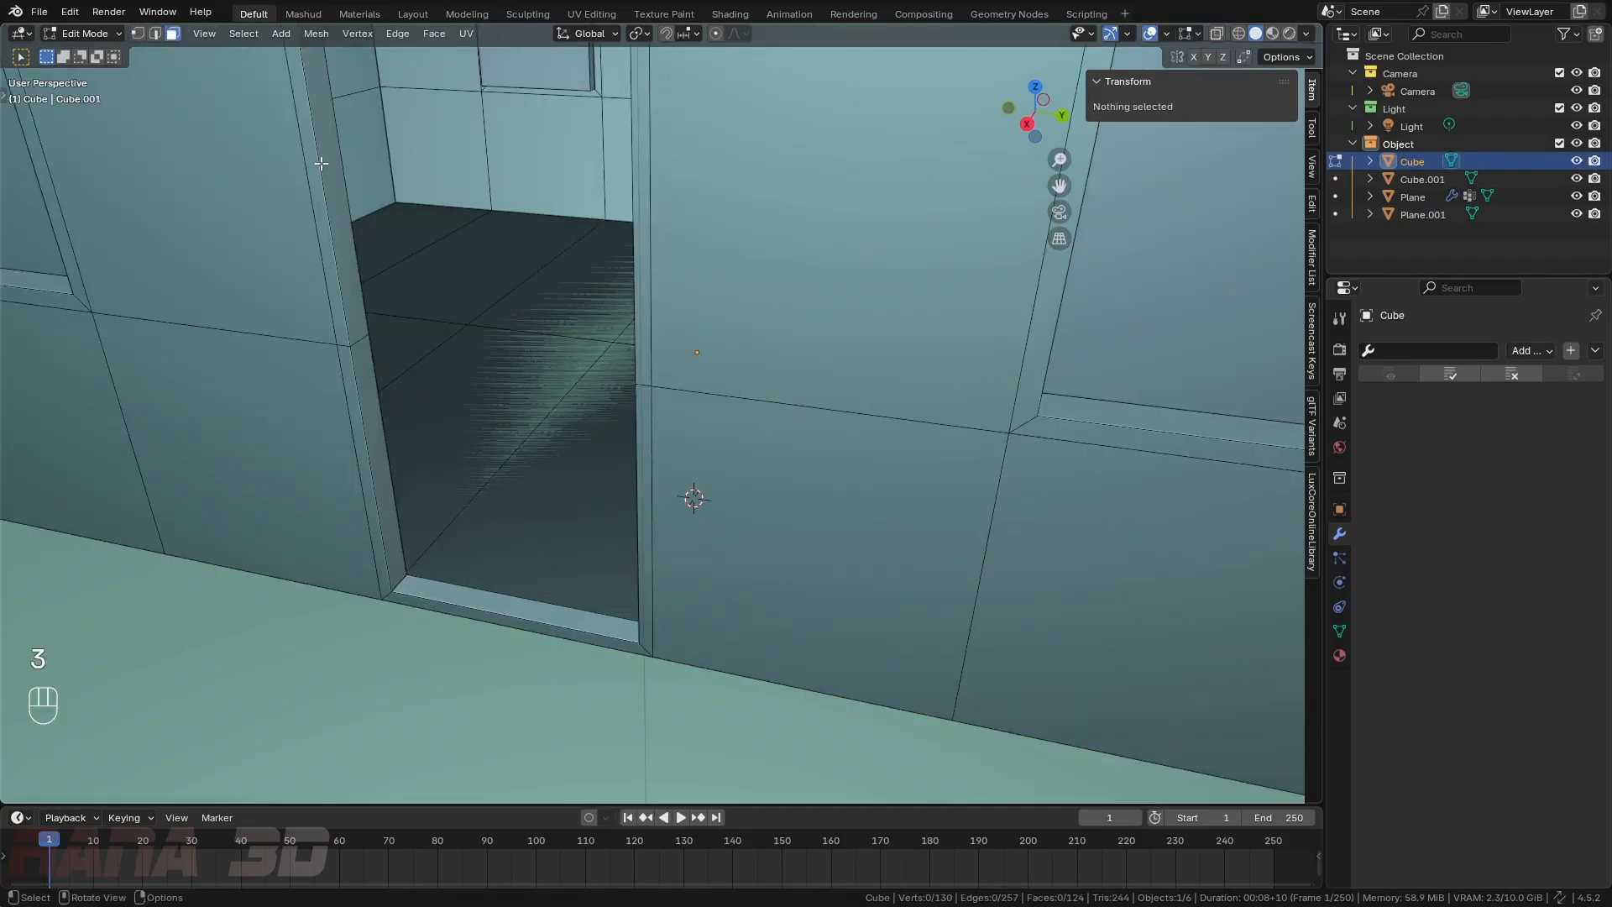
pyautogui.keyDown('alt'); pyautogui.click(437, 558); pyautogui.keyUp('alt')
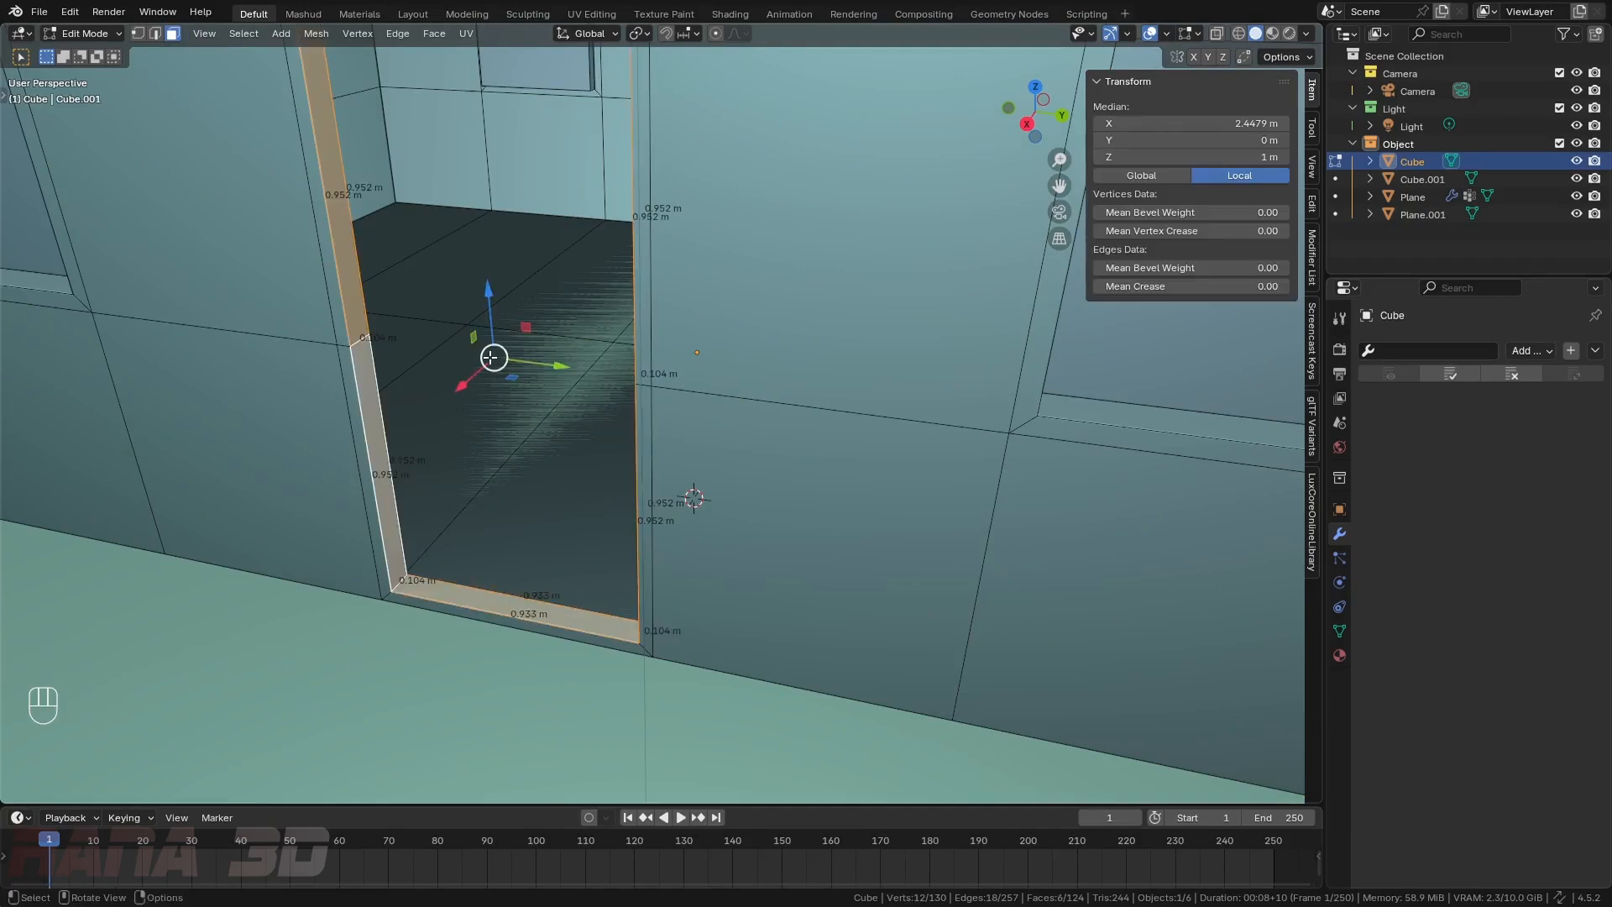
pyautogui.press('x')
pyautogui.click(540, 377)
pyautogui.scroll(-5, 579, 378)
pyautogui.press('Tab')
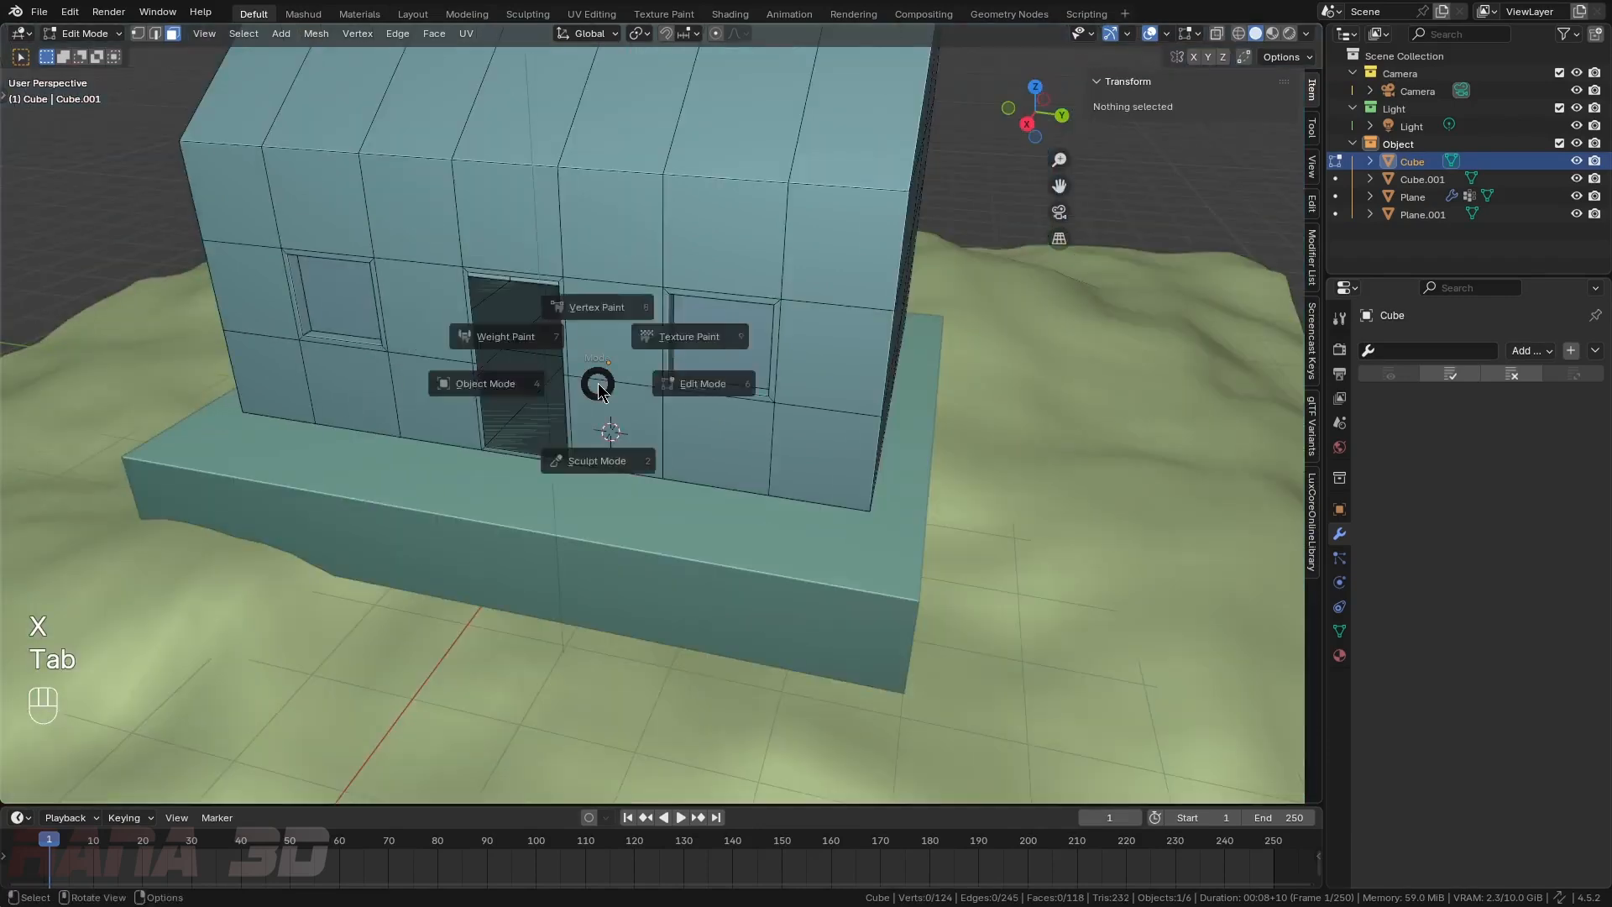
pyautogui.click(449, 380)
# - Add a Solidify modifier to the house and set its thickness to 125 mm
pyautogui.scroll(3, 598, 279)
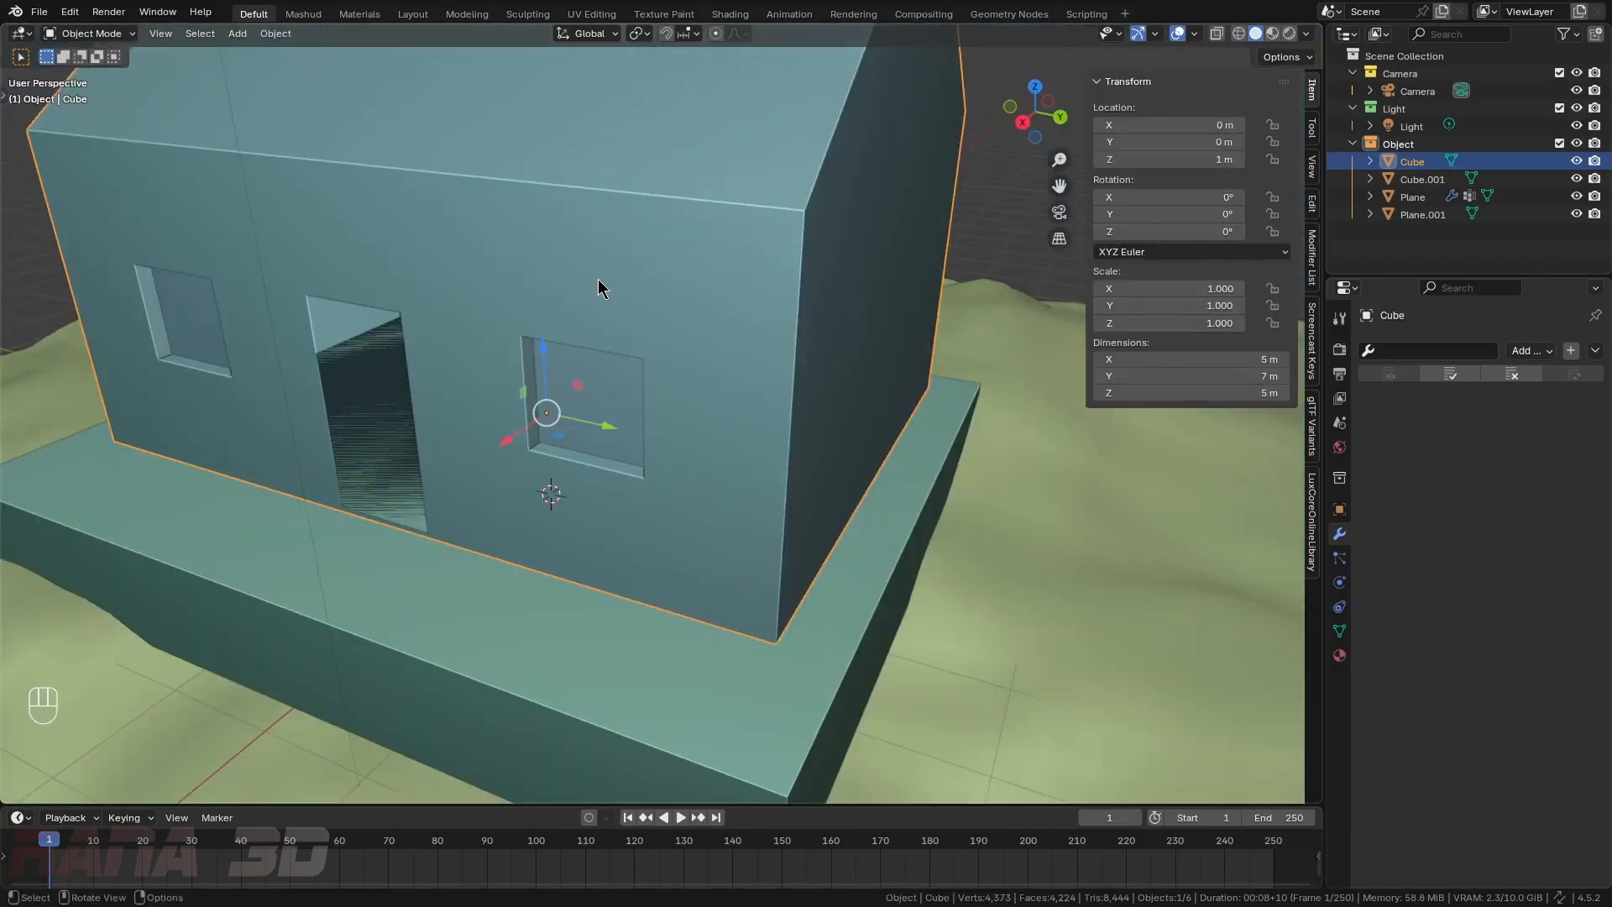
pyautogui.click(1528, 351)
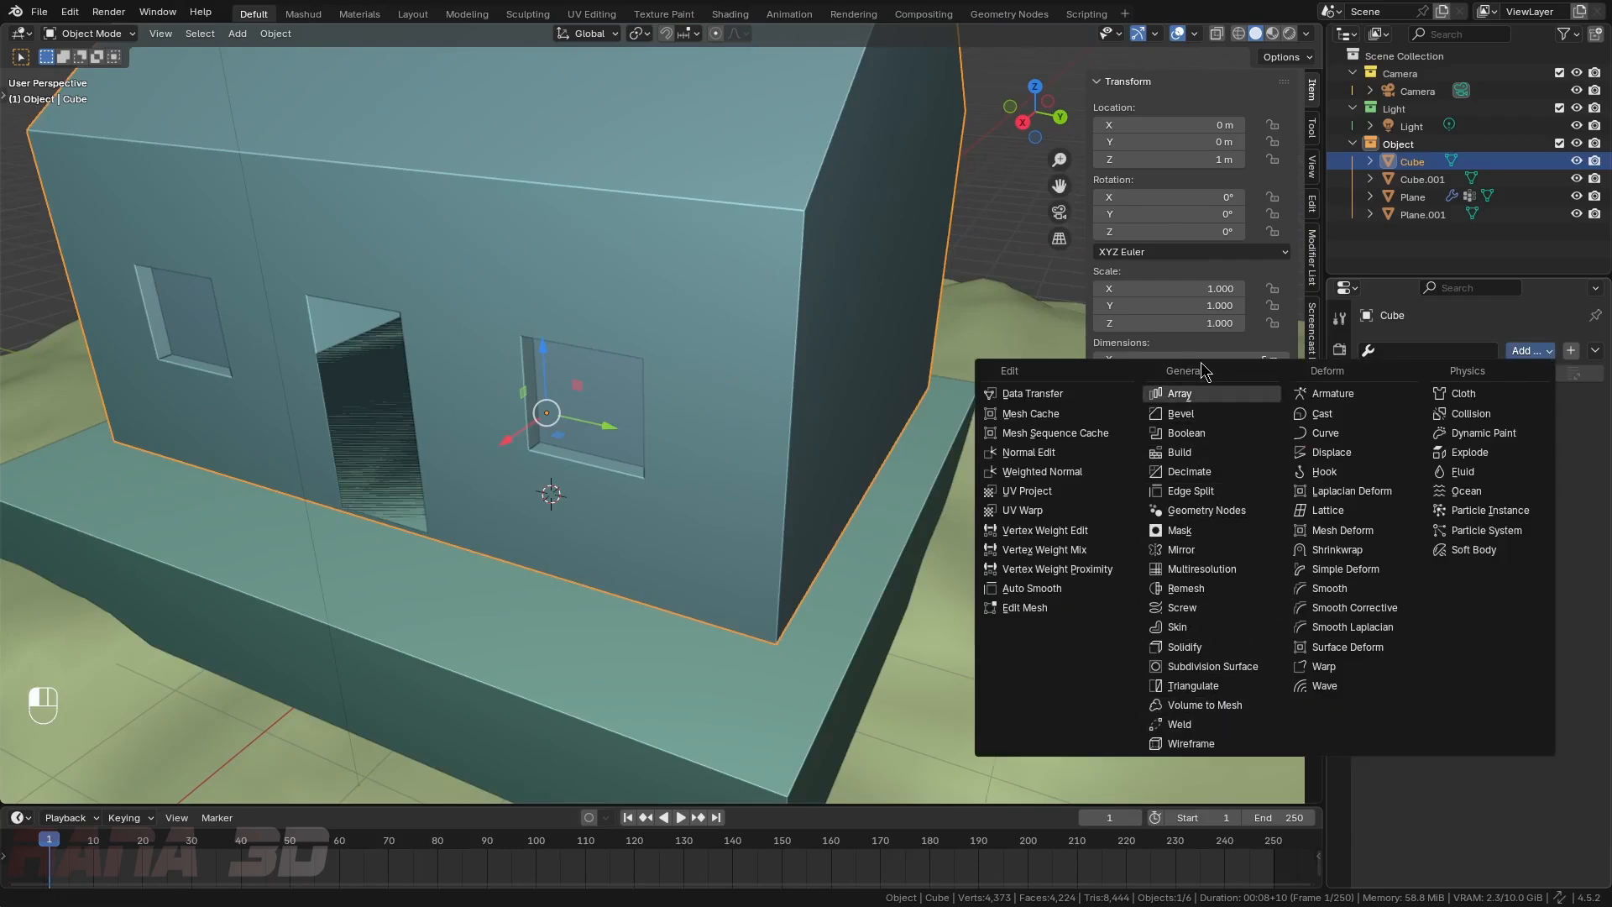
pyautogui.click(1198, 650)
pyautogui.scroll(5, 400, 496)
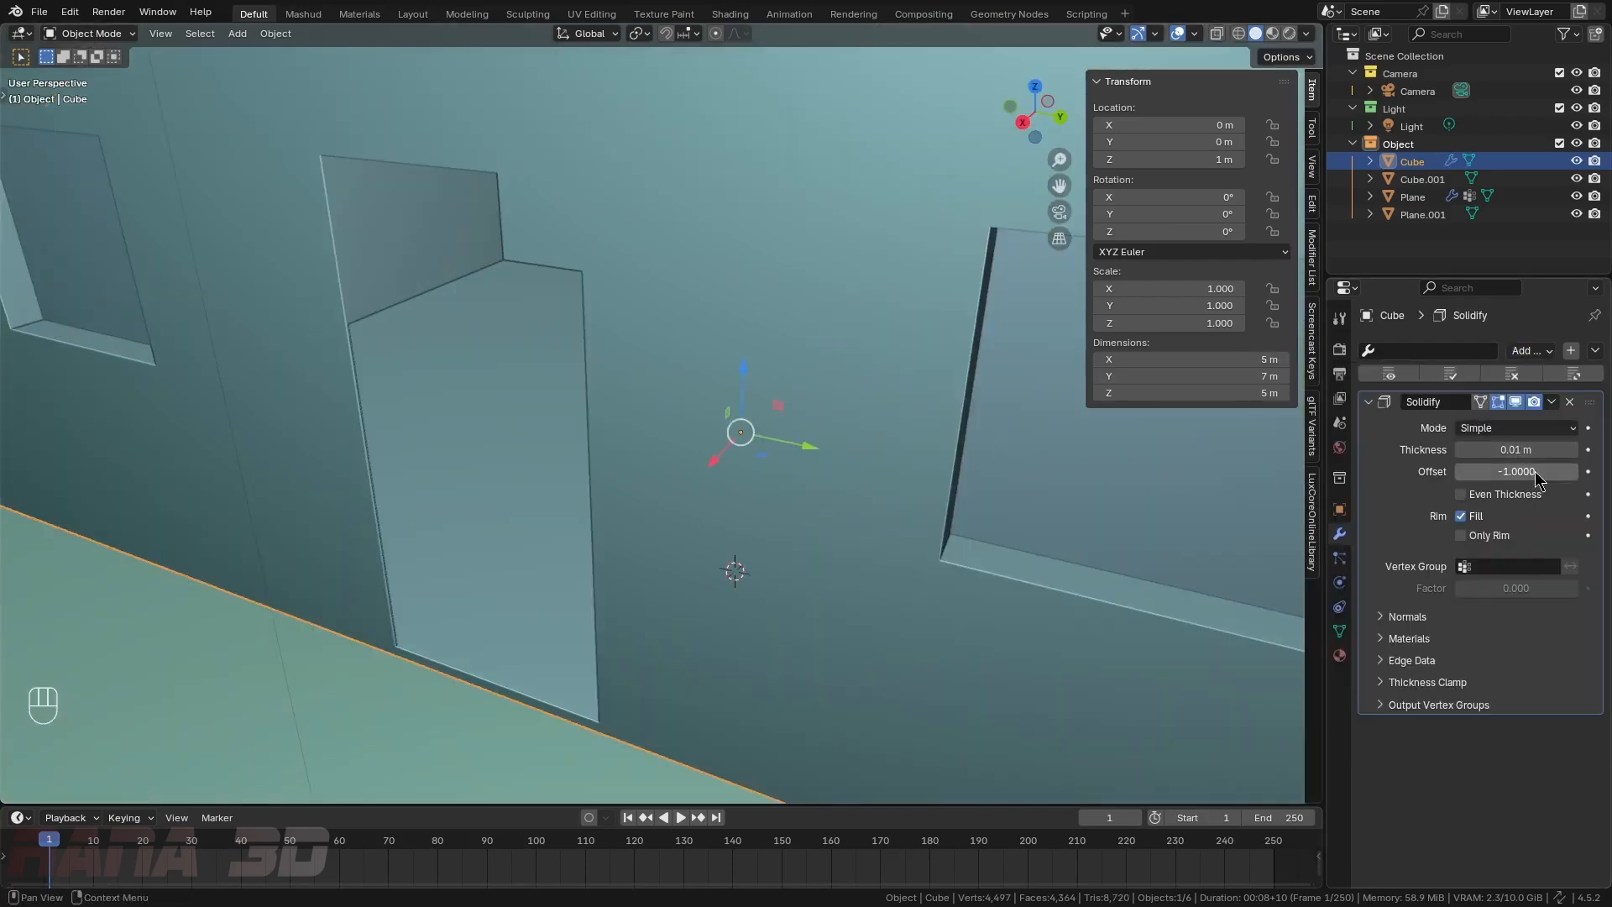
pyautogui.click(1520, 449)
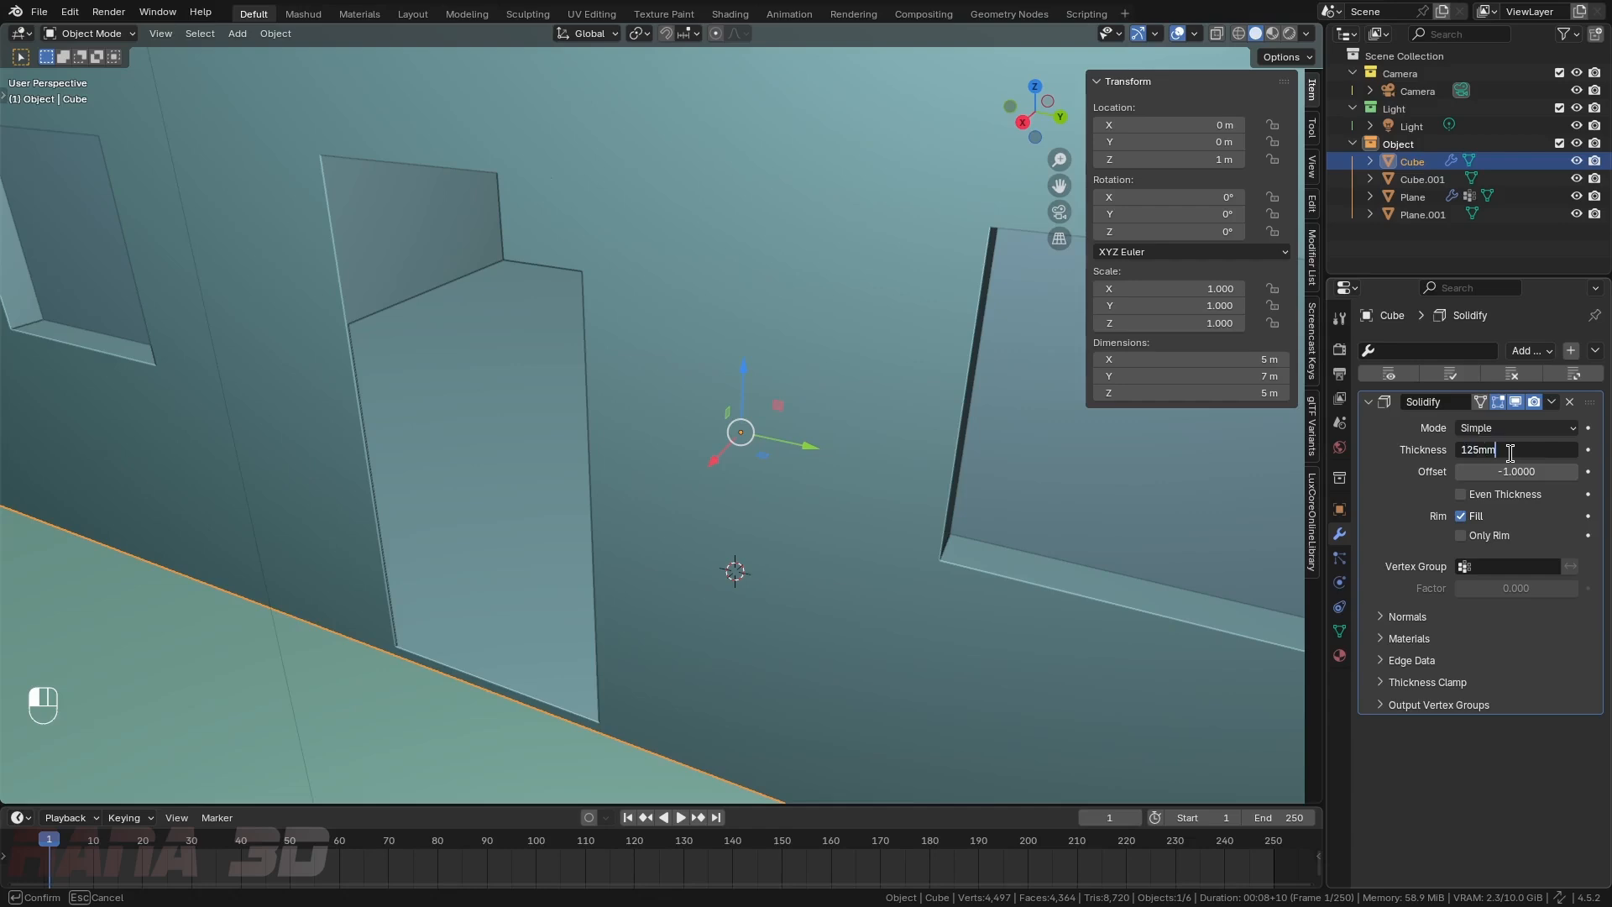
pyautogui.press('Return')
# - Isolate the house in local view with wireframe shading and examine the wall thickness around the doorway and windows
pyautogui.scroll(-2, 676, 364)
pyautogui.moveTo(676, 364); pyautogui.dragTo(619, 419, button='middle')
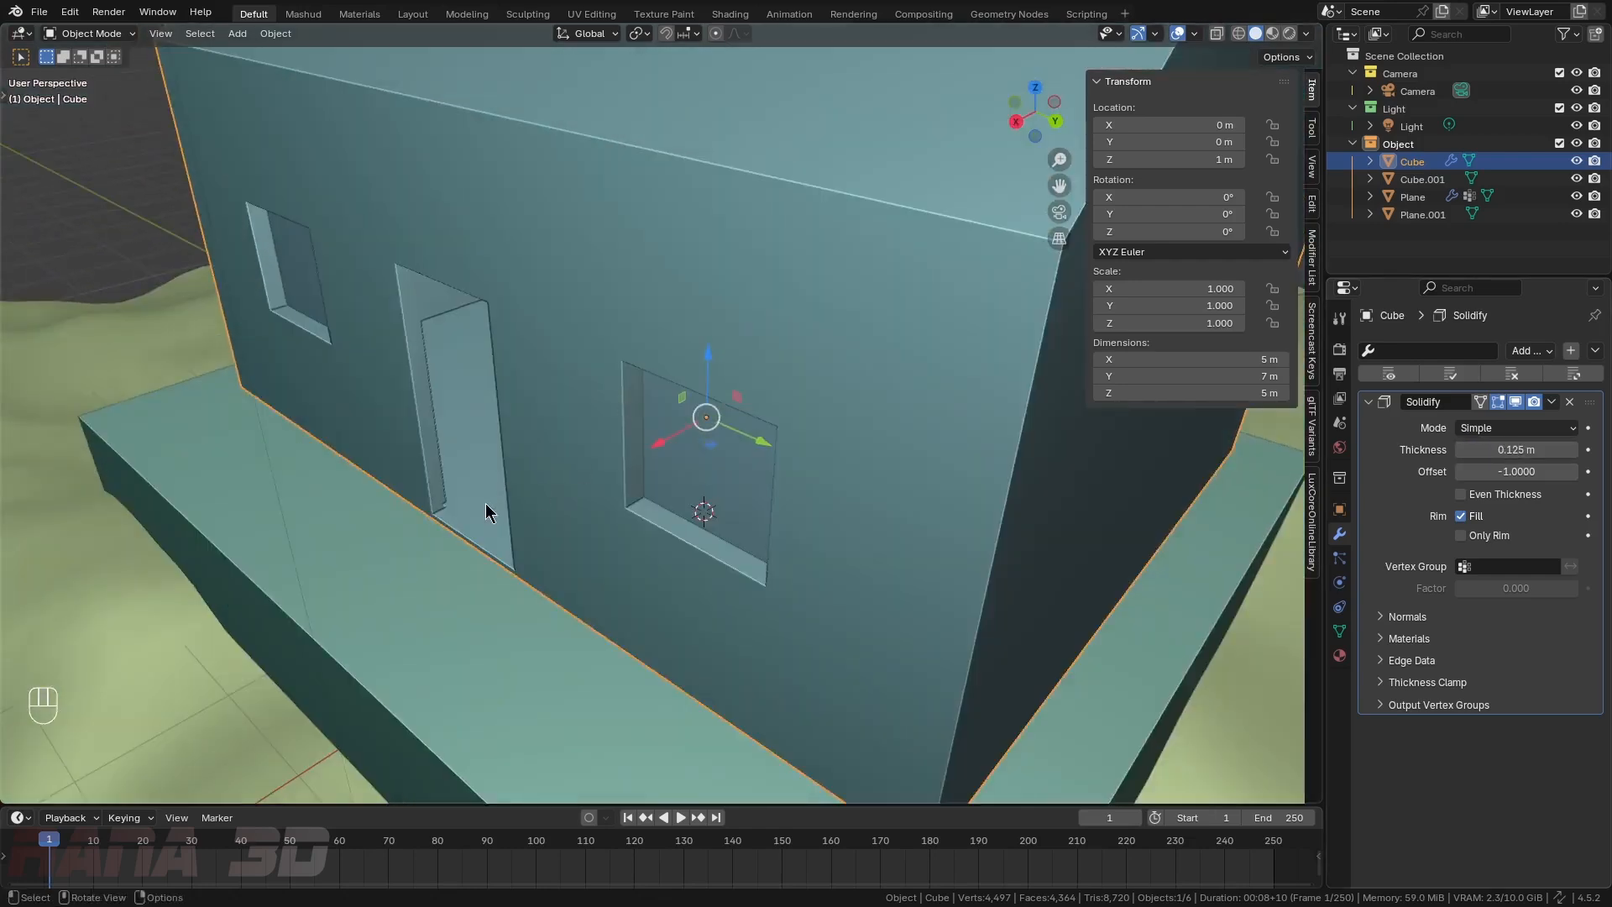
pyautogui.moveTo(482, 504); pyautogui.dragTo(502, 470, button='middle')
pyautogui.moveTo(597, 445)
pyautogui.mouseDown(button='middle')
pyautogui.moveTo(615, 432)
pyautogui.moveTo(597, 467)
pyautogui.mouseUp(button='middle')
pyautogui.scroll(2, 473, 489)
pyautogui.scroll(-2, 472, 496)
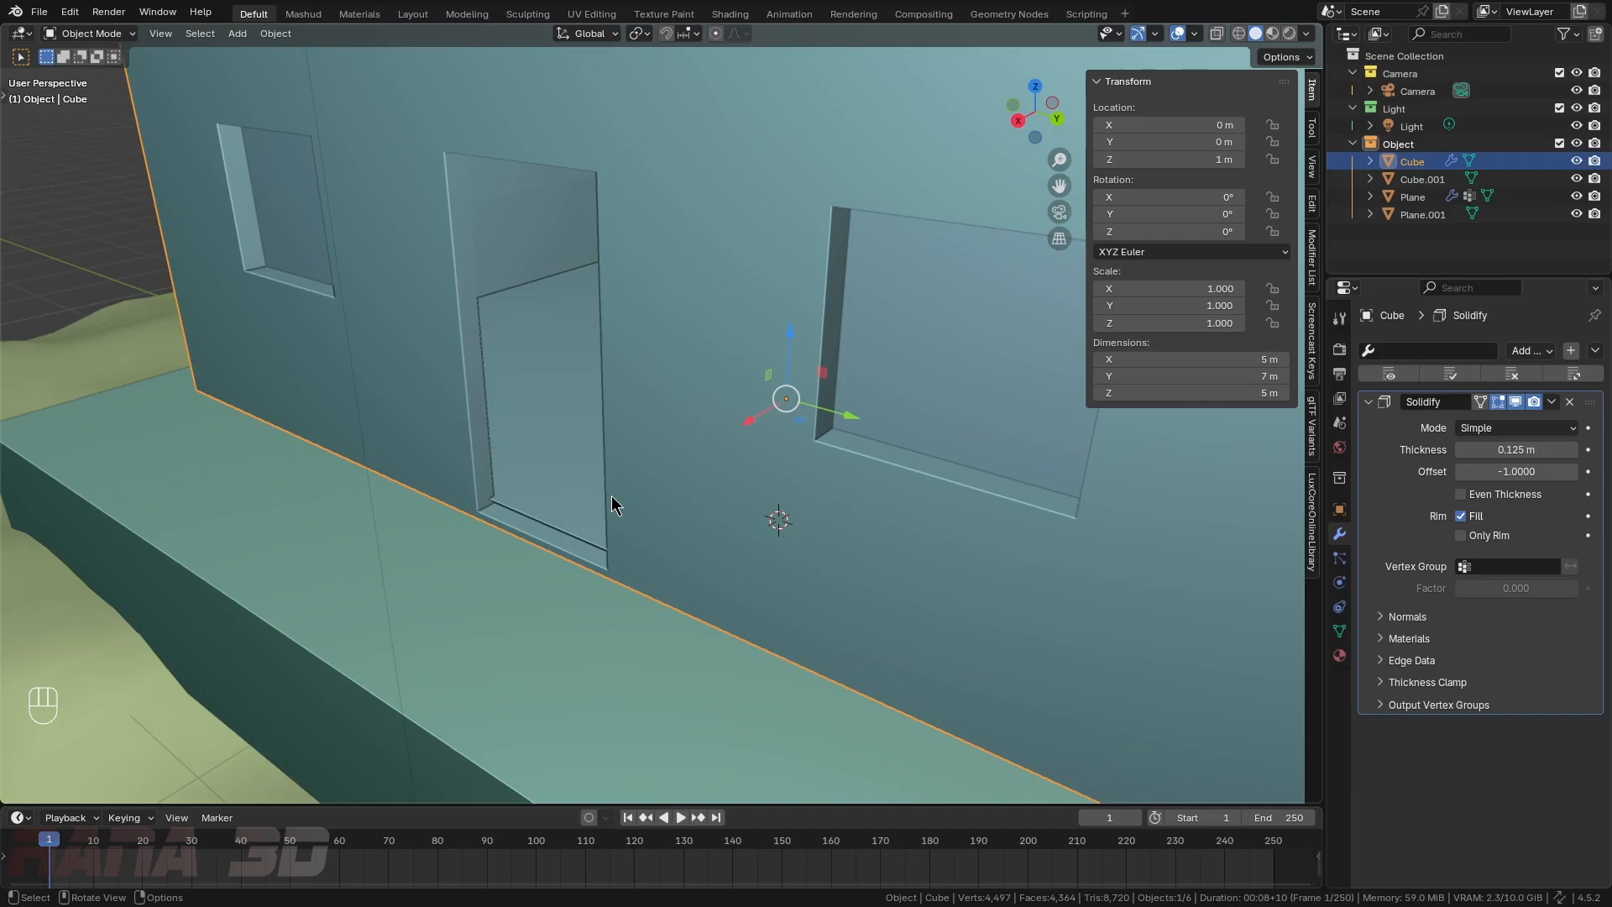
pyautogui.press('KP_Divide')
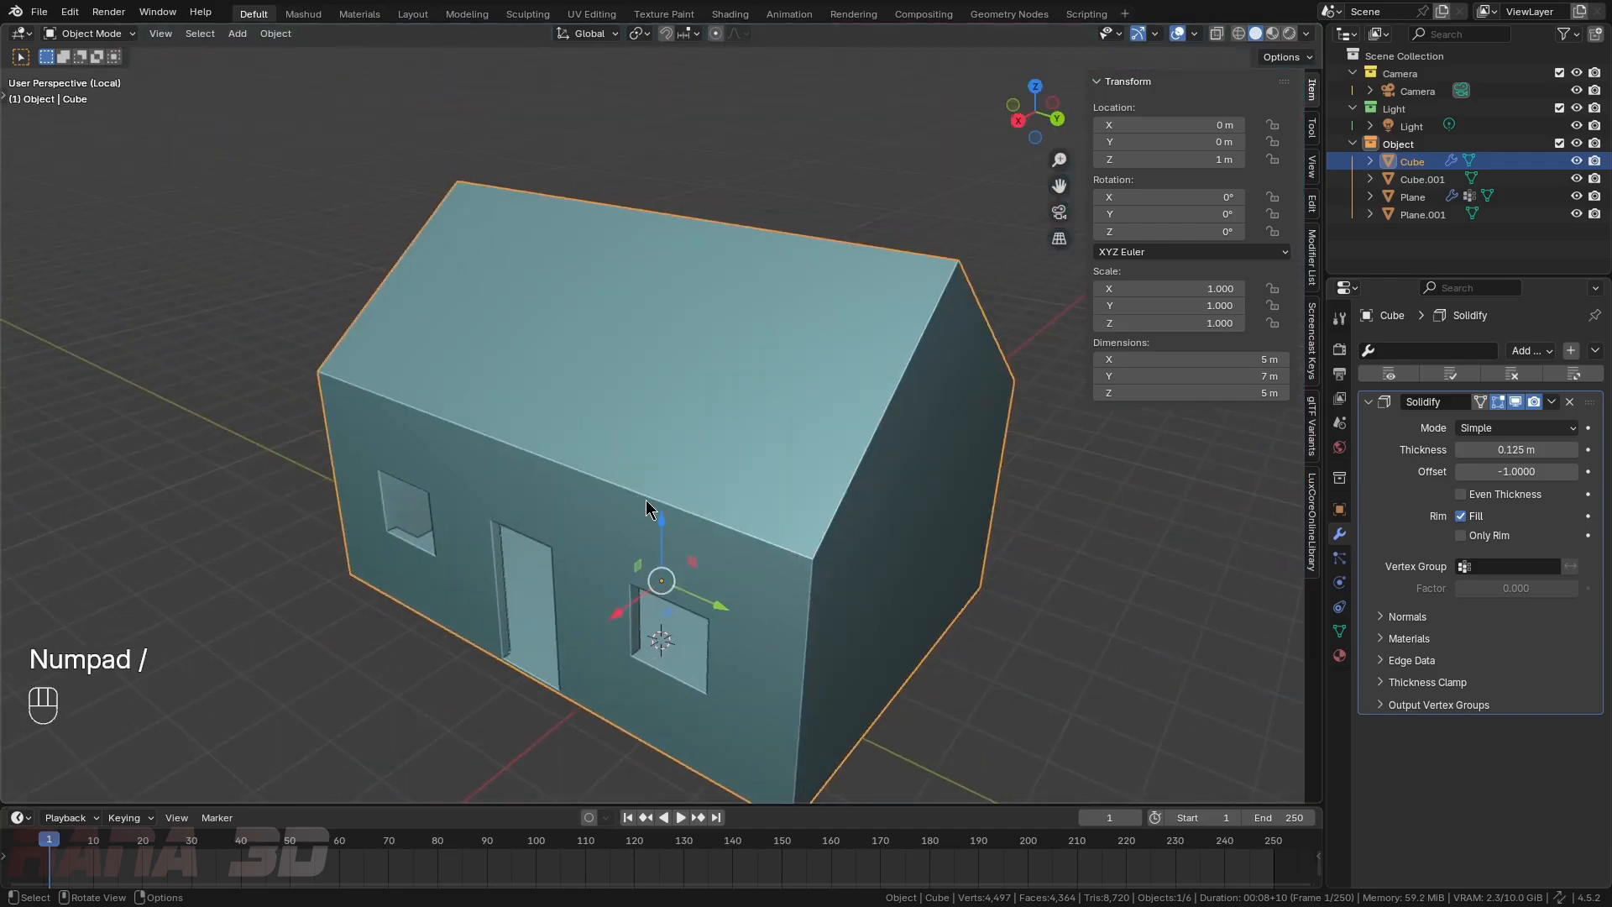
pyautogui.moveTo(646, 508); pyautogui.dragTo(702, 562, button='middle')
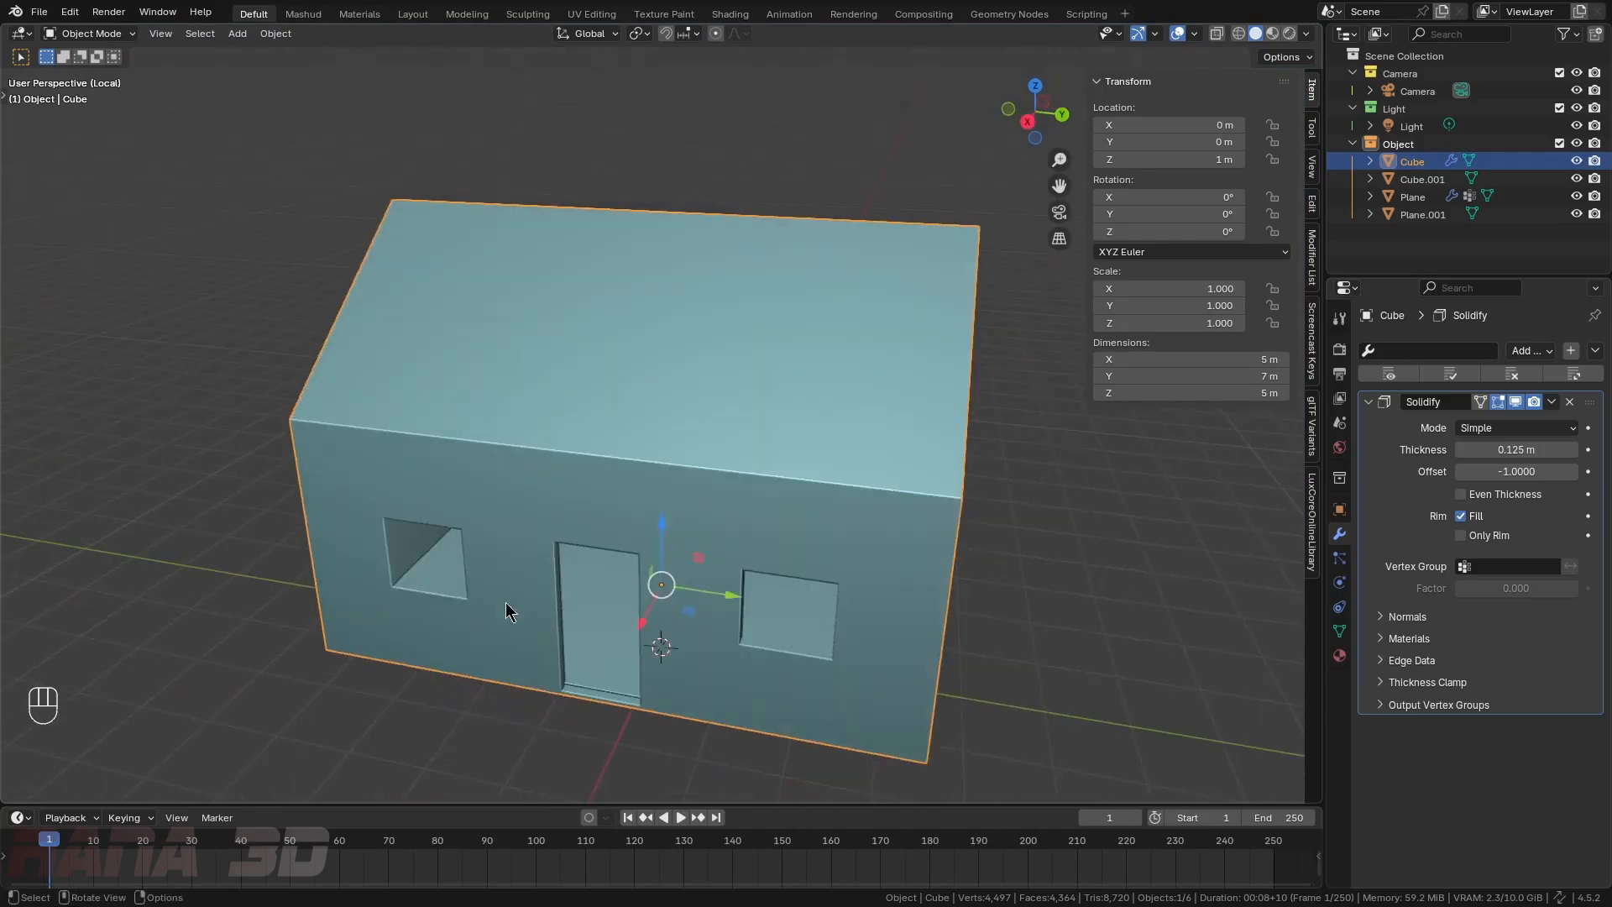
pyautogui.scroll(4, 495, 556)
pyautogui.press('z')
pyautogui.click(602, 461)
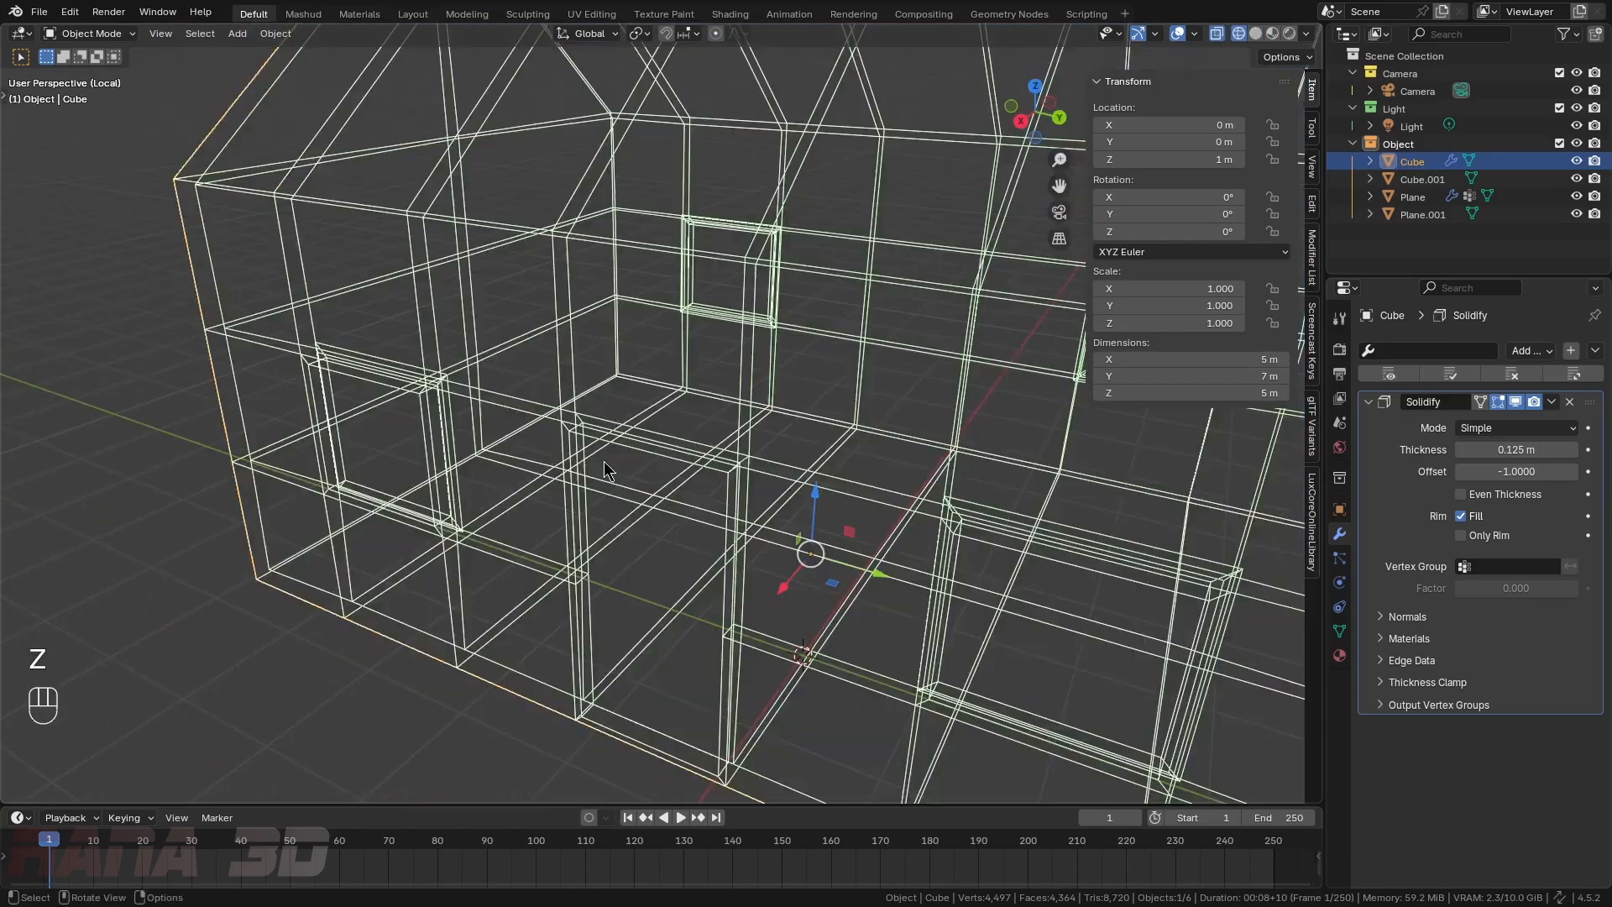
pyautogui.scroll(-4, 603, 461)
pyautogui.moveTo(603, 461); pyautogui.dragTo(356, 481, button='middle')
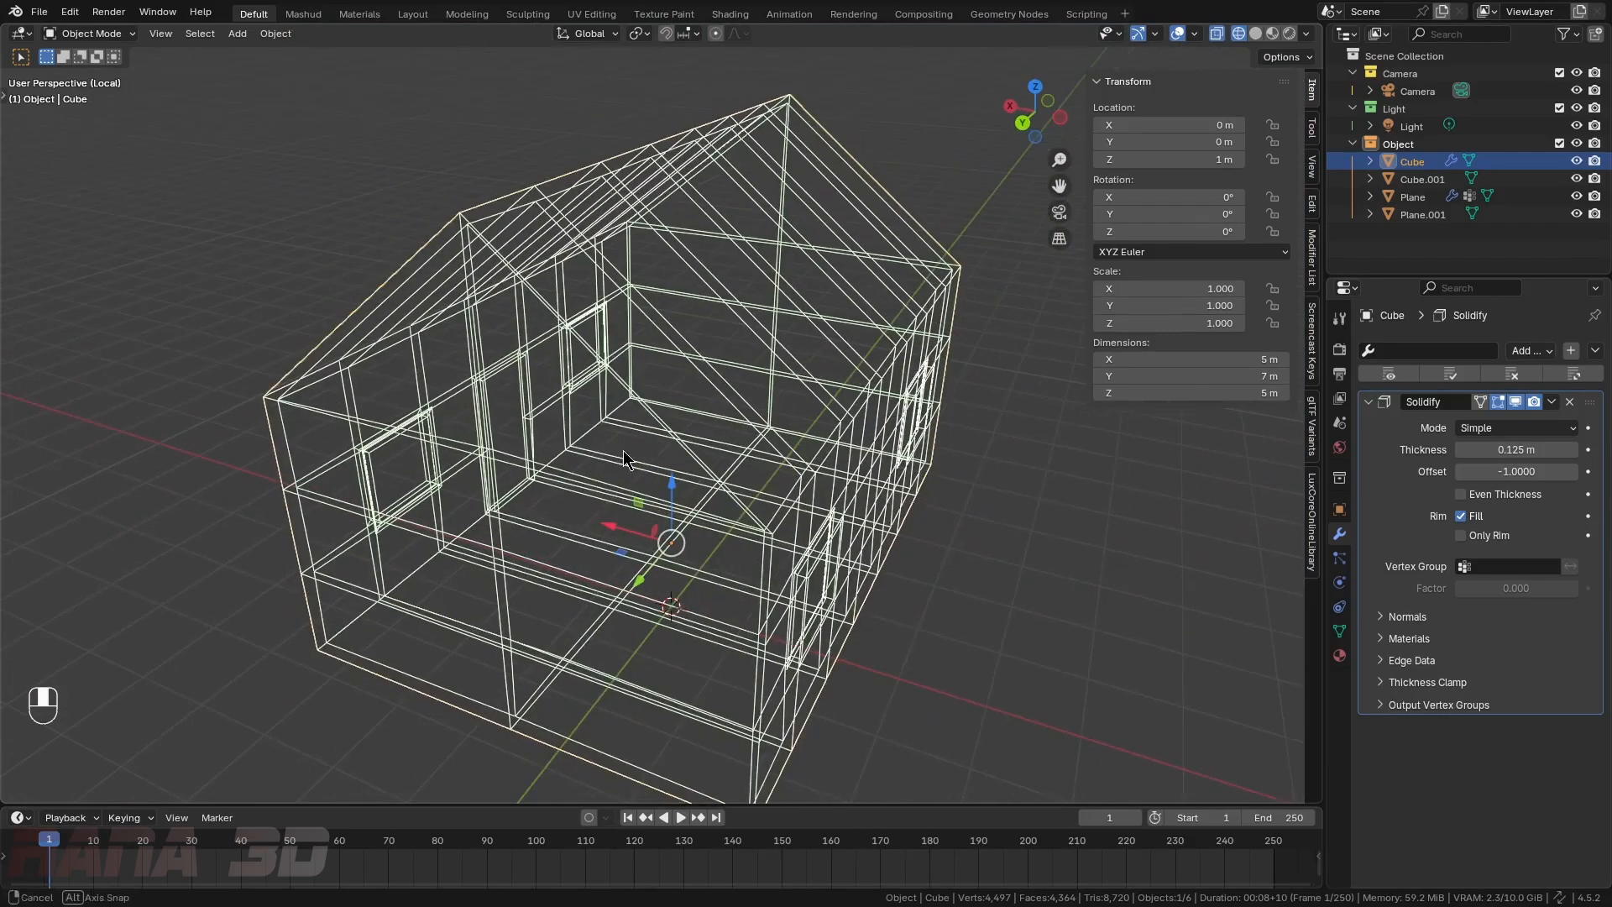
# - Enable Even Thickness on the house's Solidify modifier and return to solid shading to check a window opening
pyautogui.click(1477, 499)
pyautogui.moveTo(617, 527); pyautogui.dragTo(771, 521, button='middle')
pyautogui.press('z')
pyautogui.scroll(4, 545, 594)
pyautogui.keyDown('shift'); pyautogui.moveTo(554, 594); pyautogui.dragTo(506, 593, button='middle'); pyautogui.keyUp('shift')
pyautogui.moveTo(693, 583); pyautogui.dragTo(656, 624, button='middle')
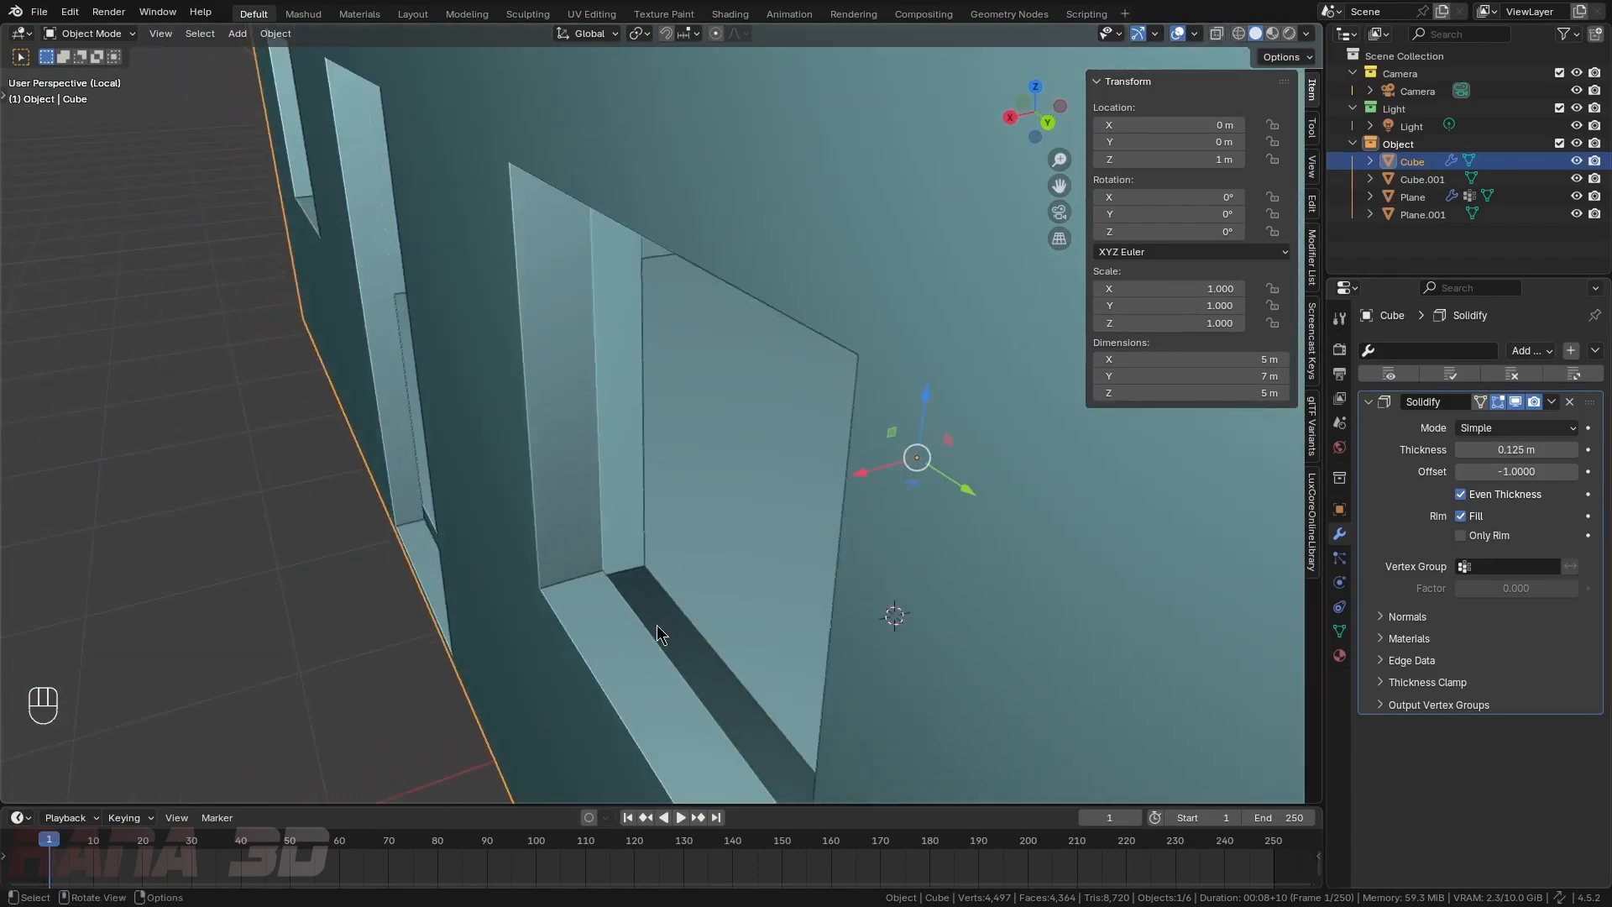
# - Check the house's face orientation with the overlay, hiding the Solidify modifier in the viewport to compare, and turn the overlay off
pyautogui.scroll(-4, 656, 624)
pyautogui.moveTo(510, 441); pyautogui.dragTo(631, 451, button='middle')
pyautogui.press('q')
pyautogui.click(511, 420)
pyautogui.scroll(-3, 476, 411)
pyautogui.scroll(-2, 475, 411)
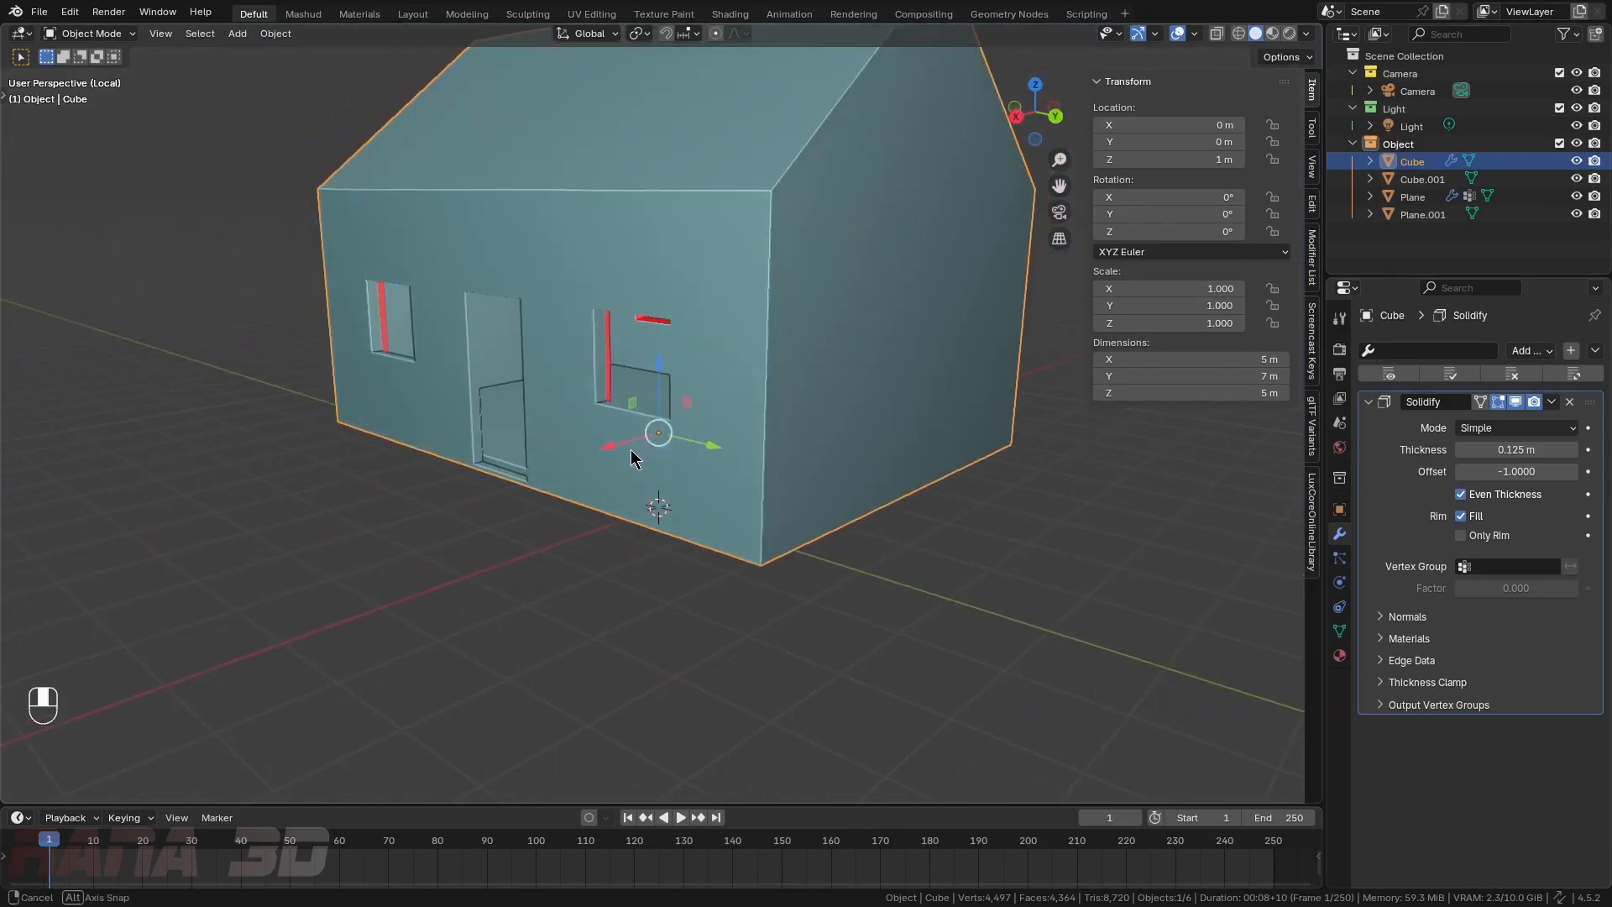
pyautogui.click(1517, 406)
pyautogui.moveTo(642, 396); pyautogui.dragTo(677, 423, button='middle')
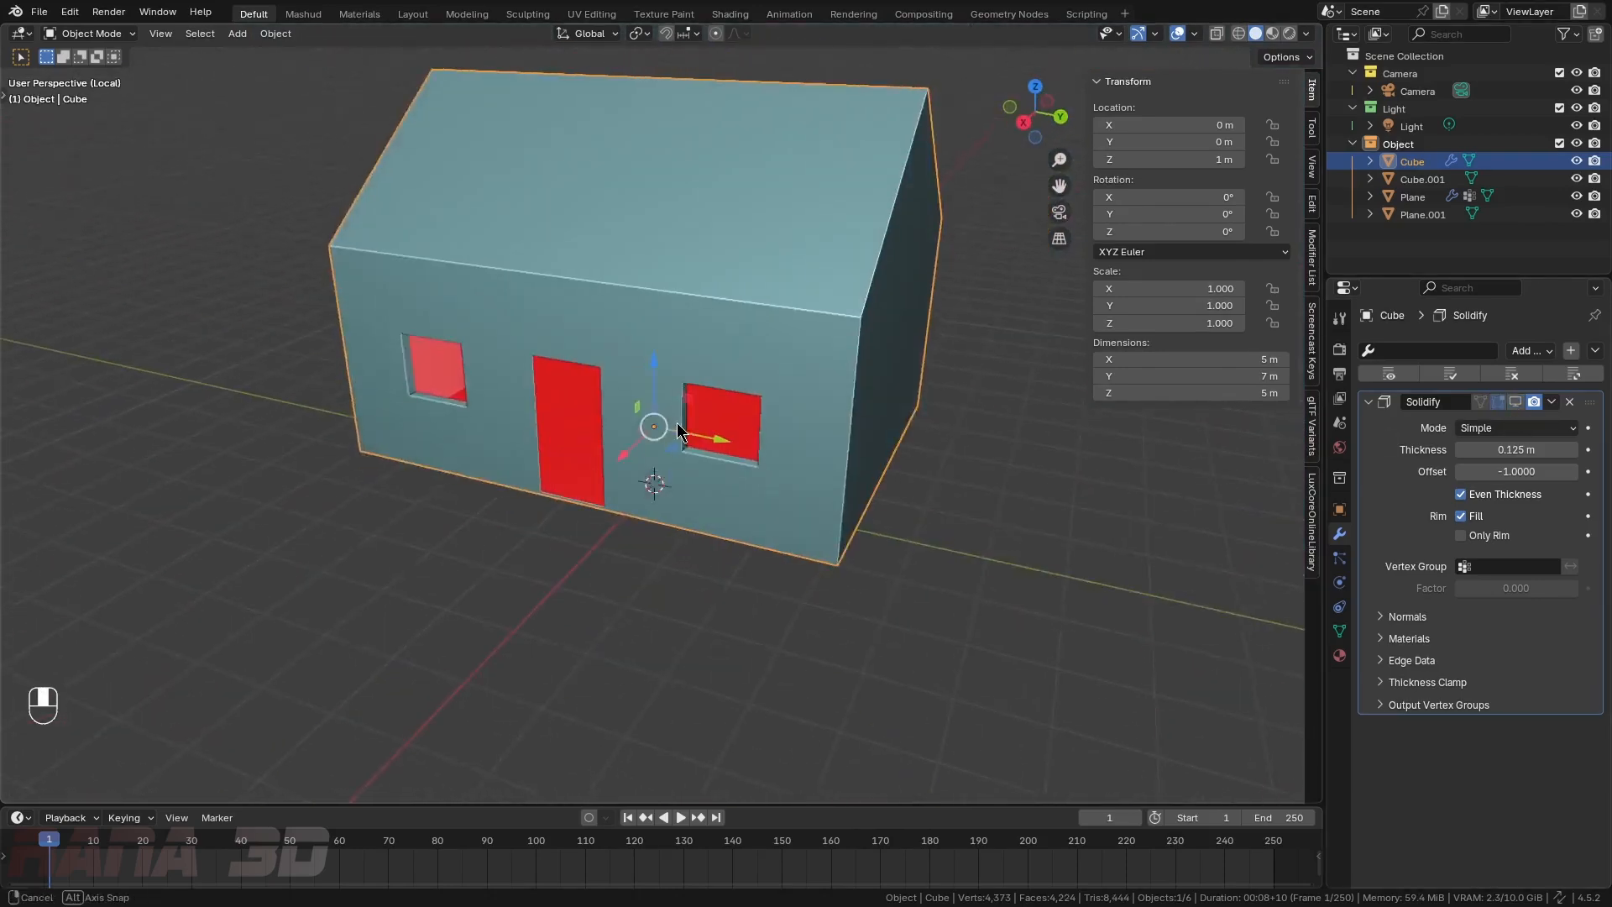
pyautogui.press('q')
# - Show the Solidify modifier in the viewport again and enable High Quality normals for it
pyautogui.click(1515, 403)
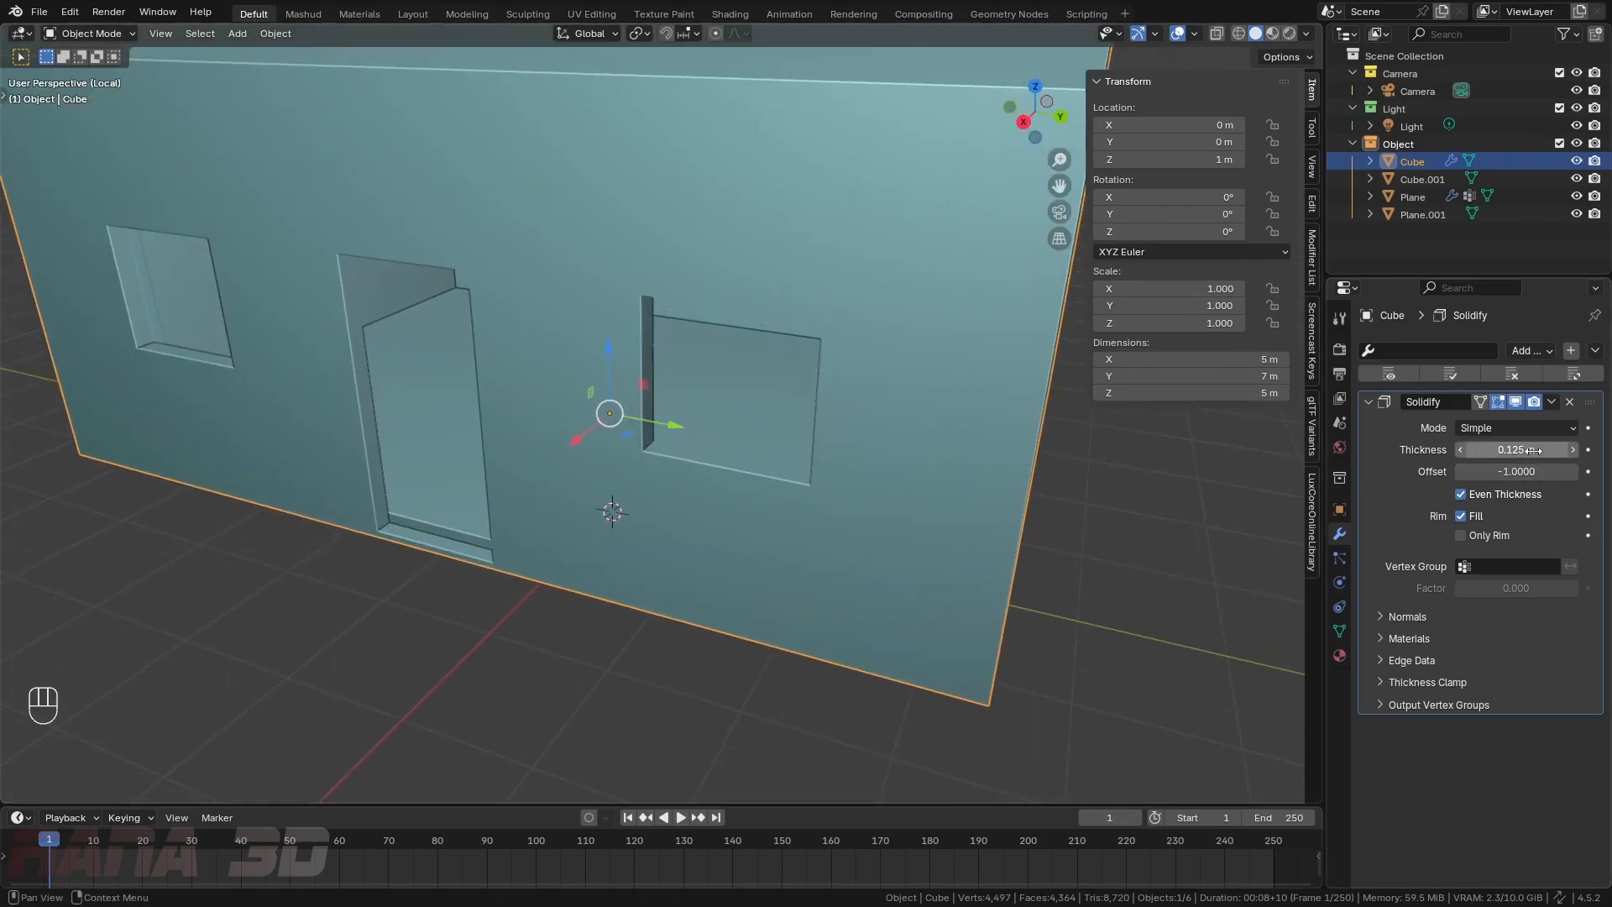
pyautogui.click(1419, 619)
pyautogui.click(1483, 663)
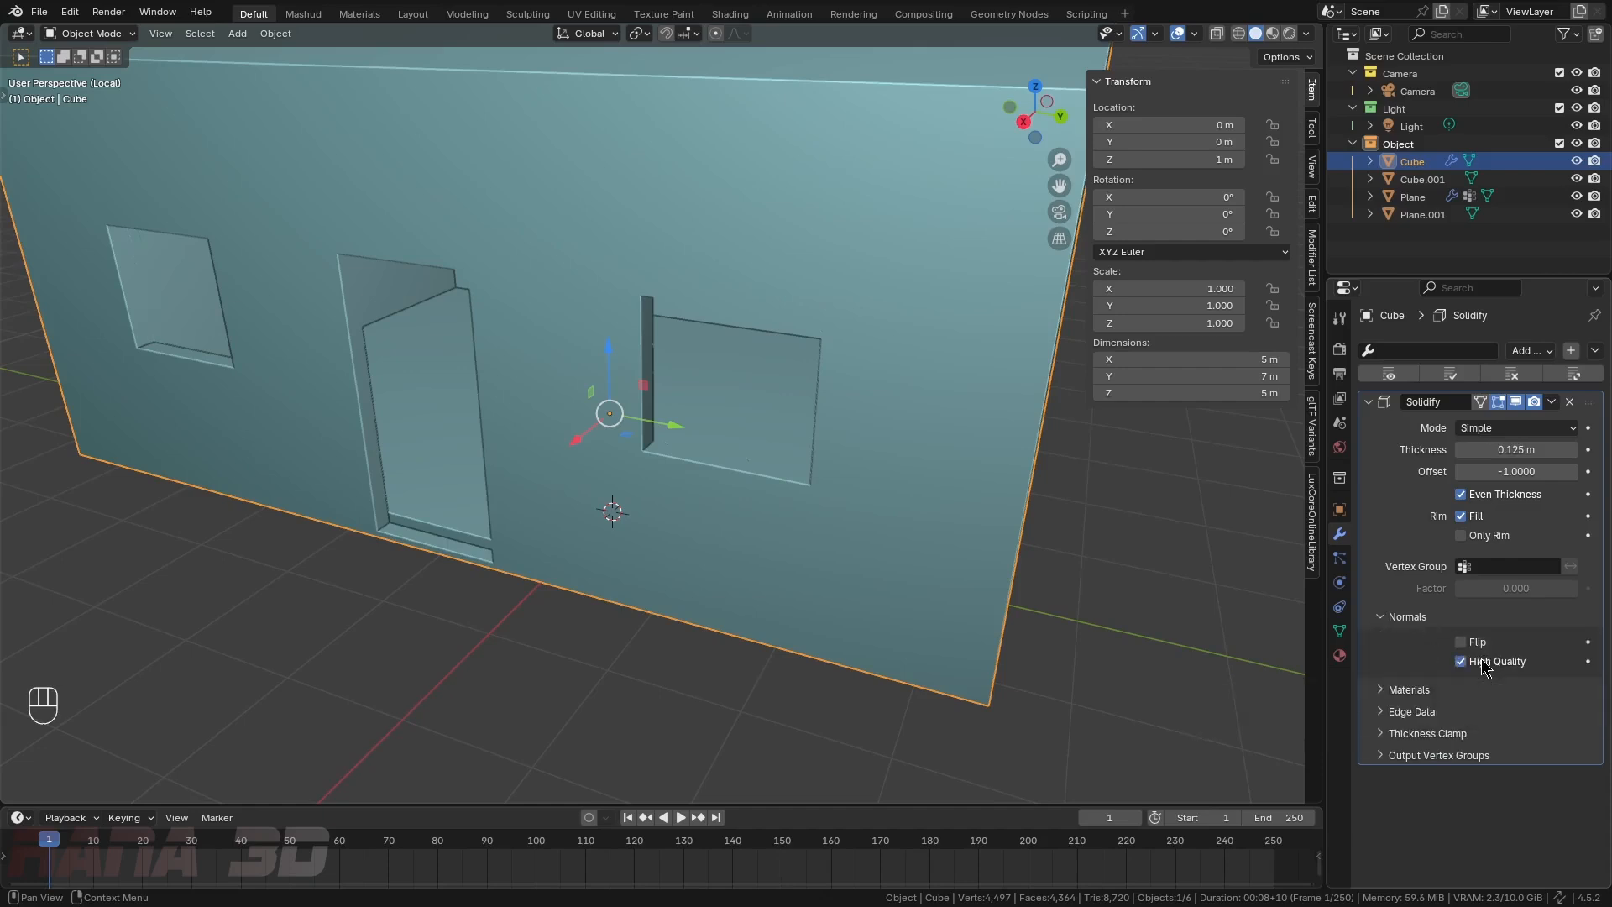
# - Set the house's Solidify offset to 1.0 and inspect the doorway and window openings from inside and outside
pyautogui.moveTo(637, 521); pyautogui.dragTo(1051, 647, button='middle')
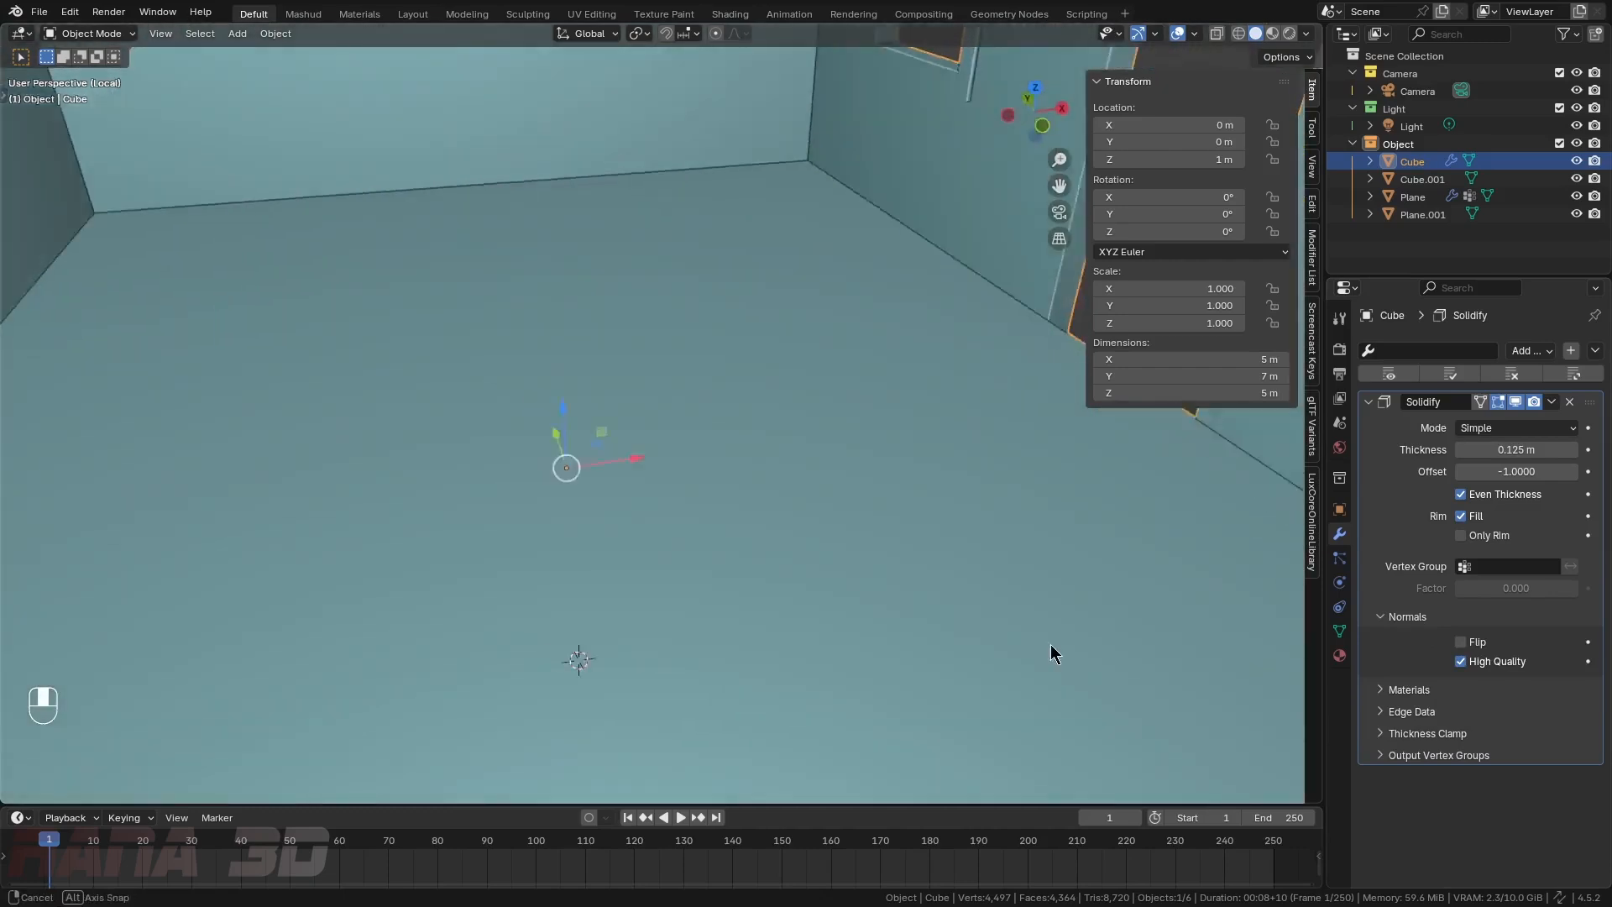
pyautogui.keyDown('shift'); pyautogui.moveTo(923, 470); pyautogui.dragTo(561, 509, button='middle'); pyautogui.keyUp('shift')
pyautogui.moveTo(1503, 472); pyautogui.dragTo(1562, 472)
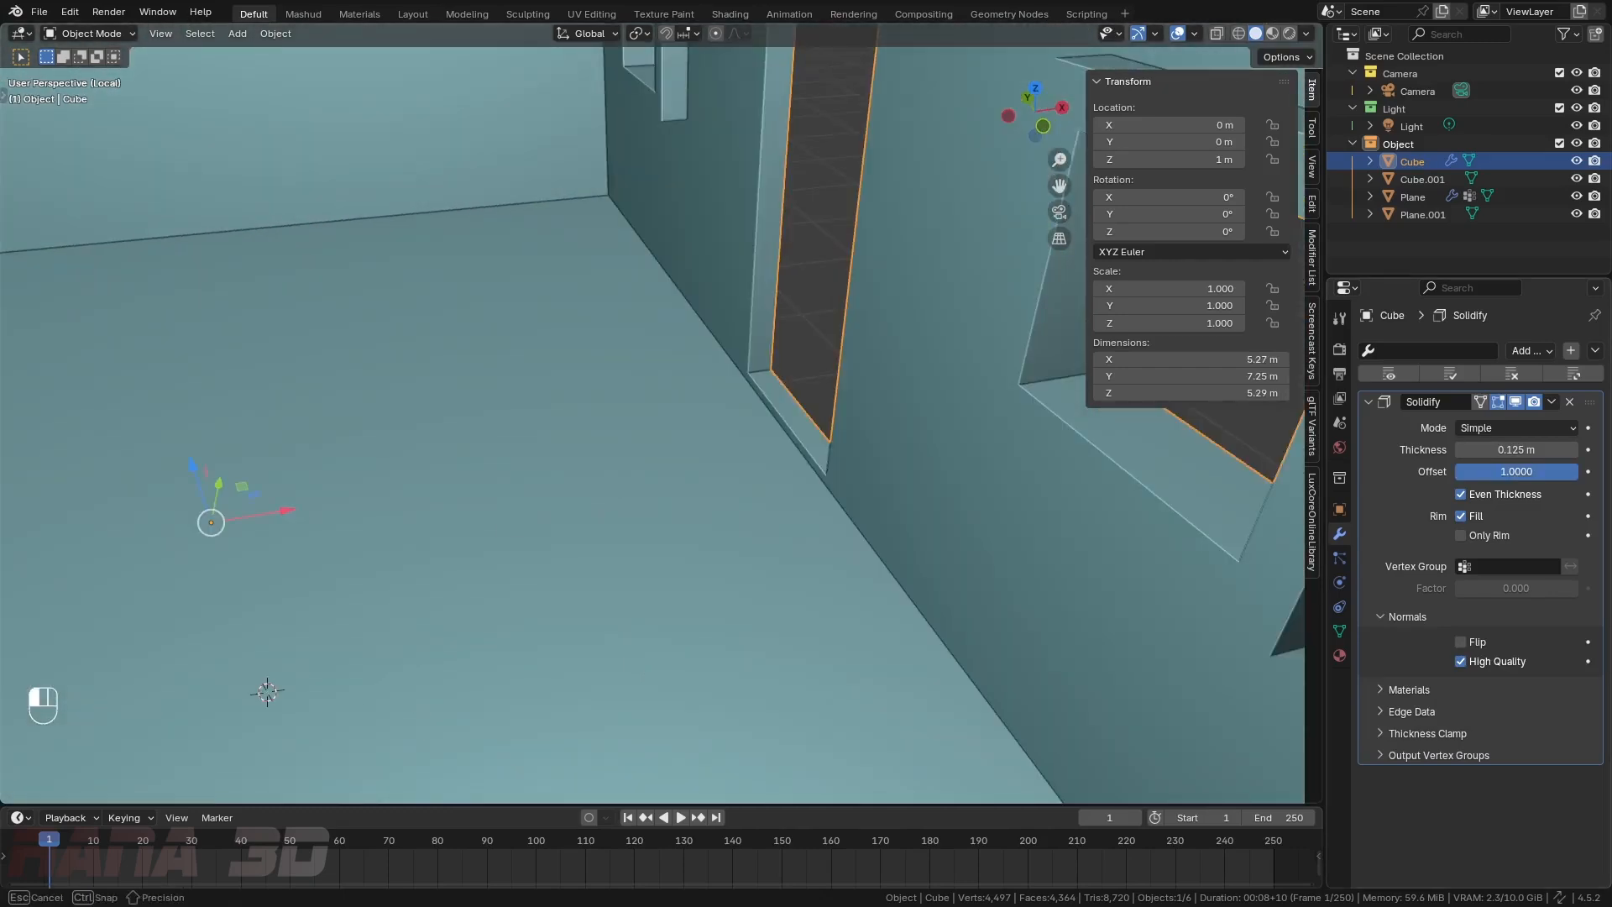
pyautogui.moveTo(598, 386); pyautogui.dragTo(626, 444, button='middle')
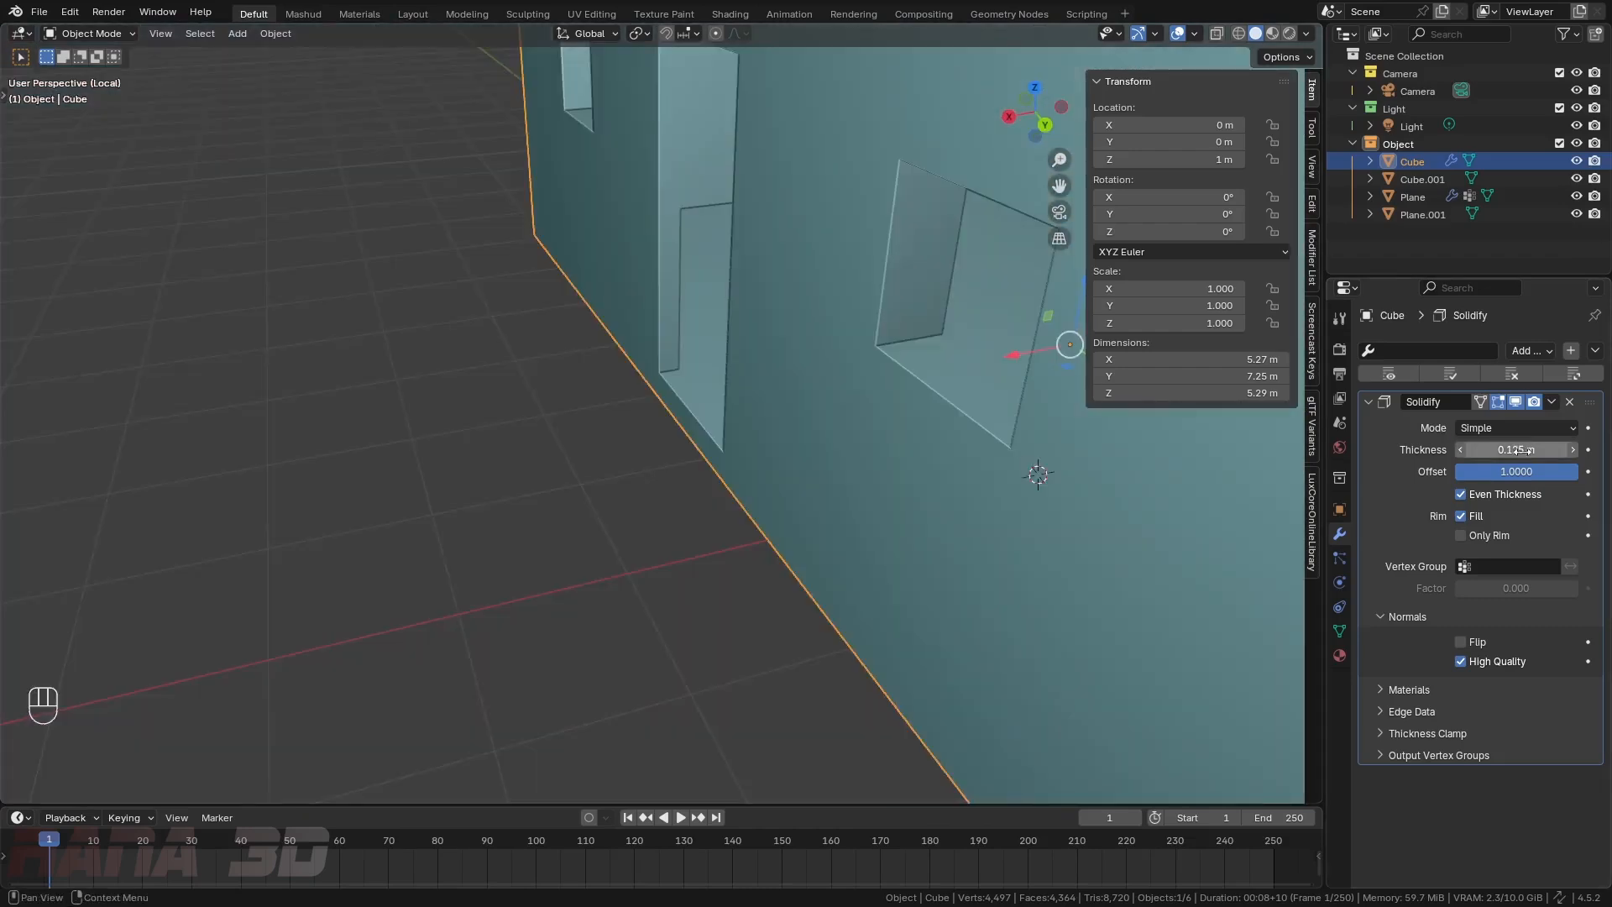
# - Set the house's Solidify modifier to 75 mm thickness and -1 offset, with High Quality normals disabled
pyautogui.click(1539, 449)
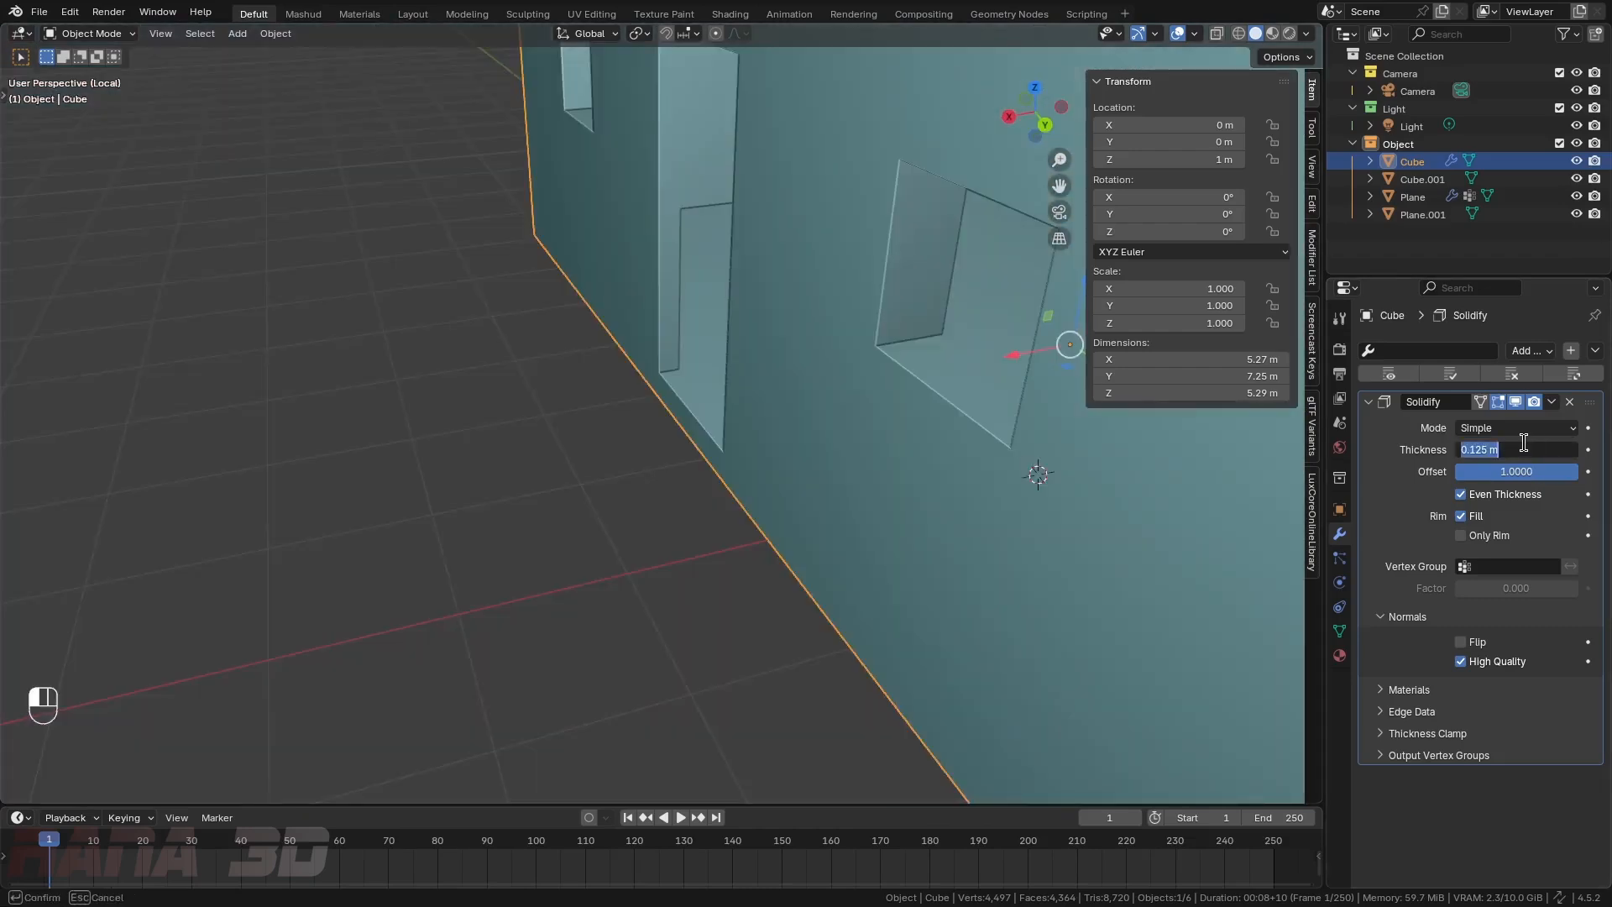
pyautogui.write('75mm')
pyautogui.press('Return')
pyautogui.moveTo(550, 575); pyautogui.dragTo(1078, 517, button='middle')
pyautogui.click(1506, 662)
pyautogui.moveTo(879, 480); pyautogui.dragTo(864, 537, button='middle')
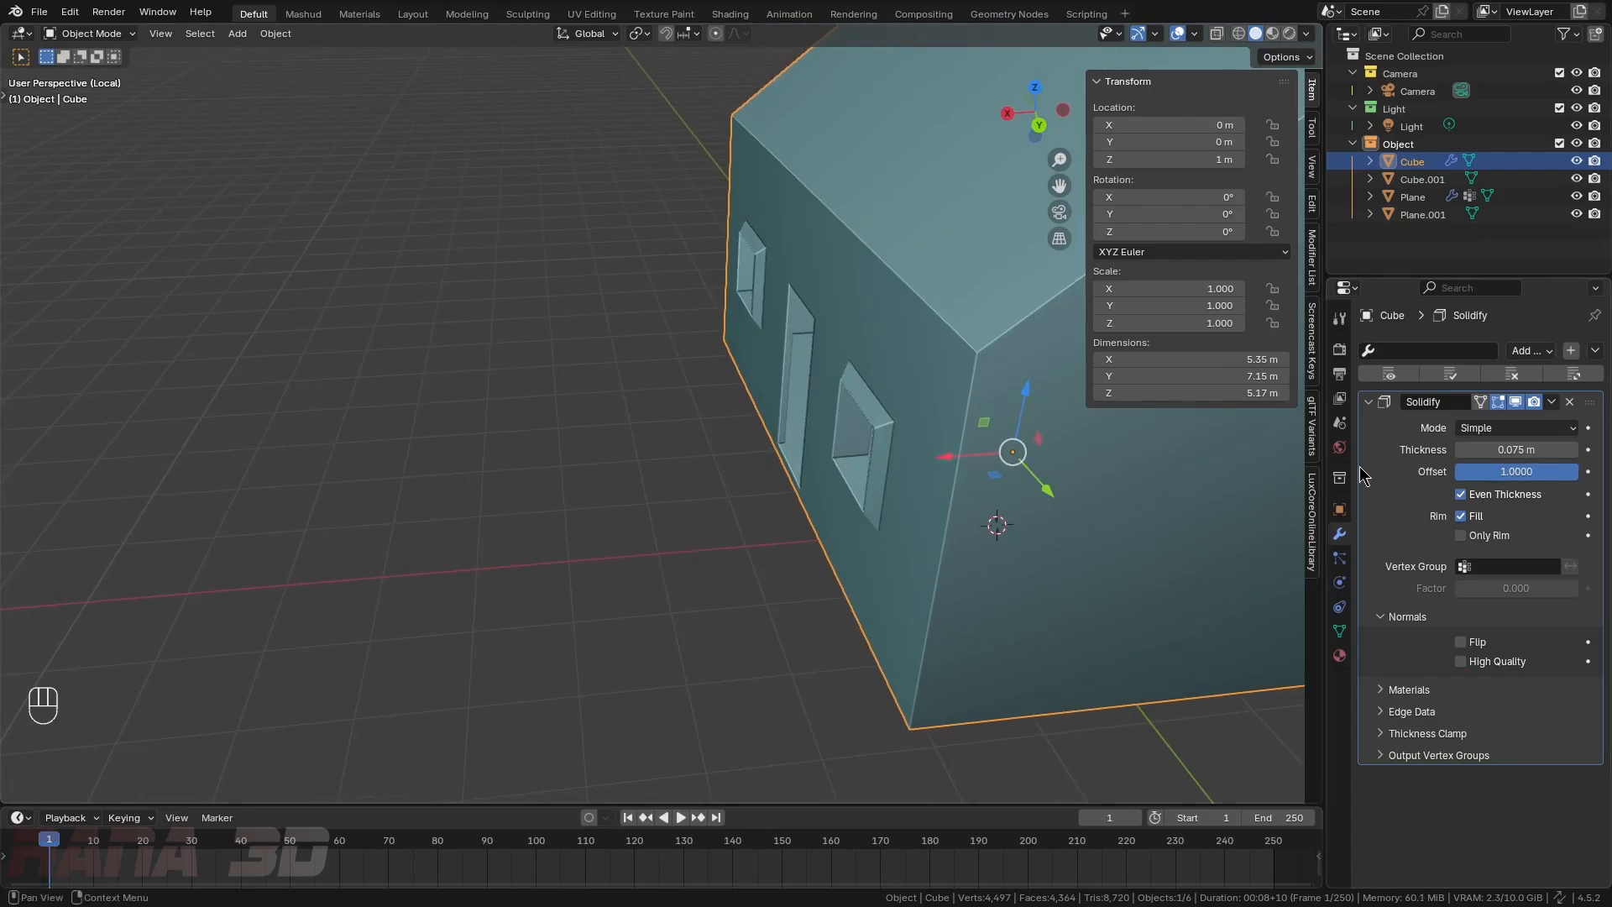
pyautogui.moveTo(1550, 469); pyautogui.dragTo(1394, 471)
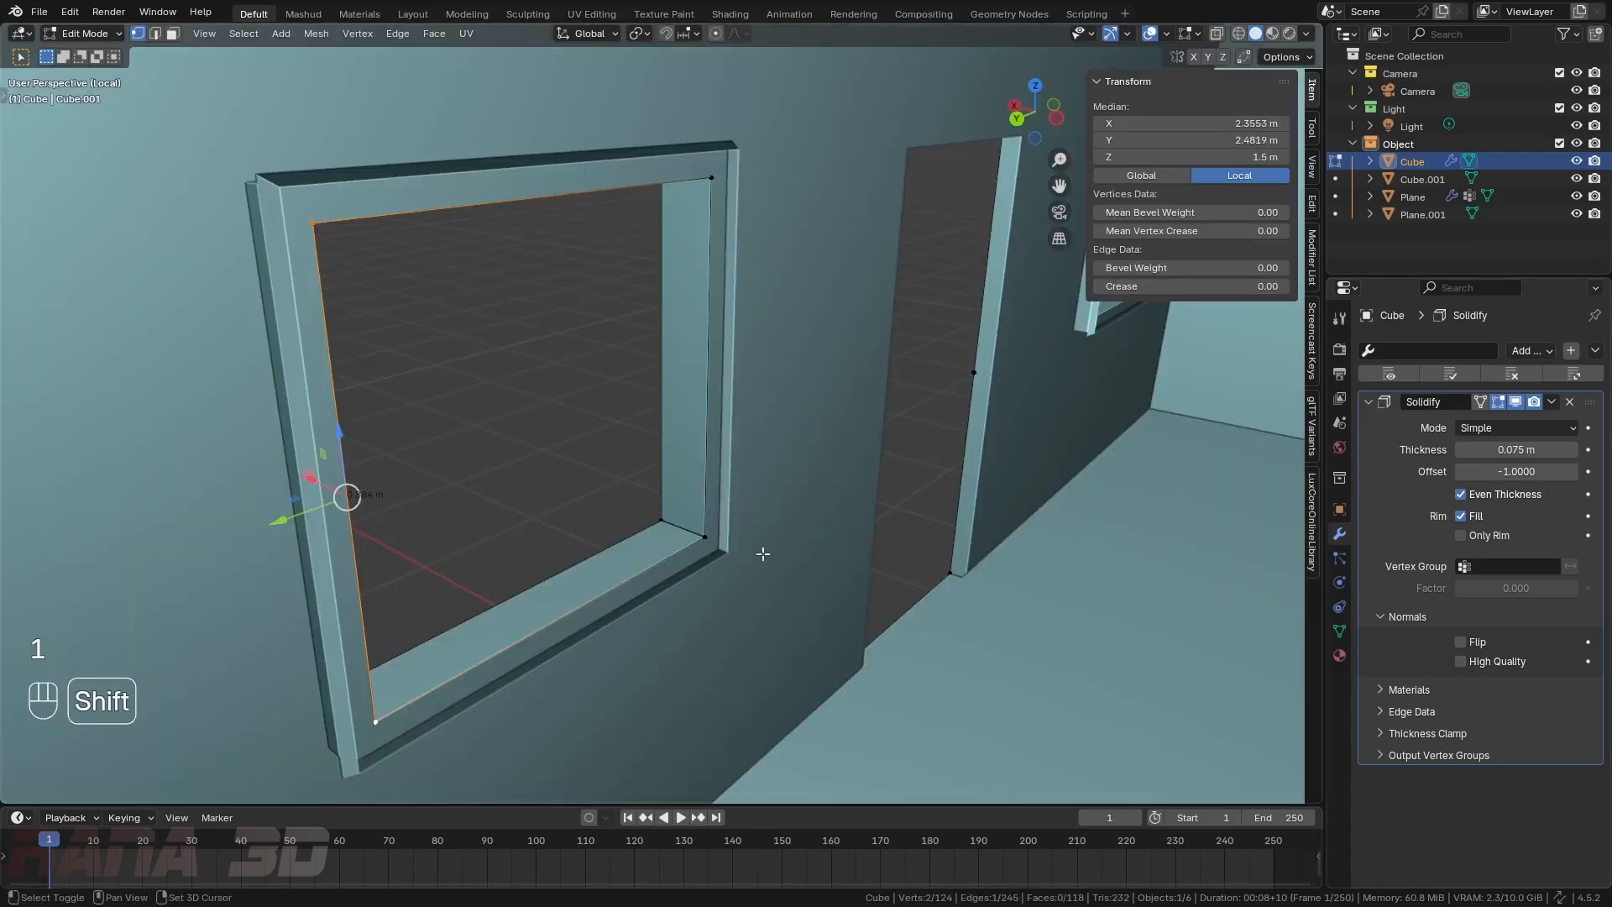
# - Delete the inner frame vertices around both window openings in the wall with the doorway and leave mesh editing
pyautogui.keyDown('shift'); pyautogui.click(711, 542); pyautogui.keyUp('shift')
pyautogui.keyDown('shift'); pyautogui.click(707, 179); pyautogui.keyUp('shift')
pyautogui.press('x')
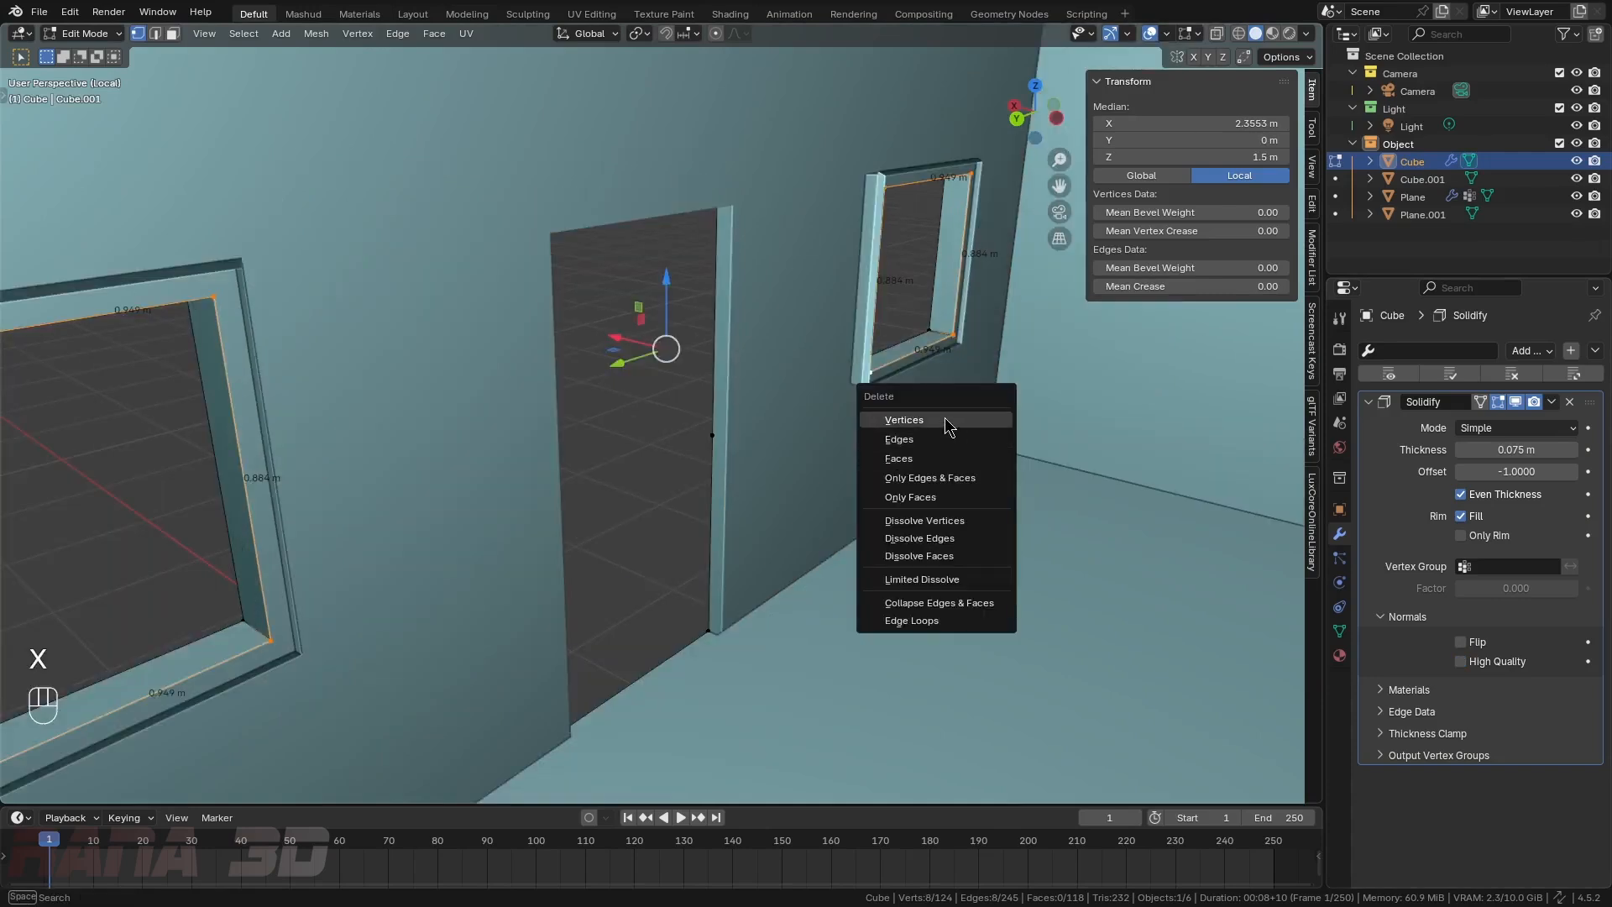
pyautogui.click(945, 419)
pyautogui.press('Tab')
pyautogui.click(765, 415)
# - Select all the floor faces on the underside of the house and separate them into a new object
pyautogui.scroll(-8, 655, 453)
pyautogui.moveTo(655, 454); pyautogui.dragTo(826, 445, button='middle')
pyautogui.keyDown('shift'); pyautogui.moveTo(826, 445); pyautogui.dragTo(763, 507, button='middle'); pyautogui.keyUp('shift')
pyautogui.moveTo(762, 507); pyautogui.dragTo(886, 537, button='middle')
pyautogui.scroll(4, 622, 589)
pyautogui.moveTo(772, 589); pyautogui.dragTo(823, 586, button='middle')
pyautogui.press('Tab')
pyautogui.click(710, 534)
pyautogui.moveTo(659, 588); pyautogui.dragTo(630, 522, button='middle')
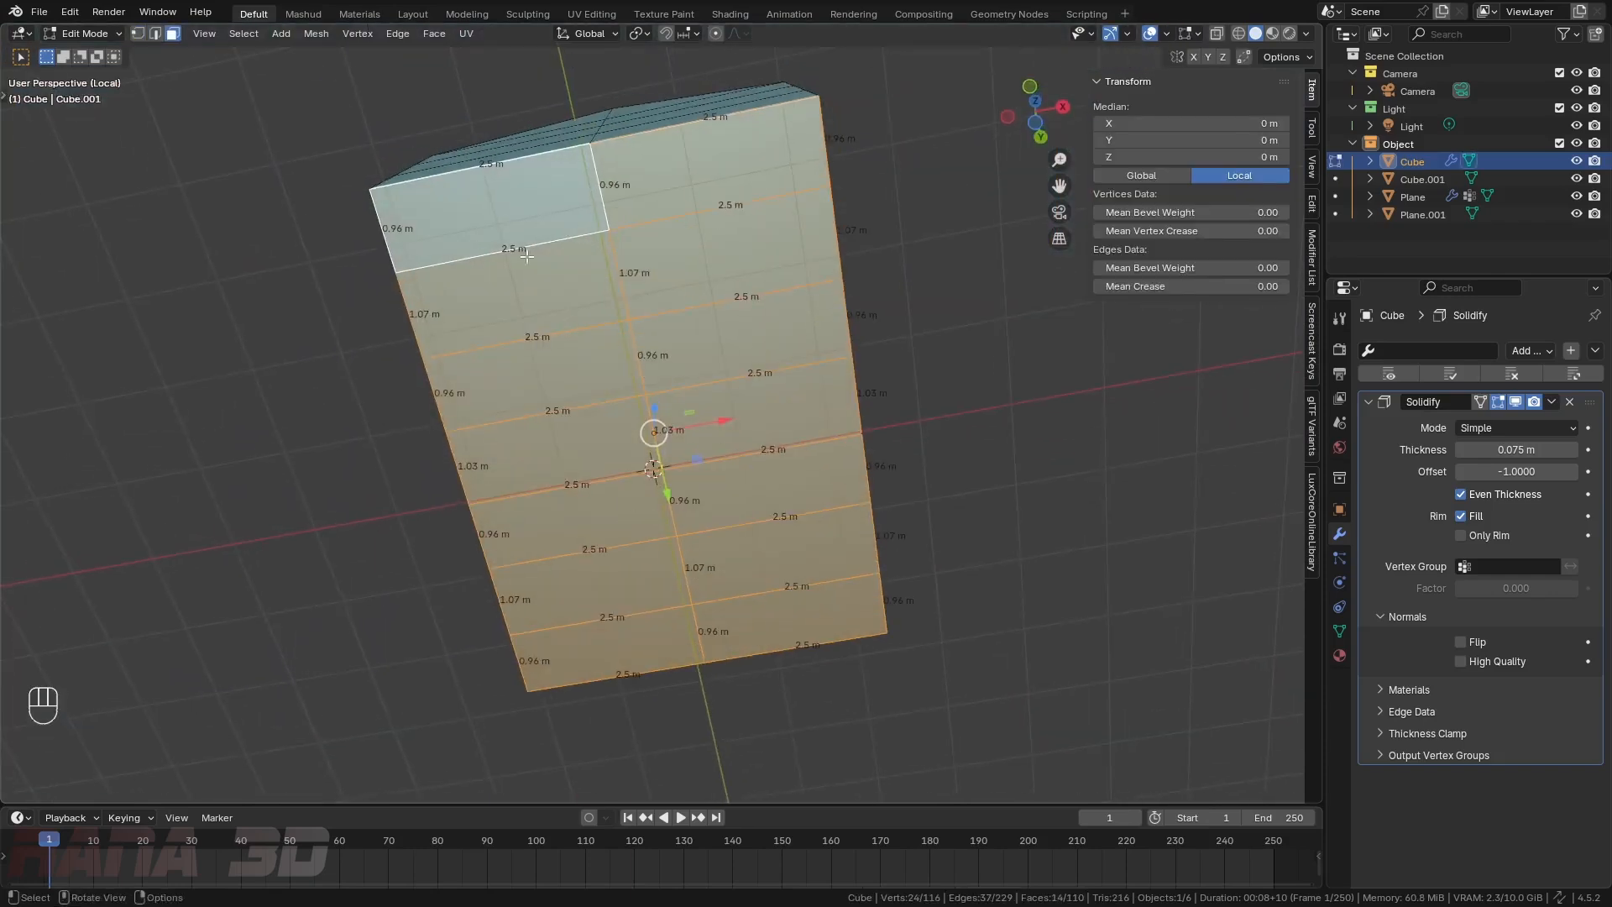
pyautogui.moveTo(715, 398); pyautogui.dragTo(715, 476, button='middle')
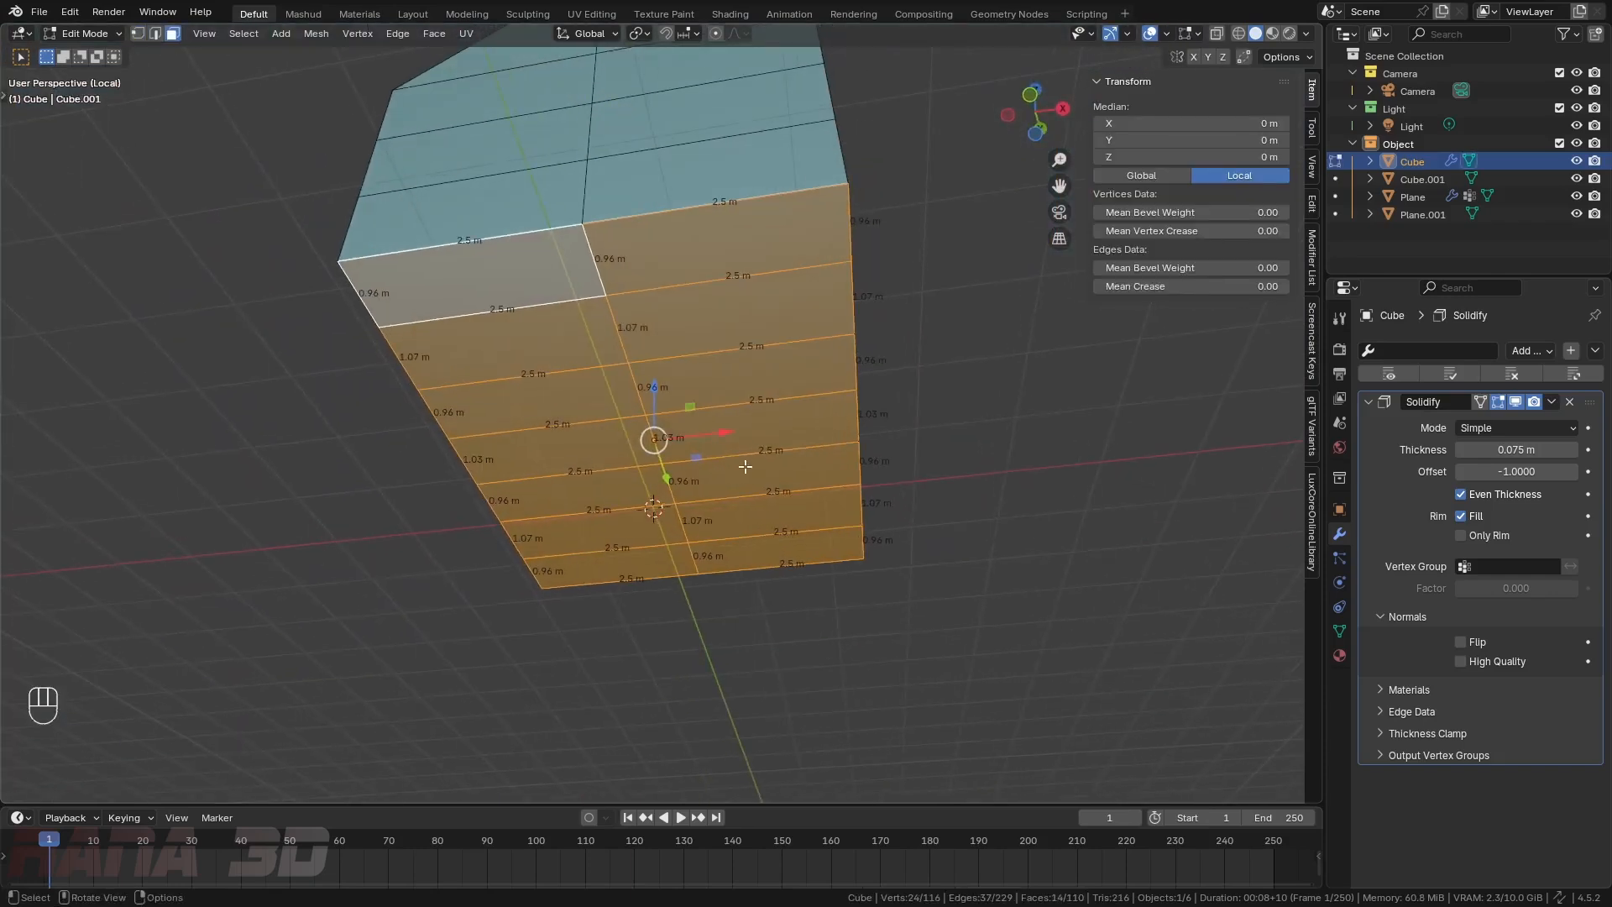
pyautogui.press('p')
pyautogui.click(744, 465)
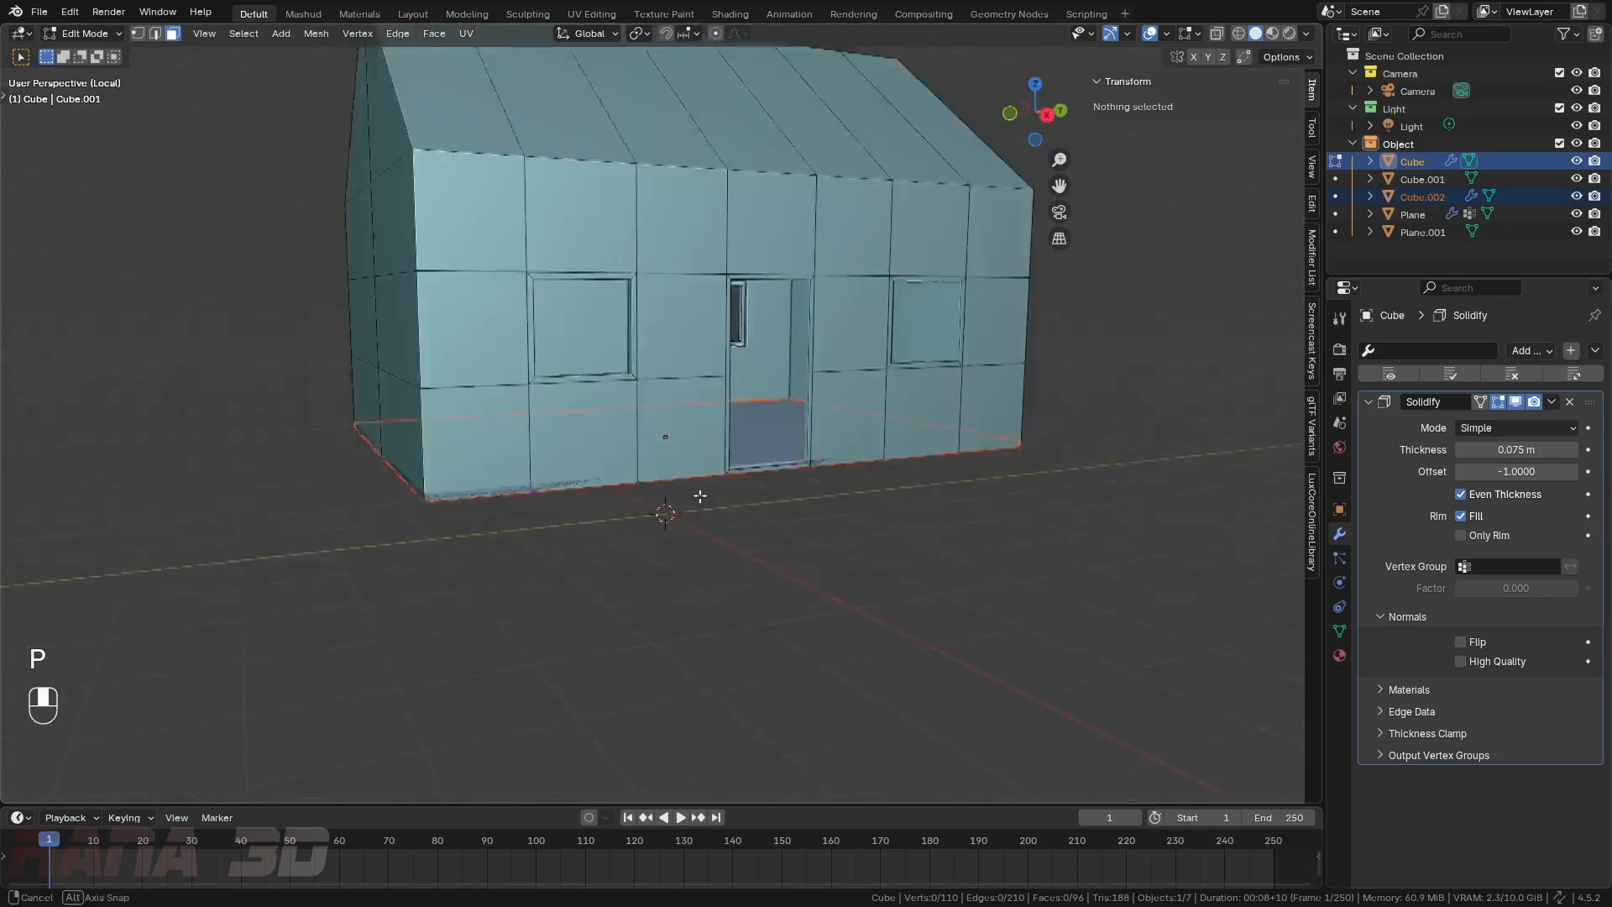
# - Leave mesh editing and set the Solidify thickness of the house walls to 0.125 m
pyautogui.scroll(3, 733, 480)
pyautogui.press('Tab')
pyautogui.scroll(4, 687, 441)
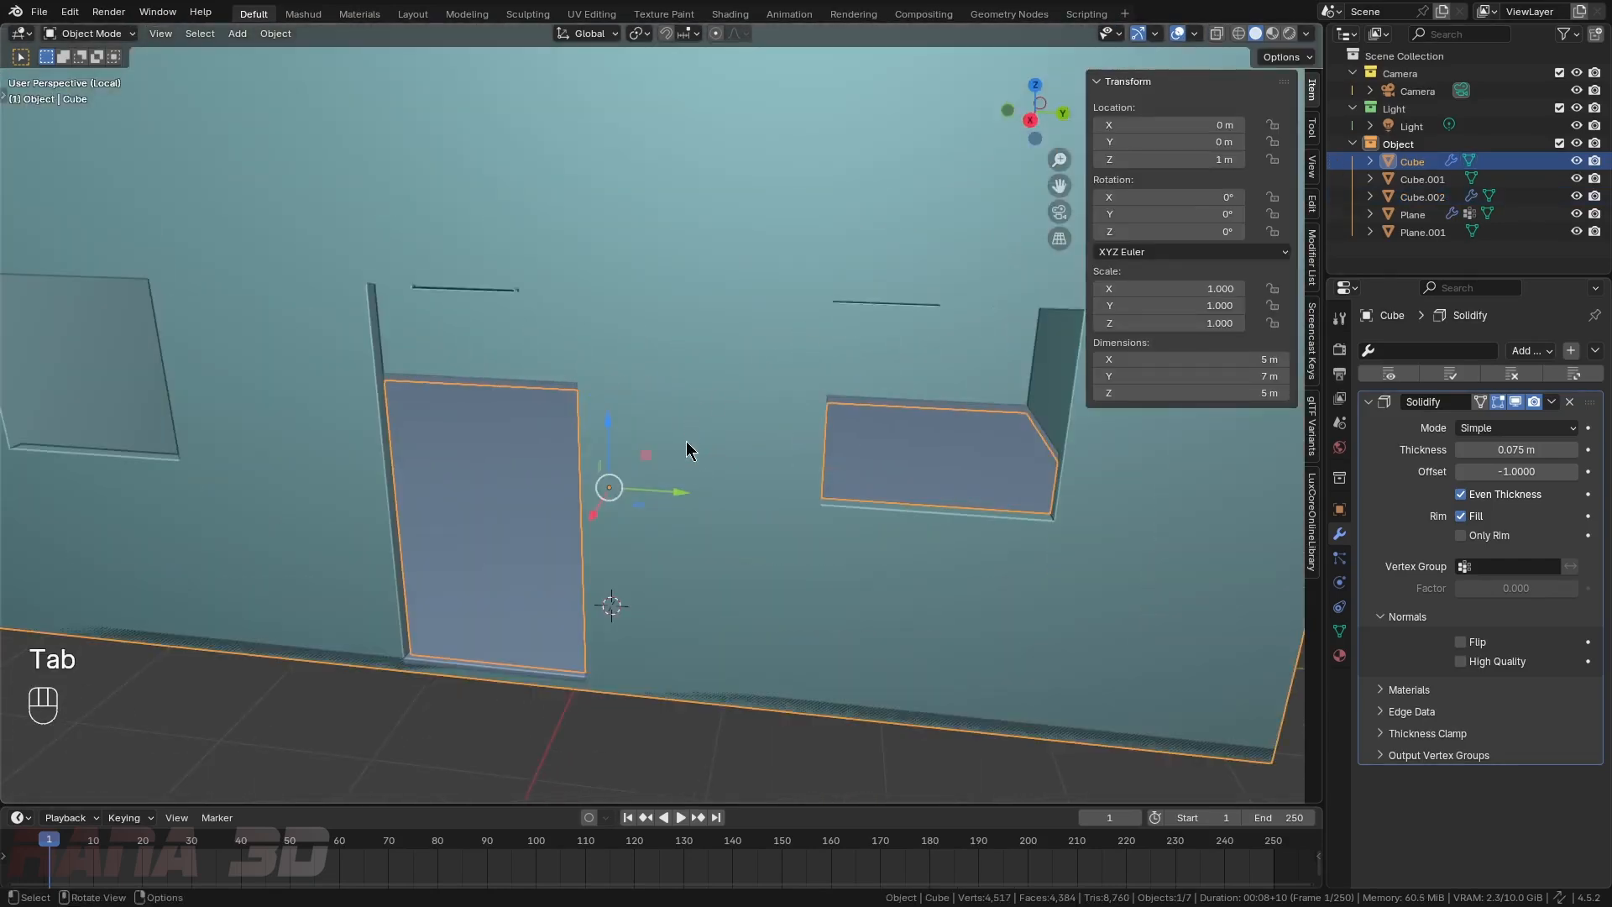
pyautogui.click(1518, 449)
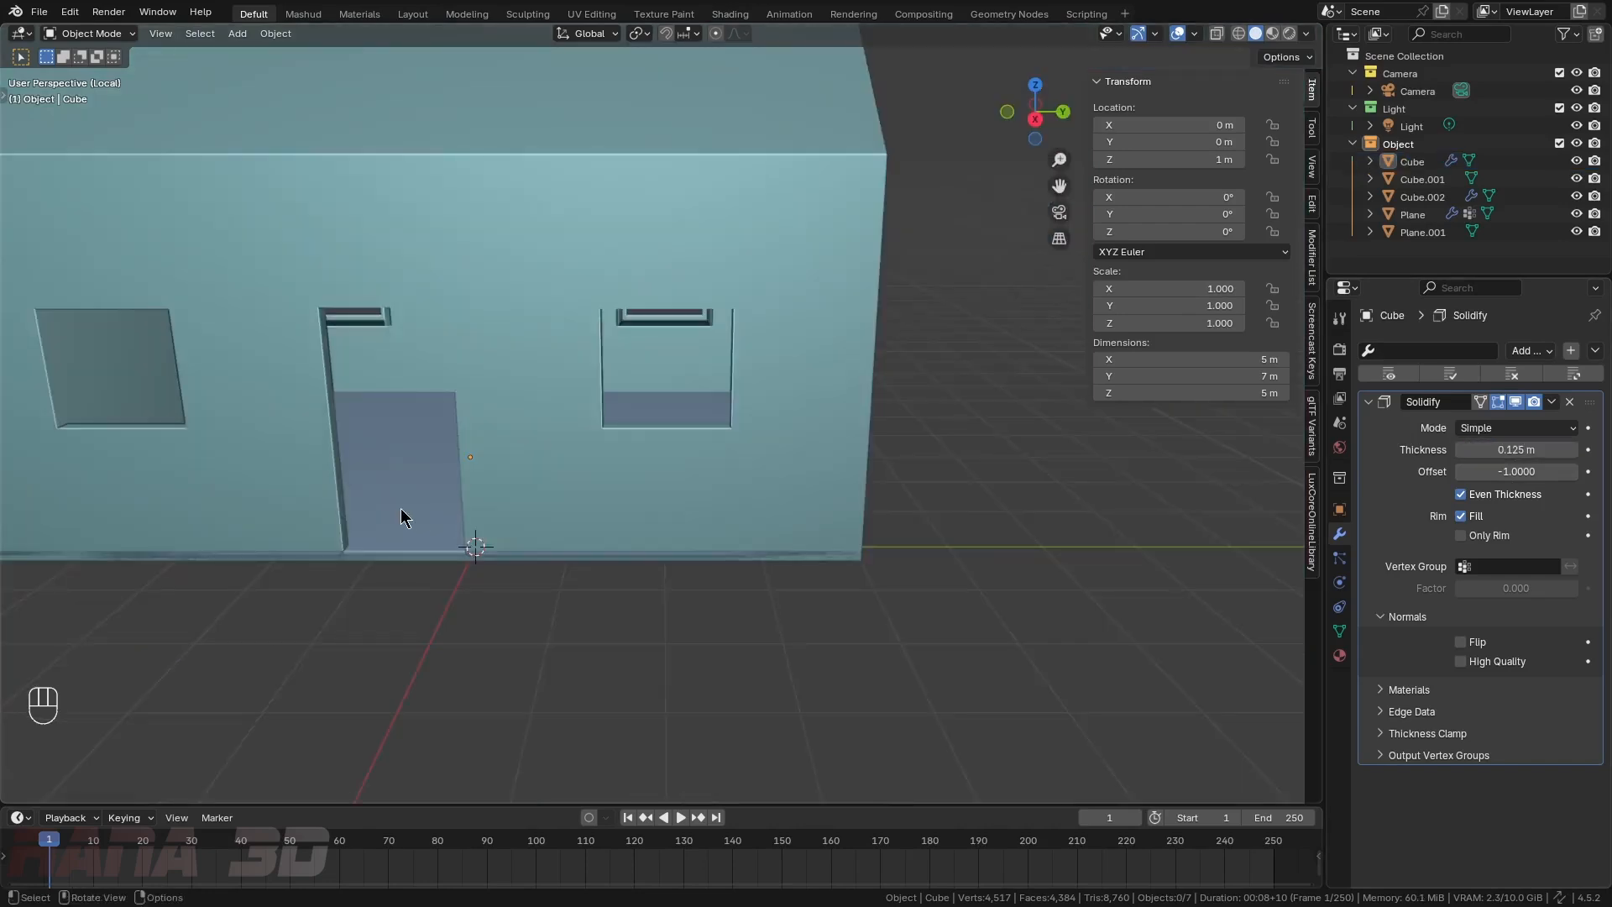
# - Scale the separated floor's whole mesh down to 0.999 and return to Object Mode
pyautogui.click(412, 516)
pyautogui.press('Tab')
pyautogui.press('a')
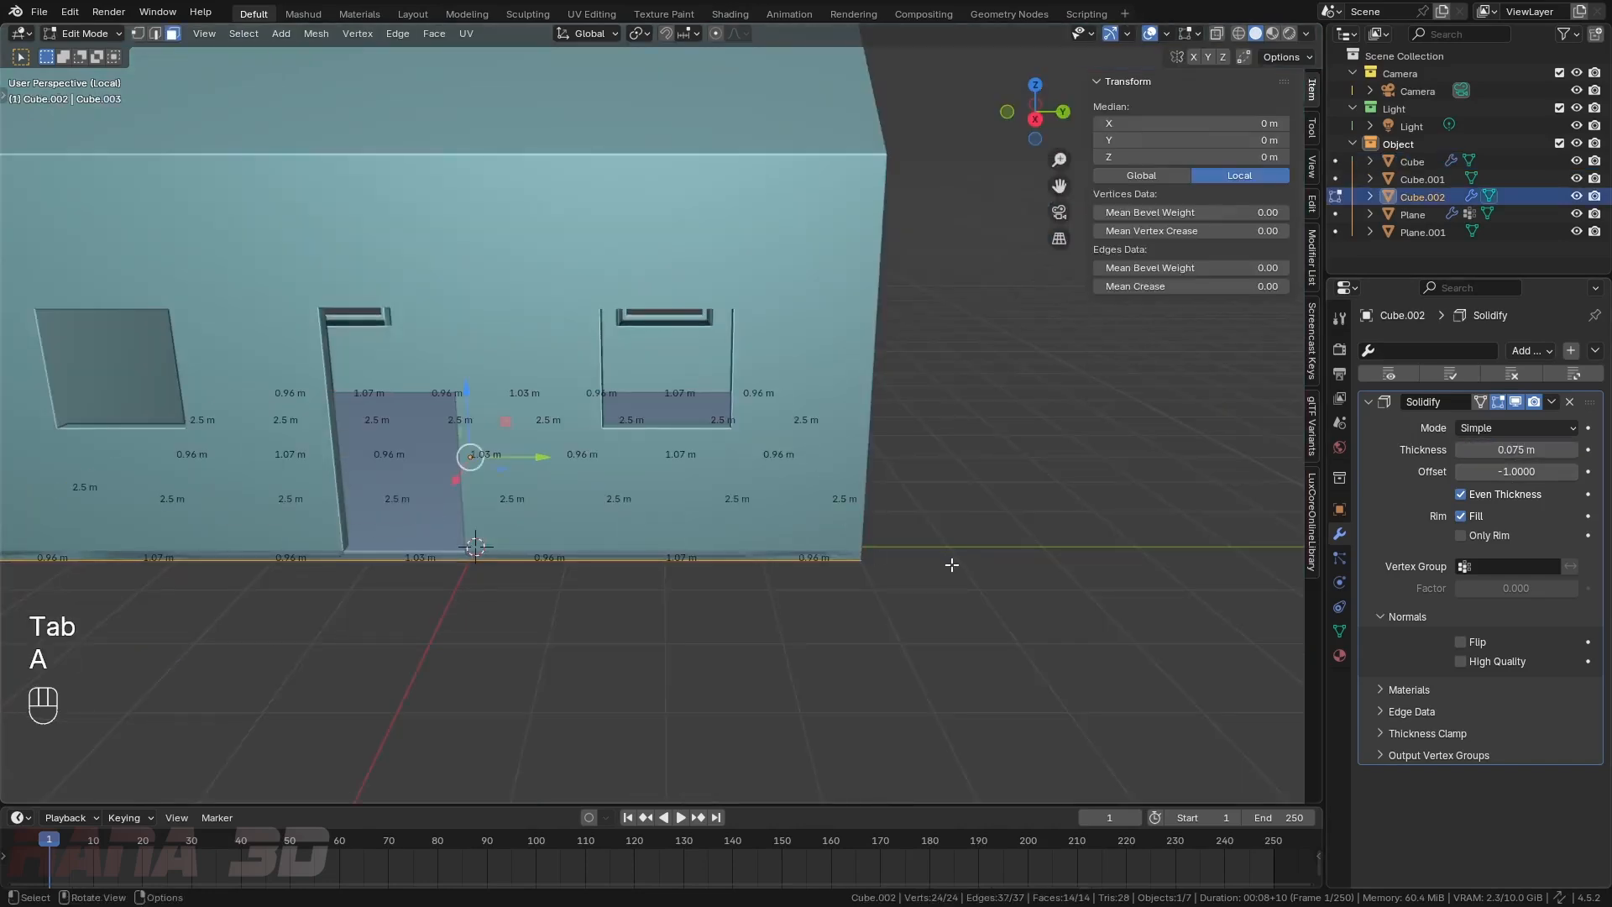
pyautogui.press('s')
pyautogui.click(888, 483)
pyautogui.press('Tab')
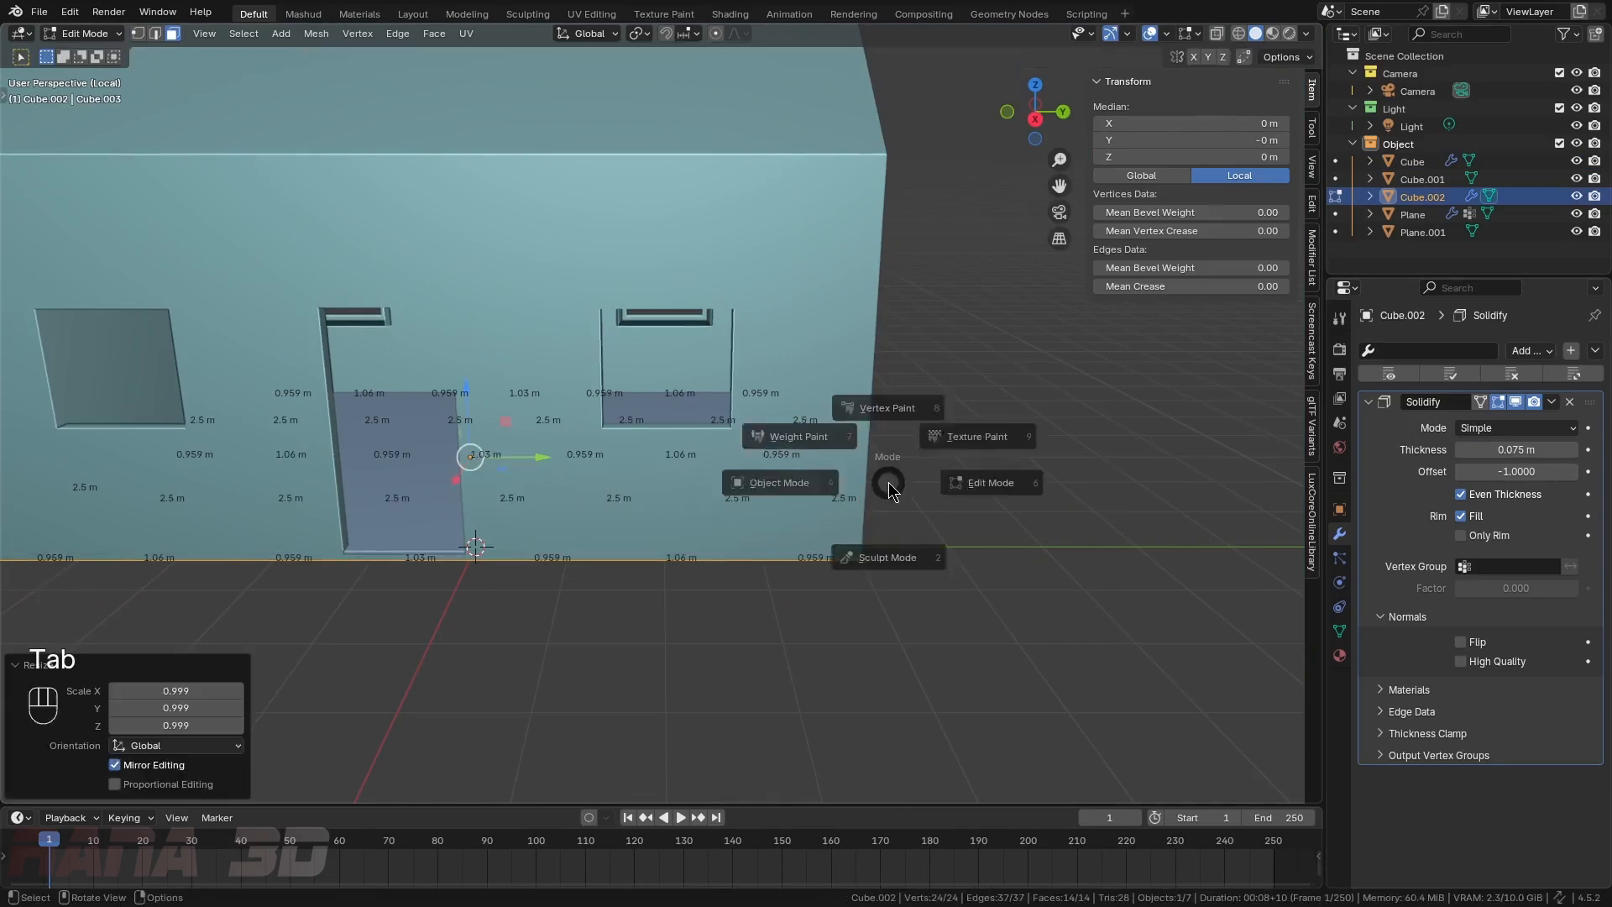
pyautogui.click(770, 490)
# - Open the house walls for mesh editing from inside and hide their Solidify modifier in the viewport
pyautogui.moveTo(770, 489); pyautogui.dragTo(658, 352, button='middle')
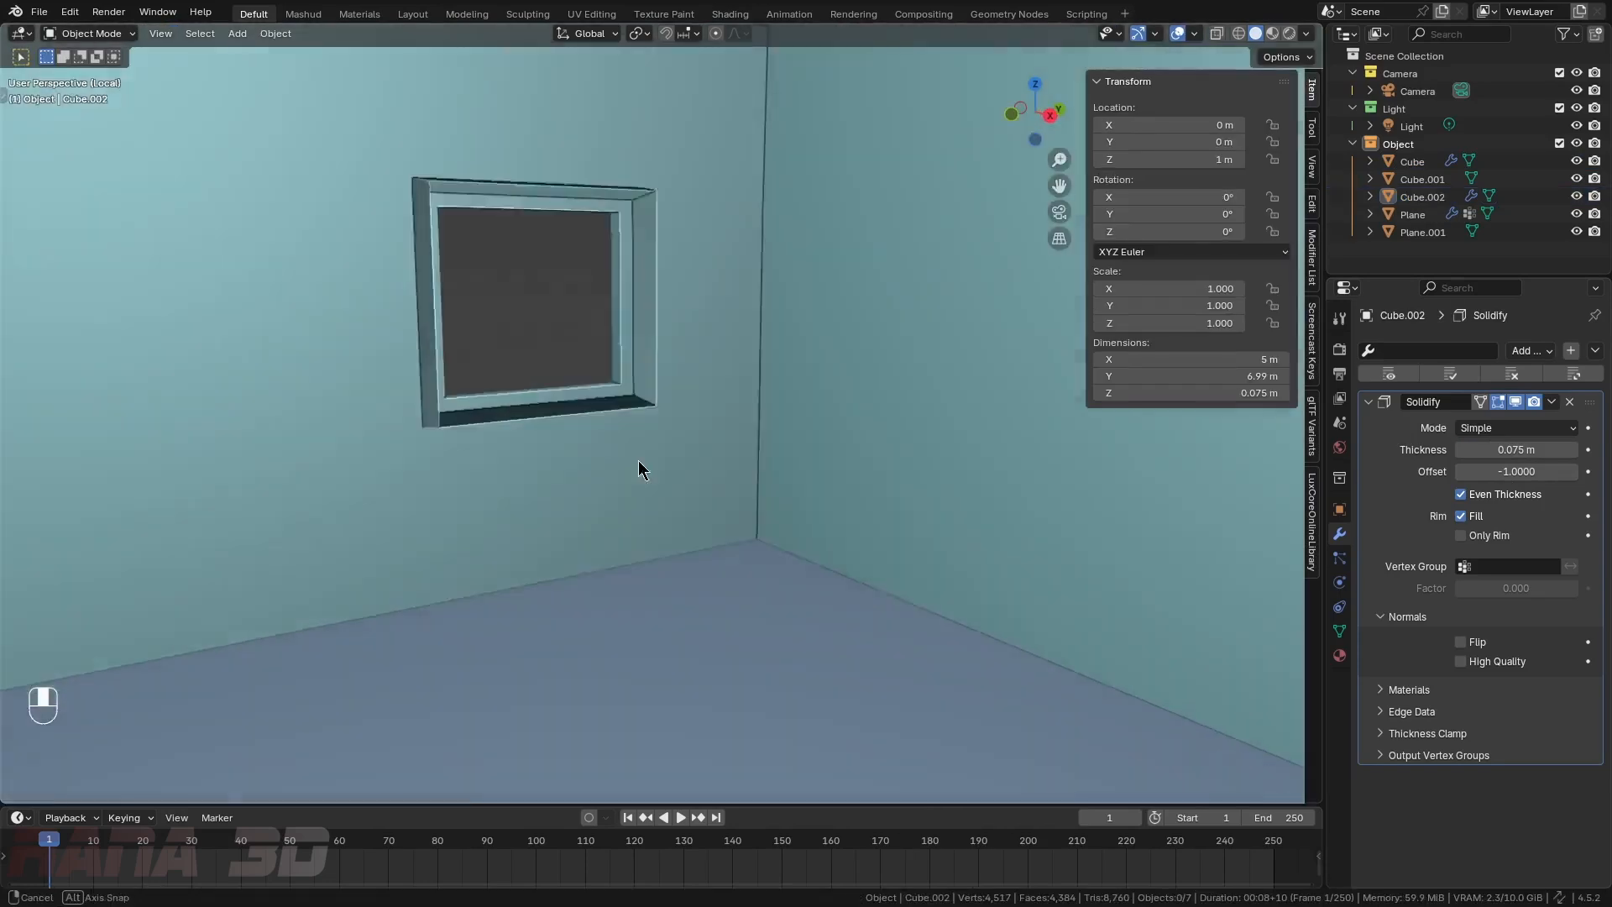
pyautogui.moveTo(640, 468); pyautogui.dragTo(405, 417, button='middle')
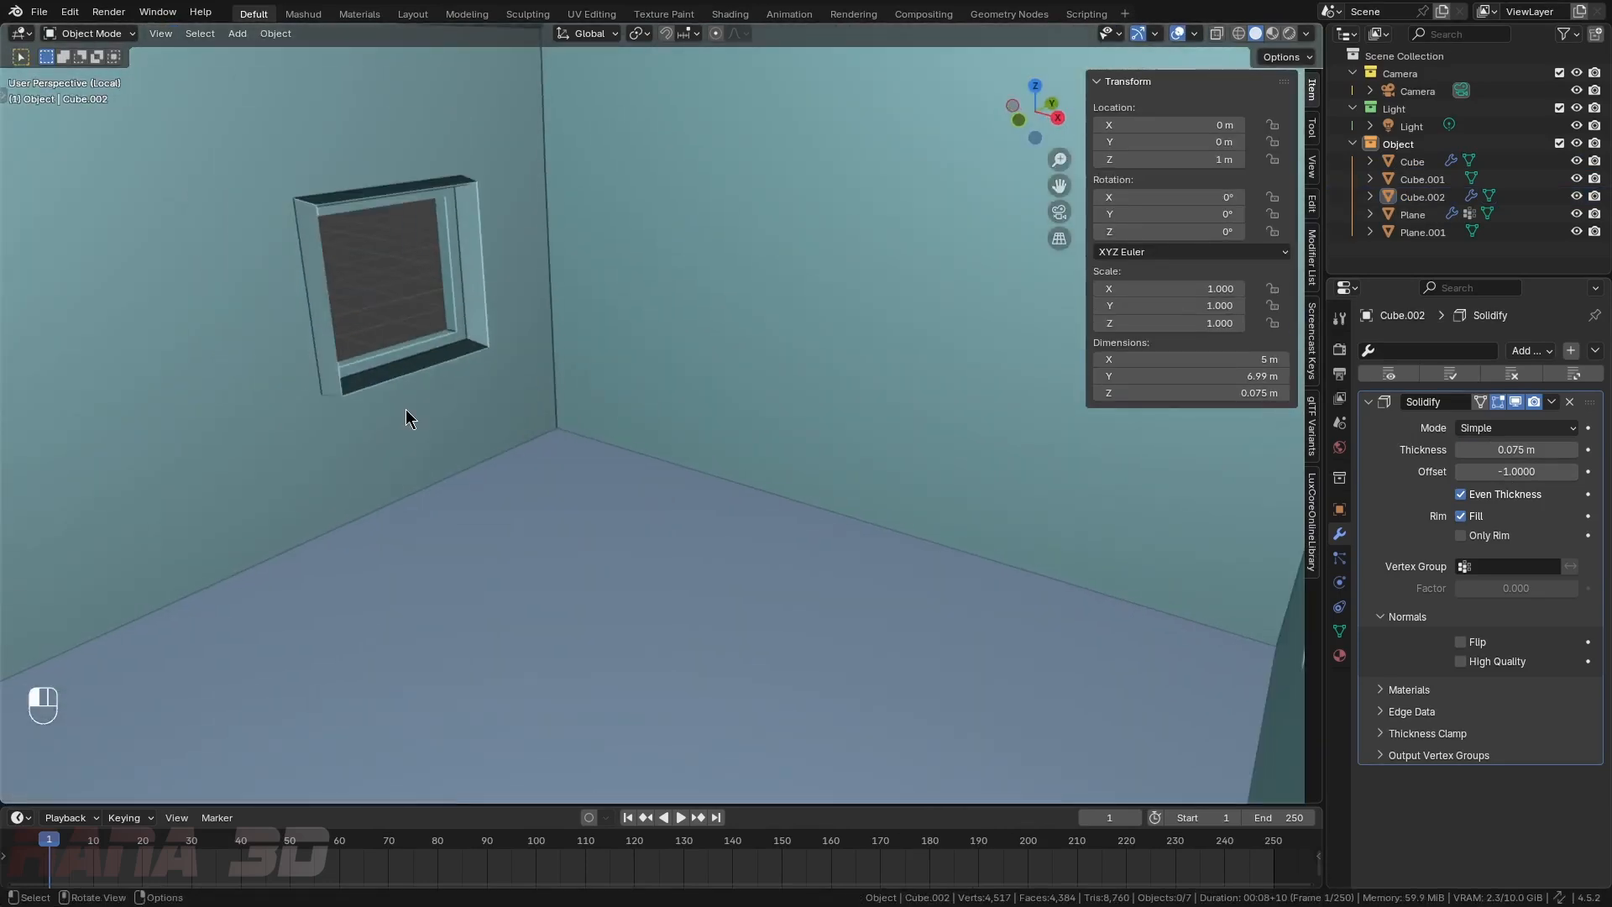
pyautogui.click(406, 417)
pyautogui.press('Tab')
pyautogui.click(539, 407)
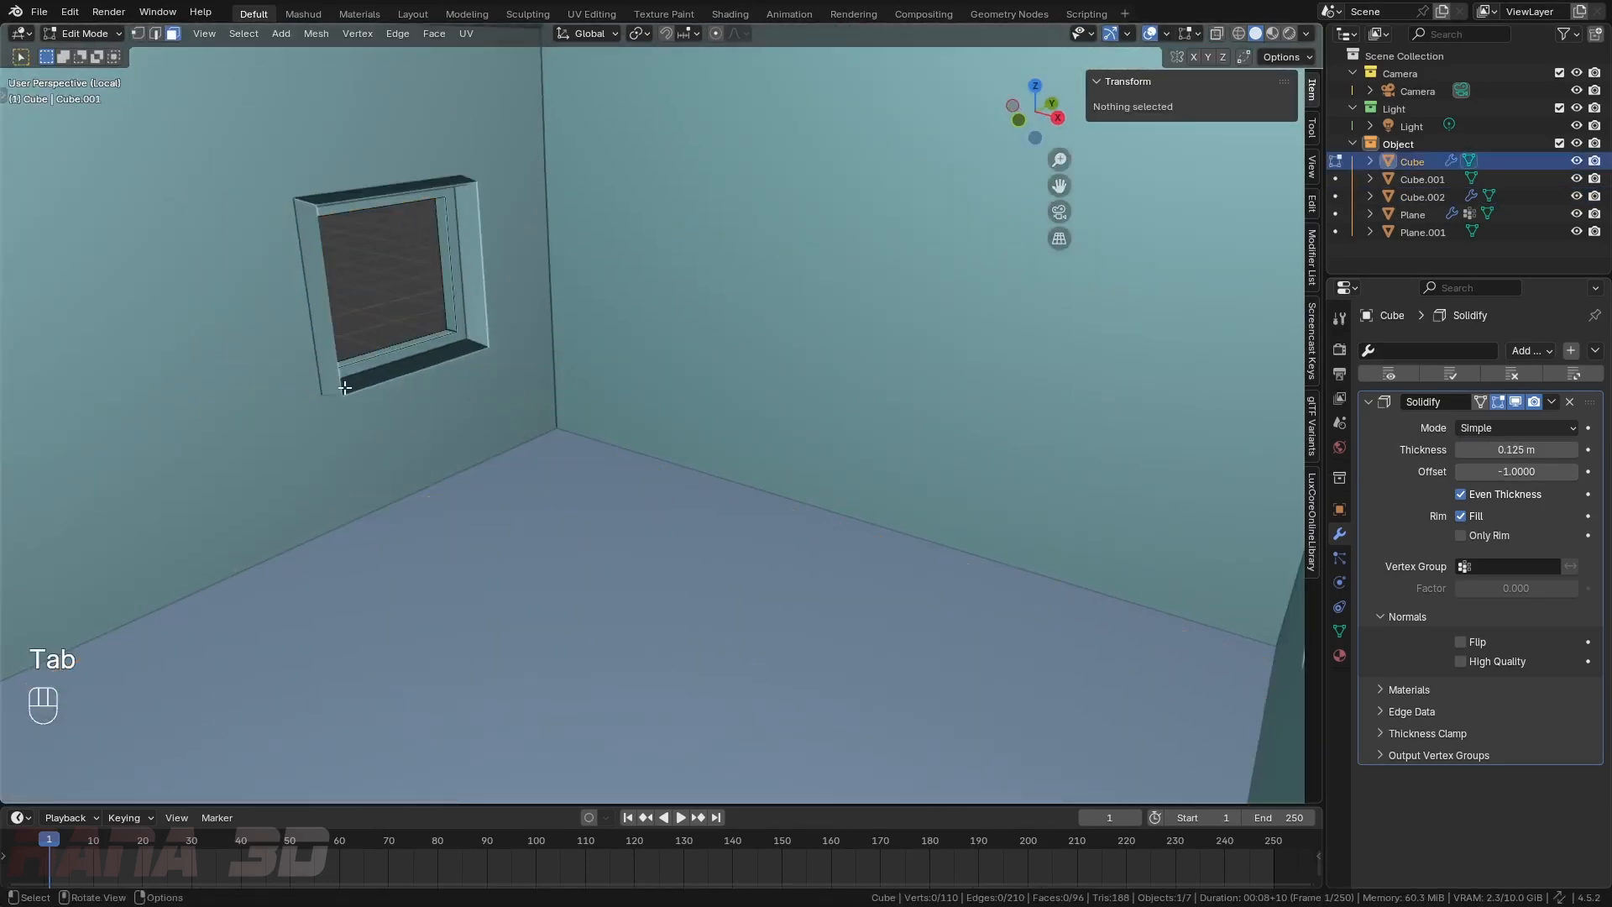
pyautogui.click(1514, 402)
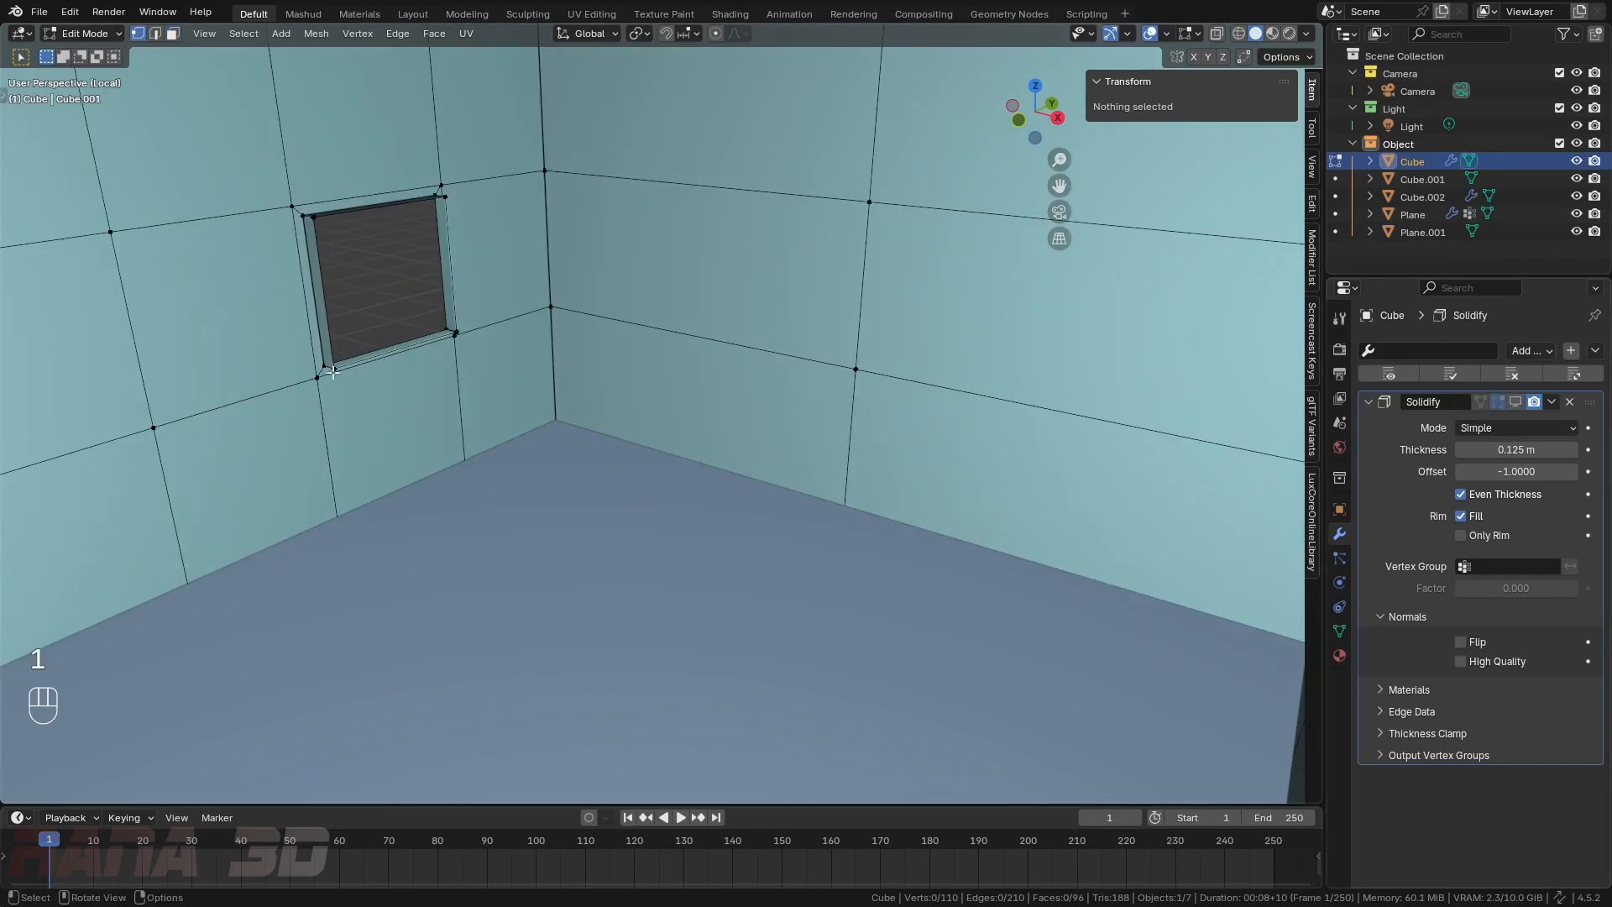
# - Delete the inner vertex loops around both window openings in the back wall, leave mesh editing and save the file
pyautogui.keyDown('alt'); pyautogui.click(382, 364); pyautogui.keyUp('alt')
pyautogui.keyDown('alt'); pyautogui.click(382, 365); pyautogui.keyUp('alt')
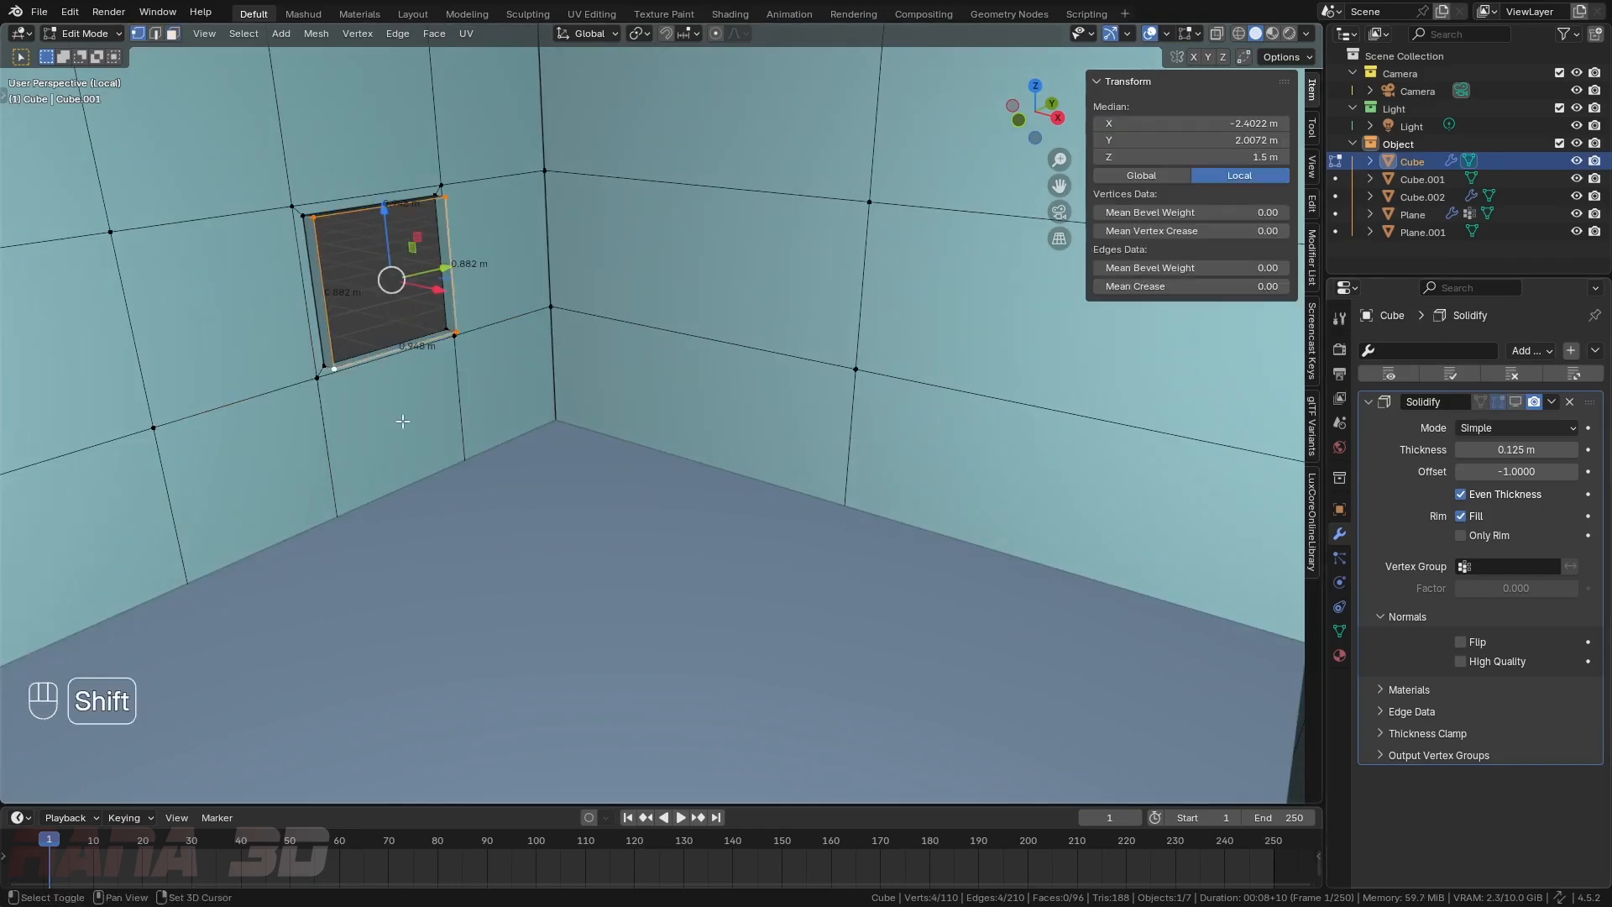
pyautogui.keyDown('shift'); pyautogui.moveTo(403, 421); pyautogui.dragTo(851, 400, button='middle'); pyautogui.keyUp('shift')
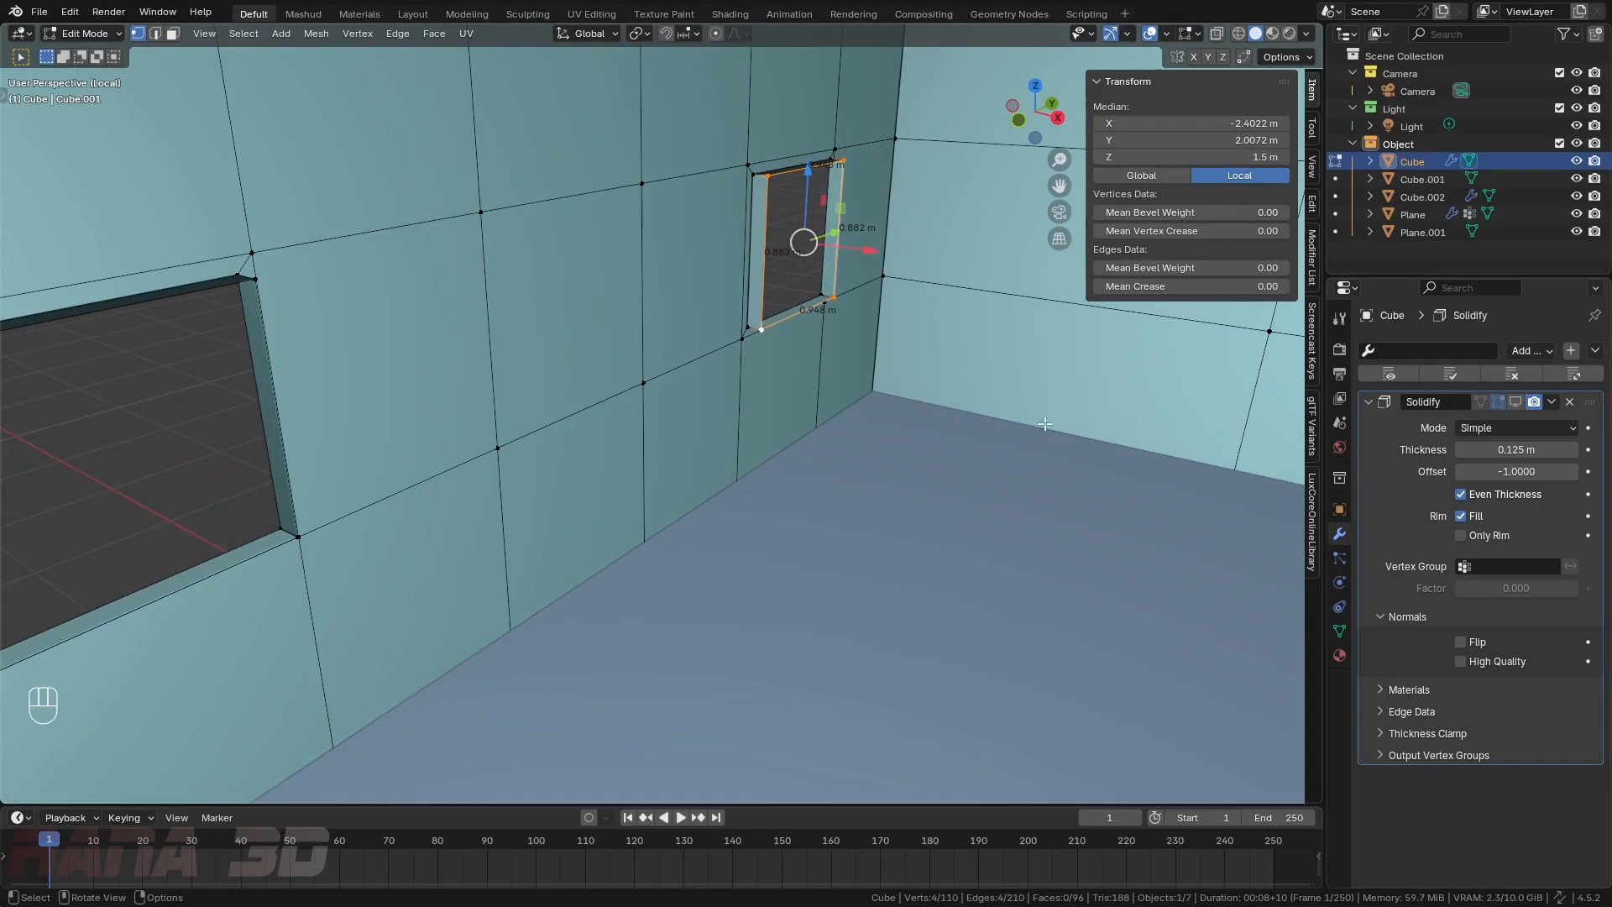
pyautogui.keyDown('alt'); pyautogui.keyDown('shift'); pyautogui.click(237, 559); pyautogui.keyUp('shift'); pyautogui.keyUp('alt')
pyautogui.press('x')
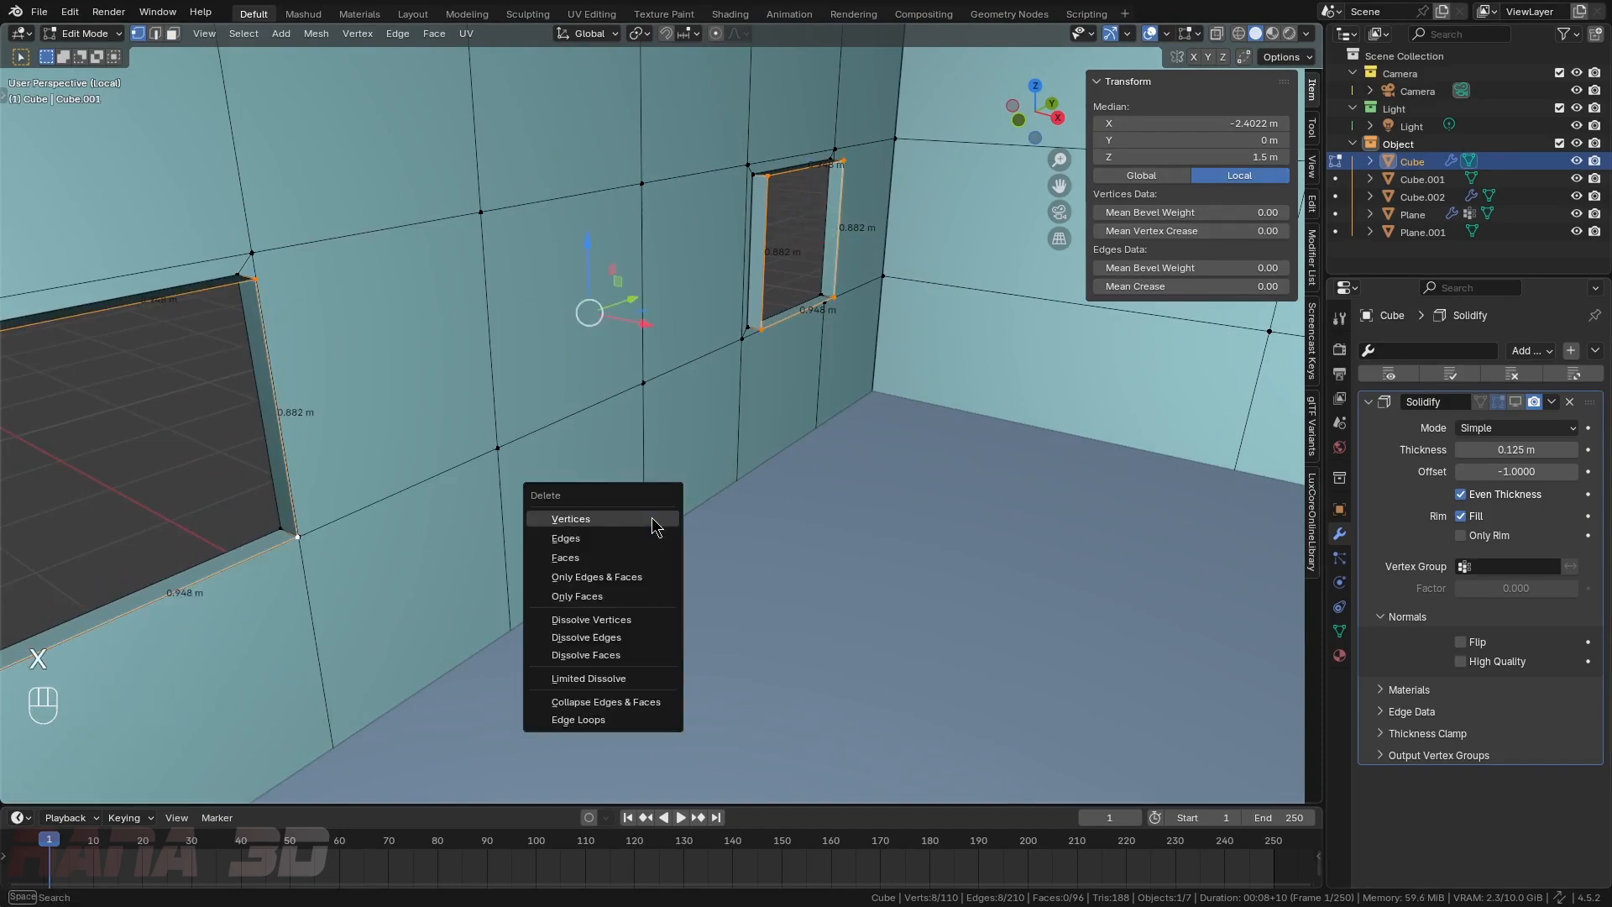
pyautogui.click(656, 522)
pyautogui.press('Tab')
pyautogui.hotkey('ctrl', 's')
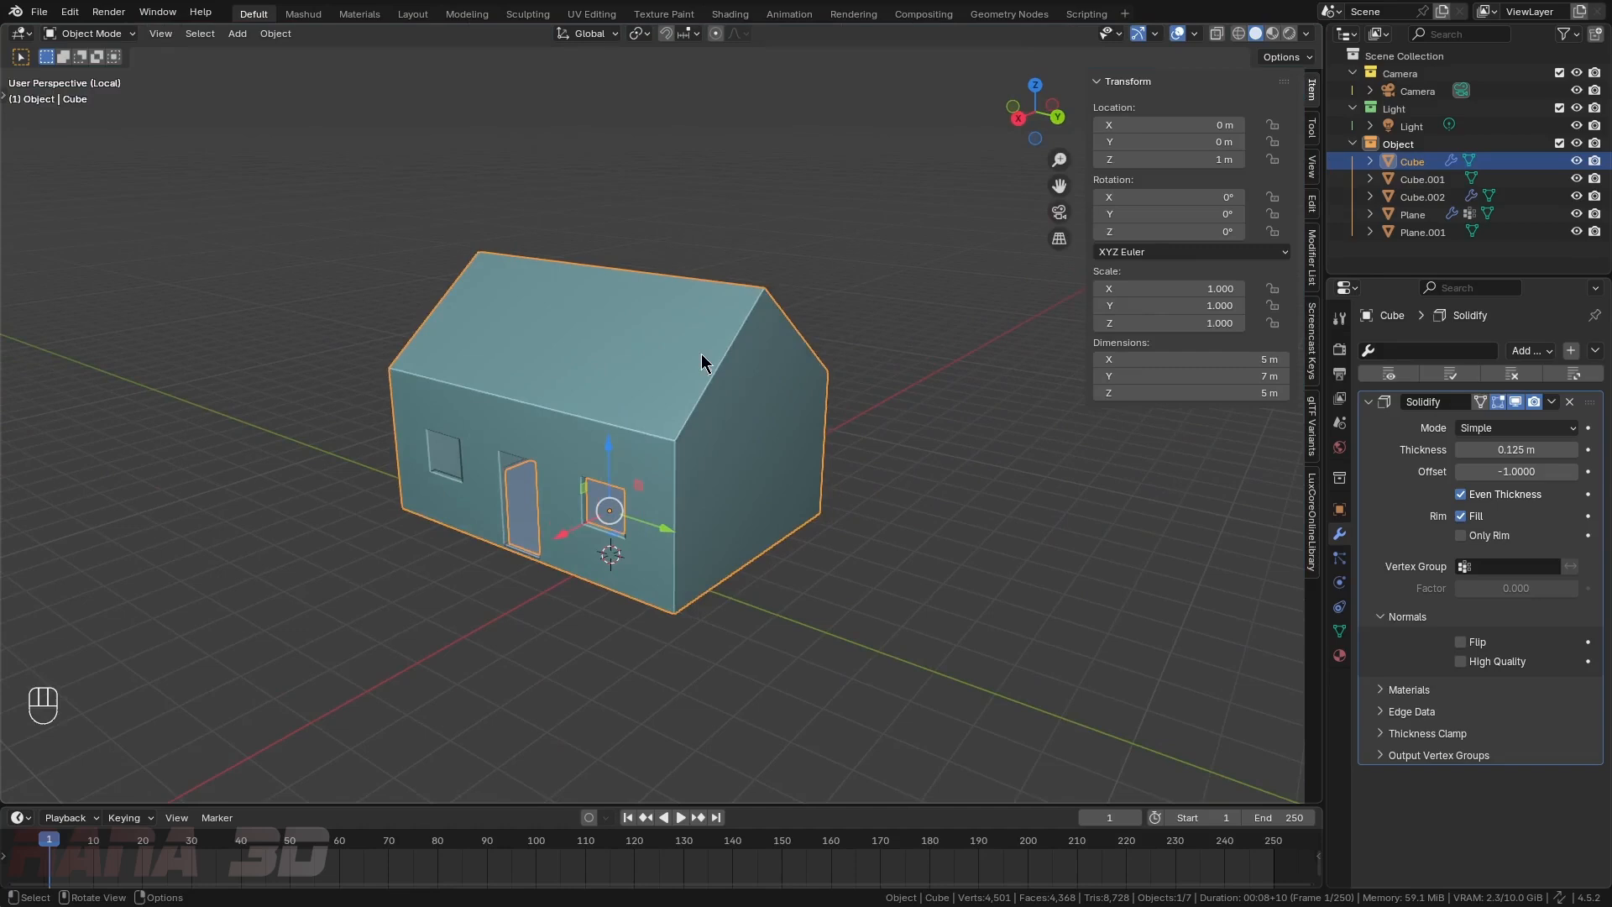
# - Duplicate the four sloping roof edges of both gables in place and separate the copies into a new object
pyautogui.press('Tab')
pyautogui.press('2')
pyautogui.click(688, 391)
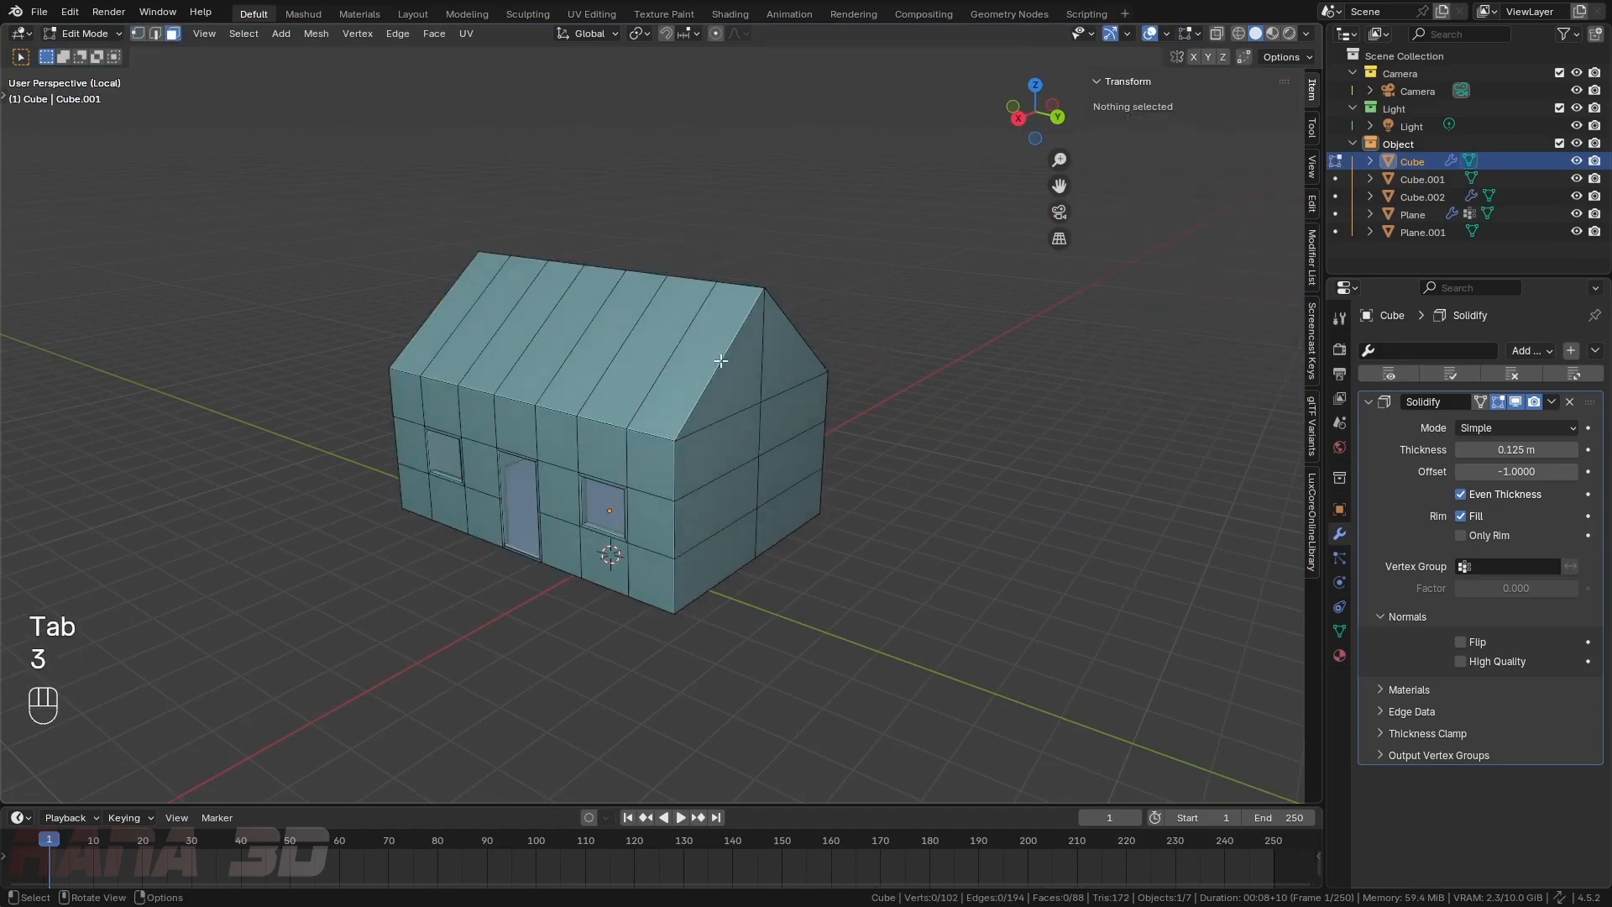
pyautogui.keyDown('shift'); pyautogui.click(795, 329); pyautogui.keyUp('shift')
pyautogui.keyDown('shift'); pyautogui.click(434, 309); pyautogui.keyUp('shift')
pyautogui.moveTo(434, 309); pyautogui.dragTo(679, 307, button='middle')
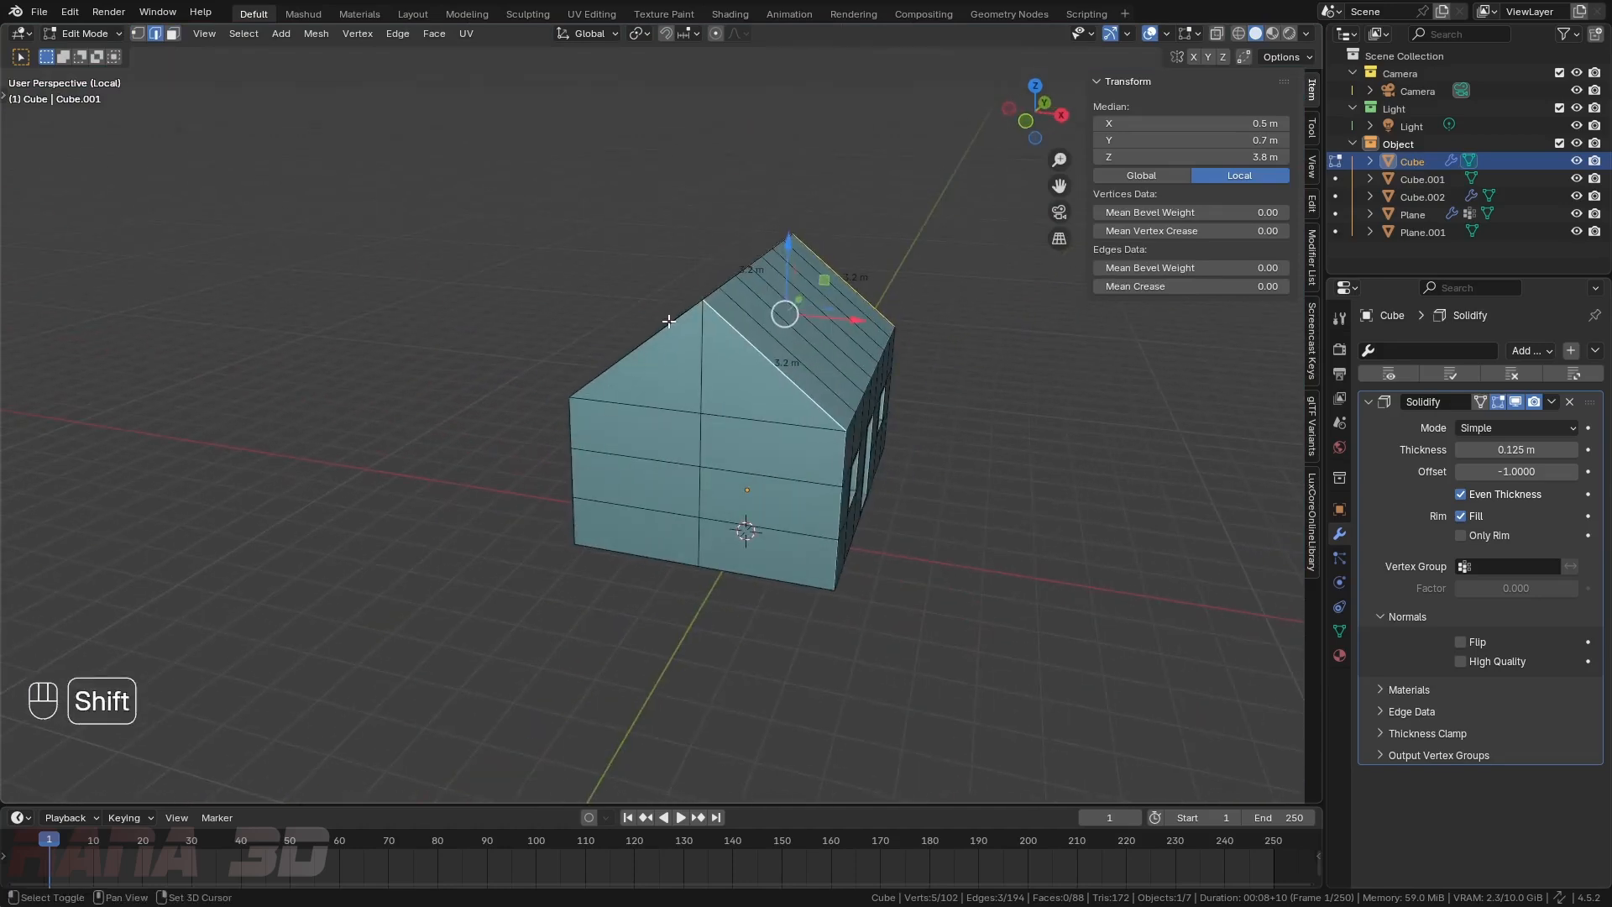
pyautogui.keyDown('shift'); pyautogui.click(670, 323); pyautogui.keyUp('shift')
pyautogui.hotkey('shift', 'd')
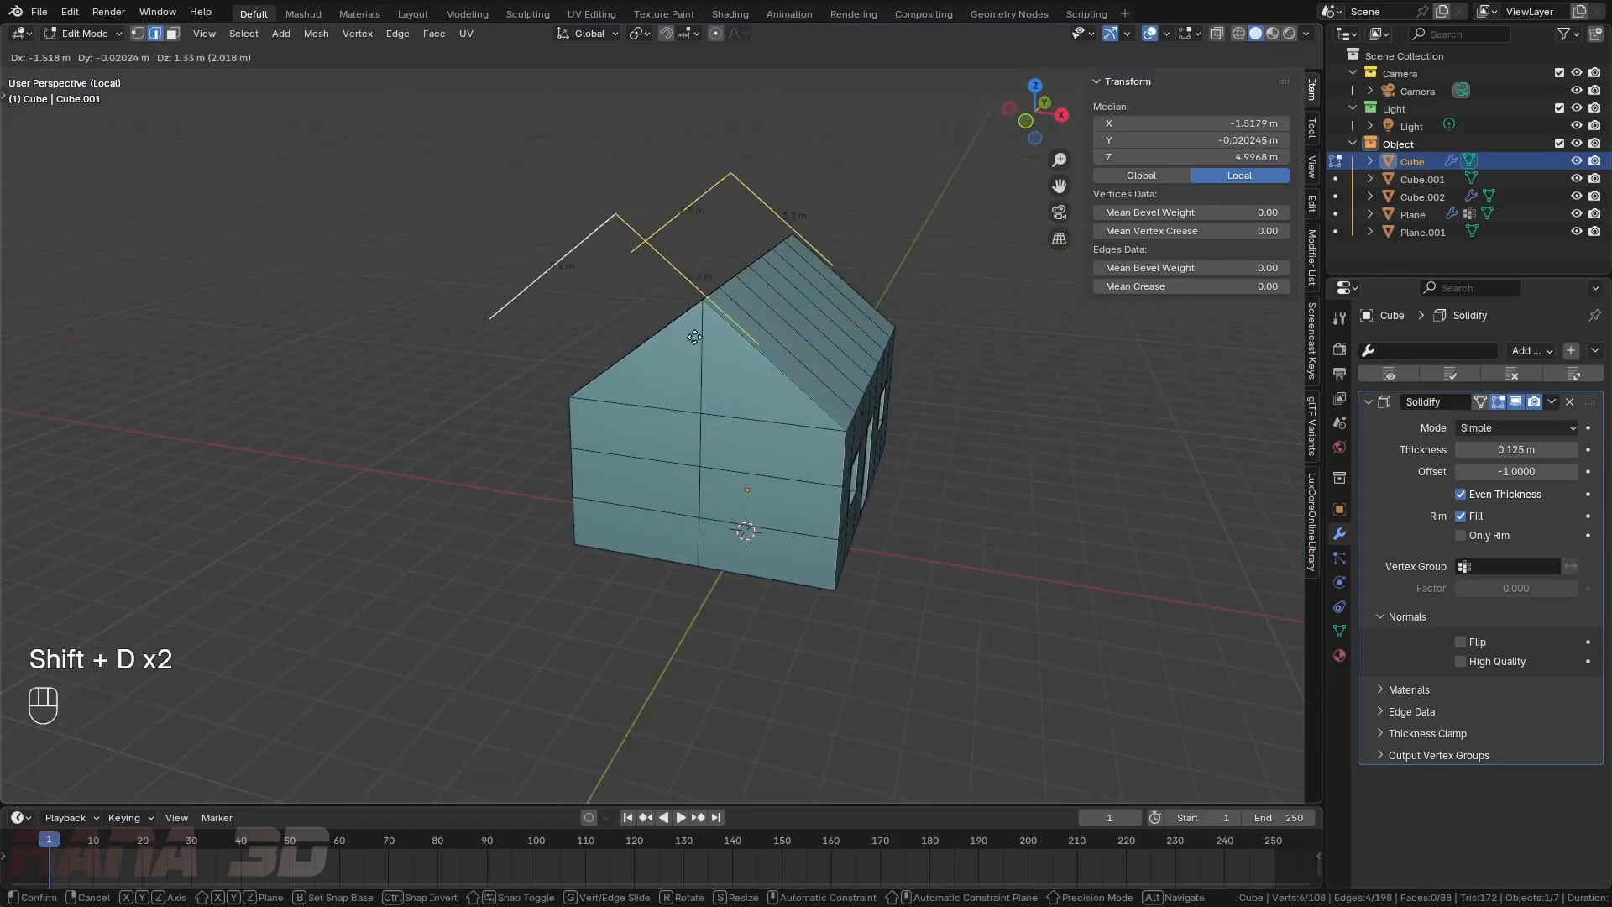
pyautogui.rightClick(653, 336)
pyautogui.press('p')
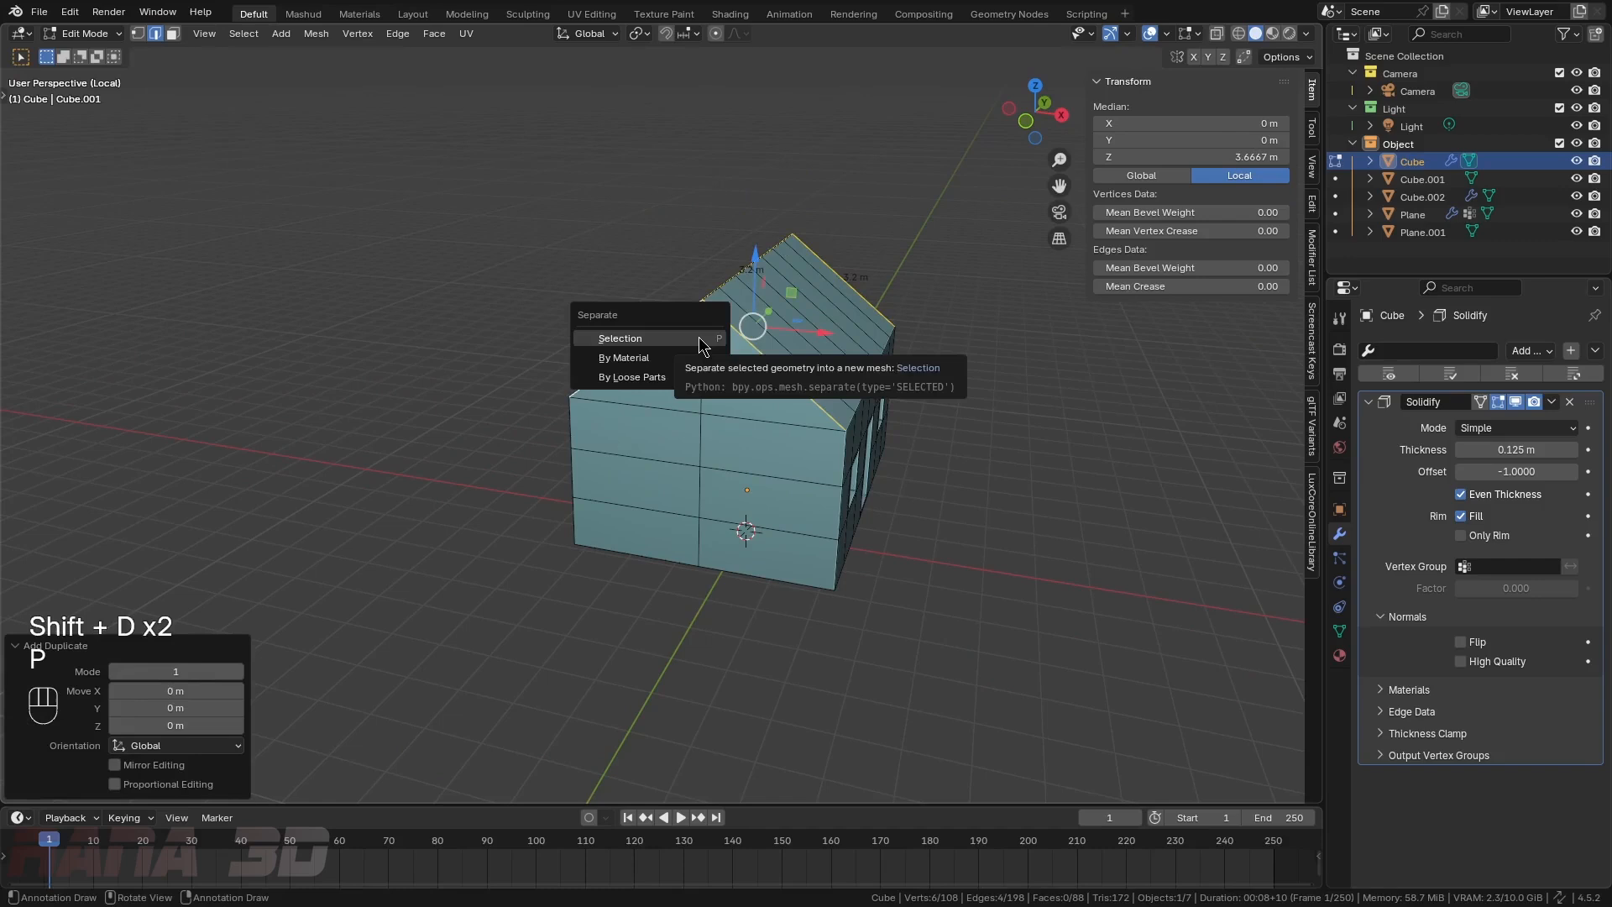
pyautogui.click(699, 334)
pyautogui.press('Tab')
pyautogui.click(719, 326)
# - Open the separated gable edges for editing and select both ridge vertices plus one adjoining eave vertex
pyautogui.click(1427, 215)
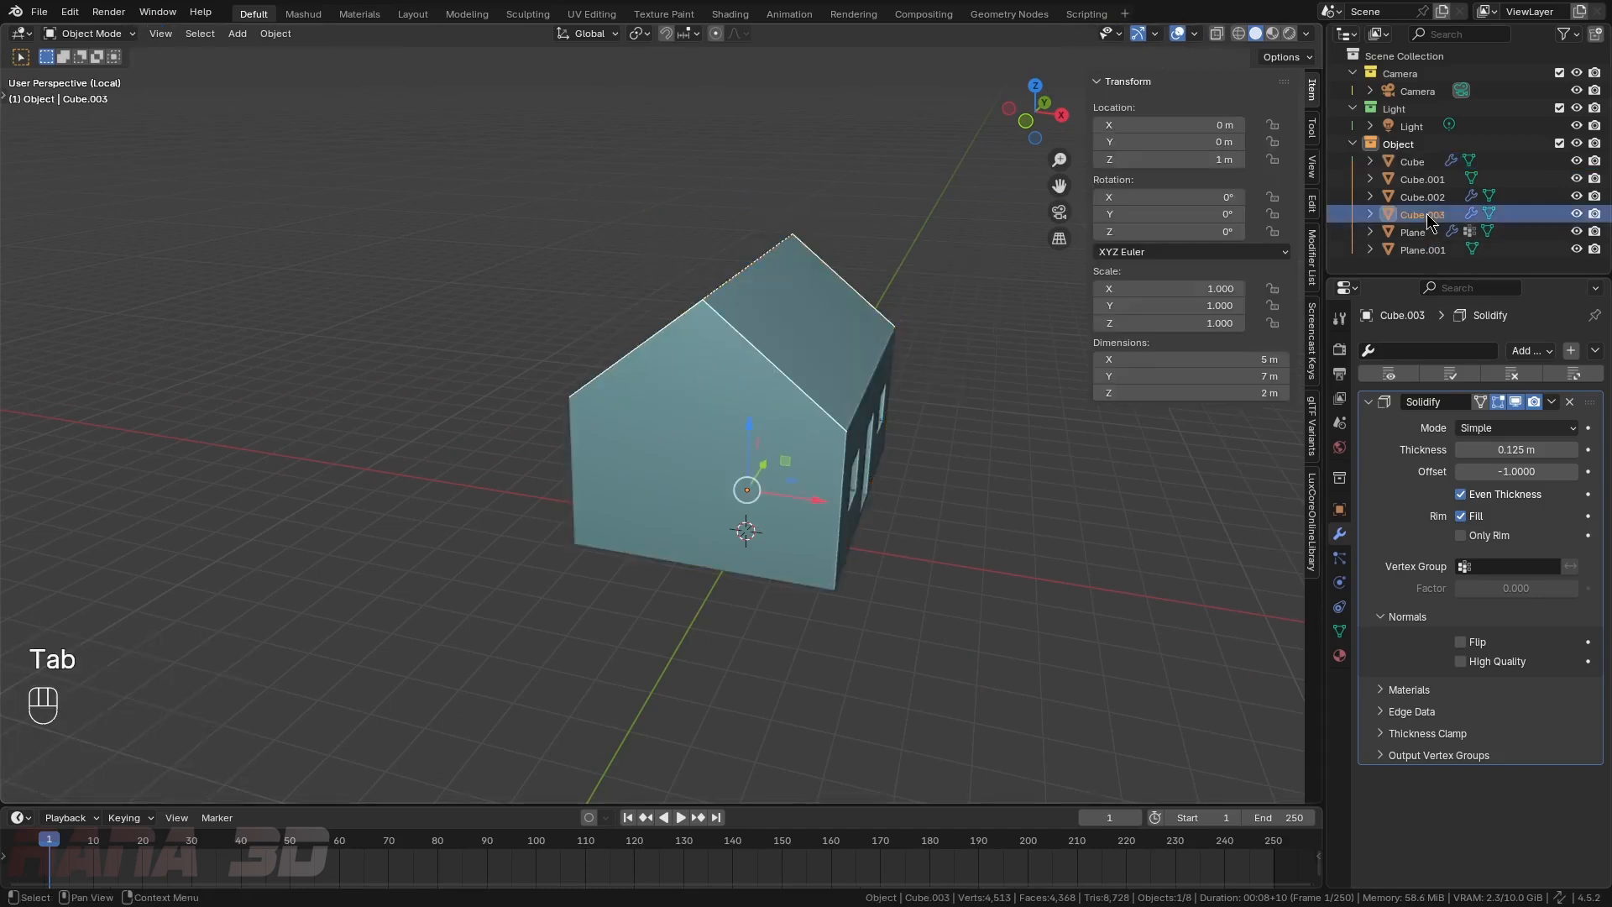
pyautogui.moveTo(991, 412); pyautogui.dragTo(683, 446, button='middle')
pyautogui.press('Tab')
pyautogui.click(820, 438)
pyautogui.moveTo(819, 438); pyautogui.dragTo(664, 403, button='middle')
pyautogui.press('1')
pyautogui.moveTo(807, 178); pyautogui.dragTo(690, 415)
pyautogui.press('f')
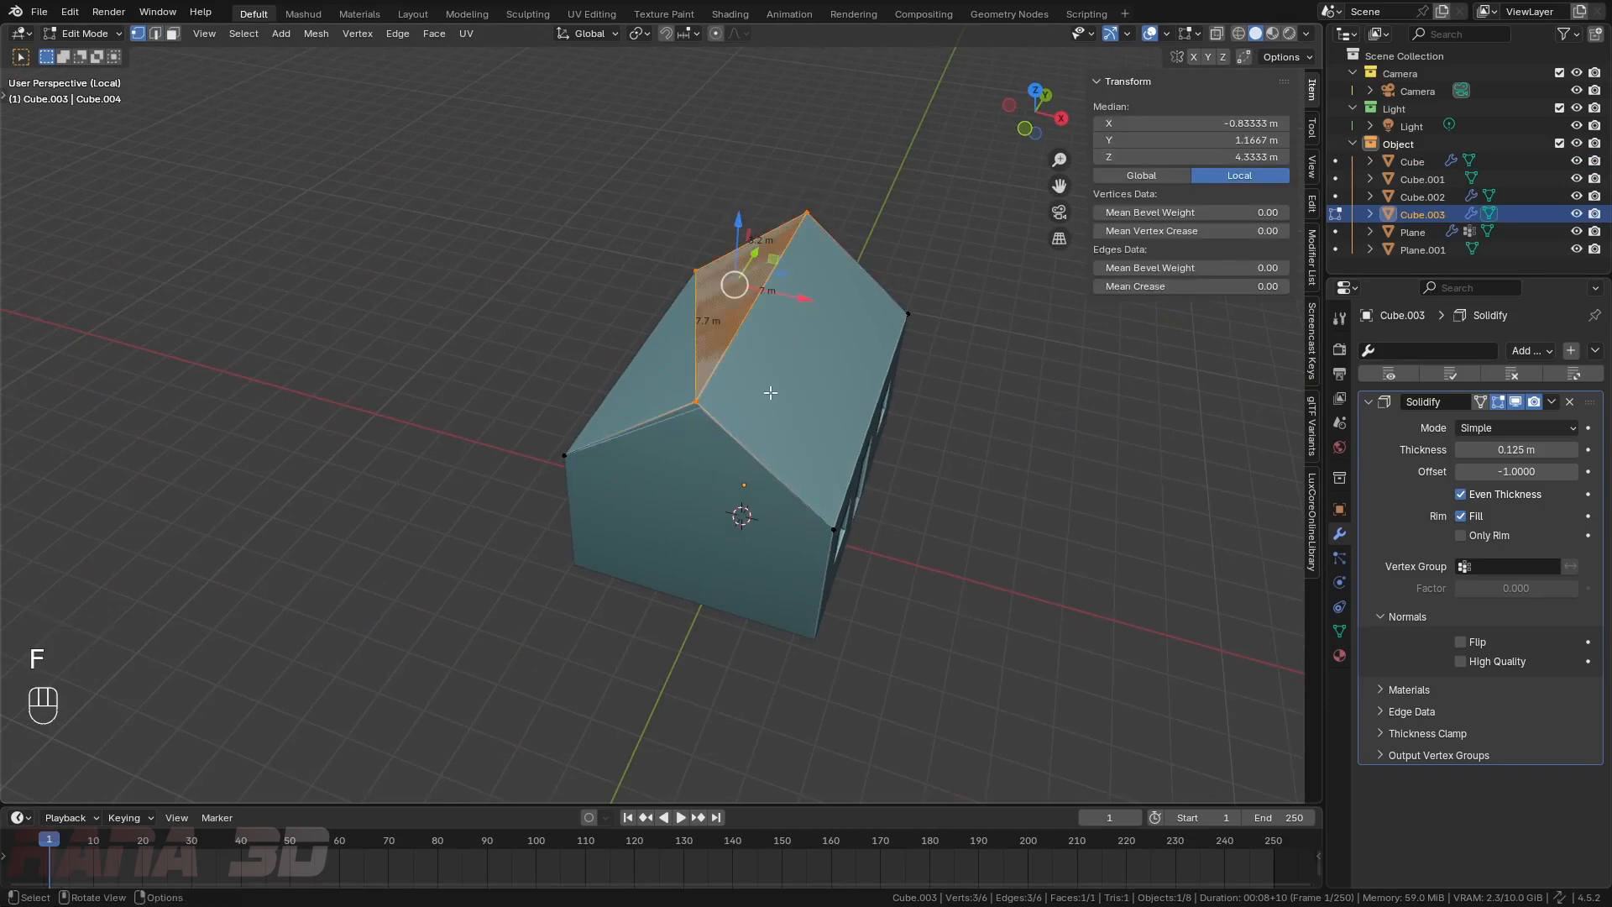
pyautogui.moveTo(770, 392); pyautogui.dragTo(789, 454, button='middle')
pyautogui.hotkey('ctrl', 'z')
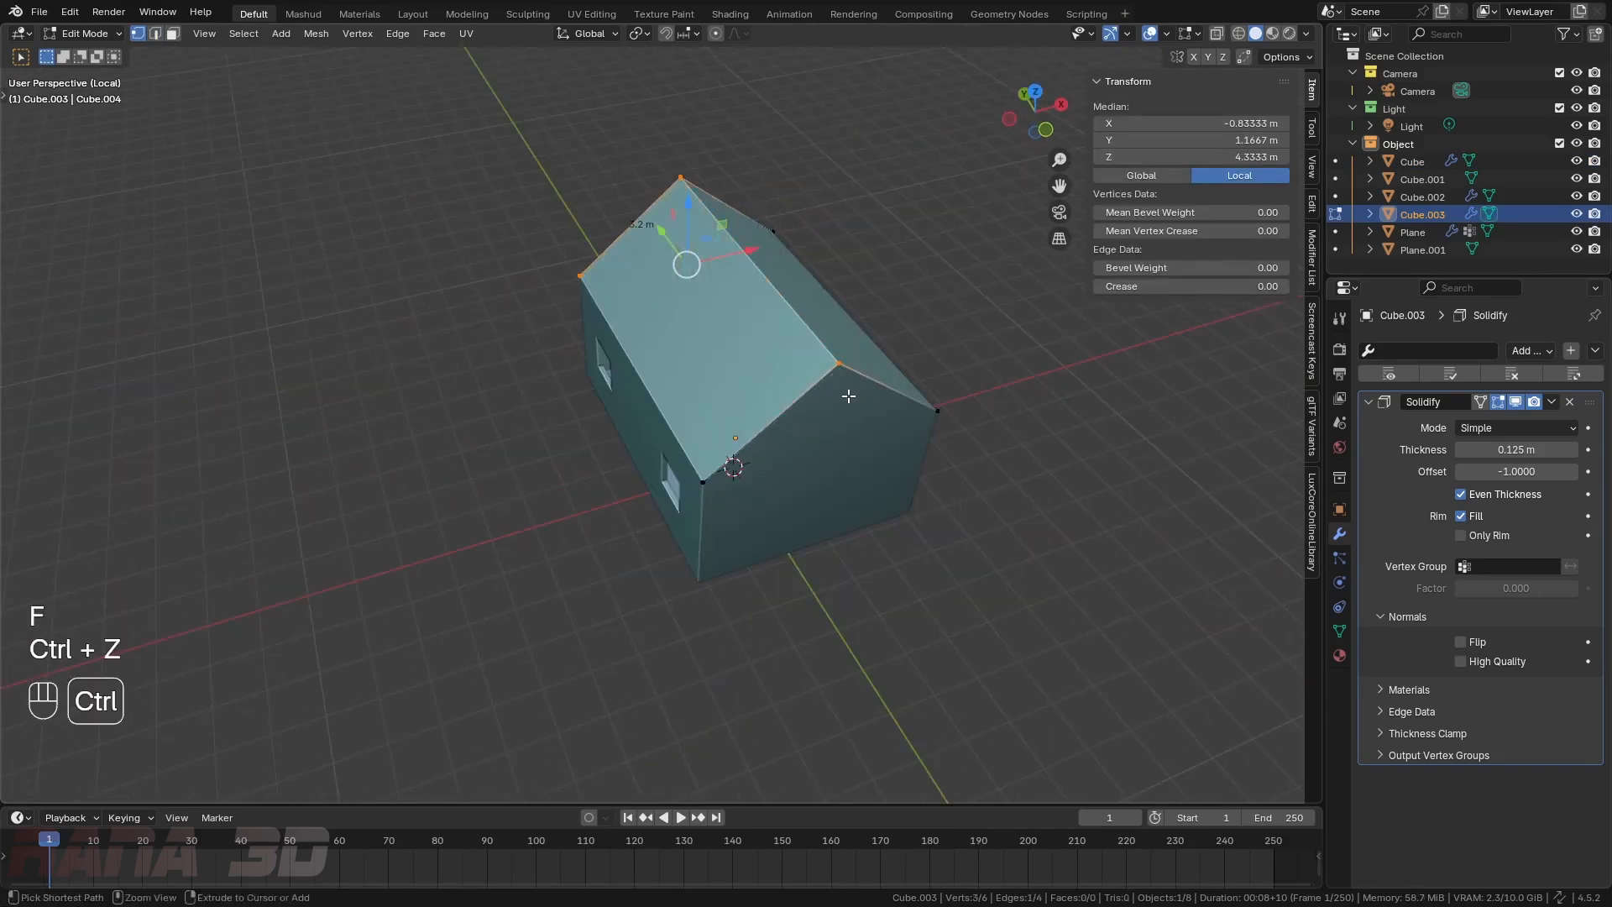
# - Fill both roof slopes with faces between the separated gable edges
pyautogui.keyDown('shift'); pyautogui.click(702, 482); pyautogui.keyUp('shift')
pyautogui.press('f')
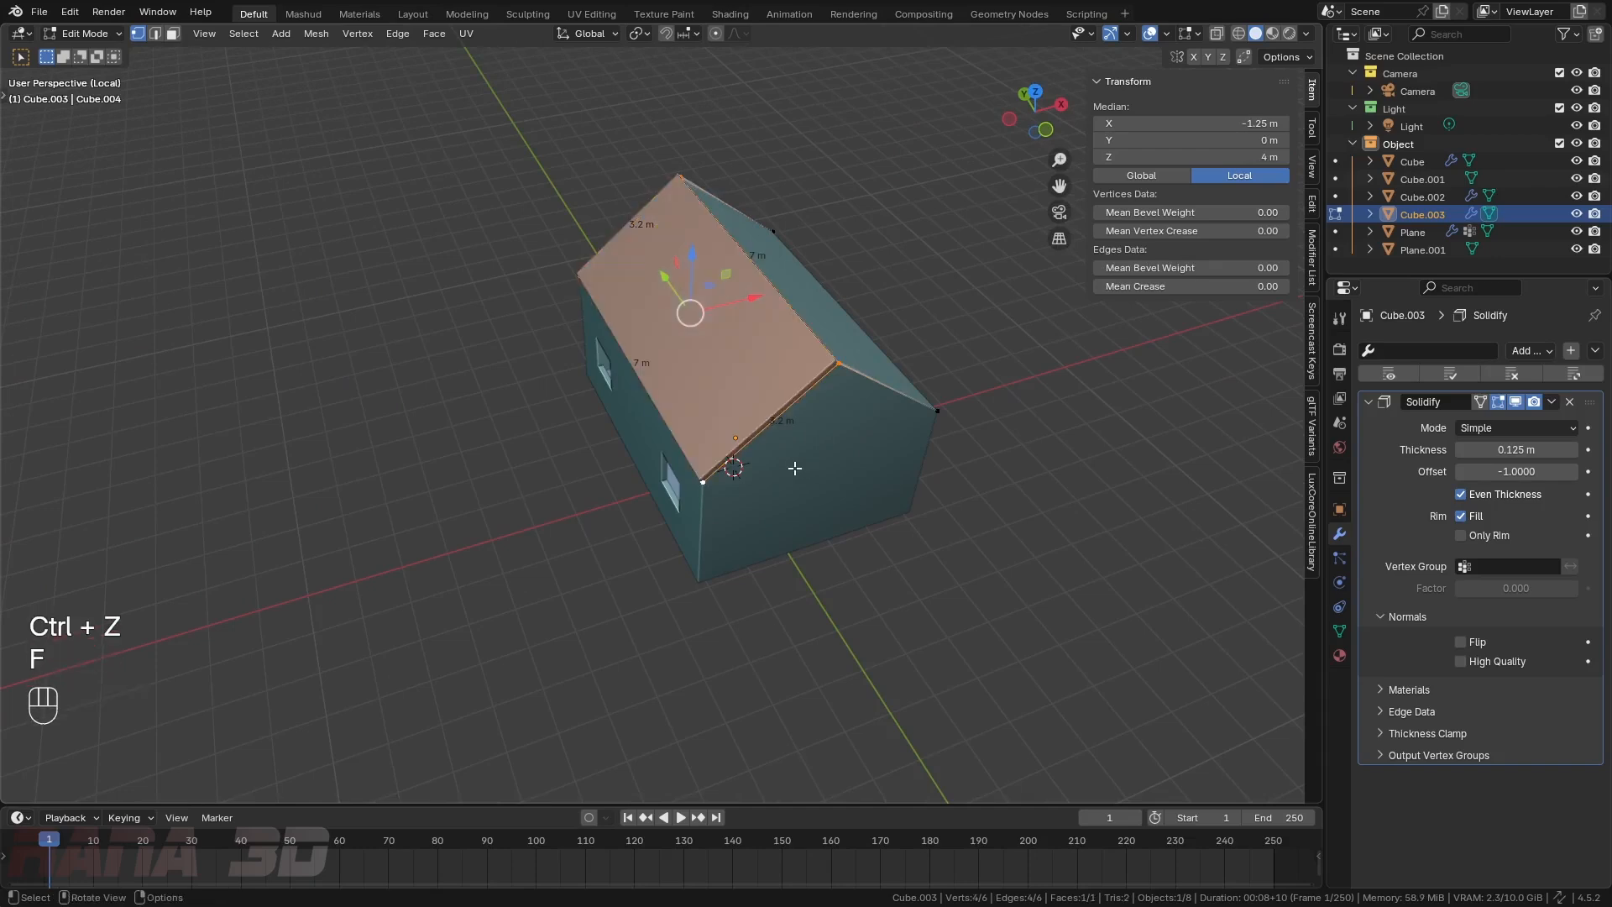
pyautogui.moveTo(795, 467); pyautogui.dragTo(734, 382, button='middle')
pyautogui.click(735, 382)
pyautogui.press('f')
# - Scale the whole roof mesh along Y by about 1.105 so it overhangs both gable walls
pyautogui.moveTo(768, 495); pyautogui.dragTo(1066, 426, button='middle')
pyautogui.press('a')
pyautogui.press('s')
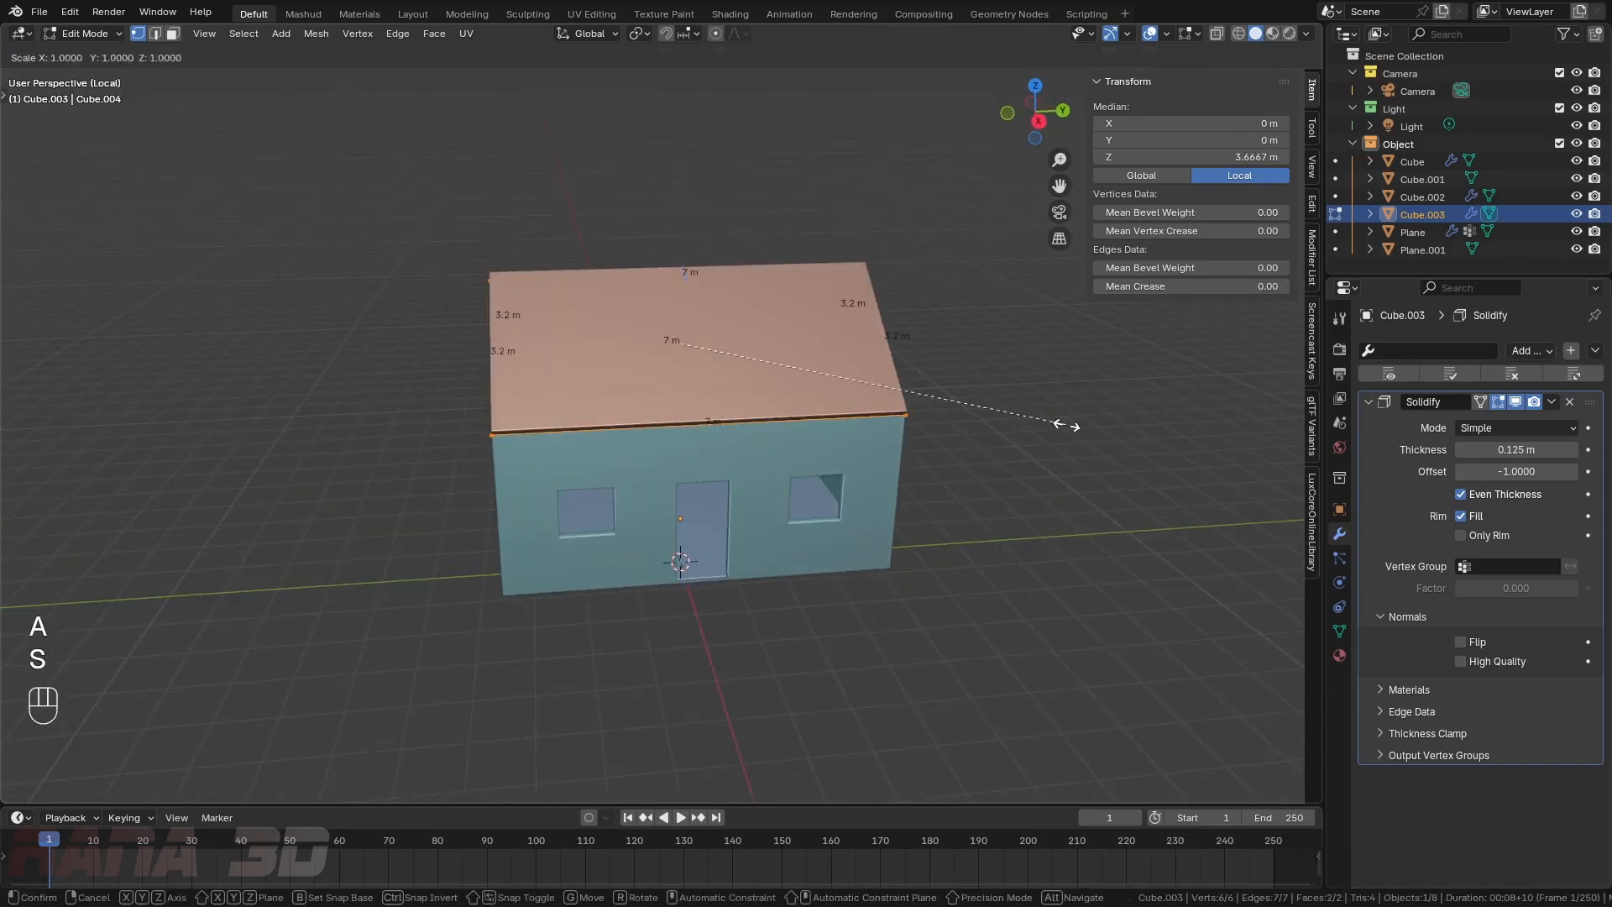
pyautogui.press('y')
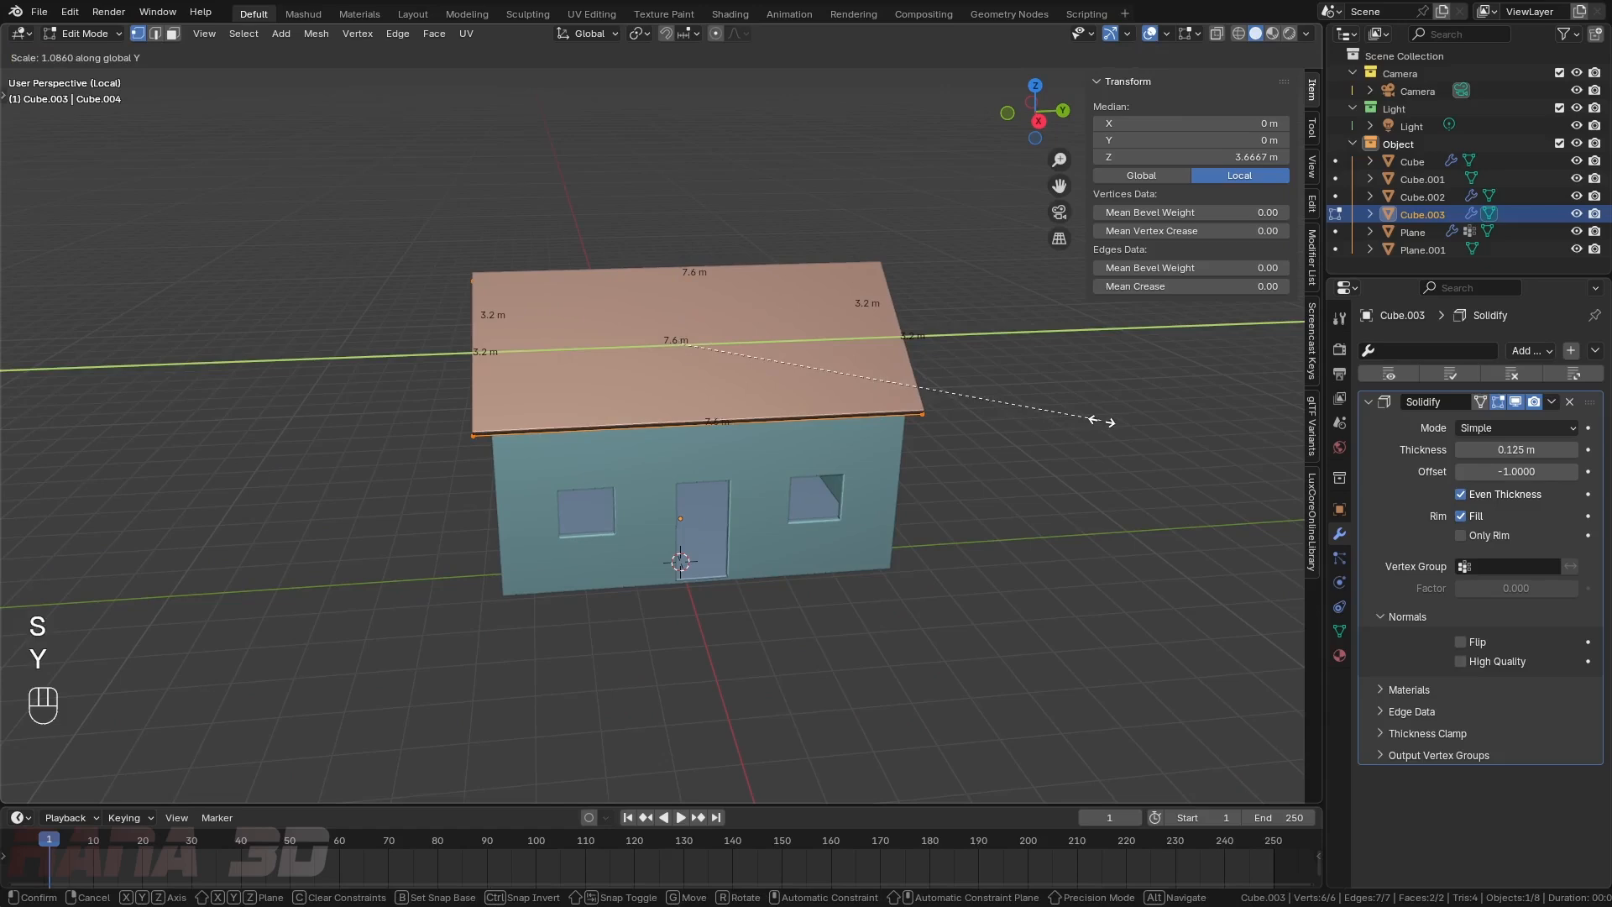
pyautogui.click(1108, 420)
# - Edge-slide the eave edge on the door side down along its roof slope past the wall, with clamping off
pyautogui.moveTo(1108, 420); pyautogui.dragTo(451, 354, button='middle')
pyautogui.scroll(3, 509, 359)
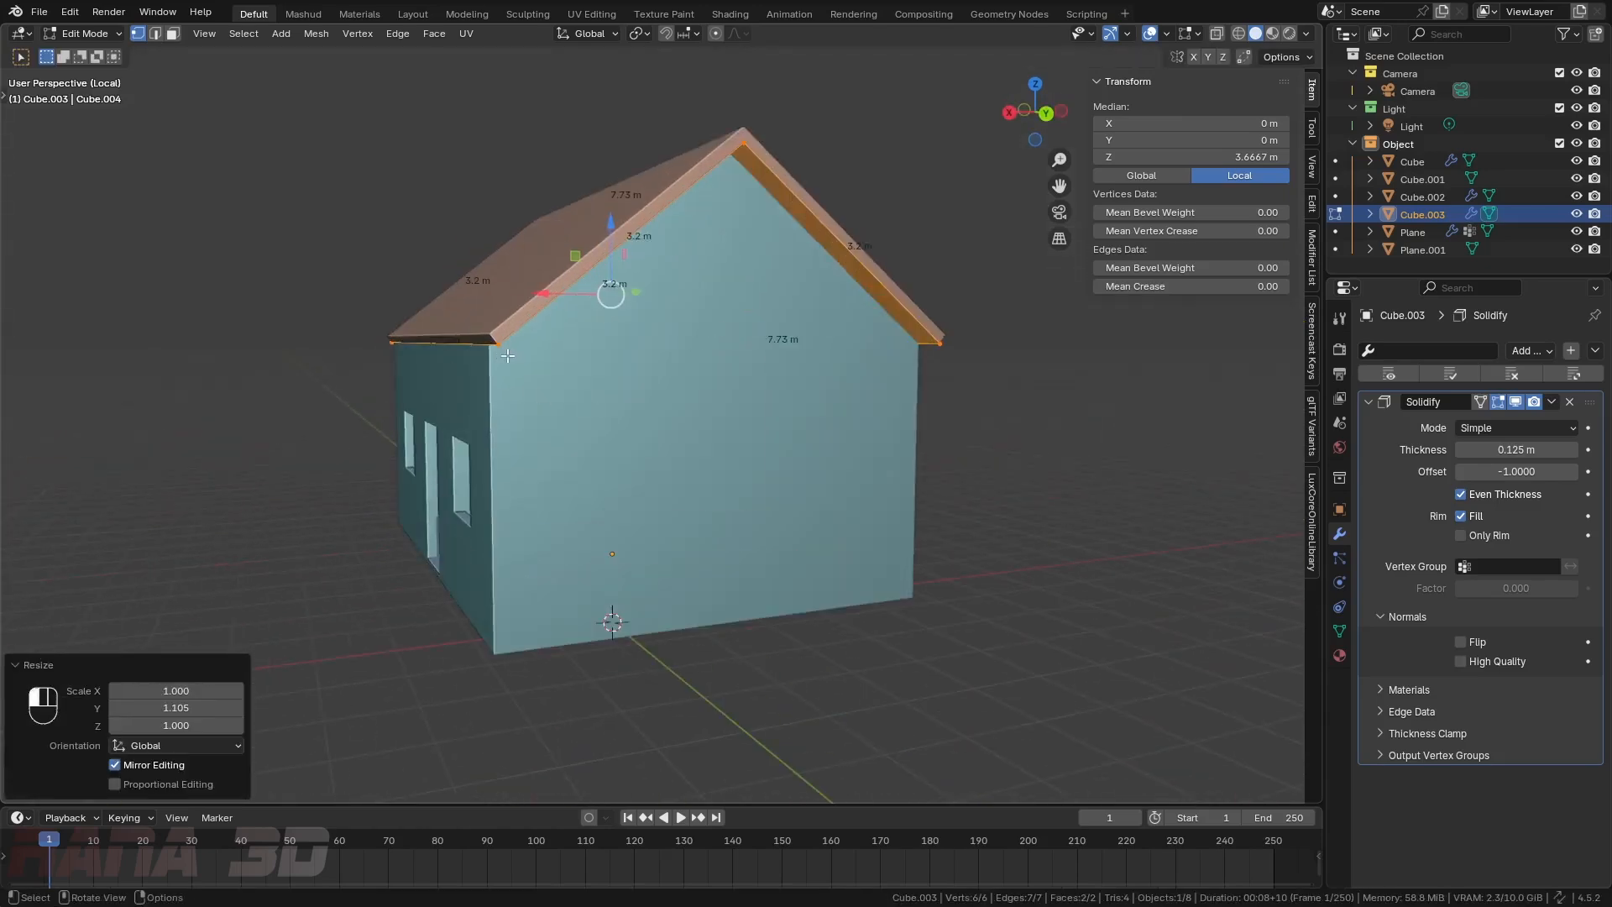
pyautogui.click(499, 344)
pyautogui.keyDown('shift'); pyautogui.click(391, 344); pyautogui.keyUp('shift')
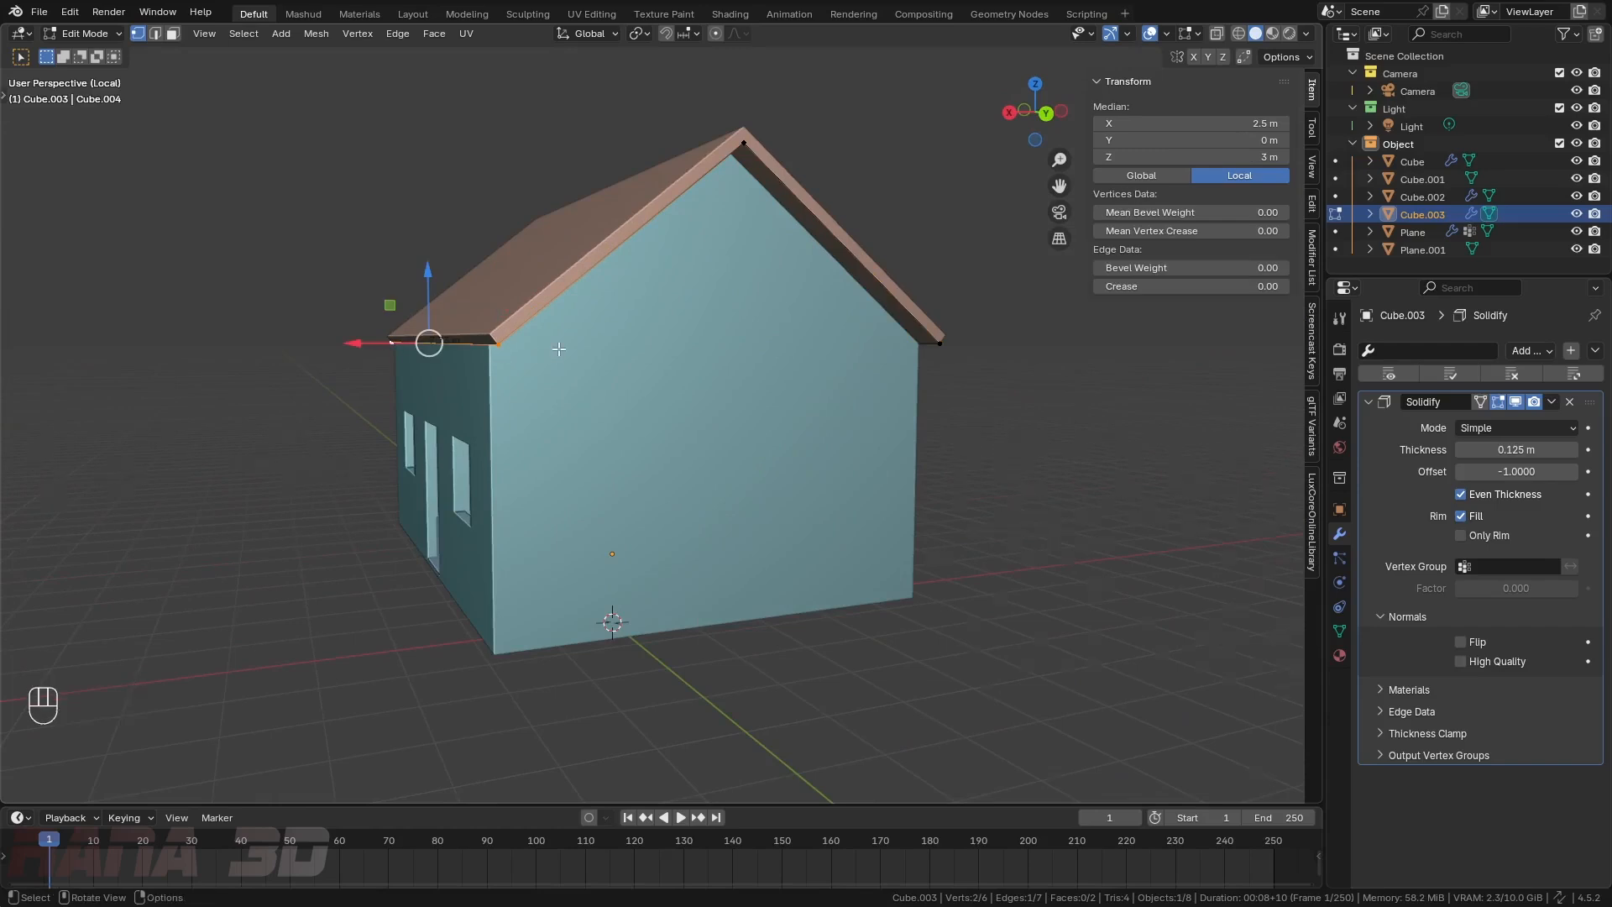
pyautogui.press('KP_1')
pyautogui.press('KP_3')
pyautogui.press('KP_1')
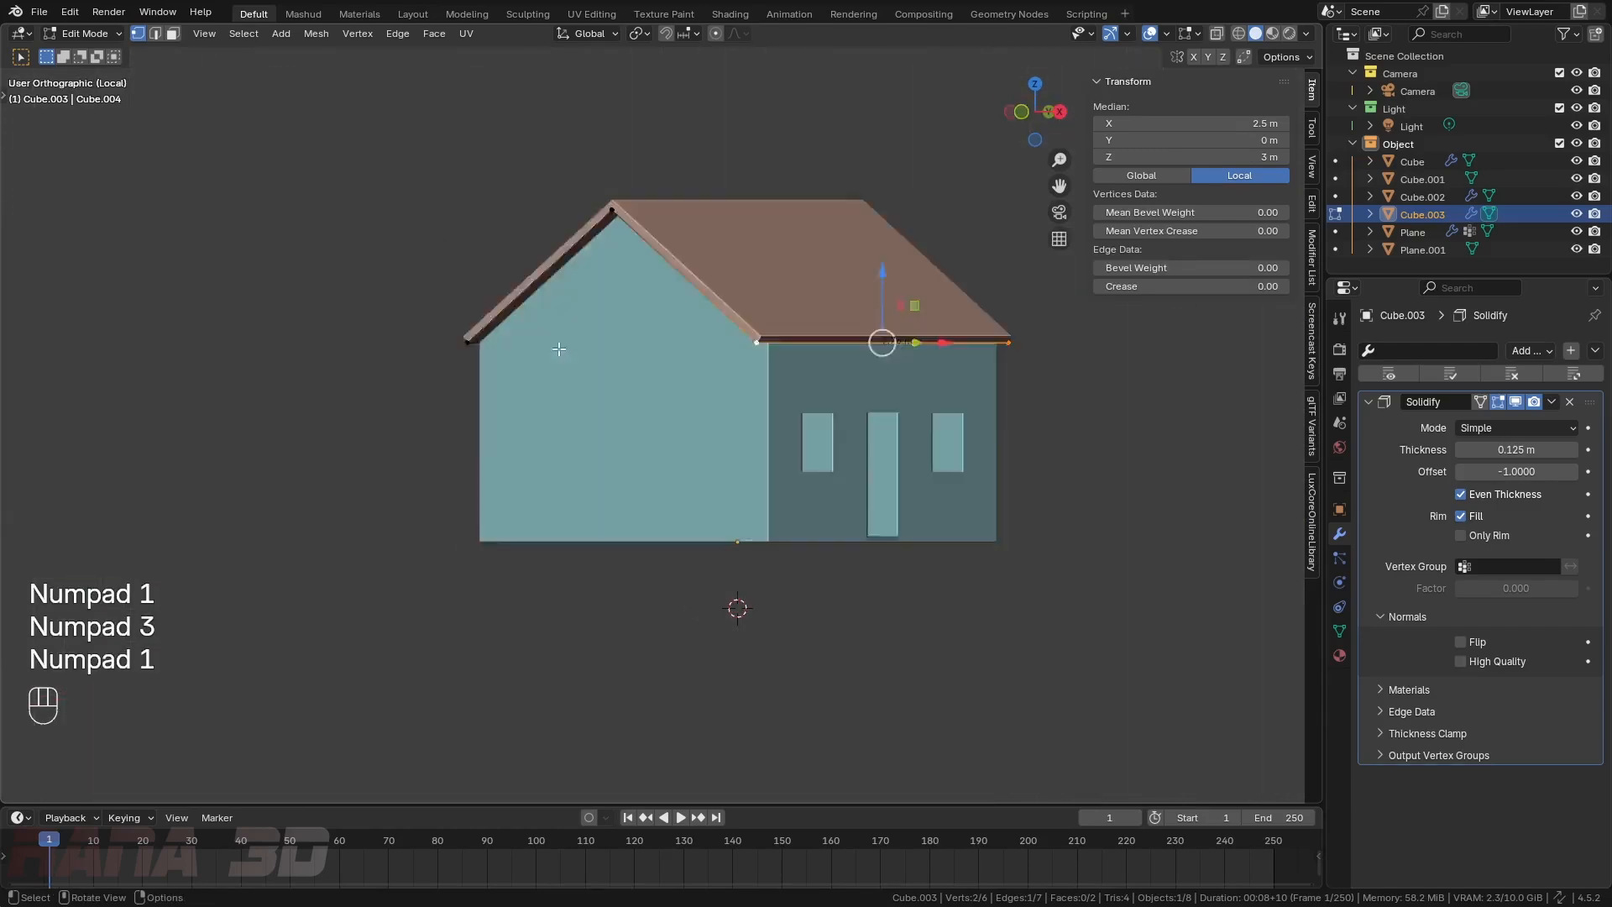
pyautogui.scroll(4, 822, 311)
pyautogui.press('z')
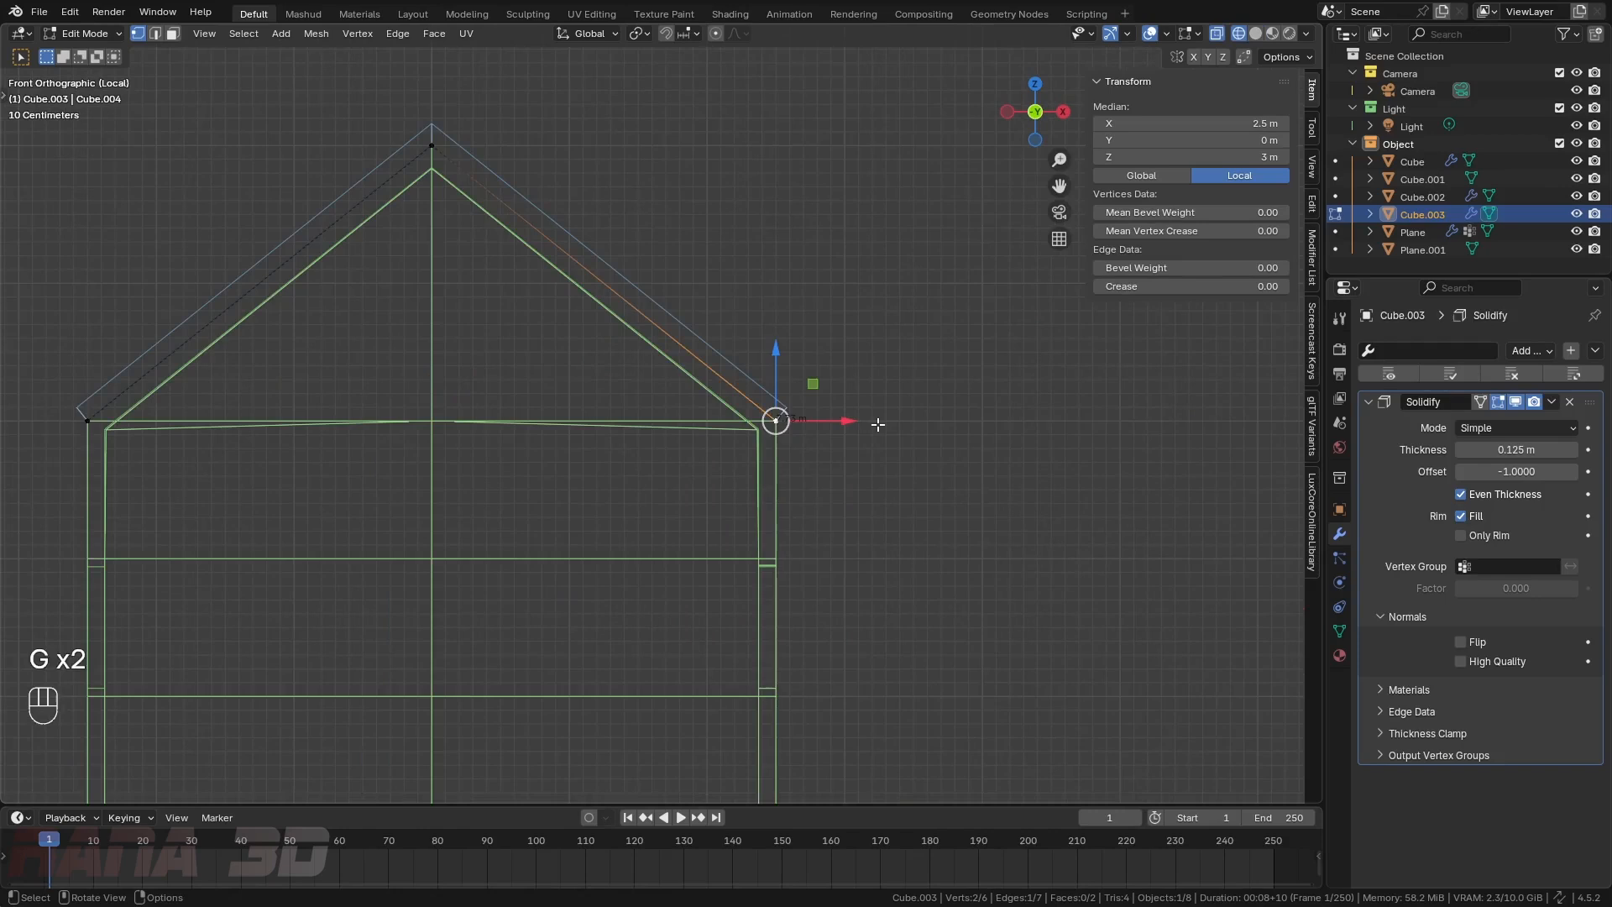
pyautogui.press('g')
pyautogui.press('g')
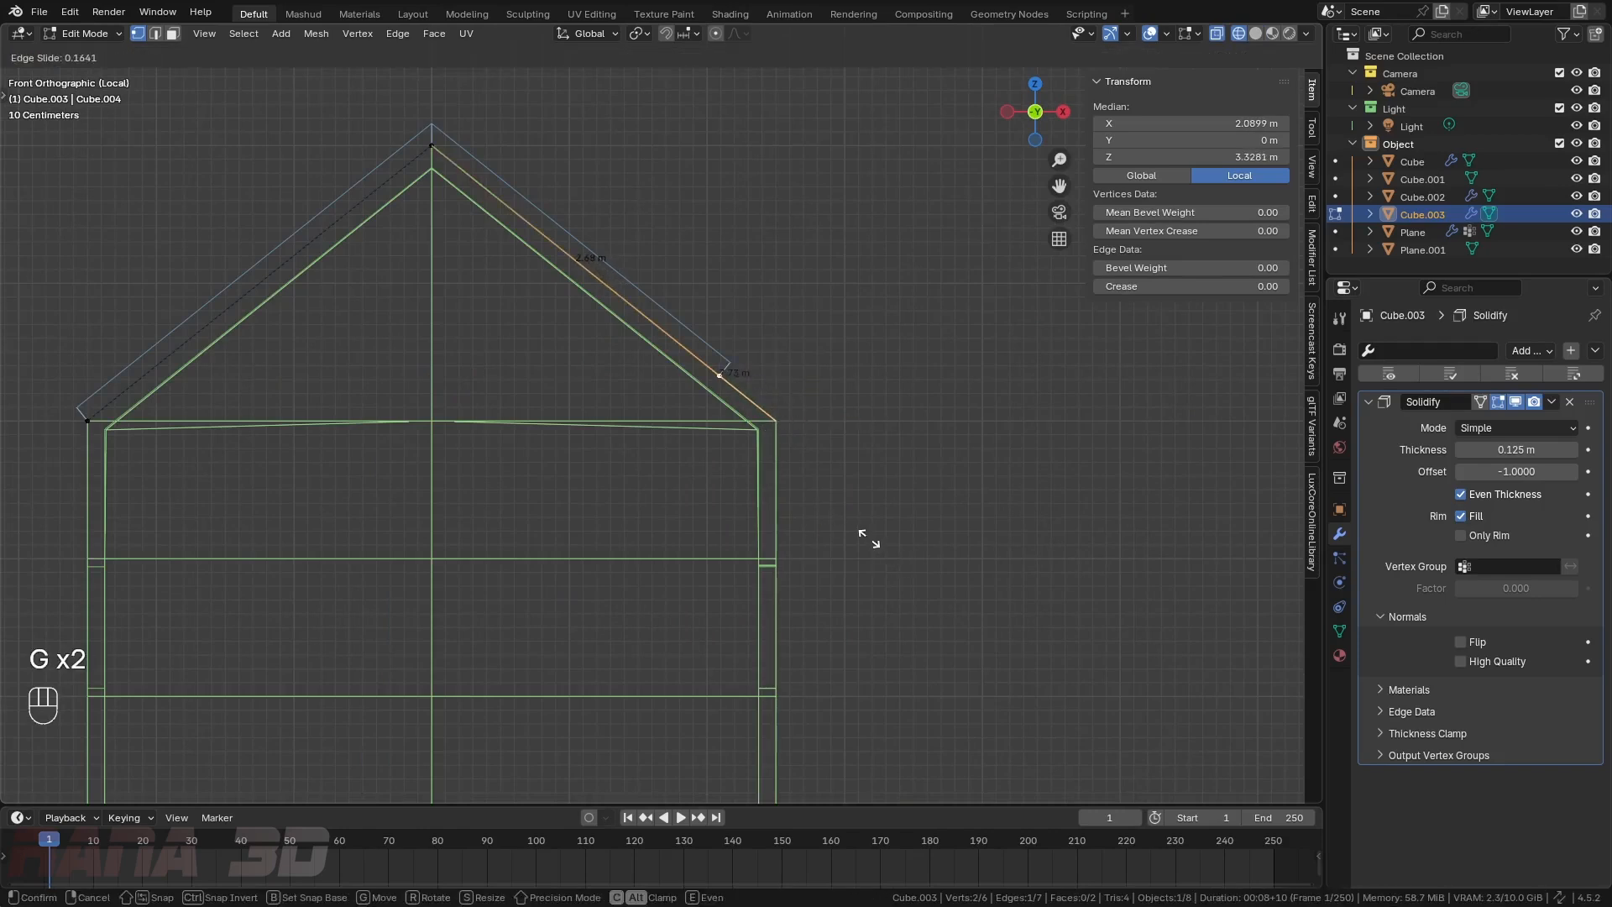
pyautogui.press('c')
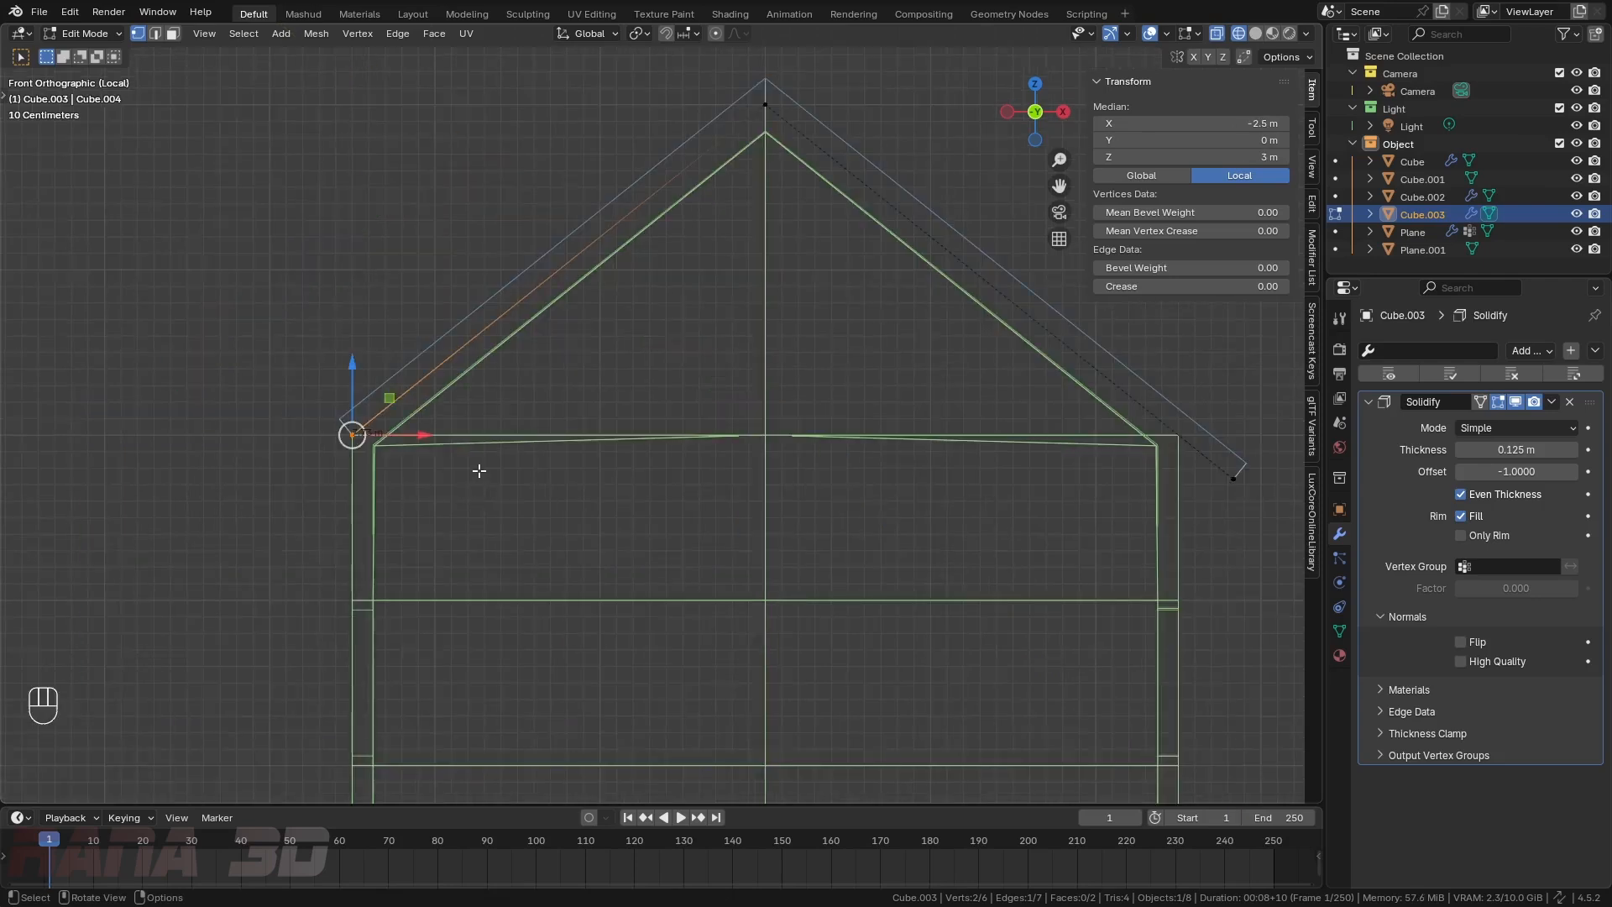
pyautogui.press('g')
pyautogui.press('g')
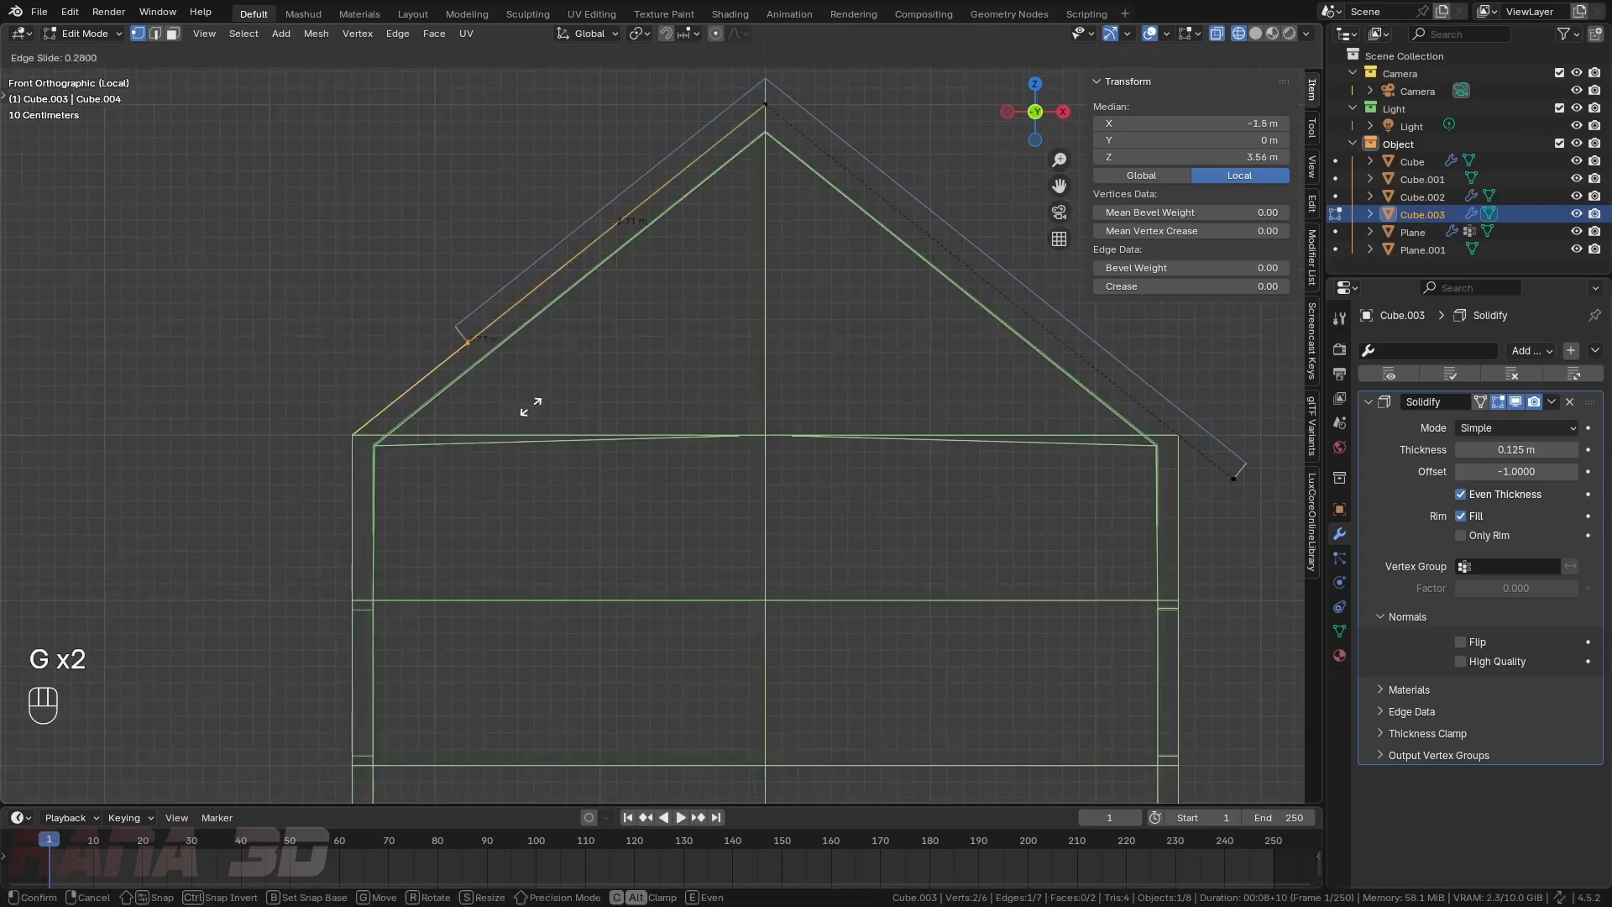
pyautogui.press('c')
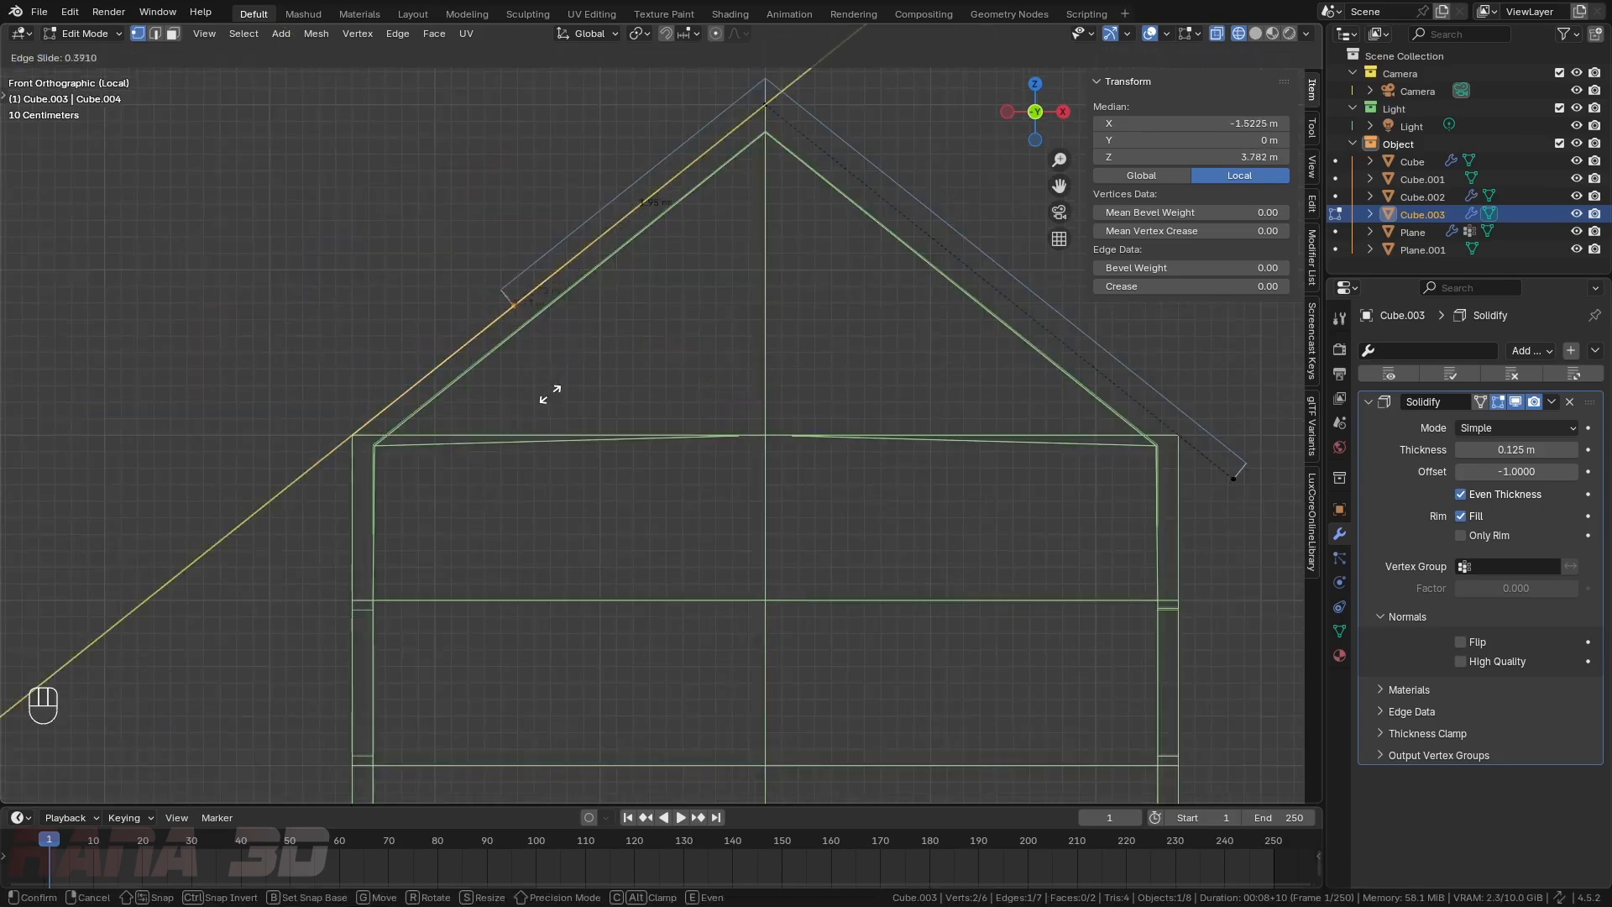
pyautogui.rightClick(472, 514)
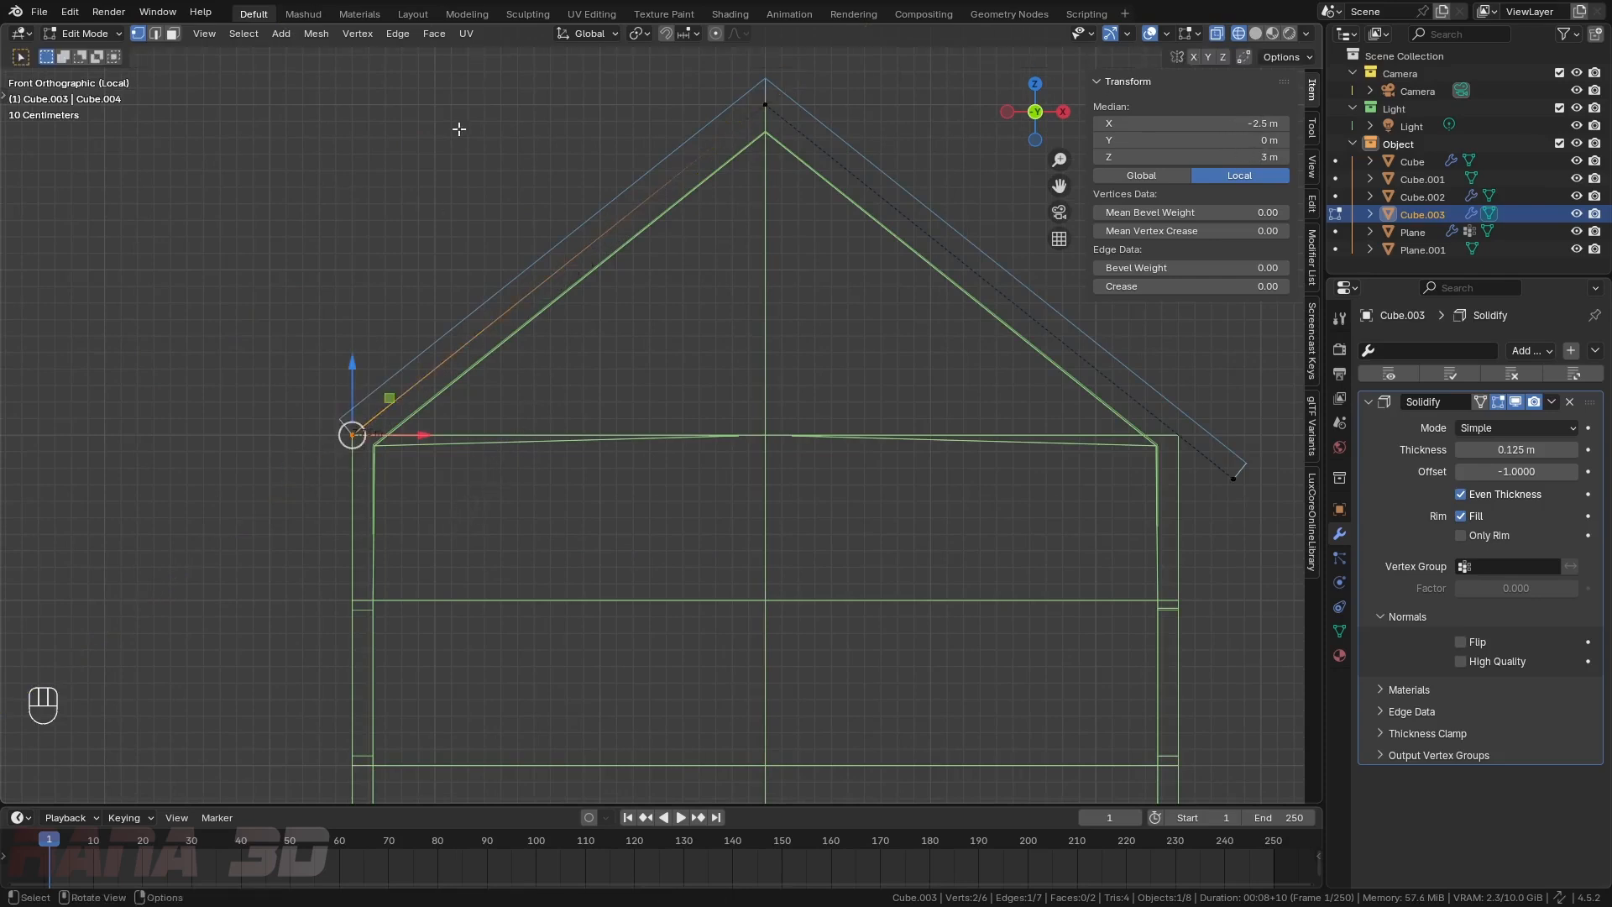
# - Extend the opposite eave edge past the wall along its slope using Normal orientation, then restore Global orientation
pyautogui.click(595, 35)
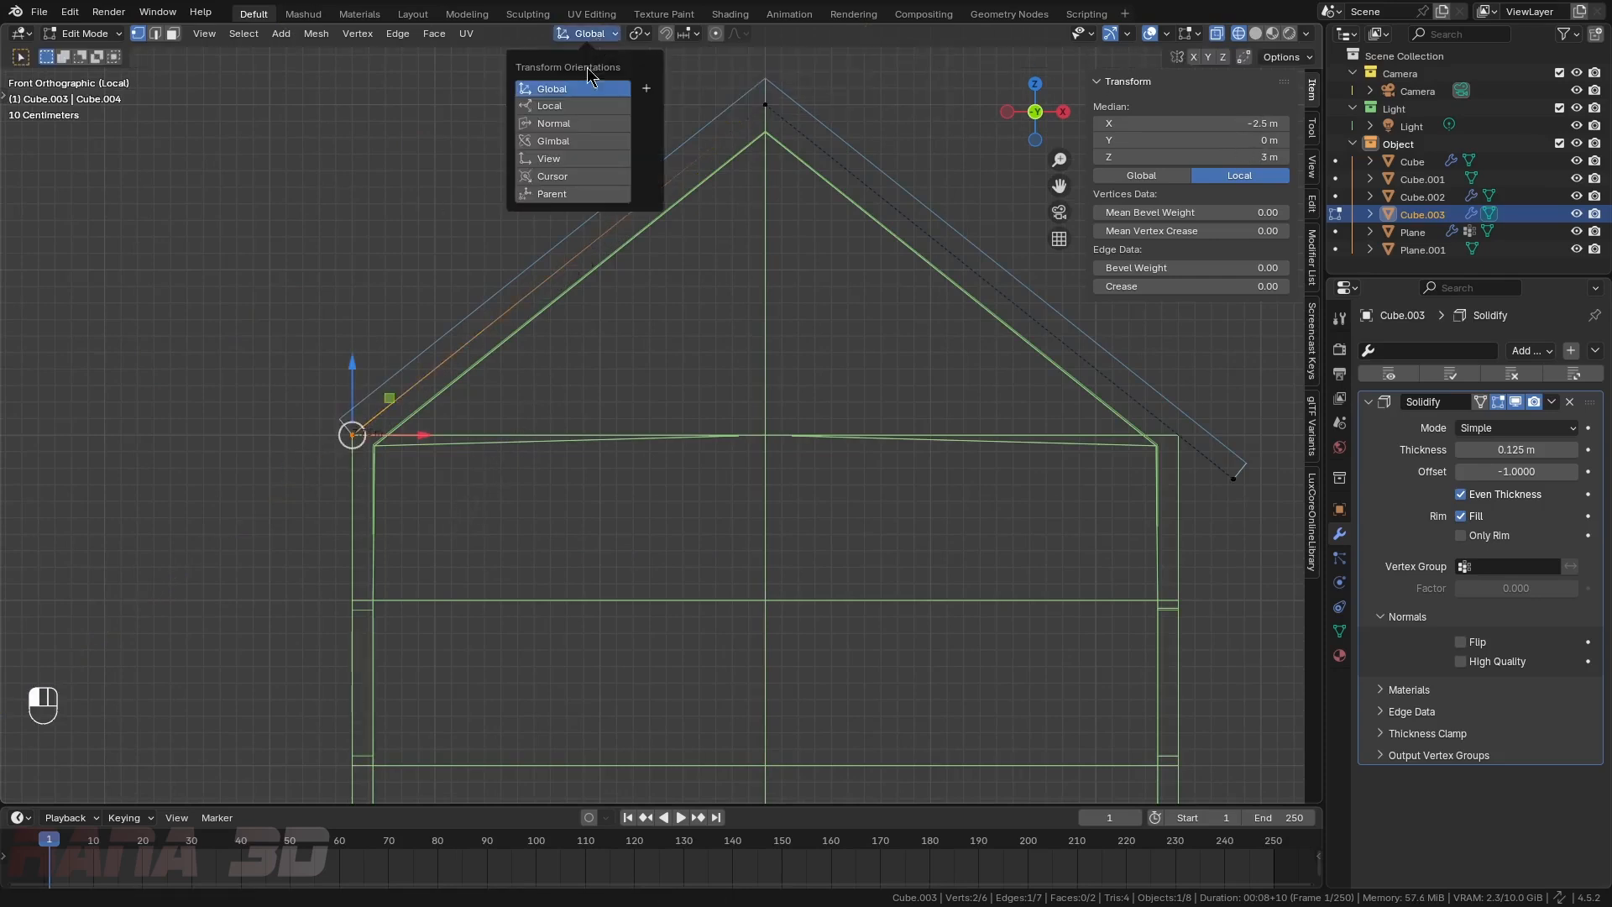
pyautogui.click(576, 123)
pyautogui.moveTo(417, 389); pyautogui.dragTo(371, 426)
pyautogui.click(601, 37)
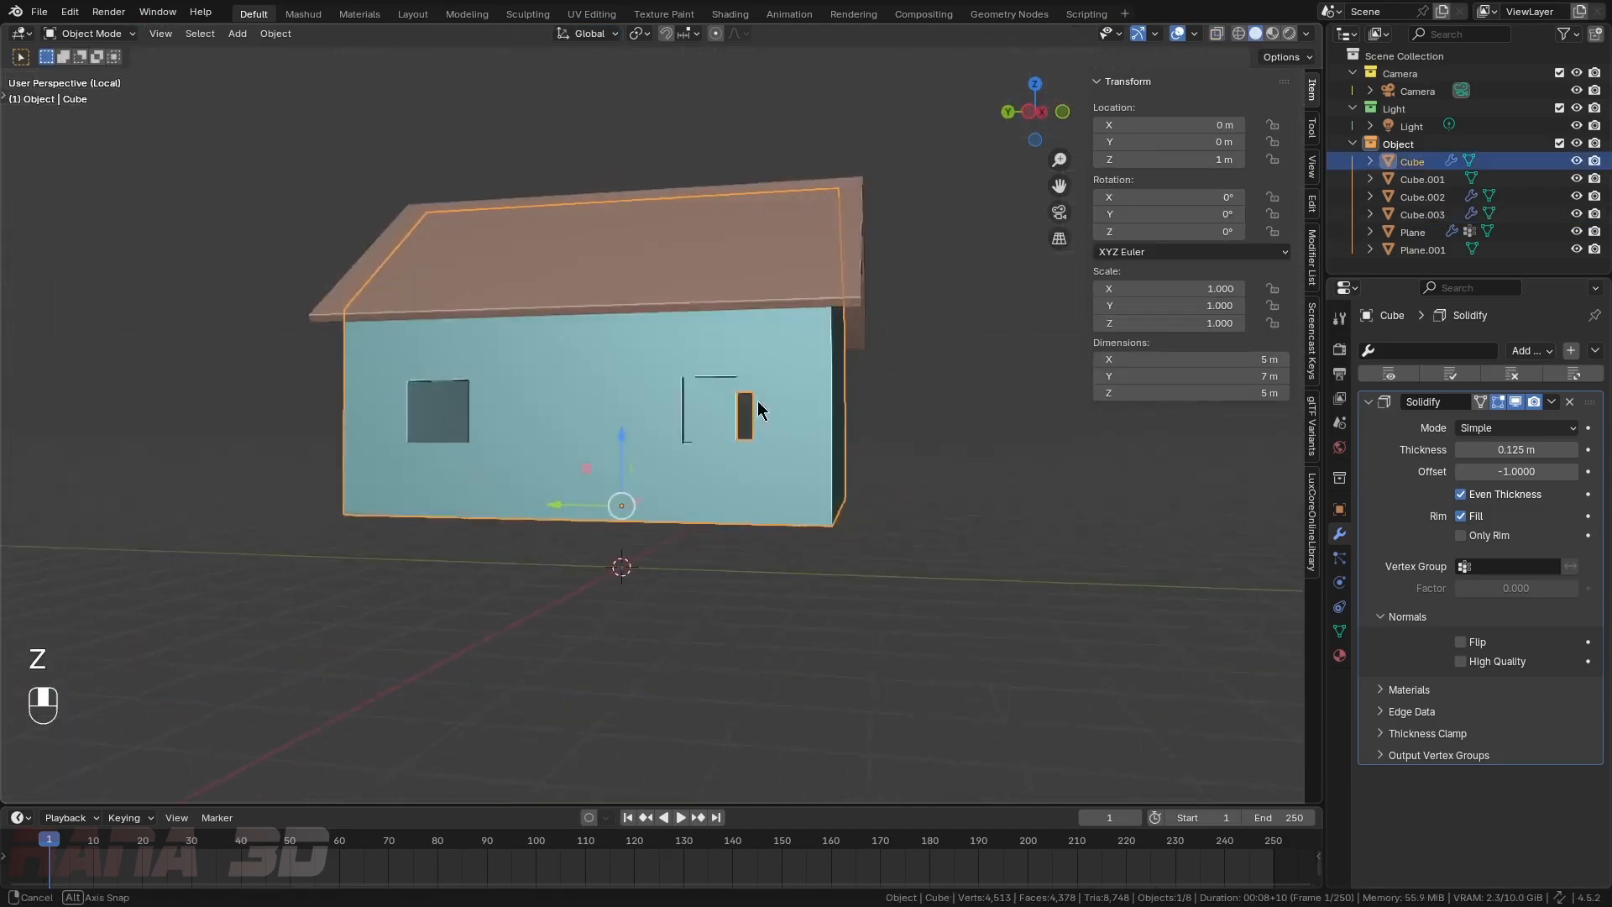
# - Exit local view to bring back the foundation and terrain around the house
pyautogui.moveTo(757, 401); pyautogui.dragTo(708, 497, button='middle')
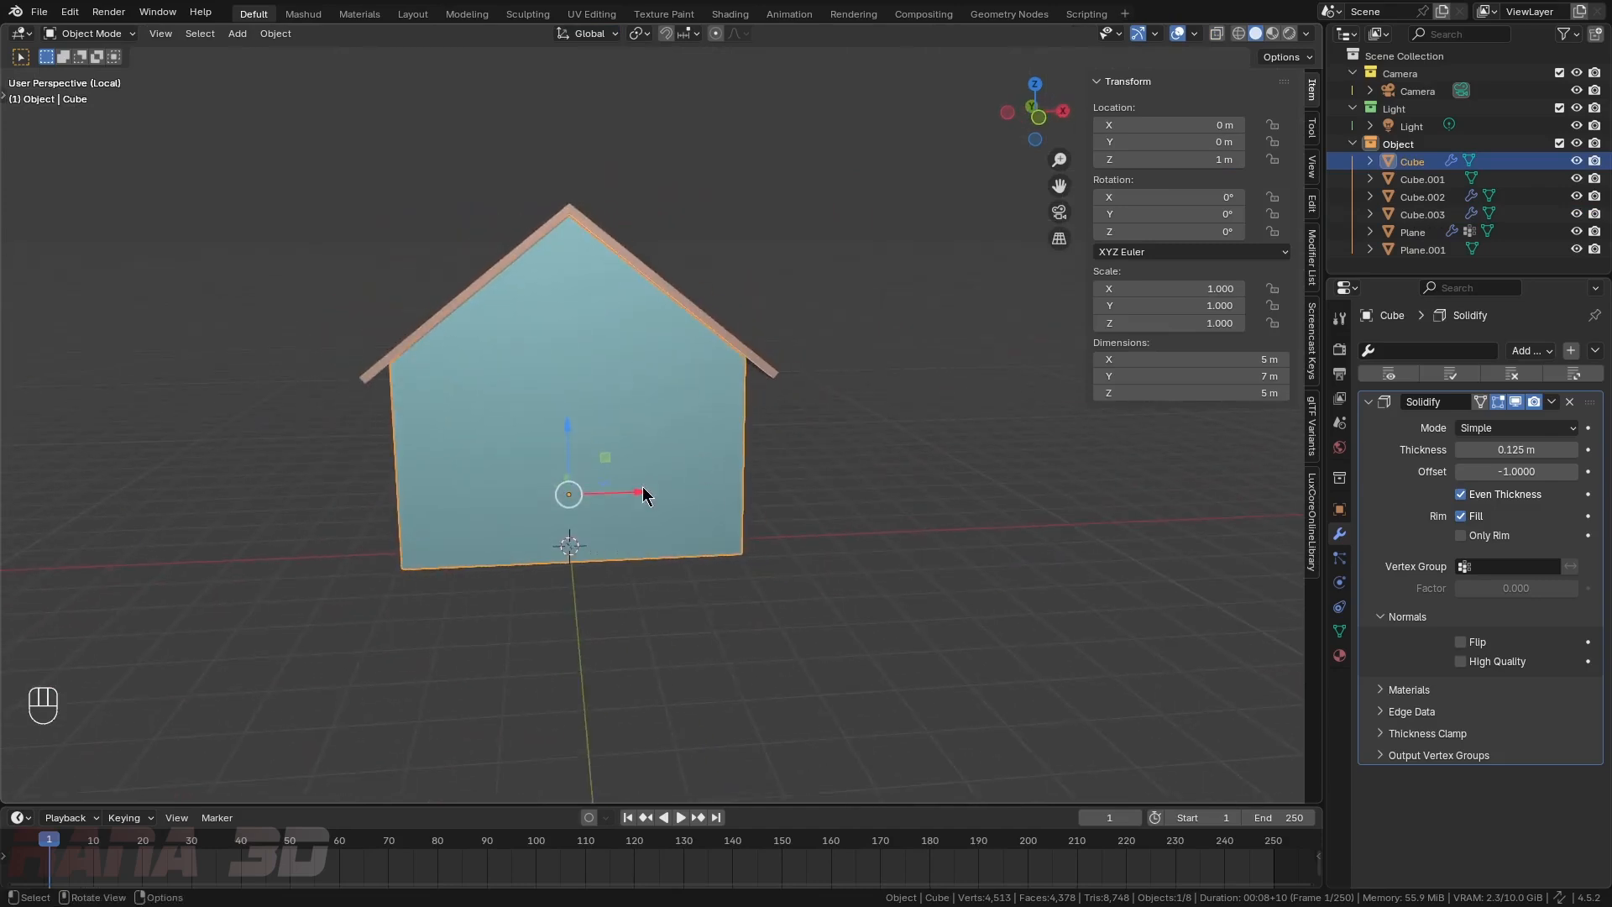
pyautogui.press('KP_Divide')
pyautogui.scroll(-6, 702, 431)
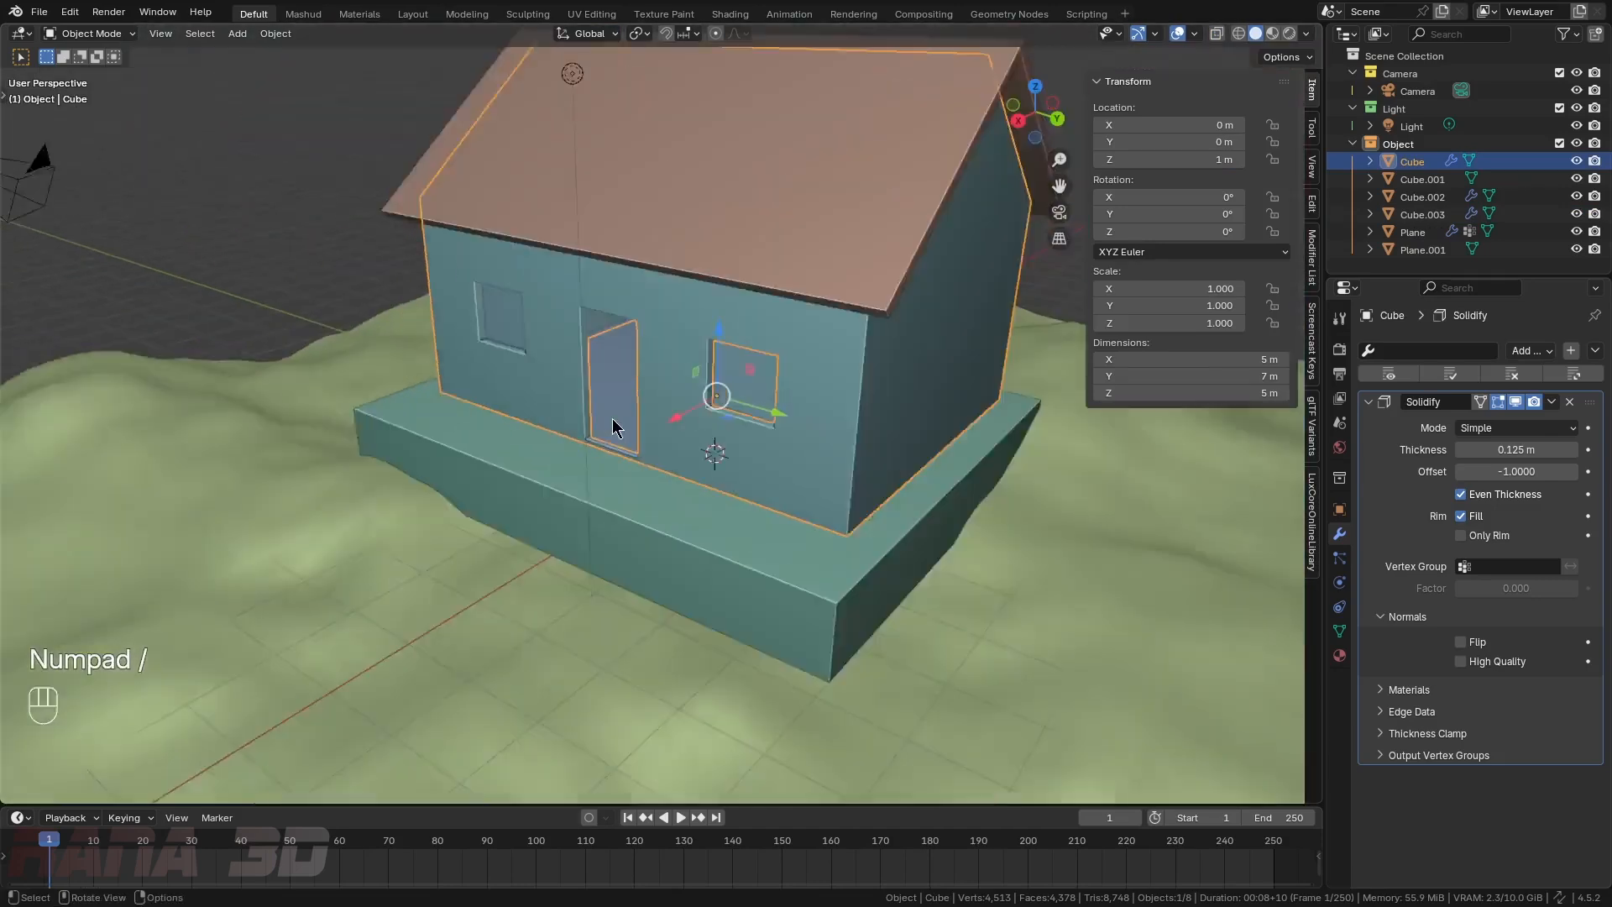
# - Create a new material named Glass on the window panes object
pyautogui.moveTo(612, 418); pyautogui.dragTo(739, 388, button='middle')
pyautogui.click(821, 303)
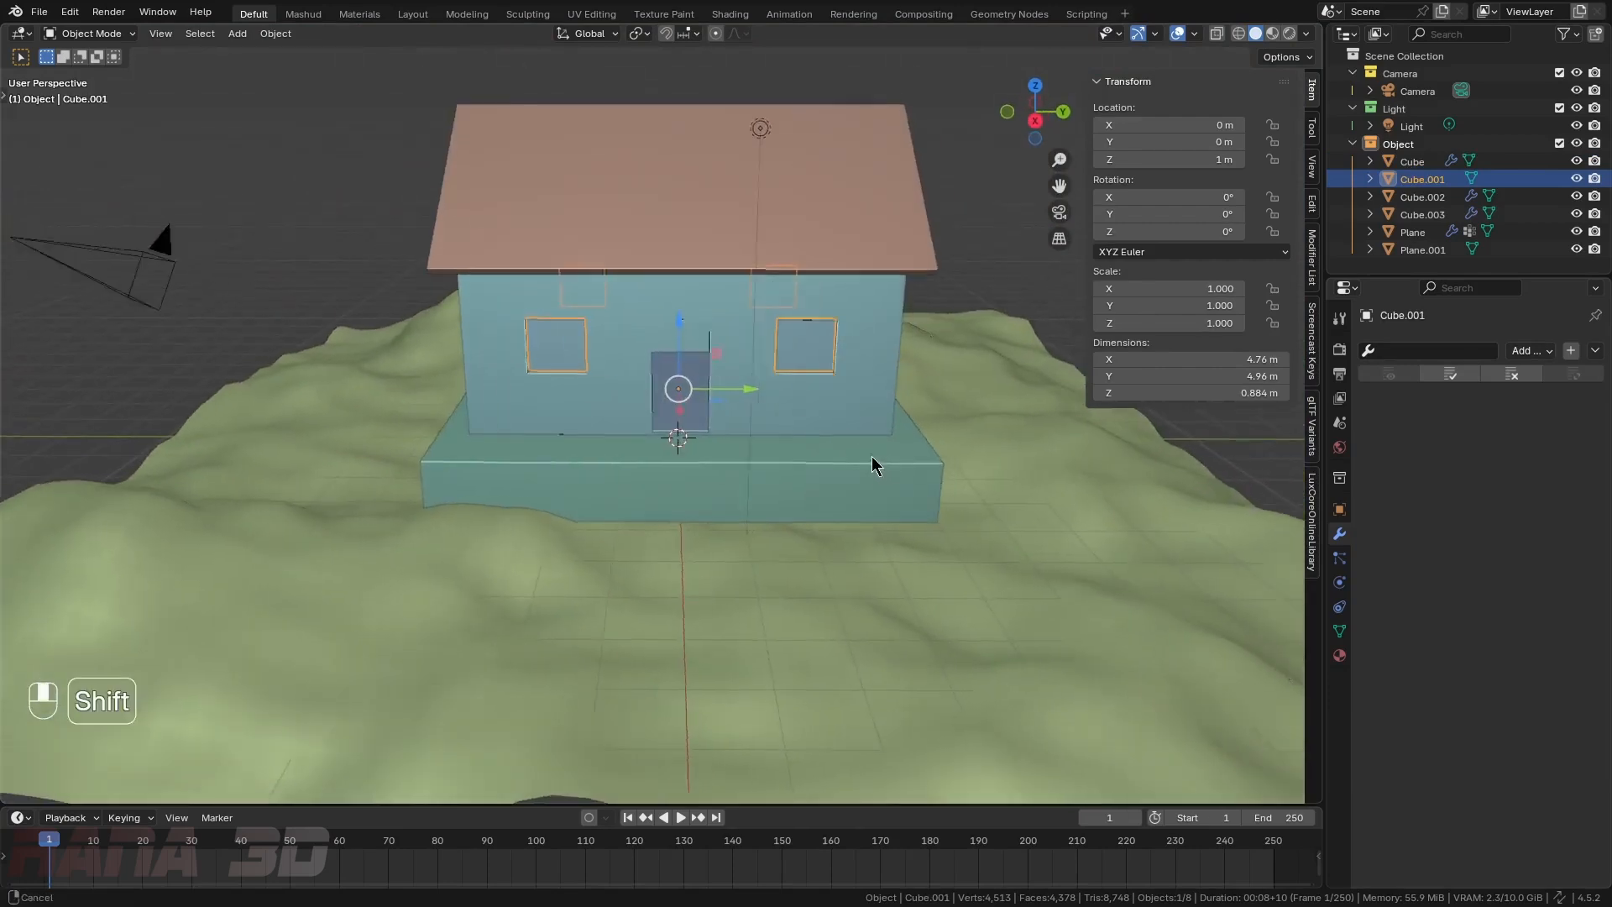
pyautogui.keyDown('shift'); pyautogui.moveTo(874, 464); pyautogui.dragTo(771, 440, button='middle'); pyautogui.keyUp('shift')
pyautogui.click(1339, 655)
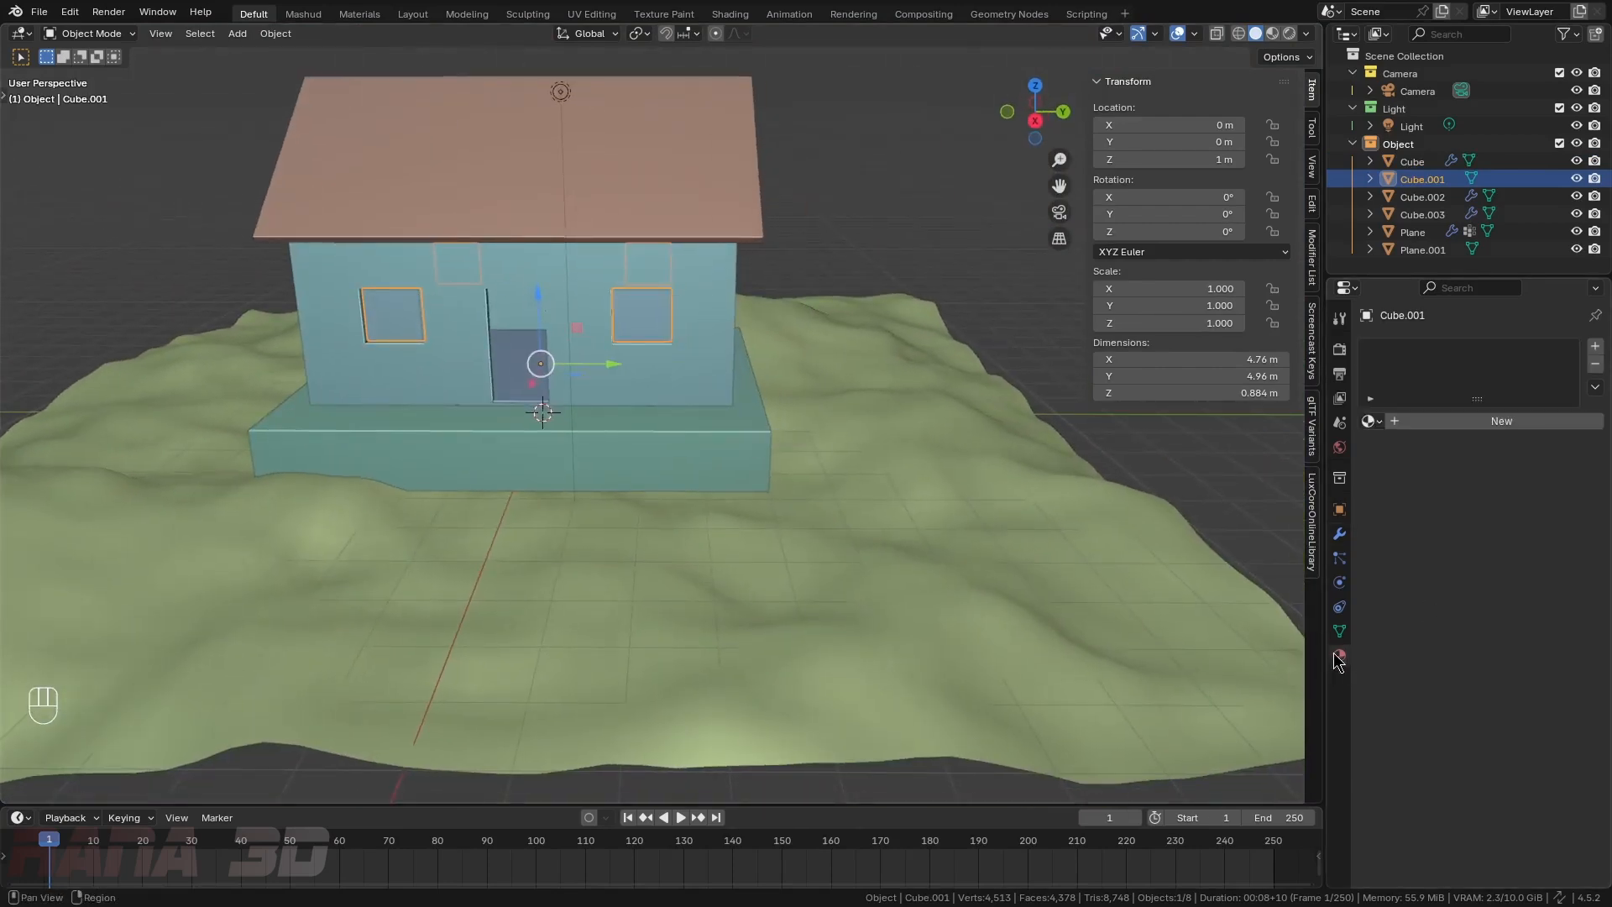
pyautogui.click(1427, 422)
pyautogui.click(1459, 422)
pyautogui.press('shift')
pyautogui.write('G')
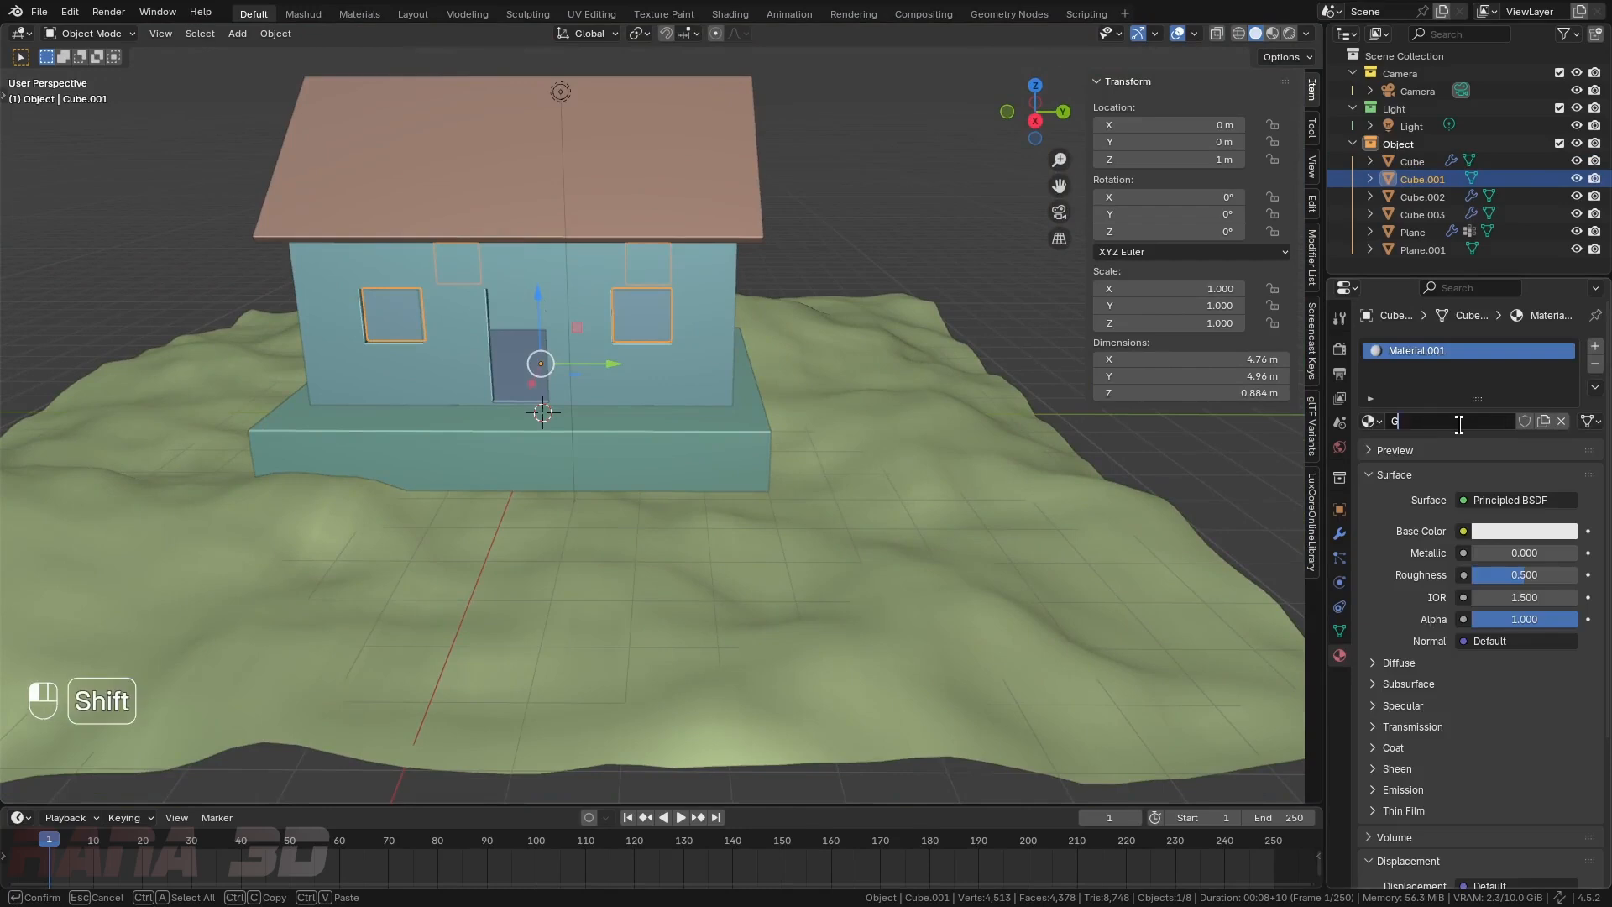
pyautogui.write('lass')
pyautogui.press('Return')
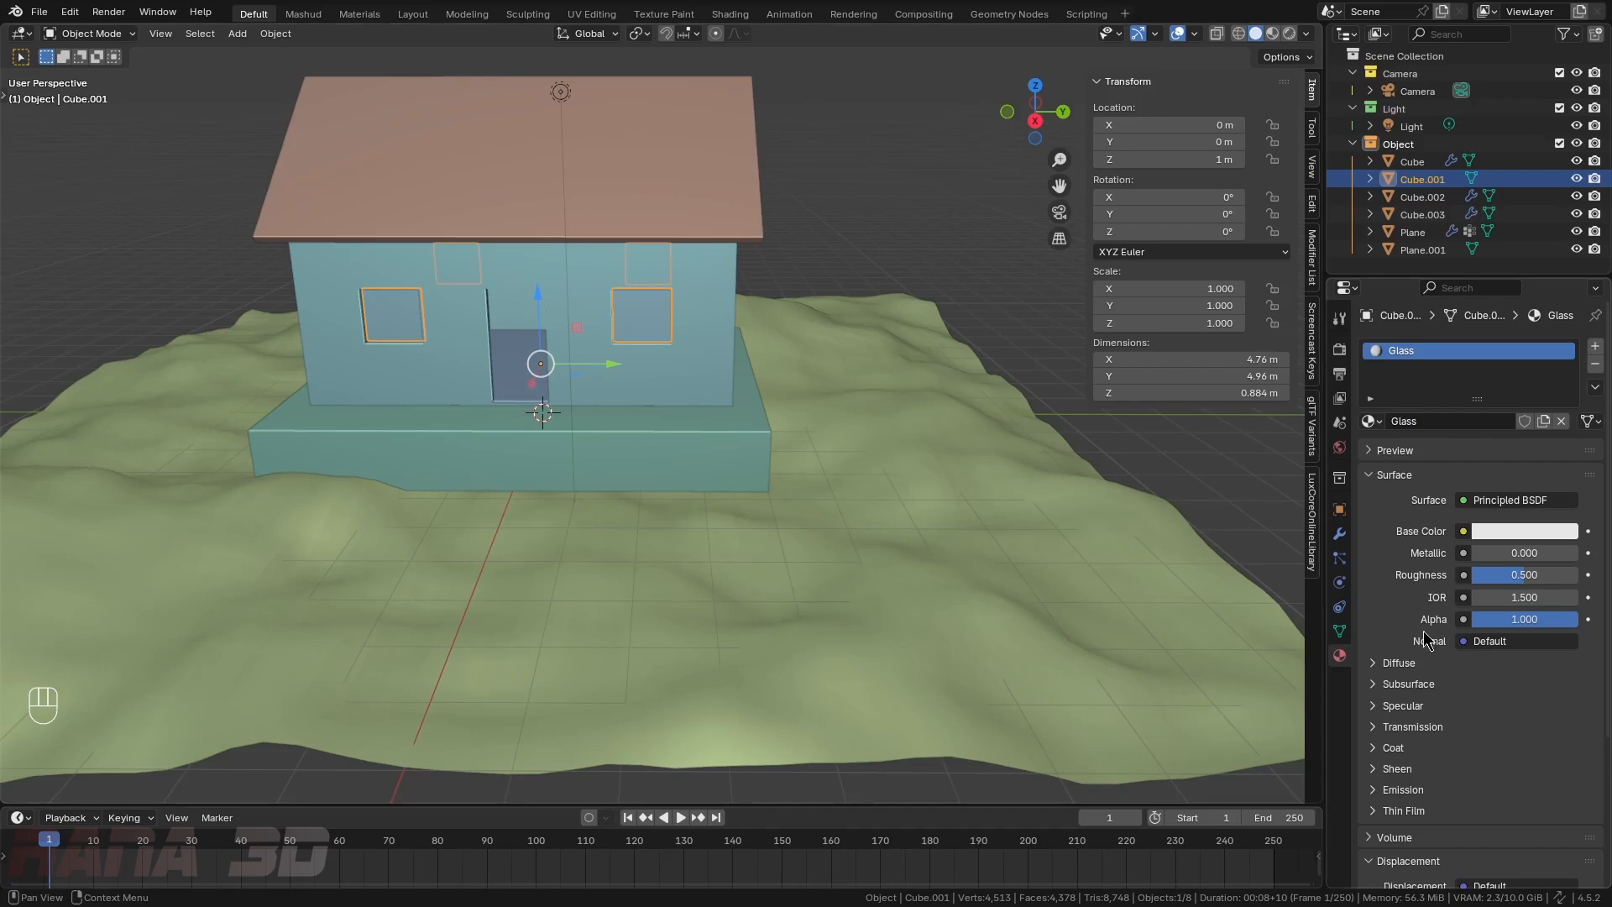
# - Set the Glass material's roughness to 0, transmission weight to 1 and IOR to 1.333
pyautogui.moveTo(1523, 578); pyautogui.dragTo(1475, 583)
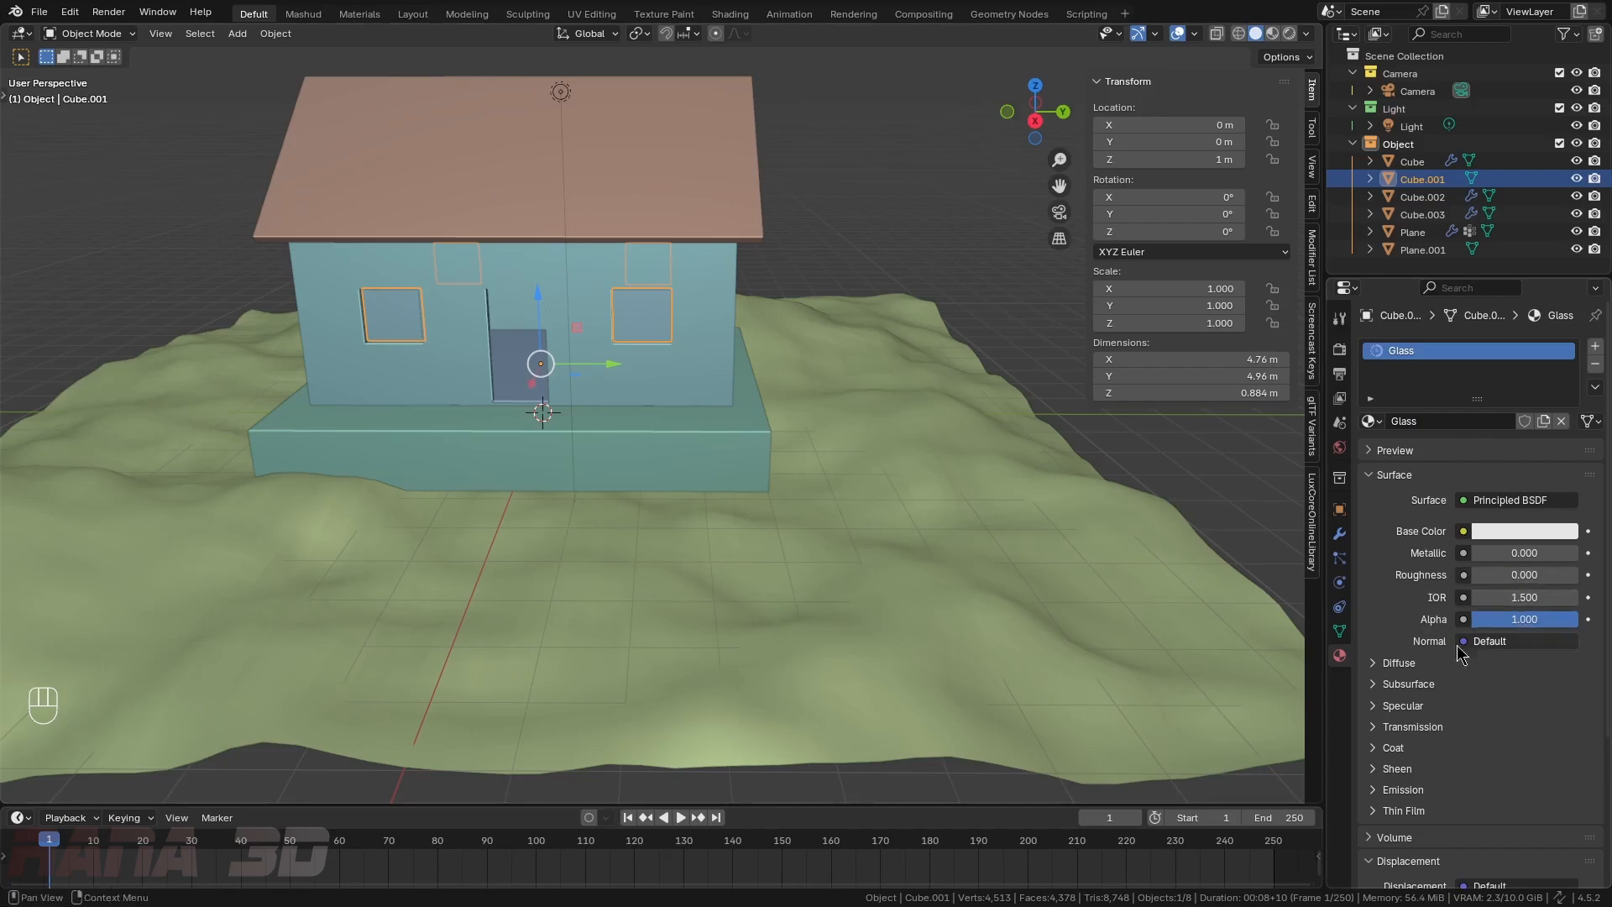
pyautogui.scroll(-1, 1418, 780)
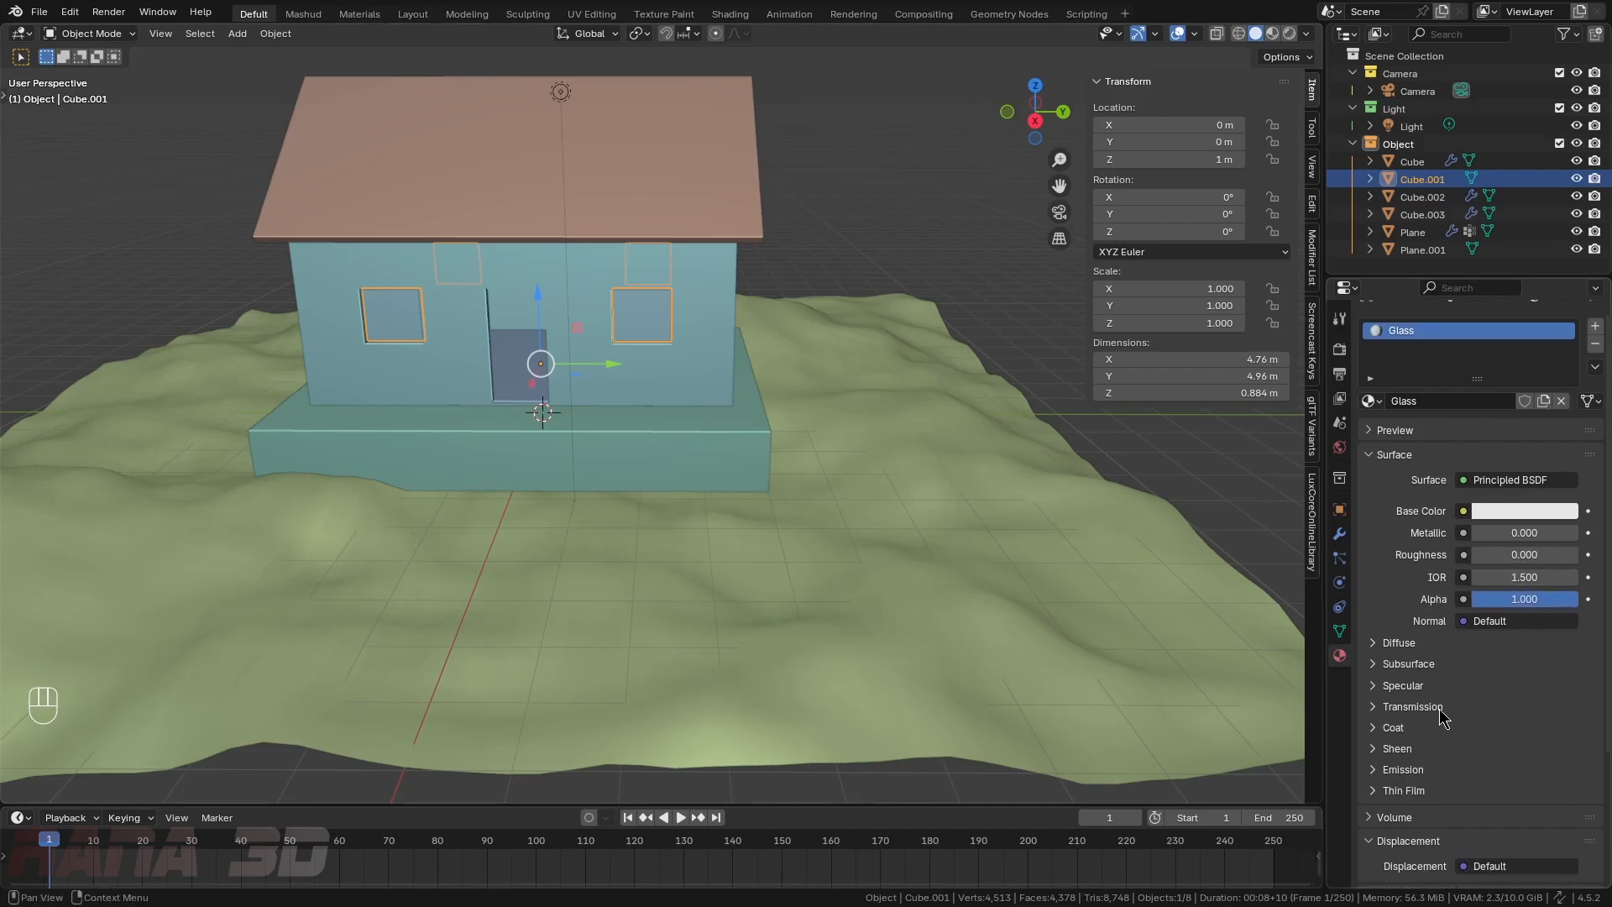
pyautogui.click(1441, 709)
pyautogui.moveTo(1536, 731); pyautogui.dragTo(1589, 739)
pyautogui.click(1535, 579)
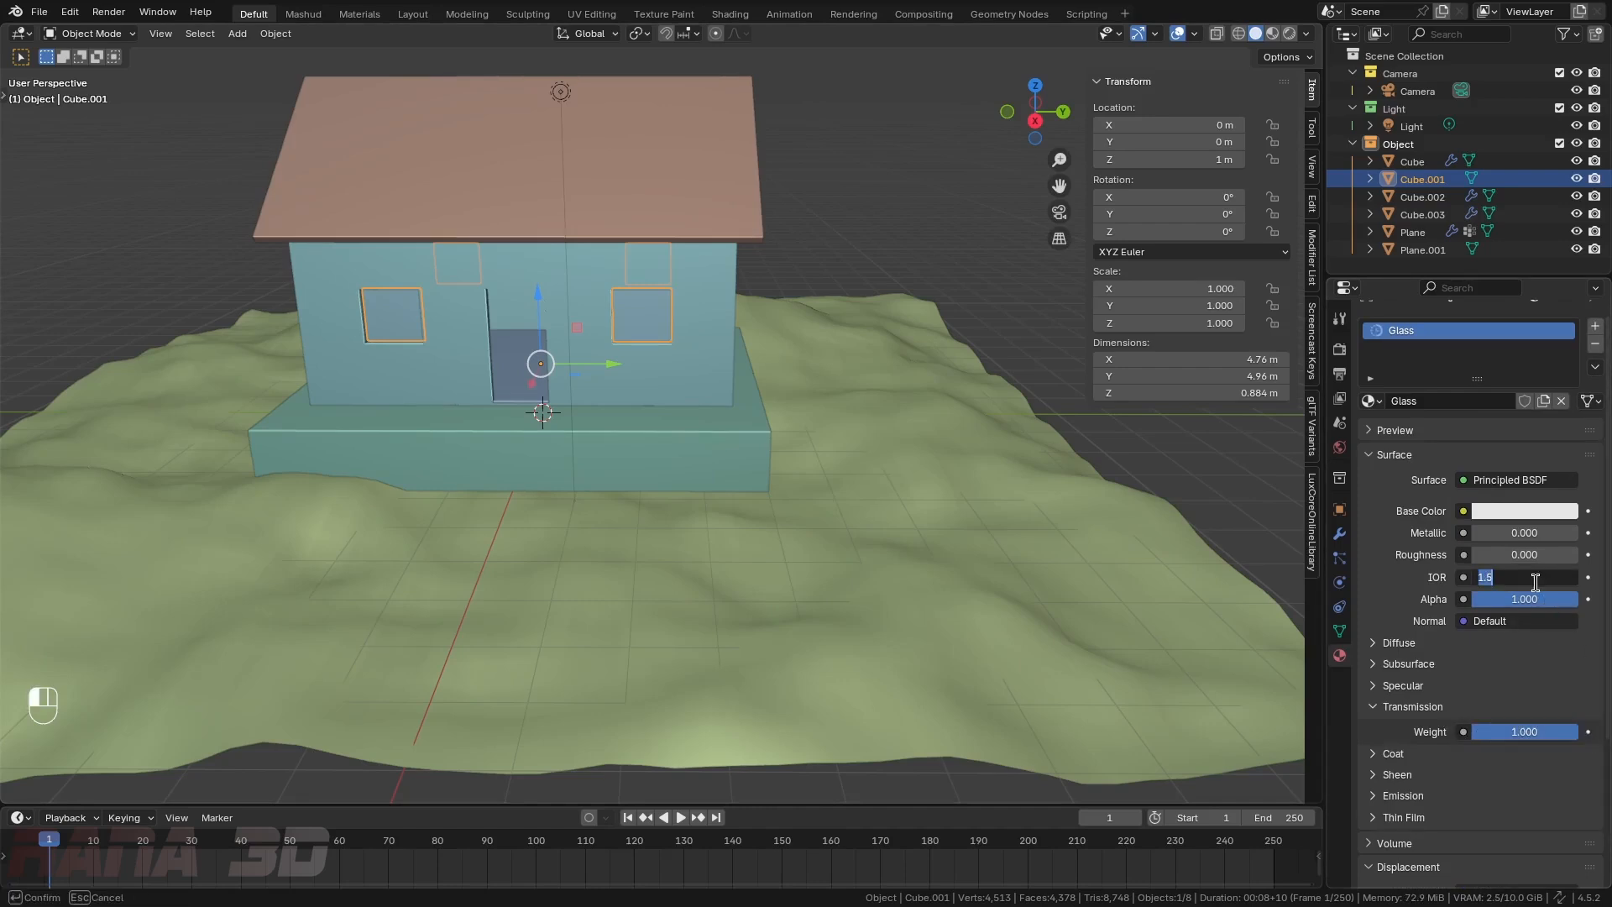
pyautogui.write('1.333')
pyautogui.press('Return')
# - Assign the existing Material to the roof, rename it Roof and give it an orange base color
pyautogui.click(743, 234)
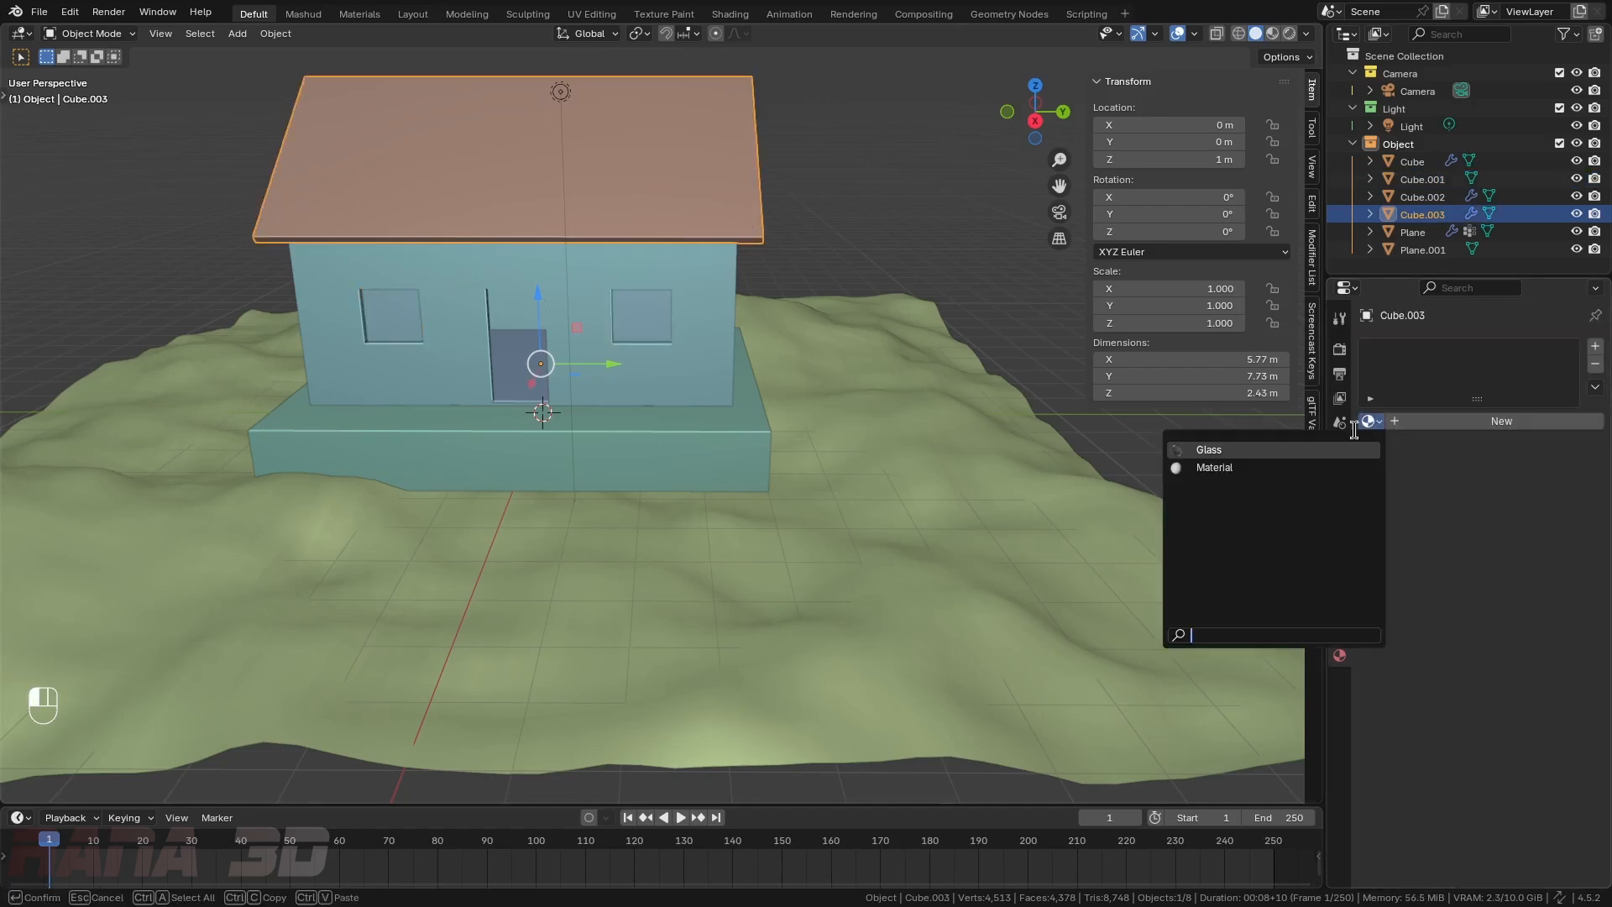
pyautogui.click(1214, 468)
pyautogui.click(1418, 422)
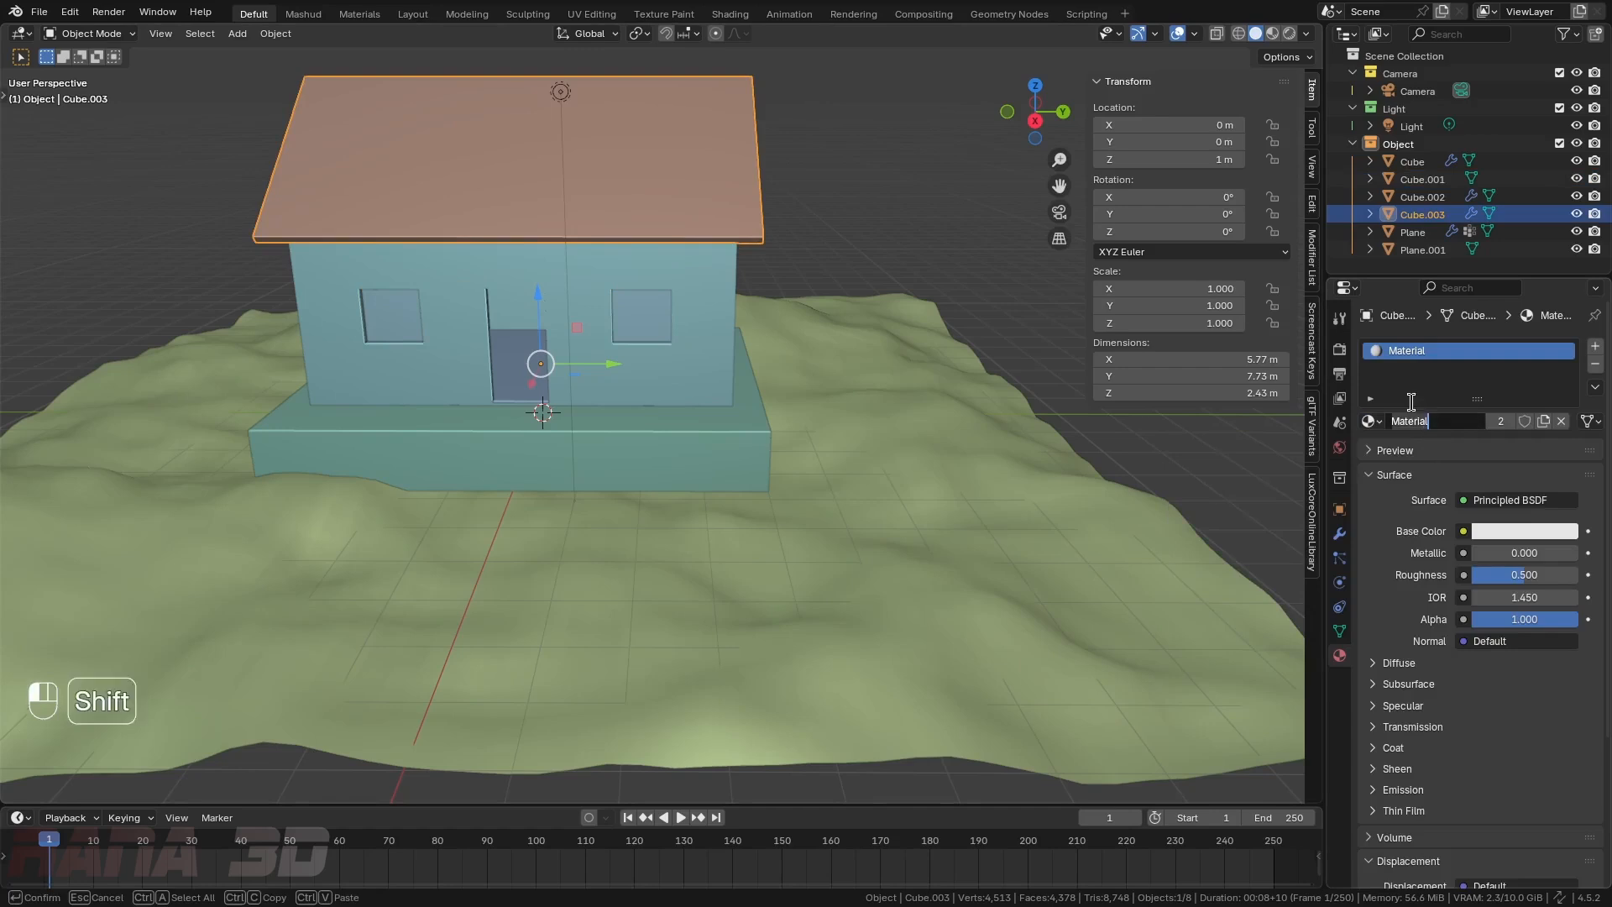
pyautogui.write('Roof')
pyautogui.press('Return')
pyautogui.click(1524, 529)
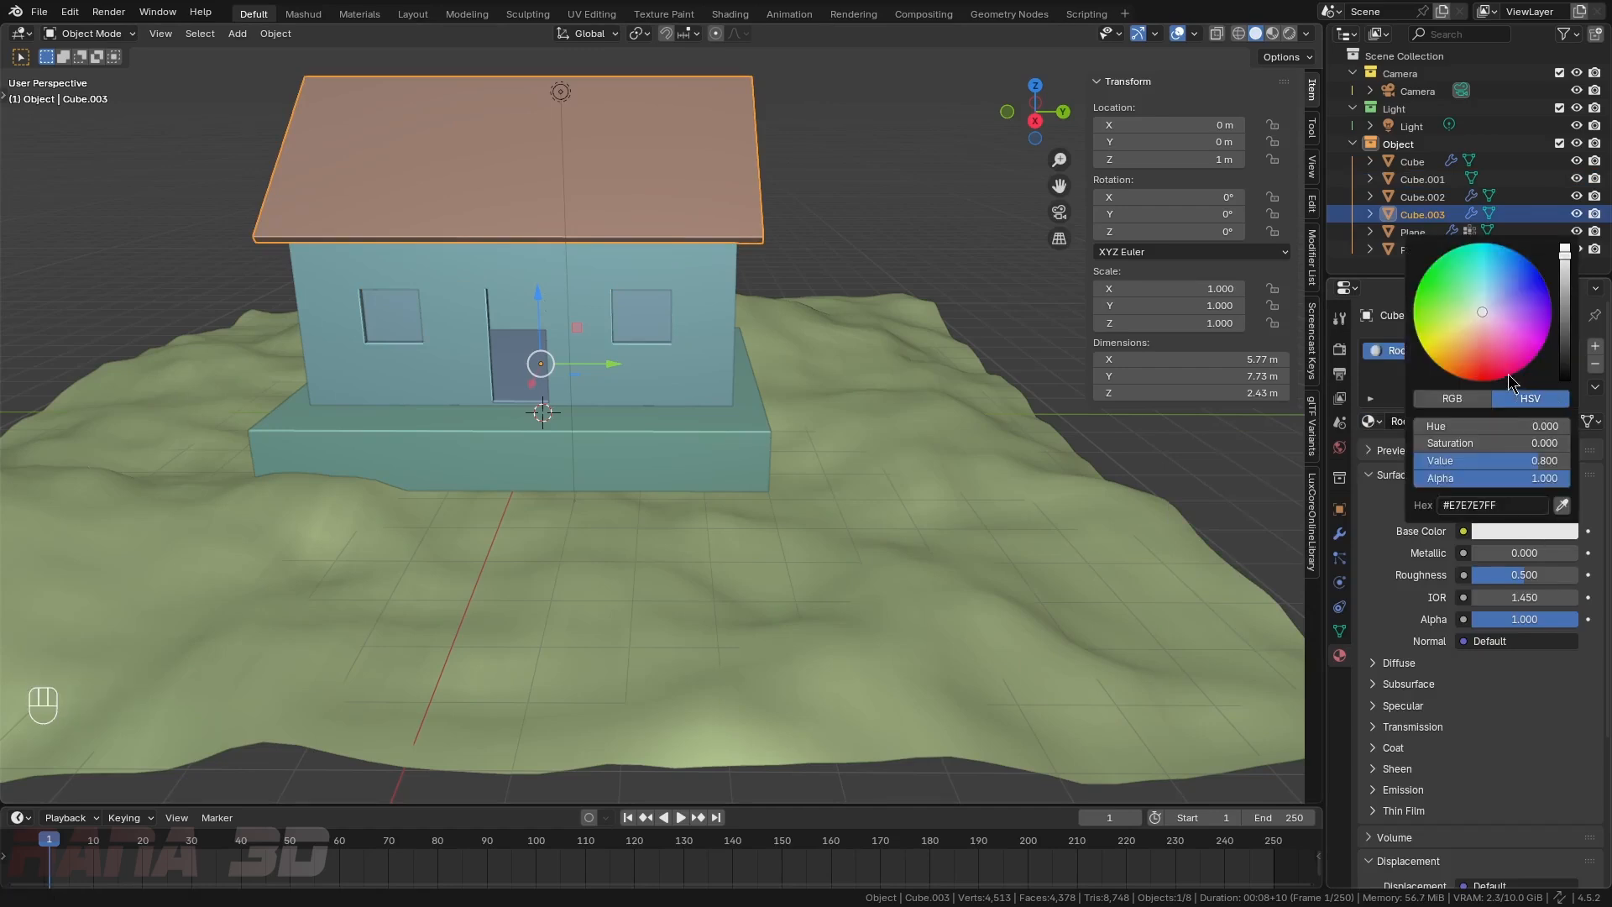
pyautogui.moveTo(1507, 374); pyautogui.dragTo(1453, 349)
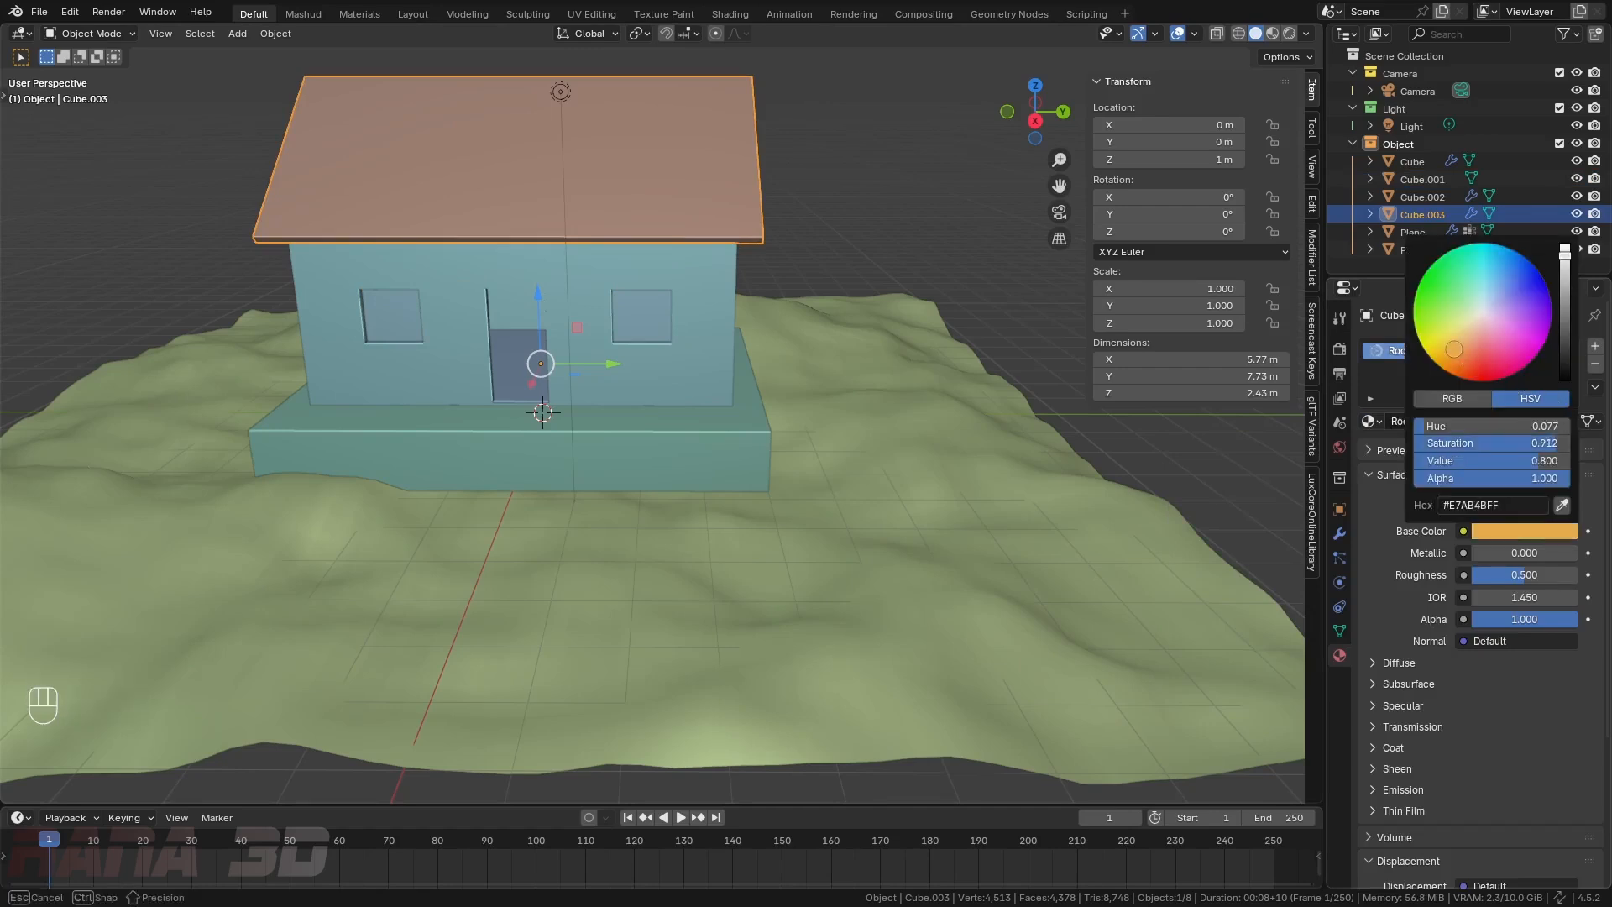
# - Create a new material named Brick on the house walls
pyautogui.click(702, 324)
pyautogui.moveTo(615, 324); pyautogui.dragTo(600, 284, button='middle')
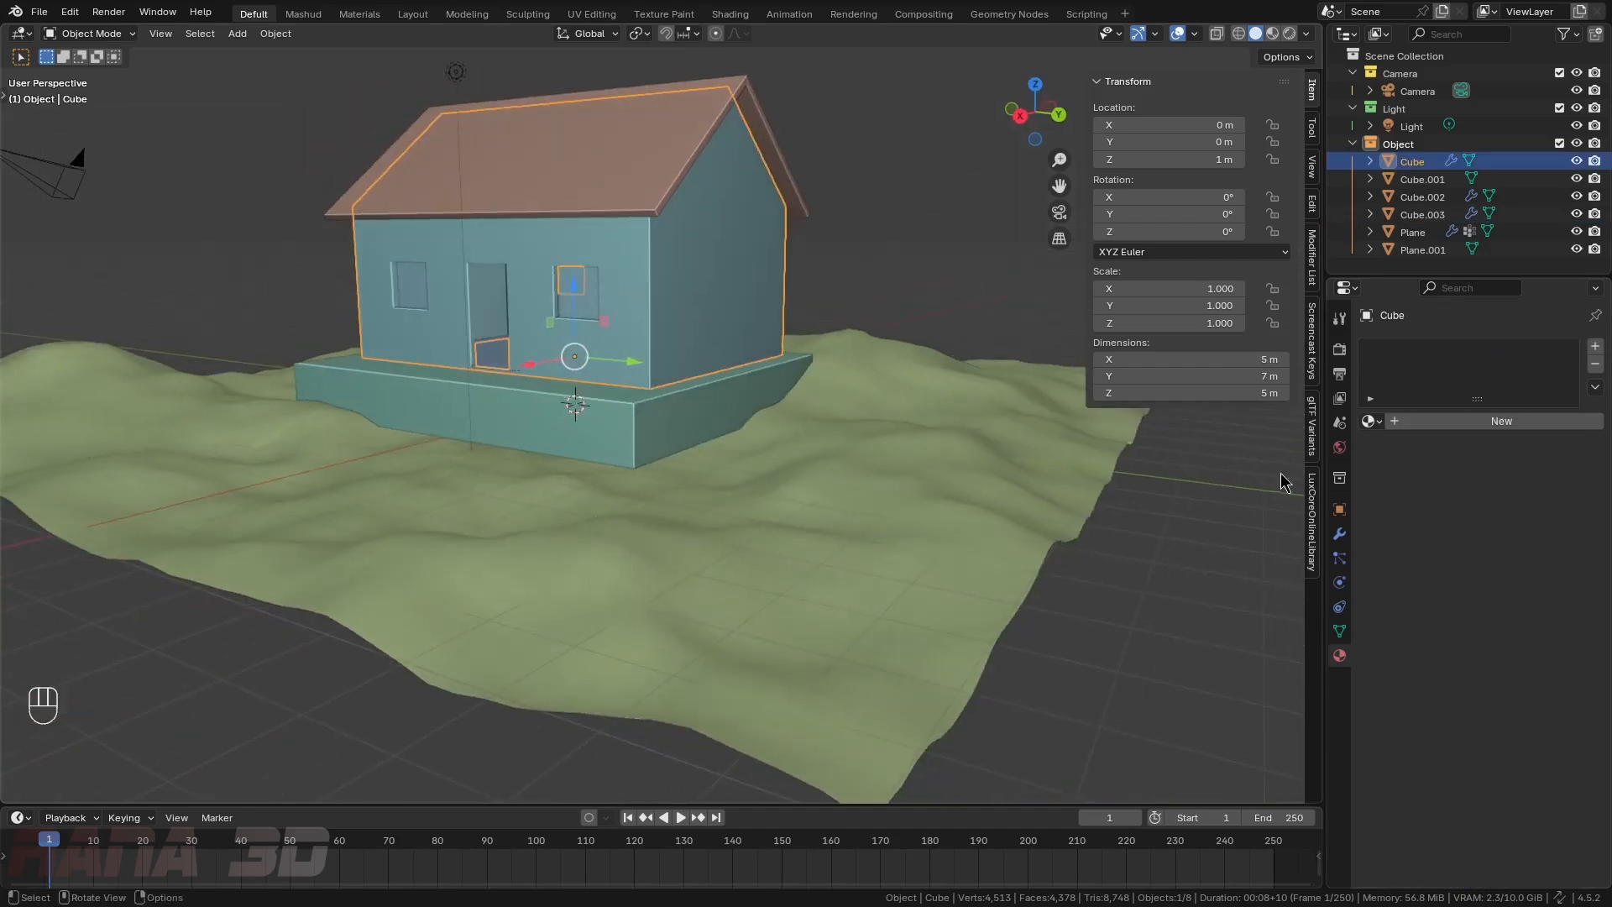
pyautogui.click(1491, 421)
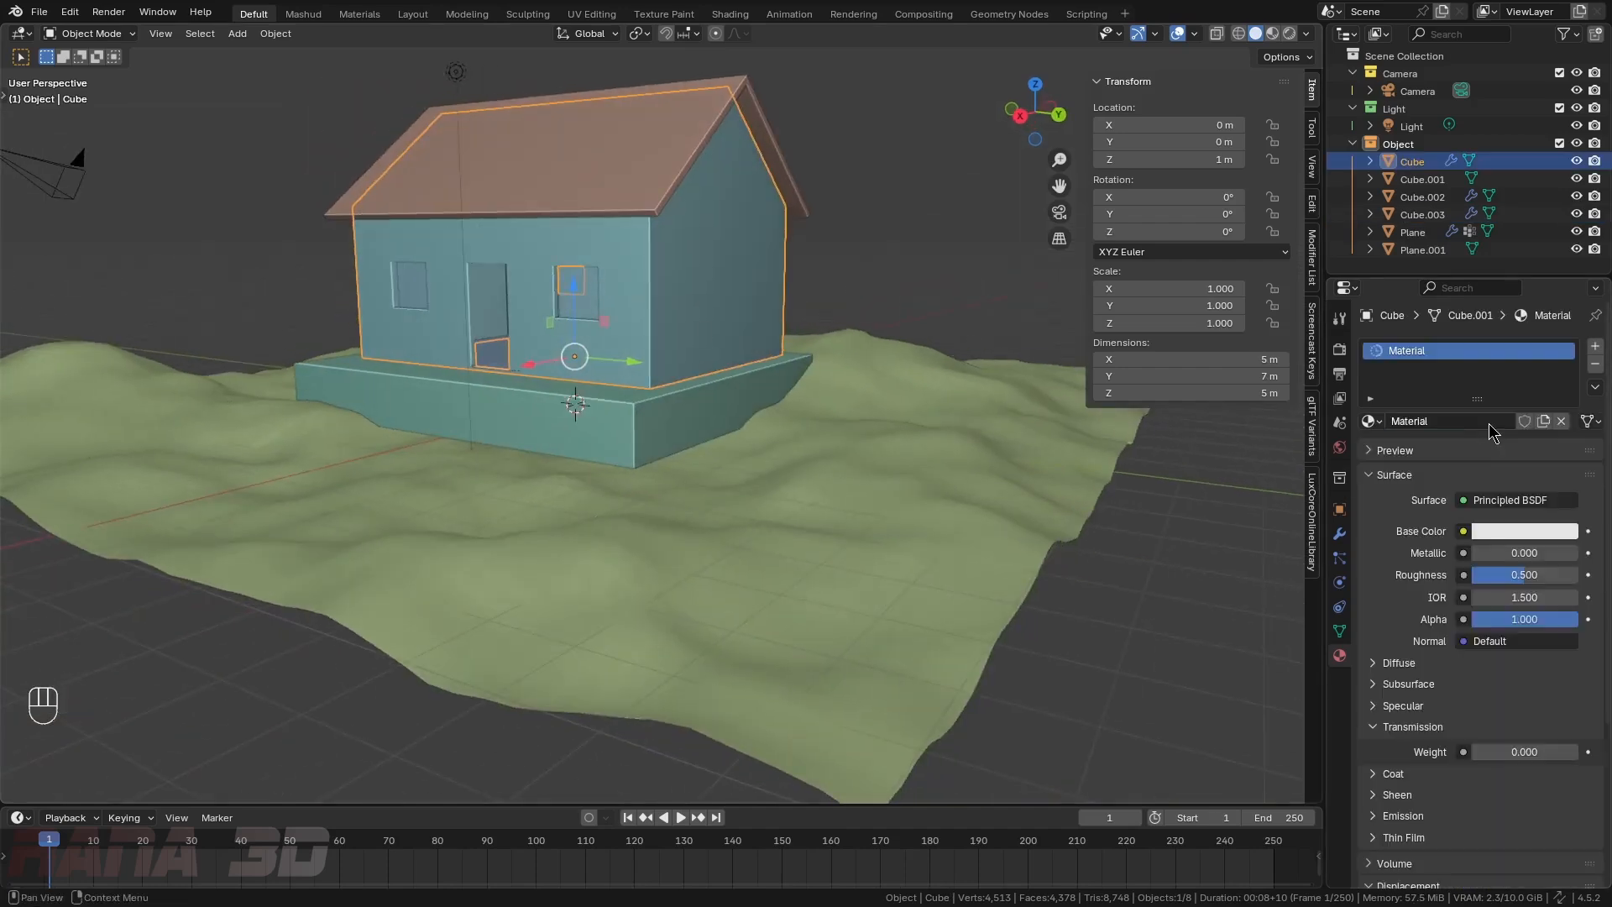
# - Create a material named Ground on the foundation and darken its base color
pyautogui.click(558, 421)
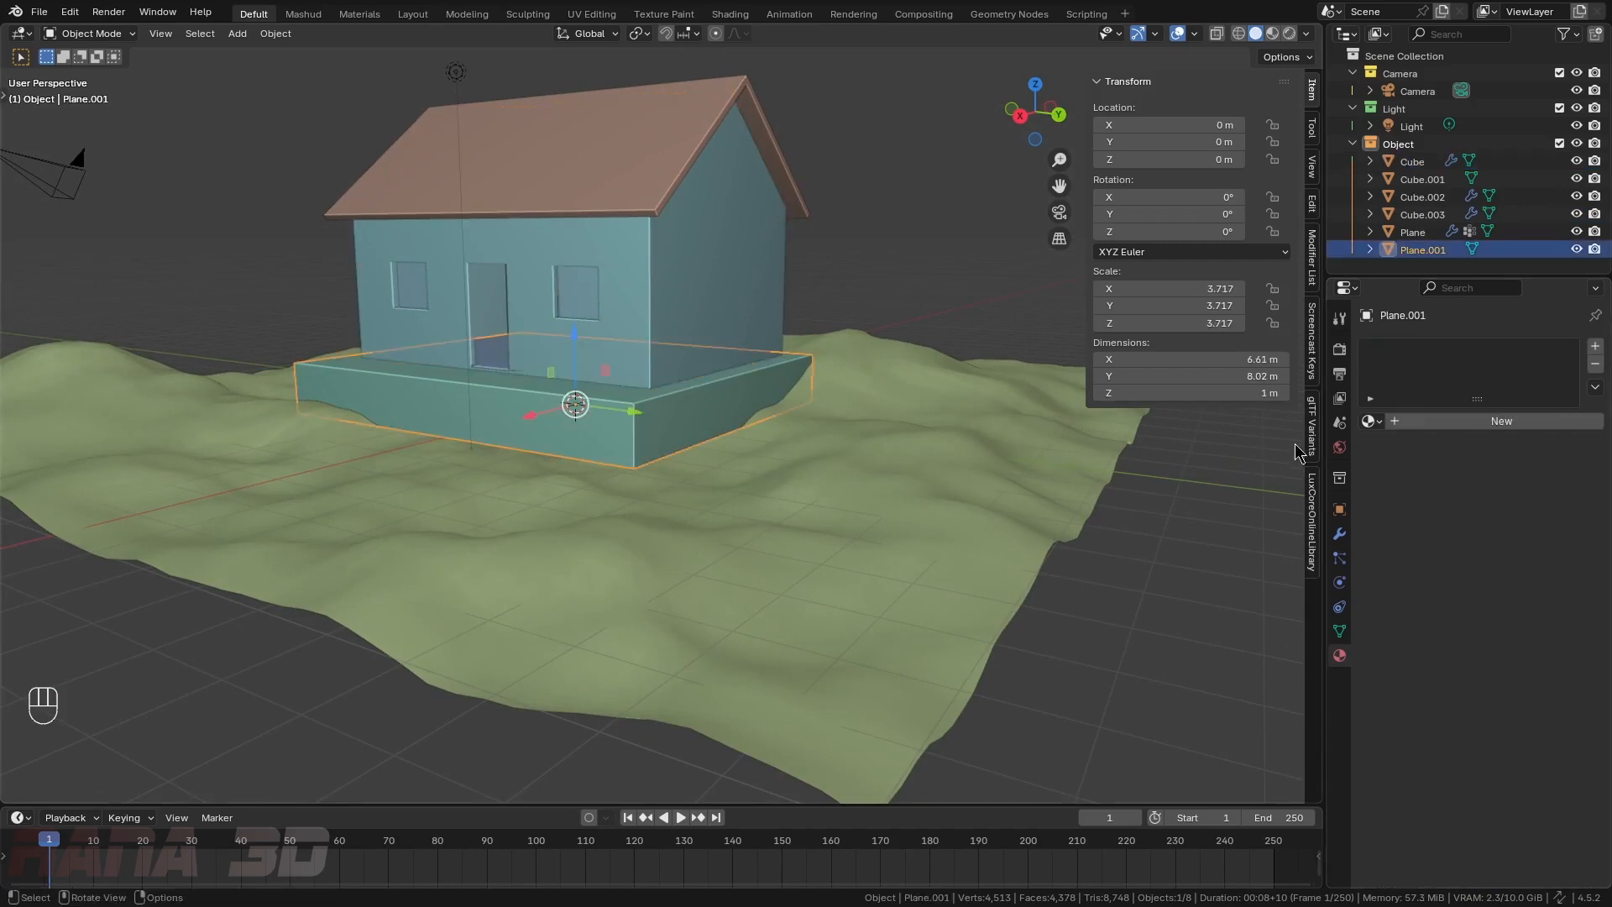
pyautogui.click(1465, 422)
pyautogui.doubleClick(1457, 420)
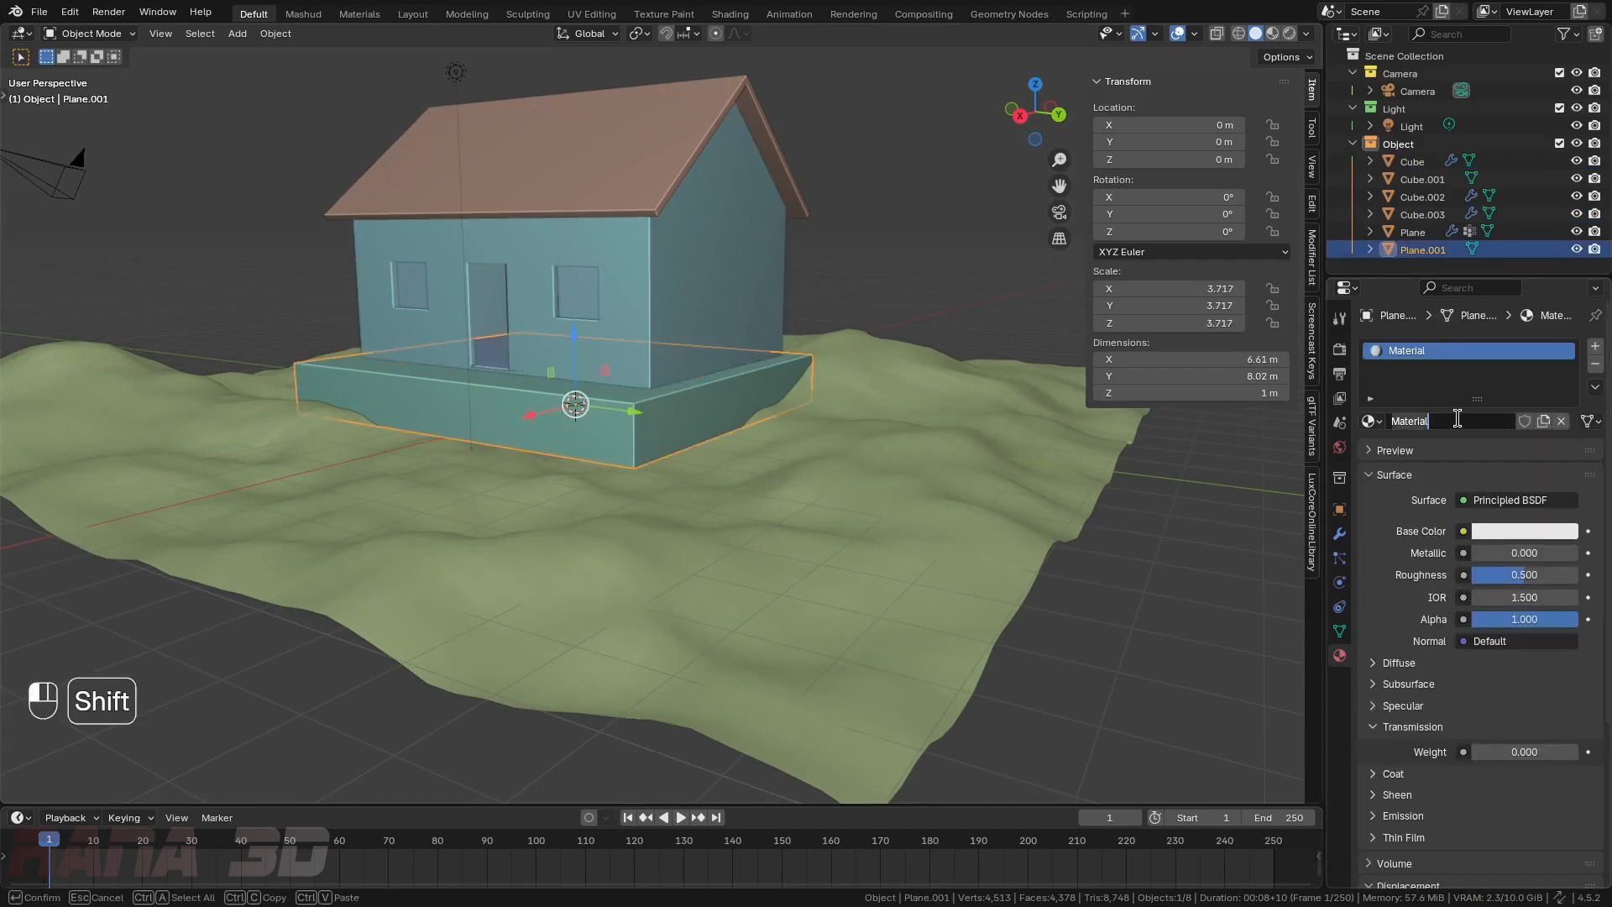
pyautogui.write('Ground')
pyautogui.press('Return')
pyautogui.click(1538, 531)
pyautogui.moveTo(1569, 323); pyautogui.dragTo(1569, 366)
# - Create a new material on the terrain and rename it
pyautogui.scroll(-3, 729, 303)
pyautogui.moveTo(729, 304); pyautogui.dragTo(737, 329, button='middle')
pyautogui.scroll(1, 605, 436)
pyautogui.click(571, 474)
pyautogui.moveTo(877, 531); pyautogui.dragTo(929, 538, button='middle')
pyautogui.click(1516, 420)
pyautogui.doubleClick(1450, 420)
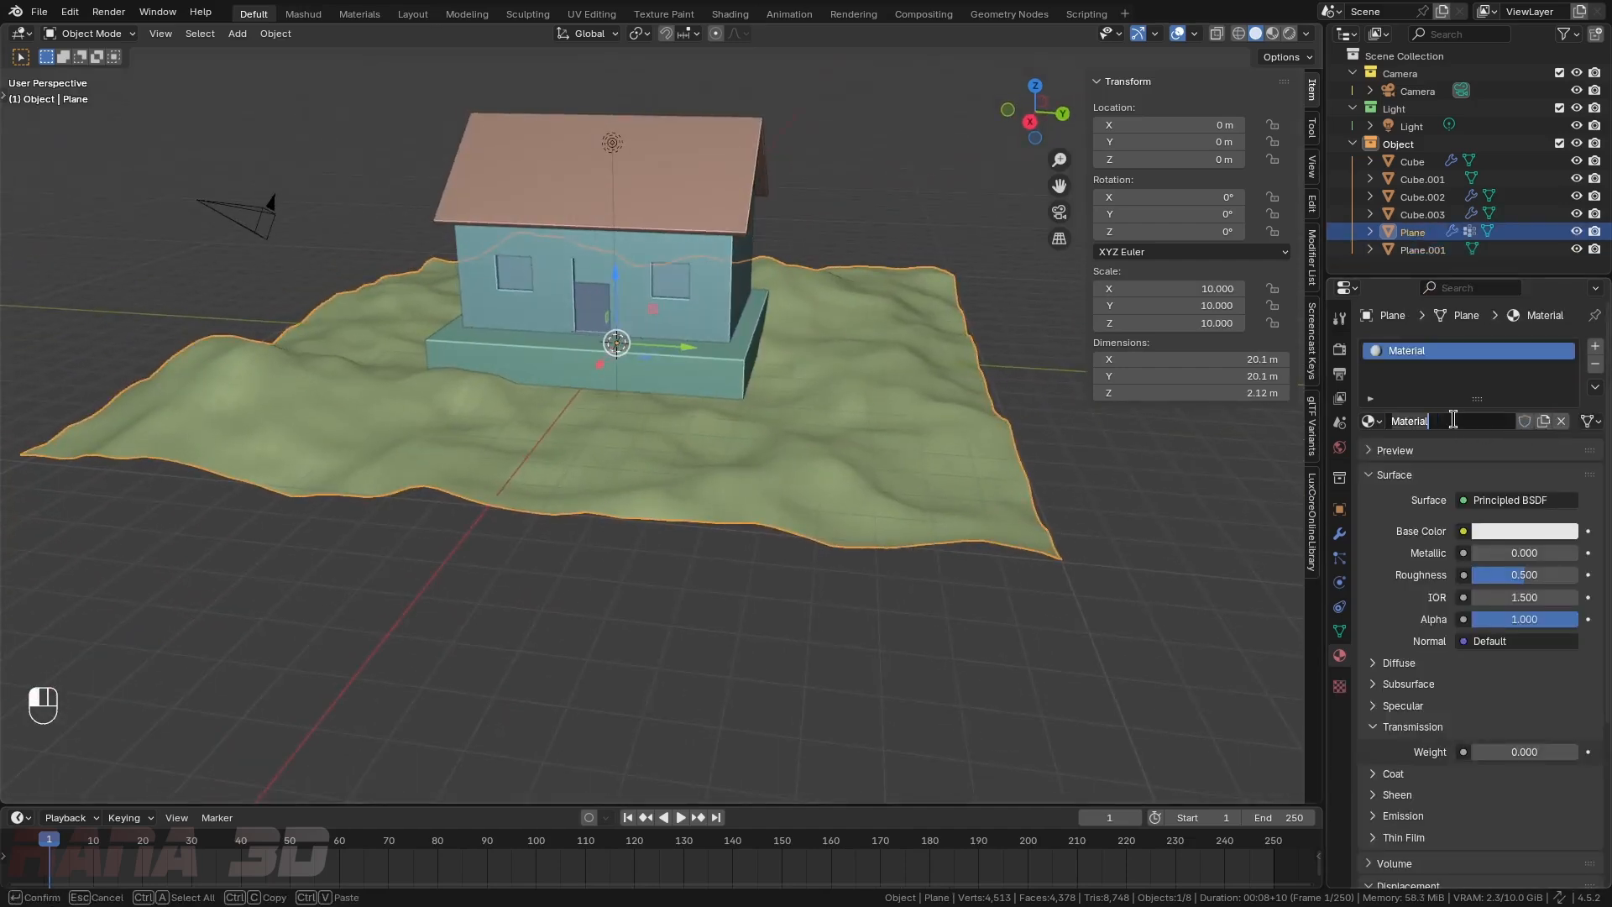
pyautogui.write('M')
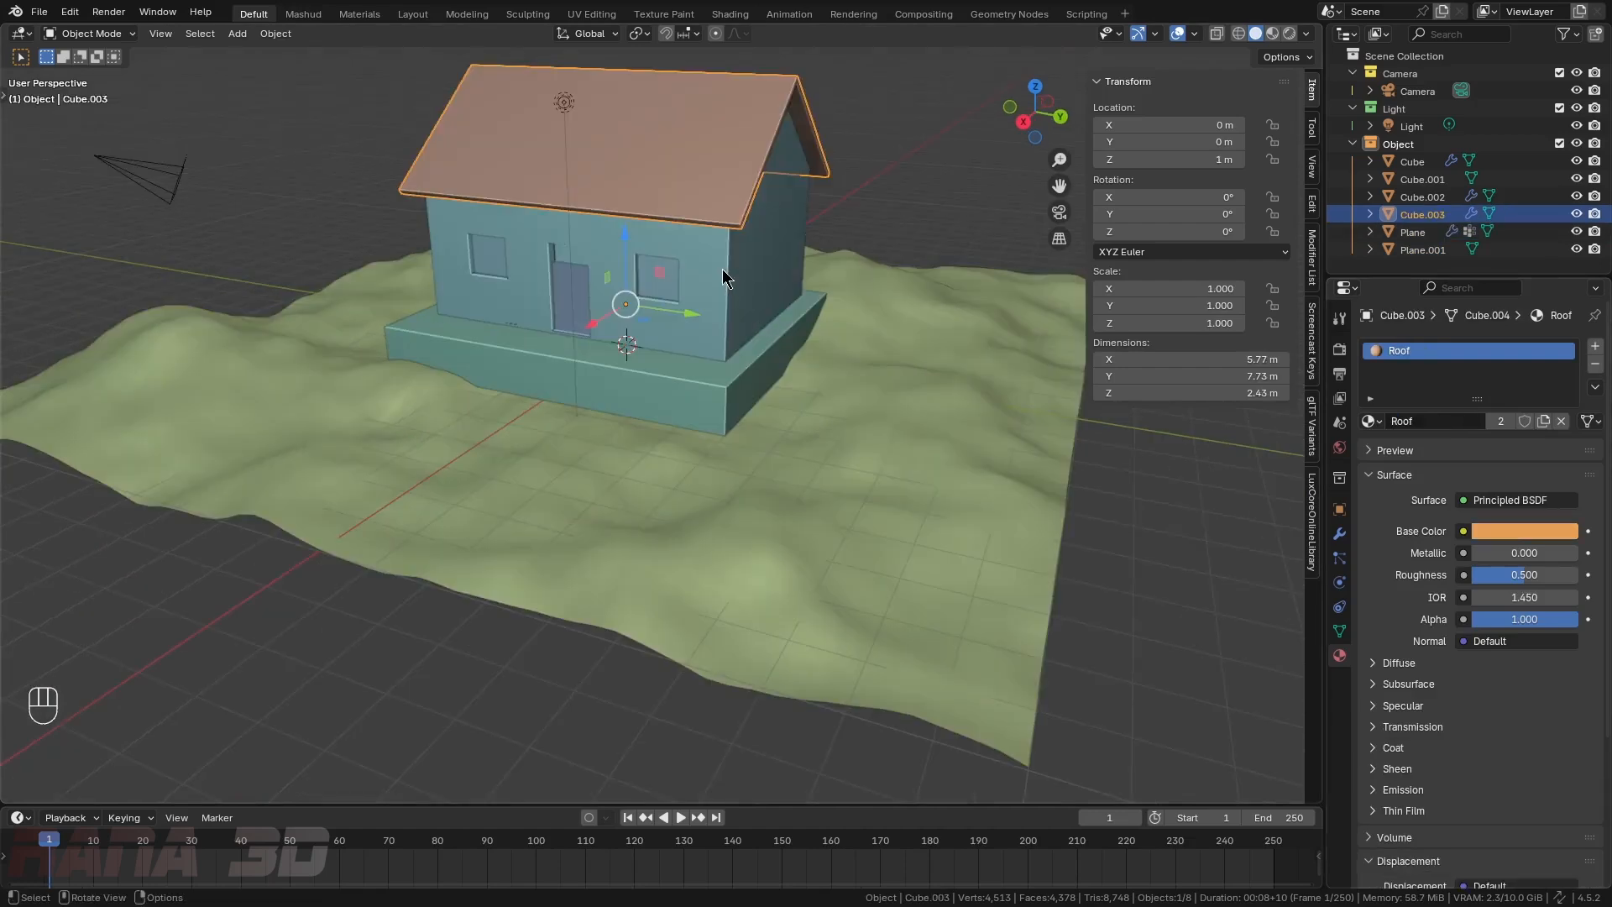
# - Select the house walls, enlarge the timeline area and turn it into a Shader Editor
pyautogui.click(723, 270)
pyautogui.moveTo(964, 807); pyautogui.dragTo(1267, 596)
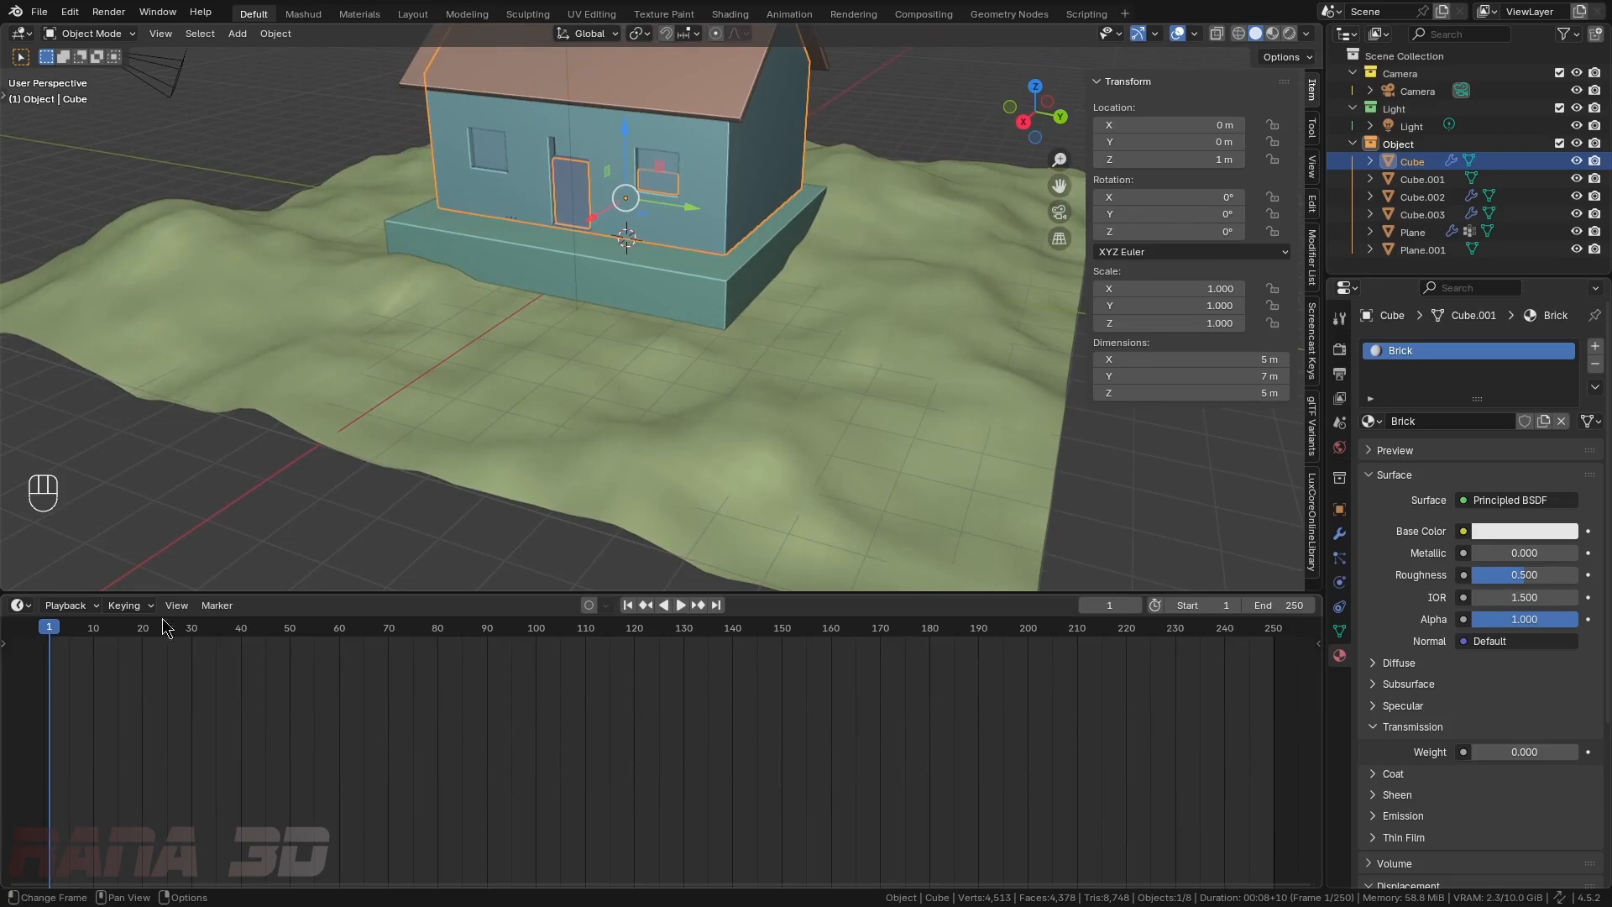
pyautogui.moveTo(406, 596); pyautogui.dragTo(406, 513)
pyautogui.click(21, 522)
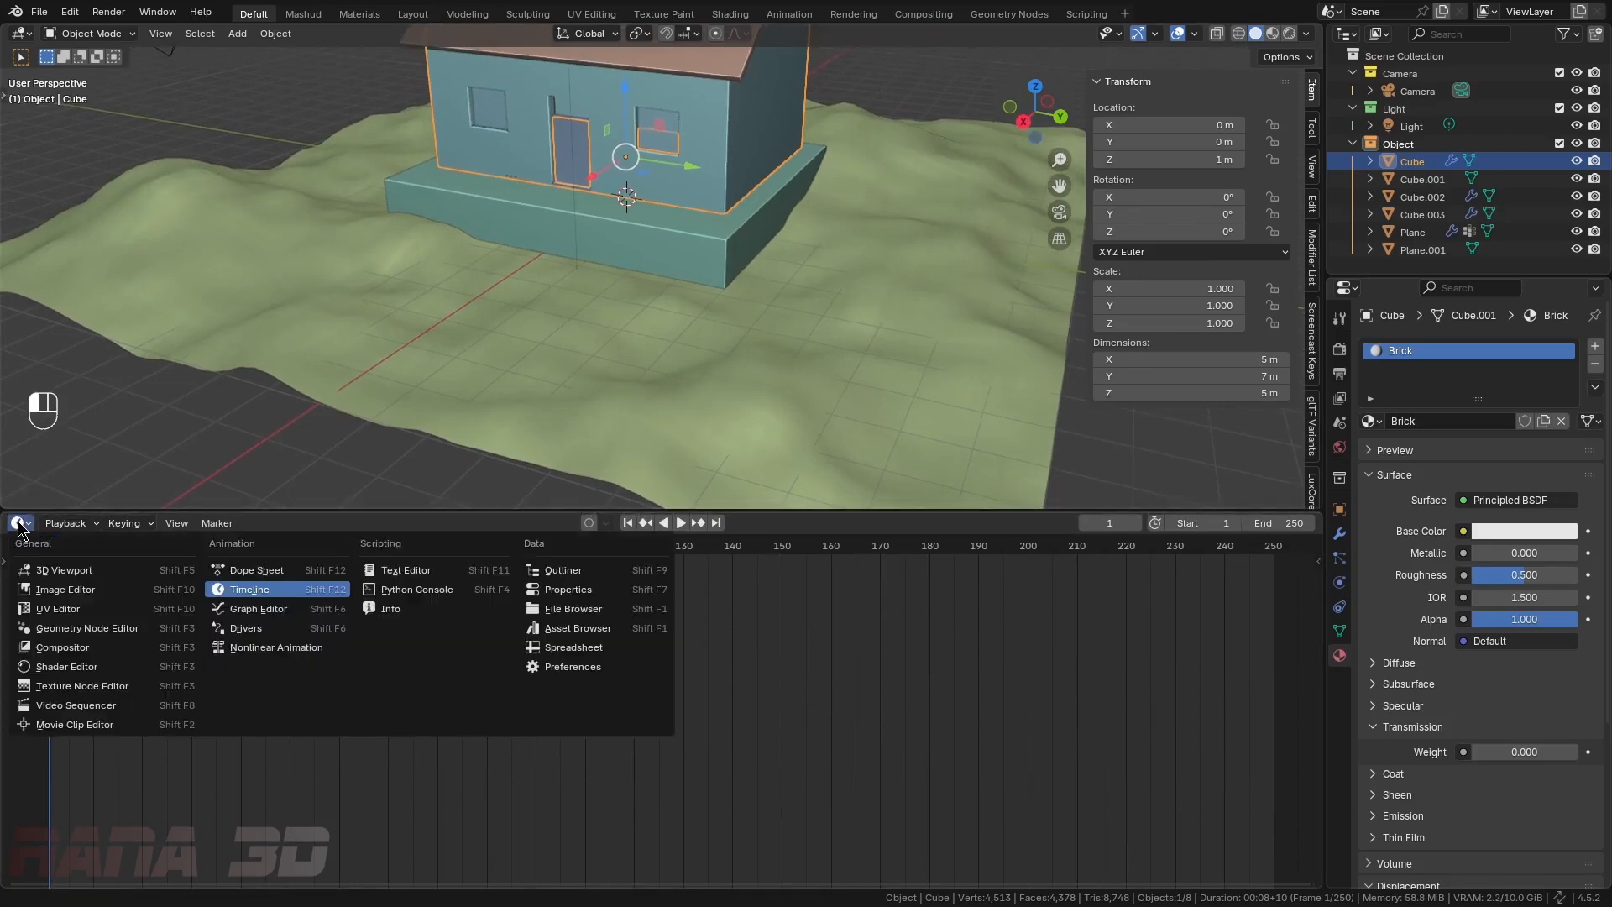
pyautogui.click(59, 666)
# - Open the Principled Texture Setup file browser for the Brick material's Principled BSDF and hide its options sidebar to widen the file area
pyautogui.scroll(3, 666, 637)
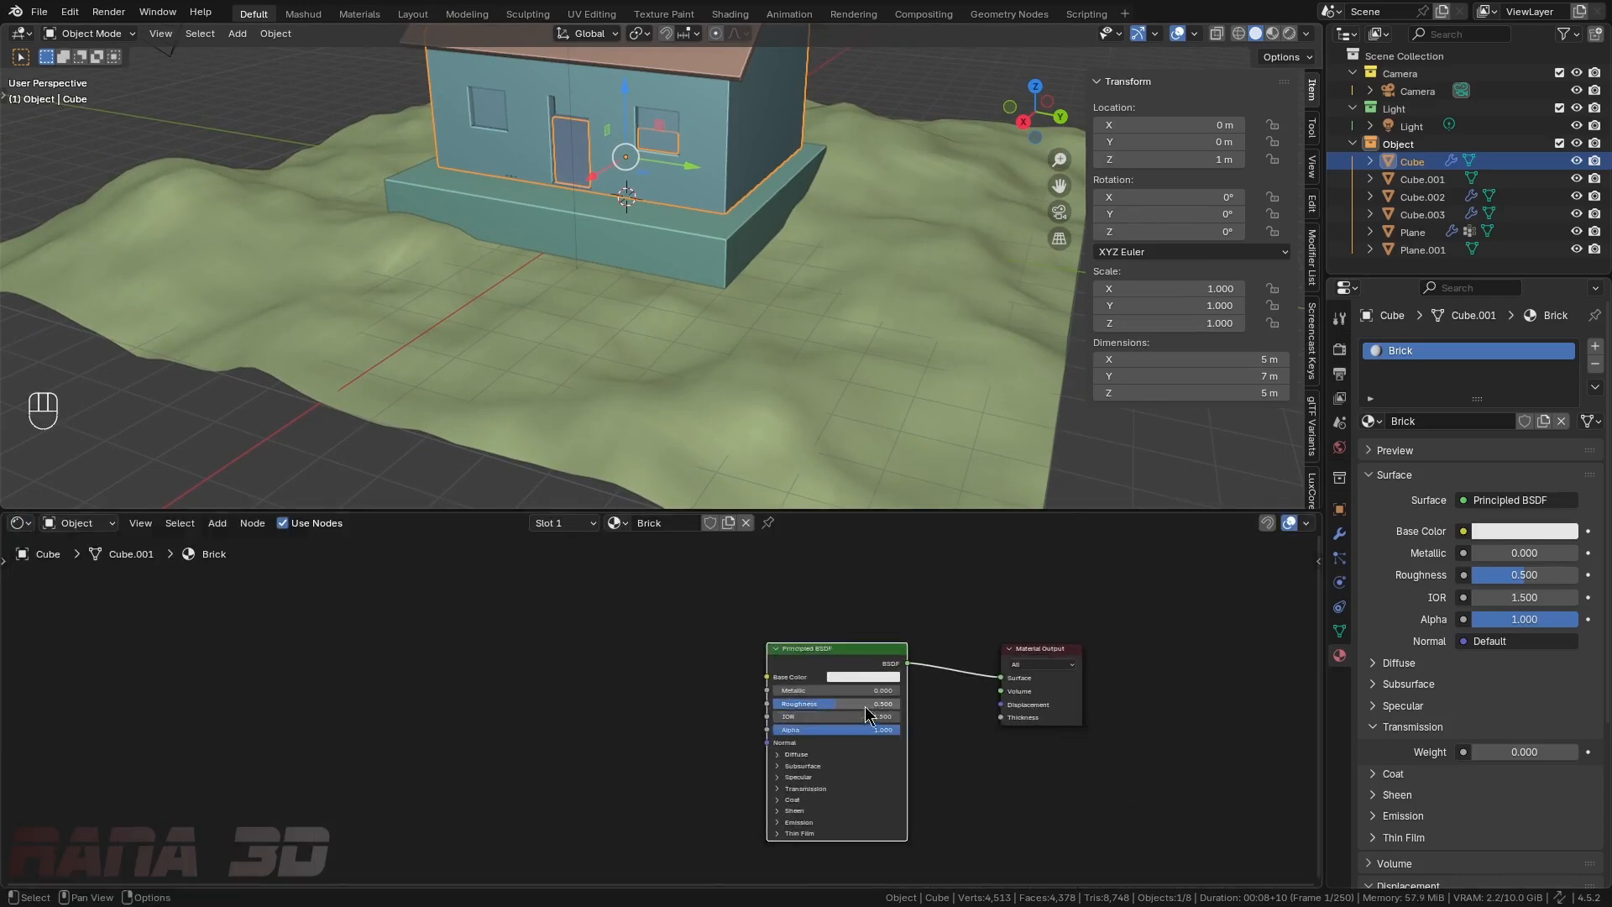
pyautogui.moveTo(787, 668); pyautogui.dragTo(794, 653, button='middle')
pyautogui.scroll(1, 809, 614)
pyautogui.moveTo(808, 609)
pyautogui.mouseDown()
pyautogui.moveTo(767, 604)
pyautogui.moveTo(826, 585)
pyautogui.mouseUp()
pyautogui.scroll(-2, 835, 621)
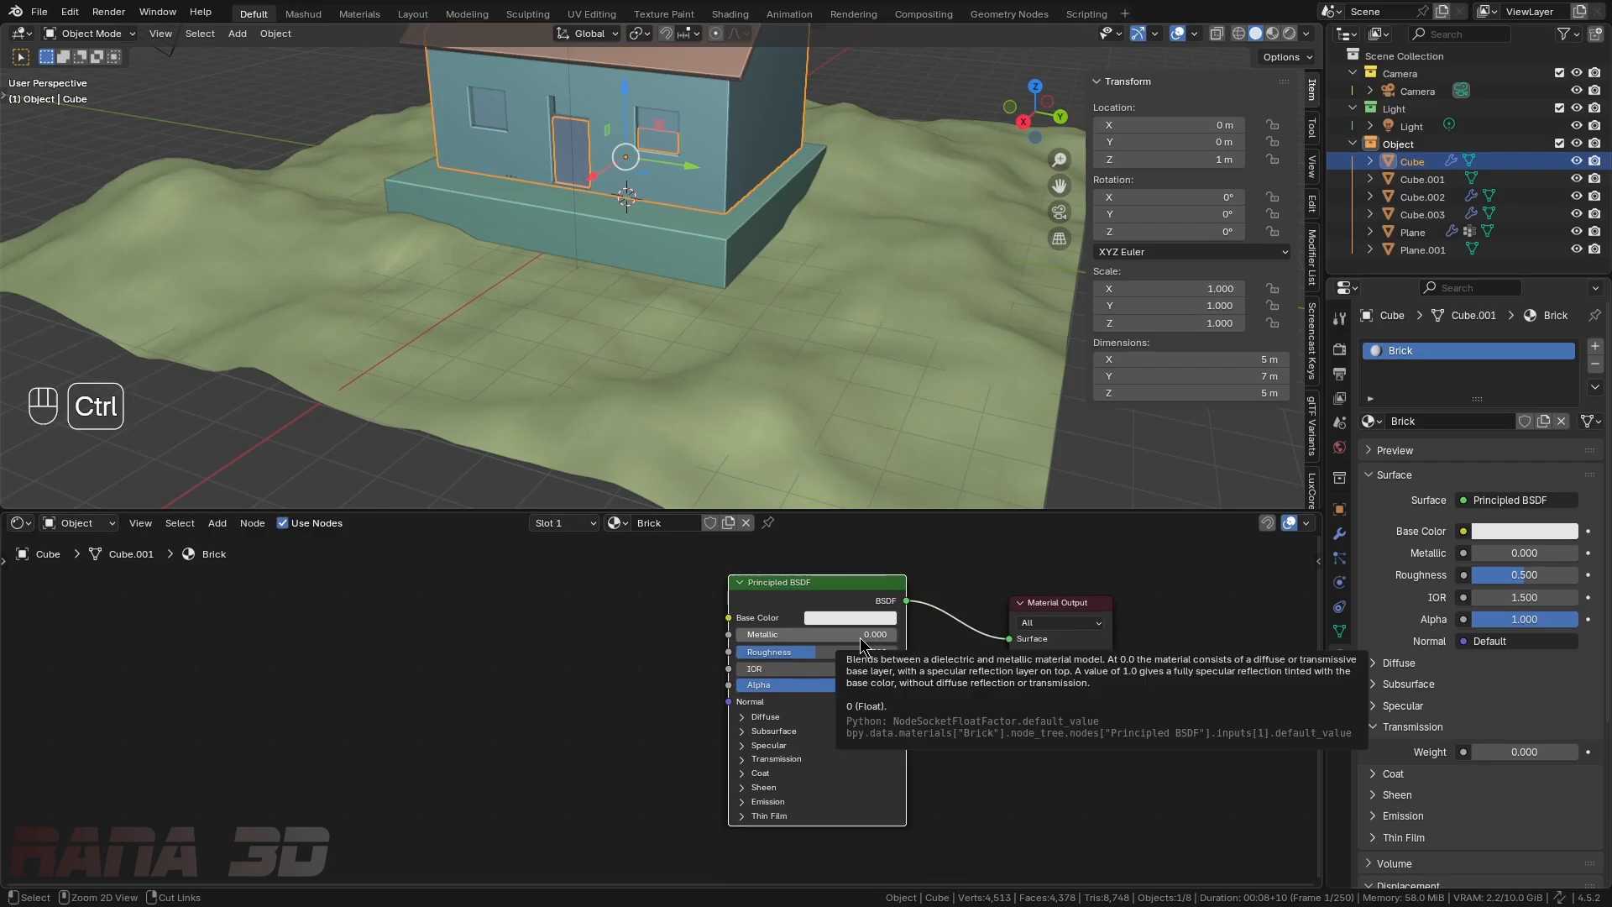
pyautogui.hotkey('ctrl', 'shift', 't')
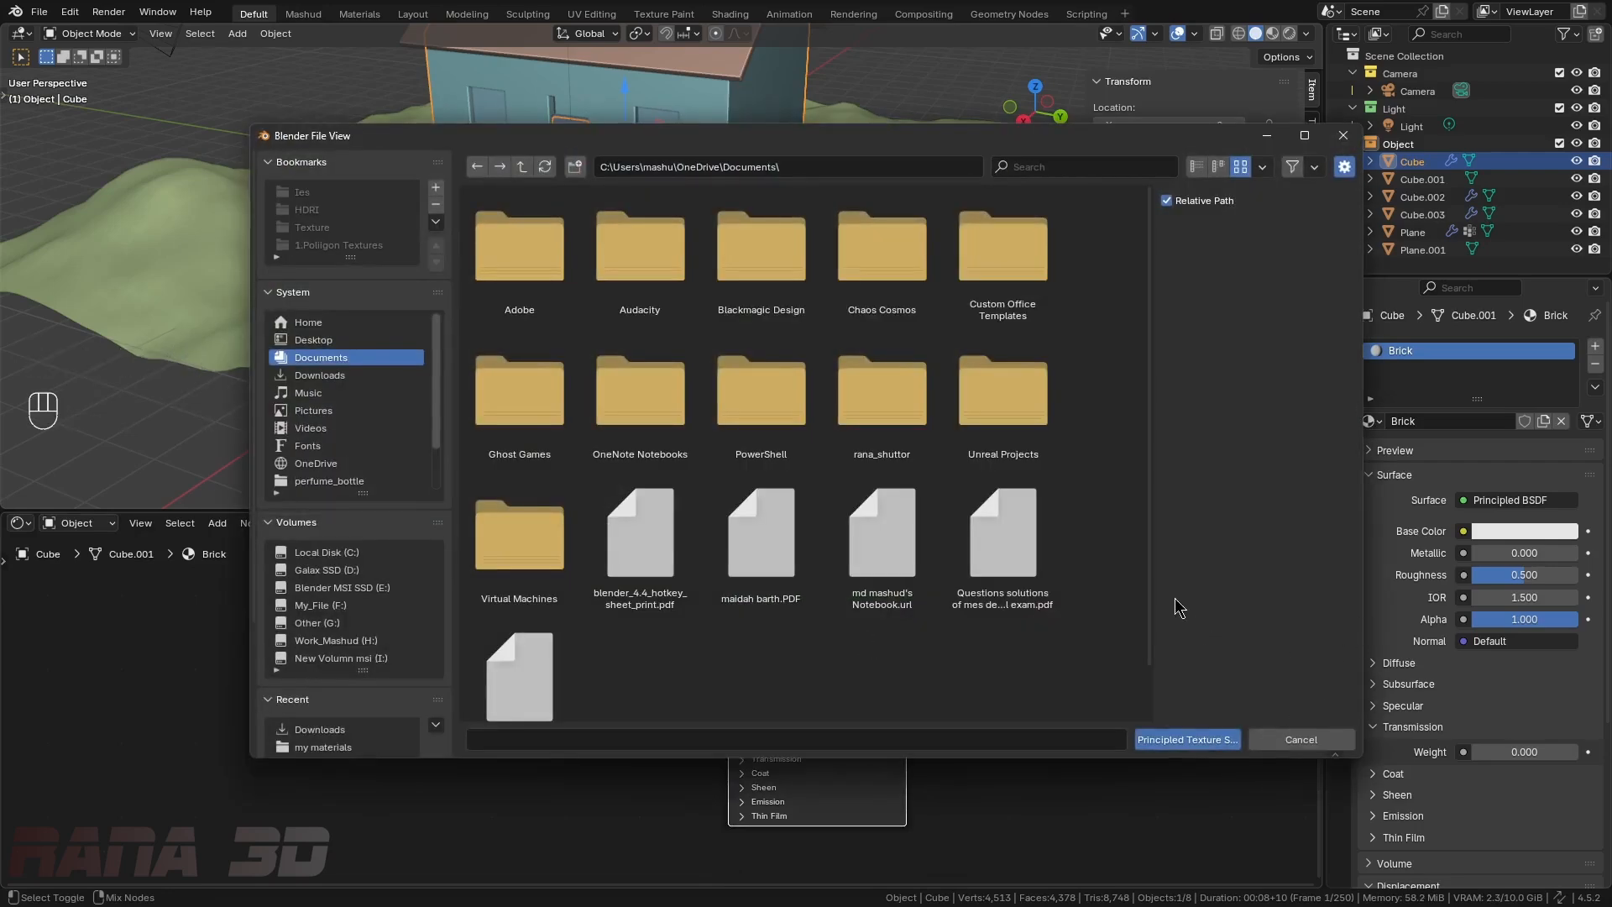
pyautogui.moveTo(1155, 577); pyautogui.dragTo(1046, 578)
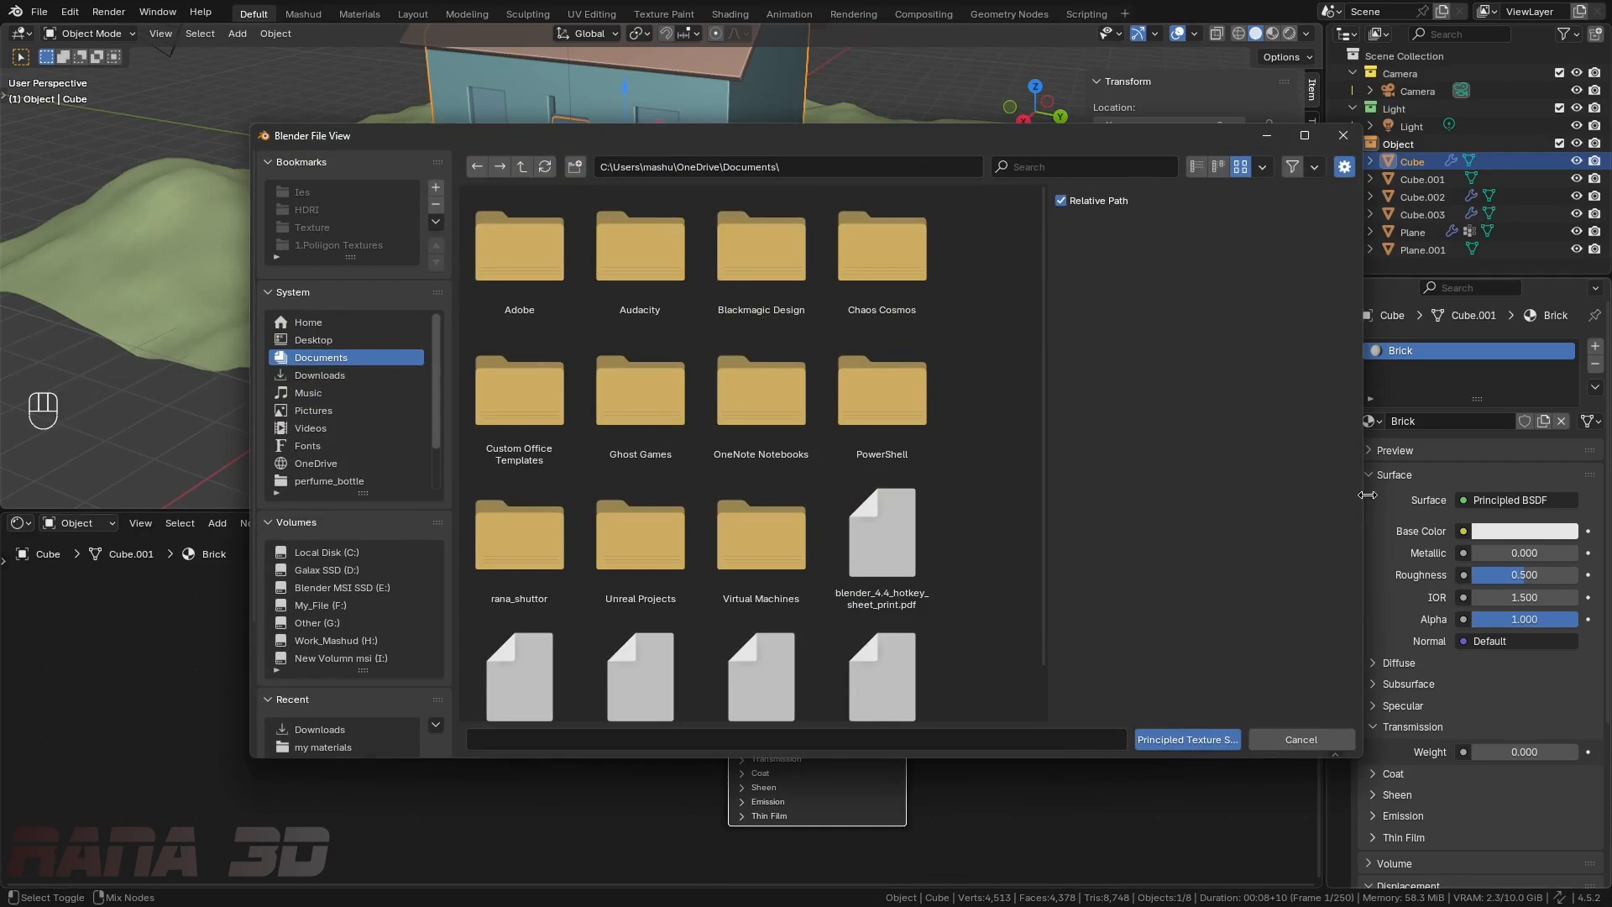
pyautogui.moveTo(1367, 494); pyautogui.dragTo(1324, 457)
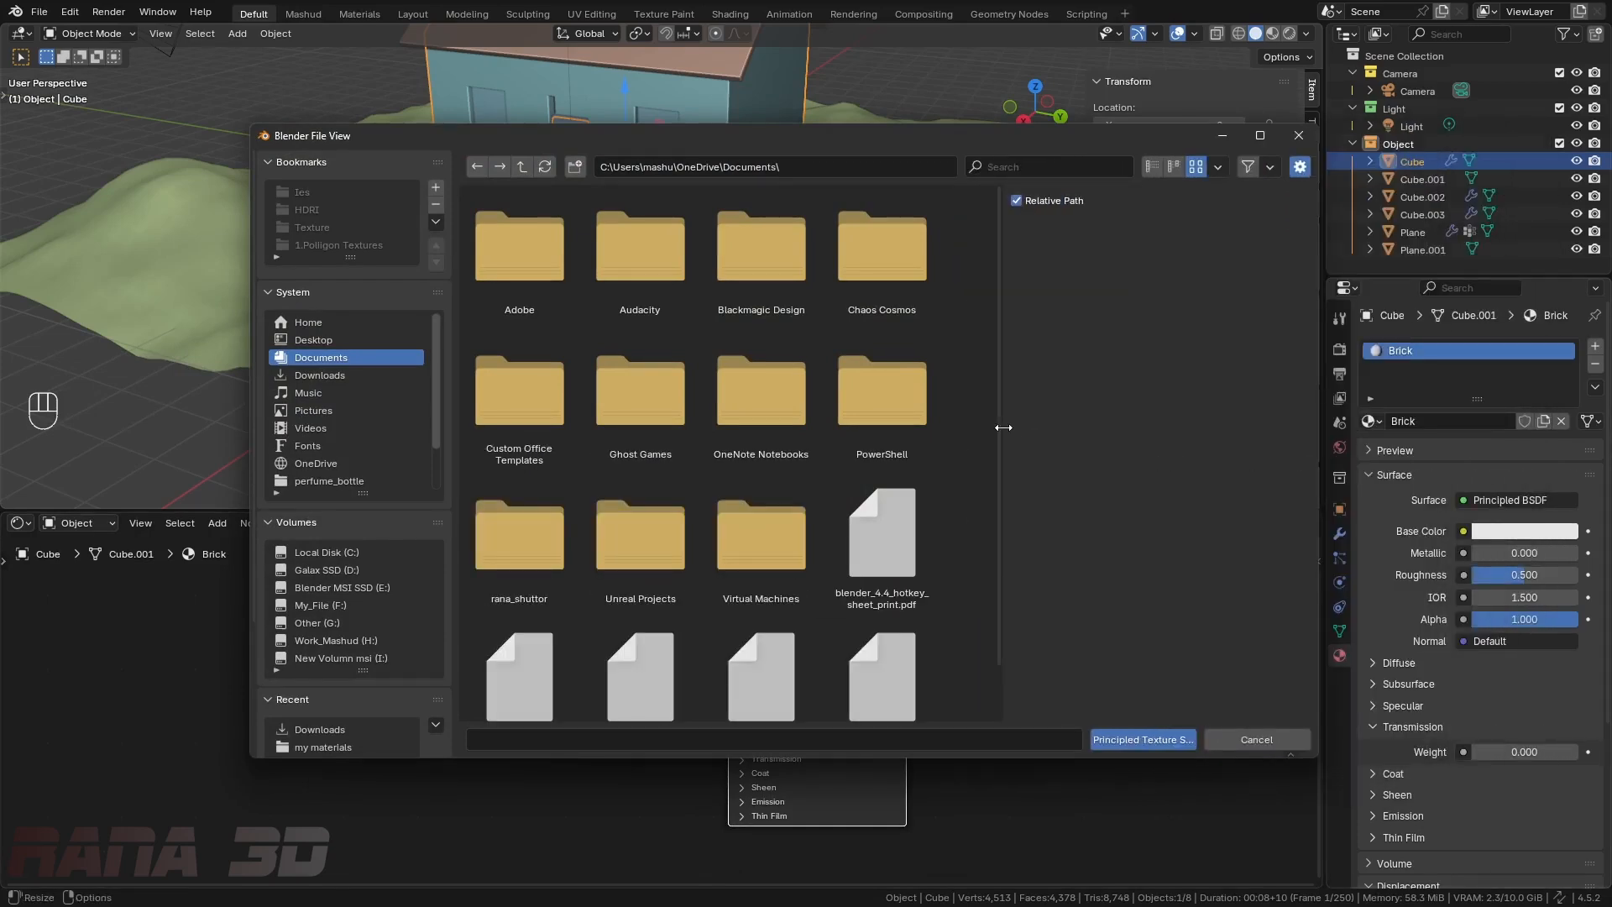
pyautogui.moveTo(1003, 427); pyautogui.dragTo(1297, 361)
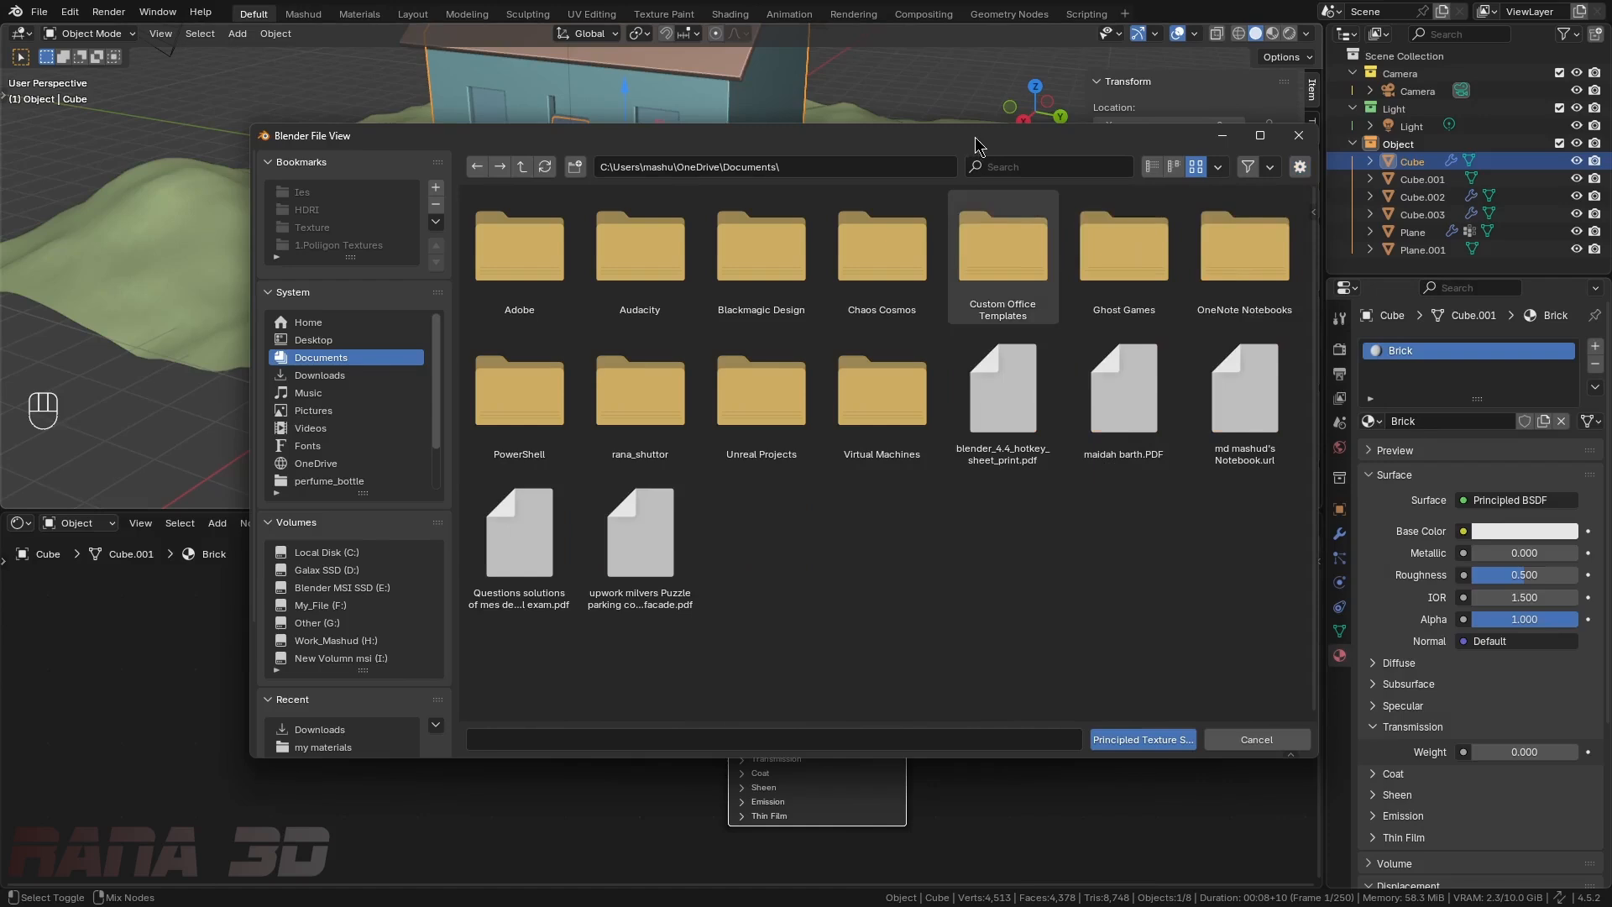
# - Load all six texture images from the Bricks 002 folder into the Brick material's Principled Texture Setup
pyautogui.moveTo(975, 144); pyautogui.dragTo(1037, 180)
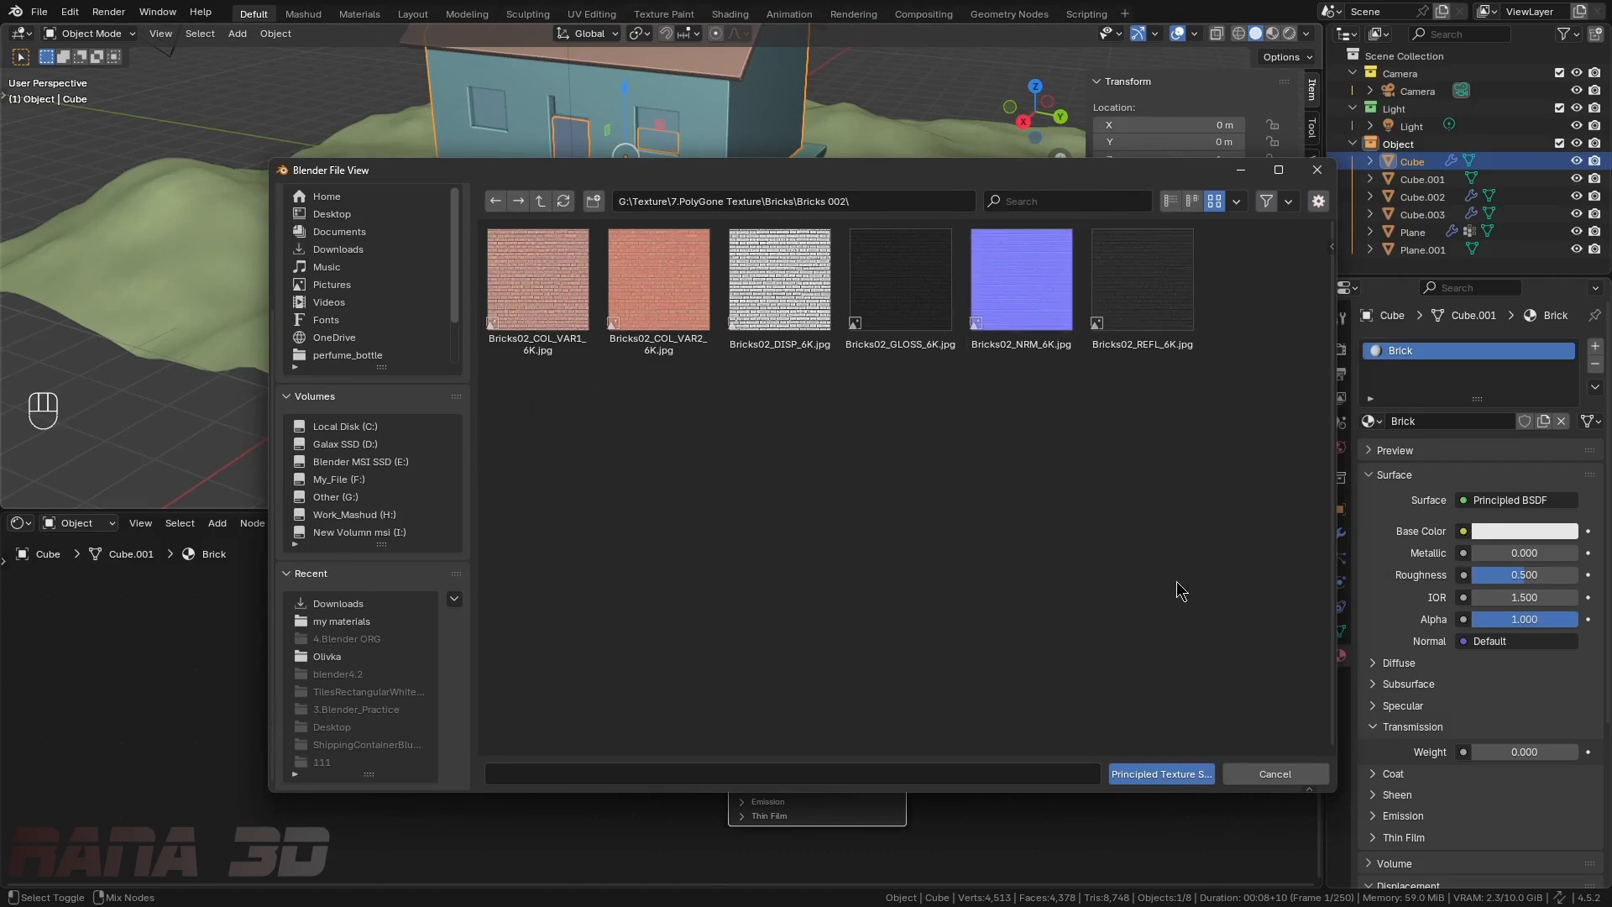
pyautogui.moveTo(1208, 566); pyautogui.dragTo(553, 241)
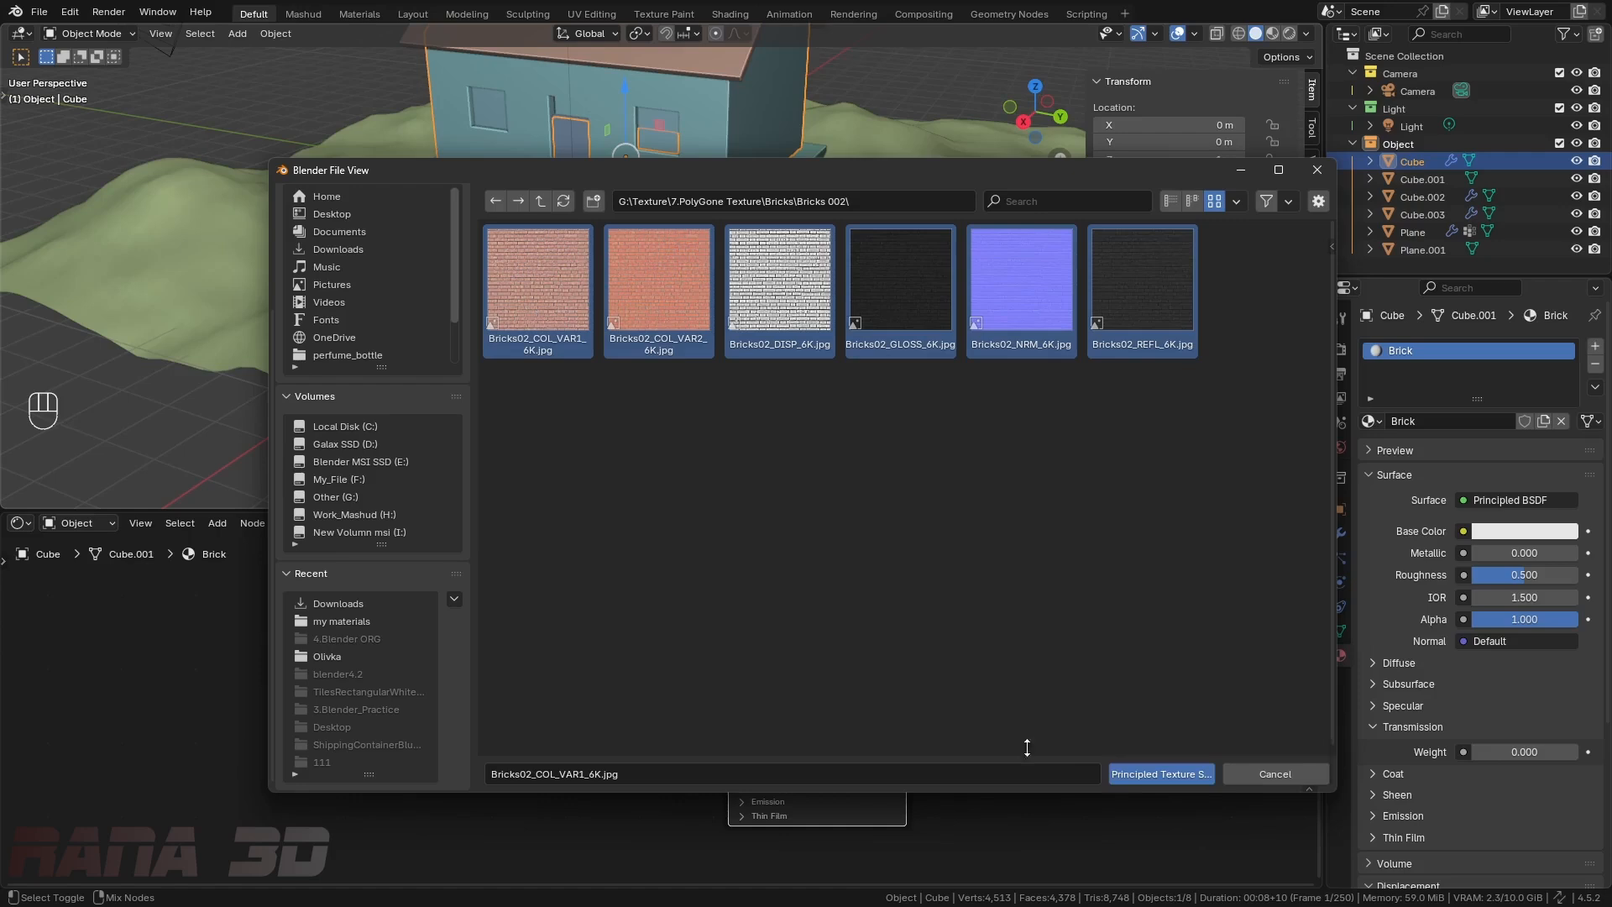
pyautogui.click(1175, 772)
# - Examine the Brick material's mapping, image texture, invert color, normal map and displacement nodes and their connections
pyautogui.scroll(-3, 856, 686)
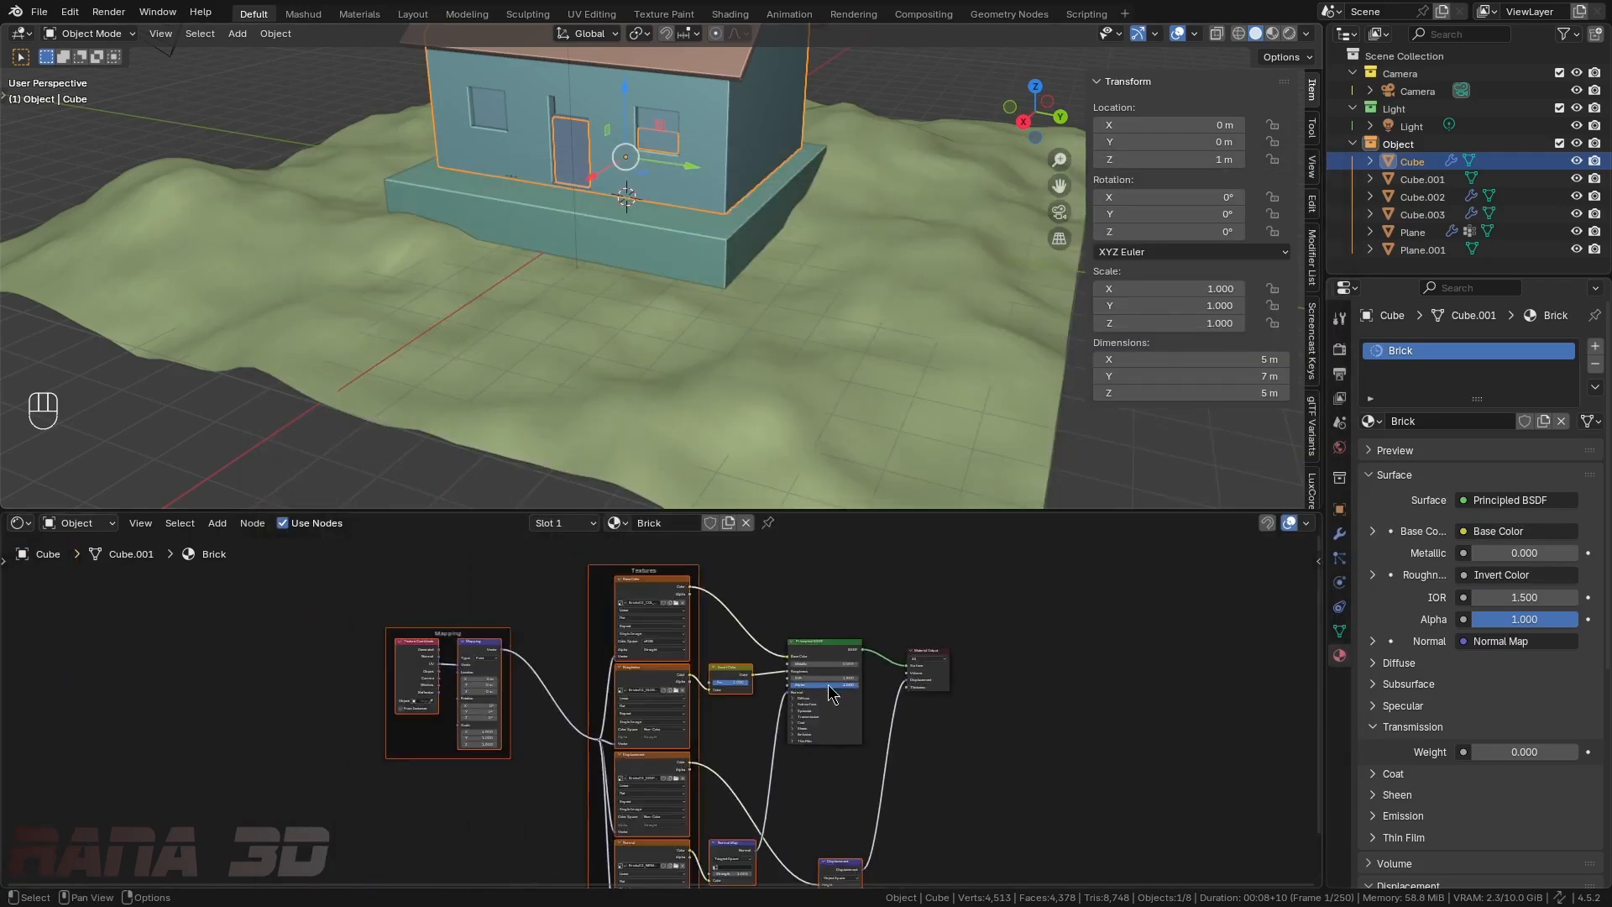
pyautogui.scroll(1, 793, 663)
pyautogui.scroll(9, 828, 649)
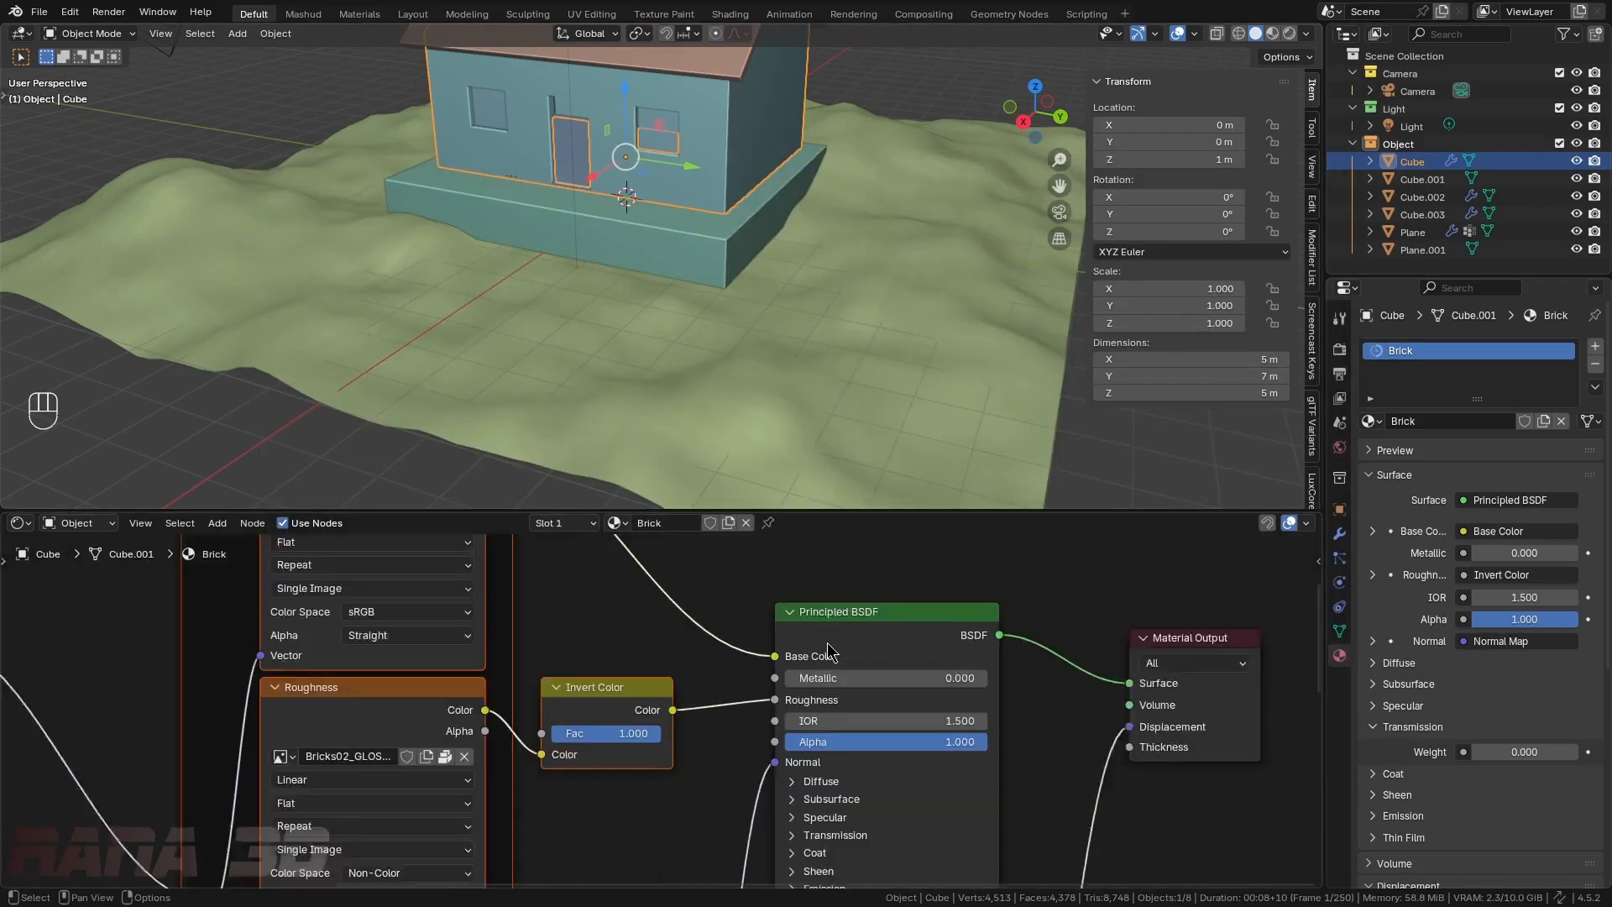
pyautogui.scroll(-15, 827, 649)
pyautogui.moveTo(859, 739); pyautogui.dragTo(850, 723, button='middle')
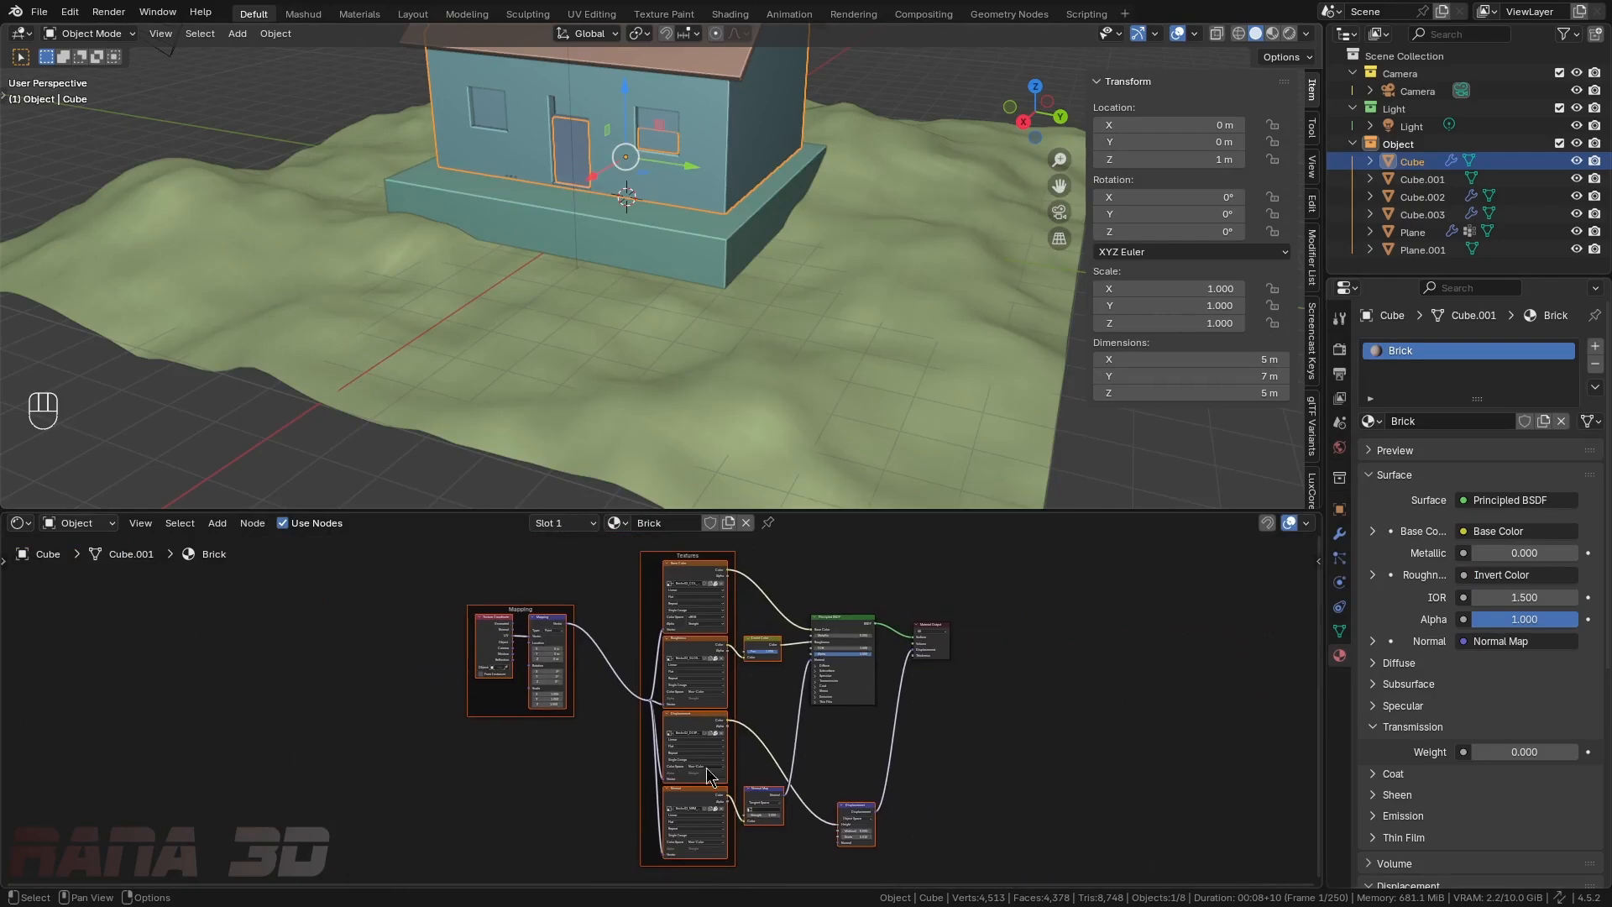
pyautogui.scroll(6, 795, 810)
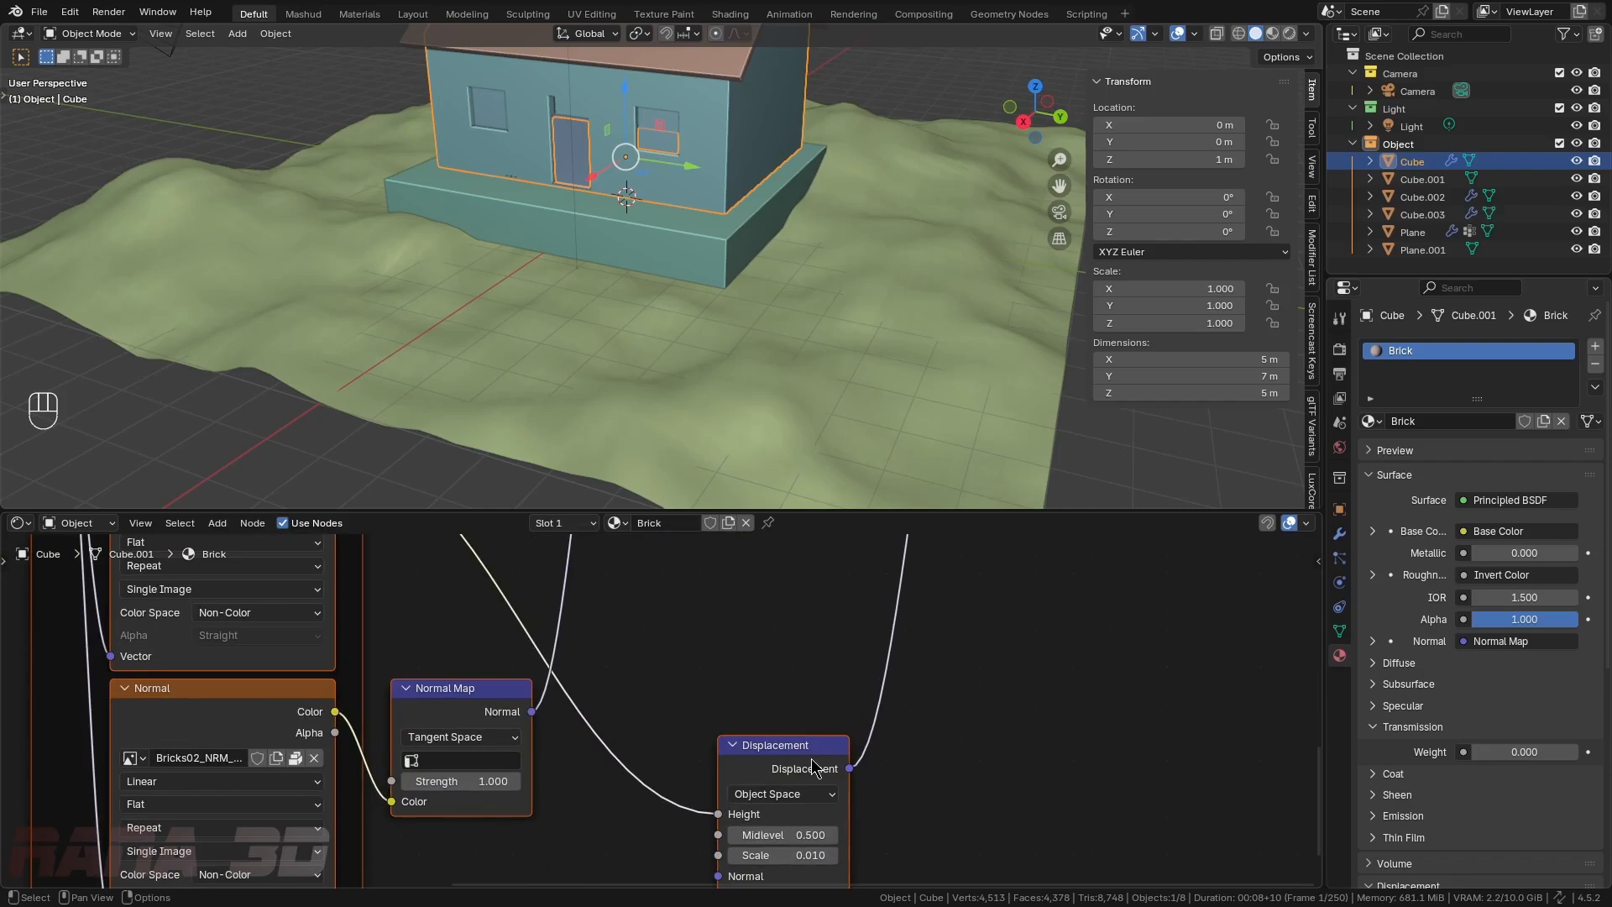
pyautogui.scroll(-10, 477, 712)
pyautogui.moveTo(550, 670); pyautogui.dragTo(731, 863, button='middle')
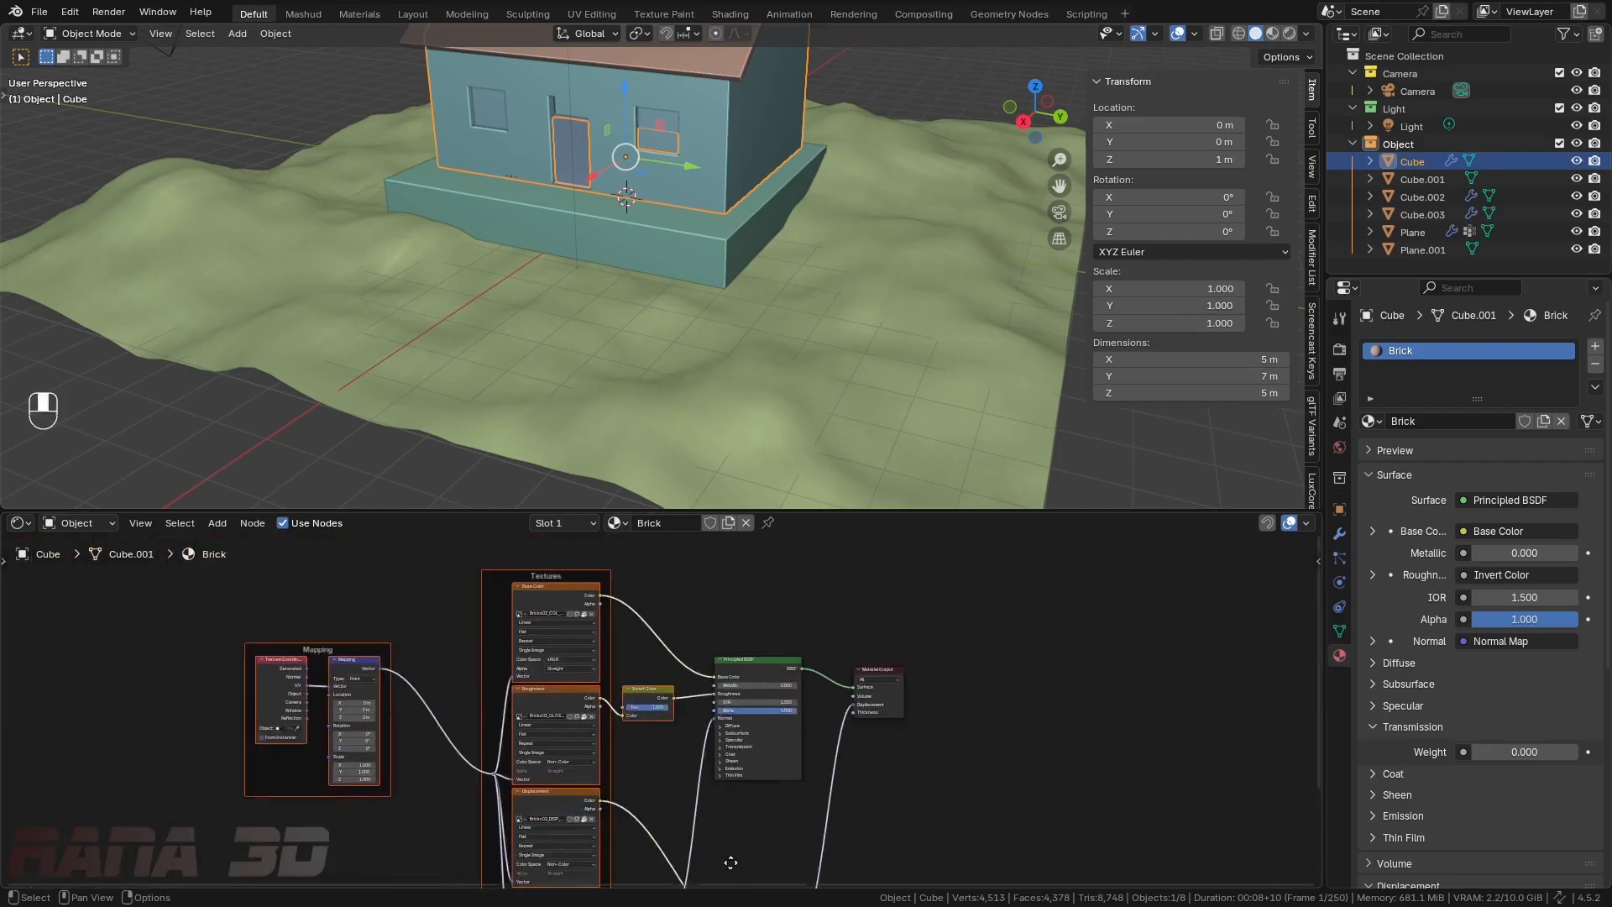
pyautogui.scroll(5, 596, 638)
pyautogui.scroll(-5, 615, 620)
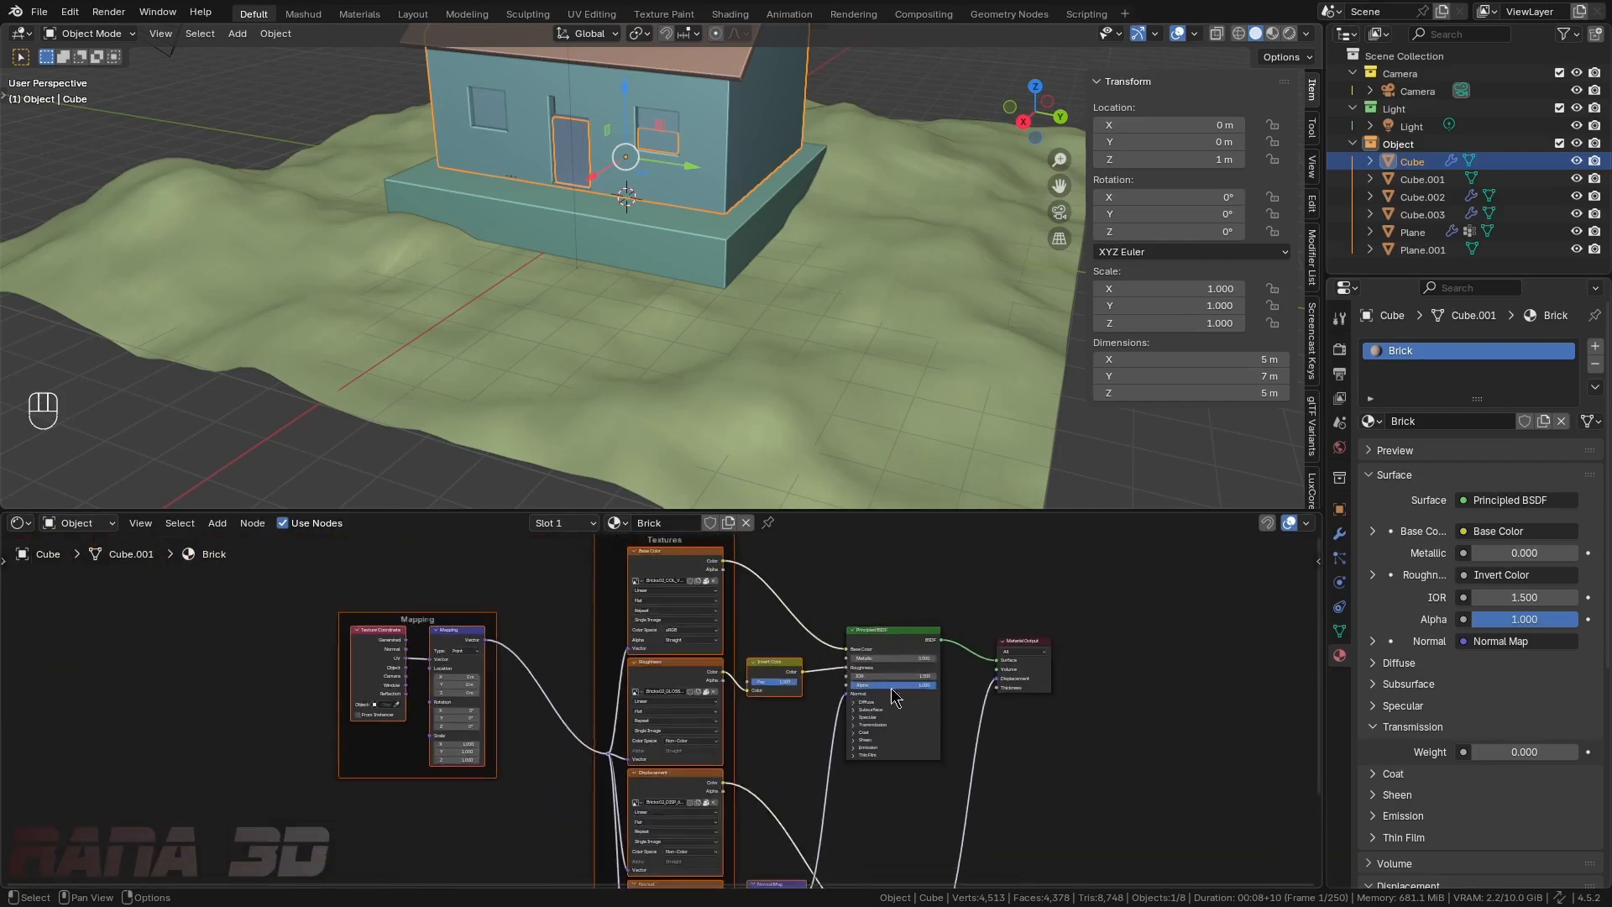
pyautogui.scroll(2, 902, 646)
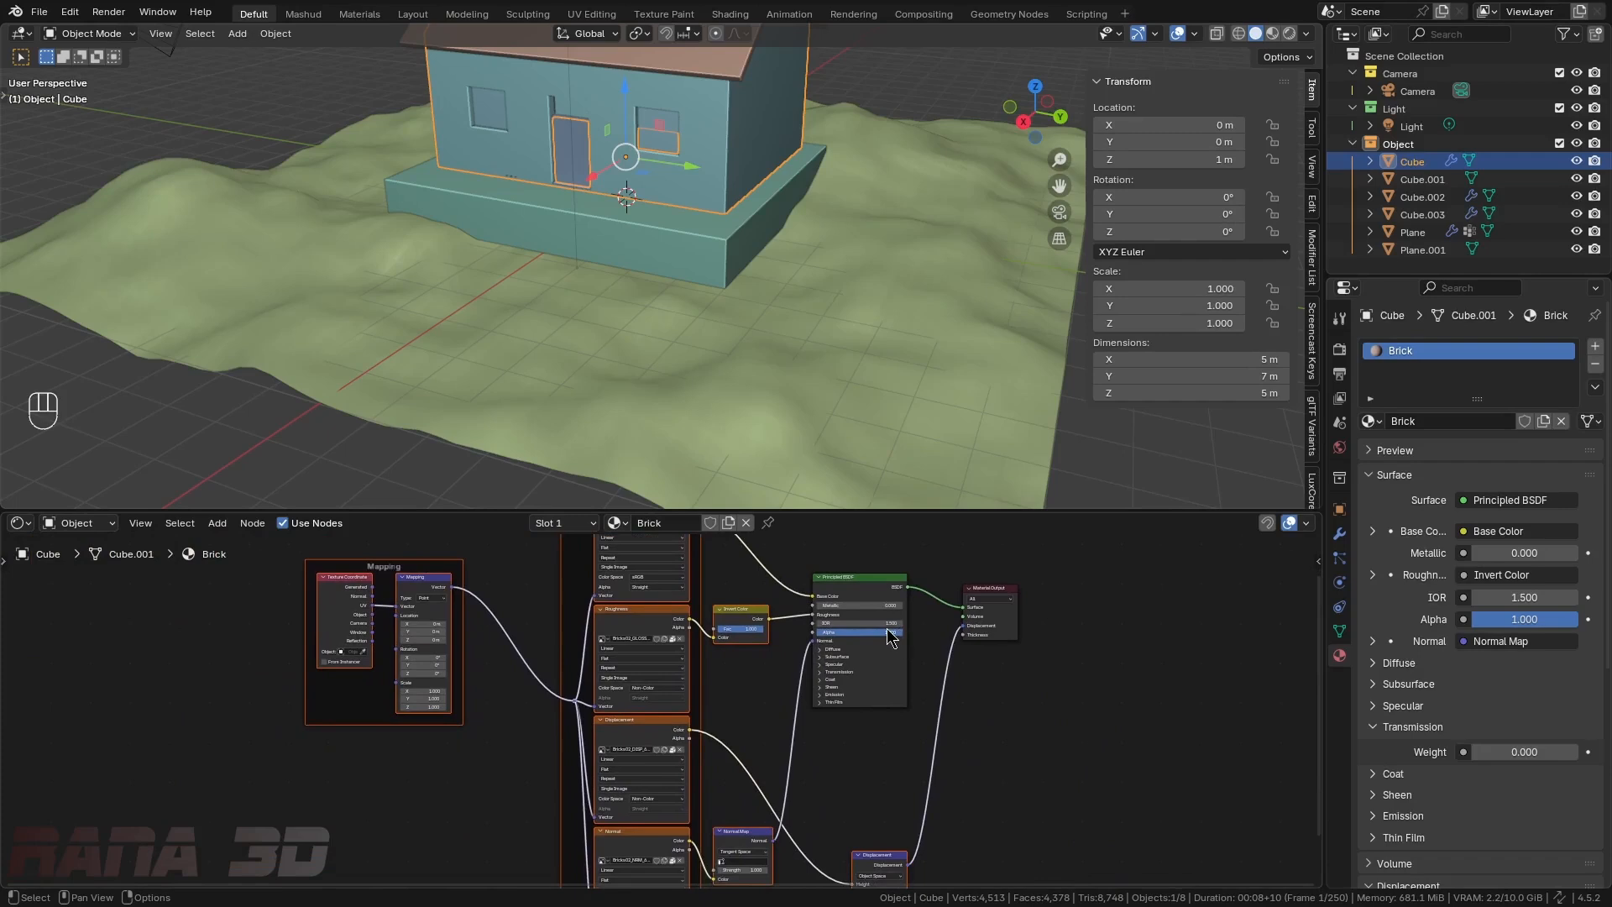
pyautogui.scroll(-4, 891, 638)
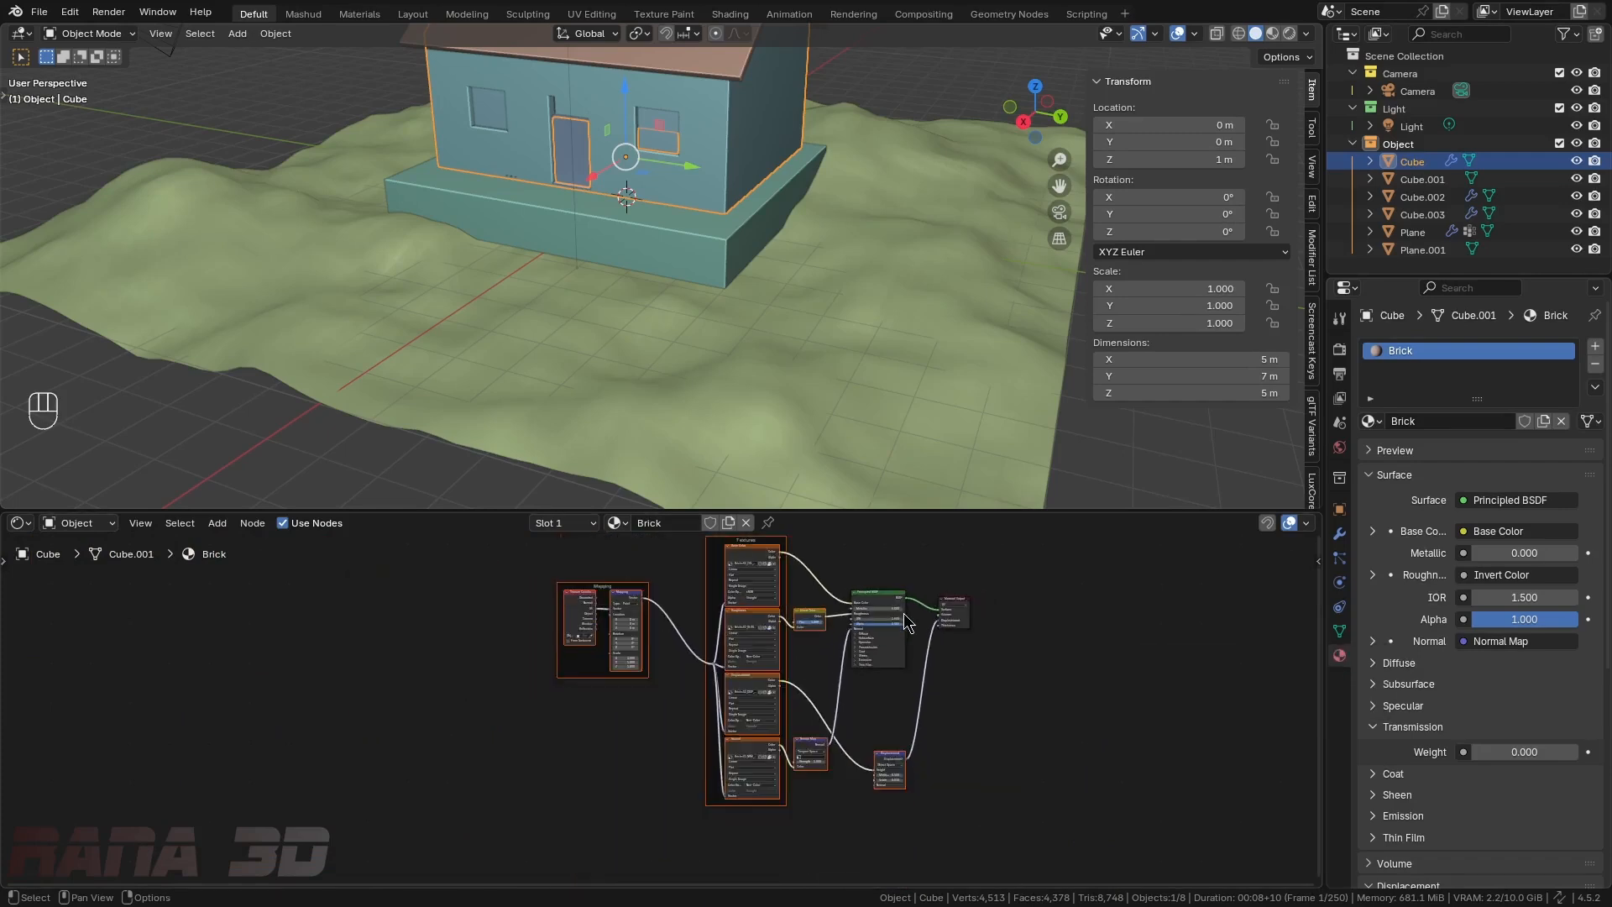
pyautogui.scroll(-3, 781, 374)
# - Switch the 3D viewport to Rendered shading with the whole house in view
pyautogui.moveTo(768, 363); pyautogui.dragTo(856, 346, button='middle')
pyautogui.press('z')
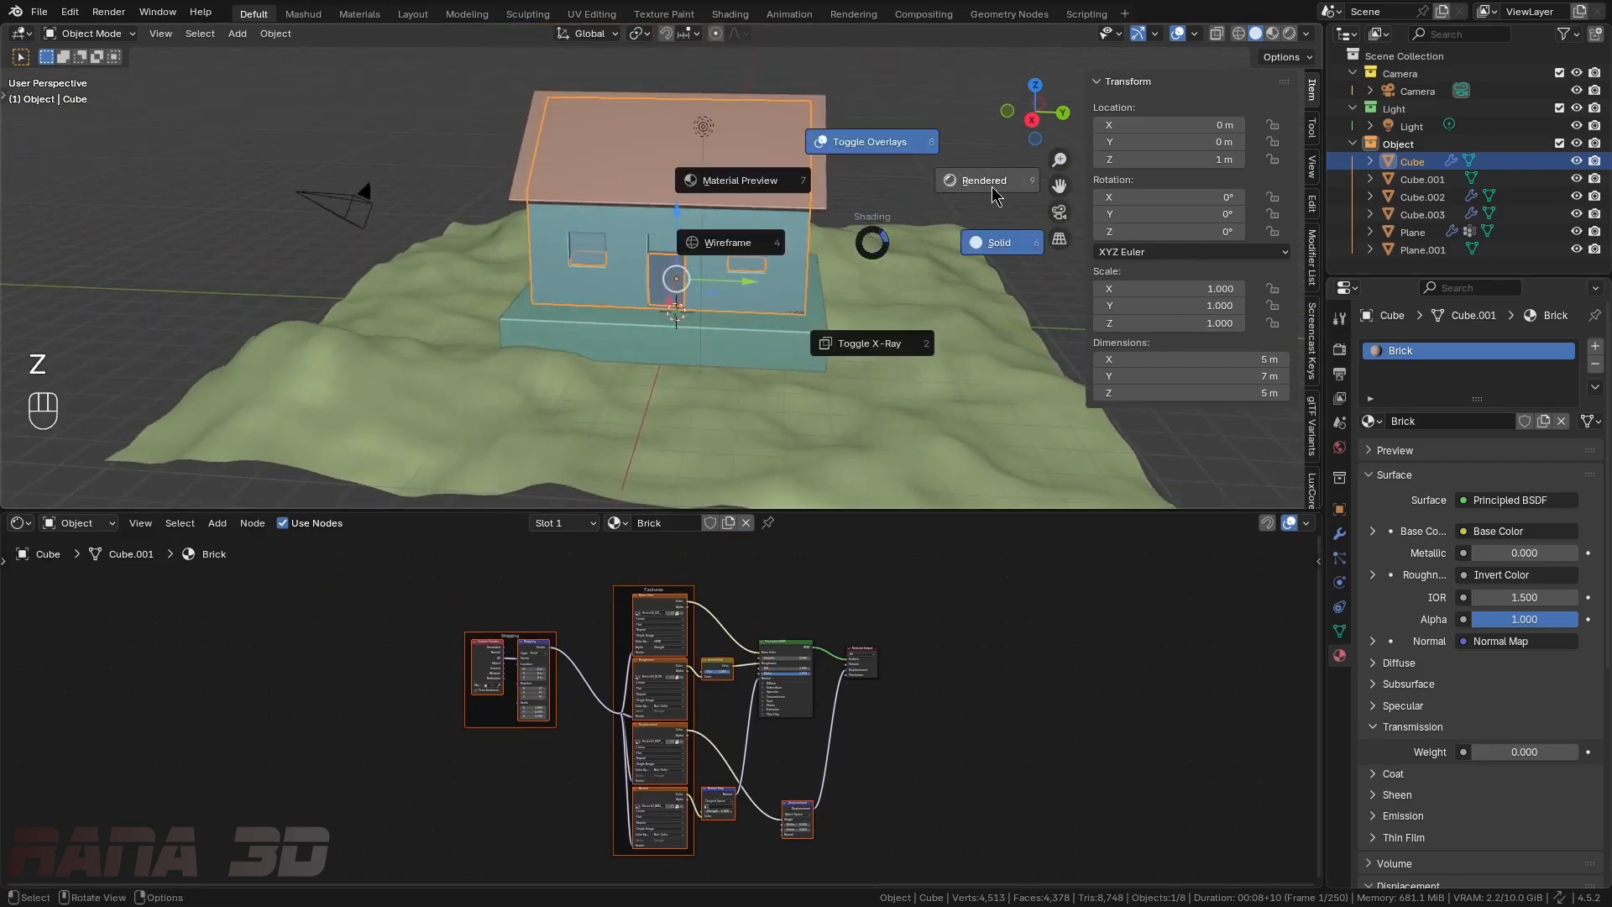
pyautogui.click(992, 189)
pyautogui.click(997, 191)
pyautogui.moveTo(751, 290)
pyautogui.mouseDown(button='middle')
pyautogui.moveTo(719, 294)
pyautogui.moveTo(699, 263)
pyautogui.mouseUp(button='middle')
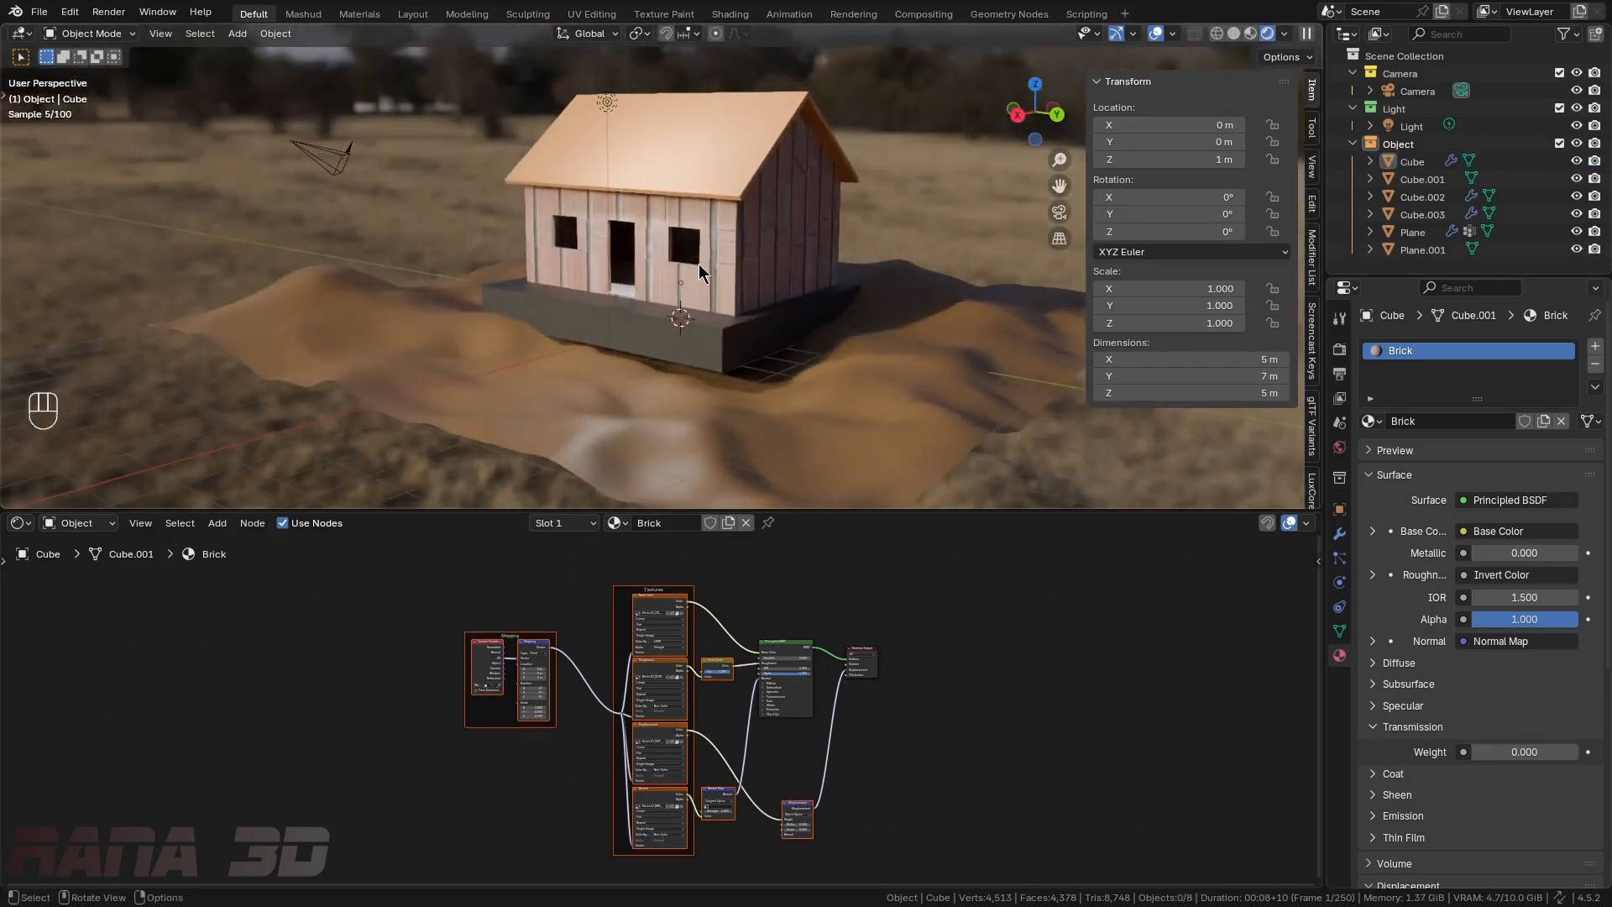
# - Delete the point light above the roof
pyautogui.scroll(2, 717, 129)
pyautogui.click(542, 86)
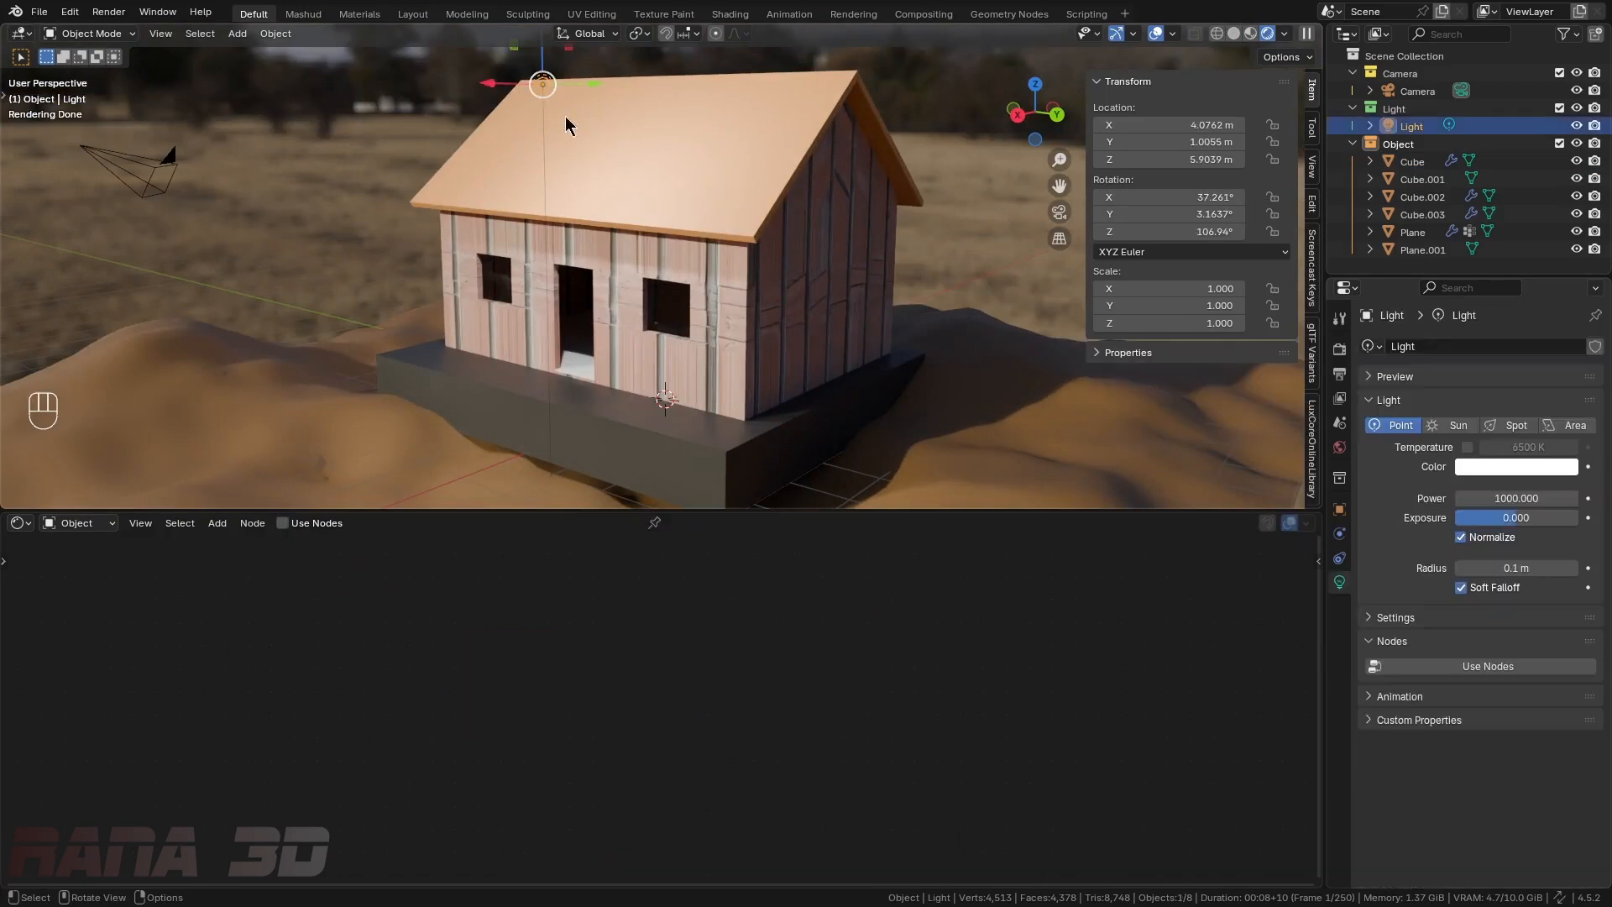
pyautogui.press('x')
pyautogui.click(675, 225)
# - Select the house walls and connect the Texture Coordinate node's Object output to the Mapping node's Vector input
pyautogui.scroll(2, 729, 208)
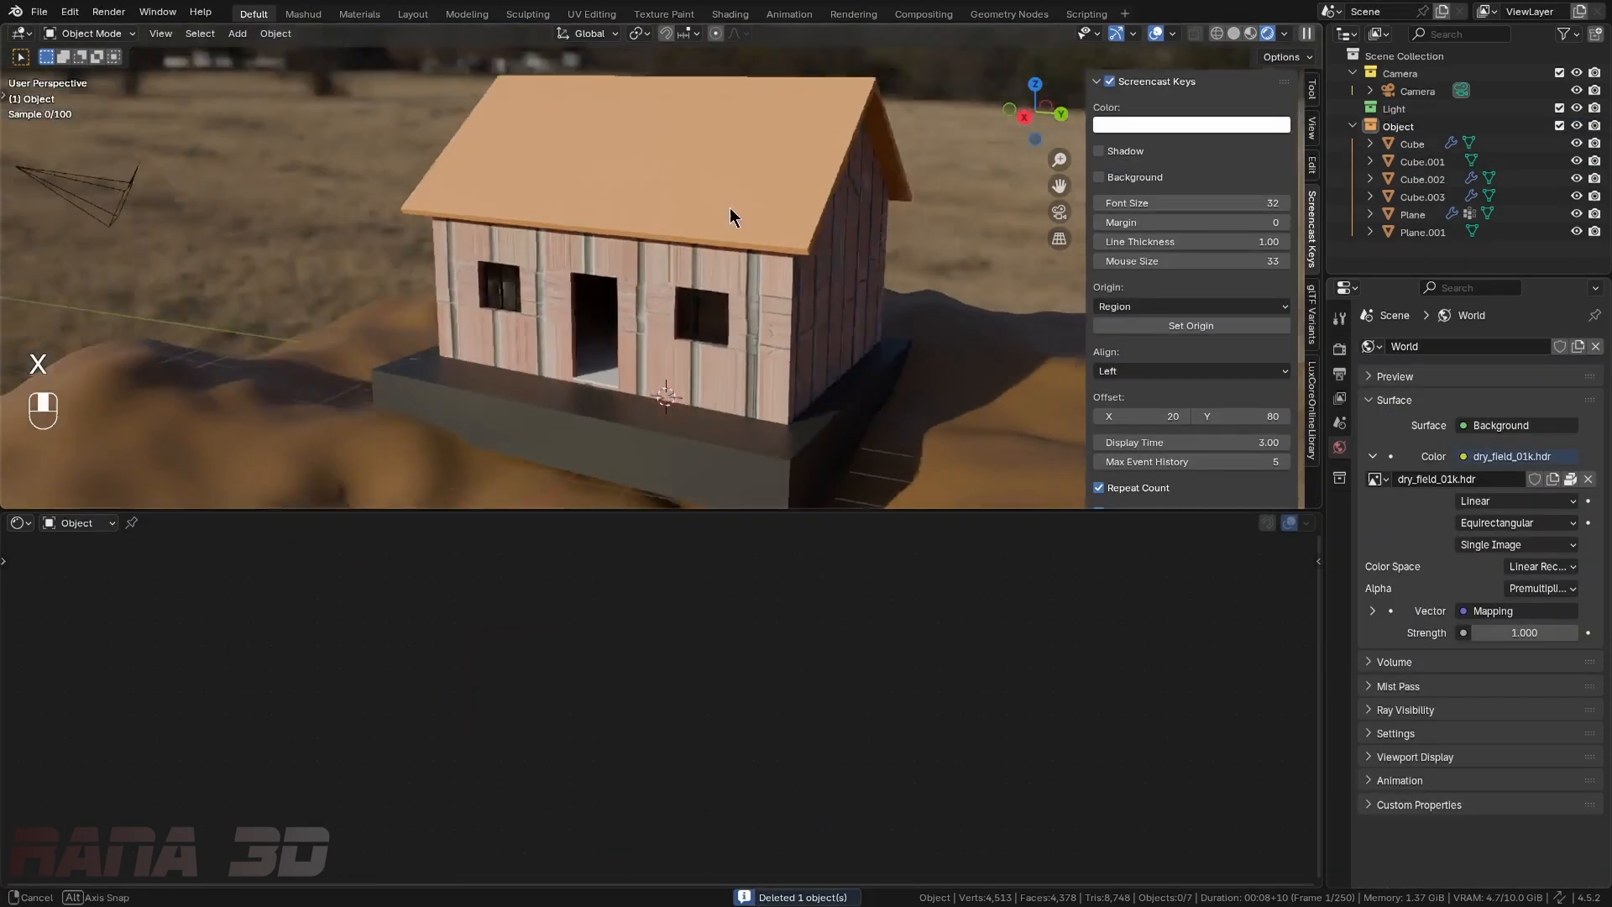
pyautogui.moveTo(679, 192); pyautogui.dragTo(632, 285, button='middle')
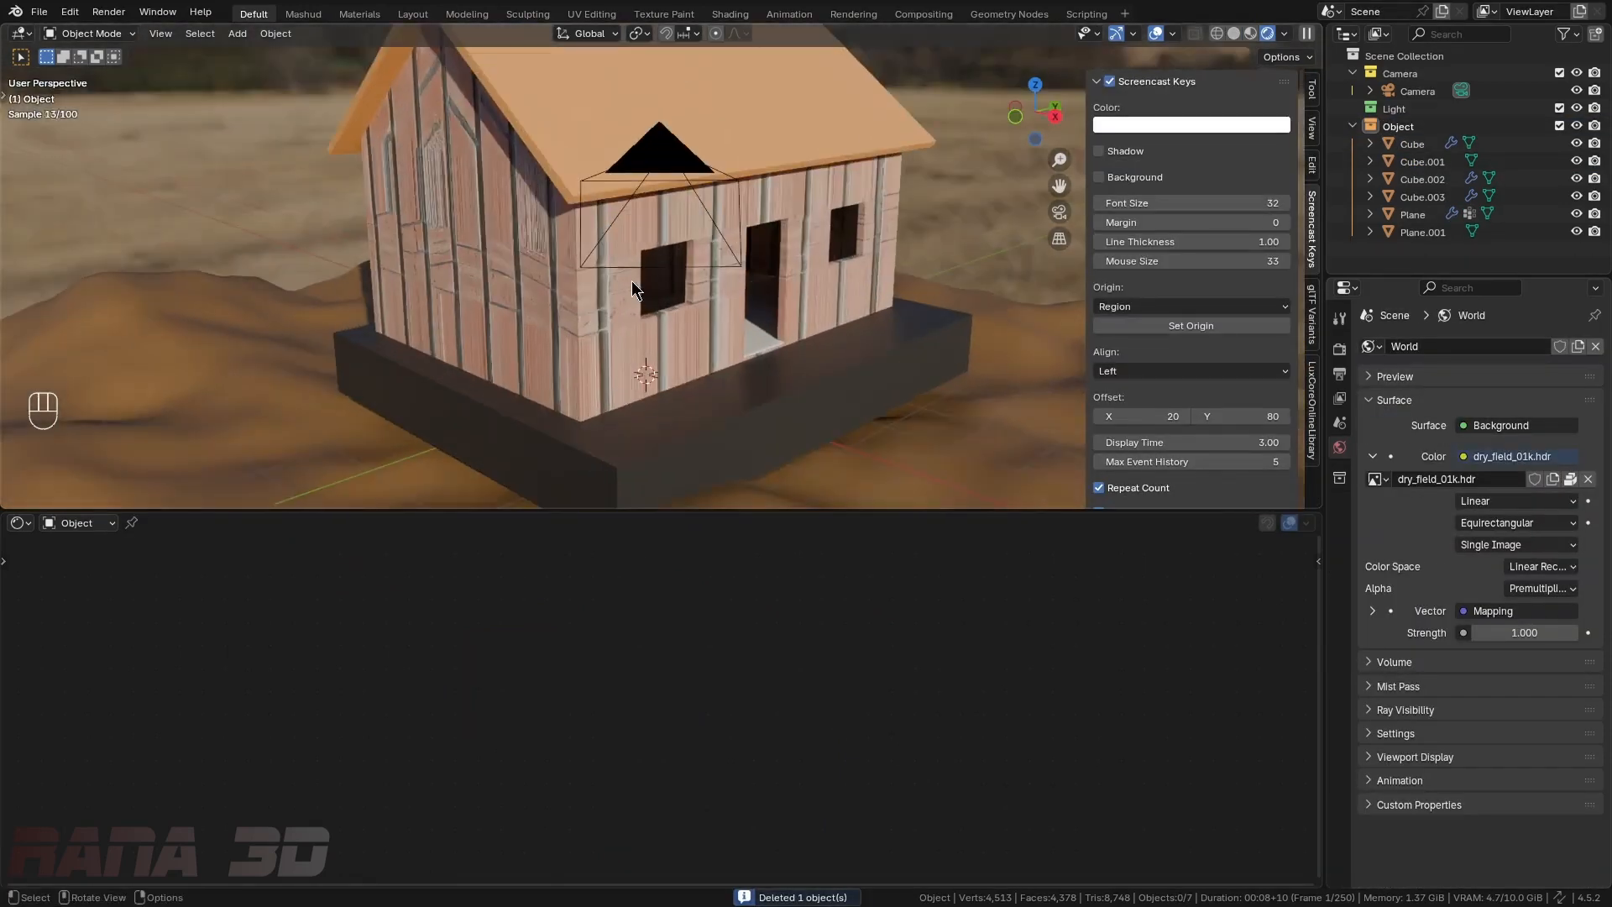
pyautogui.click(585, 296)
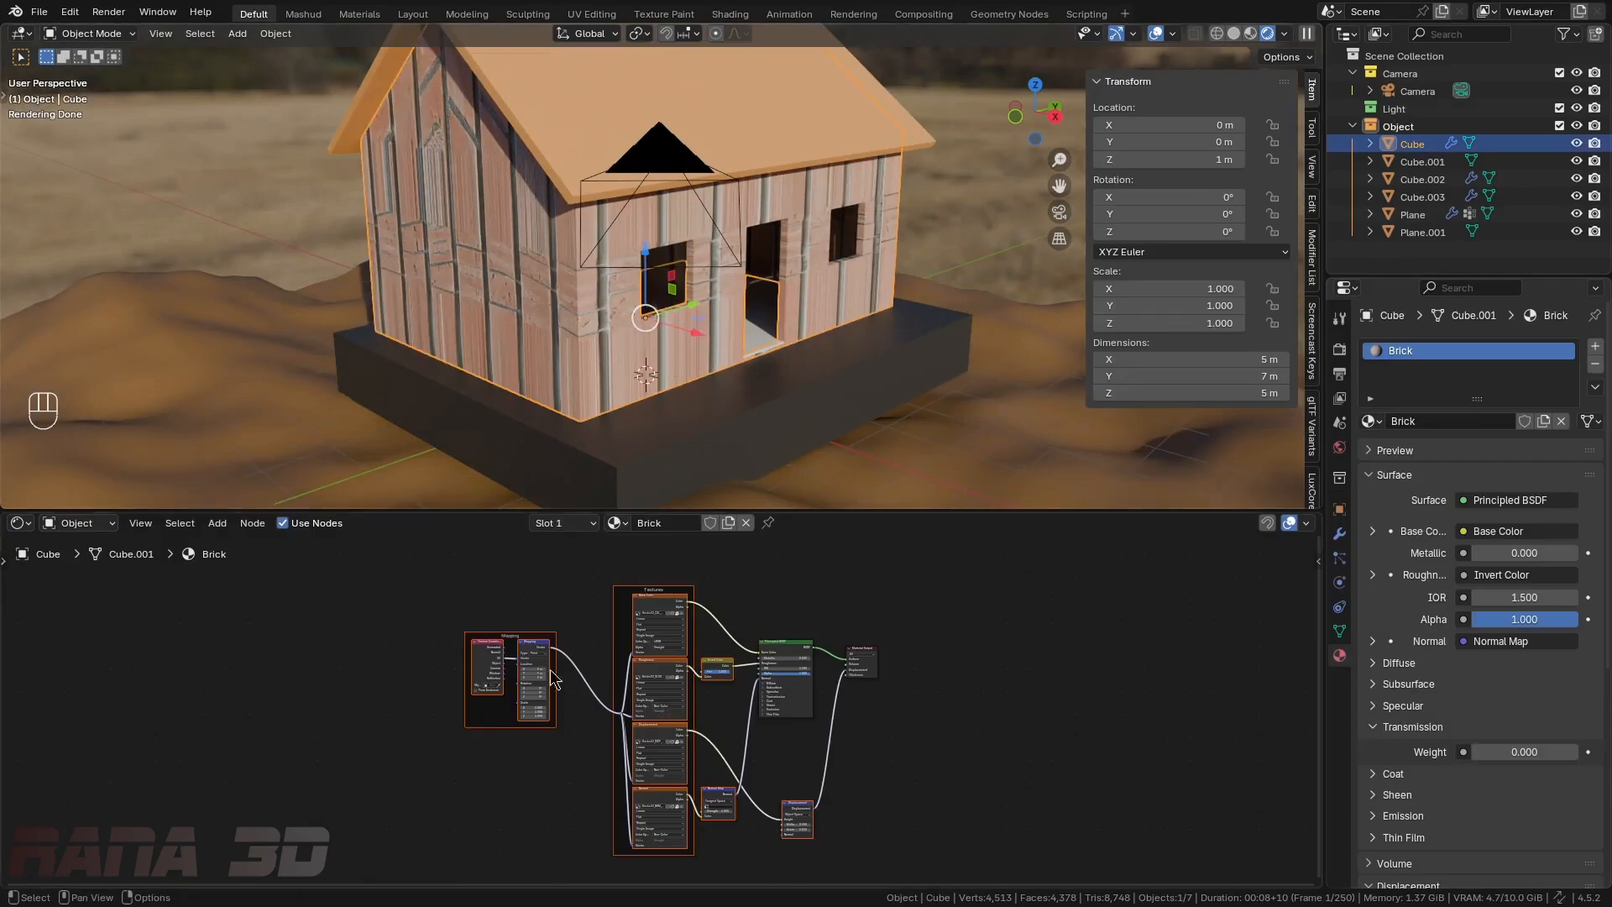
pyautogui.scroll(4, 552, 680)
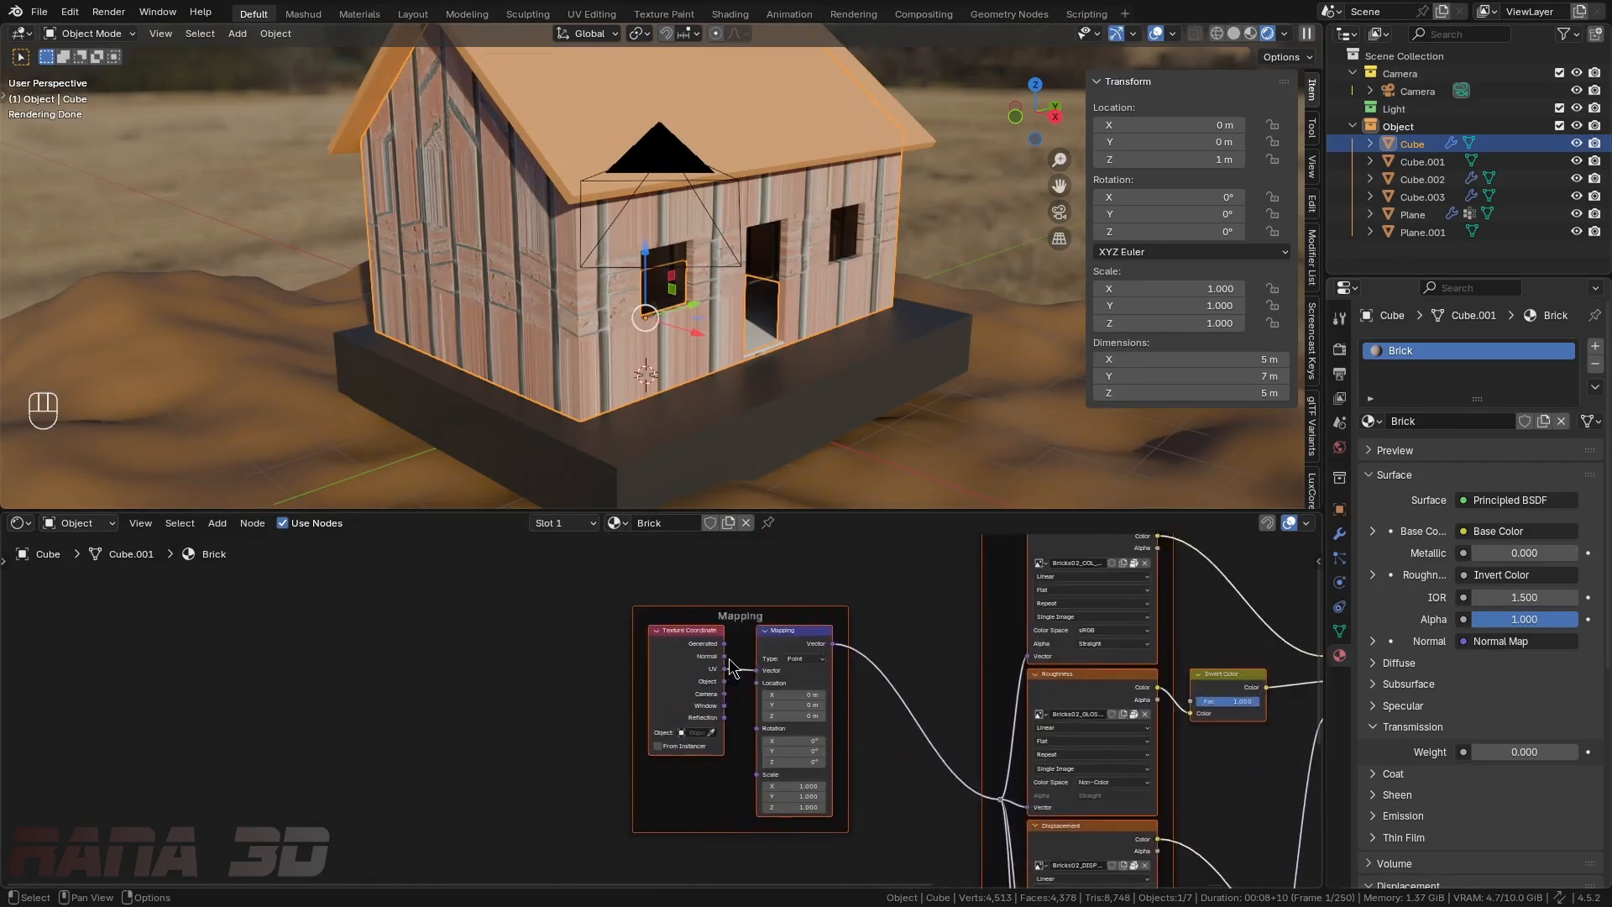
pyautogui.scroll(3, 730, 666)
pyautogui.rightClick(750, 645)
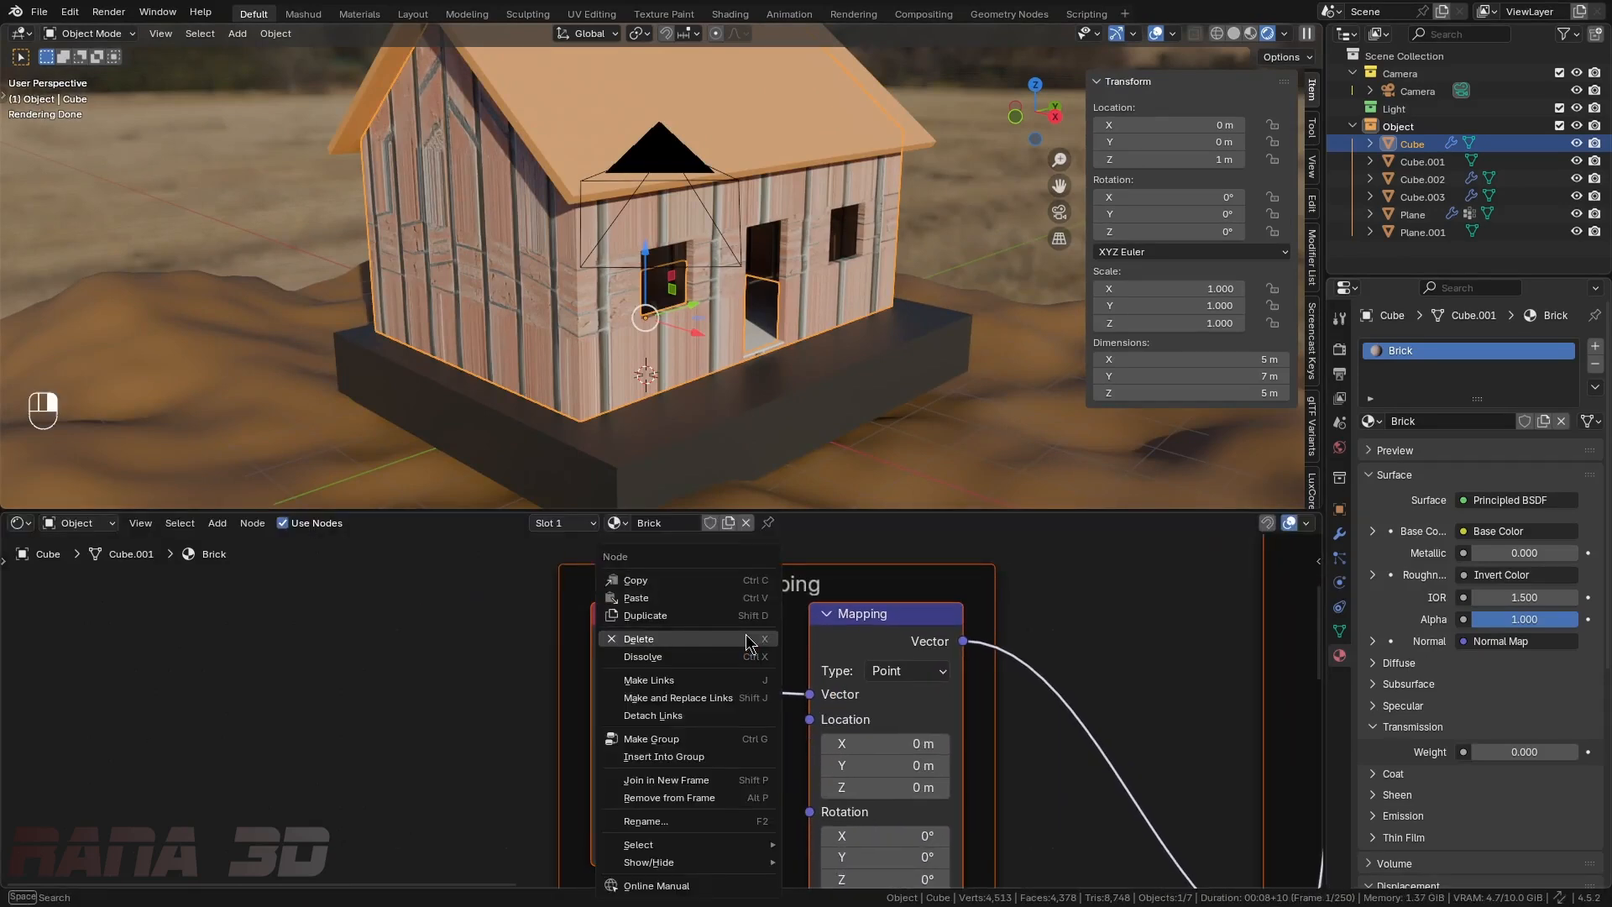
pyautogui.moveTo(751, 643)
pyautogui.mouseDown()
pyautogui.moveTo(811, 694)
pyautogui.moveTo(761, 651)
pyautogui.mouseUp()
pyautogui.click(707, 657)
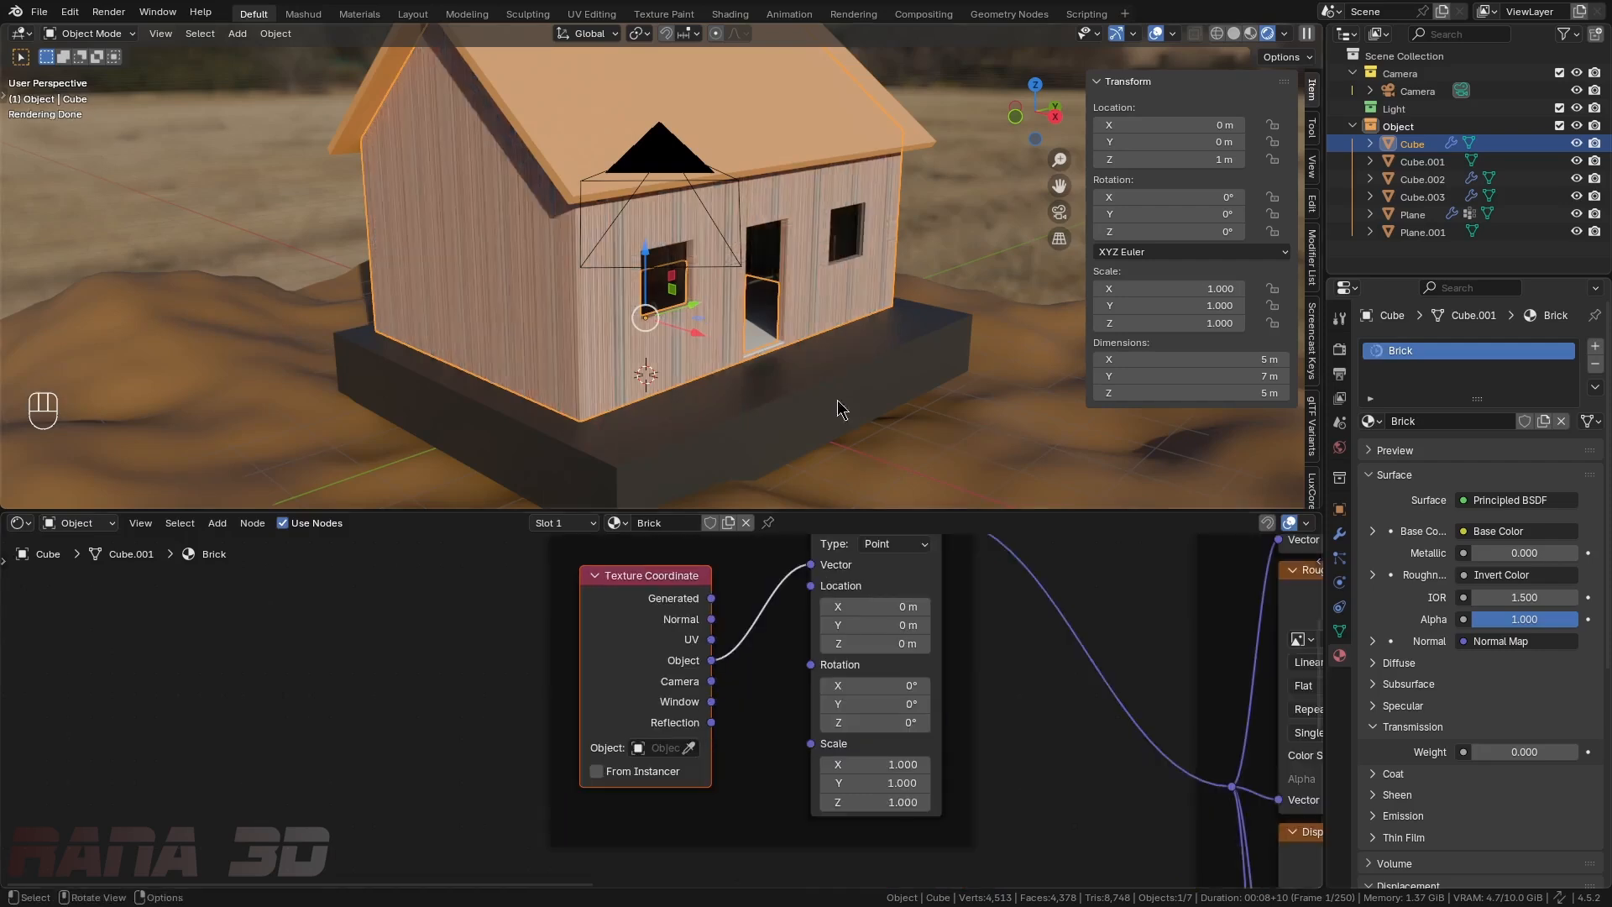
# - Connect the Texture Coordinate node's Generated output to the Mapping node's Vector input instead
pyautogui.moveTo(837, 401); pyautogui.dragTo(738, 335, button='middle')
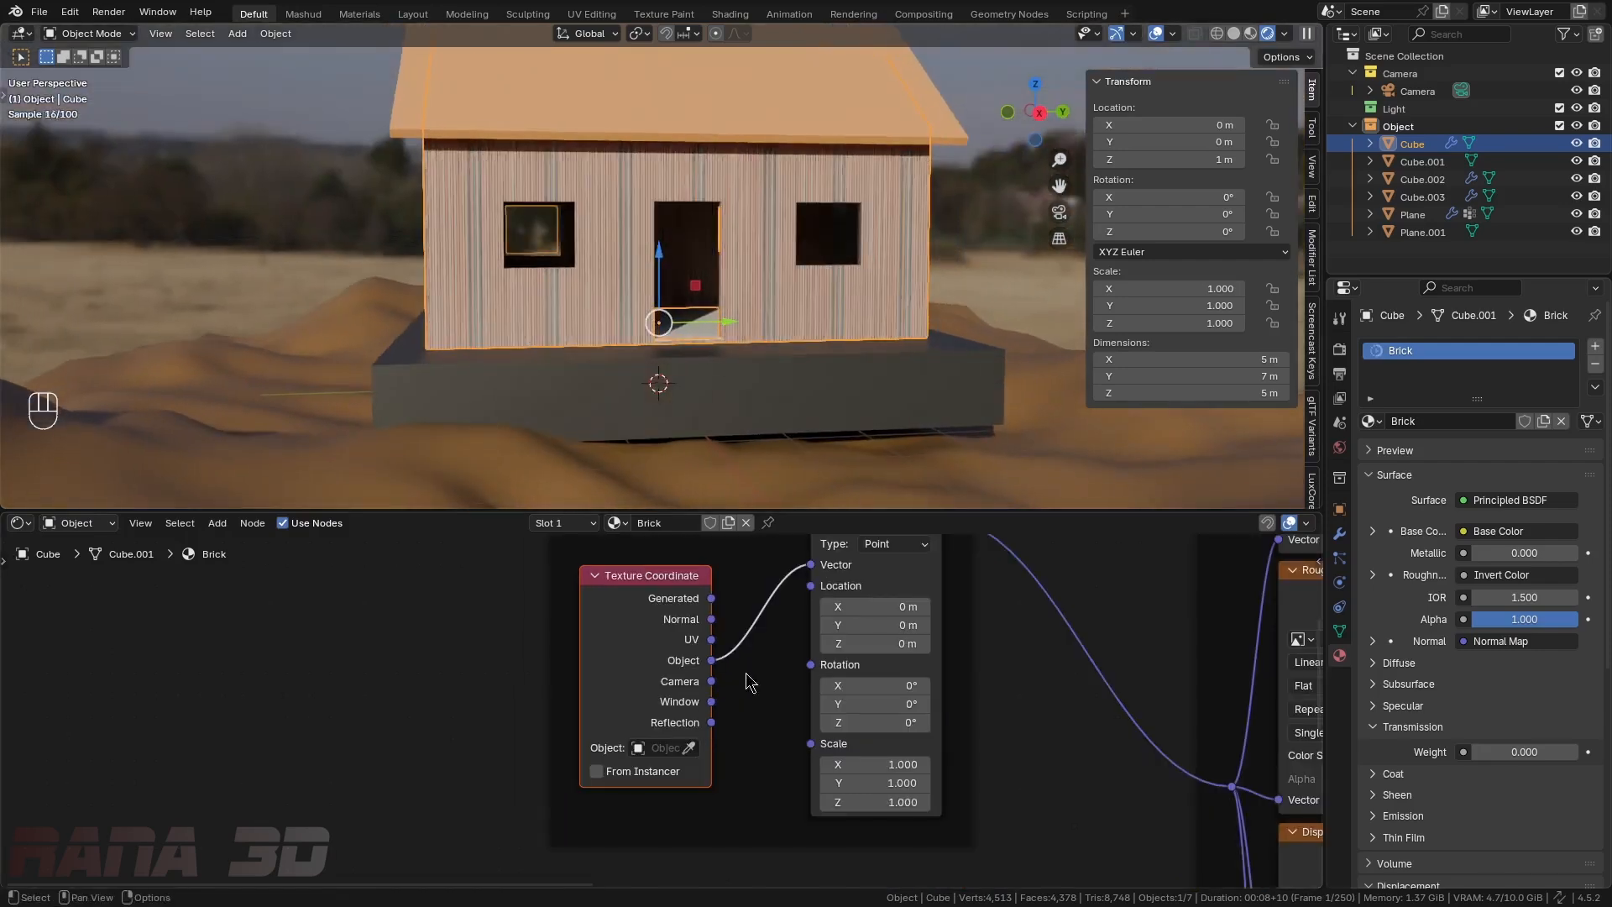
pyautogui.moveTo(711, 598); pyautogui.dragTo(810, 564)
pyautogui.scroll(-3, 940, 684)
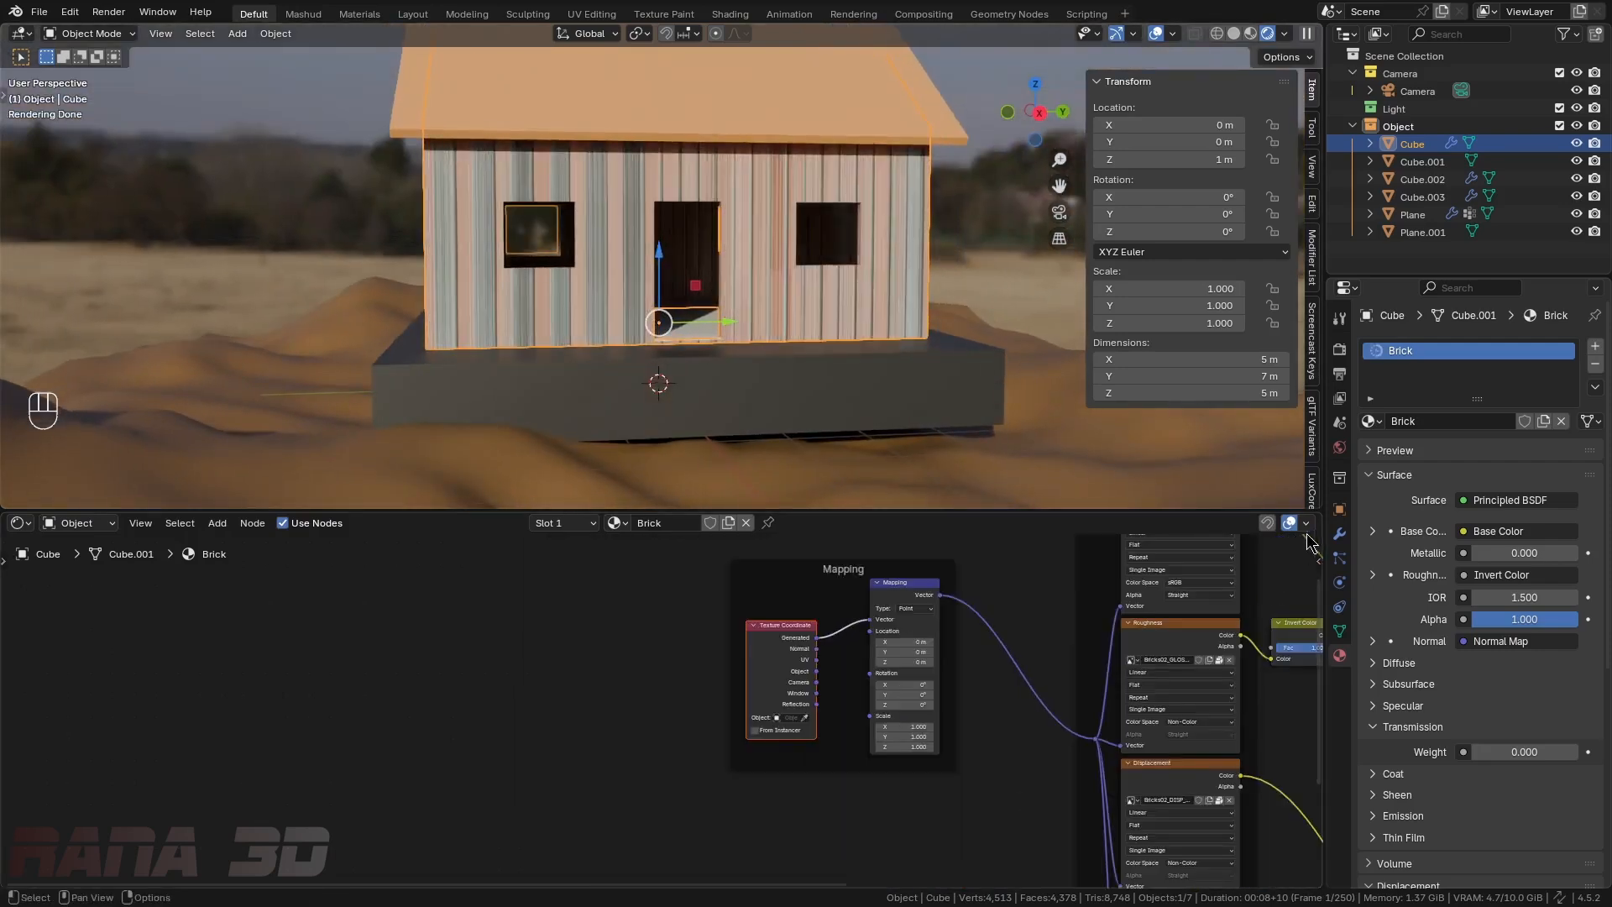
# - Split the Shader Editor area in two and turn one half into a UV Editor
pyautogui.moveTo(1317, 514); pyautogui.dragTo(606, 616)
pyautogui.click(23, 523)
pyautogui.click(88, 615)
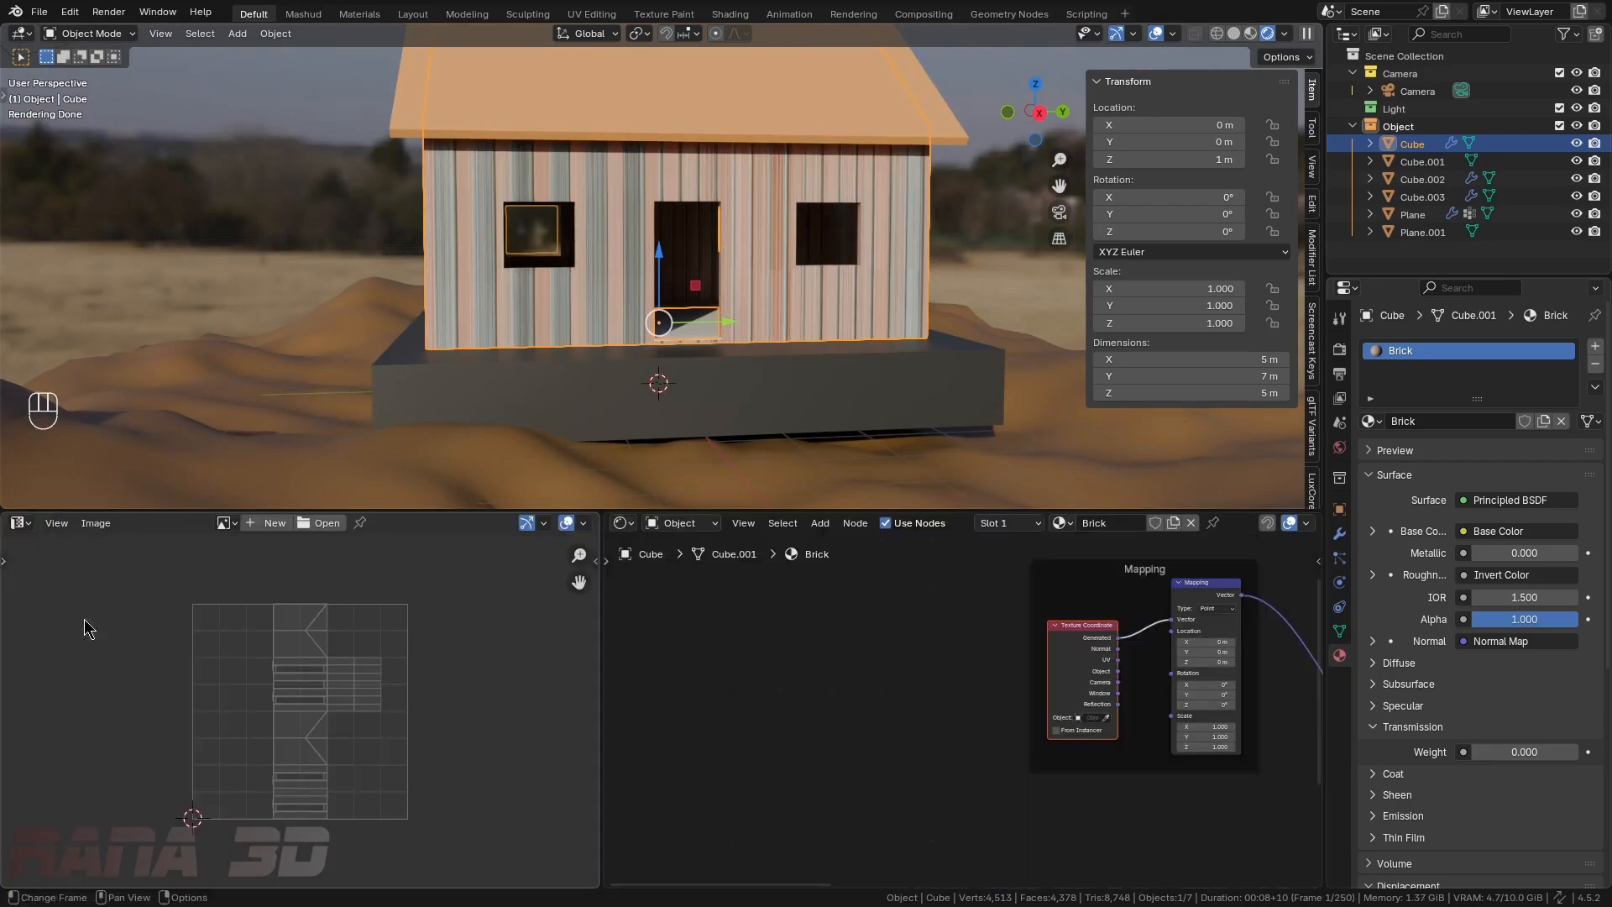
# - Enter Edit Mode on the house walls, select all their geometry and turn off the edge length overlay
pyautogui.moveTo(781, 244); pyautogui.dragTo(737, 288, button='middle')
pyautogui.press('Tab')
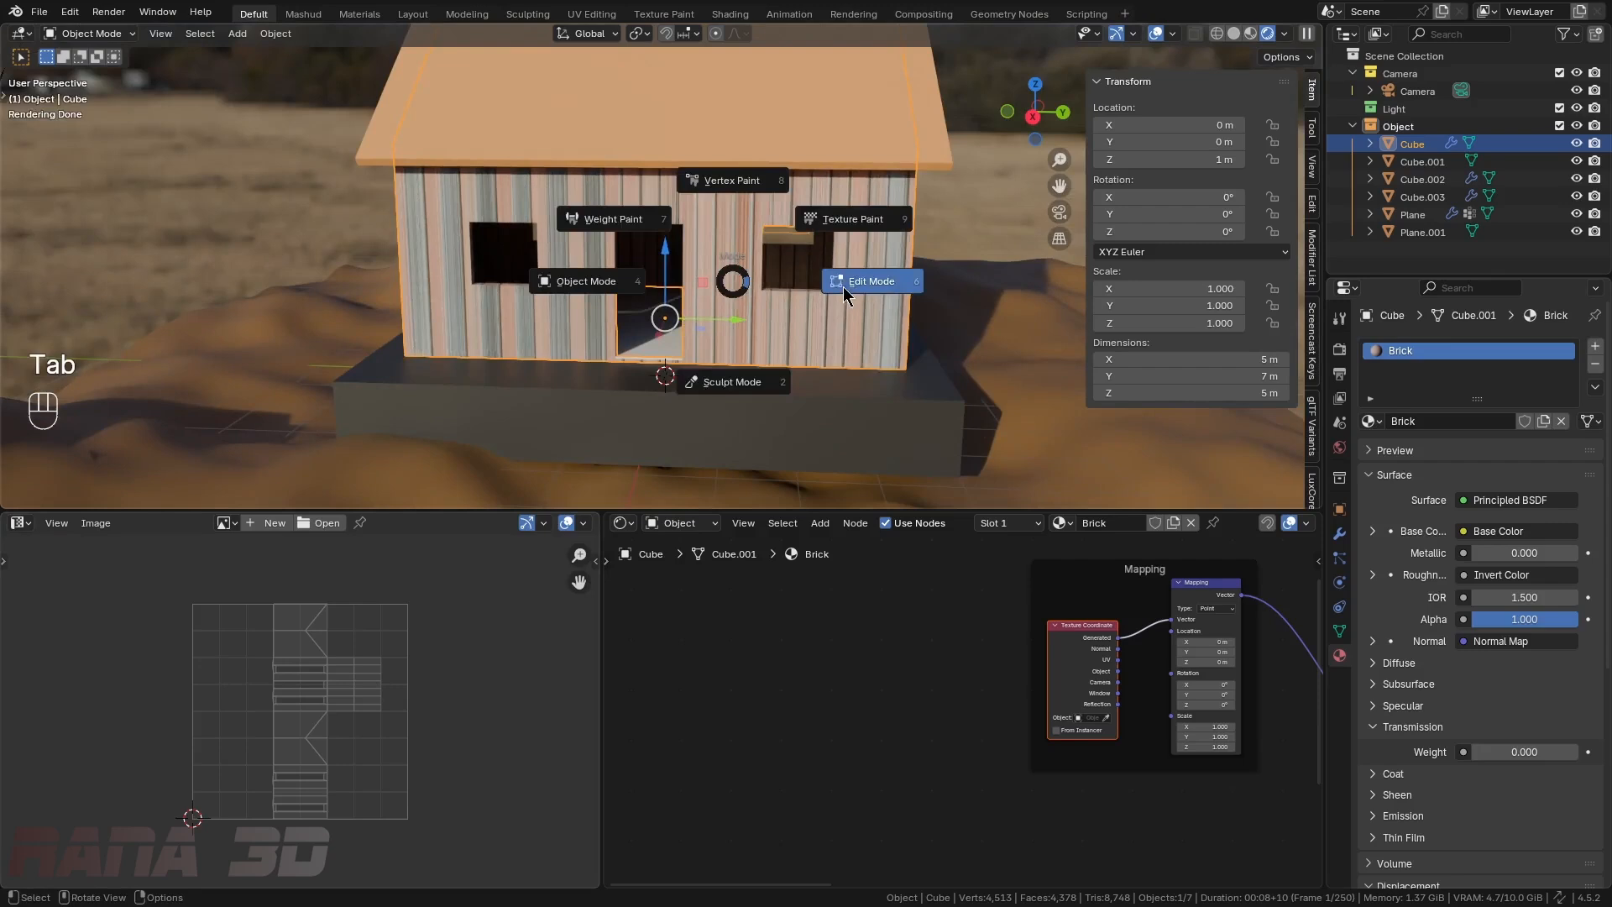
pyautogui.press('a')
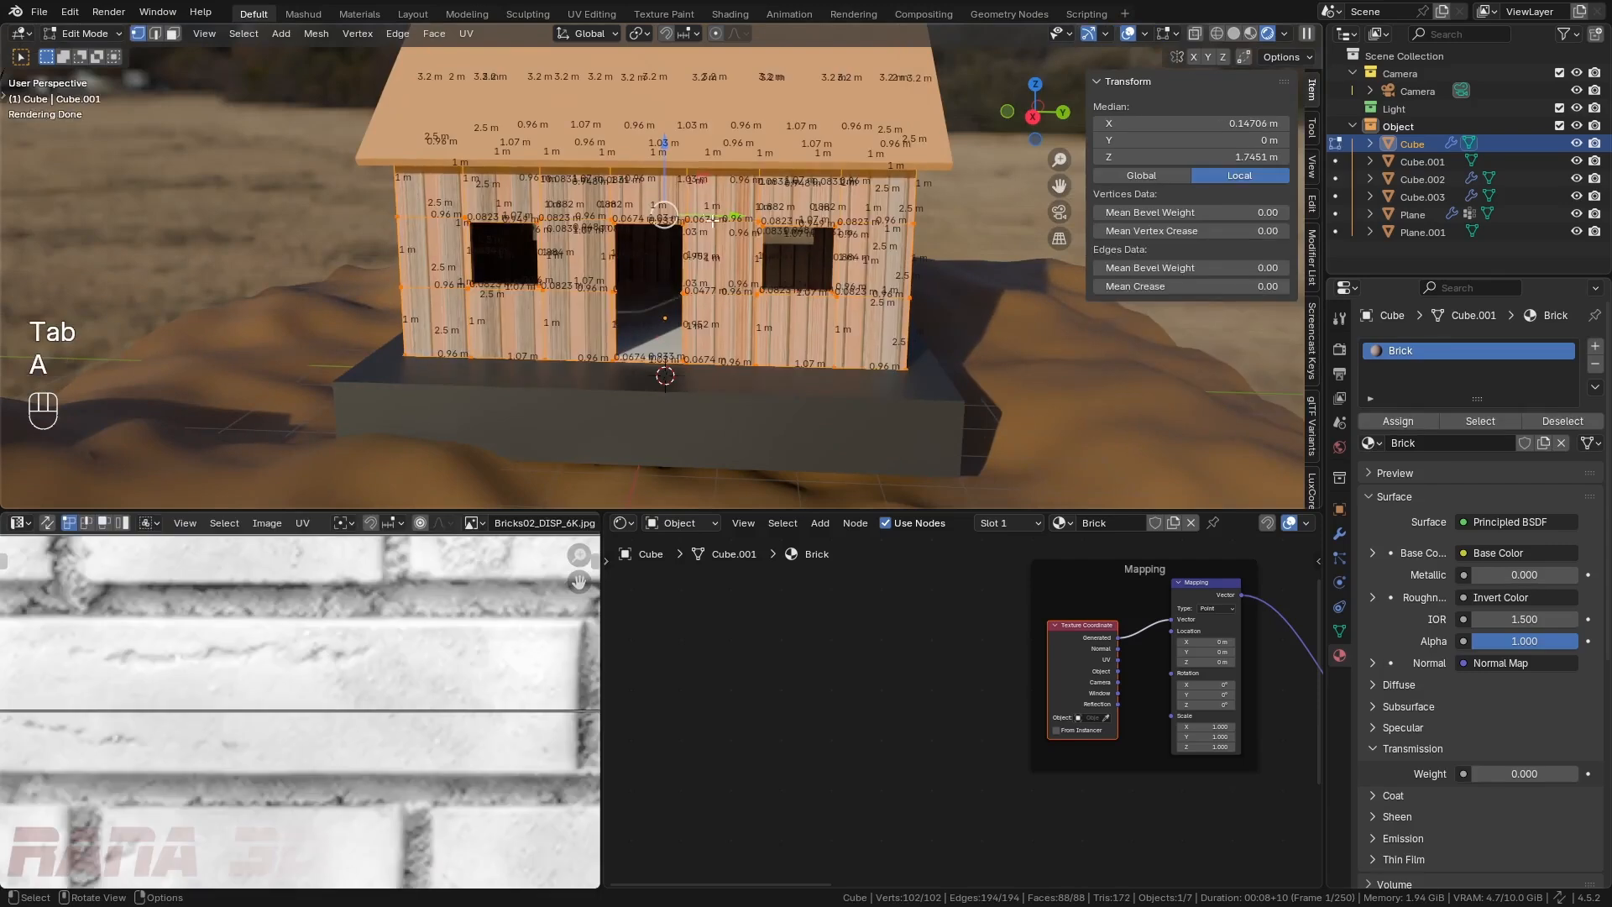
pyautogui.click(1167, 34)
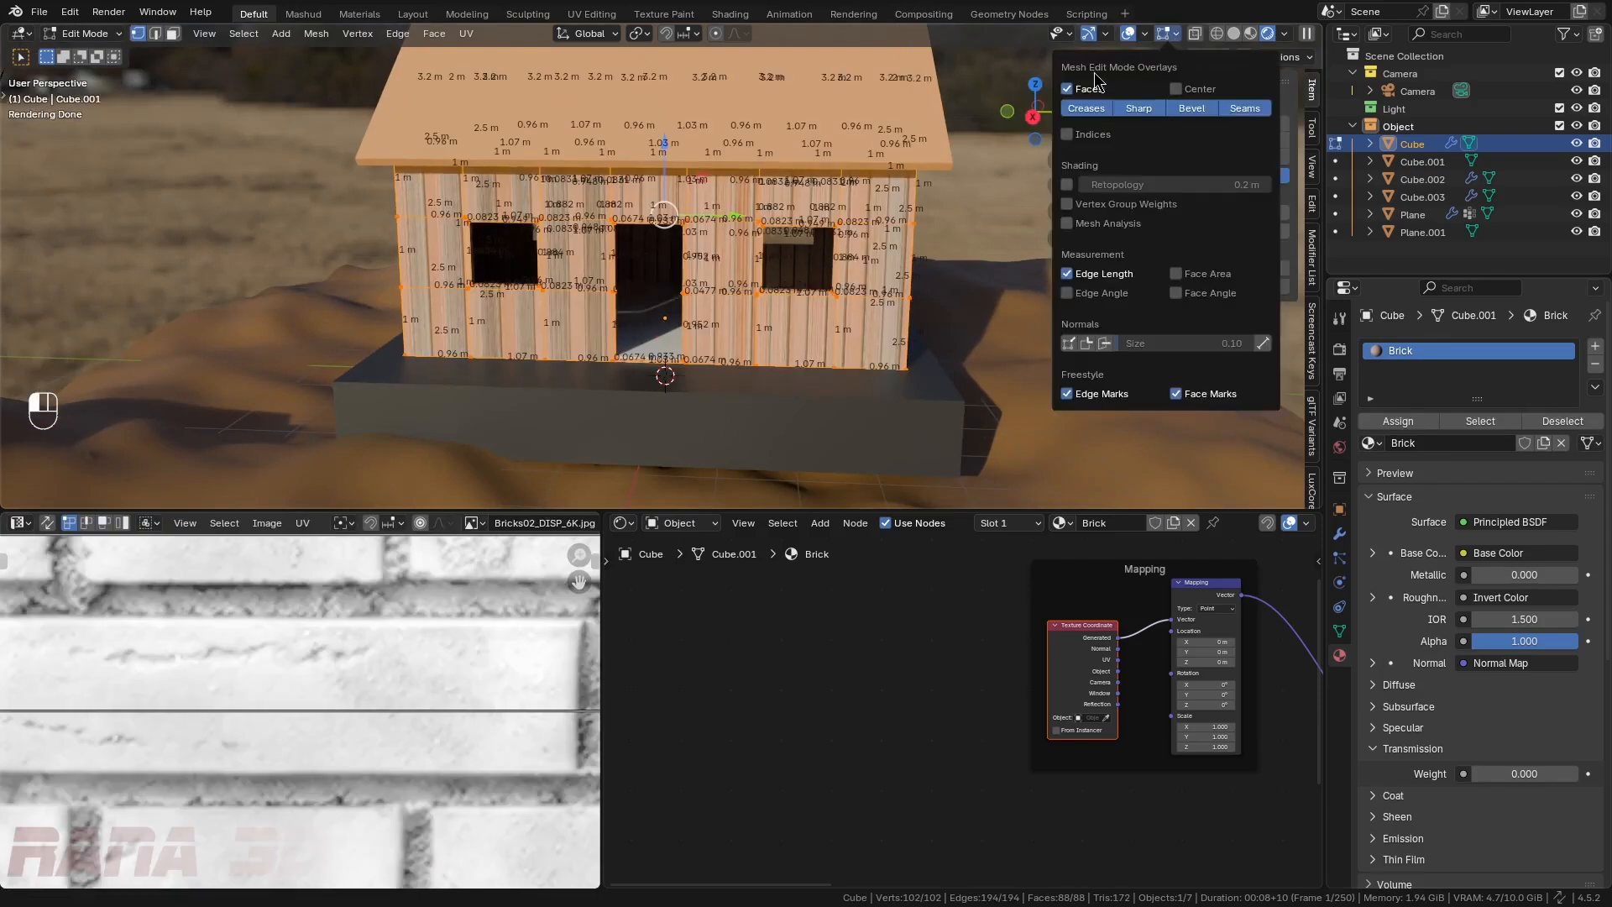
pyautogui.click(1068, 274)
pyautogui.press('Home')
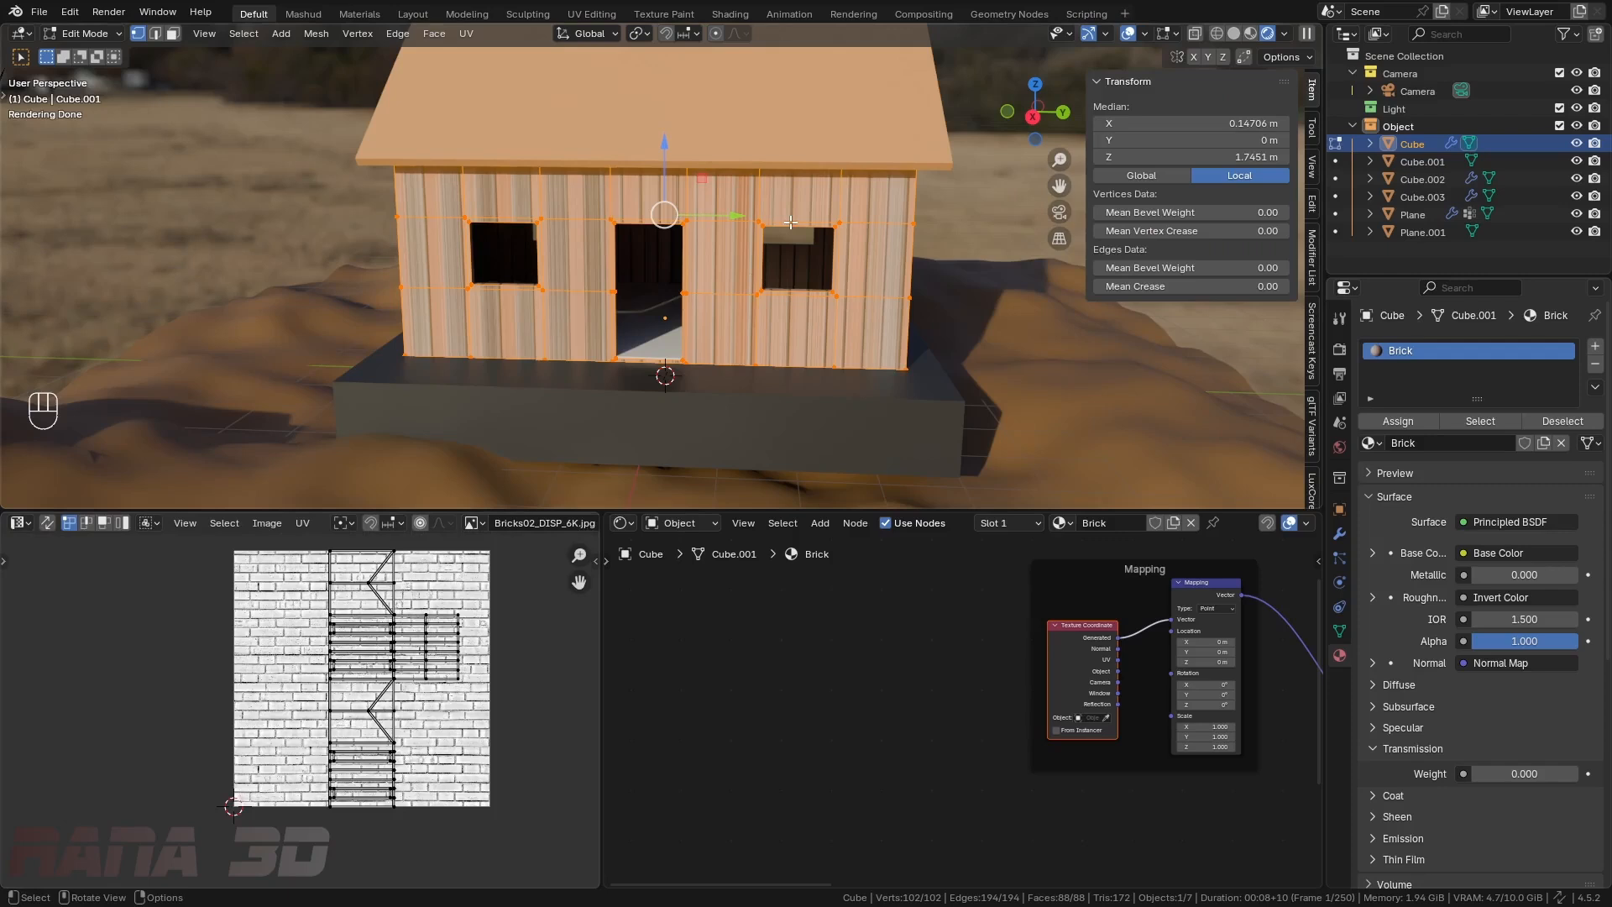
# - Unwrap the selected wall geometry with the Angle Based method
pyautogui.press('u')
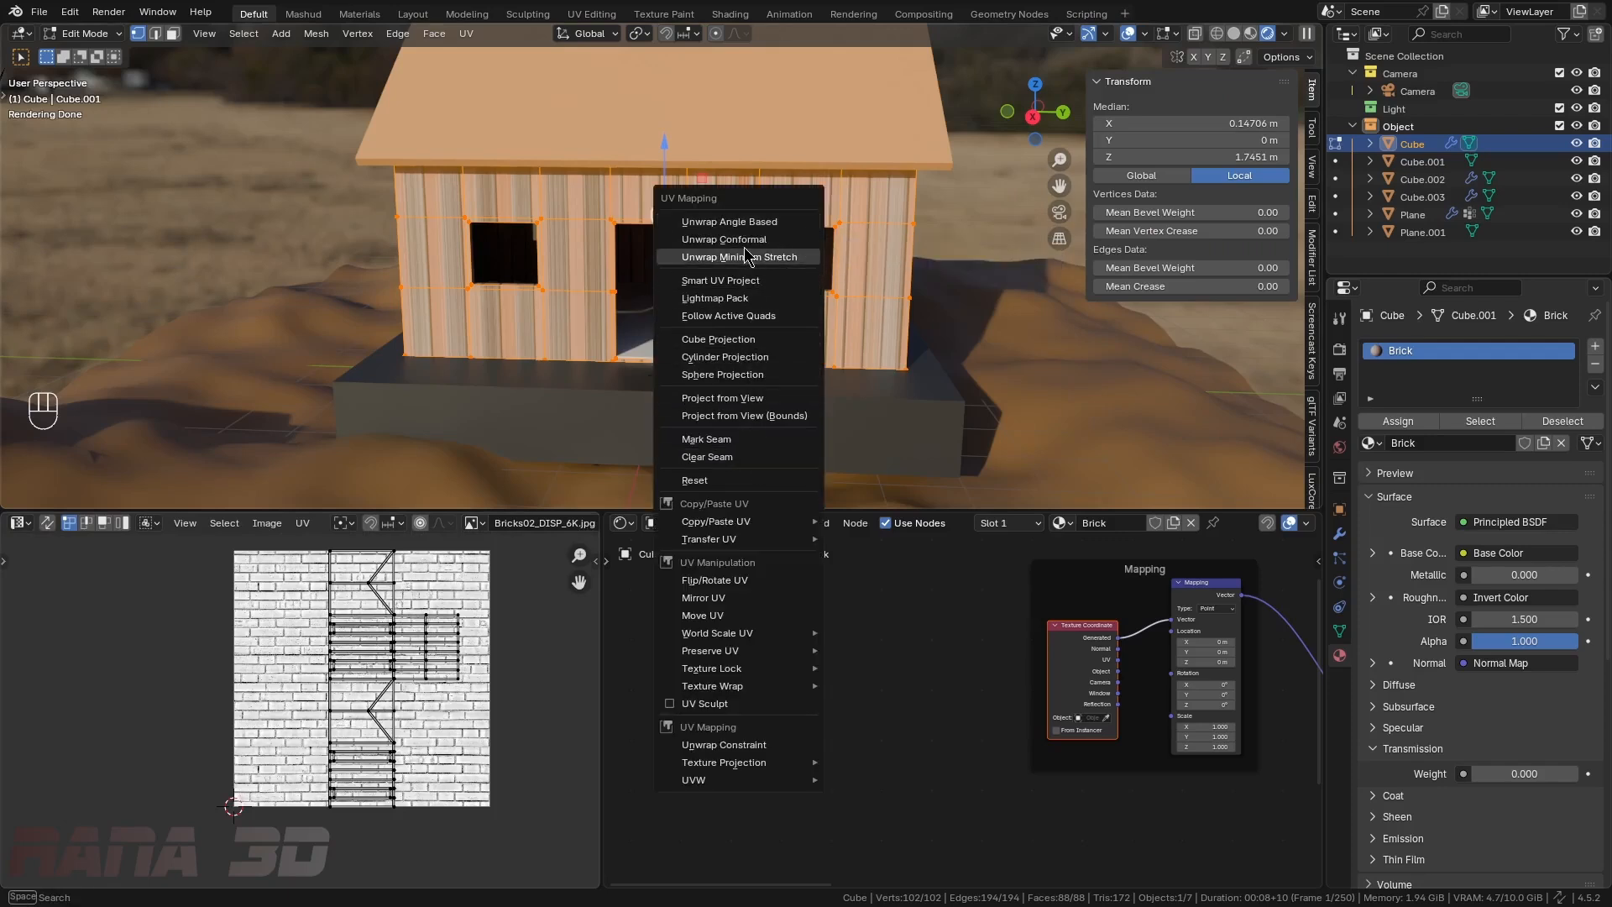
pyautogui.click(762, 222)
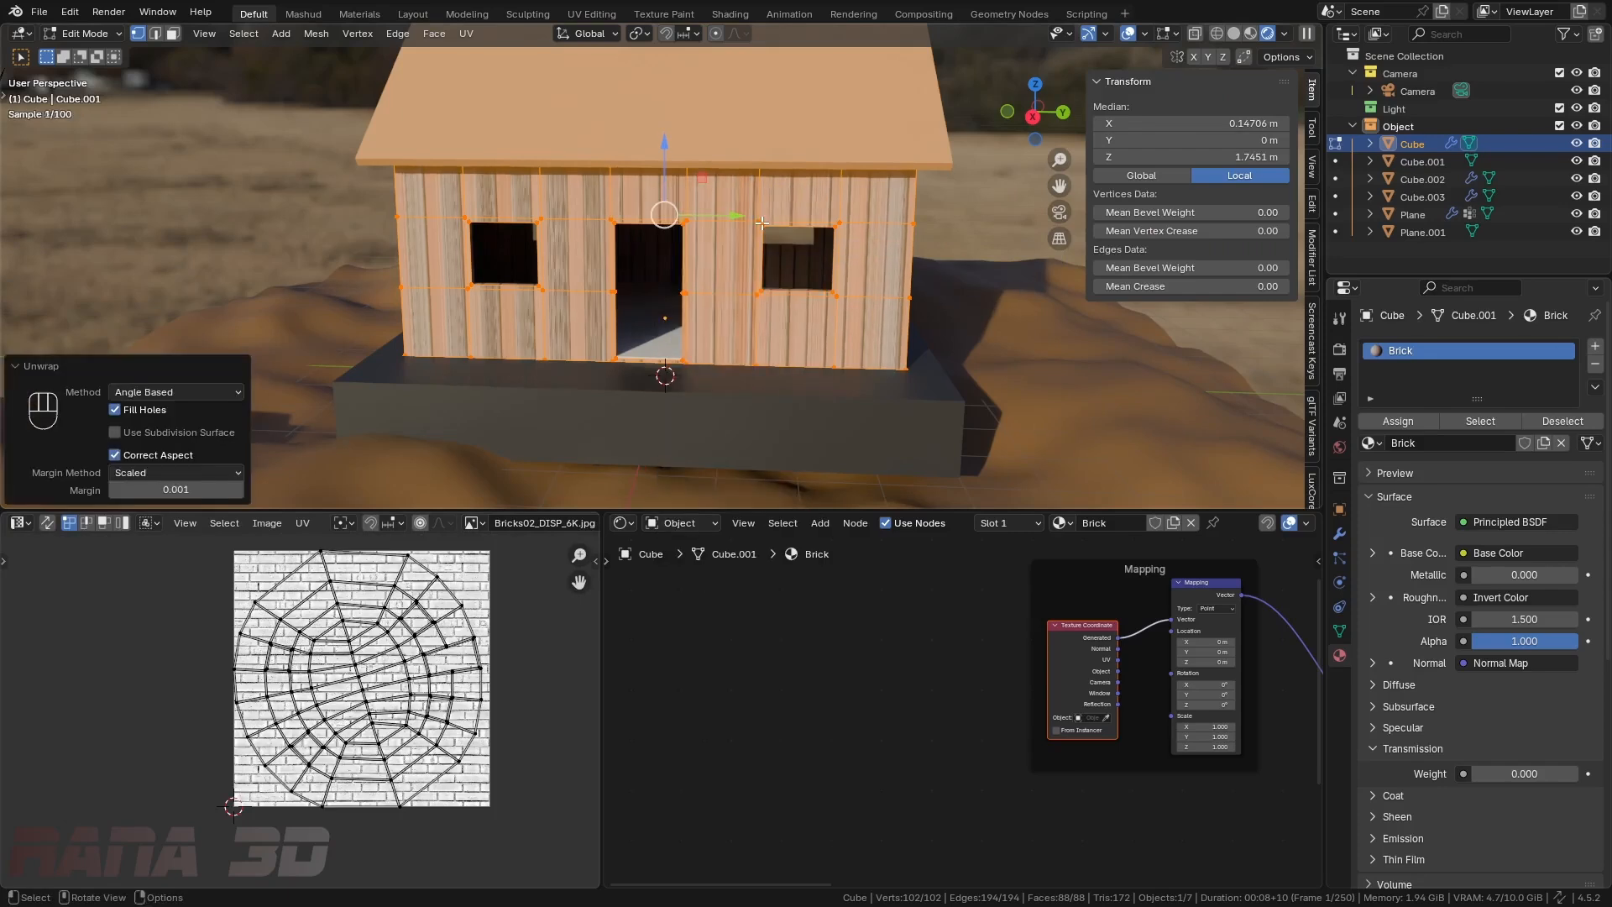
pyautogui.scroll(2, 356, 738)
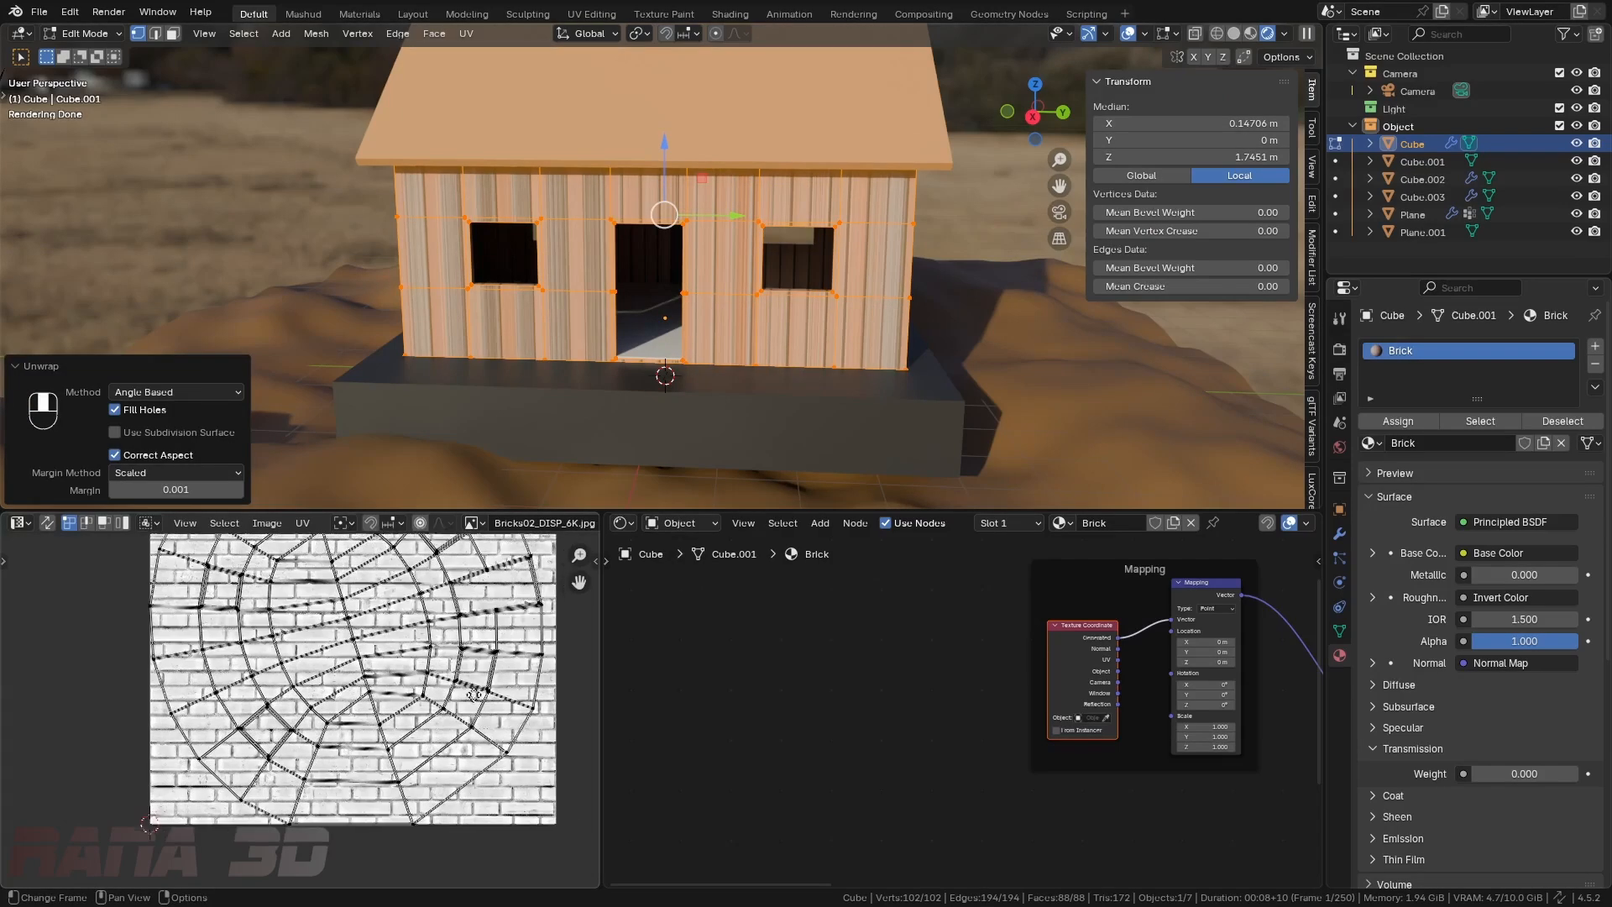
# - Connect the Texture Coordinate node's UV output to the Mapping node's Vector input
pyautogui.scroll(4, 923, 672)
pyautogui.moveTo(904, 703); pyautogui.dragTo(1003, 628)
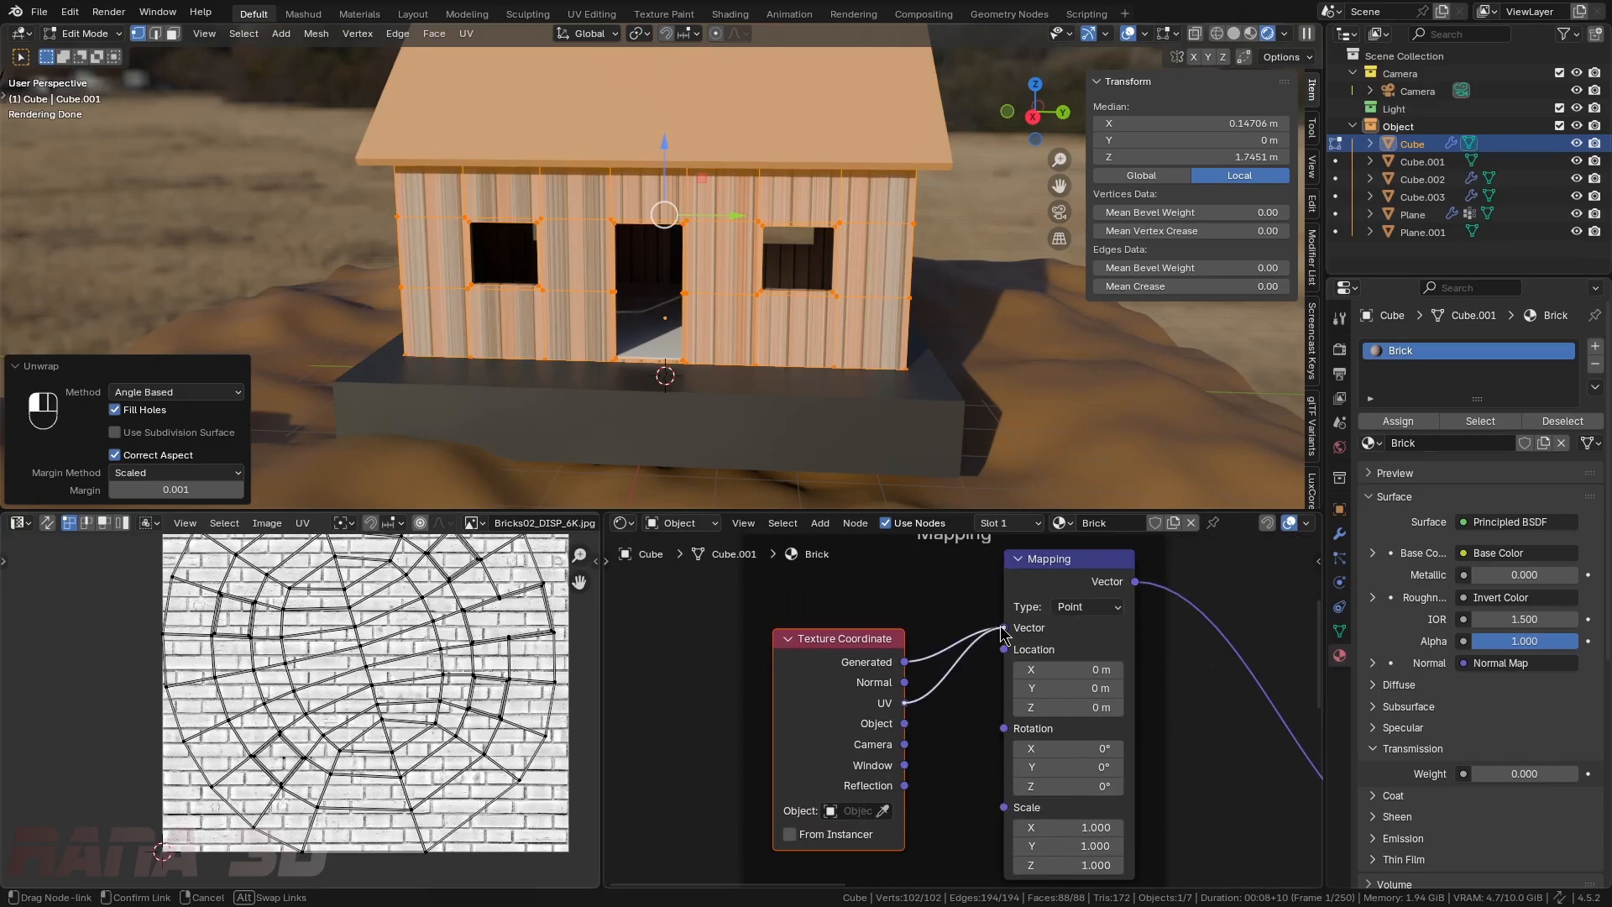
# - Try unwrapping the wall geometry with the Conformal method, followed by the Minimum Stretch method
pyautogui.press('u')
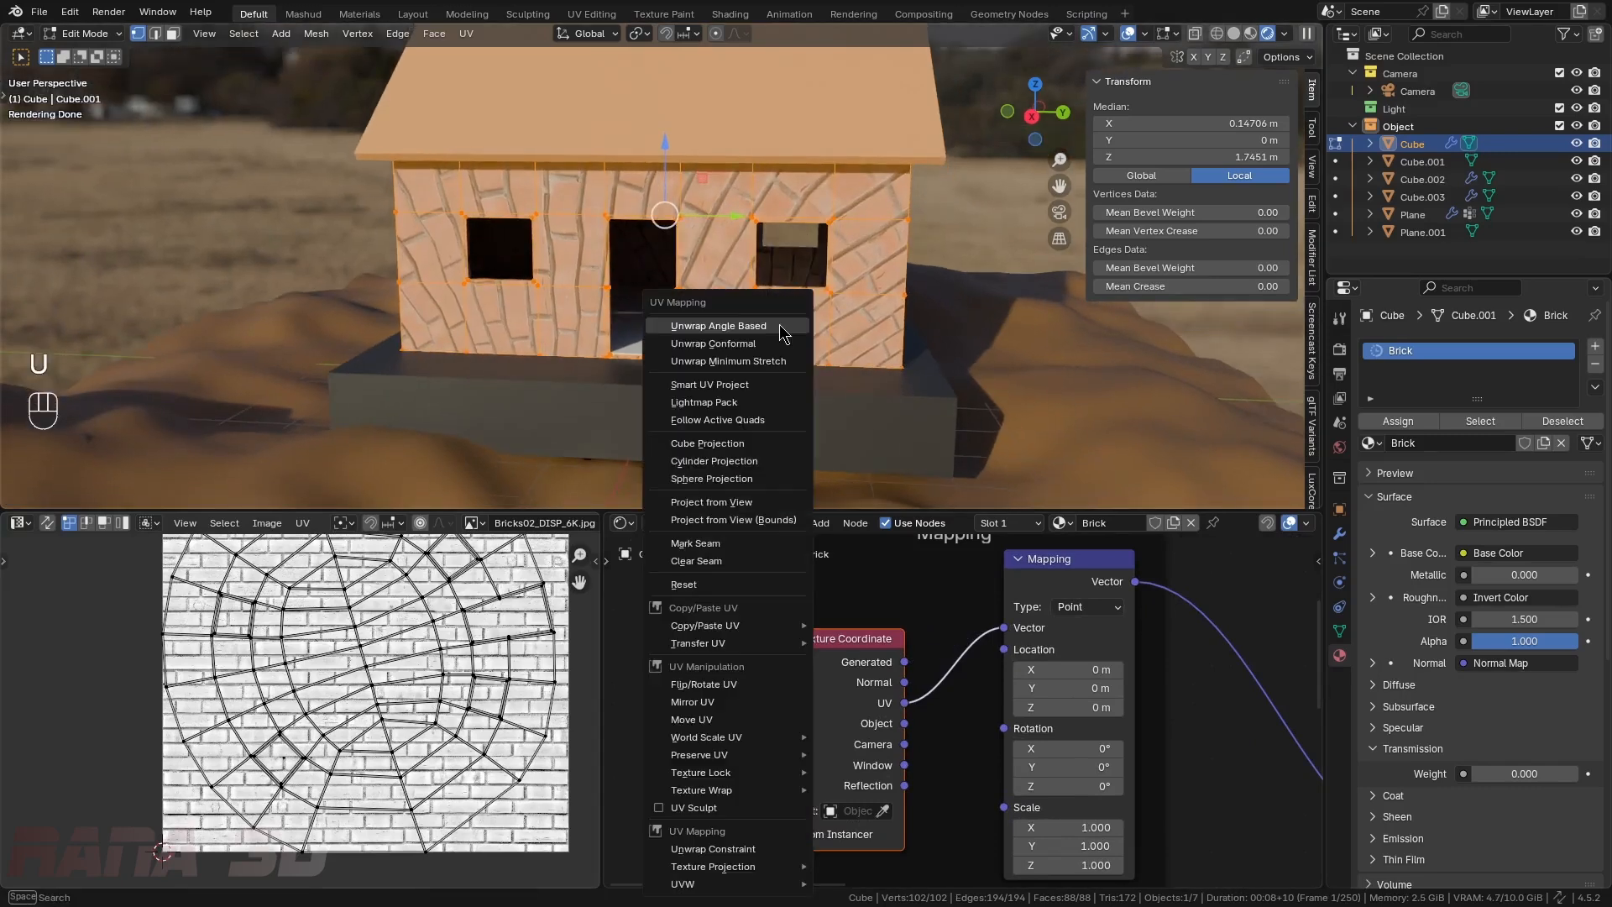
pyautogui.click(750, 348)
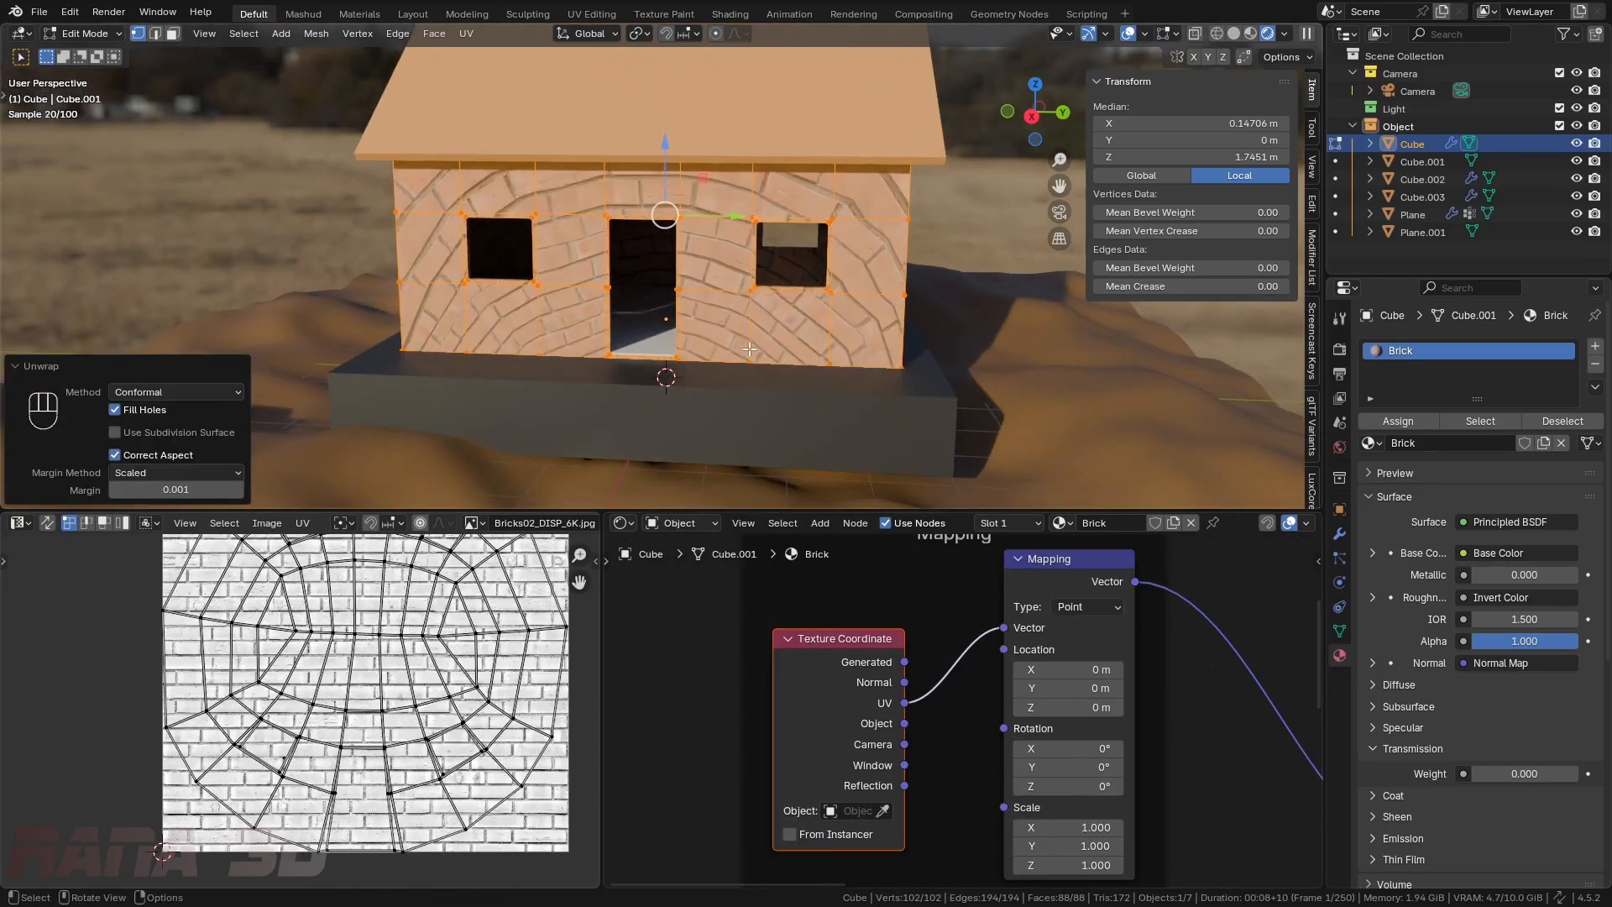
pyautogui.scroll(-2, 420, 675)
pyautogui.moveTo(374, 652); pyautogui.dragTo(355, 661, button='middle')
pyautogui.scroll(2, 348, 697)
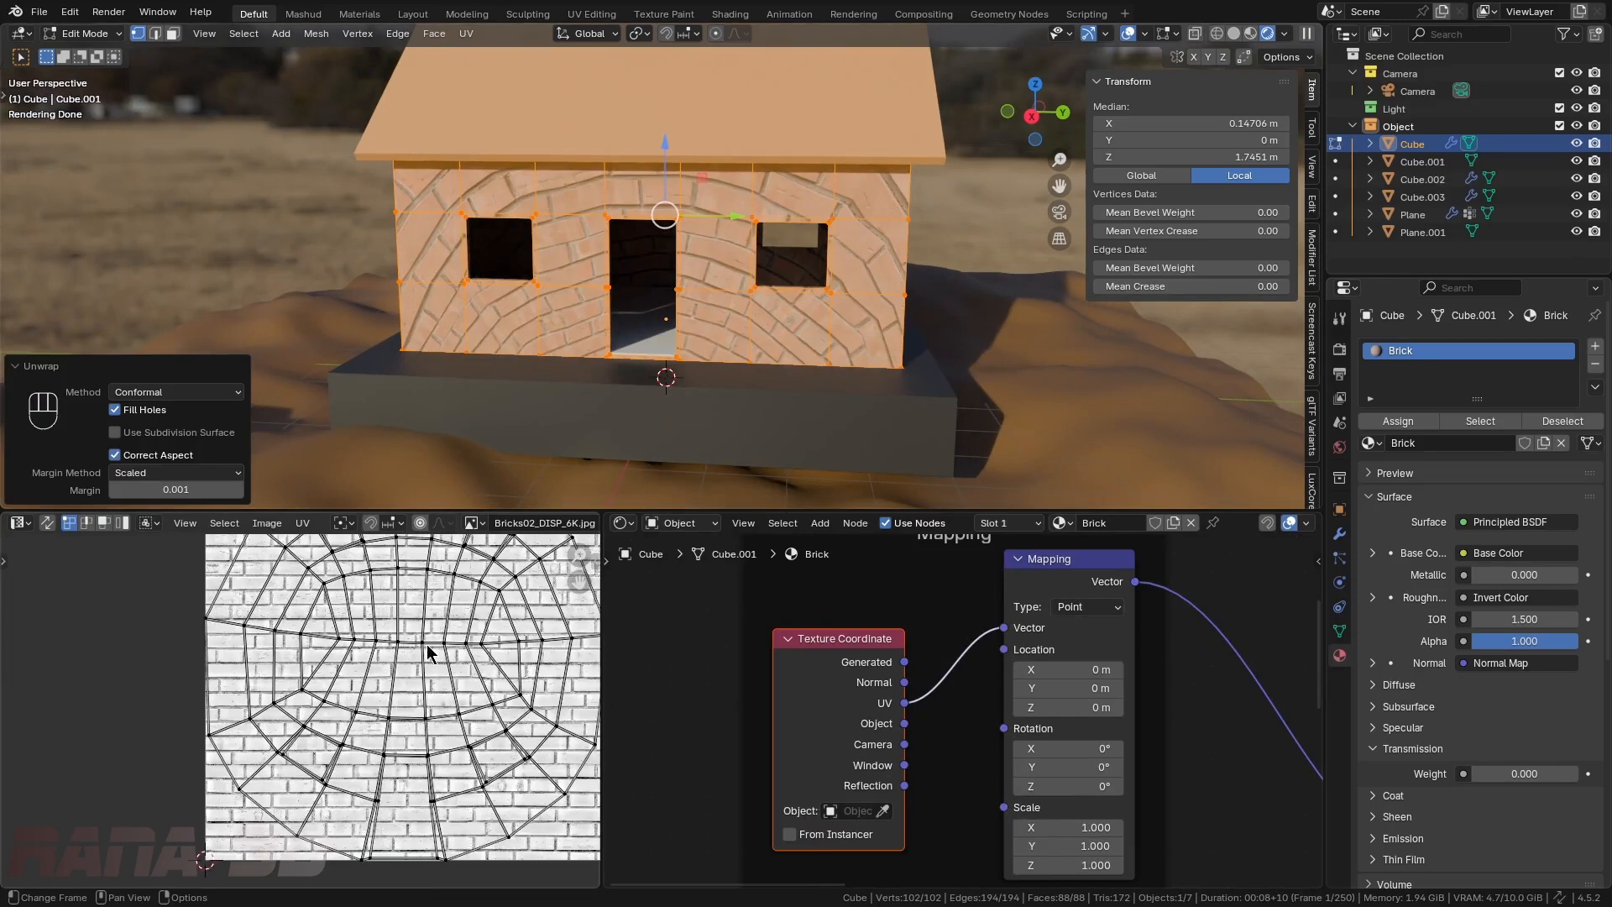
pyautogui.moveTo(597, 390); pyautogui.dragTo(710, 361, button='middle')
pyautogui.press('u')
pyautogui.click(708, 372)
# - Unwrap the walls with Smart UV Project at a 66° angle limit, using the Scaled margin method and Axis-aligned (Vertical) rotation
pyautogui.press('u')
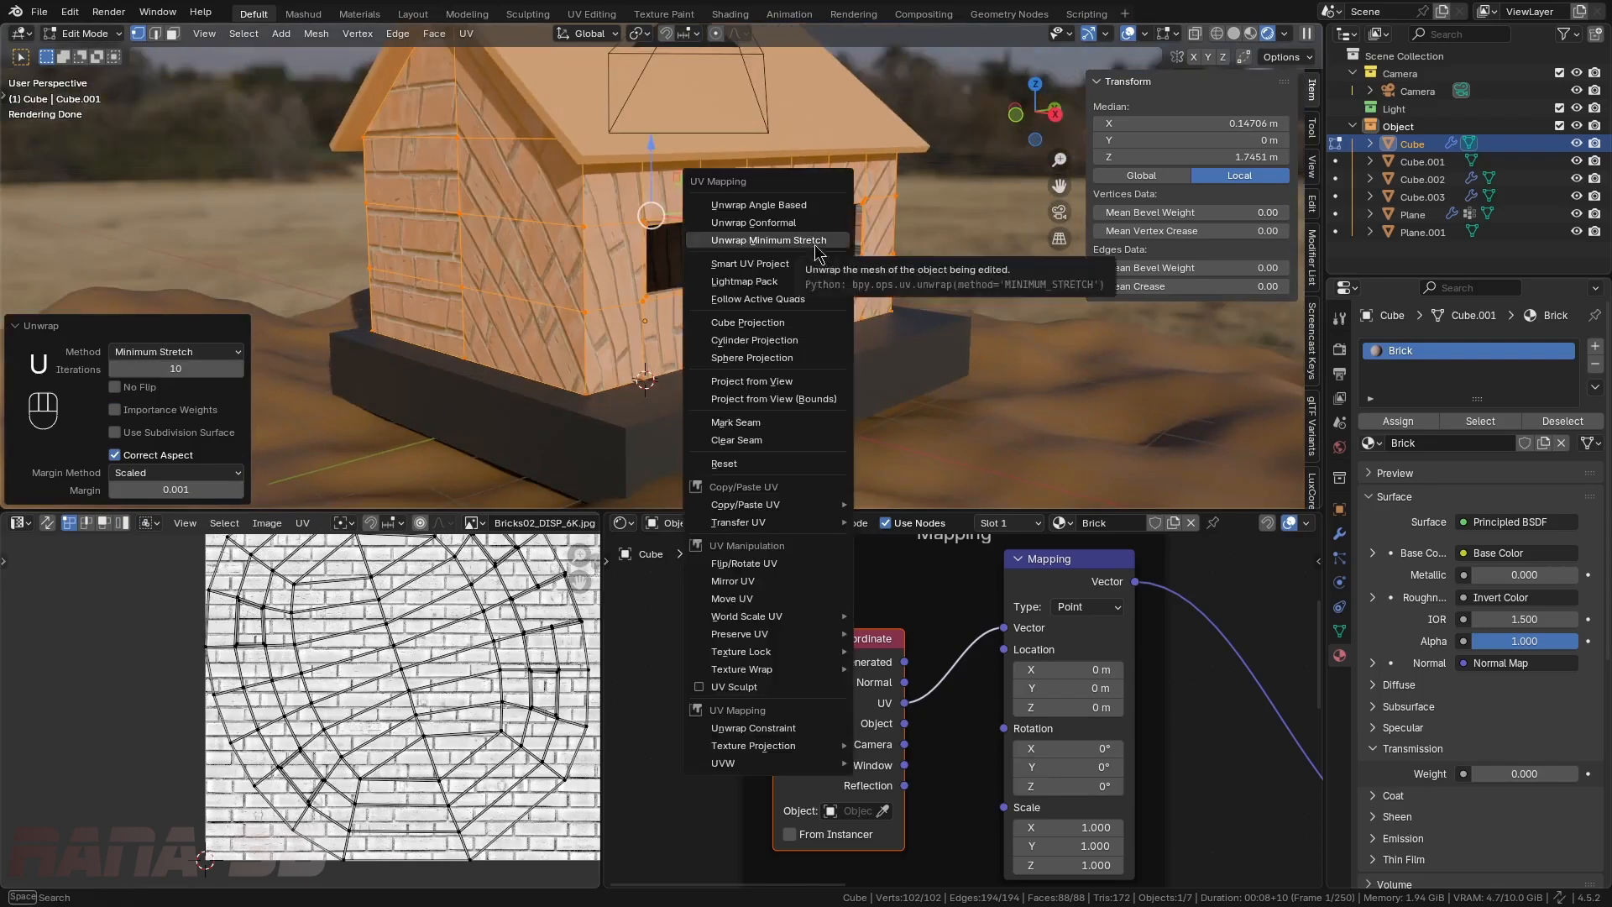
pyautogui.click(789, 263)
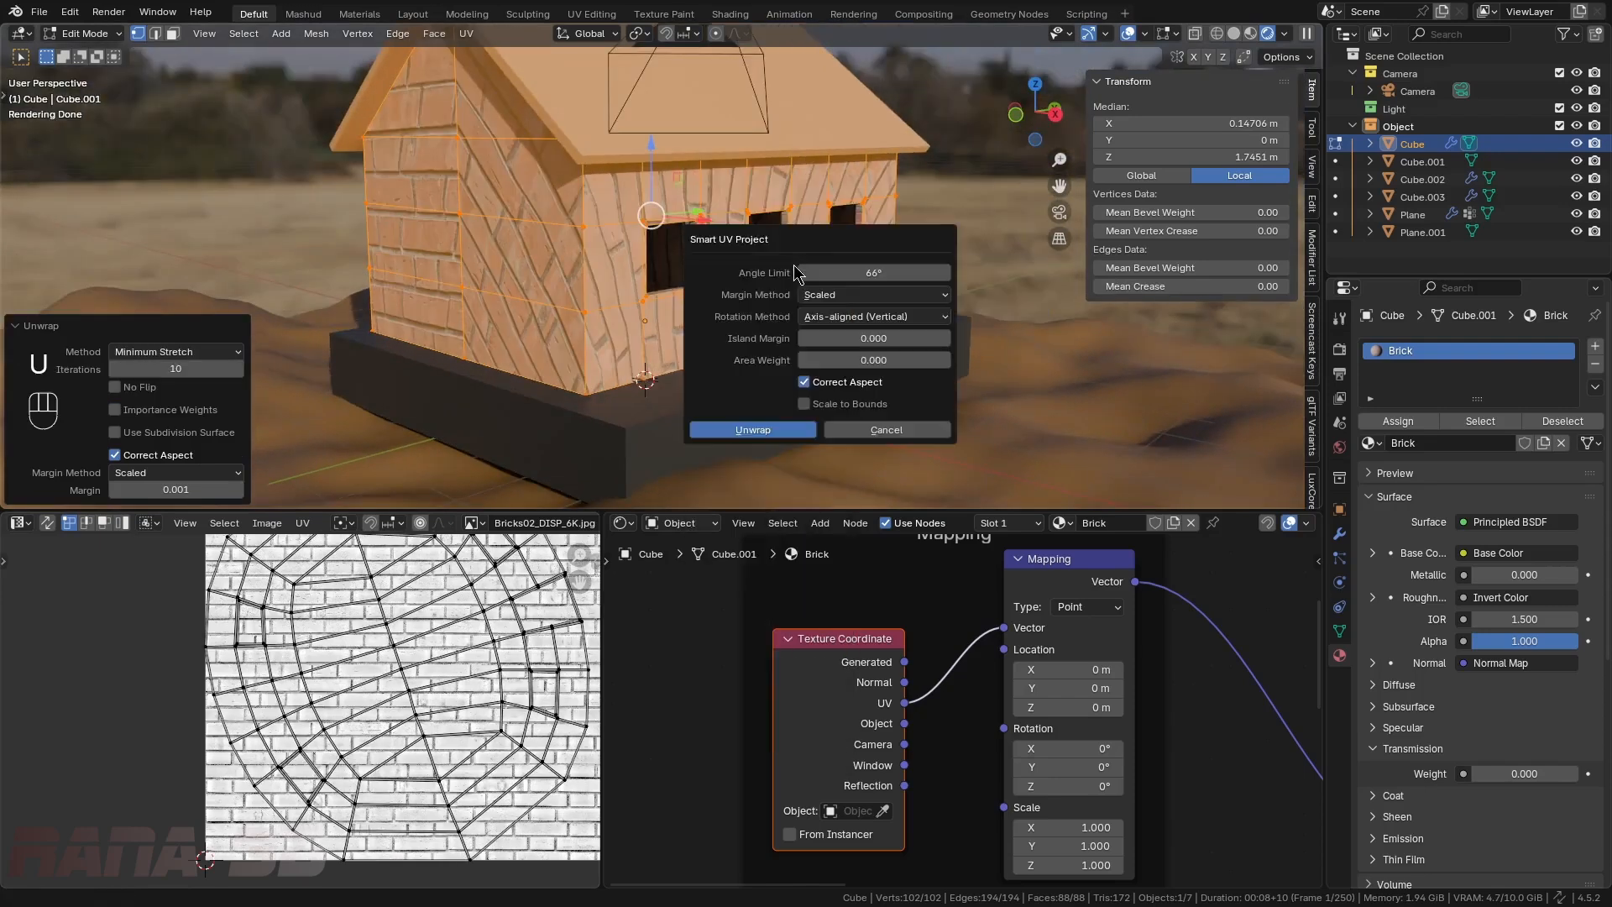
pyautogui.press('Return')
pyautogui.moveTo(746, 290); pyautogui.dragTo(623, 317, button='middle')
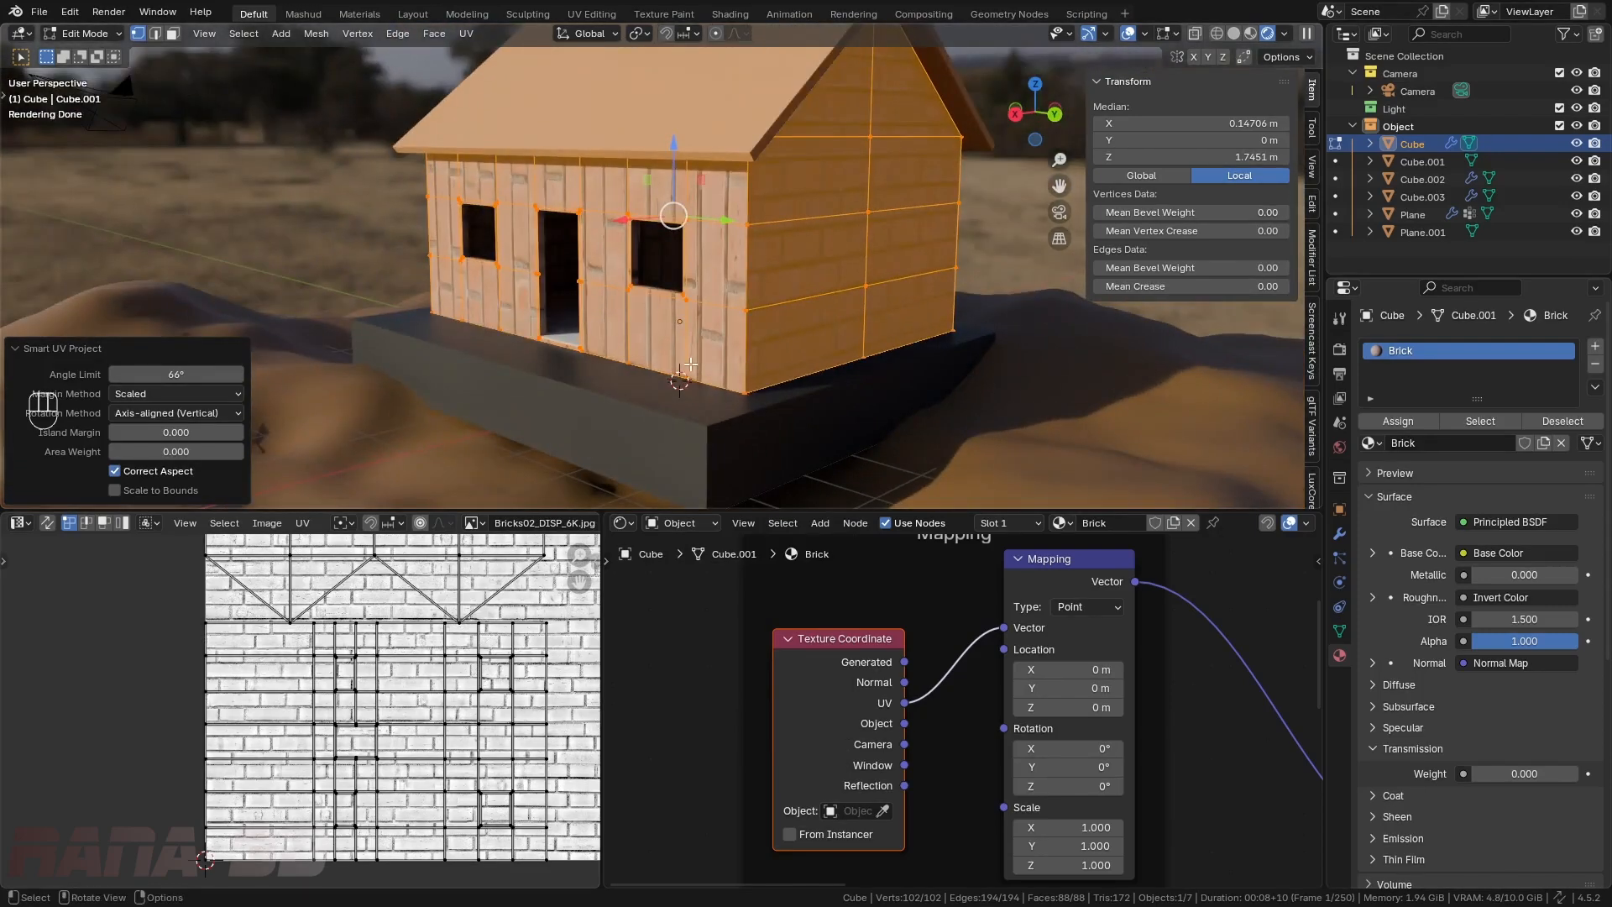
# - Switch to face selection and select all faces of the front wall around the door and windows
pyautogui.press('3')
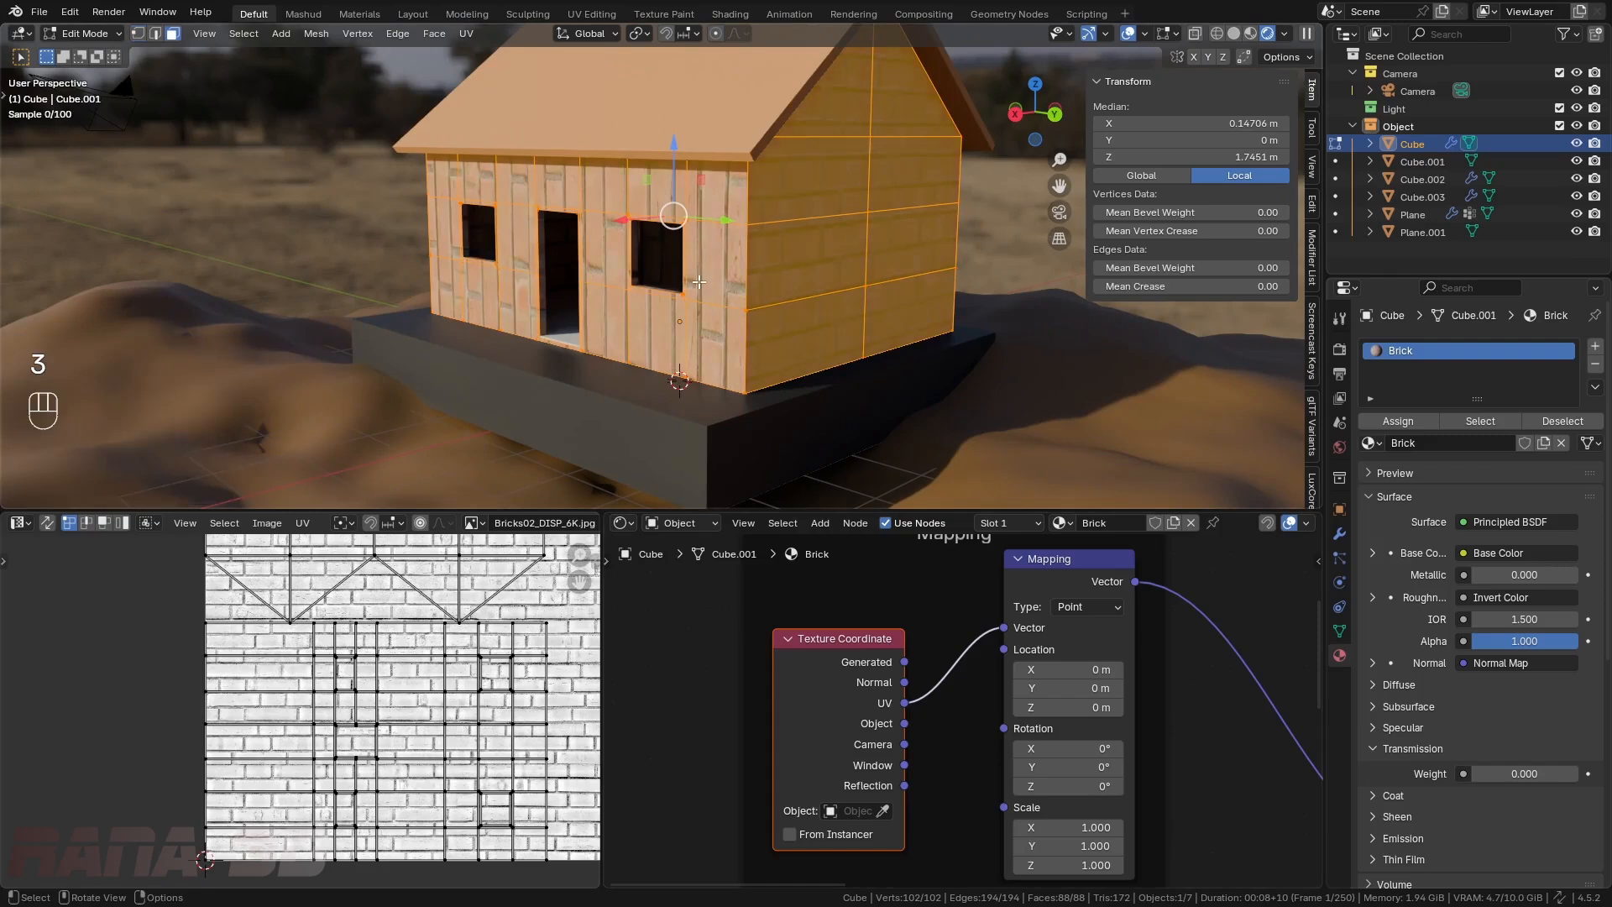
pyautogui.moveTo(766, 310); pyautogui.dragTo(834, 232, button='middle')
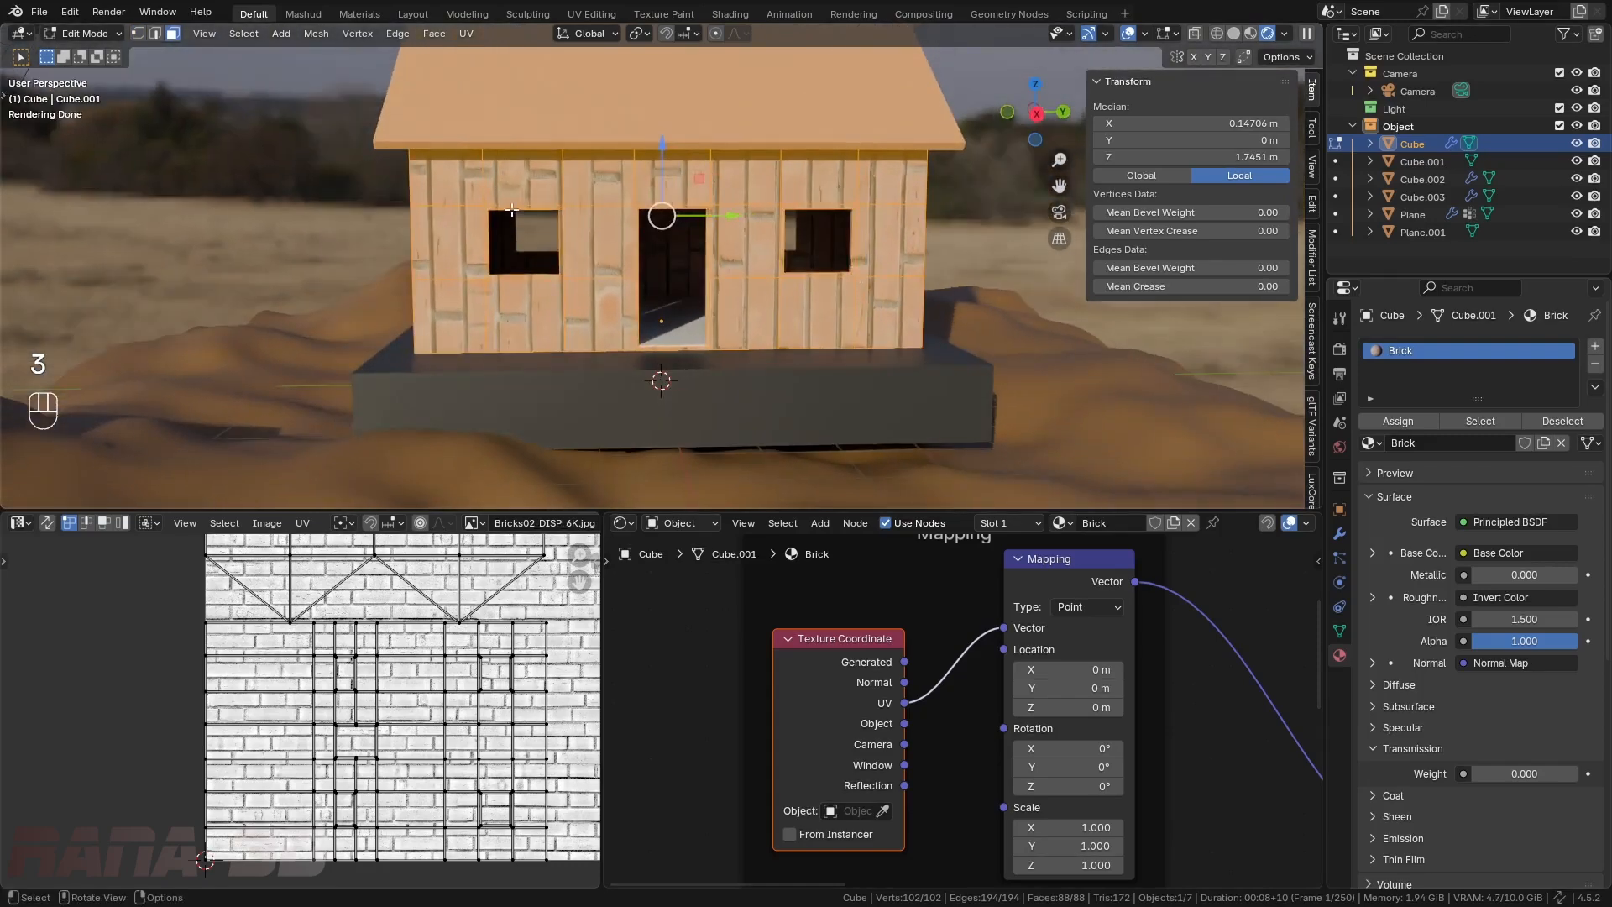
pyautogui.scroll(3, 512, 209)
pyautogui.click(454, 163)
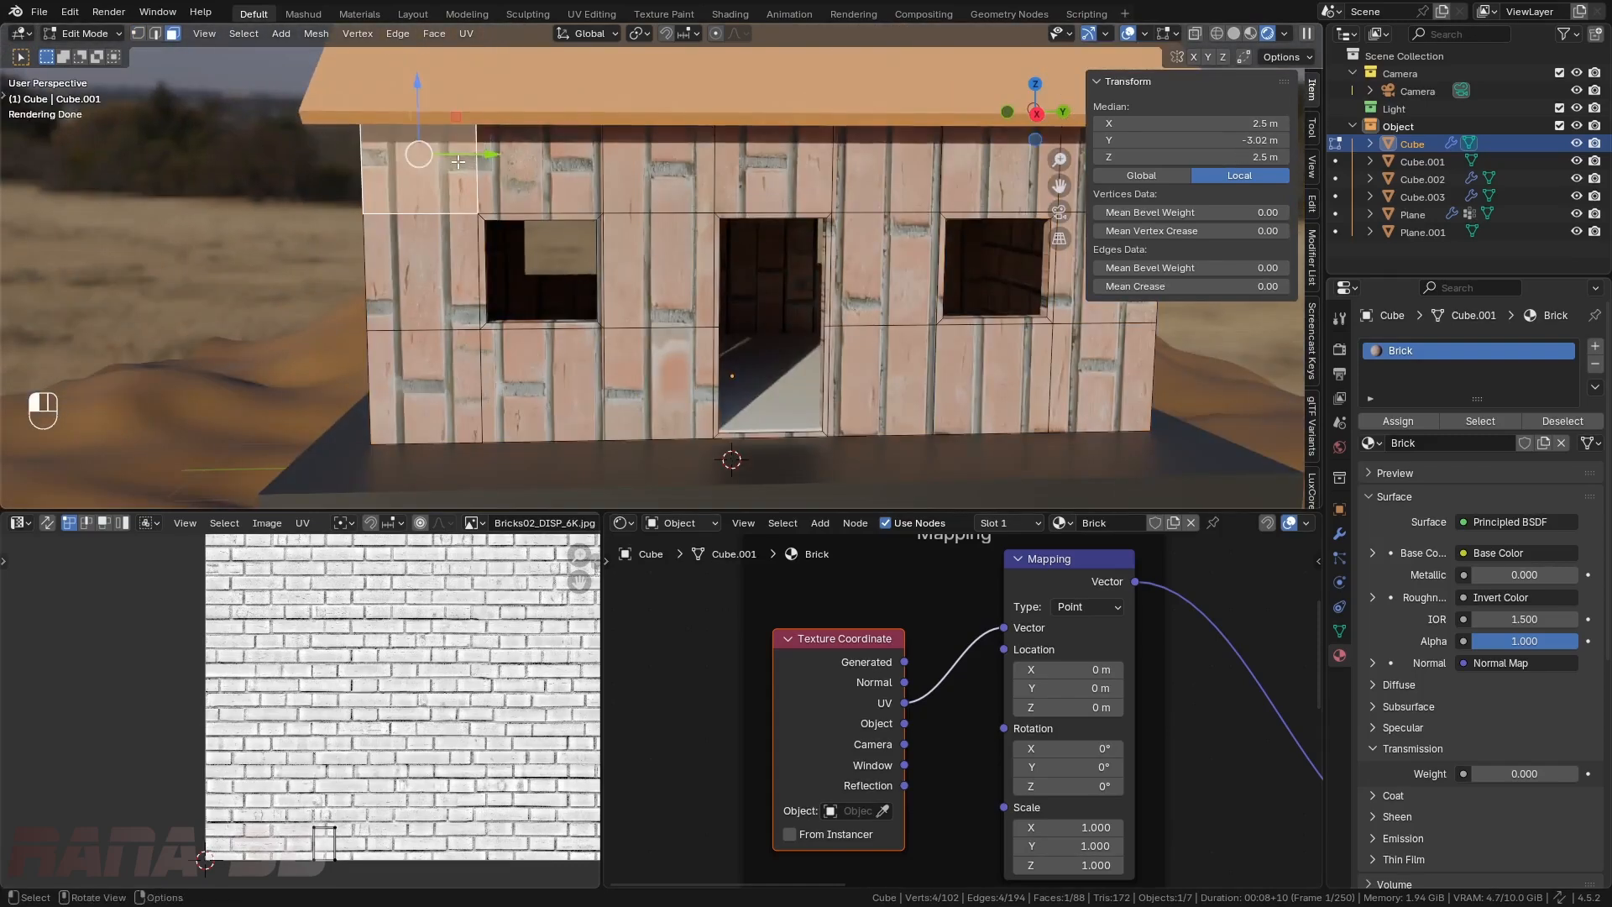
pyautogui.moveTo(458, 162); pyautogui.dragTo(642, 166)
pyautogui.rightClick(642, 165)
pyautogui.keyDown('shift'); pyautogui.moveTo(573, 223); pyautogui.dragTo(472, 230, button='middle'); pyautogui.keyUp('shift')
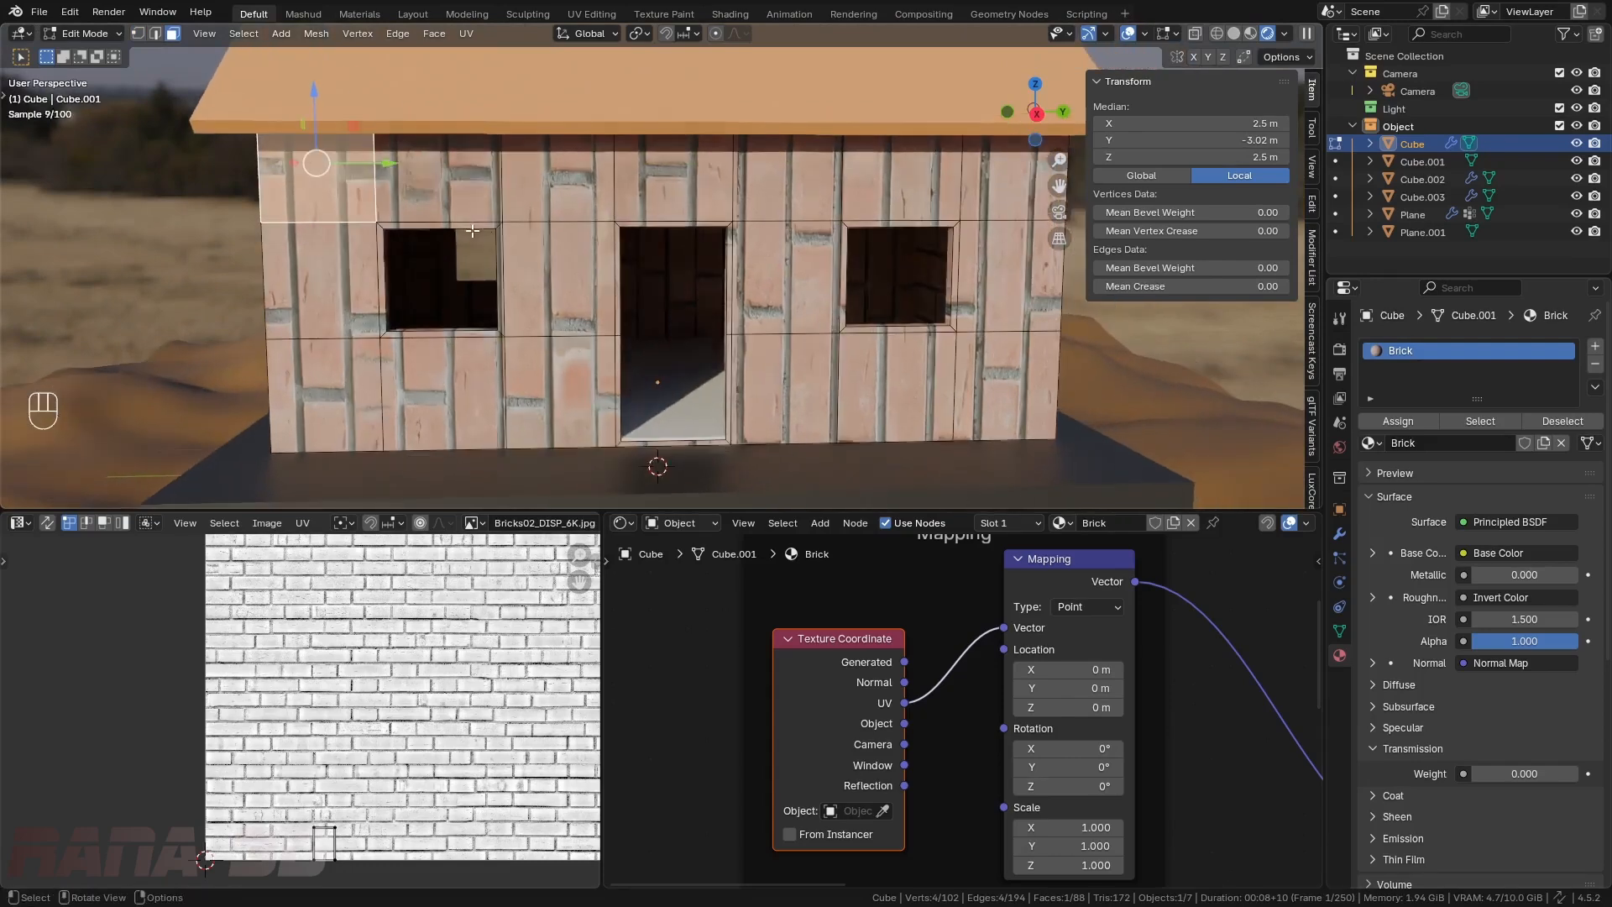
pyautogui.keyDown('shift'); pyautogui.moveTo(1016, 172); pyautogui.dragTo(310, 198); pyautogui.keyUp('shift')
pyautogui.keyDown('shift'); pyautogui.click(322, 281); pyautogui.keyUp('shift')
pyautogui.keyDown('shift'); pyautogui.click(555, 289); pyautogui.keyUp('shift')
pyautogui.keyDown('shift'); pyautogui.moveTo(534, 403); pyautogui.dragTo(327, 391); pyautogui.keyUp('shift')
pyautogui.keyDown('shift'); pyautogui.moveTo(791, 360); pyautogui.dragTo(795, 362); pyautogui.keyUp('shift')
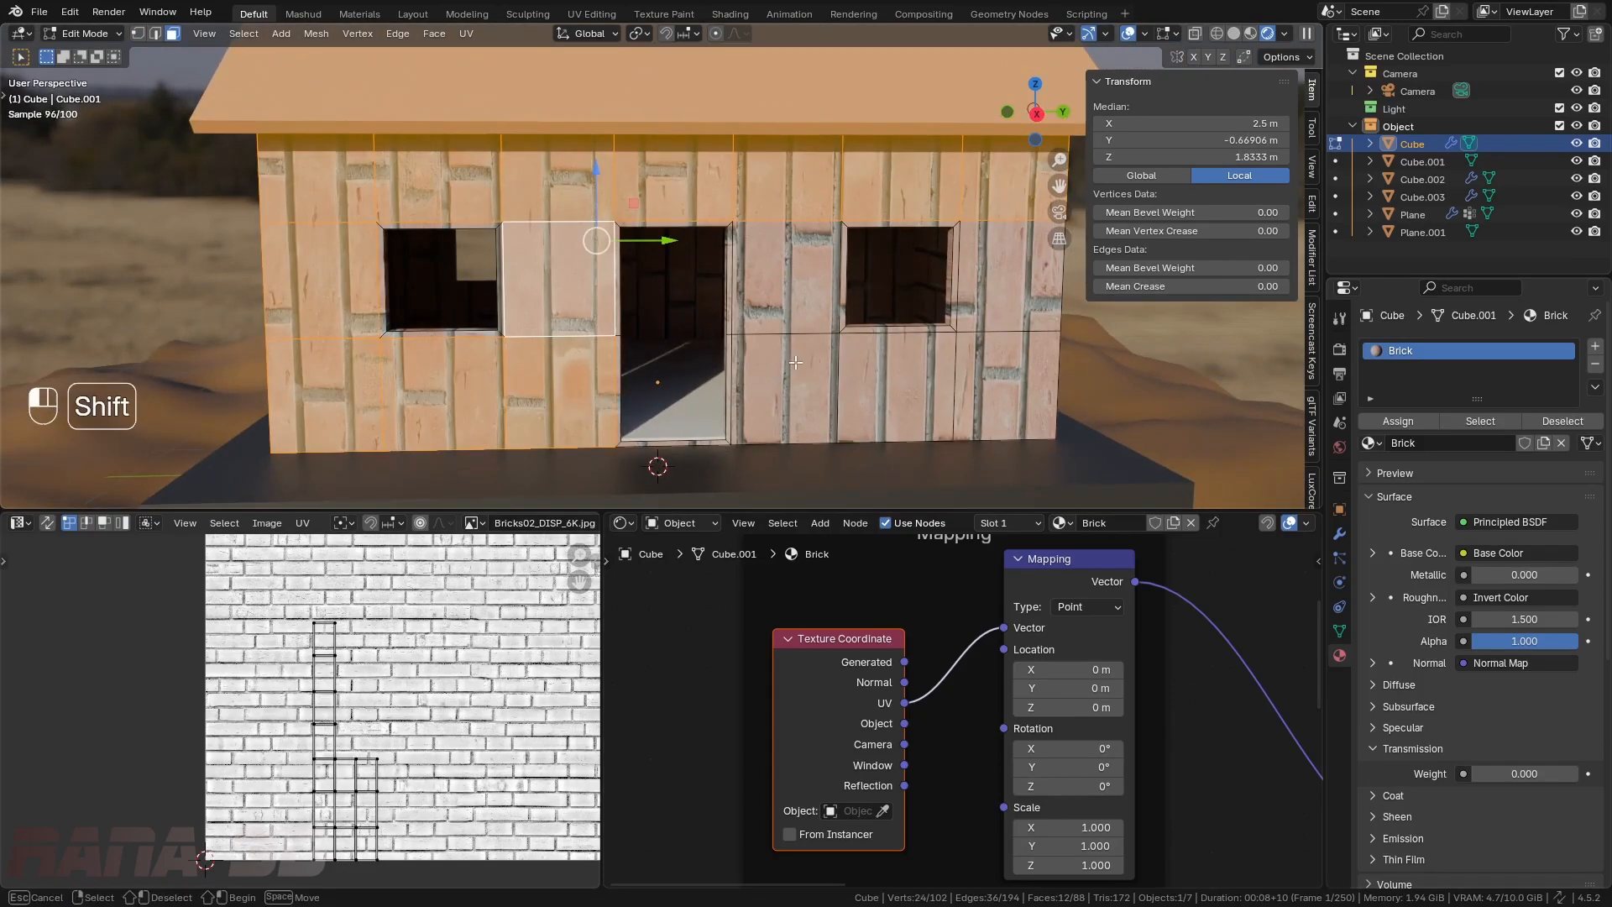
pyautogui.keyDown('shift'); pyautogui.moveTo(1014, 393); pyautogui.dragTo(1017, 394); pyautogui.keyUp('shift')
pyautogui.keyDown('shift'); pyautogui.click(787, 281); pyautogui.keyUp('shift')
pyautogui.keyDown('shift'); pyautogui.click(1003, 277); pyautogui.keyUp('shift')
# - Add the inner reveal faces of both front window openings to the selection
pyautogui.scroll(6, 528, 231)
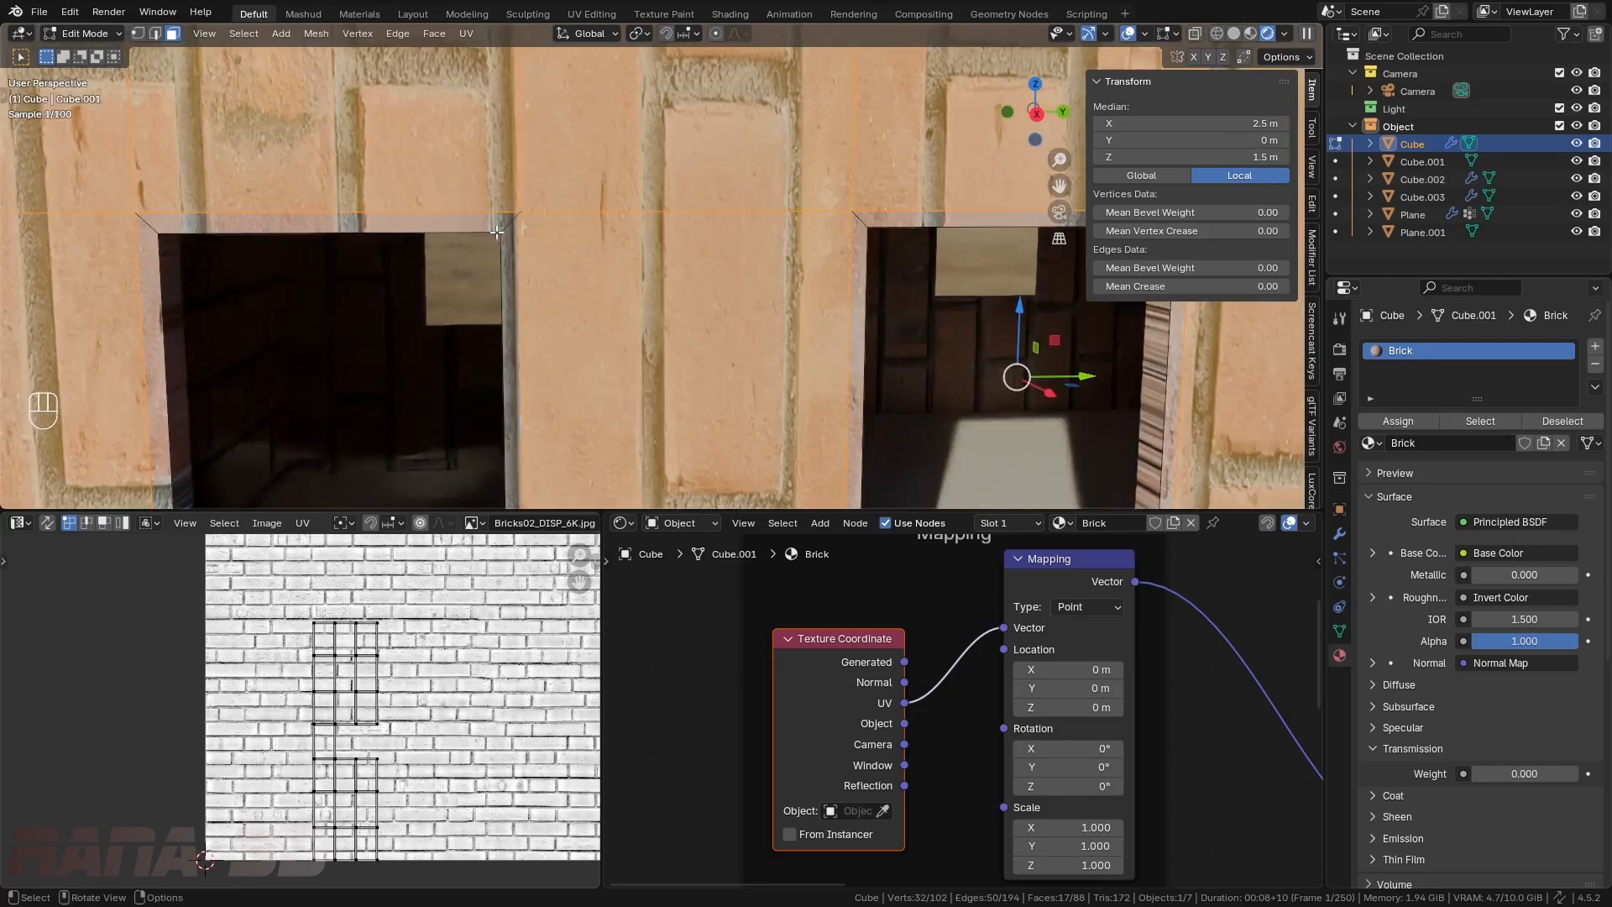
pyautogui.keyDown('alt'); pyautogui.keyDown('shift'); pyautogui.click(433, 245); pyautogui.keyUp('shift'); pyautogui.keyUp('alt')
pyautogui.scroll(-8, 520, 247)
pyautogui.scroll(5, 753, 262)
pyautogui.keyDown('alt'); pyautogui.keyDown('shift'); pyautogui.click(806, 216); pyautogui.keyUp('shift'); pyautogui.keyUp('alt')
pyautogui.scroll(-3, 806, 220)
# - Add all outer faces of the back wall around its two windows to the selection
pyautogui.moveTo(806, 222); pyautogui.dragTo(428, 202, button='middle')
pyautogui.keyDown('shift'); pyautogui.moveTo(453, 183); pyautogui.dragTo(907, 175); pyautogui.keyUp('shift')
pyautogui.keyDown('shift'); pyautogui.moveTo(907, 290); pyautogui.dragTo(647, 398); pyautogui.keyUp('shift')
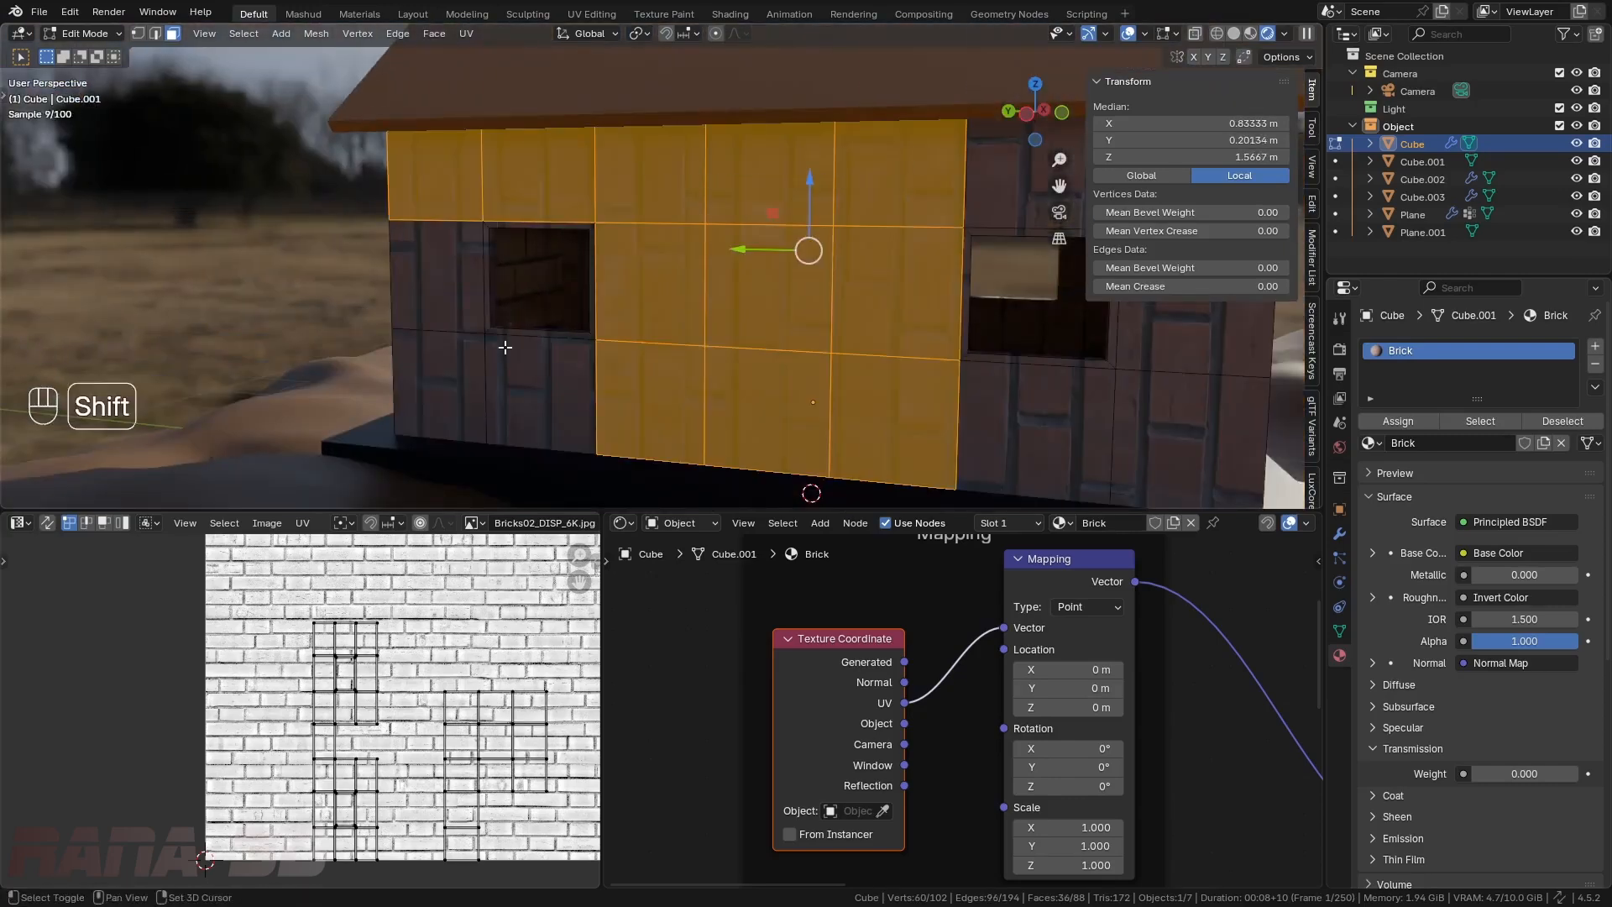
pyautogui.keyDown('shift'); pyautogui.moveTo(438, 281); pyautogui.dragTo(436, 391); pyautogui.keyUp('shift')
pyautogui.keyDown('shift'); pyautogui.click(539, 394); pyautogui.keyUp('shift')
pyautogui.keyDown('shift'); pyautogui.moveTo(1164, 428); pyautogui.dragTo(1045, 430); pyautogui.keyUp('shift')
pyautogui.keyDown('shift'); pyautogui.moveTo(1045, 430); pyautogui.dragTo(844, 462, button='middle'); pyautogui.keyUp('shift')
pyautogui.keyDown('shift'); pyautogui.moveTo(877, 336); pyautogui.dragTo(712, 233); pyautogui.keyUp('shift')
# - Add the inner reveal faces of both back window openings to the selection
pyautogui.keyDown('alt'); pyautogui.keyDown('shift'); pyautogui.click(749, 283); pyautogui.keyUp('shift'); pyautogui.keyUp('alt')
pyautogui.scroll(4, 289, 252)
pyautogui.keyDown('alt'); pyautogui.keyDown('shift'); pyautogui.click(335, 274); pyautogui.keyUp('shift'); pyautogui.keyUp('alt')
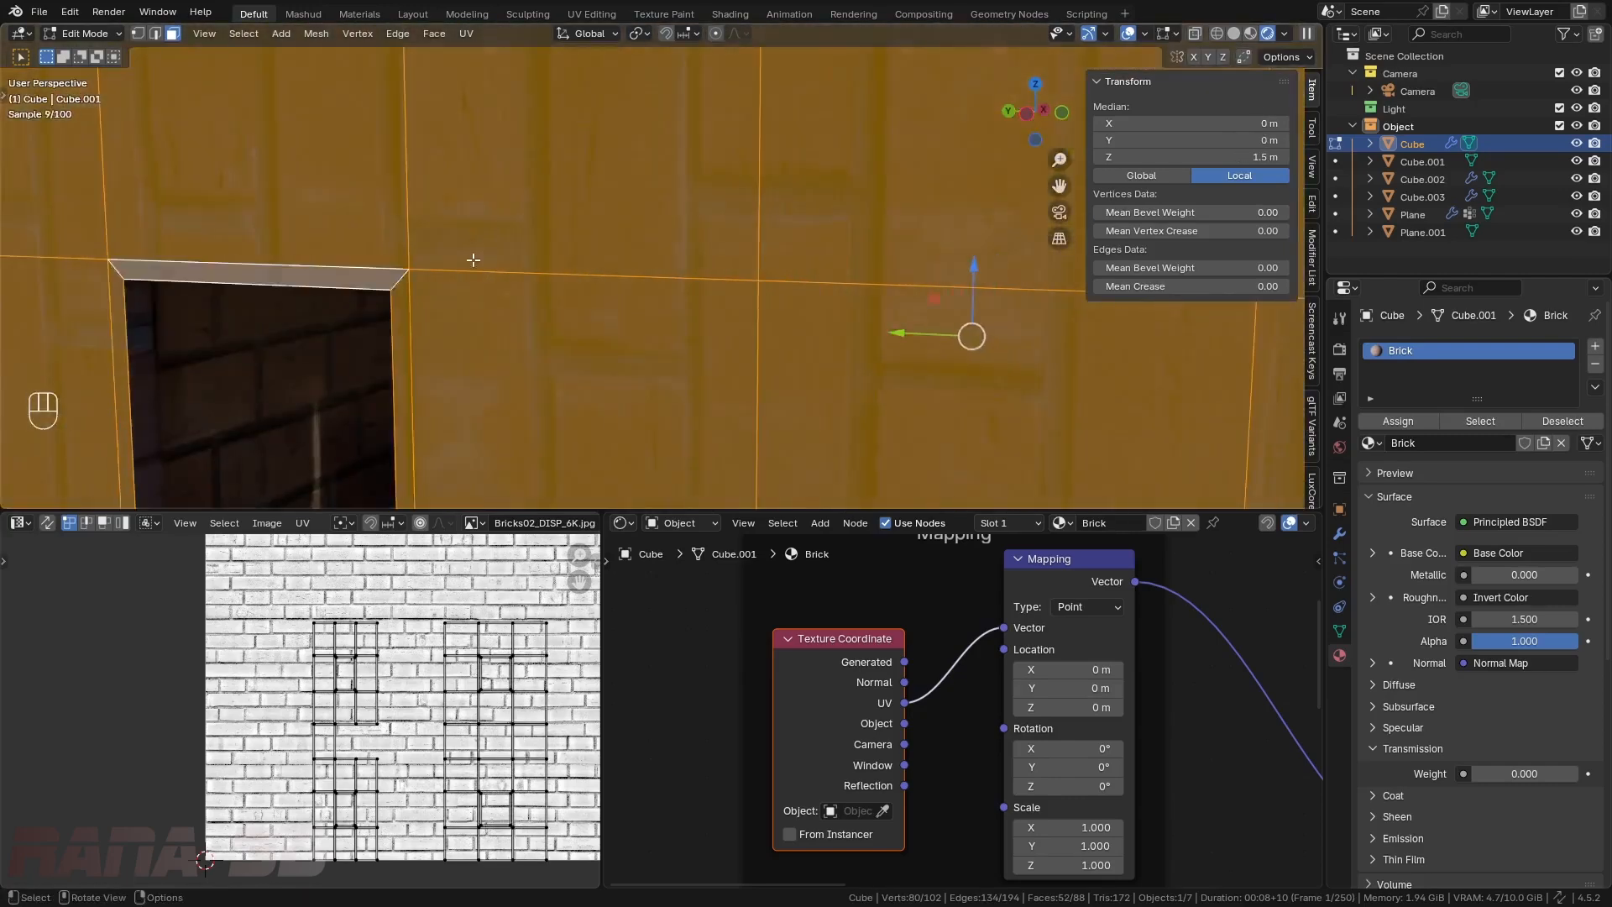
pyautogui.moveTo(470, 259); pyautogui.dragTo(659, 281, button='middle')
pyautogui.scroll(-1, 309, 693)
pyautogui.scroll(-4, 309, 693)
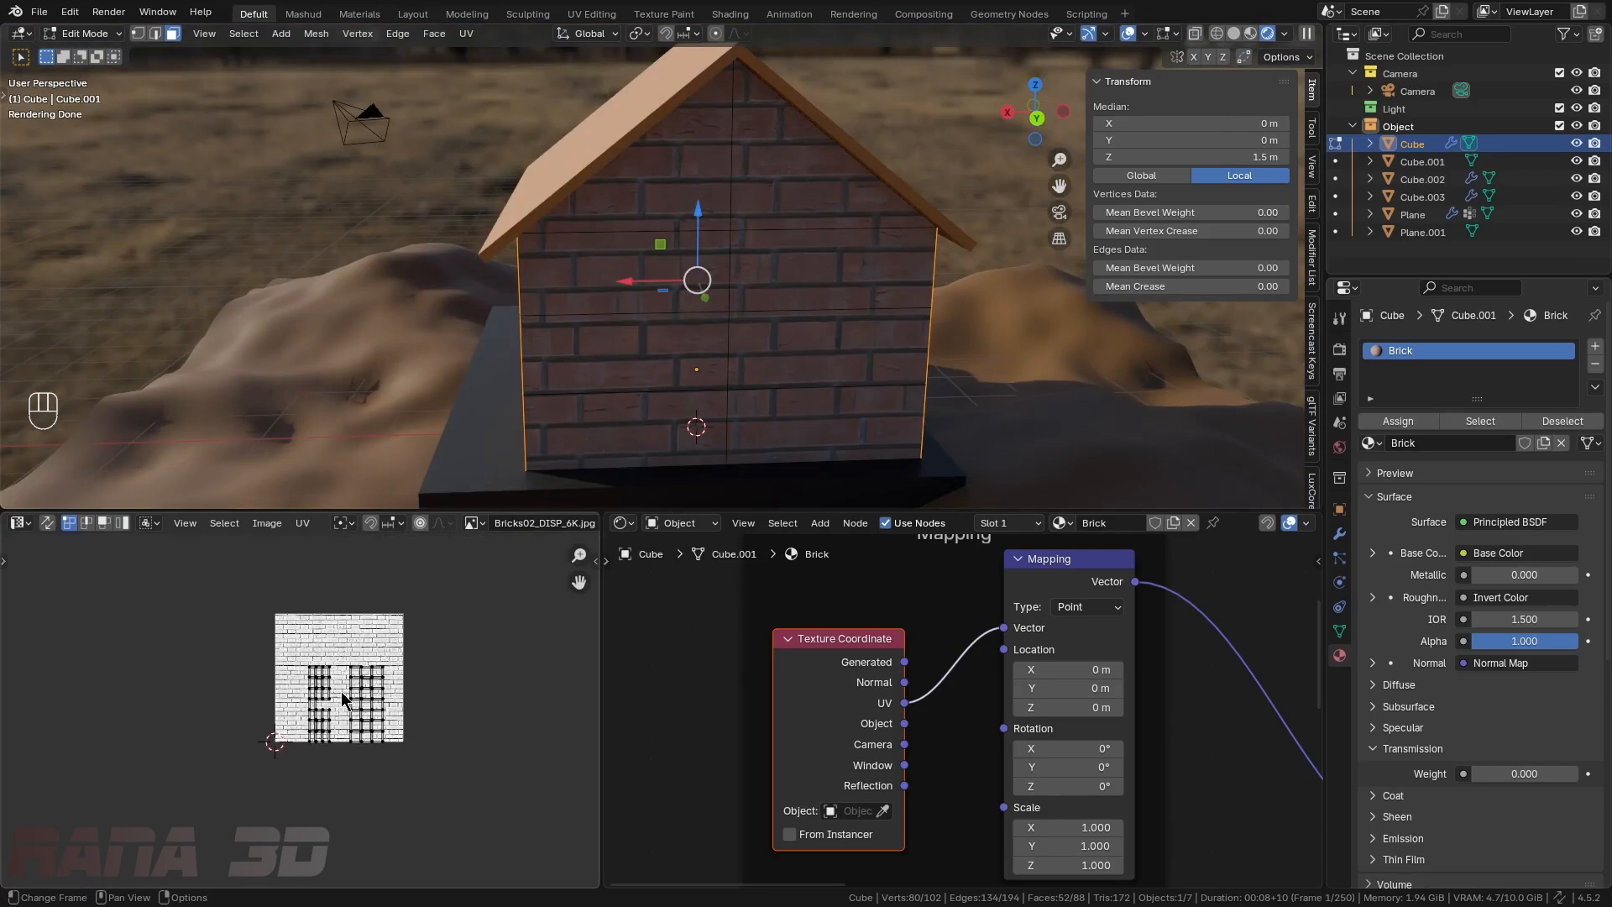
# - Turn on UV sync selection and add the door opening's inner reveal faces to the selection in the UV layout
pyautogui.click(48, 531)
pyautogui.scroll(4, 358, 714)
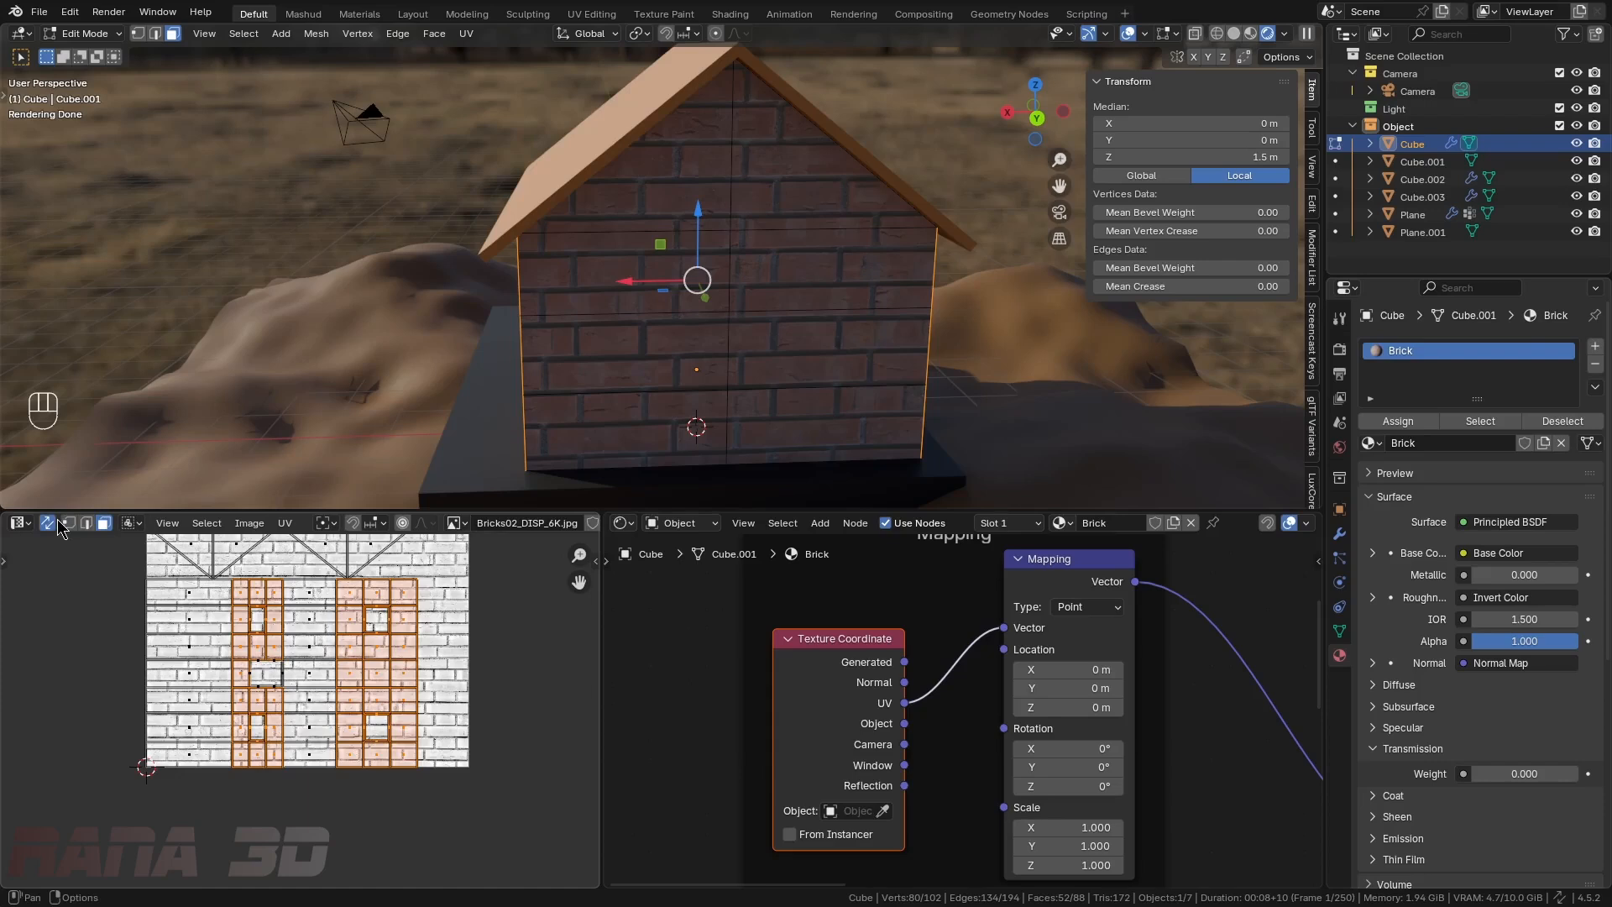
pyautogui.scroll(6, 267, 671)
pyautogui.scroll(2, 269, 668)
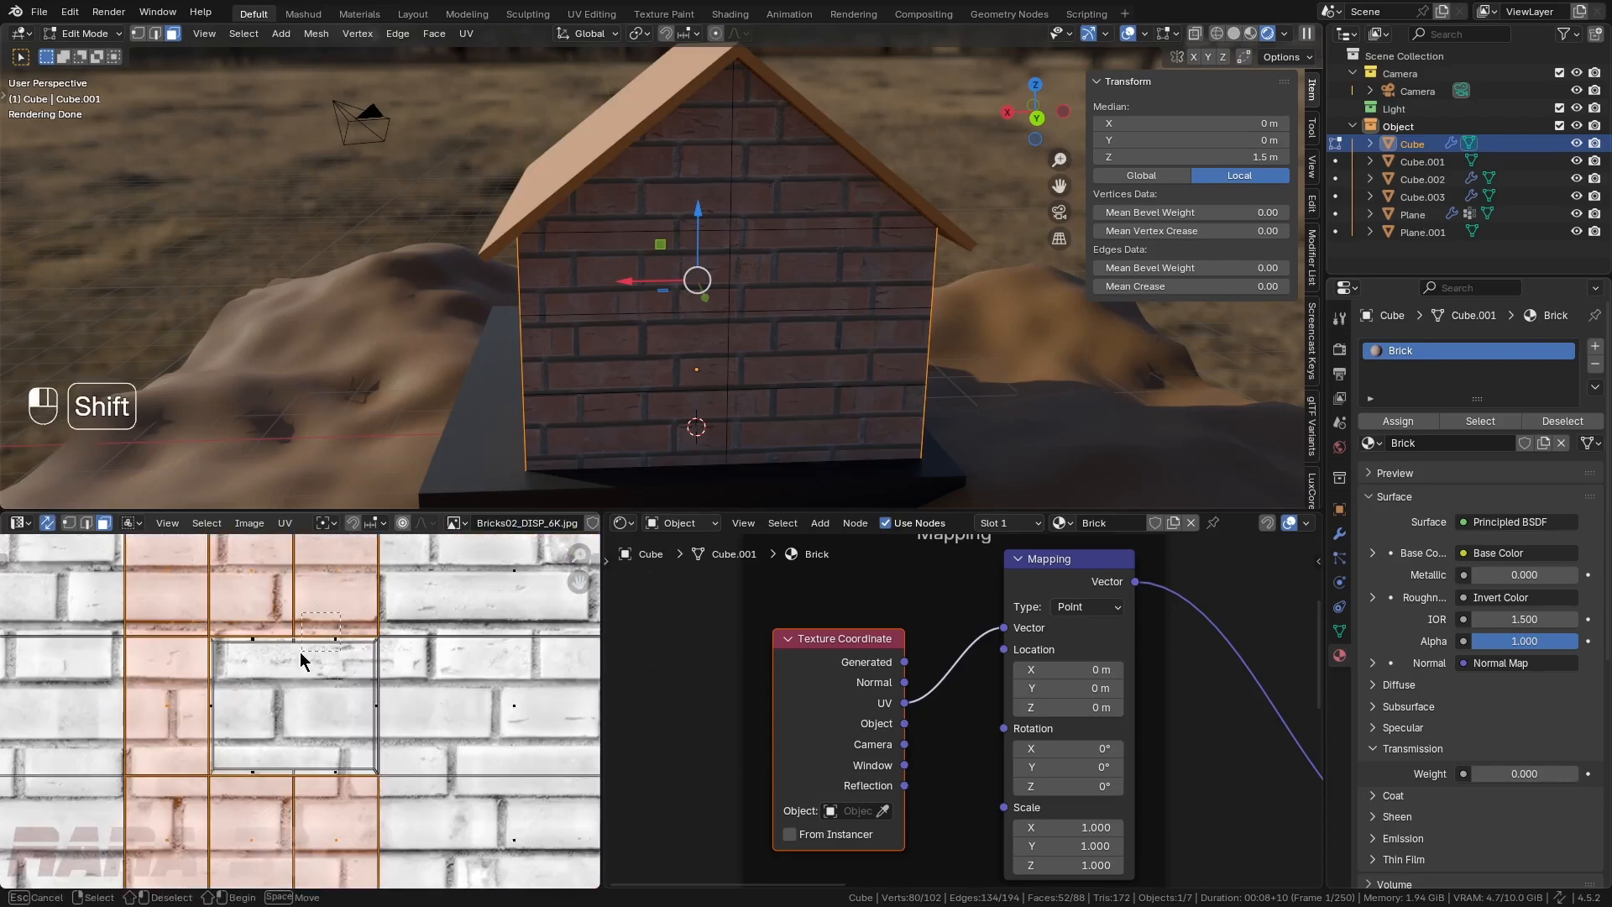
pyautogui.keyDown('shift'); pyautogui.moveTo(340, 612); pyautogui.dragTo(230, 753); pyautogui.keyUp('shift')
pyautogui.keyDown('shift'); pyautogui.moveTo(202, 808); pyautogui.dragTo(206, 810); pyautogui.keyUp('shift')
pyautogui.keyDown('shift'); pyautogui.click(372, 724); pyautogui.keyUp('shift')
pyautogui.scroll(-5, 364, 720)
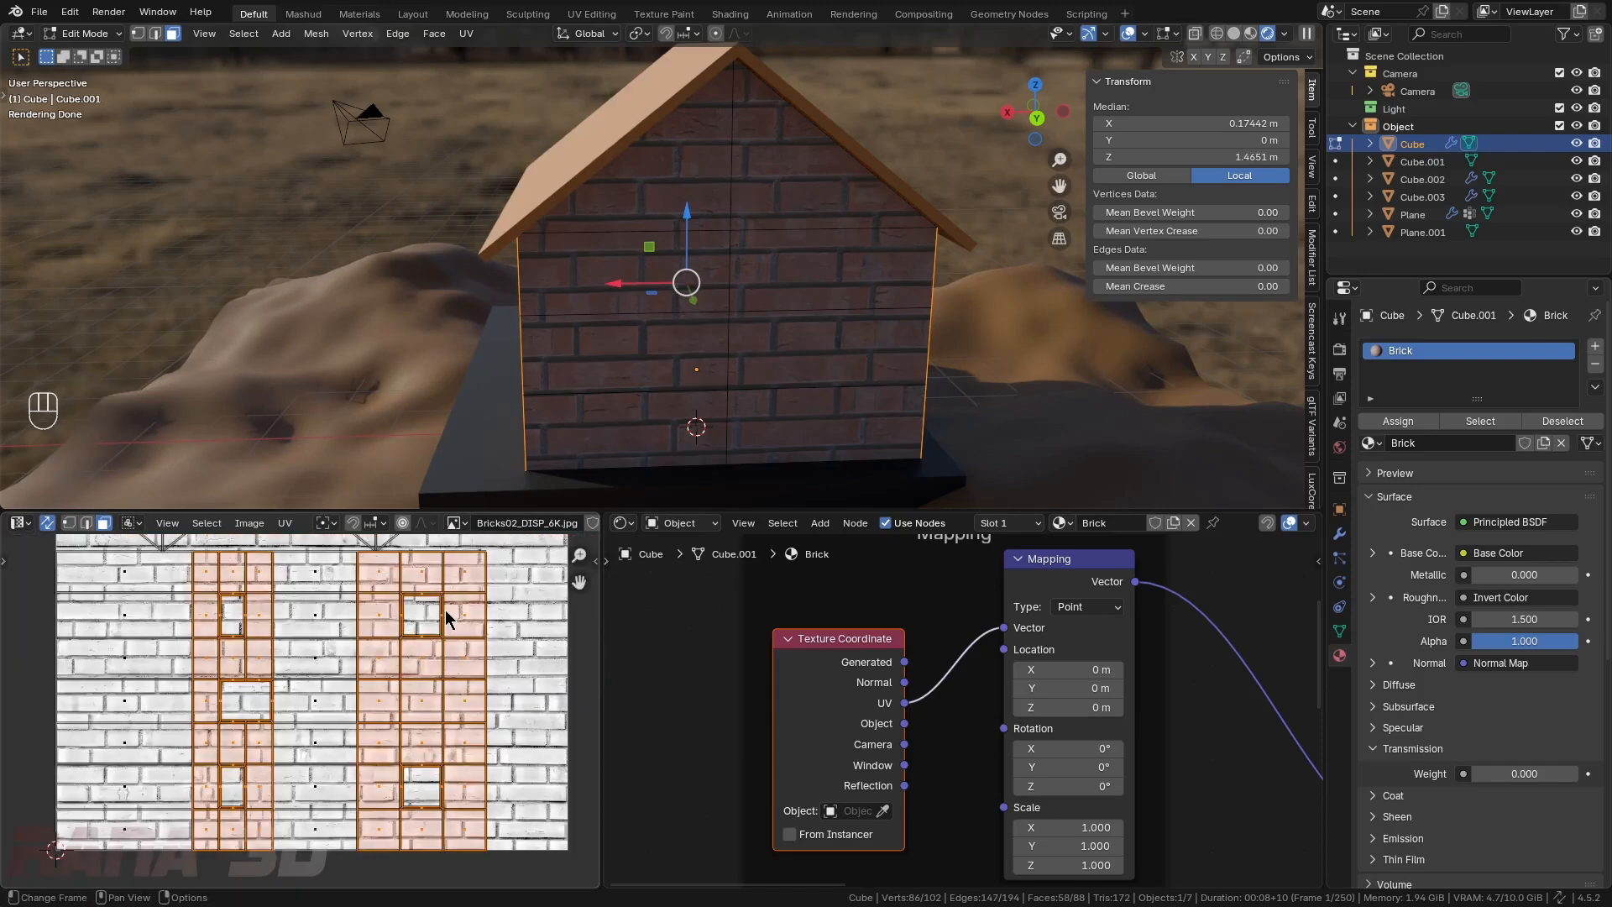
pyautogui.scroll(-3, 430, 688)
pyautogui.scroll(4, 366, 686)
pyautogui.scroll(2, 327, 768)
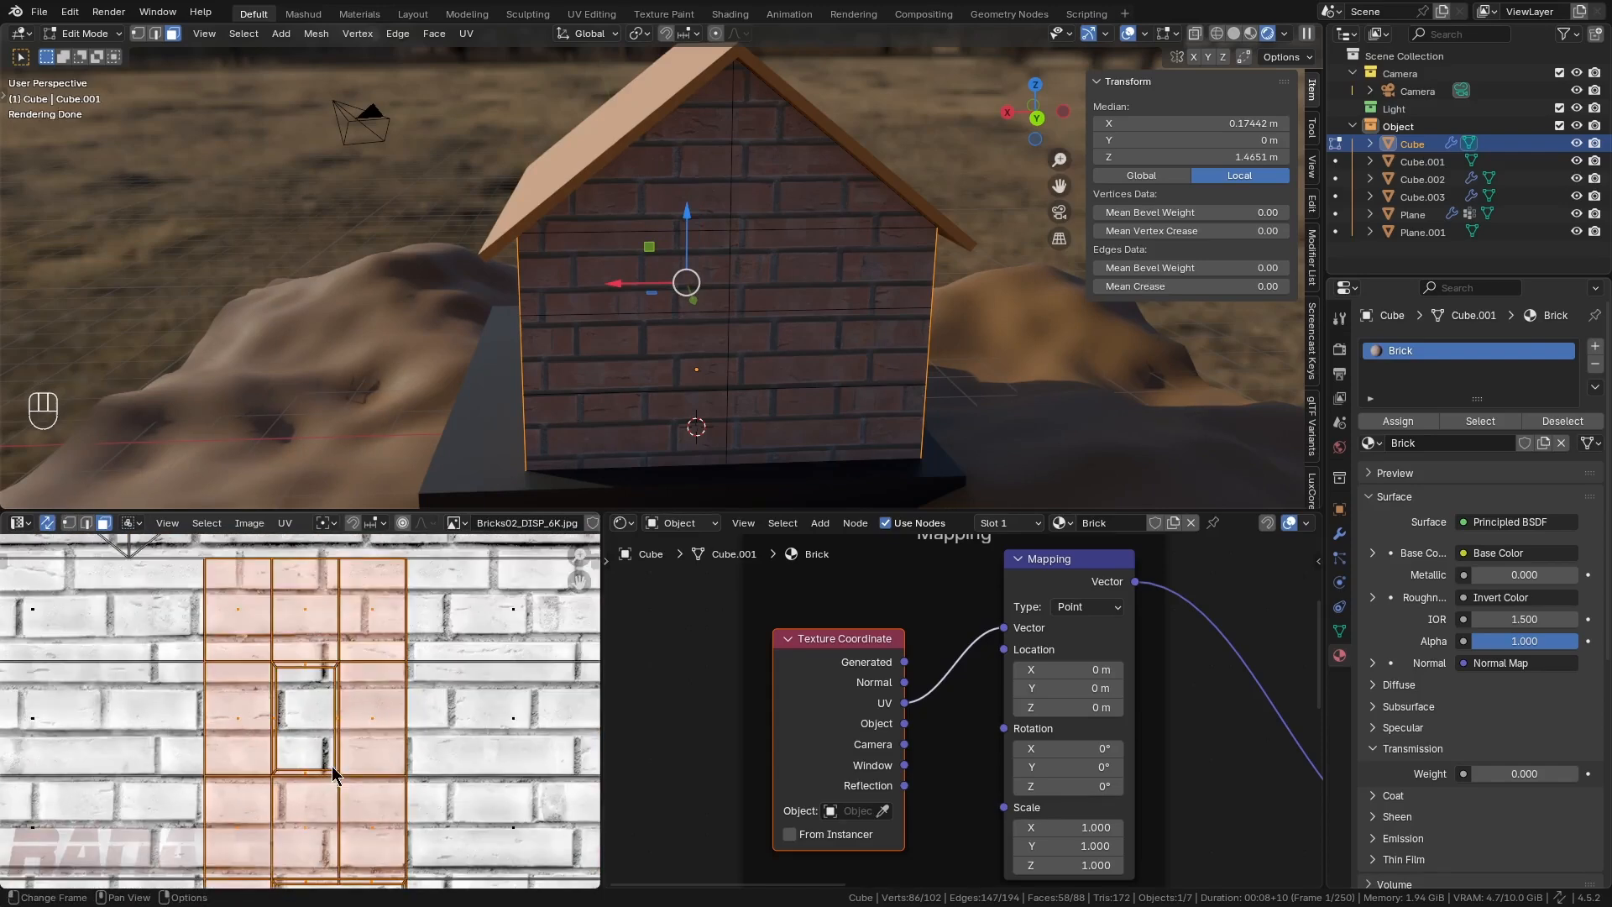
pyautogui.scroll(-6, 327, 767)
# - Display the Bricks02_COL_VAR1_6K.jpg image behind the UV layout
pyautogui.click(459, 522)
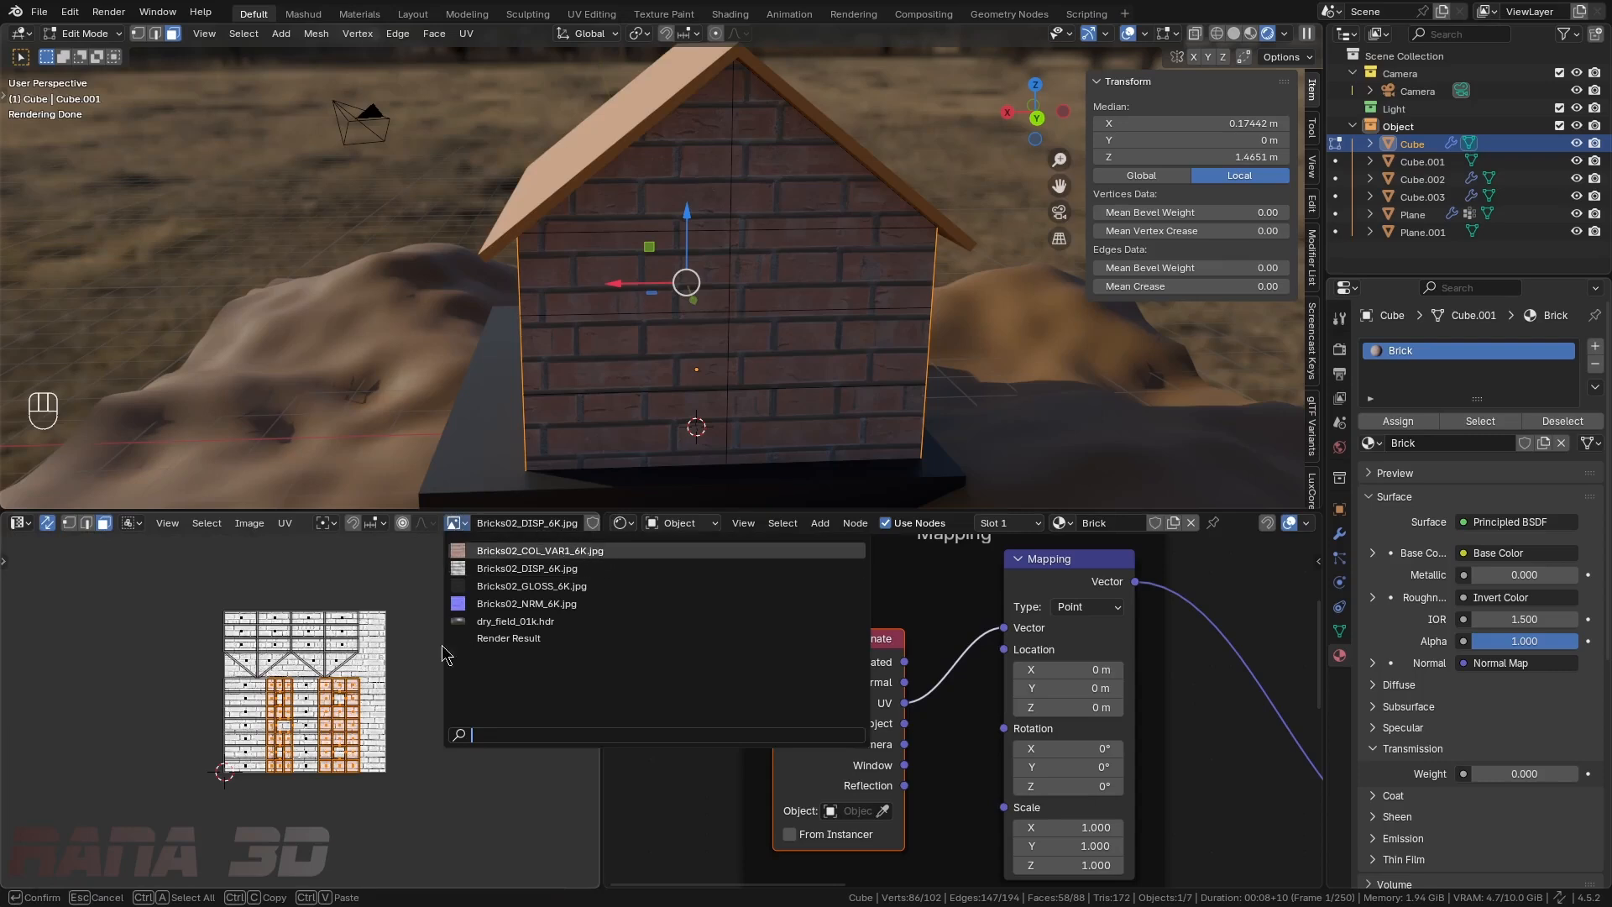
pyautogui.press('Return')
pyautogui.scroll(3, 273, 703)
pyautogui.scroll(-2, 361, 704)
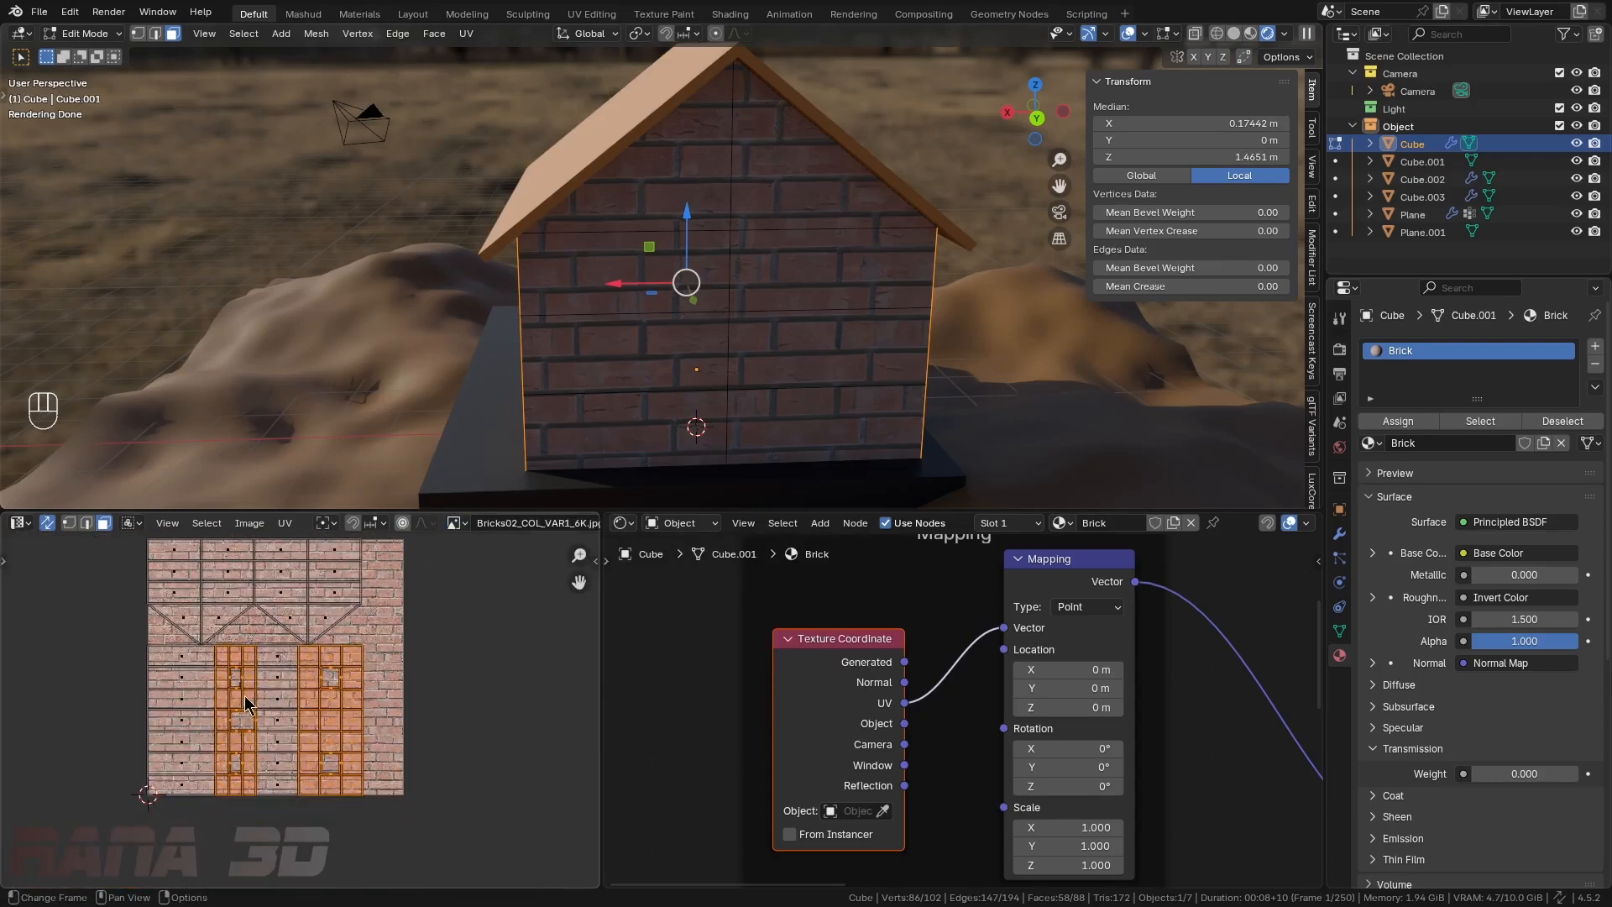
# - Turn off UV sync selection and rotate all UV faces of the front and back walls by 90°
pyautogui.press('r')
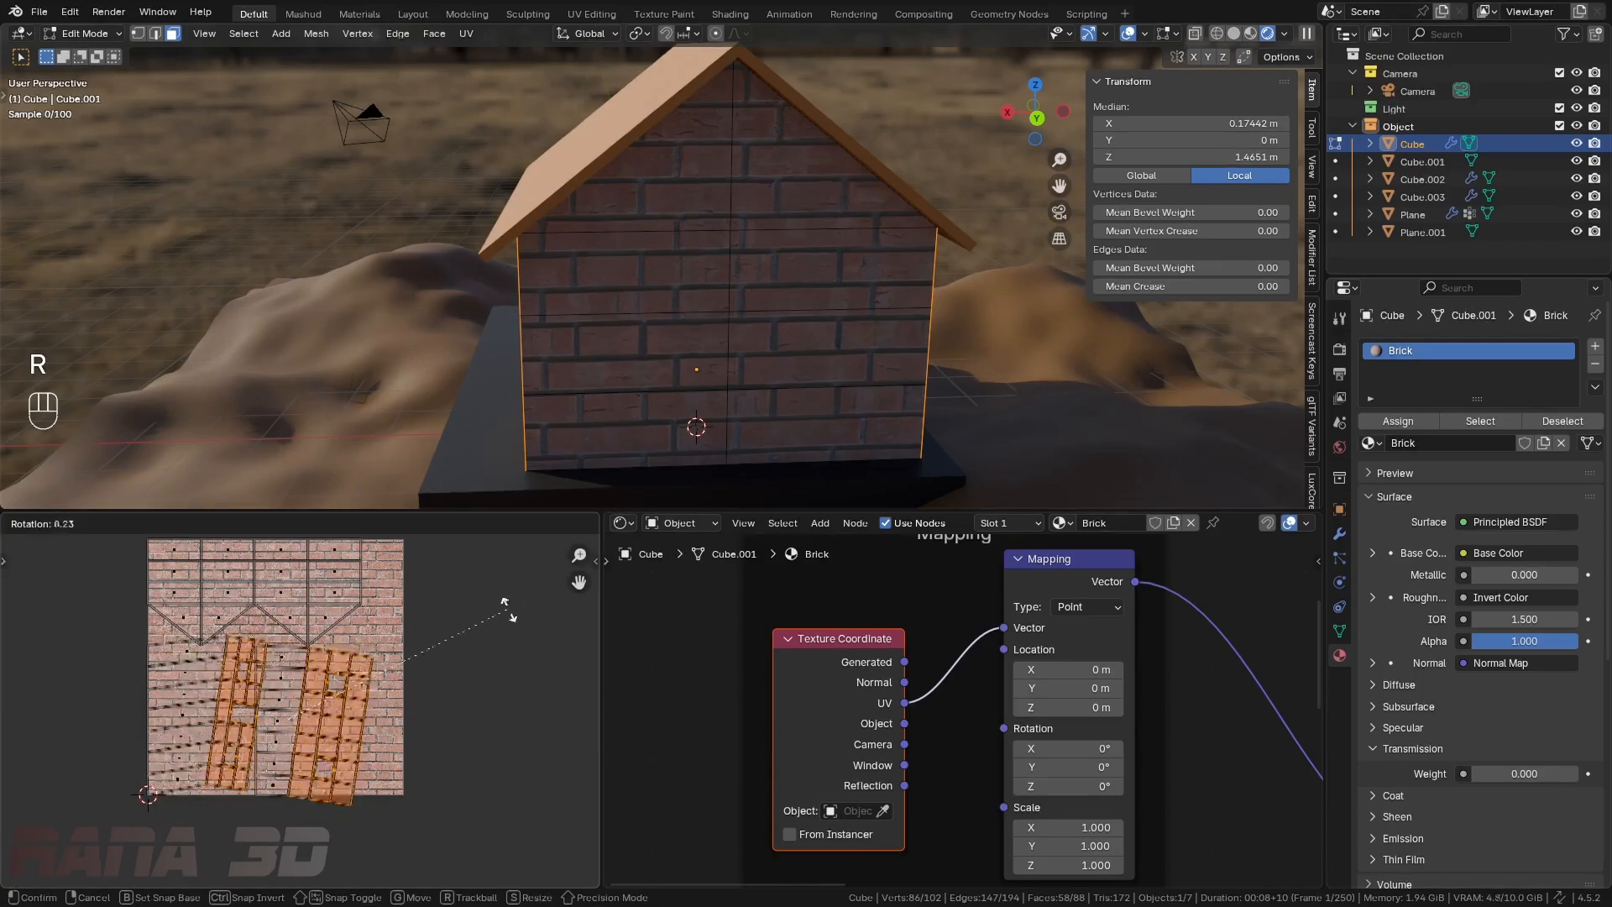
pyautogui.rightClick(537, 596)
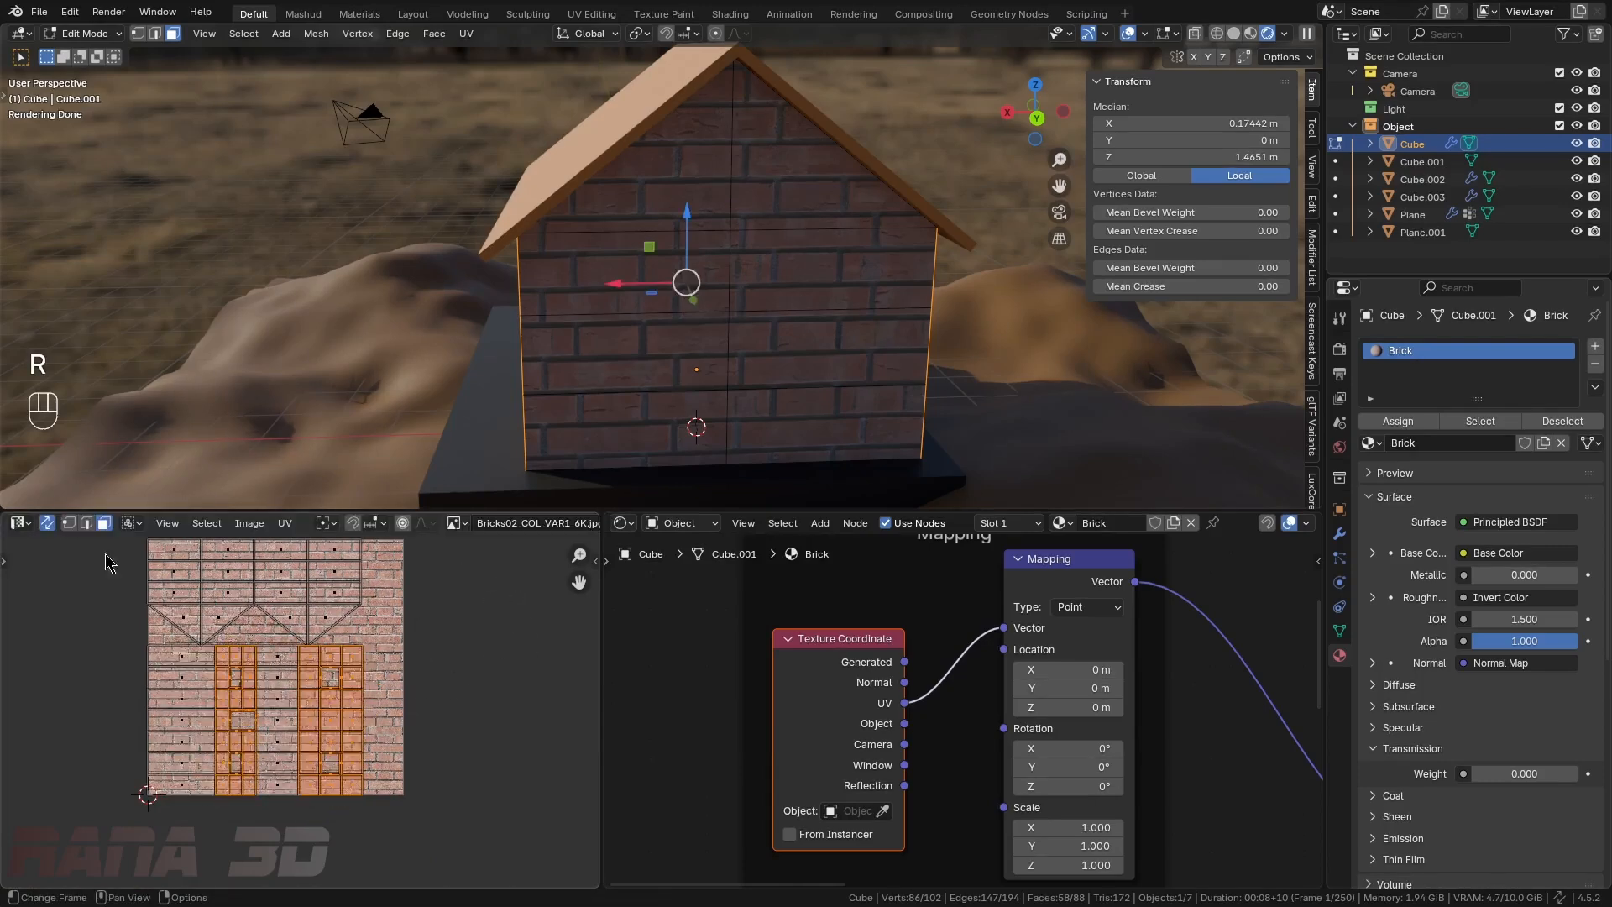
pyautogui.click(48, 525)
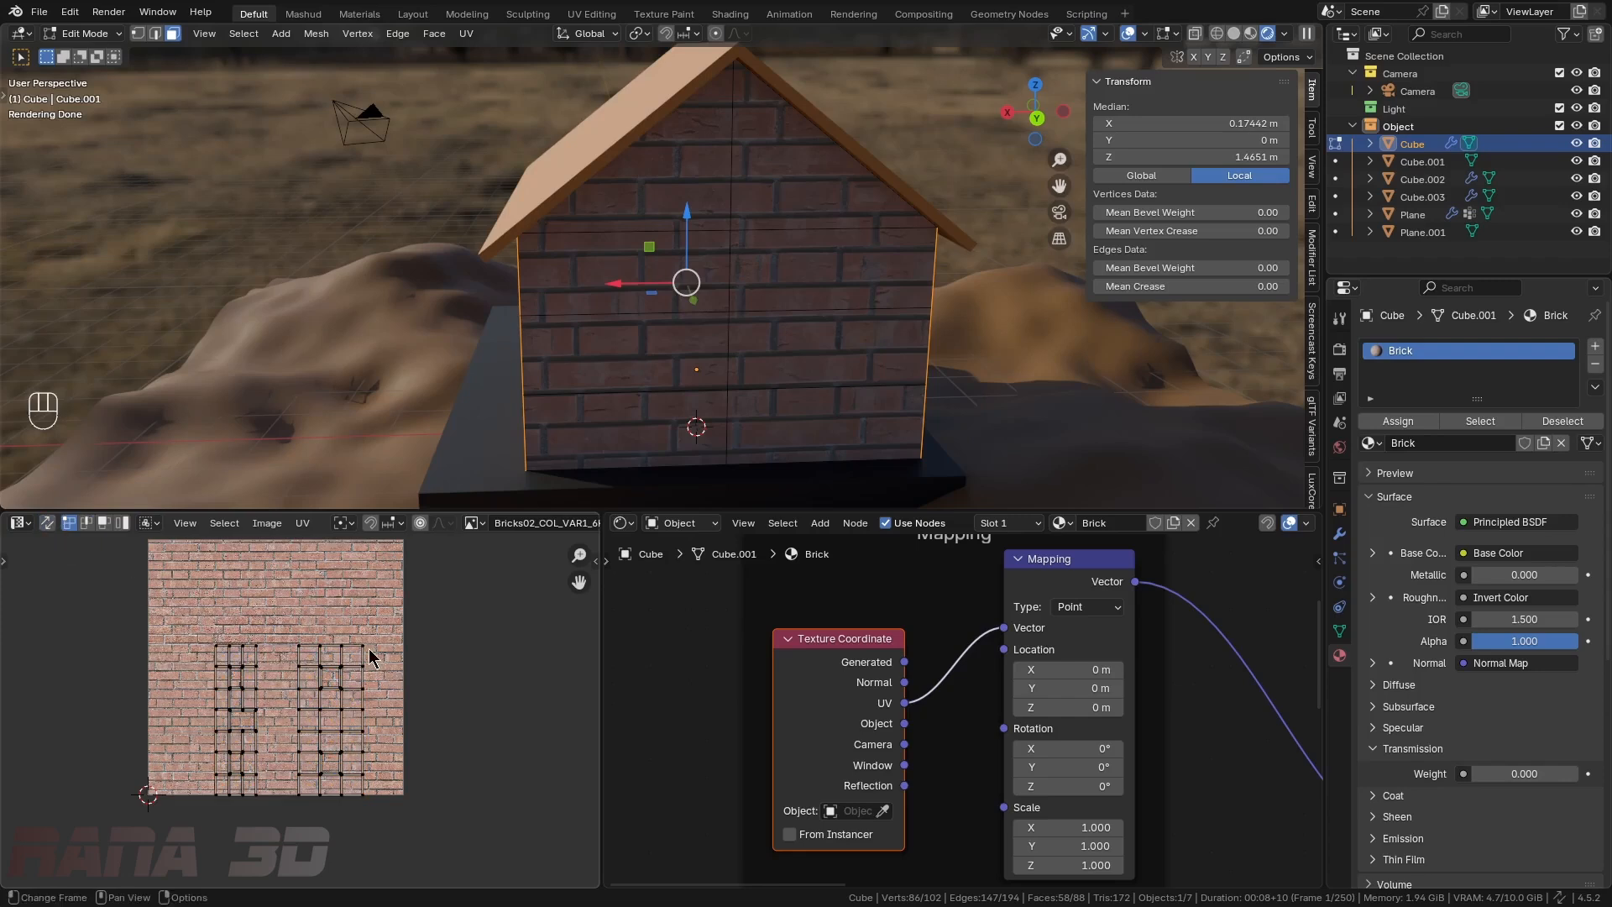
pyautogui.press('3')
pyautogui.moveTo(418, 604); pyautogui.dragTo(118, 873)
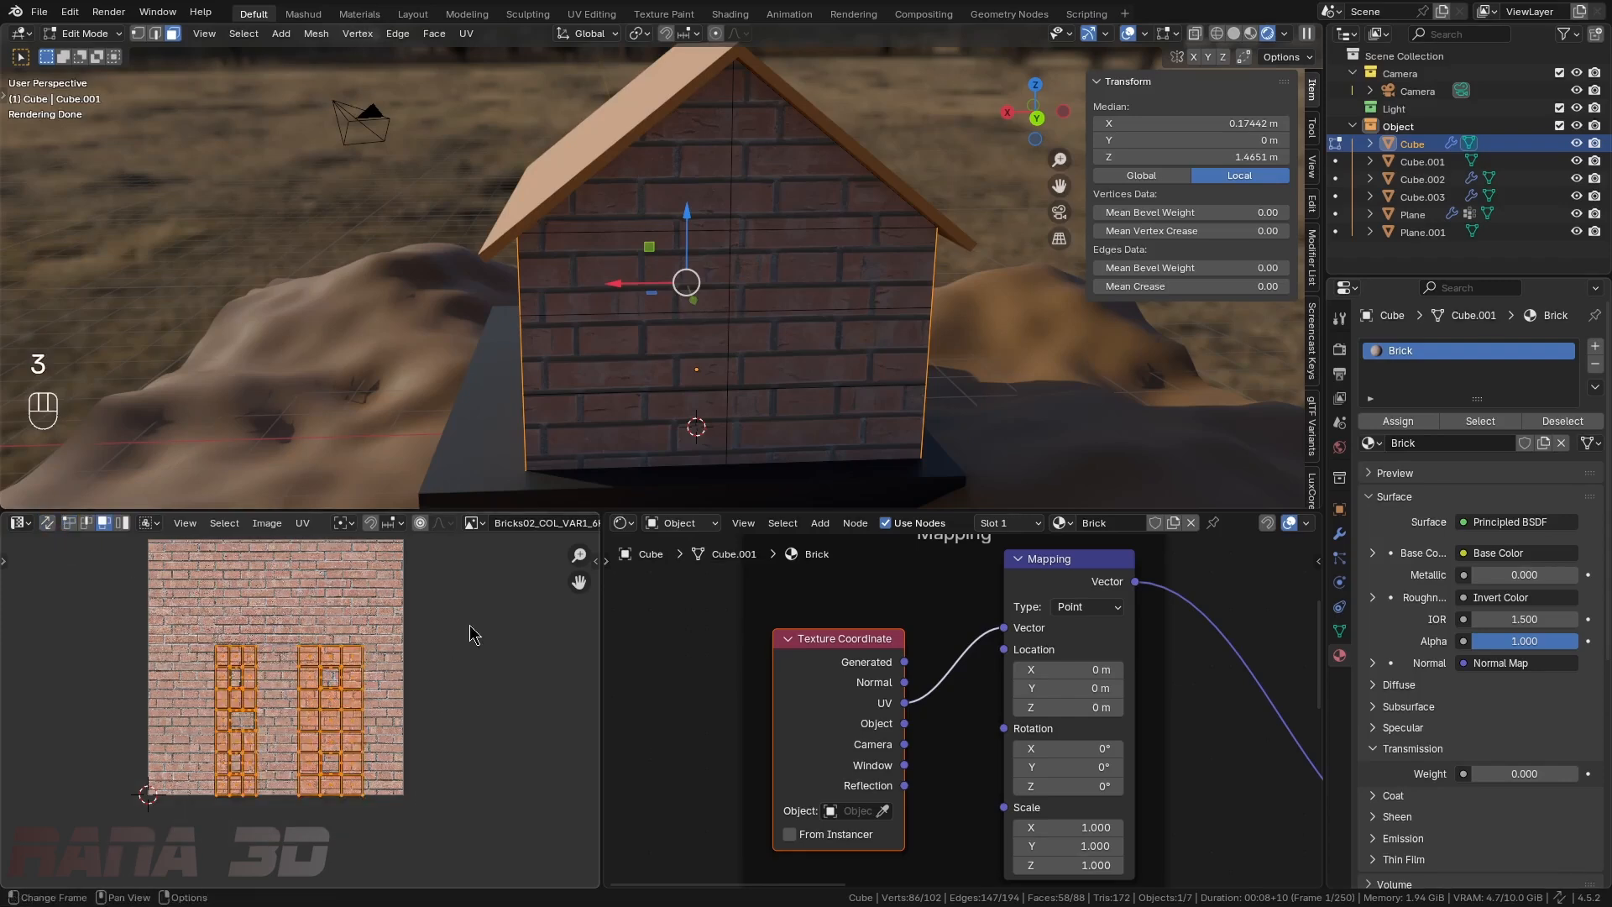
pyautogui.press('r')
pyautogui.press('KP_9')
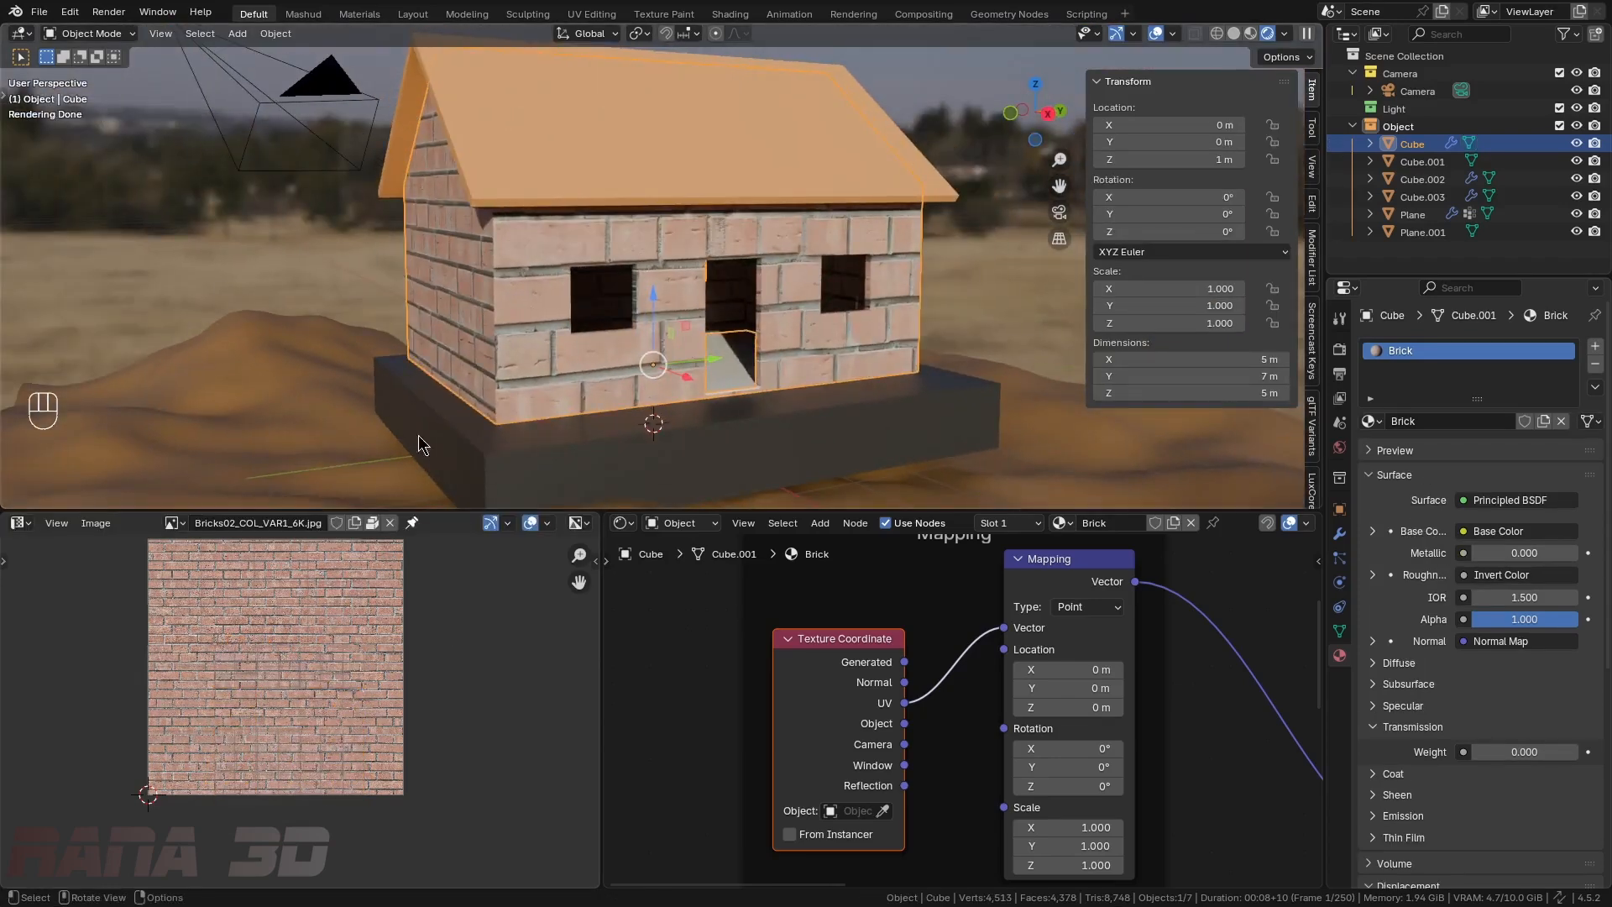
# - Scale up the rotated front and back wall UVs so their bricks match the size of those on the gable walls
pyautogui.press('Tab')
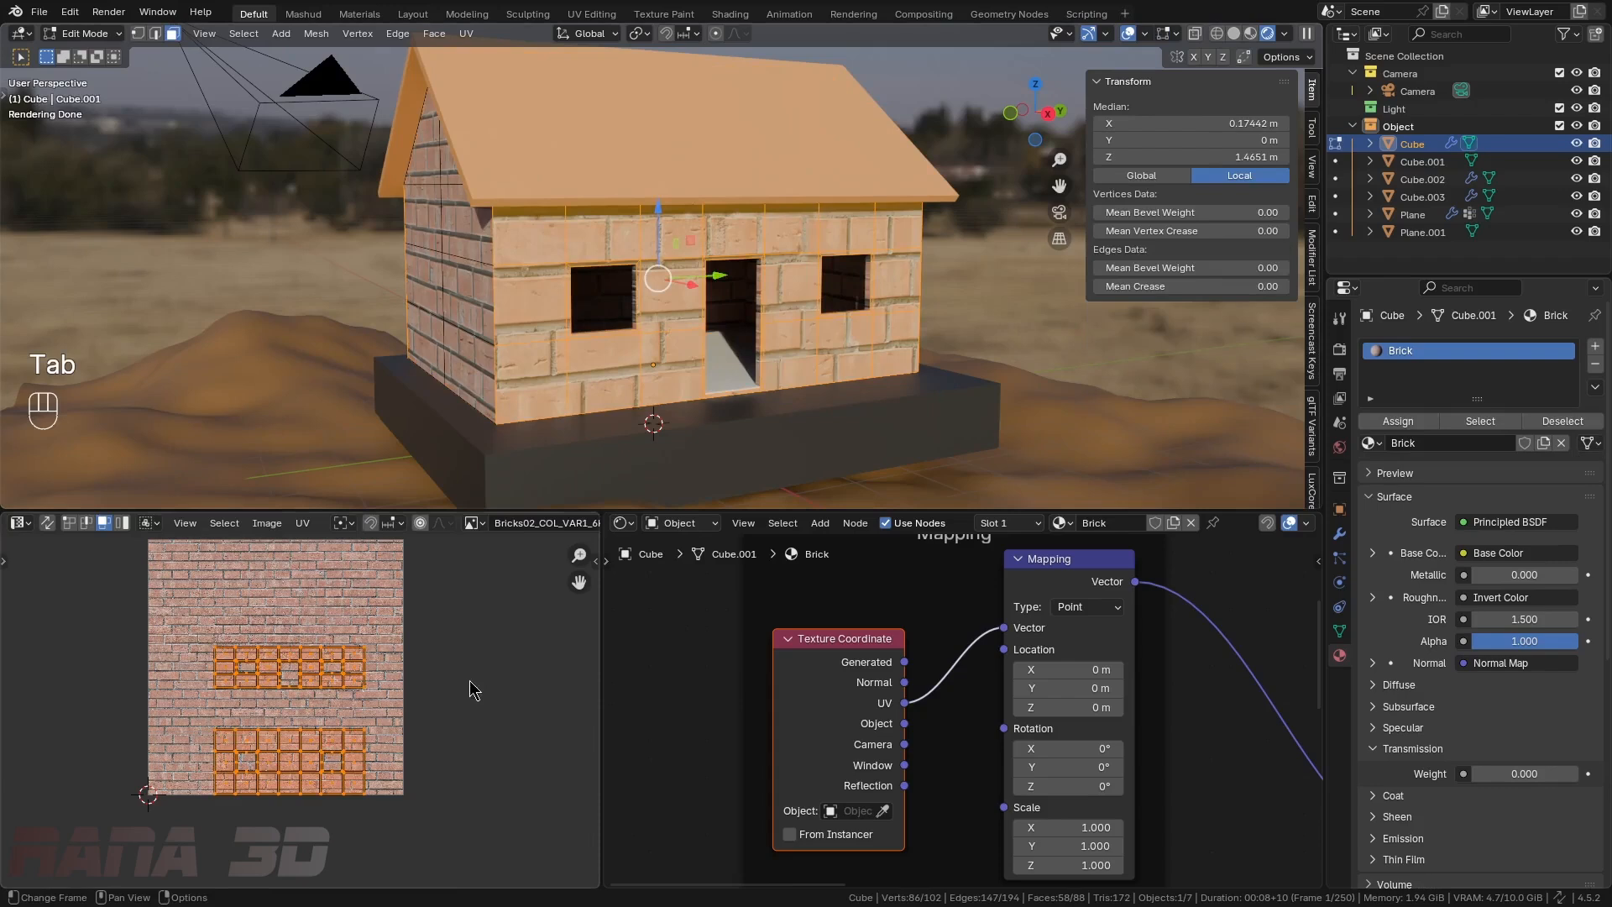
pyautogui.press('s')
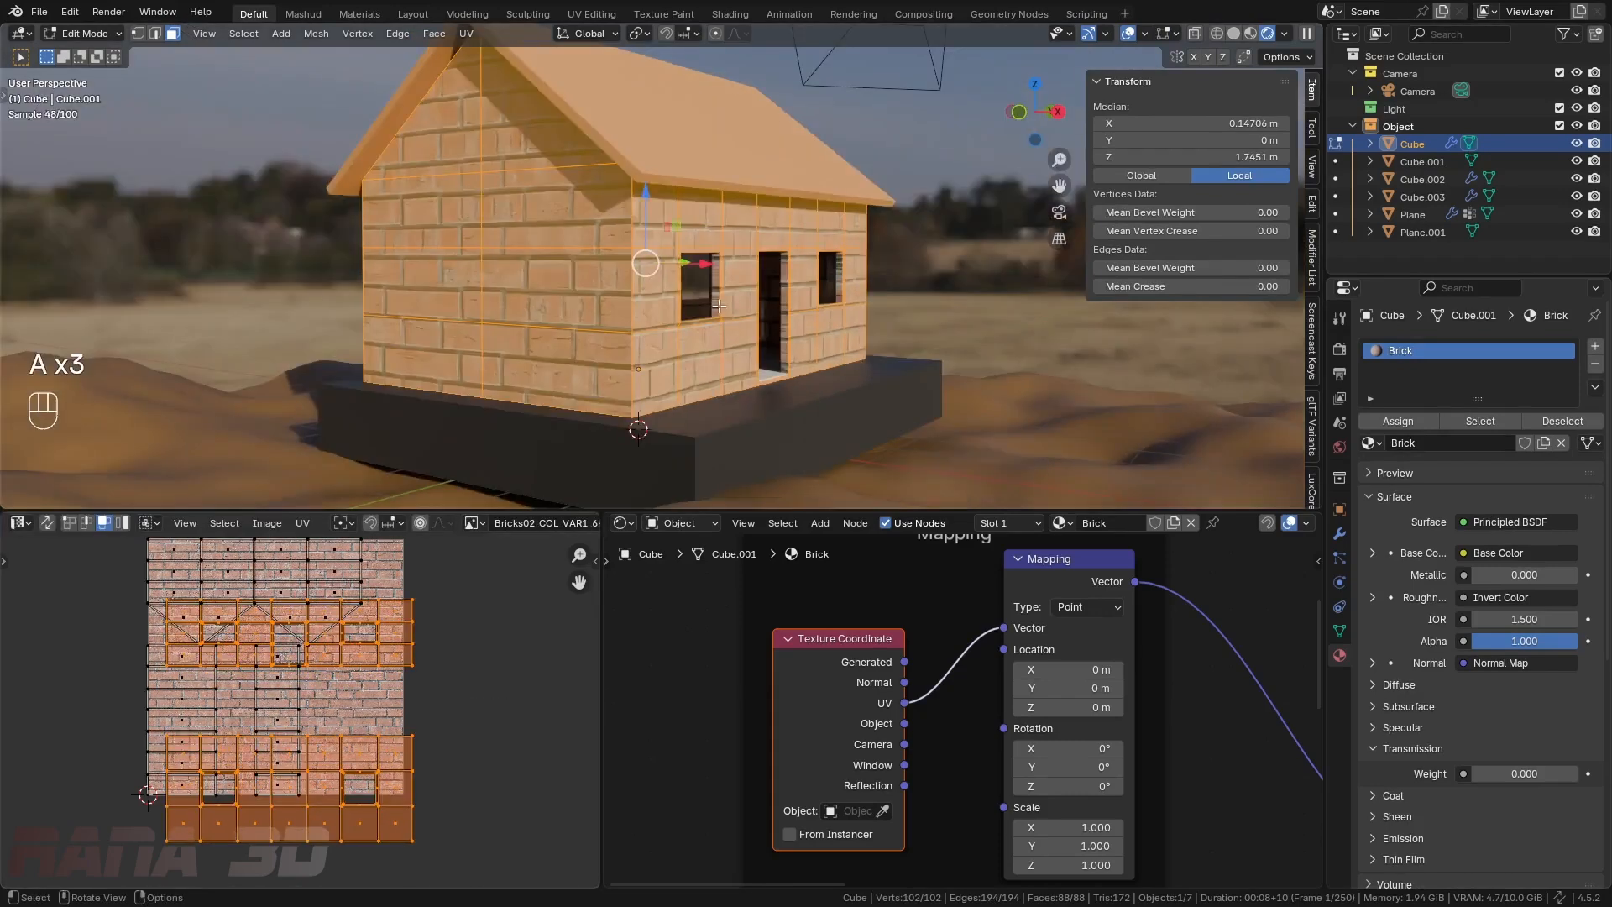
# - Select all wall UVs and apply Average Islands Scale to them
pyautogui.press('a')
pyautogui.press('q')
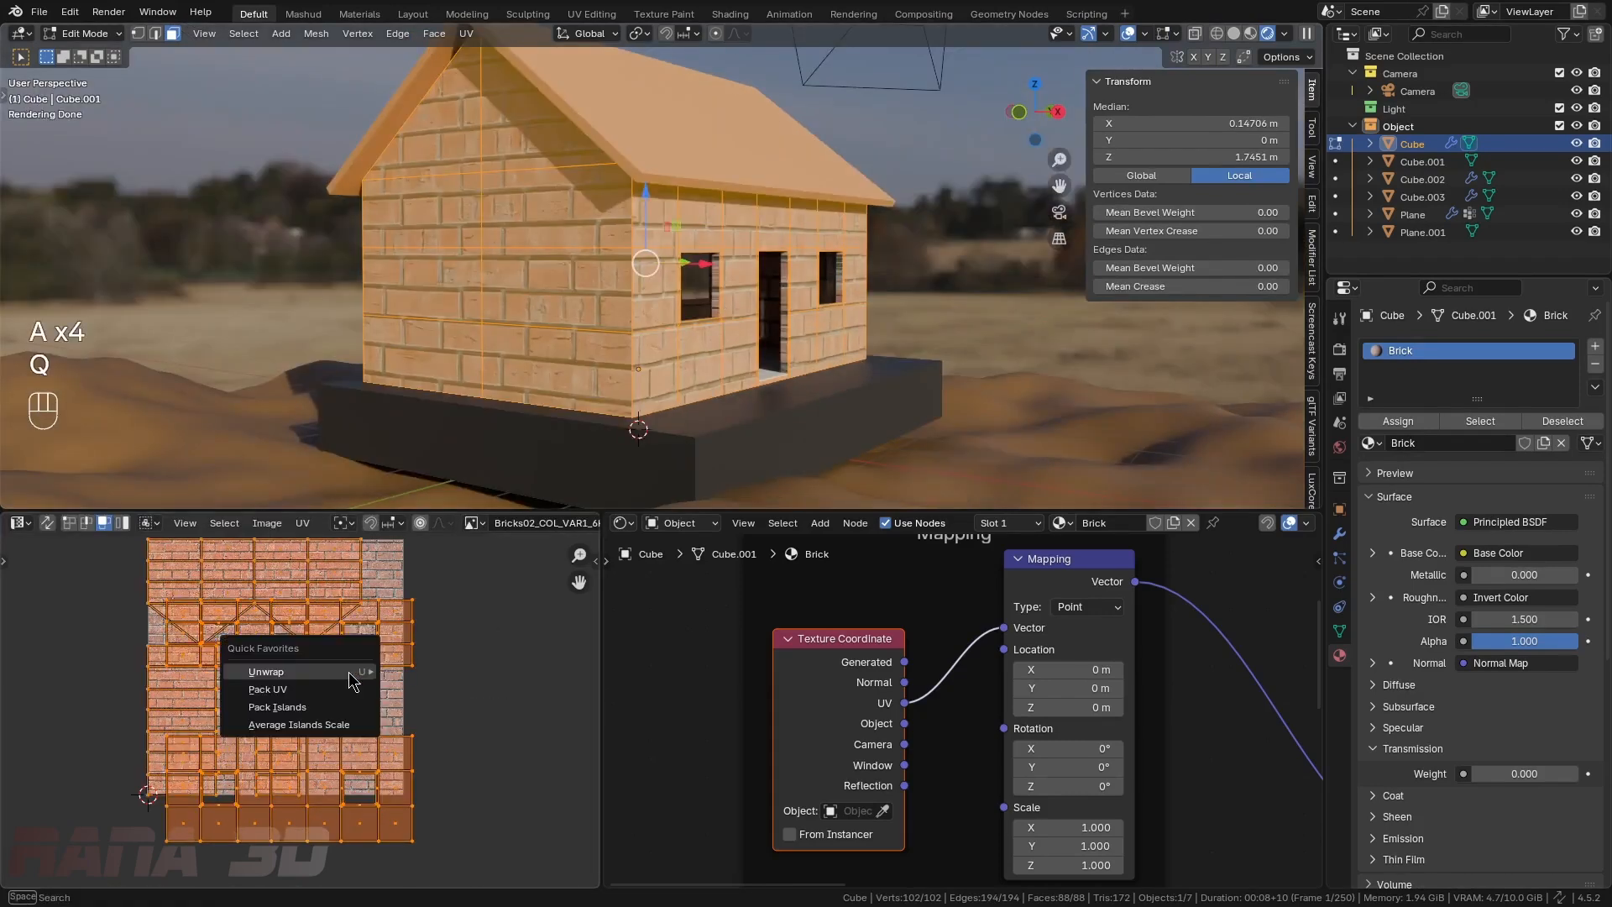
pyautogui.click(300, 723)
pyautogui.moveTo(388, 734); pyautogui.dragTo(364, 777, button='middle')
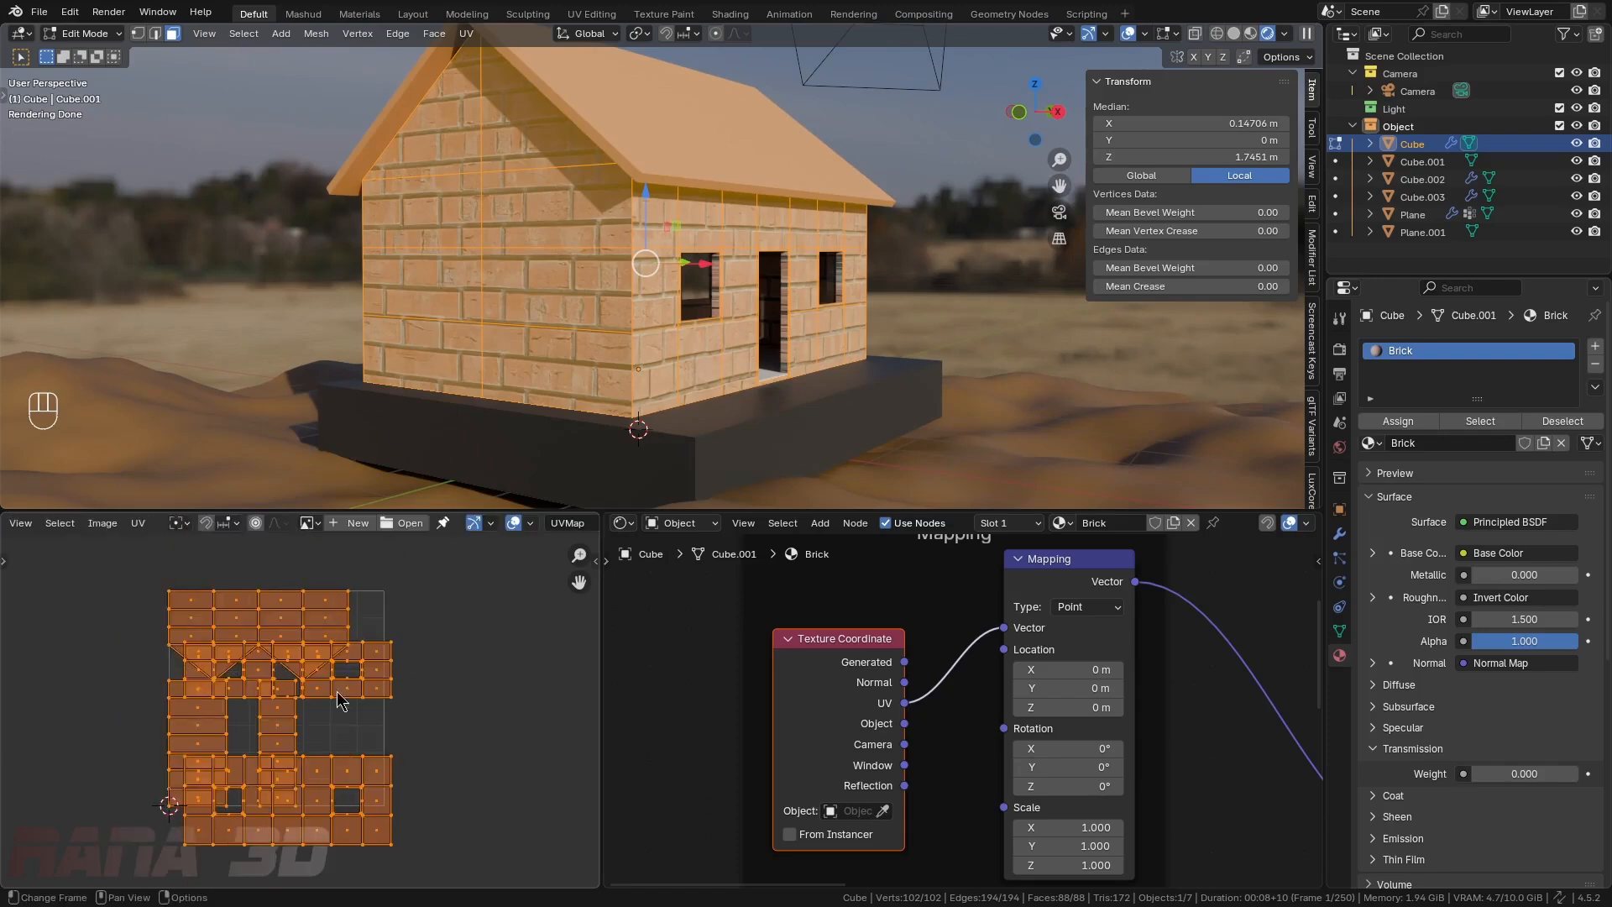
pyautogui.moveTo(400, 727); pyautogui.dragTo(390, 713, button='middle')
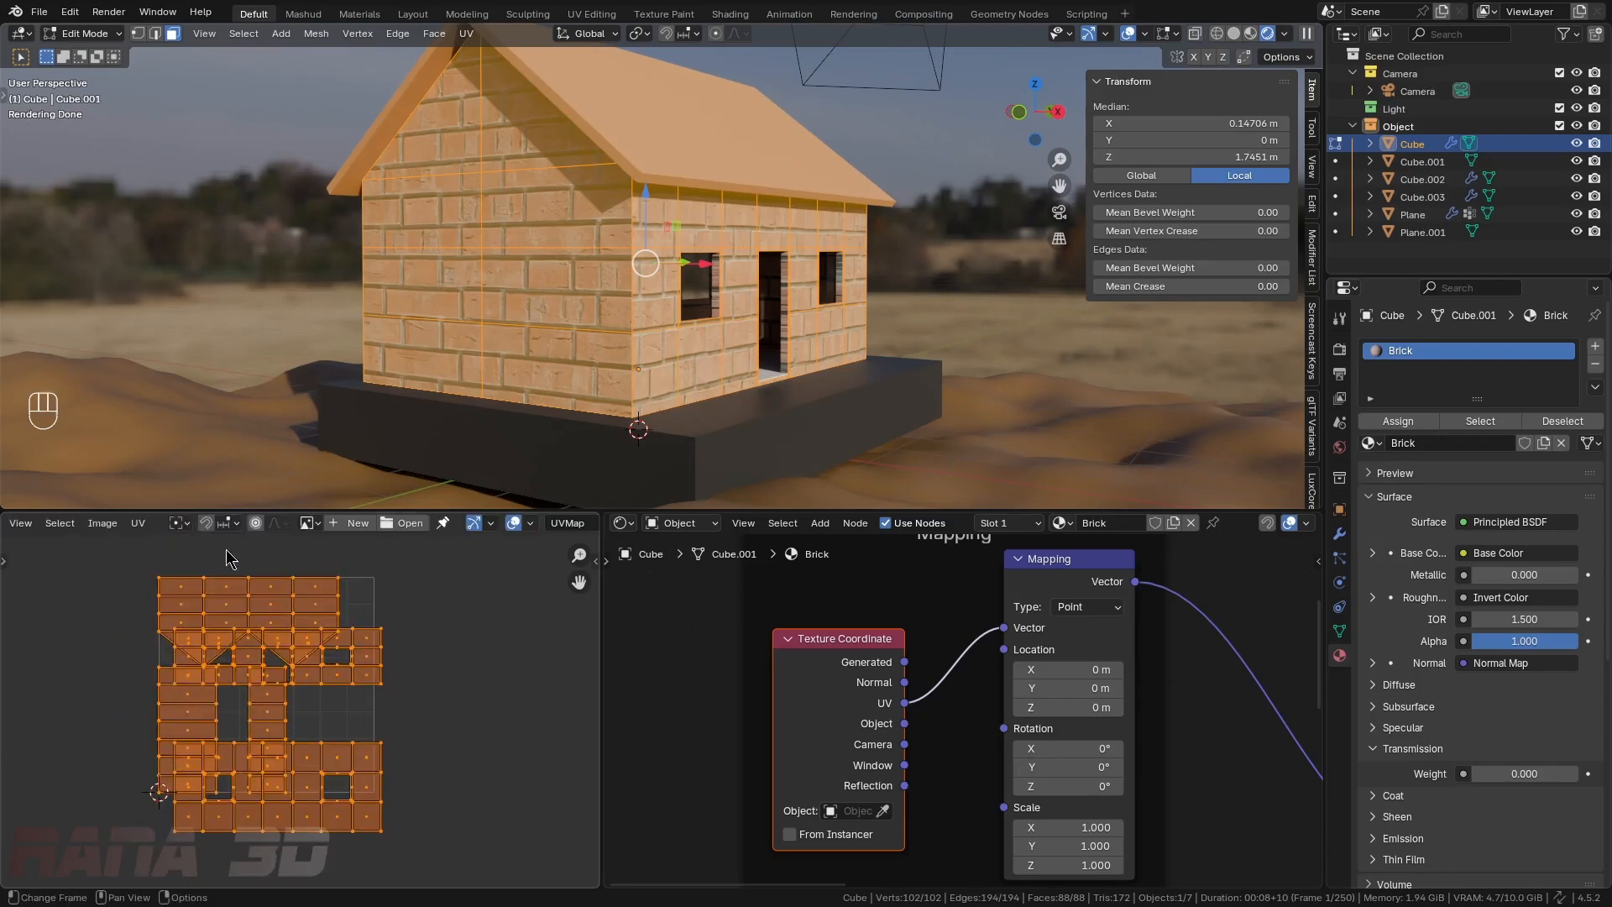
# - Pack all wall UV islands with Pack UV, leaving Rotate off, and return to Object Mode
pyautogui.click(138, 523)
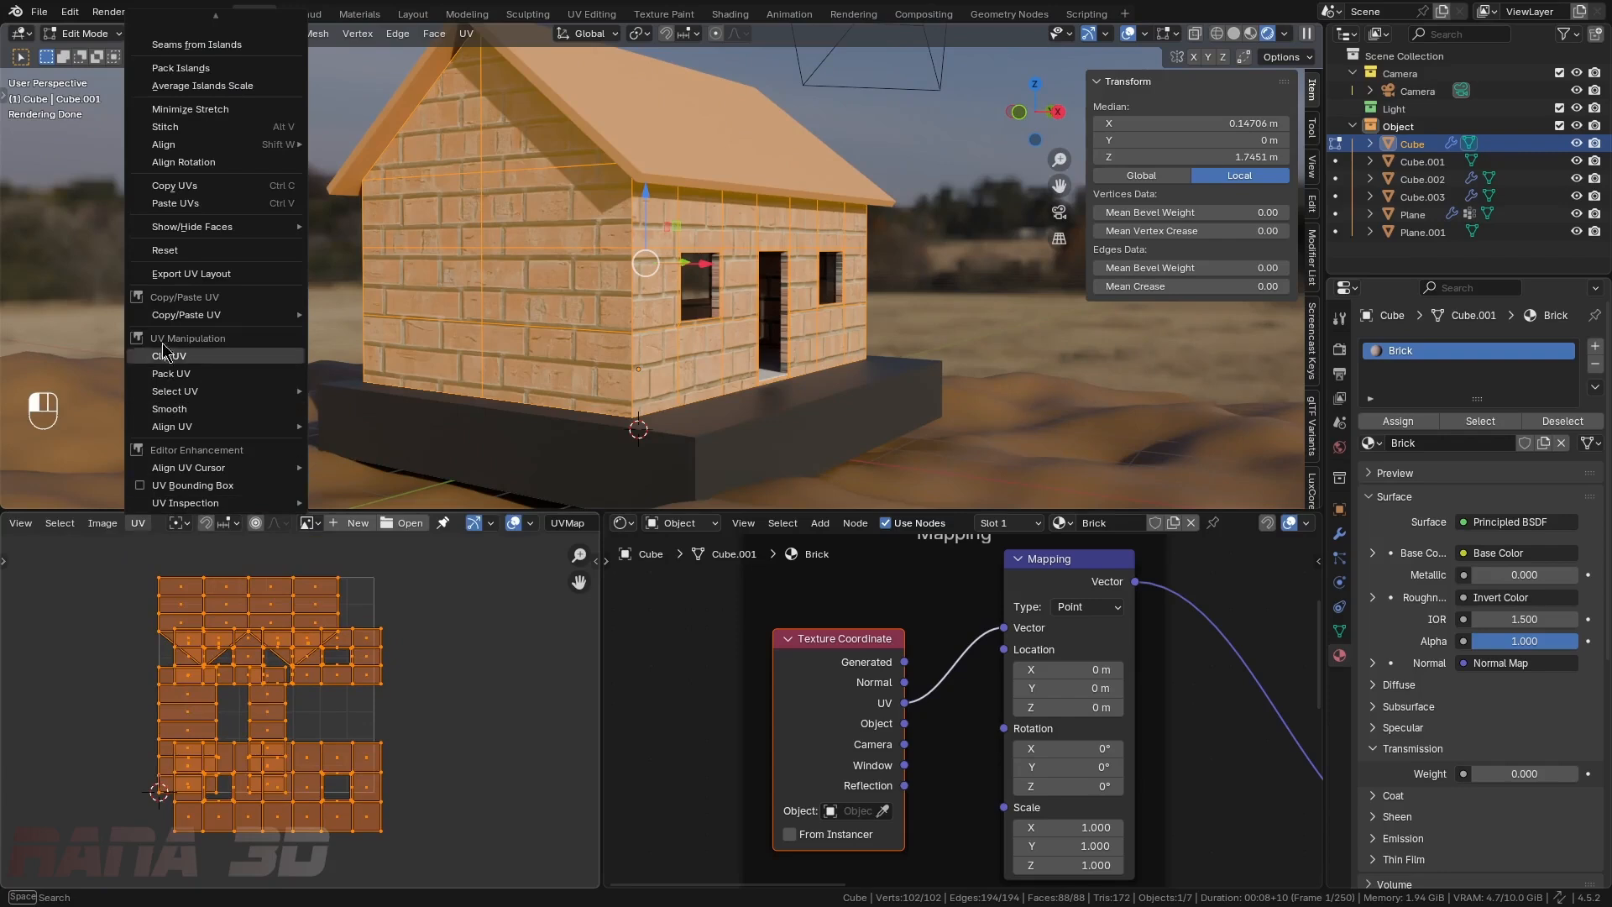
pyautogui.click(225, 370)
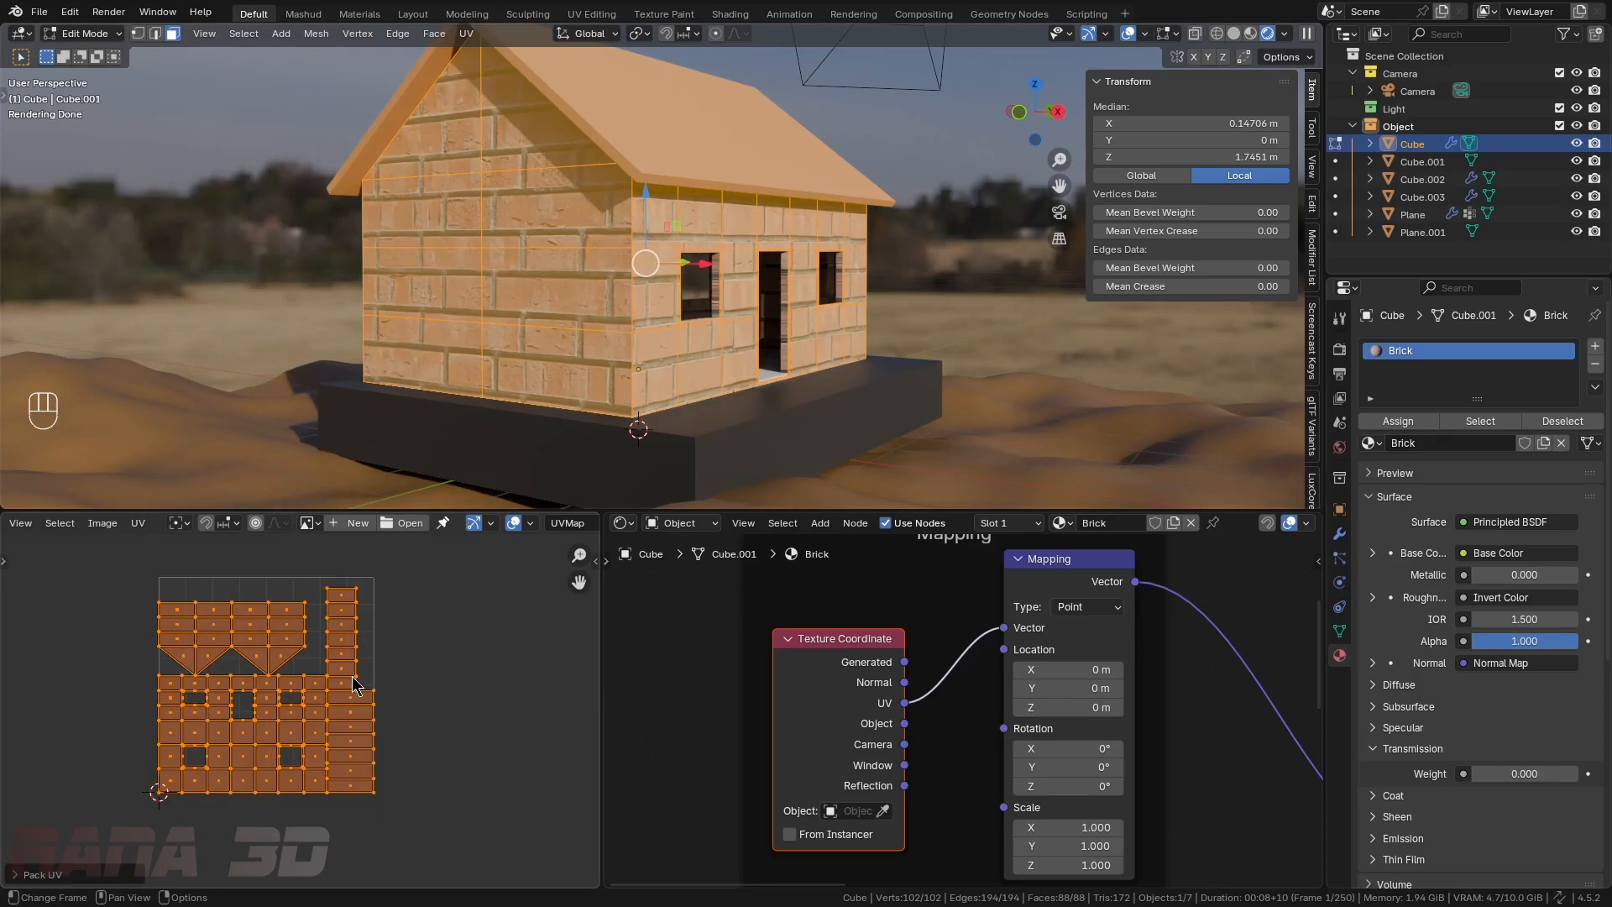
pyautogui.click(34, 874)
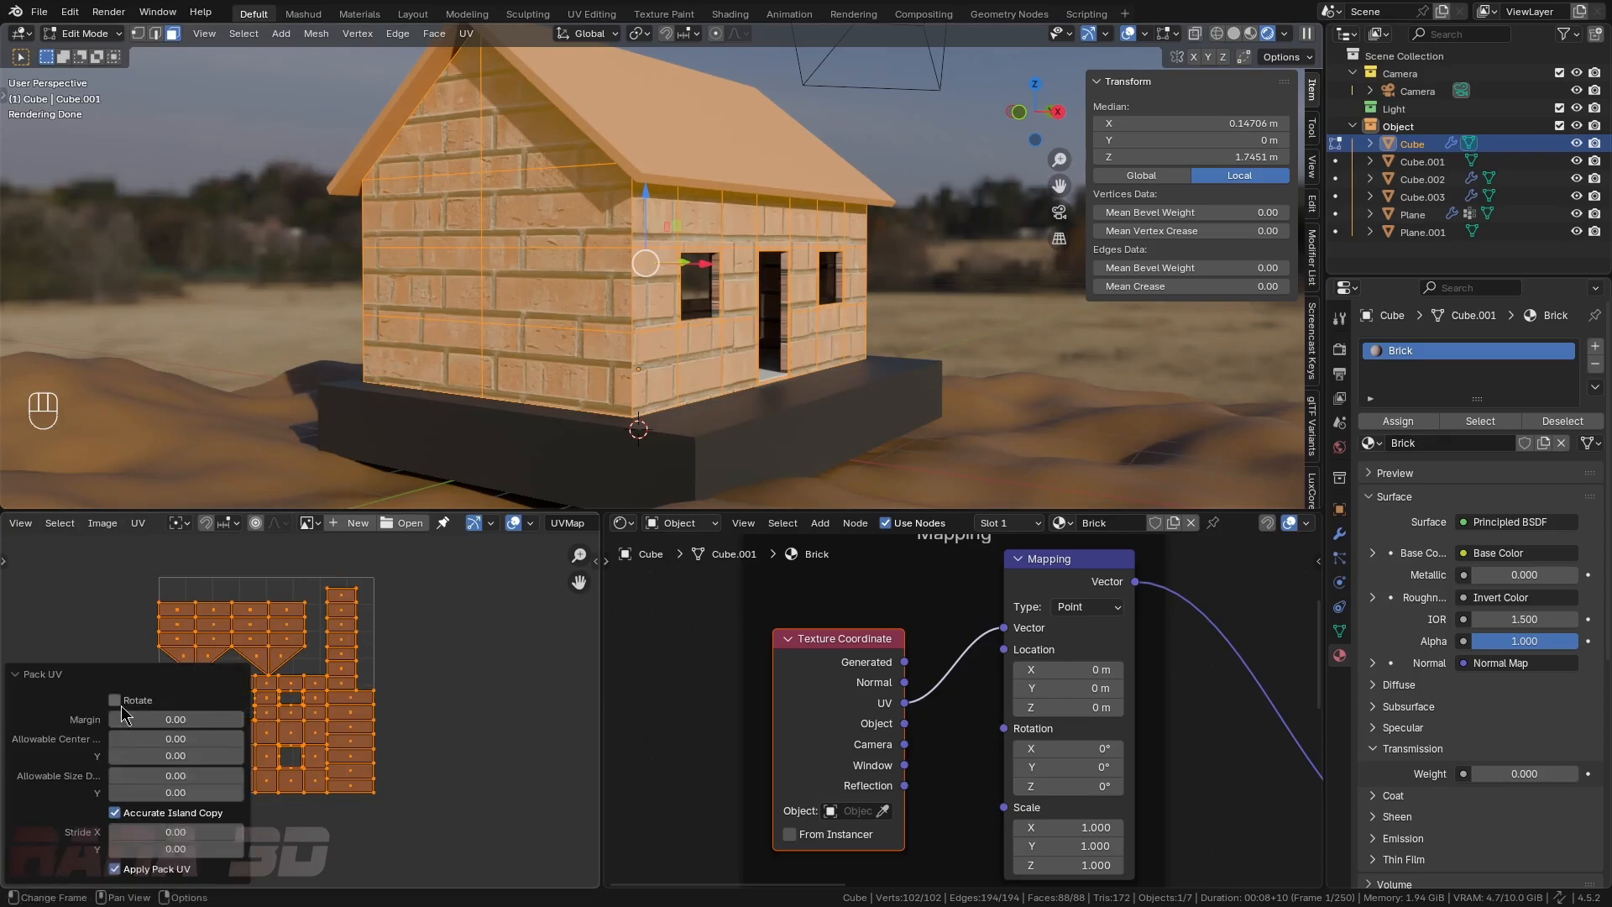
pyautogui.click(123, 701)
pyautogui.click(122, 702)
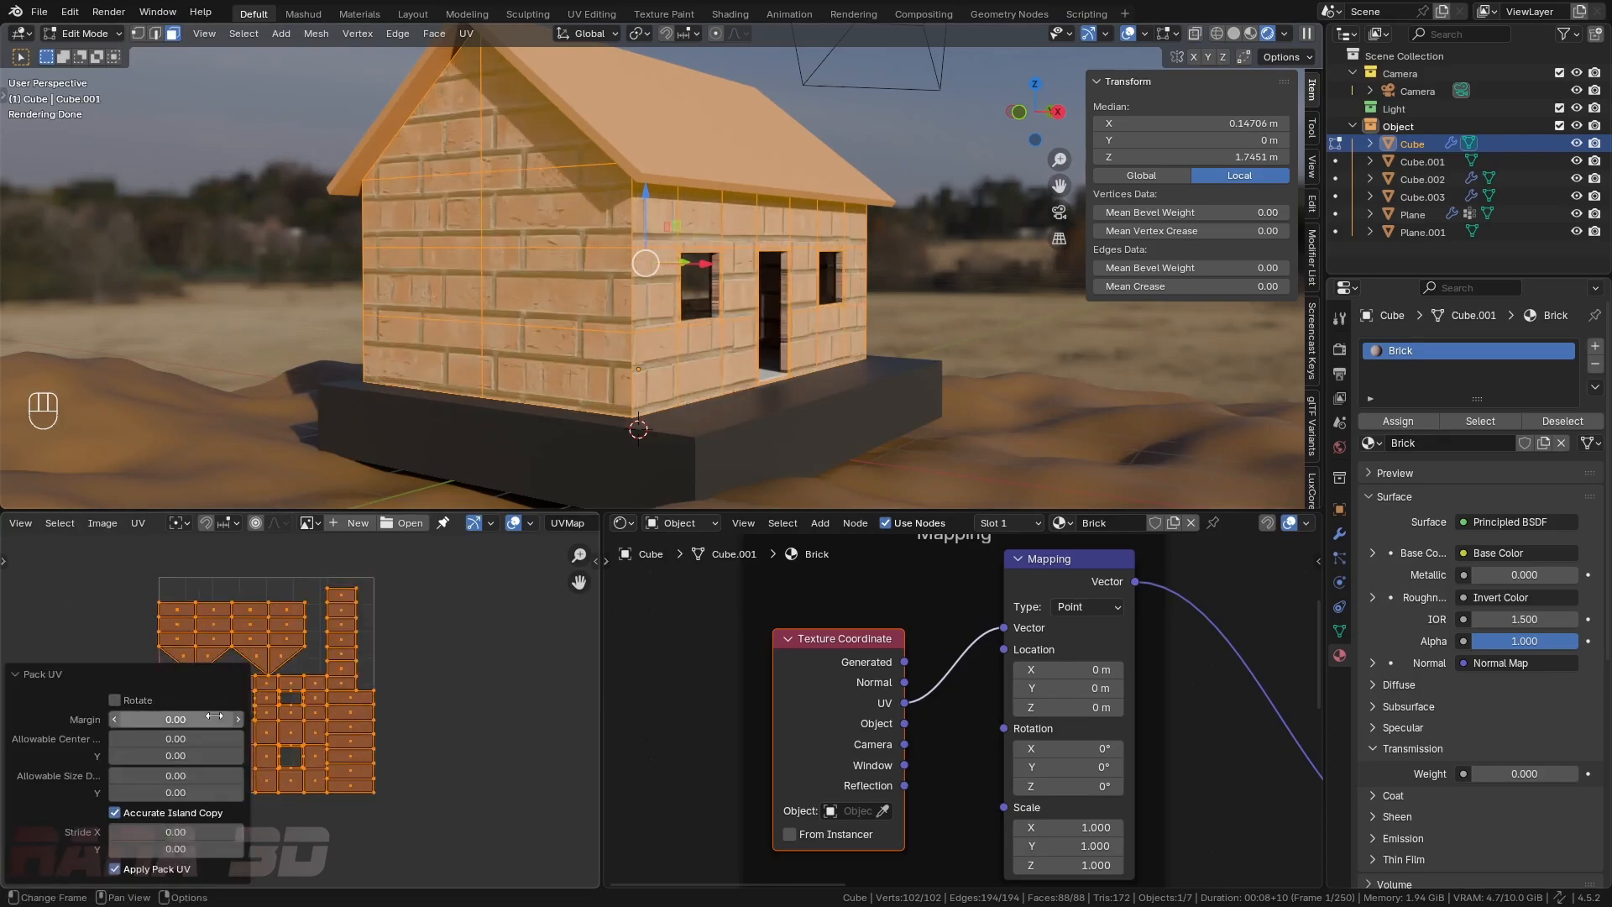
pyautogui.press('Tab')
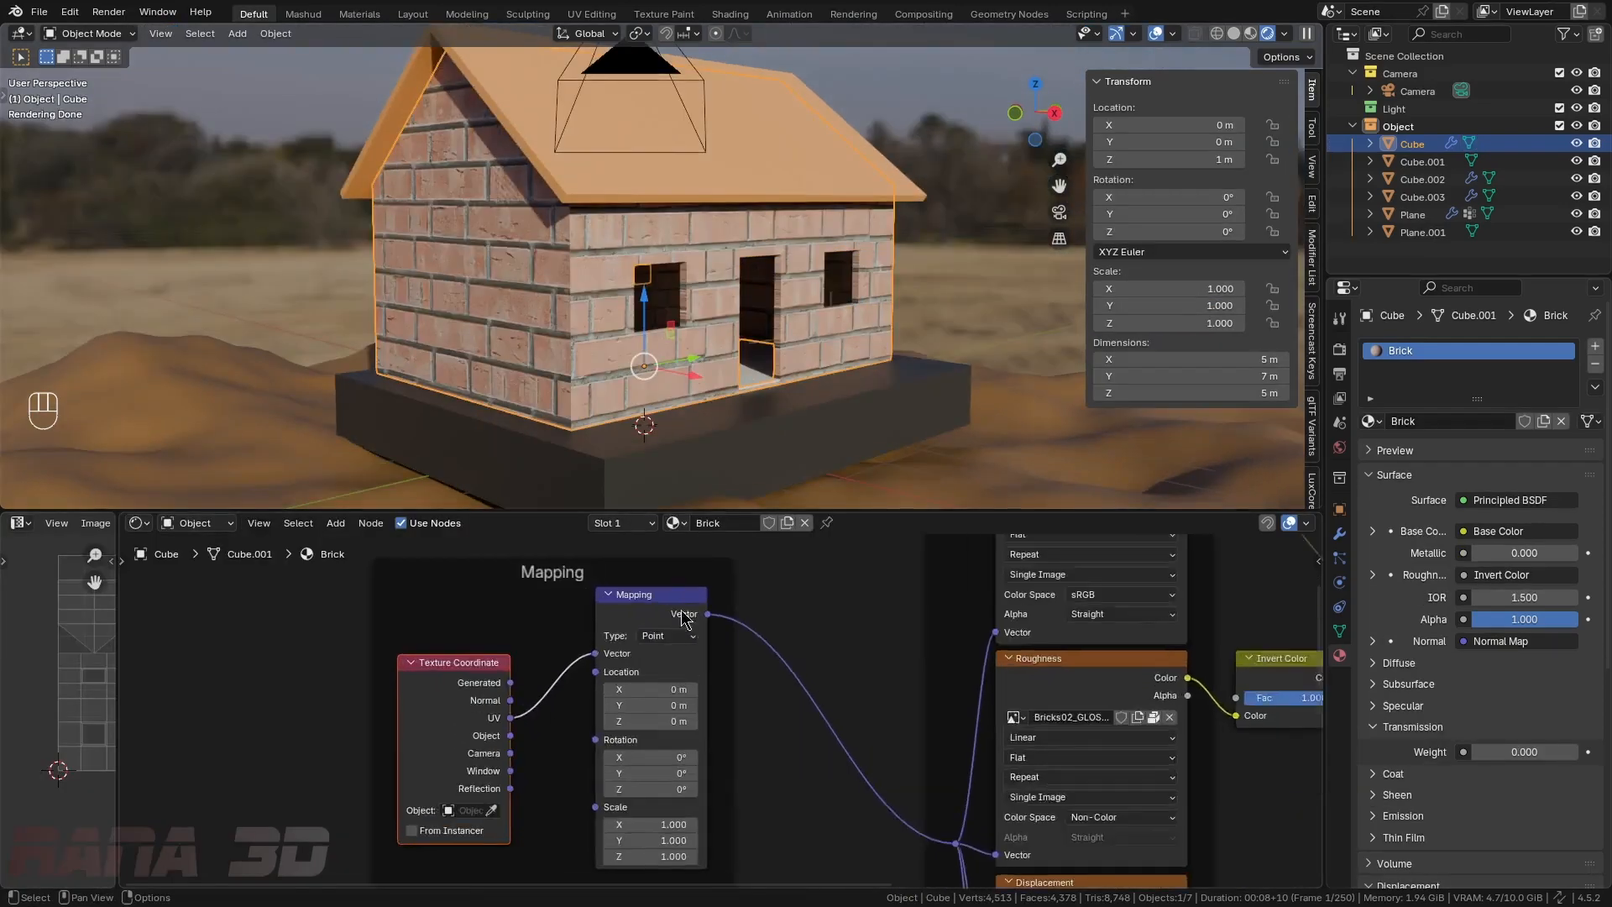
# - Set the Brick material's Mapping node scale to 5 on X, Y and Z
pyautogui.scroll(3, 668, 599)
pyautogui.click(663, 603)
pyautogui.scroll(-6, 679, 618)
pyautogui.moveTo(673, 793); pyautogui.dragTo(588, 715, button='middle')
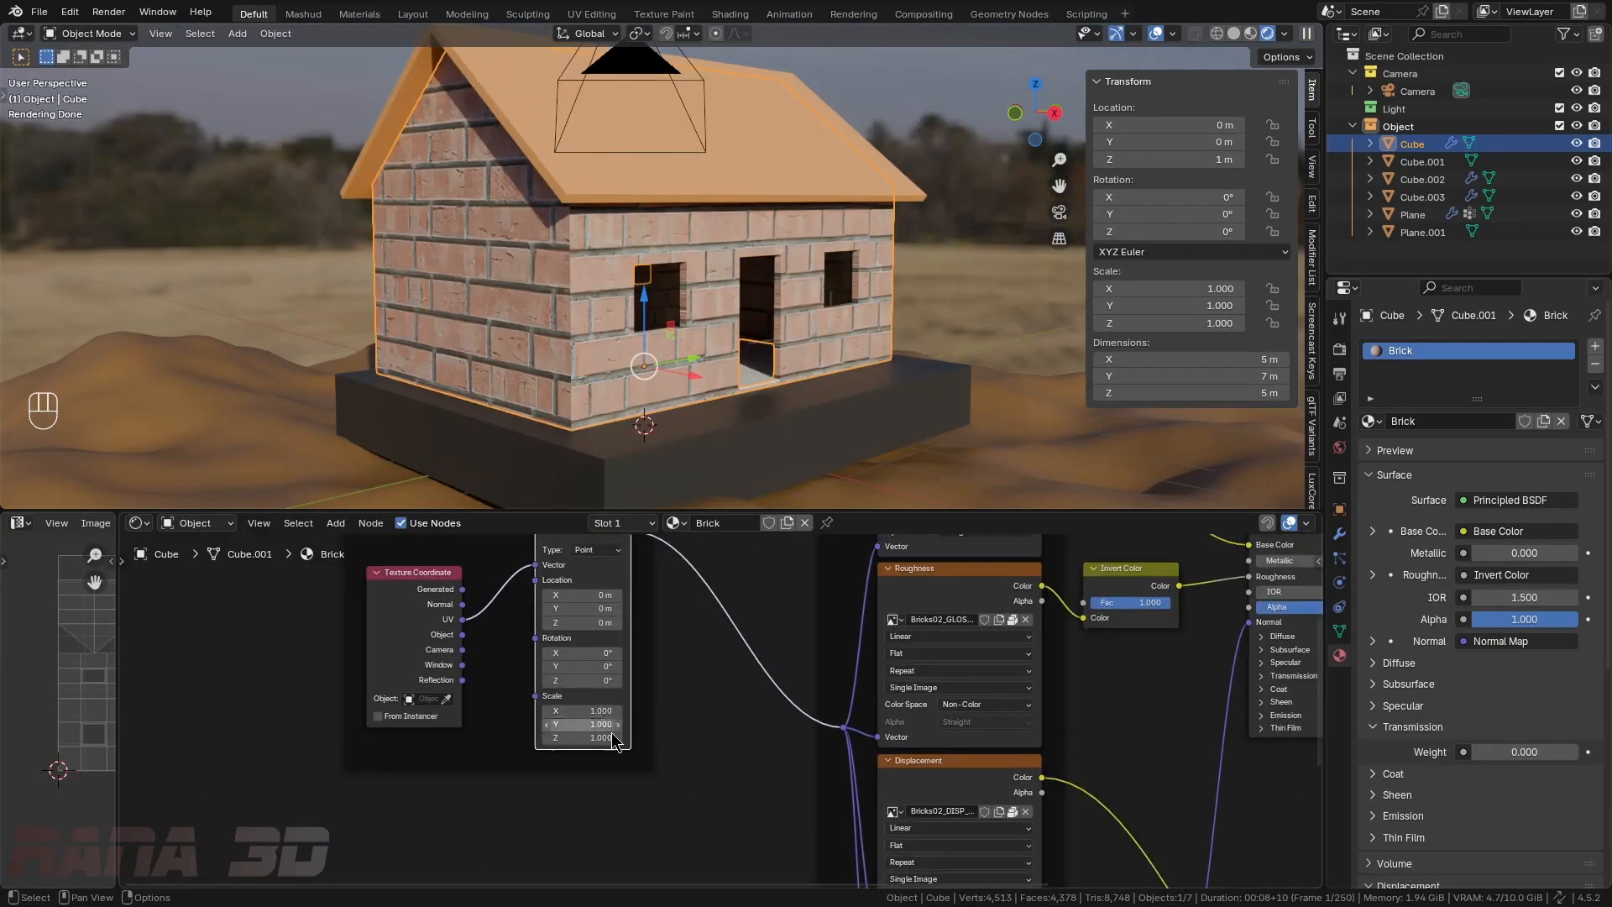
pyautogui.scroll(5, 577, 714)
pyautogui.moveTo(570, 702); pyautogui.dragTo(571, 740)
pyautogui.write('5')
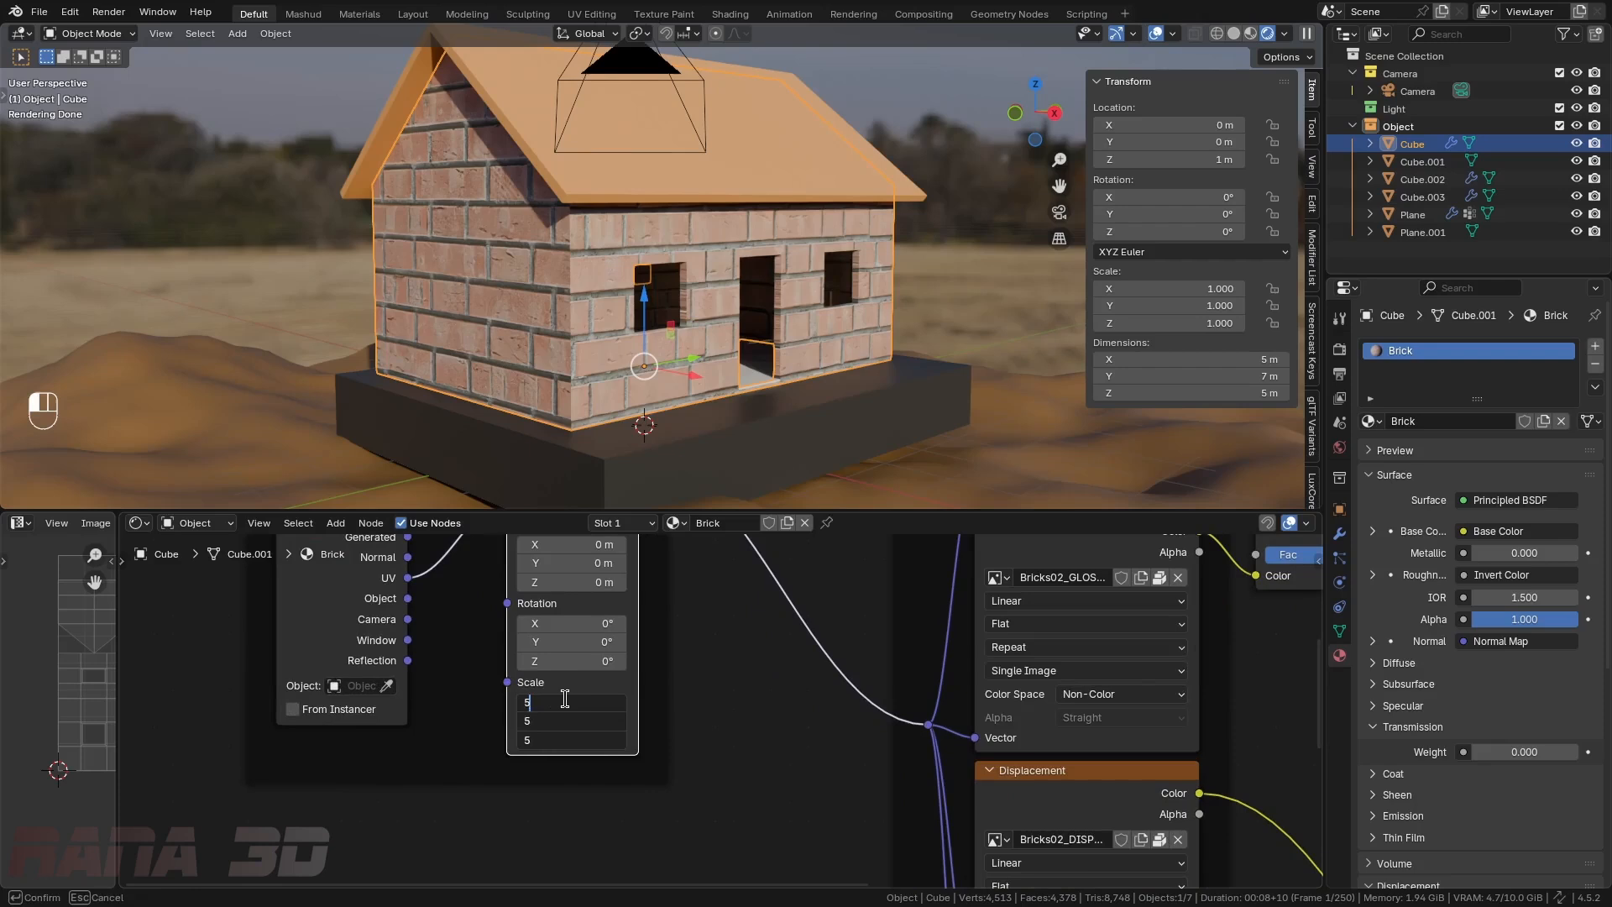
pyautogui.press('Return')
# - Set the Brick material's Mapping node scale to 3 on X, Y and Z
pyautogui.moveTo(850, 319); pyautogui.dragTo(815, 319, button='middle')
pyautogui.moveTo(571, 701); pyautogui.dragTo(571, 740)
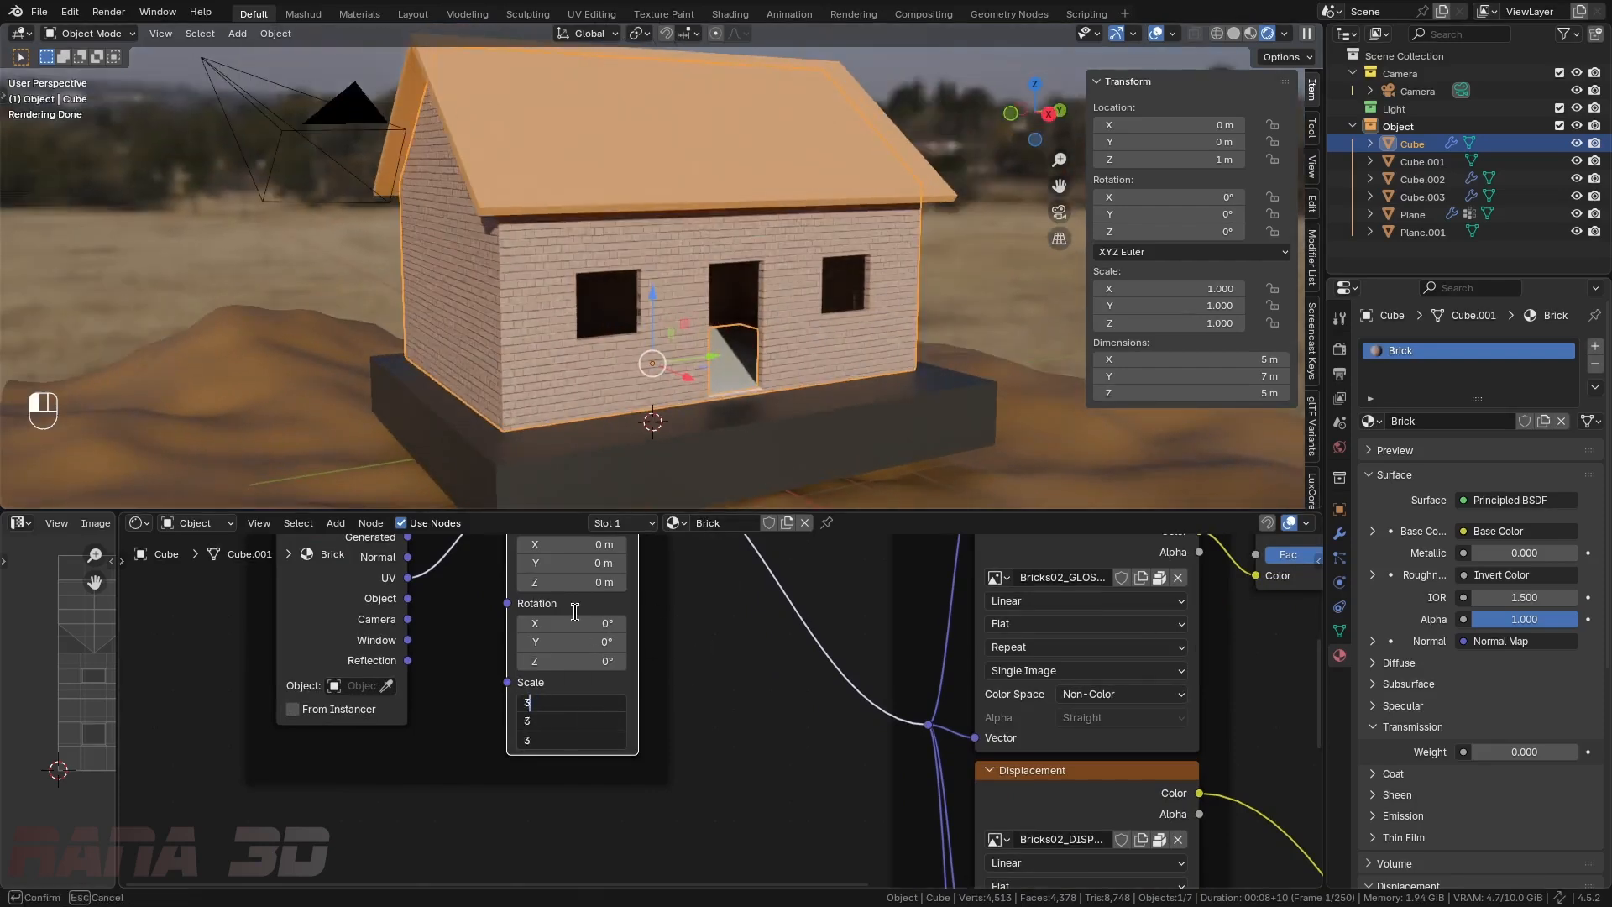
pyautogui.write('3')
pyautogui.press('Return')
# - Give the window panes' Glass material a darker muted pink base color and adjust its IOR
pyautogui.click(696, 285)
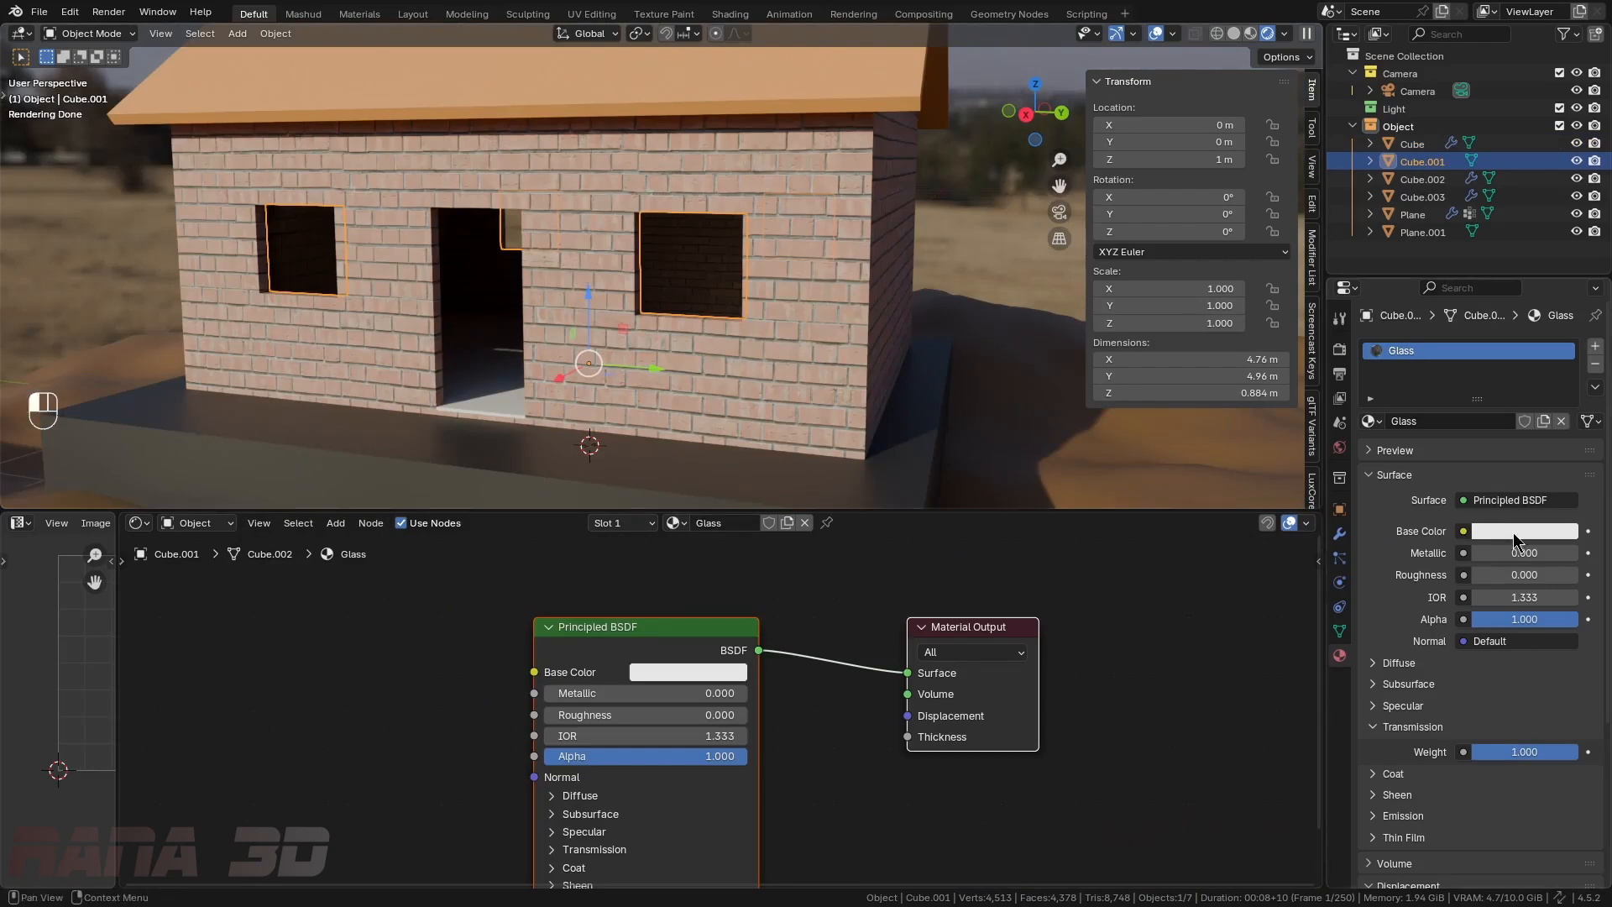
pyautogui.click(1516, 531)
pyautogui.click(1500, 303)
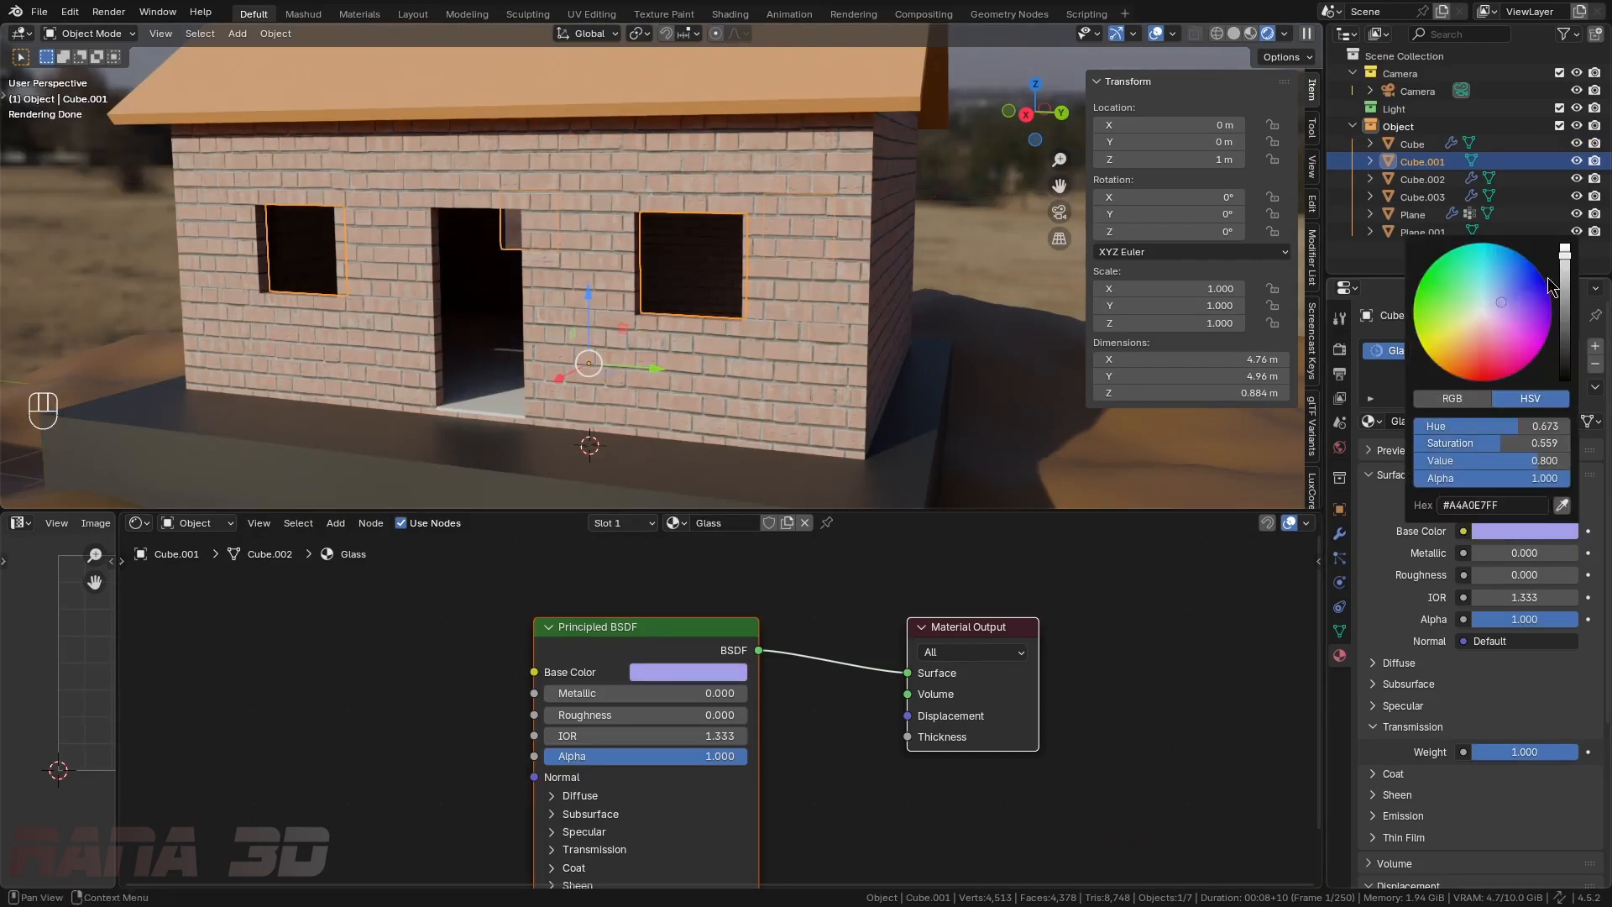
pyautogui.moveTo(1569, 275)
pyautogui.mouseDown()
pyautogui.moveTo(1567, 351)
pyautogui.moveTo(1490, 330)
pyautogui.moveTo(1565, 318)
pyautogui.moveTo(1564, 271)
pyautogui.mouseUp()
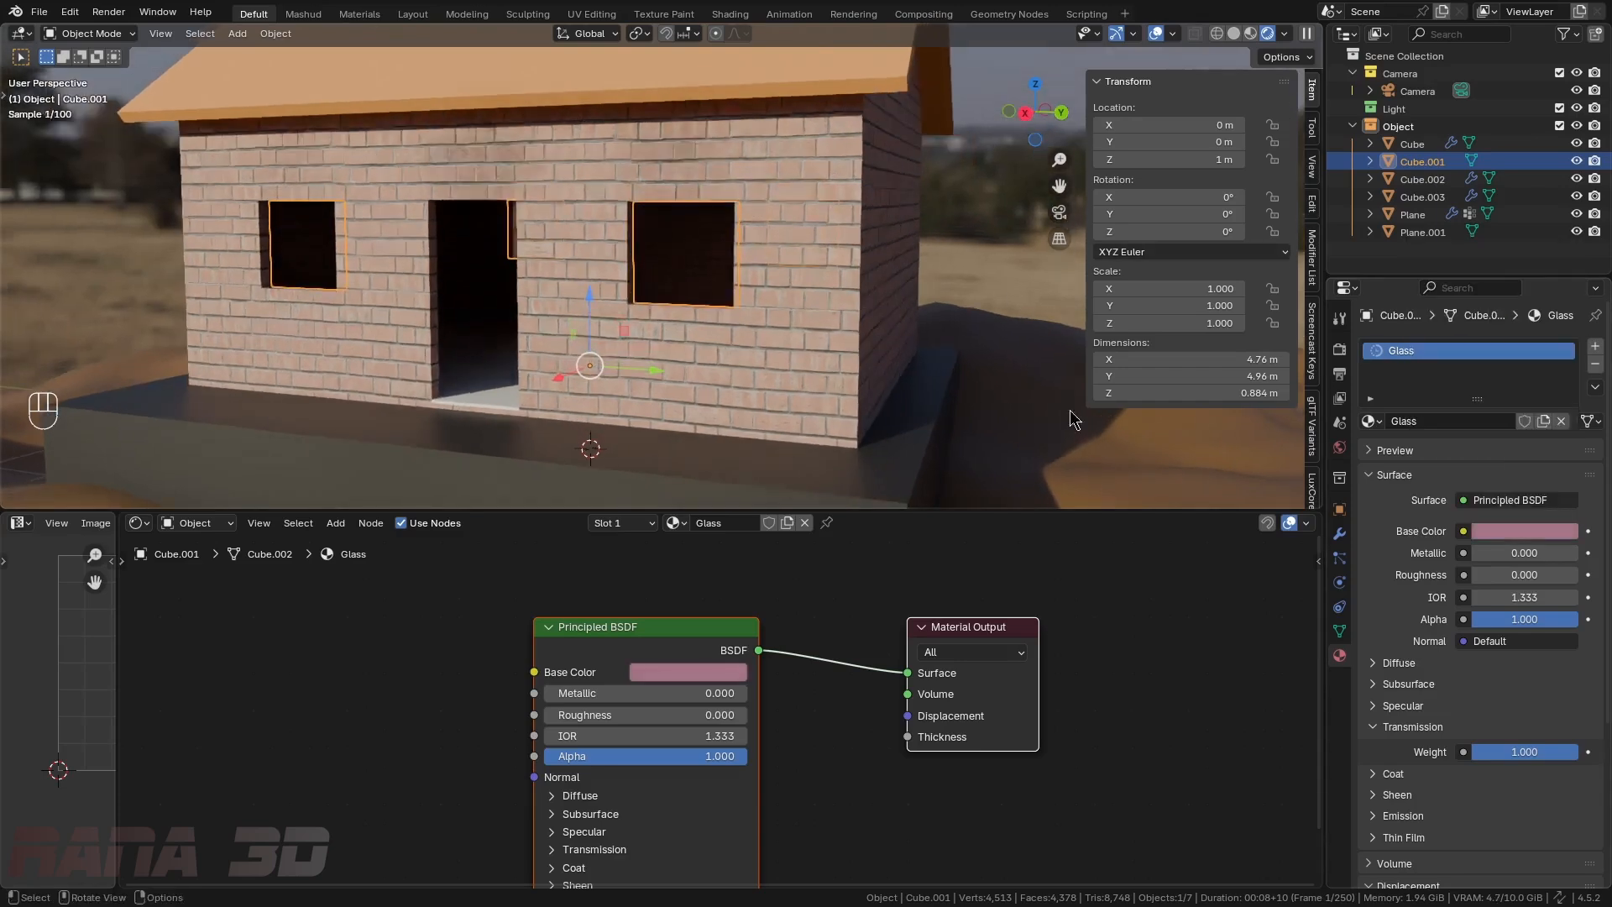
pyautogui.moveTo(1492, 597); pyautogui.dragTo(1545, 597)
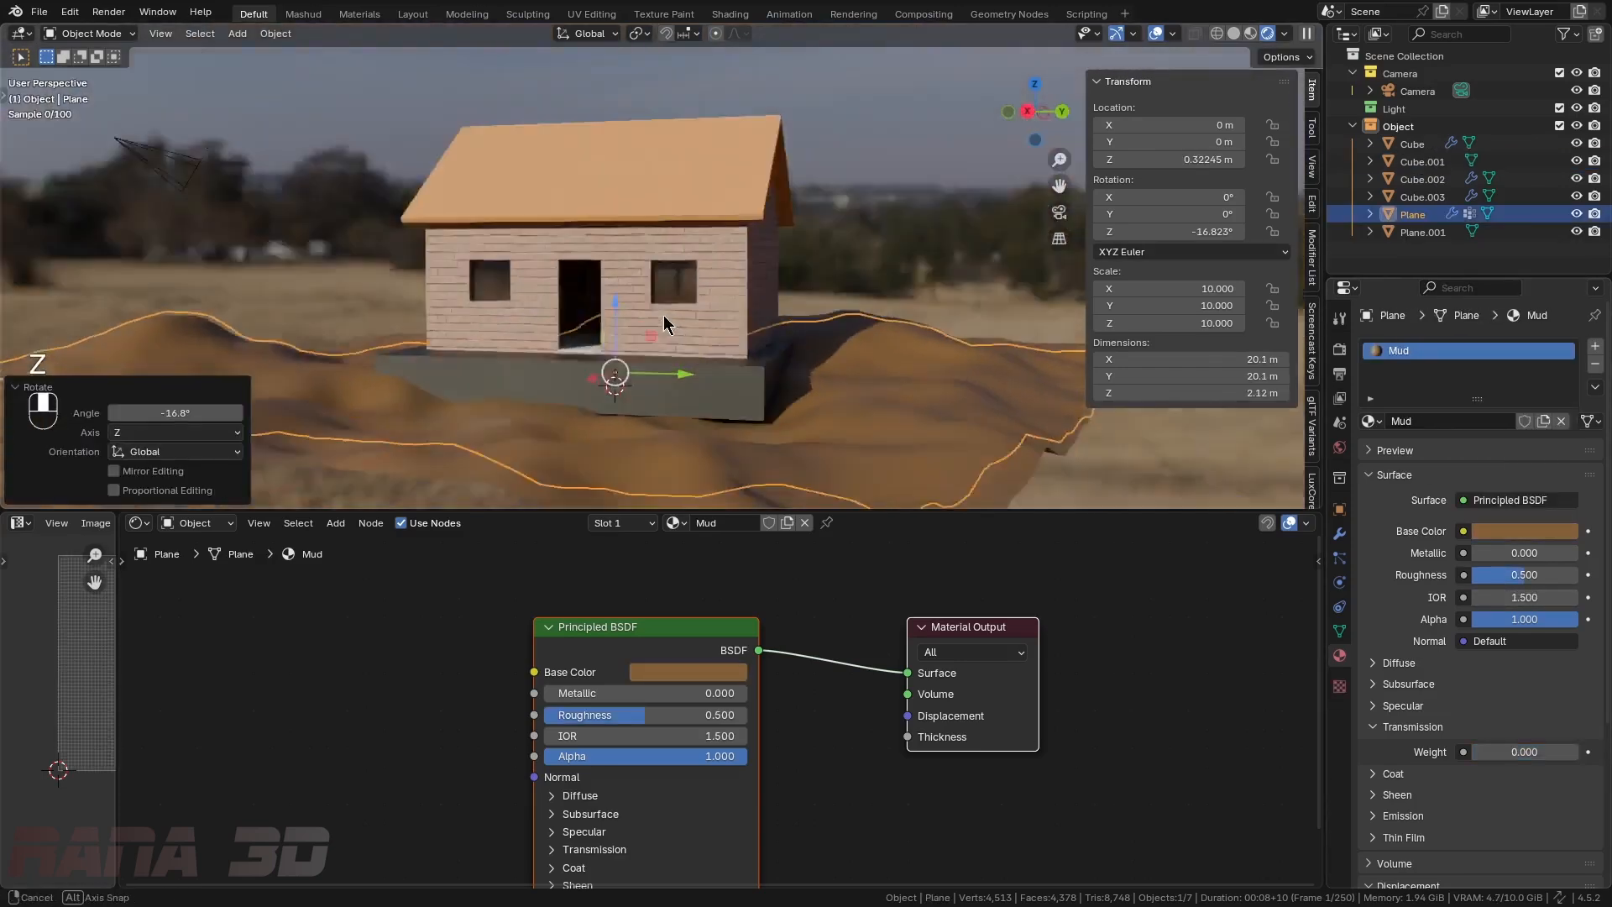
# - Switch to the camera view and set a render region that encloses the whole camera frame
pyautogui.moveTo(663, 315); pyautogui.dragTo(609, 329, button='middle')
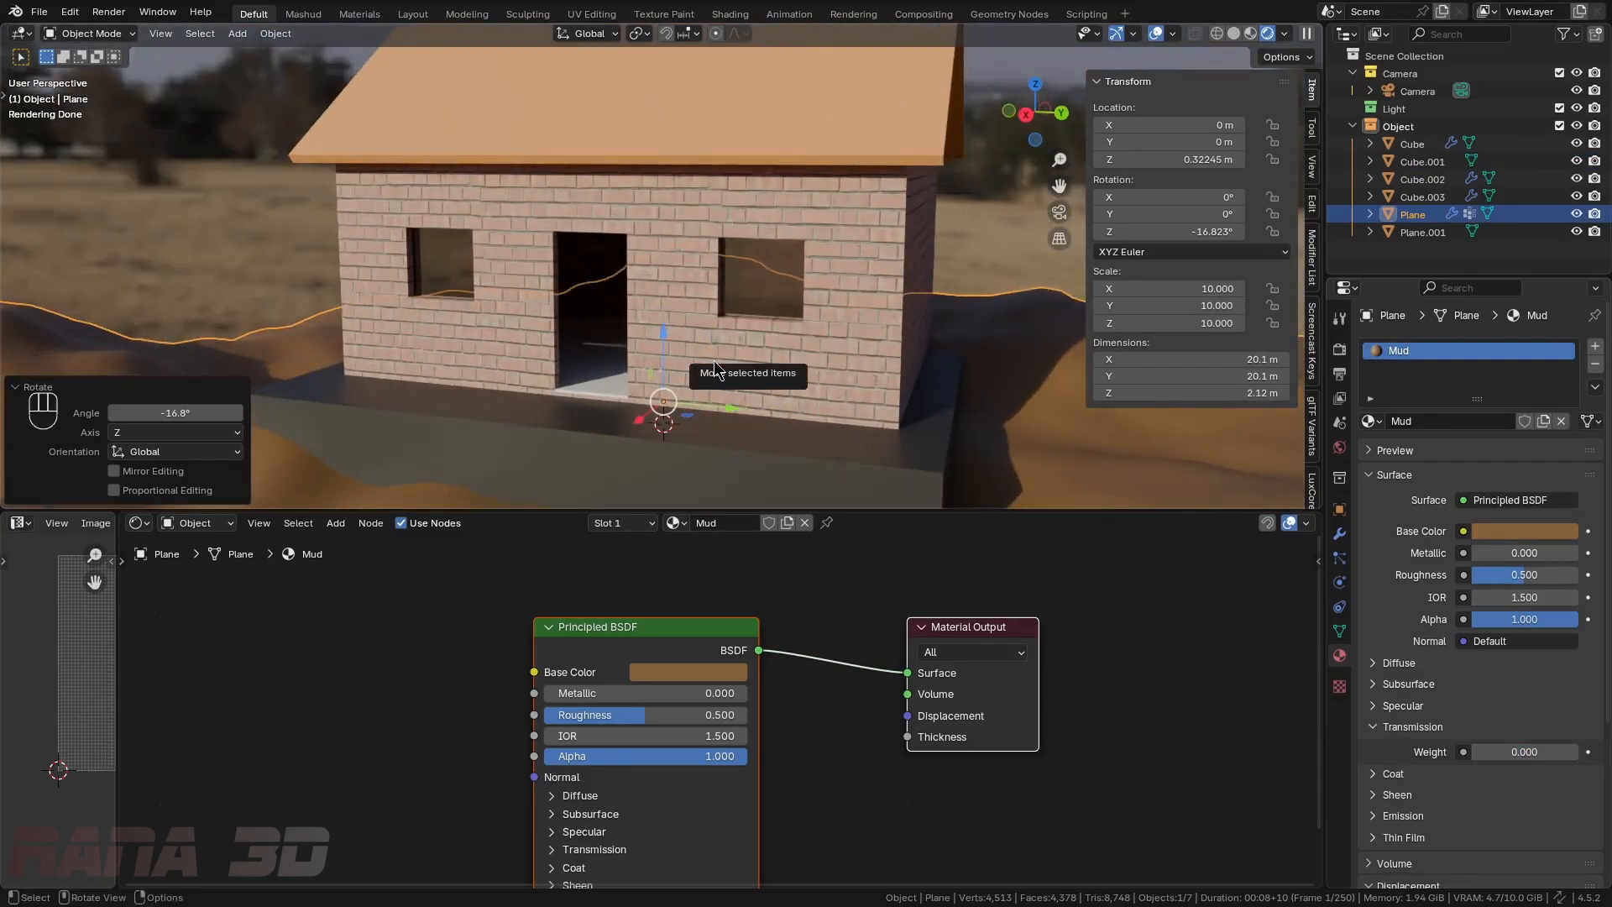
pyautogui.press('KP_0')
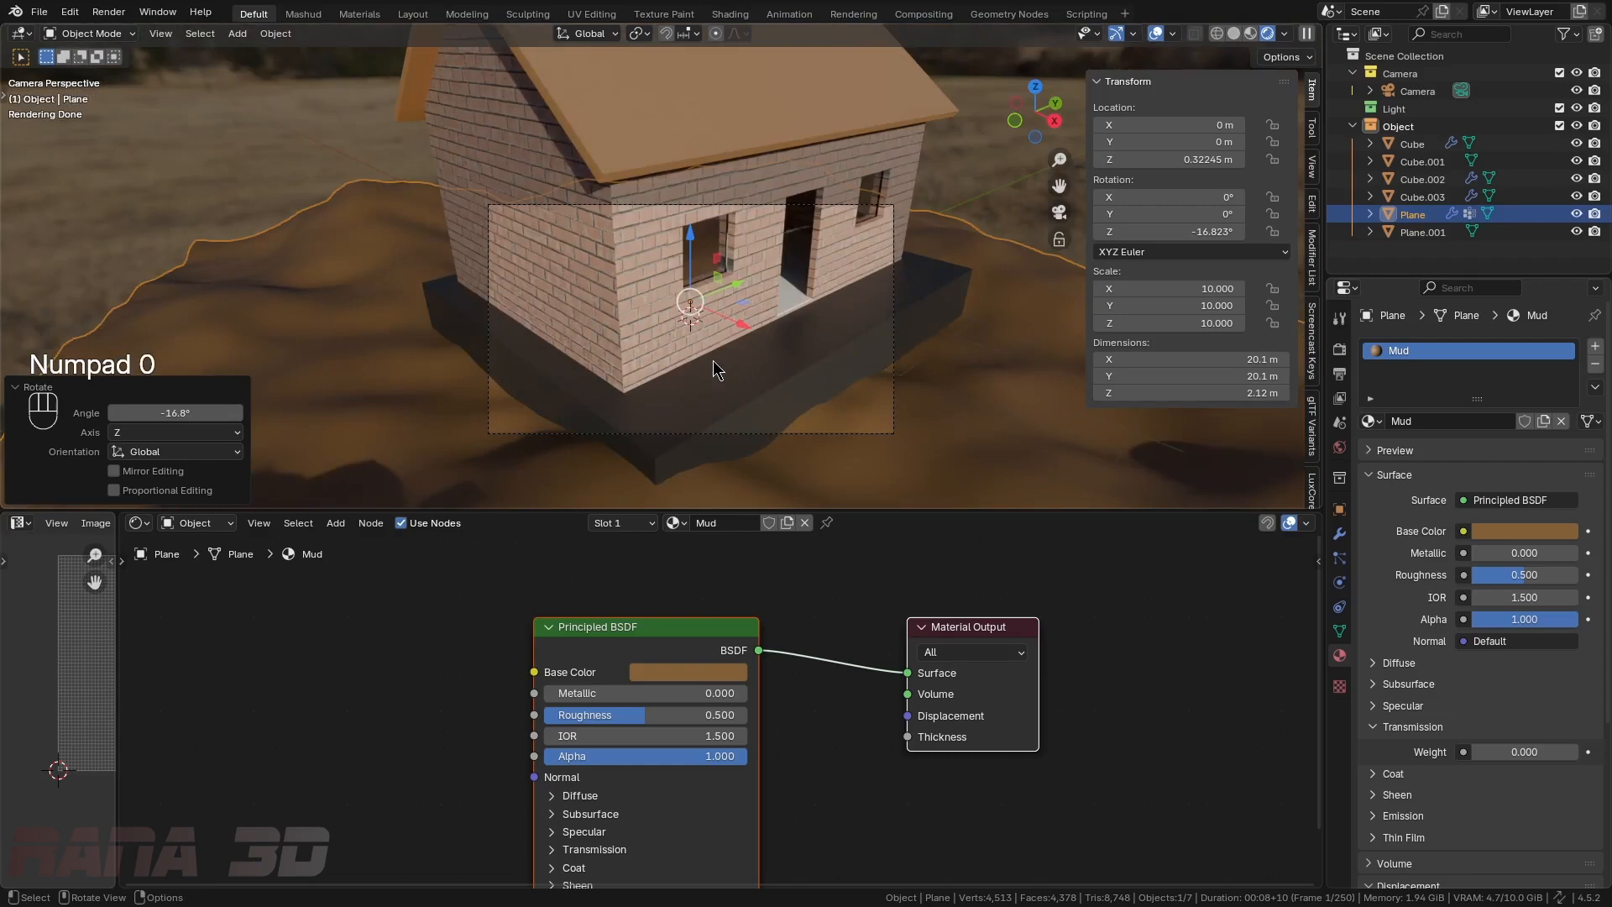
pyautogui.press('ctrl')
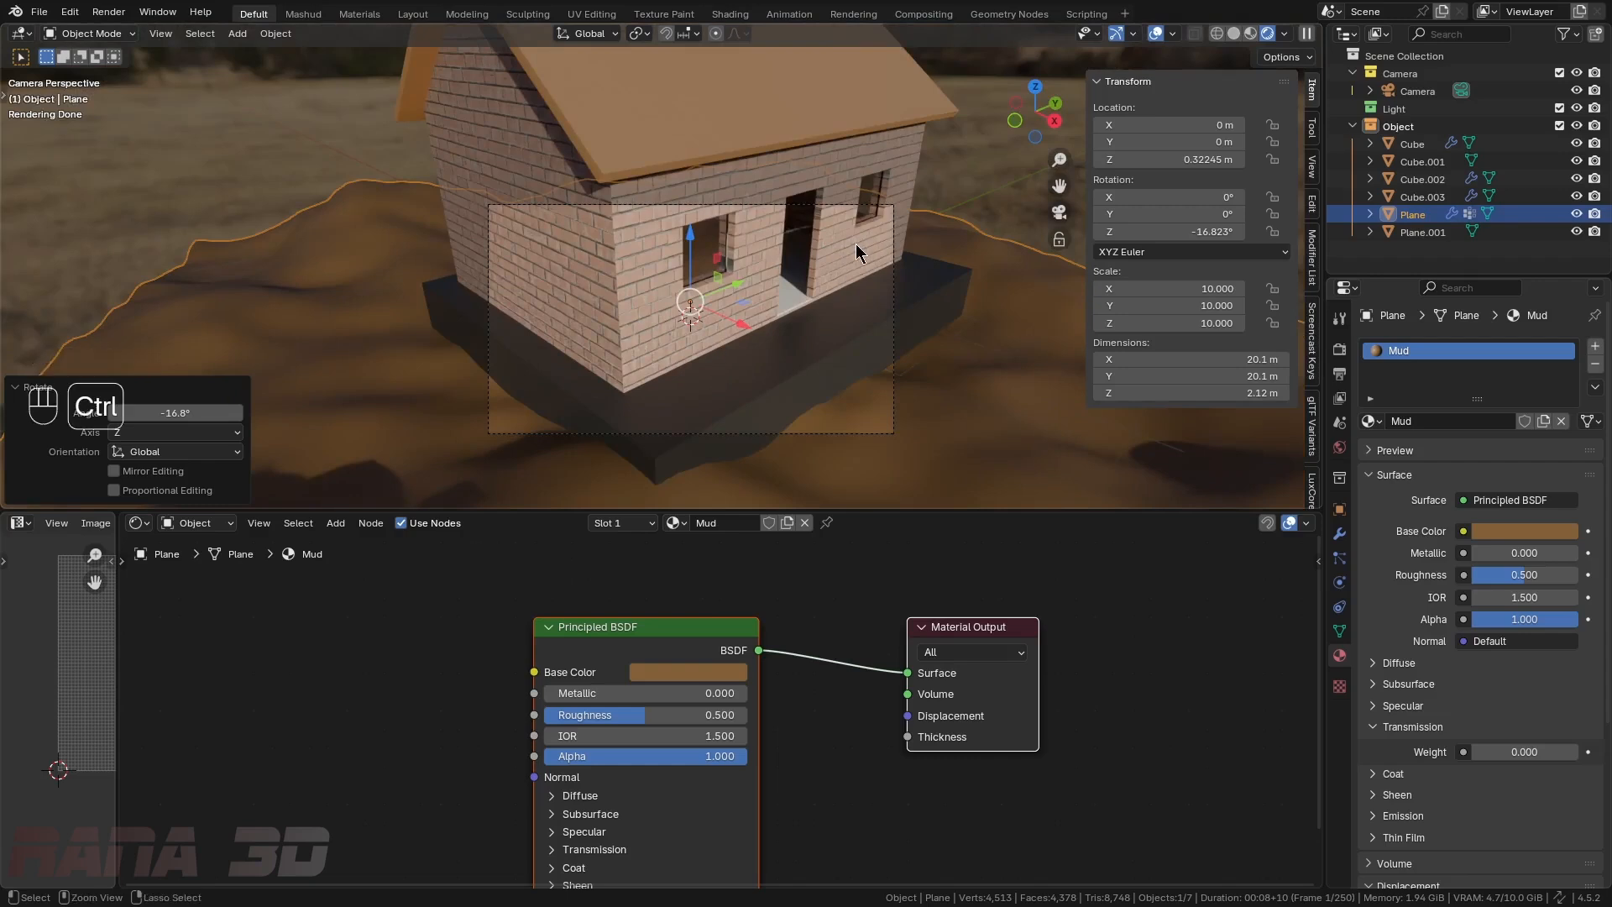
pyautogui.hotkey('ctrl', 'b')
pyautogui.moveTo(385, 159)
pyautogui.mouseDown()
pyautogui.moveTo(721, 374)
pyautogui.moveTo(987, 462)
pyautogui.mouseUp()
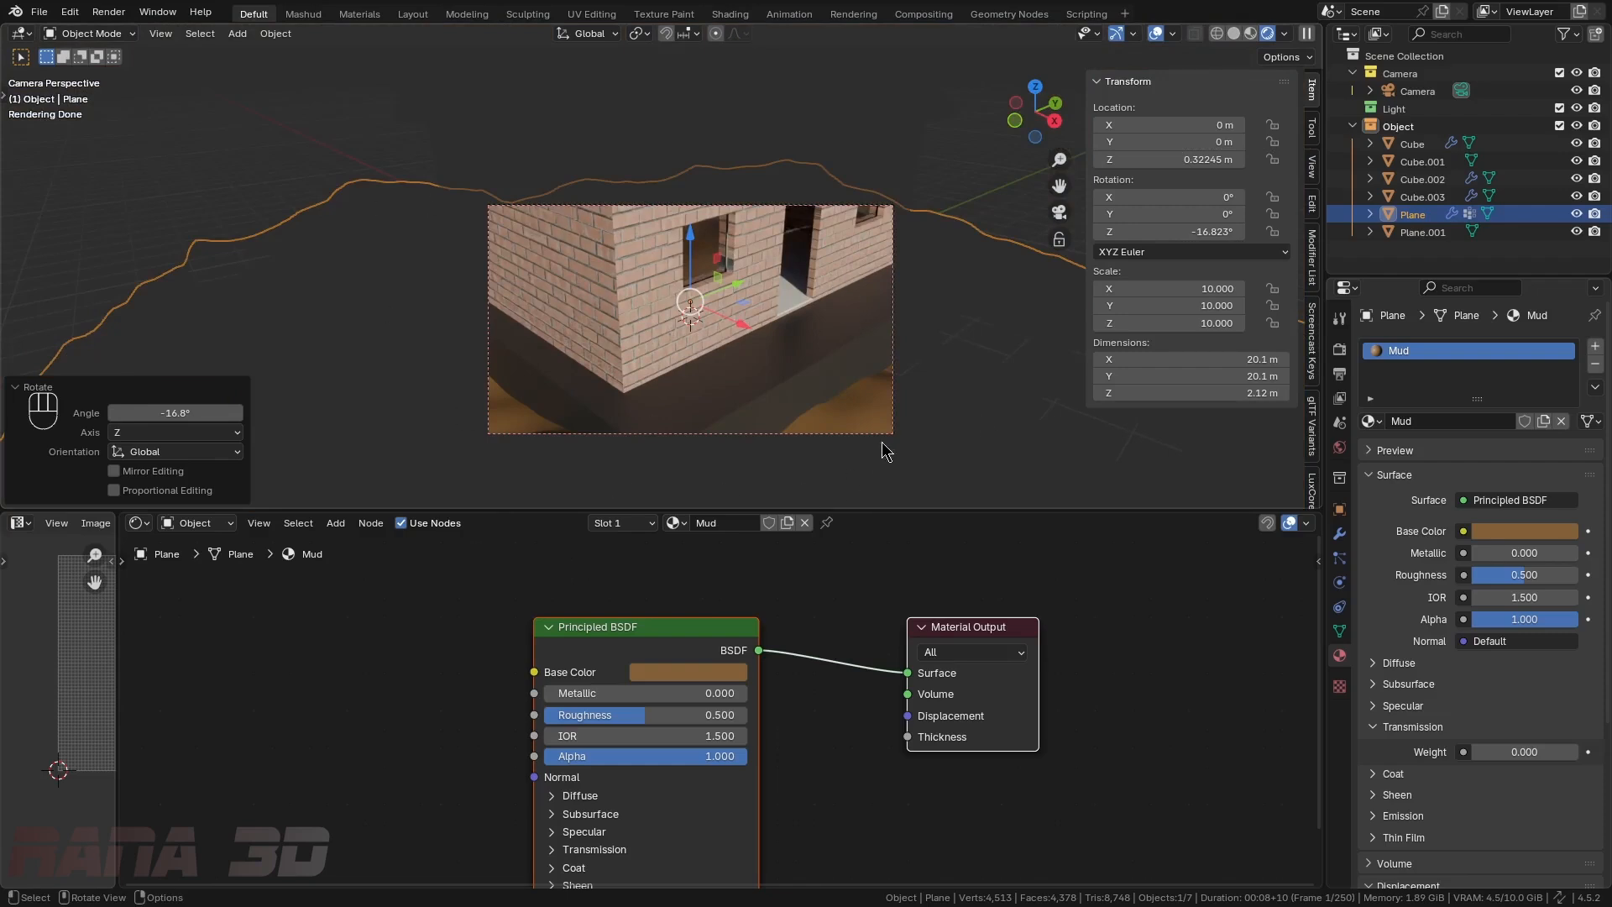
# - Reframe the camera on the whole front of the house and switch the viewport to Solid shading
pyautogui.press('n')
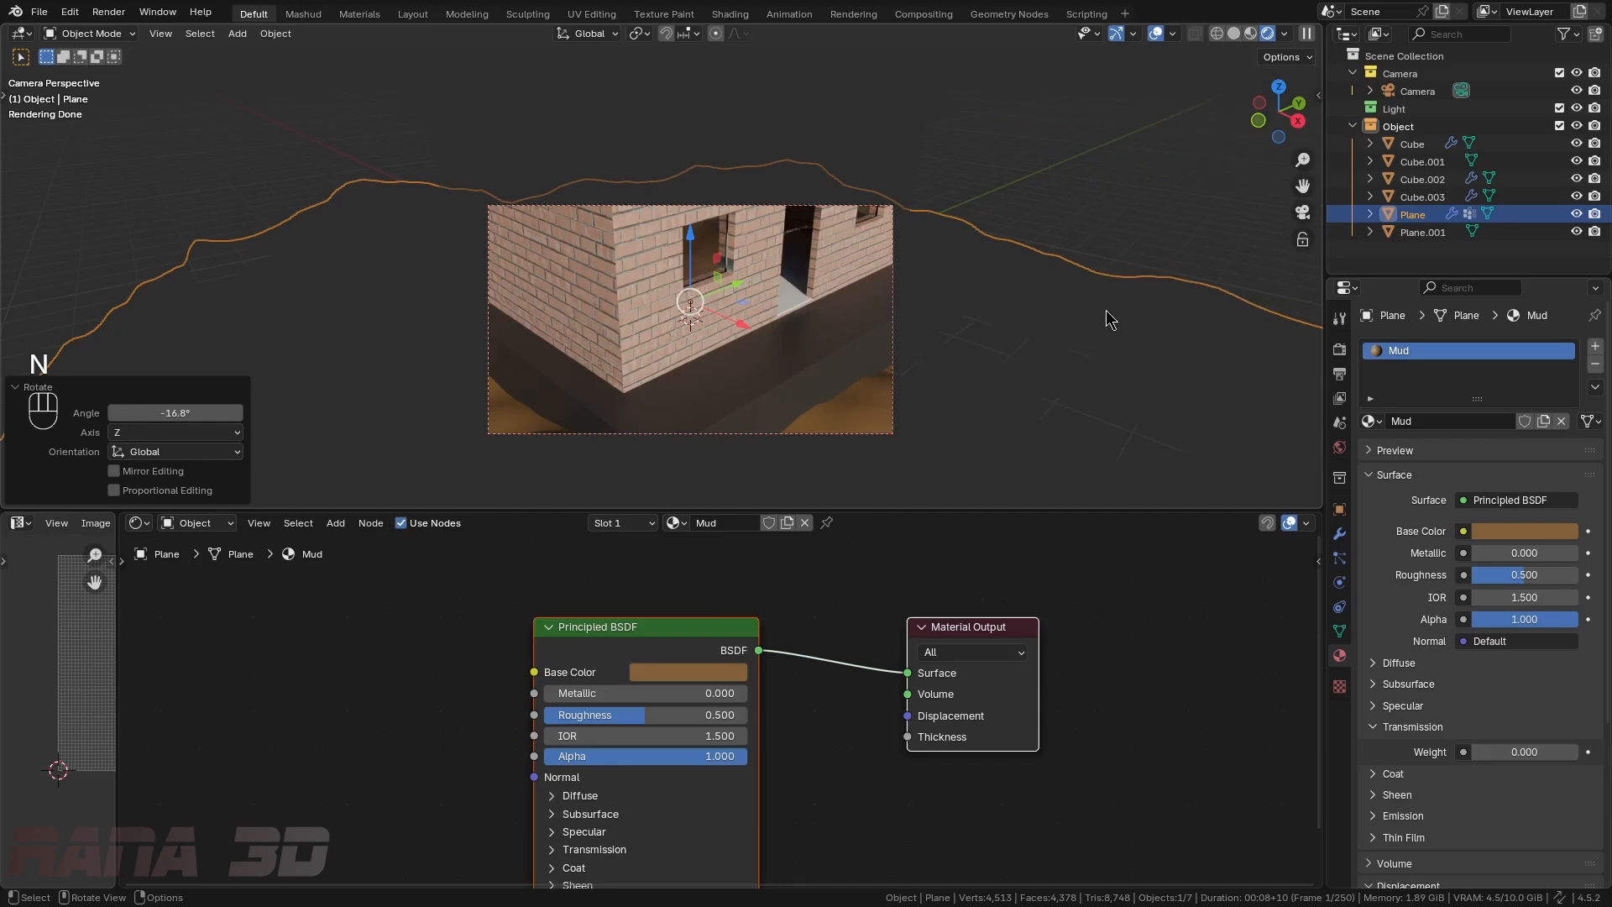
pyautogui.moveTo(1042, 382); pyautogui.dragTo(873, 378, button='middle')
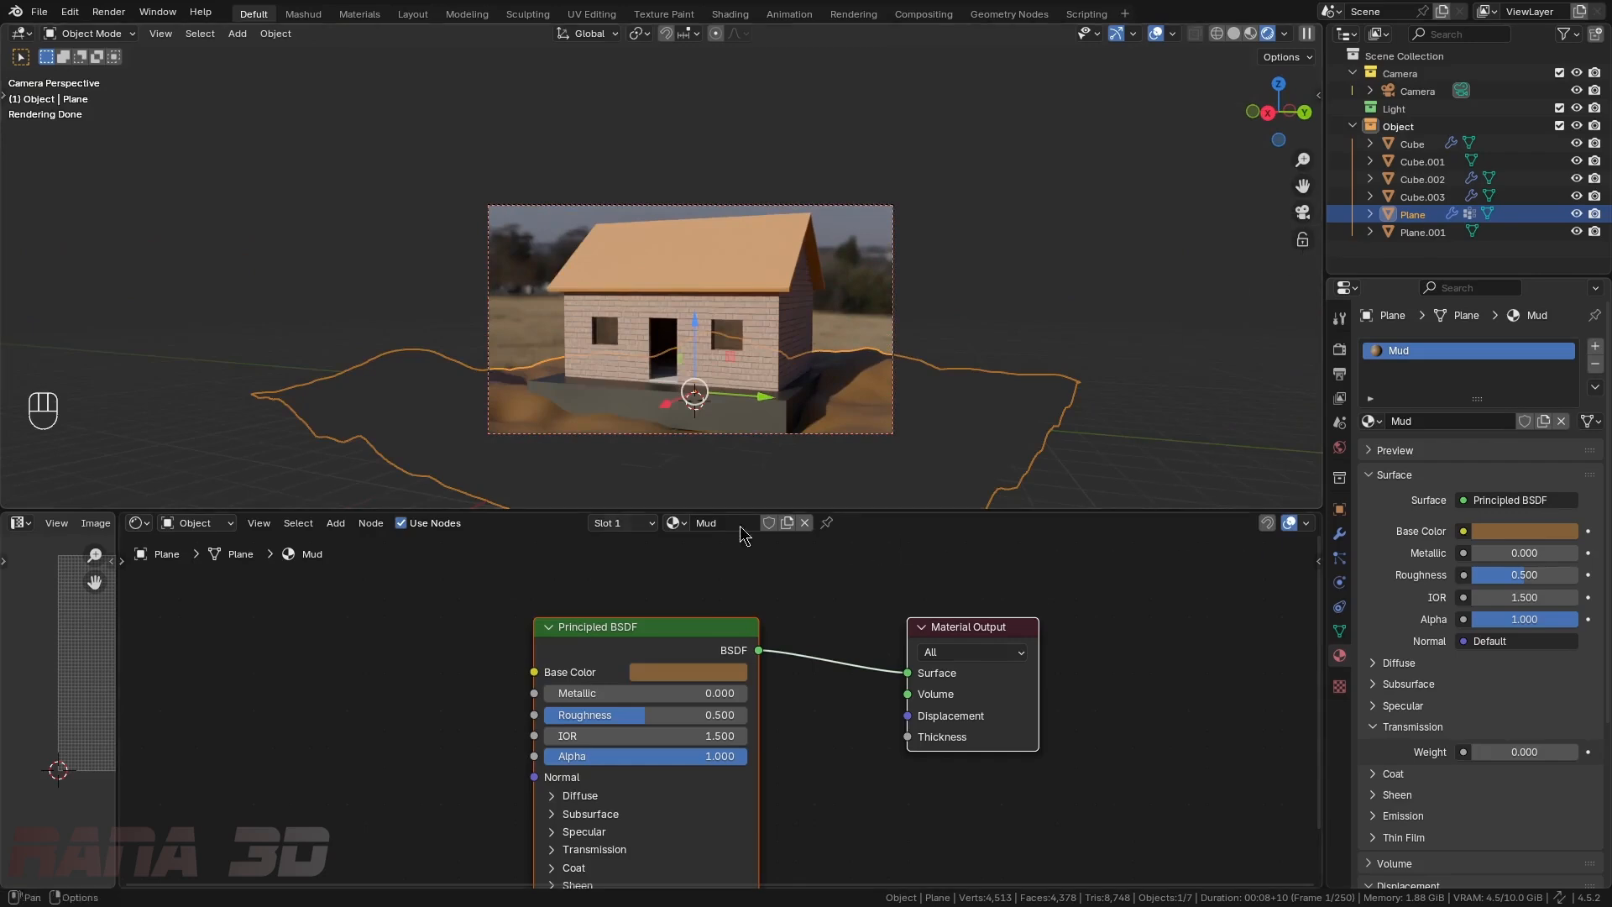
pyautogui.press('z')
# - Render the camera view as an image, close the render window and save the file
pyautogui.click(108, 11)
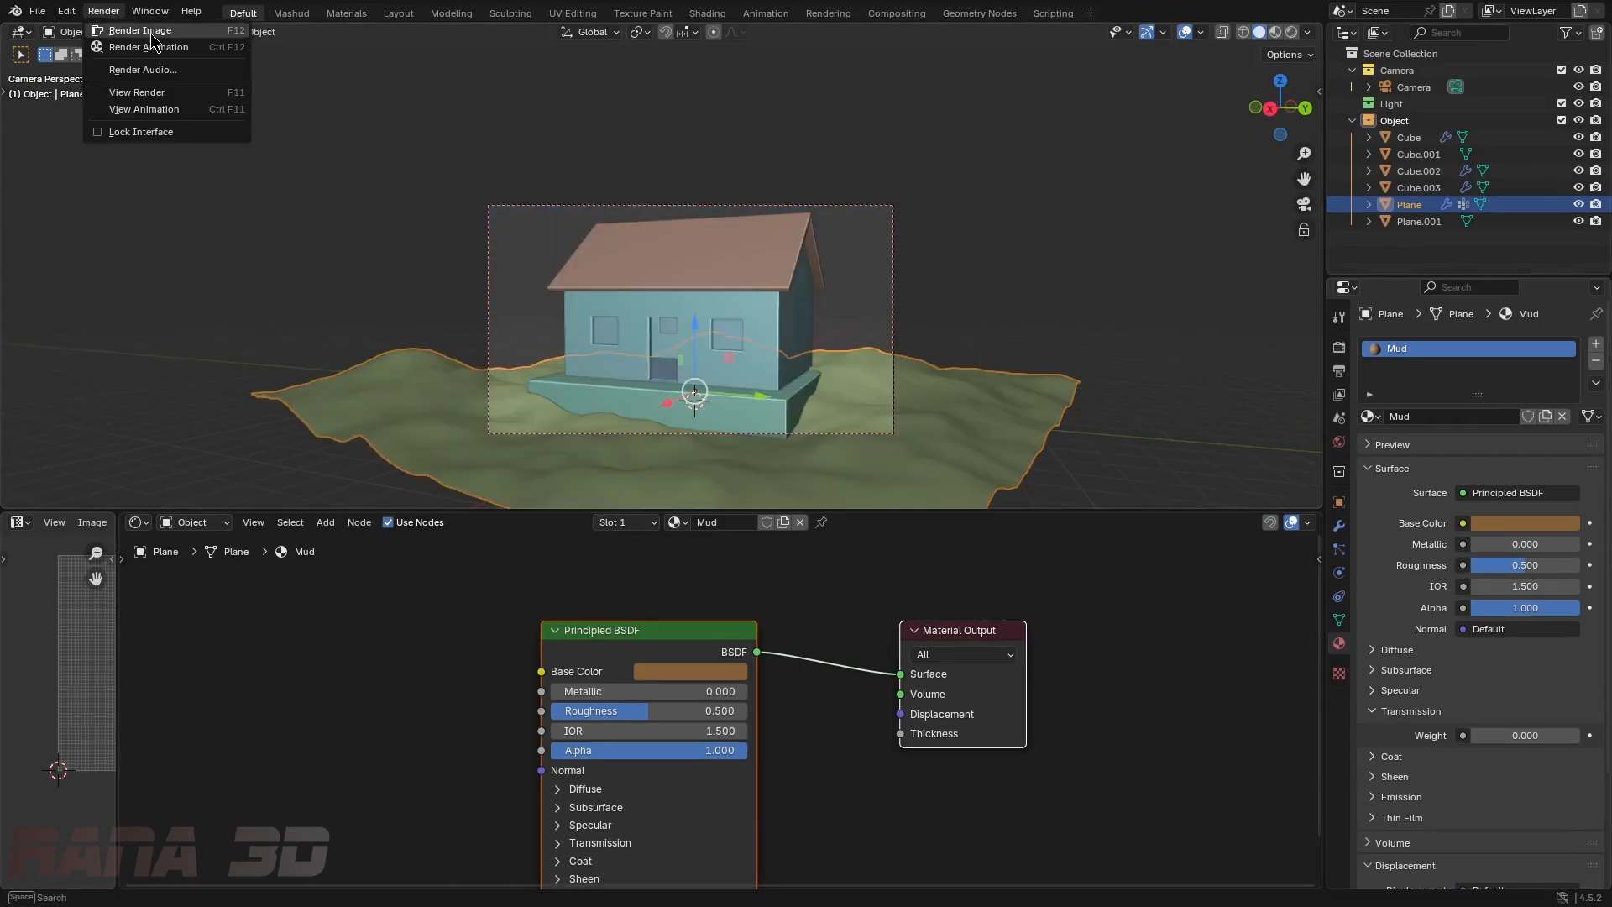
pyautogui.click(132, 33)
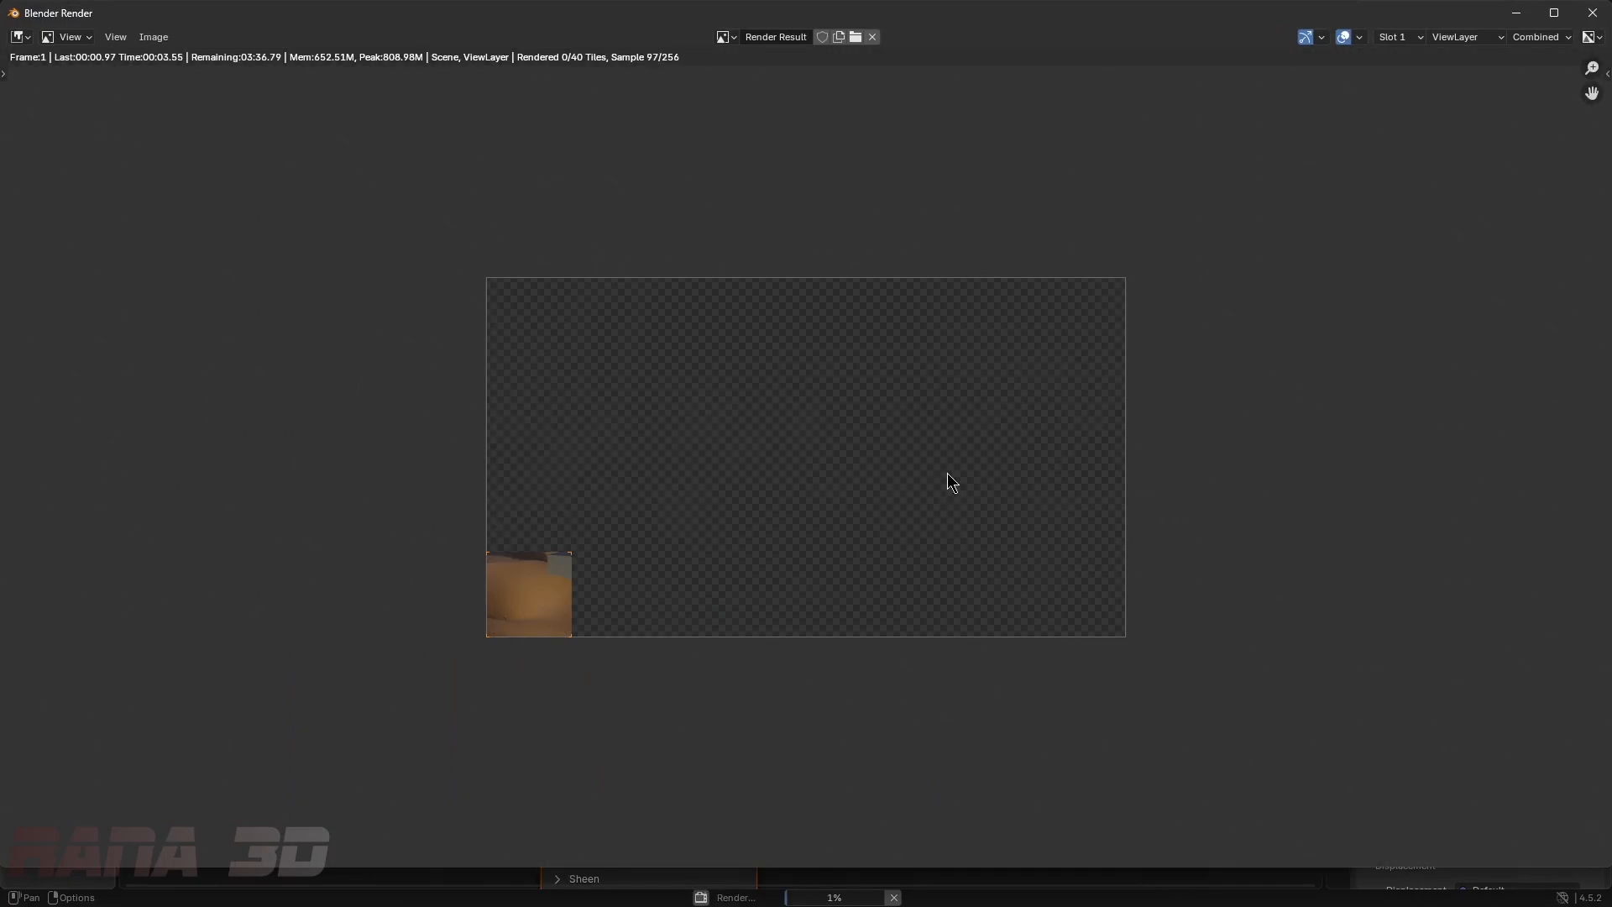
pyautogui.scroll(2, 950, 483)
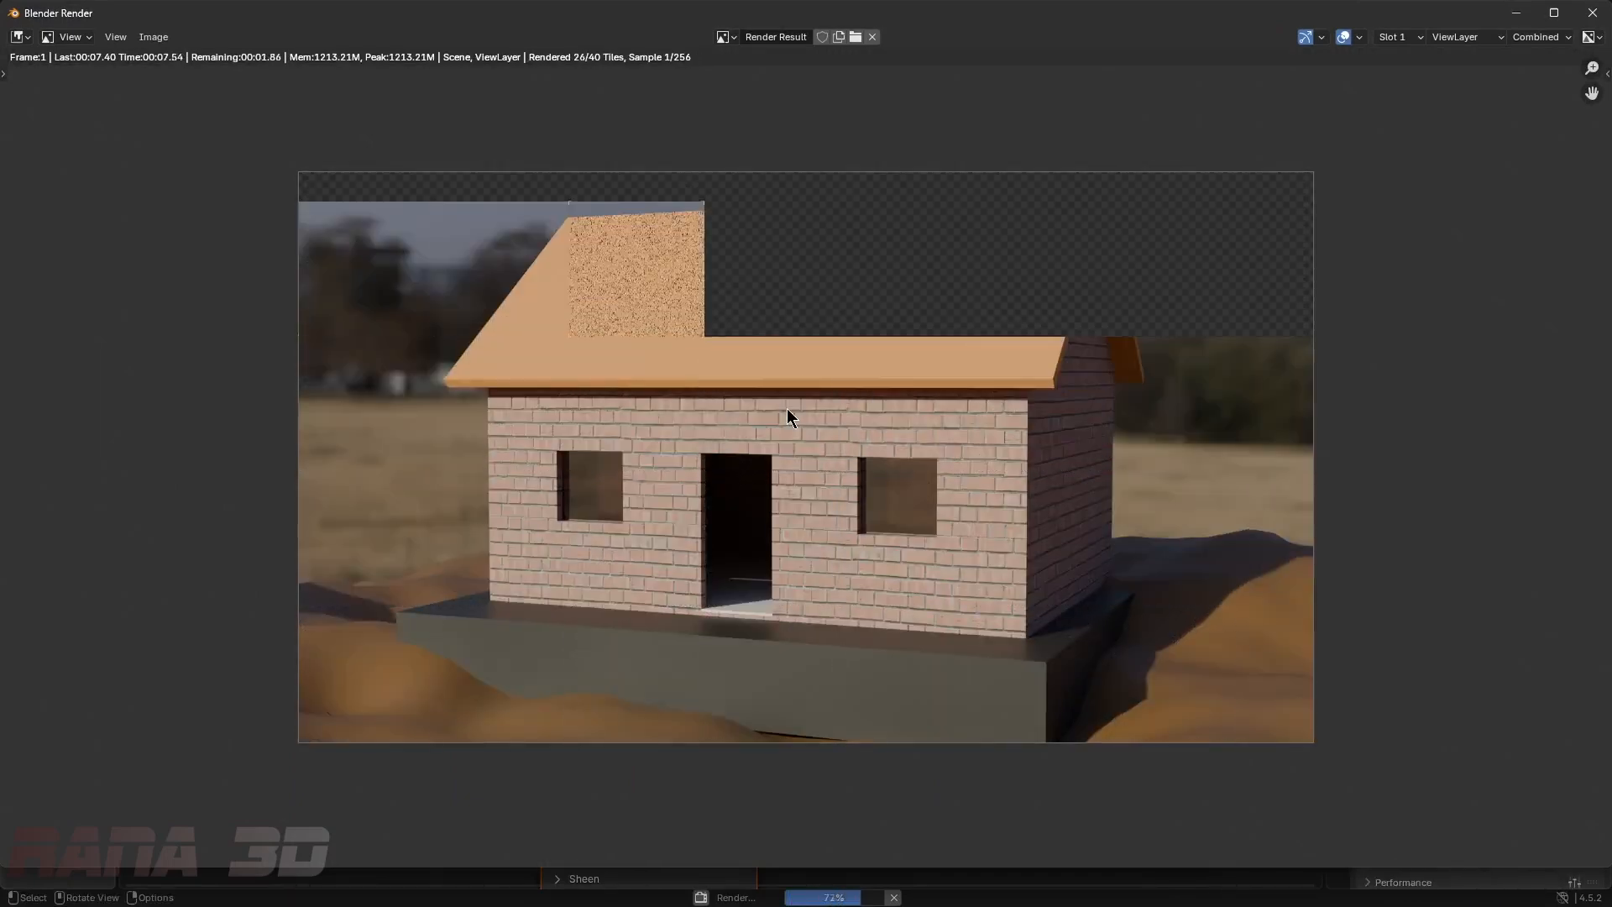
pyautogui.press('Escape')
pyautogui.hotkey('ctrl', 's')
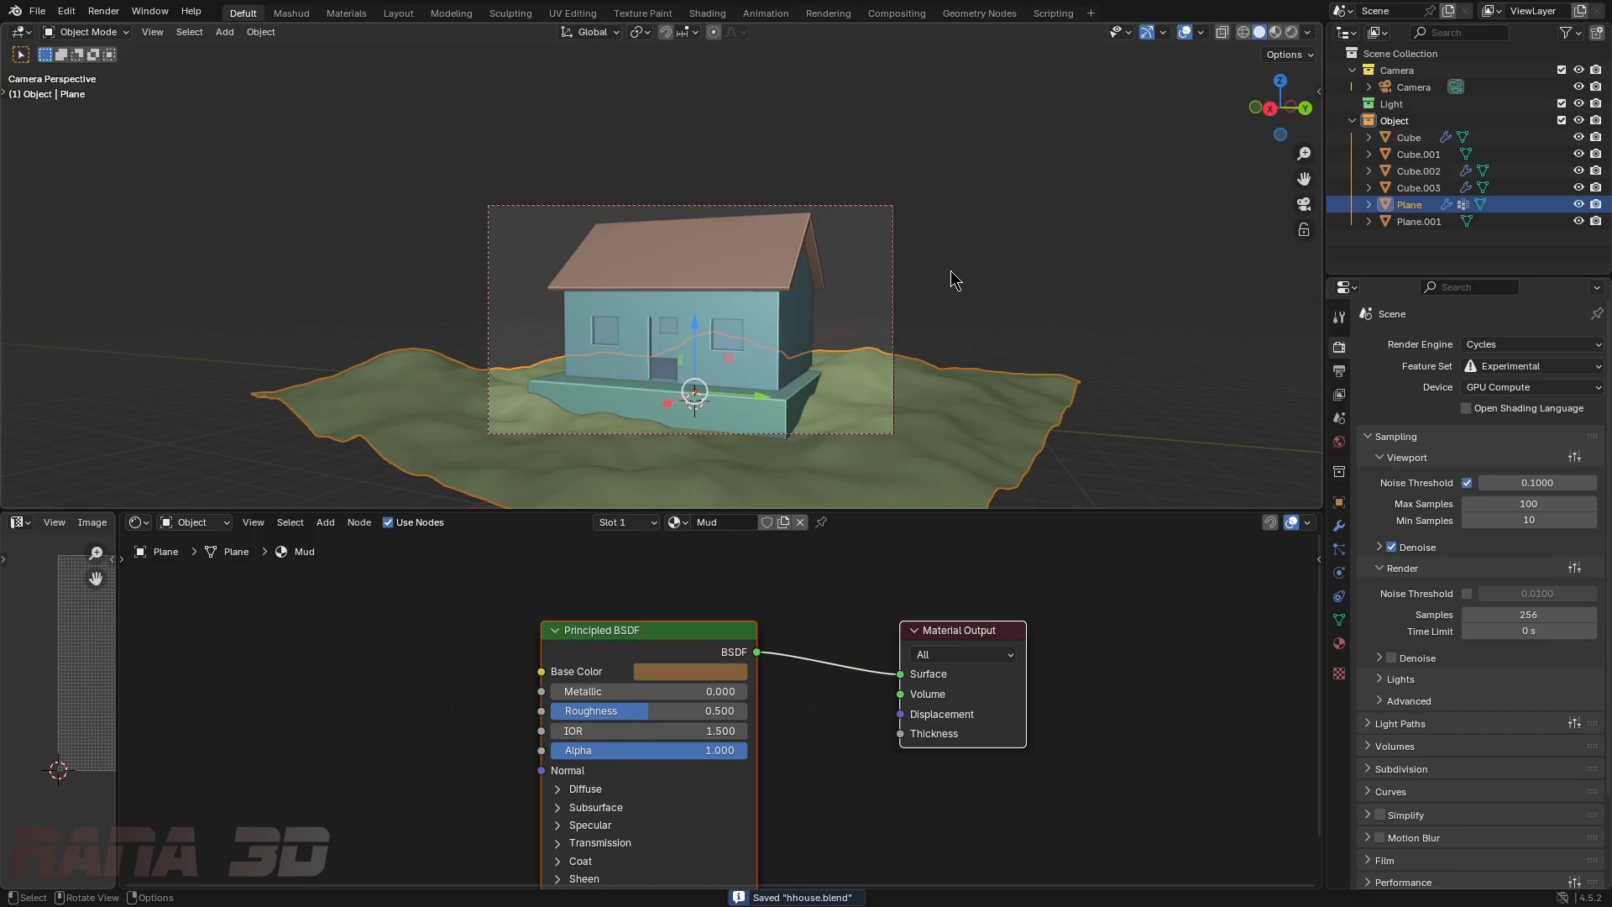